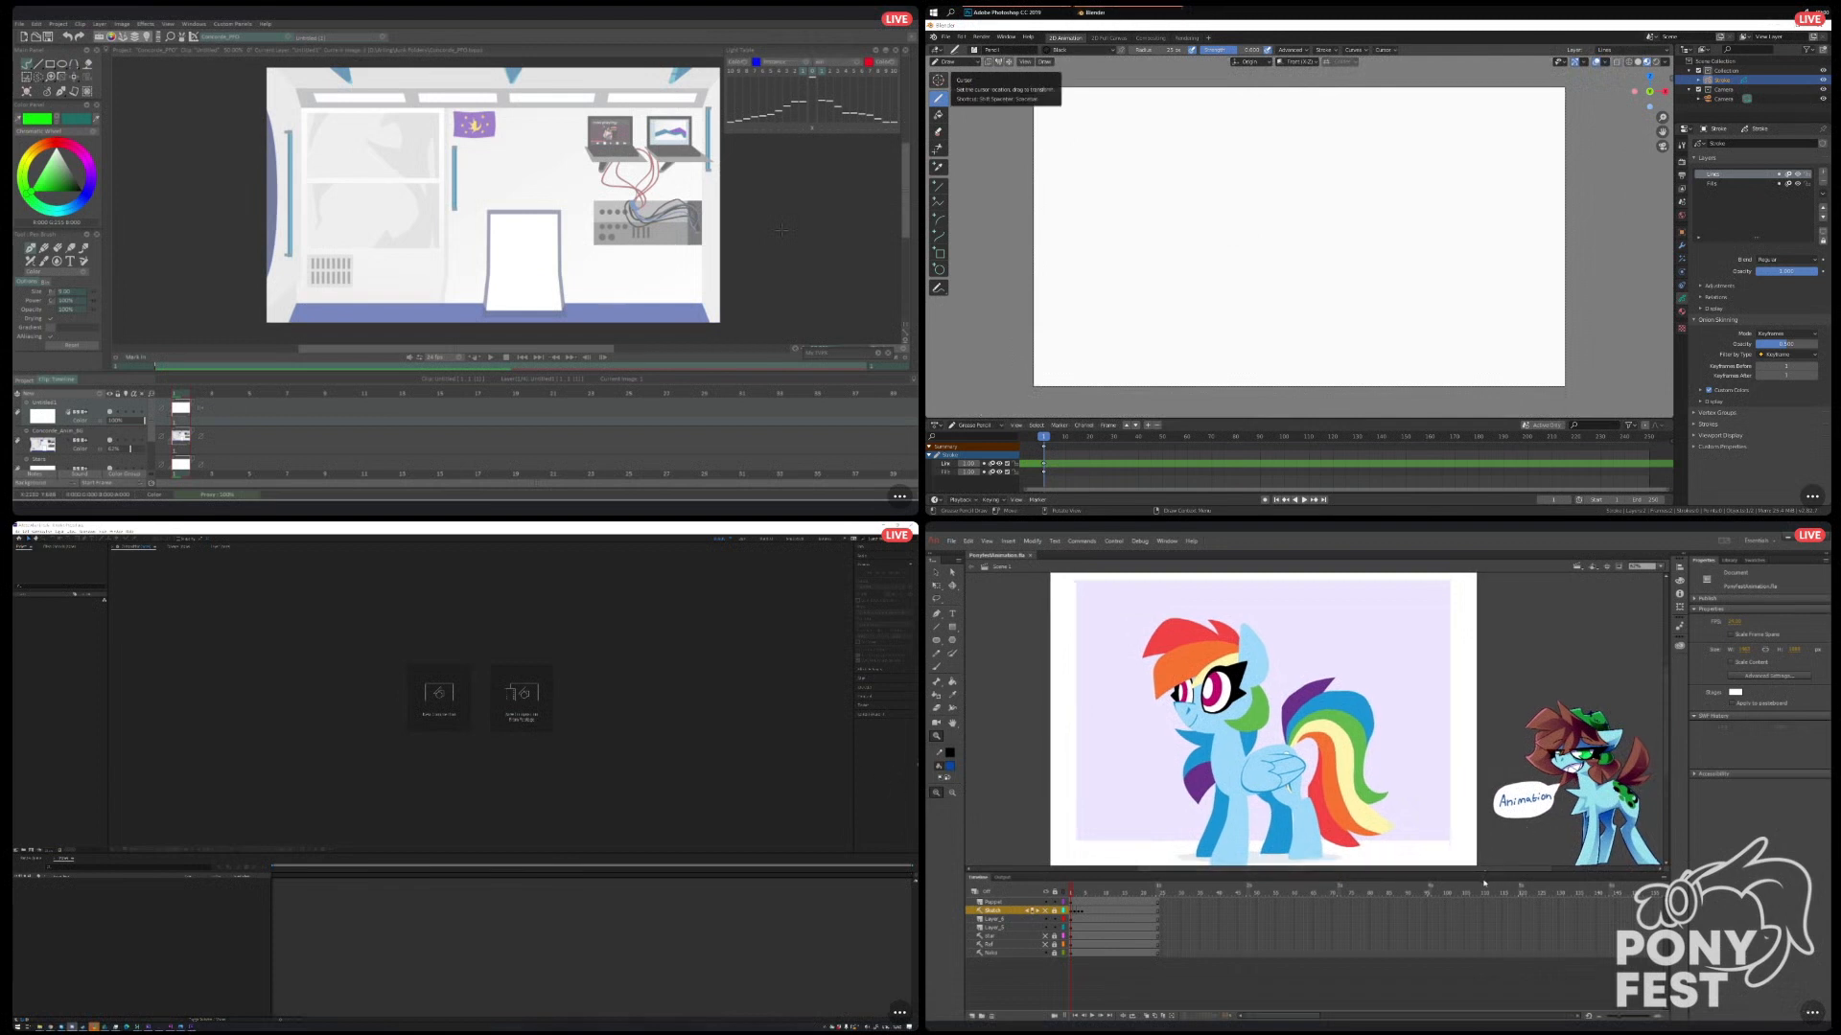
drag(1418, 870, 1401, 874)
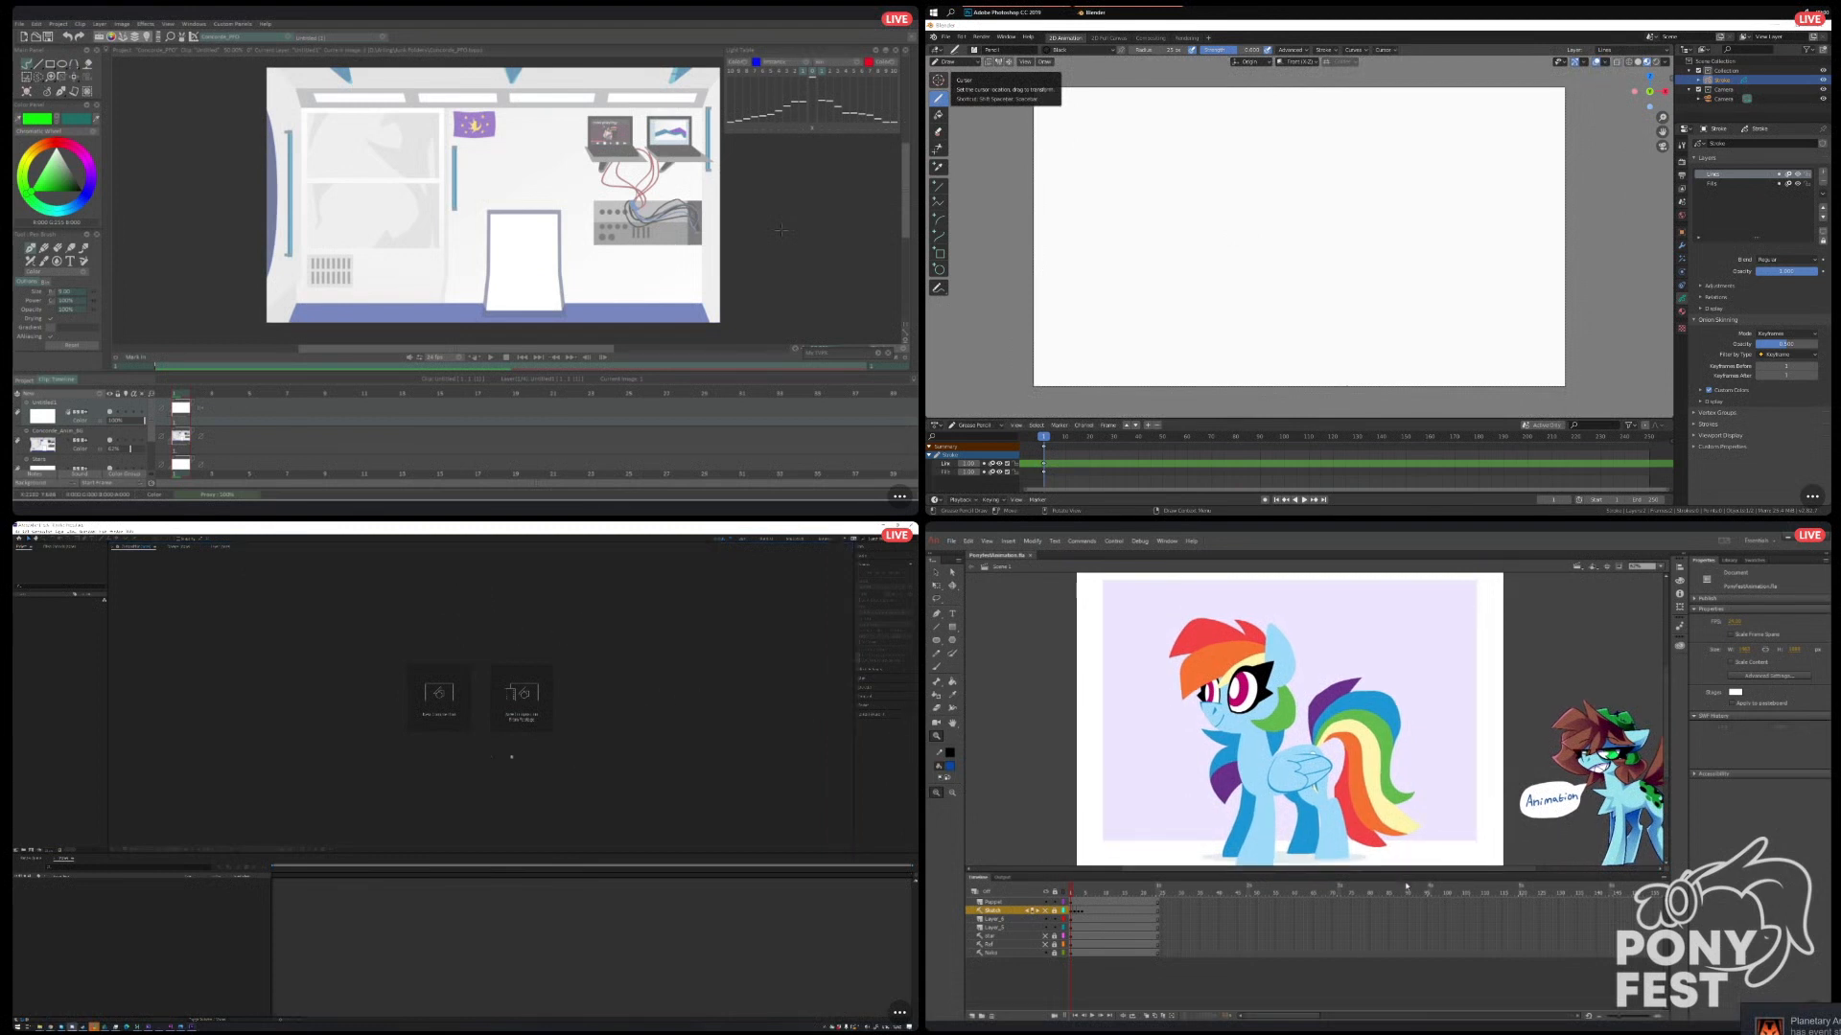
click(43, 671)
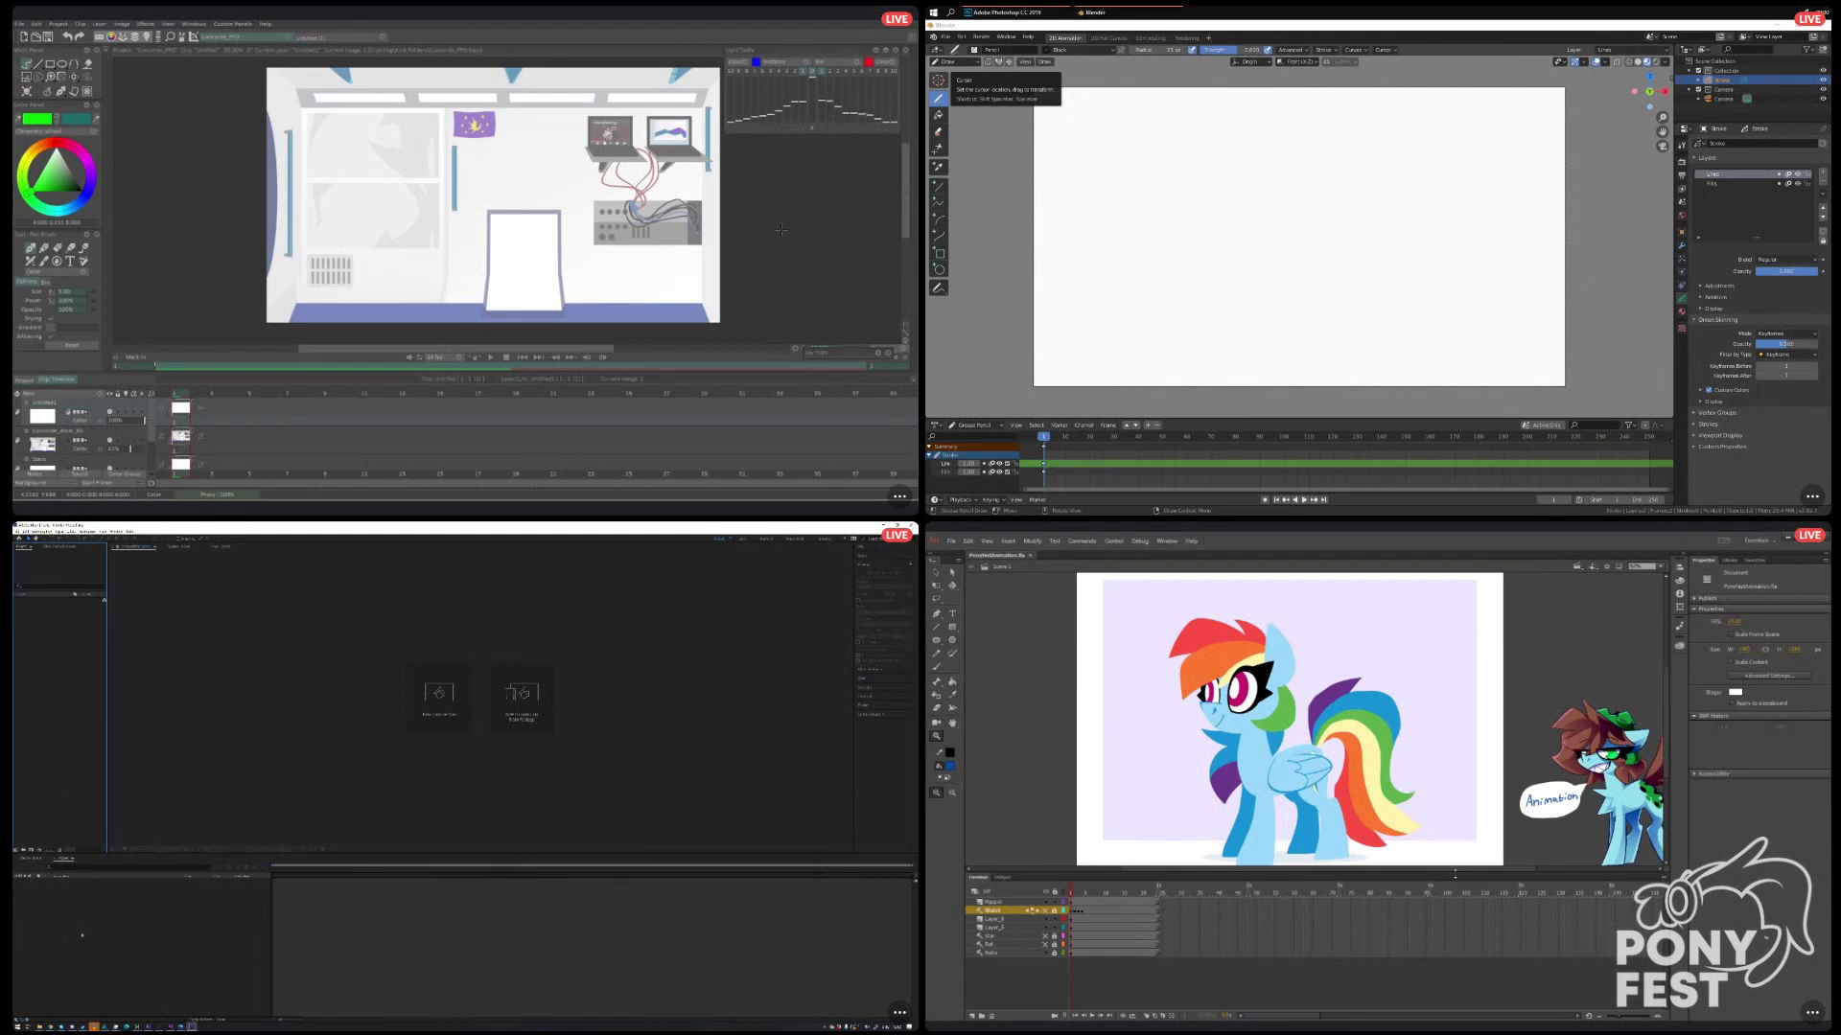
drag(1371, 872, 1370, 870)
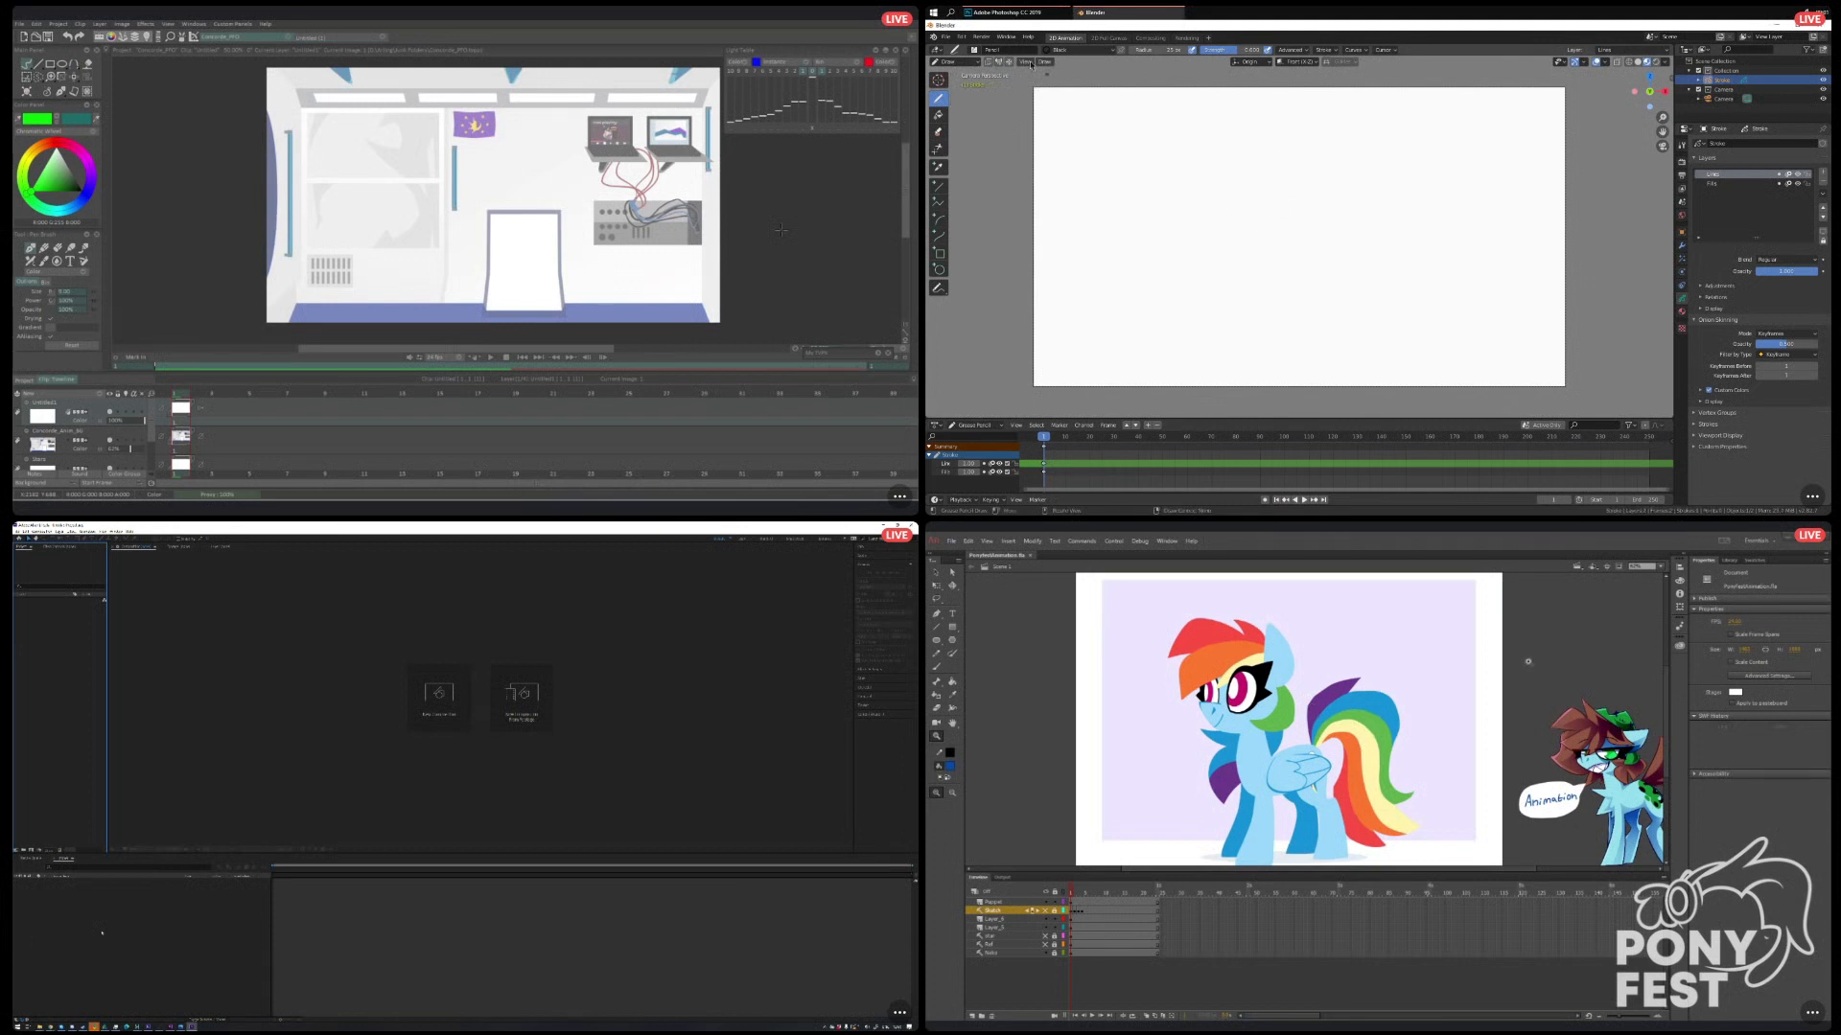
In Blender, open the recent practice_2_v7 flying animation file without saving the current scene.
click(946, 37)
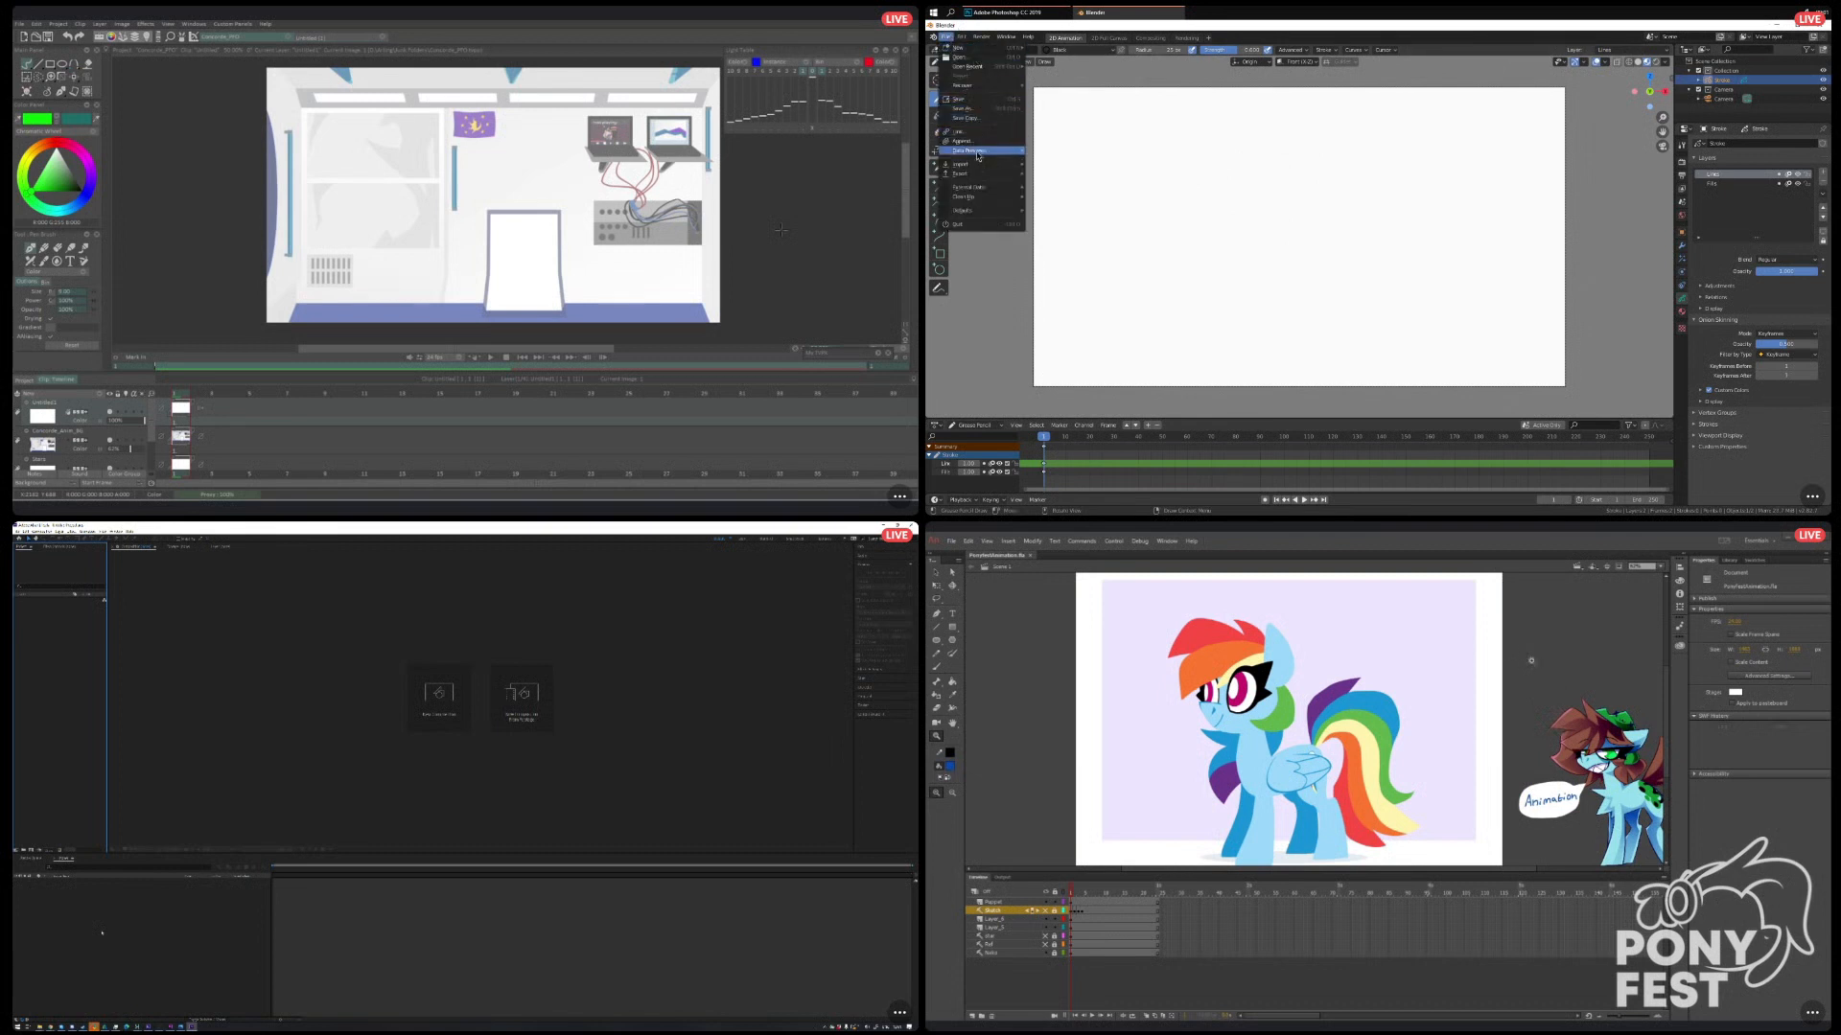
mouse_move(971, 66)
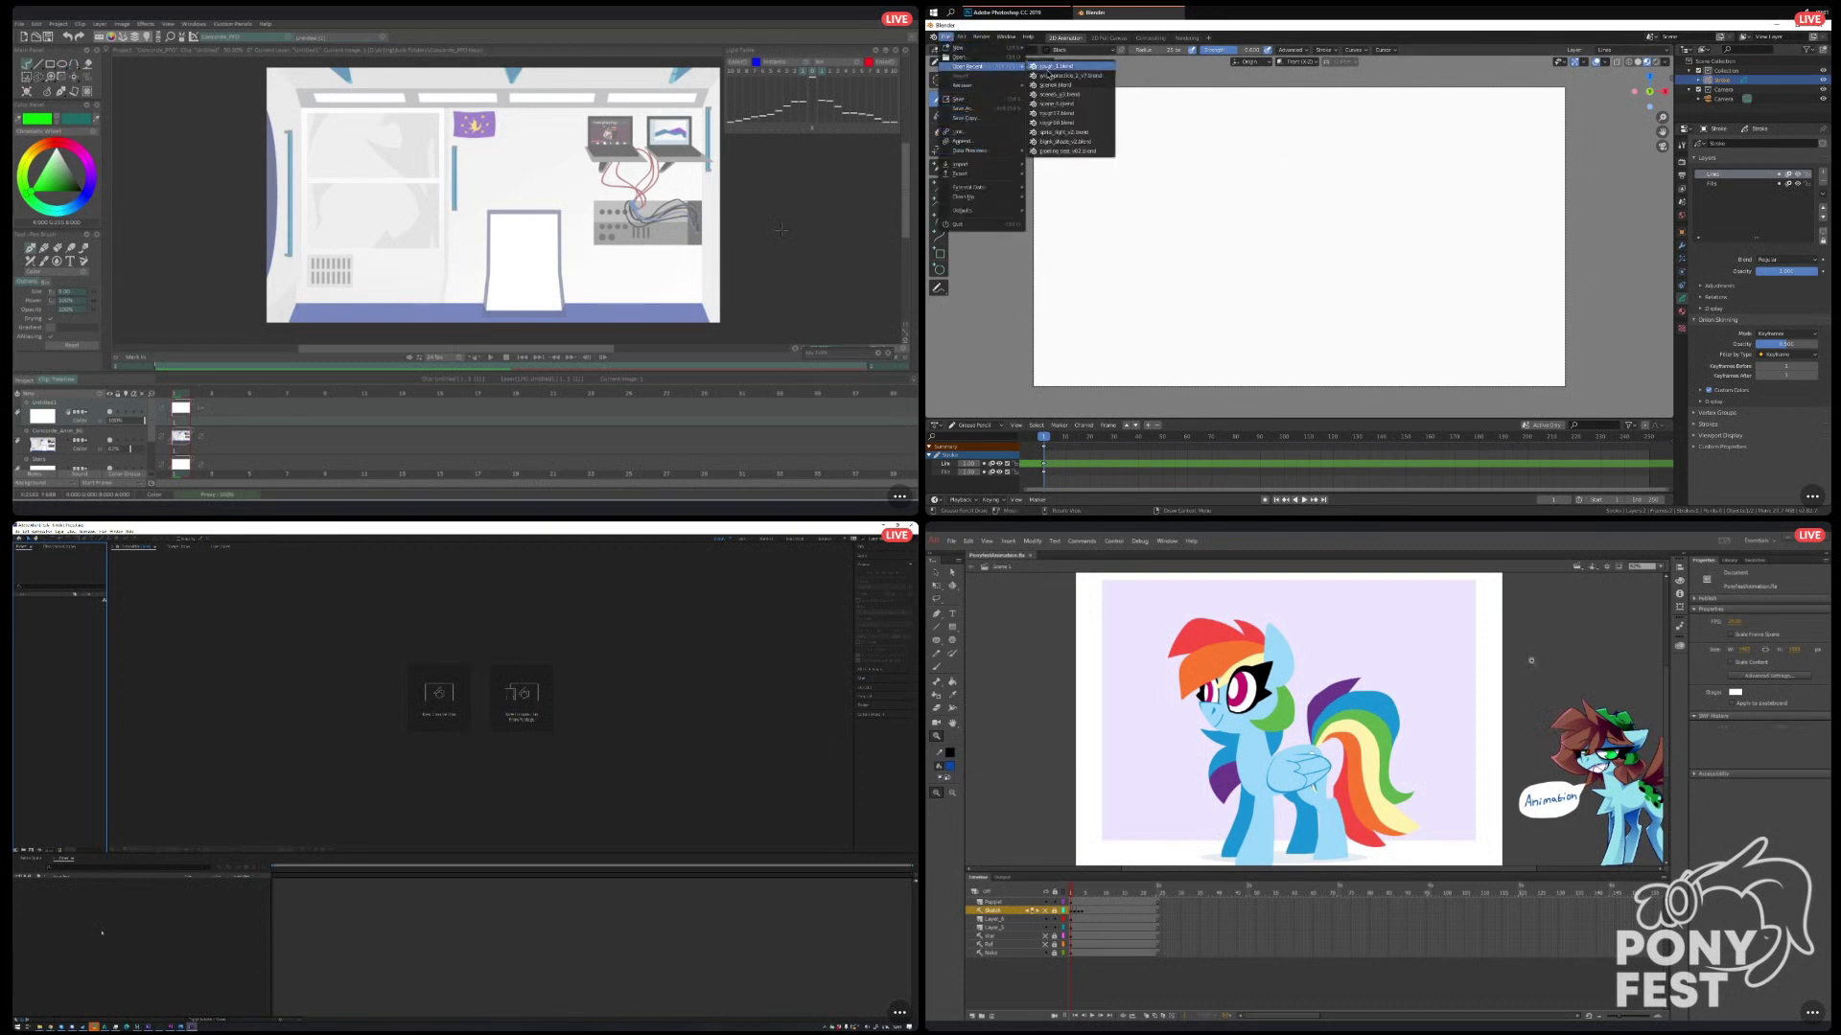
click(1051, 76)
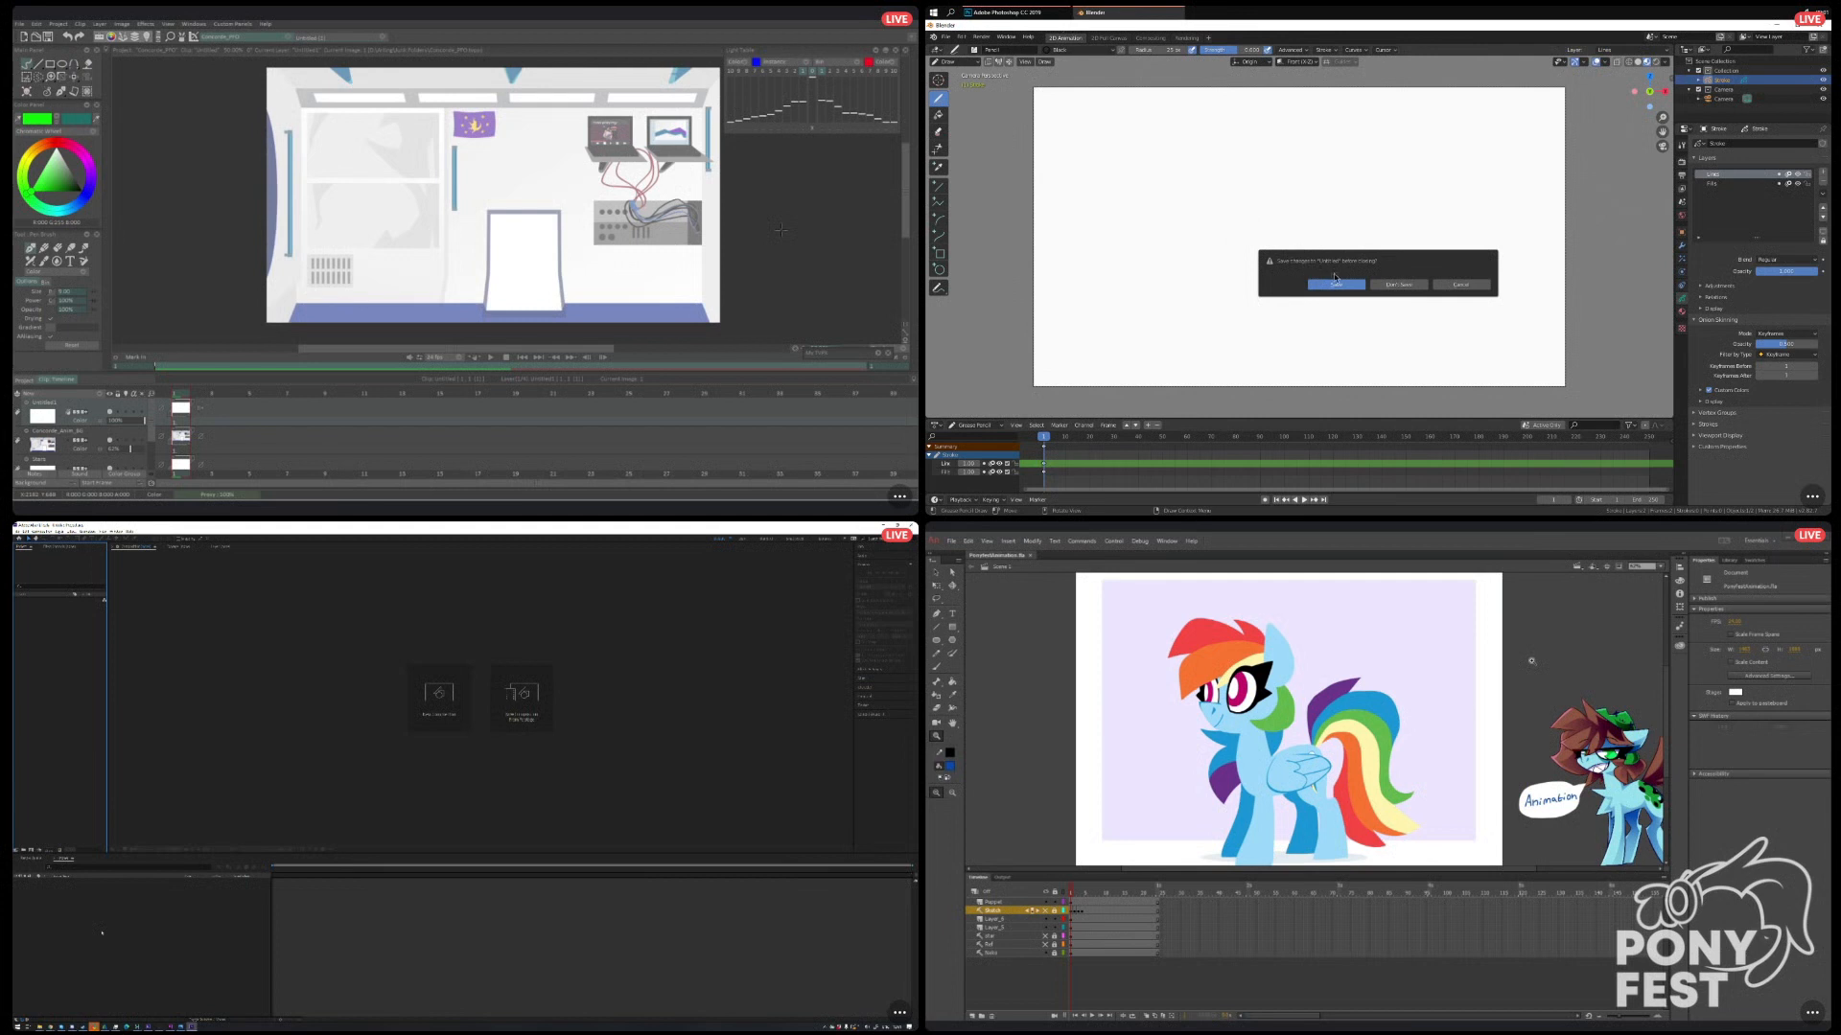
click(1386, 287)
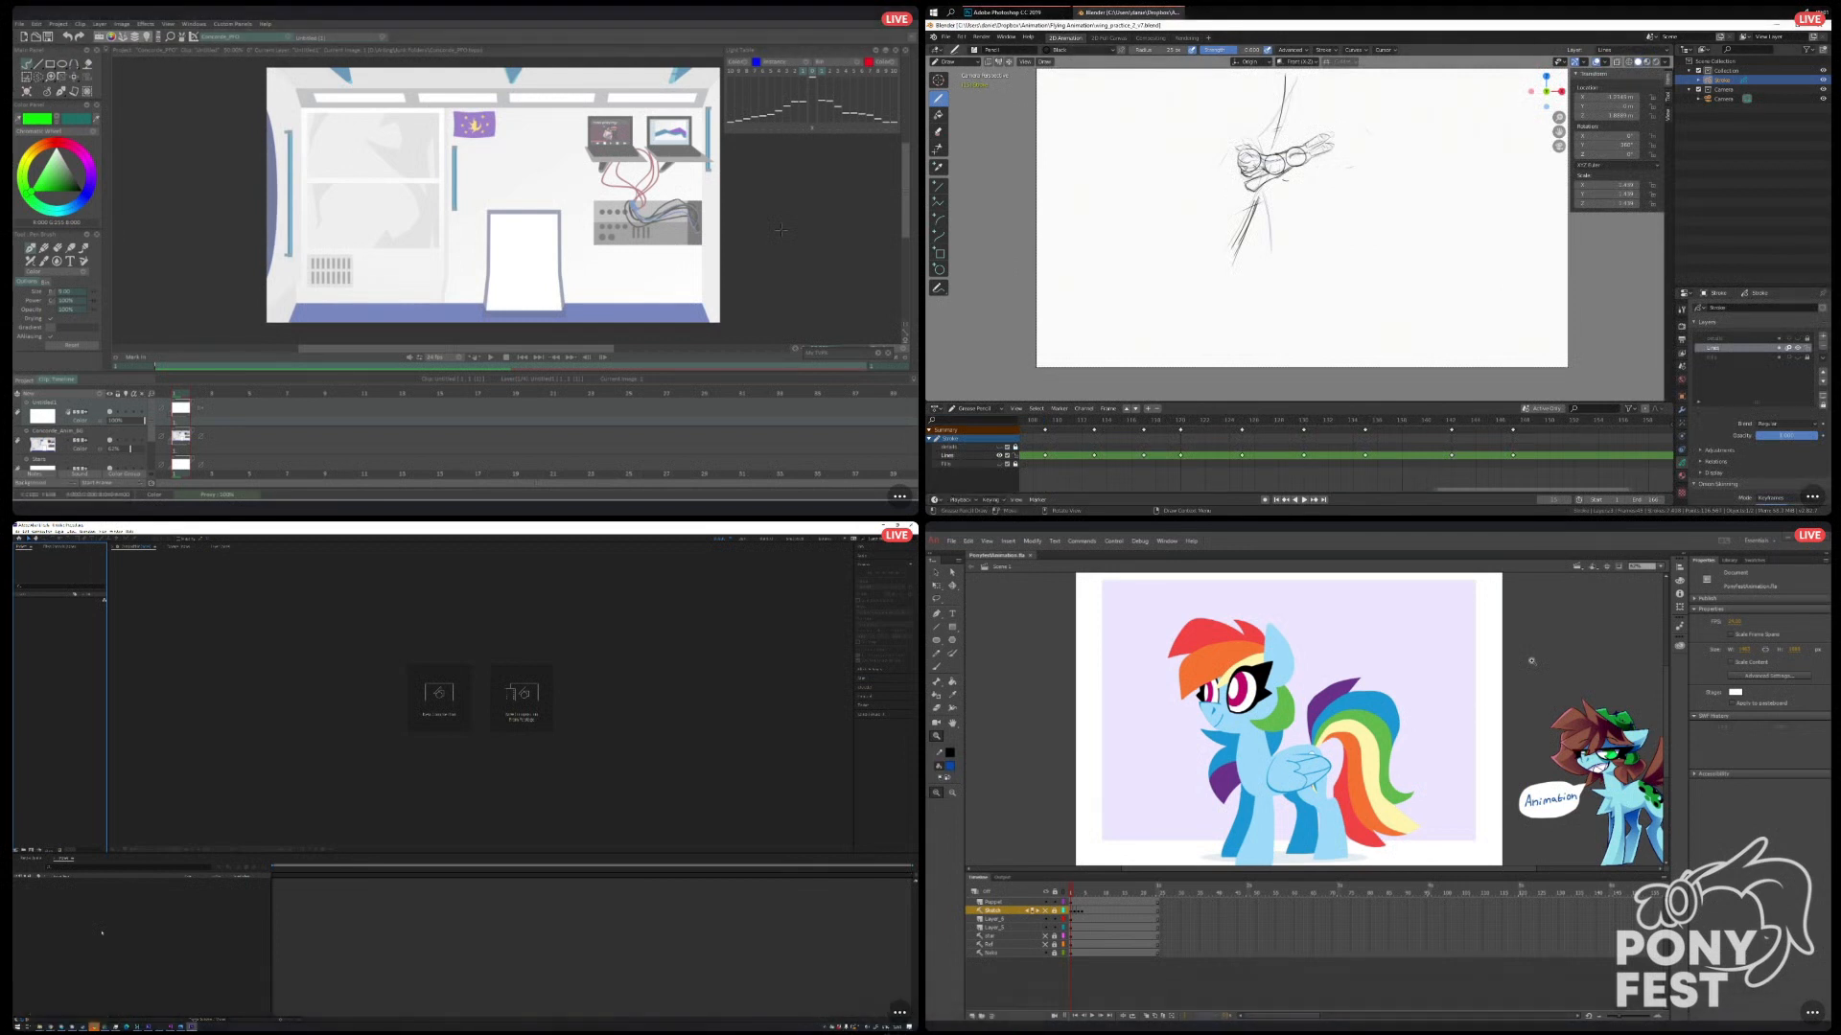
Play back the rough flying pony animation with its full frame range shown in the timeline.
drag(1459, 493, 1053, 481)
drag(324, 209, 377, 247)
key(ctrl+z)
drag(1224, 490, 1637, 491)
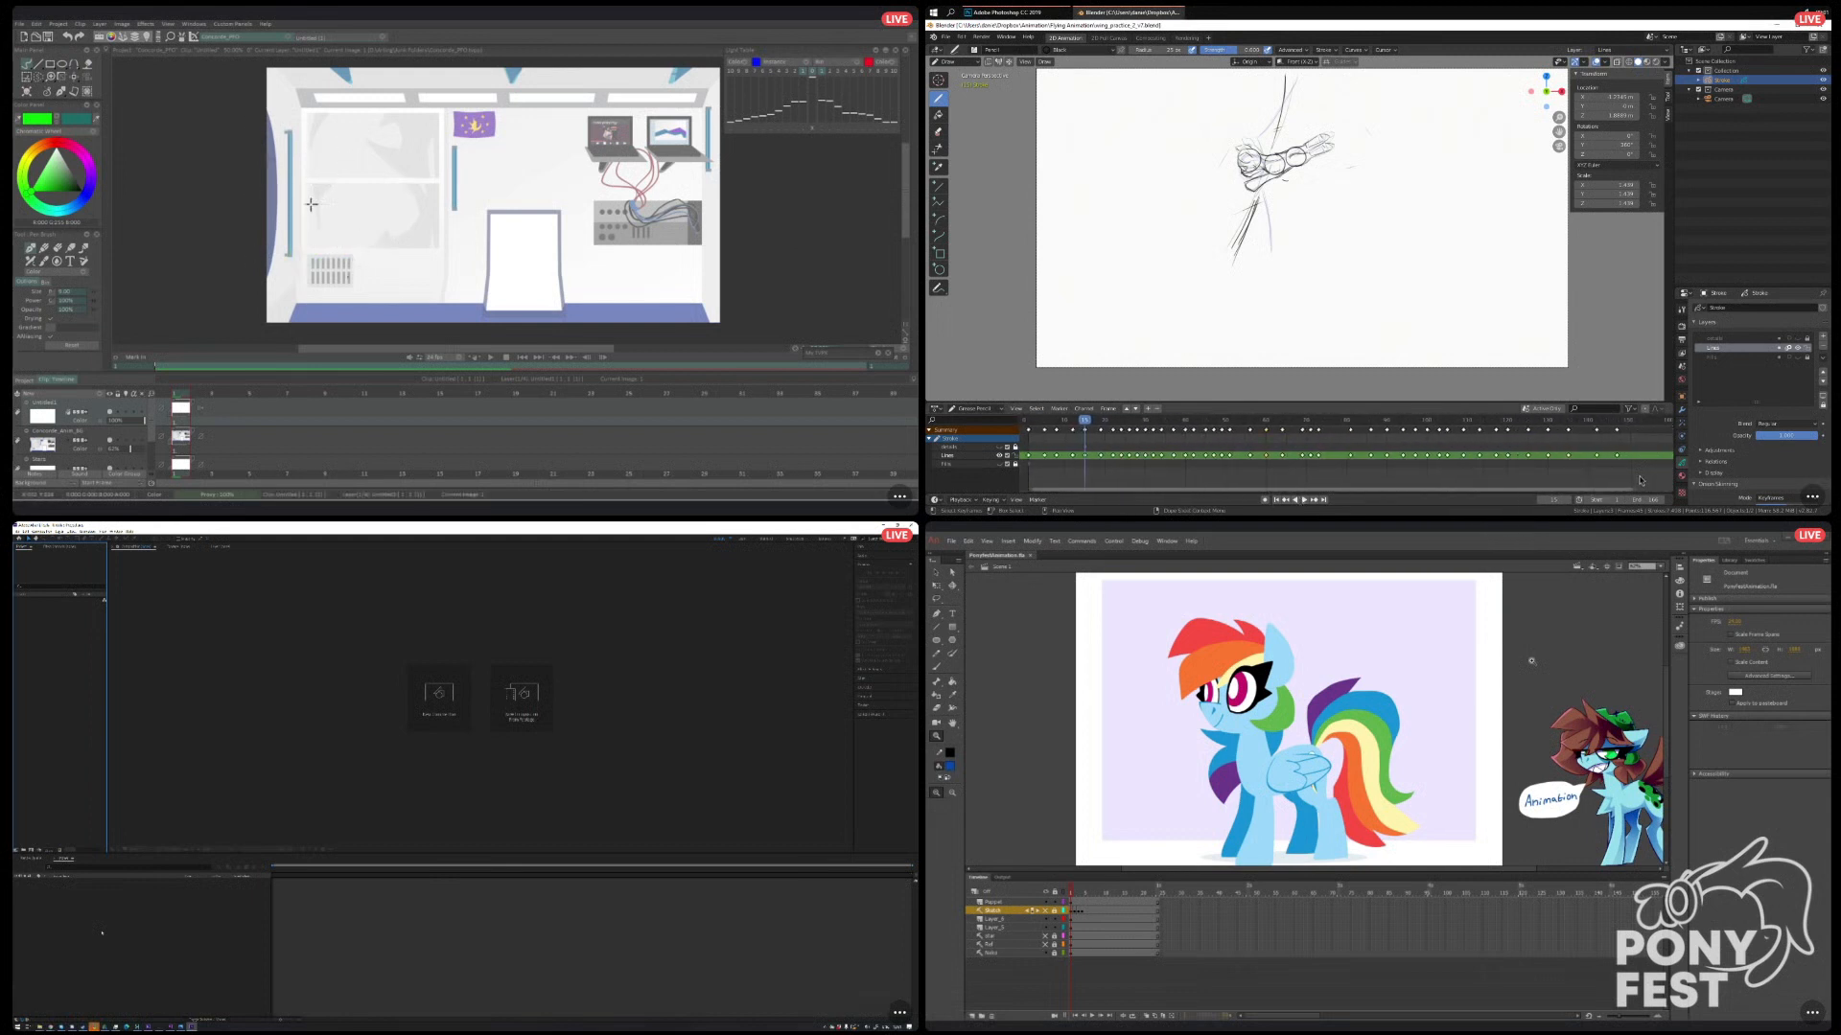
key(space)
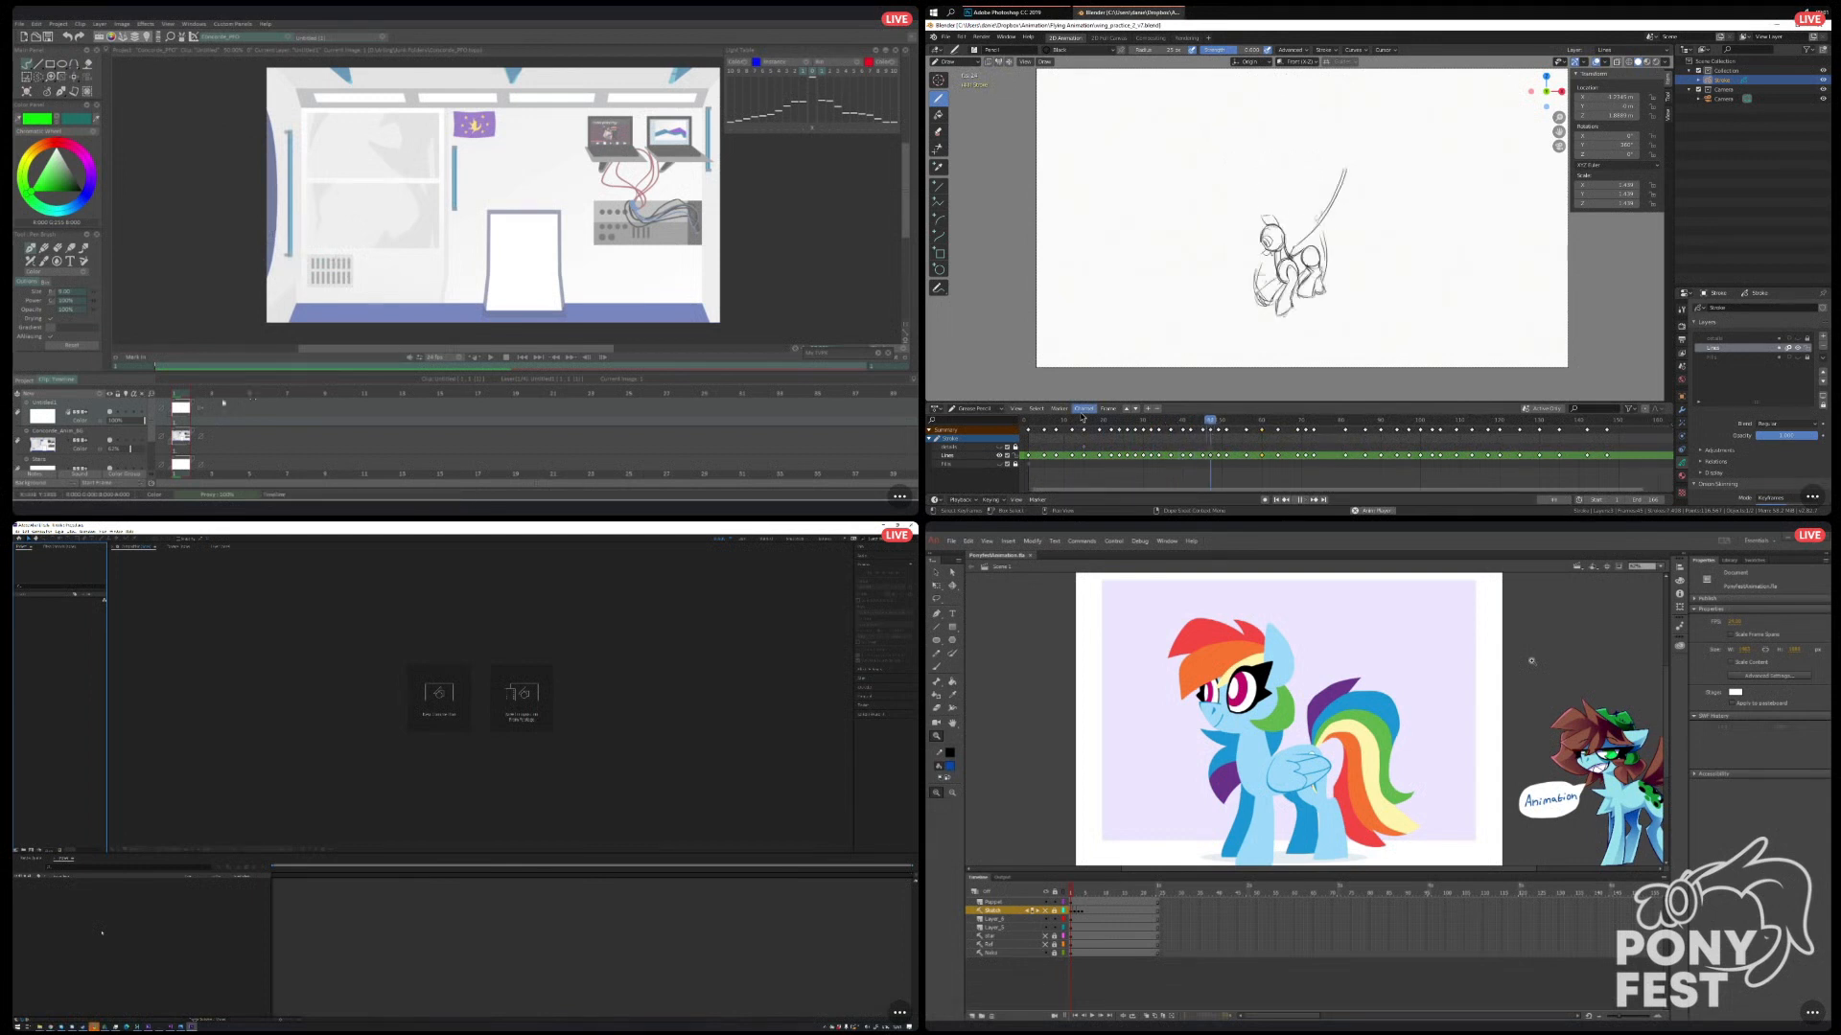
click(1034, 420)
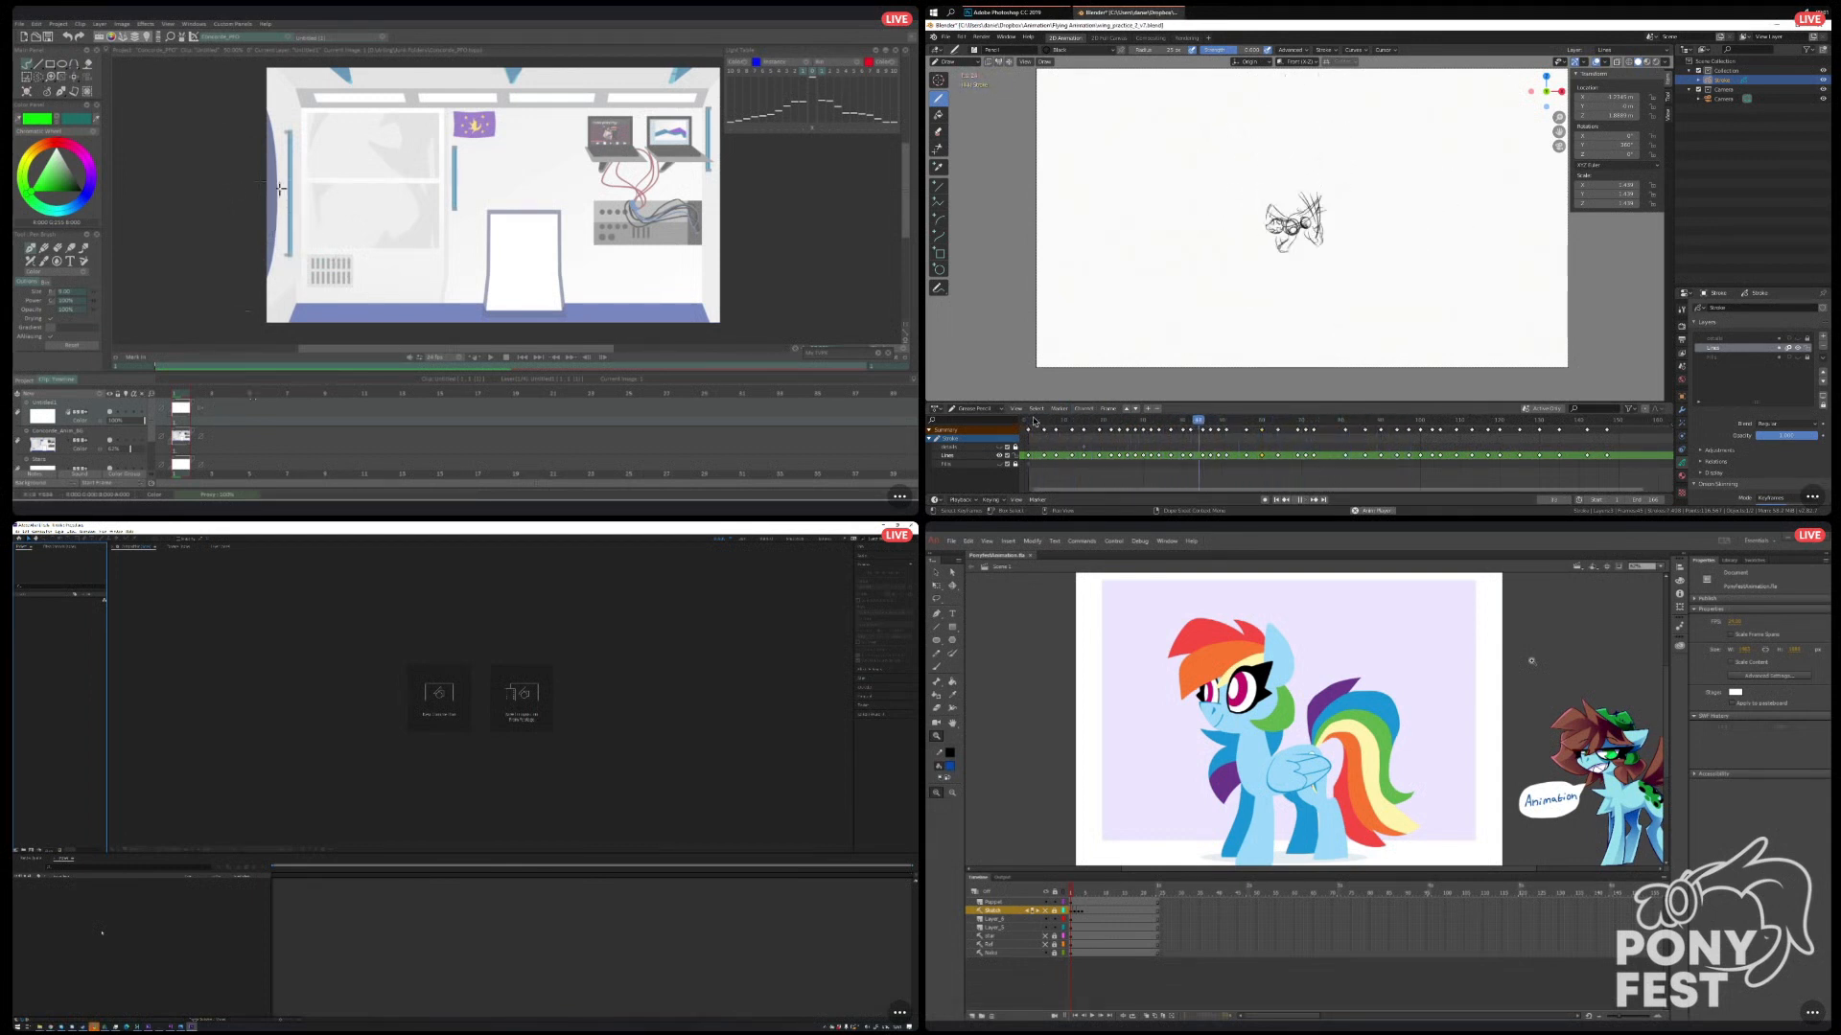
In TVPaint, sketch a small green curve at the room's left edge on frame 1, then go to frame 10.
mouse_move(261, 207)
mouse_down()
mouse_move(293, 223)
mouse_move(268, 233)
mouse_up()
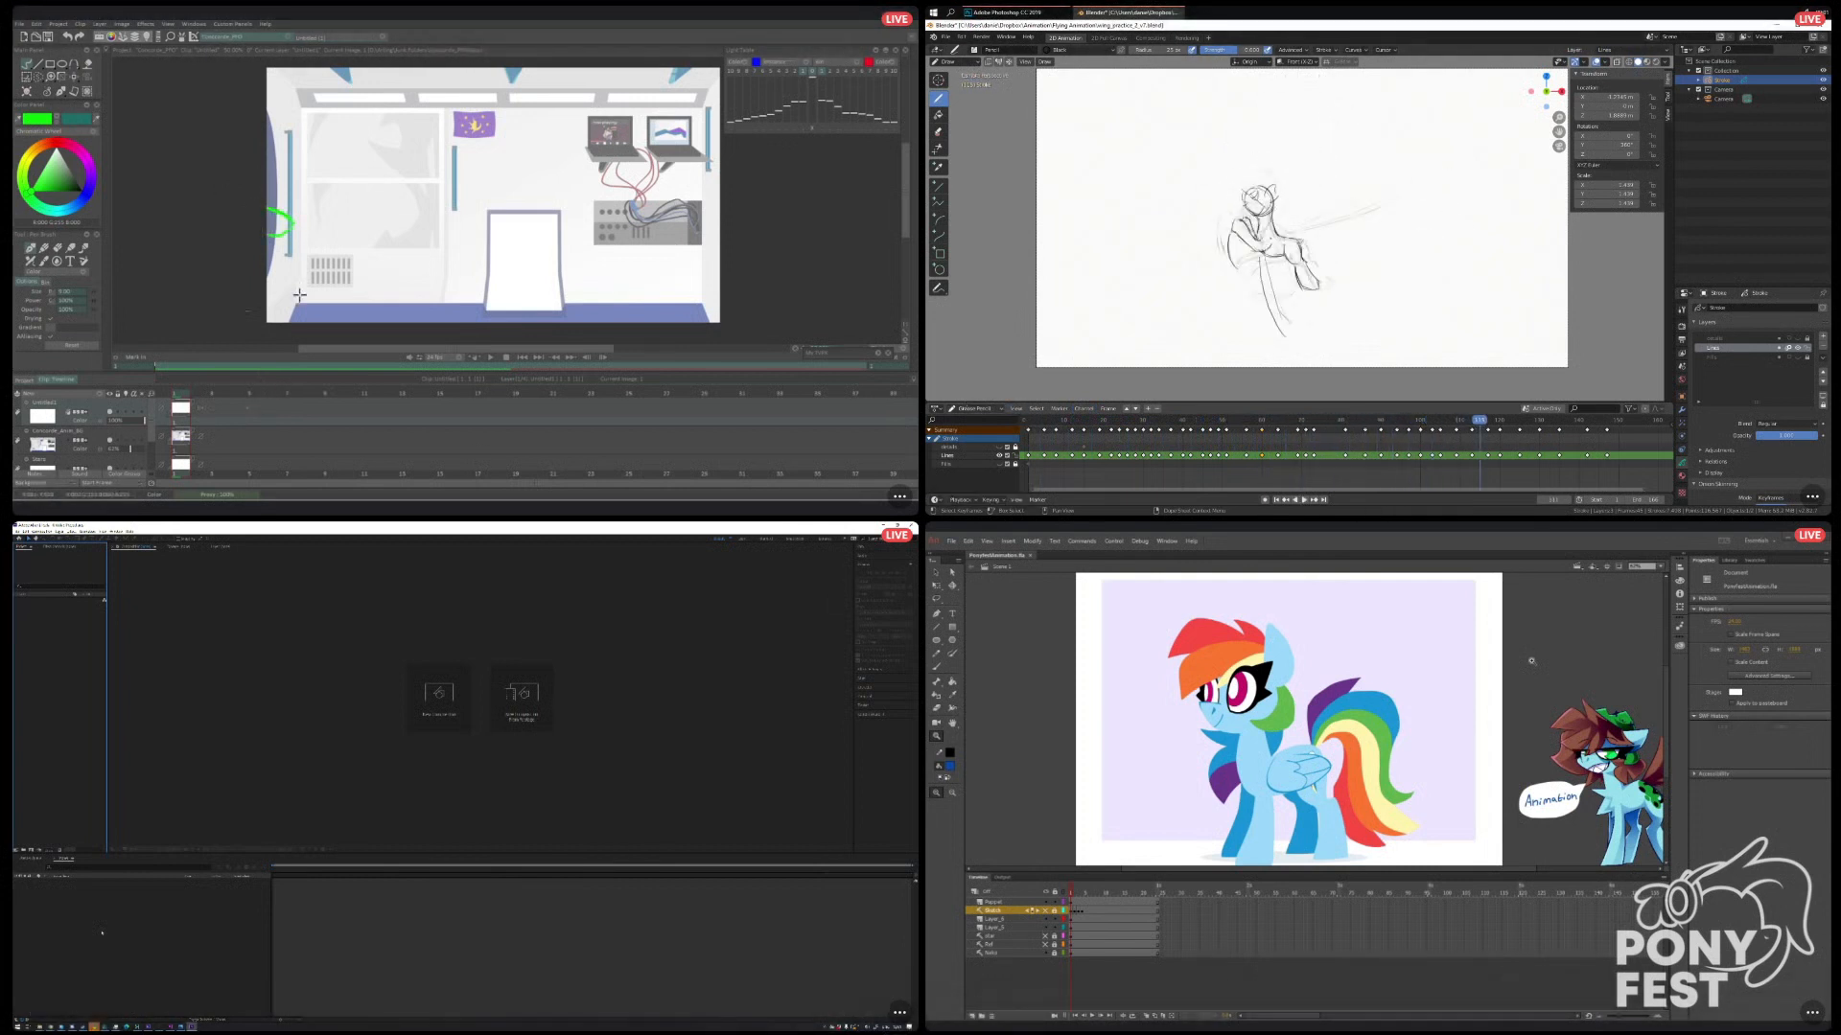
click(200, 394)
drag(203, 394, 501, 396)
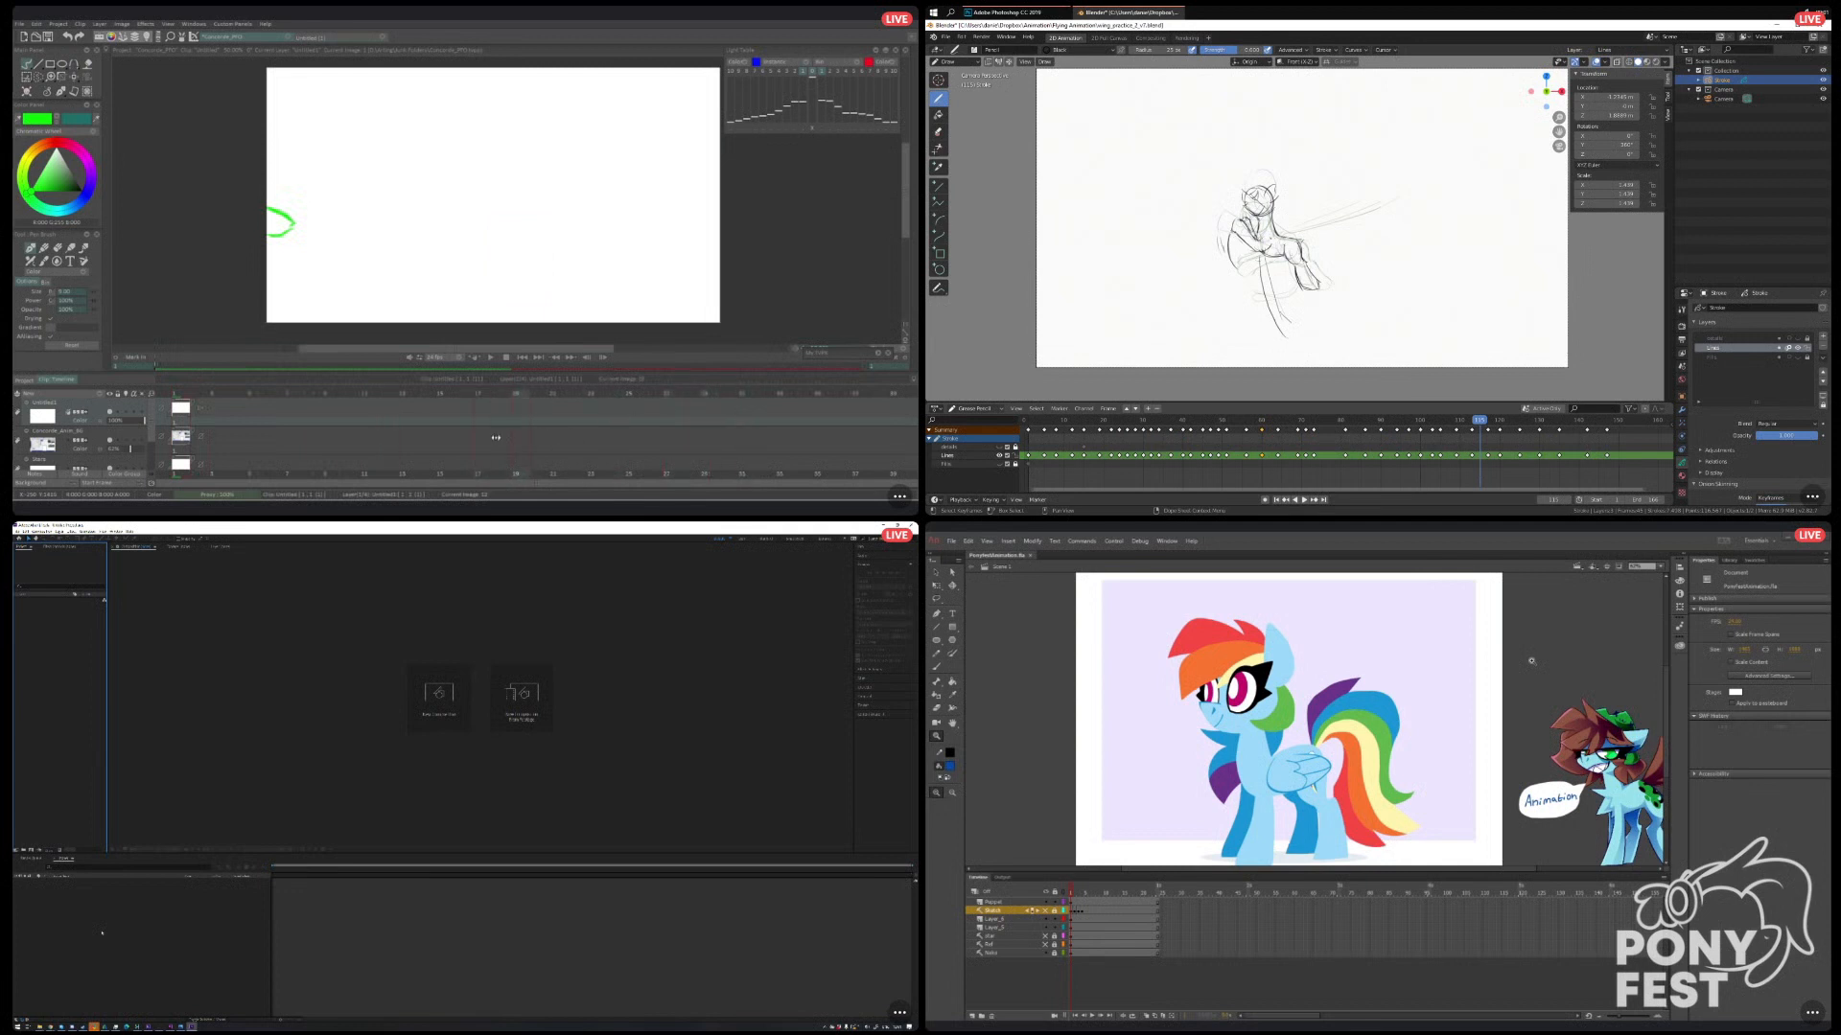
click(341, 421)
Extend the room background layer's exposure to about frame 34 so it covers the animation.
scroll(234, 431, down, 2)
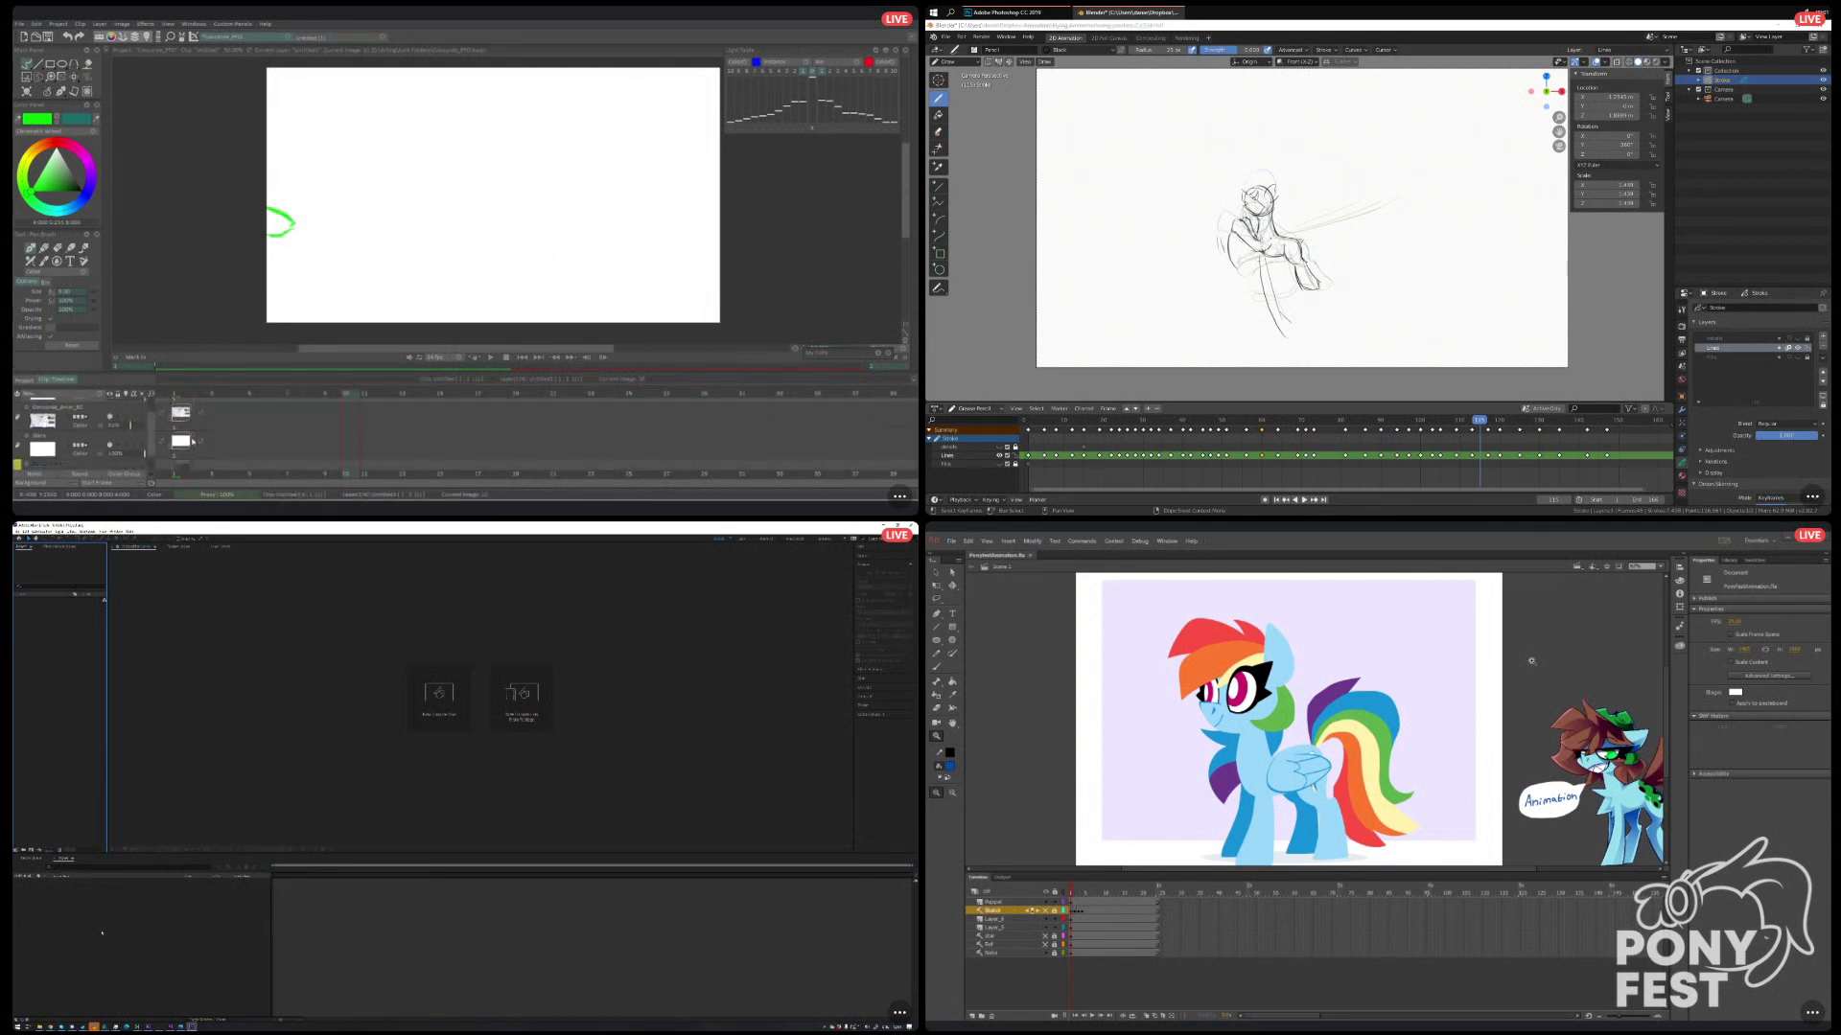
scroll(192, 426, up, 1)
drag(199, 417, 702, 432)
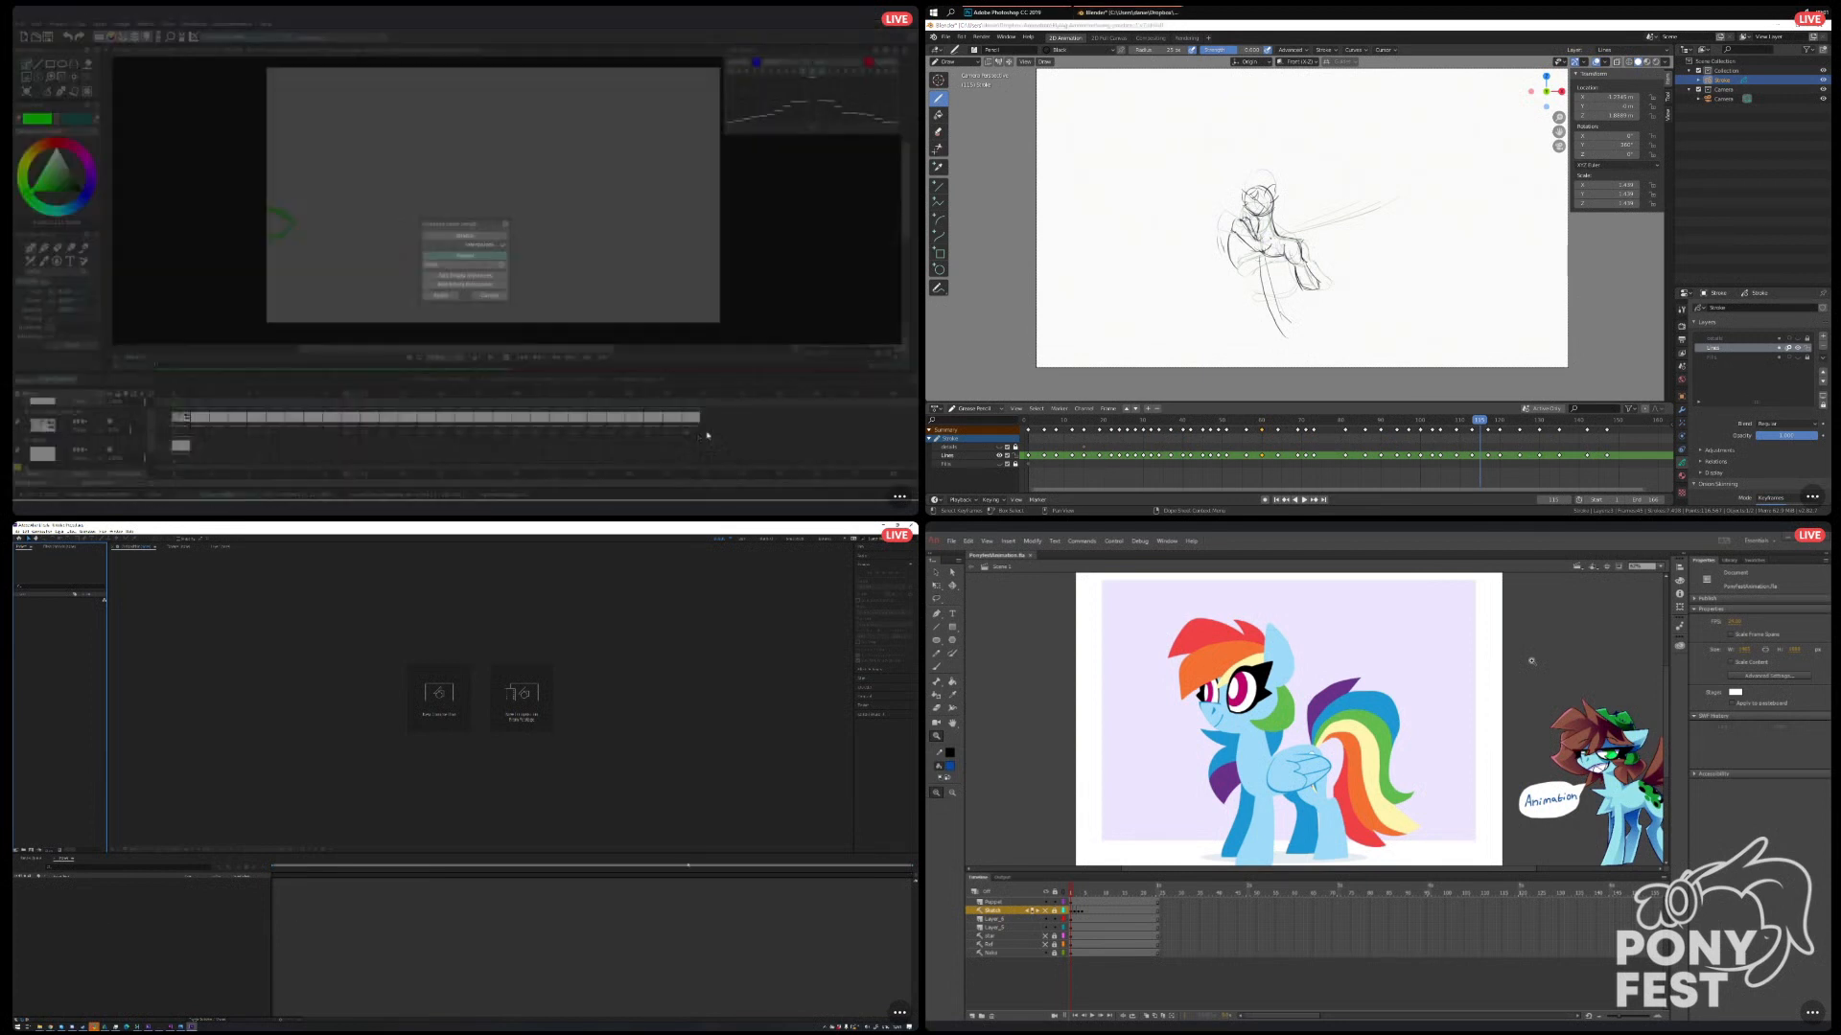
click(490, 297)
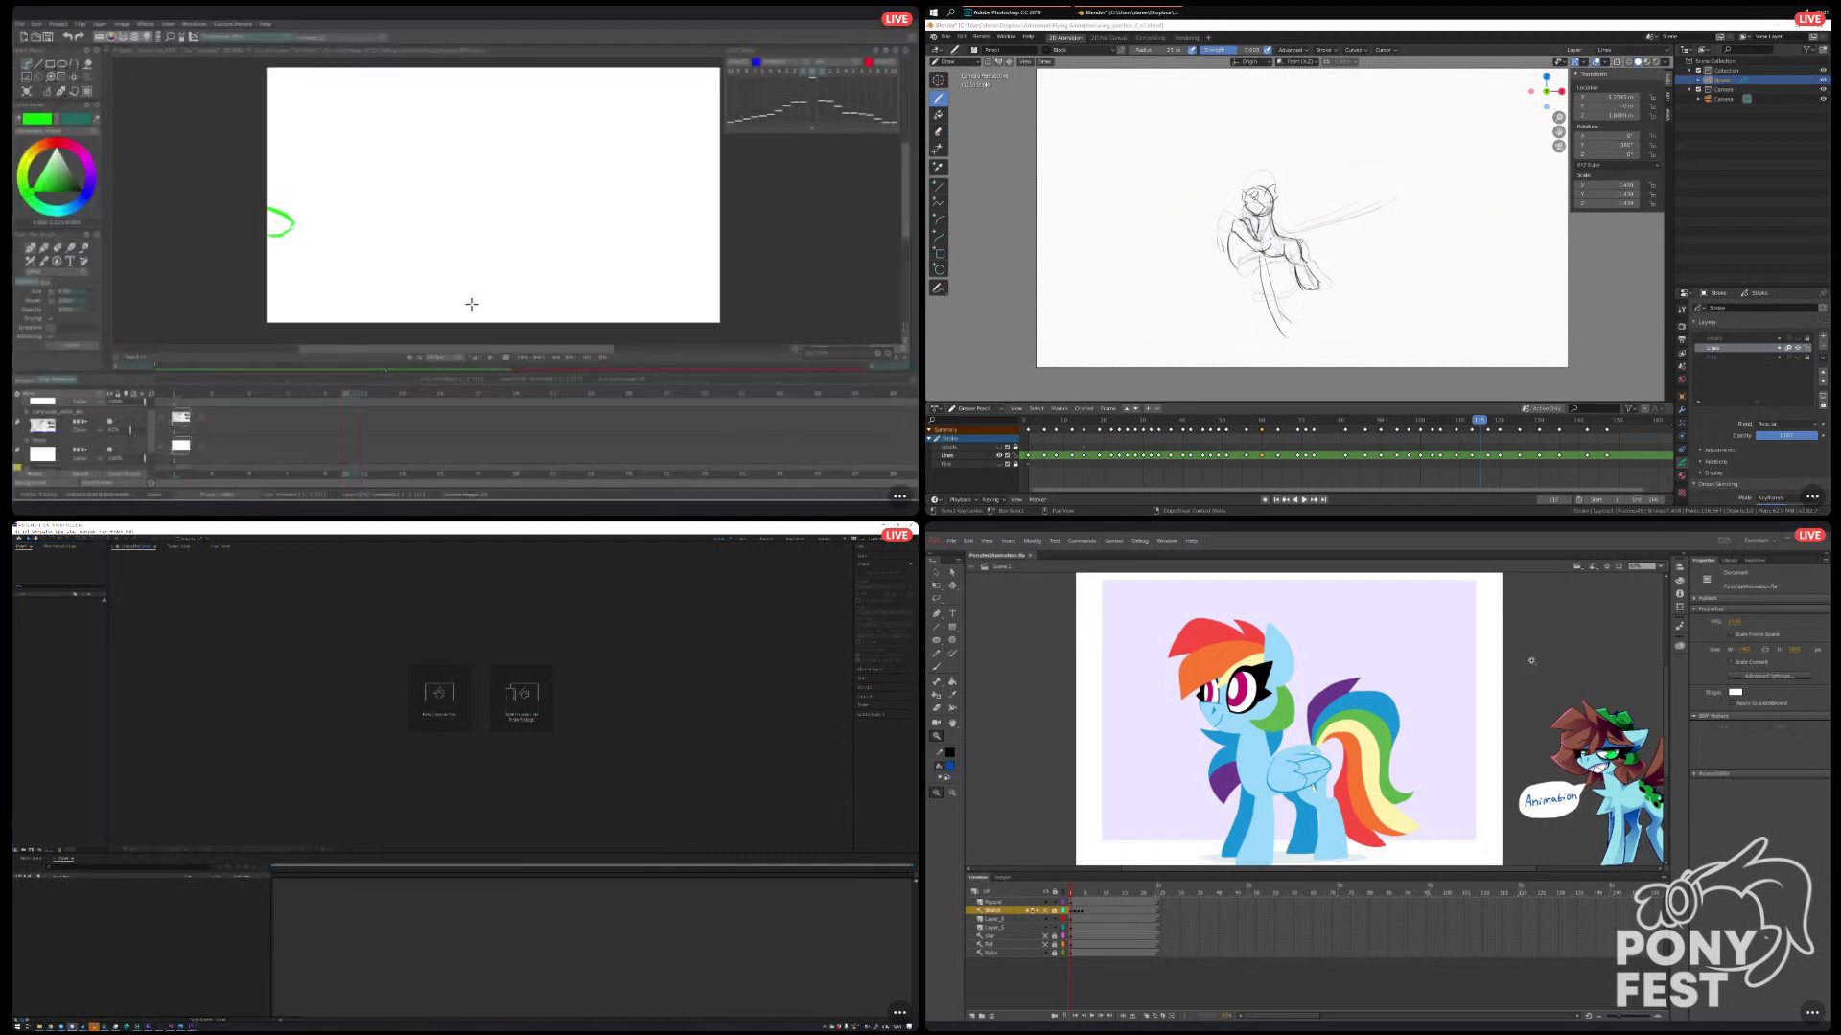
drag(188, 427, 810, 422)
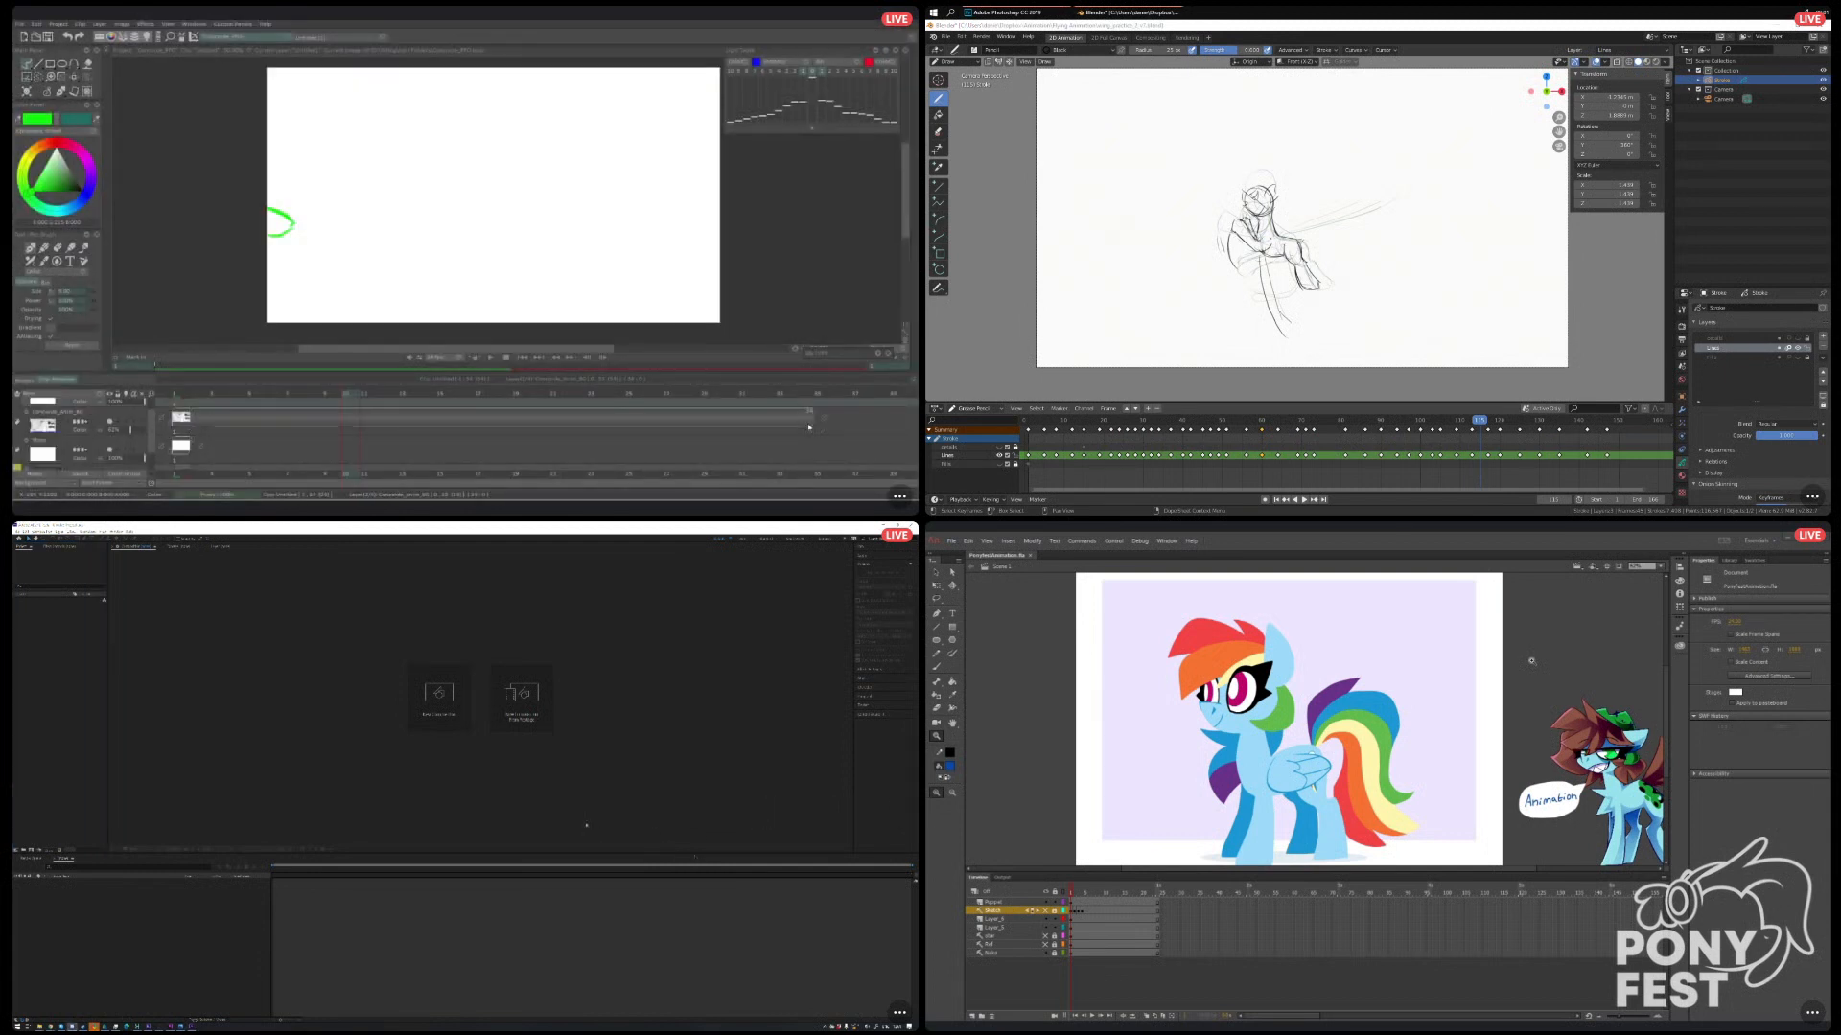
scroll(431, 441, up, 1)
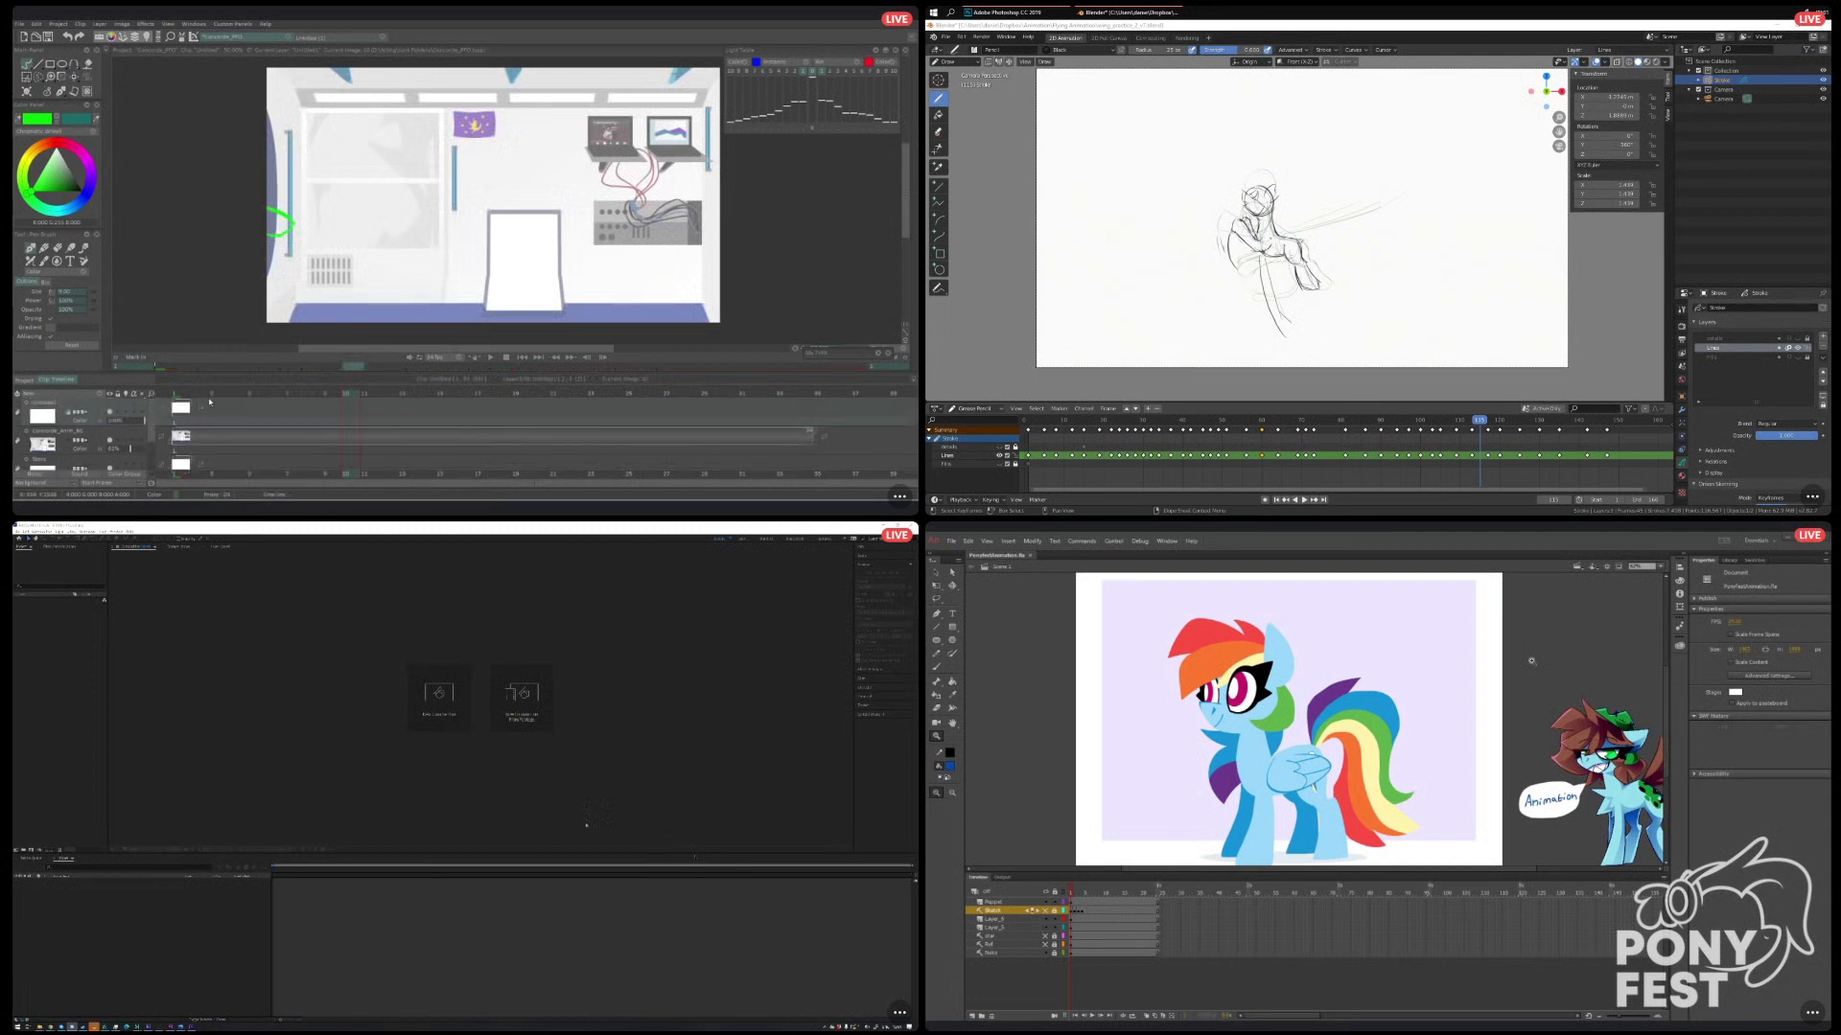
drag(352, 394, 329, 393)
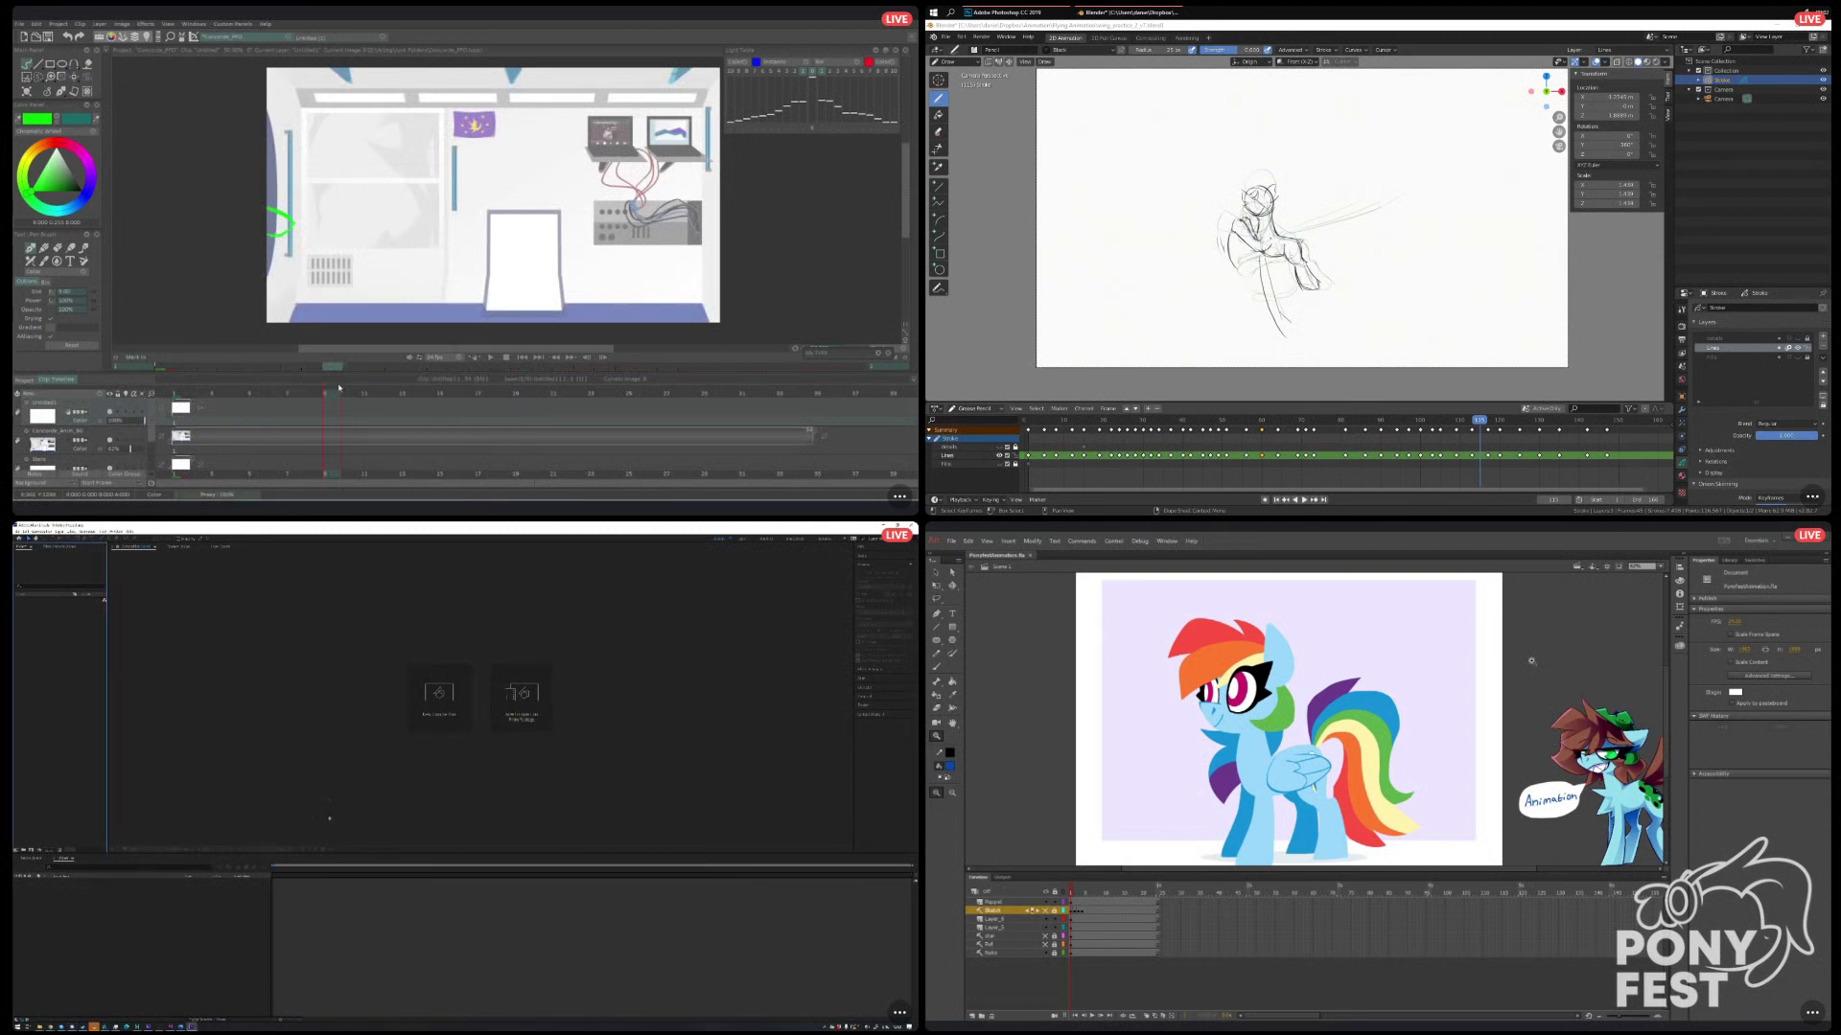
click(51, 1027)
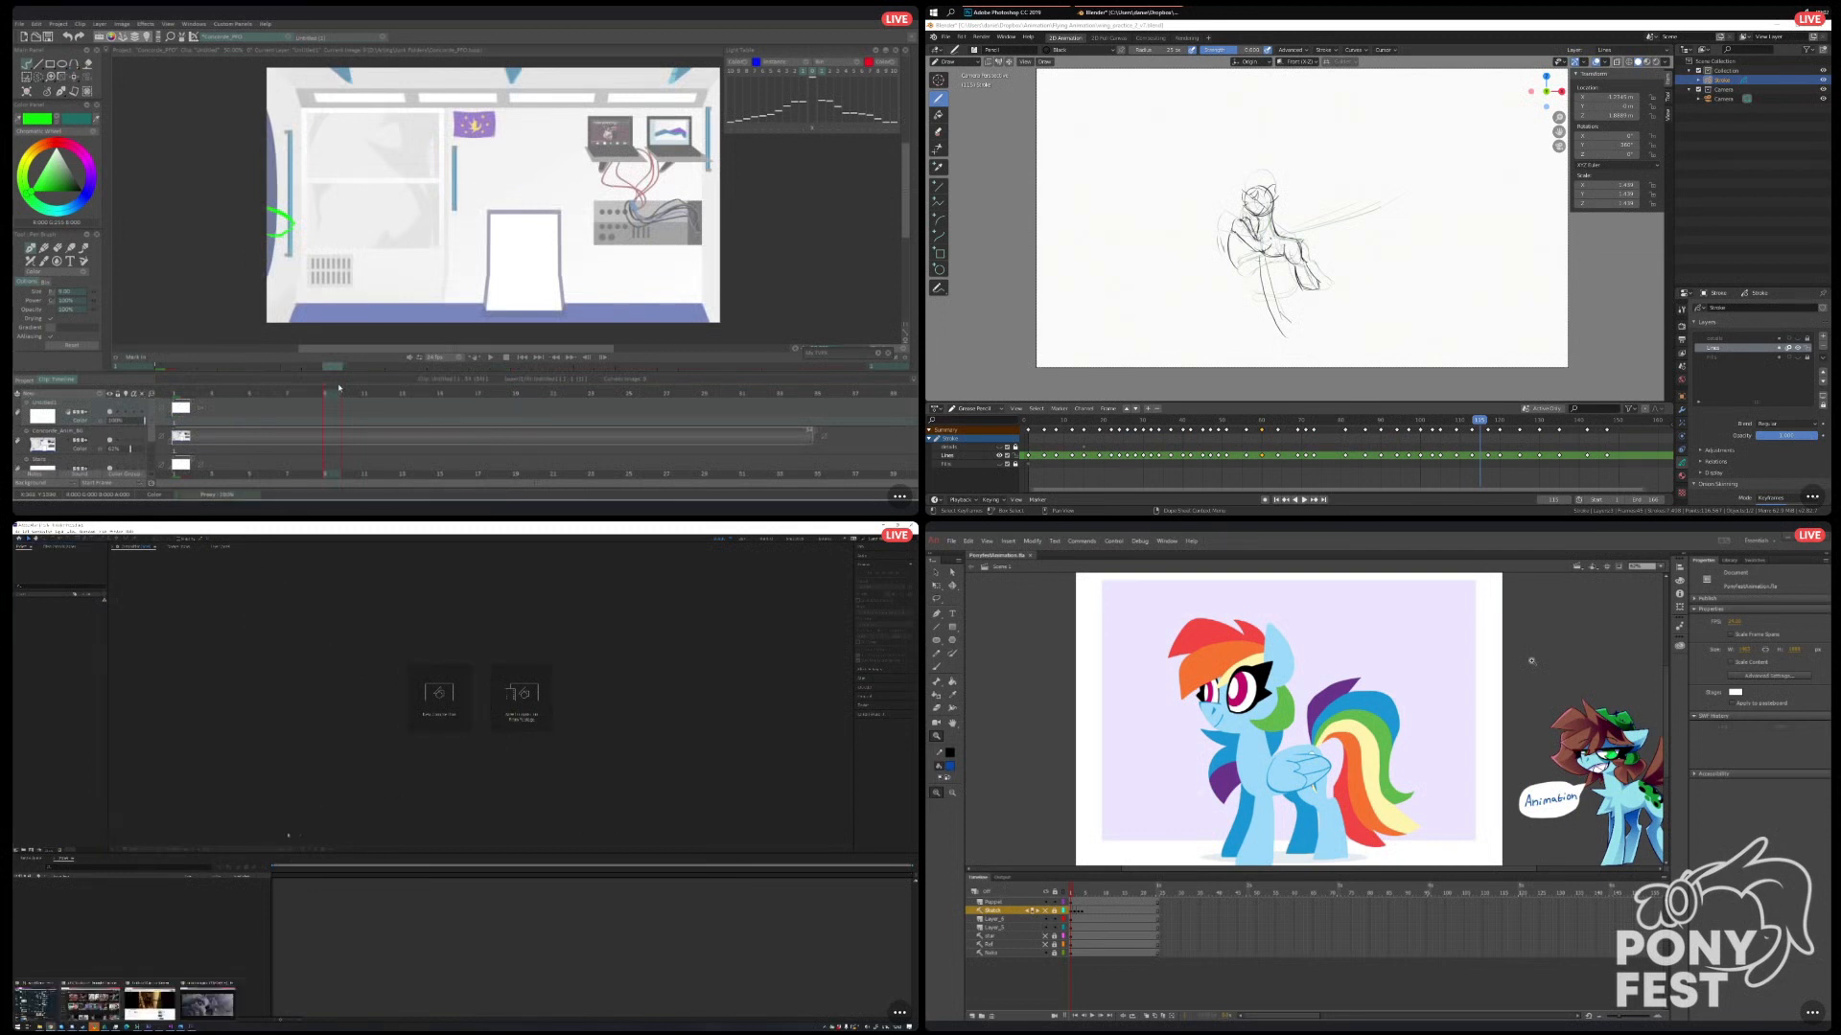
click(40, 1002)
drag(664, 624, 15, 853)
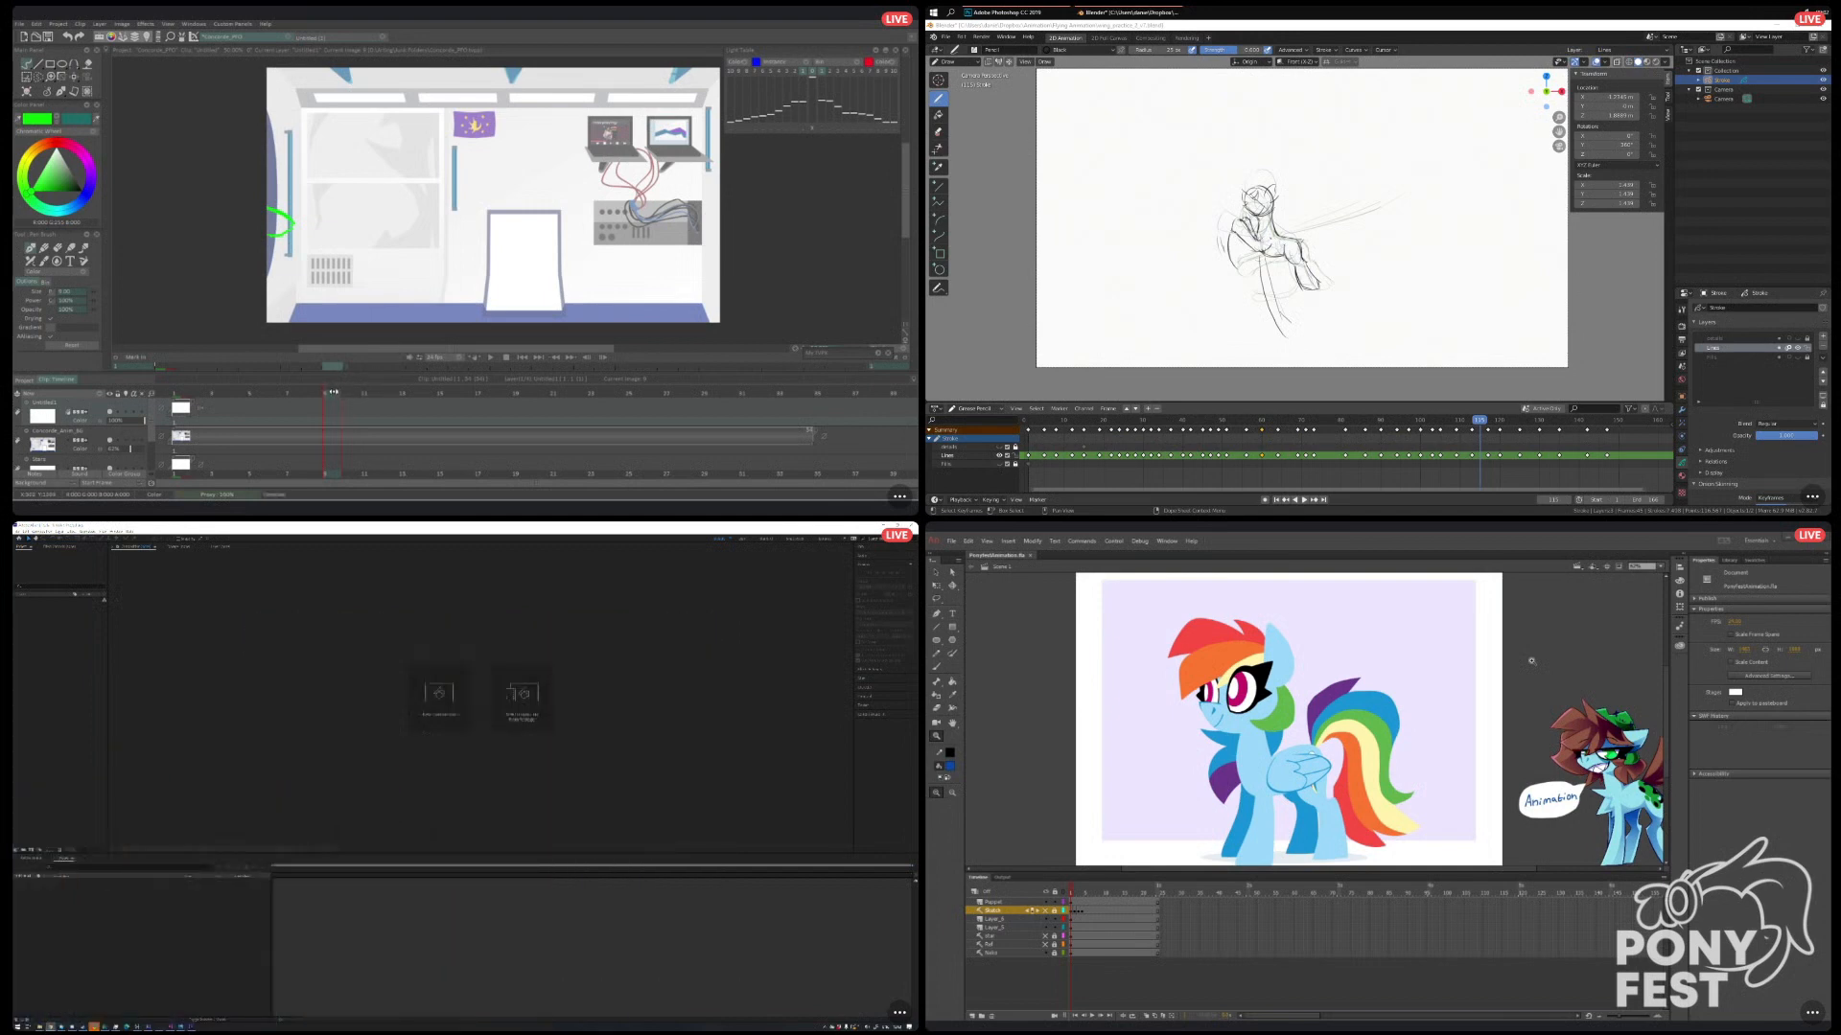
double_click(1245, 28)
click(1512, 27)
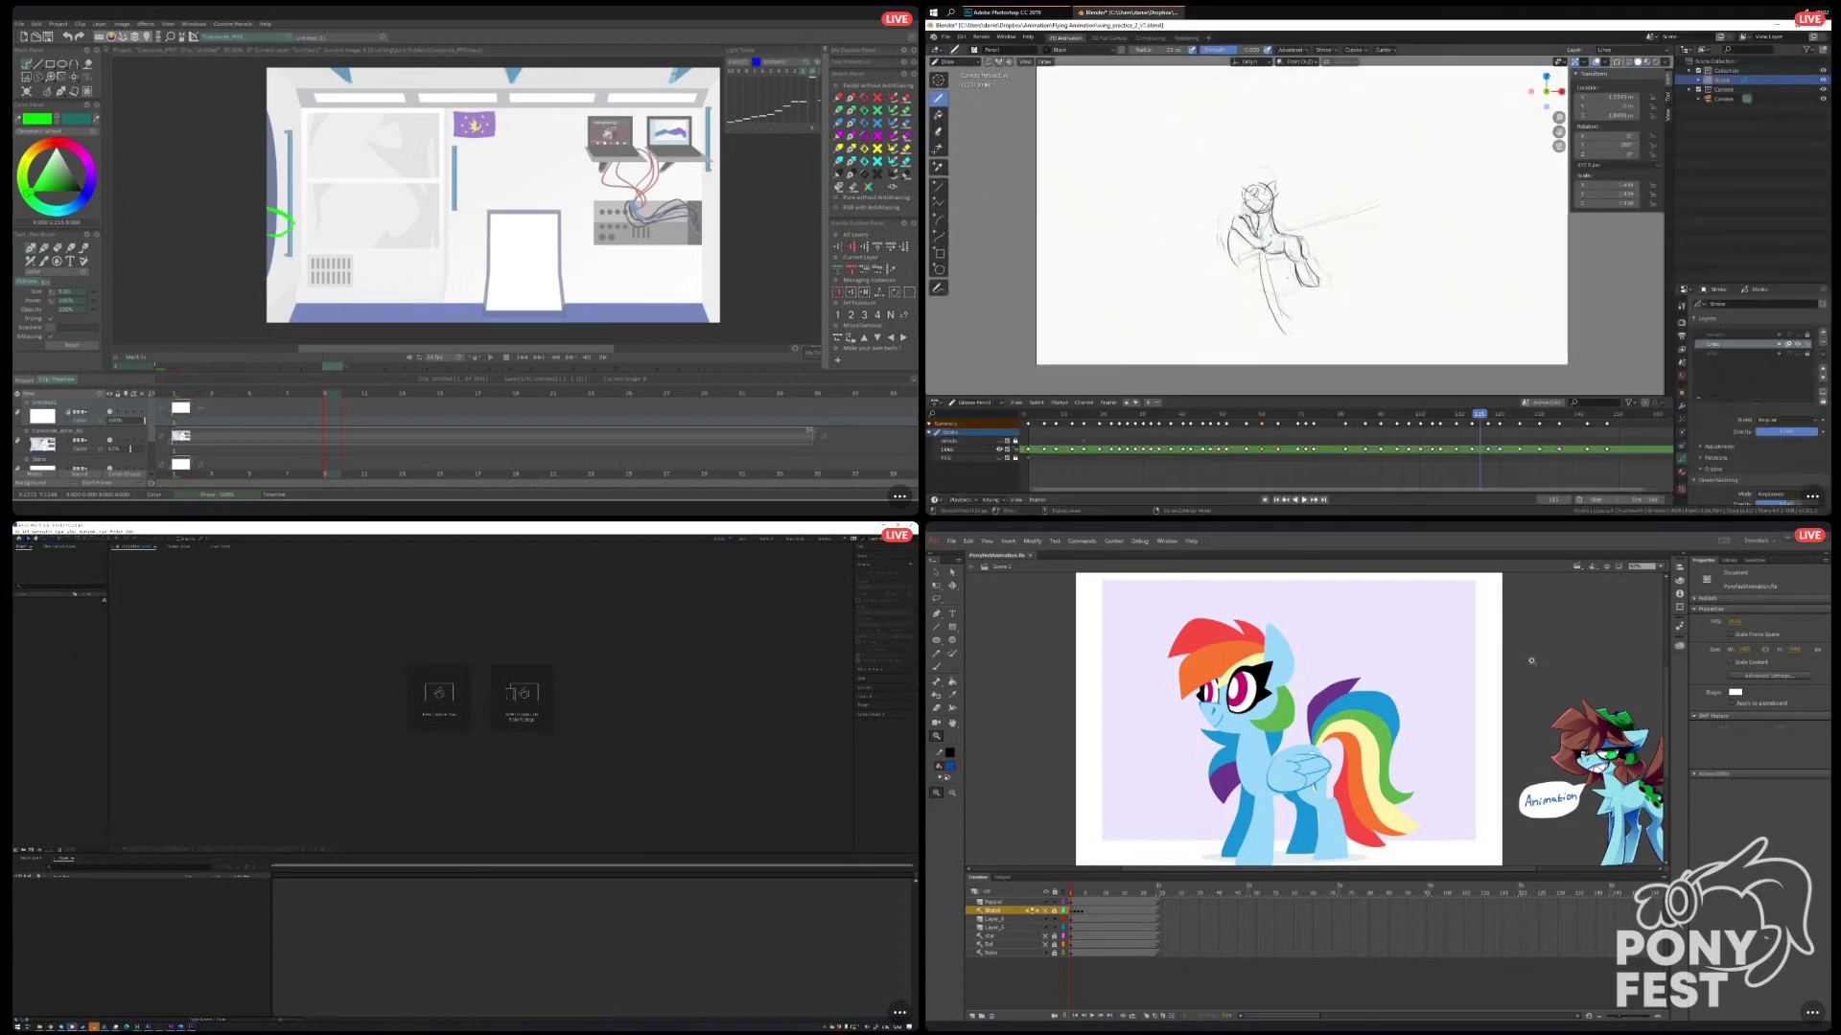
In Blender, go to the in-between frame midway between the first two keyed drawings near the start of the flying animation.
click(1040, 414)
drag(1039, 416, 1033, 416)
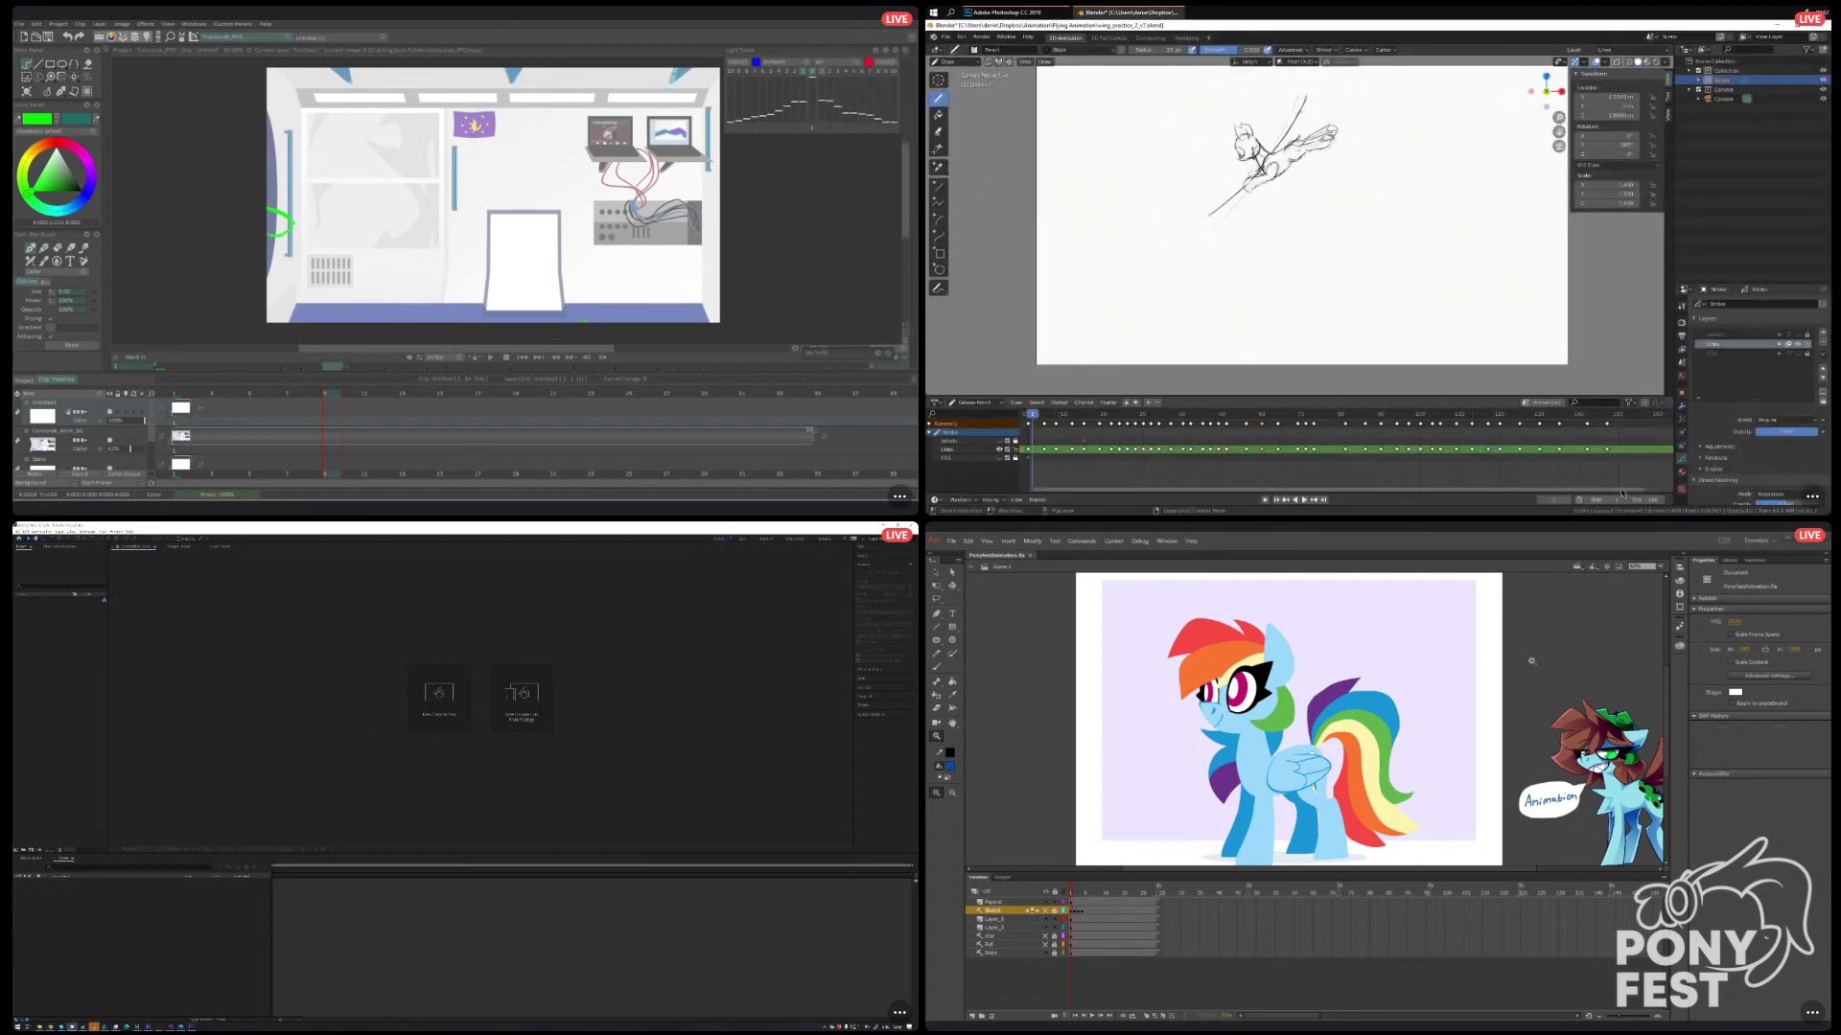
drag(1643, 490, 1159, 418)
scroll(1280, 192, up, 5)
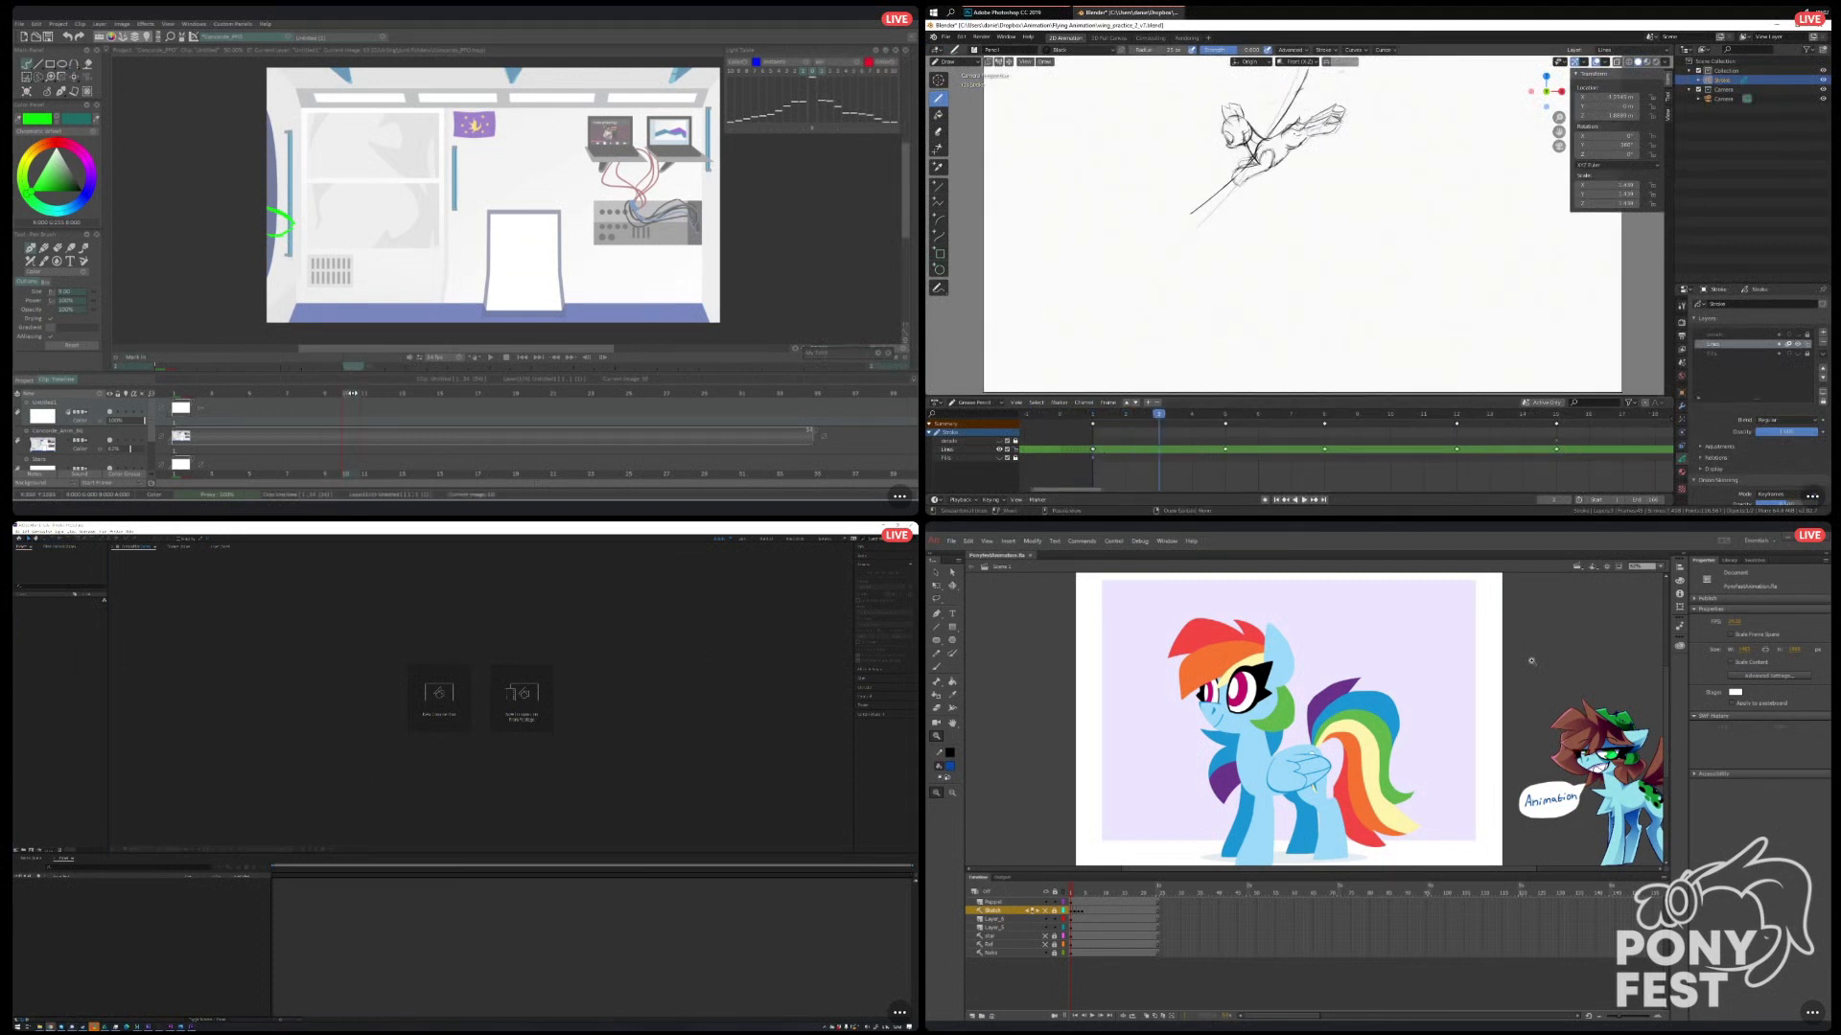
scroll(1280, 192, down, 2)
mouse_move(1280, 134)
mouse_down()
mouse_move(1276, 200)
mouse_move(1280, 167)
mouse_up()
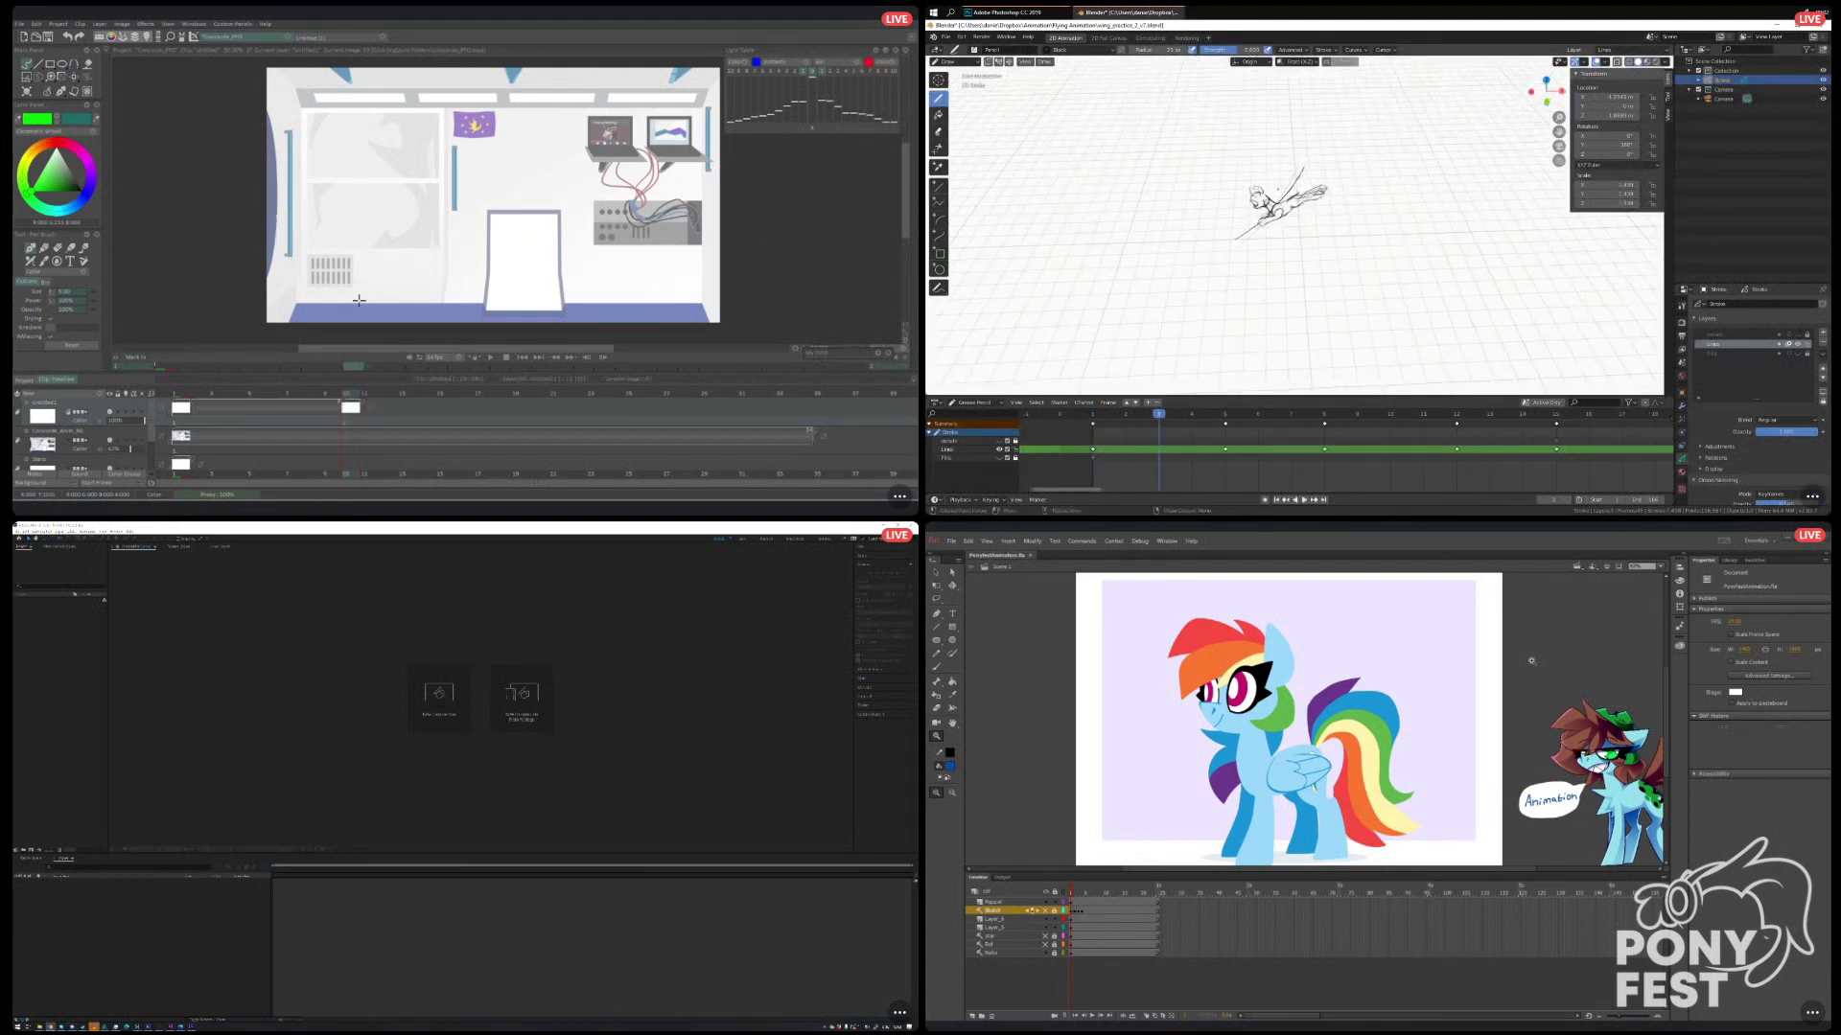
click(50, 673)
key(KP_0)
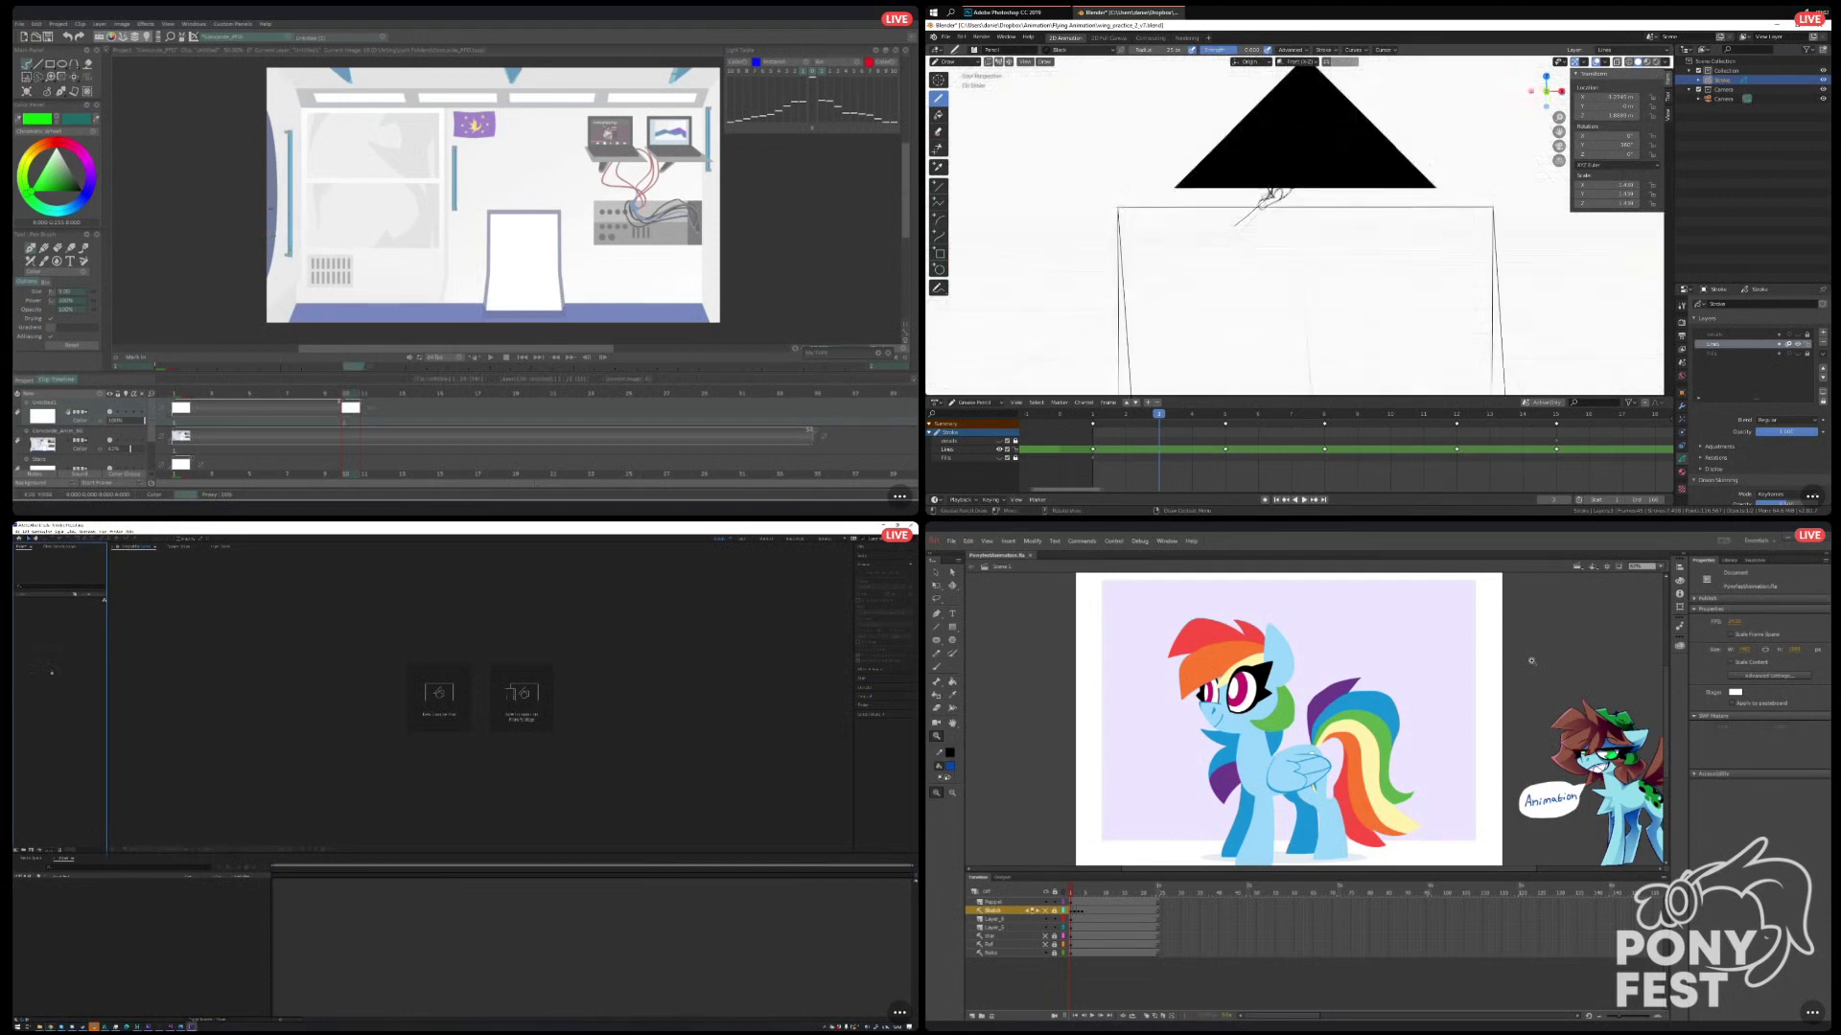
scroll(1276, 153, up, 1)
drag(1273, 150, 1295, 244)
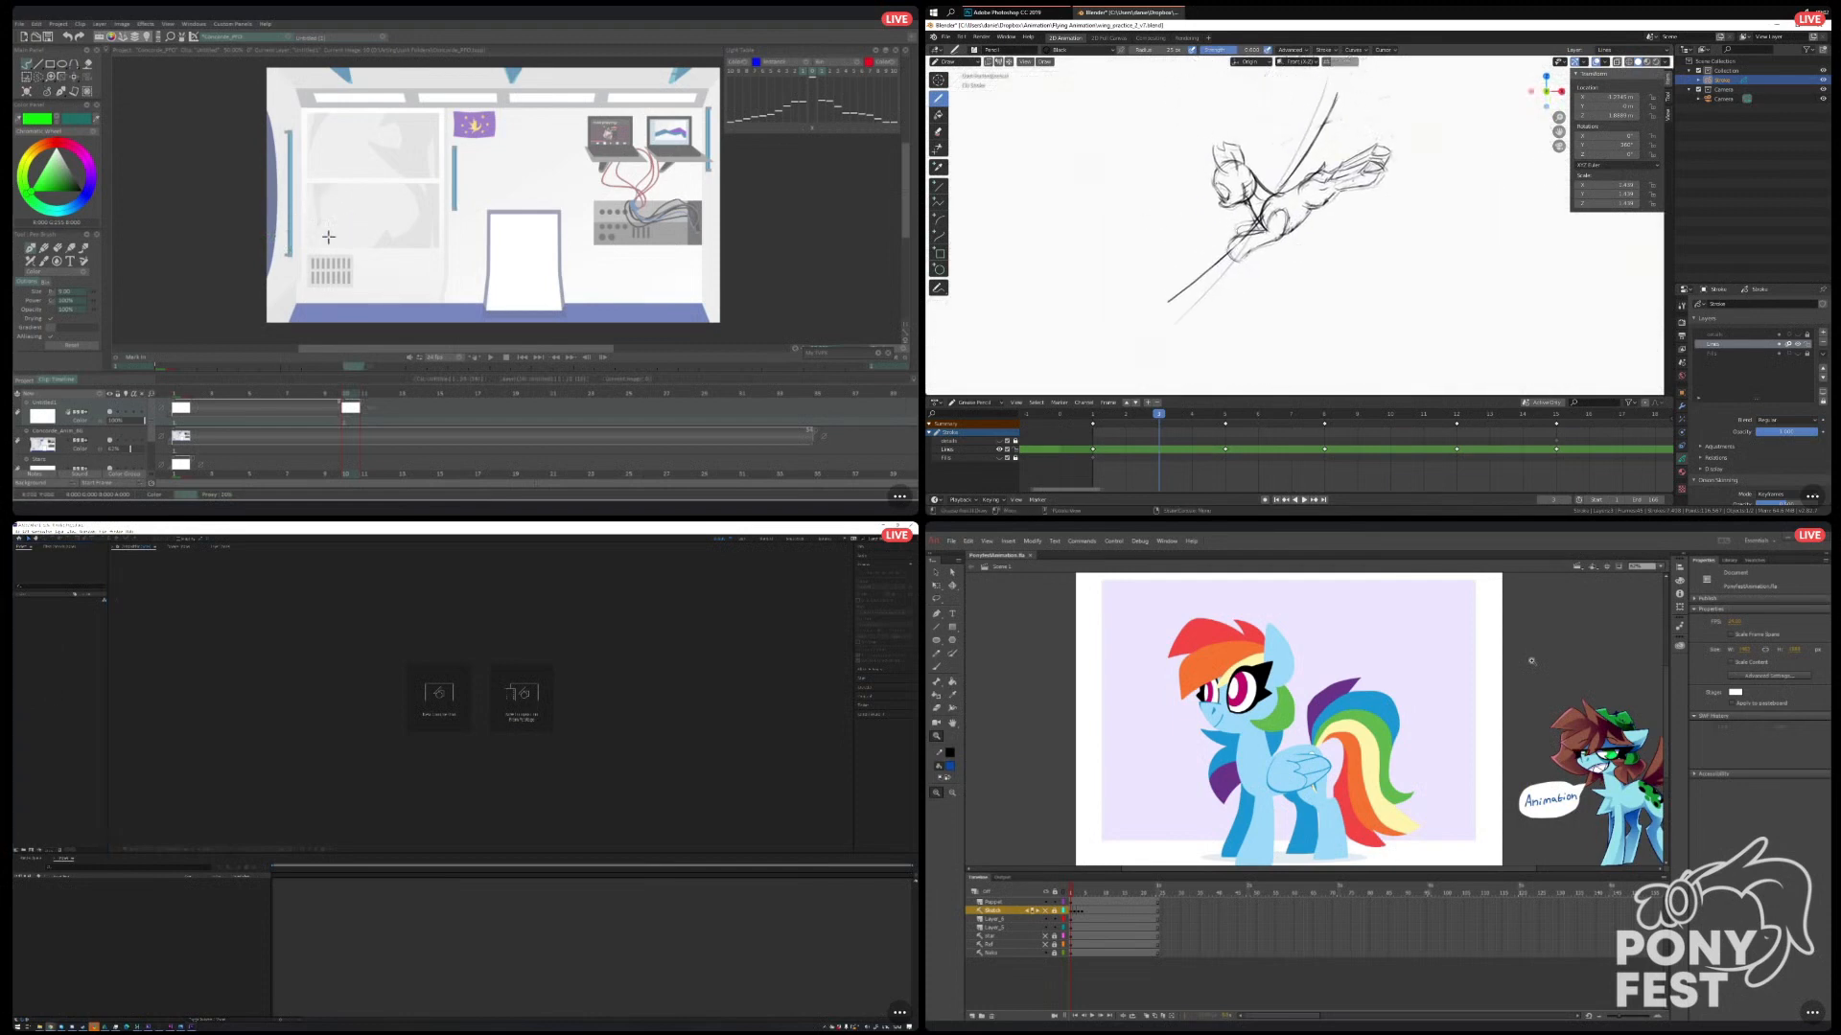
In TVPaint, sketch the green pony's rounded head and muzzle shapes at the room's left edge on frame 10.
drag(323, 230, 342, 226)
scroll(1282, 202, down, 1)
drag(1282, 202, 1286, 230)
drag(342, 226, 288, 213)
scroll(1286, 230, up, 1)
In Blender, draw the in-between wing strokes and head details of the flying pony, undoing and redrawing the unsatisfactory lines.
click(45, 686)
drag(1263, 235, 1333, 119)
key(ctrl+z)
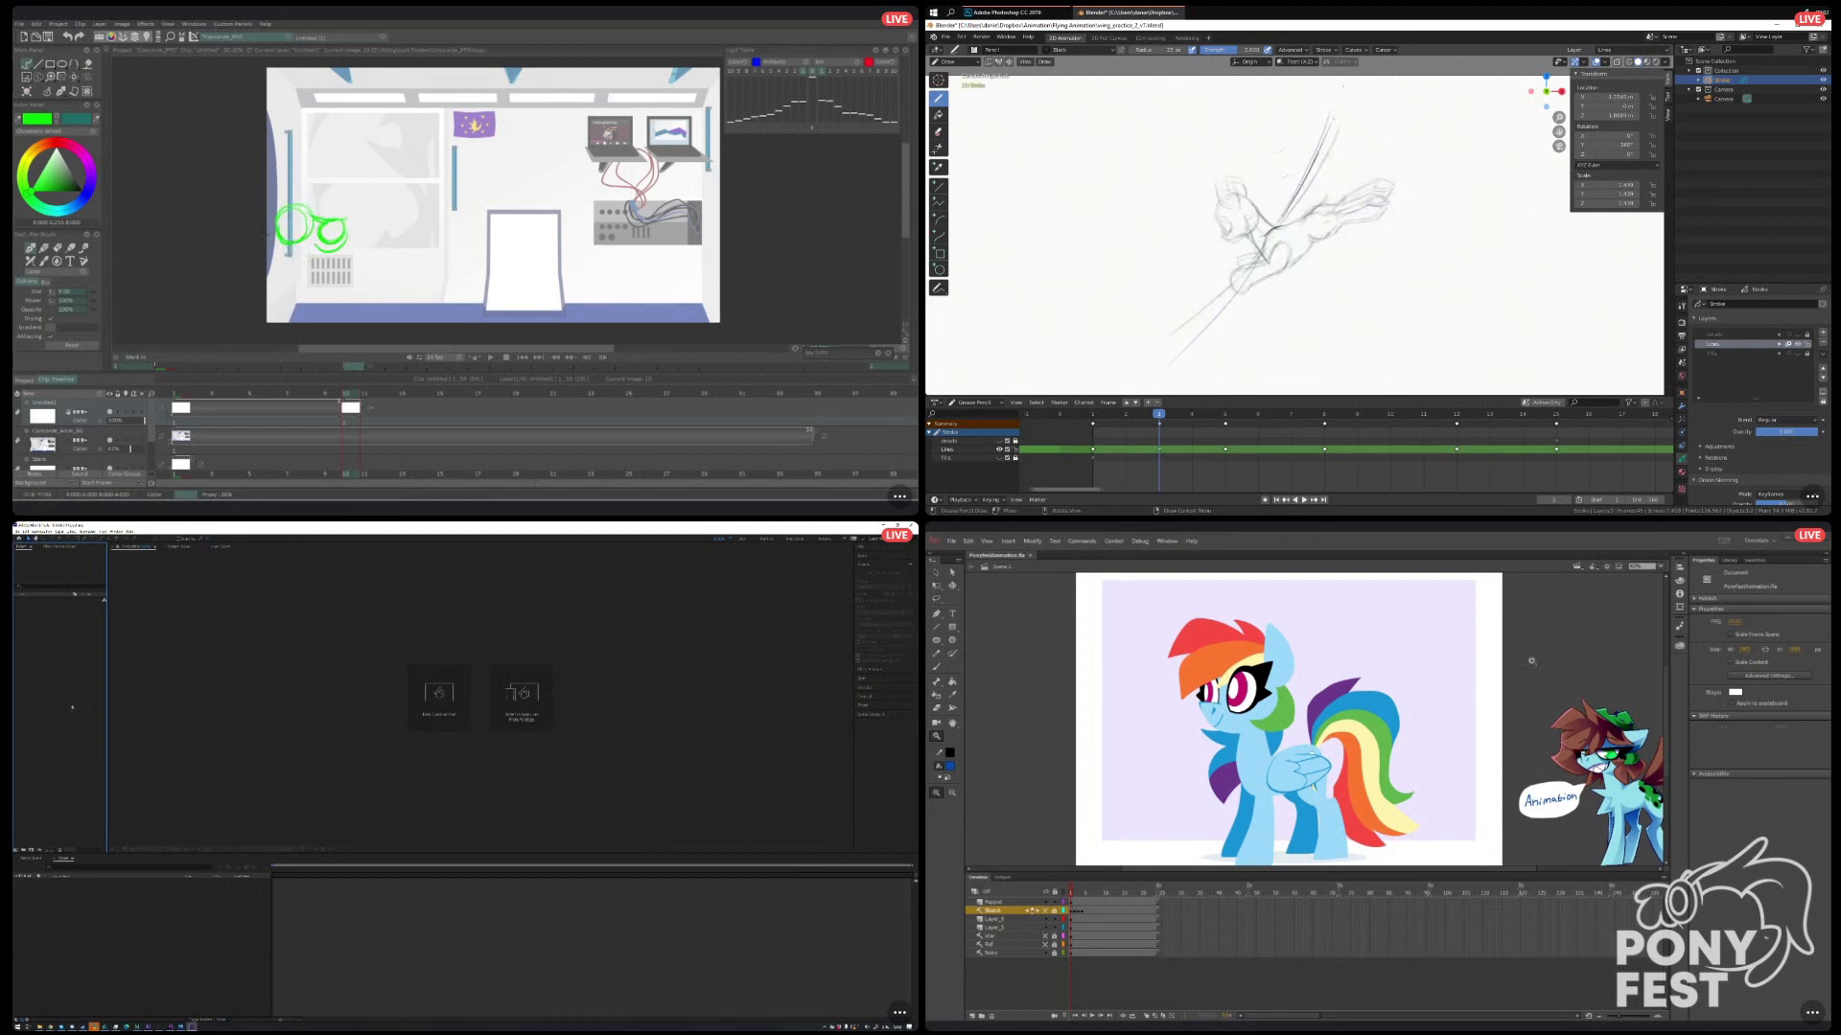
right_click(41, 649)
drag(1329, 127, 1277, 226)
key(ctrl+z)
drag(1333, 118, 1289, 209)
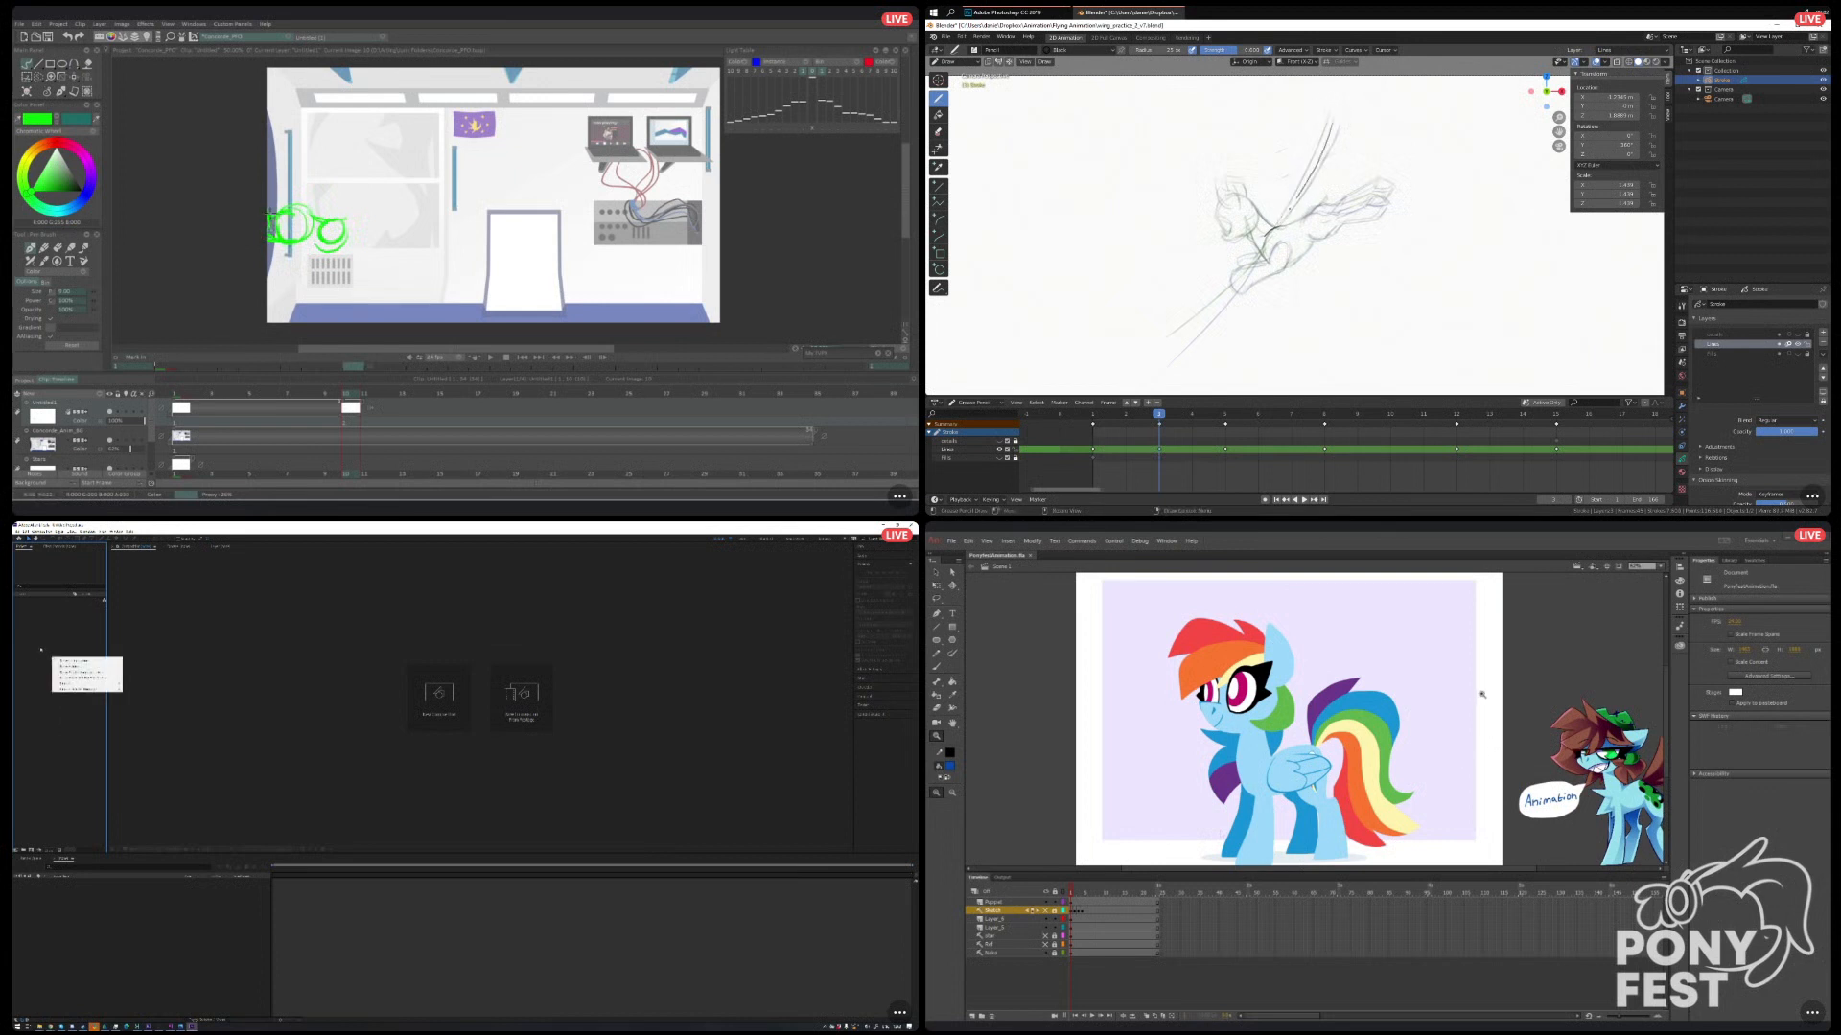
key(ctrl+z)
mouse_move(1332, 117)
mouse_down()
mouse_move(1279, 223)
mouse_move(1245, 185)
mouse_up()
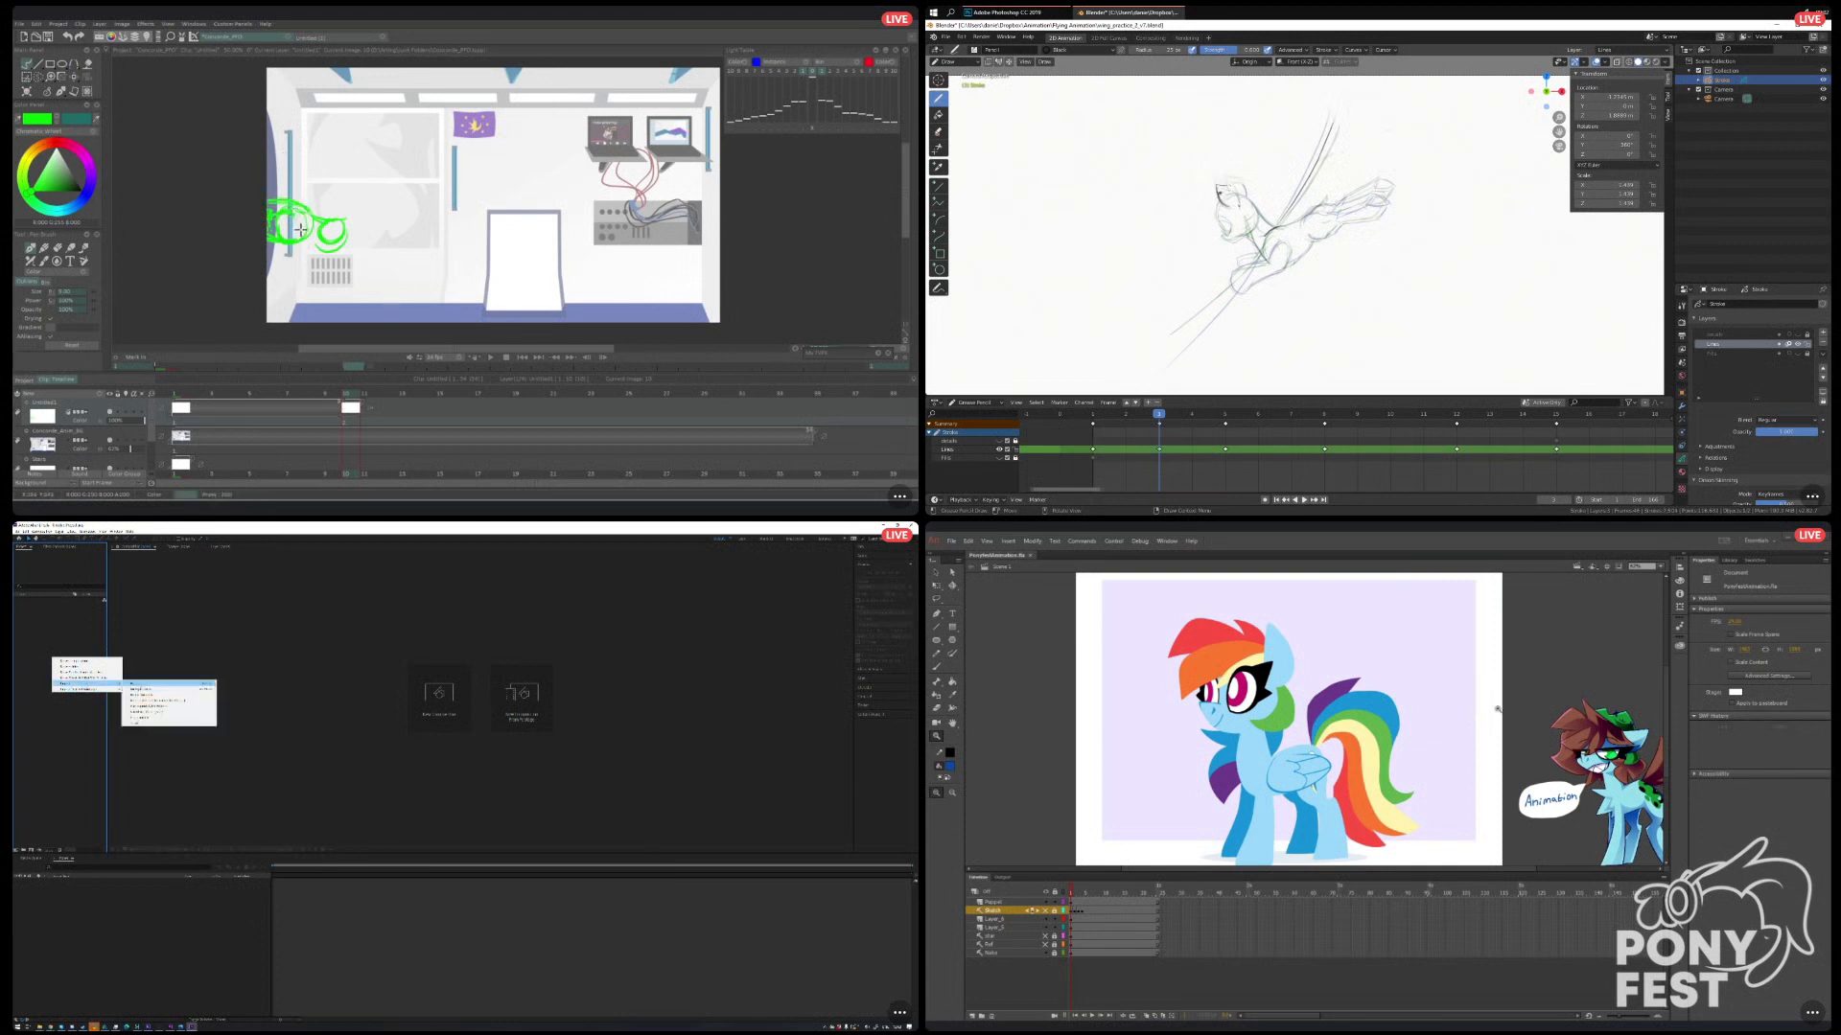
In After Effects, start a file import and browse into the subfolder holding the white pony image sequence.
click(134, 683)
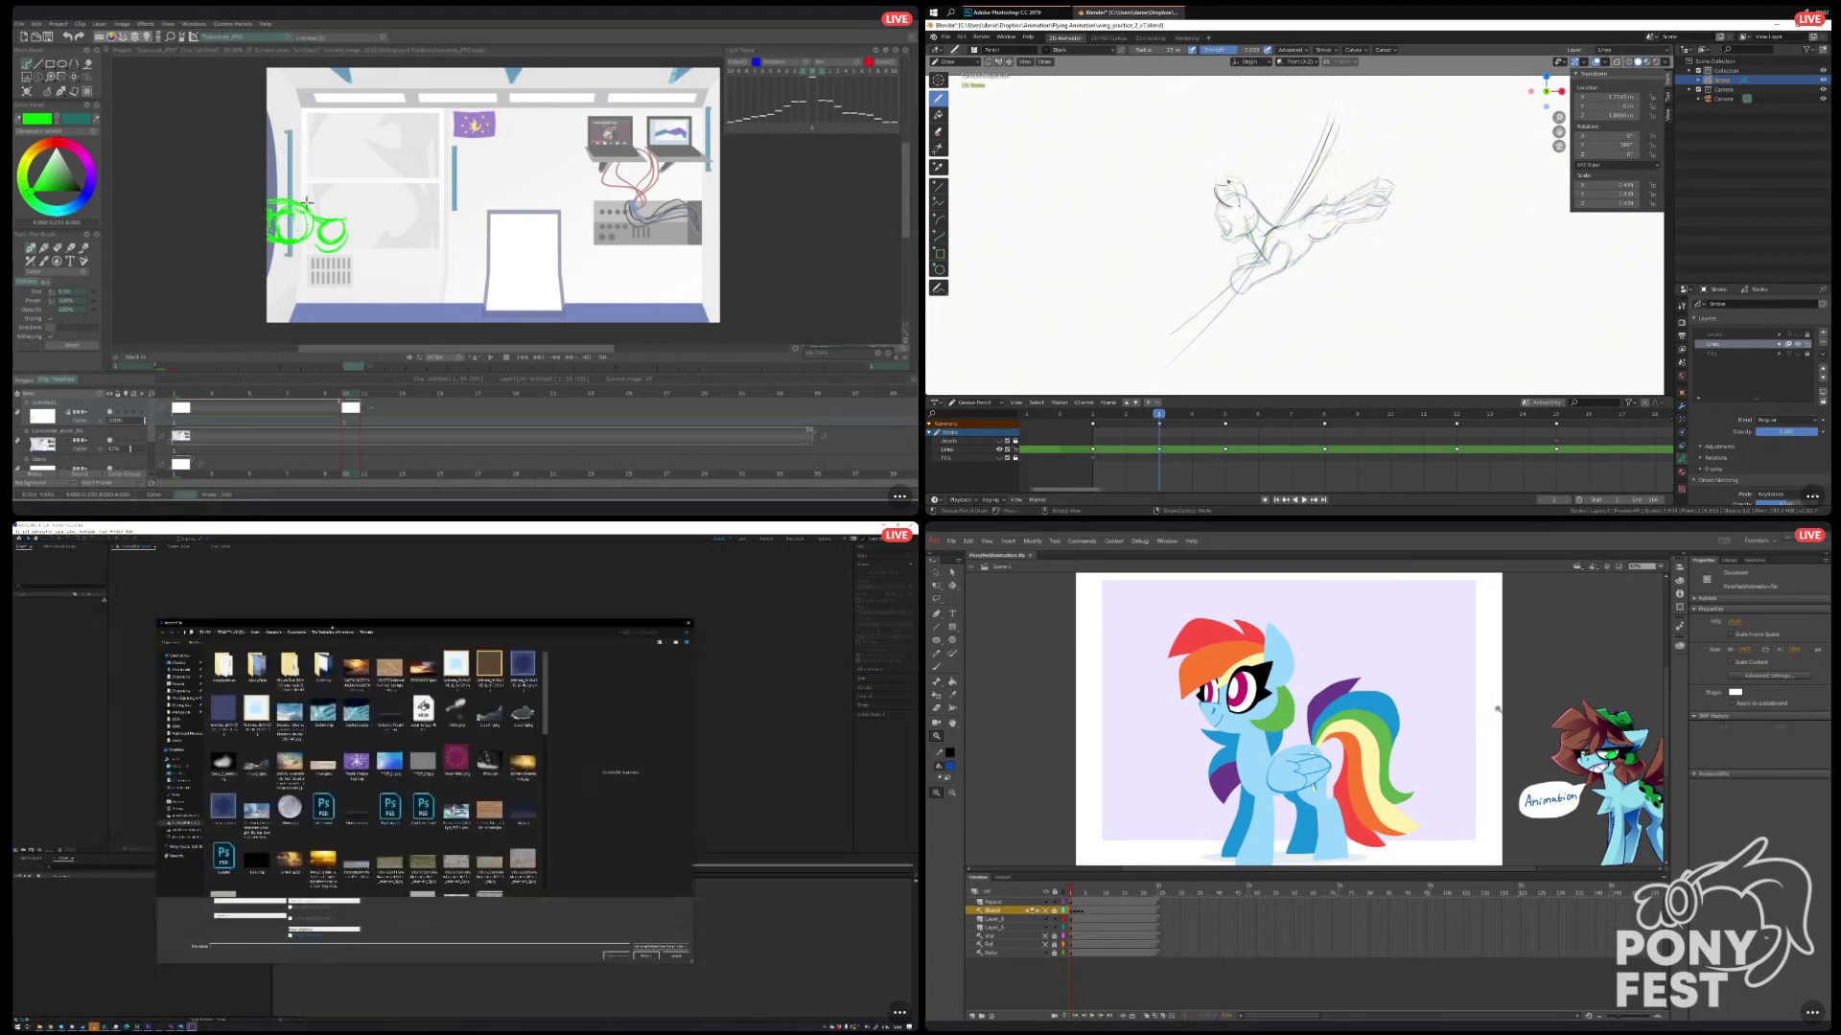
click(331, 632)
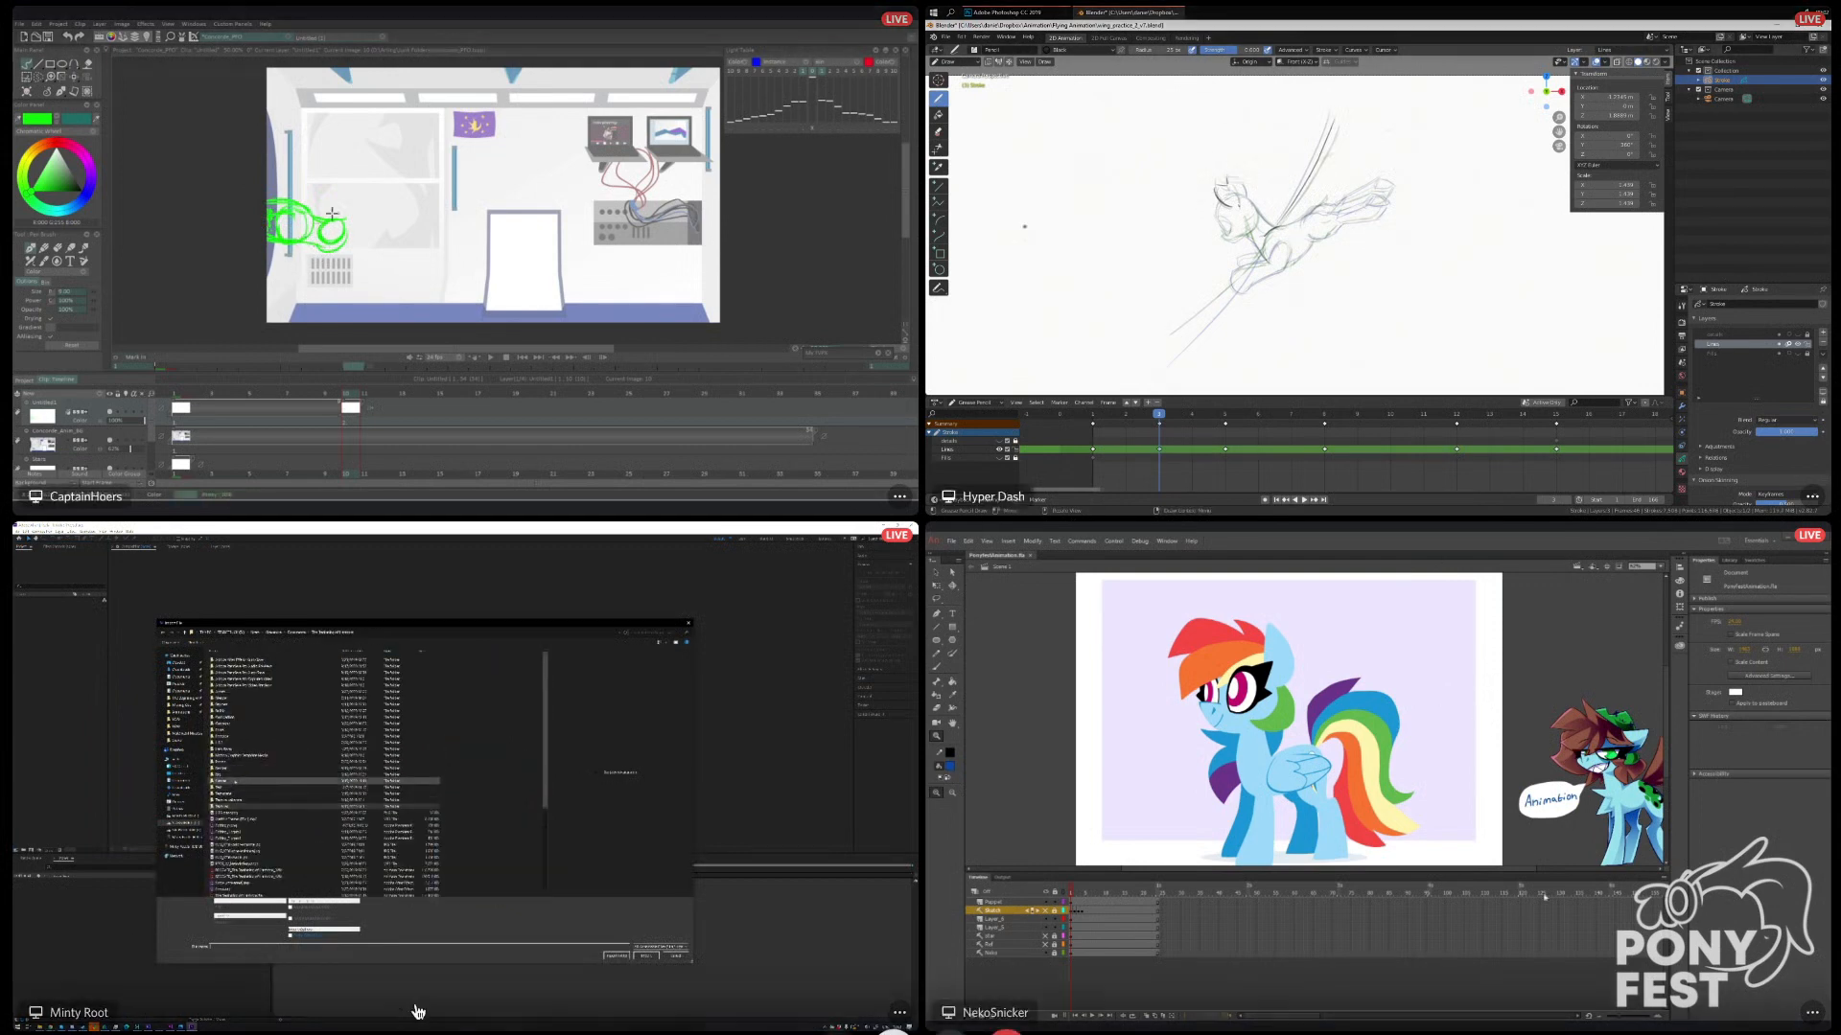
double_click(233, 787)
drag(1531, 869, 1479, 872)
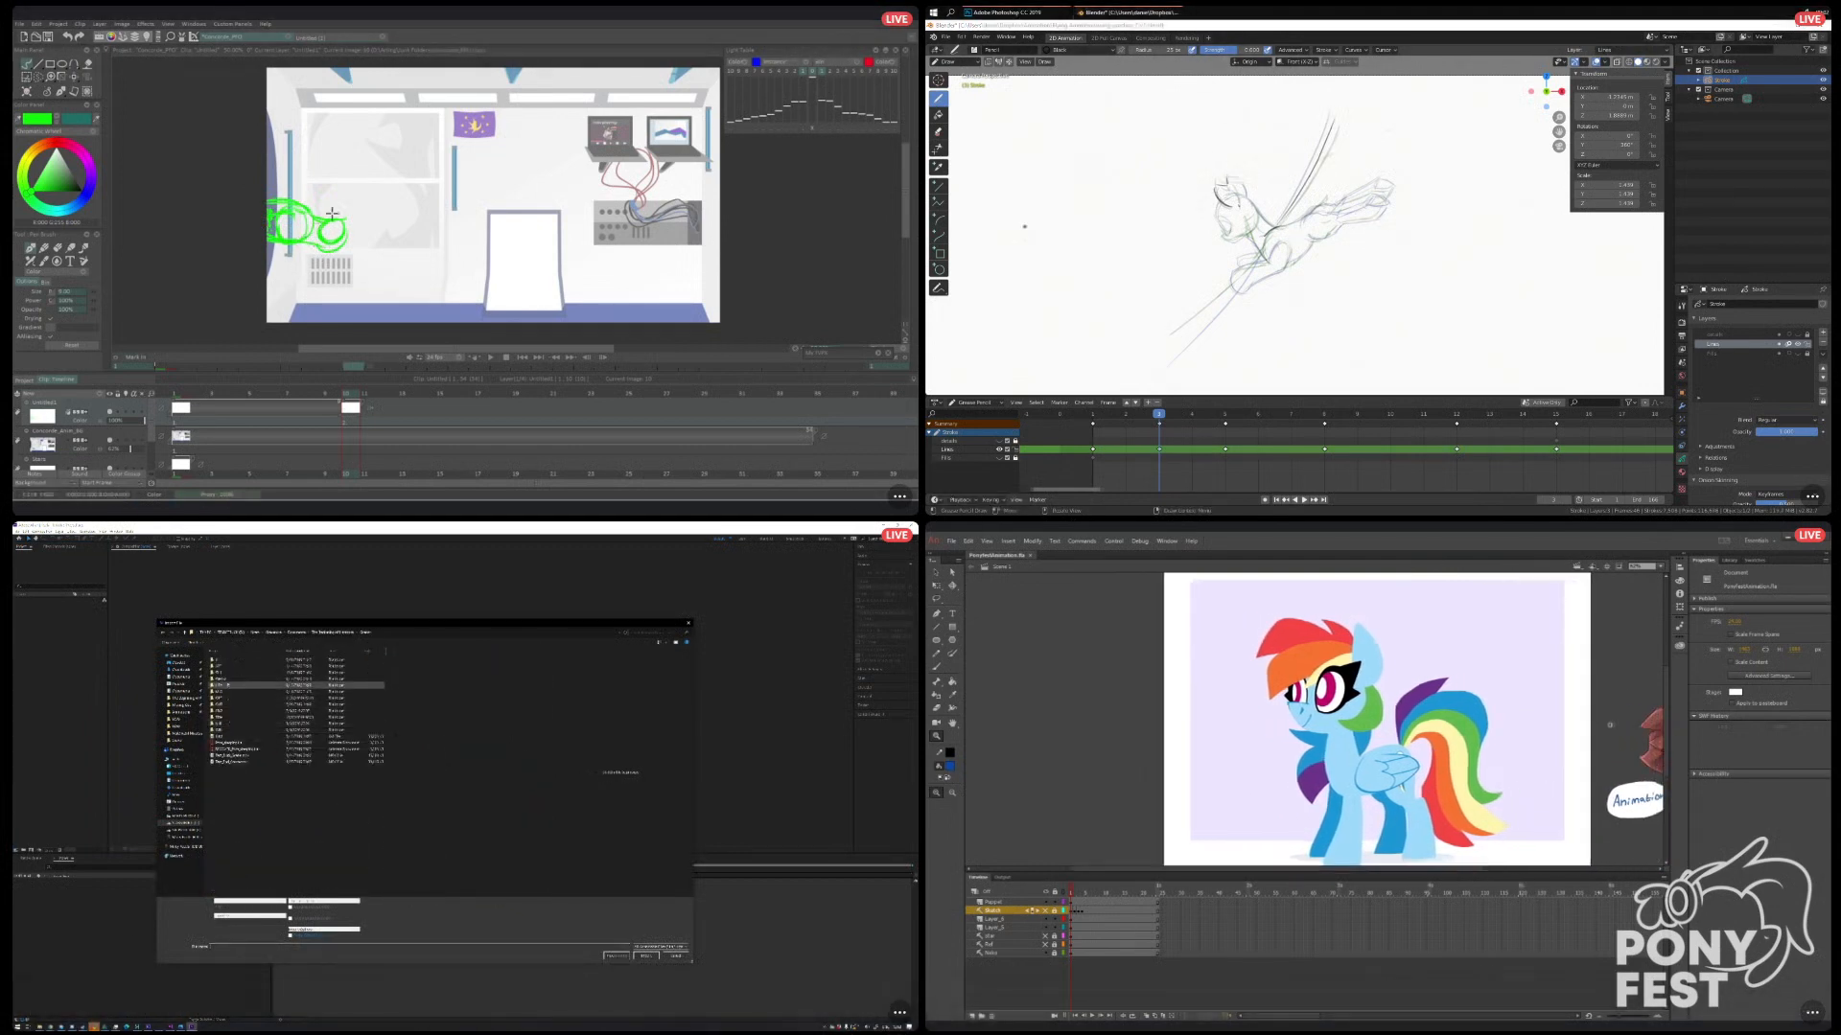
double_click(228, 686)
drag(1666, 679, 1663, 682)
double_click(224, 660)
double_click(223, 661)
double_click(224, 673)
drag(1366, 869, 1382, 872)
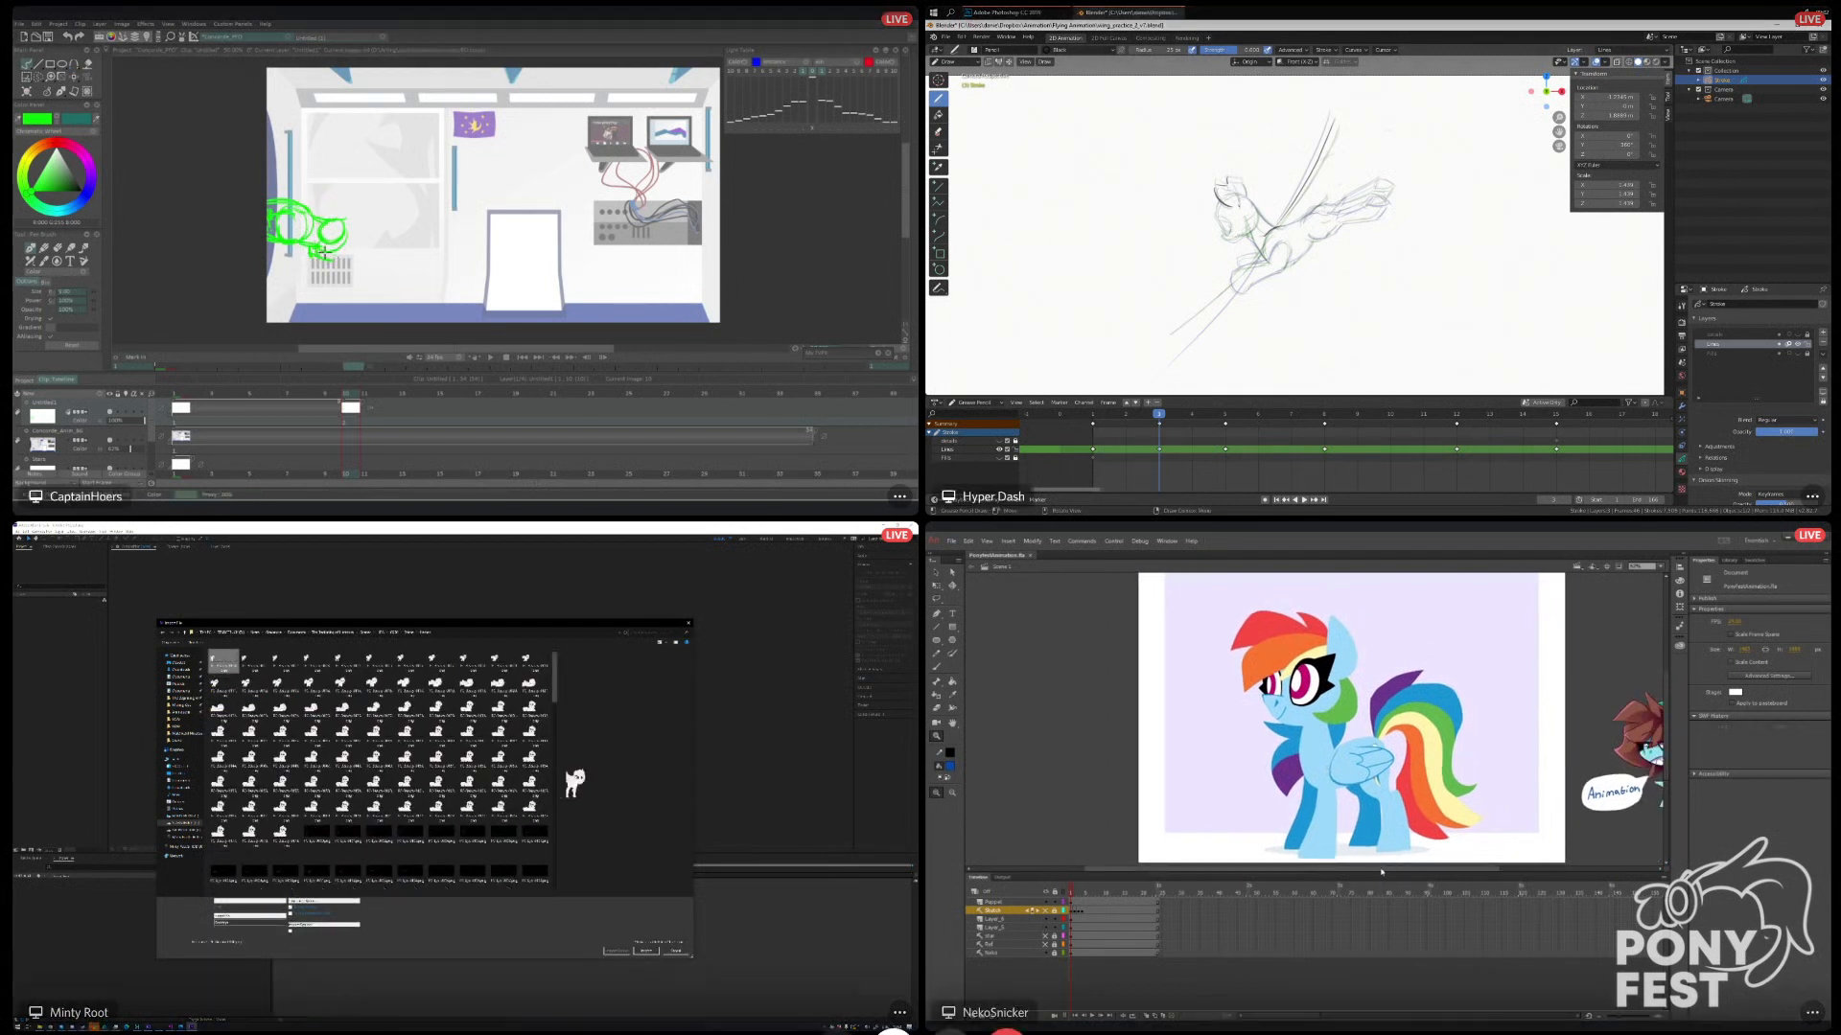
In TVPaint, add body and limb strokes below and beside the green pony's head on frame 10.
mouse_move(314, 254)
mouse_down()
mouse_move(323, 273)
mouse_move(346, 260)
mouse_up()
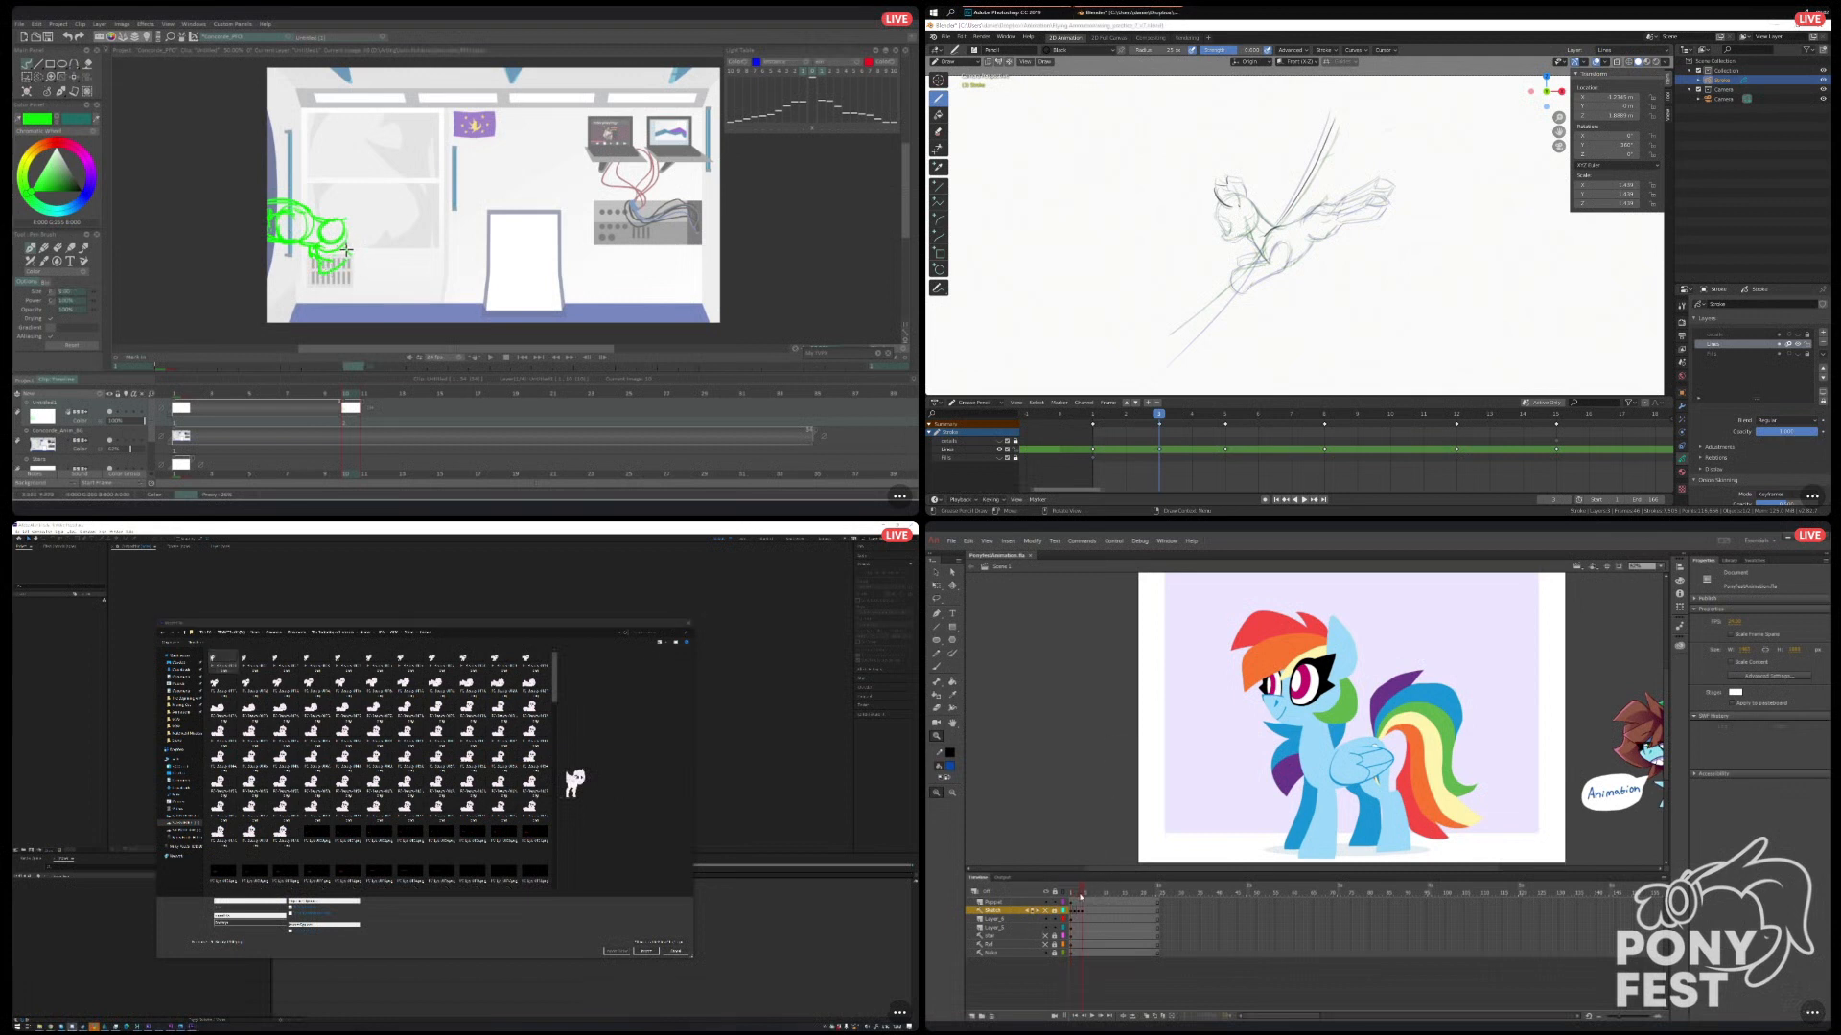
click(939, 584)
drag(343, 219, 366, 199)
In Adobe Animate, try to move the lavender background rectangle behind the rainbow-maned pony, then undo the move.
drag(1214, 658, 1362, 746)
click(1162, 808)
key(ctrl+z)
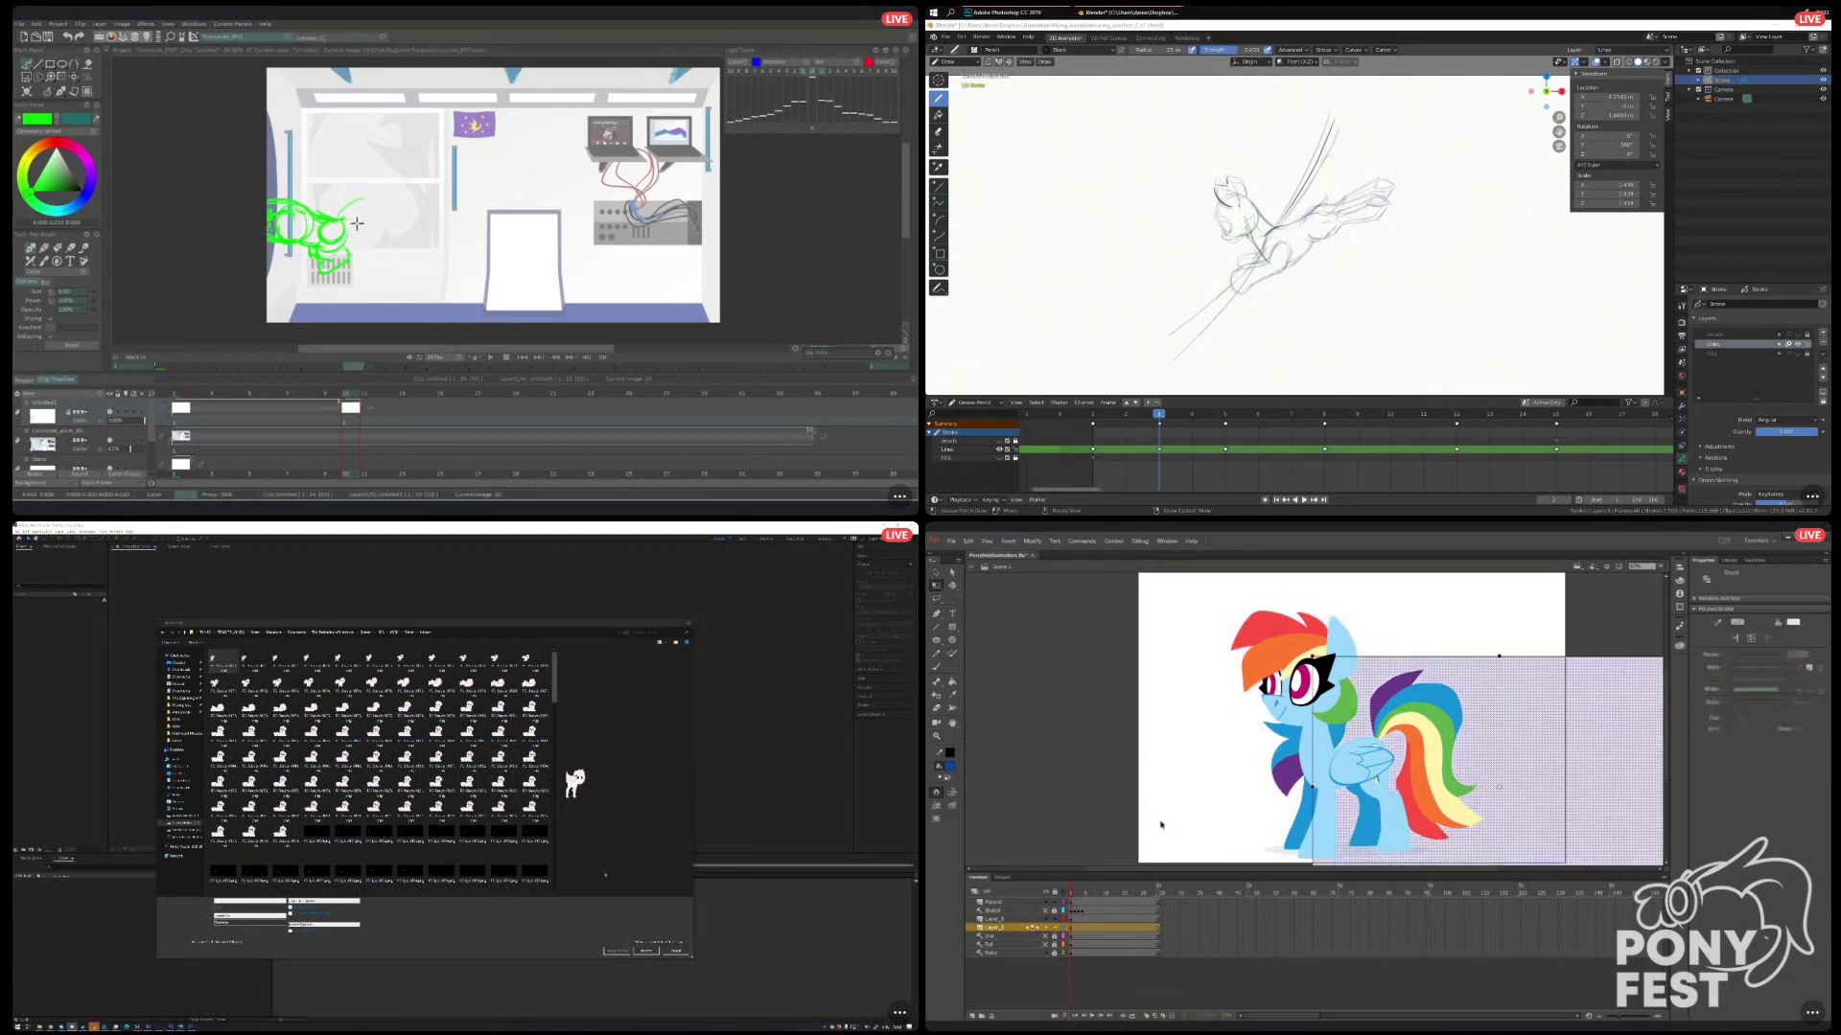
Undo the lavender background's last move in Animate, and import the white pony image sequence in After Effects.
key(ctrl+z)
click(645, 952)
click(1216, 854)
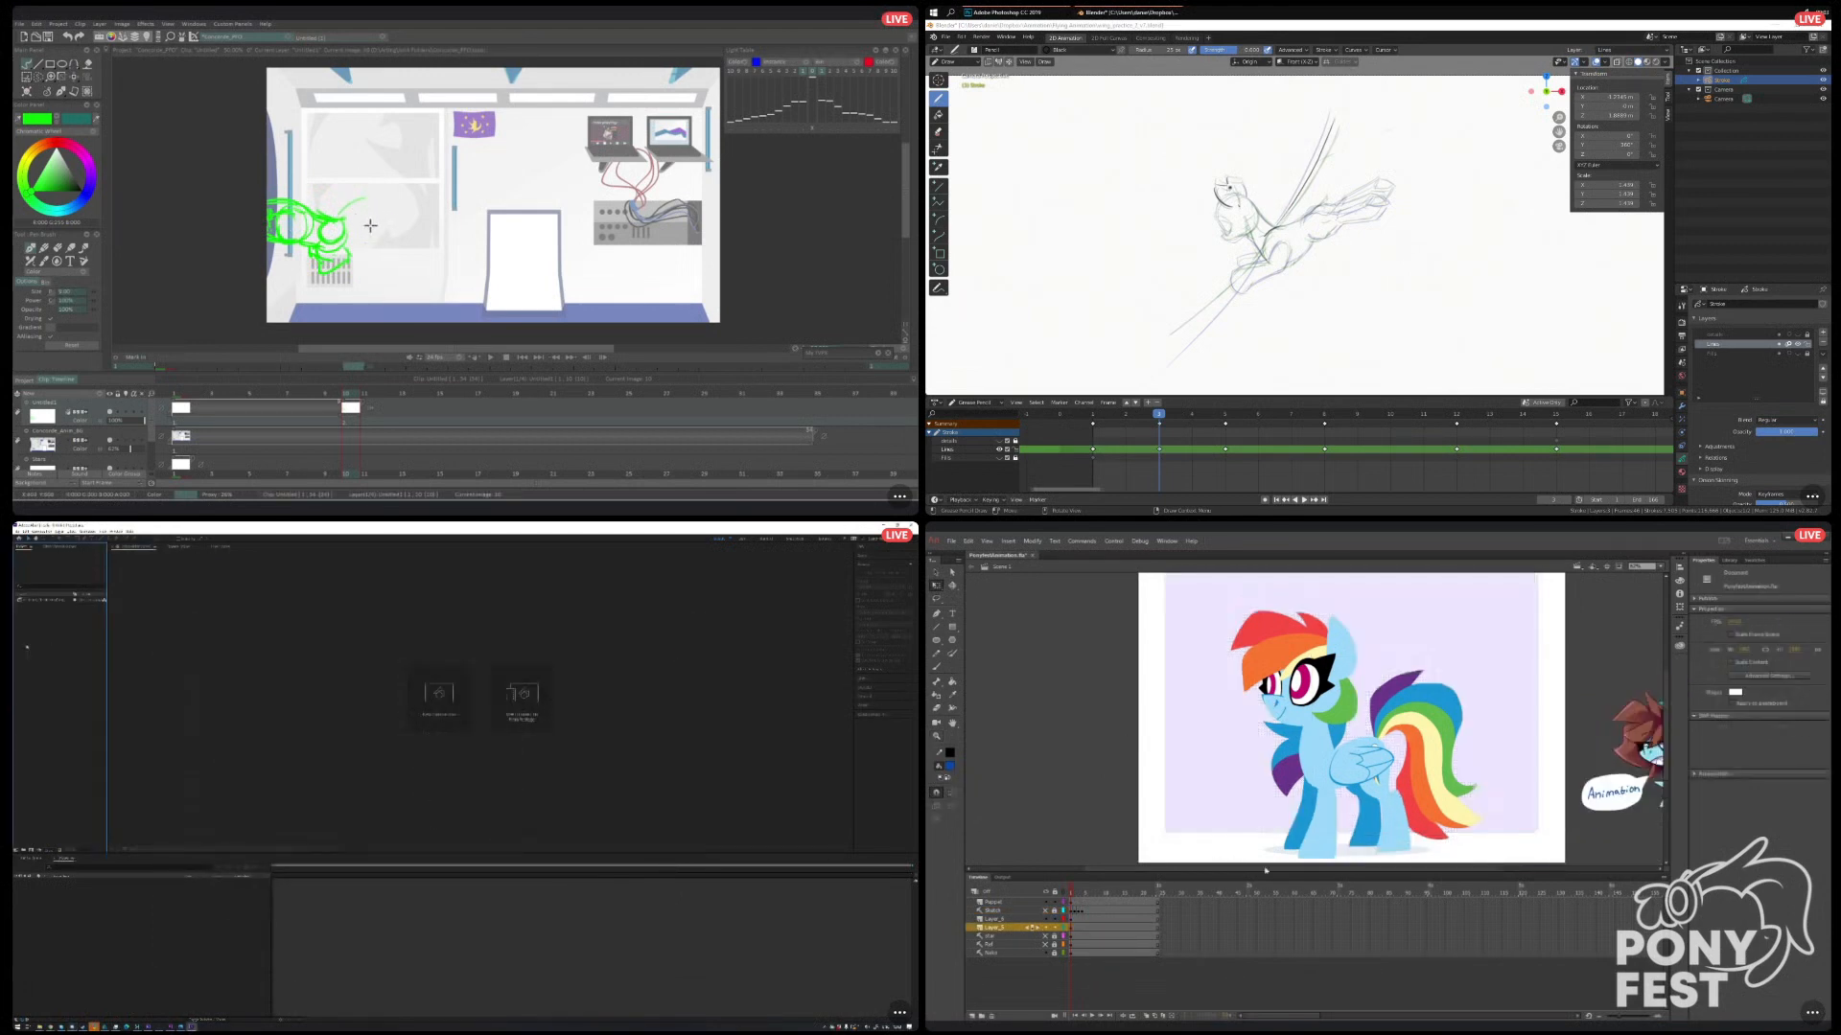
Import the image sequence starting at the first black-thumbnail frame in After Effects, and select the Sketch layer in Animate.
right_click(27, 646)
drag(1273, 869, 1284, 873)
click(62, 665)
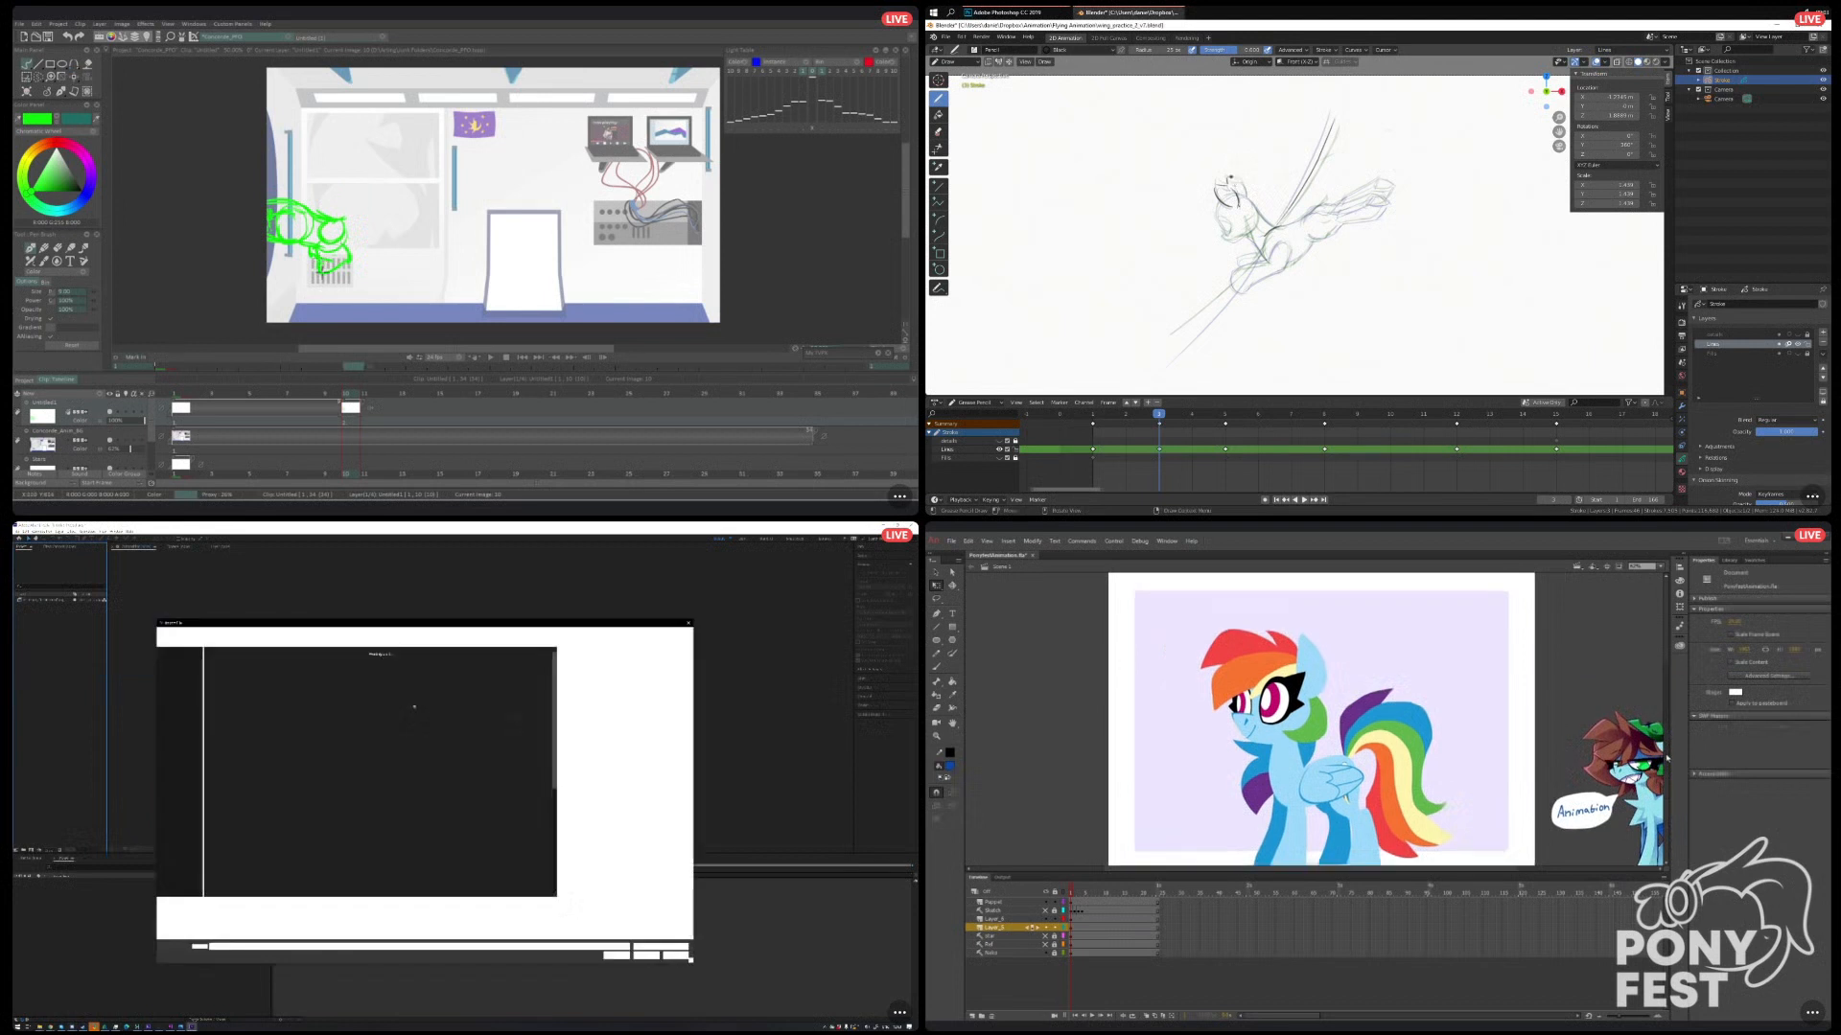
scroll(503, 715, down, 2)
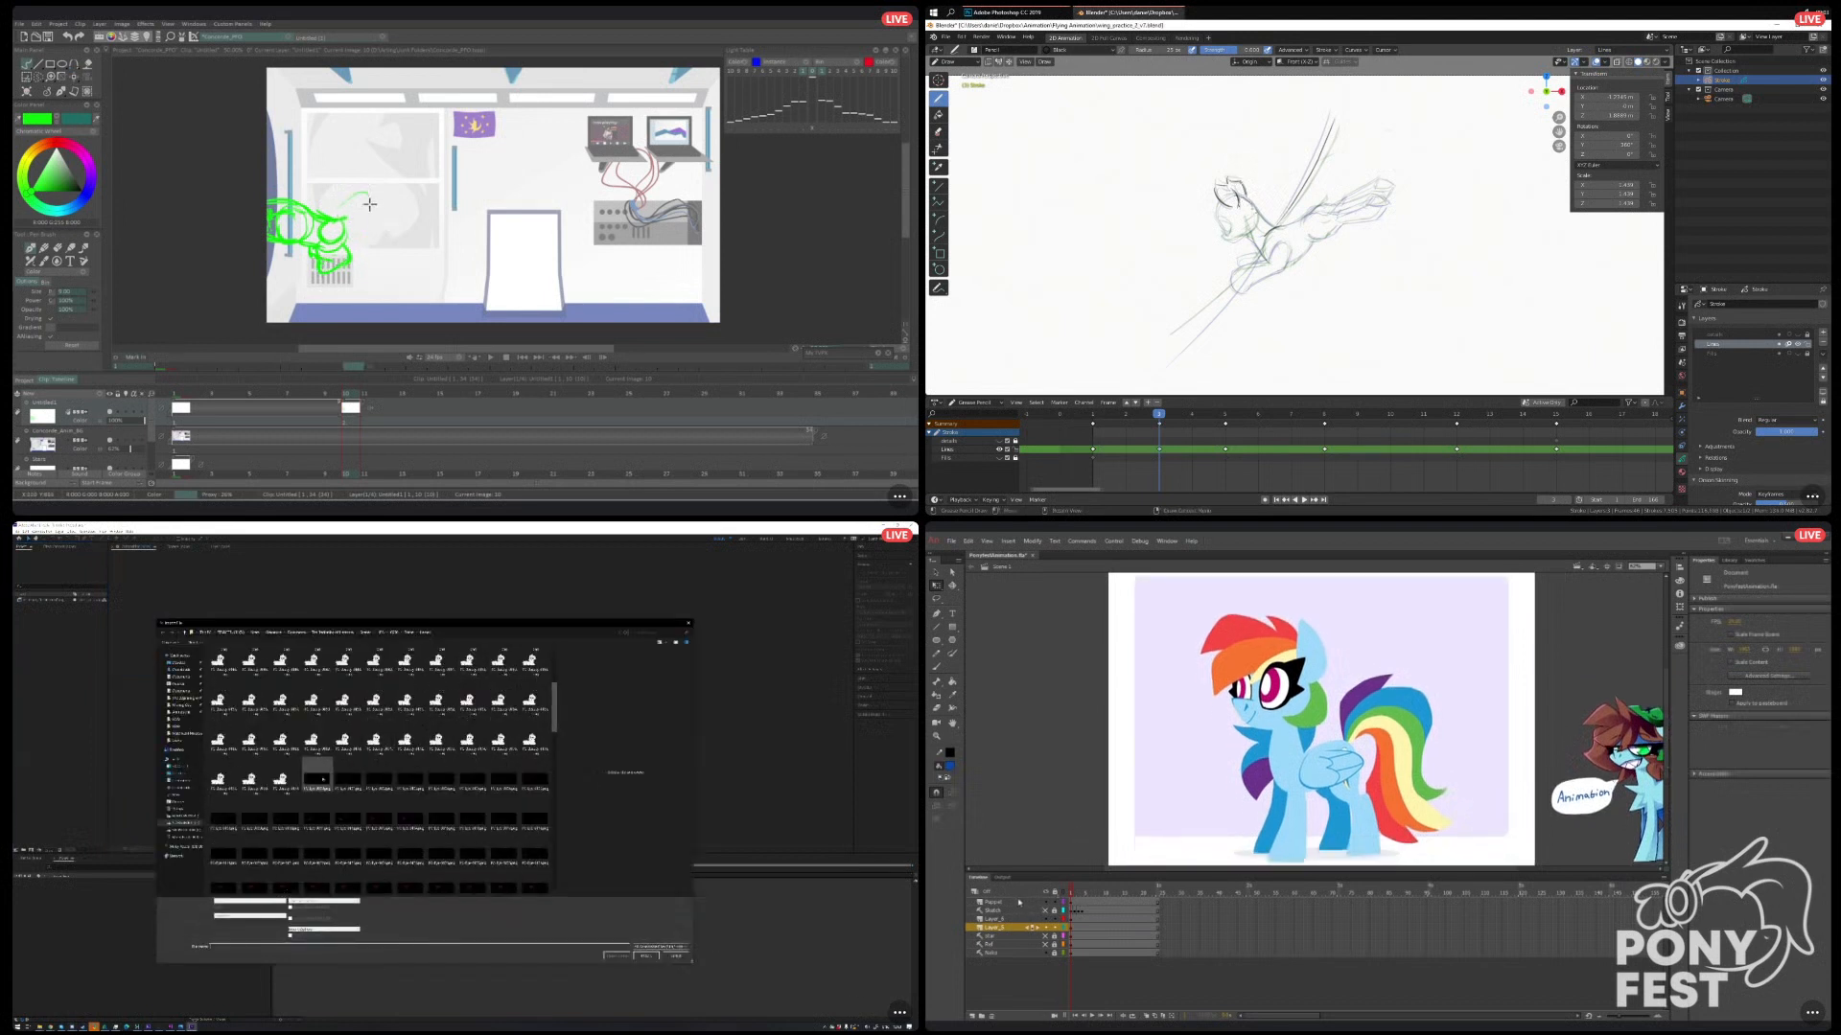
click(319, 778)
click(1051, 913)
click(645, 951)
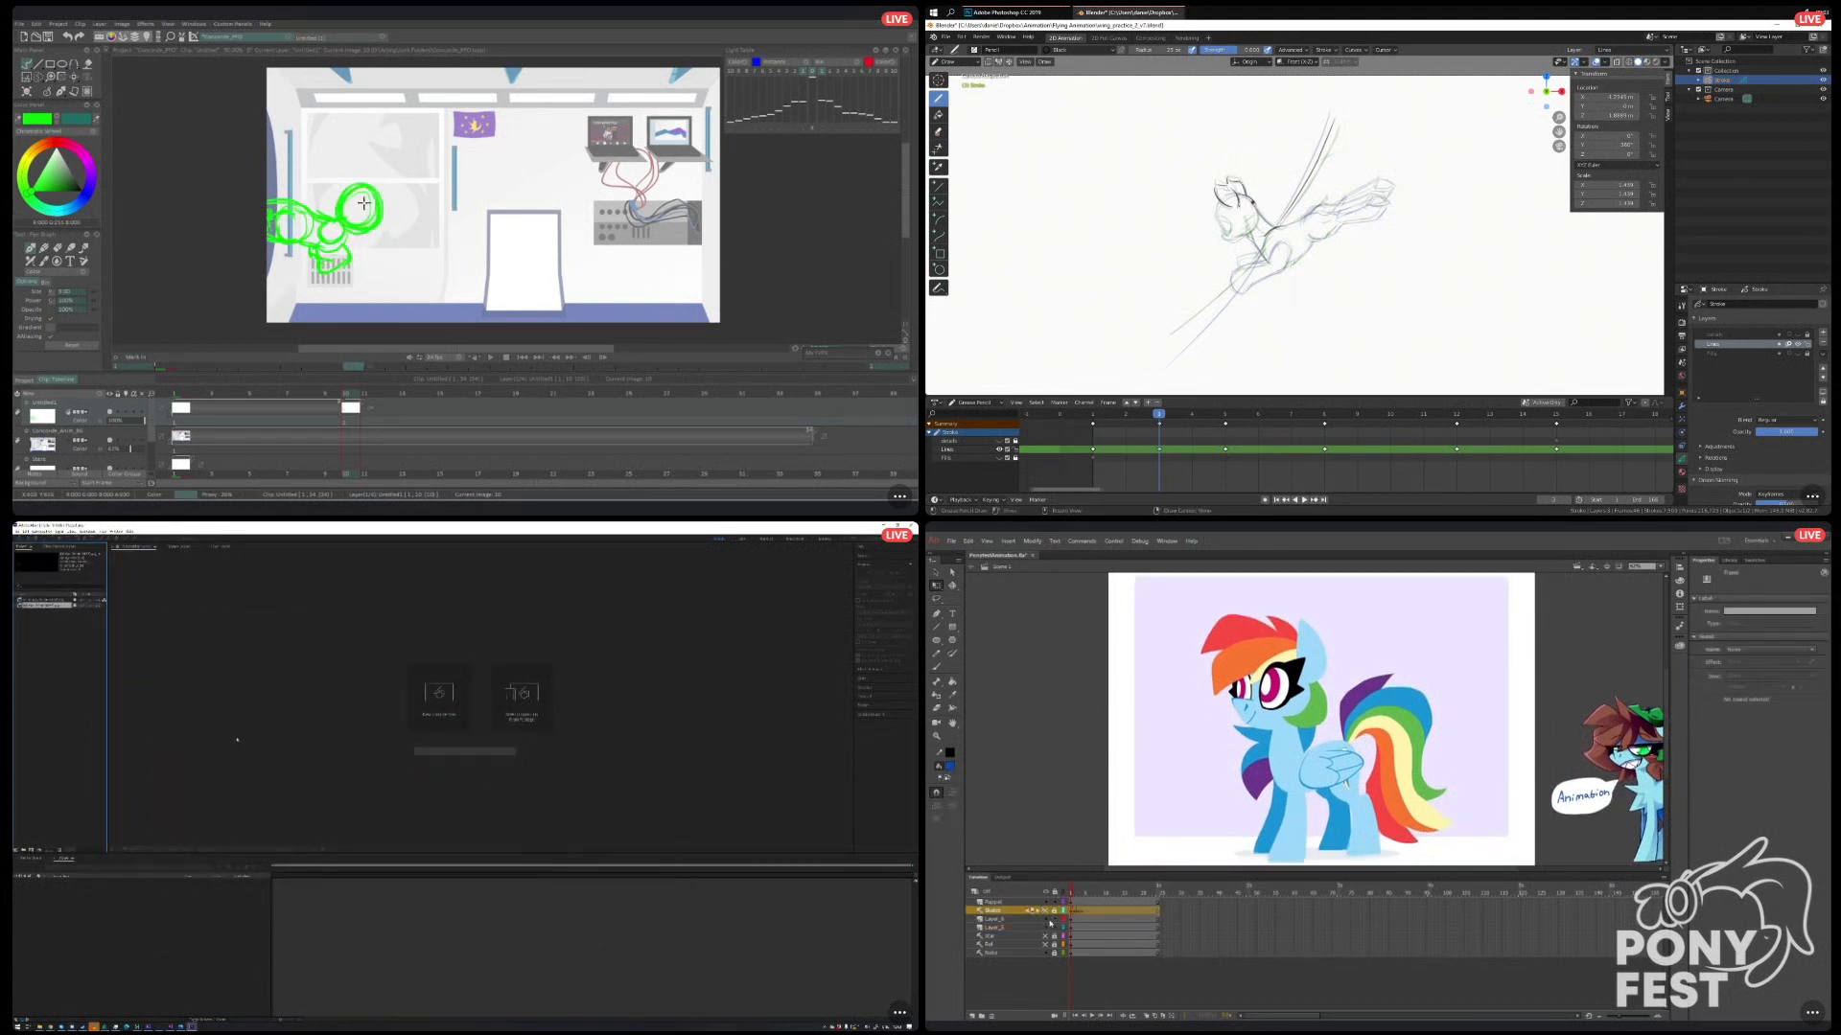
Show the Sketch layer in Animate and open another file import in After Effects.
right_click(47, 659)
key(e)
click(1045, 912)
mouse_move(94, 682)
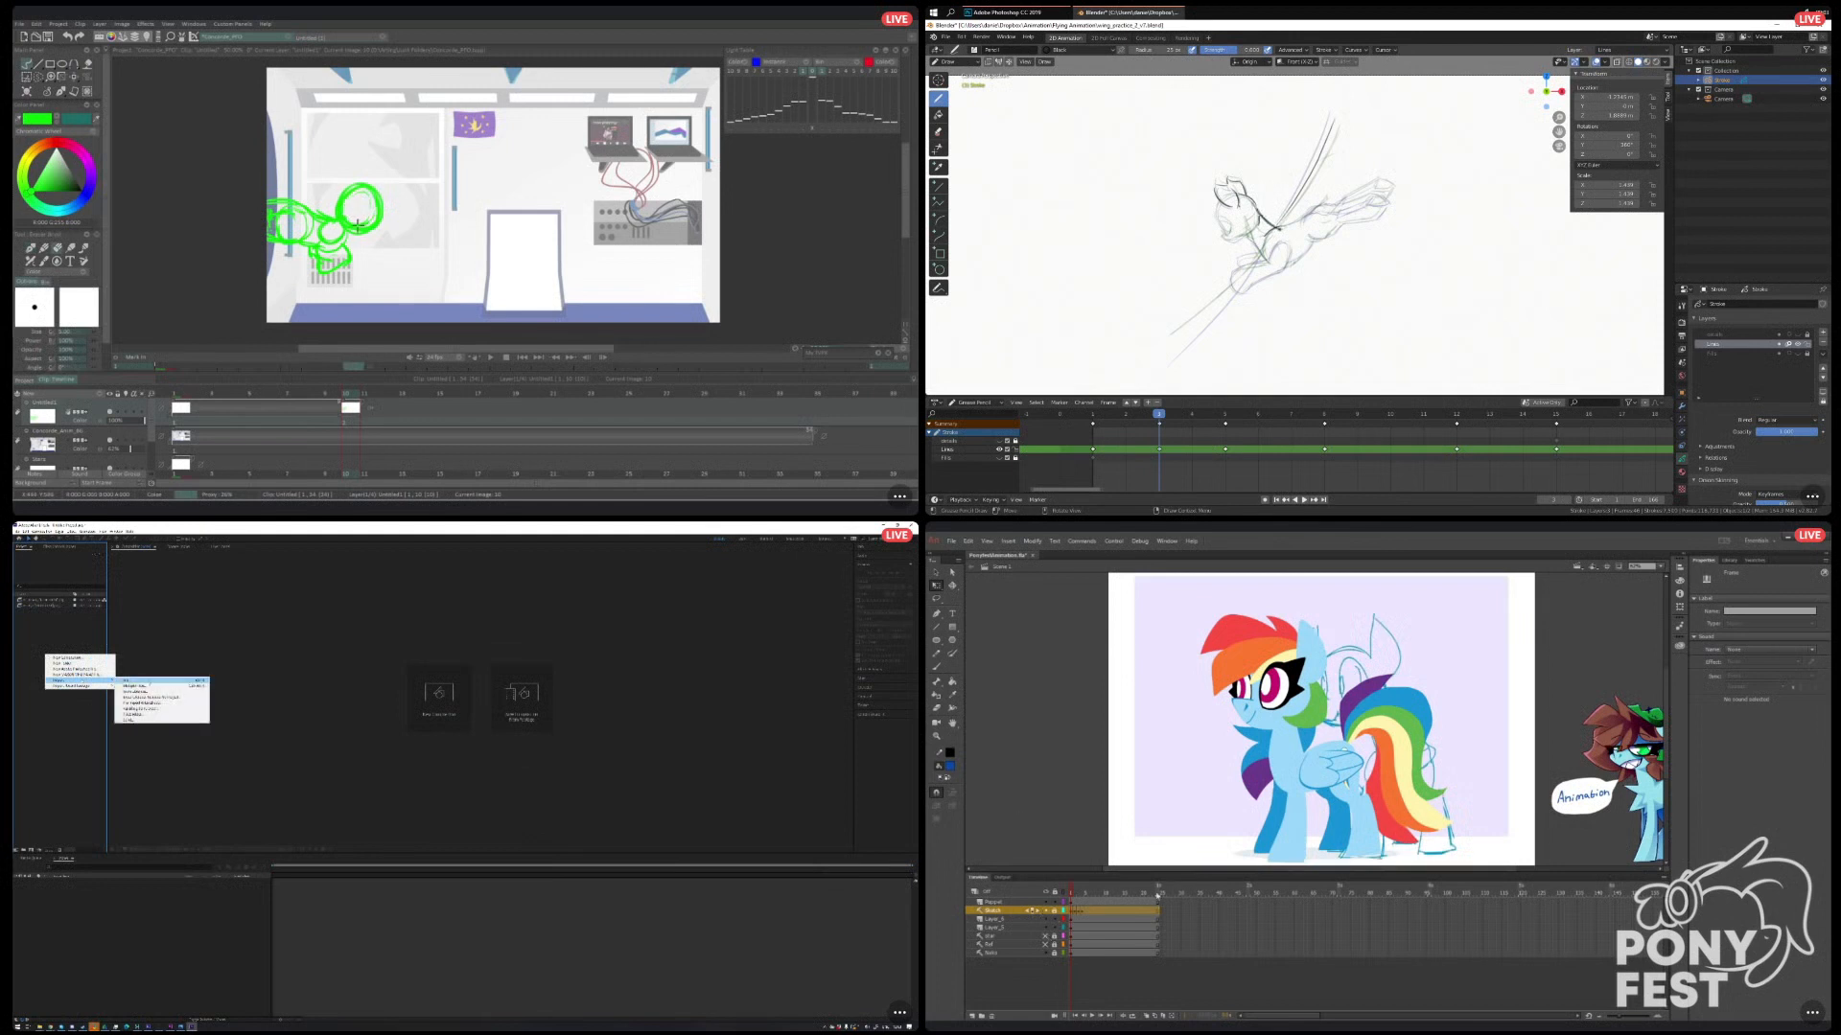
click(158, 683)
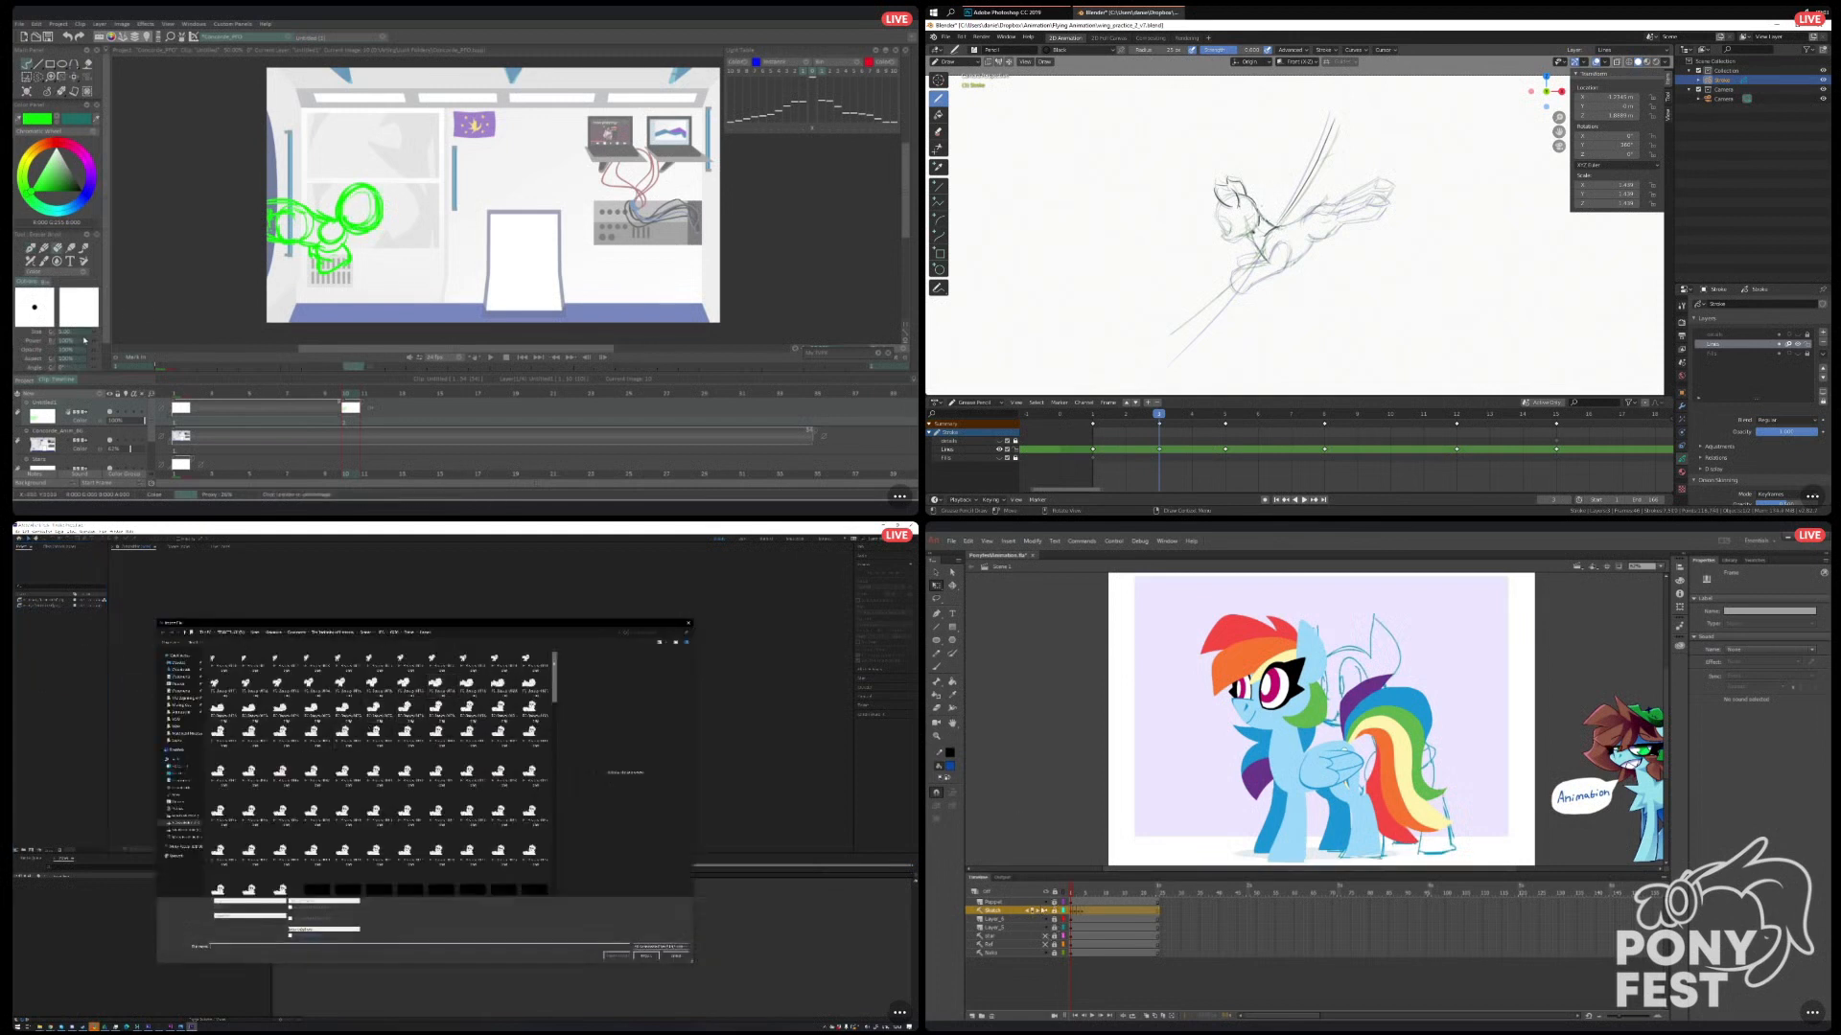
Select the sketches across multiple frames in Animate, and import a further image sequence from the same folder in After Effects.
click(1163, 1016)
drag(100, 335, 107, 335)
drag(555, 675, 554, 788)
scroll(1295, 230, up, 3)
click(536, 780)
click(1386, 661)
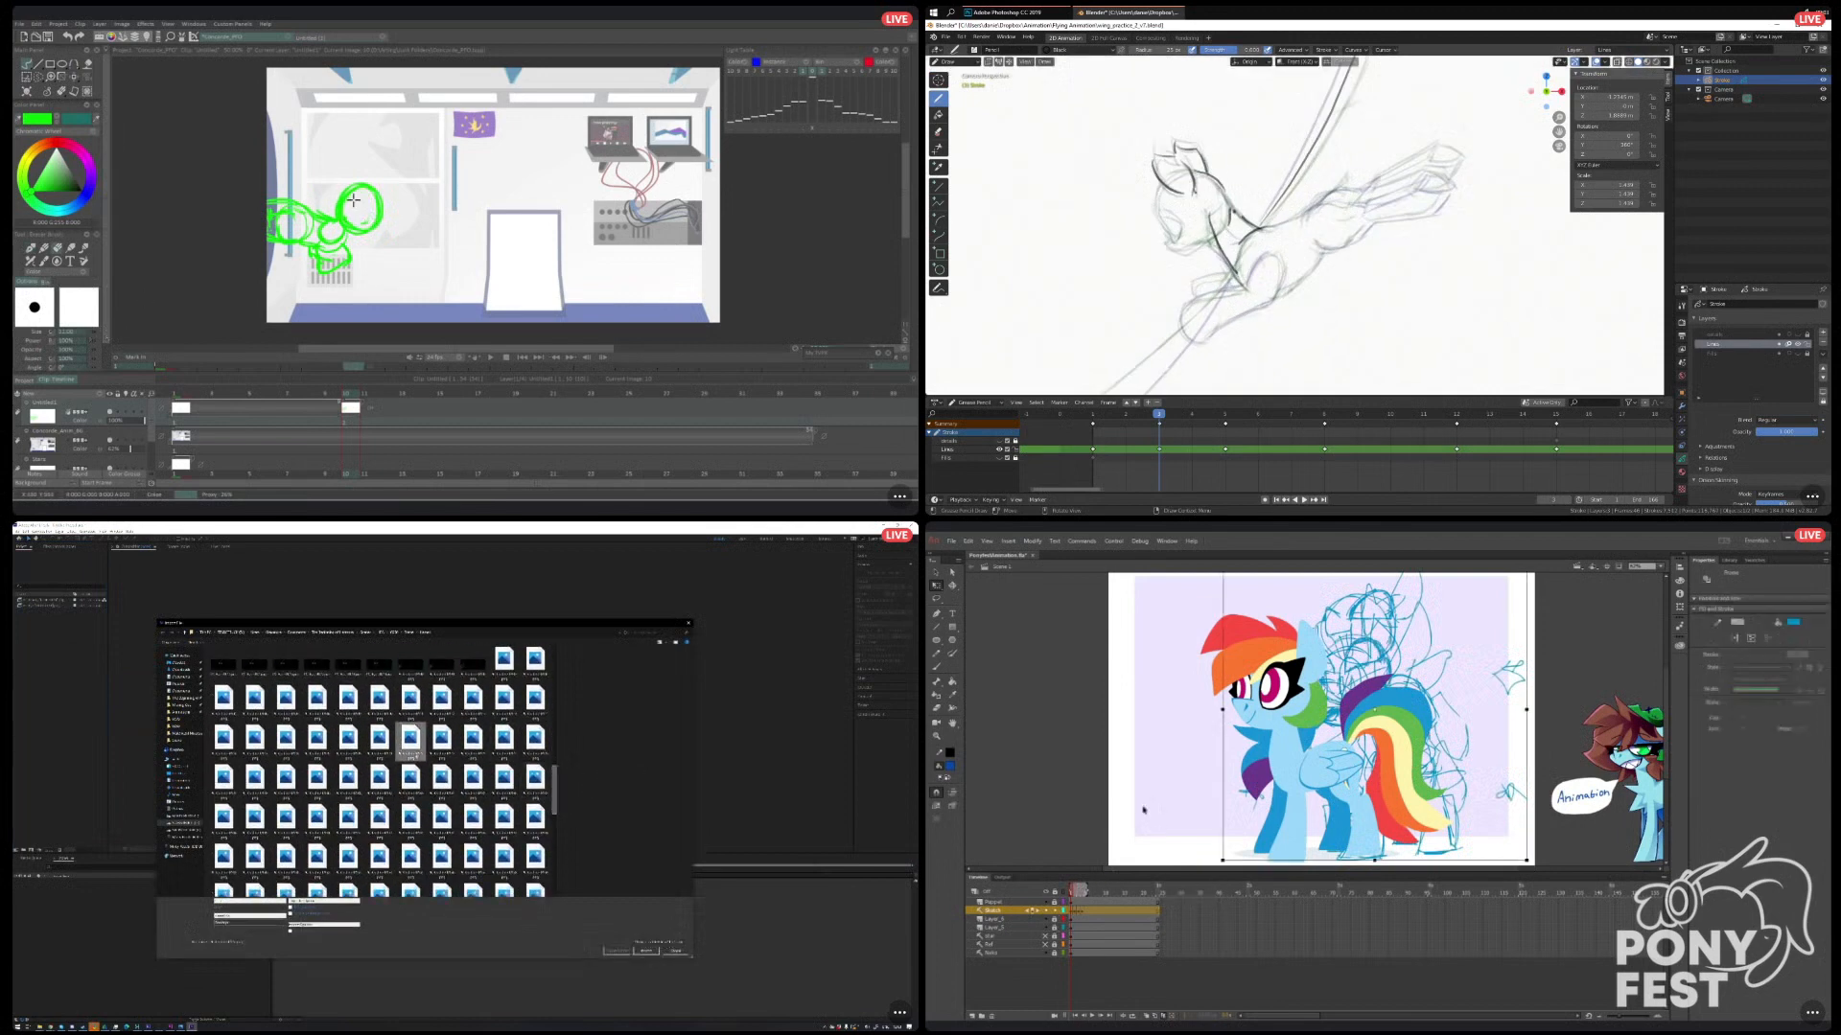
scroll(1342, 203, down, 2)
drag(342, 205, 347, 231)
click(652, 955)
Move the multi-frame sketch left behind the rainbow-maned pony in Animate, and add a stroke along the flying pony's back in Blender.
drag(1386, 661, 1329, 662)
drag(1325, 201, 1356, 200)
right_click(61, 653)
drag(1328, 663, 1306, 662)
mouse_move(94, 678)
click(154, 679)
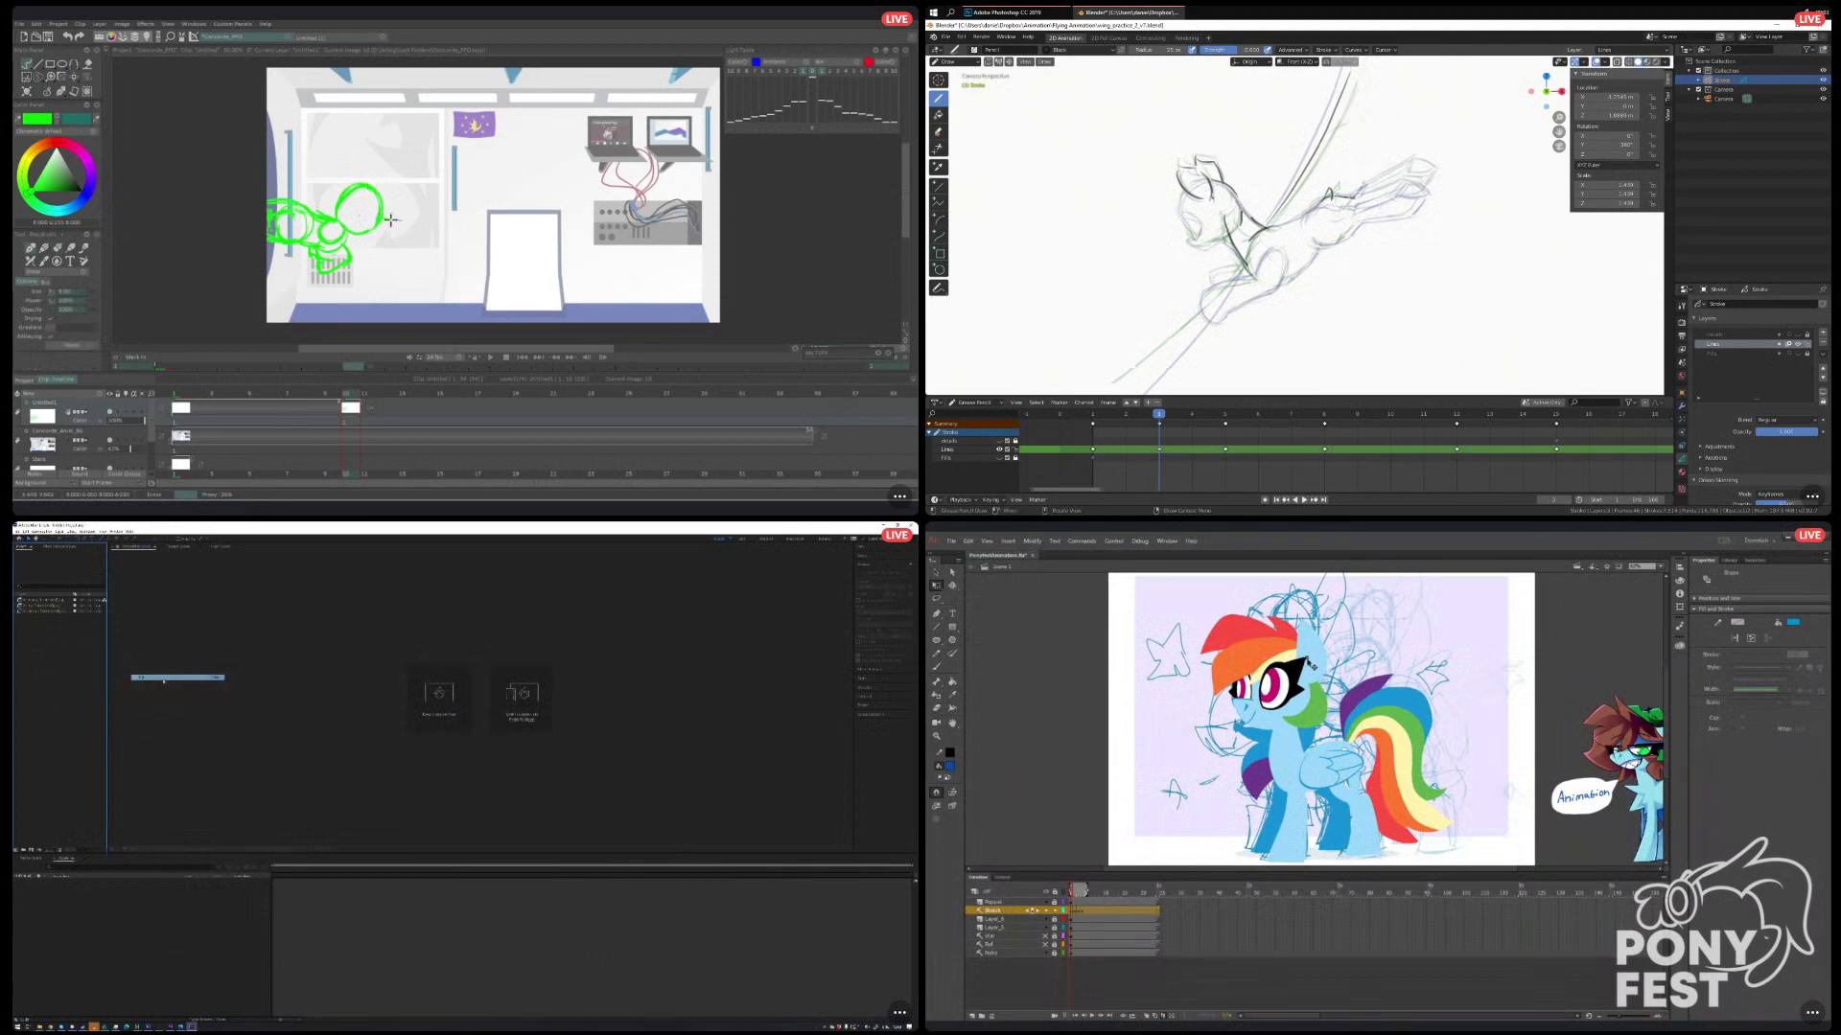
click(1106, 773)
Import the red artwork image sequence in After Effects and lock the Sketch layer in Animate.
scroll(441, 712, down, 5)
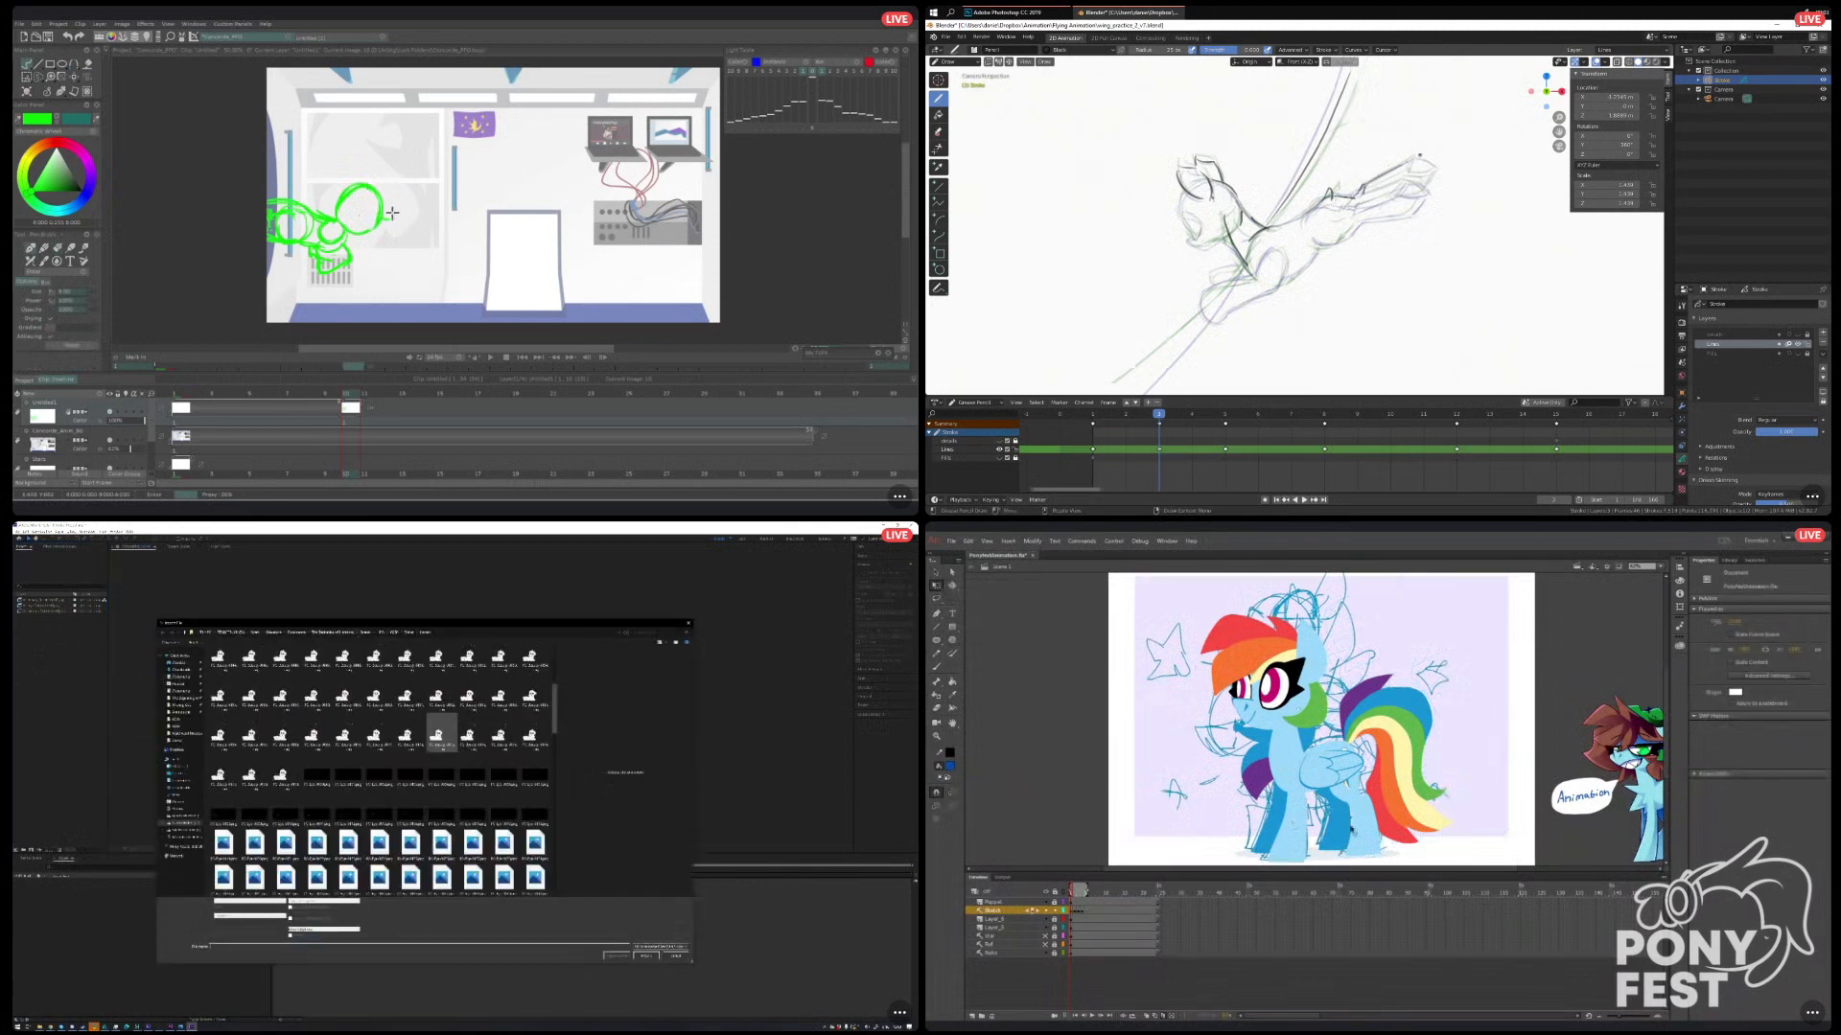
drag(555, 740, 557, 830)
click(1054, 911)
click(472, 759)
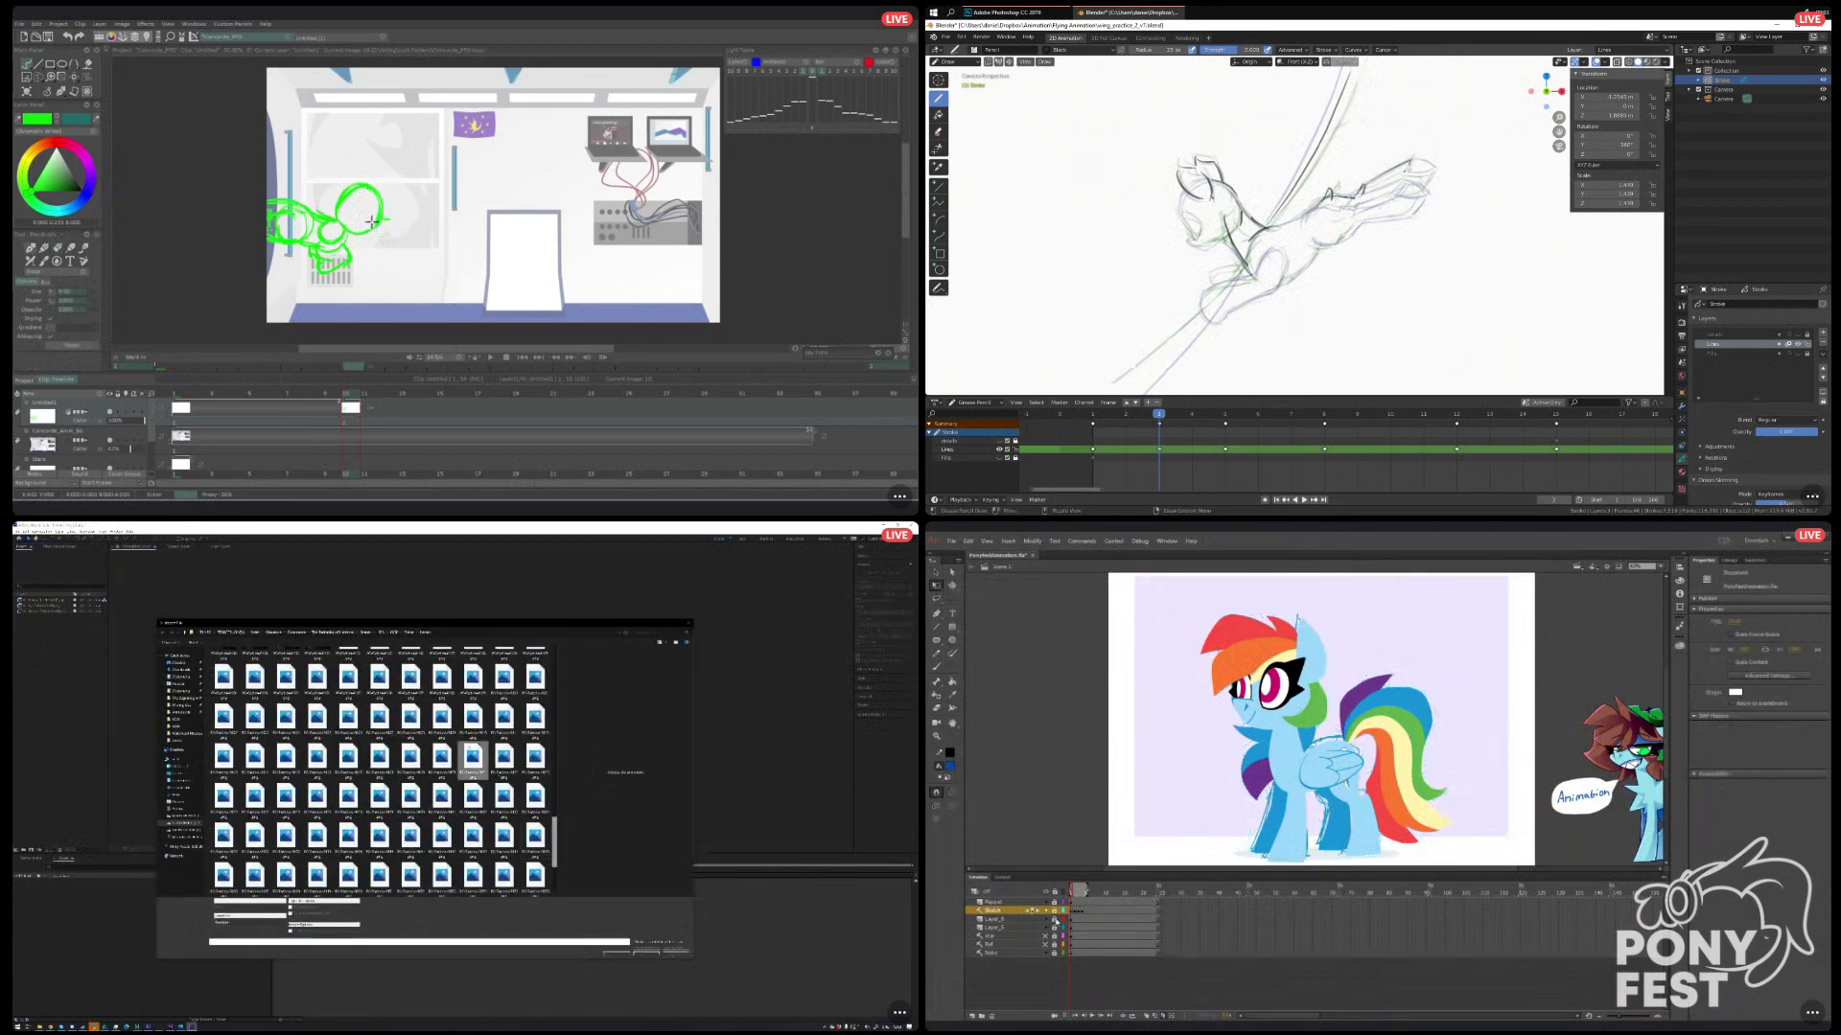
click(994, 902)
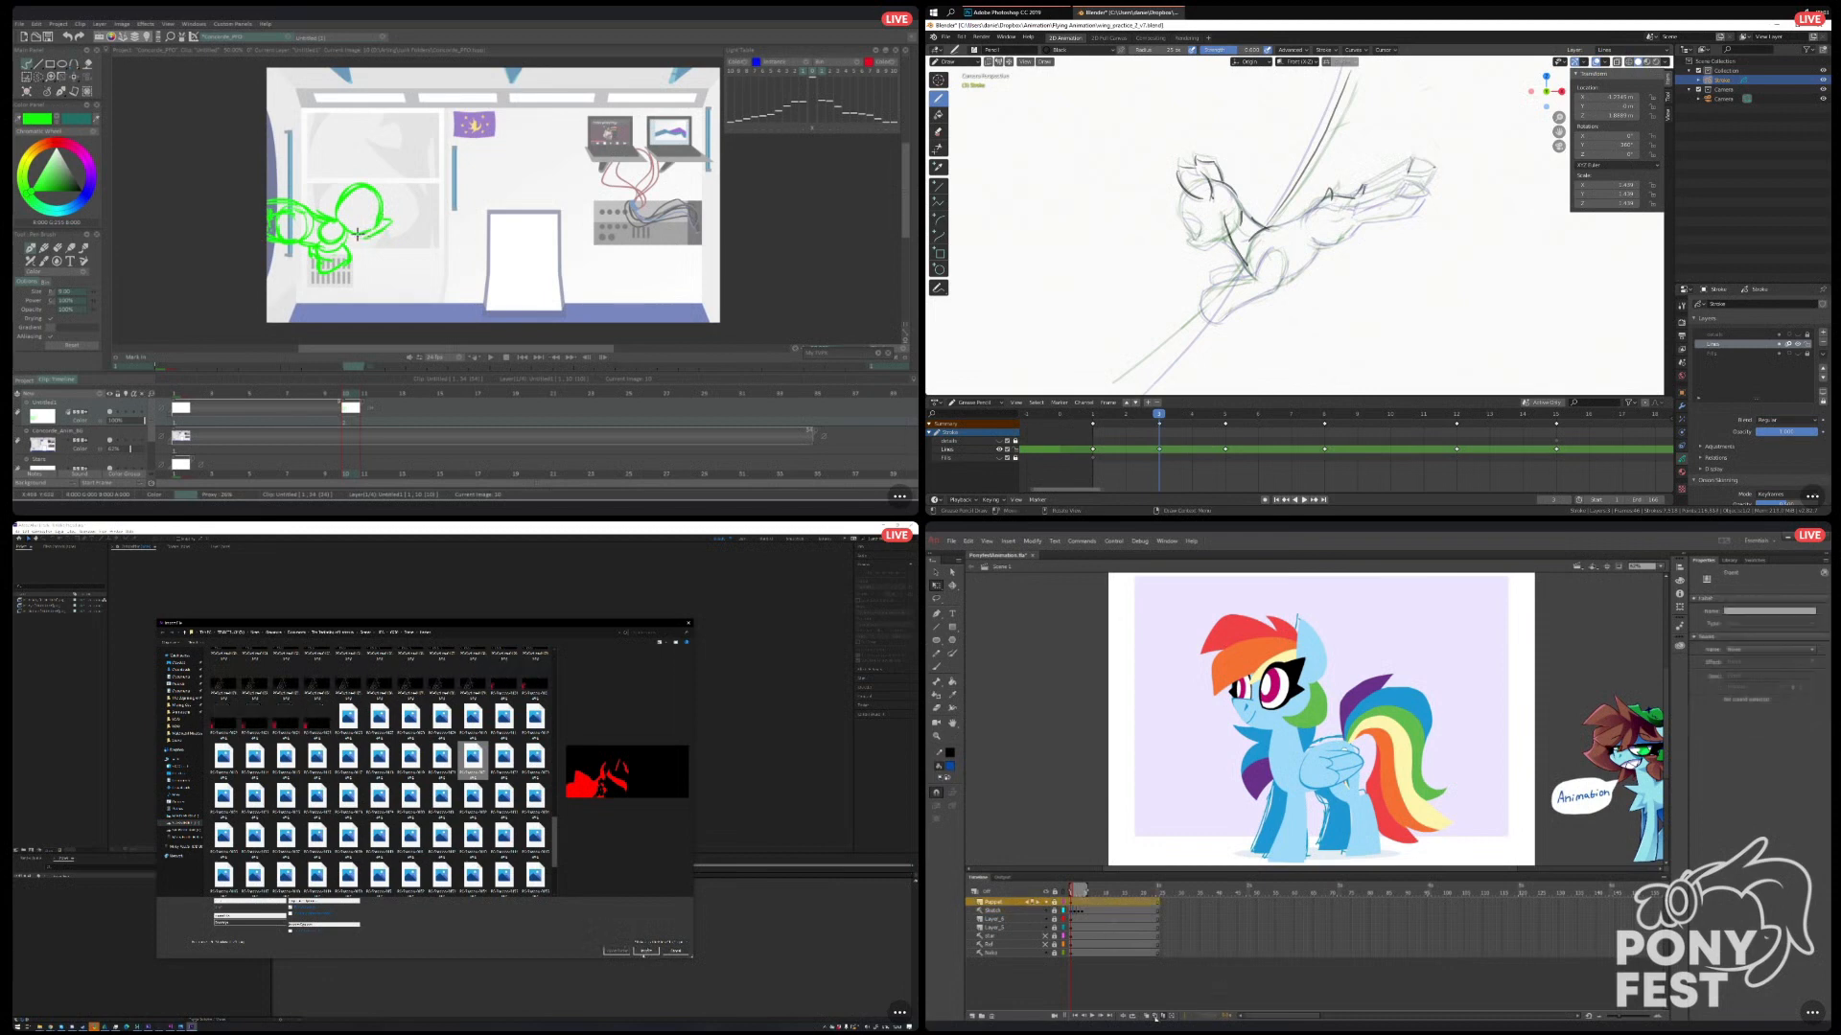
click(646, 952)
Create a composition from the imported pony footage in After Effects, and add a hind-leg stroke to the flying pony in Blender.
click(1139, 734)
drag(37, 600, 38, 851)
drag(37, 600, 32, 852)
drag(1072, 895, 1065, 894)
click(308, 920)
drag(1405, 195, 1428, 192)
Copy the Sketch layer's frames and hide that layer in Animate, and bring up the image folder in File Explorer.
click(1083, 910)
click(40, 1027)
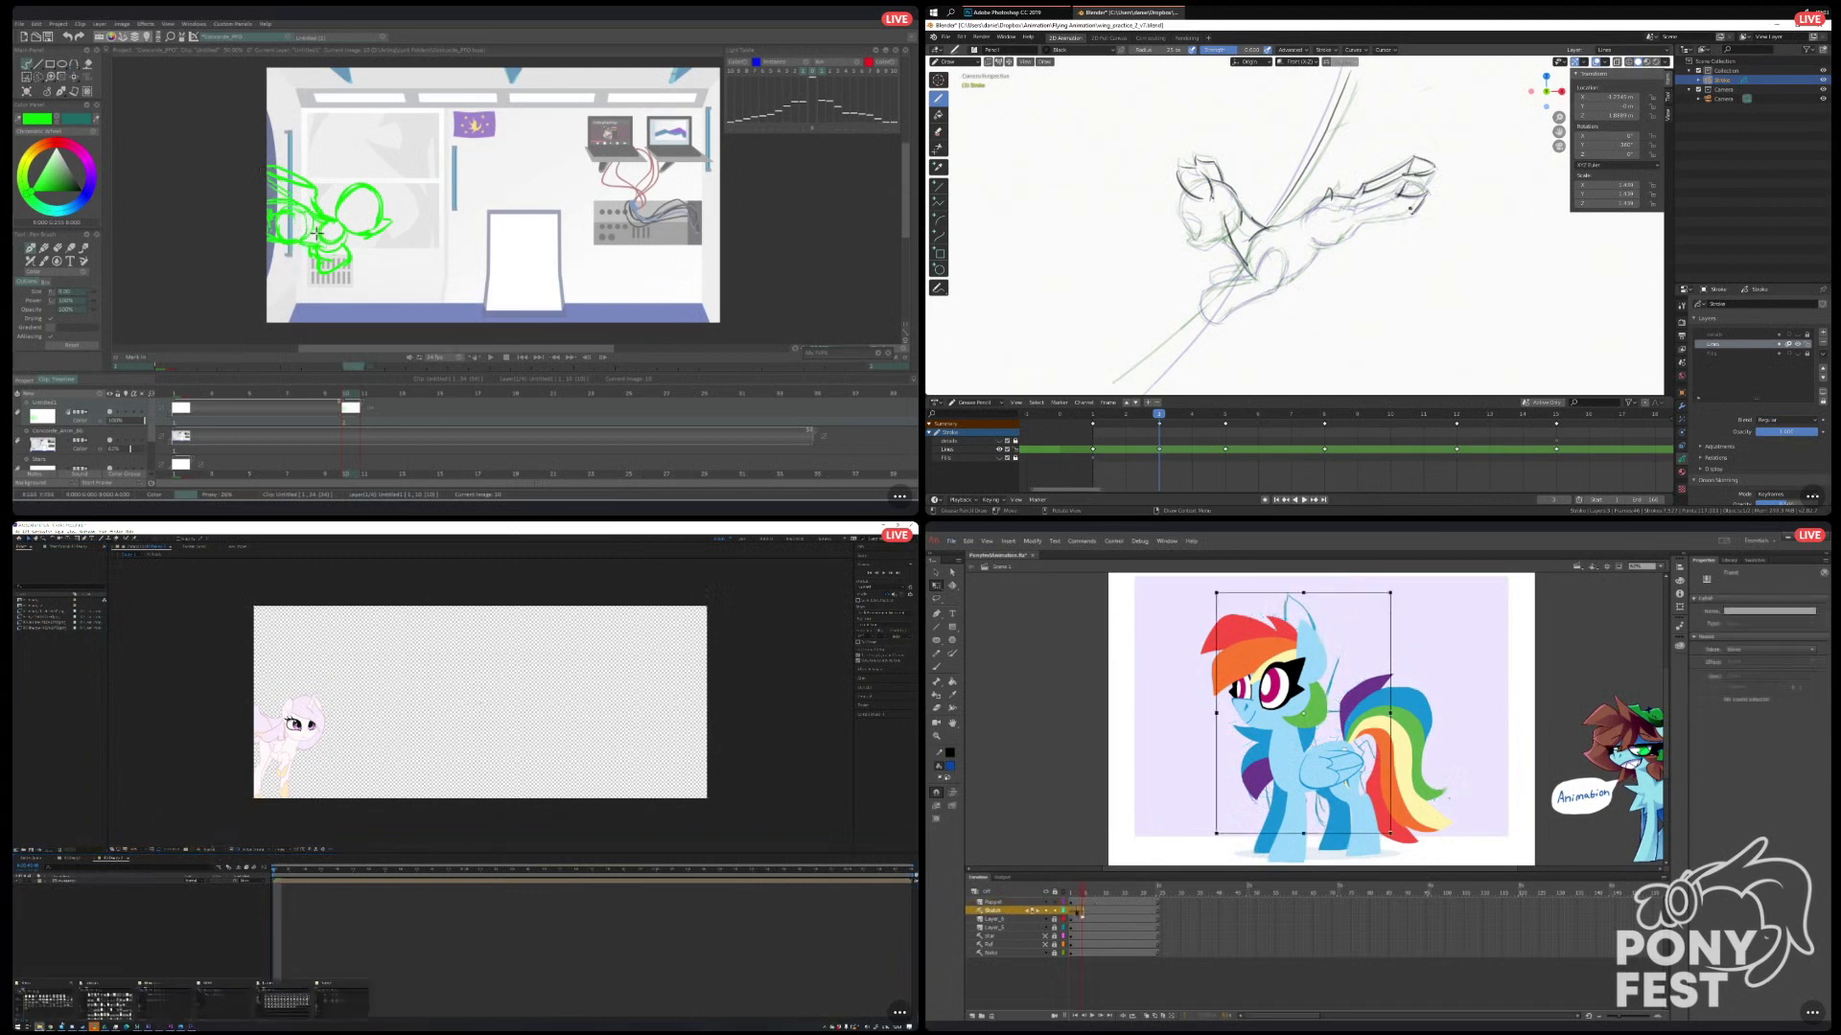
right_click(1077, 911)
click(1102, 780)
click(229, 1007)
click(1045, 910)
Import the three landscape images from the project folder into After Effects, and open the pony symbol for editing in Animate.
click(534, 666)
double_click(410, 744)
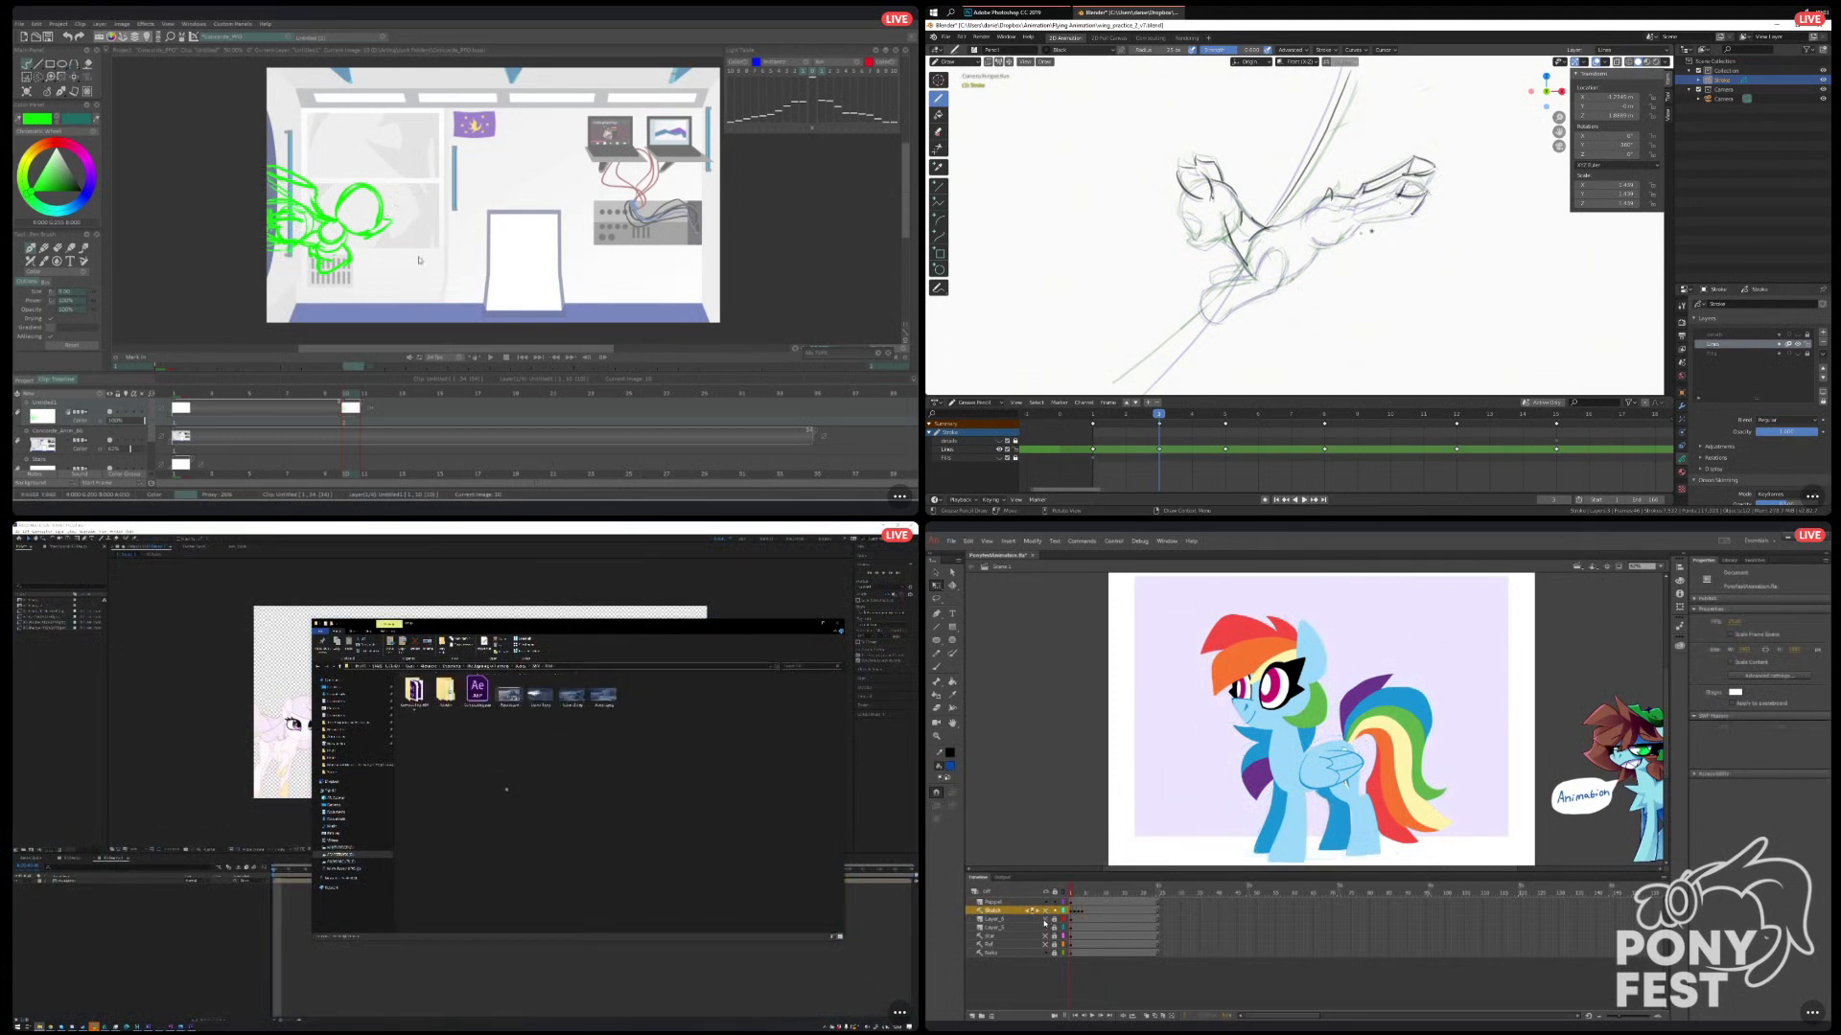
click(1022, 903)
drag(633, 728, 53, 675)
double_click(1280, 743)
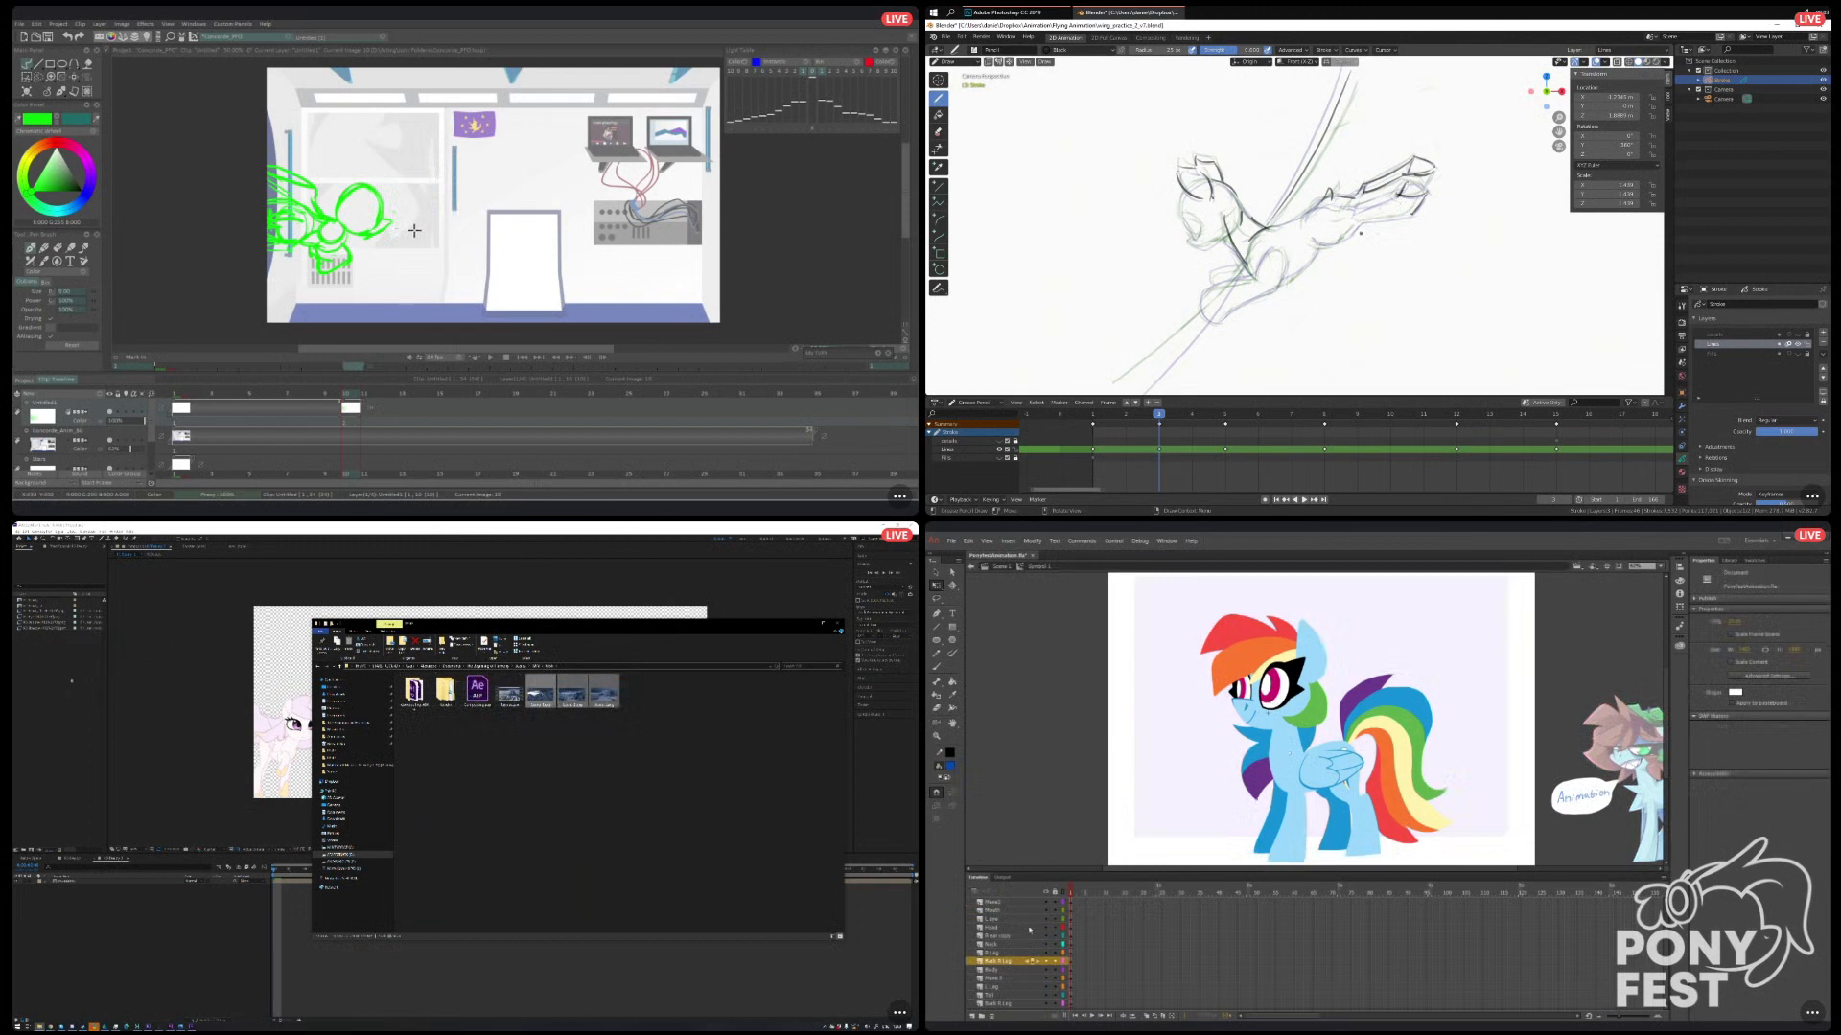
click(63, 693)
Enlarge the timeline, then add a new layer inside the pony symbol at the bottom of the layer stack in Animate.
drag(1559, 874, 1559, 854)
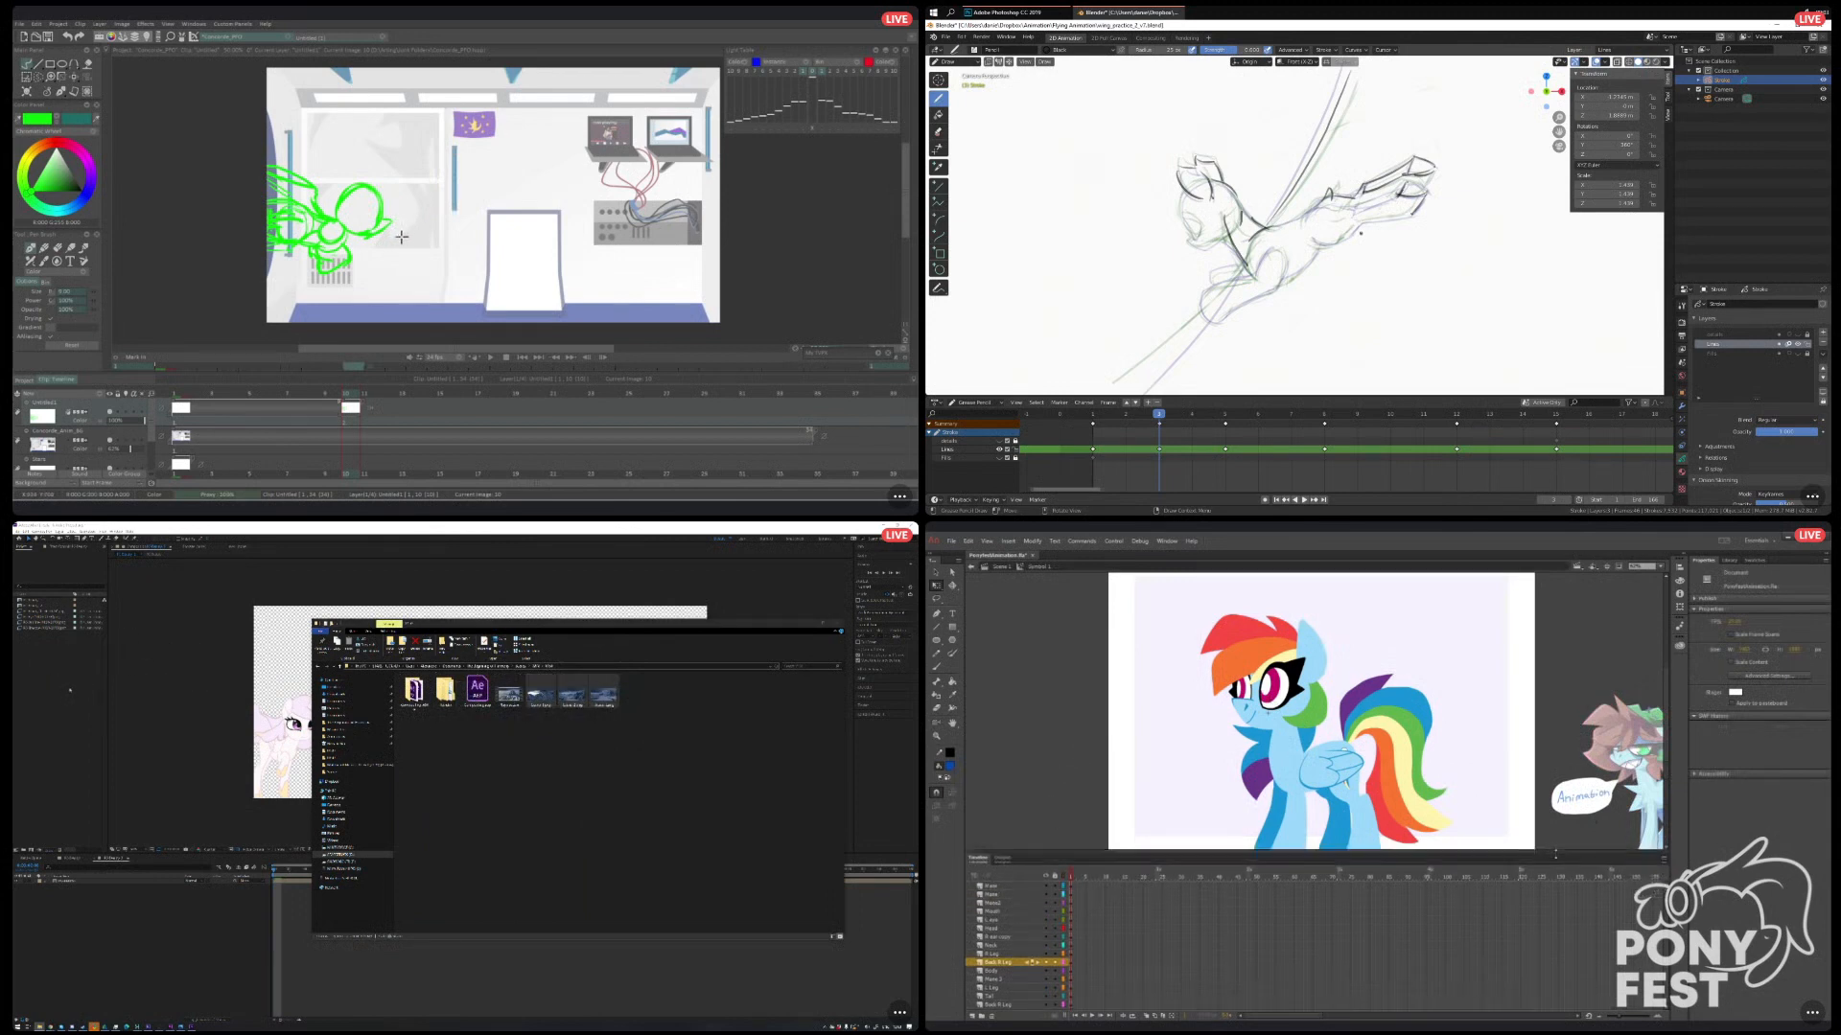
drag(1668, 734, 1667, 747)
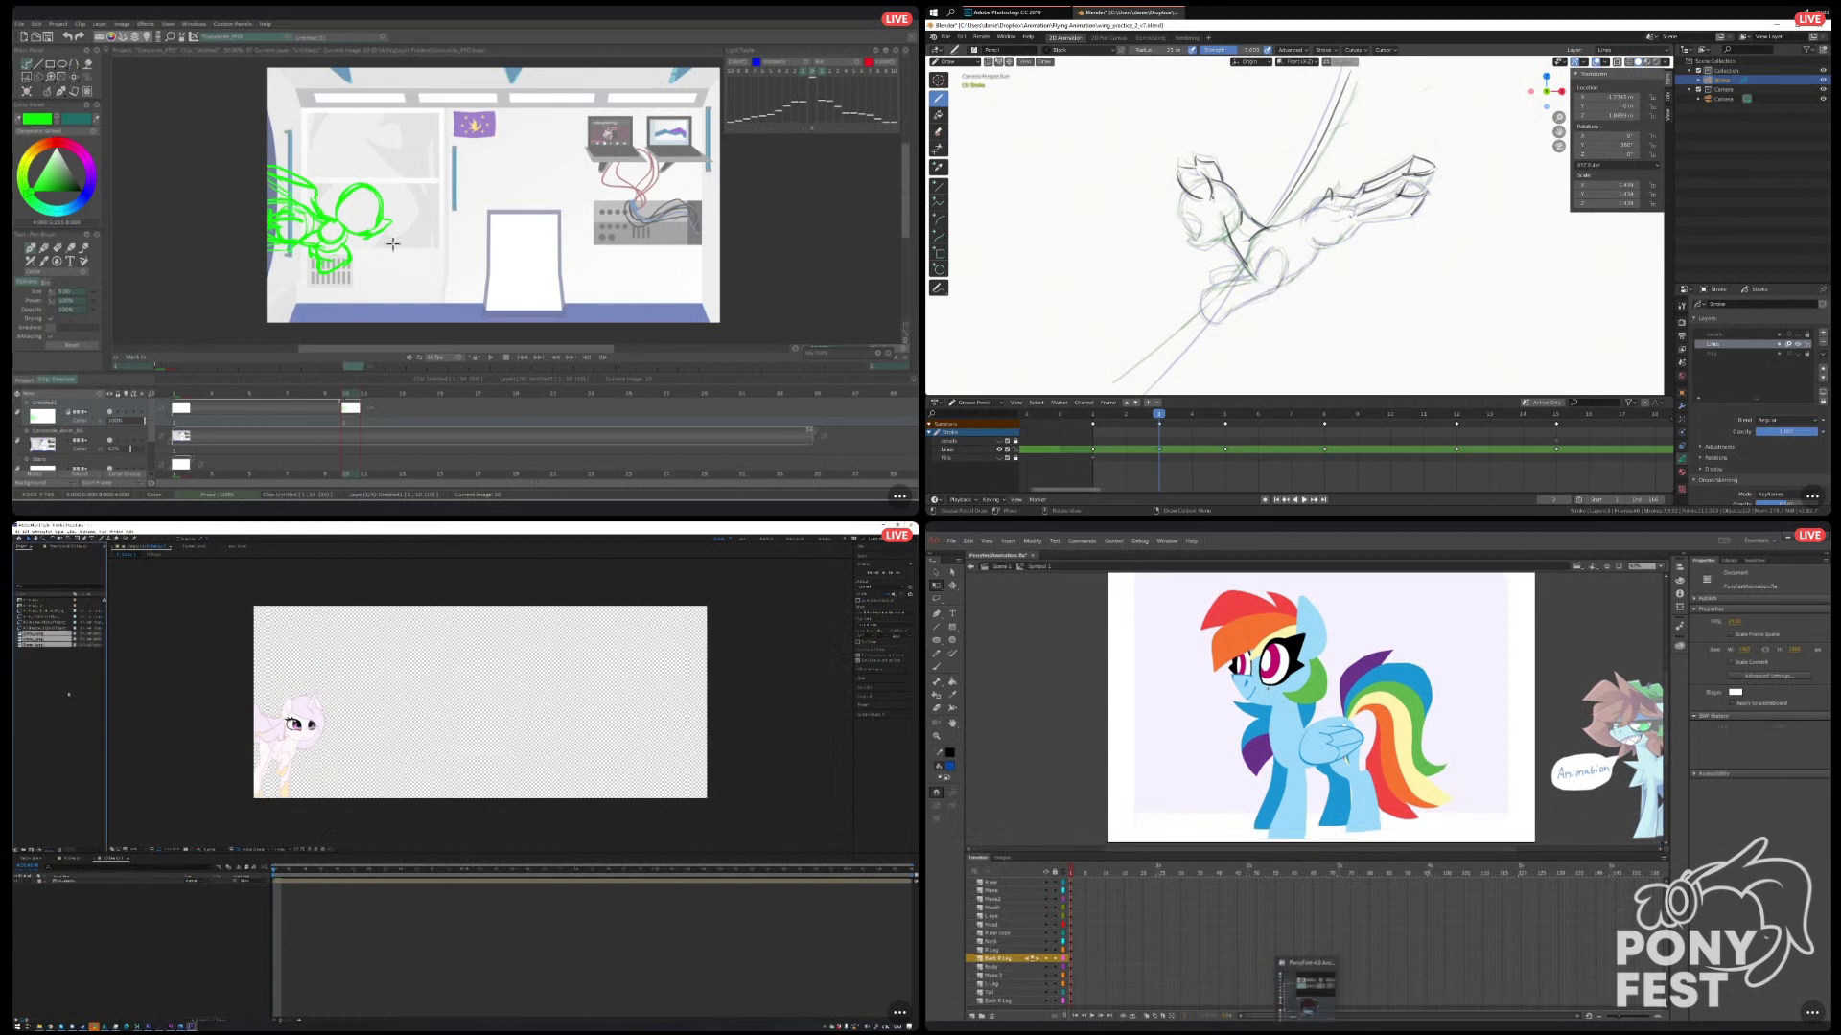
click(994, 1001)
click(972, 1017)
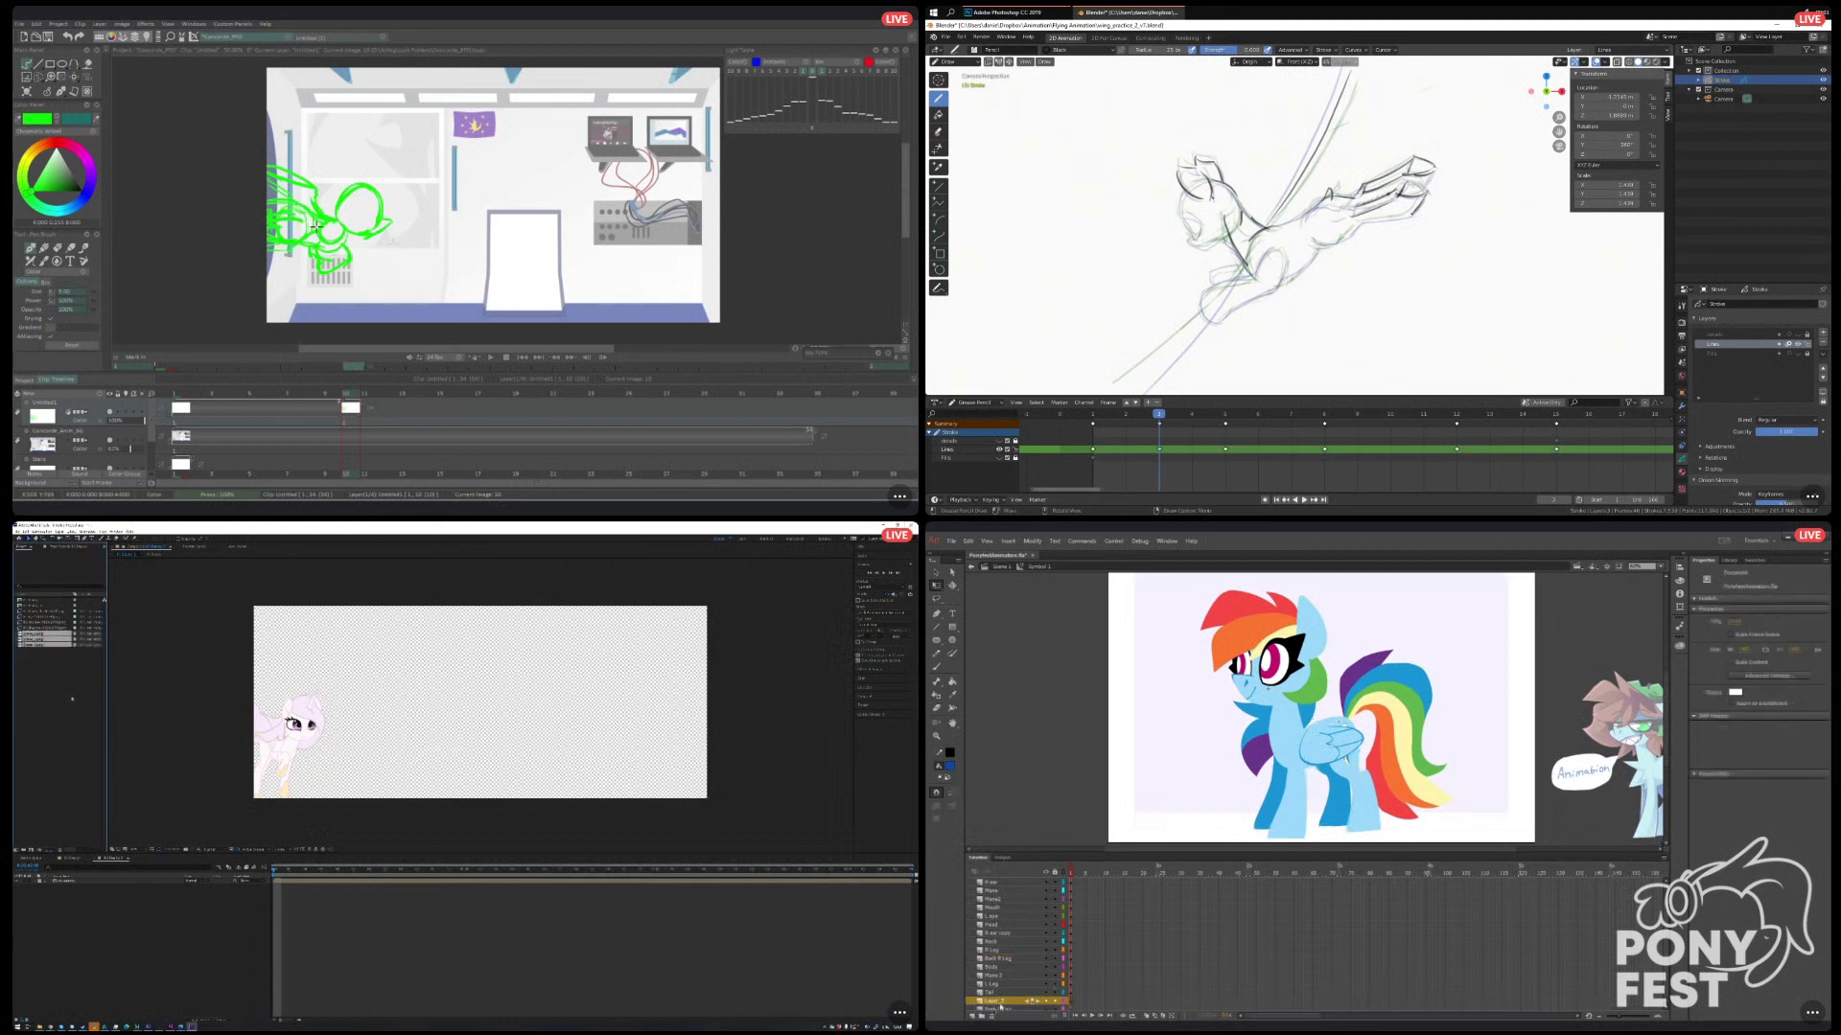
drag(996, 993, 1002, 1013)
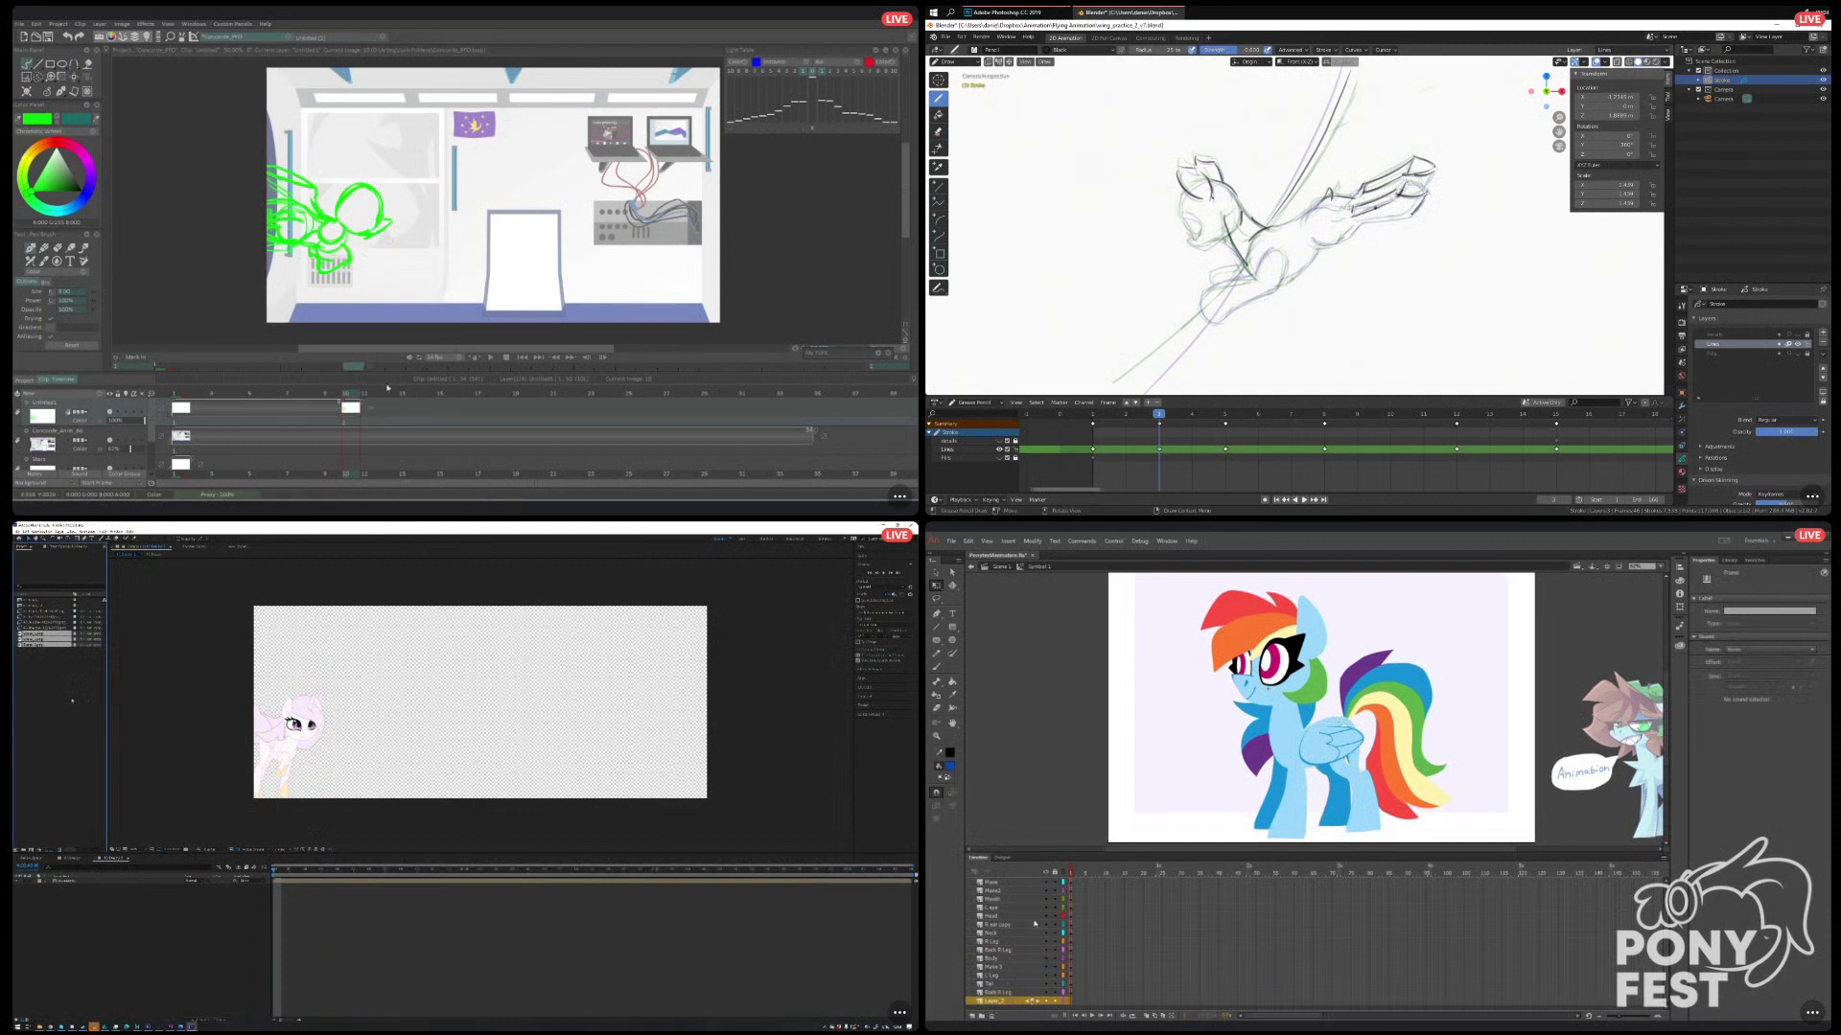
Name the symbol's bottom layer Sketch in Animate, and place the snowy mountain image behind the pony in the After Effects composition.
click(40, 639)
double_click(993, 1001)
text(Ske)
drag(80, 943, 100, 903)
text(tch)
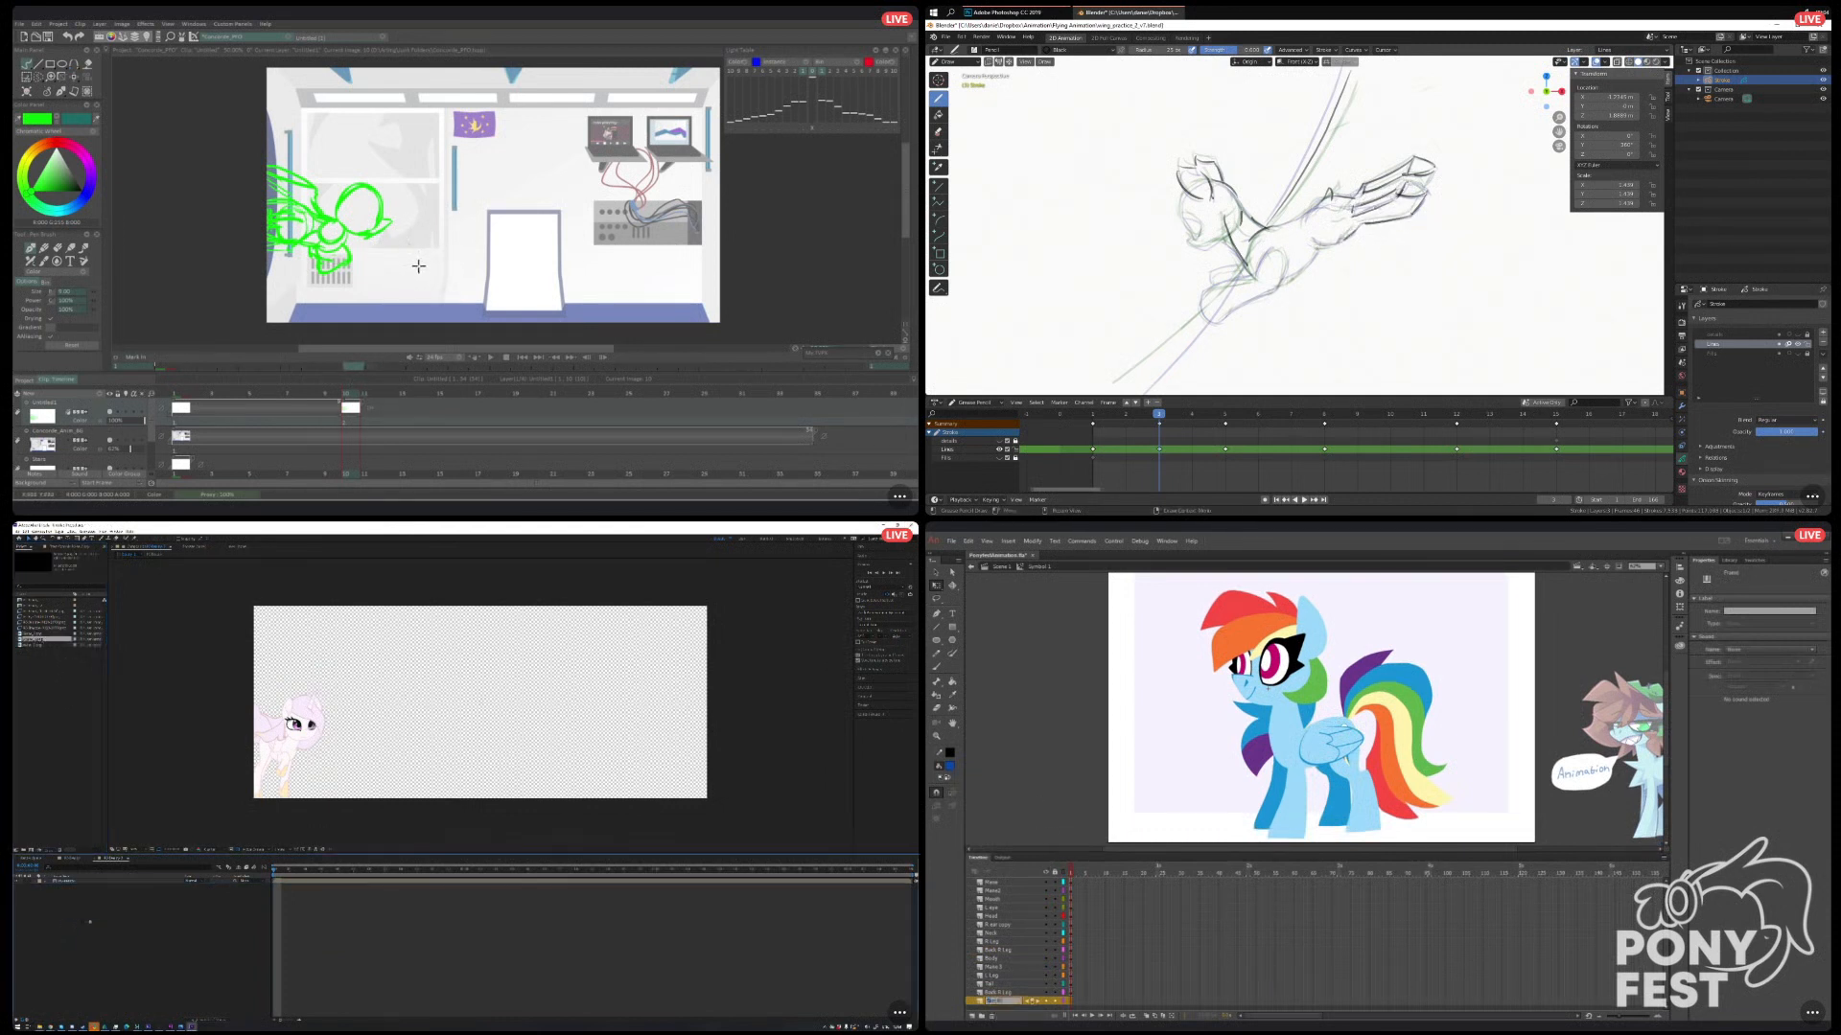
Paste the copied sketch frames into the Sketch layer inside the pony symbol in Animate.
right_click(1177, 697)
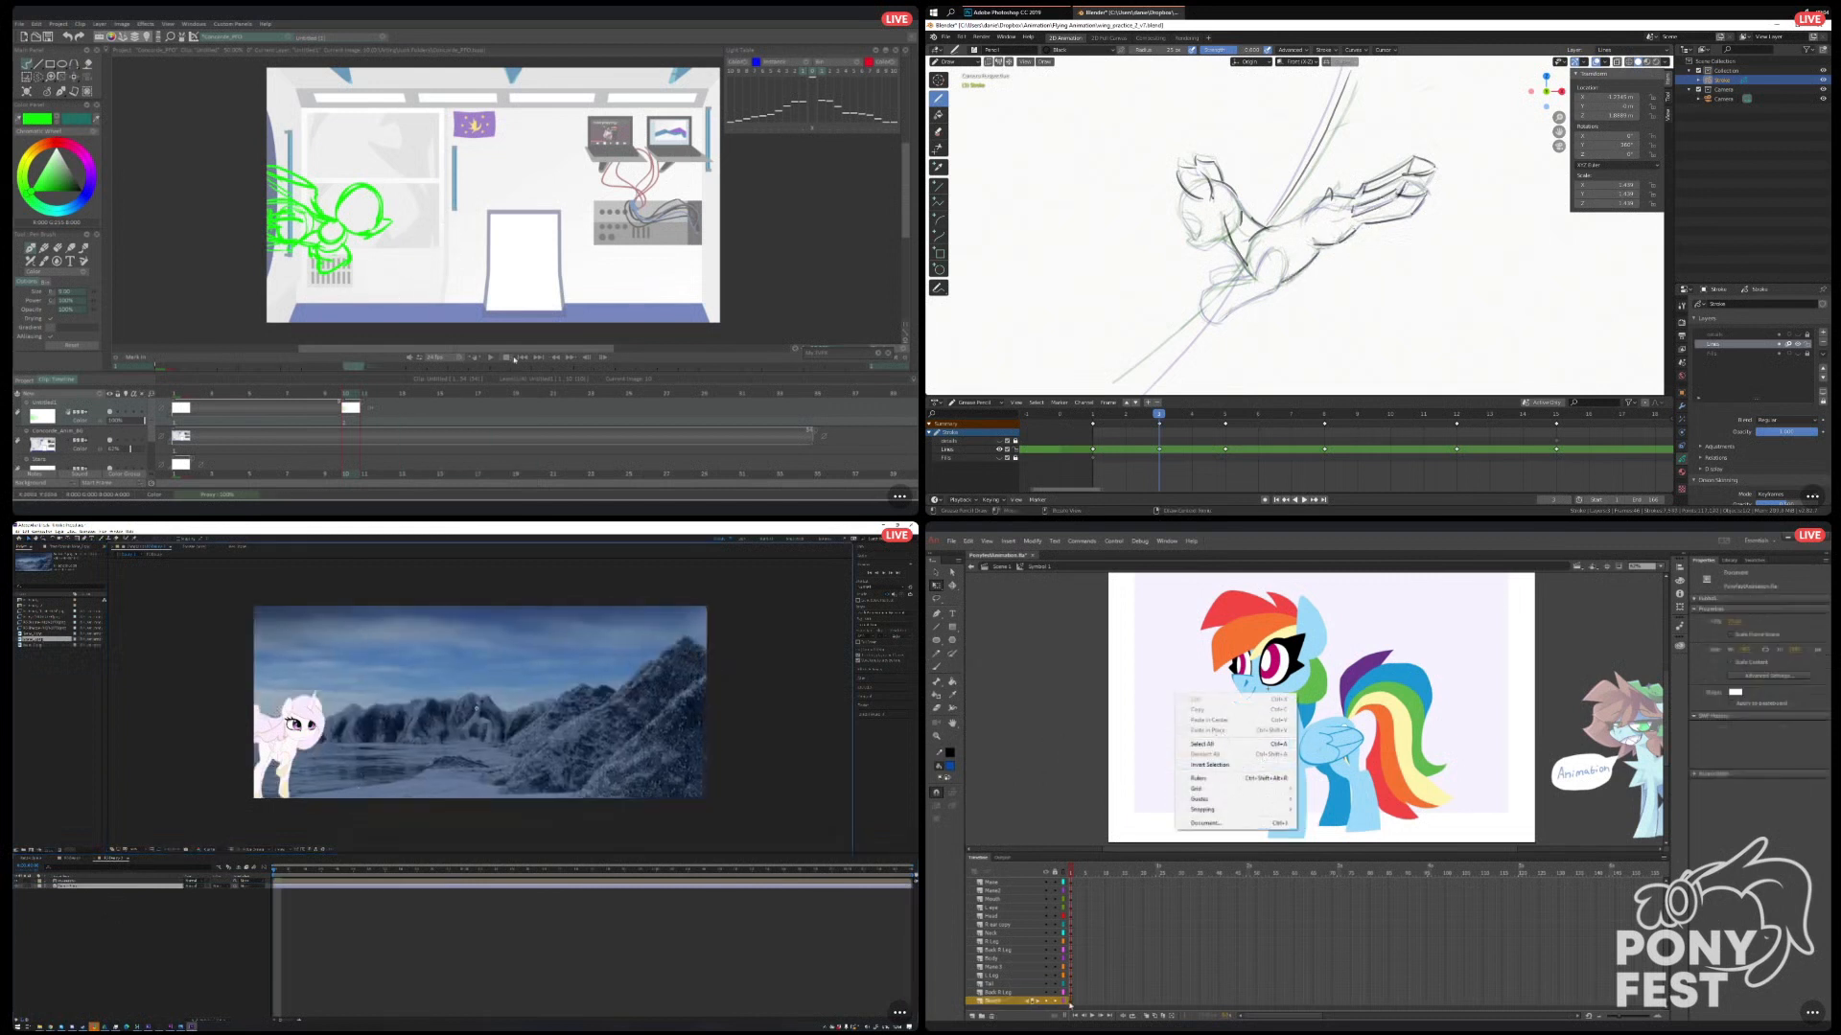
right_click(1072, 1001)
click(1103, 840)
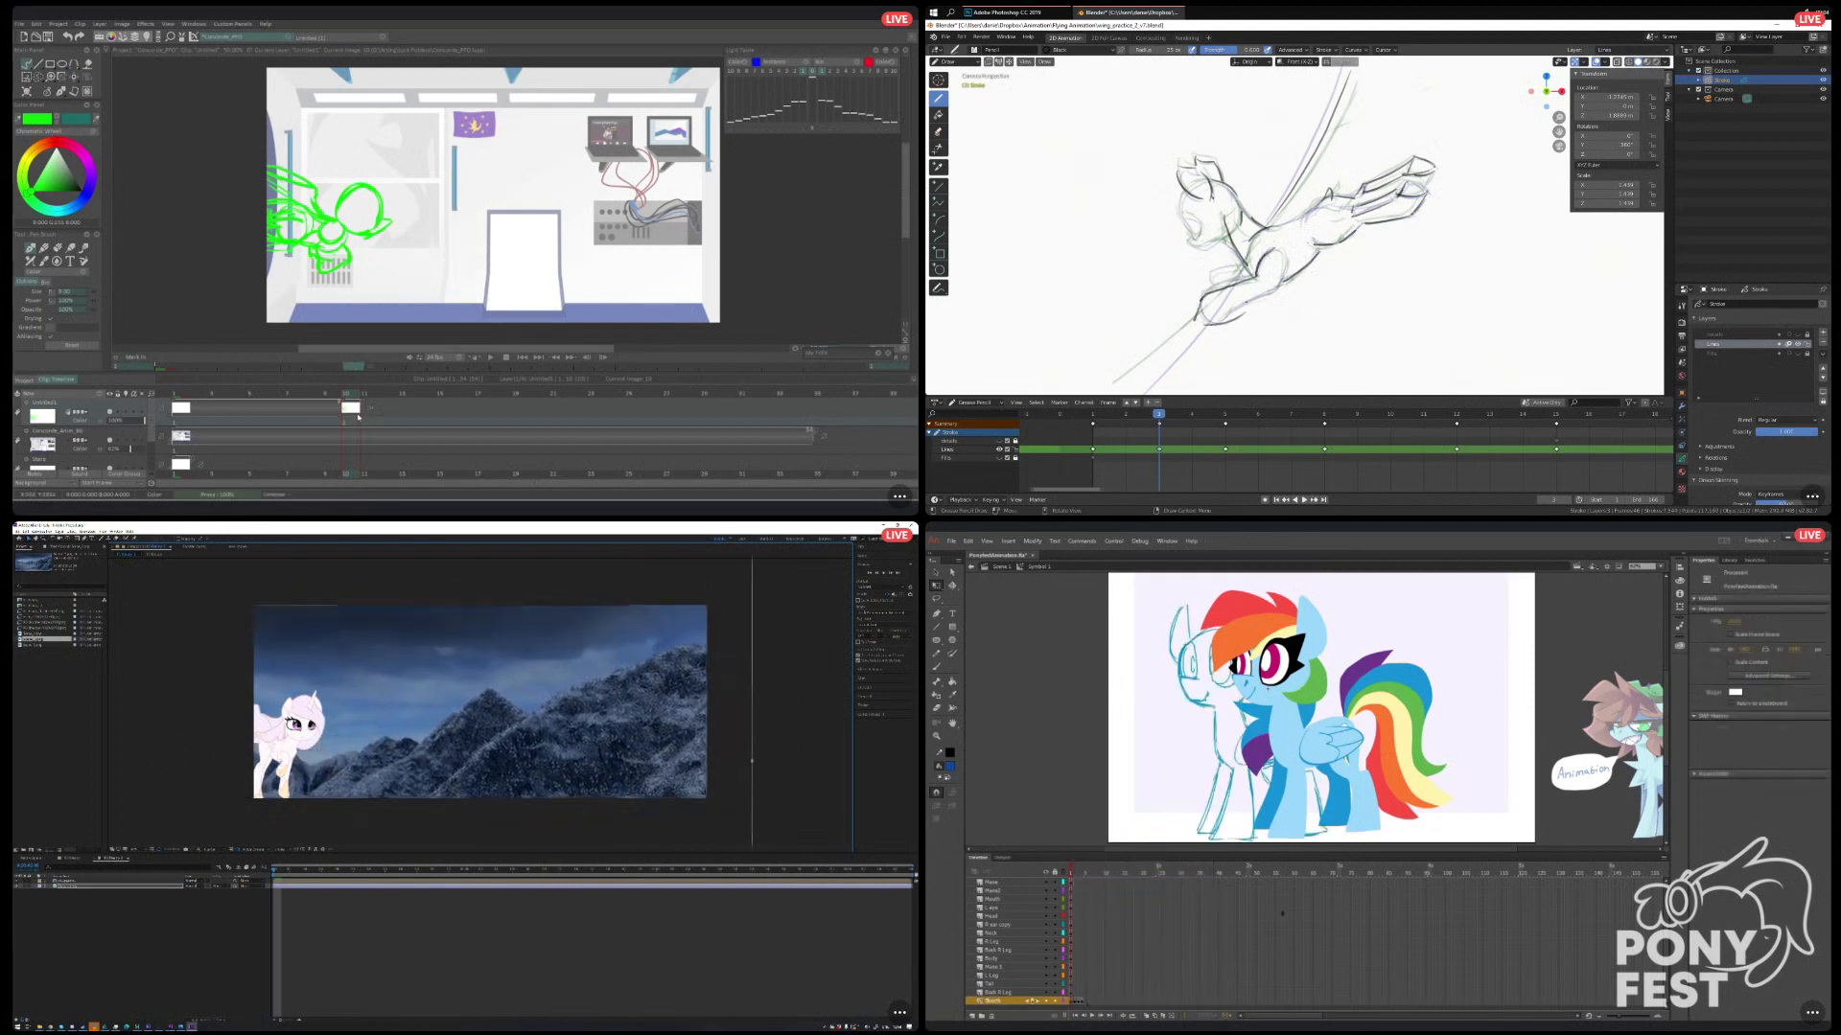
Extend the exposure of the frame 10 drawing in TVPaint, and lengthen all layers of the pony symbol in Animate.
drag(360, 417, 467, 413)
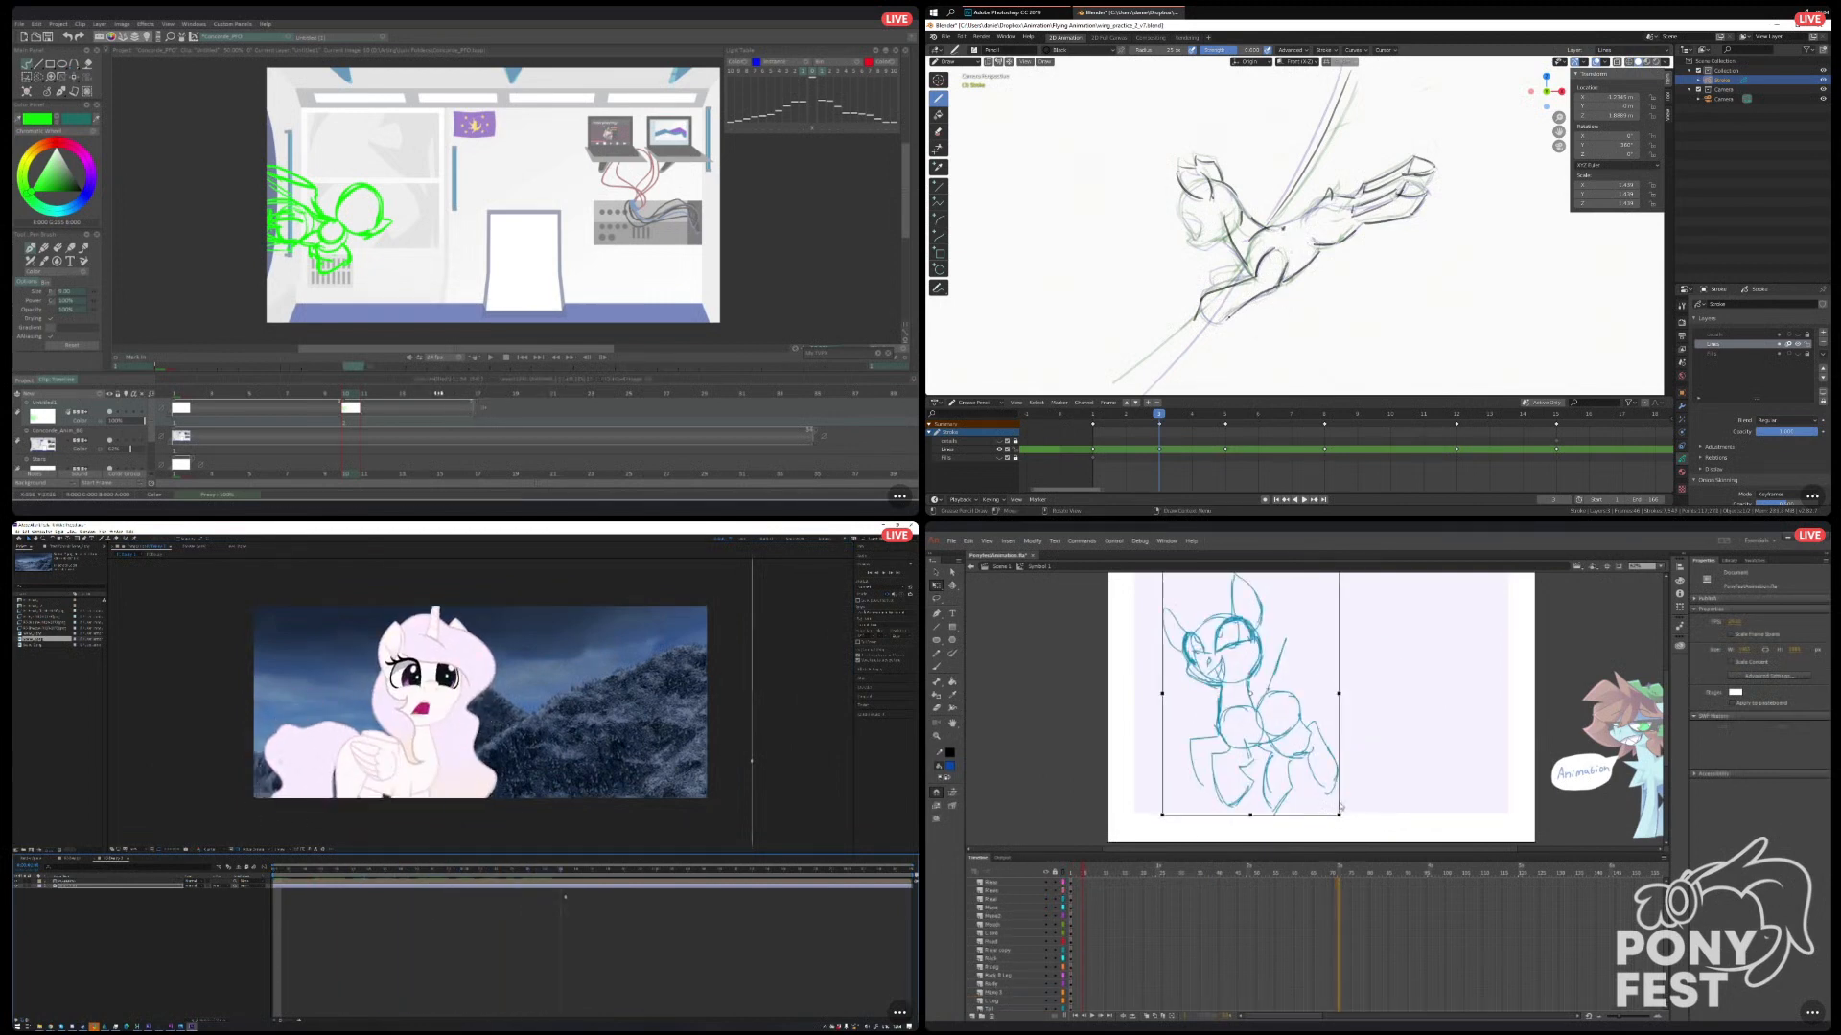
click(415, 396)
key(F5)
click(1354, 924)
drag(1342, 873, 1140, 887)
Review the motion by scrubbing the After Effects and Animate timelines and playing the flying pony animation in Blender.
drag(368, 883, 555, 898)
scroll(1262, 240, down, 8)
scroll(1166, 946, down, 1)
scroll(1223, 291, up, 3)
scroll(1223, 292, down, 3)
key(Down)
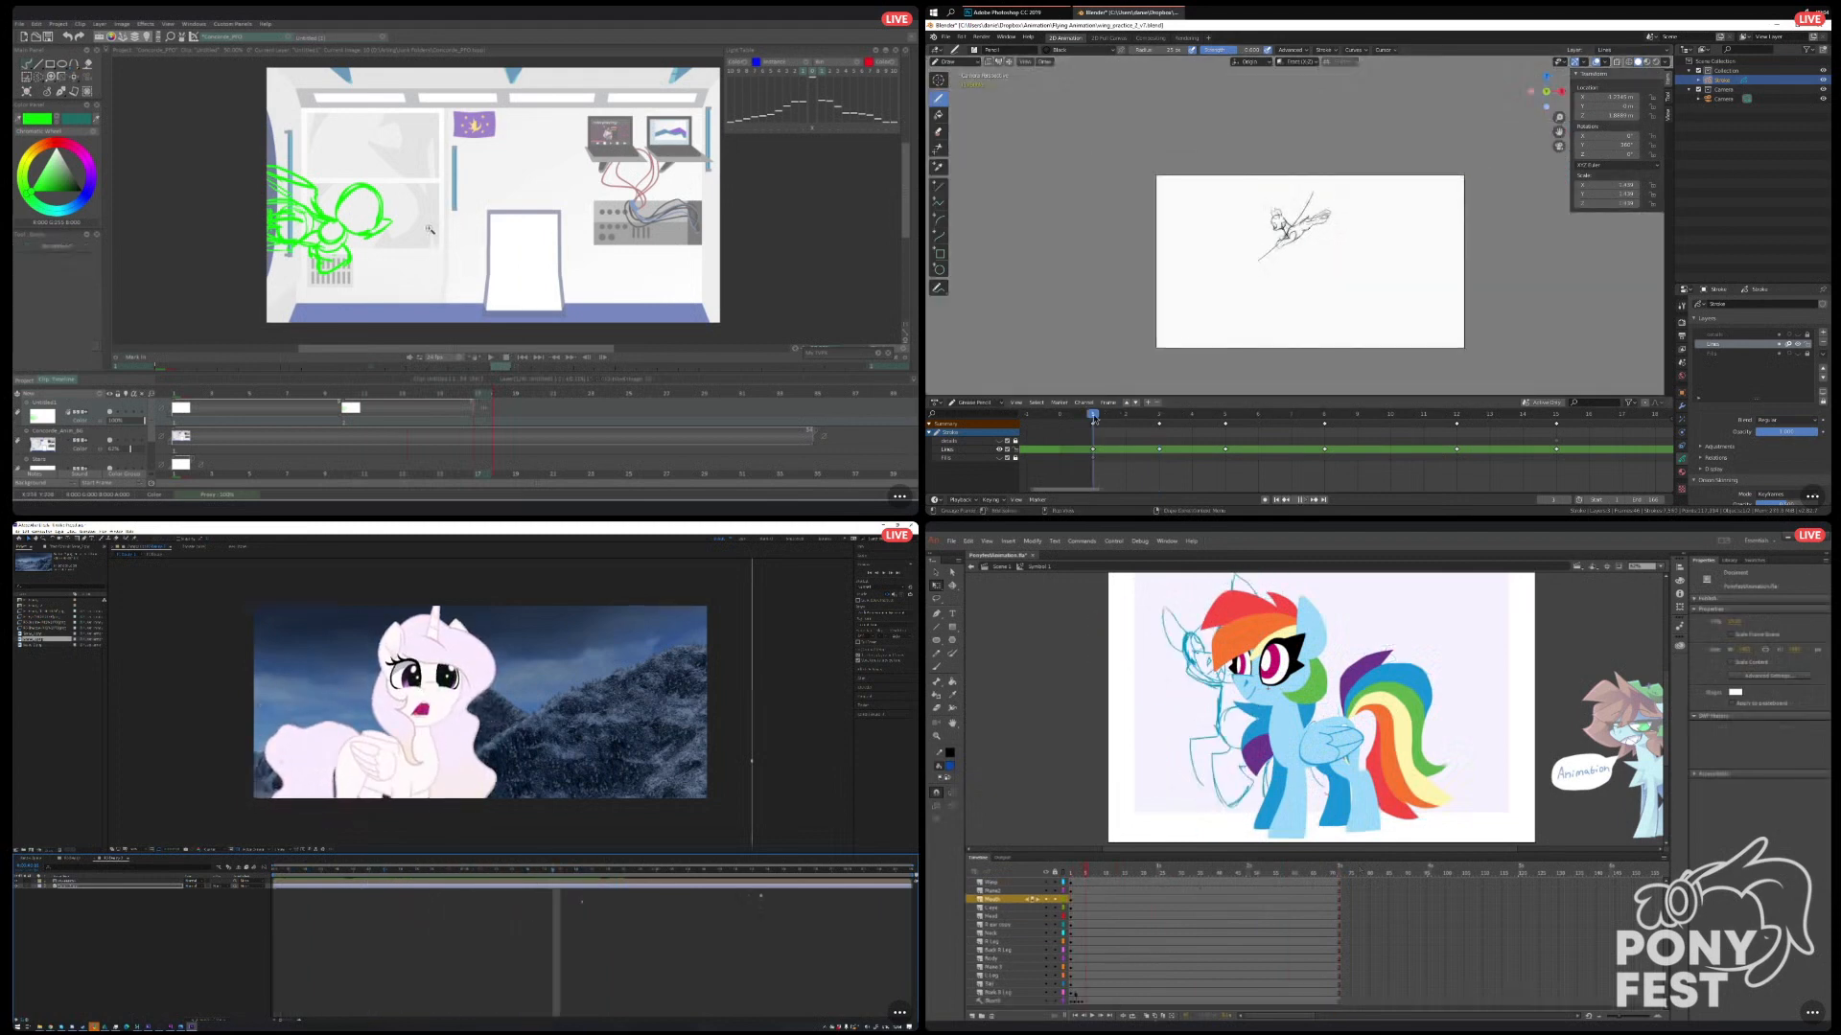
scroll(1269, 283, up, 3)
click(419, 228)
drag(1299, 279, 1291, 244)
key(space)
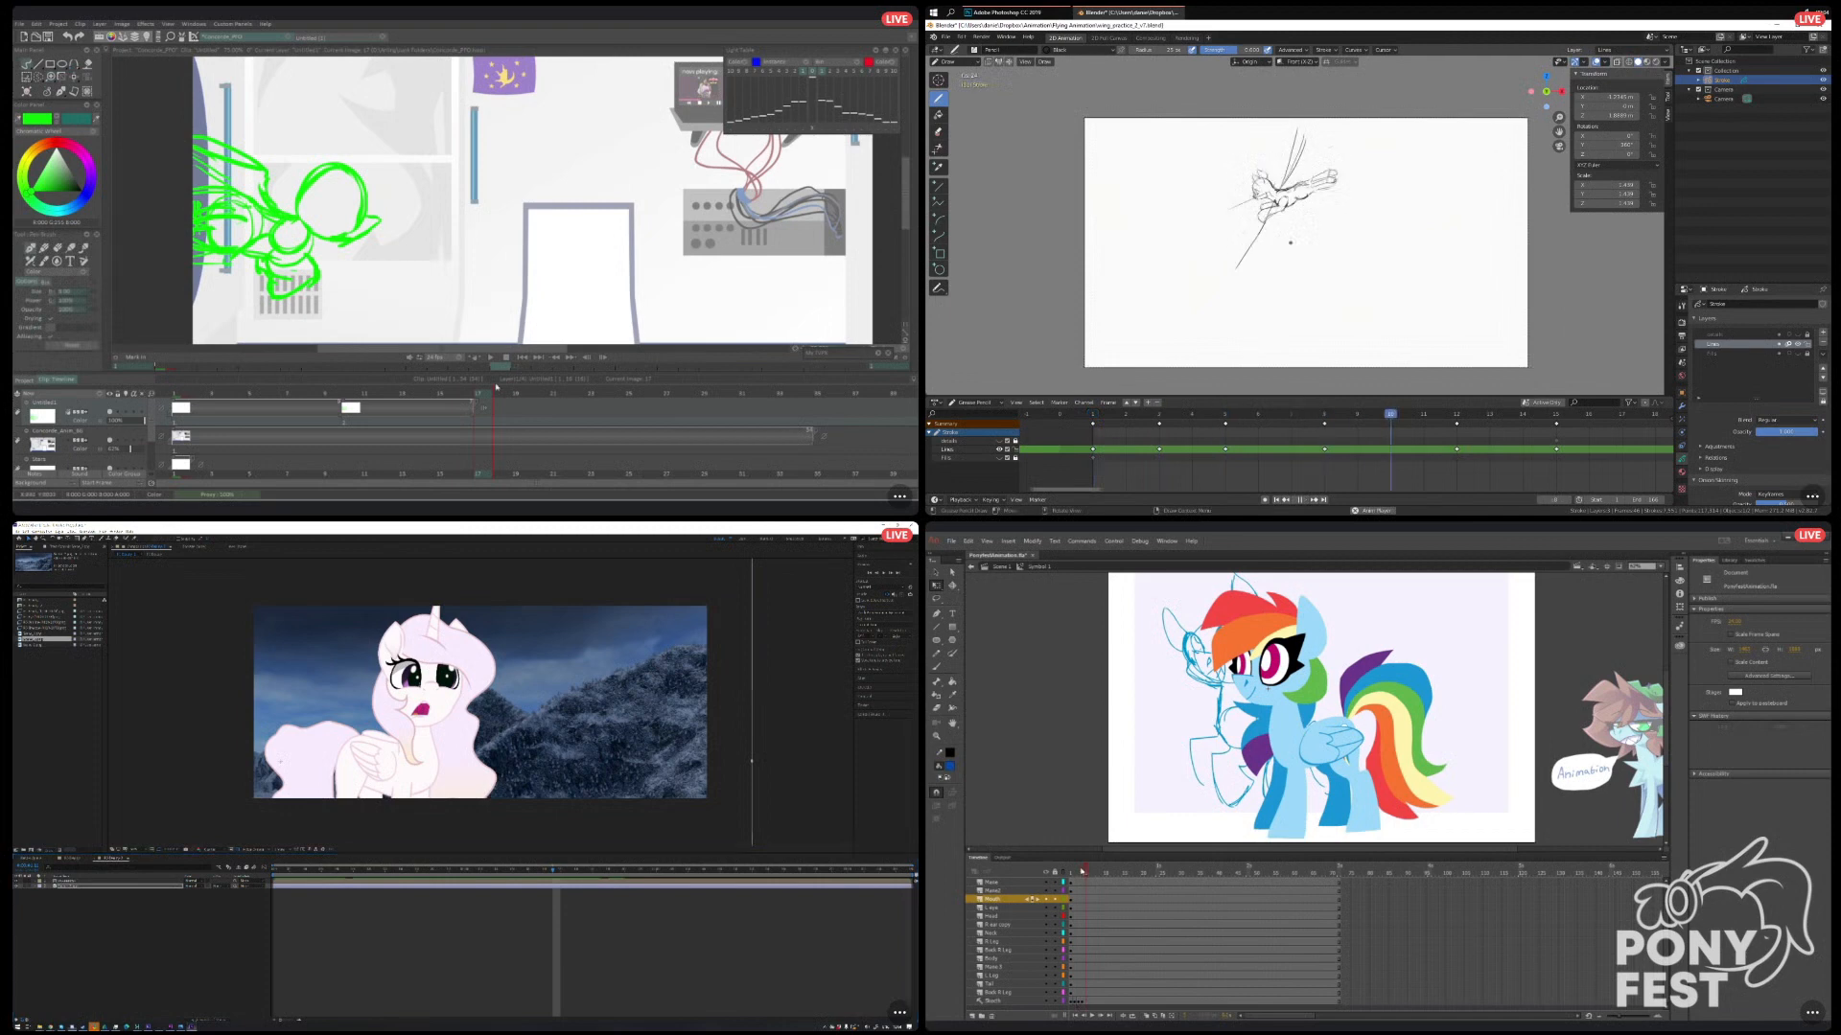
drag(1085, 872, 1062, 877)
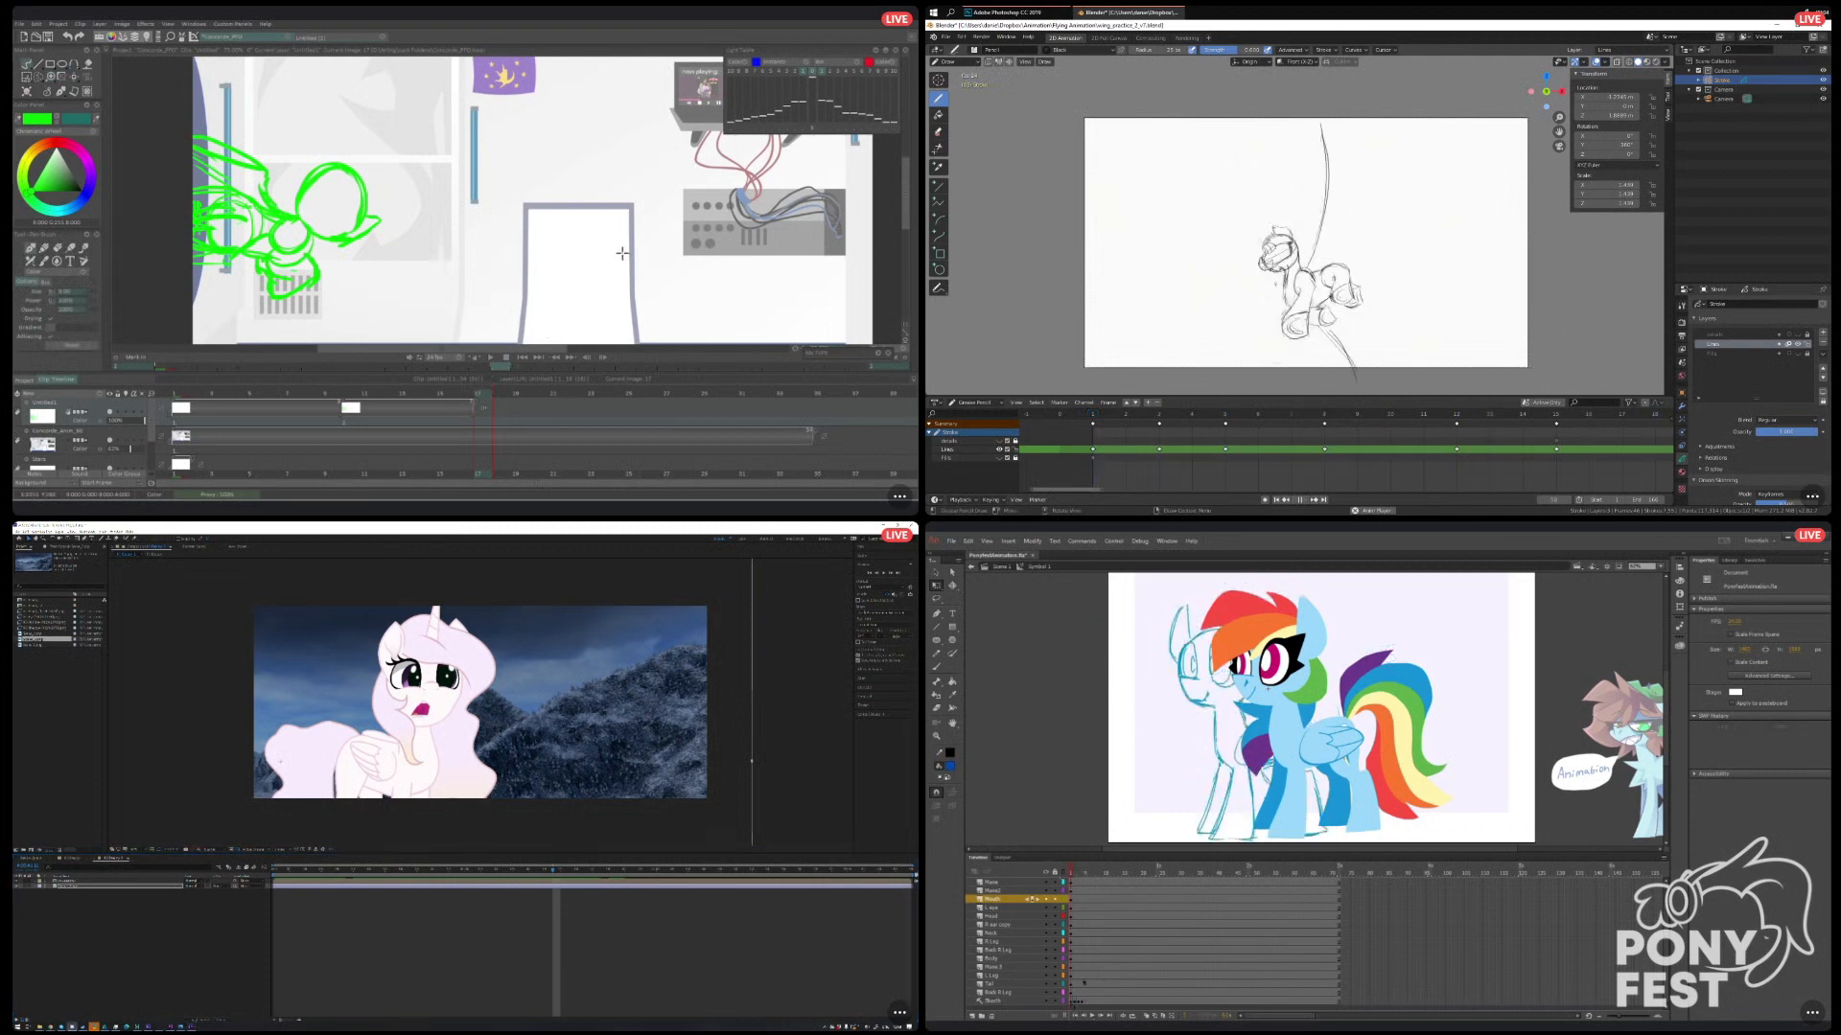
Enable editing of multiple frames in Animate and select the sketch frames inside the pony symbol.
drag(1075, 1002, 1083, 1004)
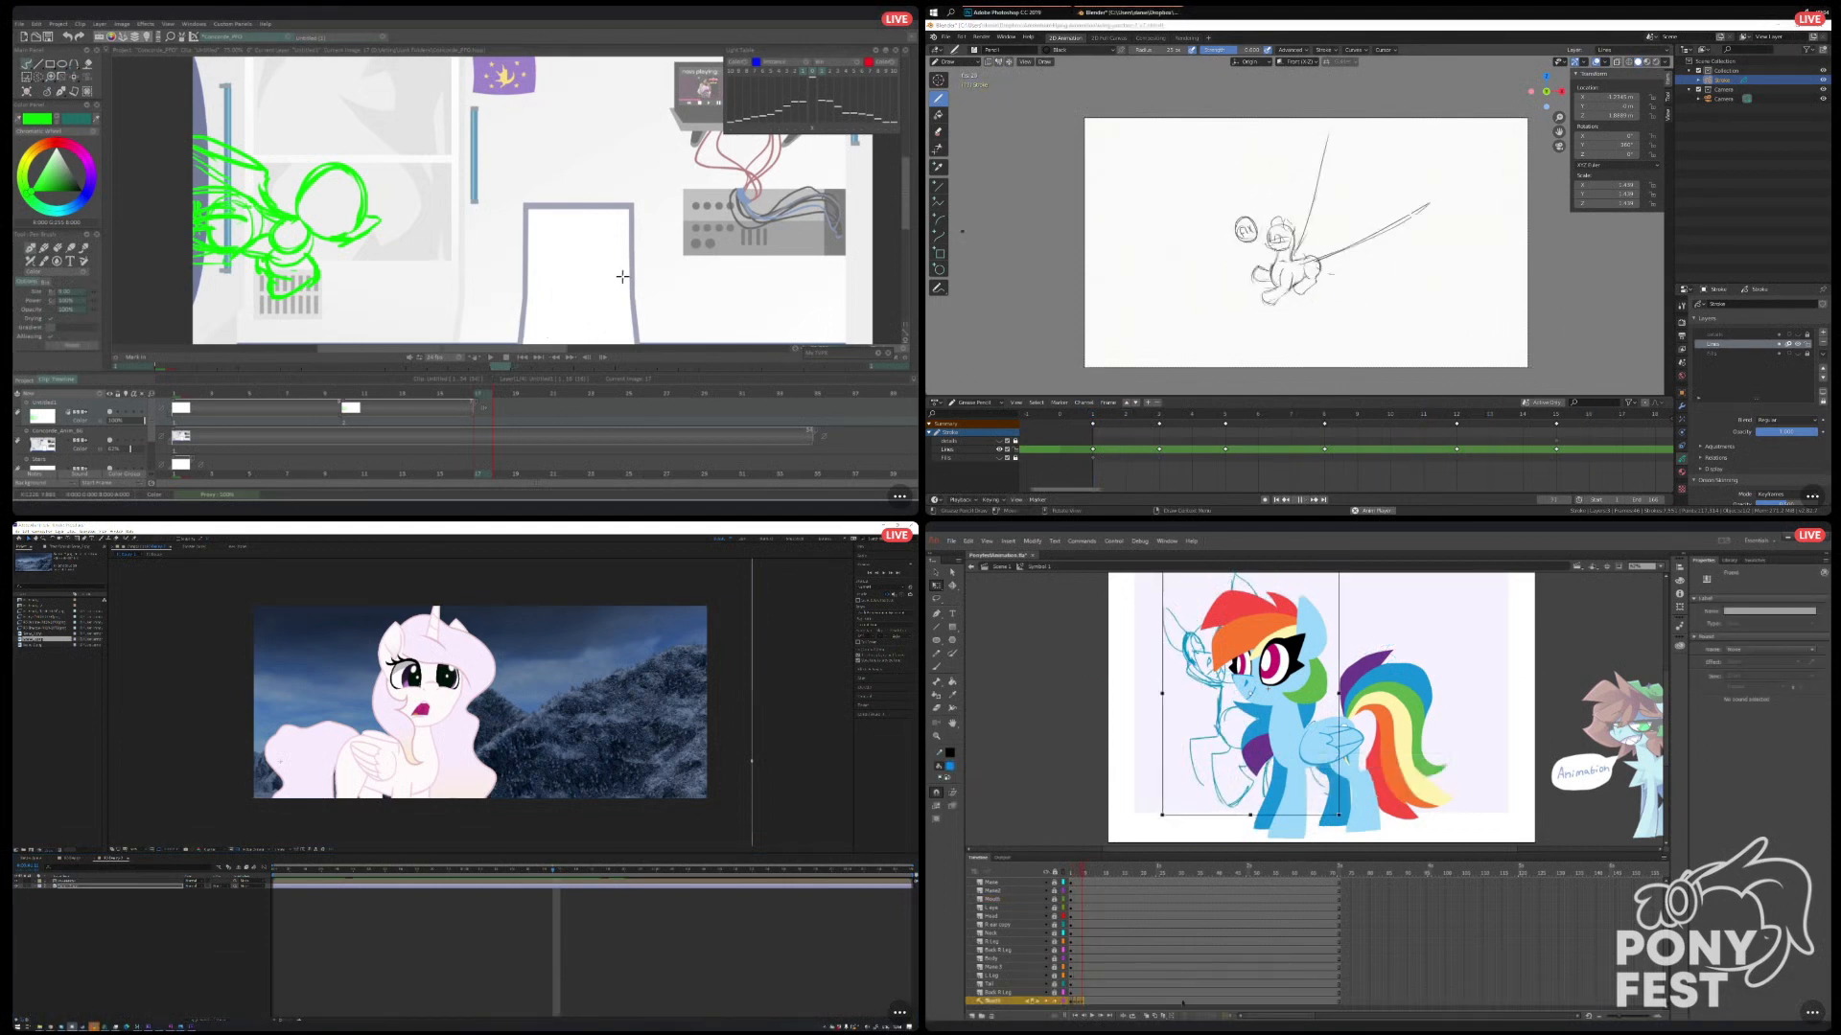
click(1164, 1016)
drag(1306, 26, 1306, 41)
click(1076, 1001)
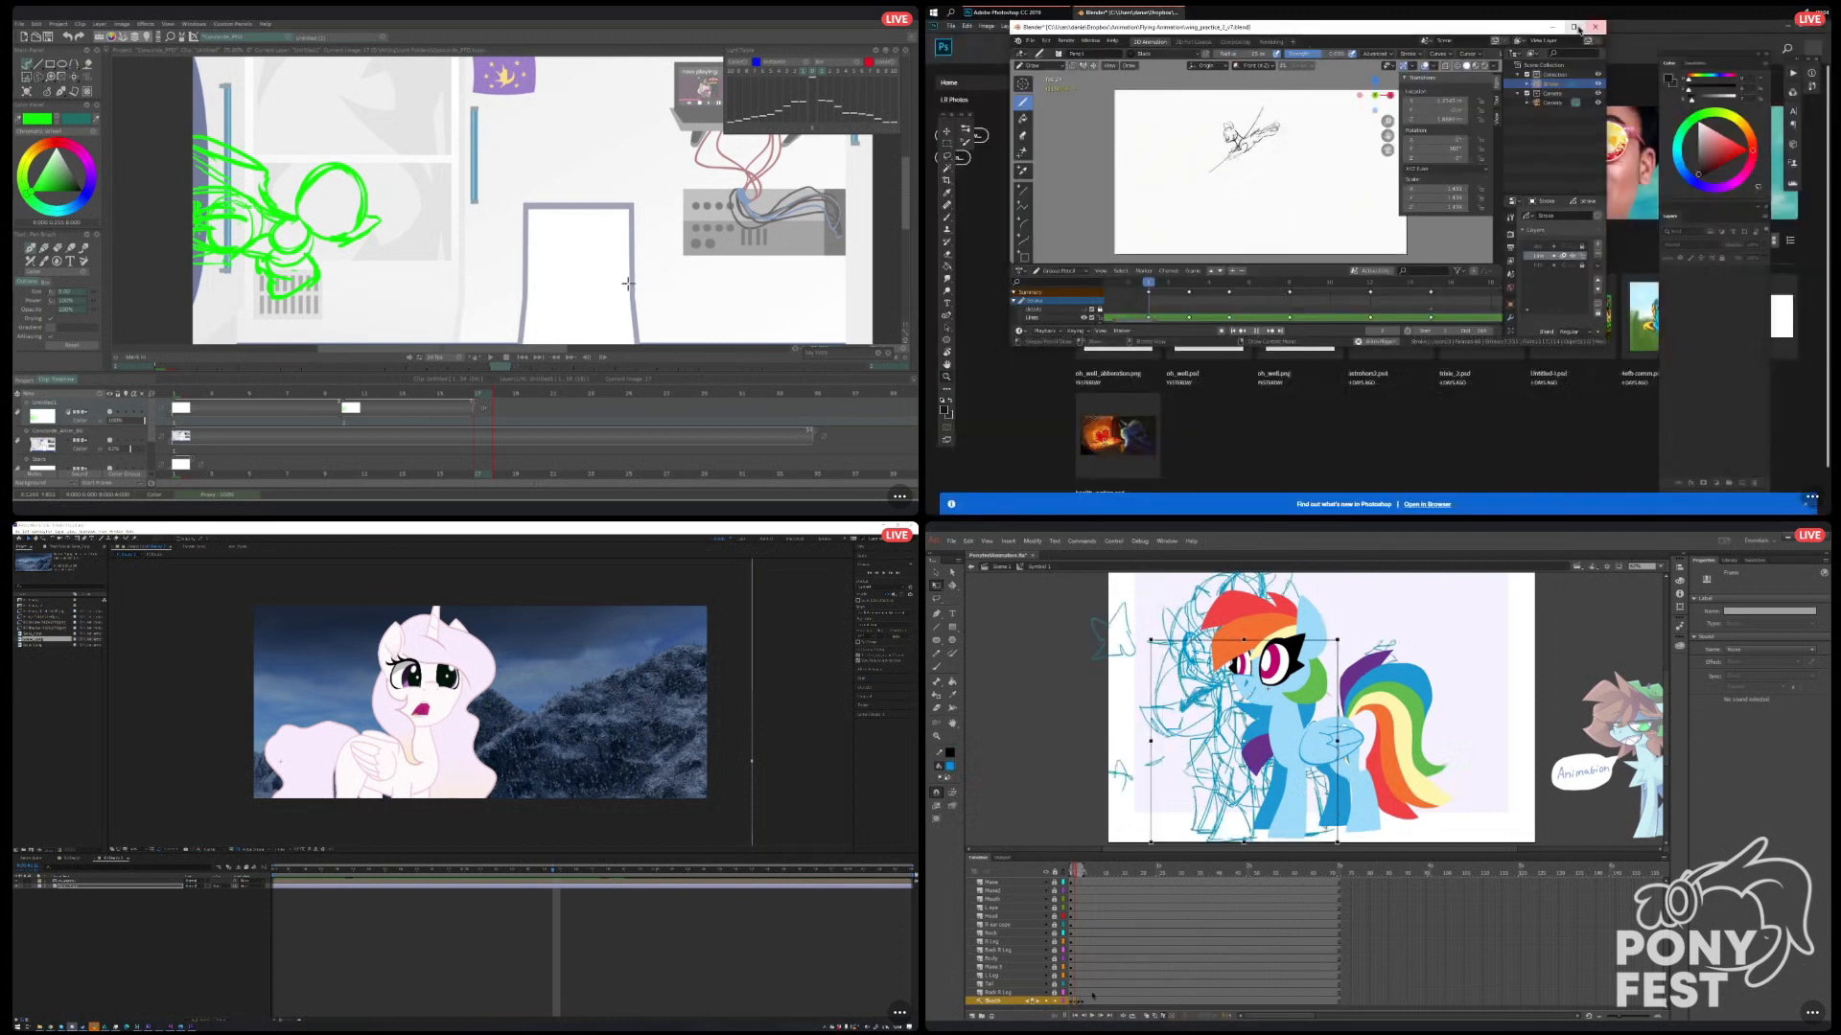
click(1093, 997)
Maximize and save the Blender file, and move the multi-frame sketch right to line up with the pony's body in Animate.
click(1577, 28)
key(ctrl+s)
drag(1208, 701, 1267, 689)
click(1498, 735)
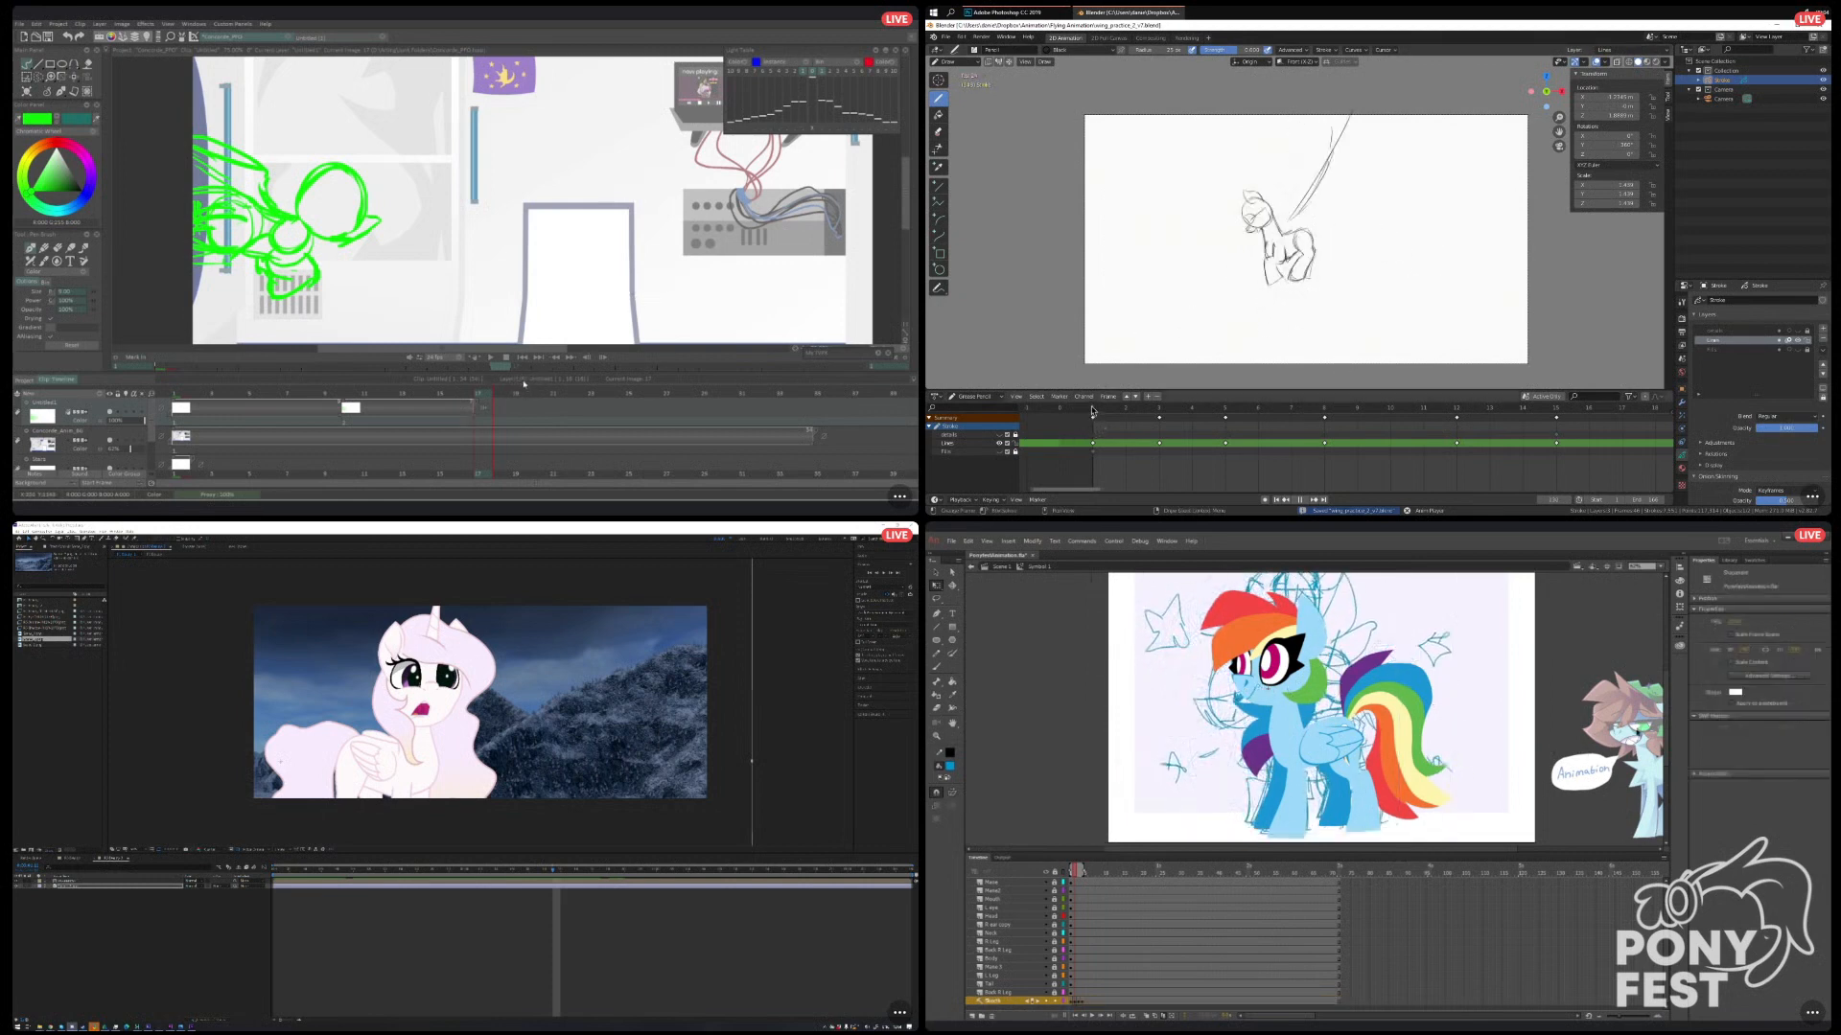
click(1163, 1017)
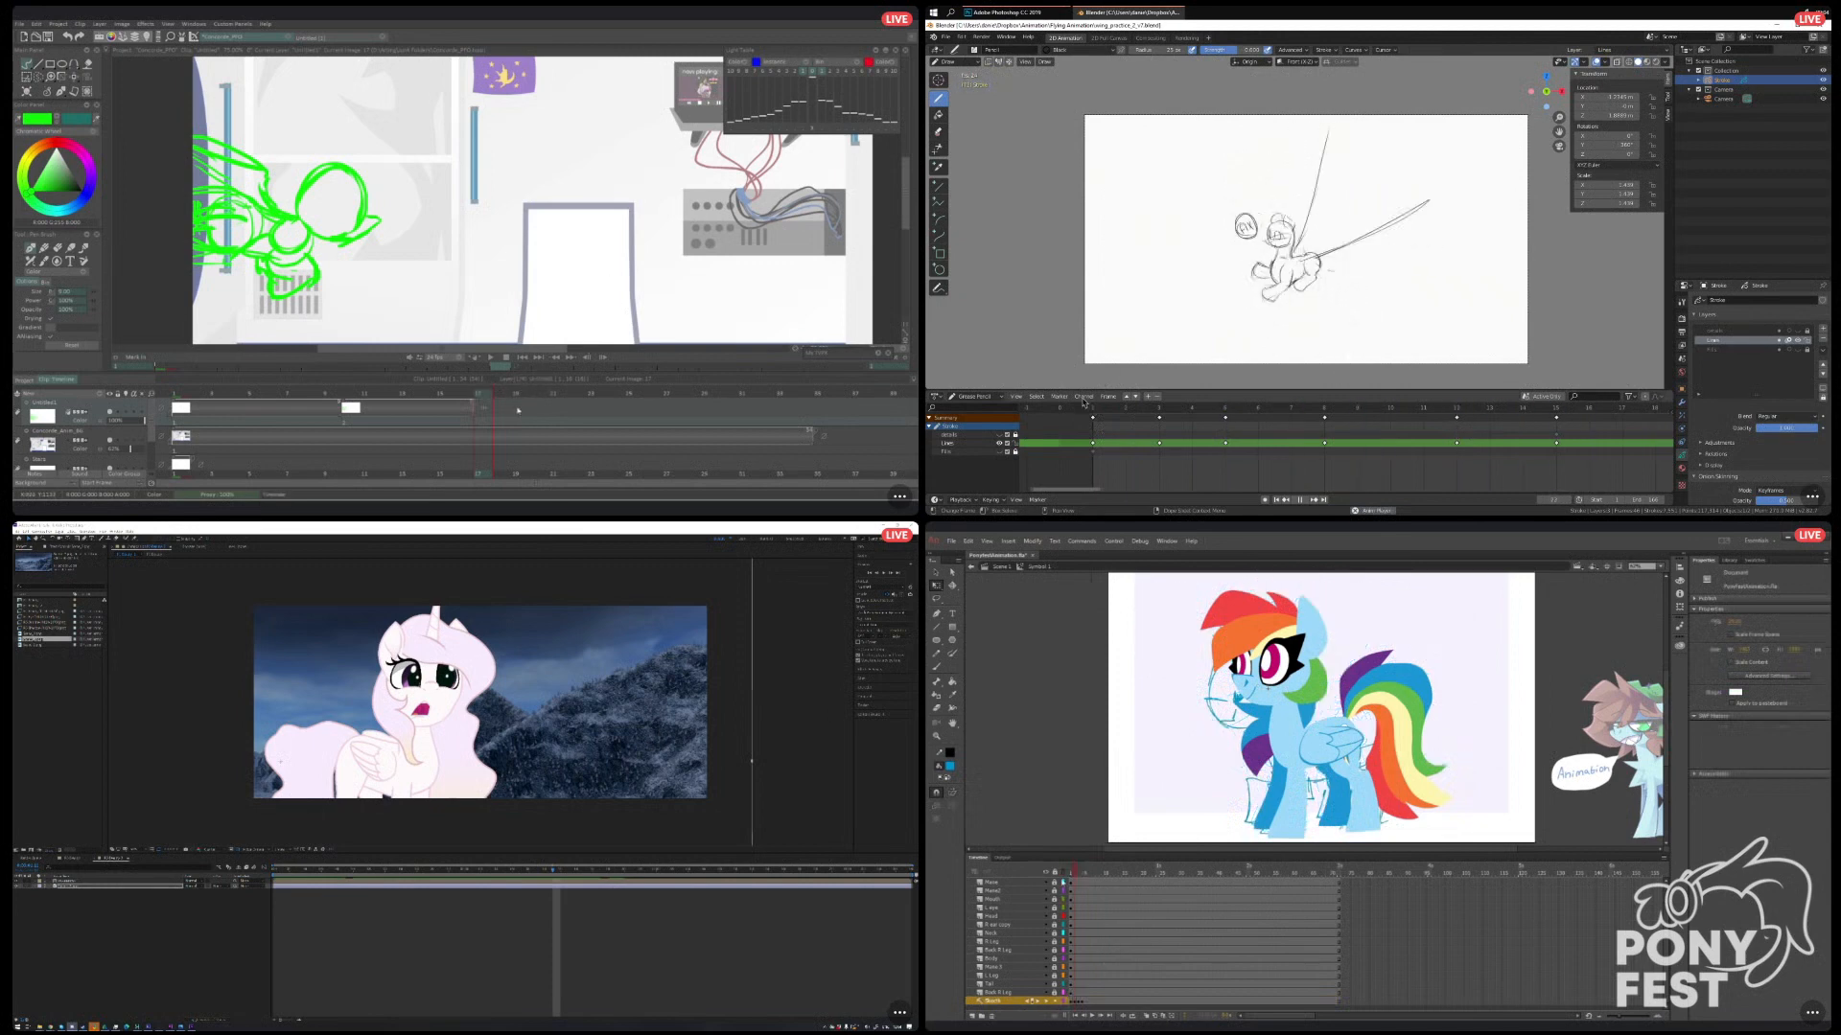
Add a blank drawing after the extended frame 10 drawing in TVPaint, and scrub the TVPaint and After Effects timelines.
drag(484, 408, 501, 409)
drag(553, 870, 477, 871)
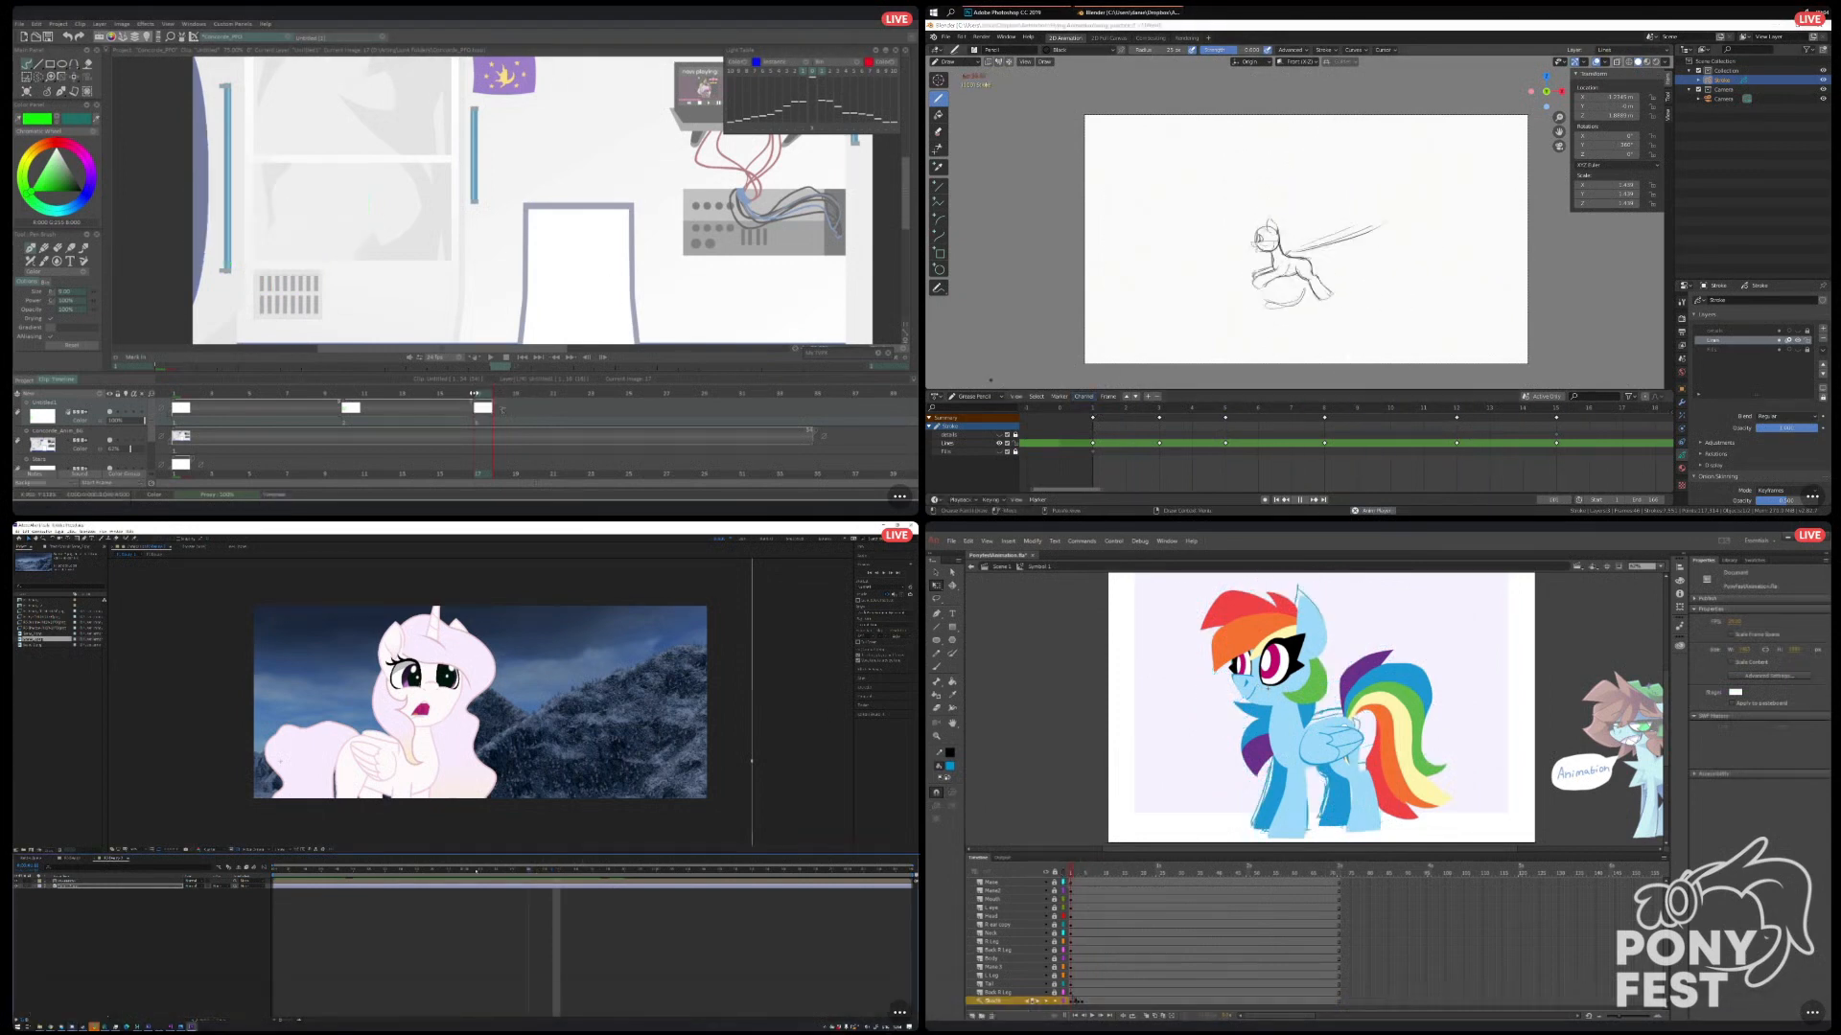
drag(475, 393, 440, 393)
drag(475, 871, 389, 877)
drag(440, 393, 484, 396)
drag(389, 876, 616, 865)
Move the sketch keyframes further along the Animate timeline, and turn on onion skinning for the drawing layer in TVPaint.
drag(1072, 1001, 1084, 1001)
drag(617, 865, 734, 876)
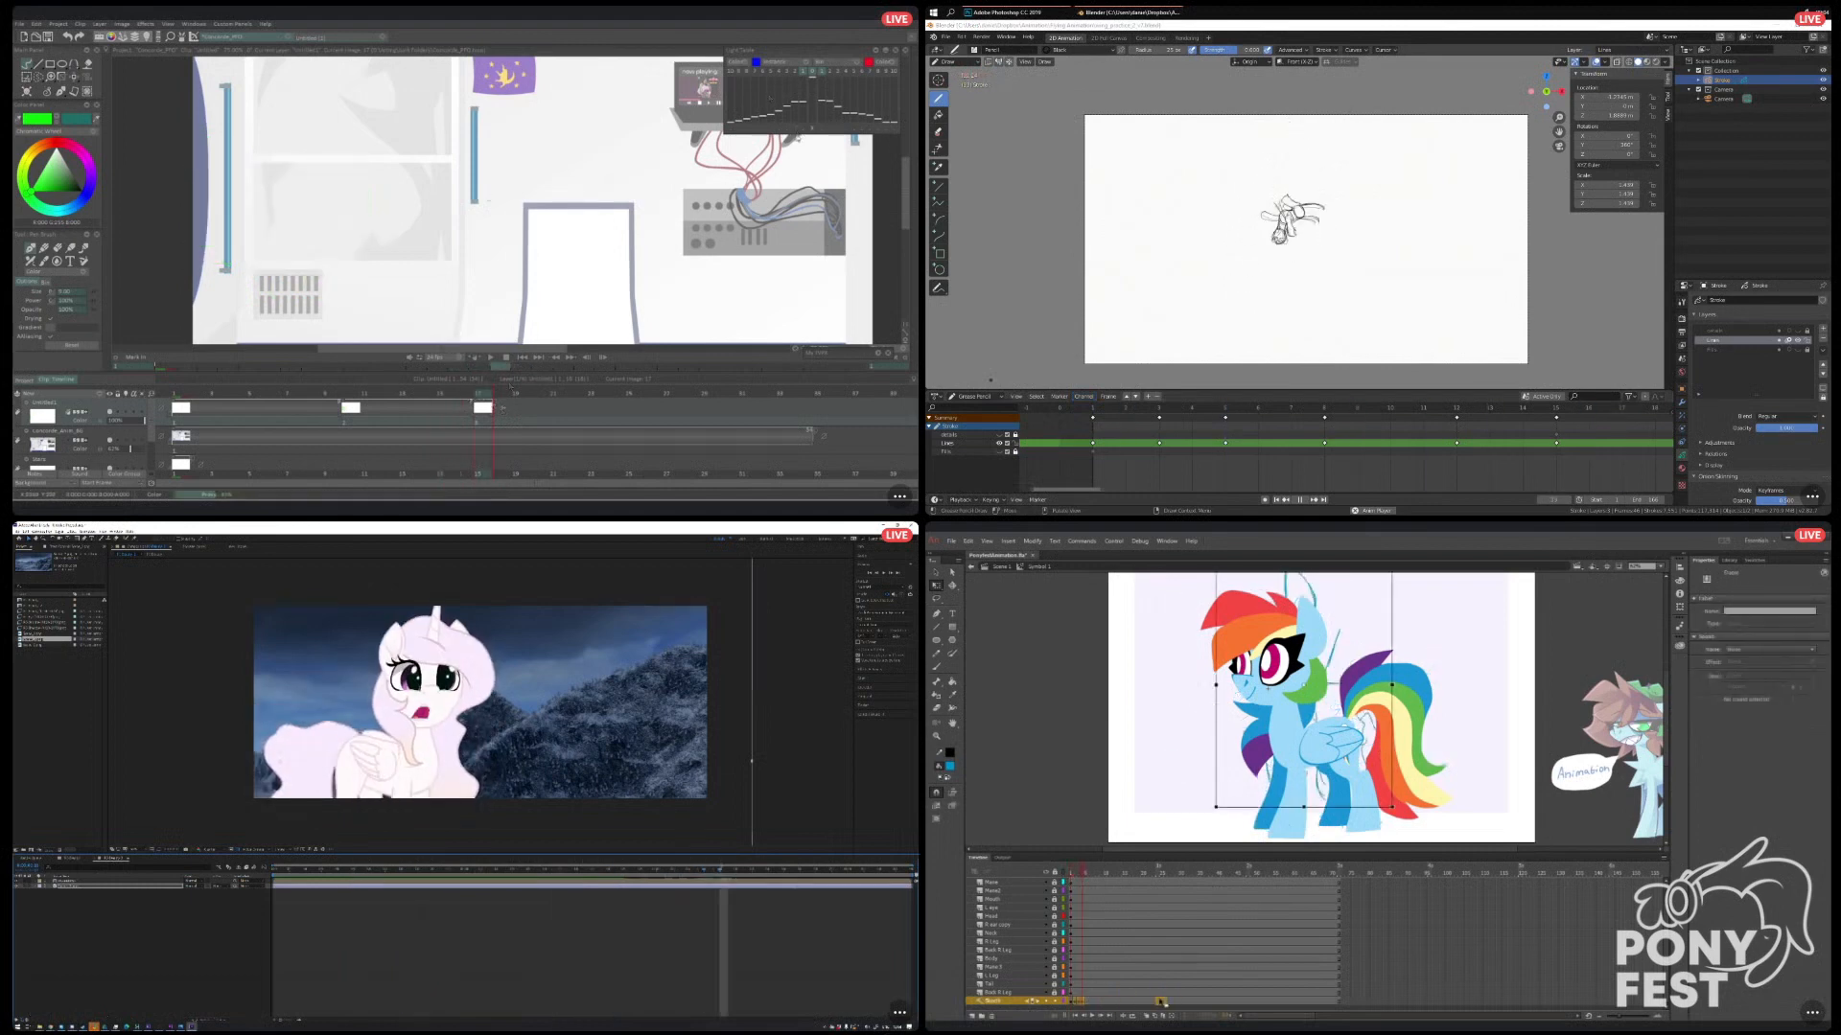
drag(1172, 992, 1158, 999)
drag(1152, 874, 1148, 874)
click(125, 413)
Shift the selected sketch keyframes to an earlier point on the symbol's Sketch layer in Animate.
click(1152, 1002)
click(1158, 1002)
click(1153, 1002)
click(1156, 1003)
click(1161, 1003)
drag(1160, 1003, 1120, 1003)
mouse_move(1121, 874)
mouse_down()
mouse_move(1138, 890)
mouse_move(1105, 888)
mouse_up()
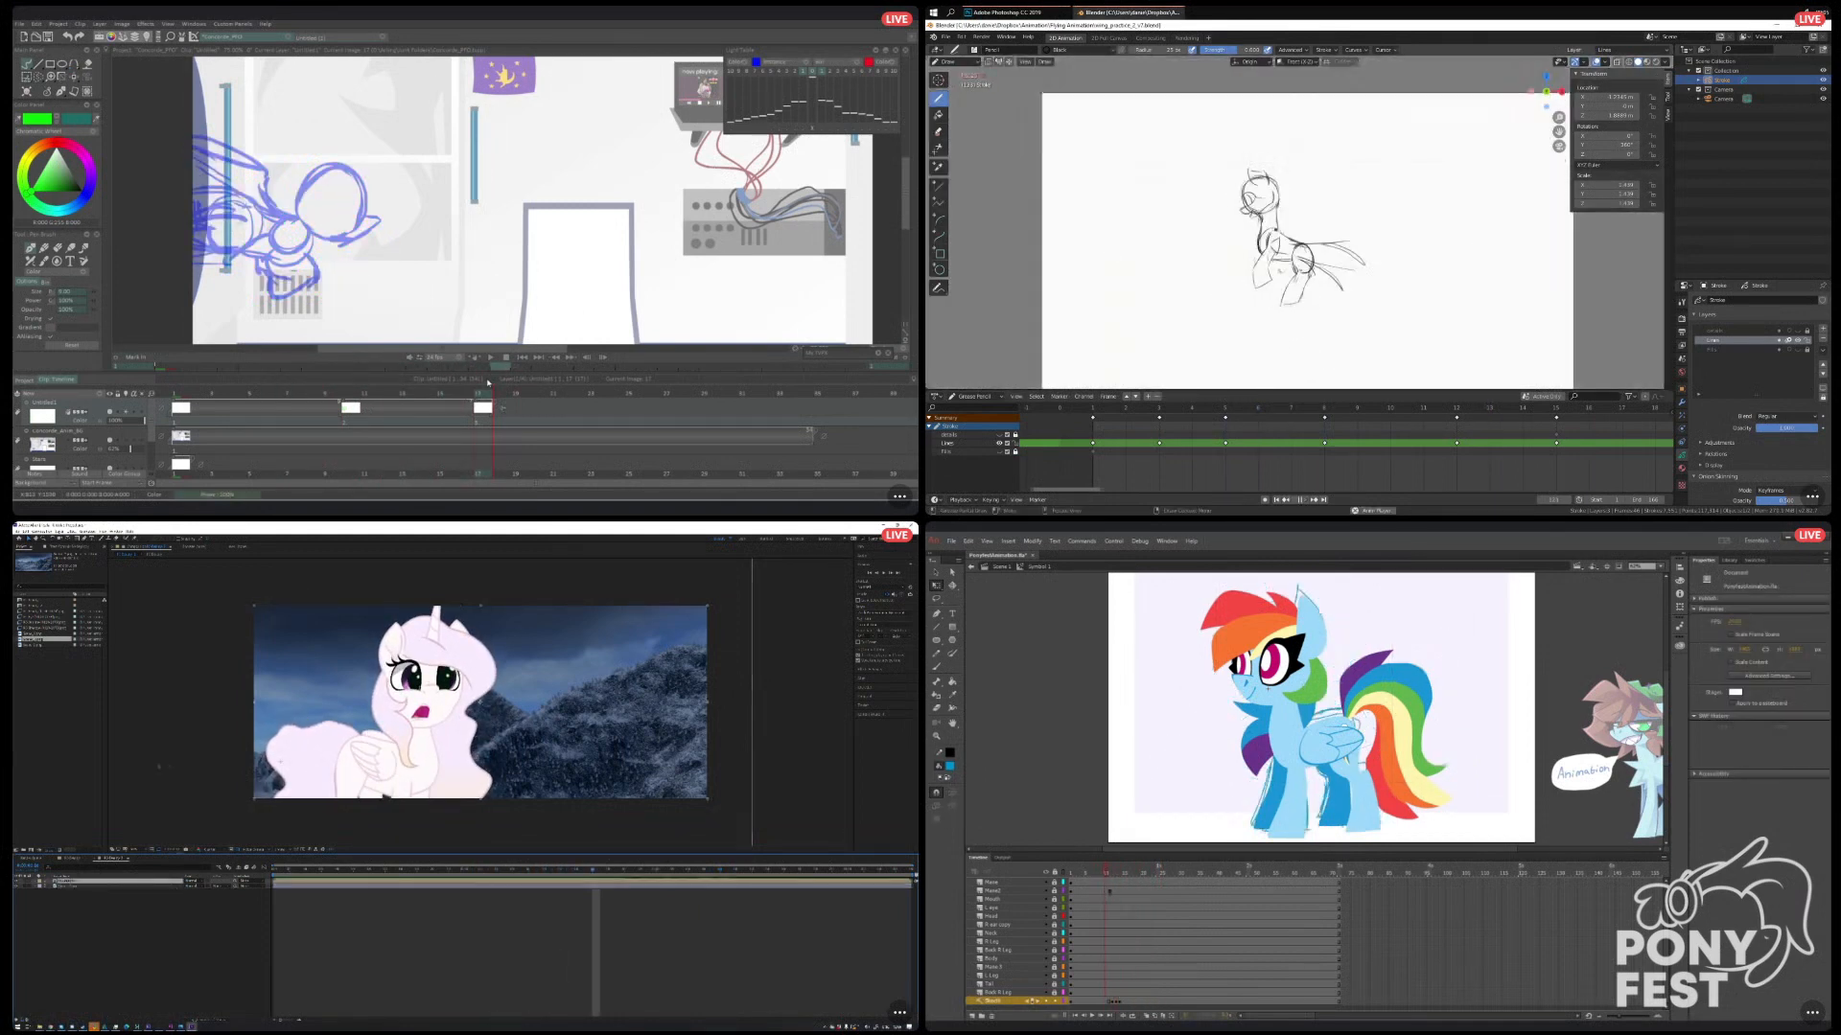
Apply a Tint effect to the pony layer in After Effects, and spread out the last sketch keyframe along the Animate timeline.
click(69, 546)
right_click(56, 604)
click(1120, 1002)
mouse_move(96, 661)
drag(1120, 1003, 1153, 1002)
click(167, 837)
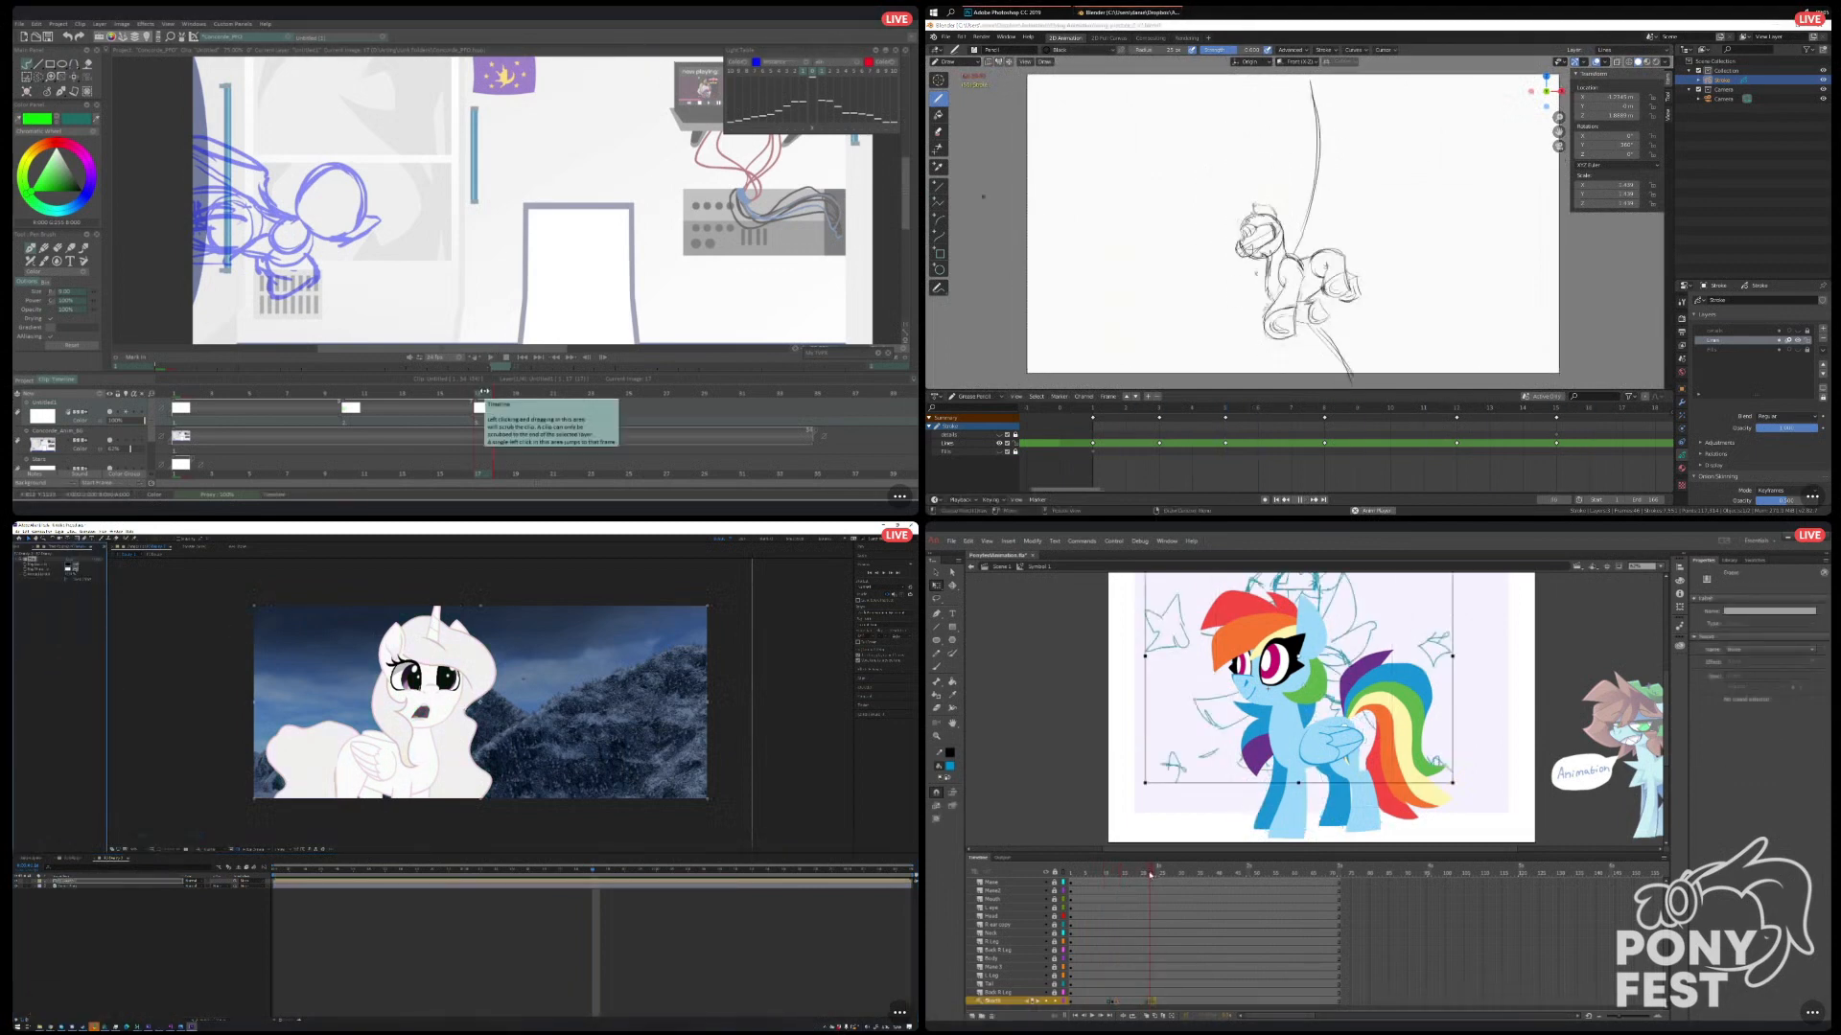
Delete the Tint effect from the pony layer in After Effects, and check the sketch keyframe spacing in Animate.
drag(1150, 873, 1145, 912)
click(1151, 1002)
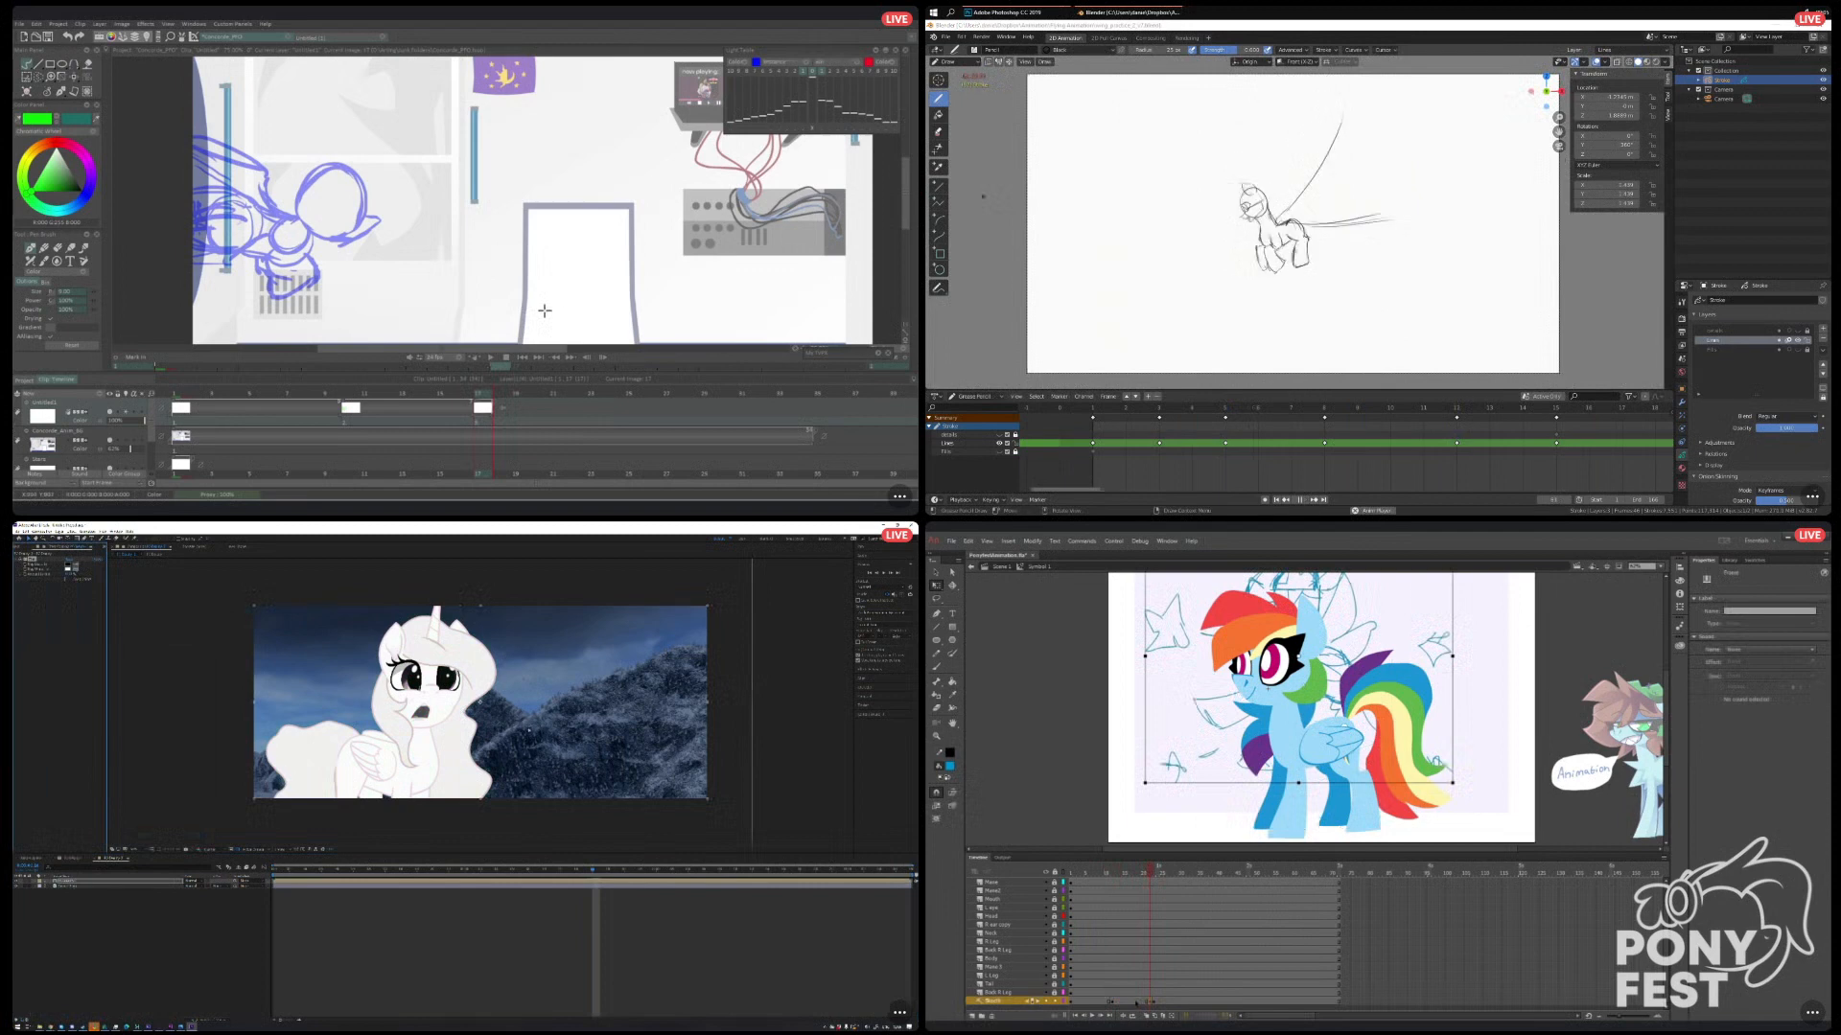
click(528, 730)
drag(1130, 1004, 1129, 1004)
key(Delete)
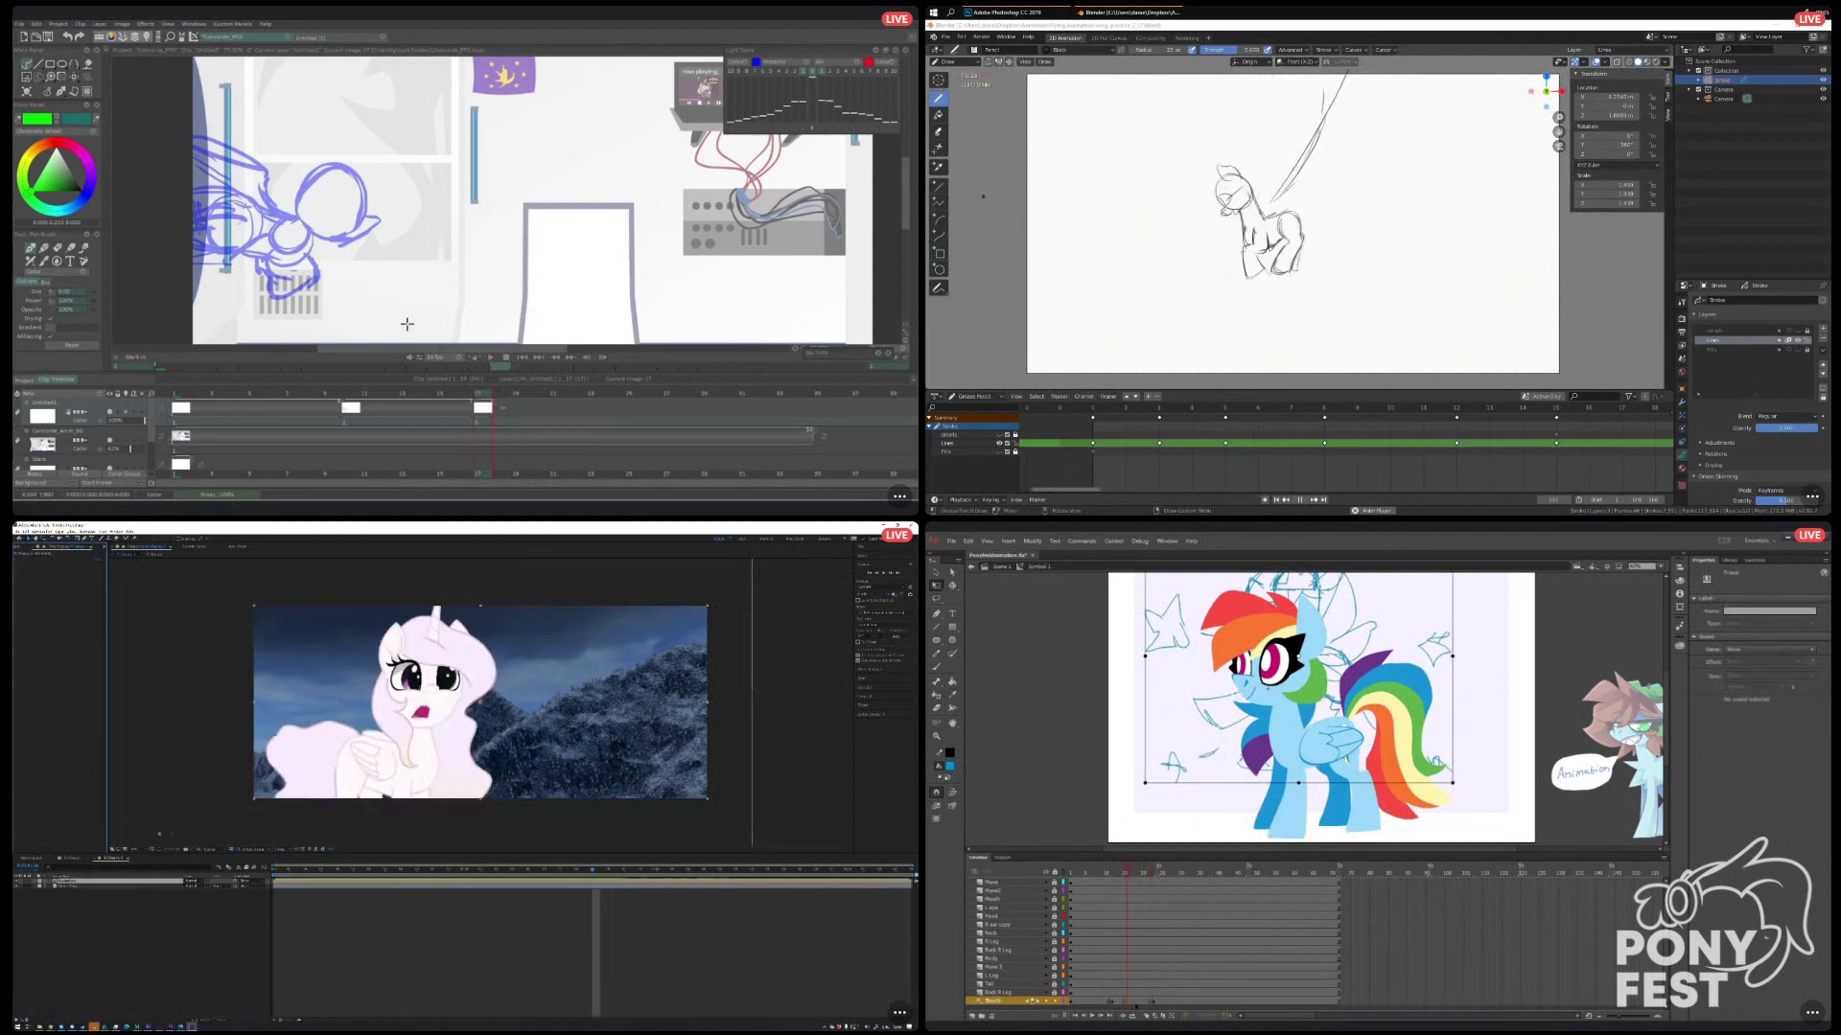
Tint the pony layer dark blue inside its own composition in After Effects, and return the Animate timeline to its first frame.
double_click(146, 880)
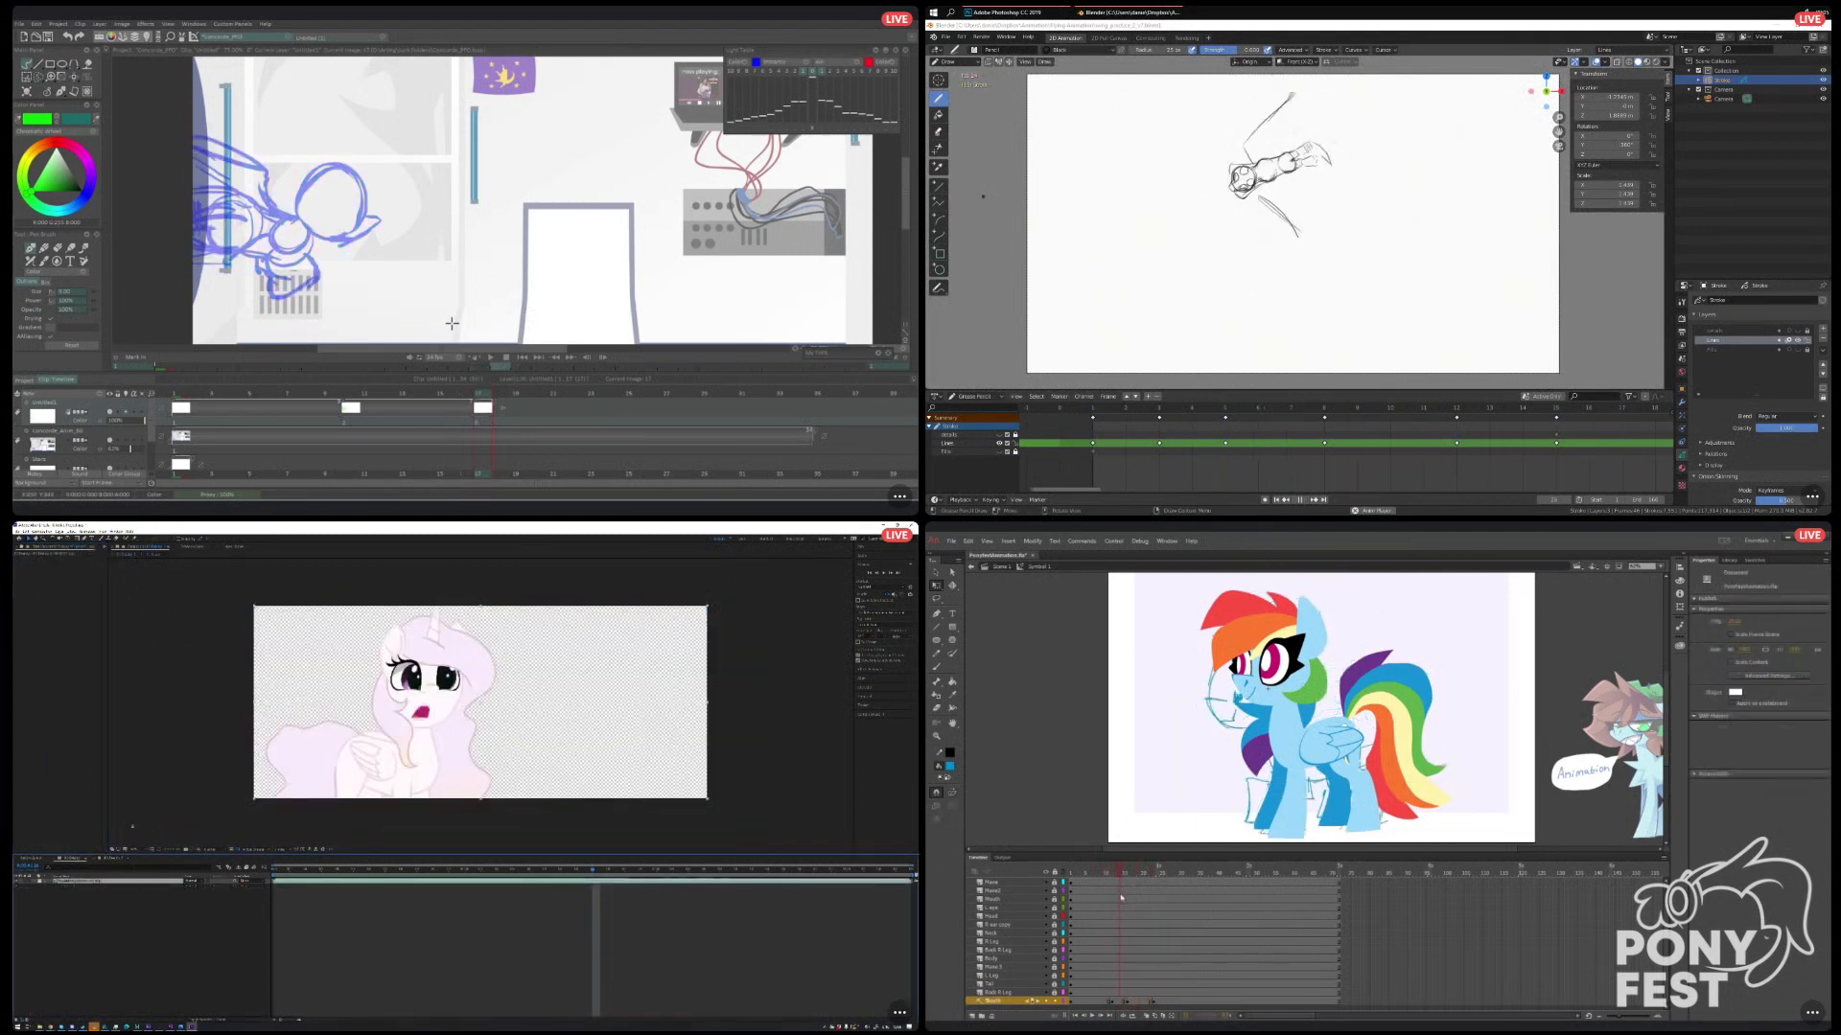
drag(1134, 900, 1071, 873)
click(69, 575)
key(Return)
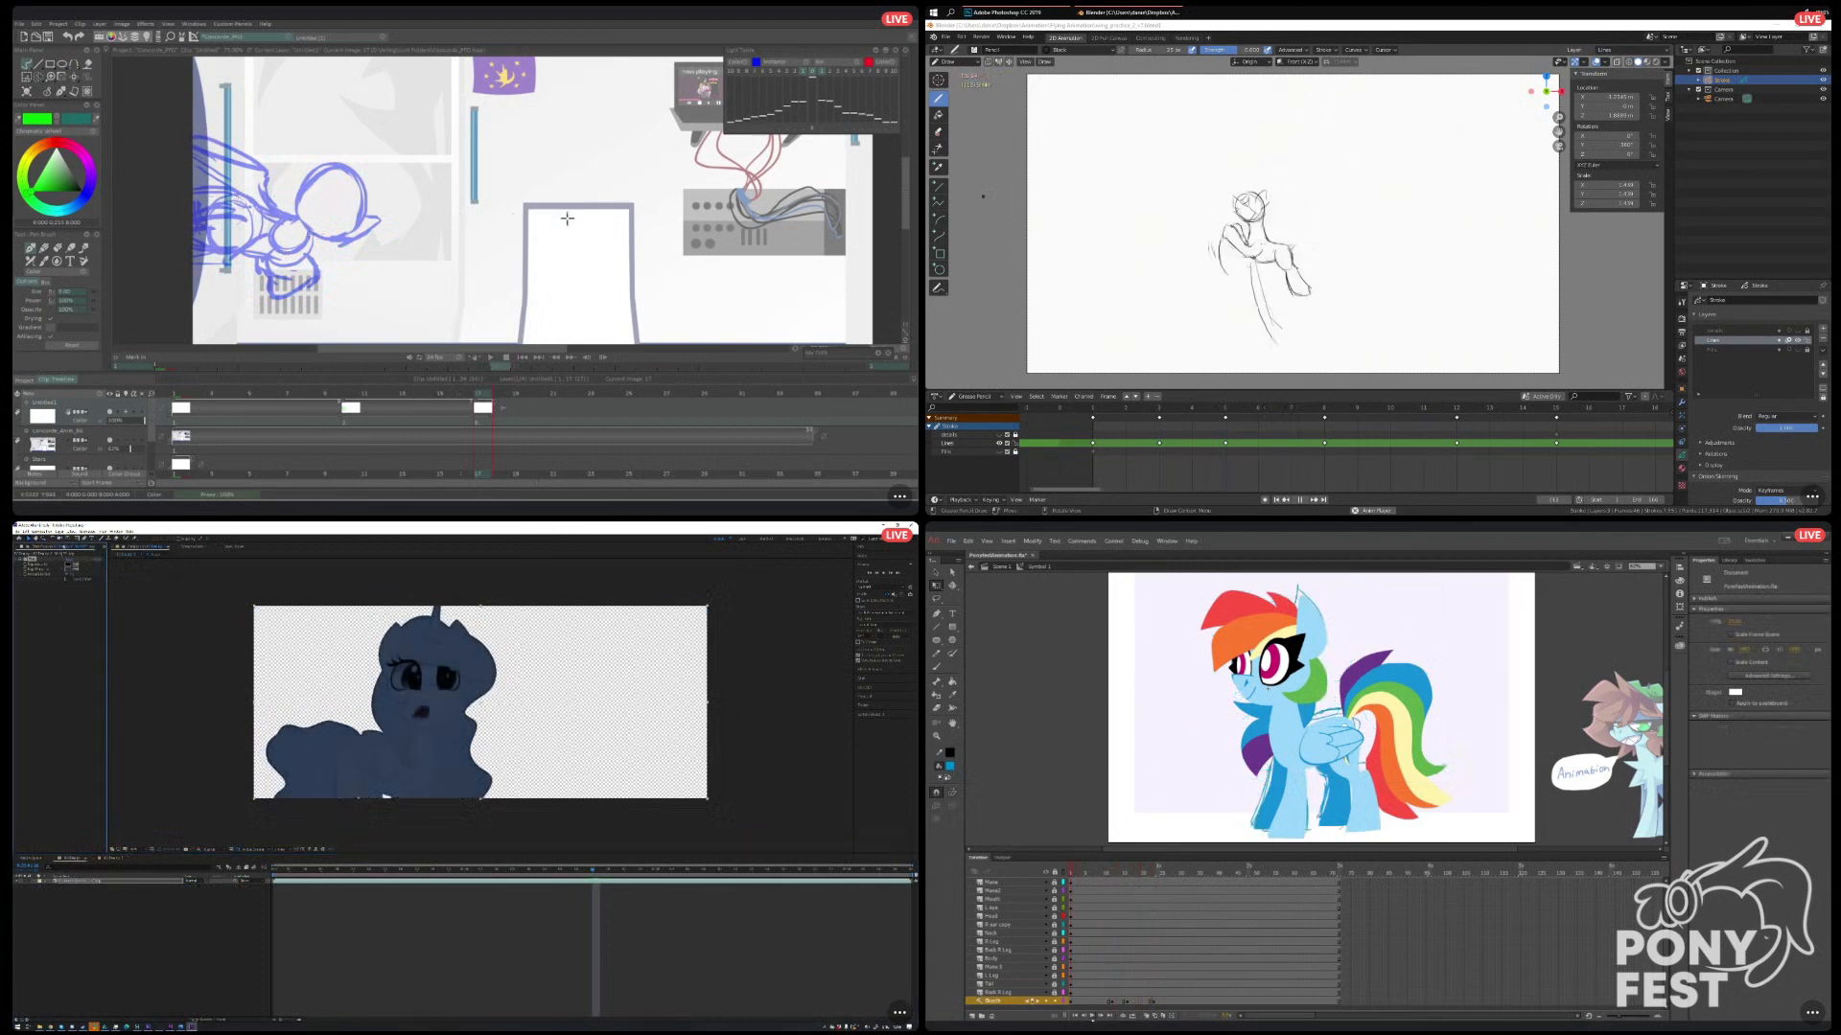
Add the red shadow matte footage above the pony in the After Effects composition, and review the sketch keyframe timing in Animate.
click(23, 547)
click(1092, 1017)
click(46, 628)
click(1128, 1002)
drag(46, 628, 105, 880)
click(1124, 967)
click(1128, 1002)
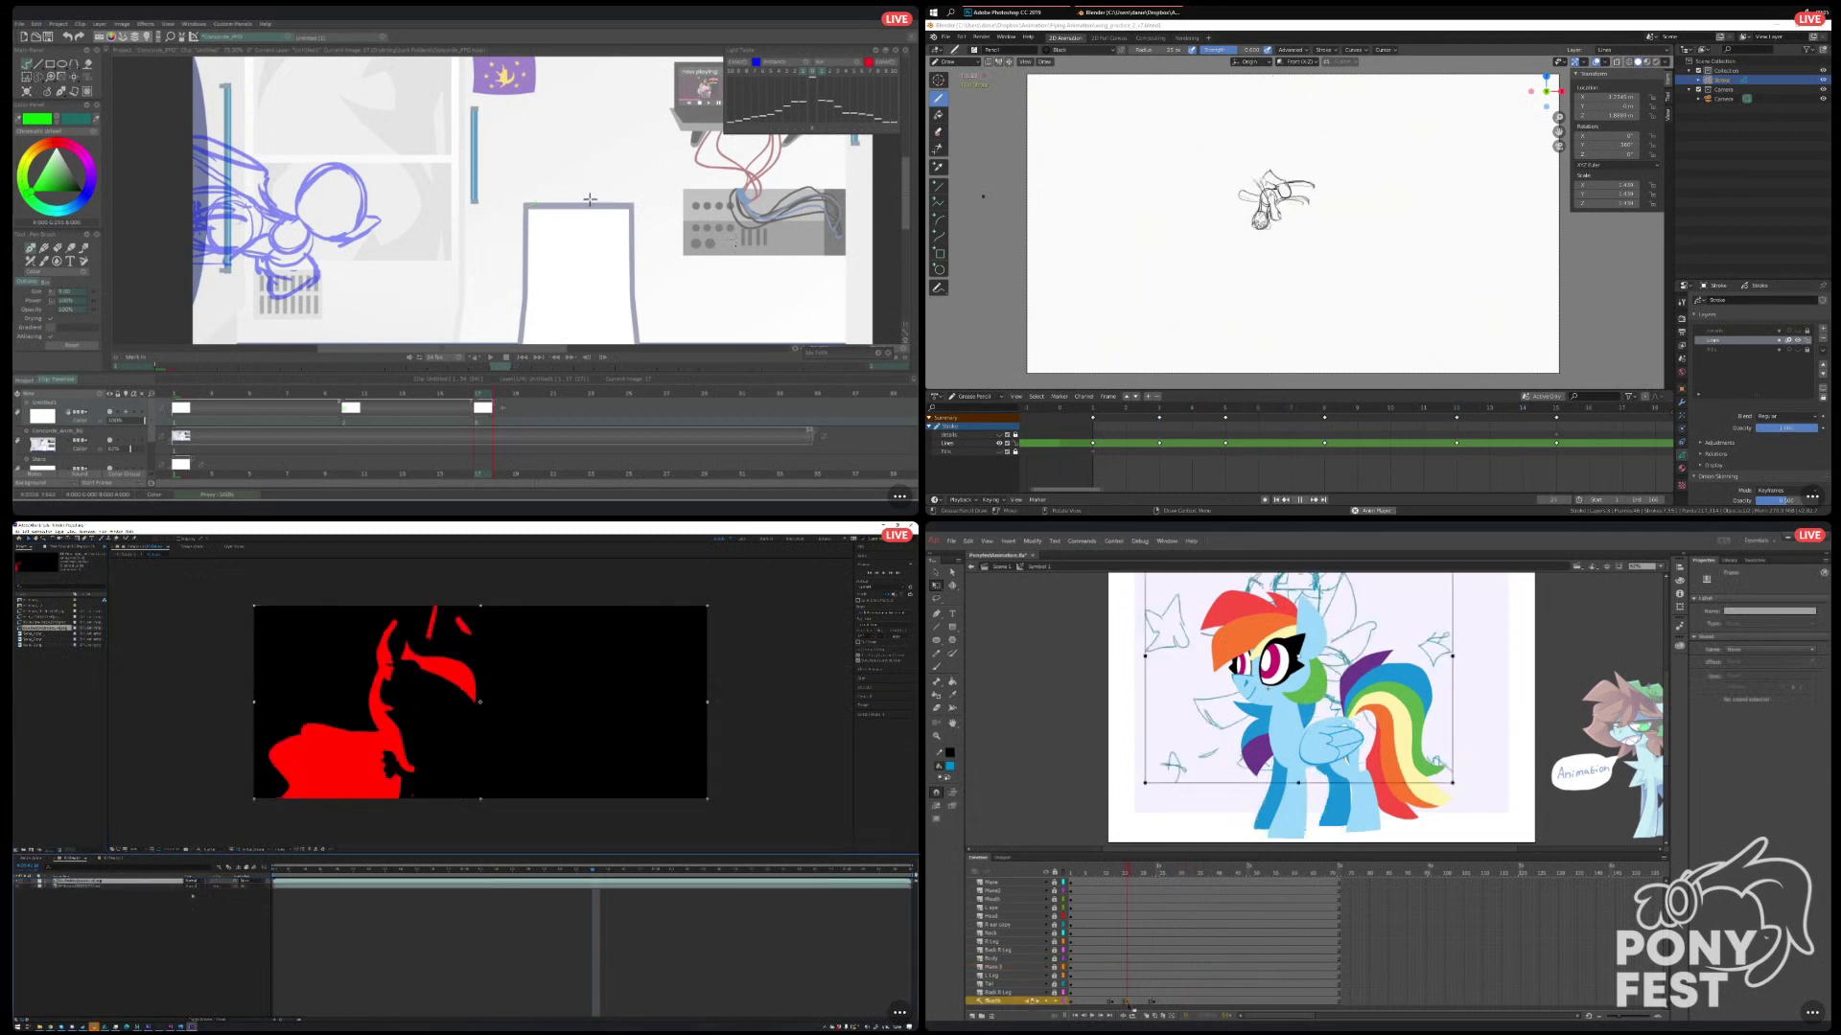
Apply an effect that makes the red shadow layer's black background transparent in After Effects, and nudge a sketch keyframe earlier in Animate.
click(81, 546)
drag(1137, 1005, 1135, 1004)
right_click(66, 586)
mouse_move(1085, 873)
mouse_down()
mouse_move(1129, 900)
mouse_move(1038, 939)
mouse_up()
mouse_move(105, 635)
click(165, 698)
click(73, 563)
click(80, 575)
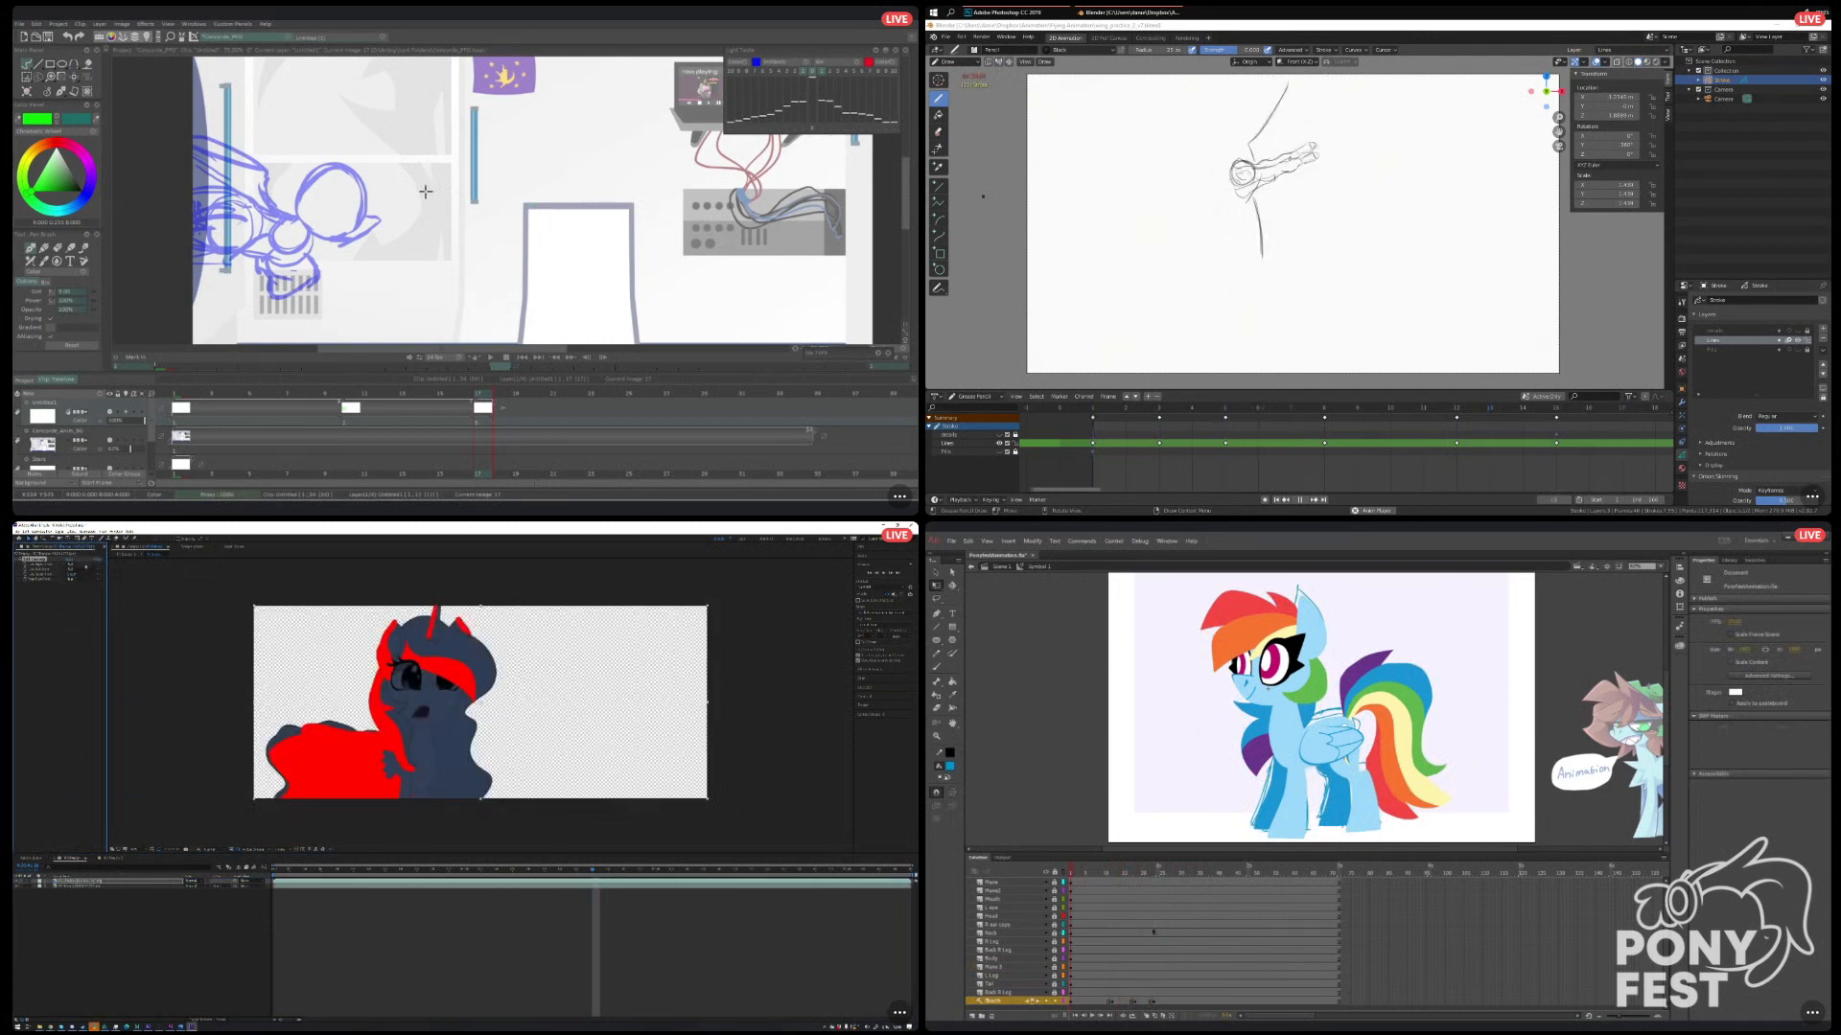
Add an untinted pony copy to the After Effects composition, and limit the dark blue pony to the red shadow shape with a track matte.
click(82, 548)
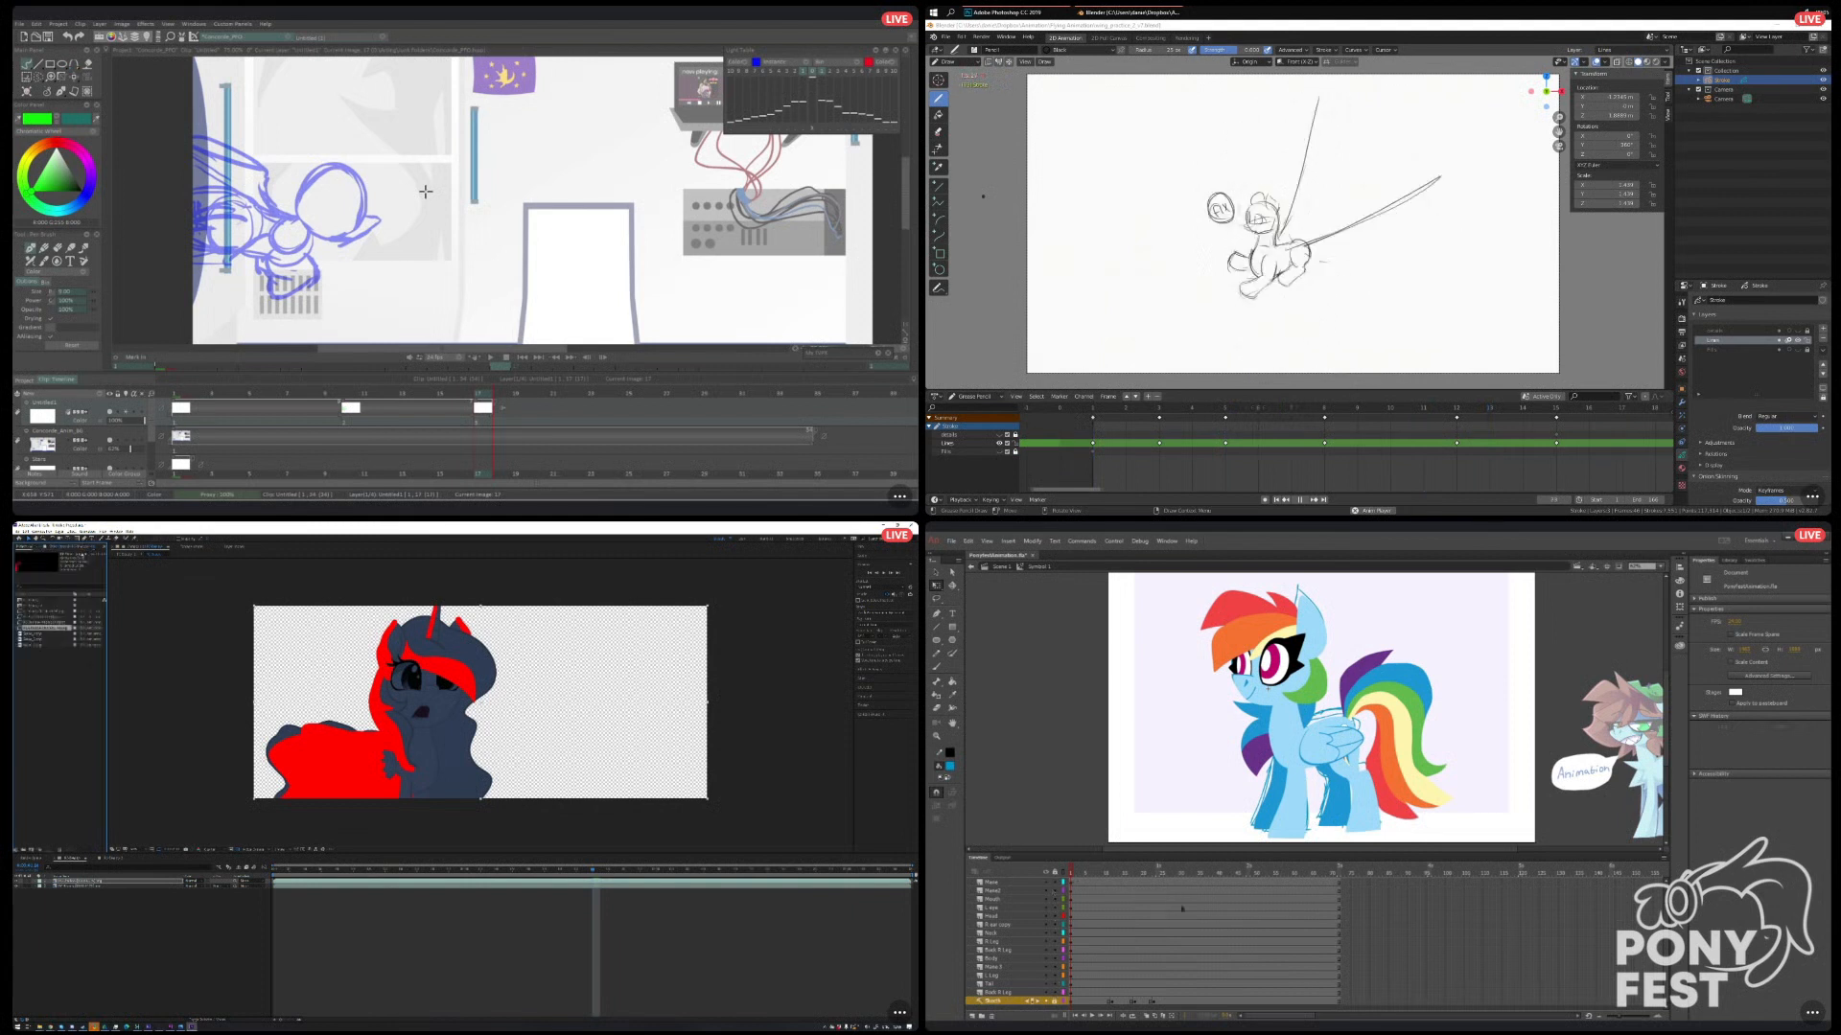
scroll(1092, 918, up, 1)
click(1054, 899)
drag(82, 883, 112, 921)
click(111, 886)
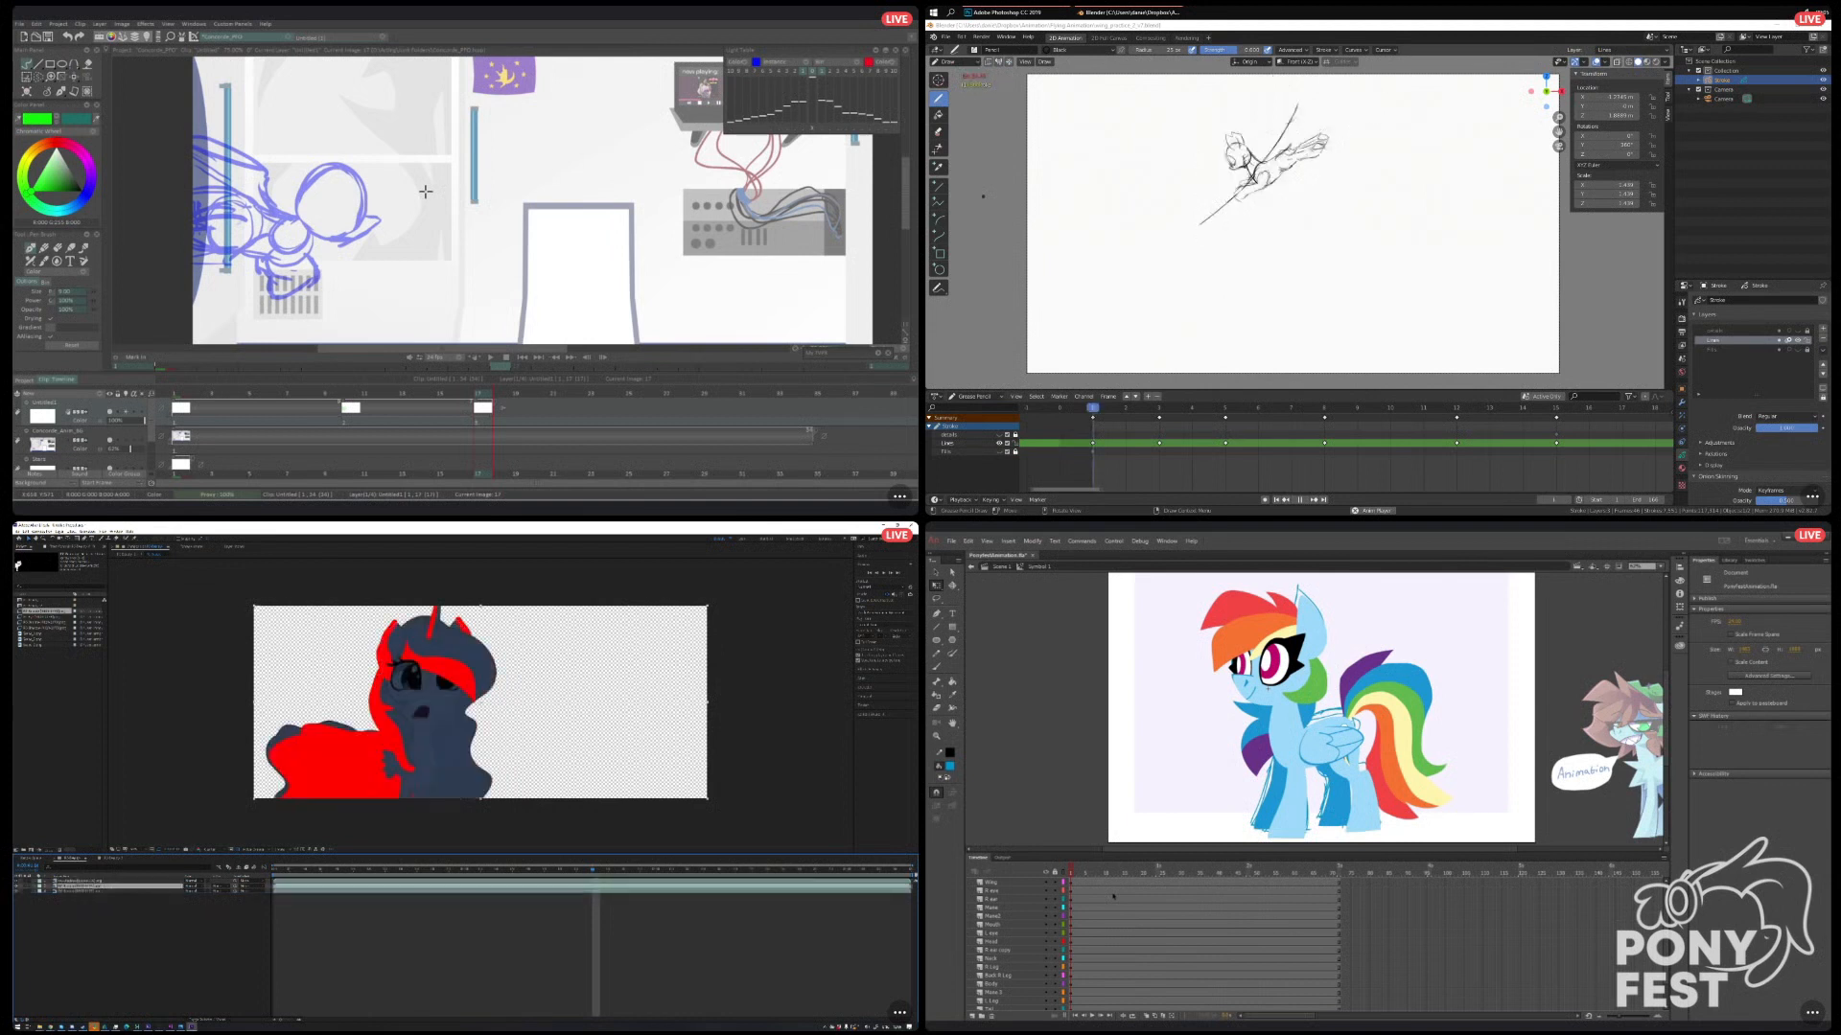
click(216, 887)
click(231, 897)
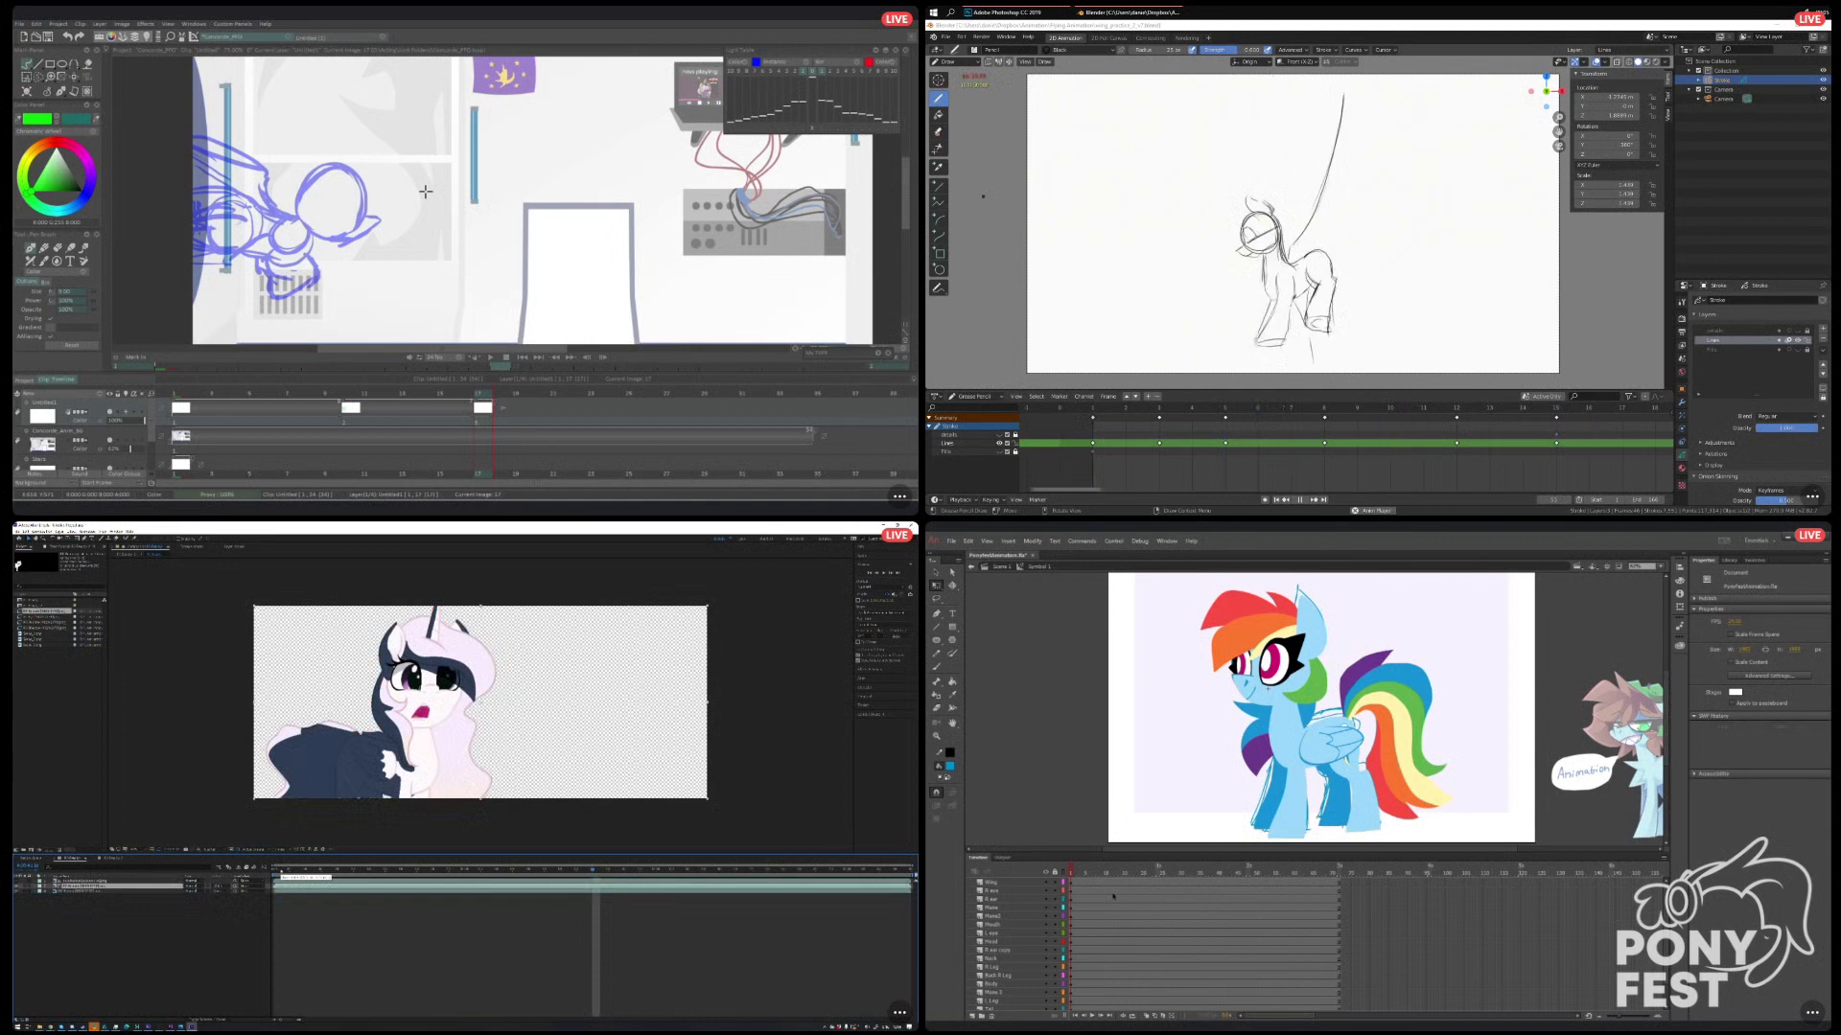
Apply a blur effect to the shadow matte layer in After Effects, and move the last sketch keyframe further along the Animate timeline.
drag(469, 393, 486, 394)
drag(1666, 910, 1664, 927)
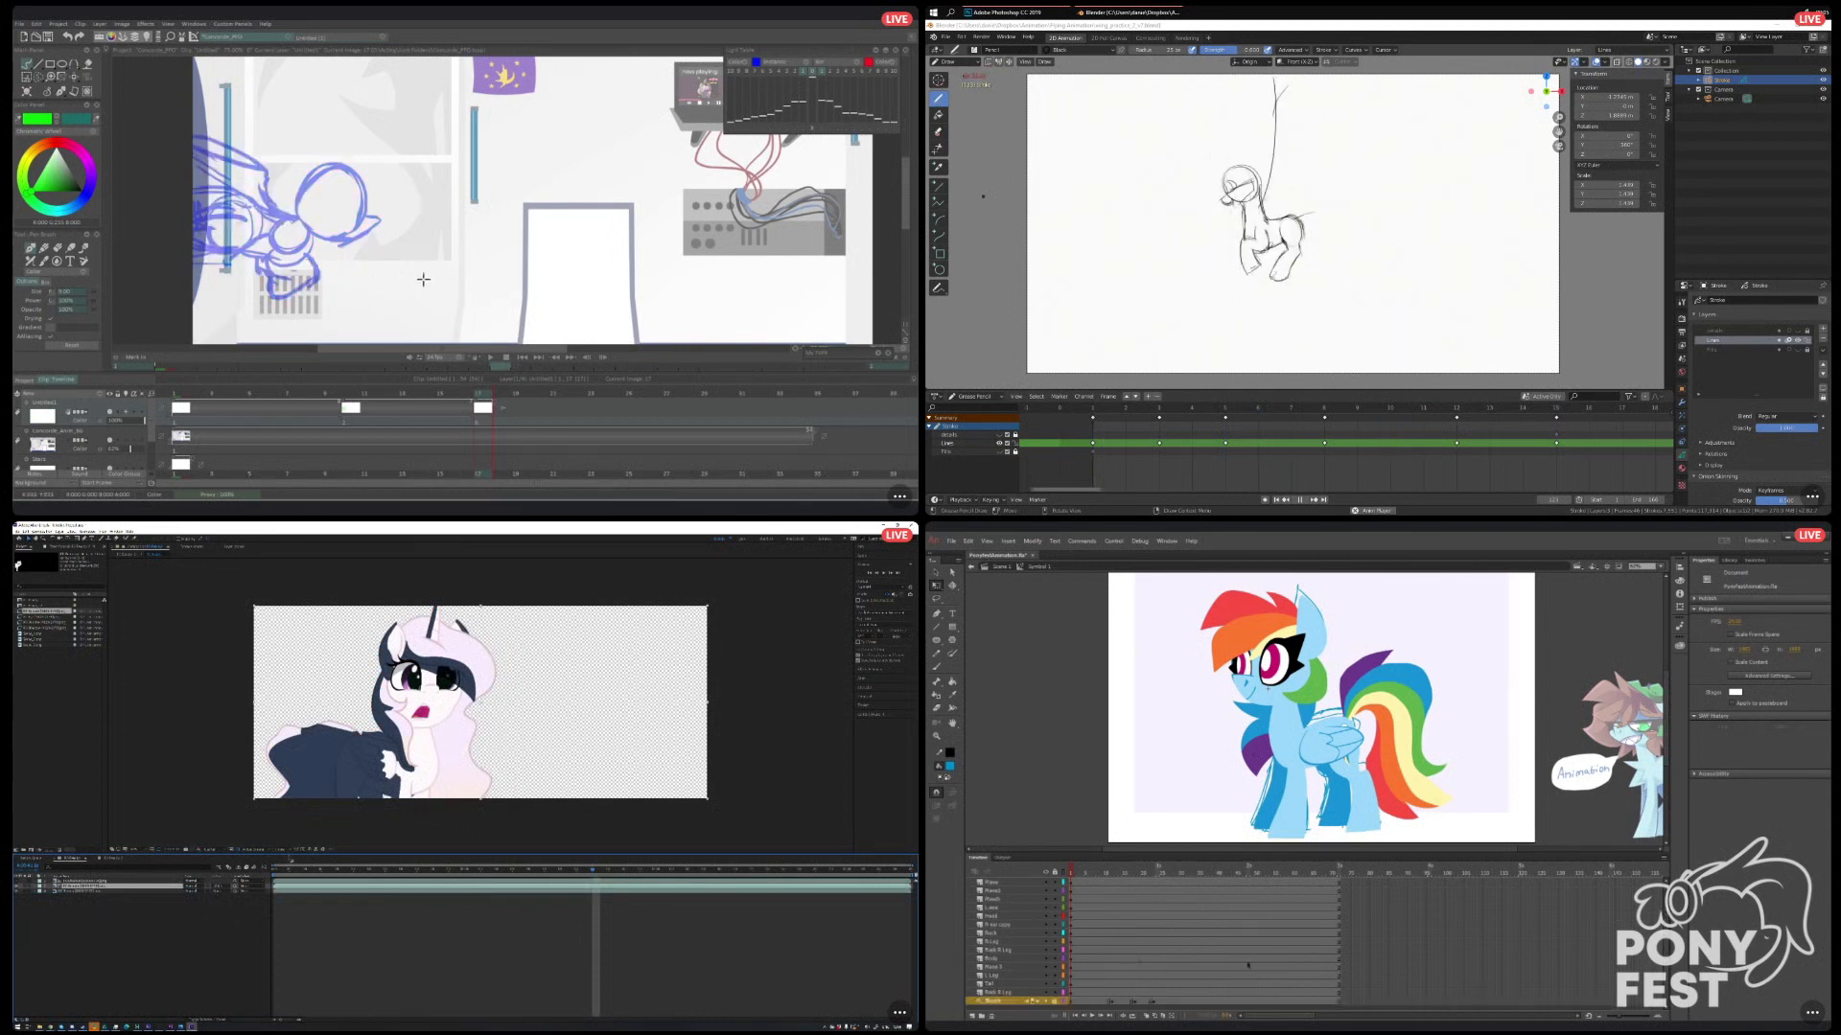
click(132, 882)
click(1094, 1016)
click(72, 547)
right_click(69, 602)
click(1120, 985)
mouse_move(90, 633)
drag(1111, 1002, 1155, 1002)
click(175, 683)
click(1133, 1002)
drag(1134, 1002, 1153, 1002)
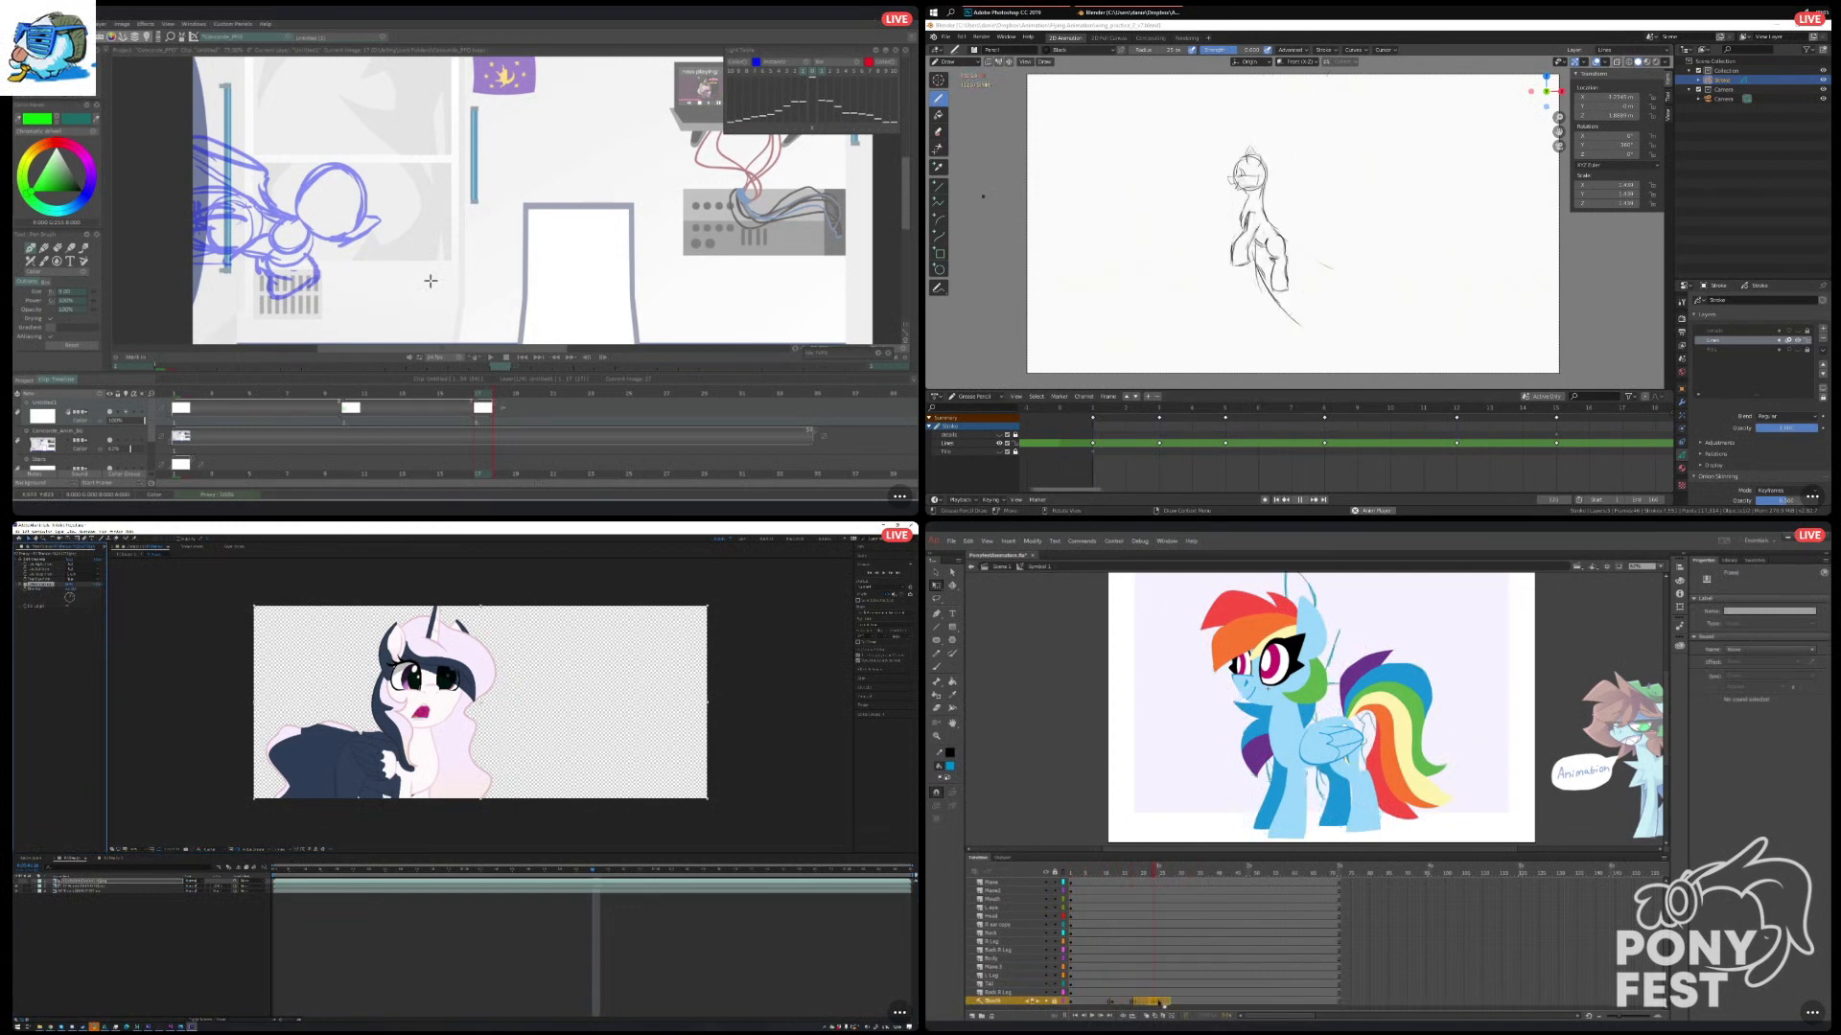
Space the later sketch keyframes further apart on the Animate timeline, and undo the test stroke in TVPaint.
mouse_move(1157, 872)
mouse_down()
mouse_move(1078, 906)
mouse_move(1163, 919)
mouse_move(1071, 925)
mouse_up()
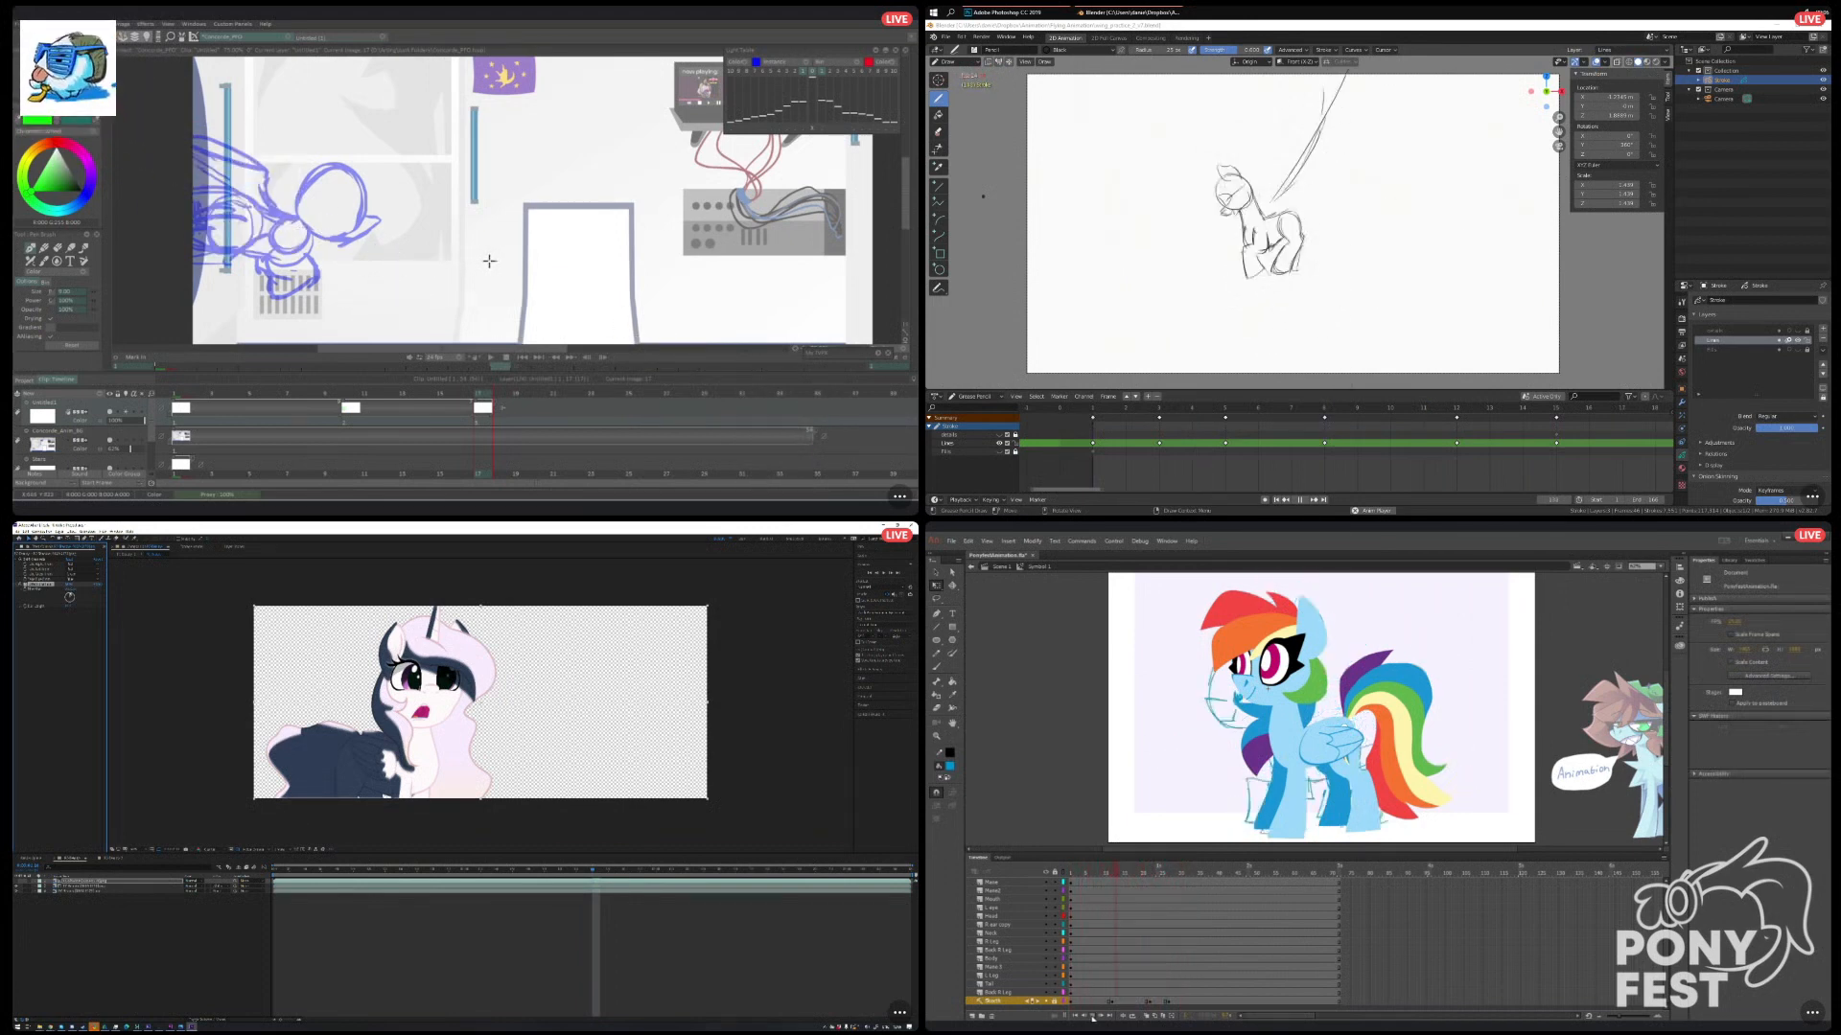
click(1130, 1000)
click(1149, 1001)
drag(312, 227, 464, 245)
click(1168, 1002)
key(ctrl+z)
drag(1184, 1006, 1169, 1012)
Replace the shadow matte's blur with a different blur effect in After Effects, and undo another test stroke in TVPaint.
right_click(60, 618)
click(1089, 1013)
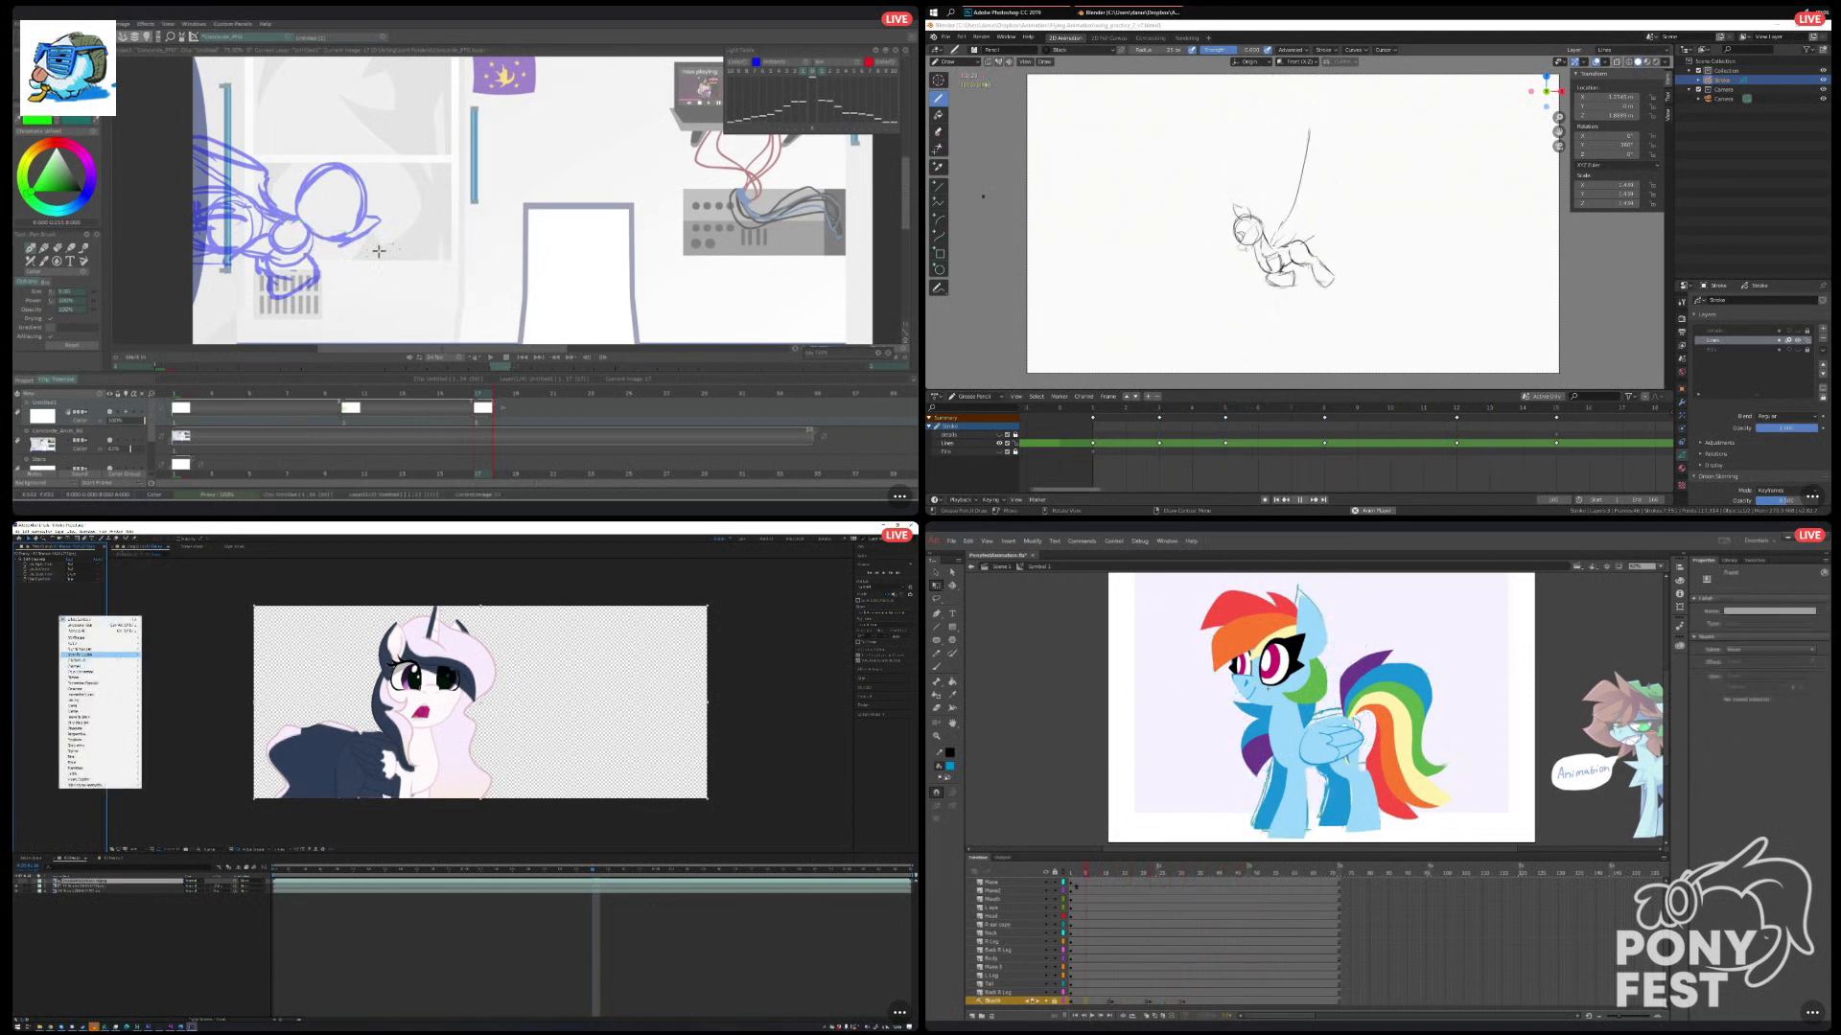
mouse_move(85, 650)
drag(393, 249, 398, 233)
key(ctrl+z)
click(175, 708)
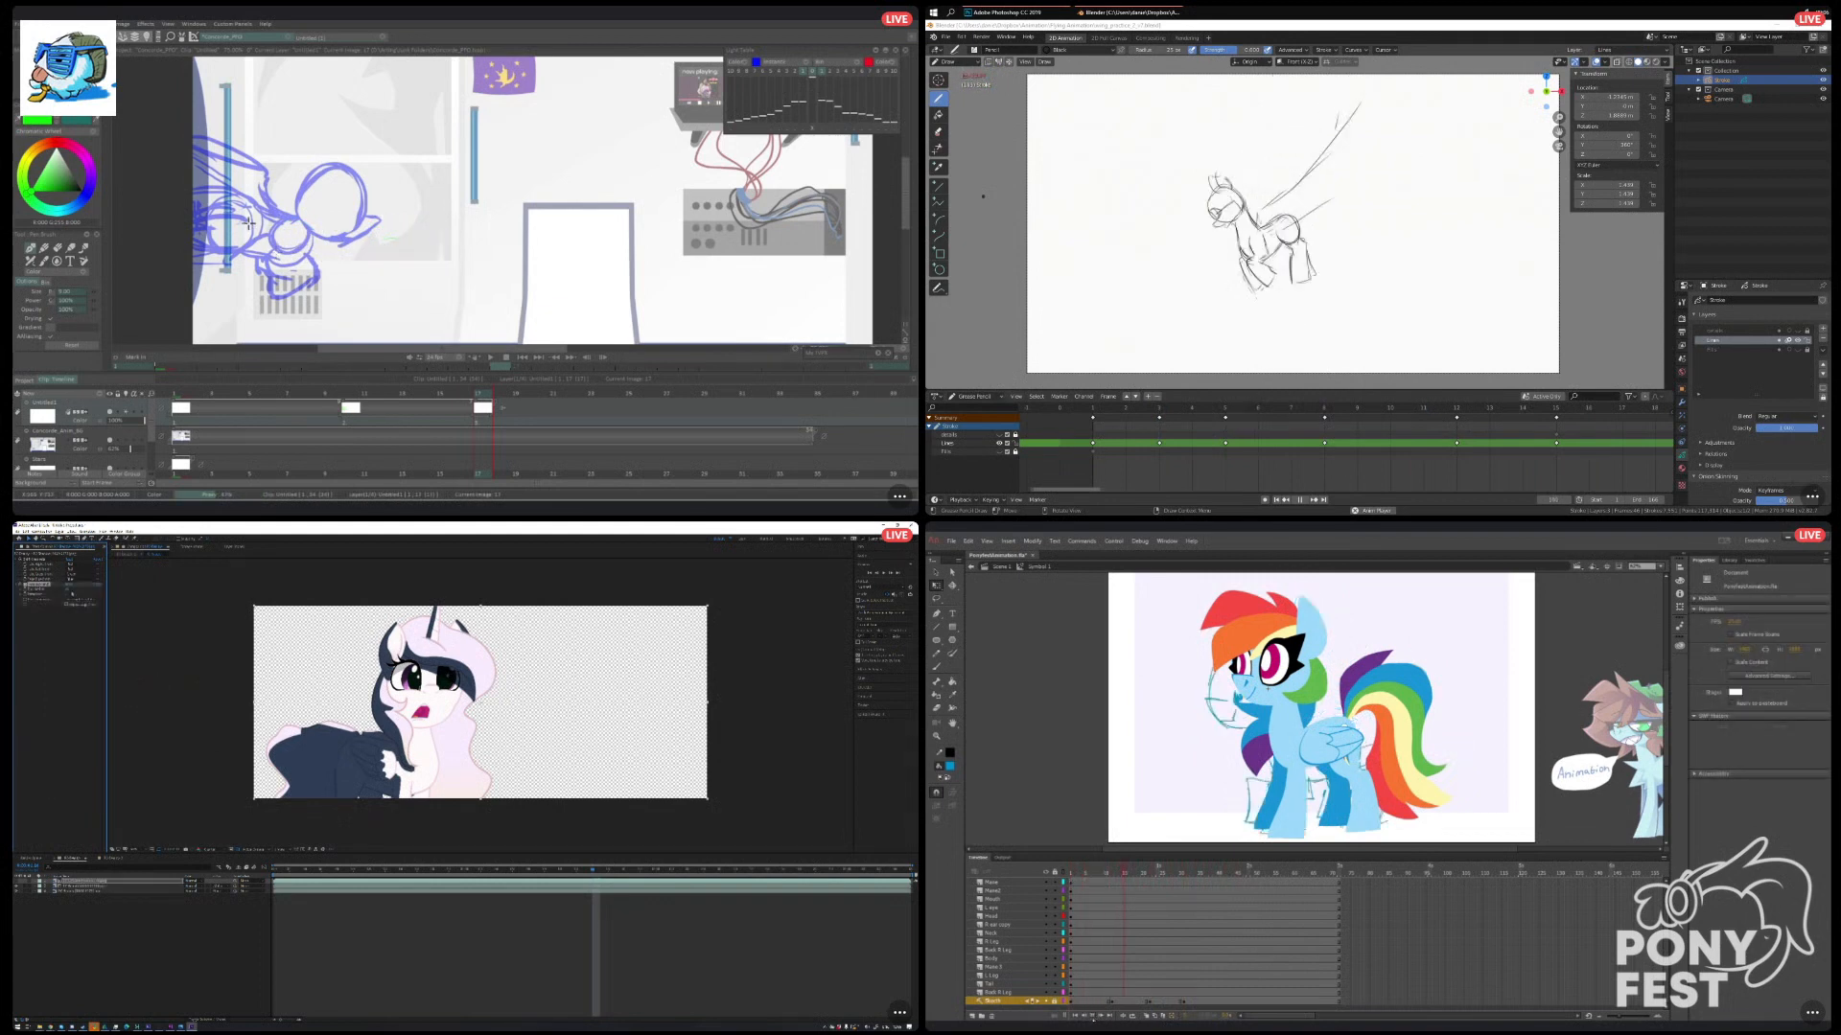
Rough in the pony's body with green circles and joining lines in TVPaint, and show only the red shadow matte in After Effects.
drag(407, 230, 403, 231)
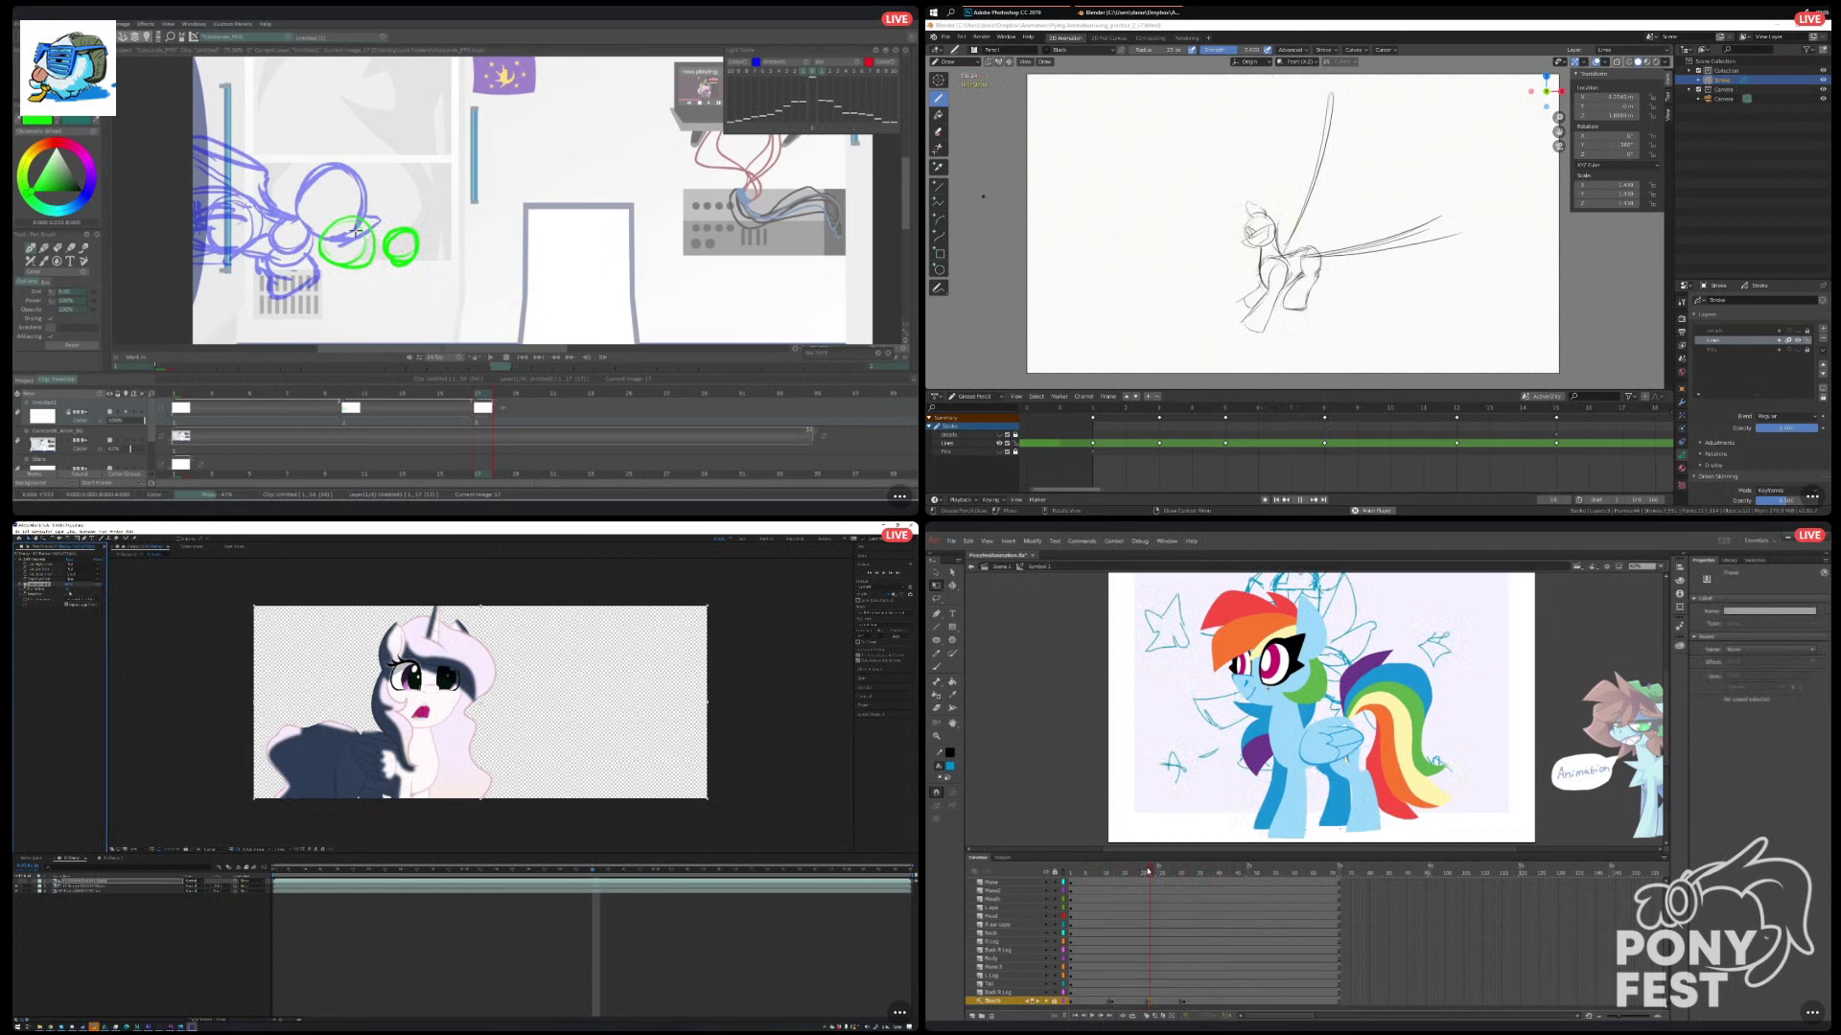
drag(410, 266, 312, 282)
click(1150, 1002)
click(448, 940)
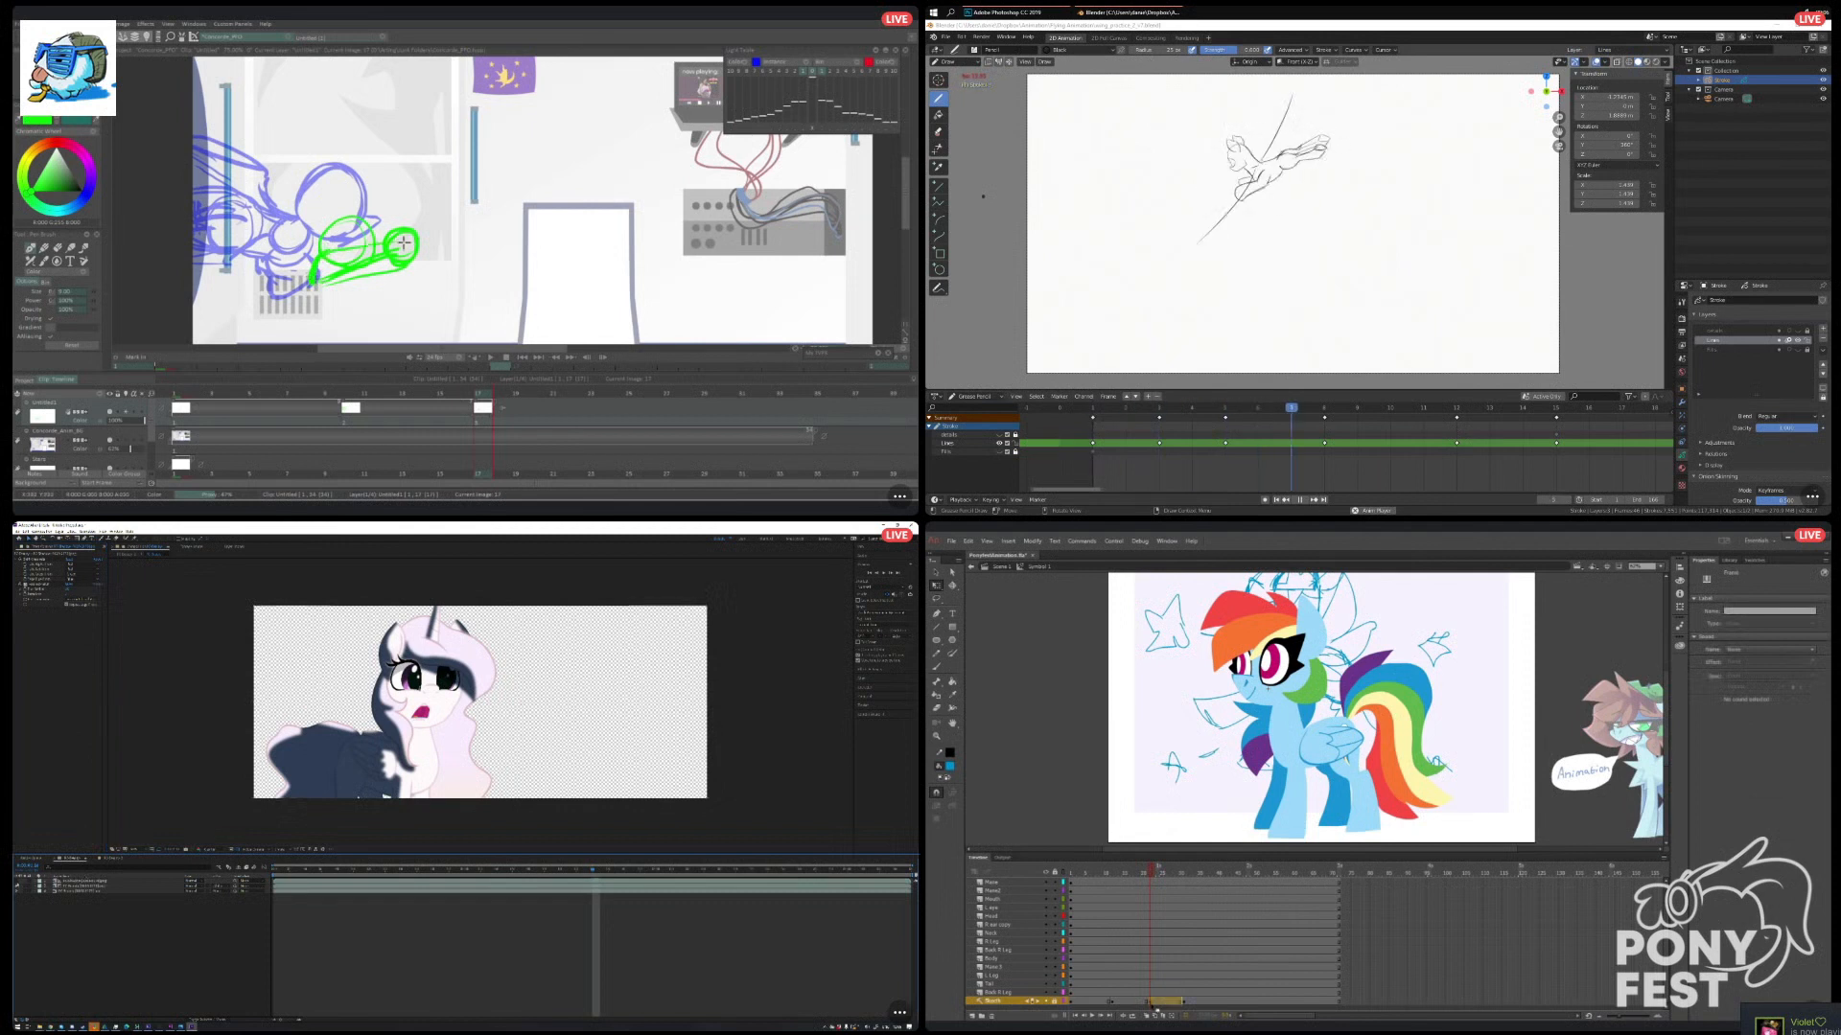
click(16, 881)
drag(314, 288, 345, 277)
click(16, 887)
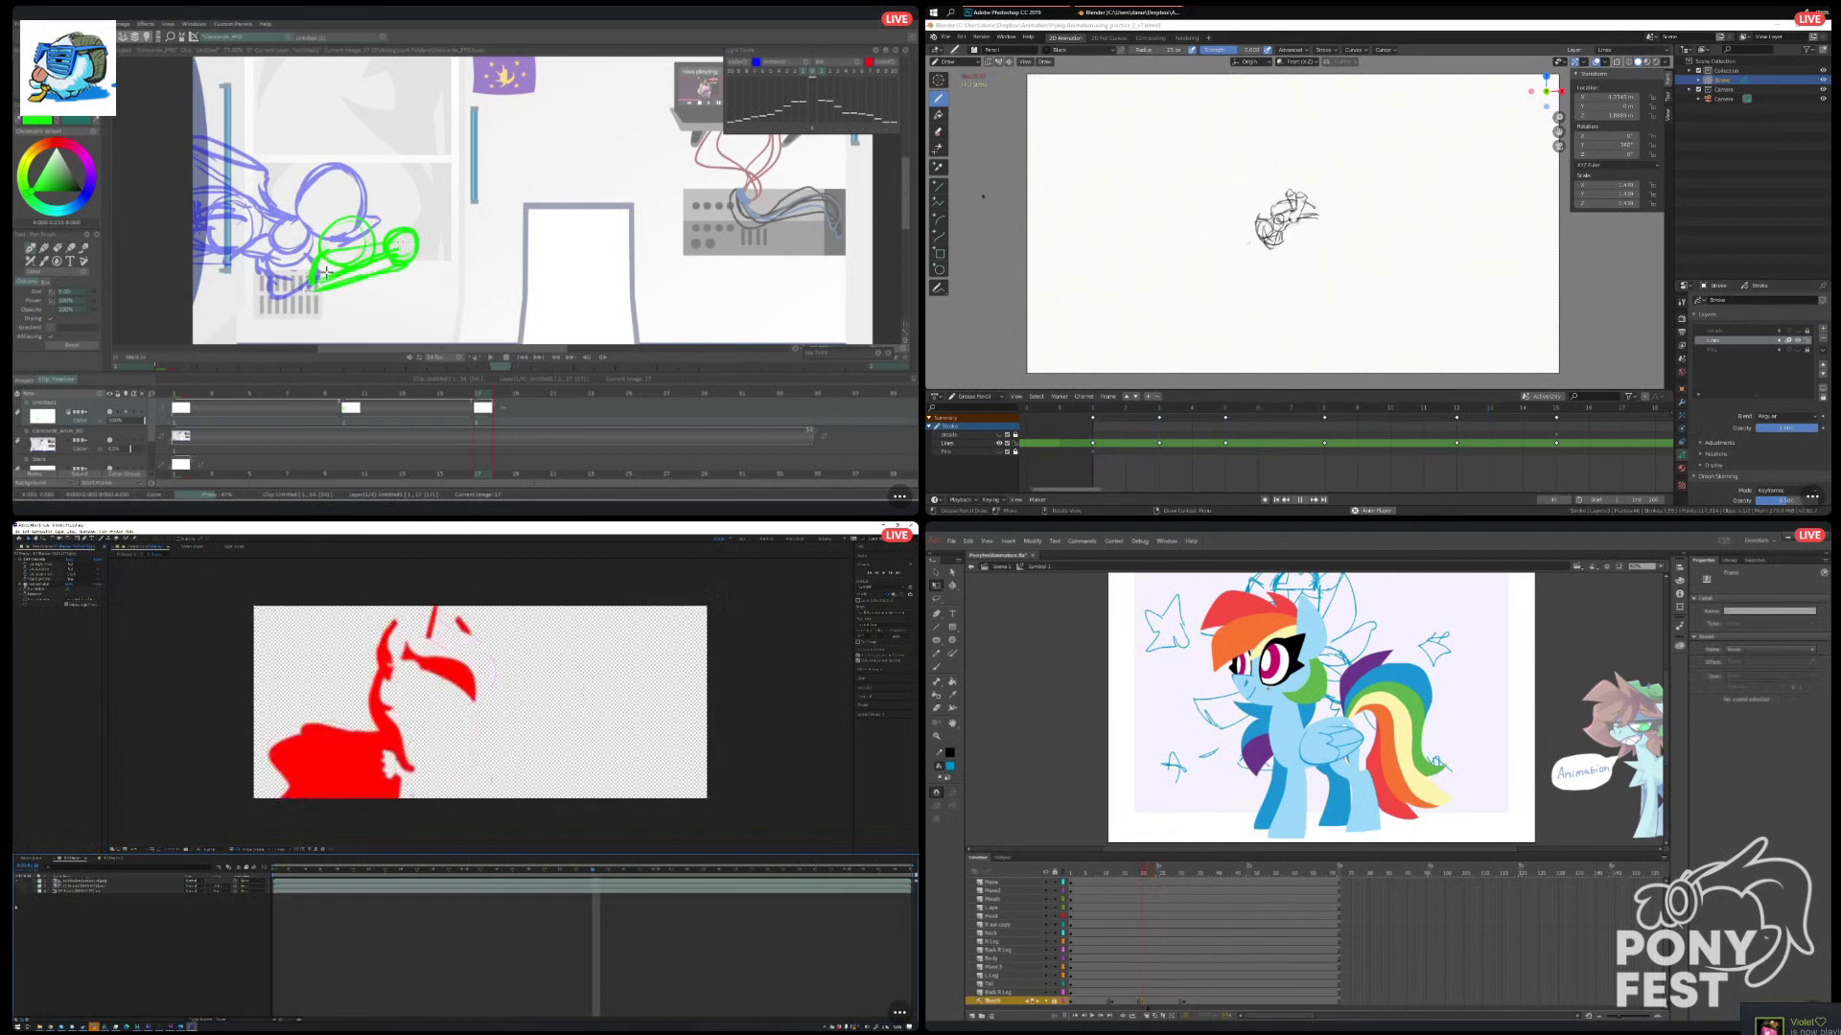
Insert keyframes on all pony layers at the second sketch pose in Animate, and switch from After Effects to the rigged pony scene.
key(shift+comma)
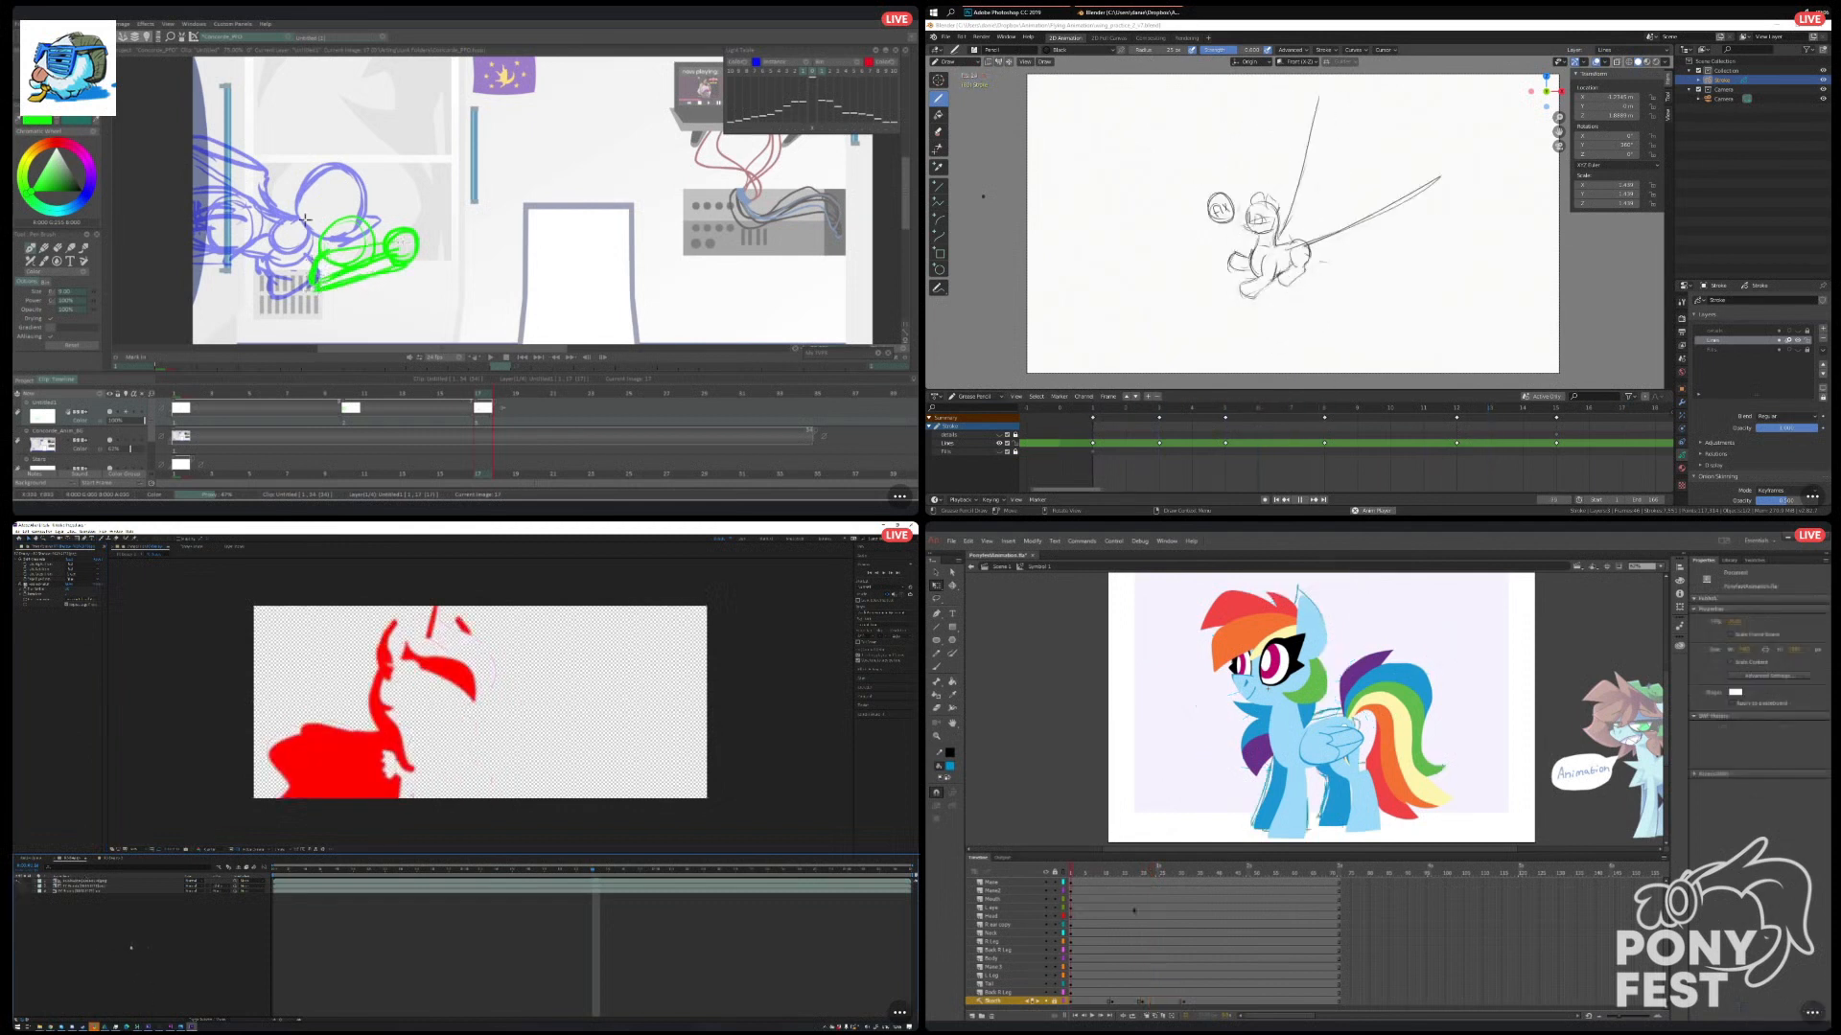
drag(1115, 993, 1113, 881)
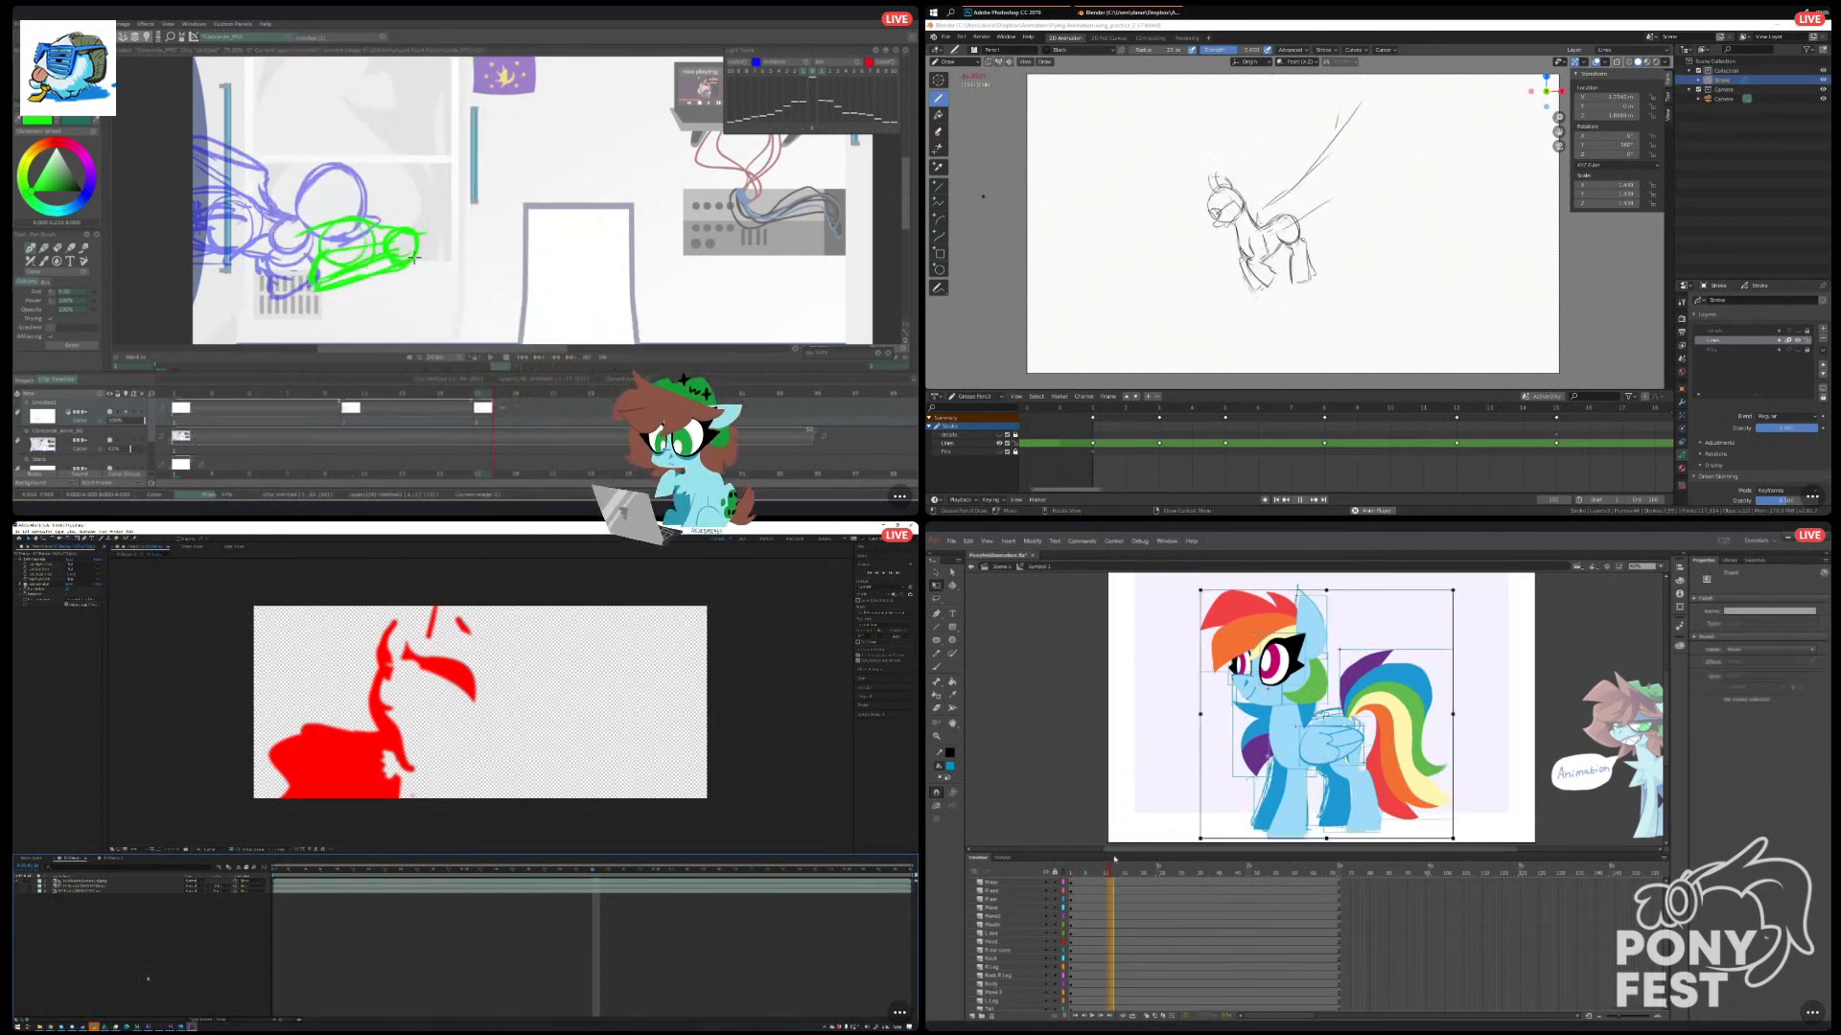
click(1123, 893)
mouse_move(137, 1027)
scroll(1122, 911, down, 1)
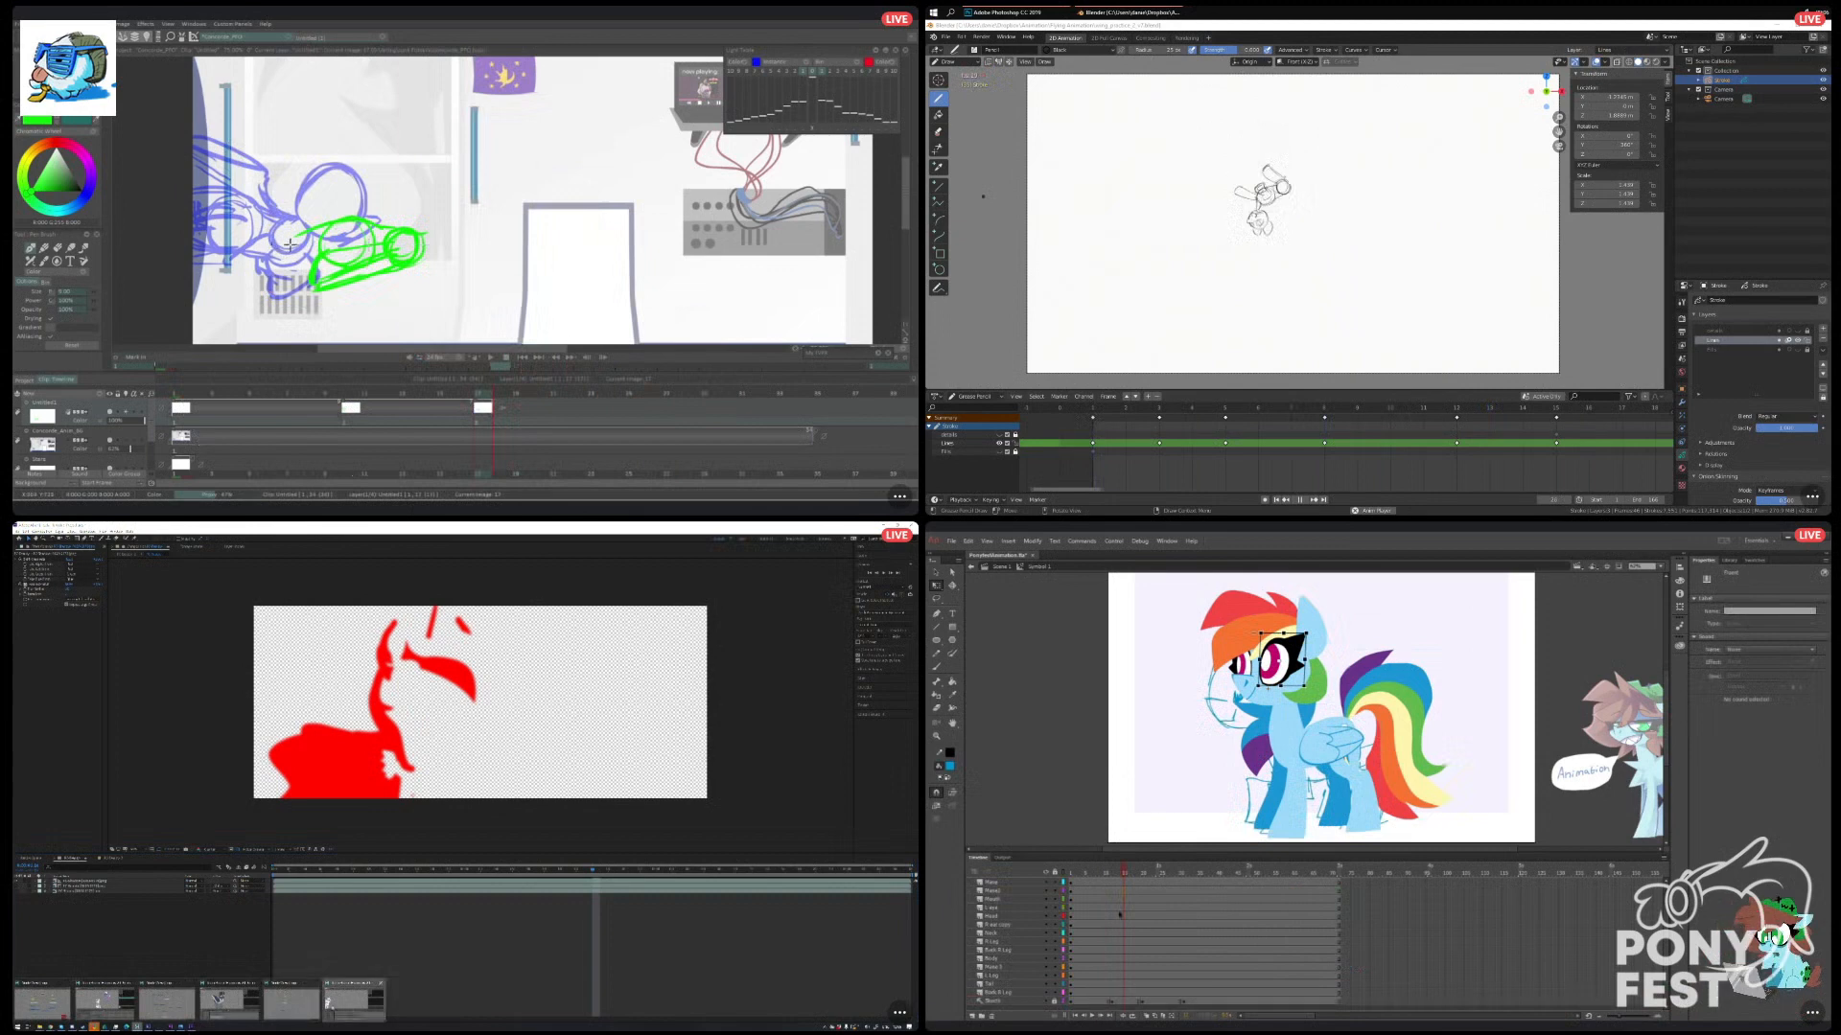
click(292, 997)
drag(1113, 993, 1112, 841)
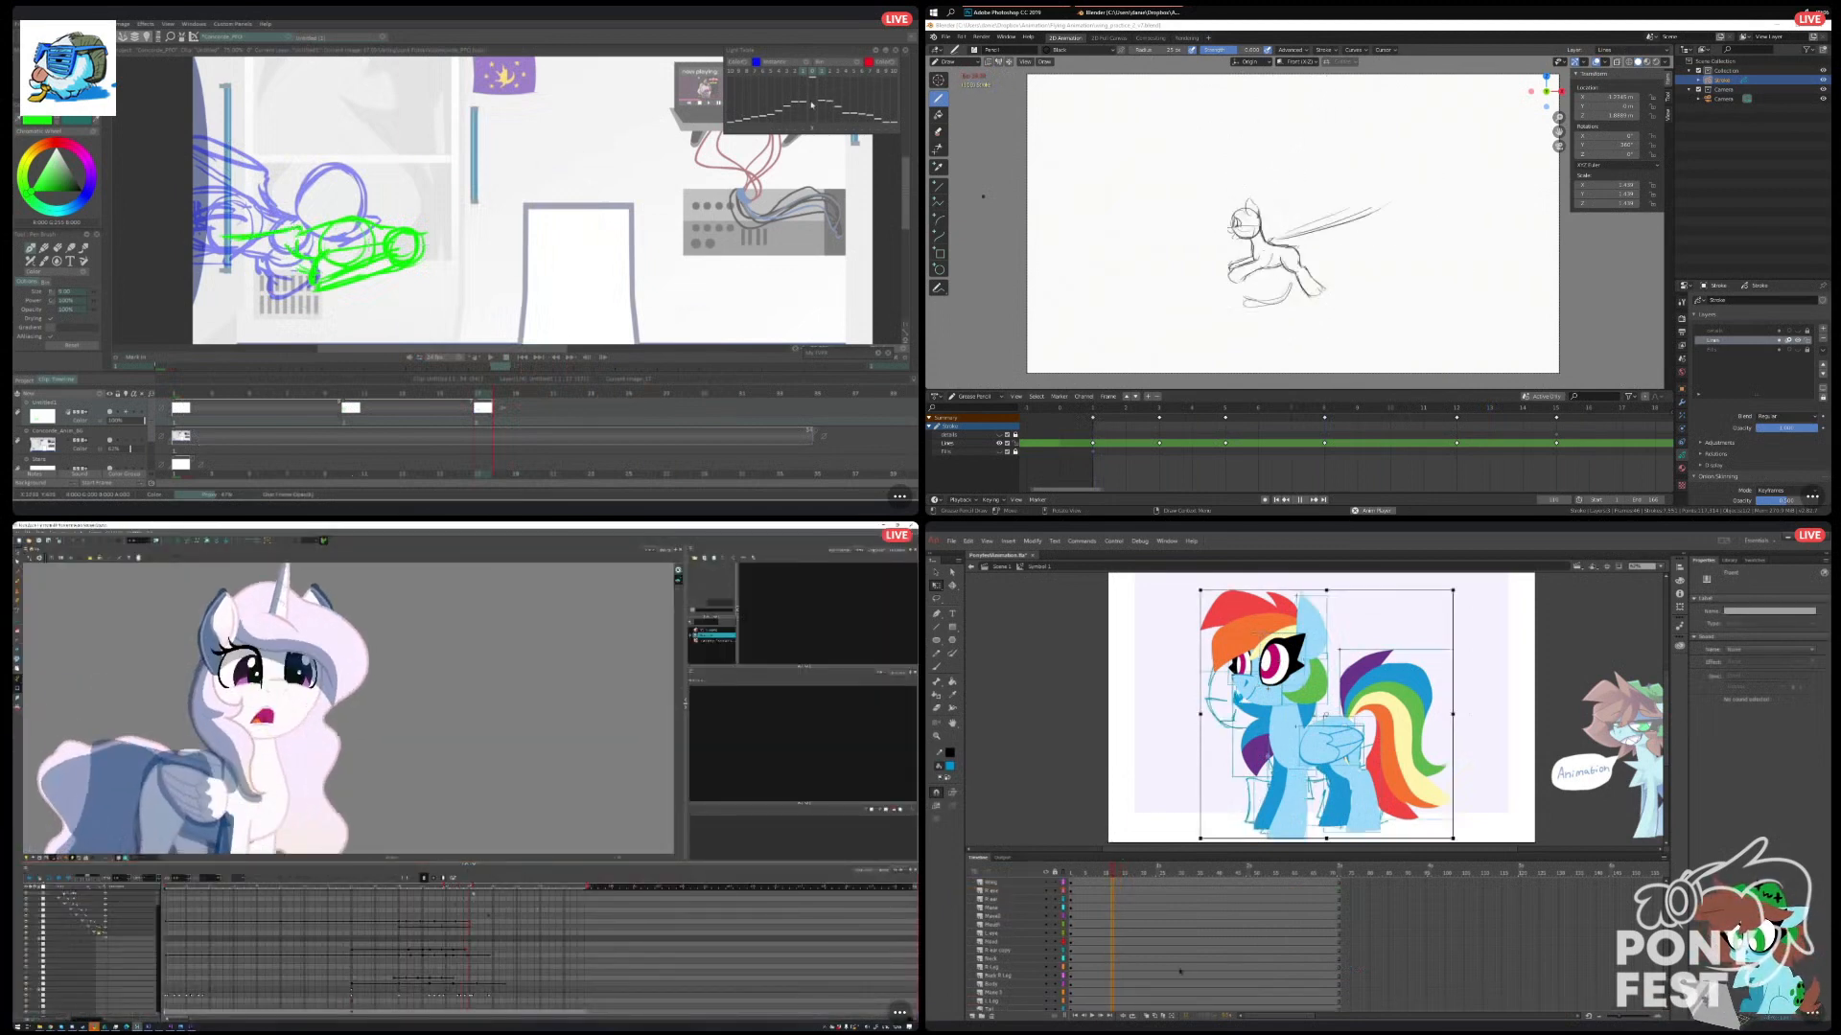
drag(802, 114, 797, 116)
key(F6)
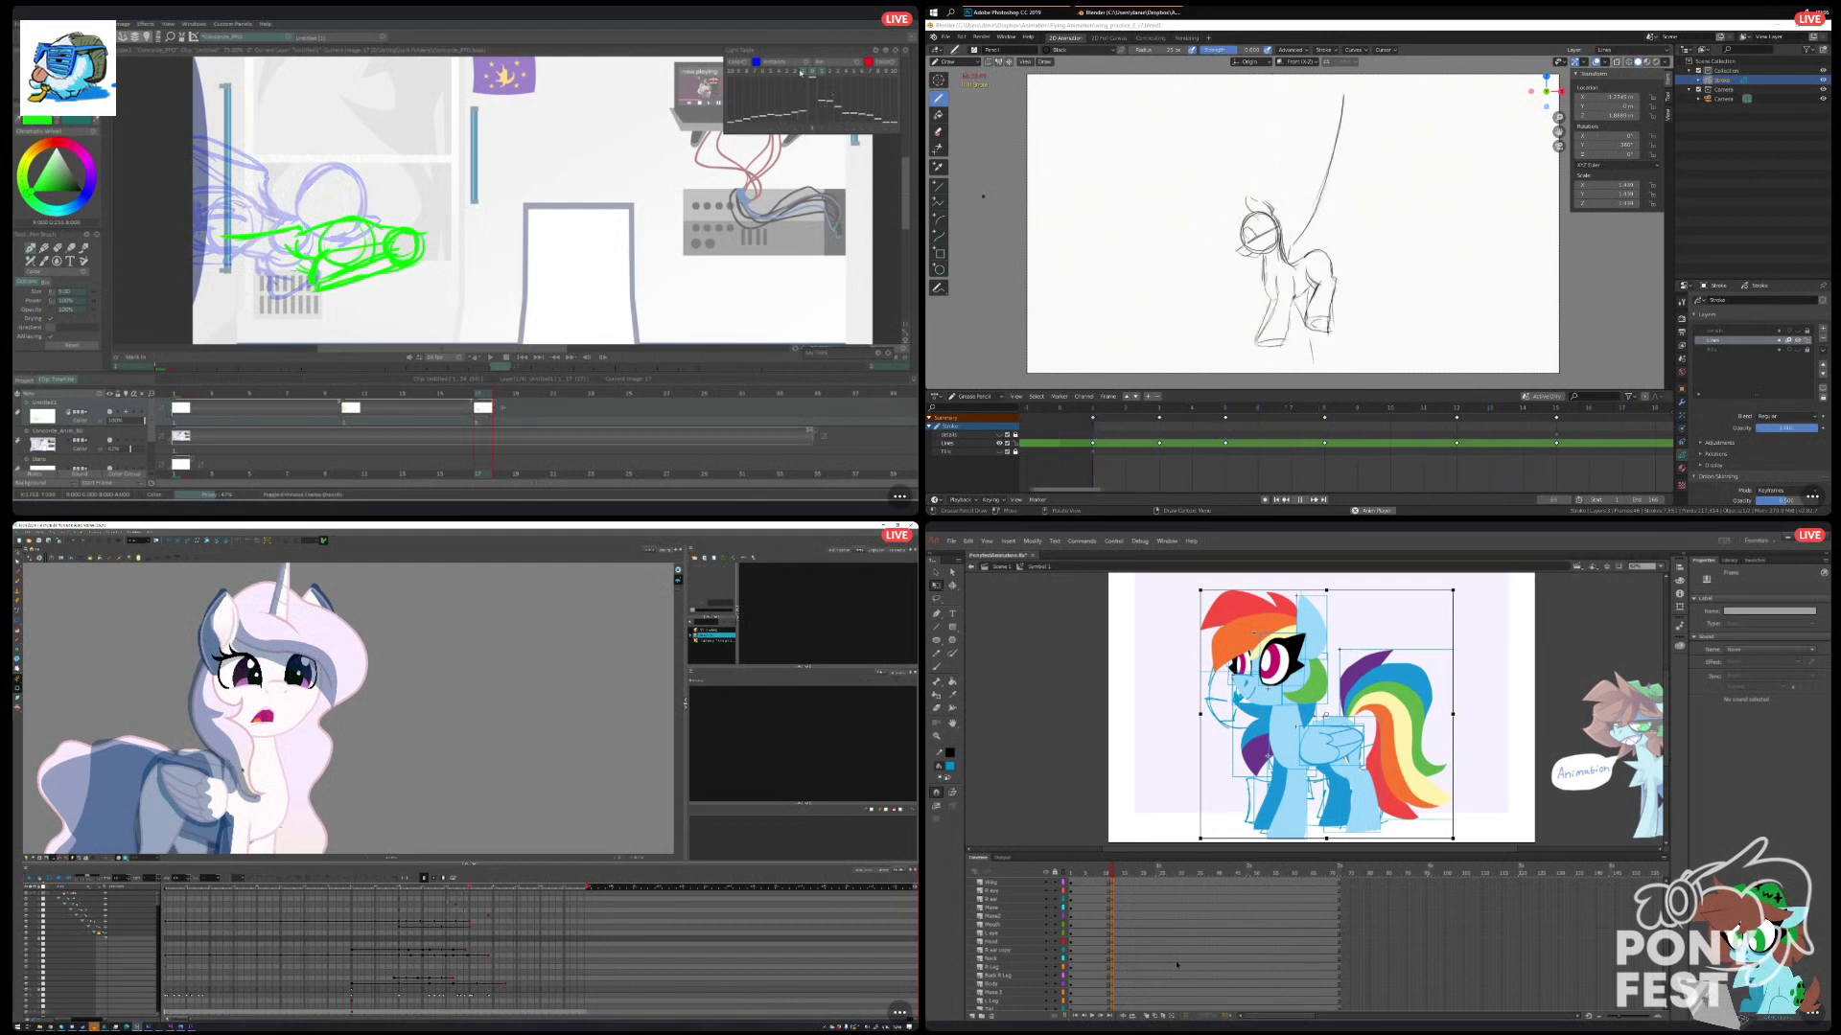
Fade the previous-drawing onion skin in TVPaint, and examine the pony's shading in the rigged scene.
click(803, 73)
click(802, 73)
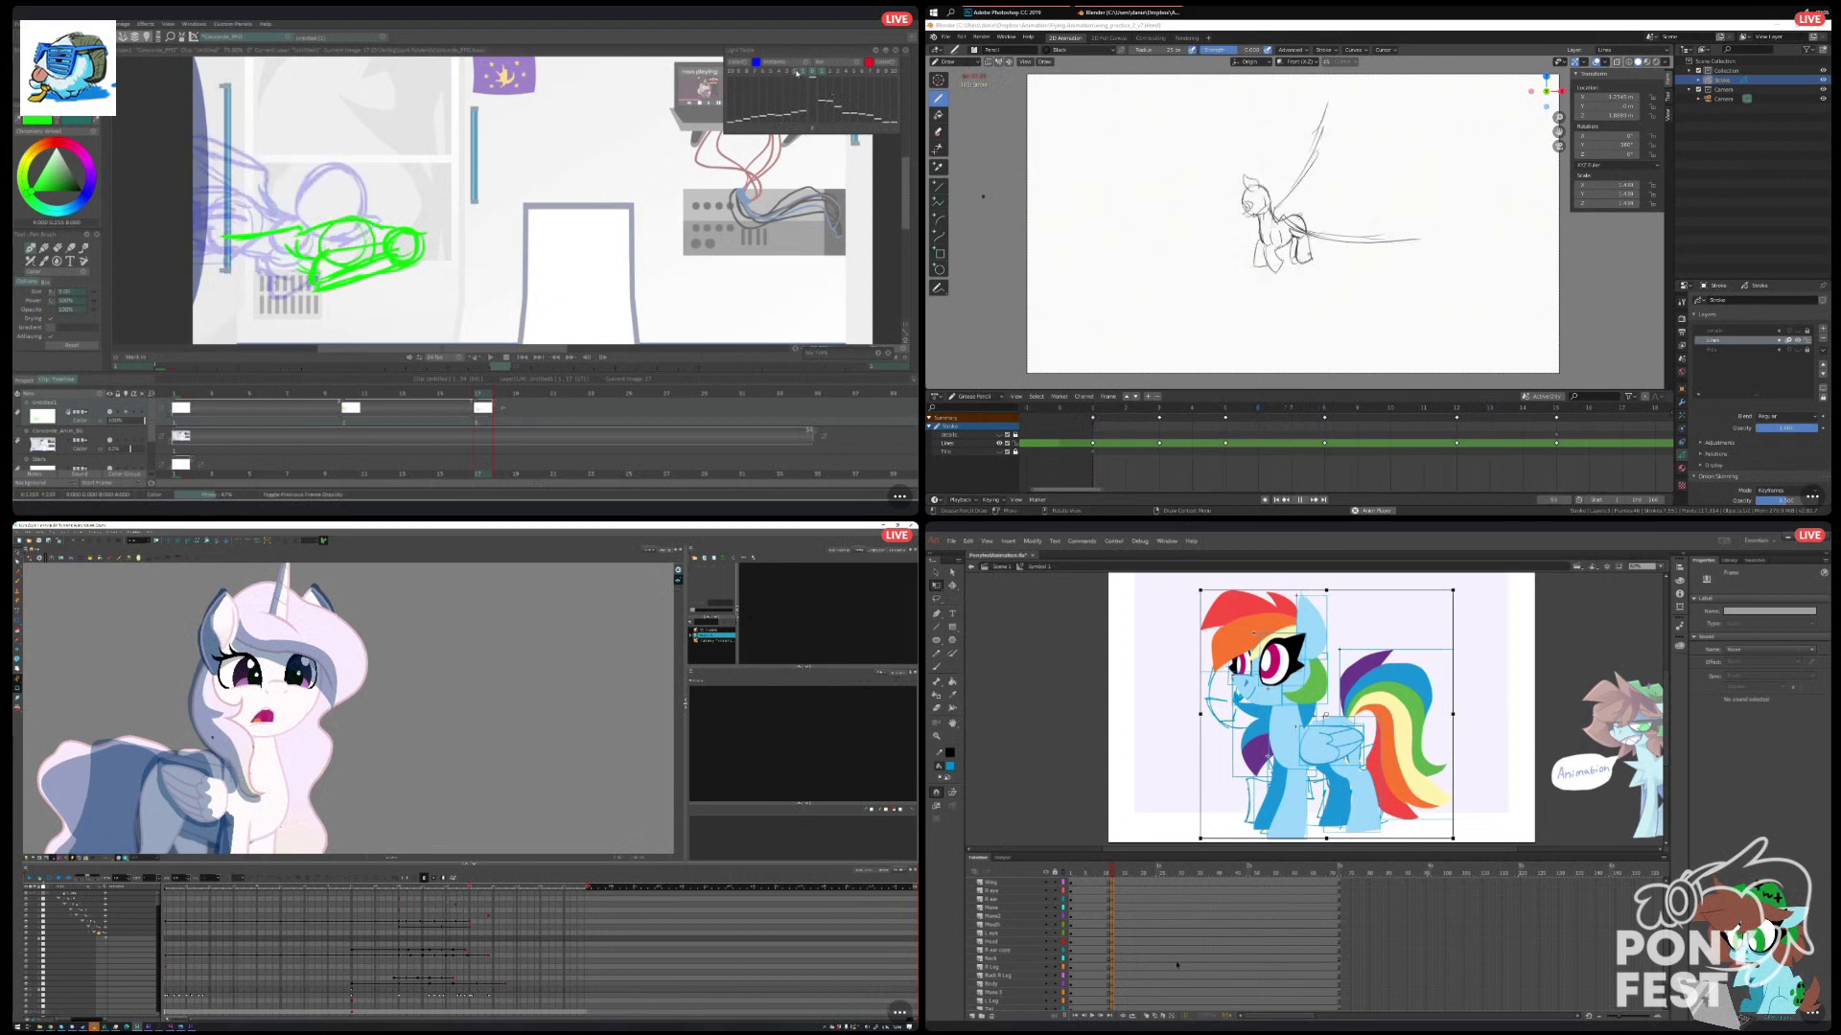
click(212, 738)
click(432, 777)
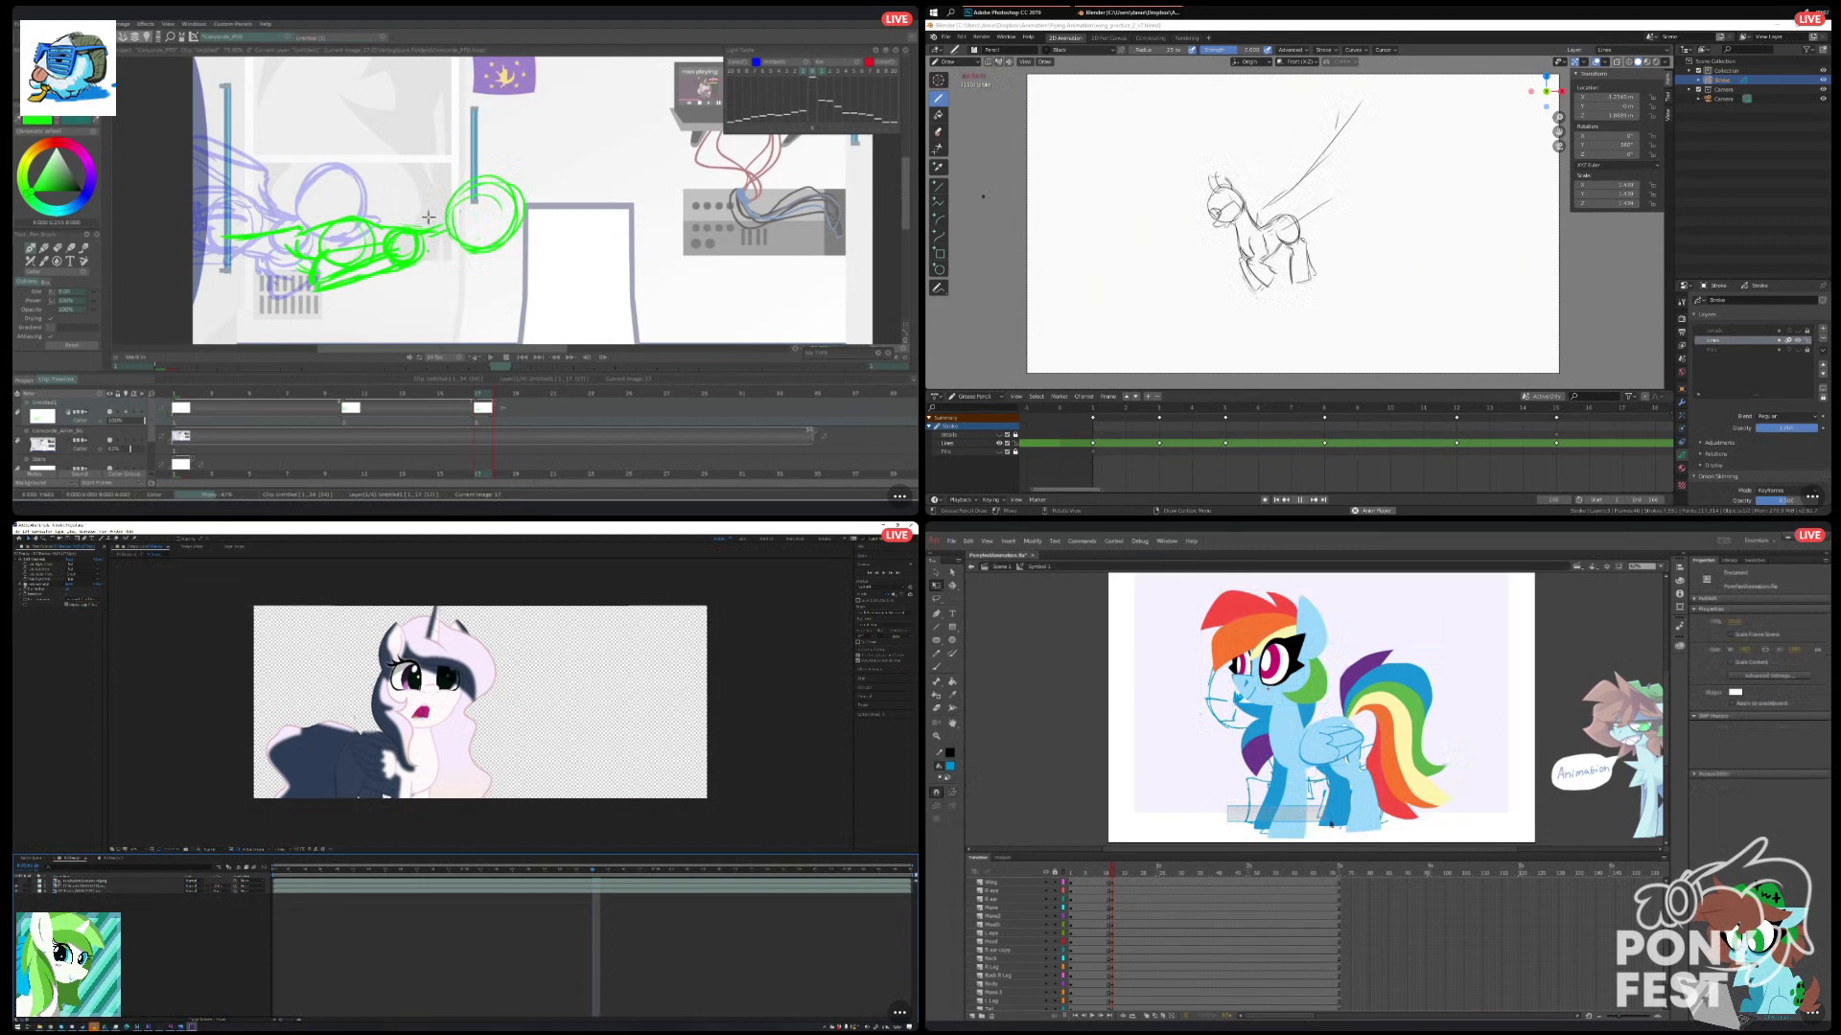
Select the pony's leg symbols in Animate, and change their looping option and first frame.
drag(1355, 818, 1357, 819)
click(1743, 678)
click(1745, 709)
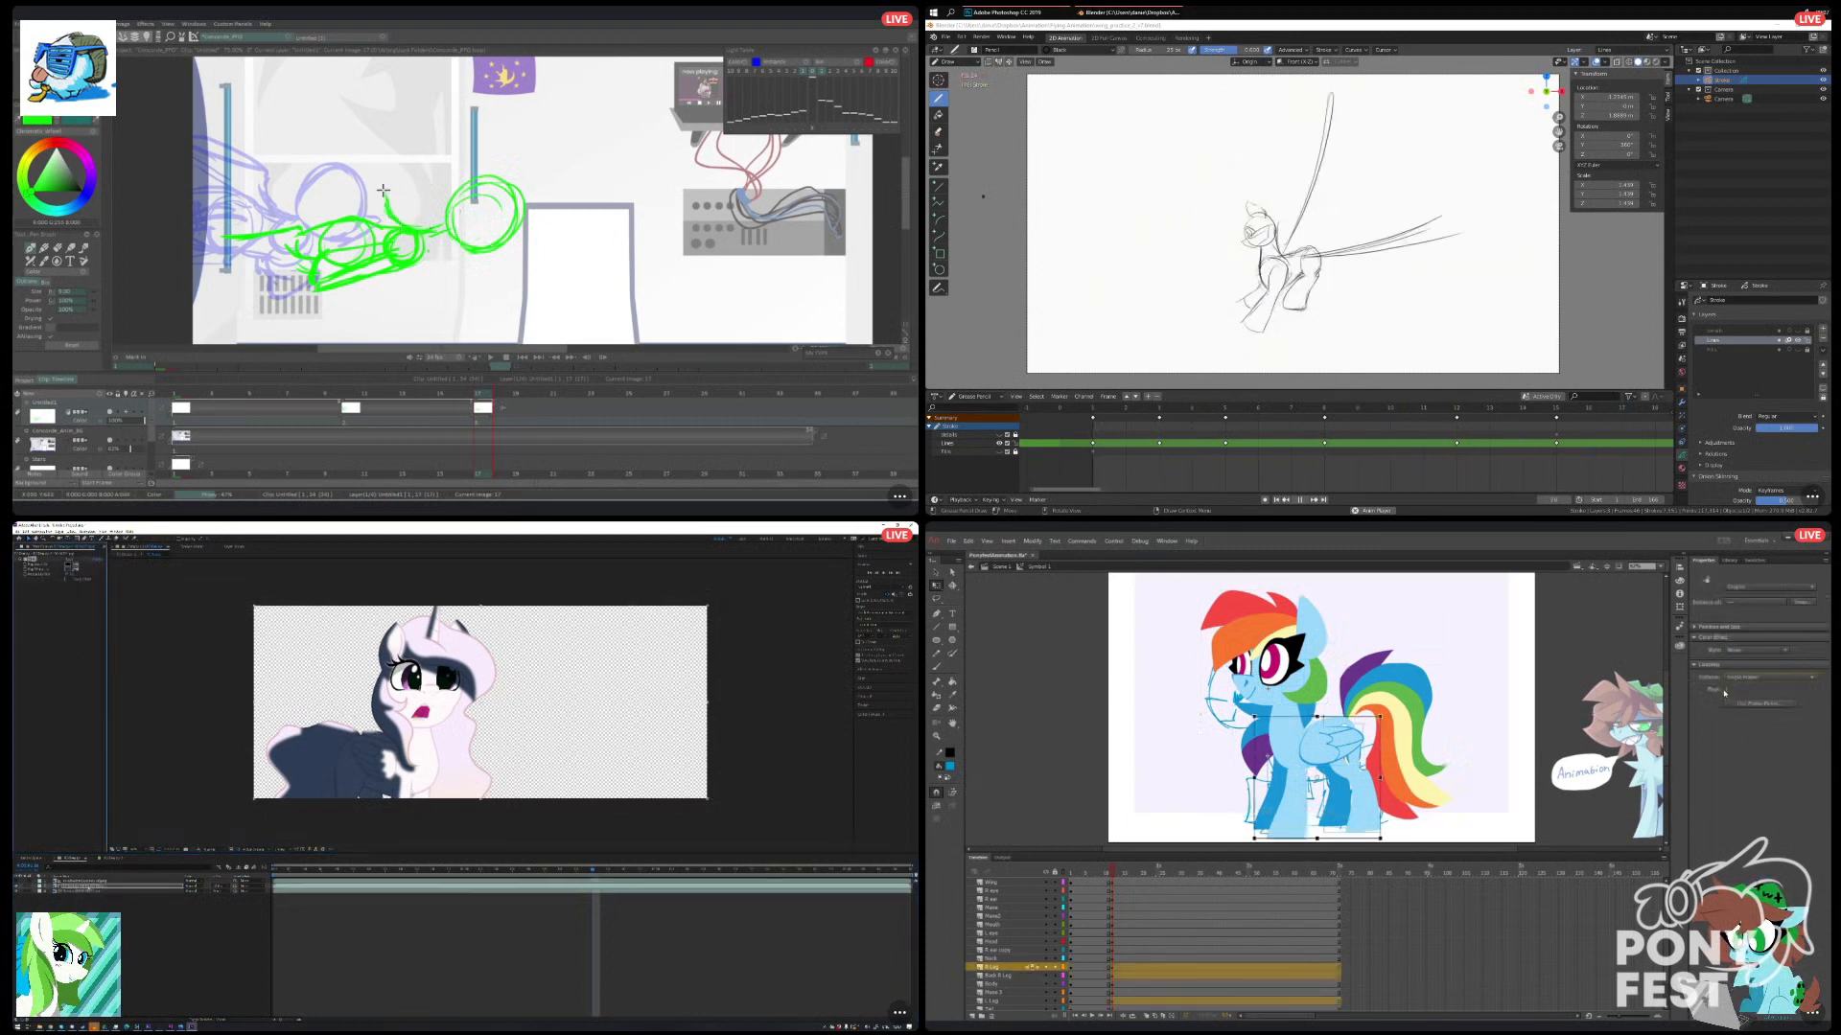
click(1725, 691)
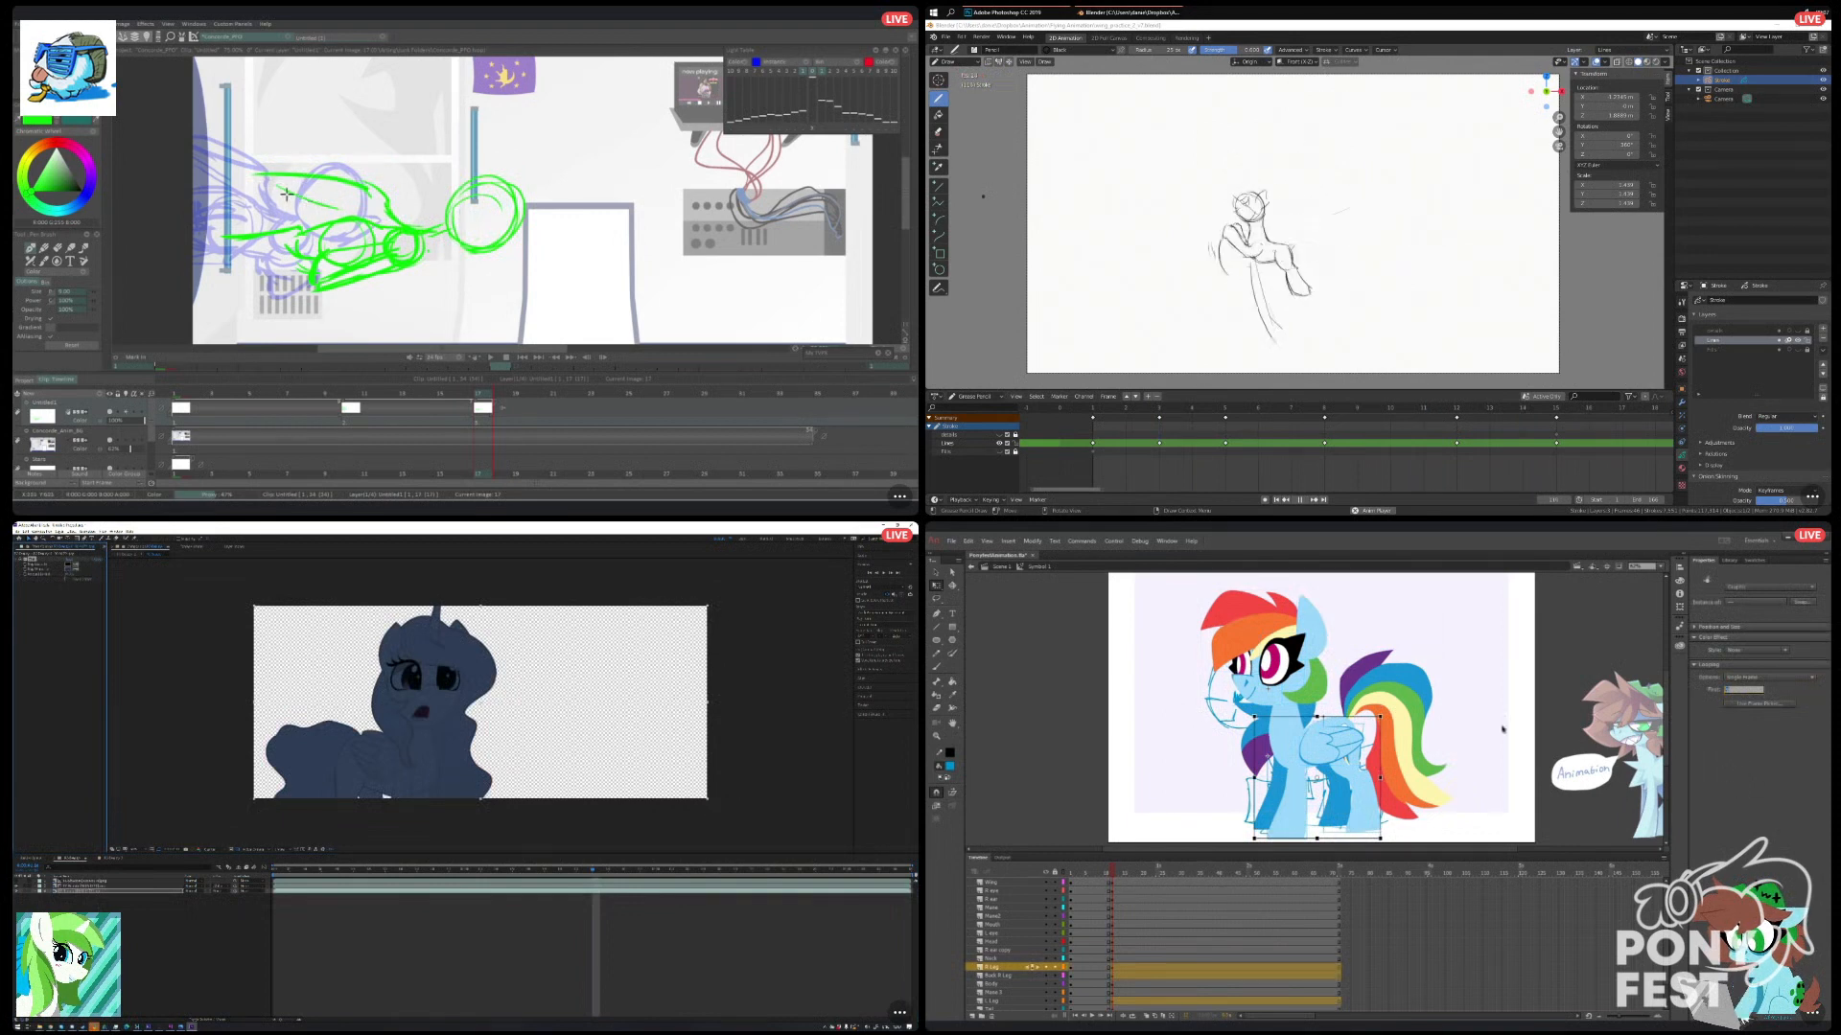
Nudge the pony's back legs down and slightly left to follow the sketch pose in Animate.
click(1334, 823)
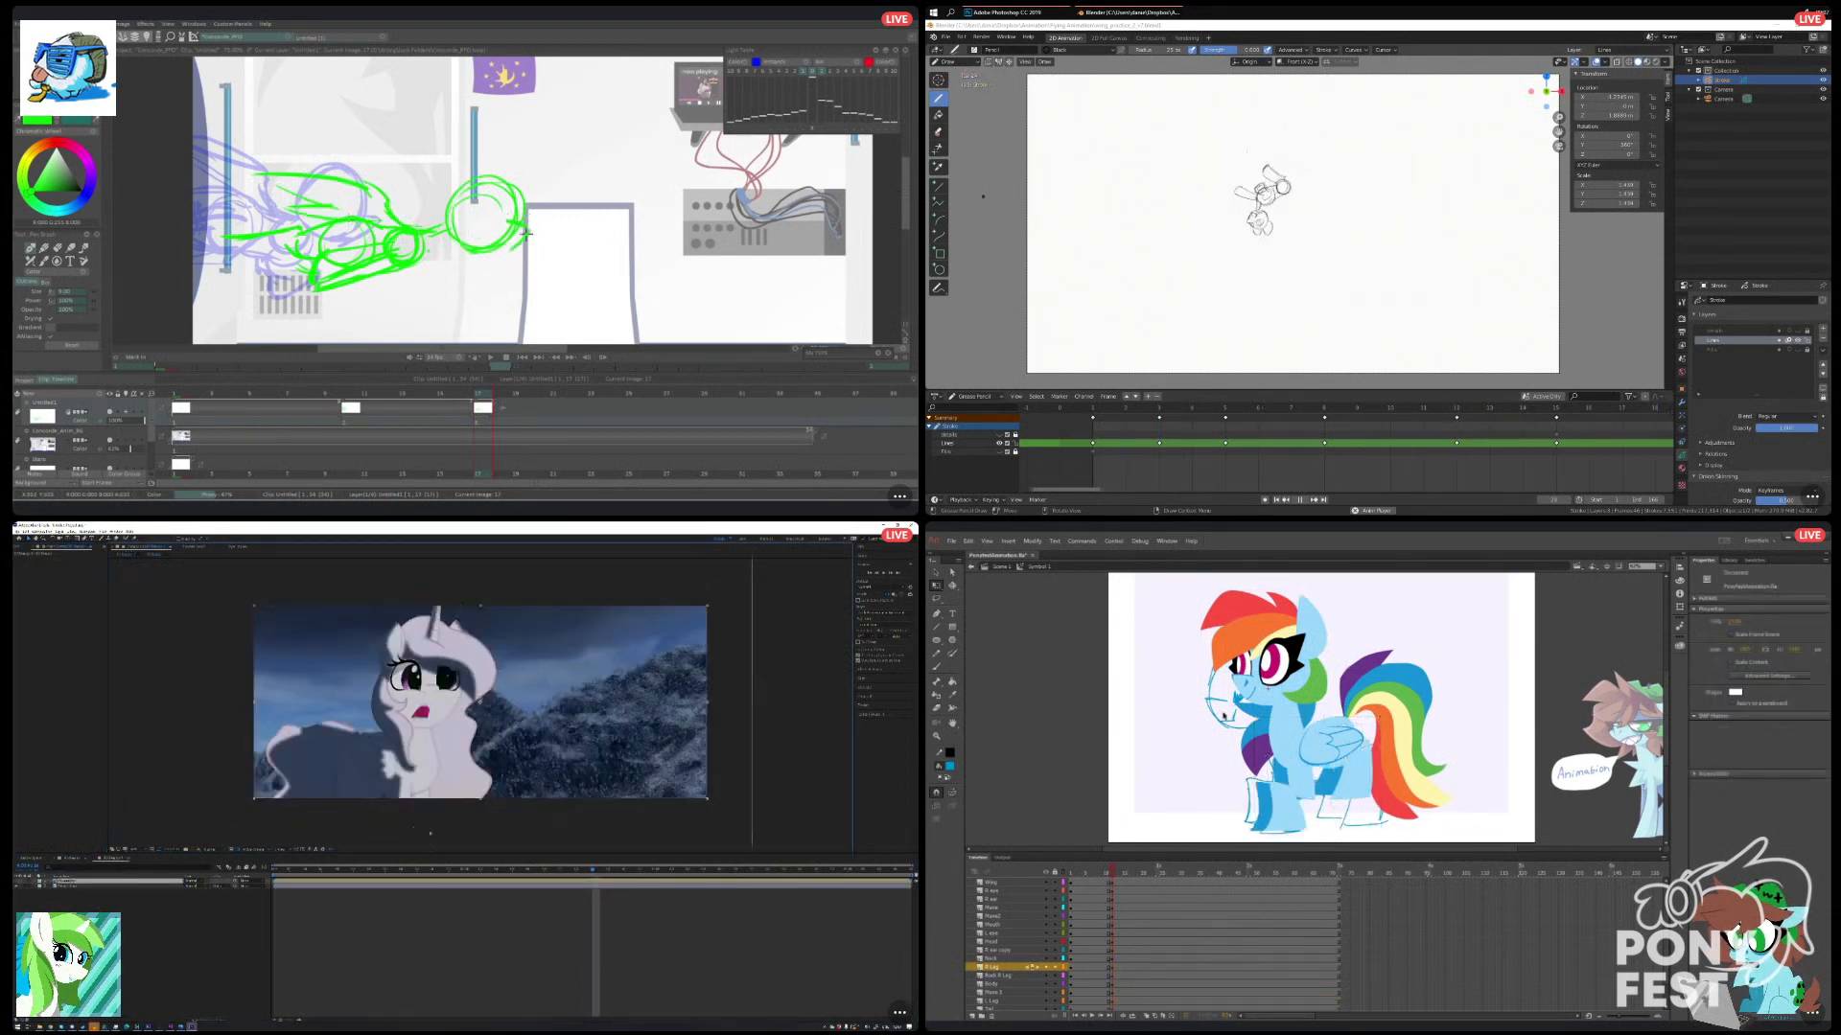
click(1350, 779)
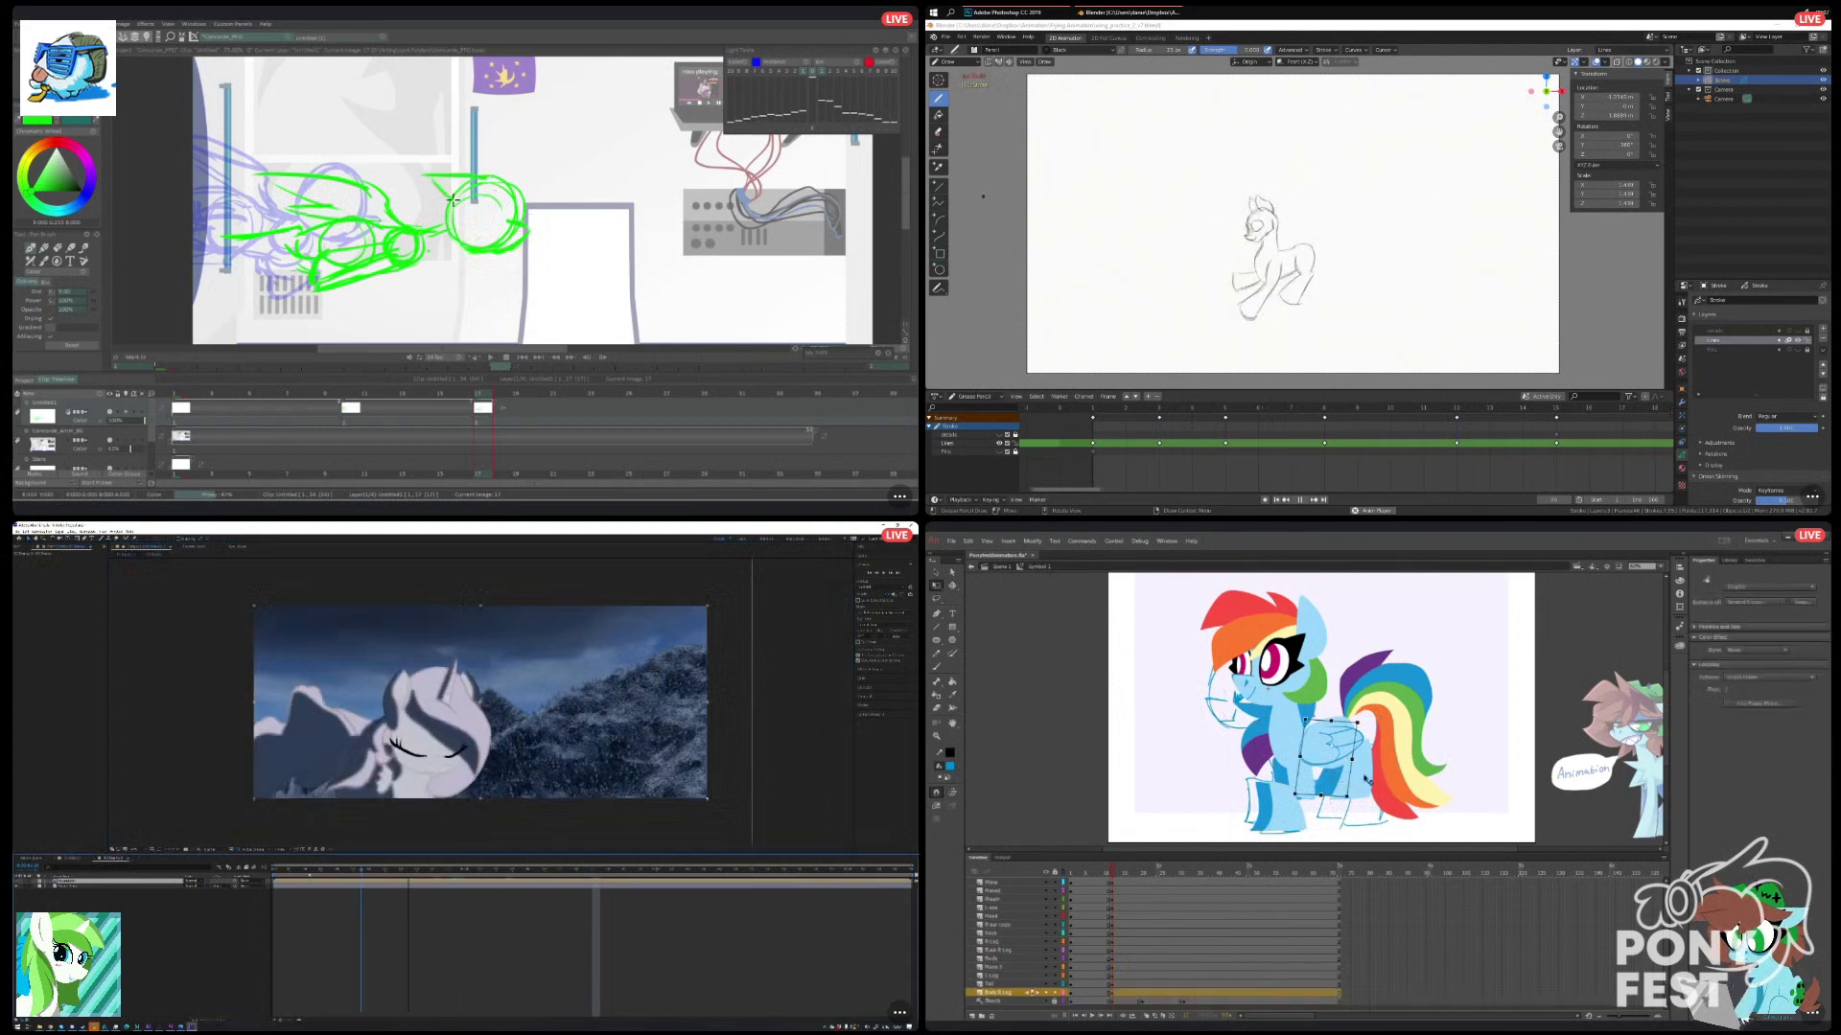
key(Down)
key(Down)
key(Down)
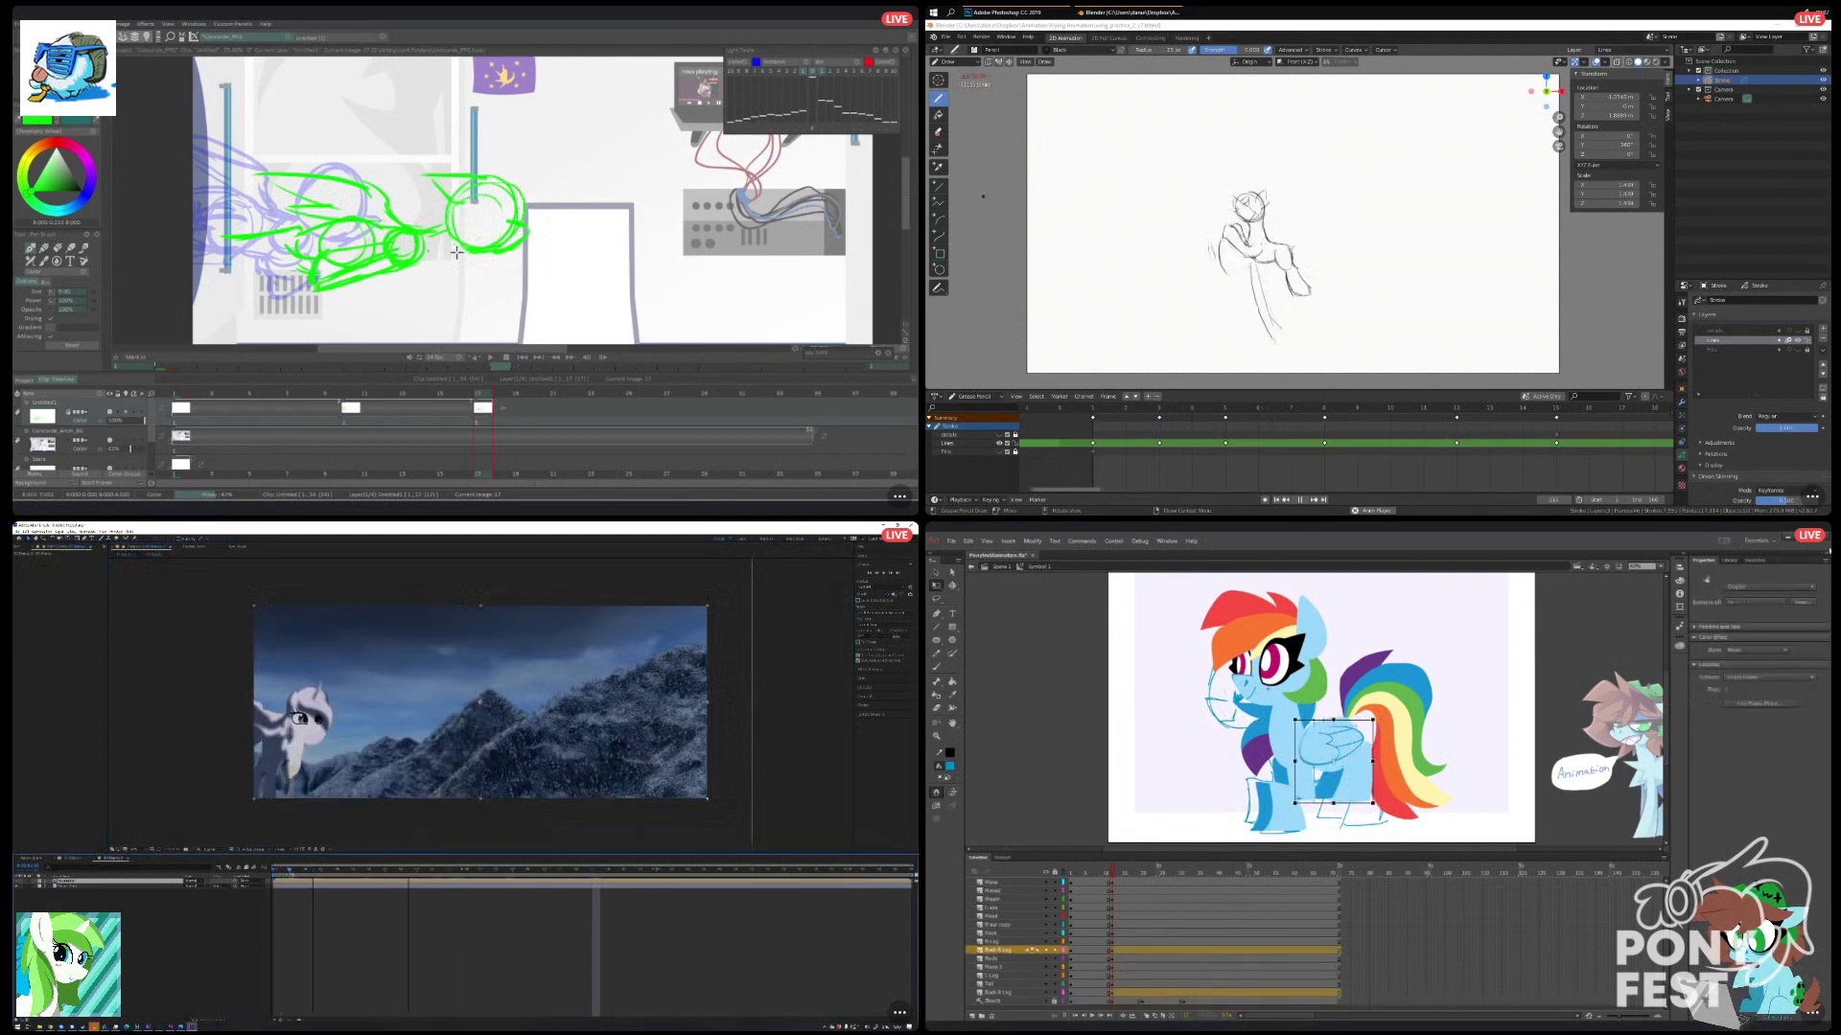
key(Left)
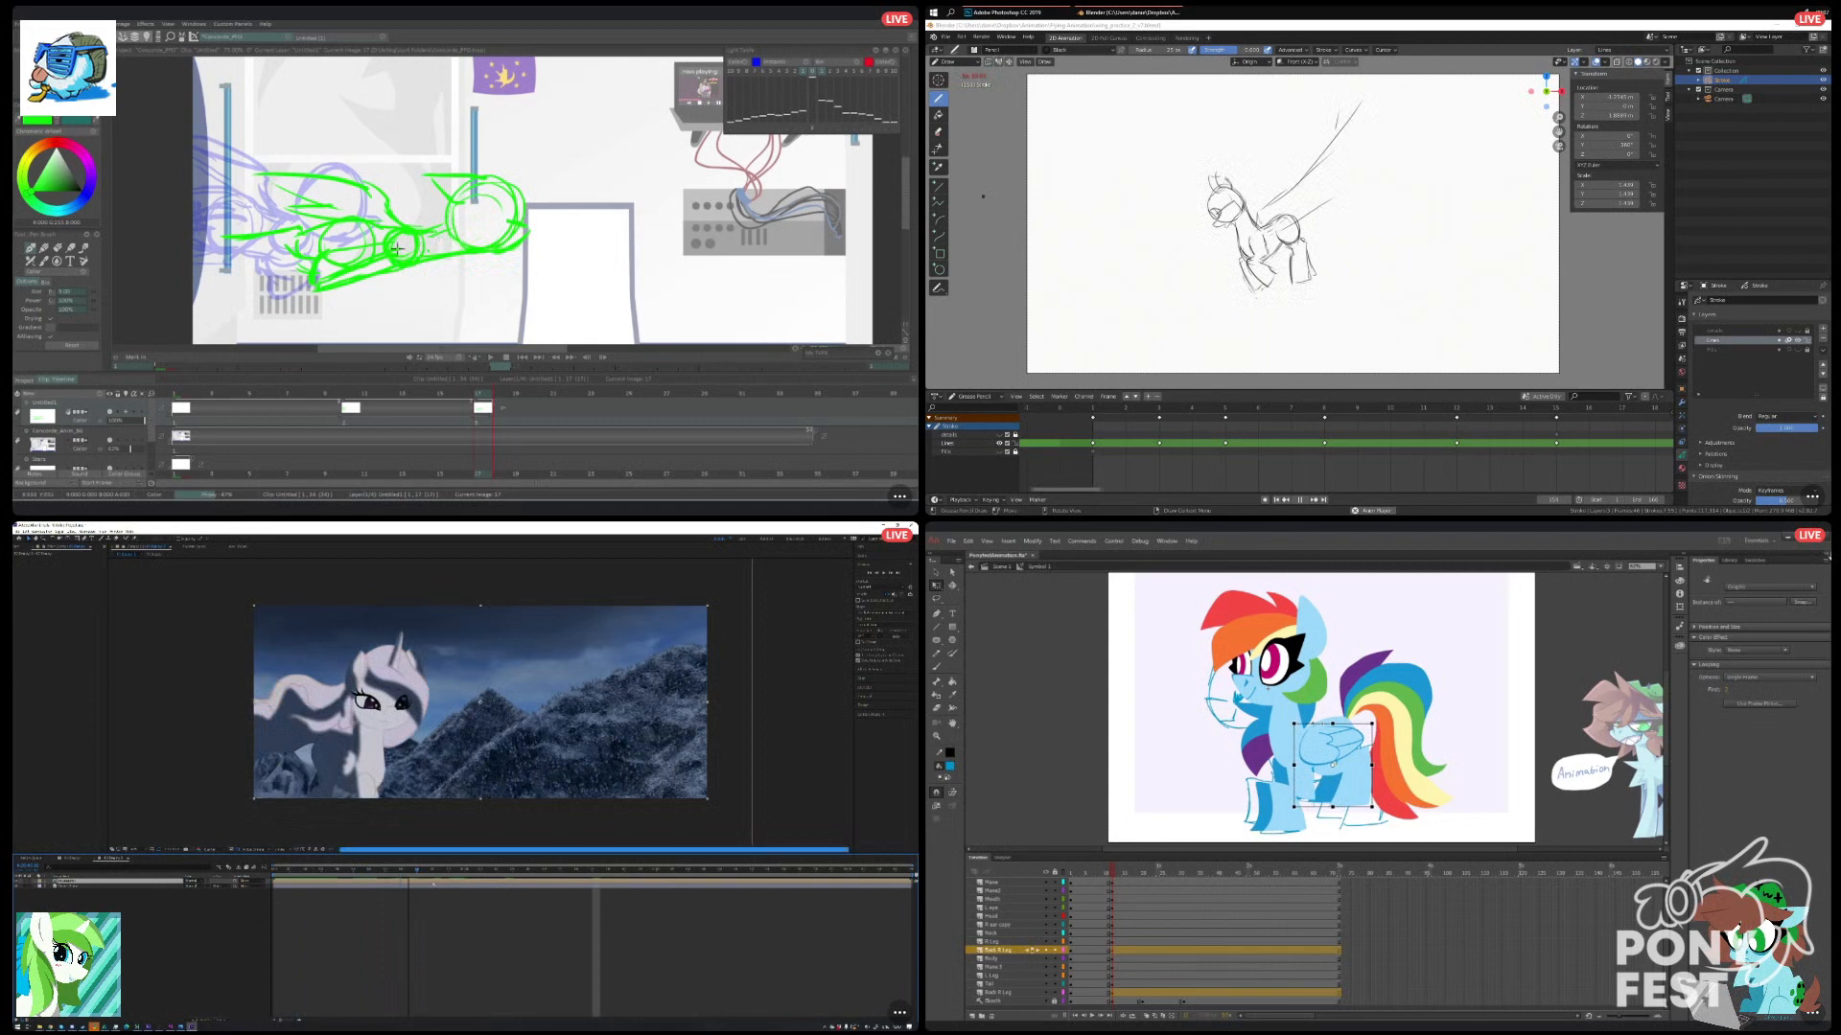
Nudge the pony's front legs up and slightly left in Animate.
click(1285, 827)
key(Up)
key(Up)
key(Up)
key(Up)
key(Up)
key(Up)
key(Up)
key(Up)
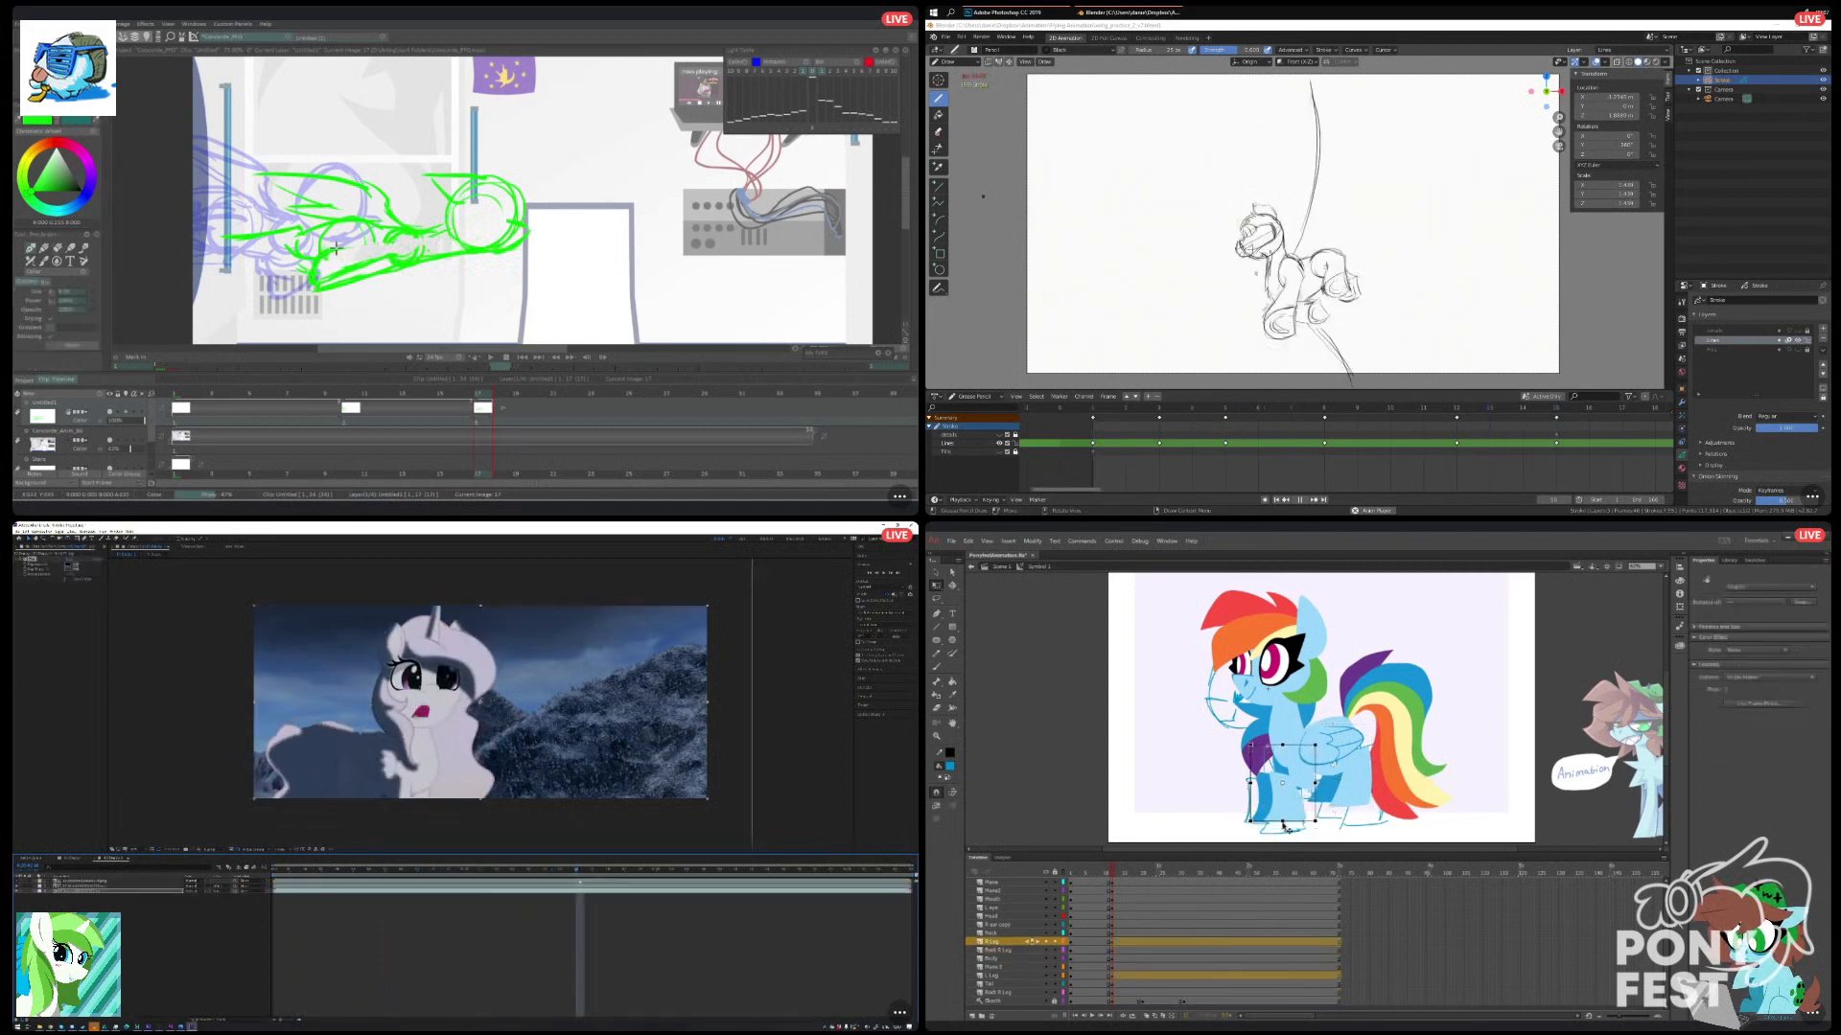
key(Left)
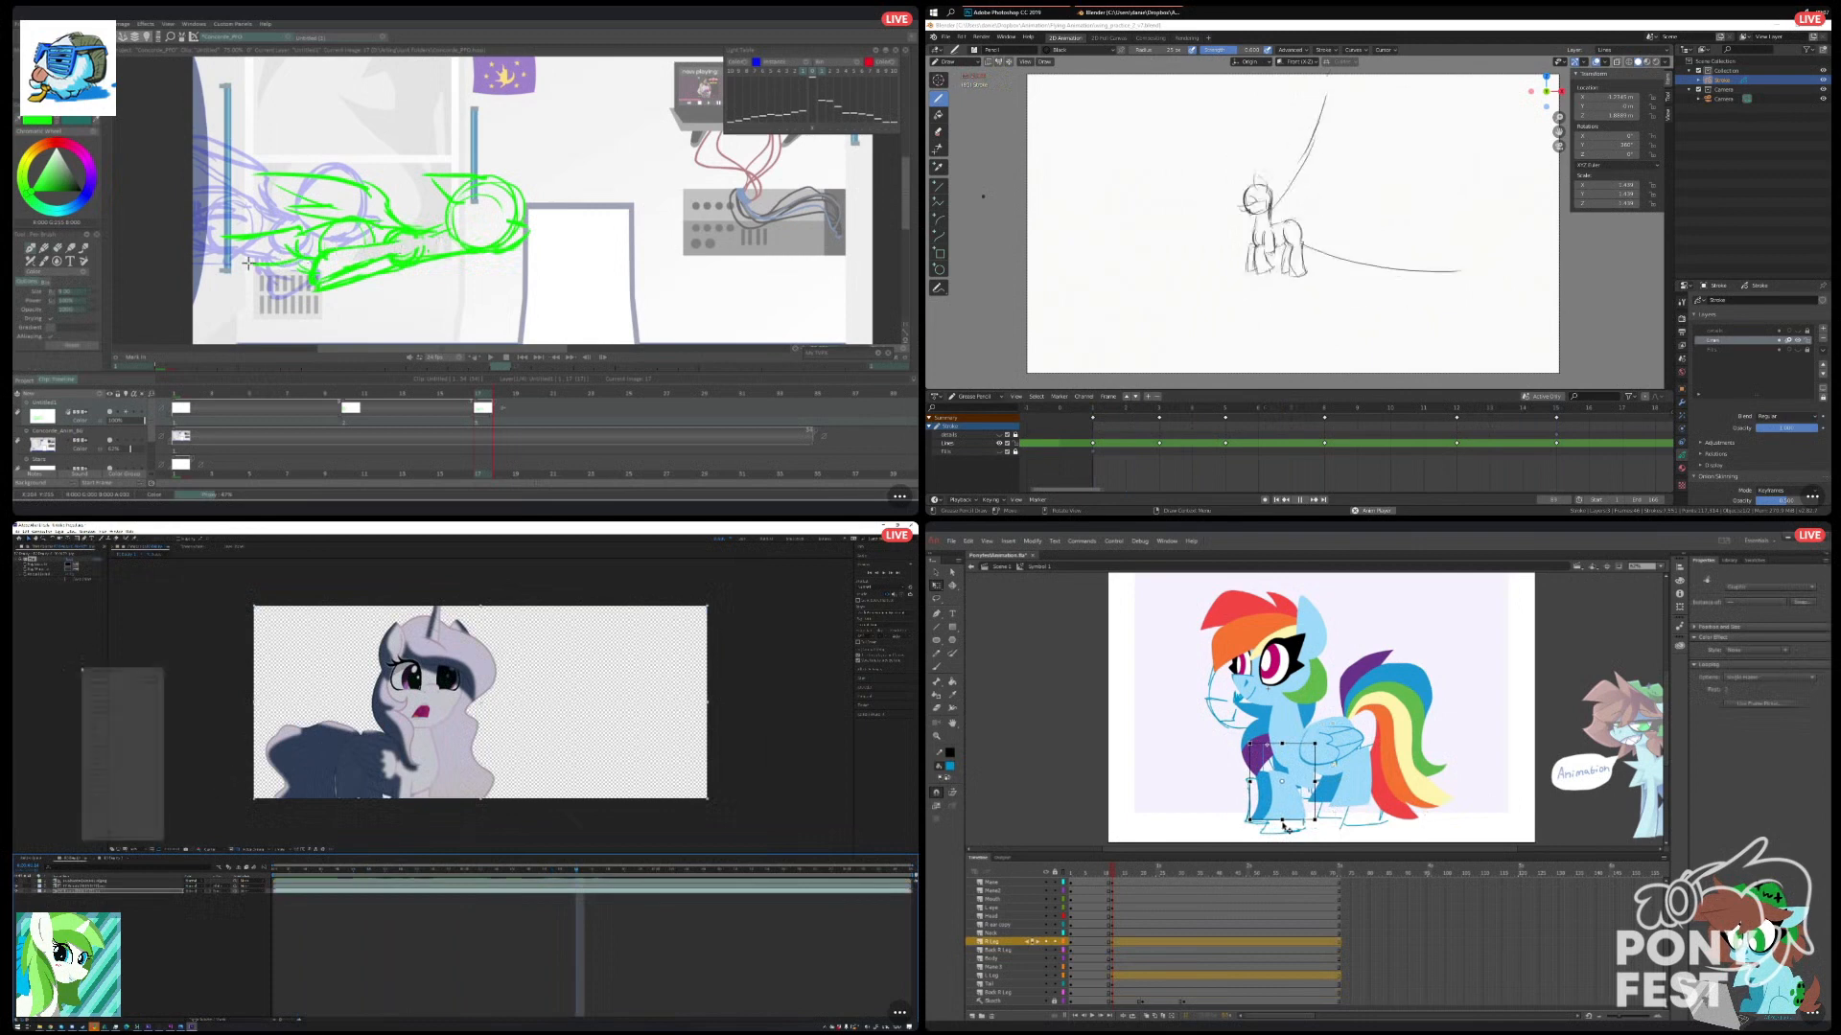
Move the whole pony slightly down to line up with the sketch pose in Animate.
key(ctrl+a)
drag(1338, 748, 1343, 759)
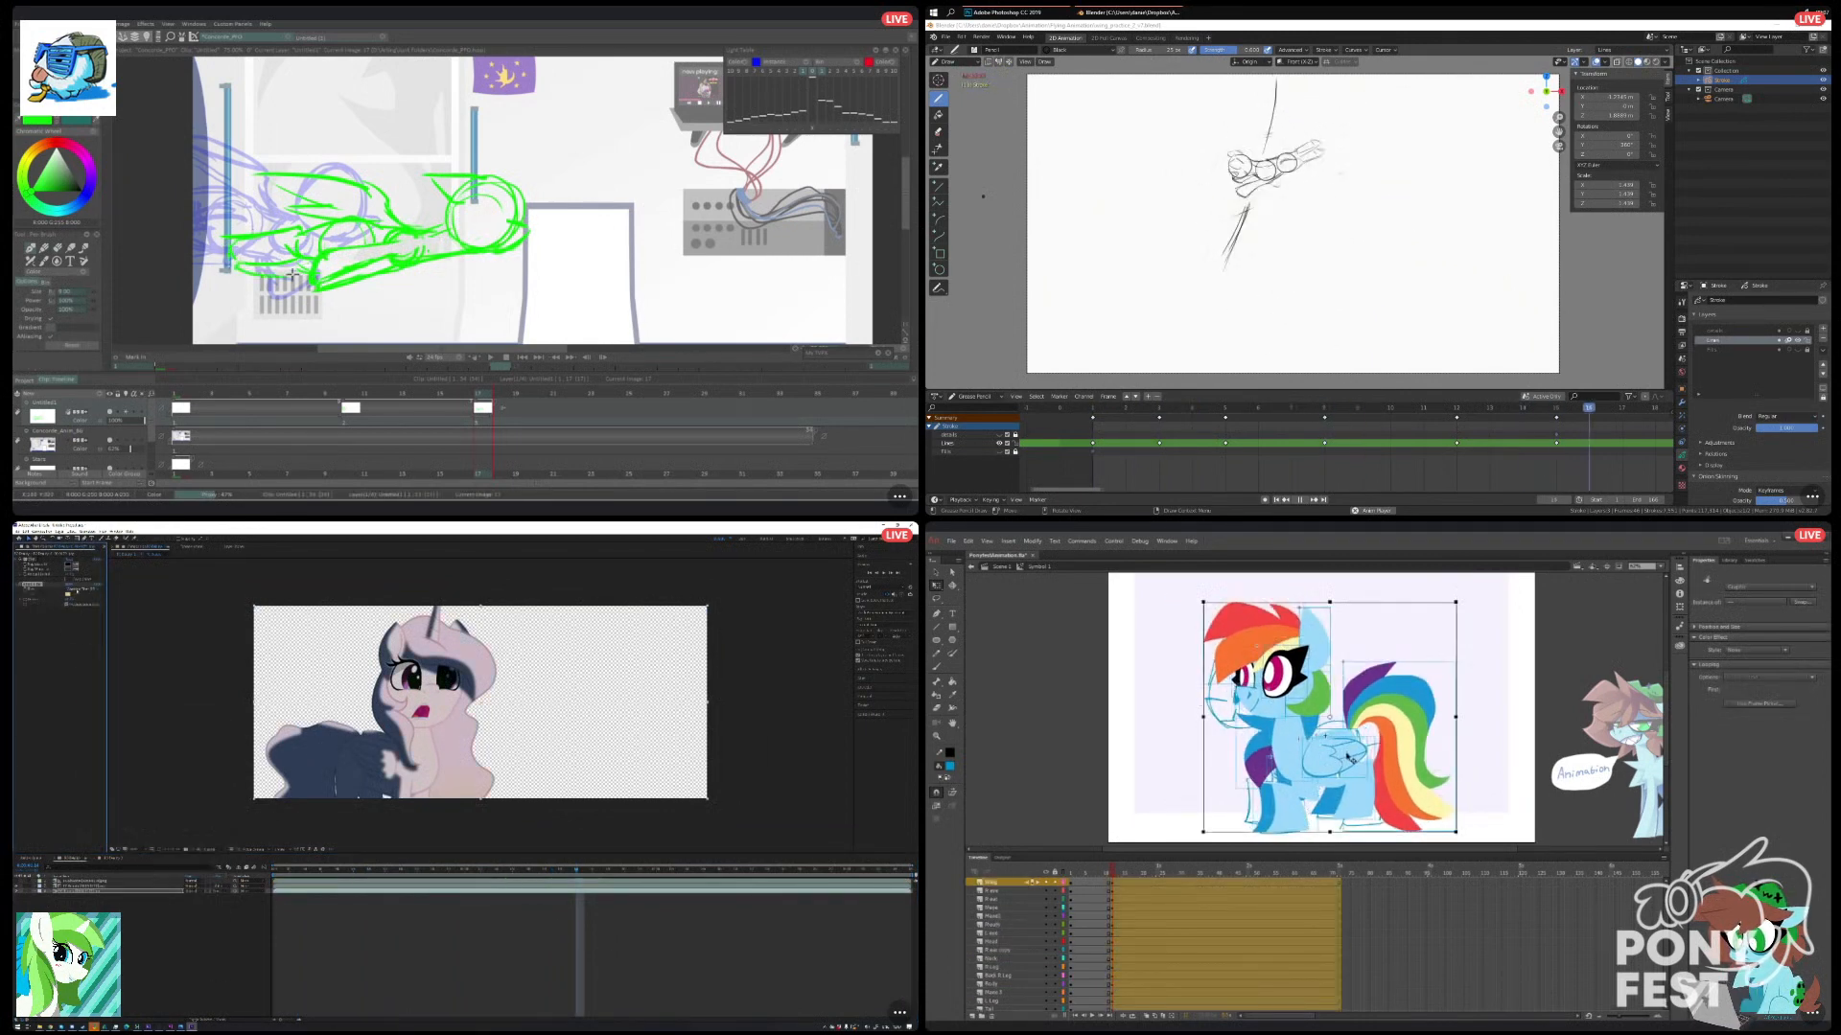
click(1509, 758)
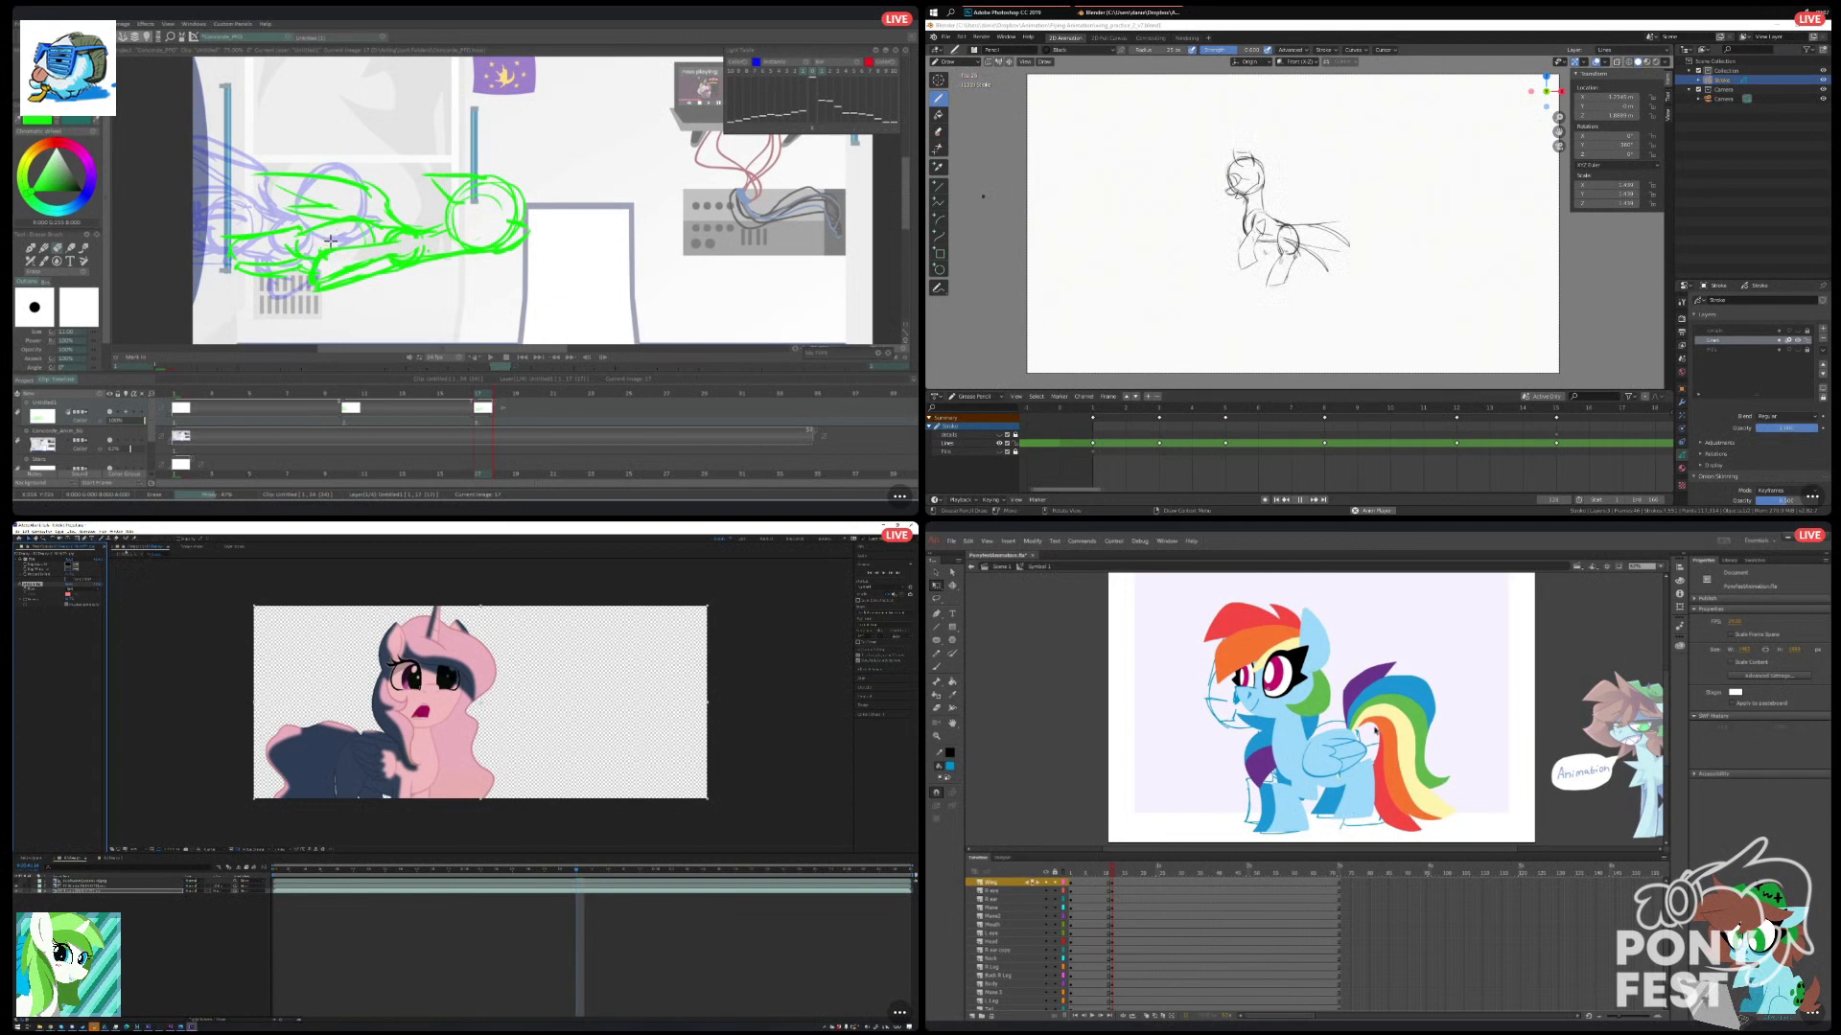
Open the character precomp in After Effects, and move the pony's near back leg slightly down in Animate.
click(1354, 788)
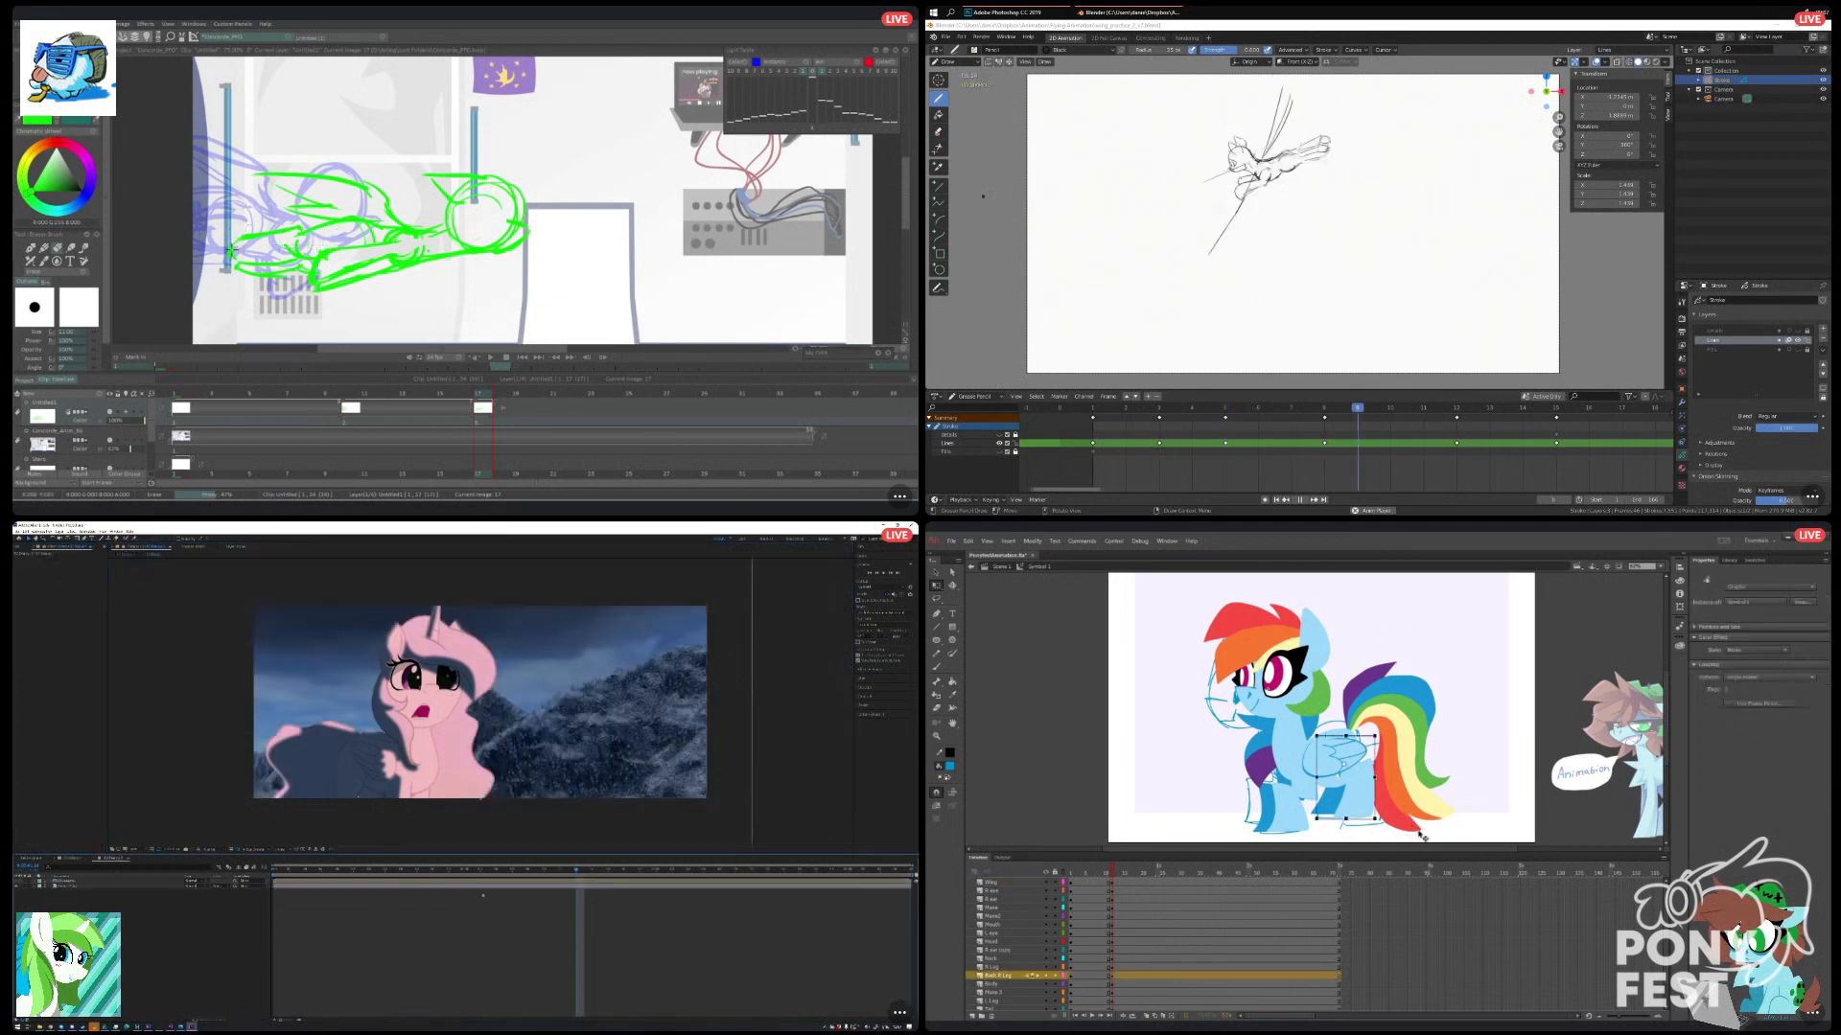
double_click(125, 882)
drag(1343, 821, 1350, 837)
click(1350, 837)
Move the pony's front leg slightly up and left in Animate to follow the sketch pose.
click(1331, 809)
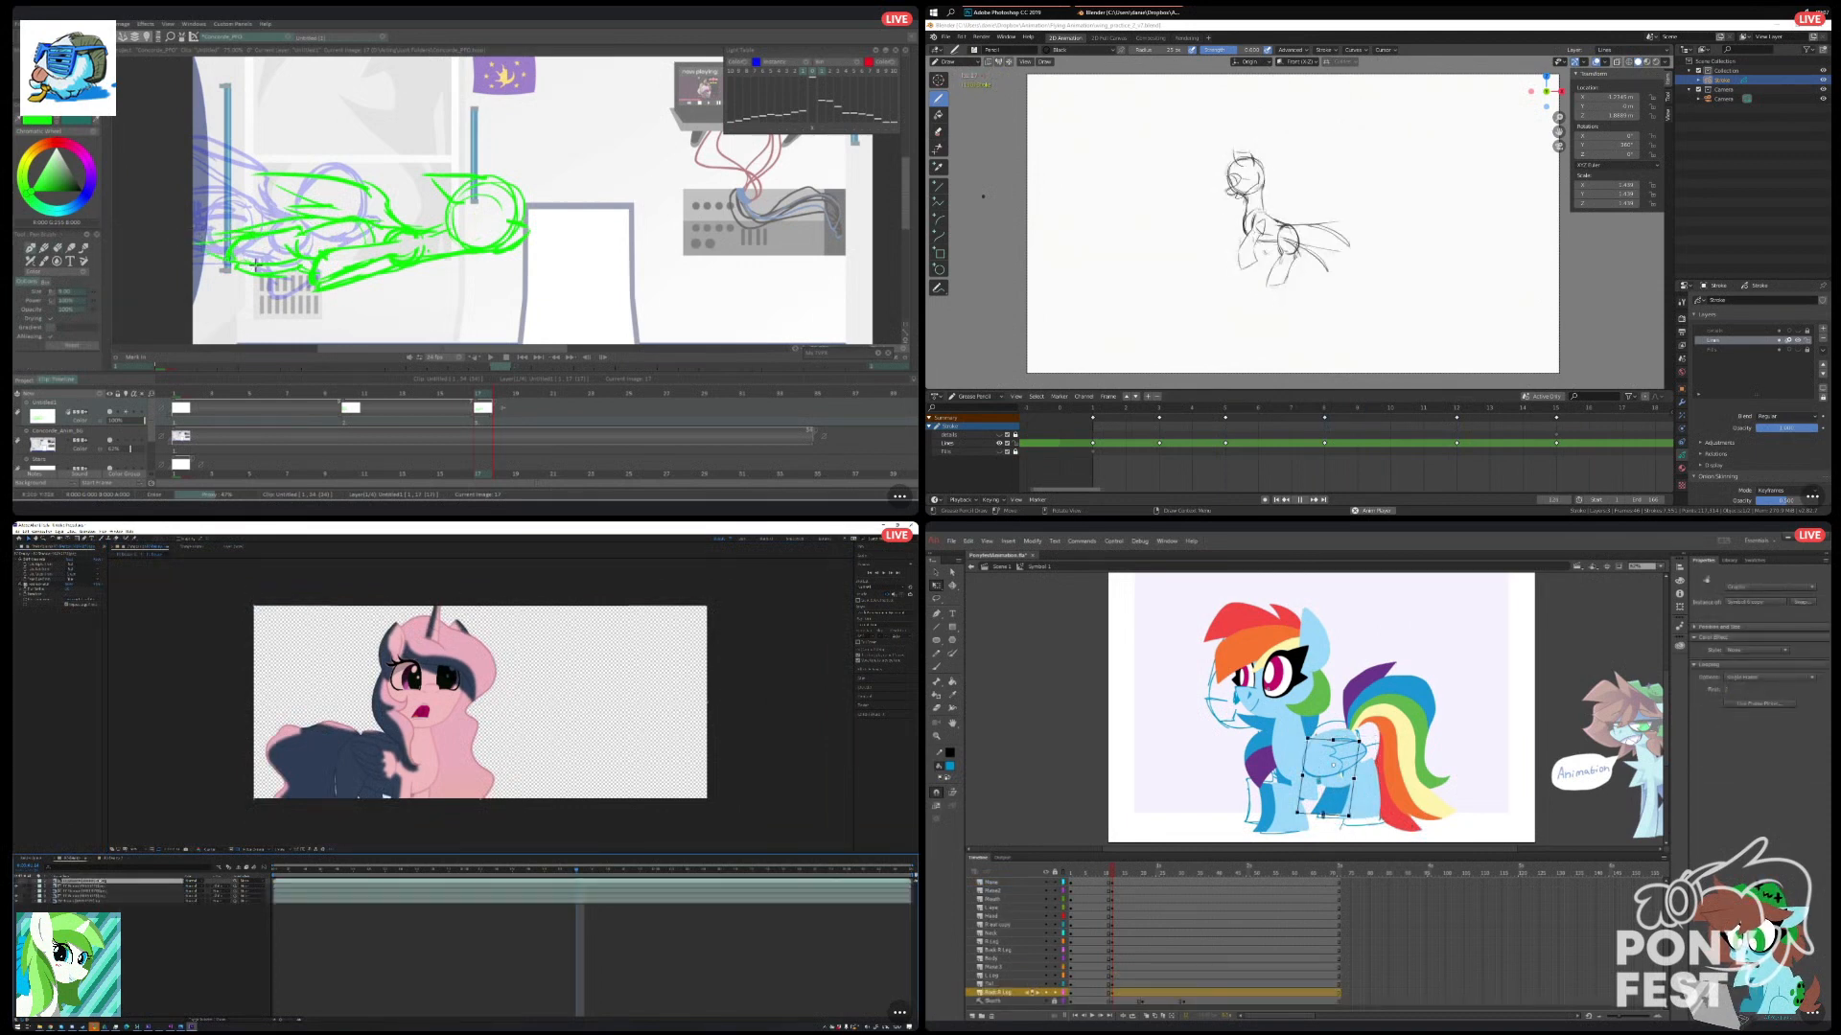
click(1327, 831)
click(1267, 812)
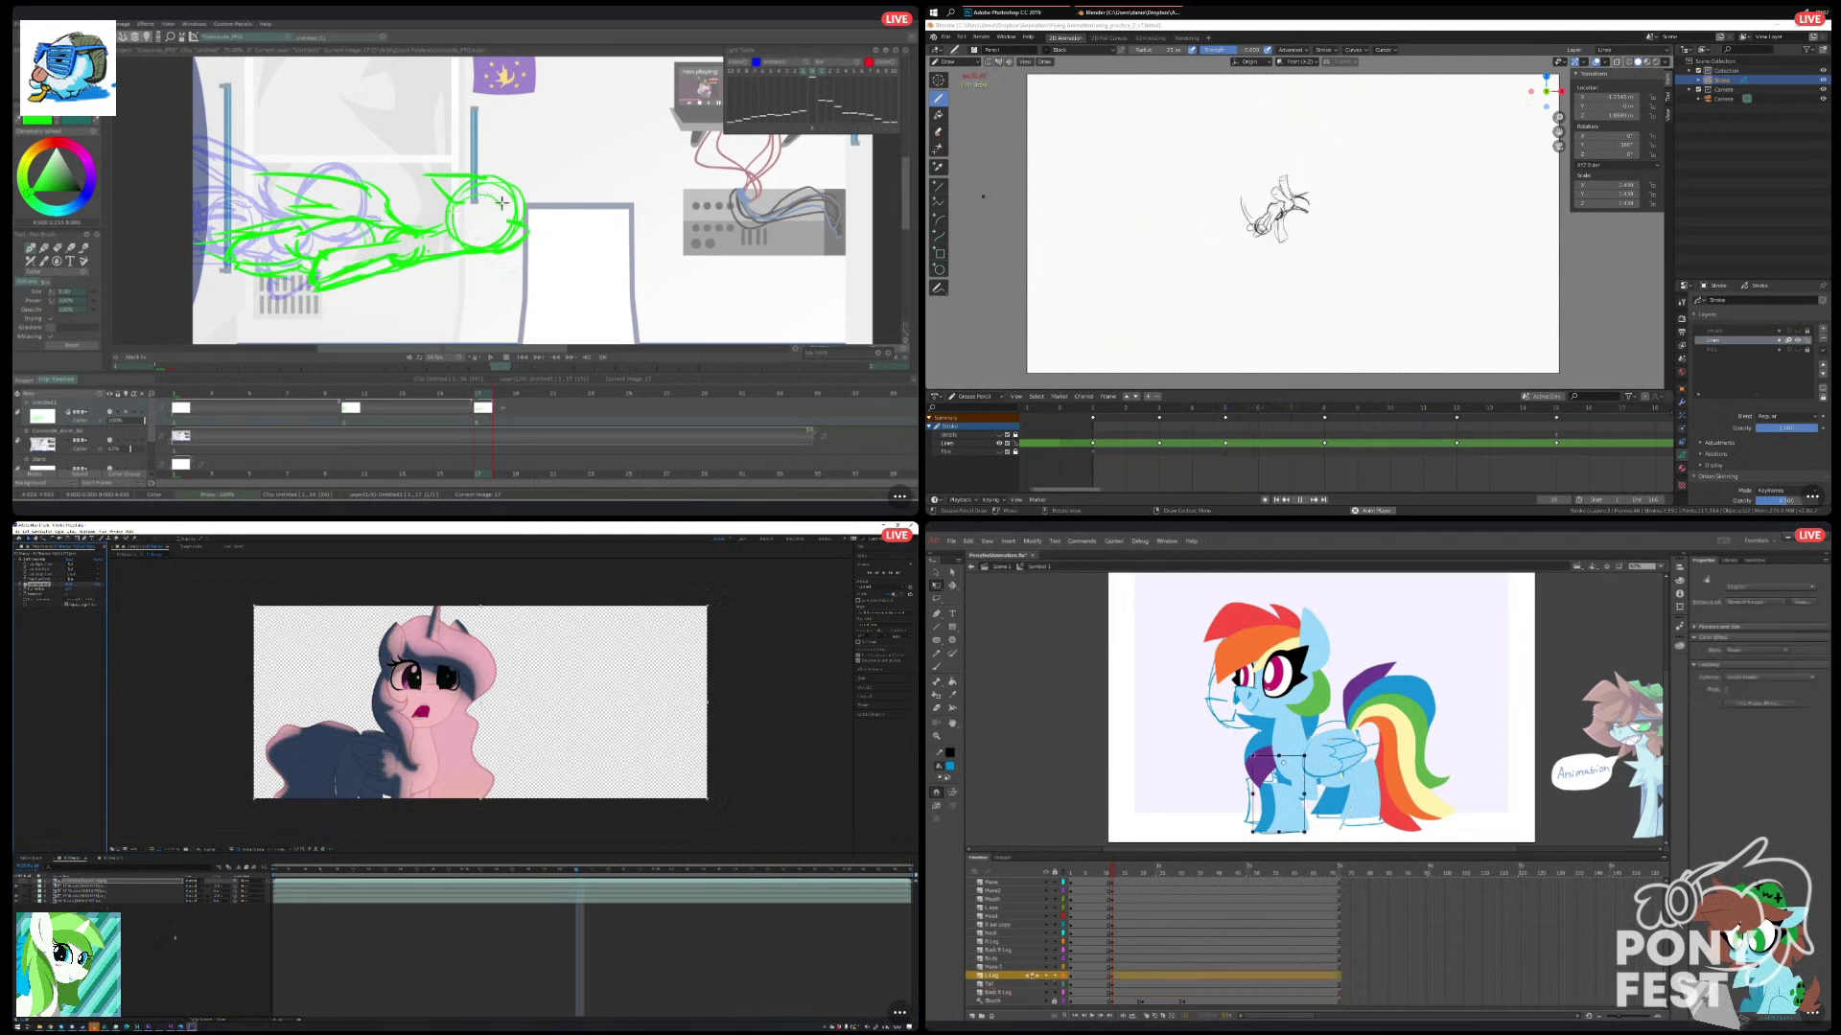
drag(1273, 833, 1261, 814)
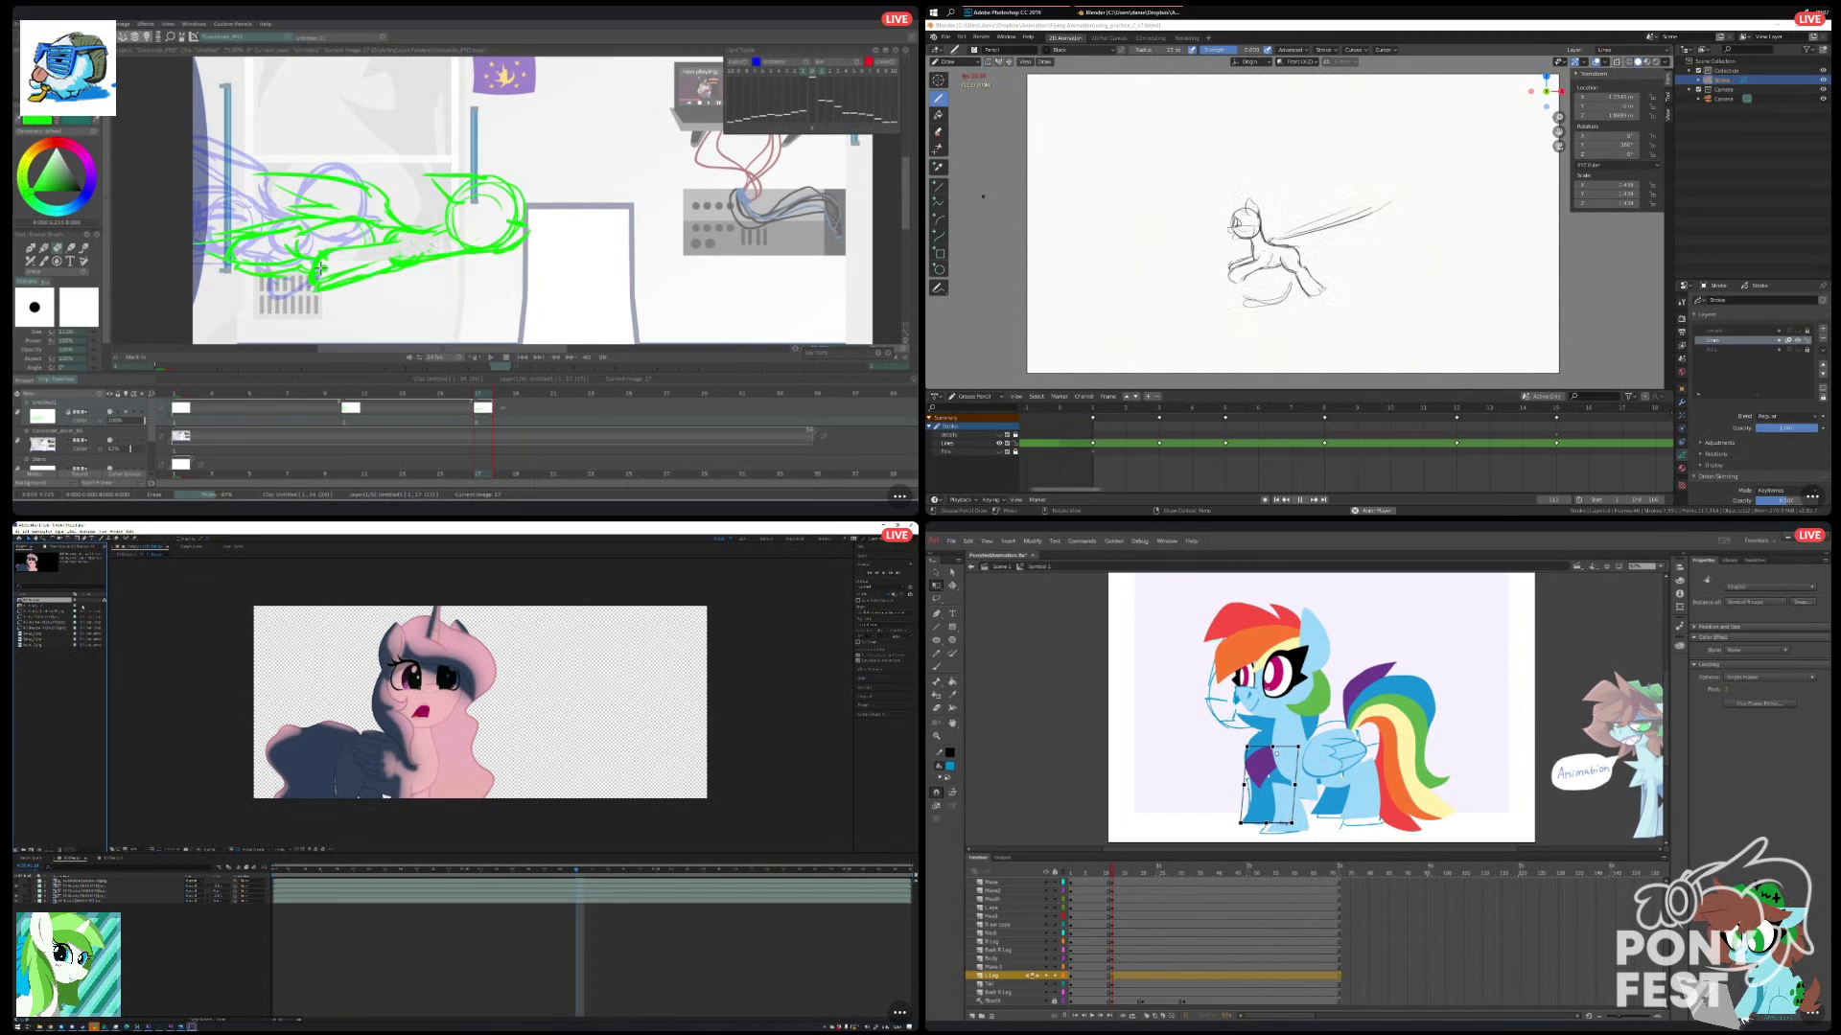
Scrub between neighbouring frames in Animate to compare the new leg pose with the previous pose.
click(67, 705)
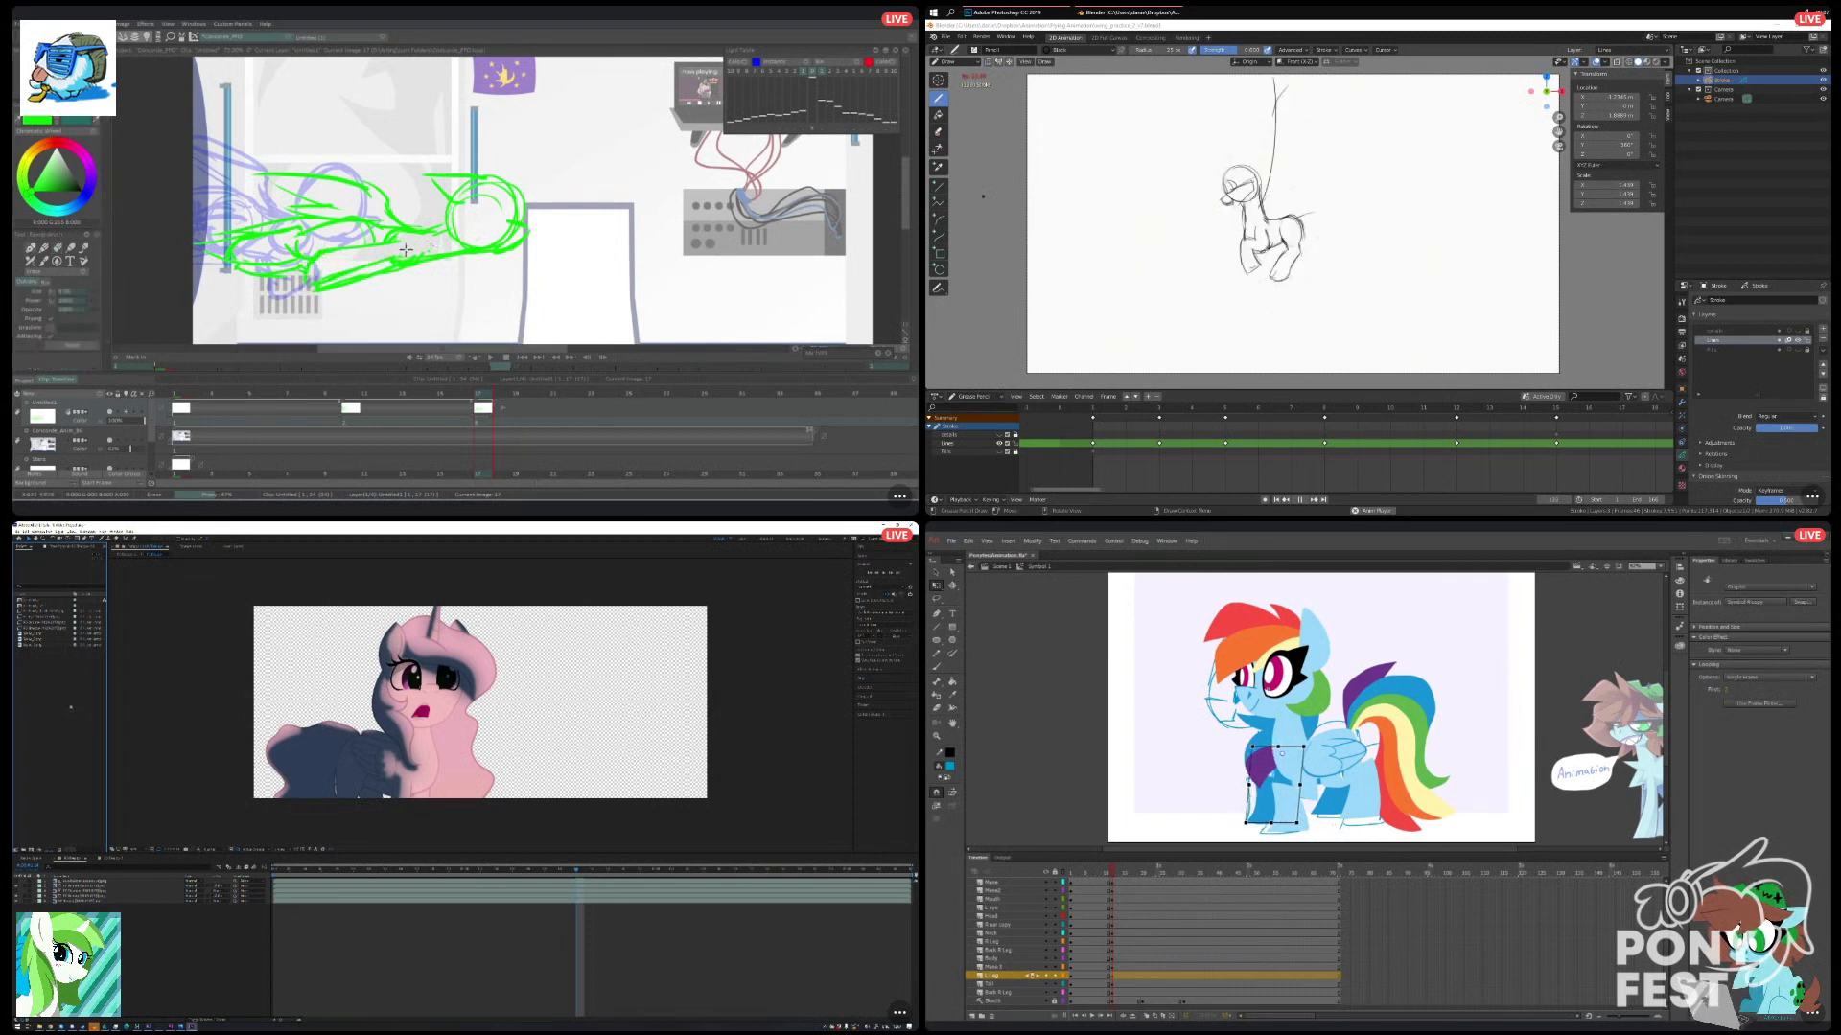
click(1500, 773)
click(1330, 799)
click(1333, 832)
key(ctrl+a)
click(1114, 873)
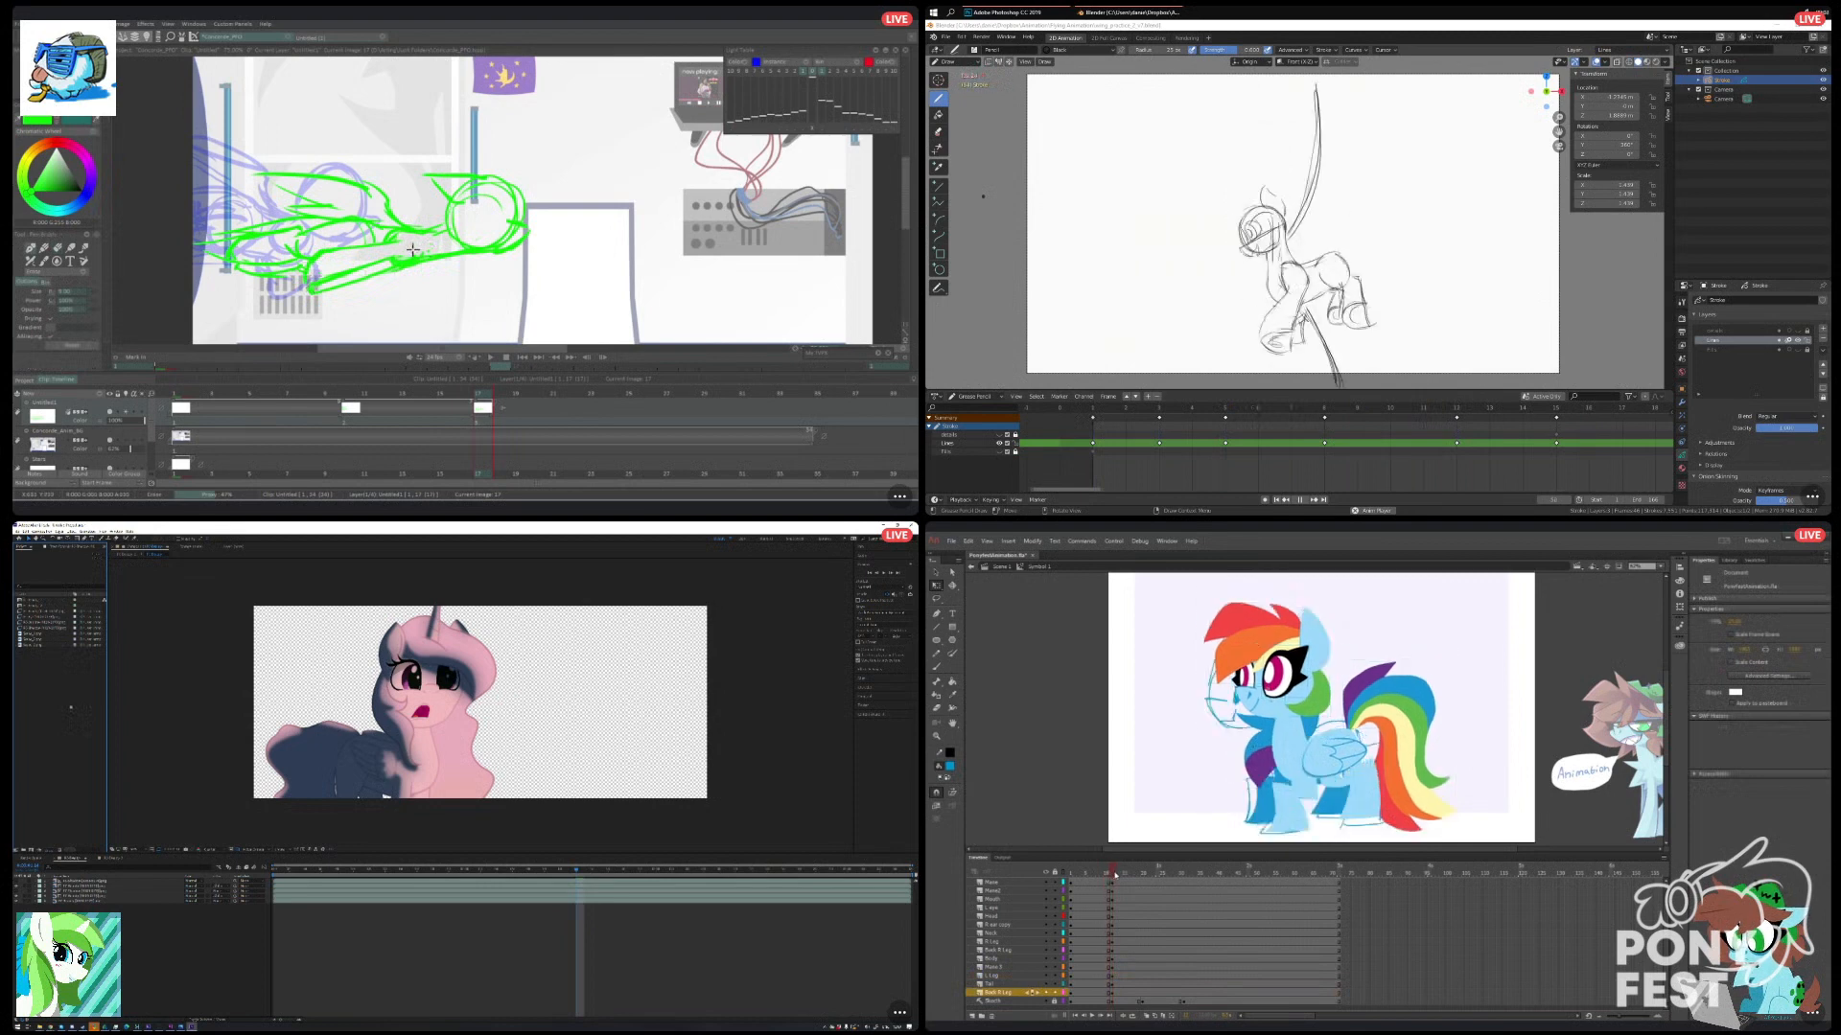
click(1109, 873)
key(ctrl+a)
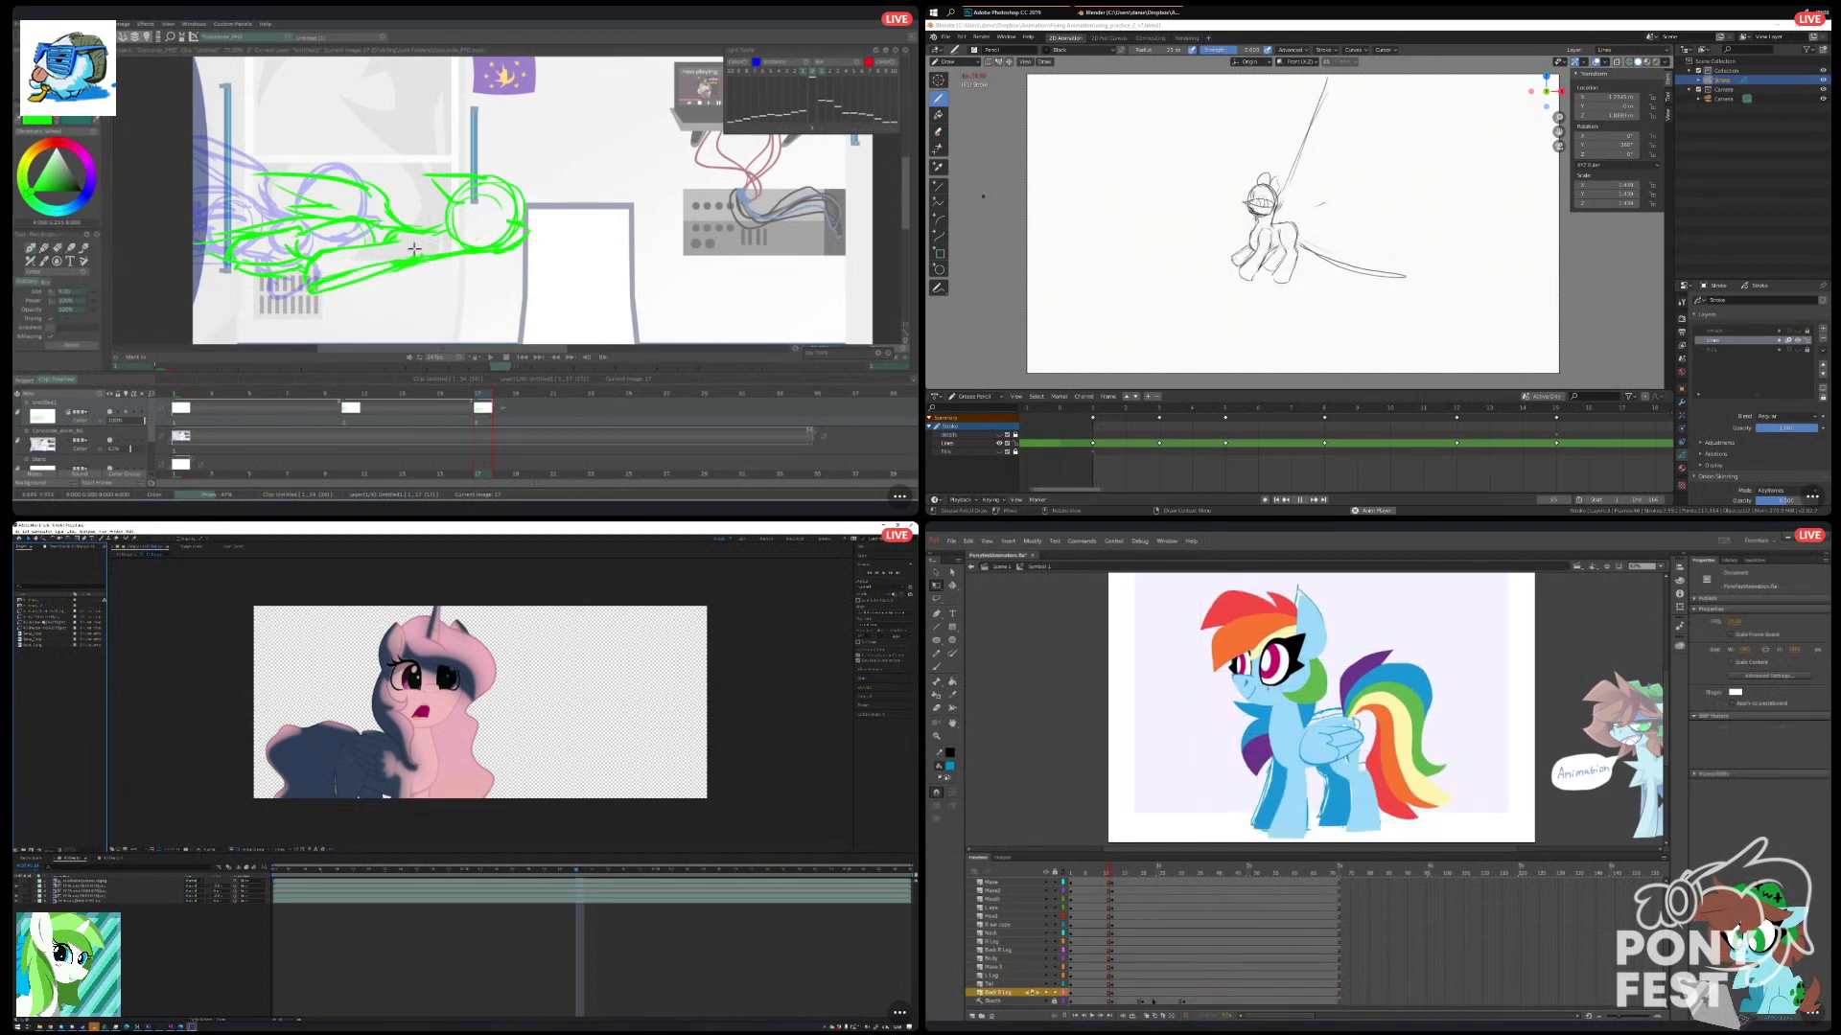
Turn on onion skinning in Animate, and add the line-art footage as a hidden layer in After Effects.
click(1147, 1015)
drag(89, 877, 88, 878)
click(1112, 873)
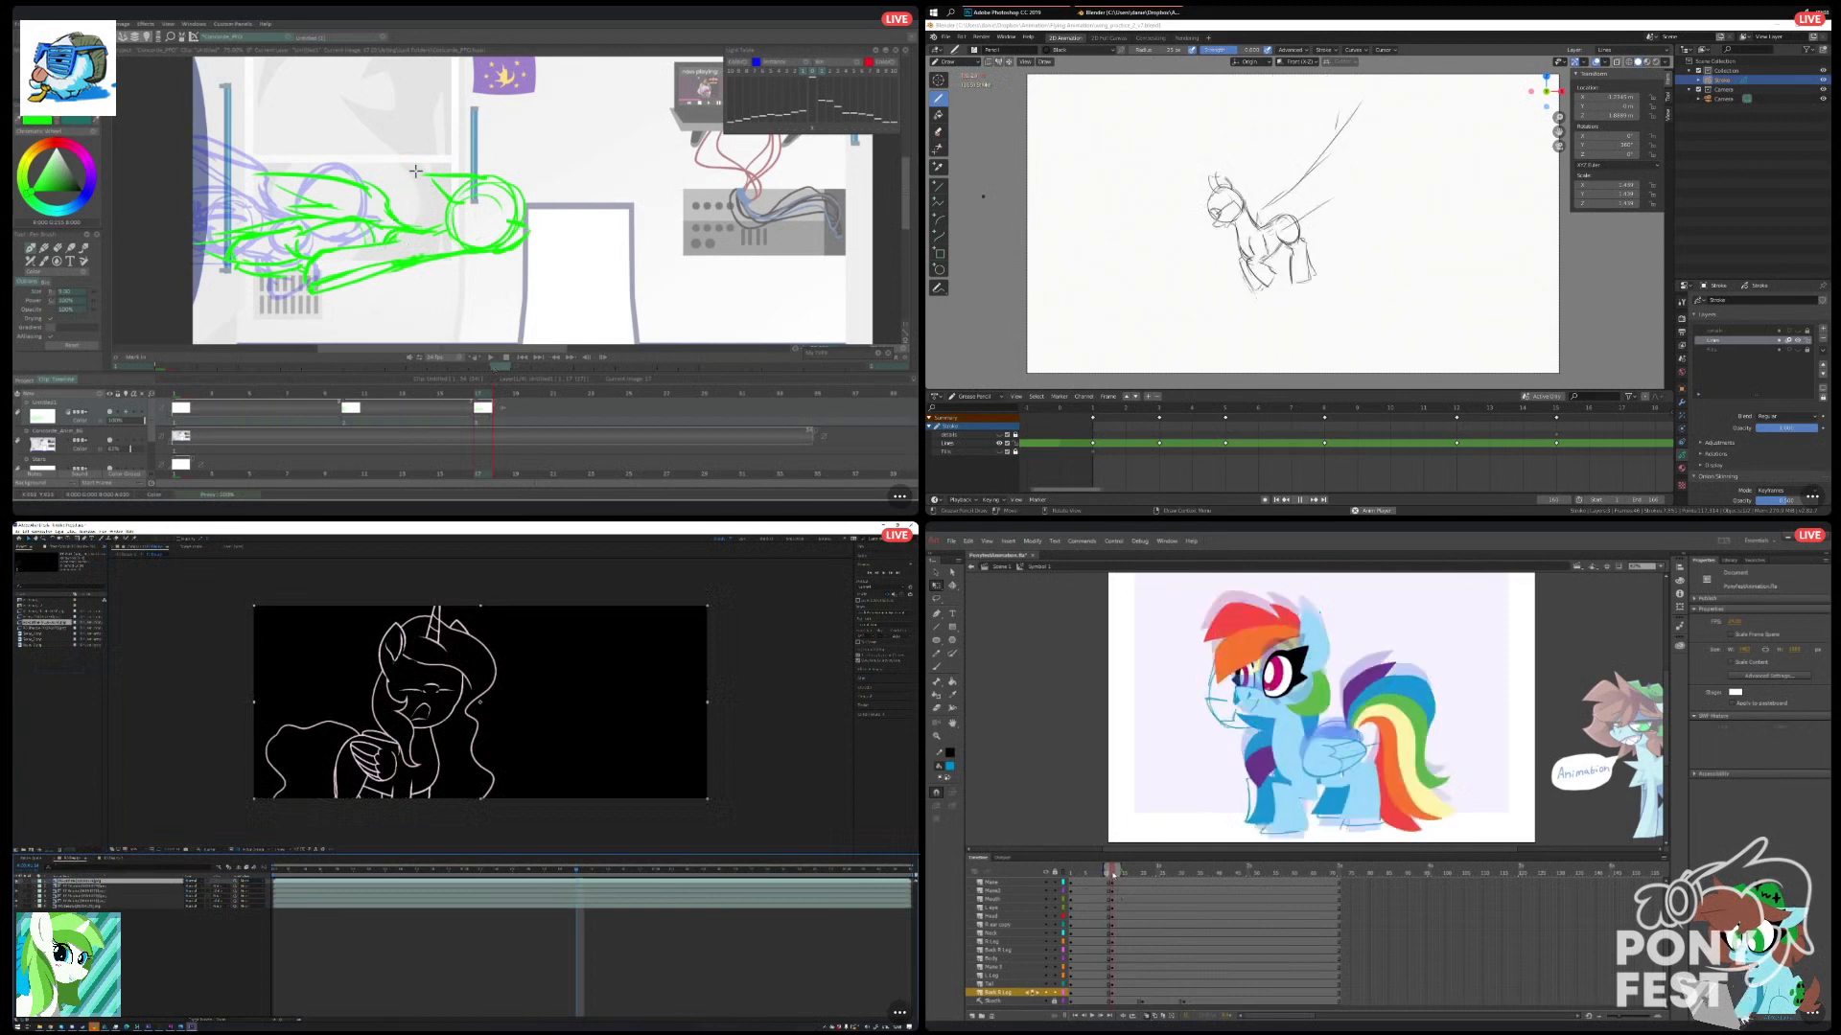
click(16, 881)
Select the whole pony in Animate, and add the red eye footage as a layer in After Effects.
drag(1158, 615, 1498, 847)
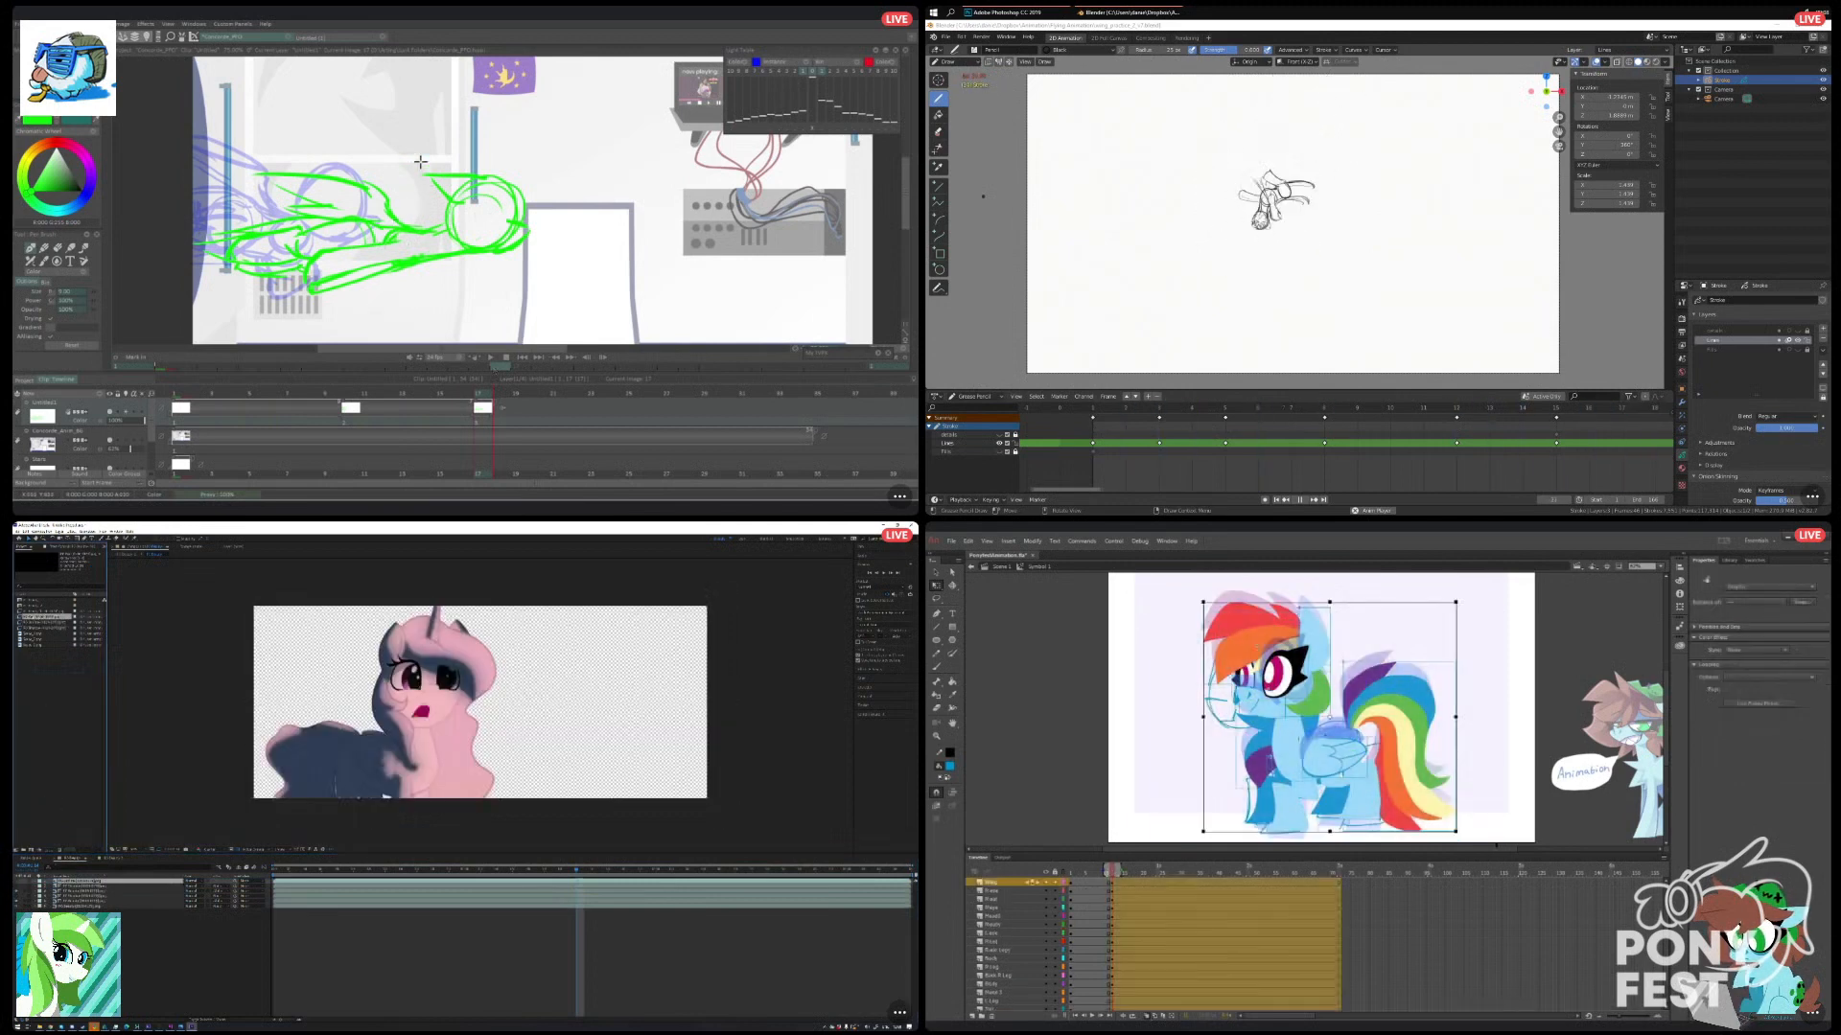
drag(71, 880, 73, 879)
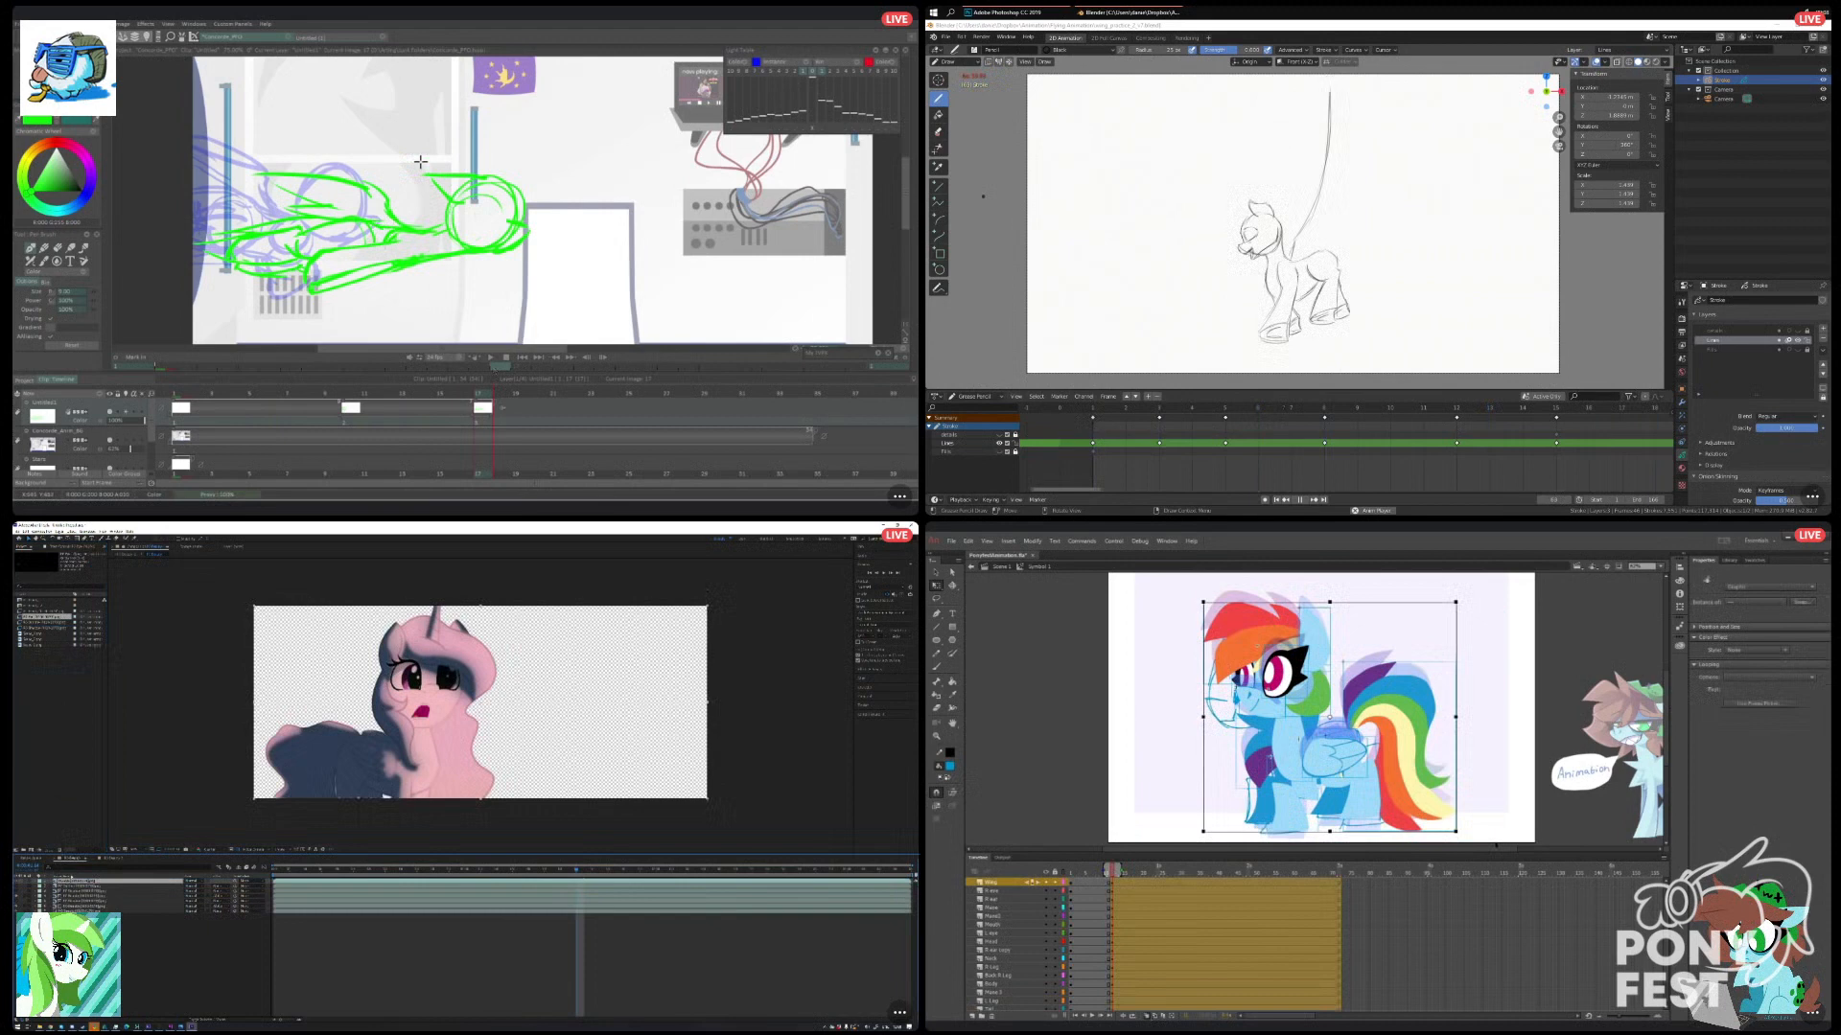
drag(36, 612, 91, 883)
click(91, 881)
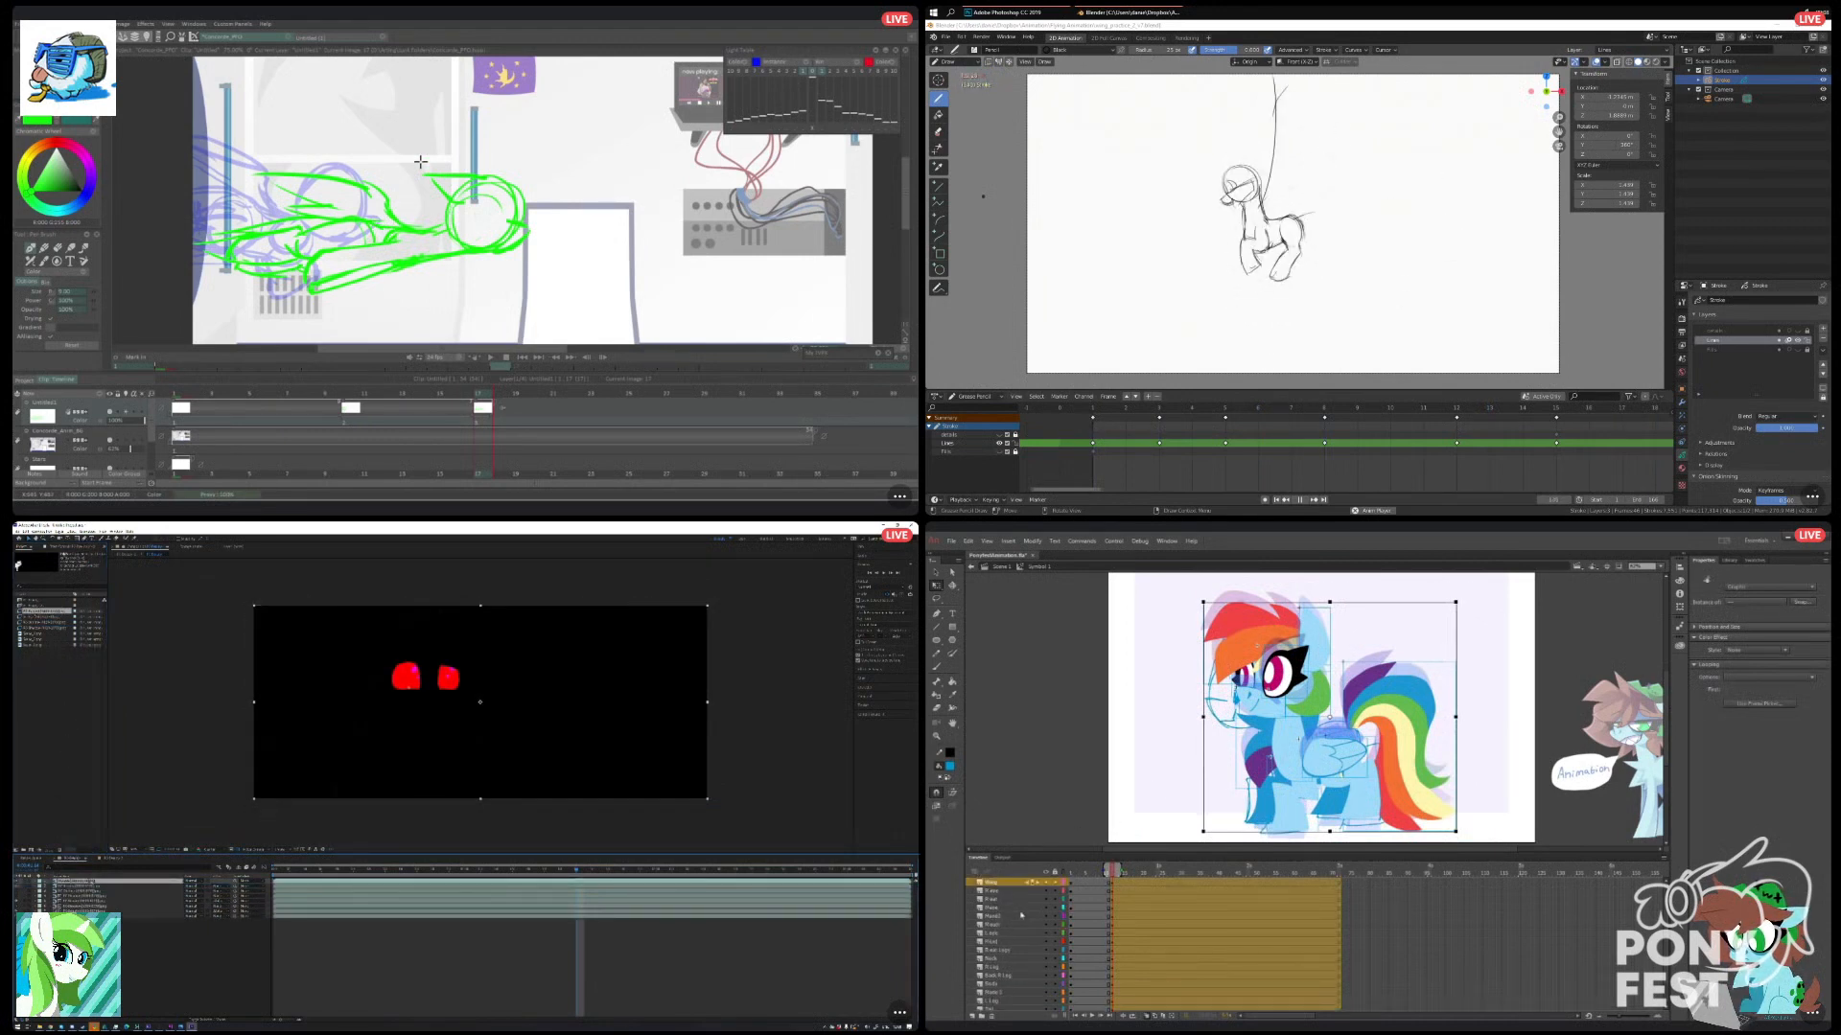
Nudge the selected pony slightly down in Animate, and open the effect list for the red eye layer in After Effects.
click(72, 547)
right_click(68, 602)
key(Down)
key(Down)
key(Down)
key(Down)
key(Down)
key(Down)
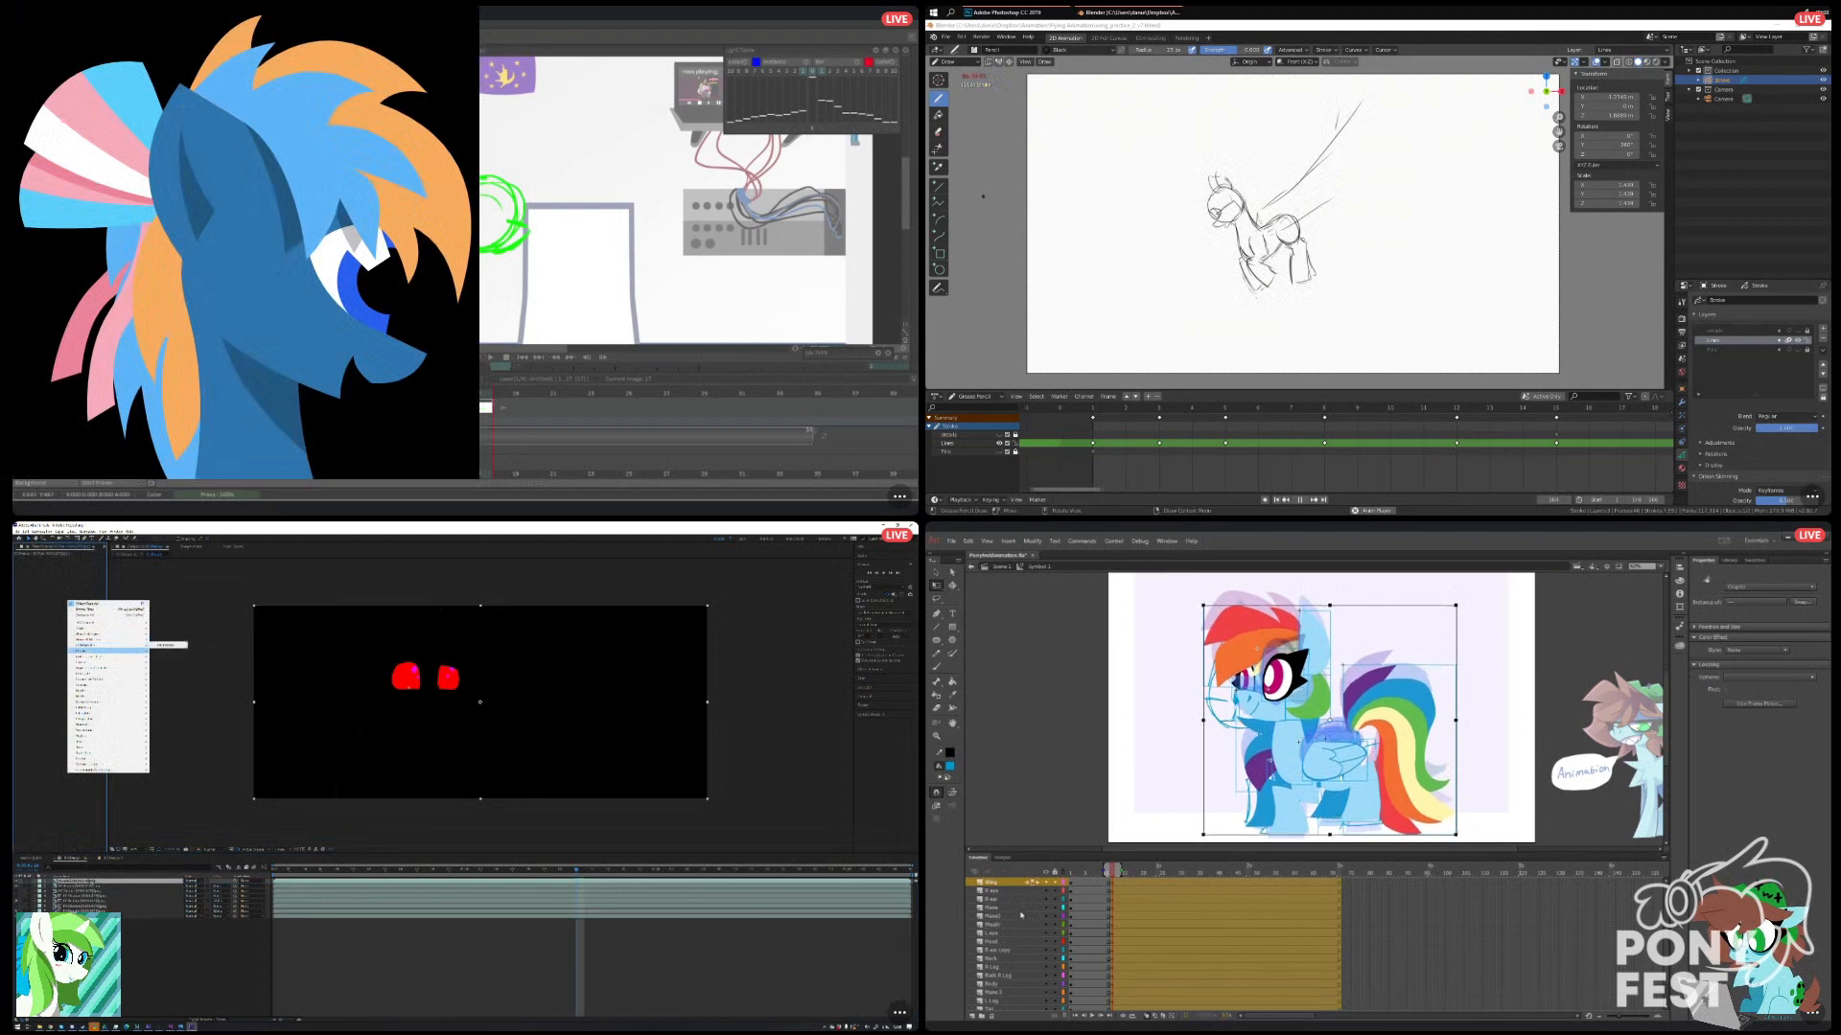
Apply a channel effect to the red eye layer in After Effects to make its black background transparent.
mouse_move(115, 651)
click(172, 715)
click(83, 565)
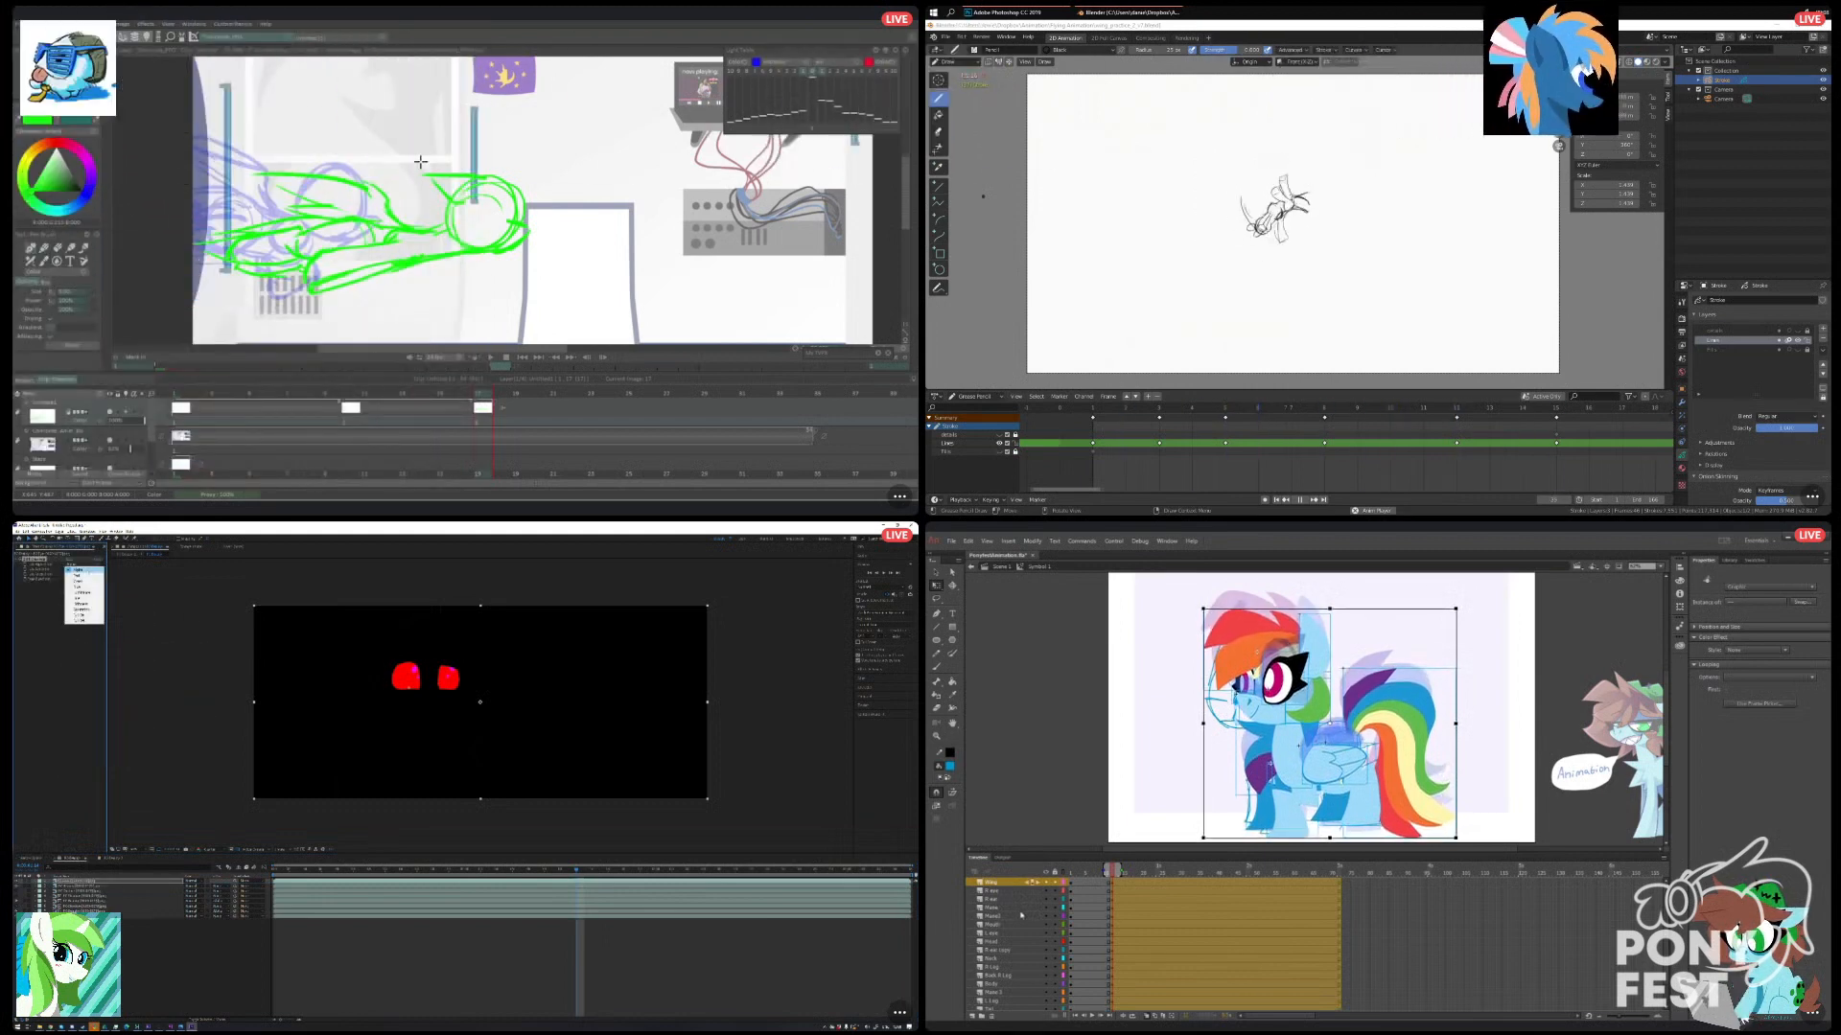
click(81, 576)
Hide the red eye layer in After Effects, and select only the pony's near back leg in Animate.
click(1496, 750)
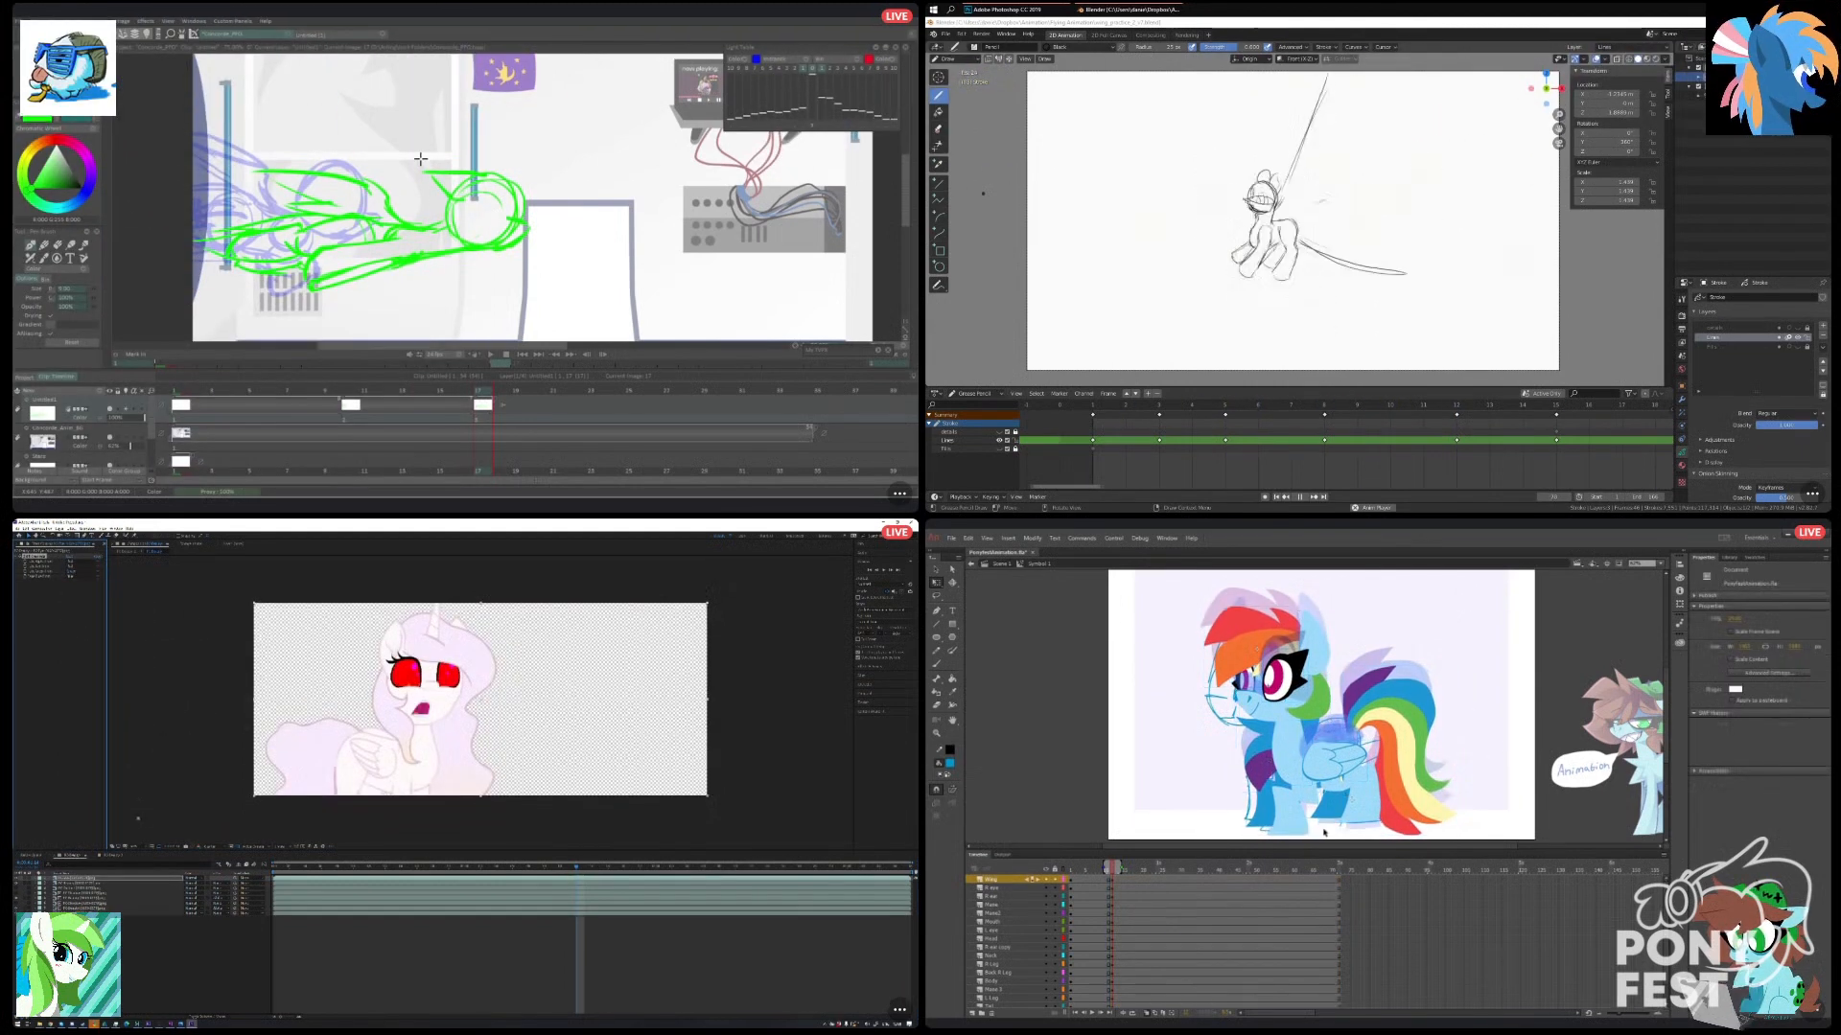
click(1355, 757)
click(17, 879)
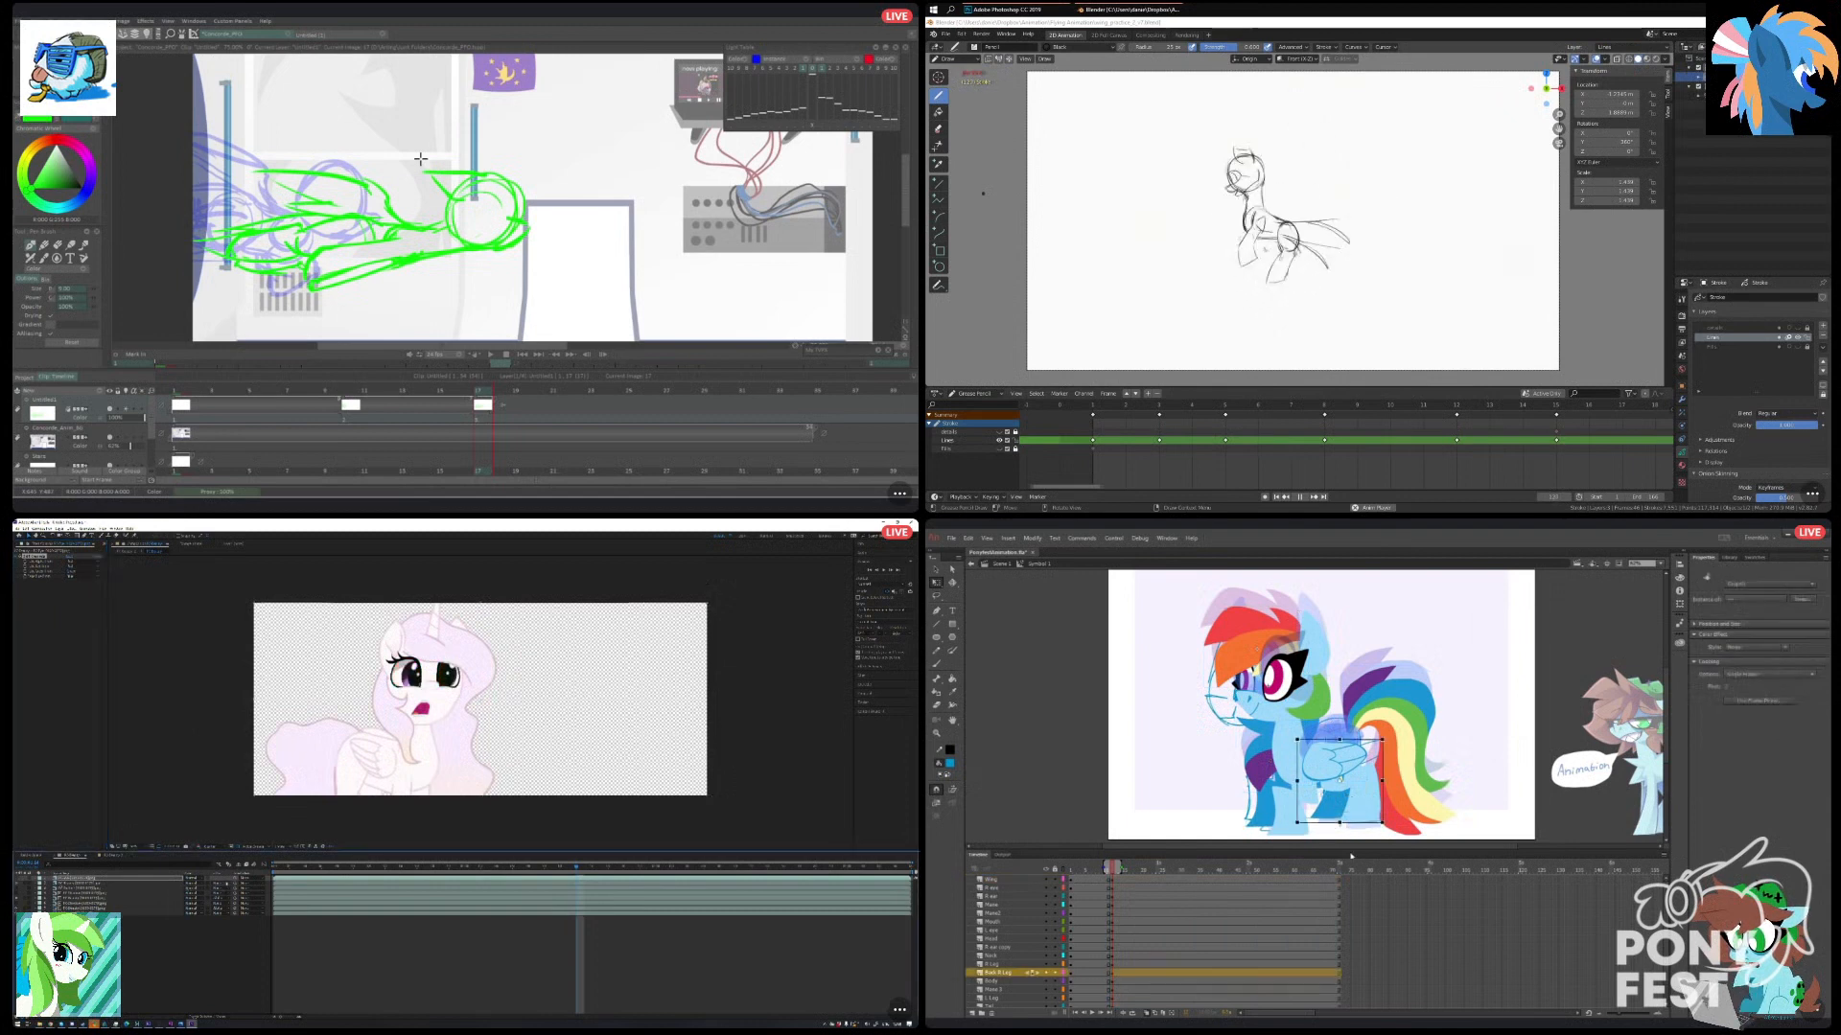
Nudge the near back leg down and slightly right in Animate, and set the shading layers' track mattes in After Effects.
click(218, 884)
key(Down)
key(Down)
key(Down)
key(Down)
click(220, 897)
key(Right)
key(Right)
key(Down)
key(Down)
Stop the playback of the flying pony animation in Blender and save the file.
click(39, 884)
click(45, 888)
key(space)
click(1351, 844)
key(ctrl+s)
click(164, 912)
Turn off onion skinning in Animate and scrub between the frames to compare the two poses.
mouse_move(1192, 405)
mouse_down()
mouse_move(1126, 408)
mouse_move(1191, 411)
mouse_move(1161, 416)
mouse_up()
click(1147, 1014)
click(107, 884)
click(108, 879)
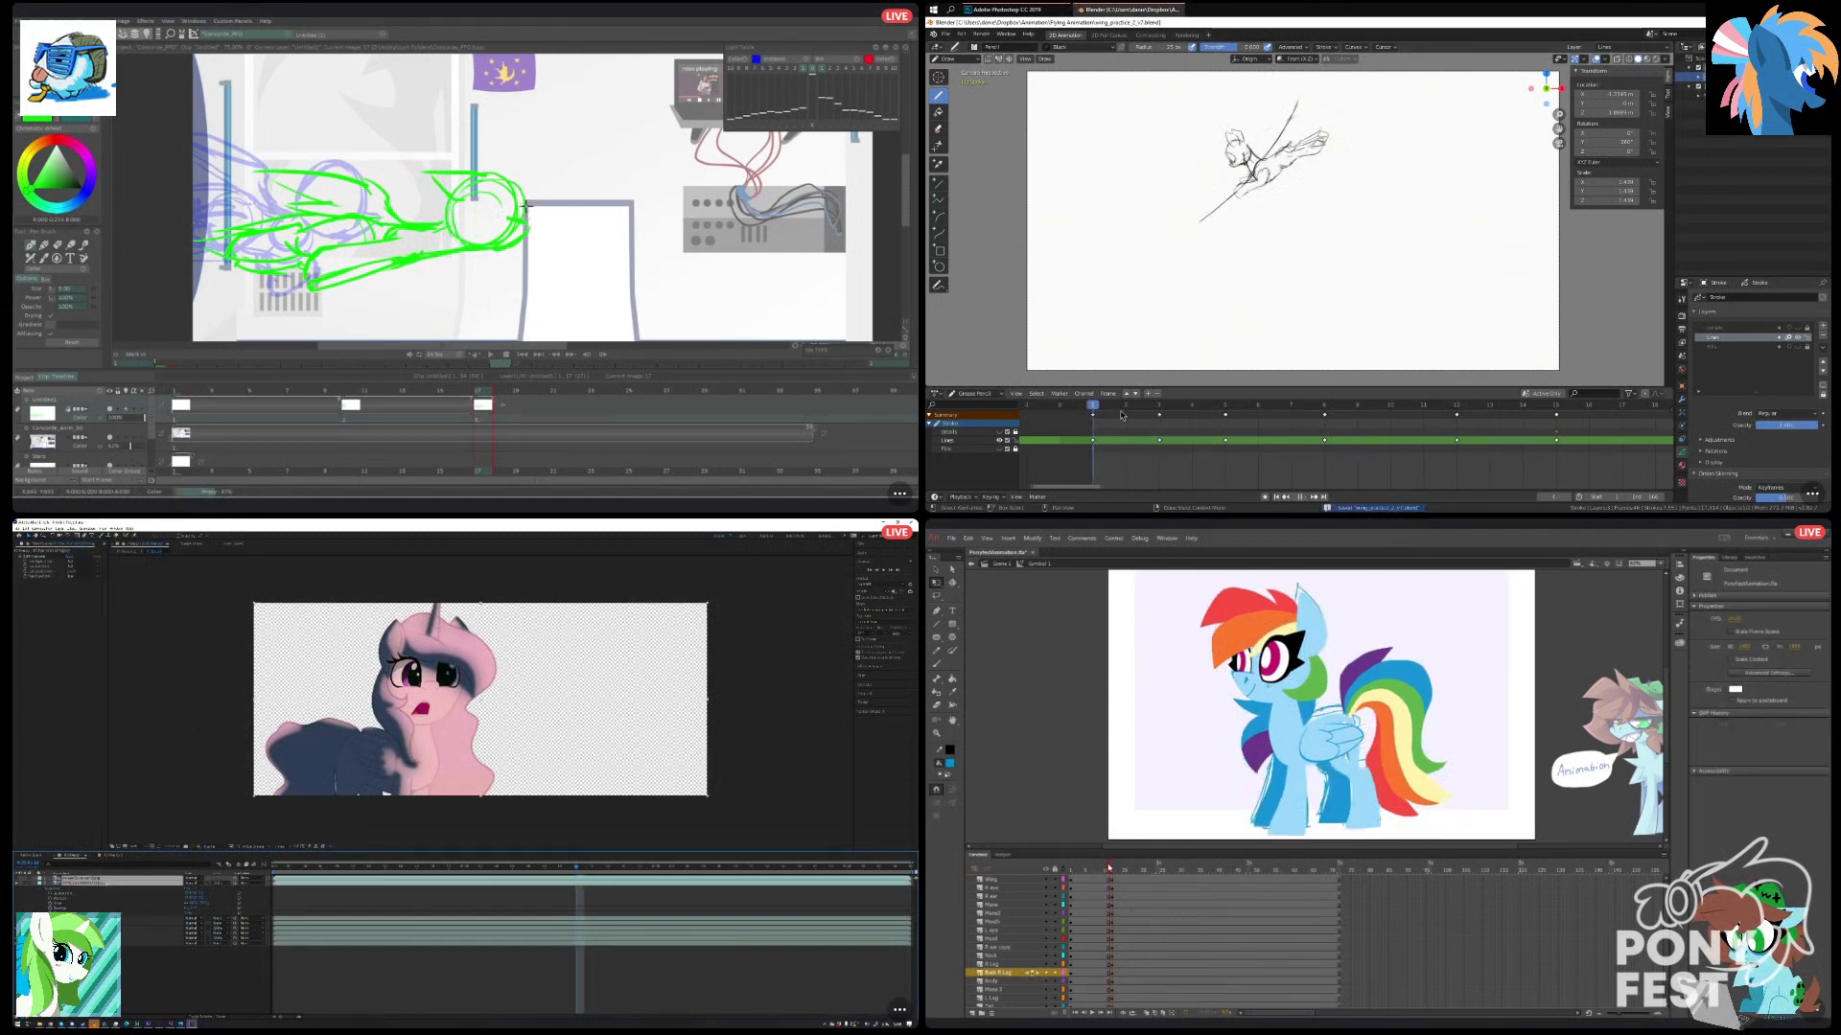
scroll(1253, 198, up, 5)
drag(1112, 870, 1108, 870)
drag(1109, 870, 1114, 868)
click(107, 879)
Choose a different source option in the selected layer's channel effect in After Effects.
click(73, 567)
click(82, 592)
scroll(1267, 197, down, 1)
click(36, 883)
Draw the long diagonal line below the flying pony in Blender, replacing the first stroke with a slightly longer one.
click(1283, 711)
drag(1269, 225, 1185, 316)
click(40, 883)
shift+click(1279, 677)
key(ctrl+z)
click(45, 888)
shift+click(1258, 768)
drag(1267, 225, 1178, 329)
Select the pony's head parts together in Animate and move their pivot point to the base of the neck.
shift+click(1246, 685)
shift+click(1253, 703)
shift+click(1266, 640)
shift+click(1314, 638)
shift+click(1308, 703)
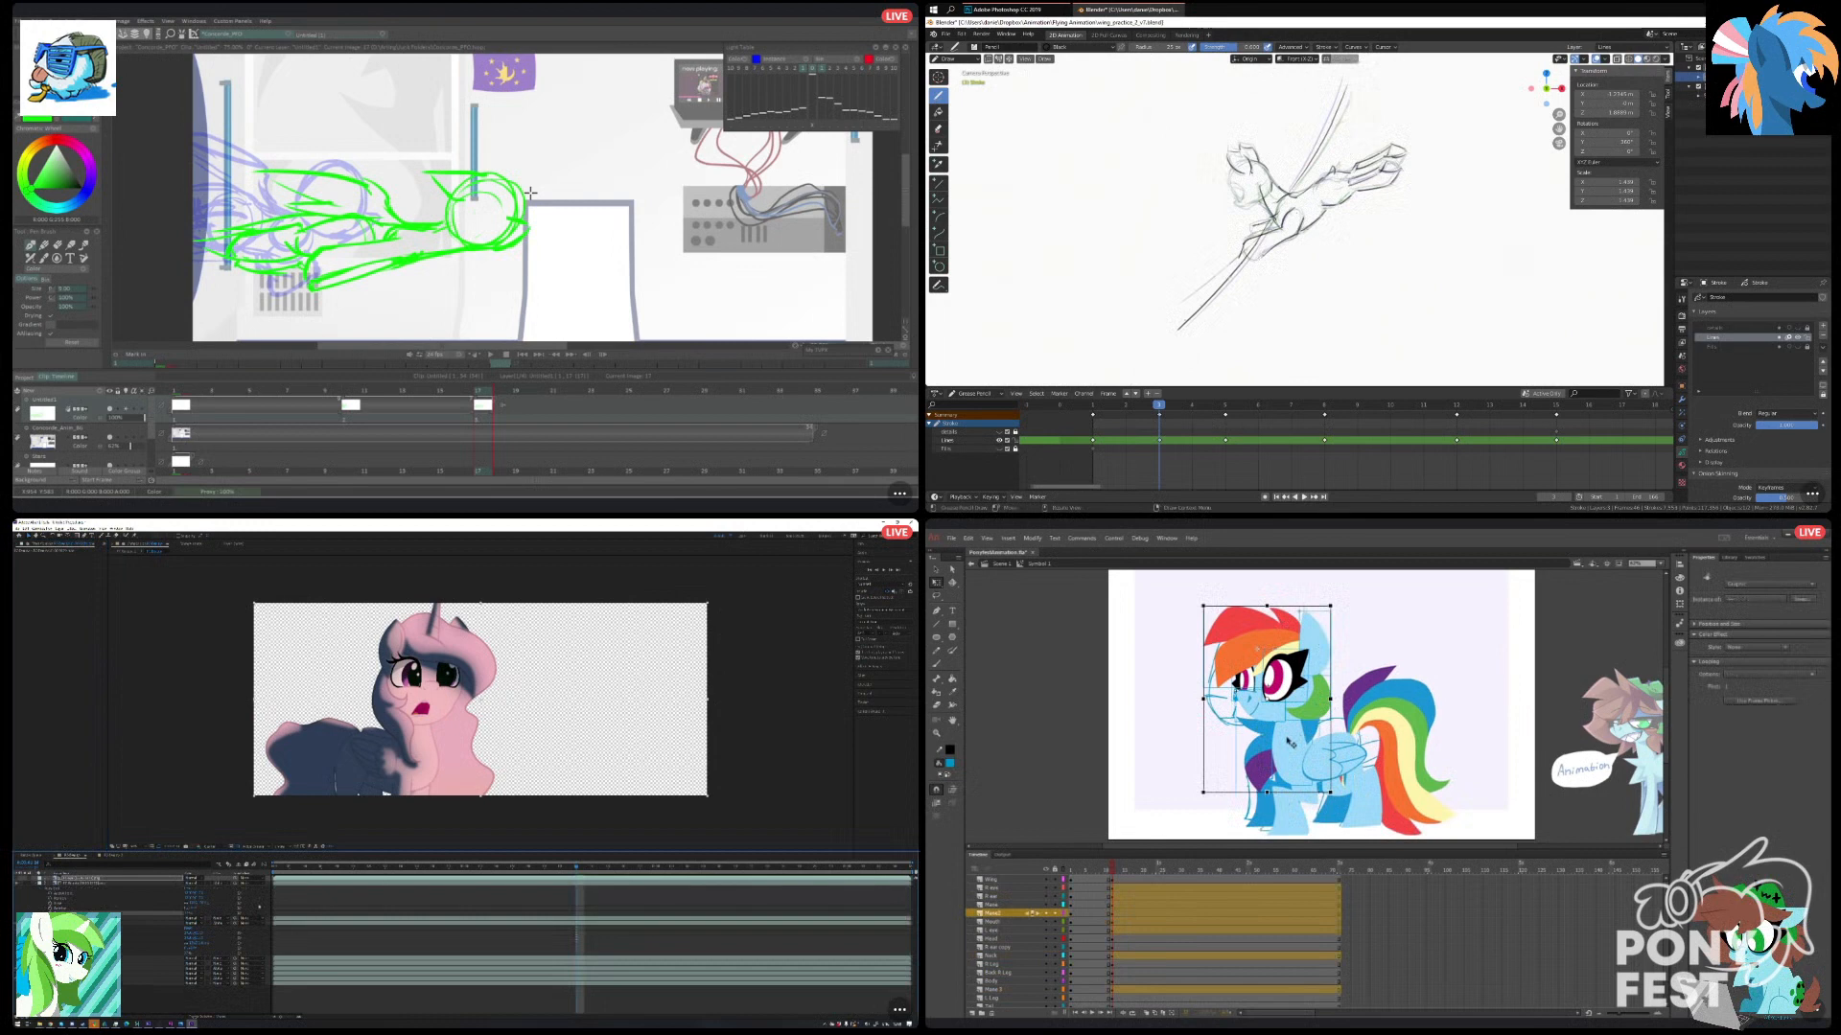
drag(1266, 700, 1298, 768)
Sketch the front edge of the flying pony's head in Blender.
click(119, 879)
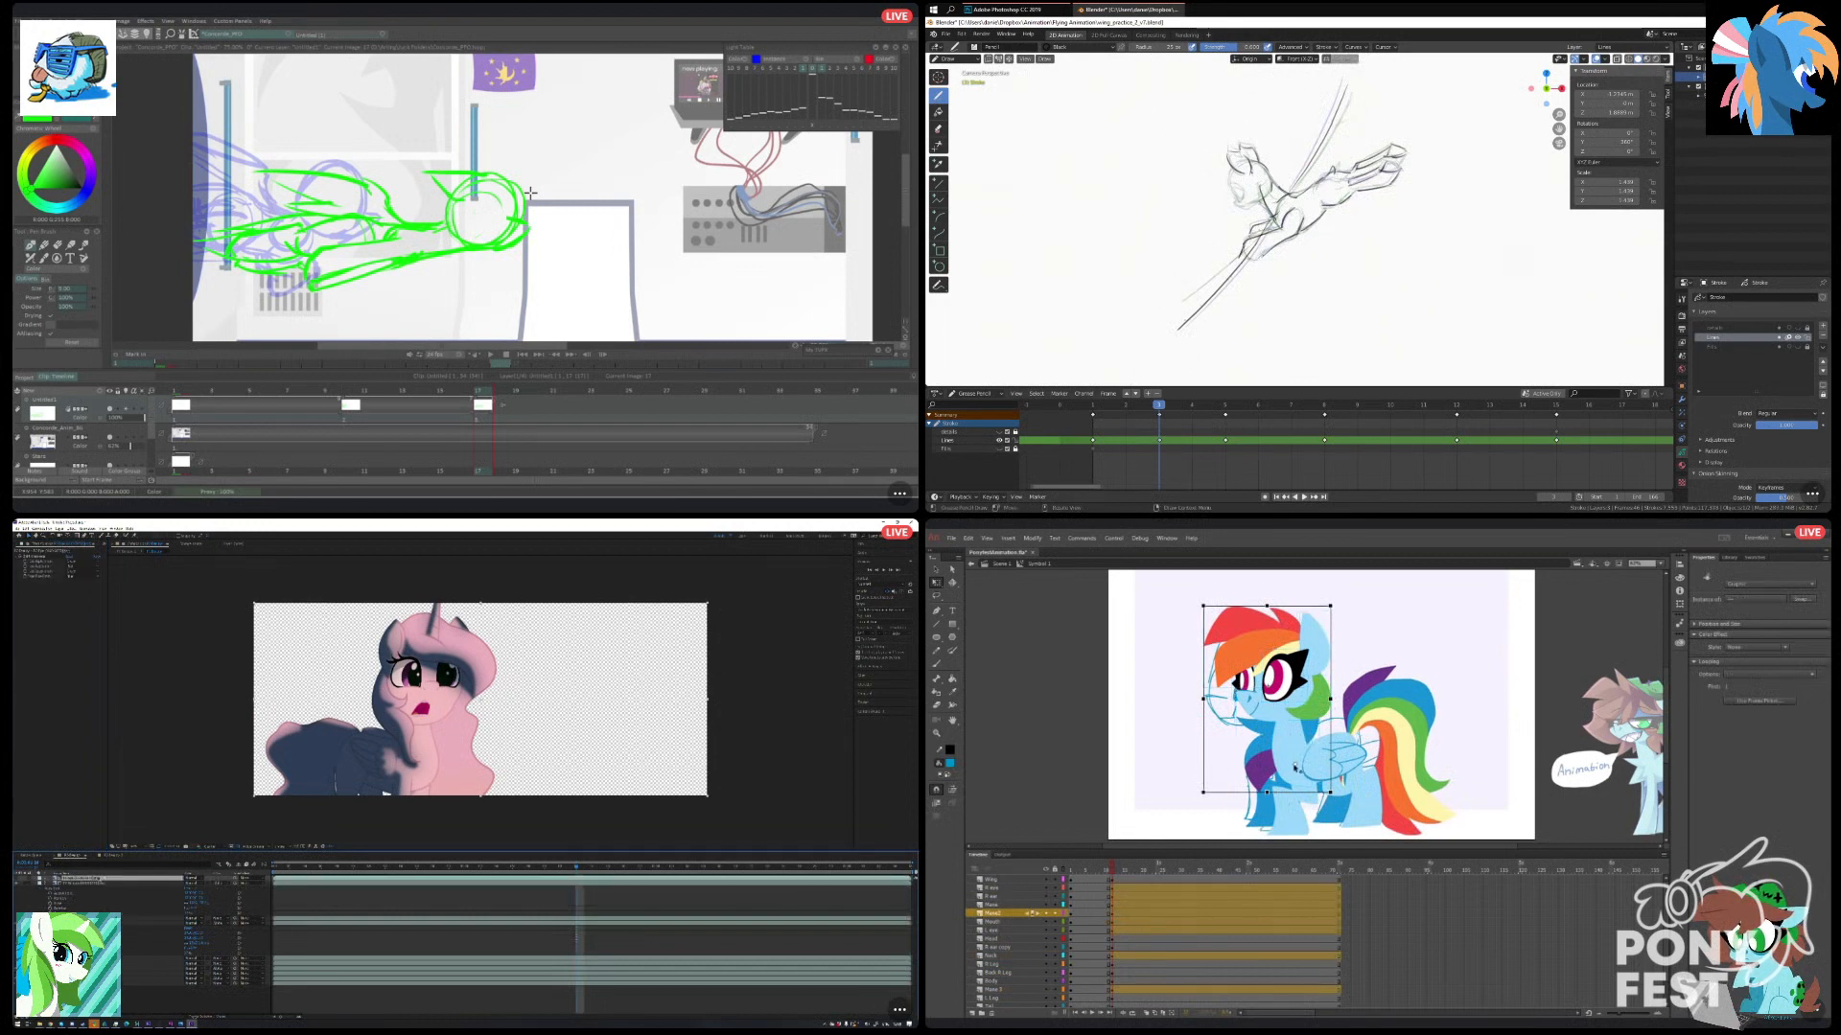
shift+click(104, 883)
drag(1230, 173, 1232, 193)
Try to rotate the selected head parts slightly counterclockwise in Animate.
drag(1206, 608, 1189, 619)
key(ctrl+d)
key(ctrl+z)
key(ctrl+shift+a)
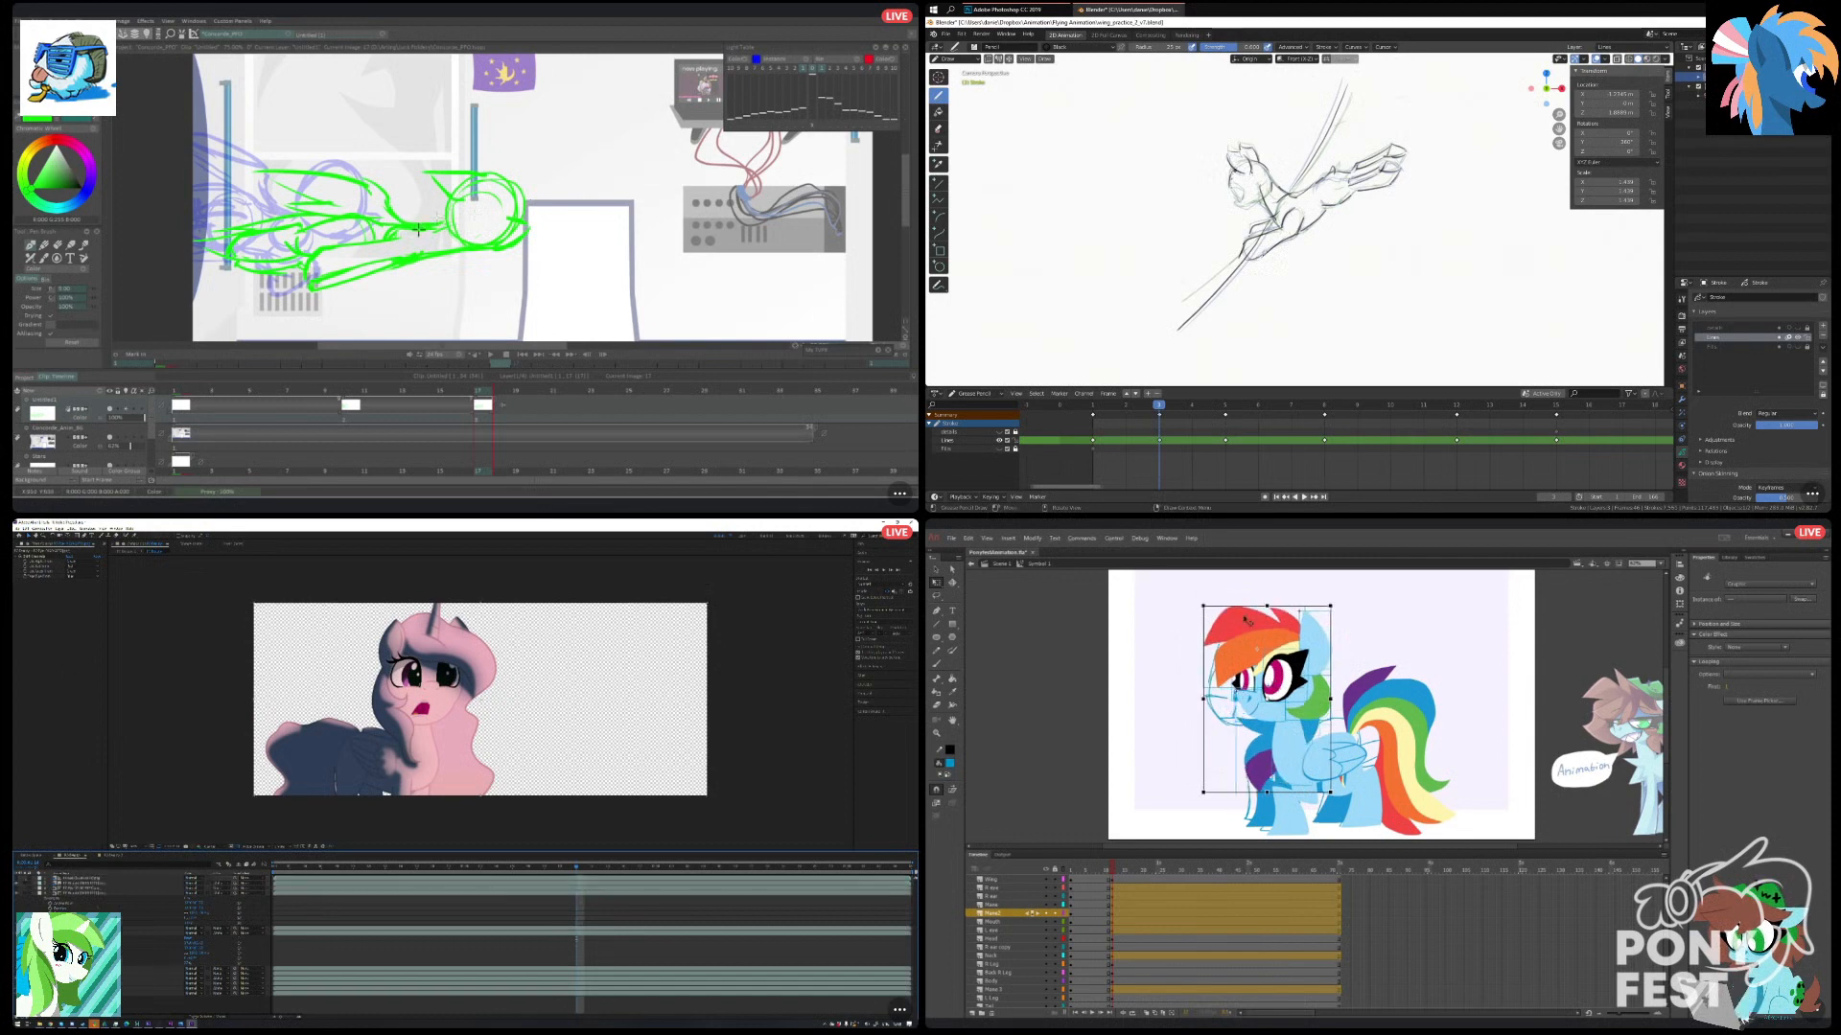
Switch back to the brush and sketch the green pony's shoulder line in TVPaint.
key(e)
key(ctrl+z)
key(b)
drag(389, 205, 416, 228)
click(38, 883)
click(106, 879)
Try to tilt the pony's head forward in Animate, and pick a source option for the channel effect in After Effects.
drag(1205, 609, 1169, 630)
click(73, 577)
drag(395, 215, 449, 224)
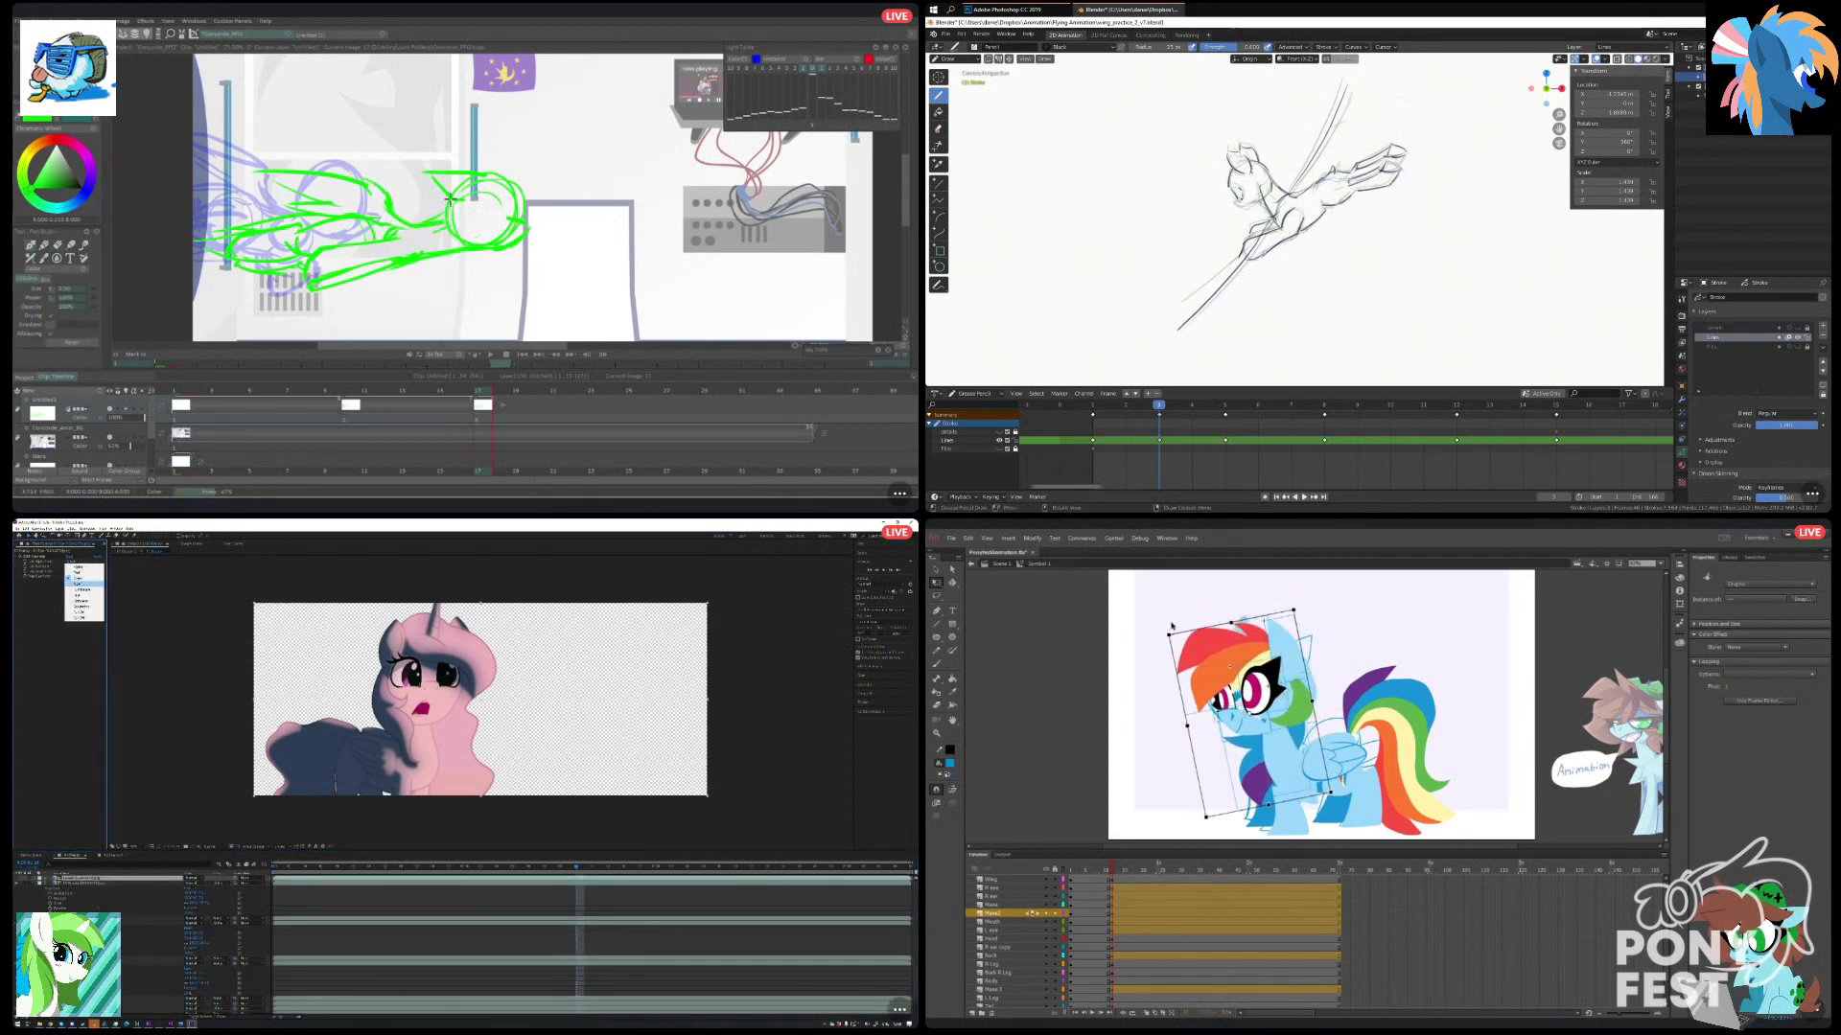
click(81, 576)
key(ctrl+z)
Try to transform the head selection in Animate with one more head part included.
click(1304, 714)
click(275, 889)
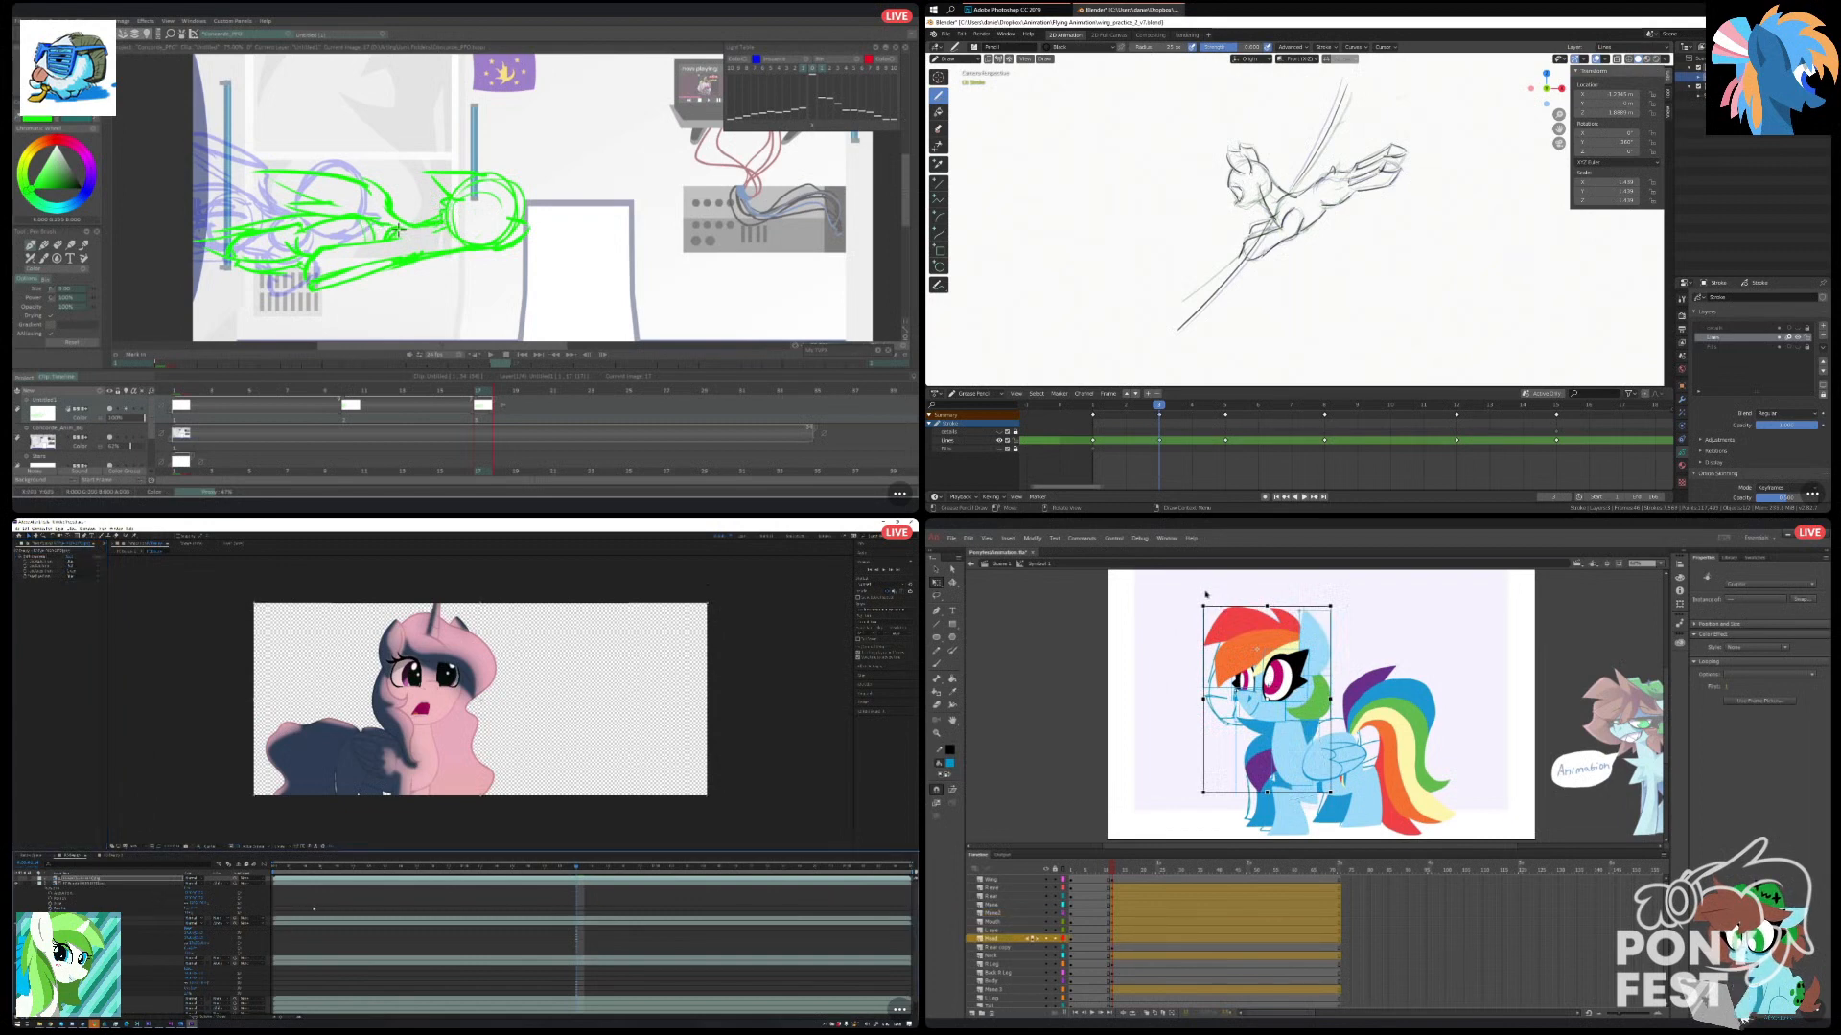
drag(1203, 605, 1198, 605)
key(e)
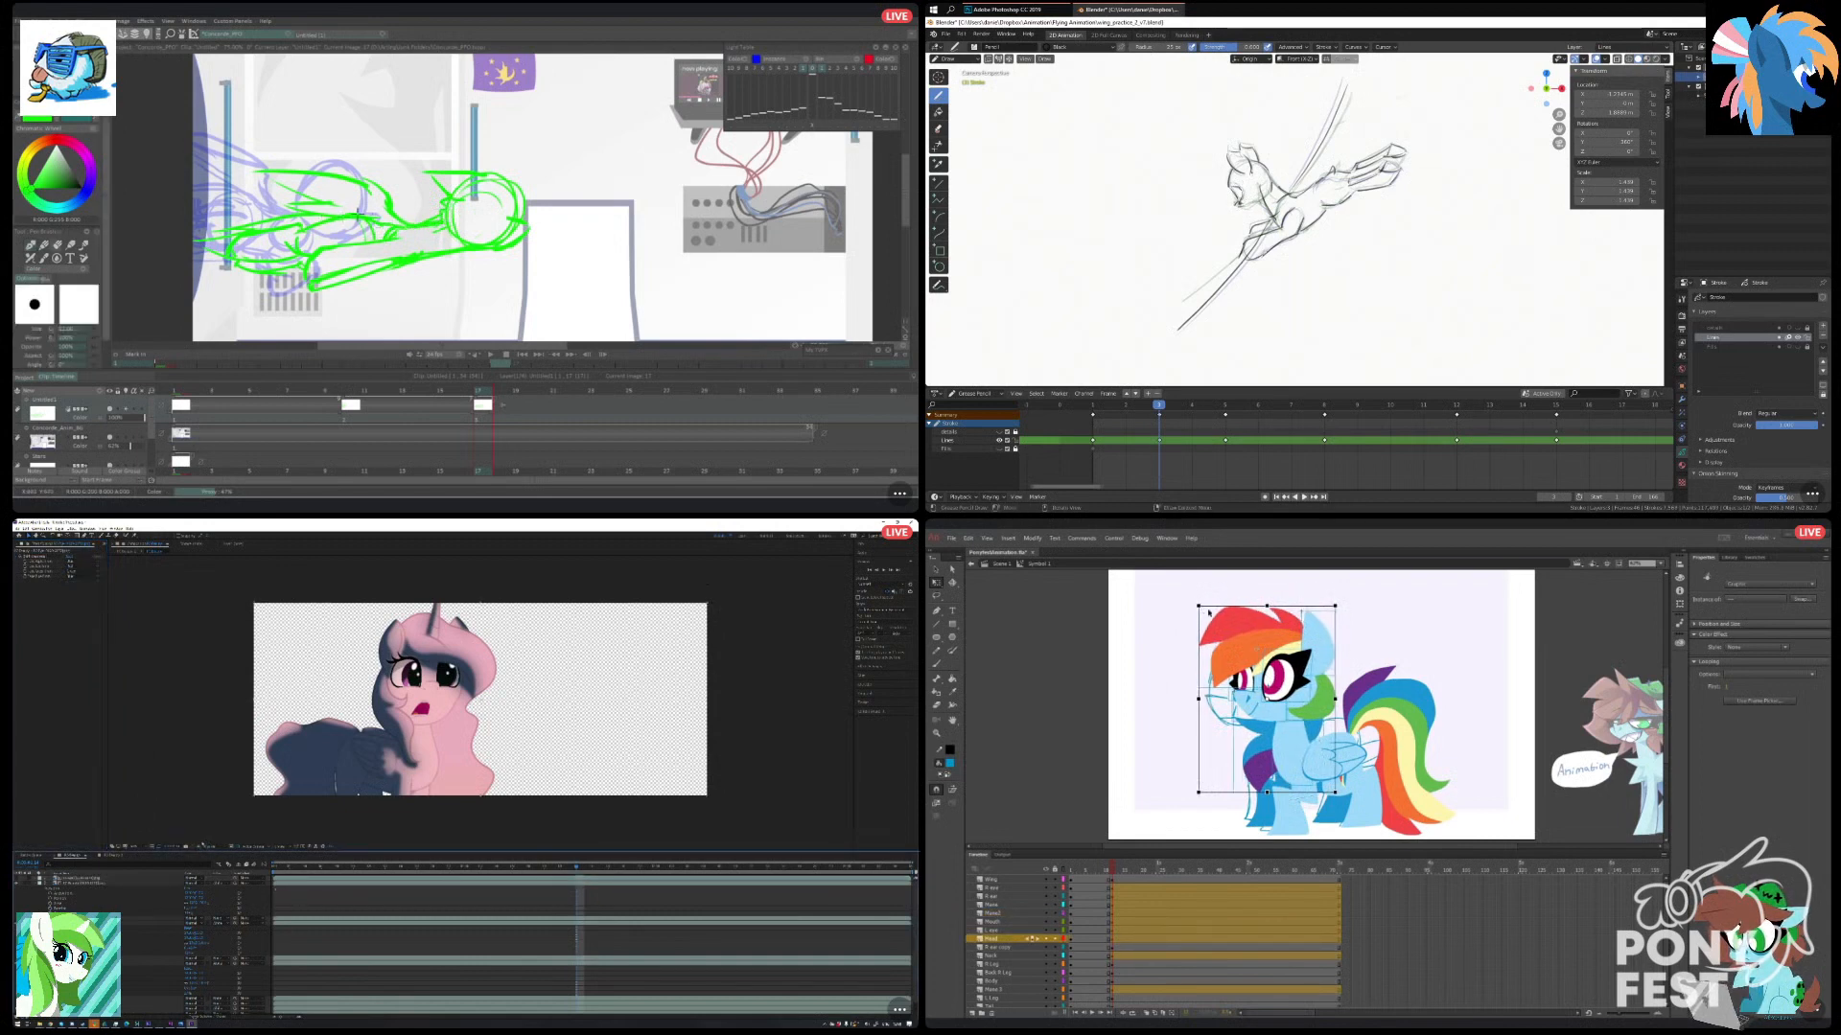
click(1176, 617)
key(ctrl+z)
key(ctrl+z)
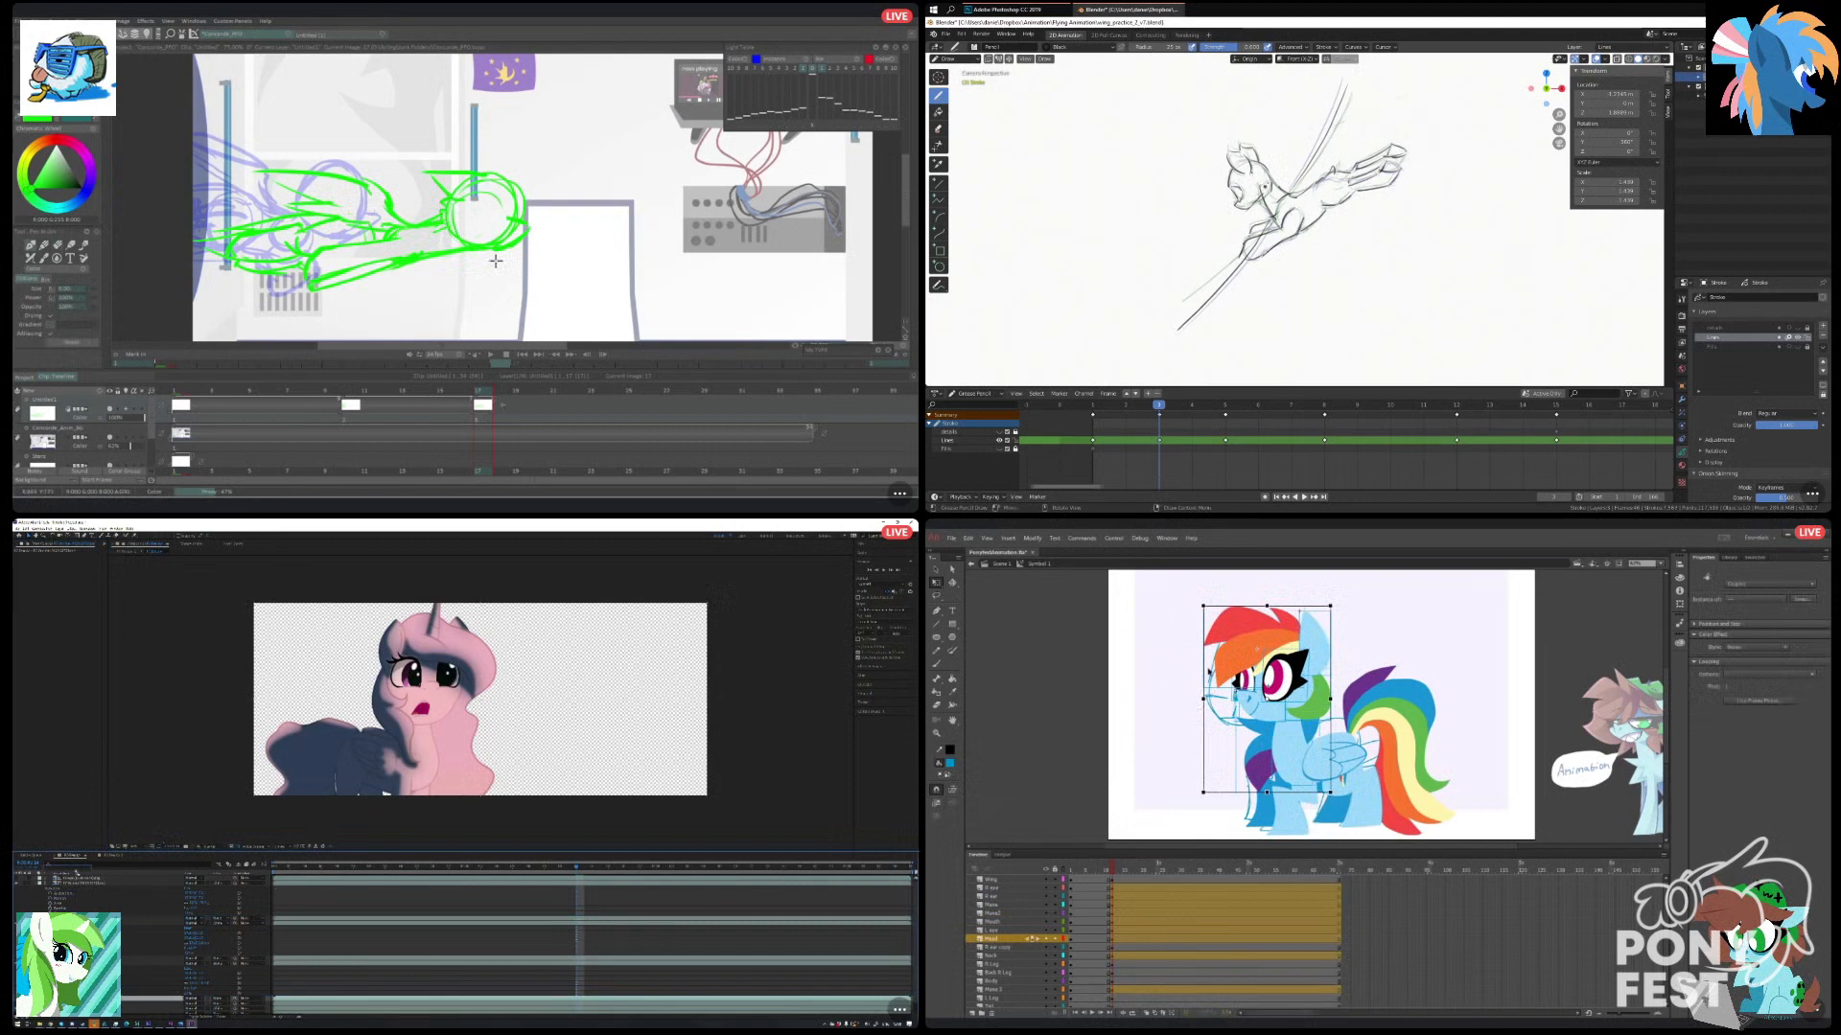
Tilt the pony's head forward about the neck in Animate, and go to a later blank drawing in TVPaint.
drag(532, 390, 575, 390)
drag(77, 879, 76, 878)
drag(578, 390, 592, 390)
drag(1196, 611, 1173, 627)
key(space)
key(space)
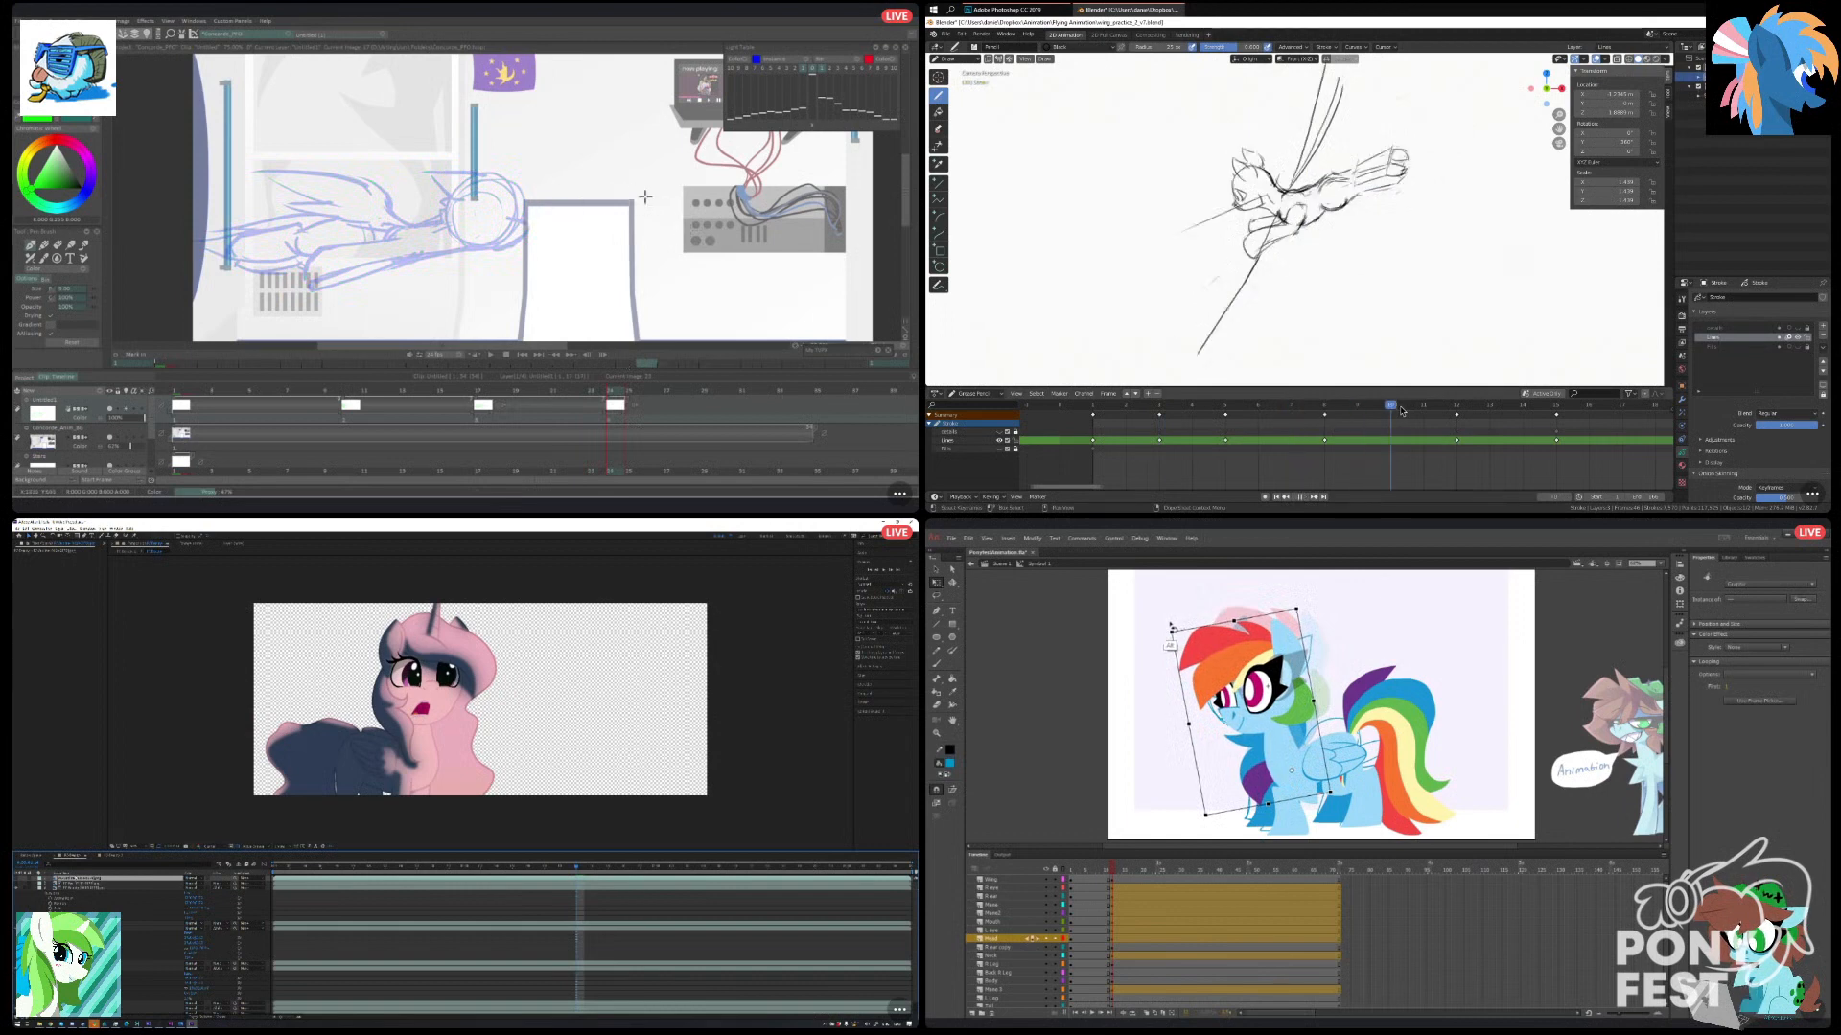
Select the pony's individual mane and face parts in Animate.
scroll(1418, 263, down, 4)
click(1335, 588)
scroll(1418, 262, up, 4)
click(1243, 725)
scroll(1299, 228, down, 3)
scroll(1299, 229, up, 2)
shift+click(1227, 699)
shift+click(1262, 703)
Redraw the long diagonal line under the flying pony on the later Blender frame until its angle fits.
drag(1278, 219, 1198, 334)
shift+click(1238, 657)
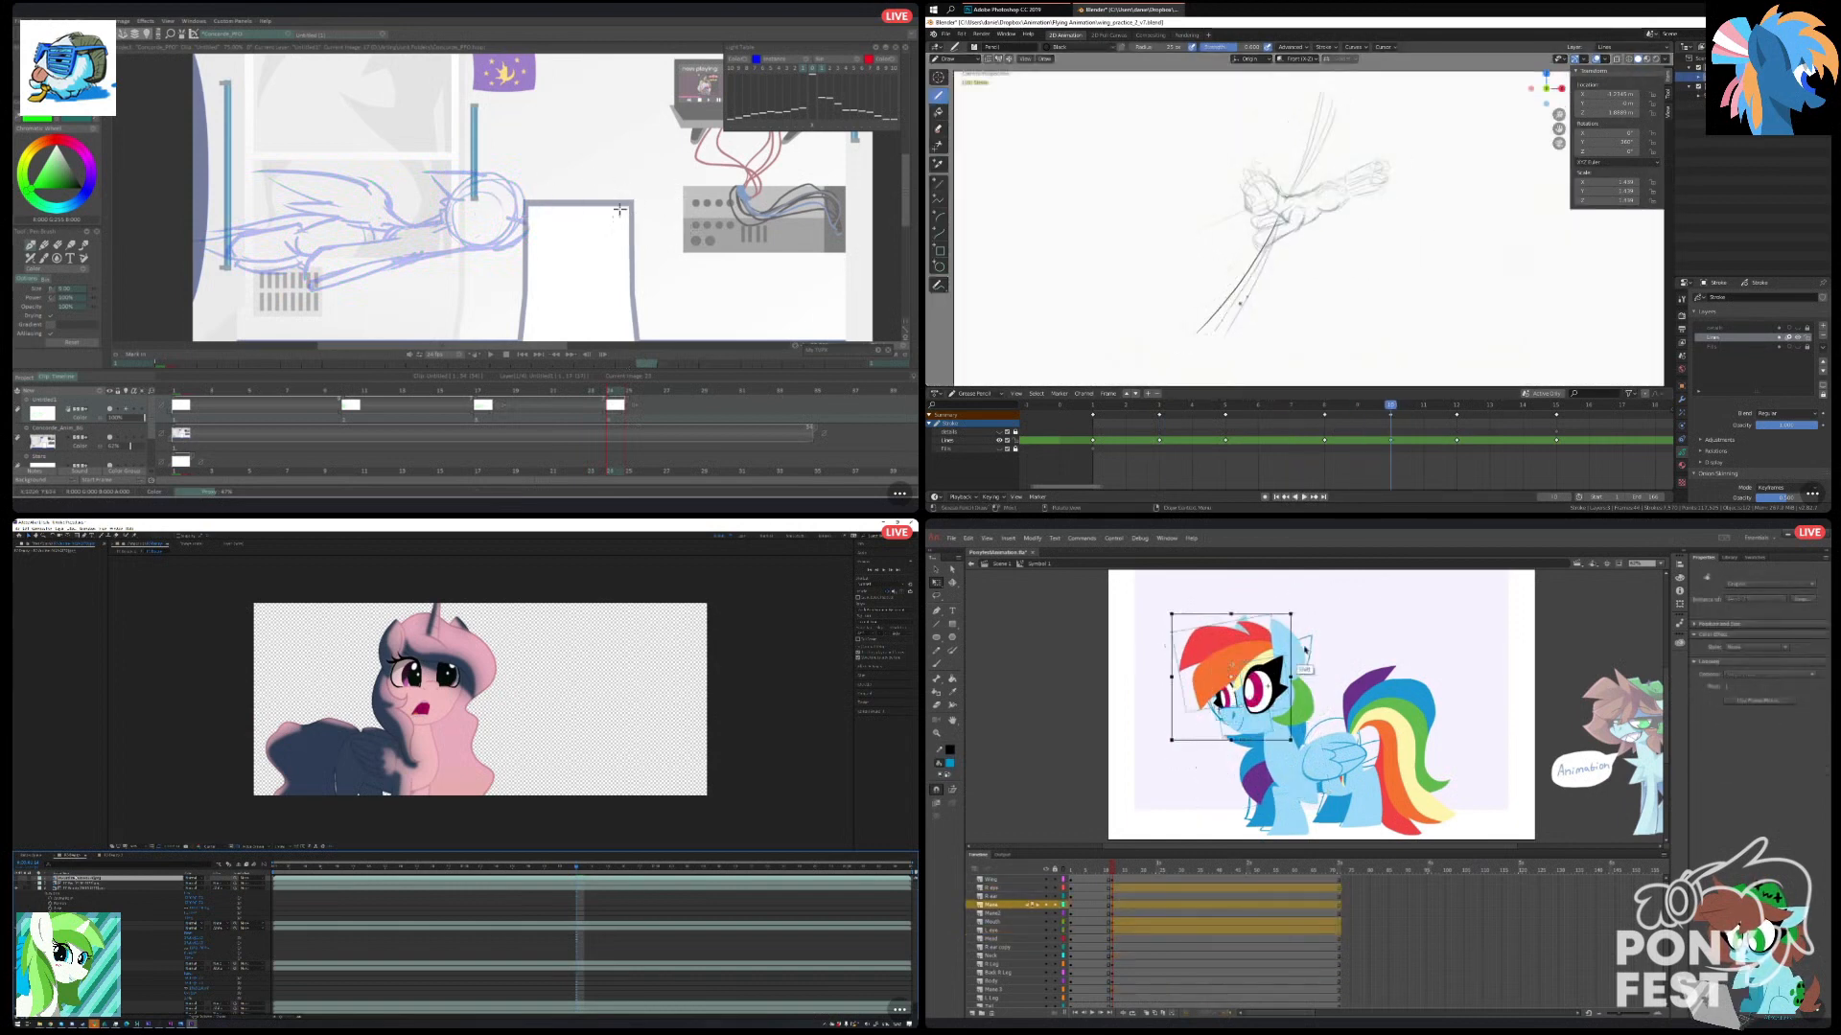
shift+click(1299, 655)
key(ctrl+z)
drag(1279, 222, 1215, 332)
key(ctrl+z)
shift+click(1250, 644)
drag(1279, 225, 1215, 335)
Sketch the pony's green head circle at the upper edge of the white box in TVPaint.
mouse_move(525, 202)
mouse_down()
mouse_move(575, 223)
mouse_move(583, 165)
mouse_move(549, 229)
mouse_move(599, 203)
mouse_move(539, 171)
mouse_move(562, 228)
mouse_up()
click(1237, 604)
key(ctrl+z)
click(1232, 629)
mouse_move(566, 167)
mouse_down()
mouse_move(549, 231)
mouse_move(560, 188)
mouse_up()
click(1167, 690)
Sketch a body line from the green head circle along the top of the box in TVPaint.
drag(537, 346, 596, 346)
drag(401, 203, 458, 195)
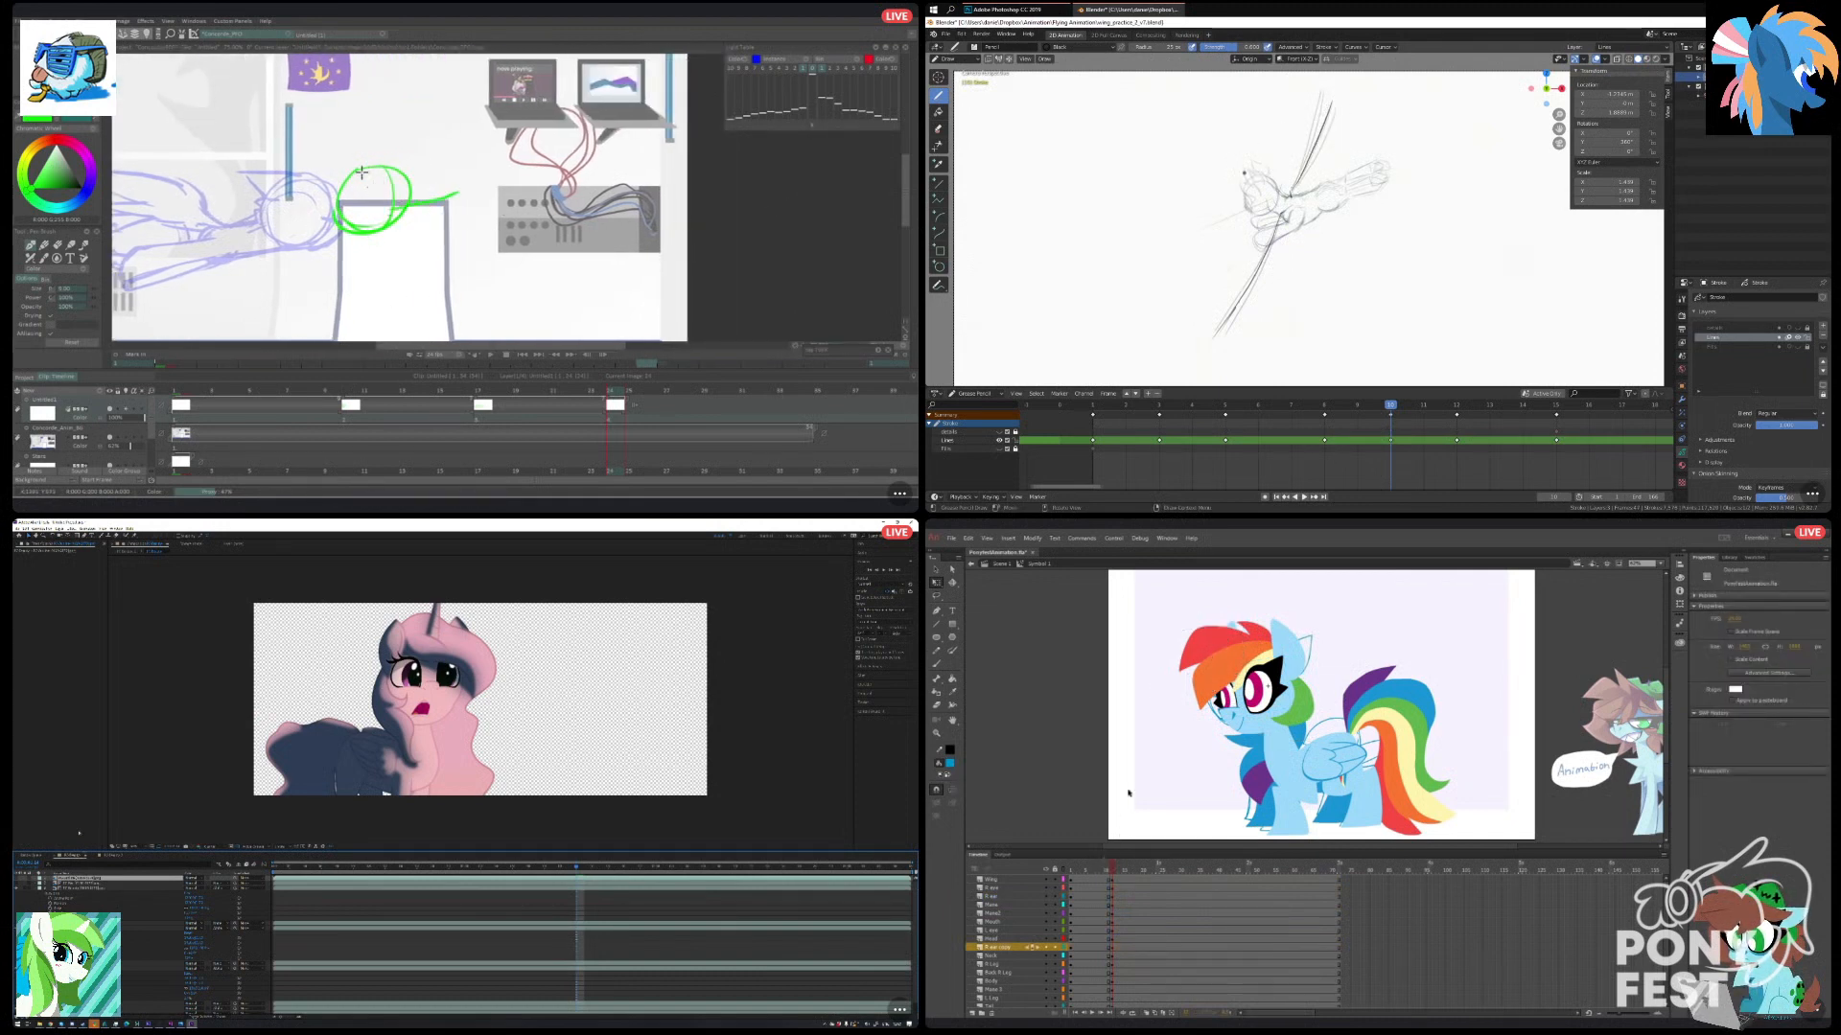
key(ctrl+z)
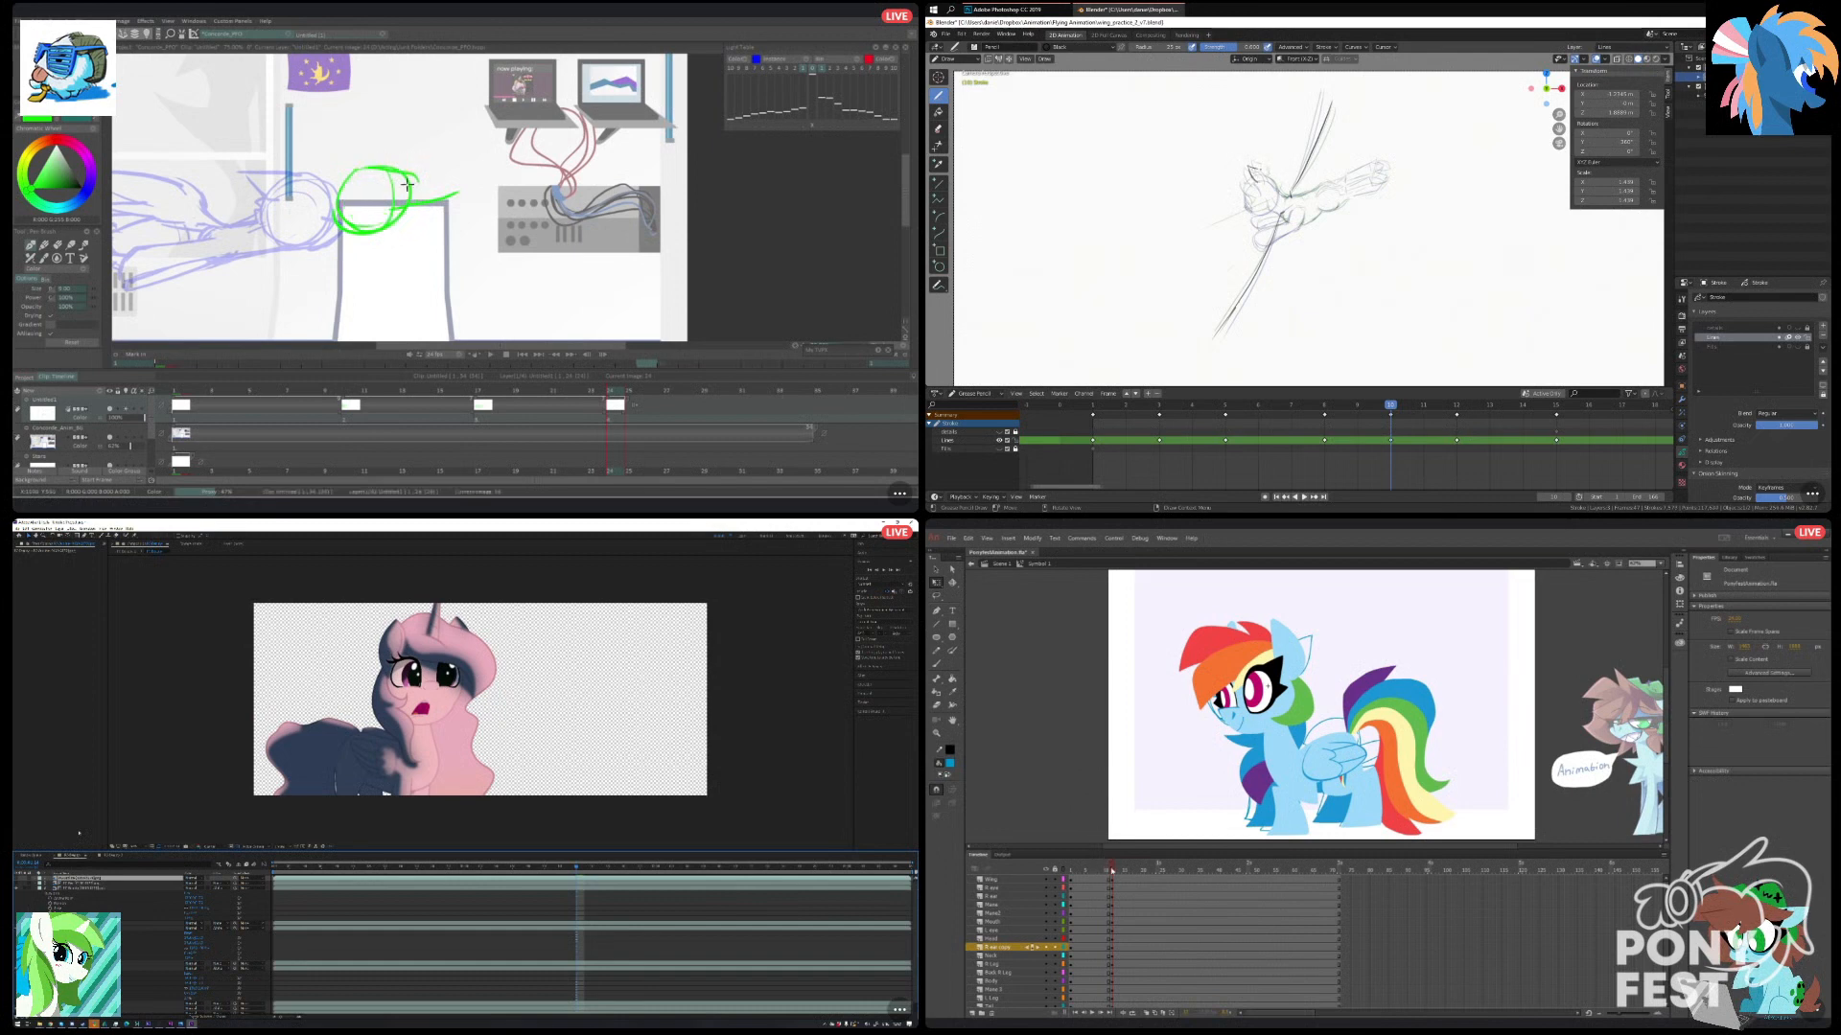
Scrub across the neighbouring frames in Animate to check the tilted head pose.
click(1101, 870)
drag(1108, 872, 1112, 871)
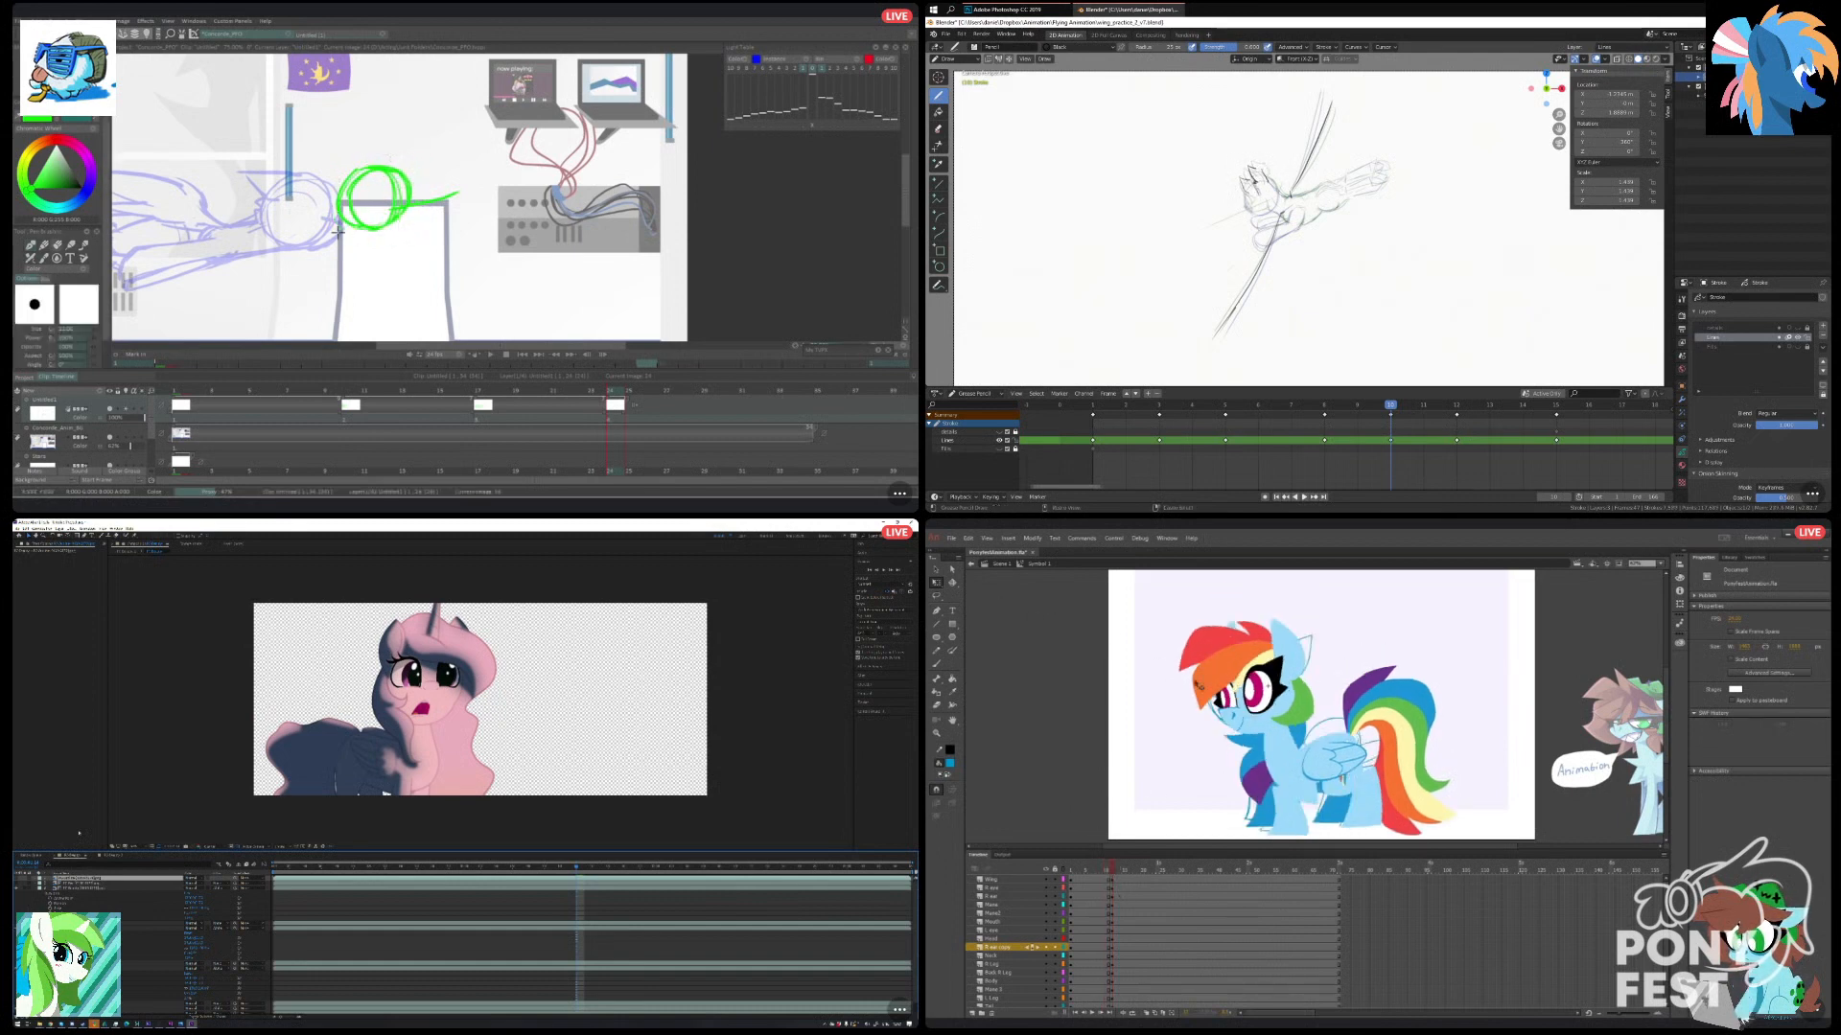
key(n)
drag(1107, 872, 1113, 871)
click(22, 544)
Select the pony's mouth, eye, mane, ear and head parts together in Animate.
click(1241, 727)
shift+click(1241, 718)
shift+click(1228, 697)
shift+click(1263, 680)
shift+click(1246, 656)
shift+click(1294, 660)
shift+click(1294, 702)
shift+click(1235, 628)
Show the line-art layer in After Effects and change its blending mode to get dark lines over the shaded pony.
click(17, 878)
shift+click(1253, 726)
shift+click(1253, 725)
click(192, 878)
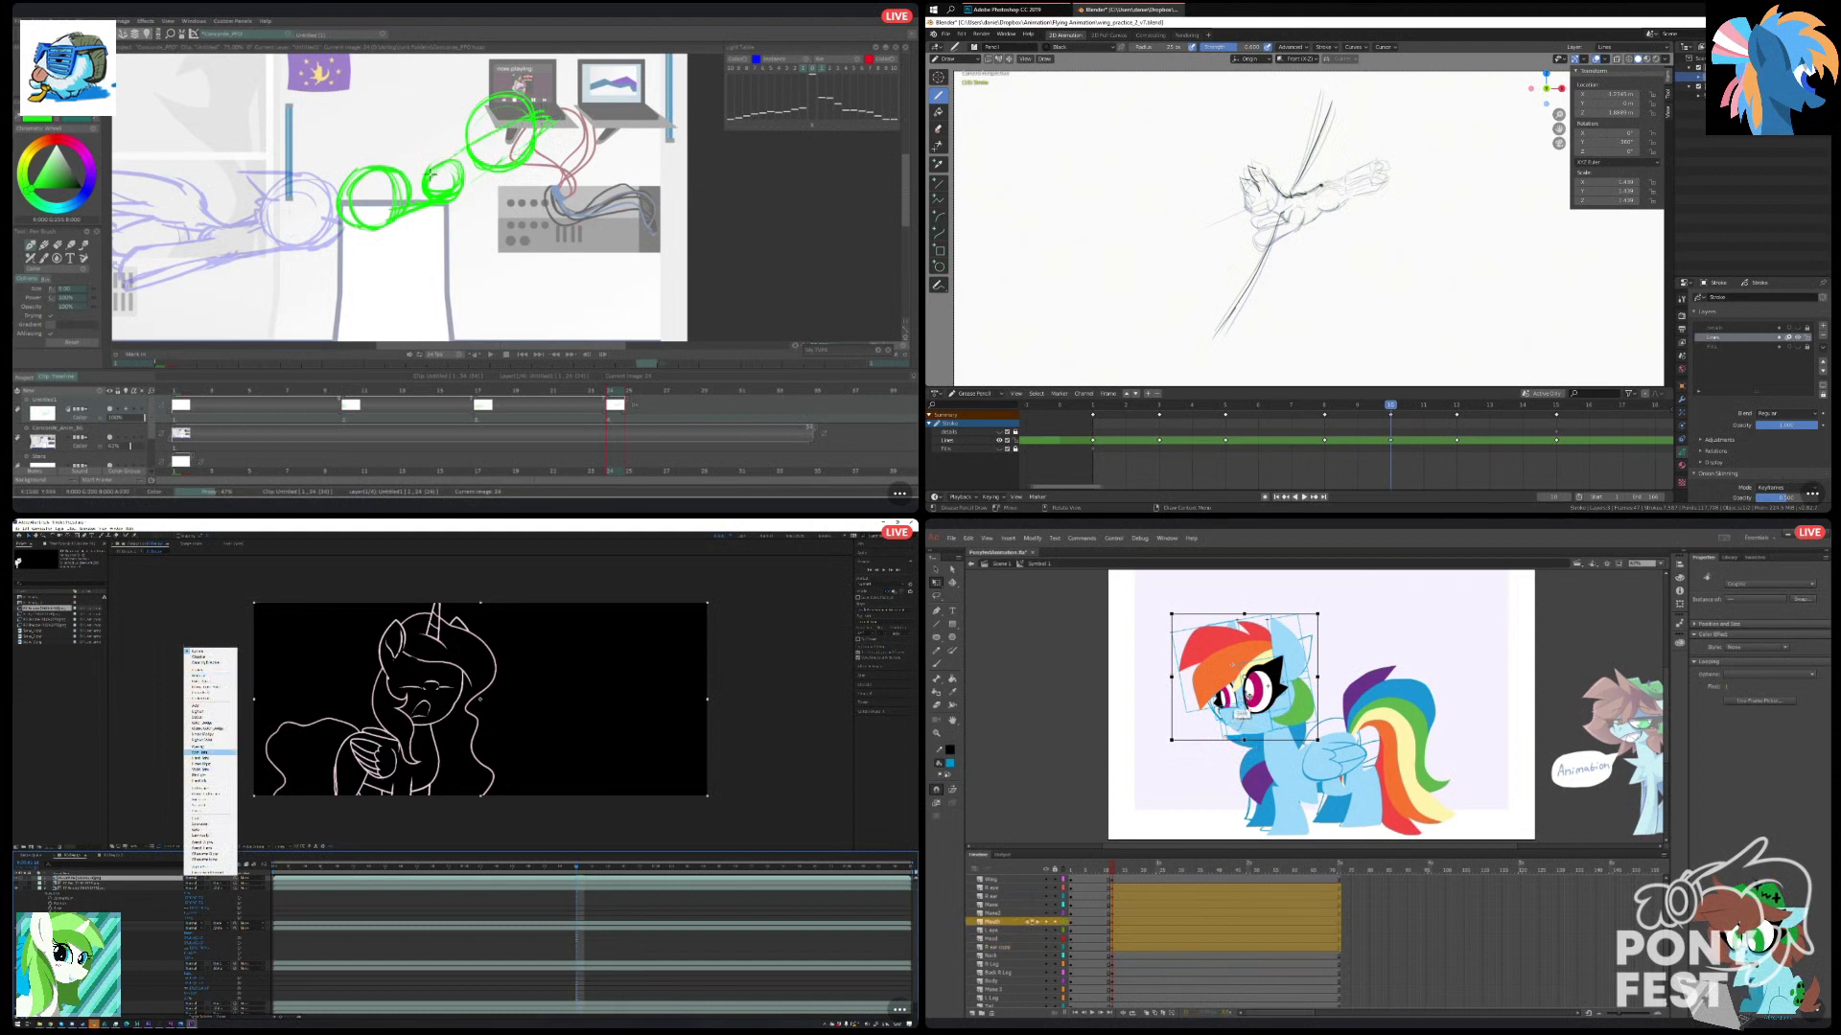
click(197, 805)
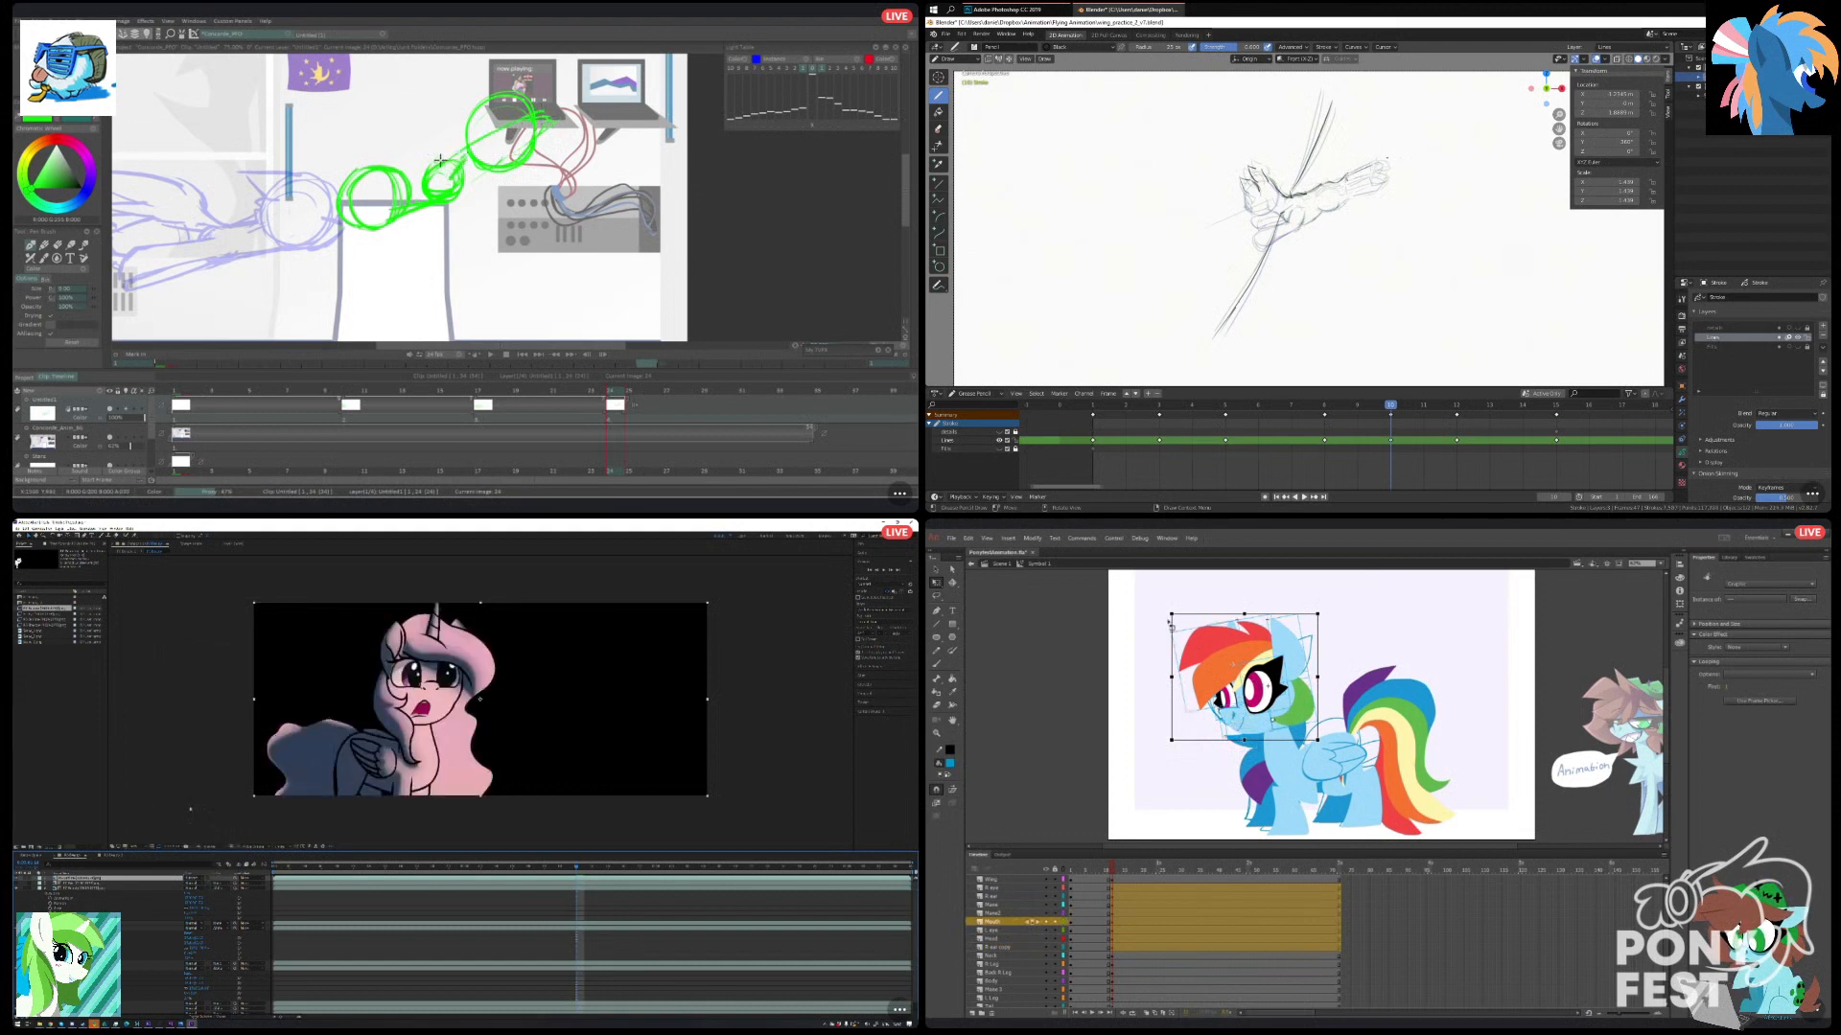
Rotate the selected head parts slightly clockwise in Animate and clear the selection.
drag(1172, 611, 1189, 597)
key(ctrl+z)
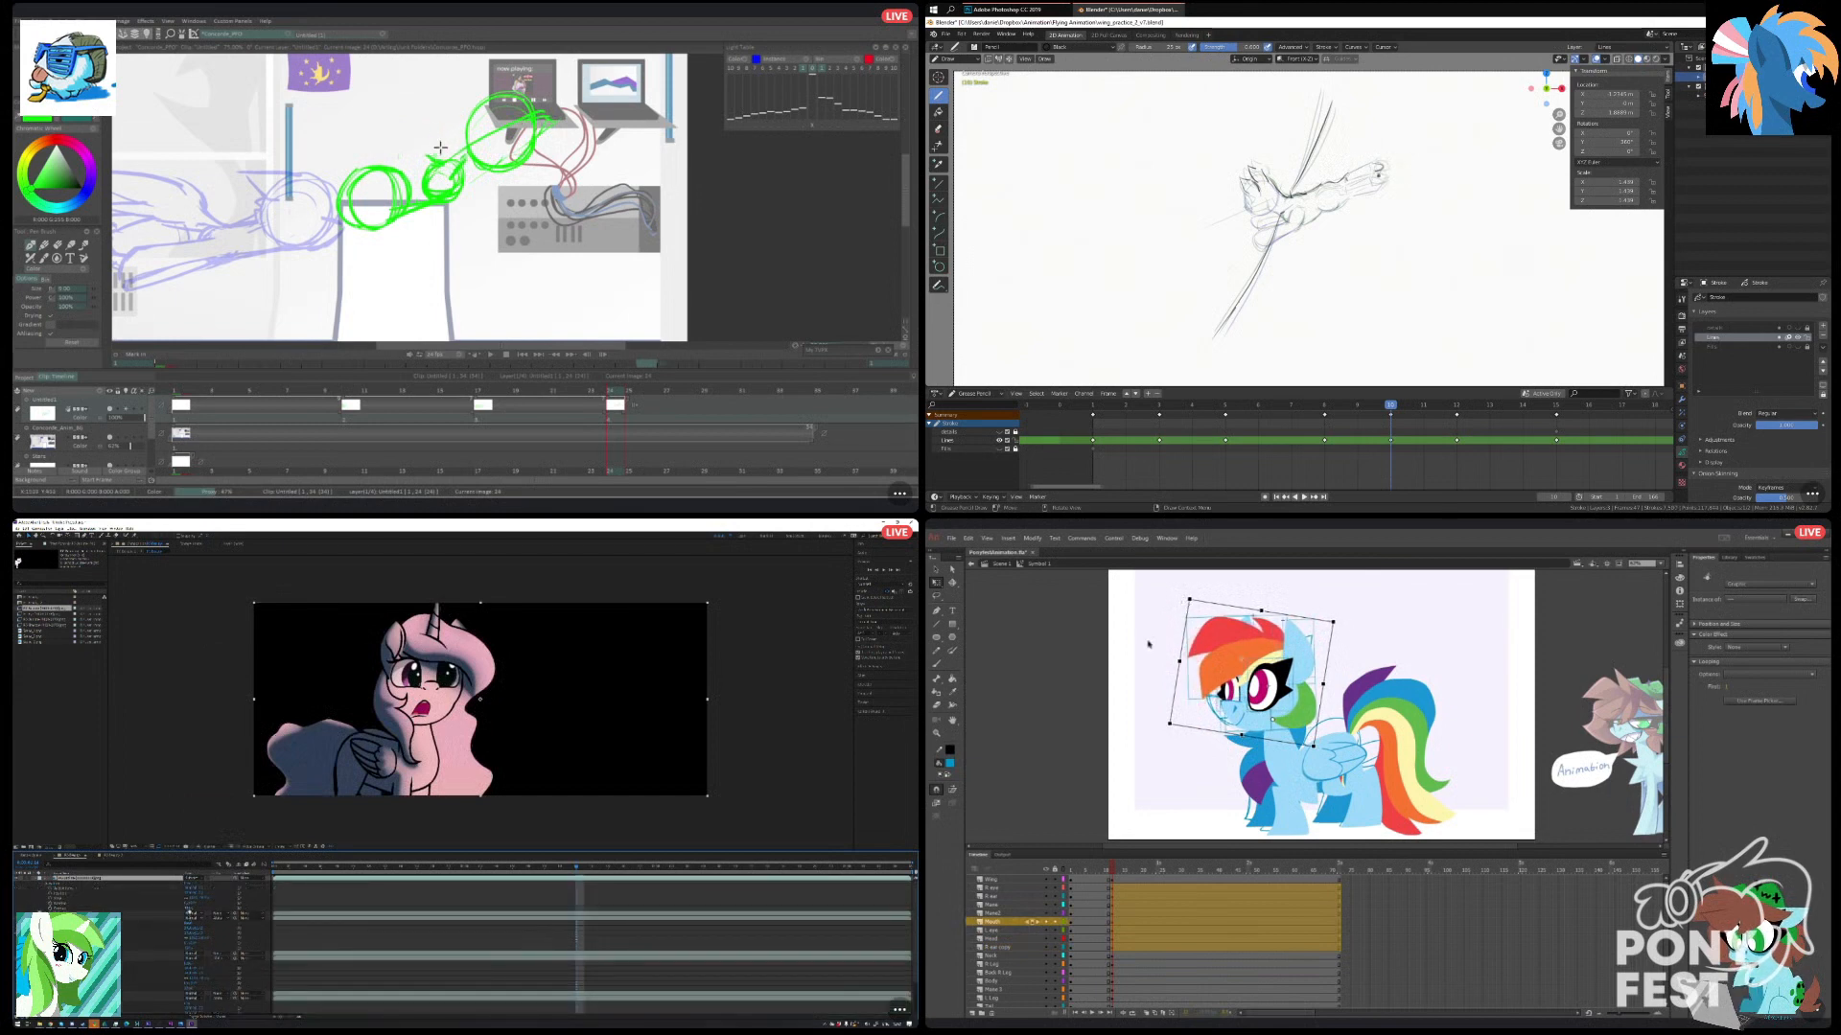
click(1145, 650)
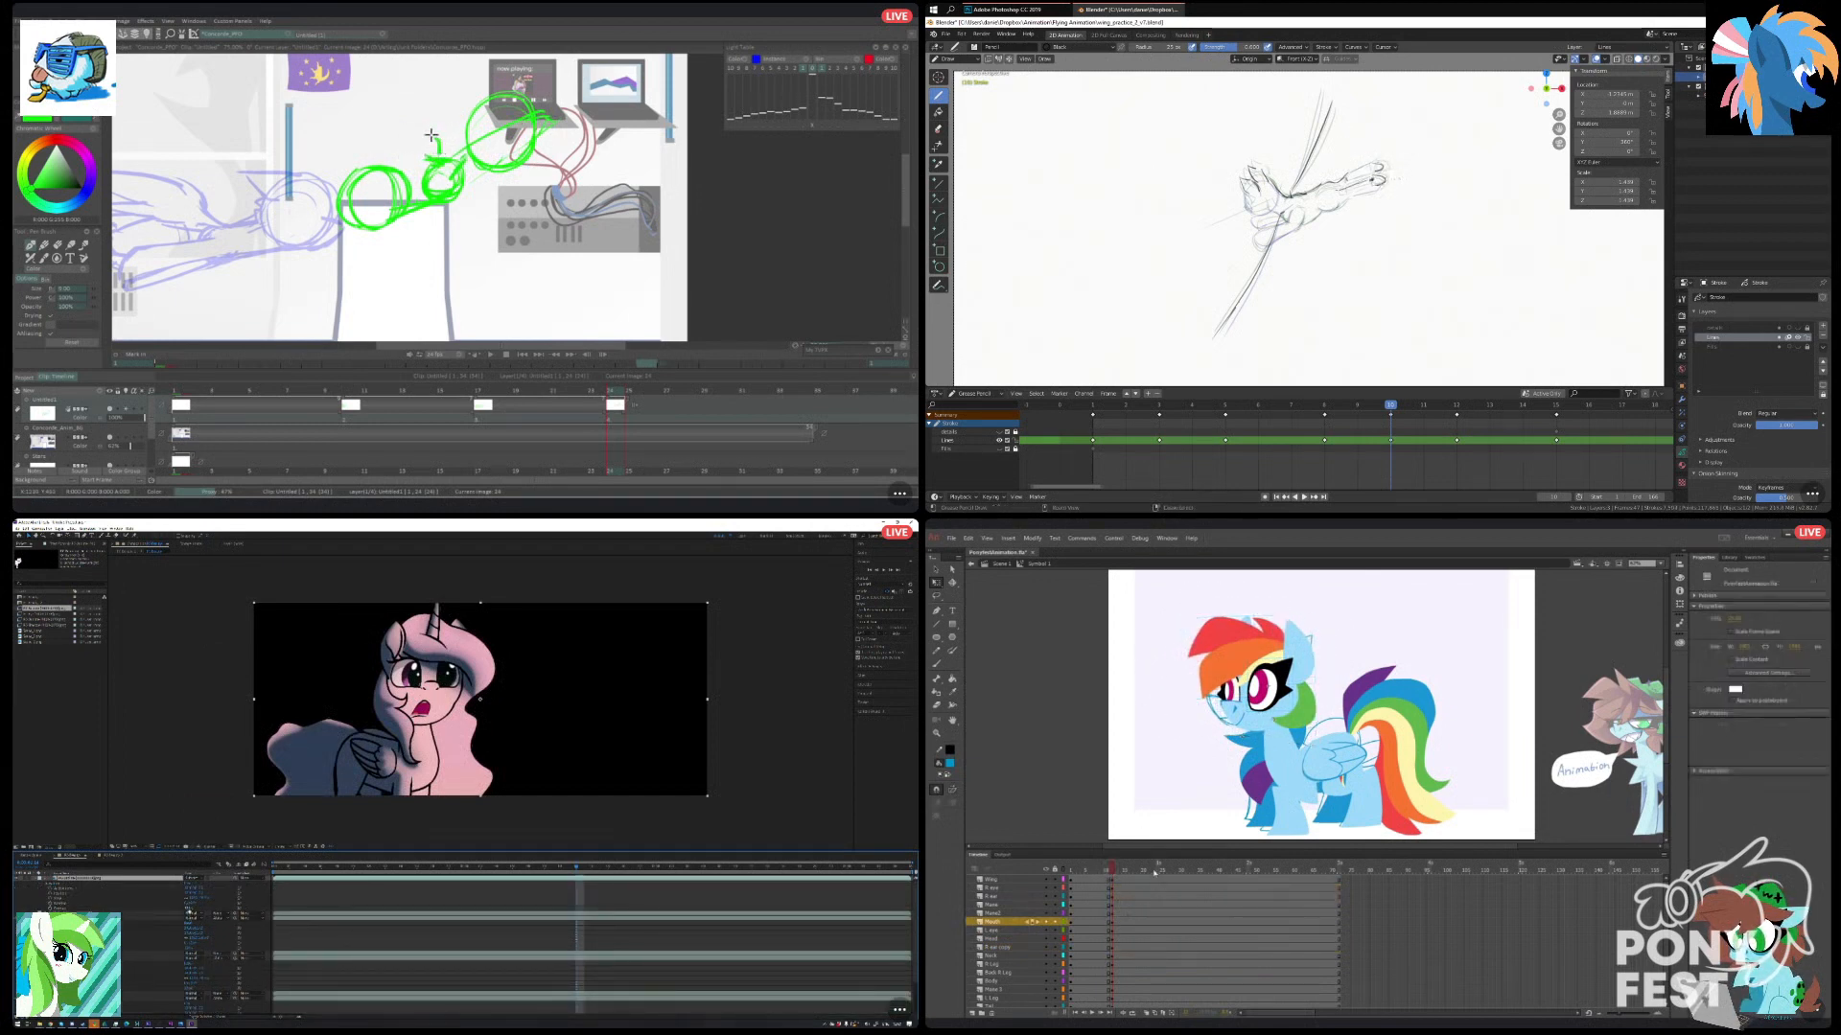
Select the pony's head and neck parts in Animate and rotate them slightly counterclockwise.
click(1207, 899)
click(1109, 653)
drag(1103, 869, 1113, 862)
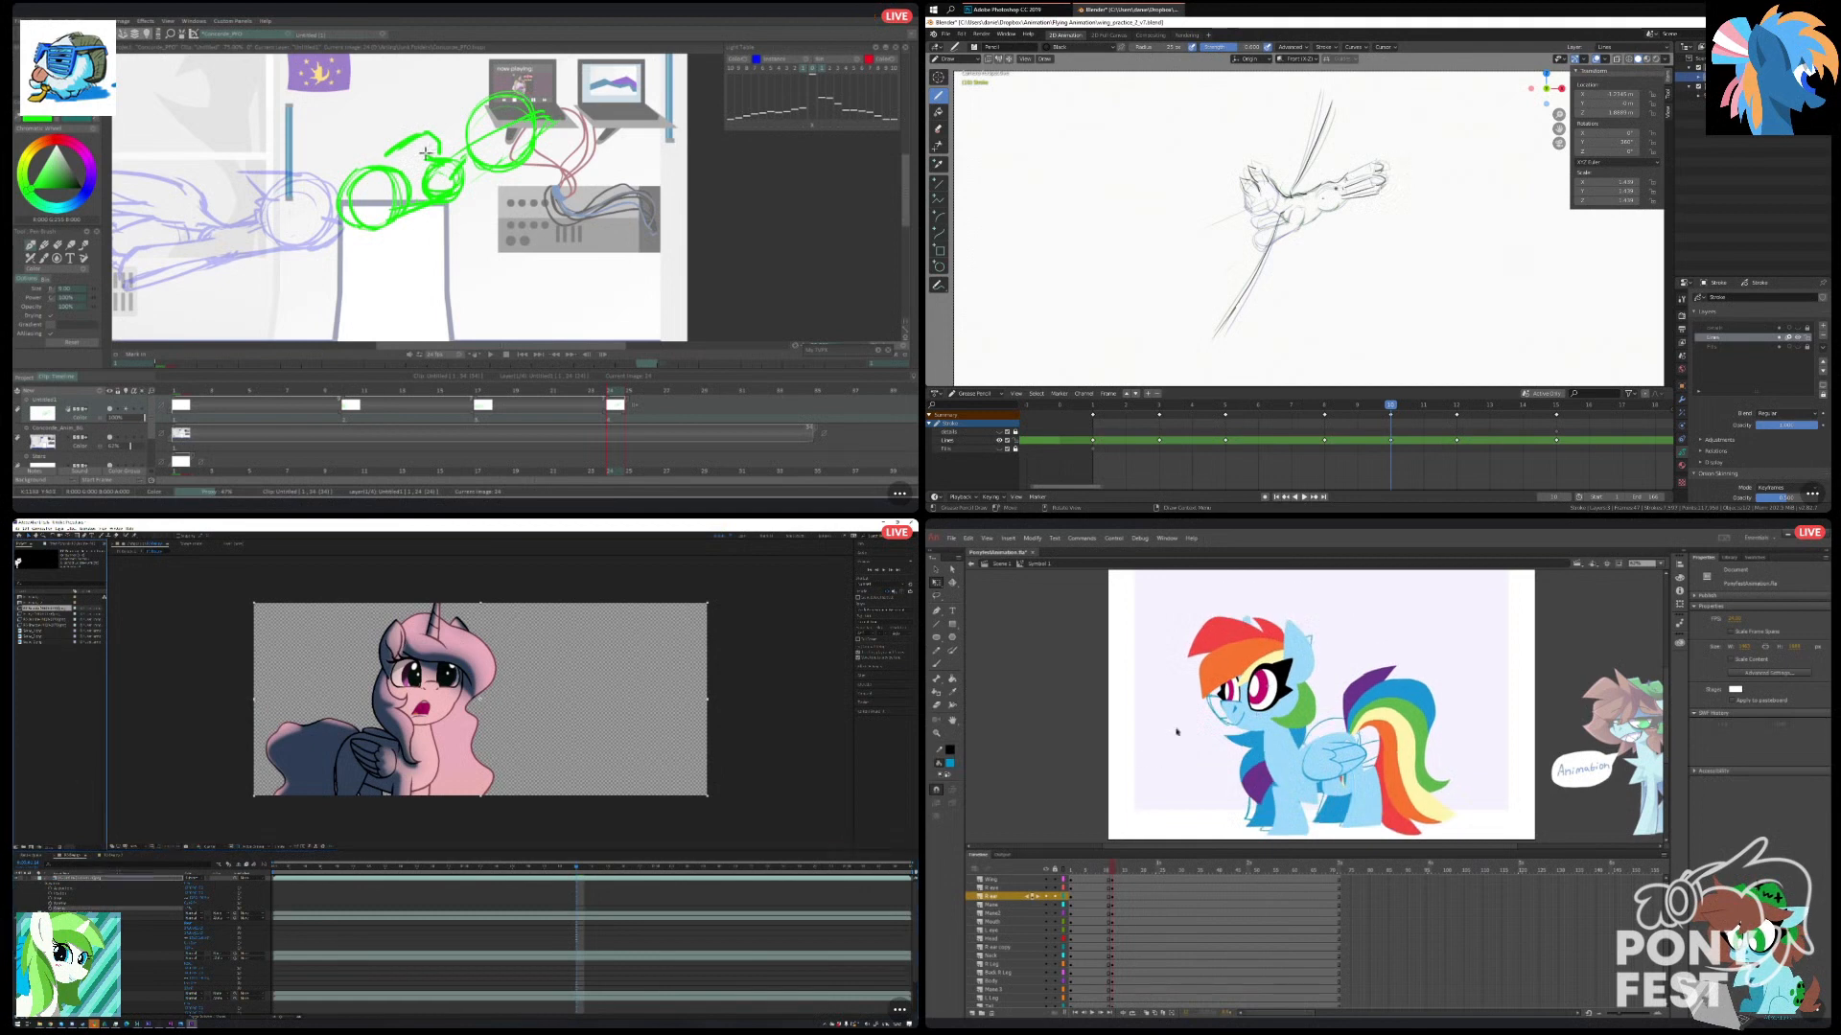
drag(1176, 604, 1304, 729)
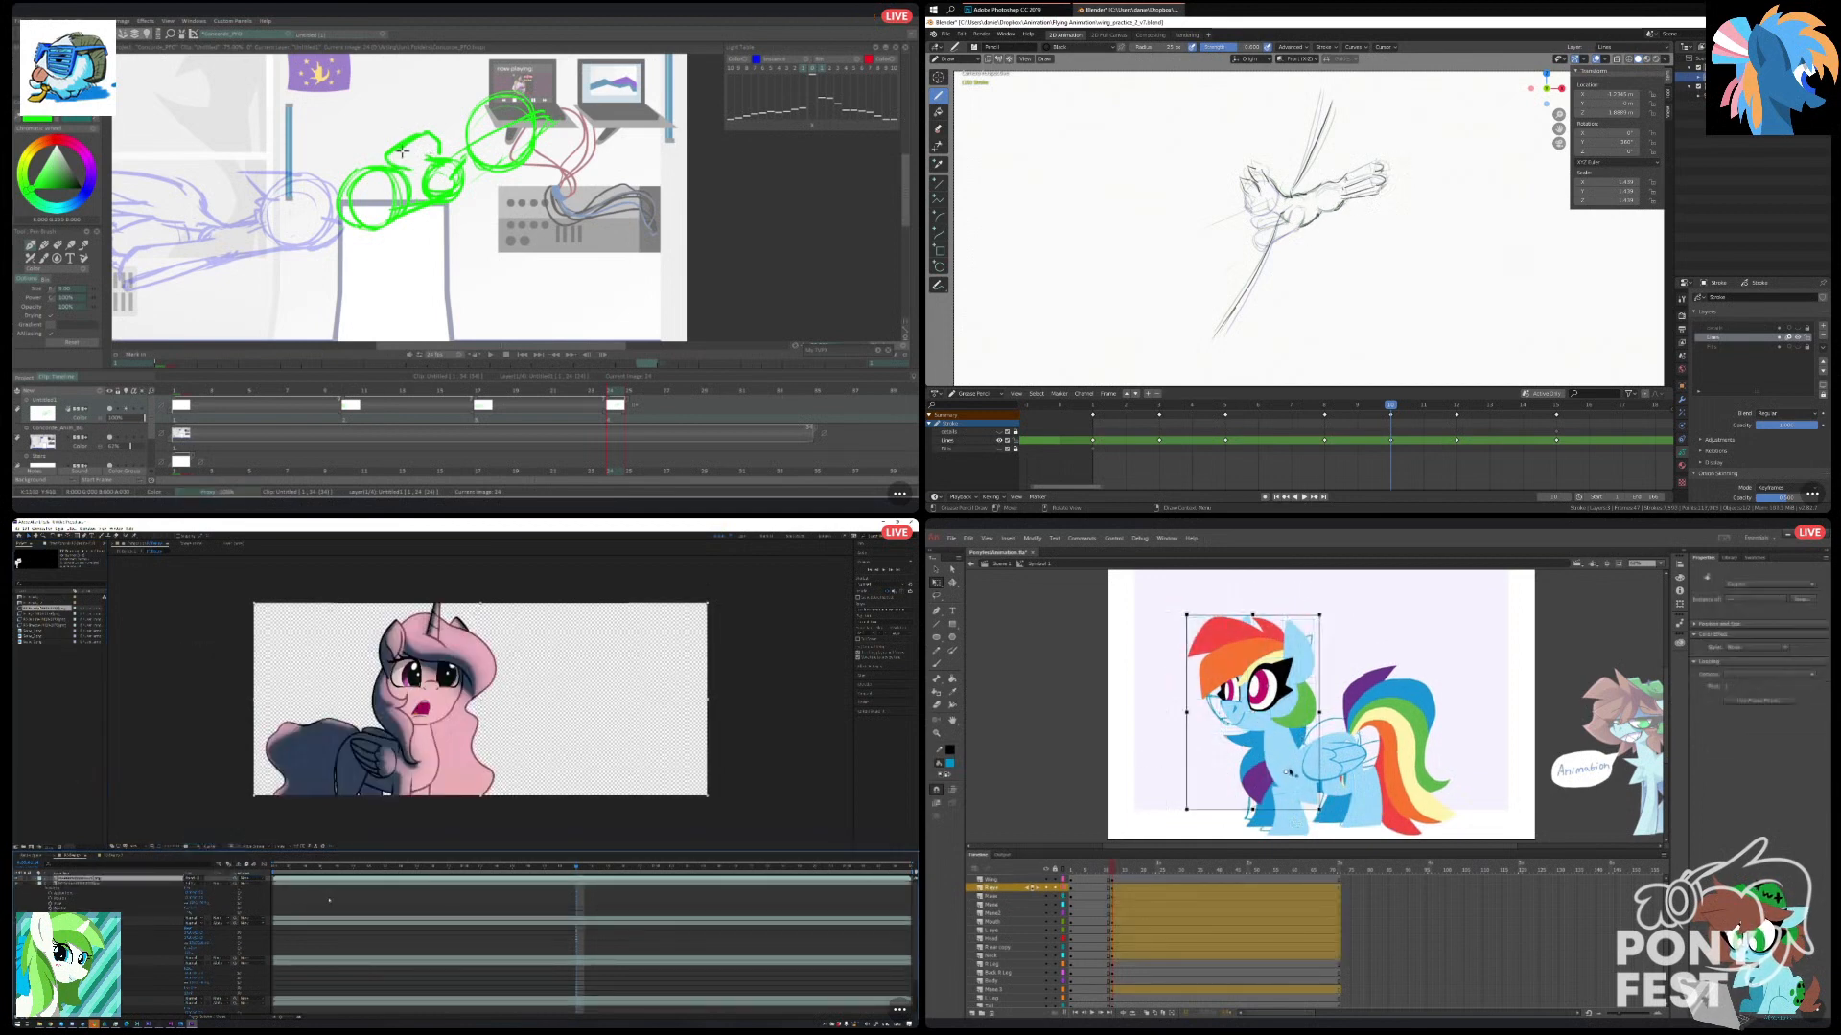
drag(1187, 611, 1145, 630)
click(1131, 647)
Select the pony's mouth, eye, mane and head parts together in Animate.
click(1230, 714)
shift+click(1230, 704)
shift+click(1255, 701)
shift+click(1240, 709)
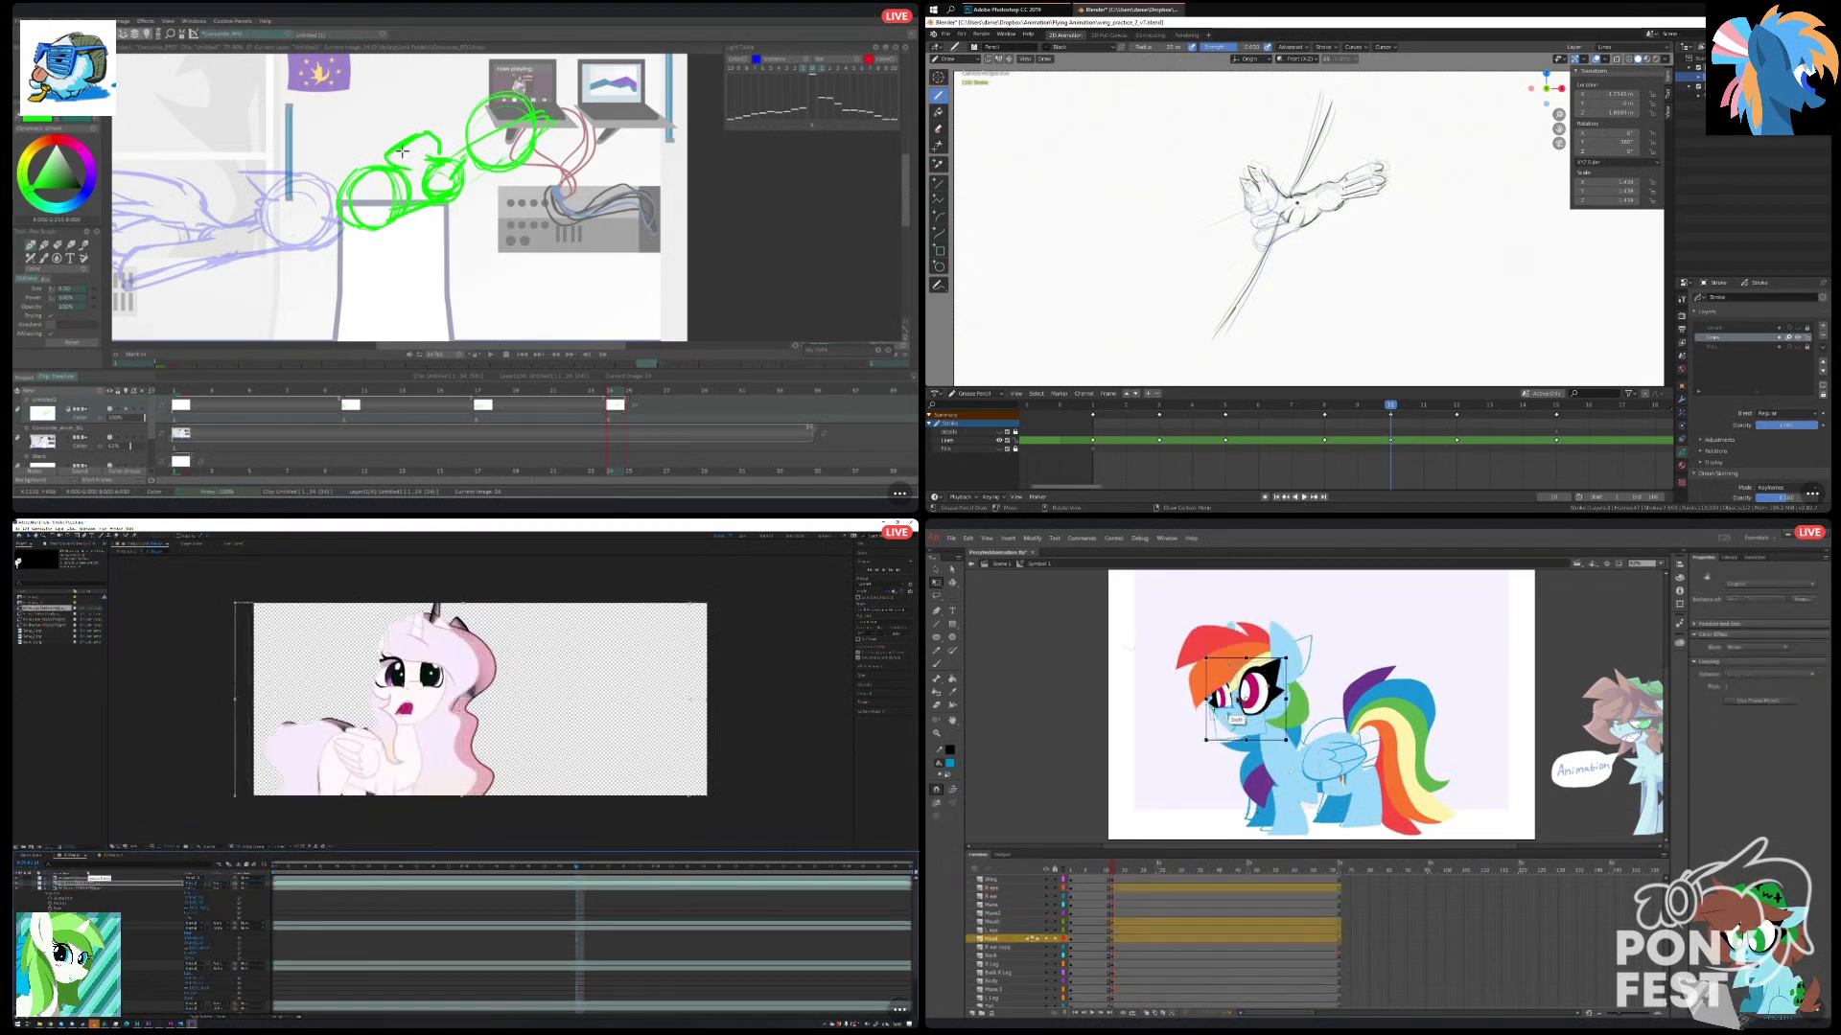
shift+click(1236, 669)
shift+click(1237, 629)
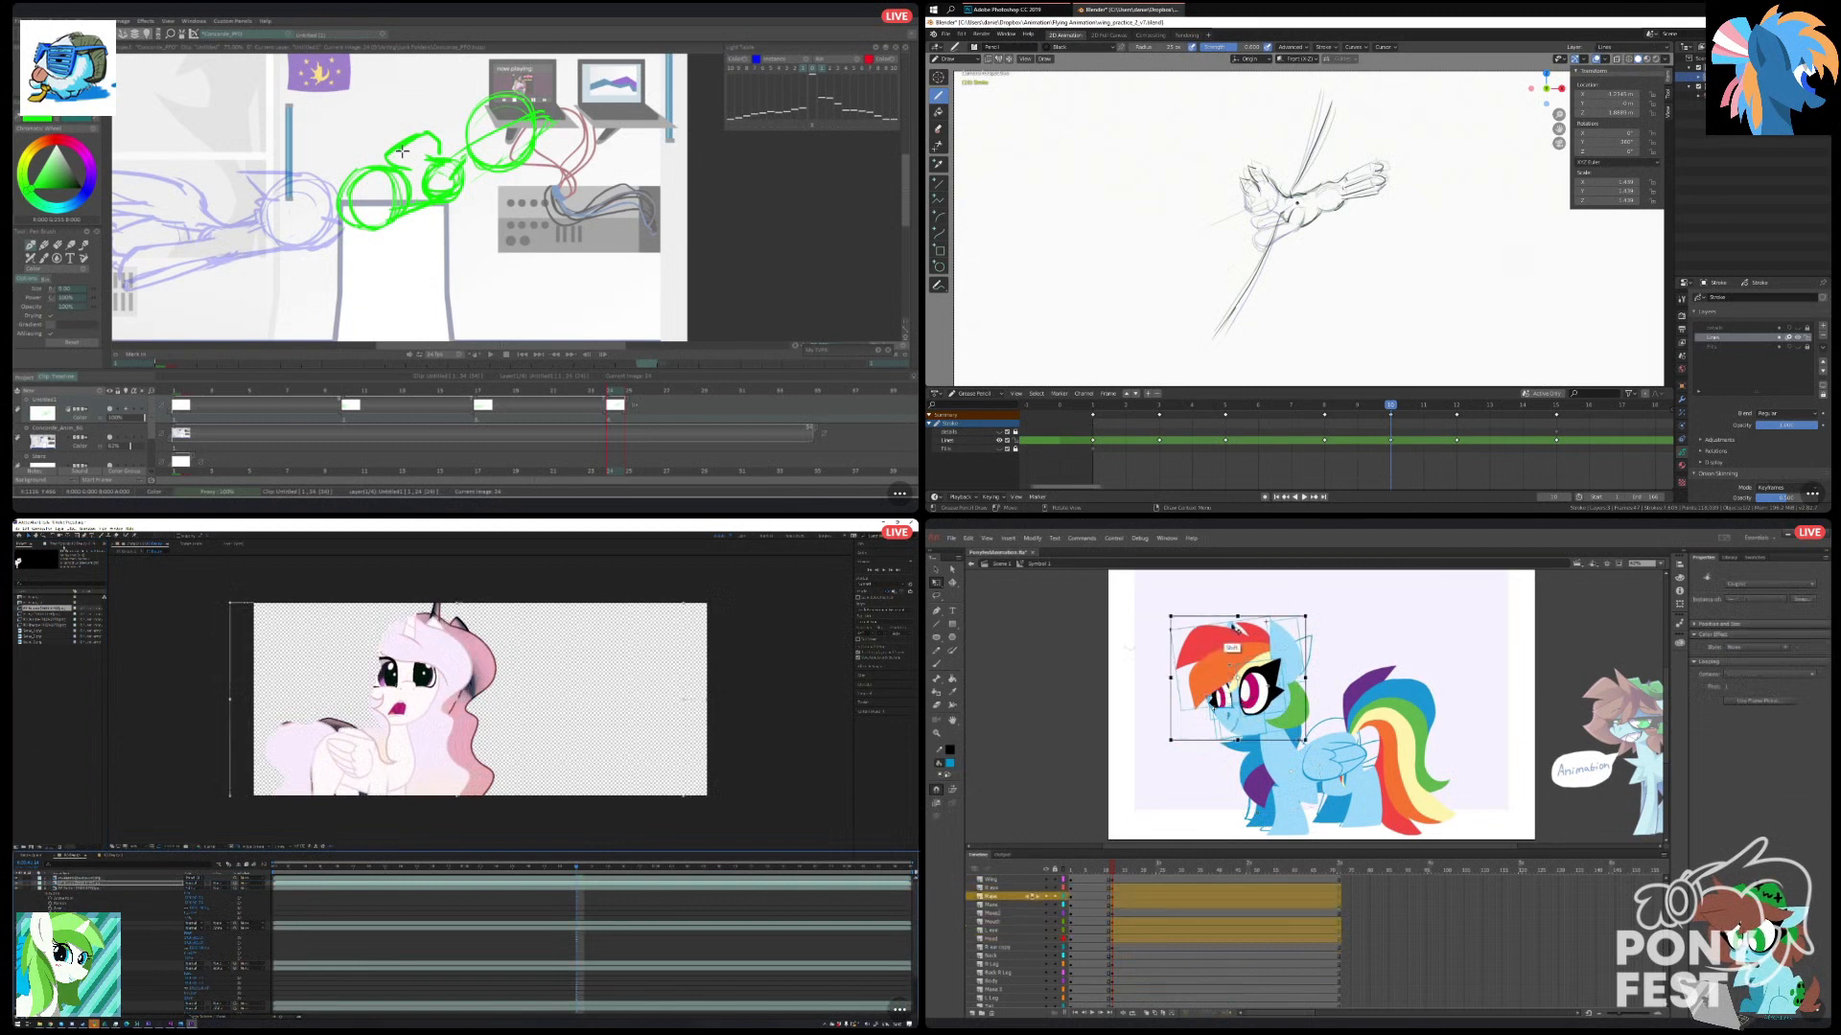
shift+click(1254, 715)
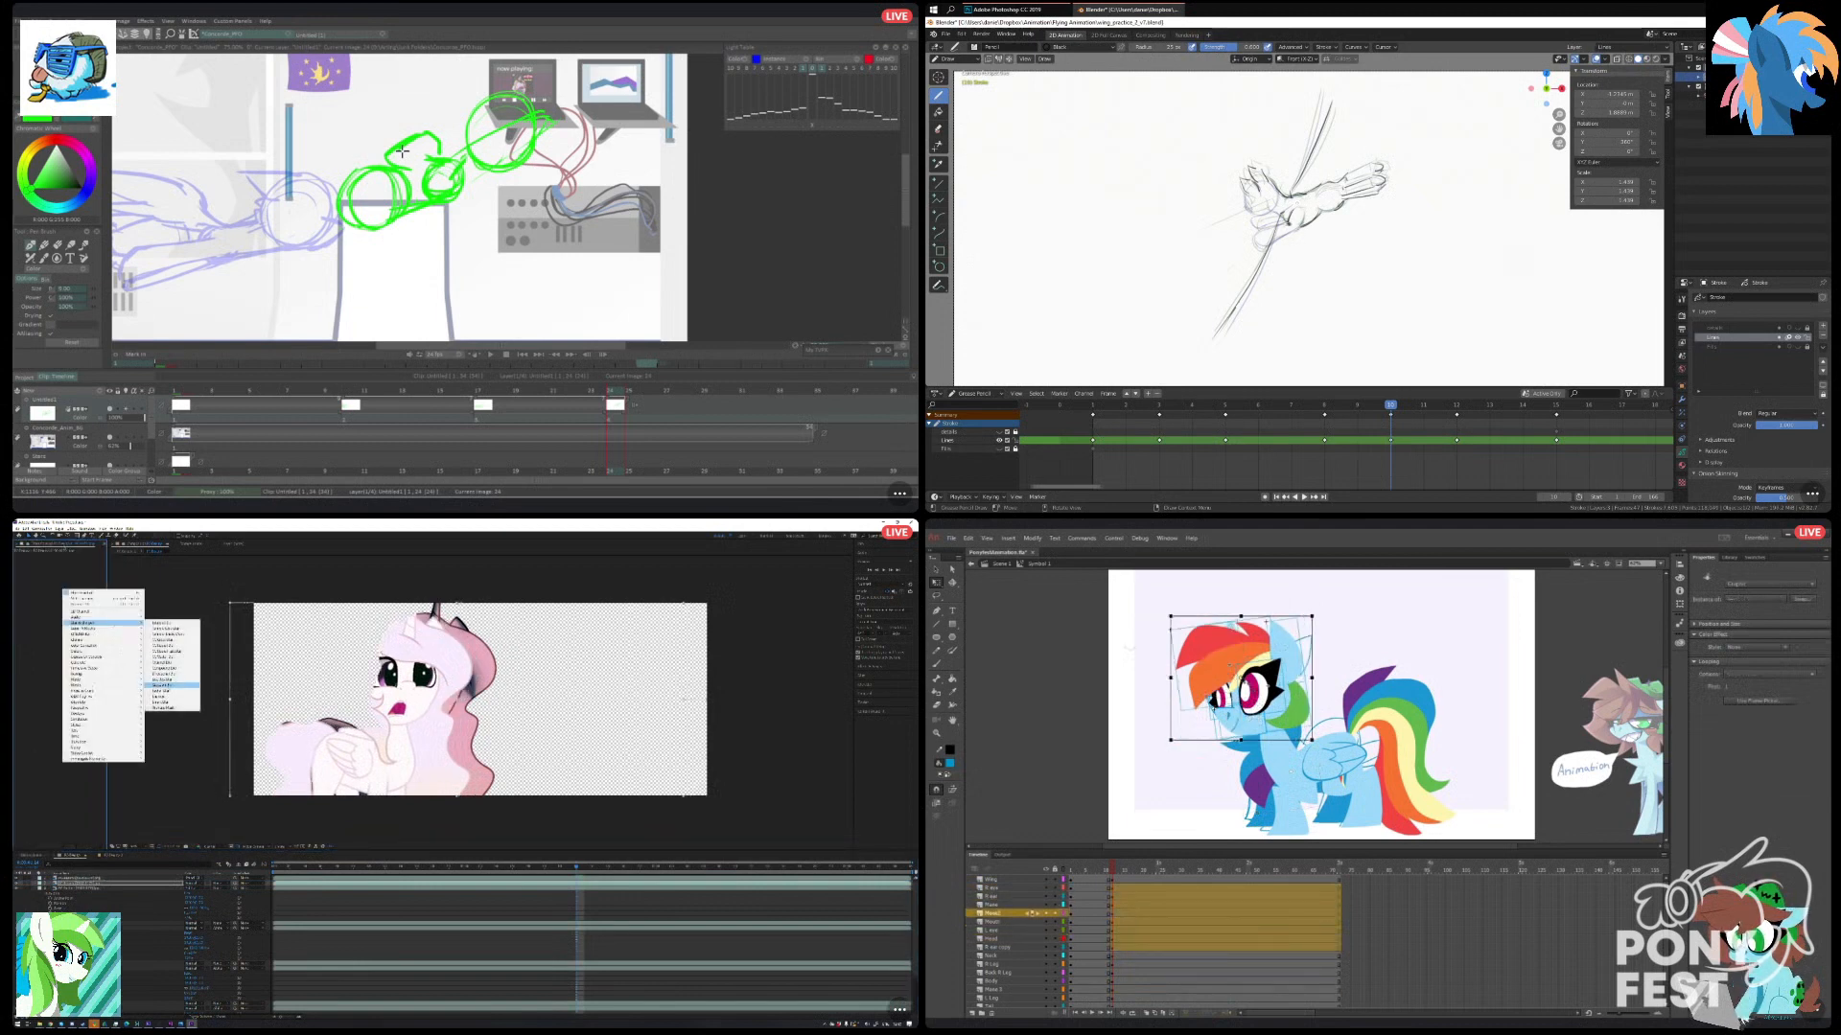
Apply a blur effect to the pale pony layer in After Effects and rotate the selected head parts slightly clockwise in Animate.
click(168, 679)
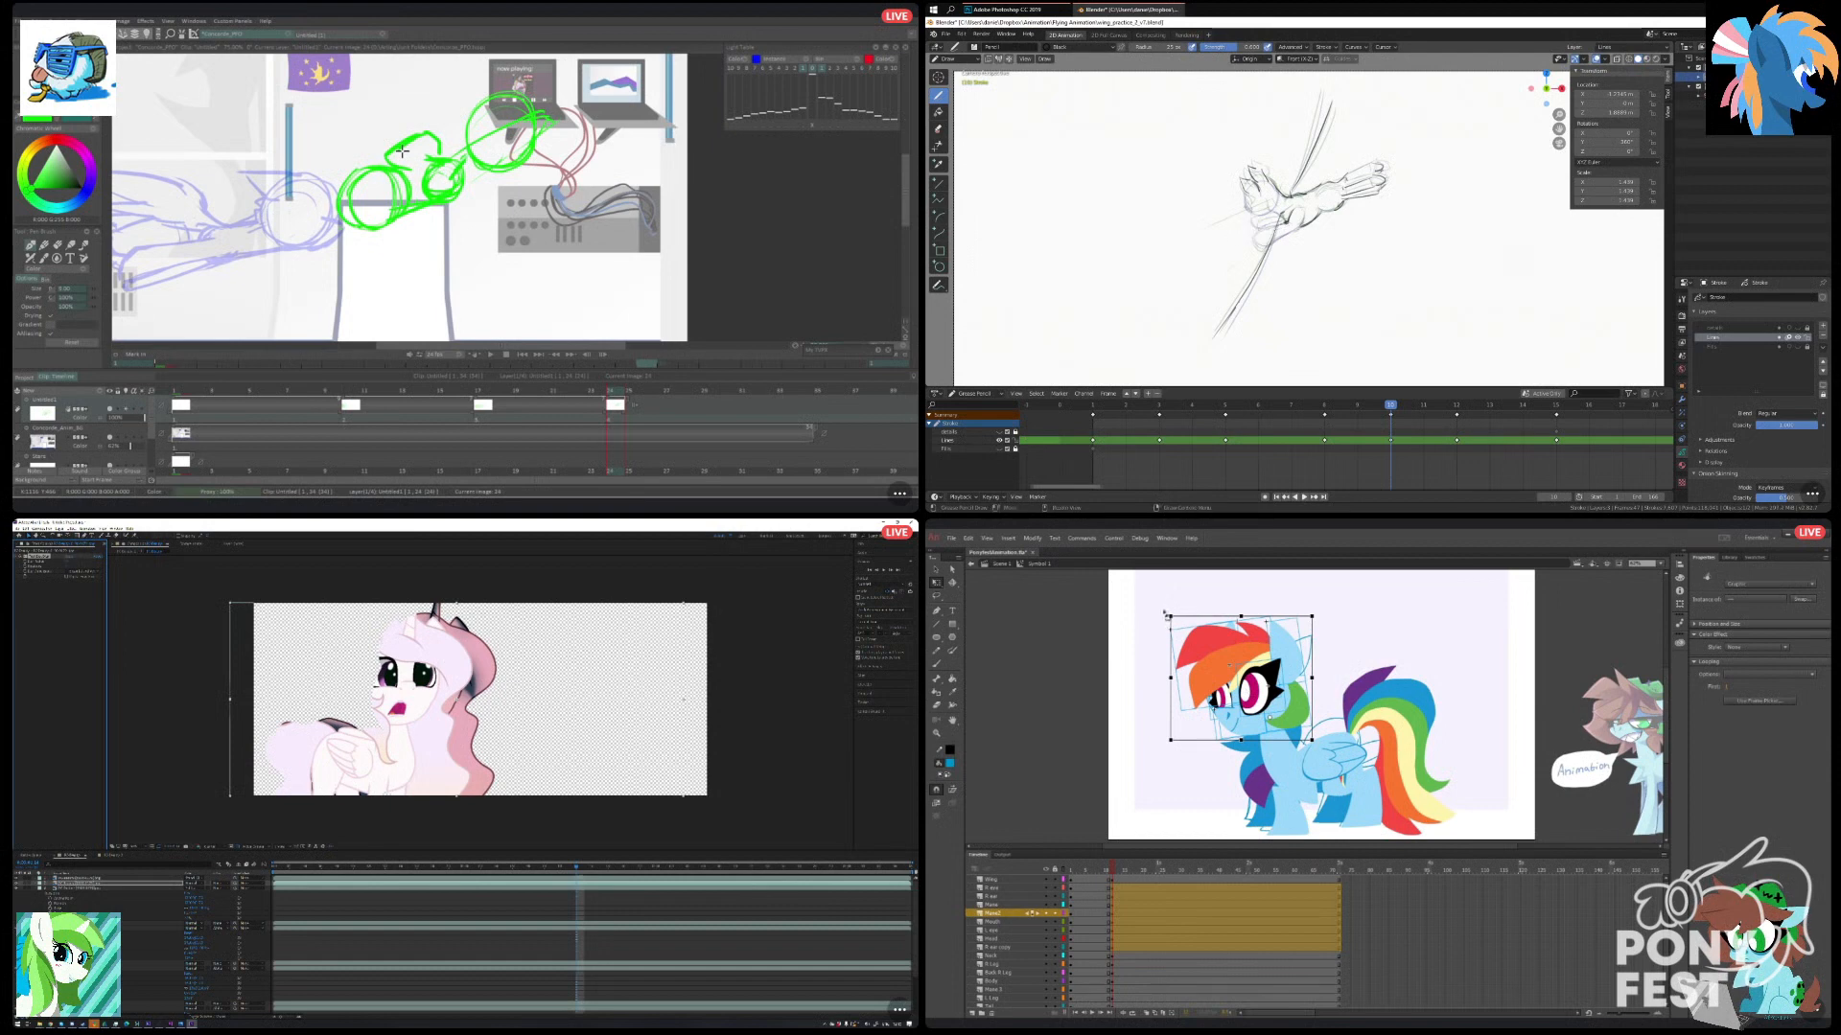
drag(1169, 753, 1157, 742)
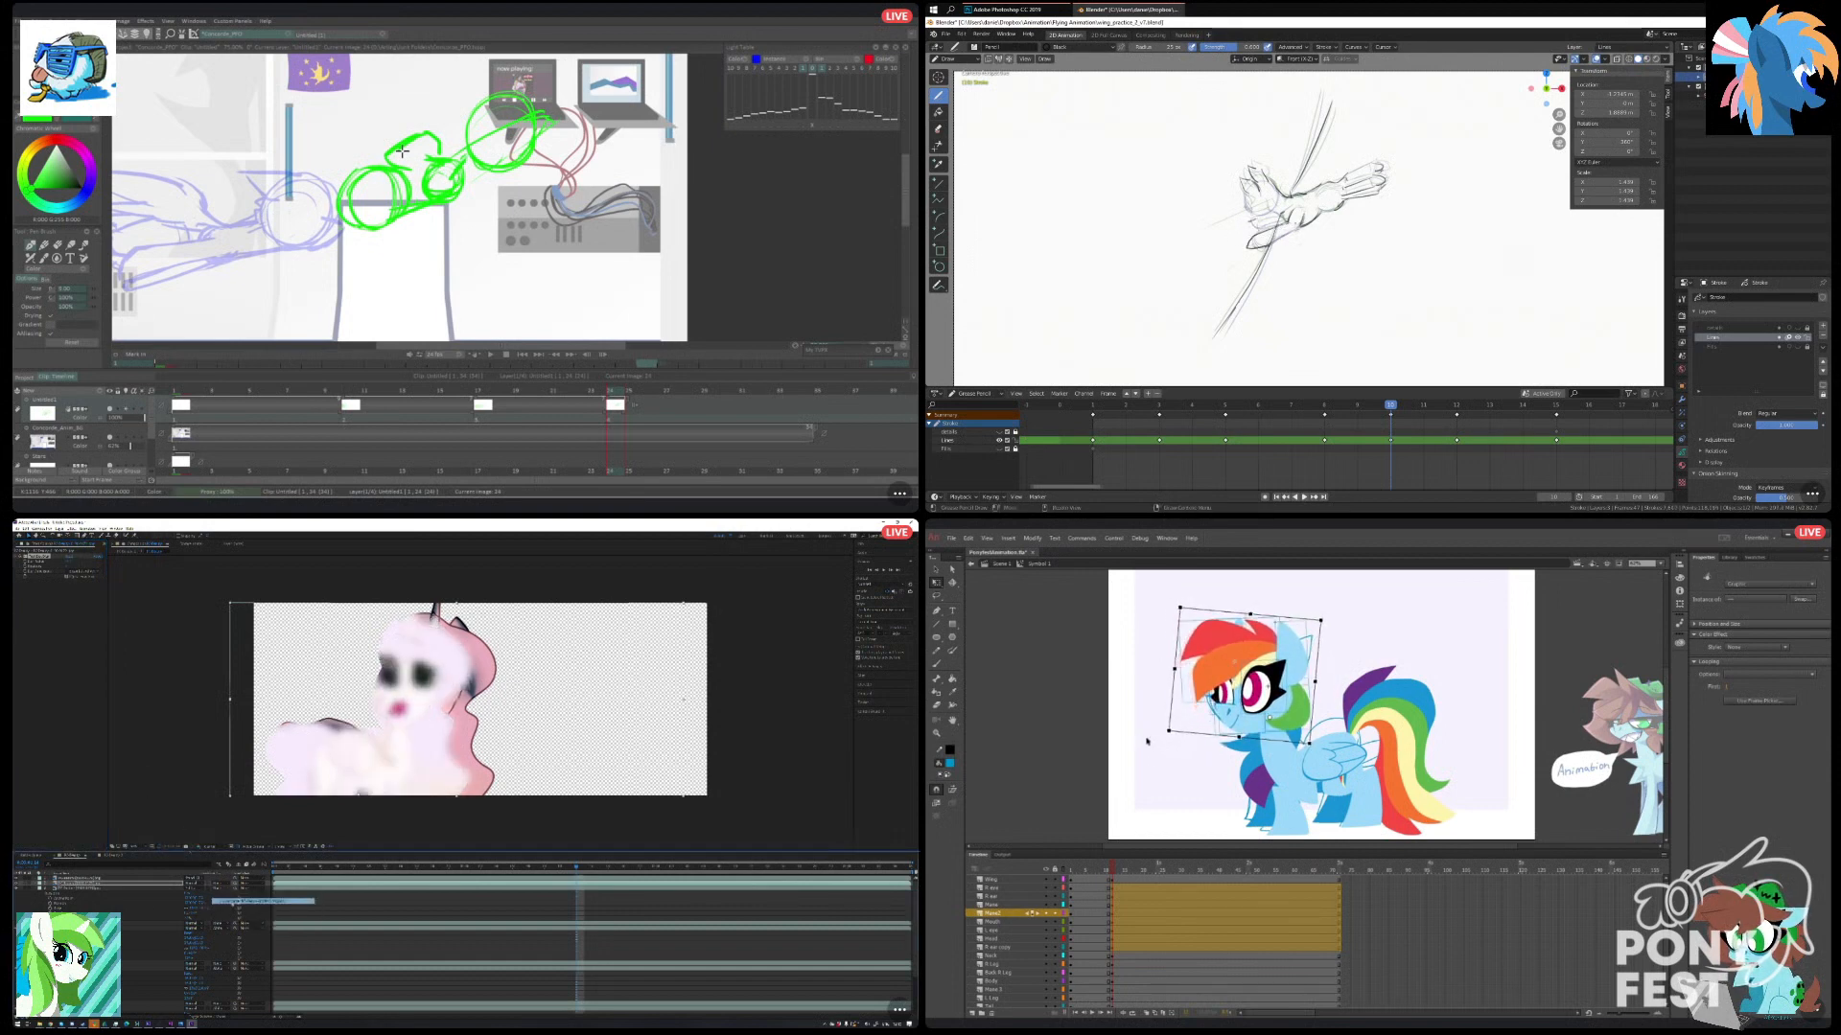
click(1149, 745)
click(1109, 870)
Sketch a green stroke over the rear circle in TVPaint and step back through the earlier frames in Animate.
drag(376, 166, 302, 193)
click(1206, 921)
key(comma)
key(comma)
click(1072, 818)
click(1119, 915)
key(comma)
key(comma)
key(comma)
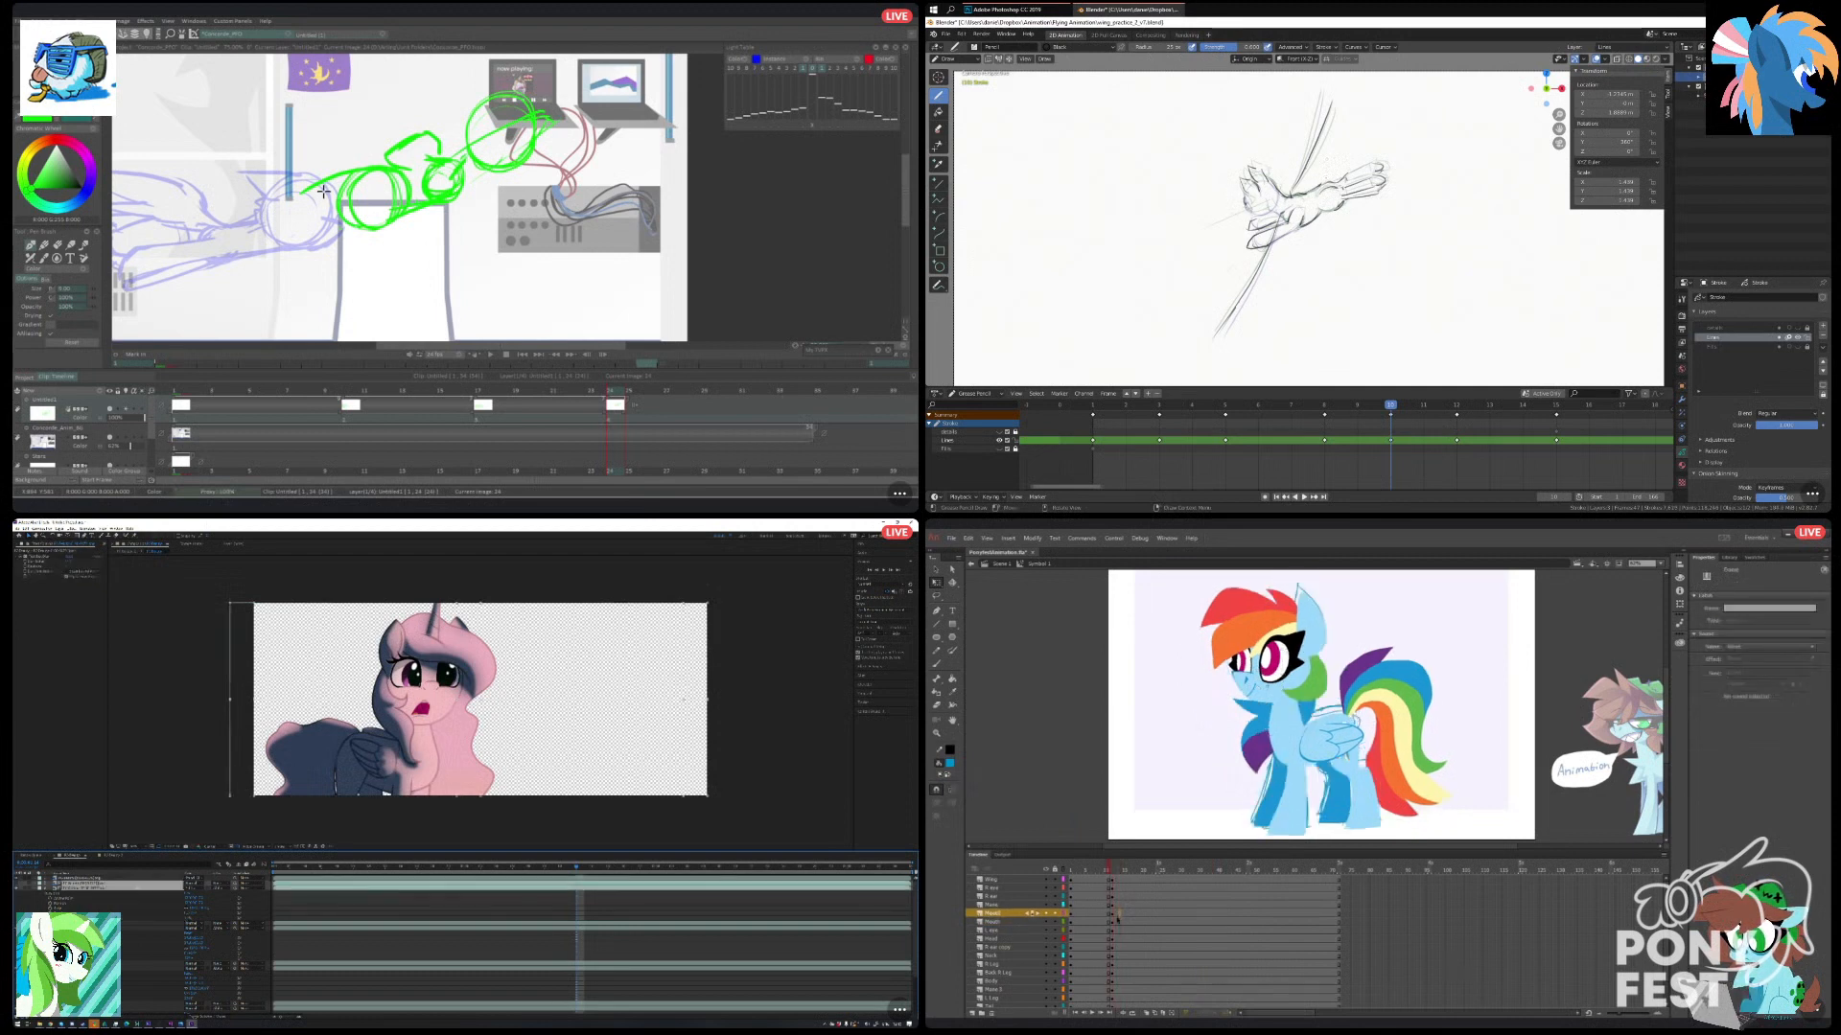
Flip repeatedly between the neighbouring frames in Animate to compare the pony's head poses.
key(period)
key(comma)
key(period)
key(comma)
scroll(1250, 211, up, 8)
key(period)
scroll(1243, 135, down, 3)
key(comma)
key(period)
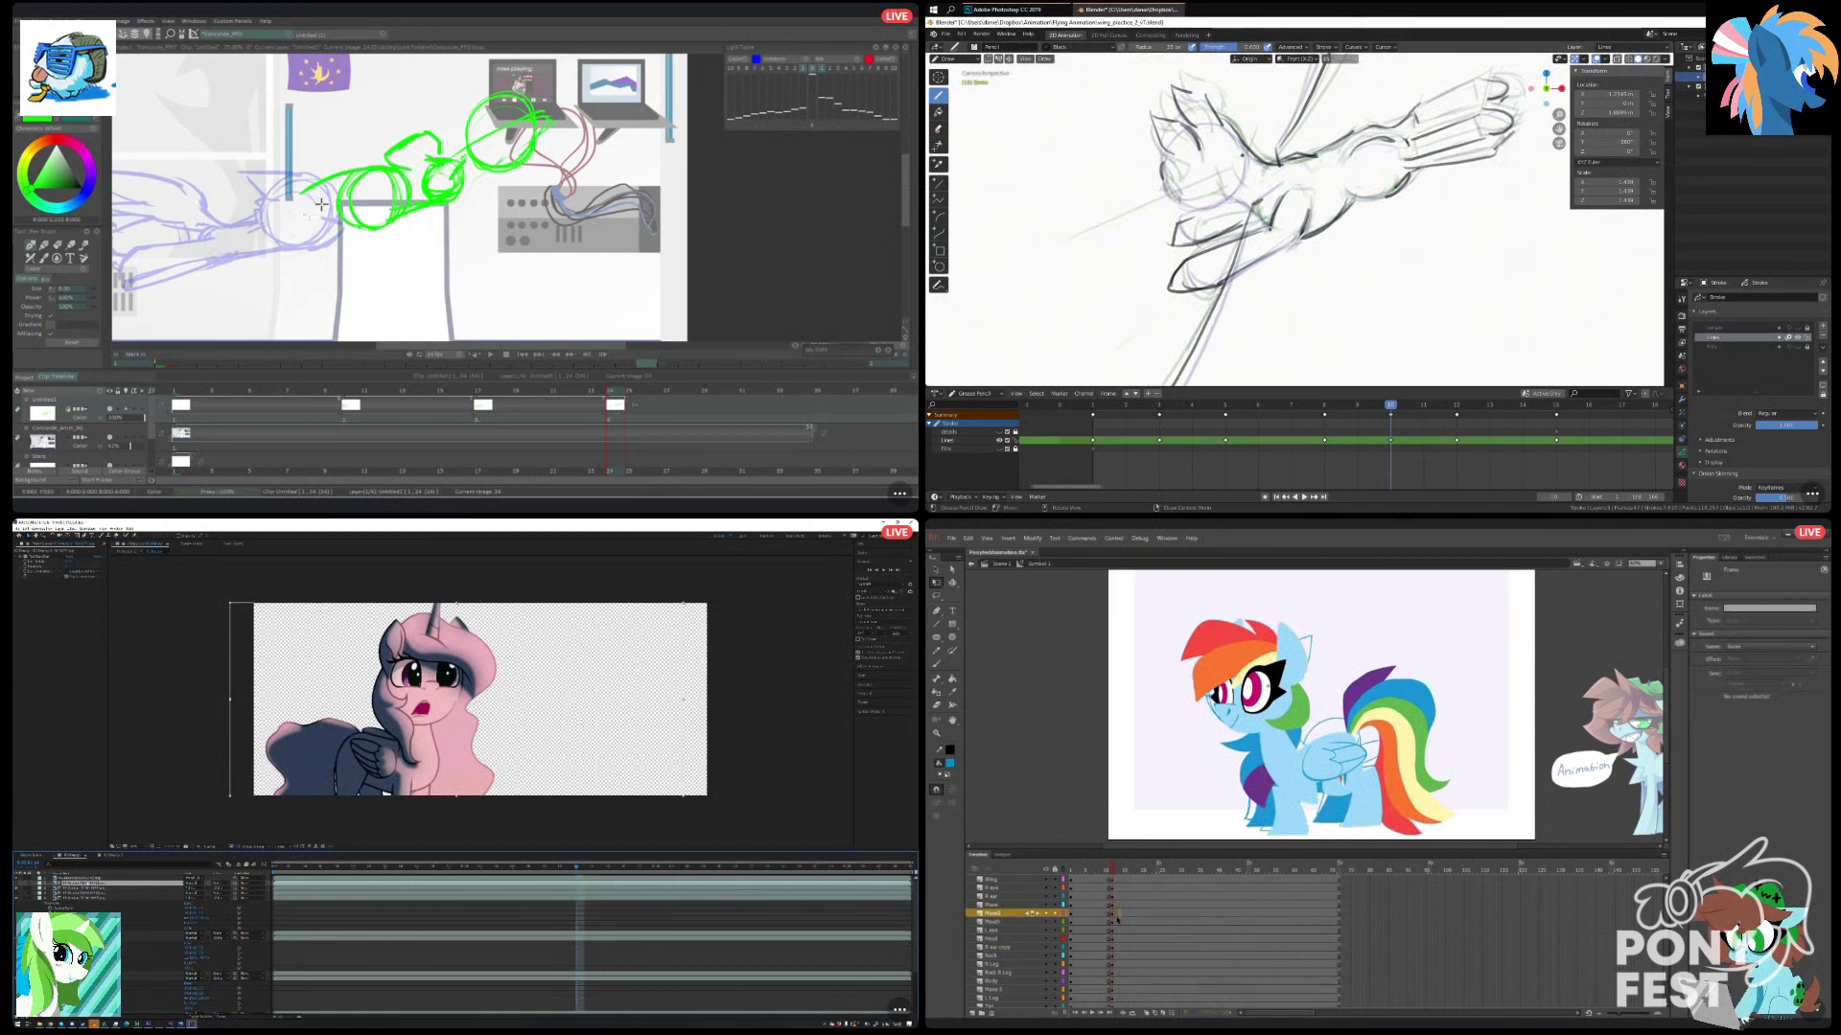
Add a short green stroke beside the rear circle in TVPaint and compare the adjacent frames in Animate once more.
drag(306, 193, 339, 205)
scroll(1243, 155, down, 8)
key(comma)
key(period)
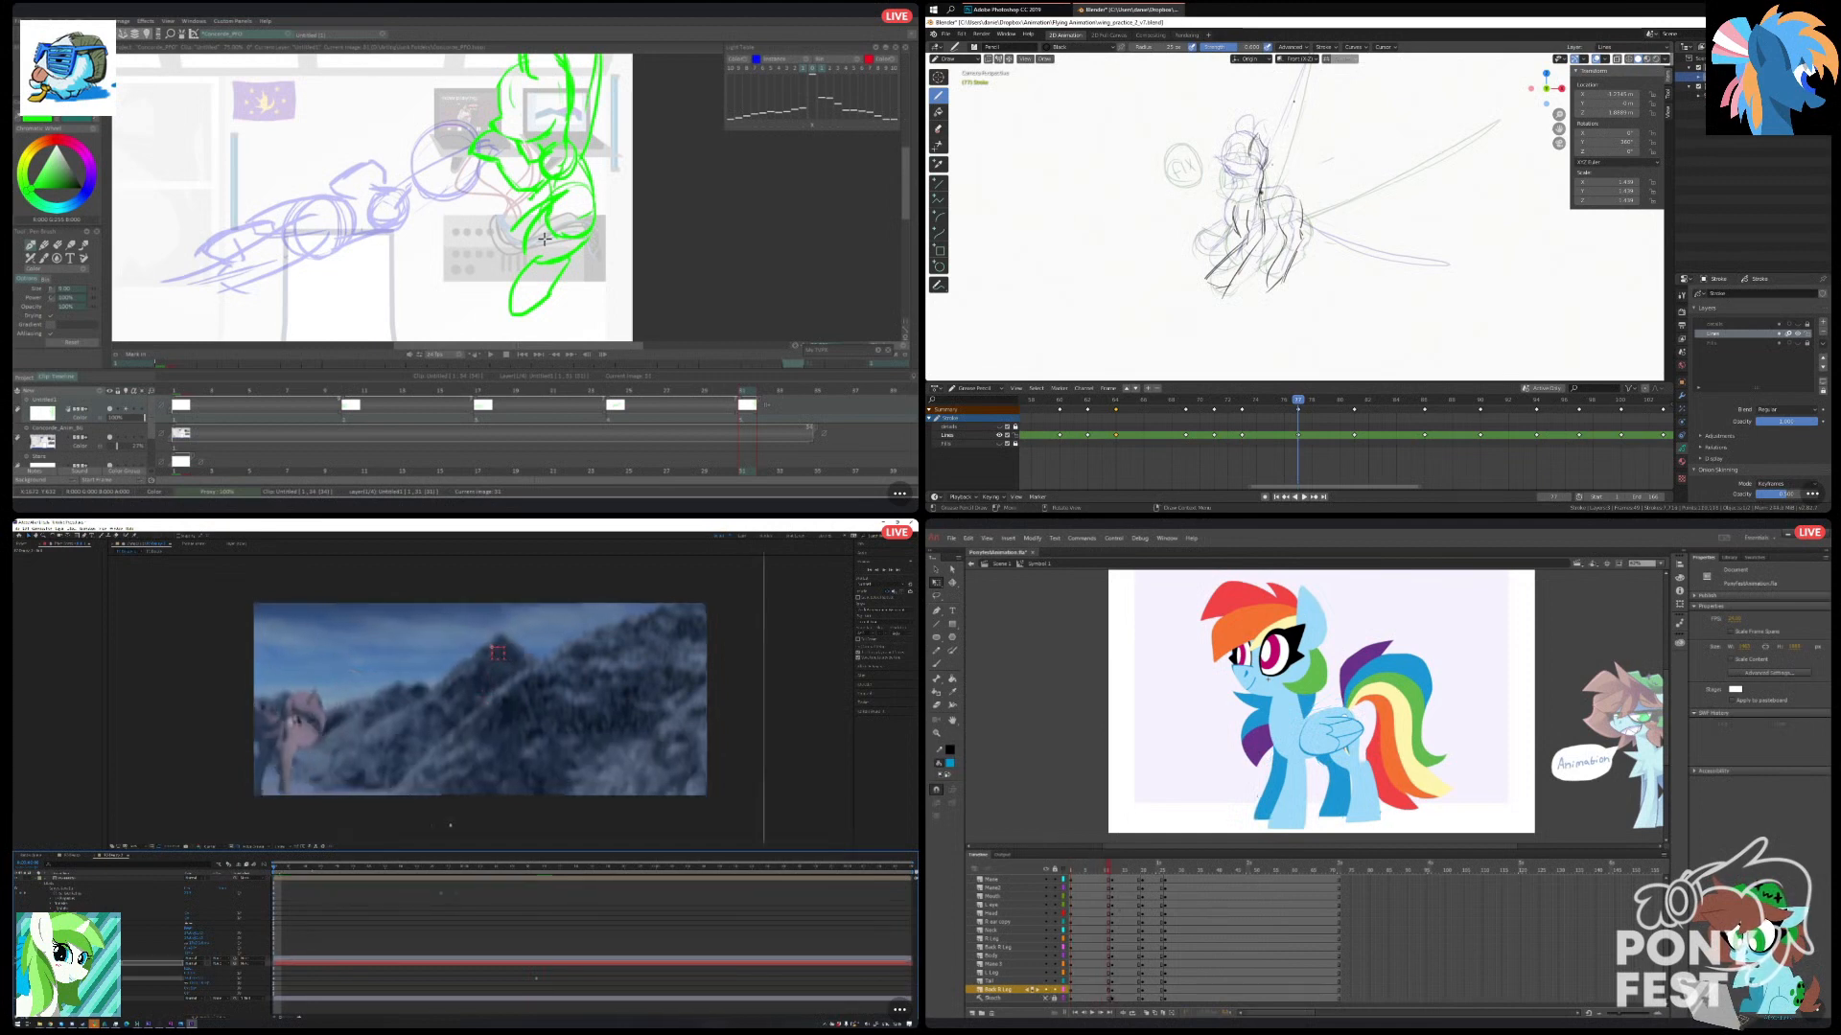
Scrub to the second key pose in Animate, select all of the pony's parts, and return to an early frame.
drag(1115, 874, 1104, 875)
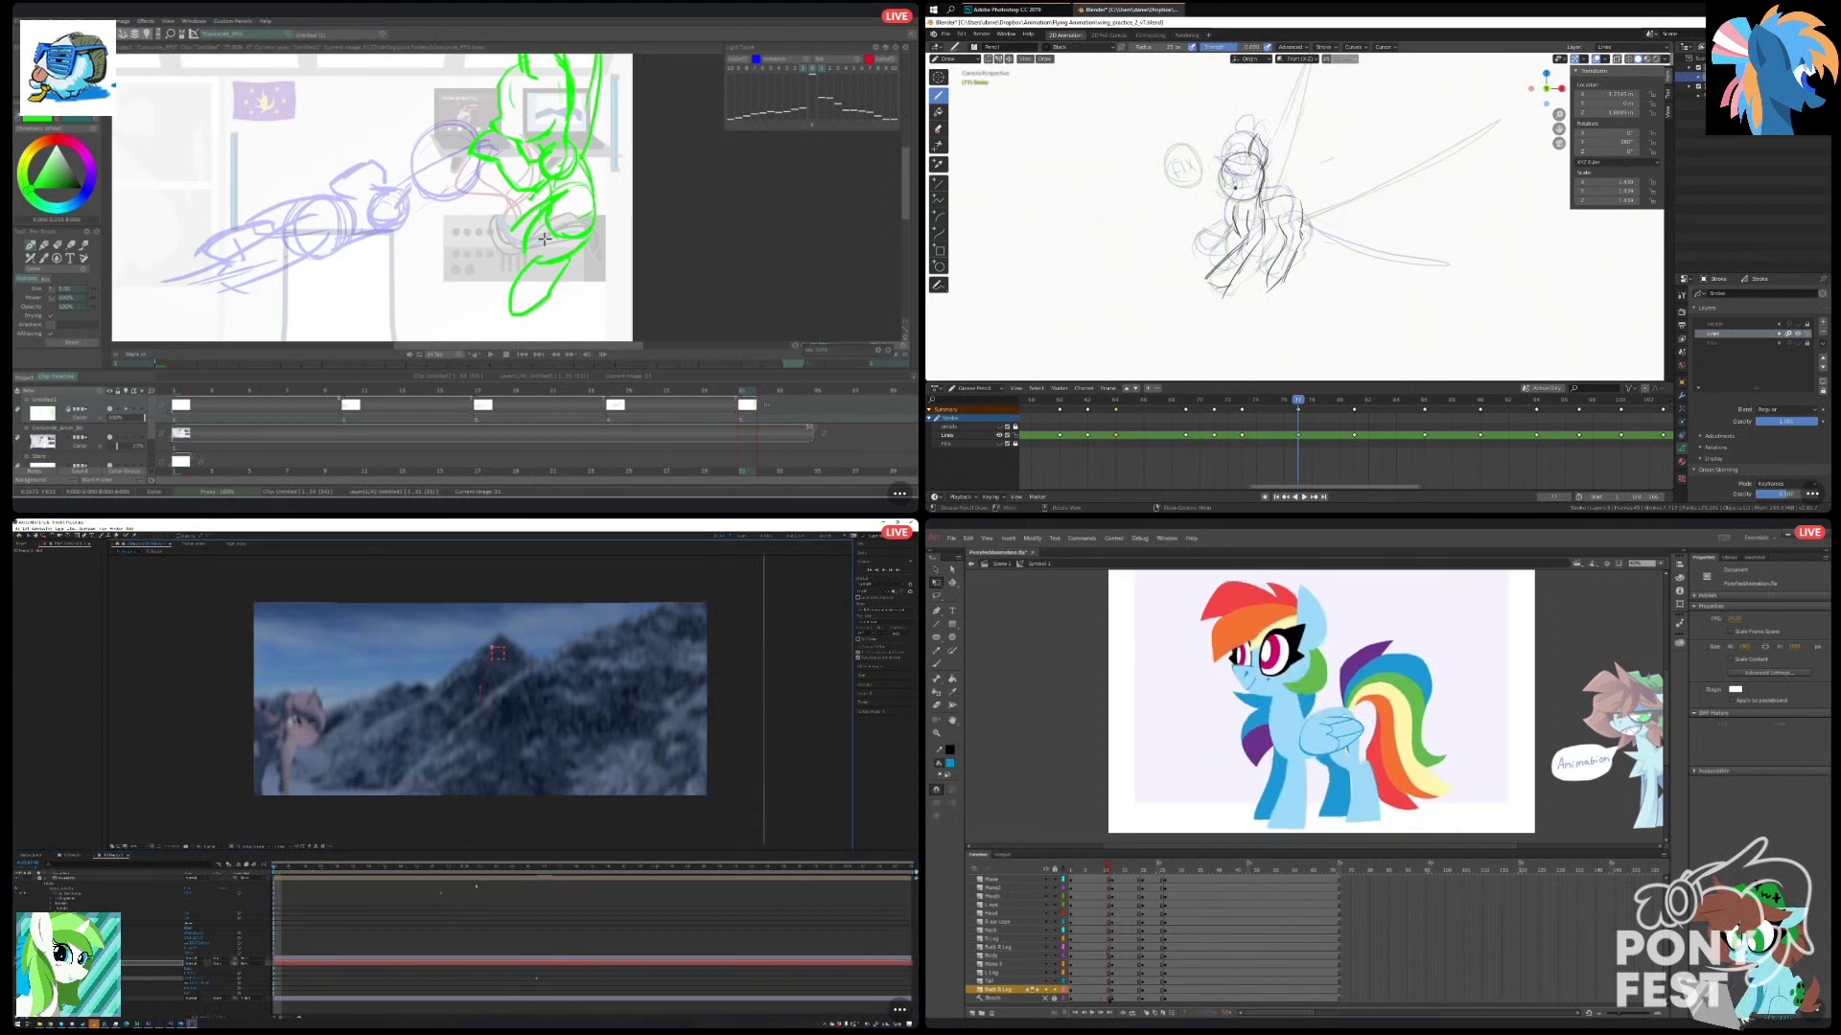
scroll(1108, 939, up, 1)
click(1109, 862)
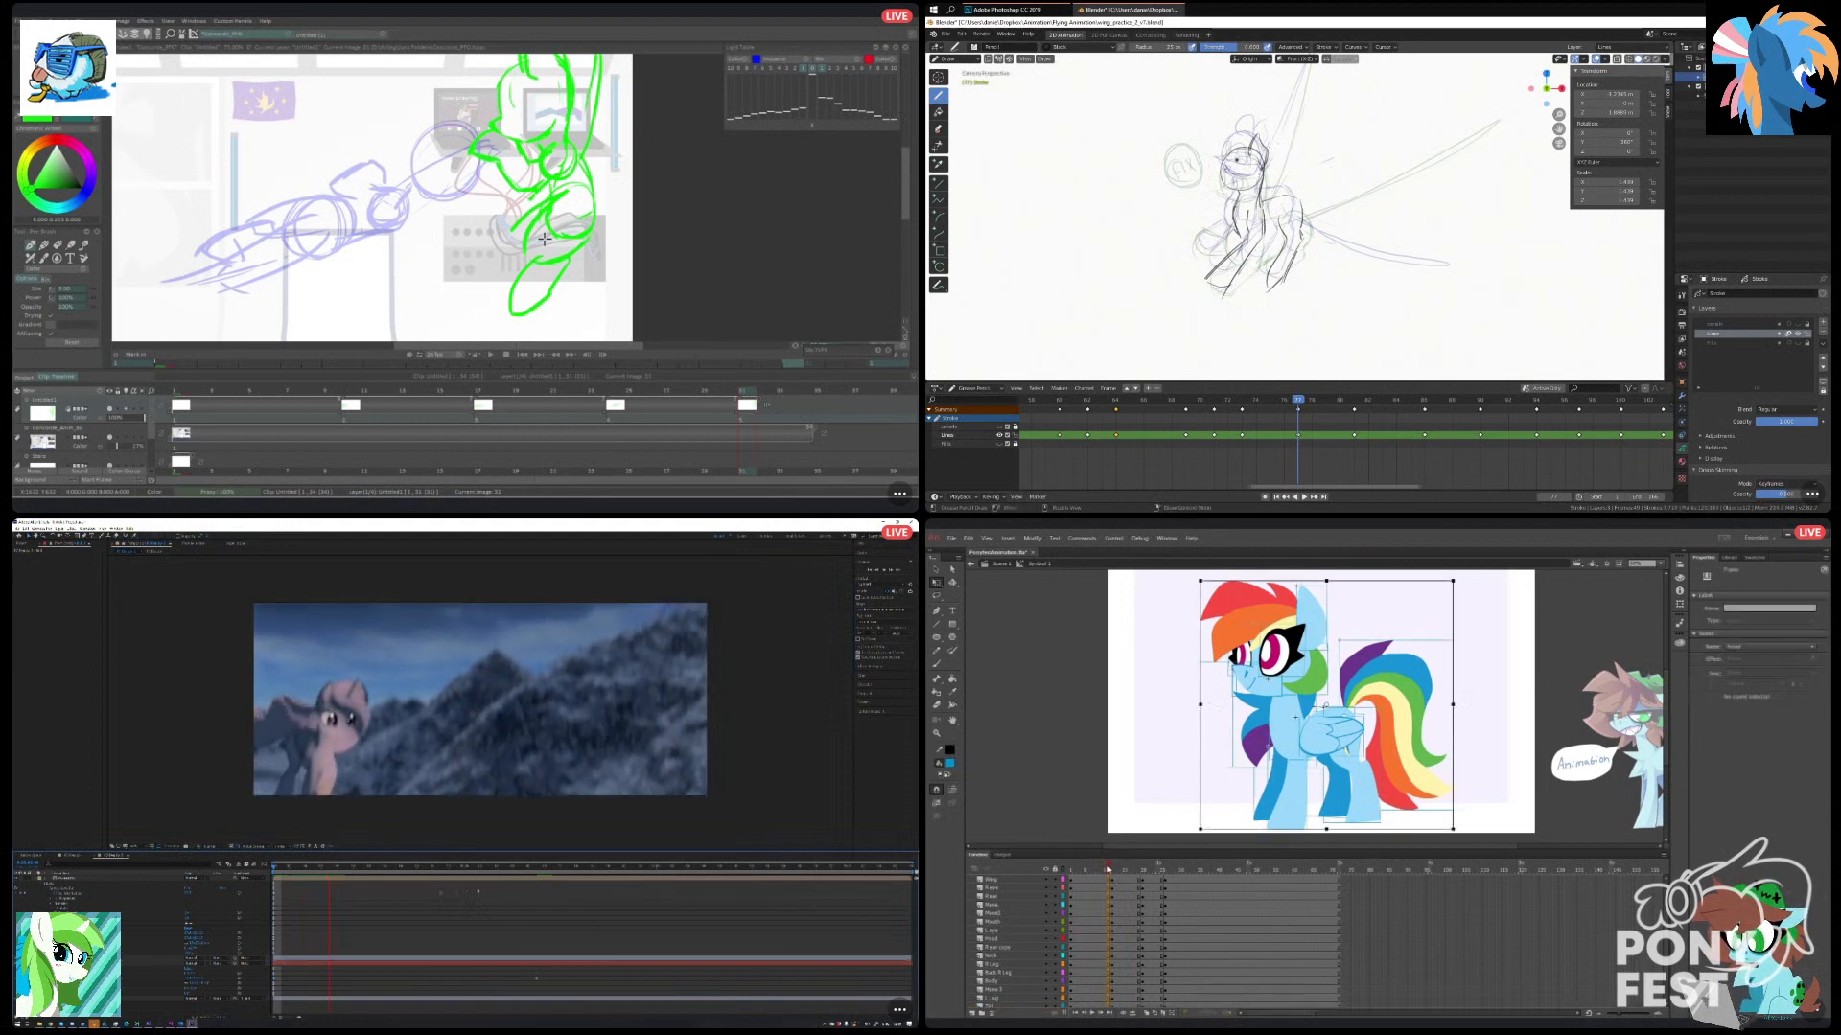
click(1078, 870)
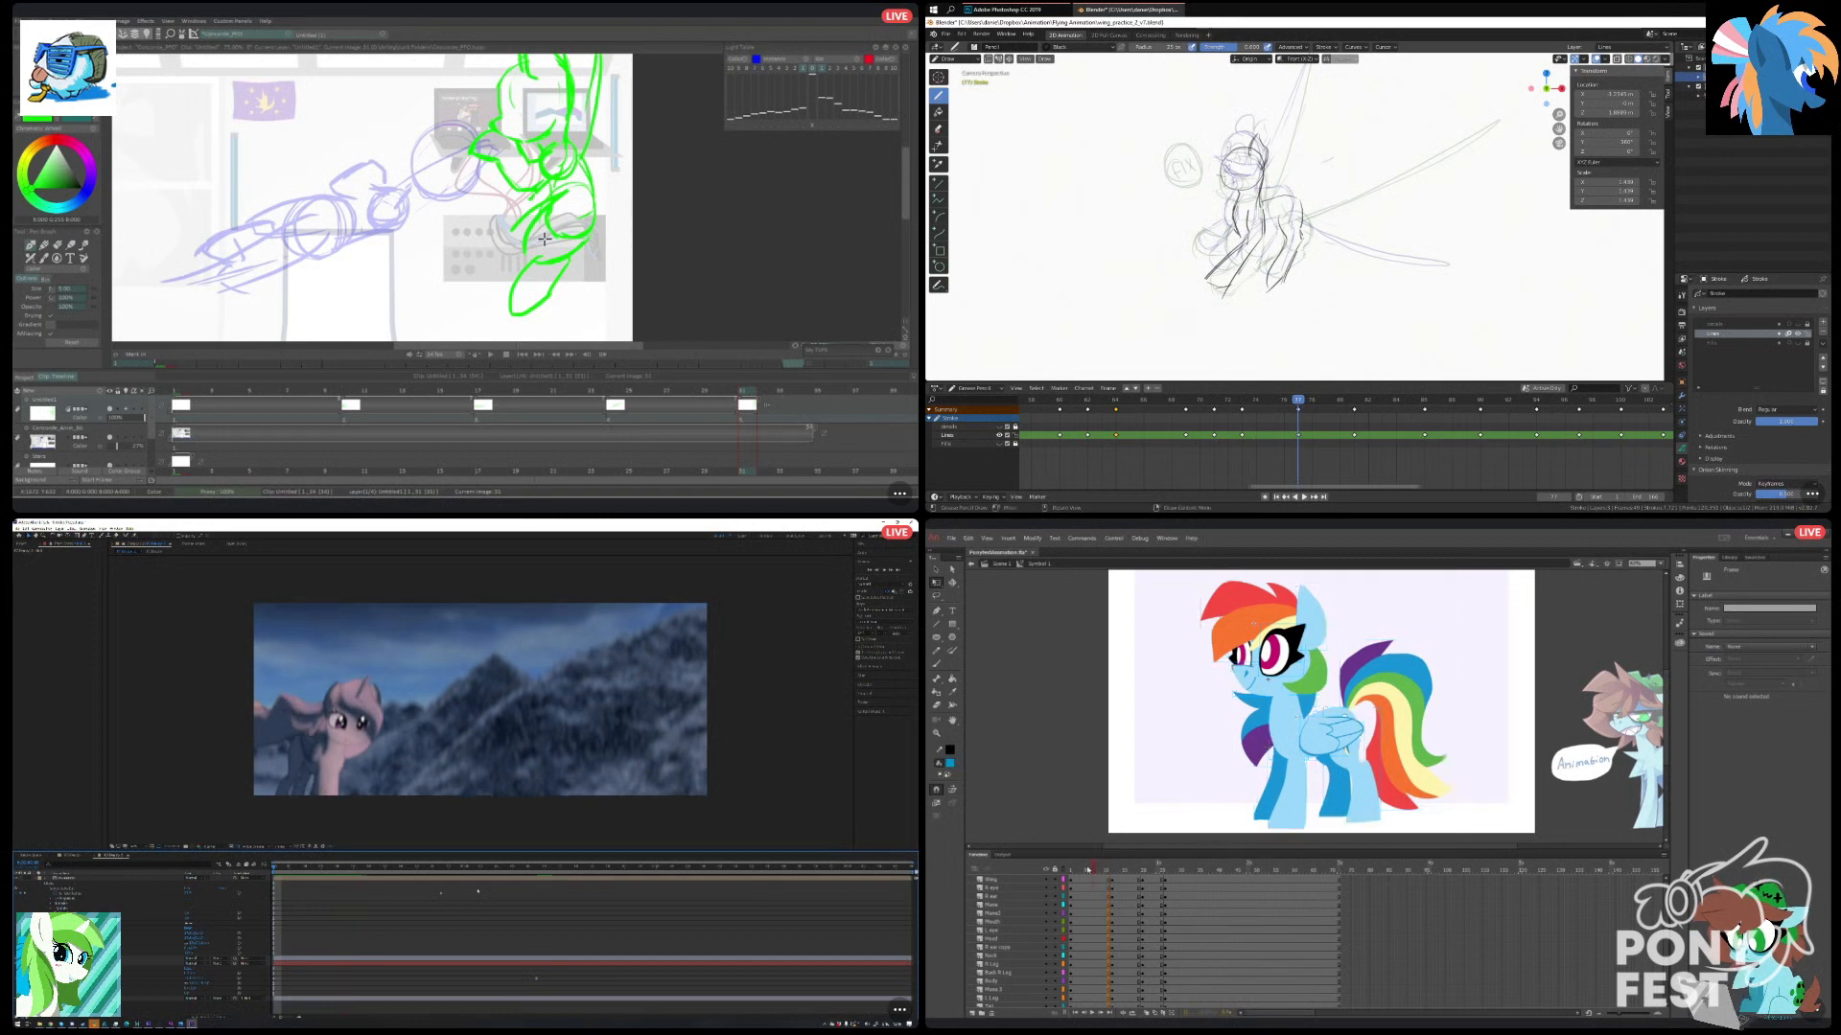
mouse_move(1079, 871)
mouse_down()
mouse_move(1094, 1013)
mouse_move(1092, 849)
mouse_move(1079, 869)
mouse_up()
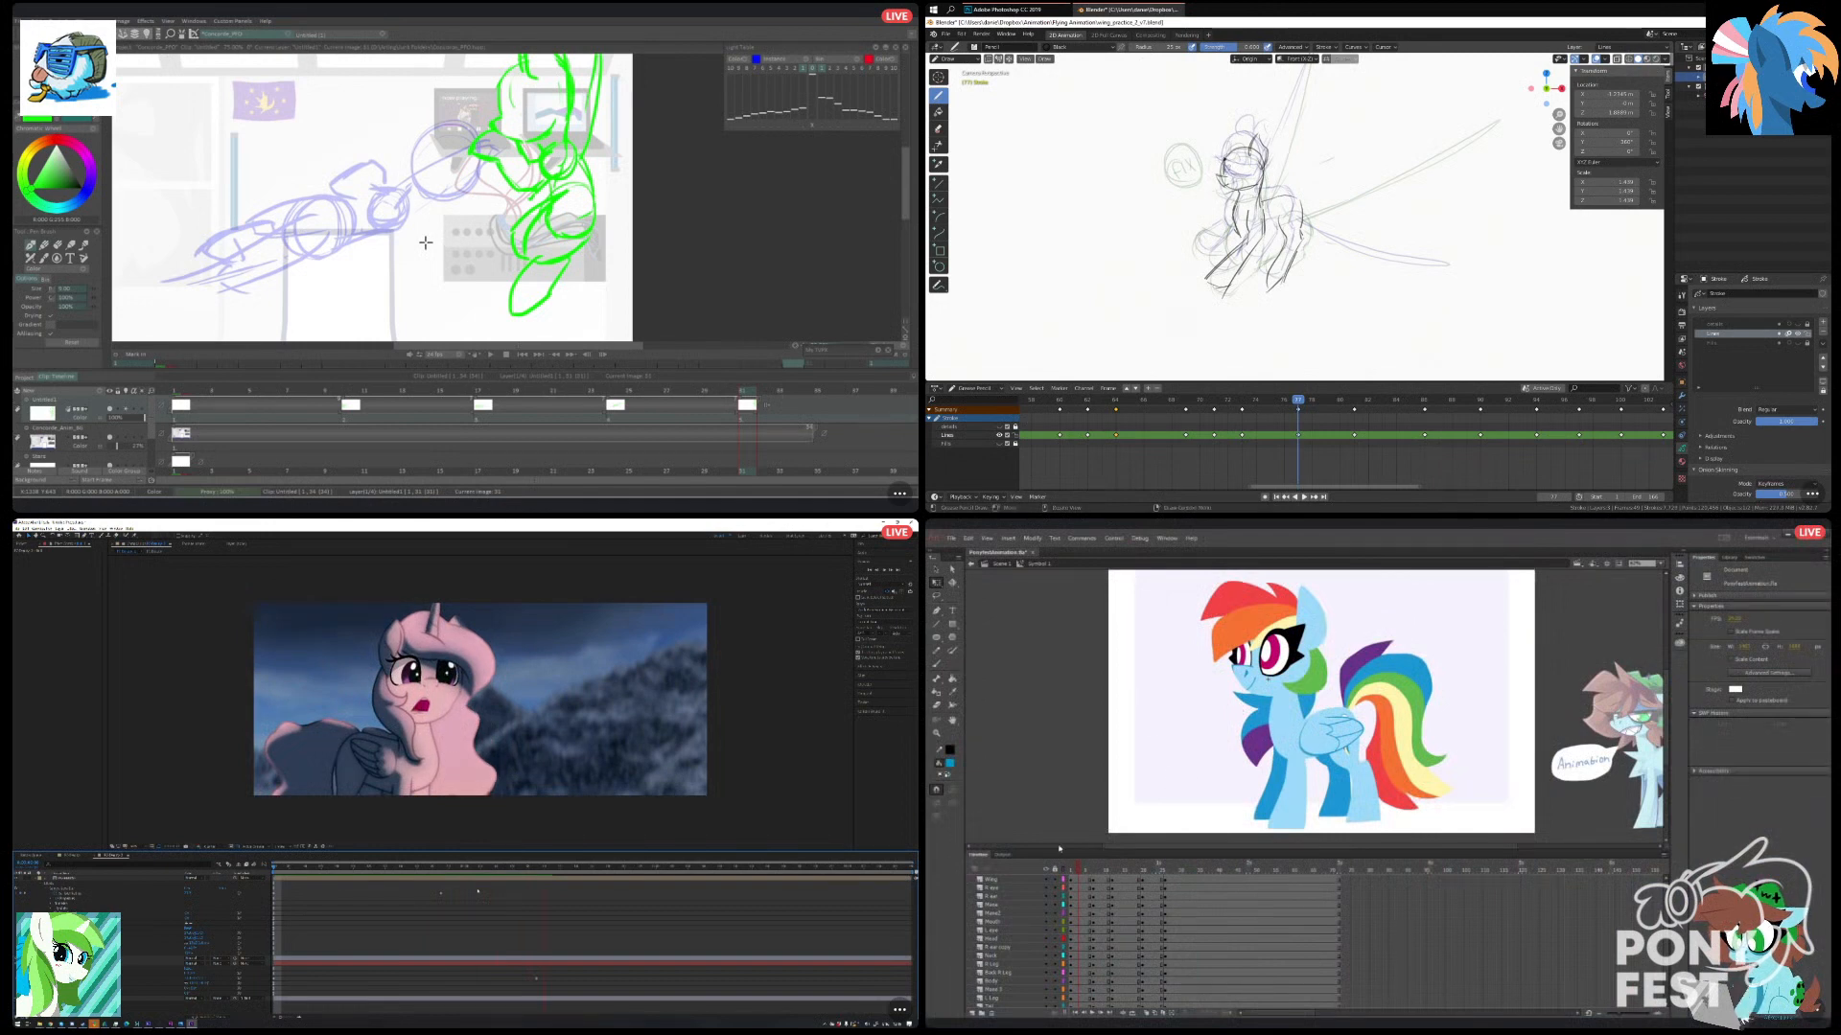
Scrub across the early keyframes in Animate and add to the green standing pony's body sketch in TVPaint.
drag(1097, 868, 1105, 875)
key(n)
mouse_move(561, 195)
mouse_down()
mouse_move(520, 205)
mouse_move(559, 192)
mouse_up()
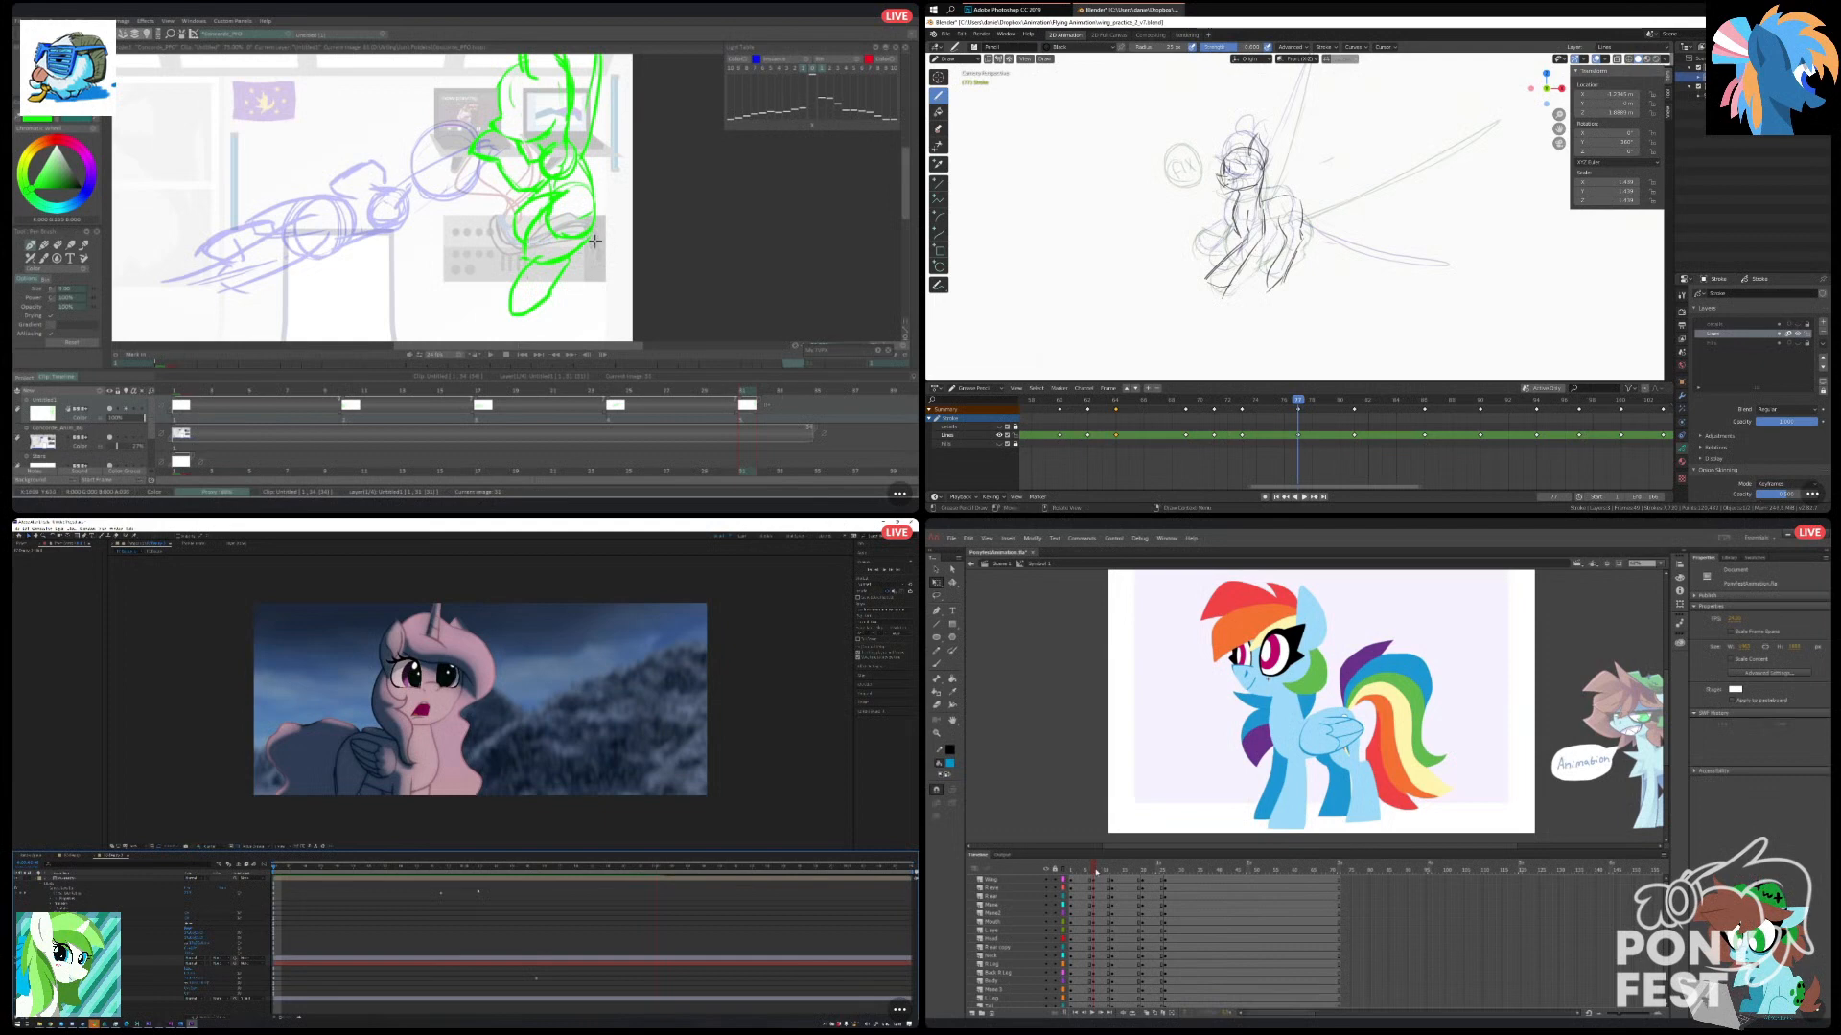
drag(1110, 871, 1097, 875)
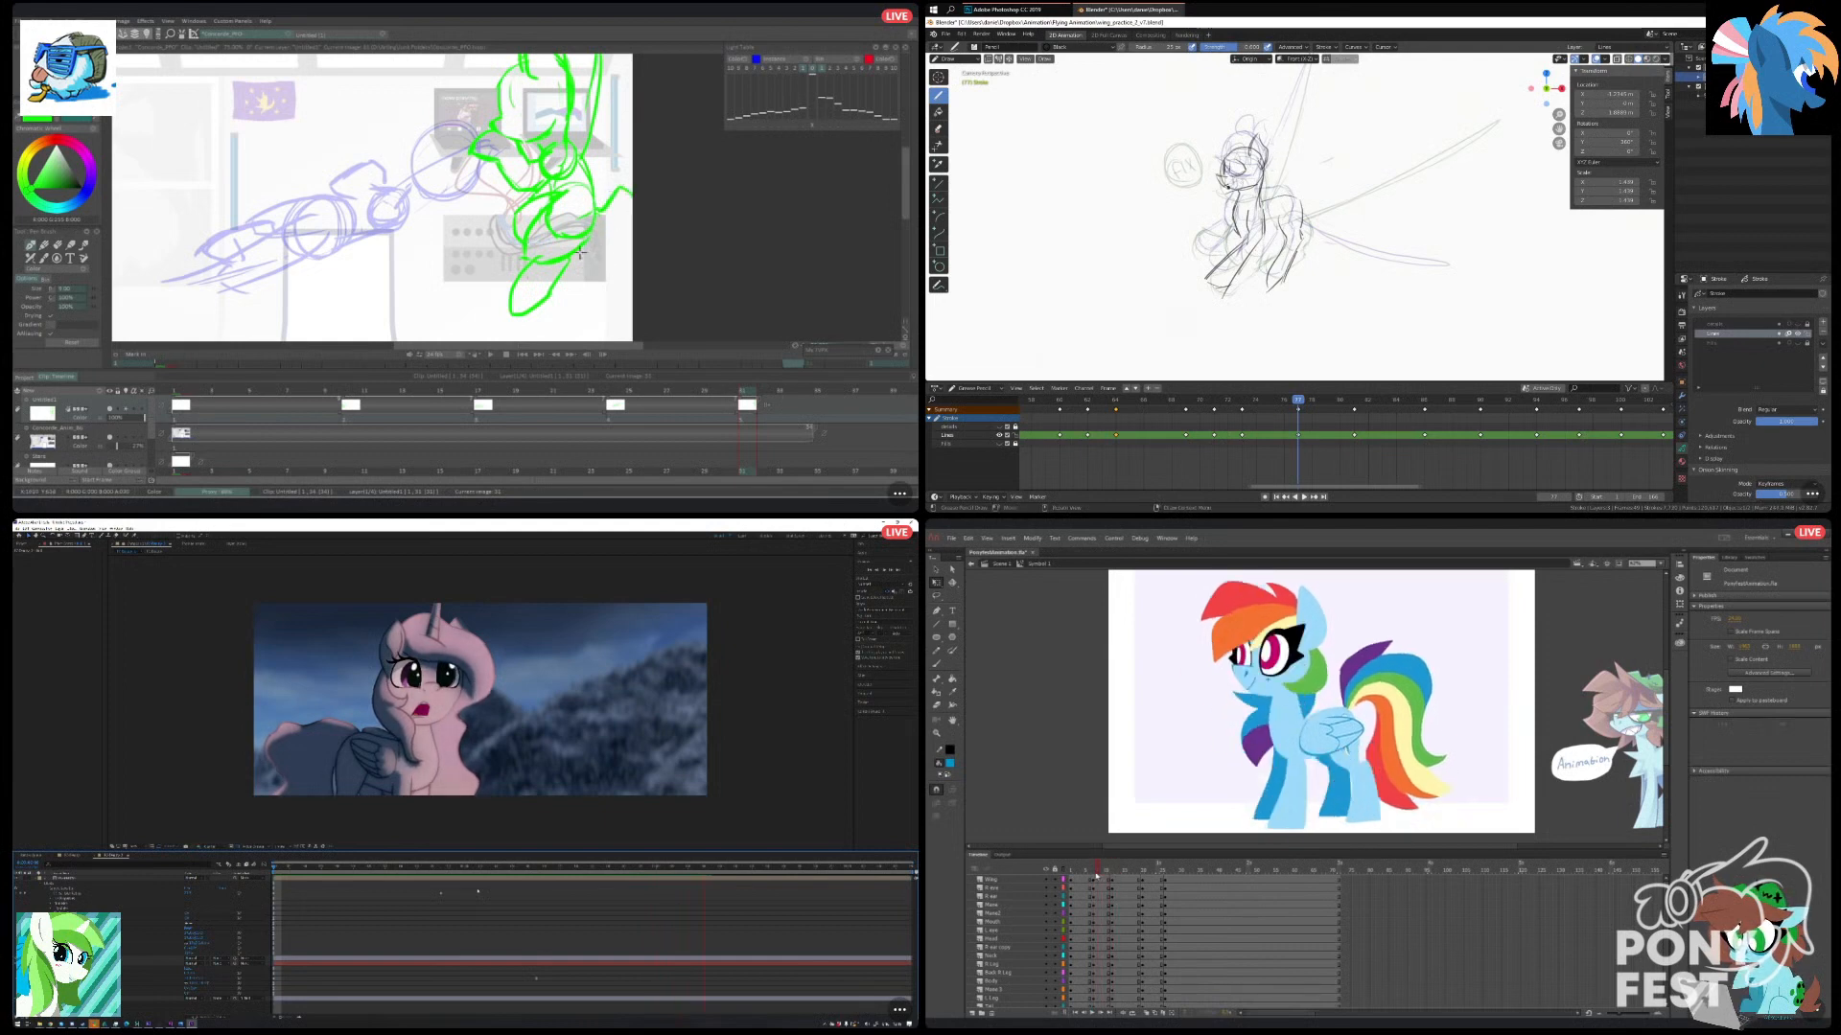
Create a tween between the early keyframes on all of the pony's layers in Animate and scrub back through it.
scroll(1099, 1012, down, 1)
right_click(1102, 991)
click(1136, 736)
mouse_move(1103, 864)
mouse_down()
mouse_move(1134, 983)
mouse_move(1120, 1012)
mouse_move(1104, 840)
mouse_move(1119, 845)
mouse_move(1084, 861)
mouse_up()
Select the current frame's drawing keyframe in Blender and an in-between frame on the pony's back mane layer in Animate.
drag(1665, 692, 1657, 696)
click(1323, 418)
click(1299, 400)
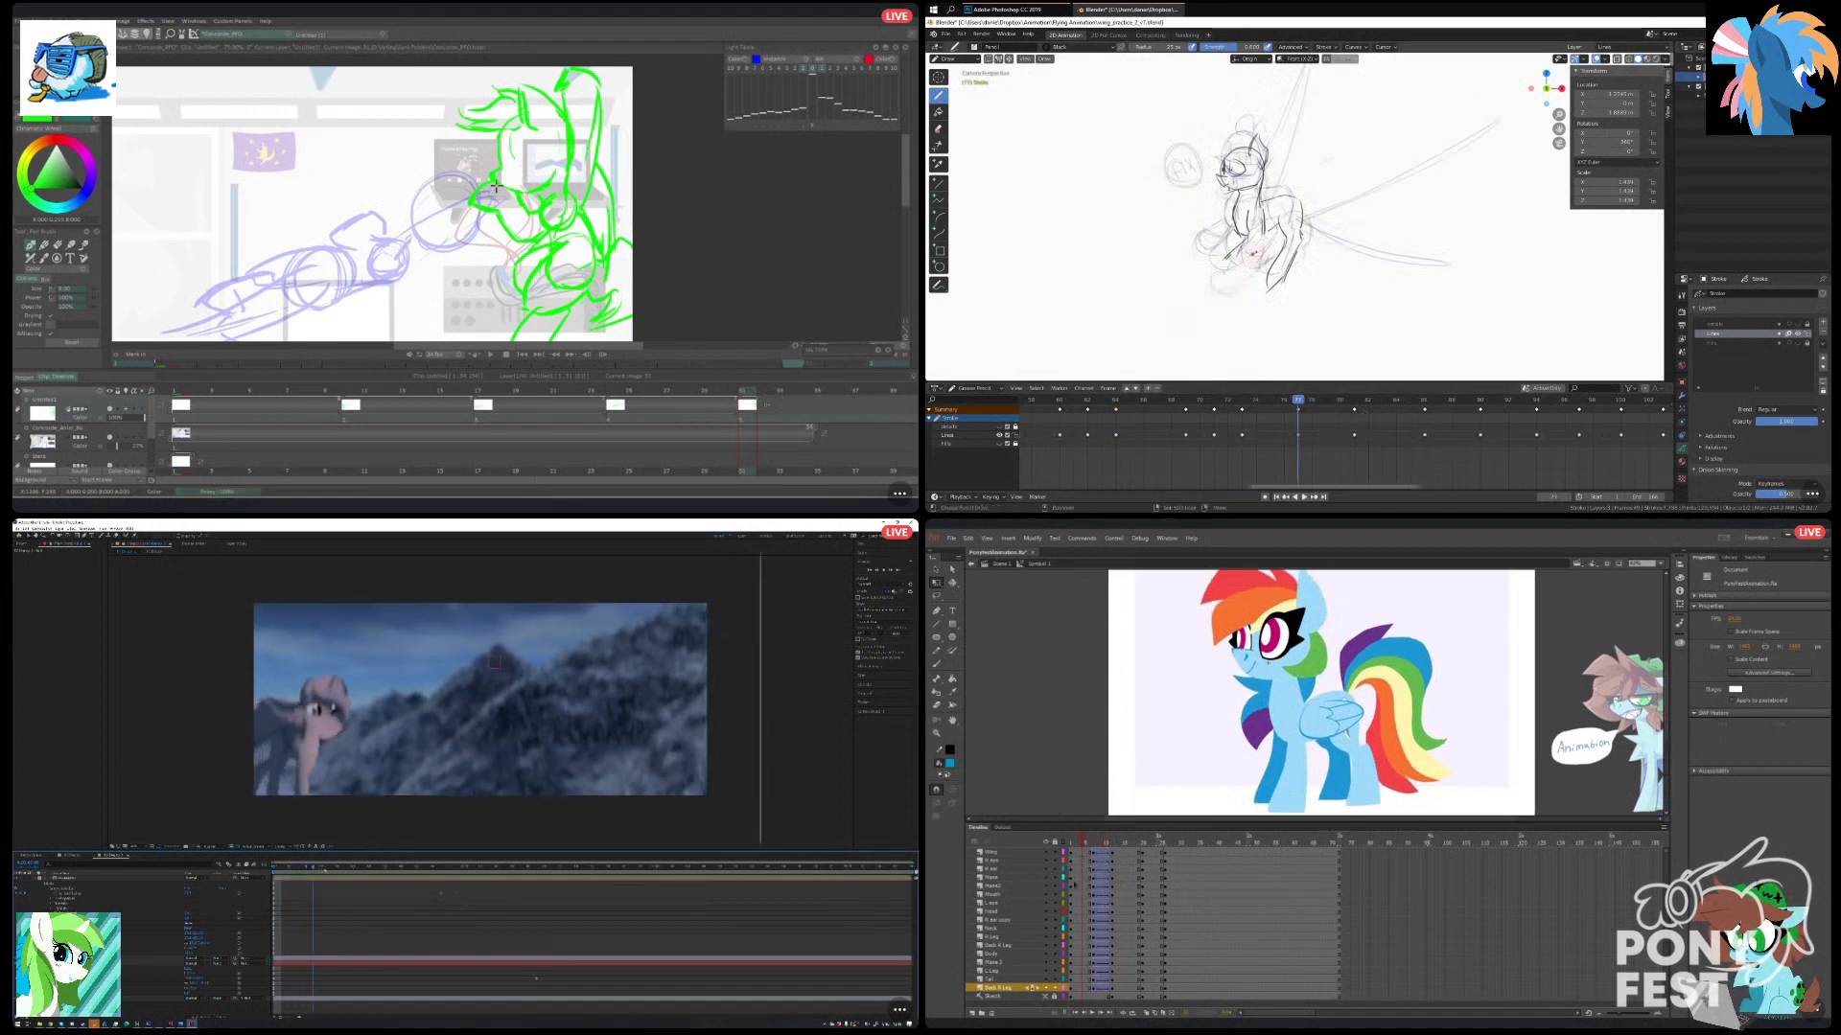
click(1099, 885)
click(1100, 886)
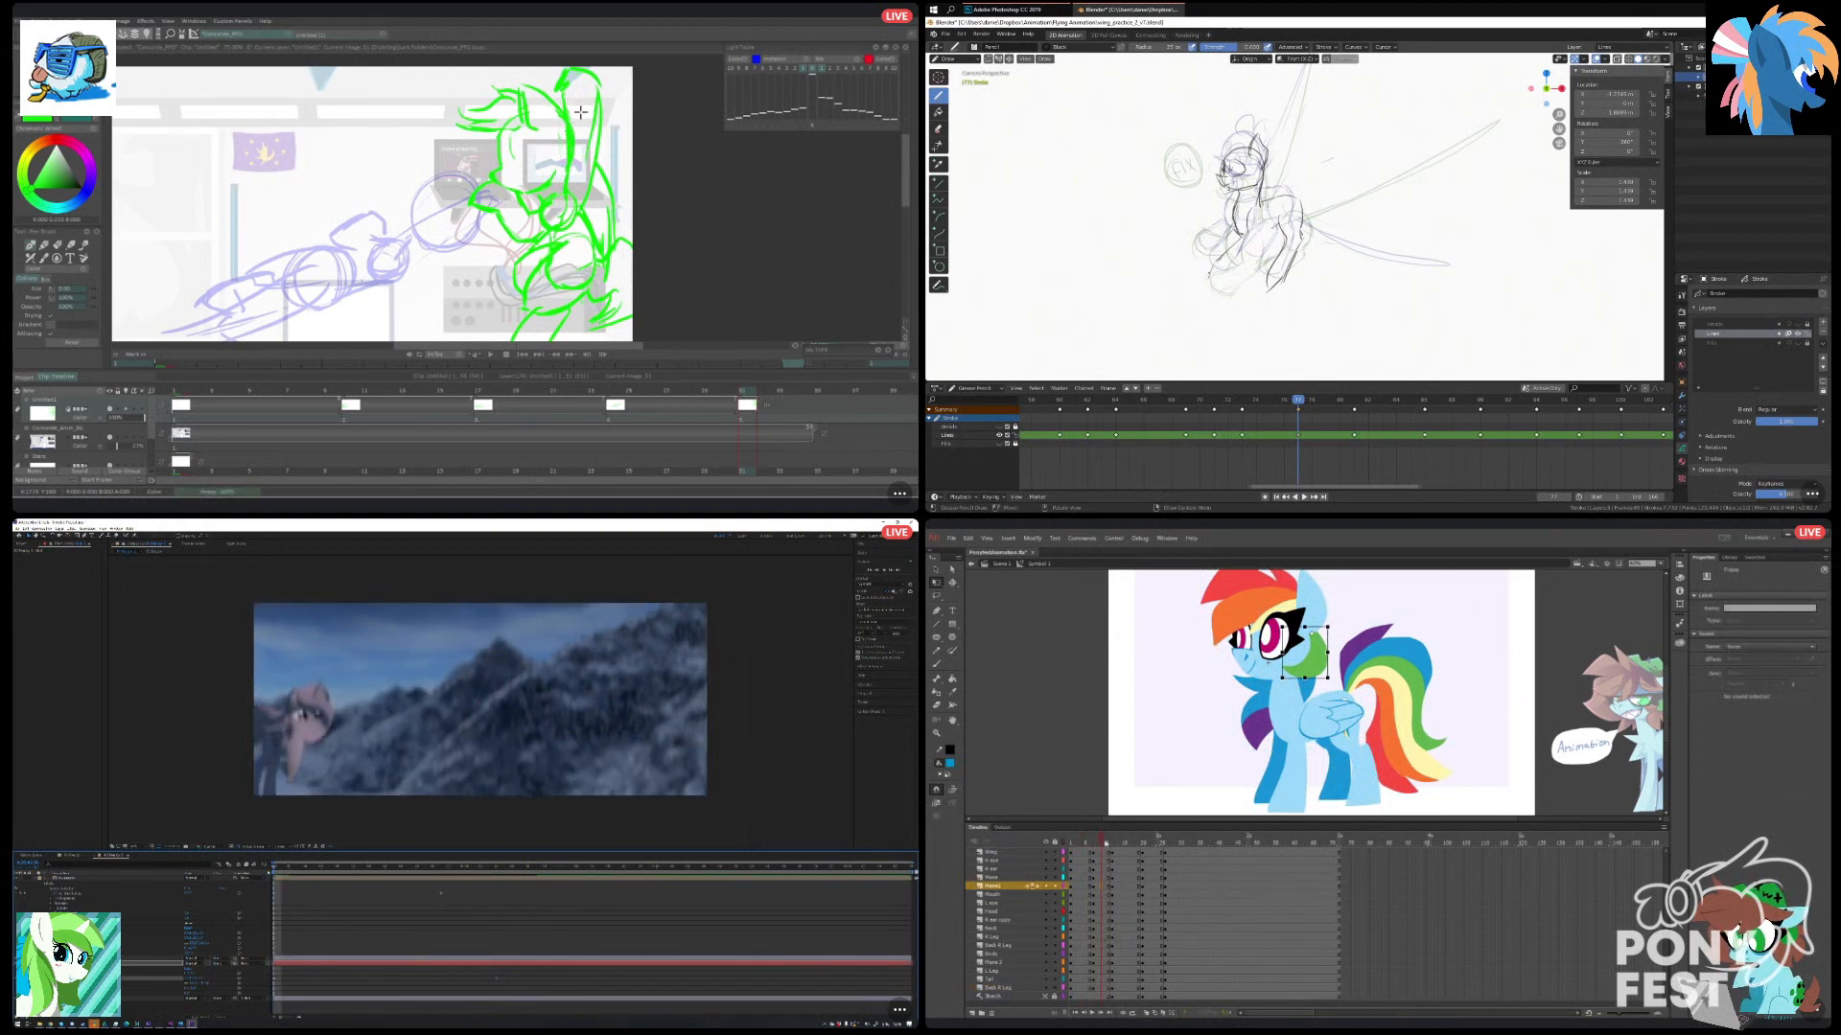
Insert keyframes on all of the pony's layers at the closed-eye frame in Animate and sketch a leg stroke in Blender.
click(1120, 843)
drag(1119, 847, 1125, 855)
drag(1260, 238, 1236, 263)
drag(1124, 869, 1125, 990)
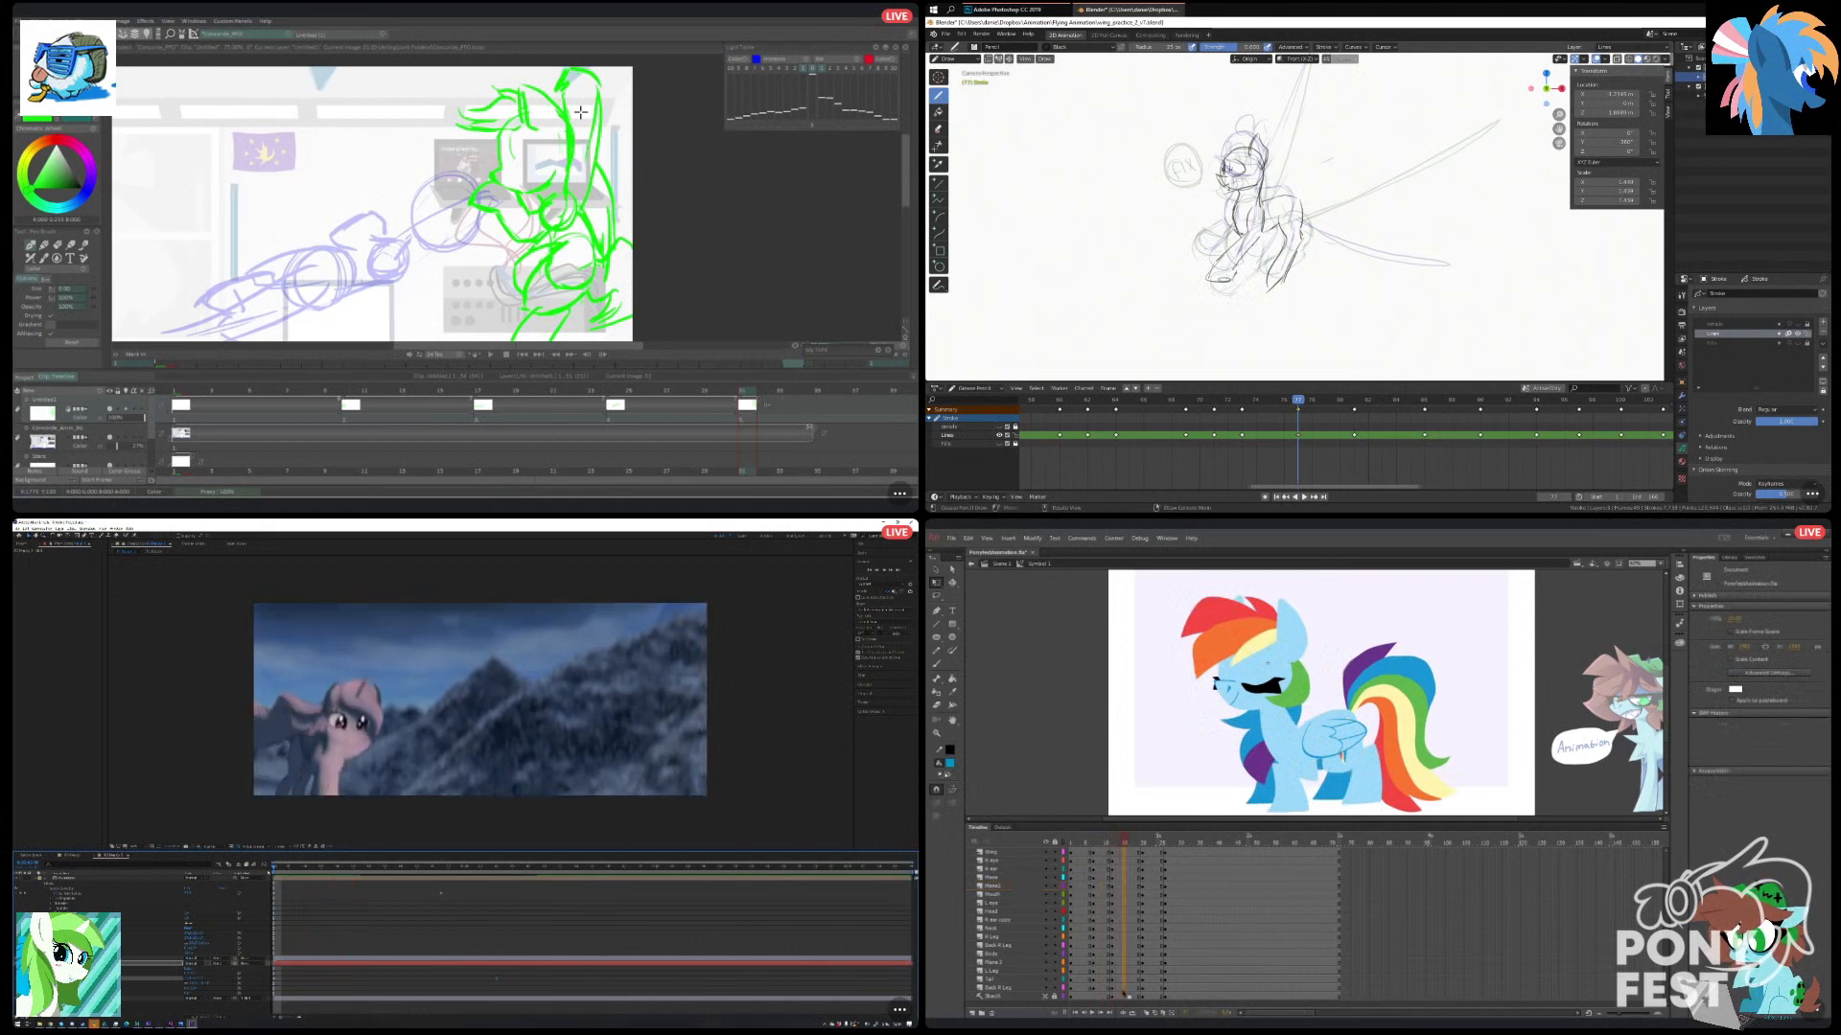
key(F6)
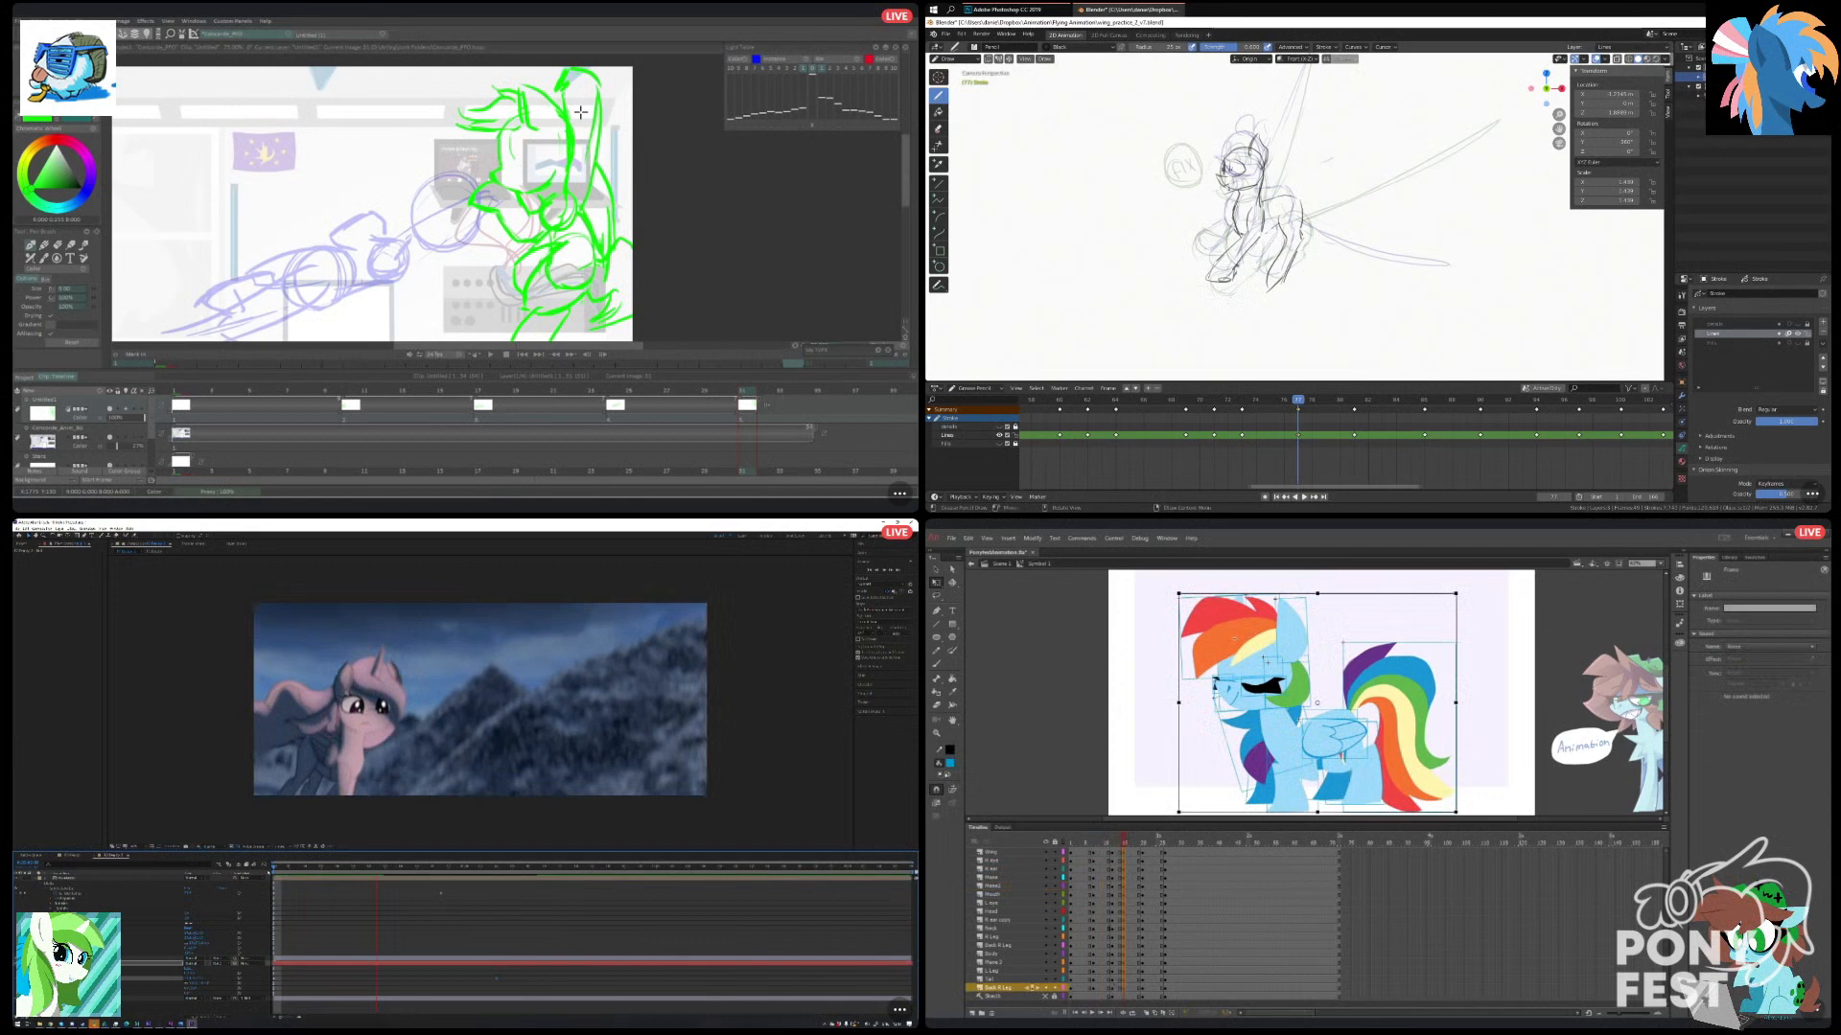
Return to the preceding closed-eye keyframe in Animate with the selection cleared, and save the Blender file.
drag(1124, 844, 1117, 843)
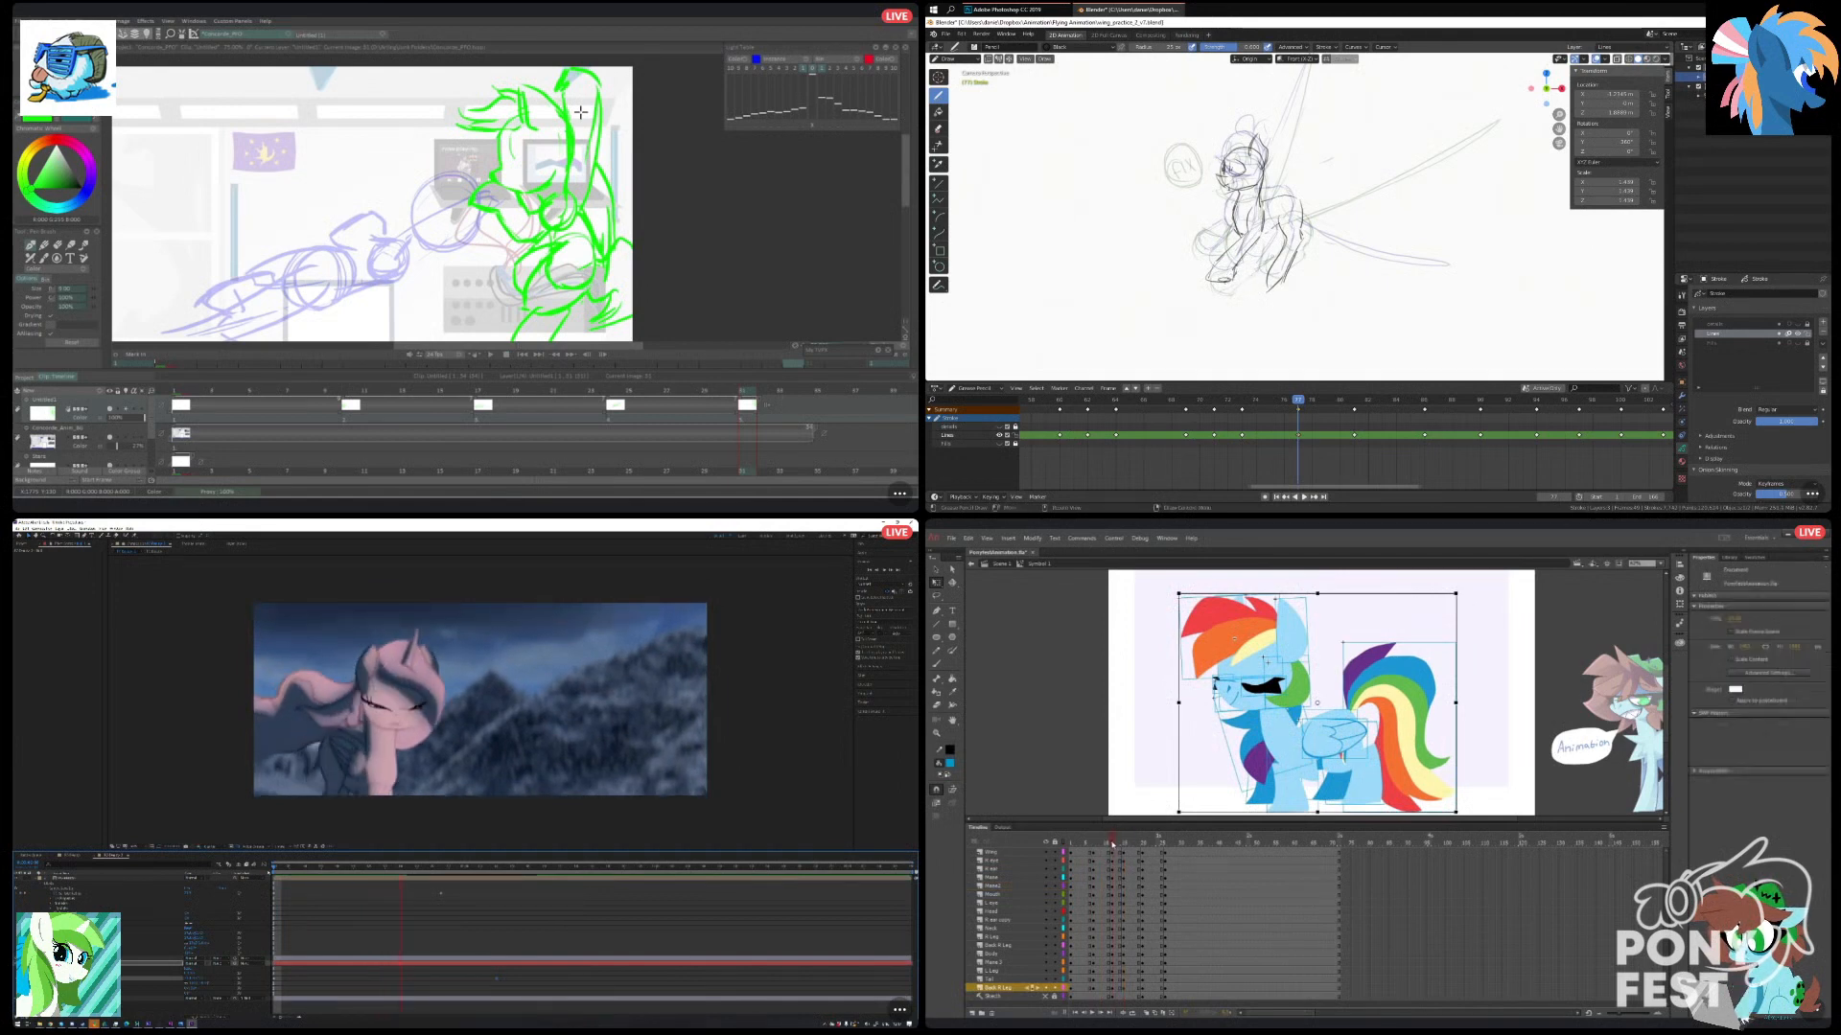
click(1164, 721)
drag(1160, 633, 1339, 740)
click(1148, 758)
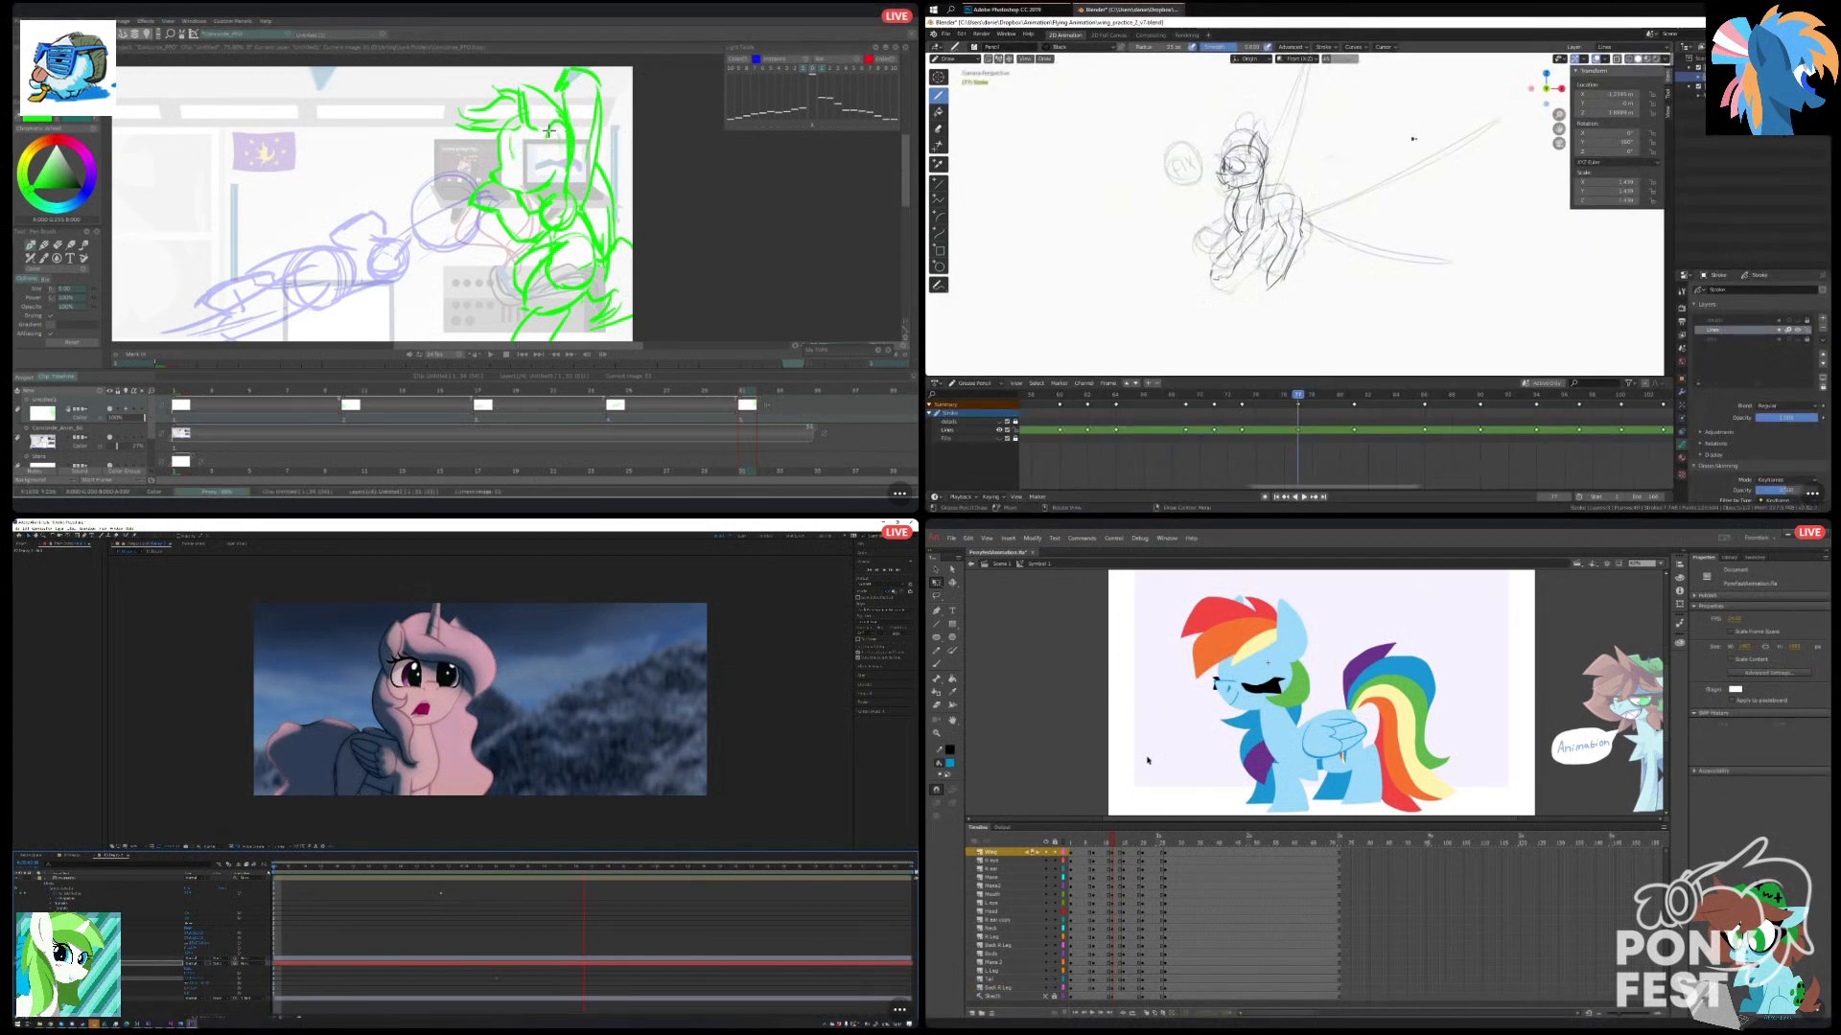
key(ctrl+s)
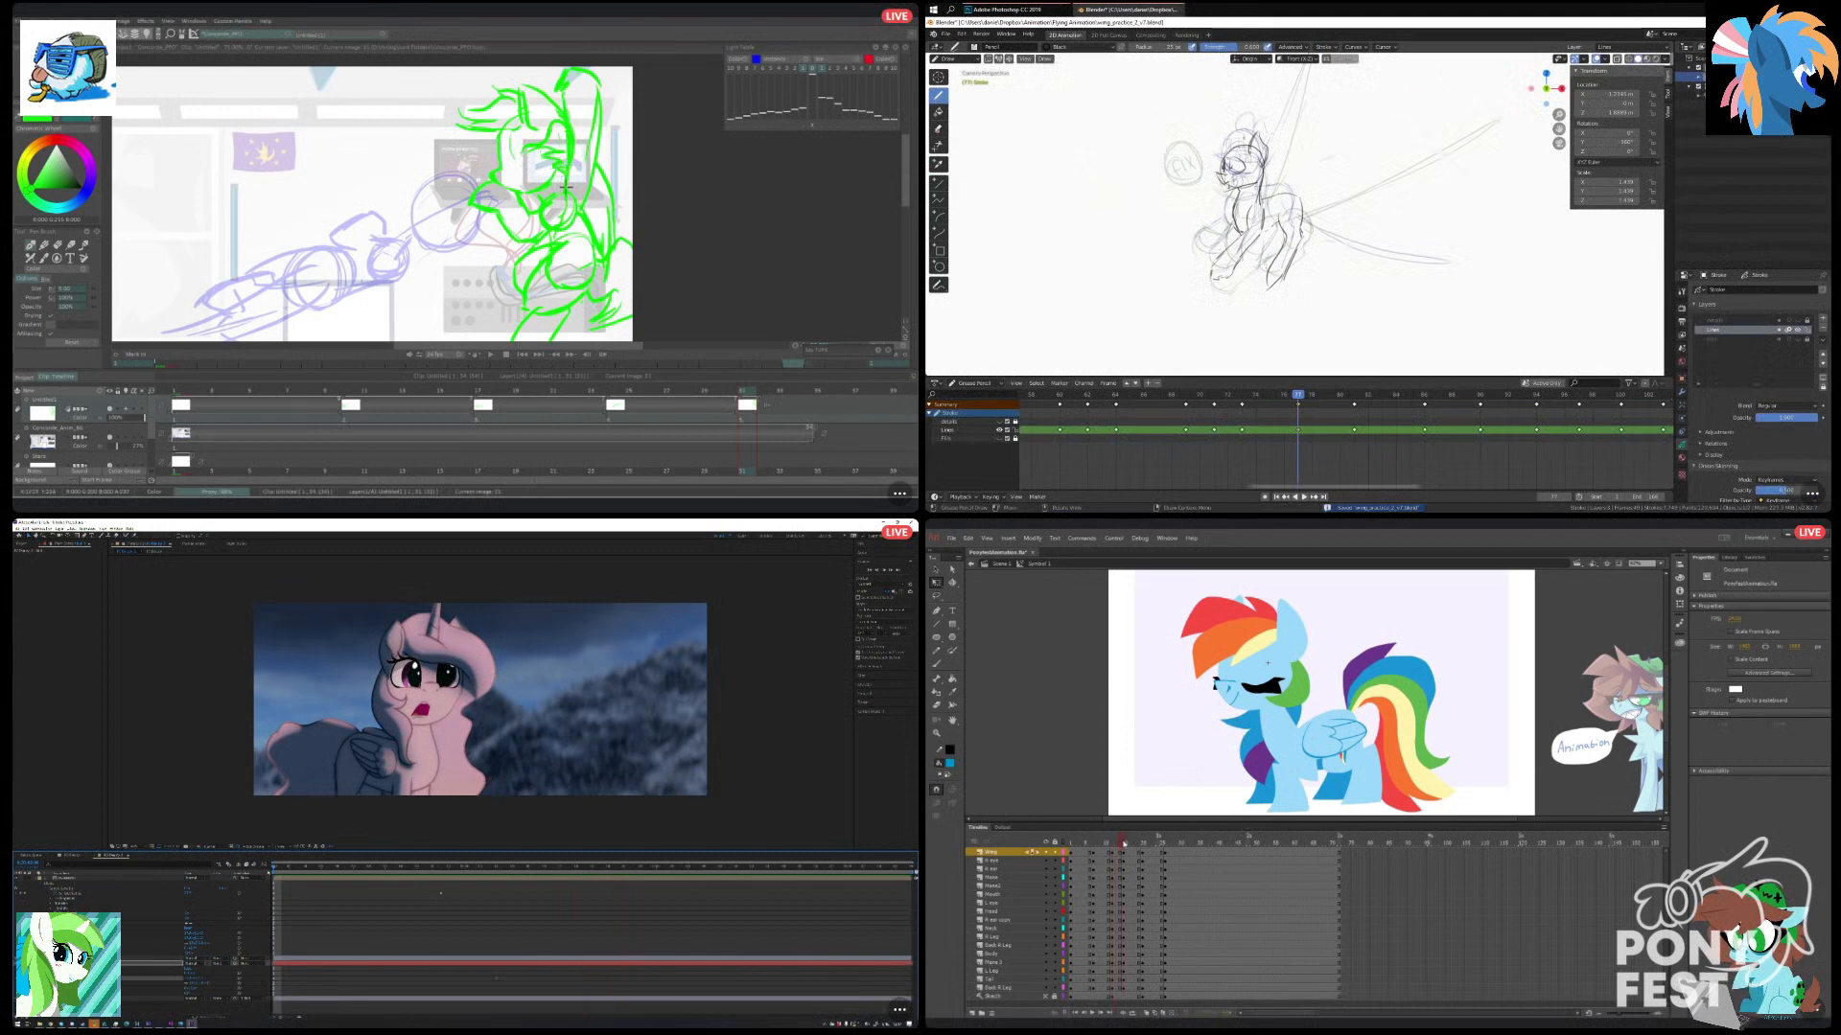
drag(1119, 848, 1112, 854)
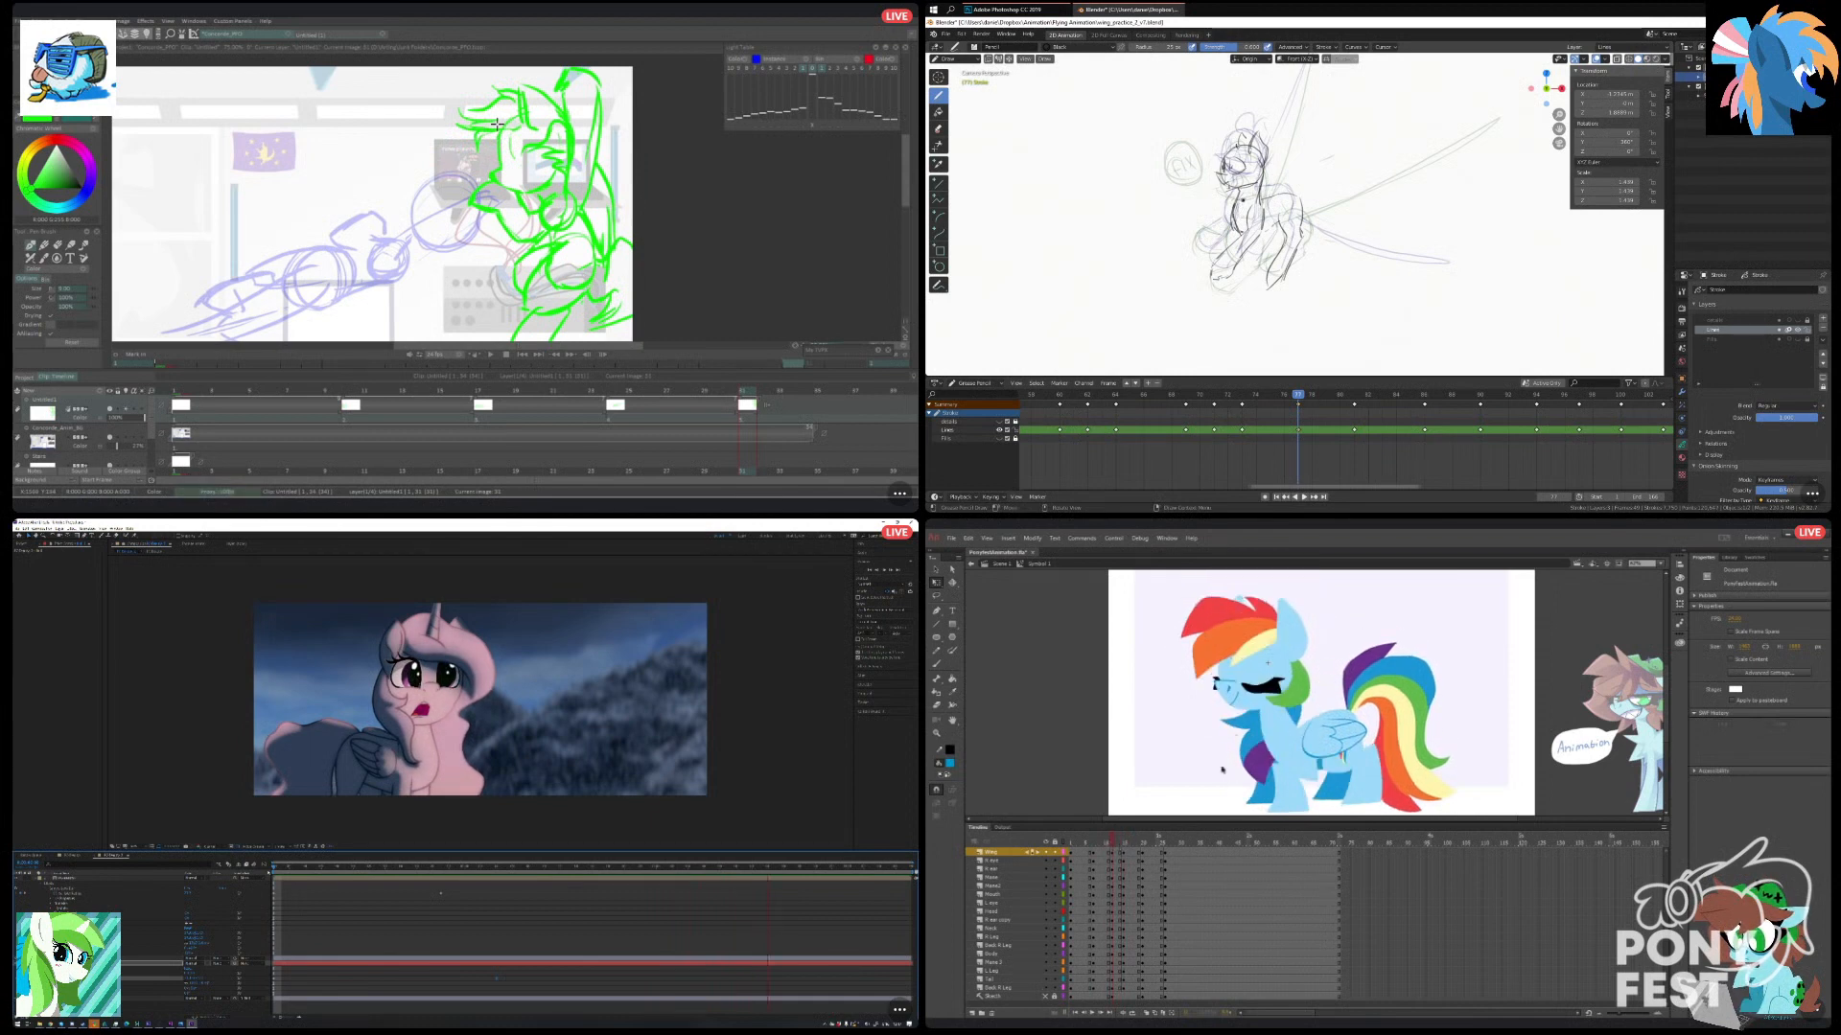
Rotate the closed-eye pony's head and neck parts slightly clockwise in Animate and start a wing stroke in Blender.
drag(1171, 643, 1284, 734)
scroll(1290, 201, down, 2)
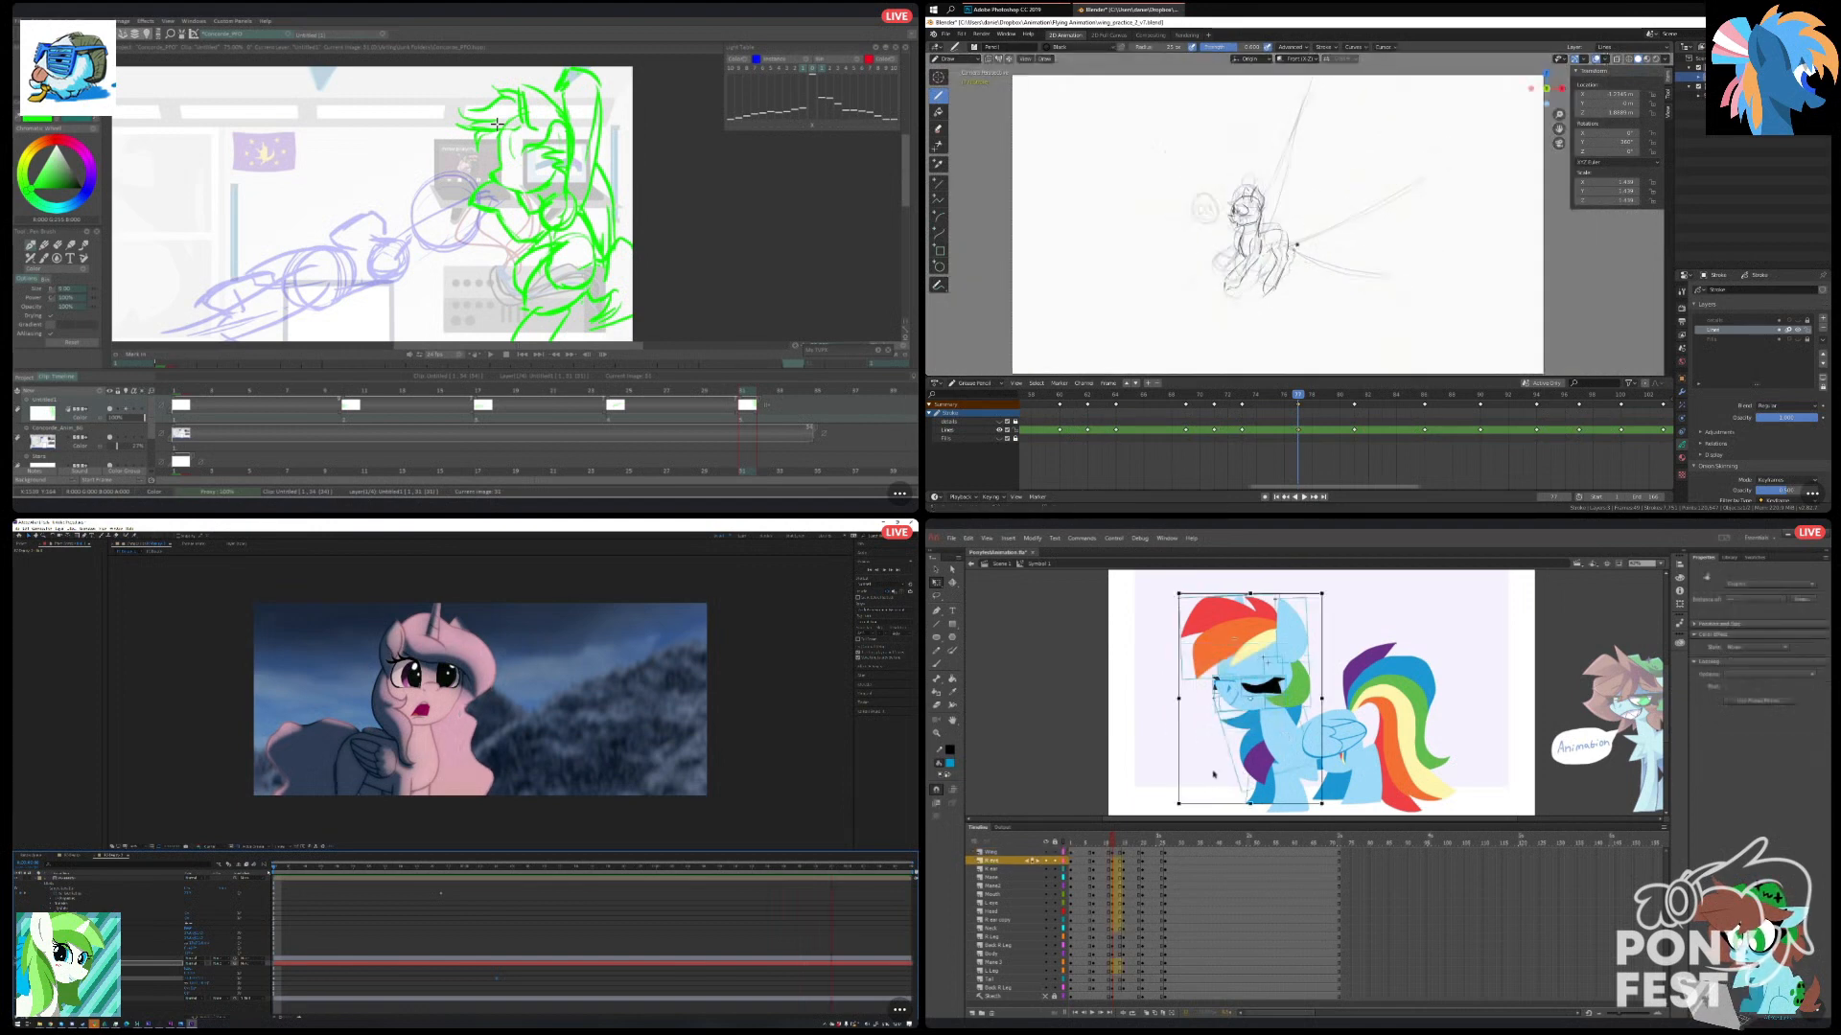
scroll(1263, 279, up, 2)
click(1173, 720)
drag(1200, 632, 1259, 733)
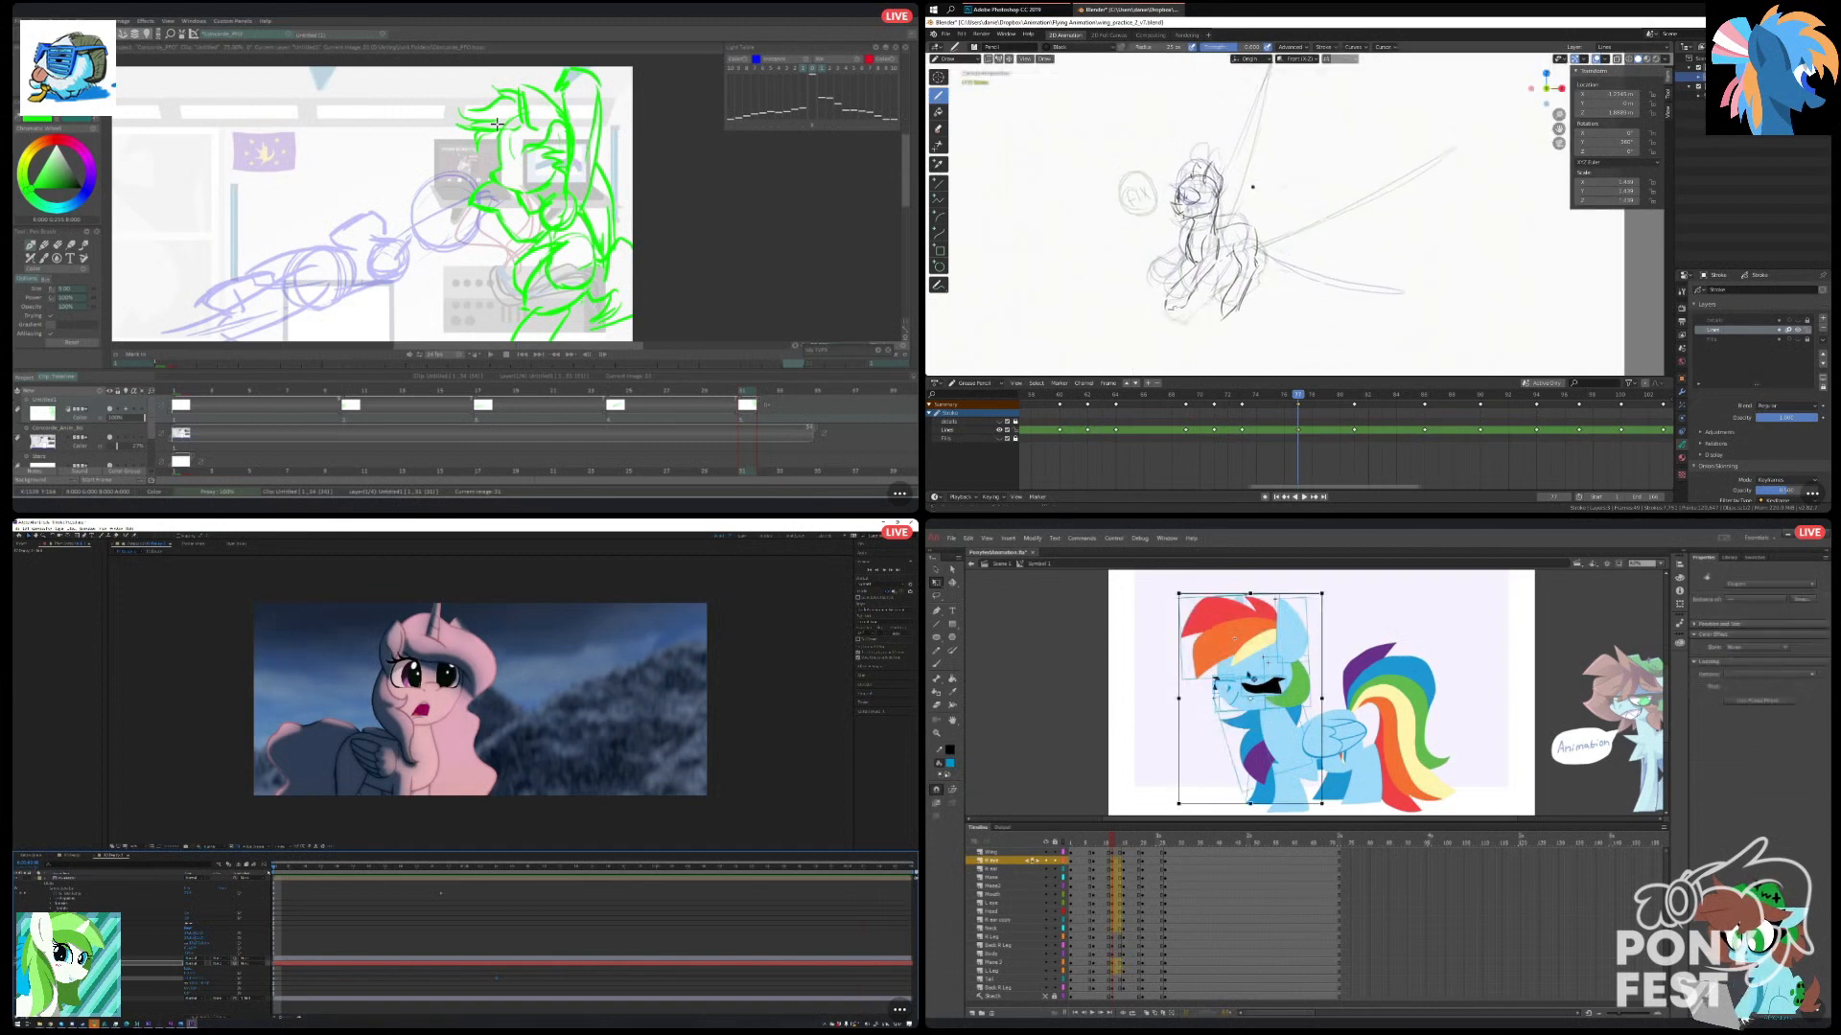
drag(1181, 593, 1184, 584)
drag(1239, 217, 1371, 253)
click(1186, 581)
Draw the long dark wing line trailing behind the pony in Blender and select all of the pony's parts in Animate.
click(1355, 709)
drag(1230, 225, 1453, 248)
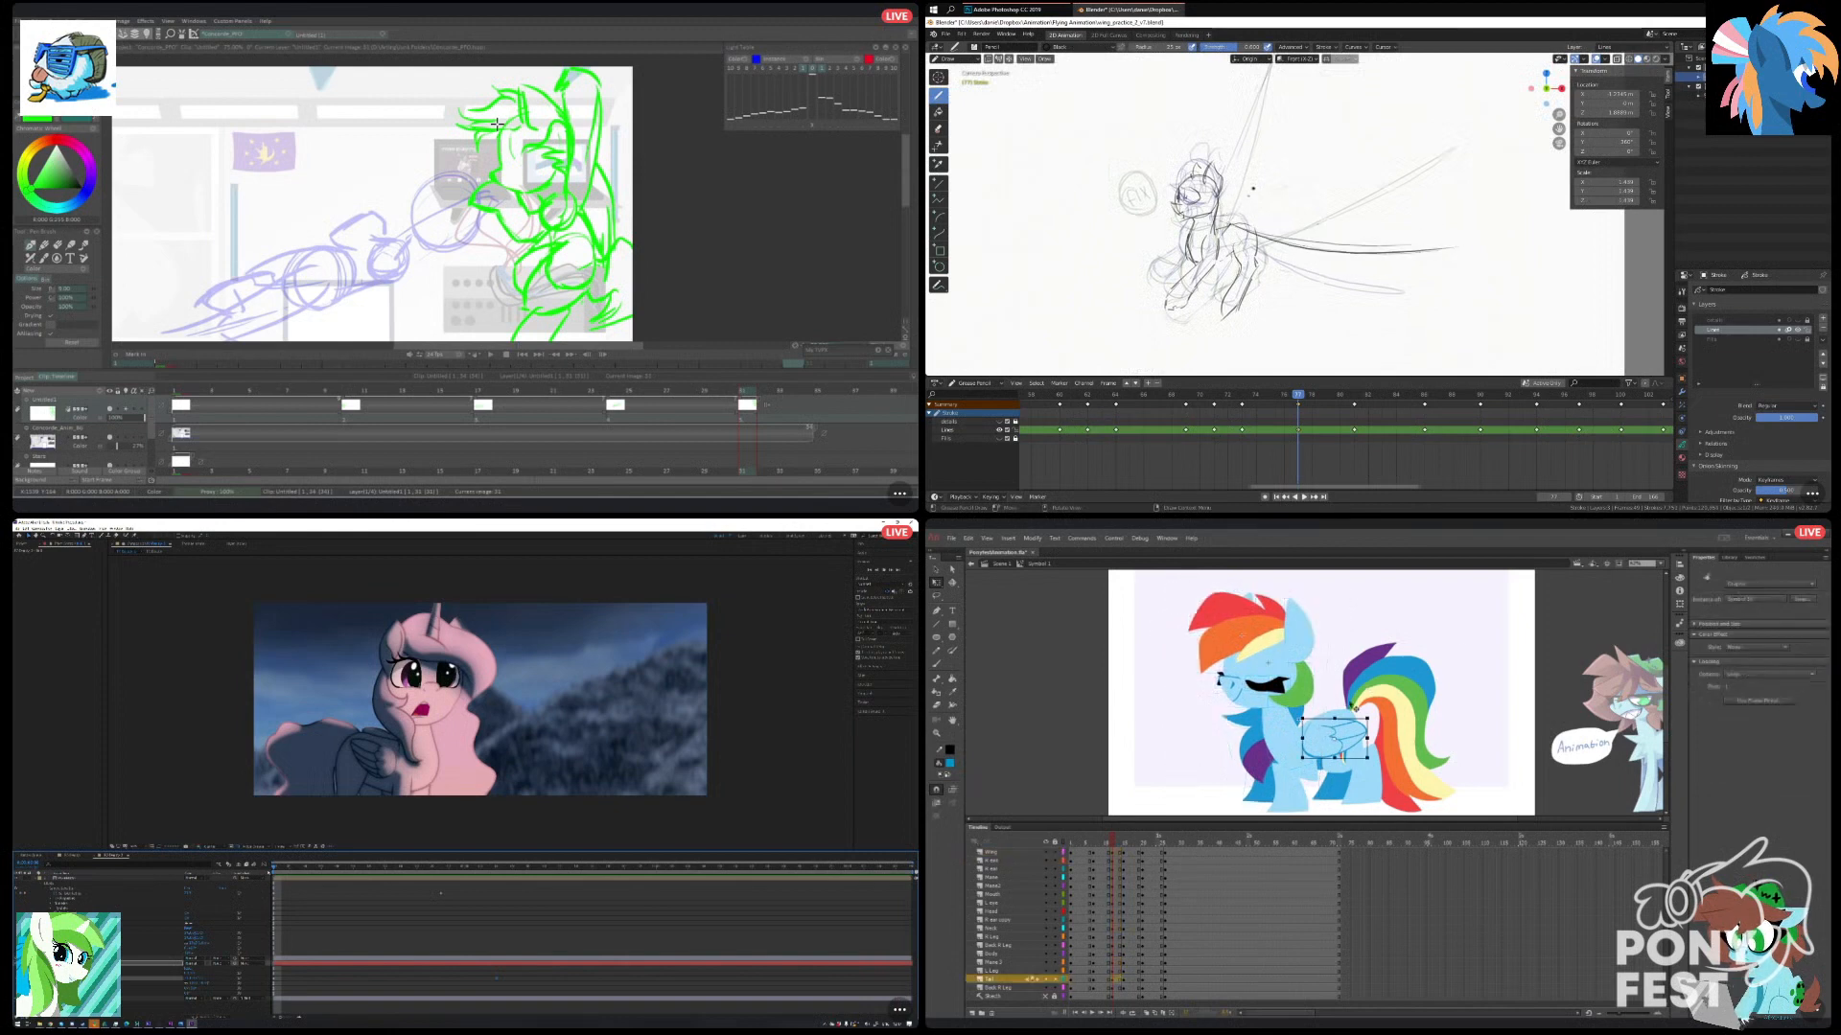
click(1306, 736)
drag(1151, 600, 1427, 734)
scroll(1227, 224, down, 1)
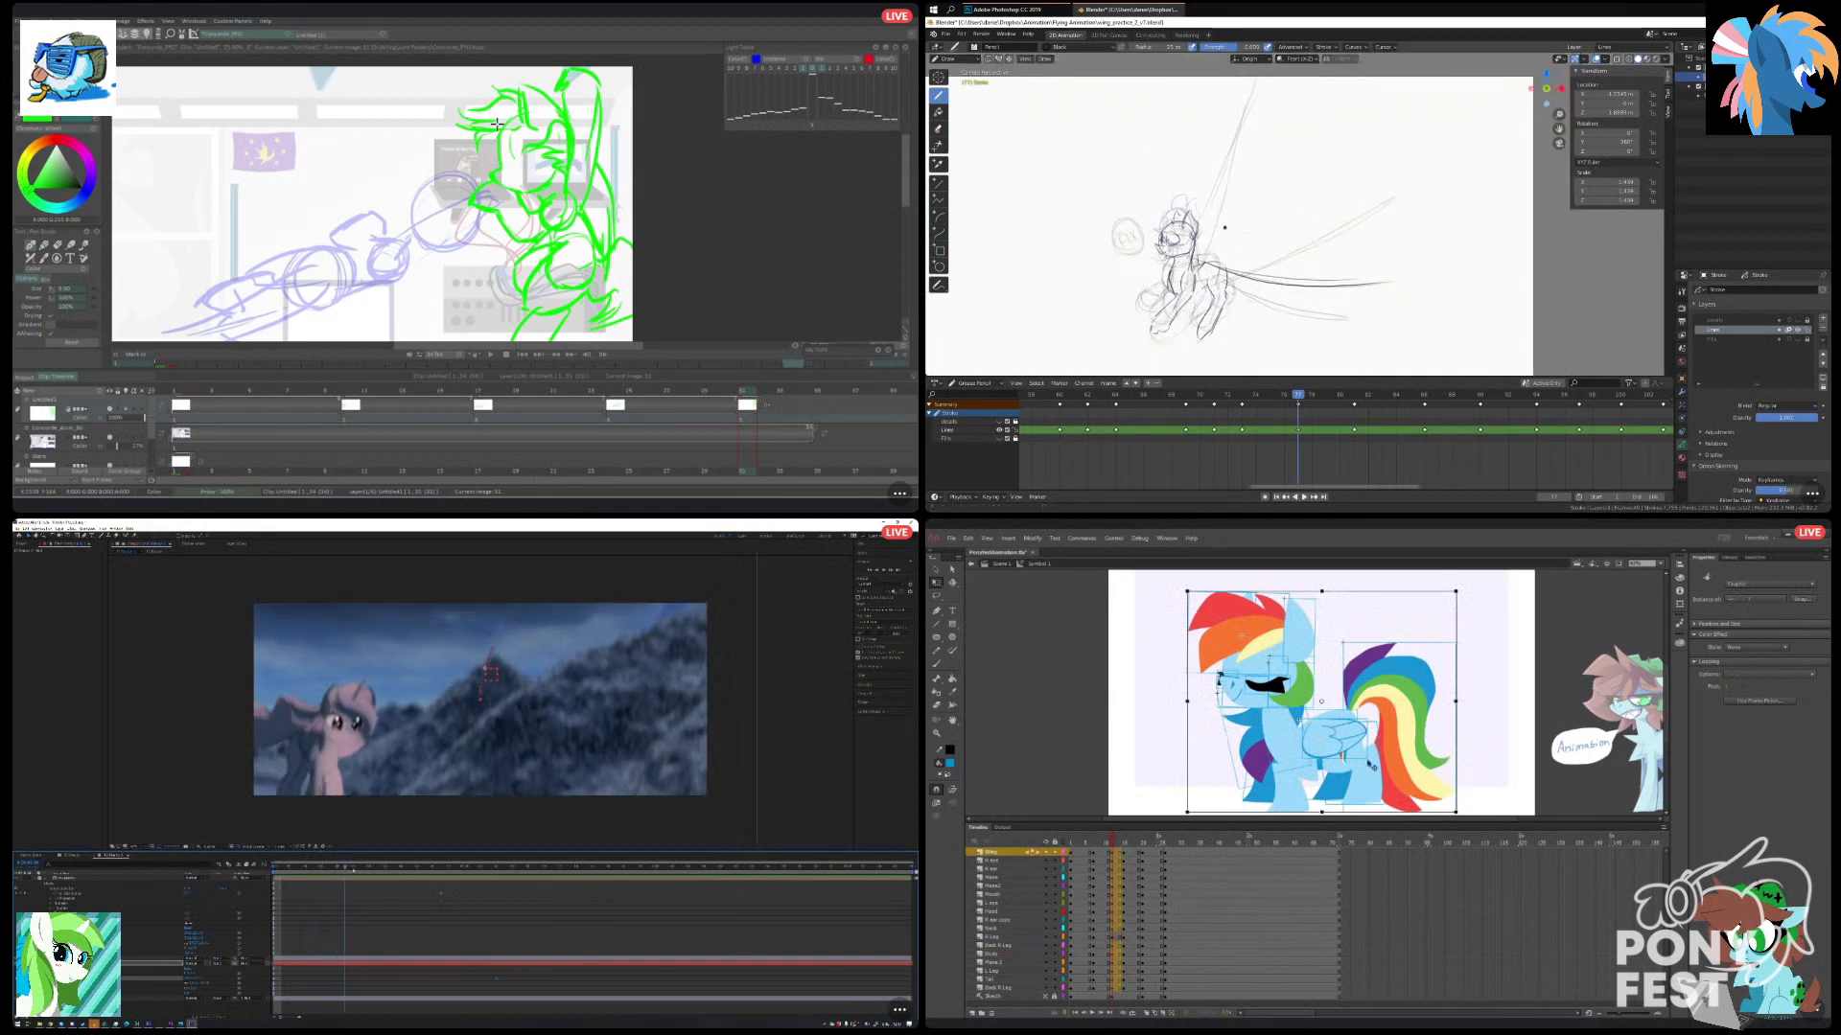
Draw the raised wing's long edge in Blender, undo the first stroke, and redraw it.
drag(1199, 248, 1249, 100)
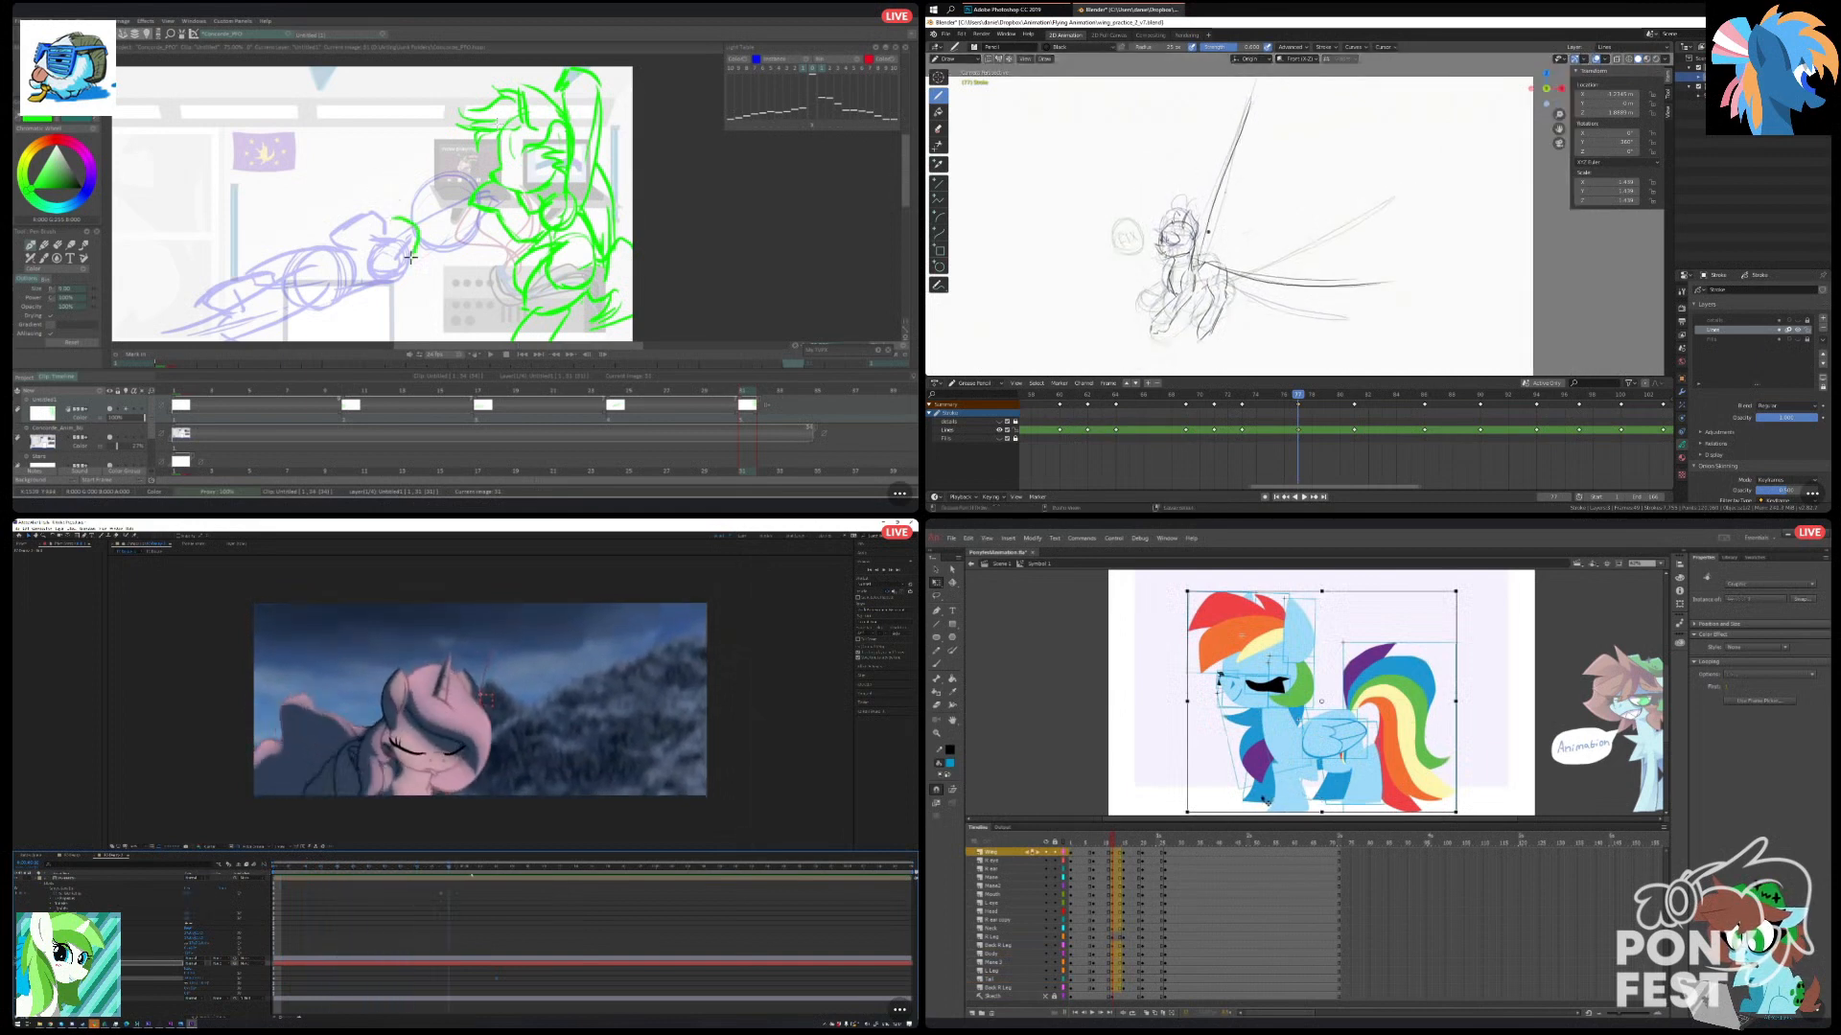
key(ctrl+z)
drag(1198, 247, 1249, 99)
Select the closed-eye pony's parts in Animate and nudge them slightly upward.
click(1278, 804)
drag(1133, 602, 1426, 719)
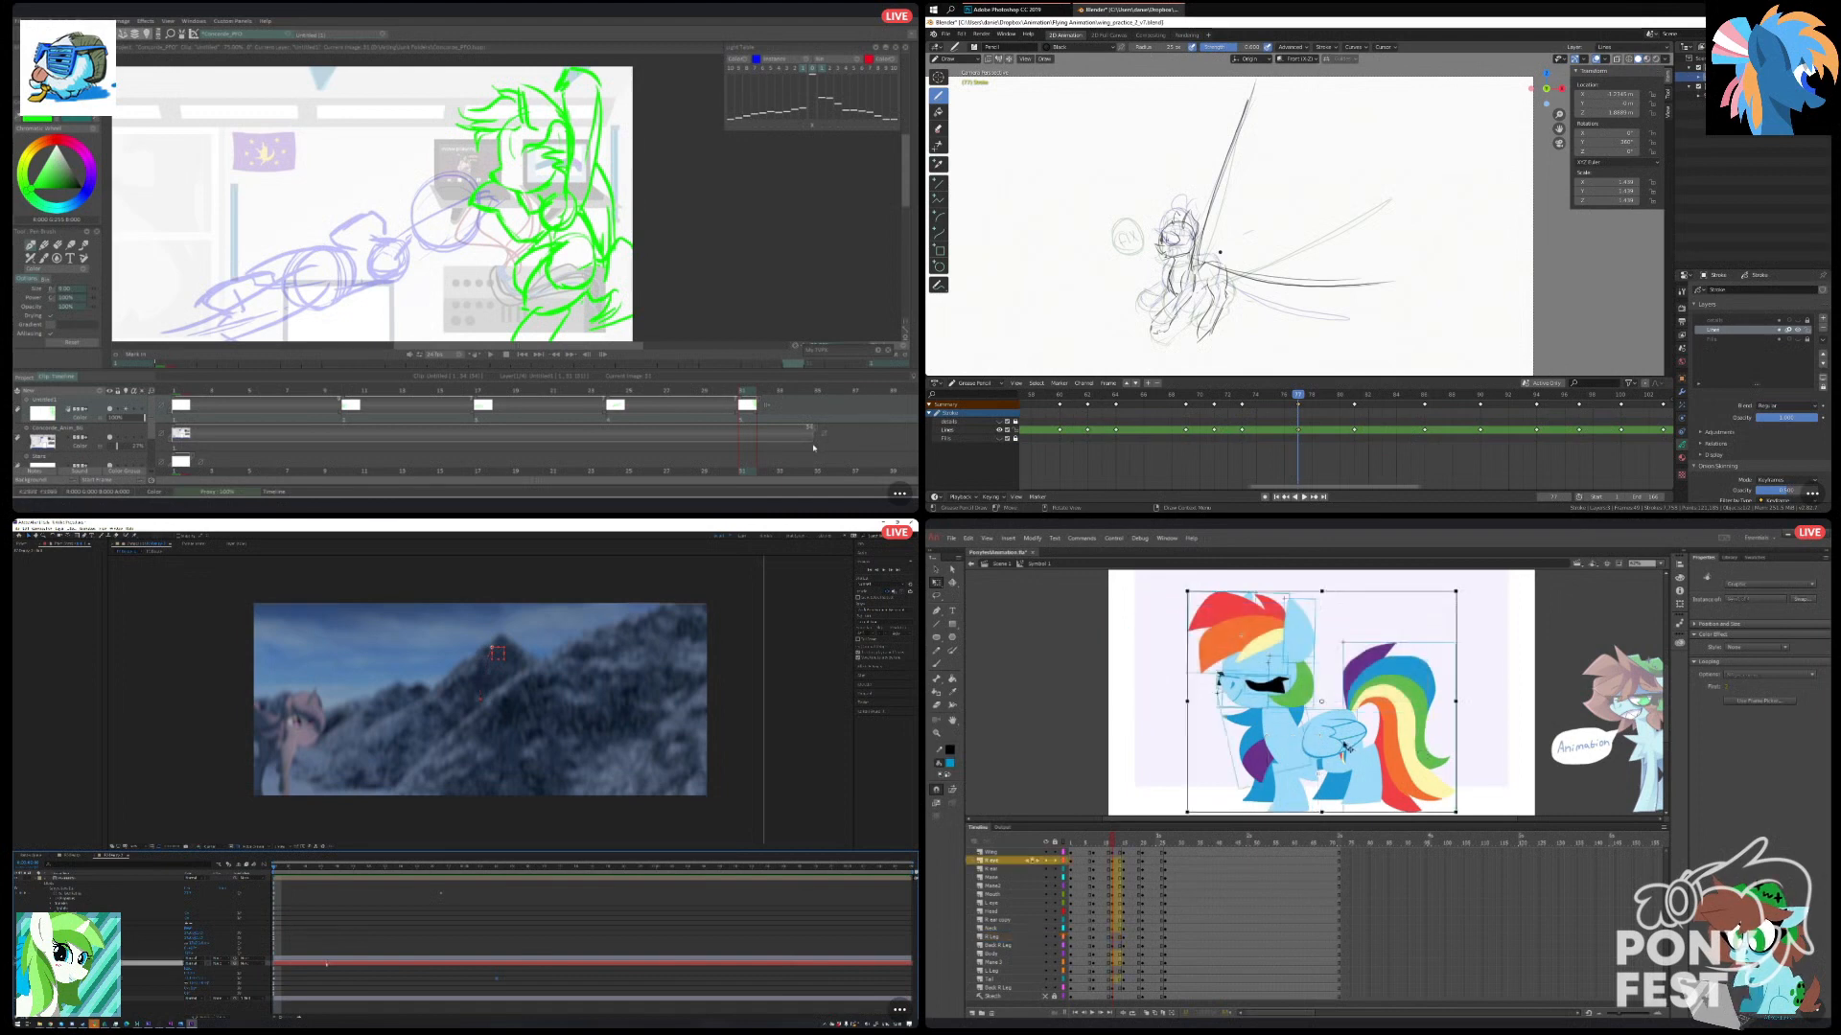
scroll(1219, 252, up, 2)
mouse_move(1170, 324)
mouse_down()
mouse_move(1179, 260)
mouse_move(1280, 245)
mouse_move(1236, 242)
mouse_up()
key(Up)
key(Up)
key(Up)
key(Up)
Extend the end of the background layer on the TVPaint timeline.
drag(812, 445, 892, 447)
scroll(1183, 228, up, 1)
drag(1184, 228, 1185, 192)
drag(892, 447, 820, 452)
Select the closed-eye pony's front and hind leg parts together in Animate.
click(1317, 806)
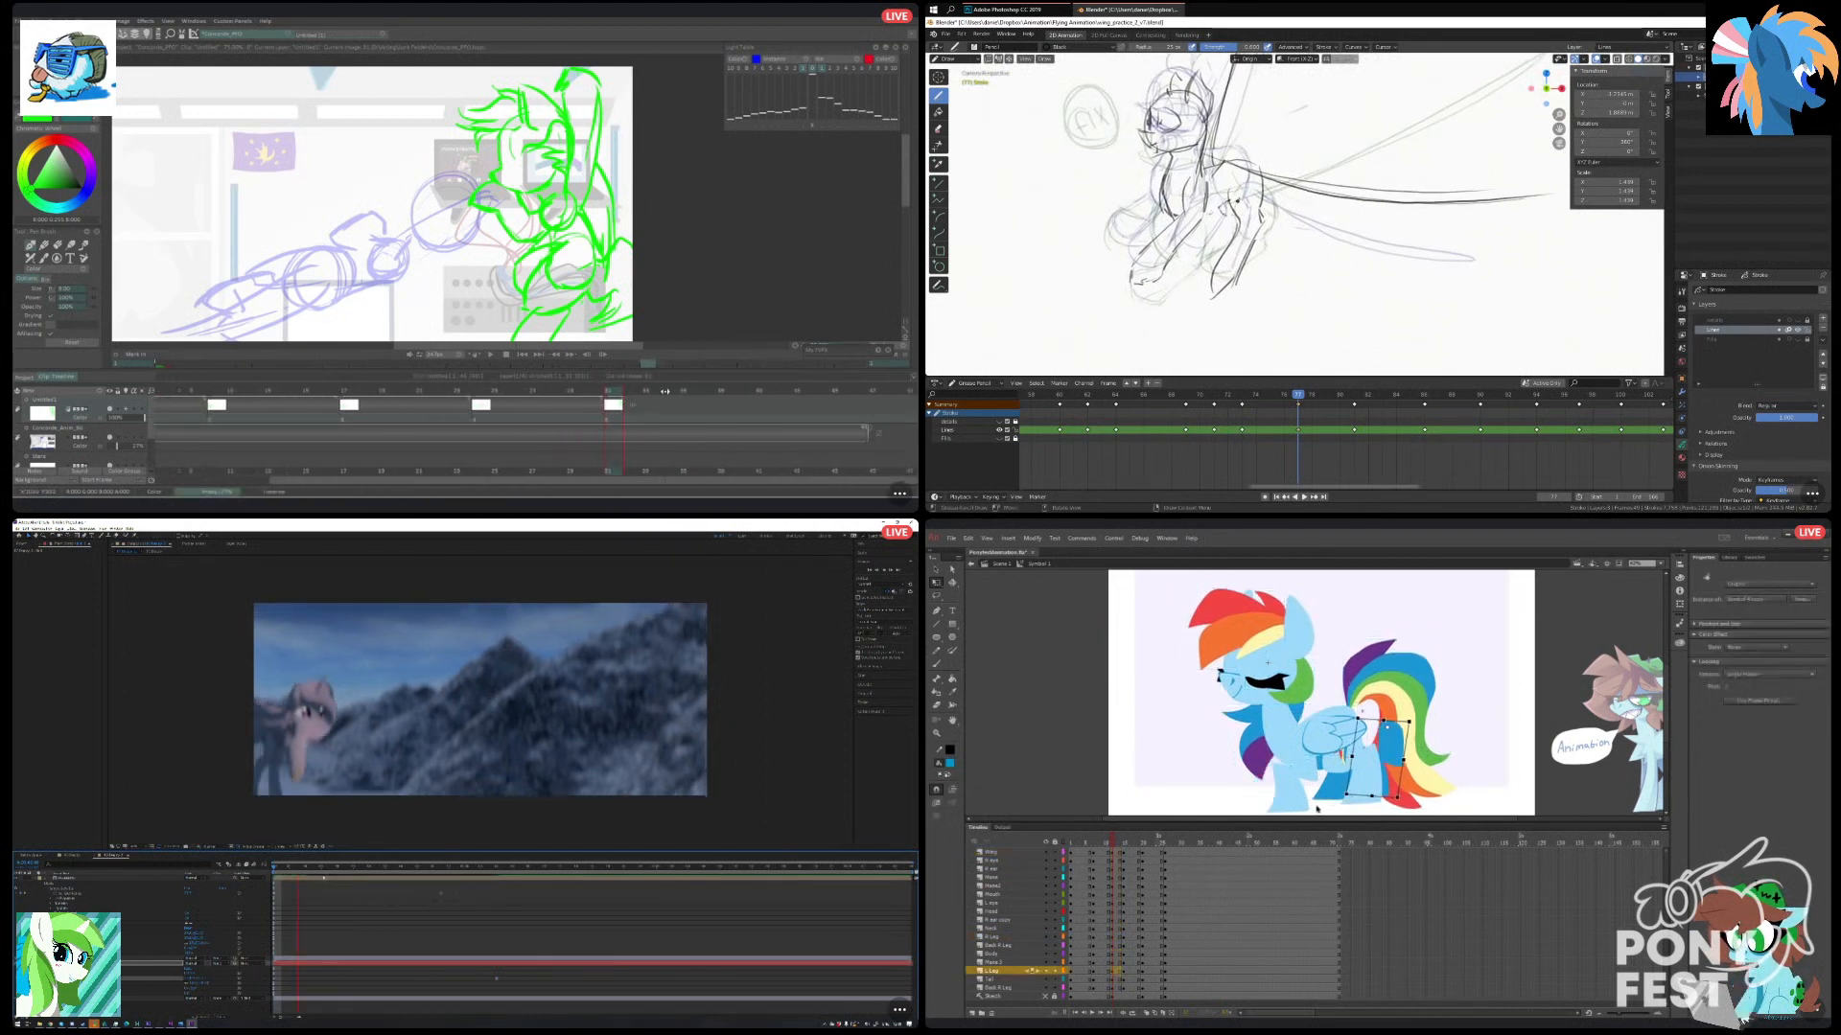
click(1232, 793)
click(1347, 809)
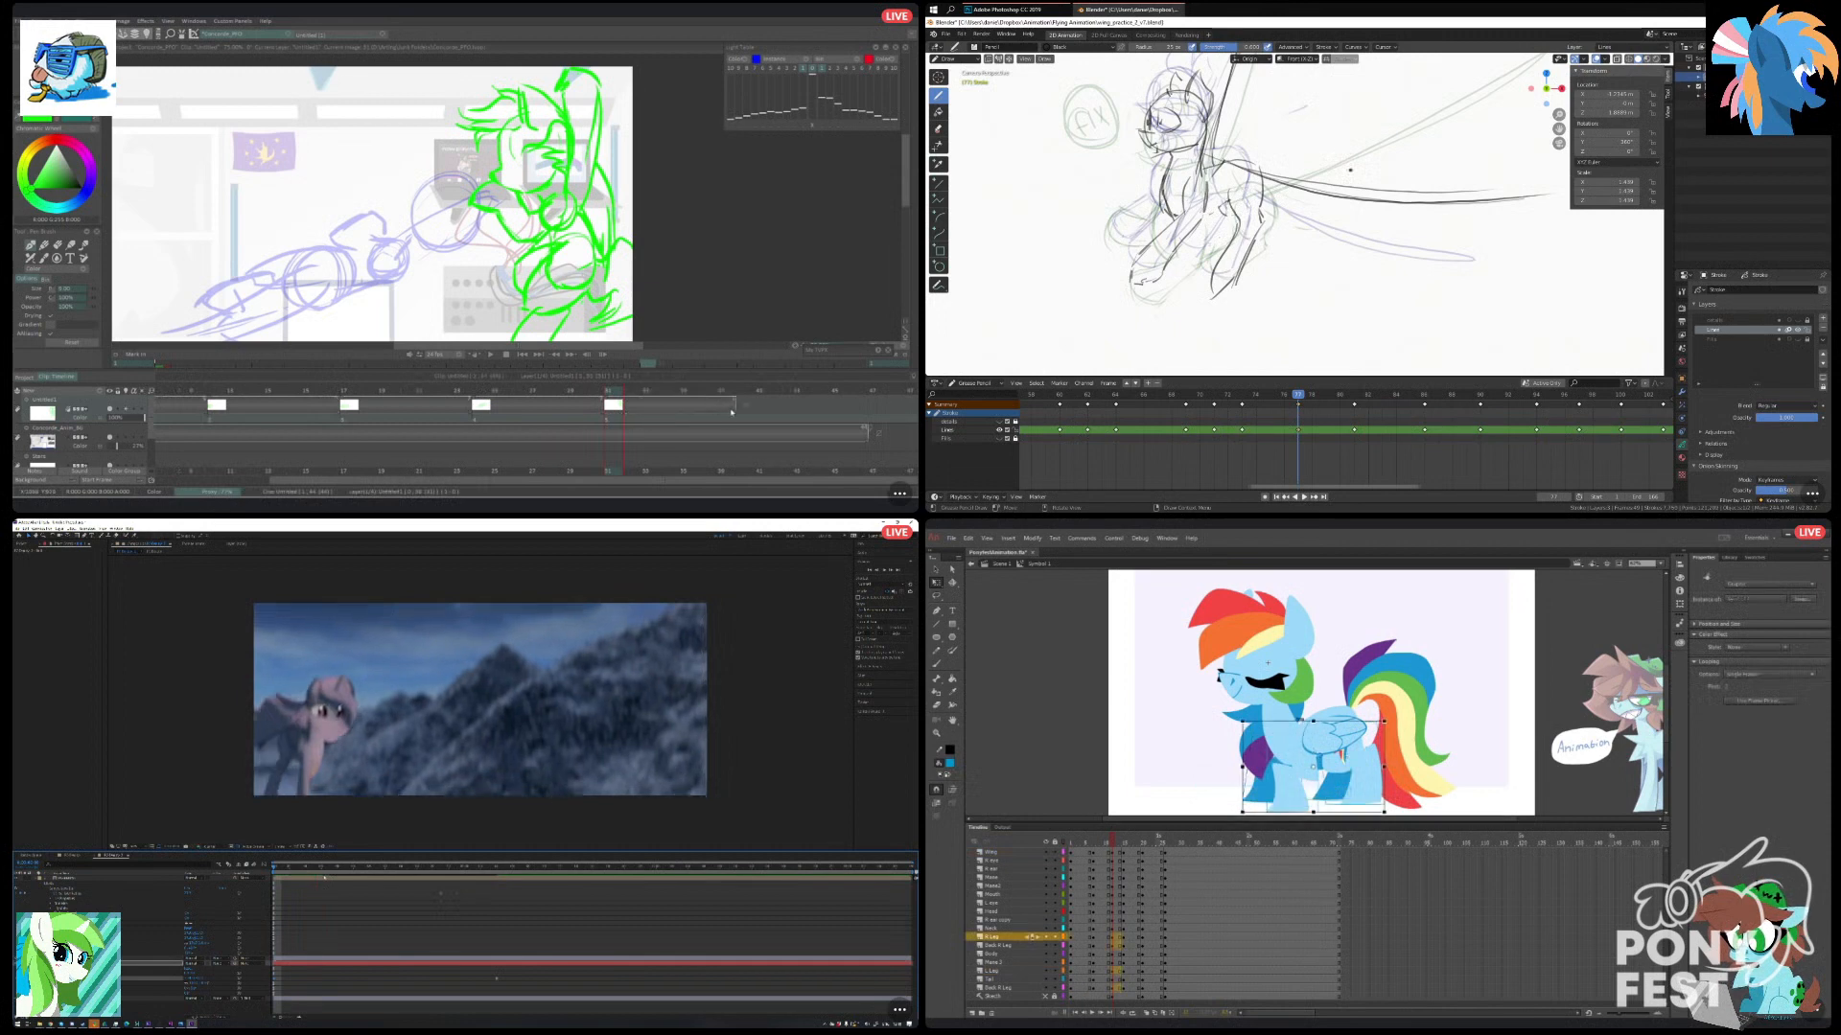
scroll(1239, 283, down, 3)
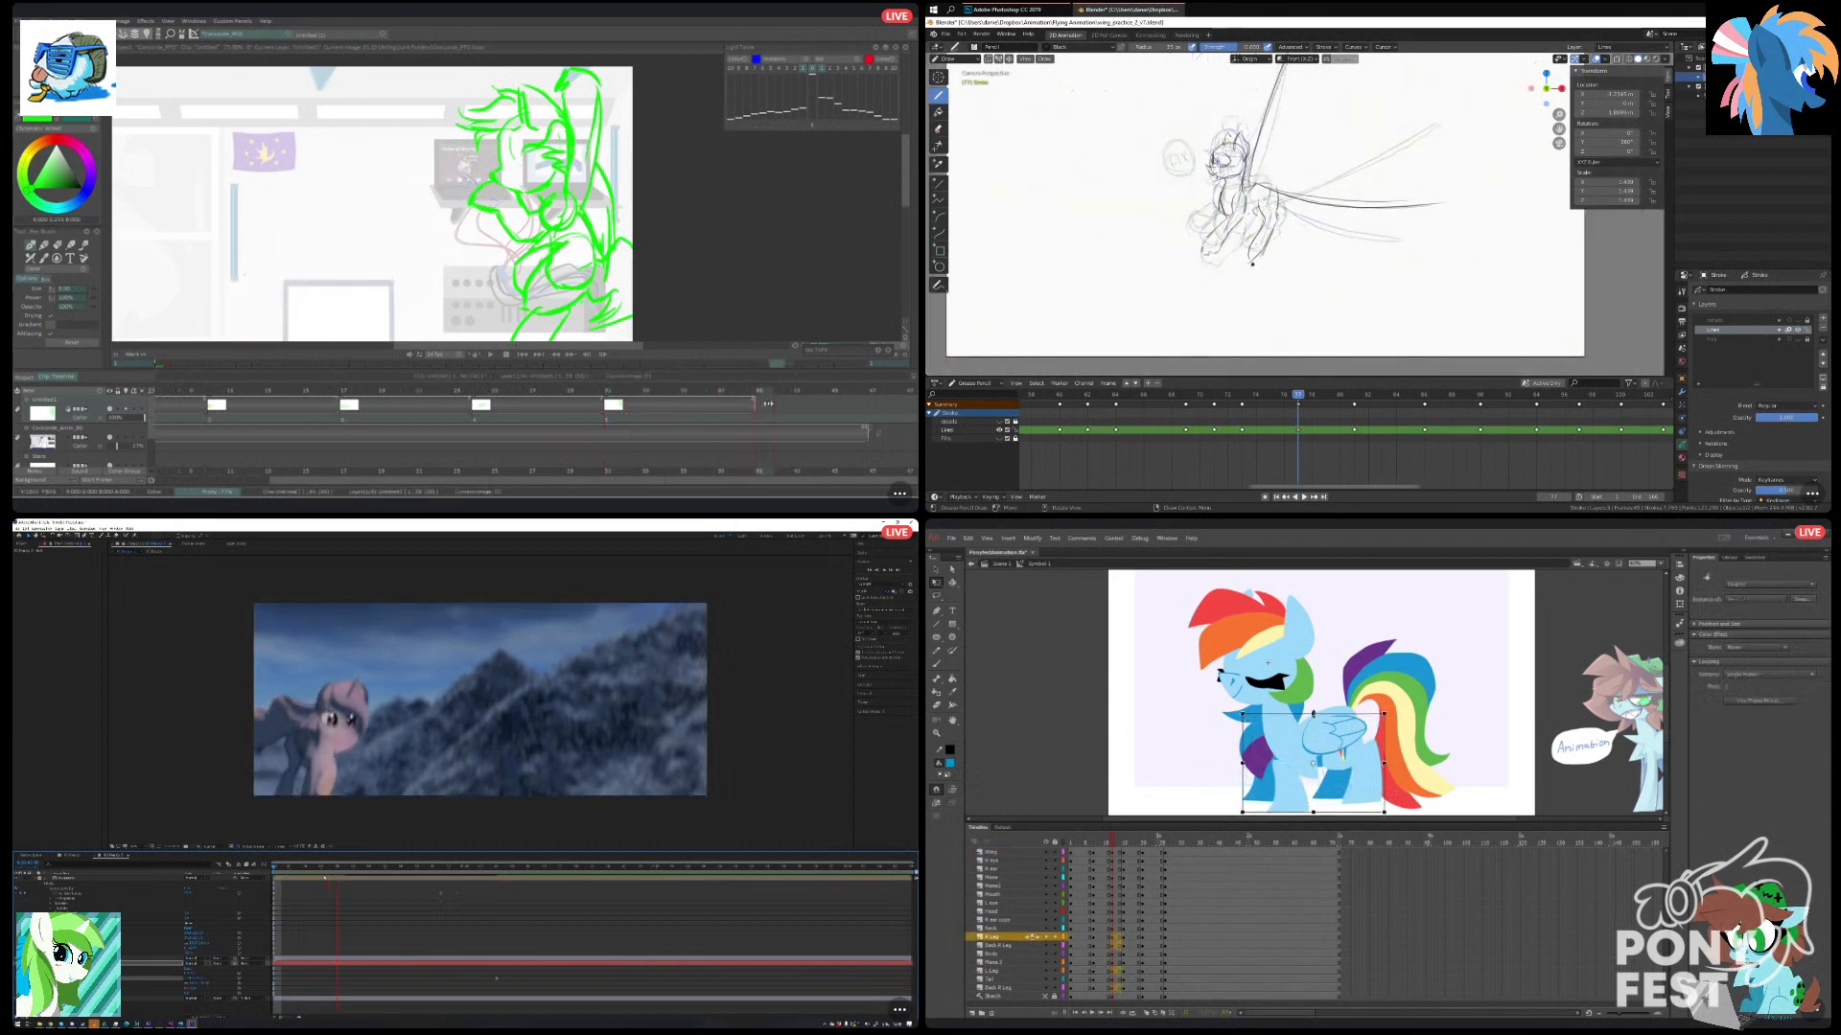
Move to the following closed-eye keyframe in Animate and flip through the neighbouring keyframe drawings in Blender.
click(1127, 840)
key(Down)
key(Down)
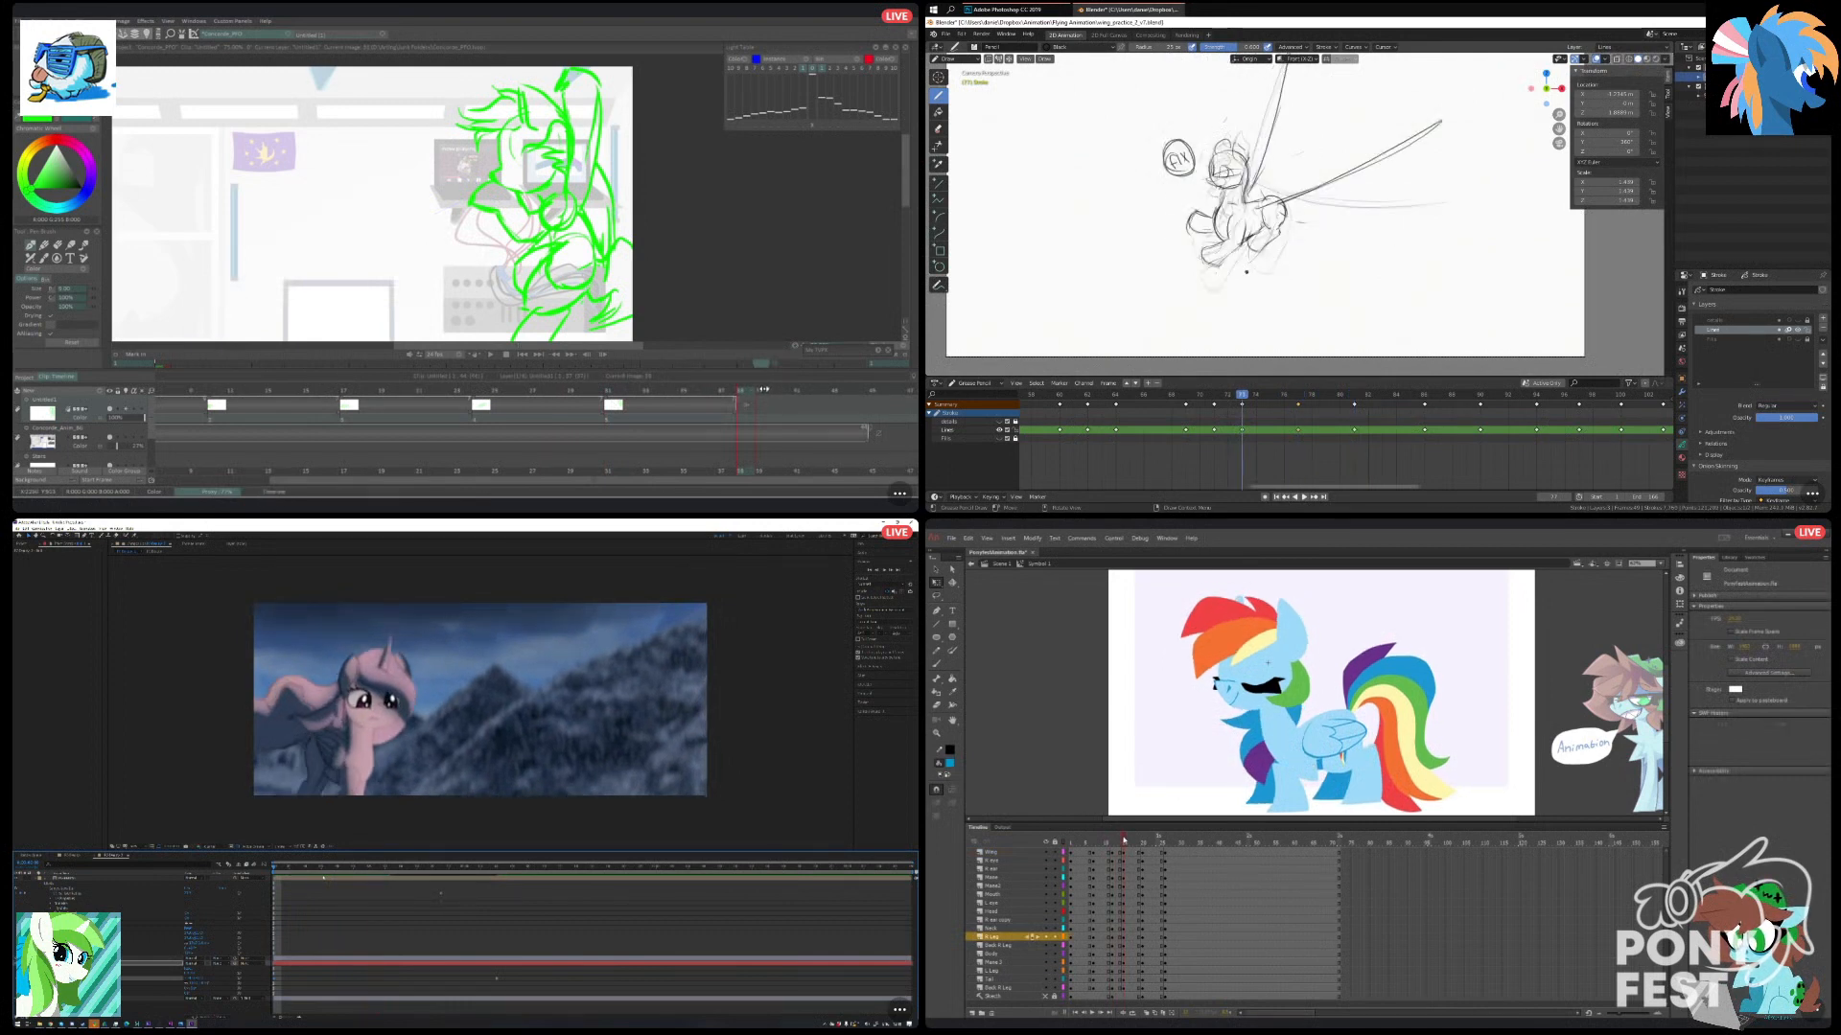
key(Up)
key(Up)
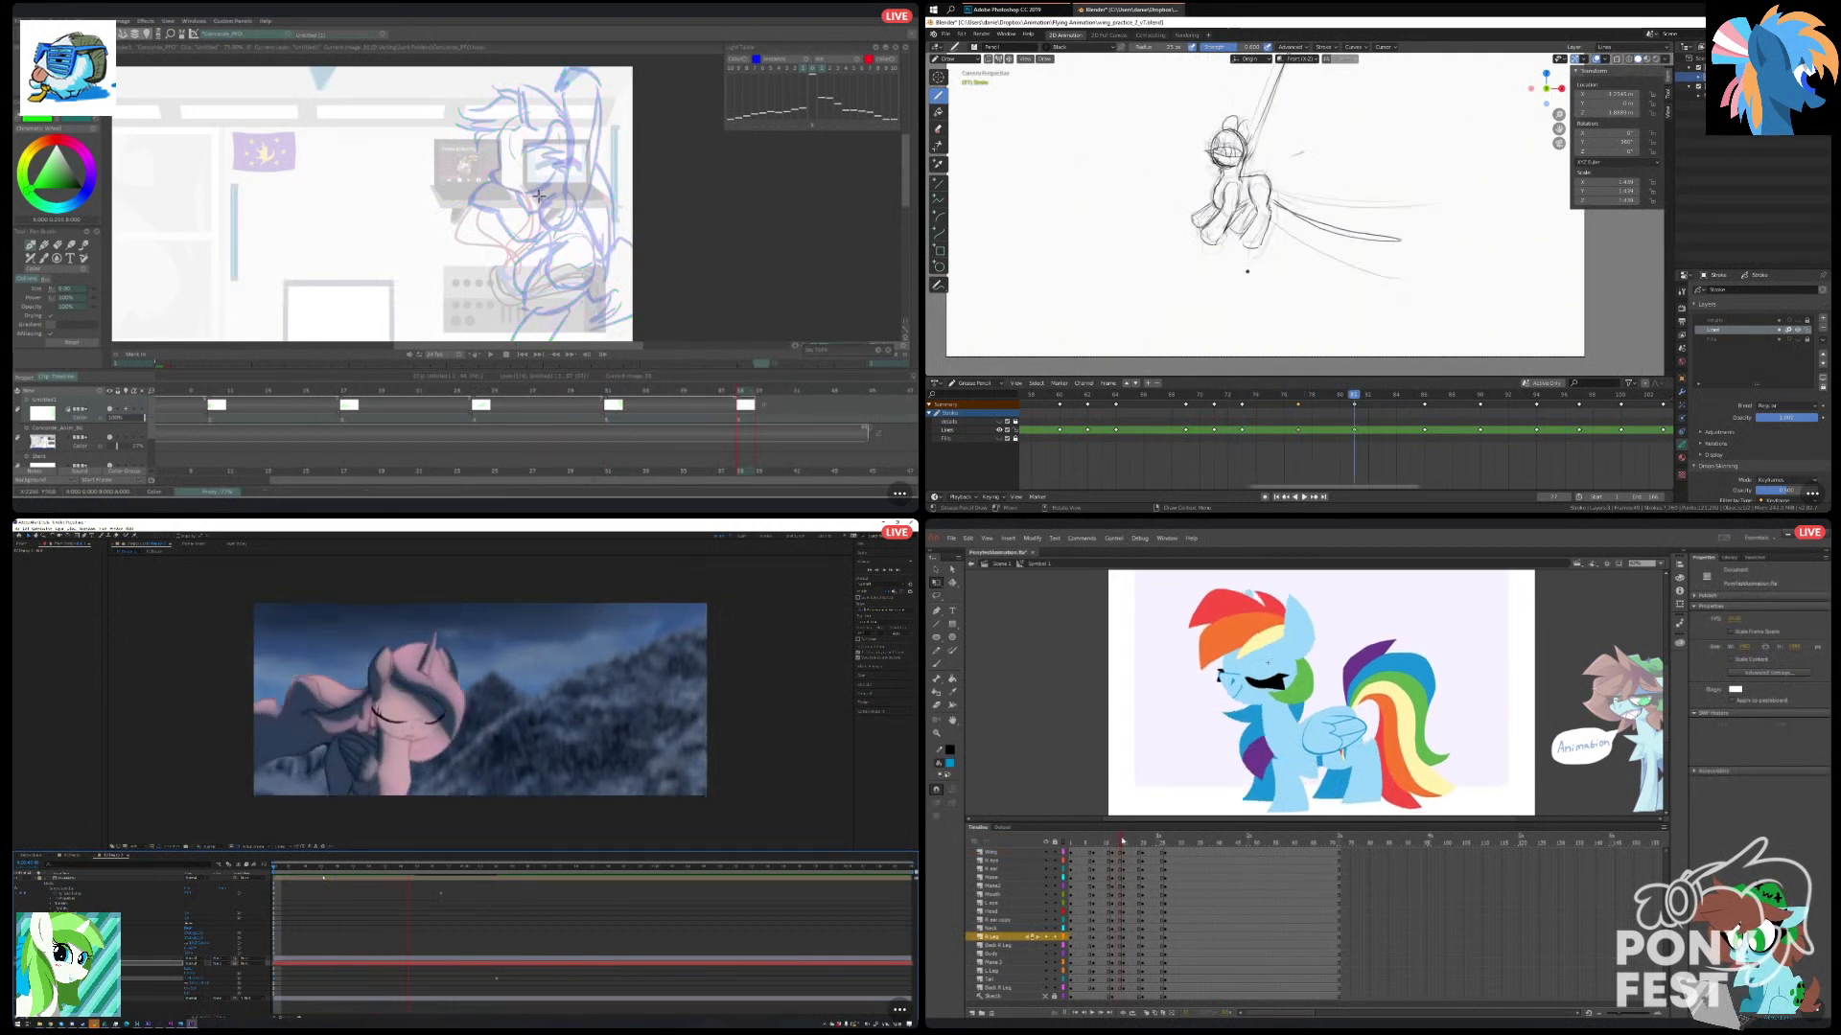
Return to the closed-eye keyframe in Animate, and save and play back the flying-pony sketch in Blender.
drag(1124, 841, 1119, 843)
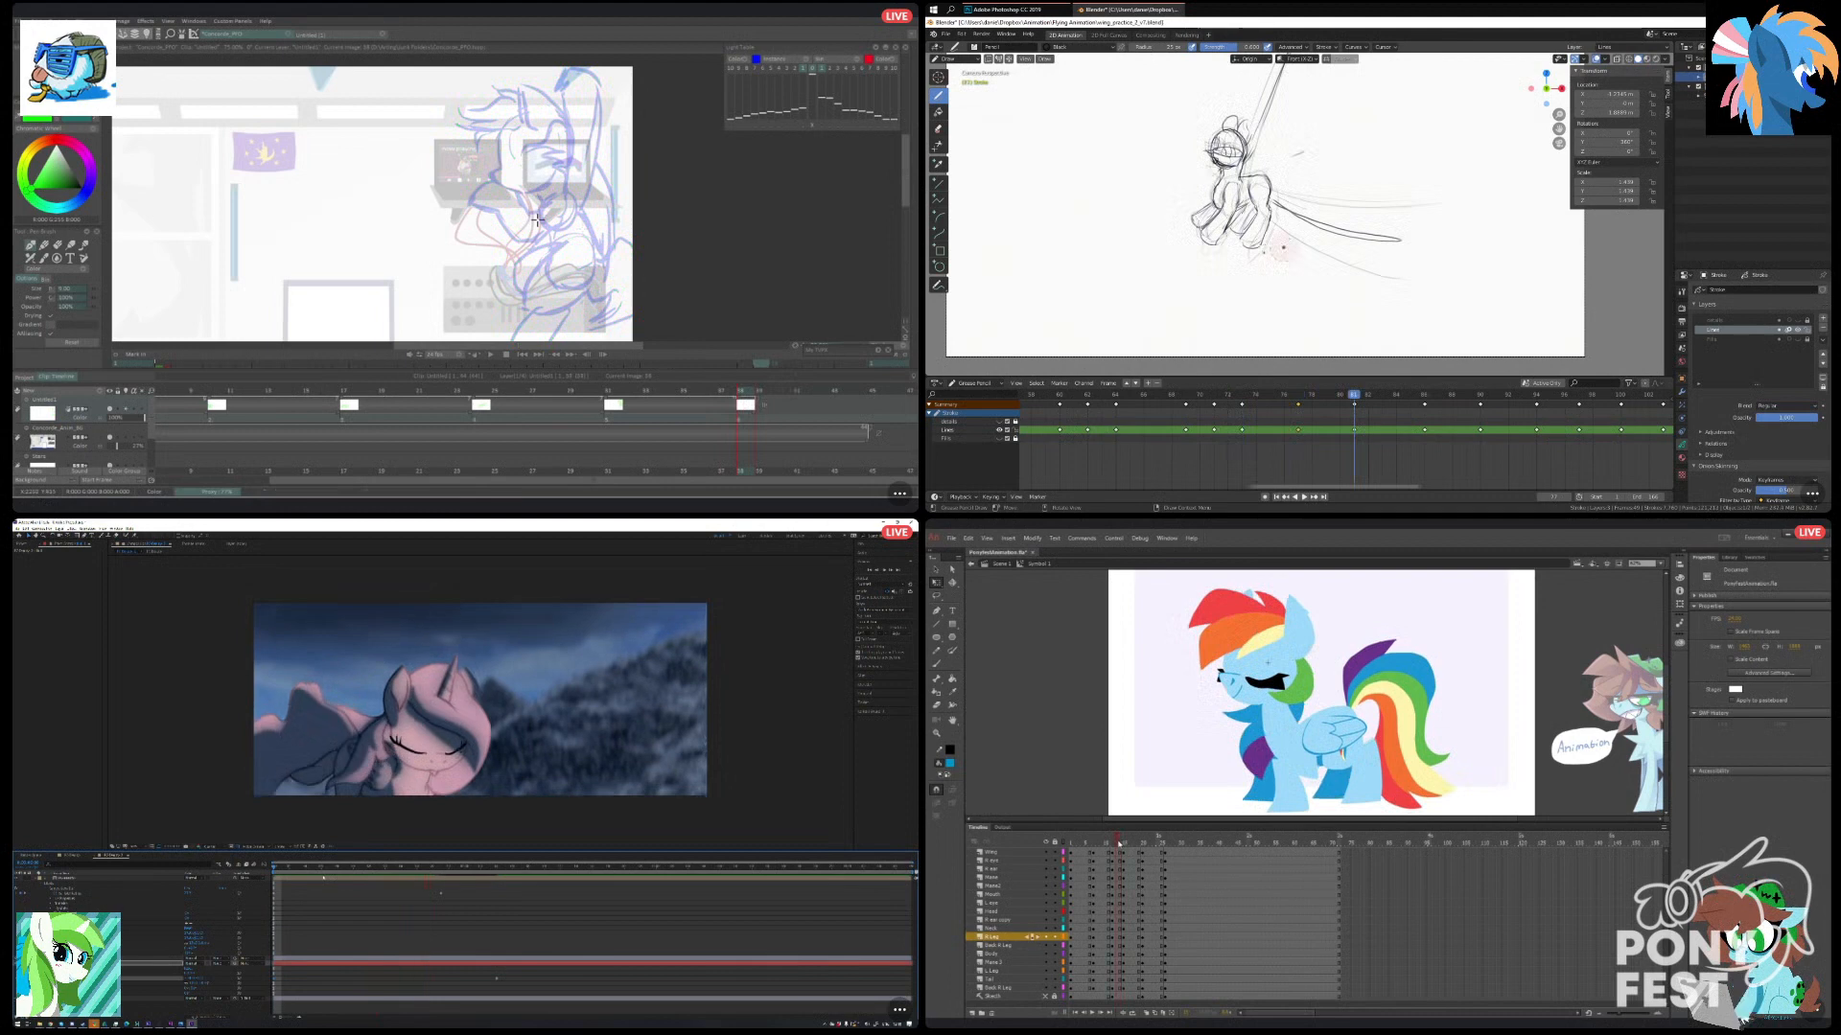
scroll(1281, 247, down, 4)
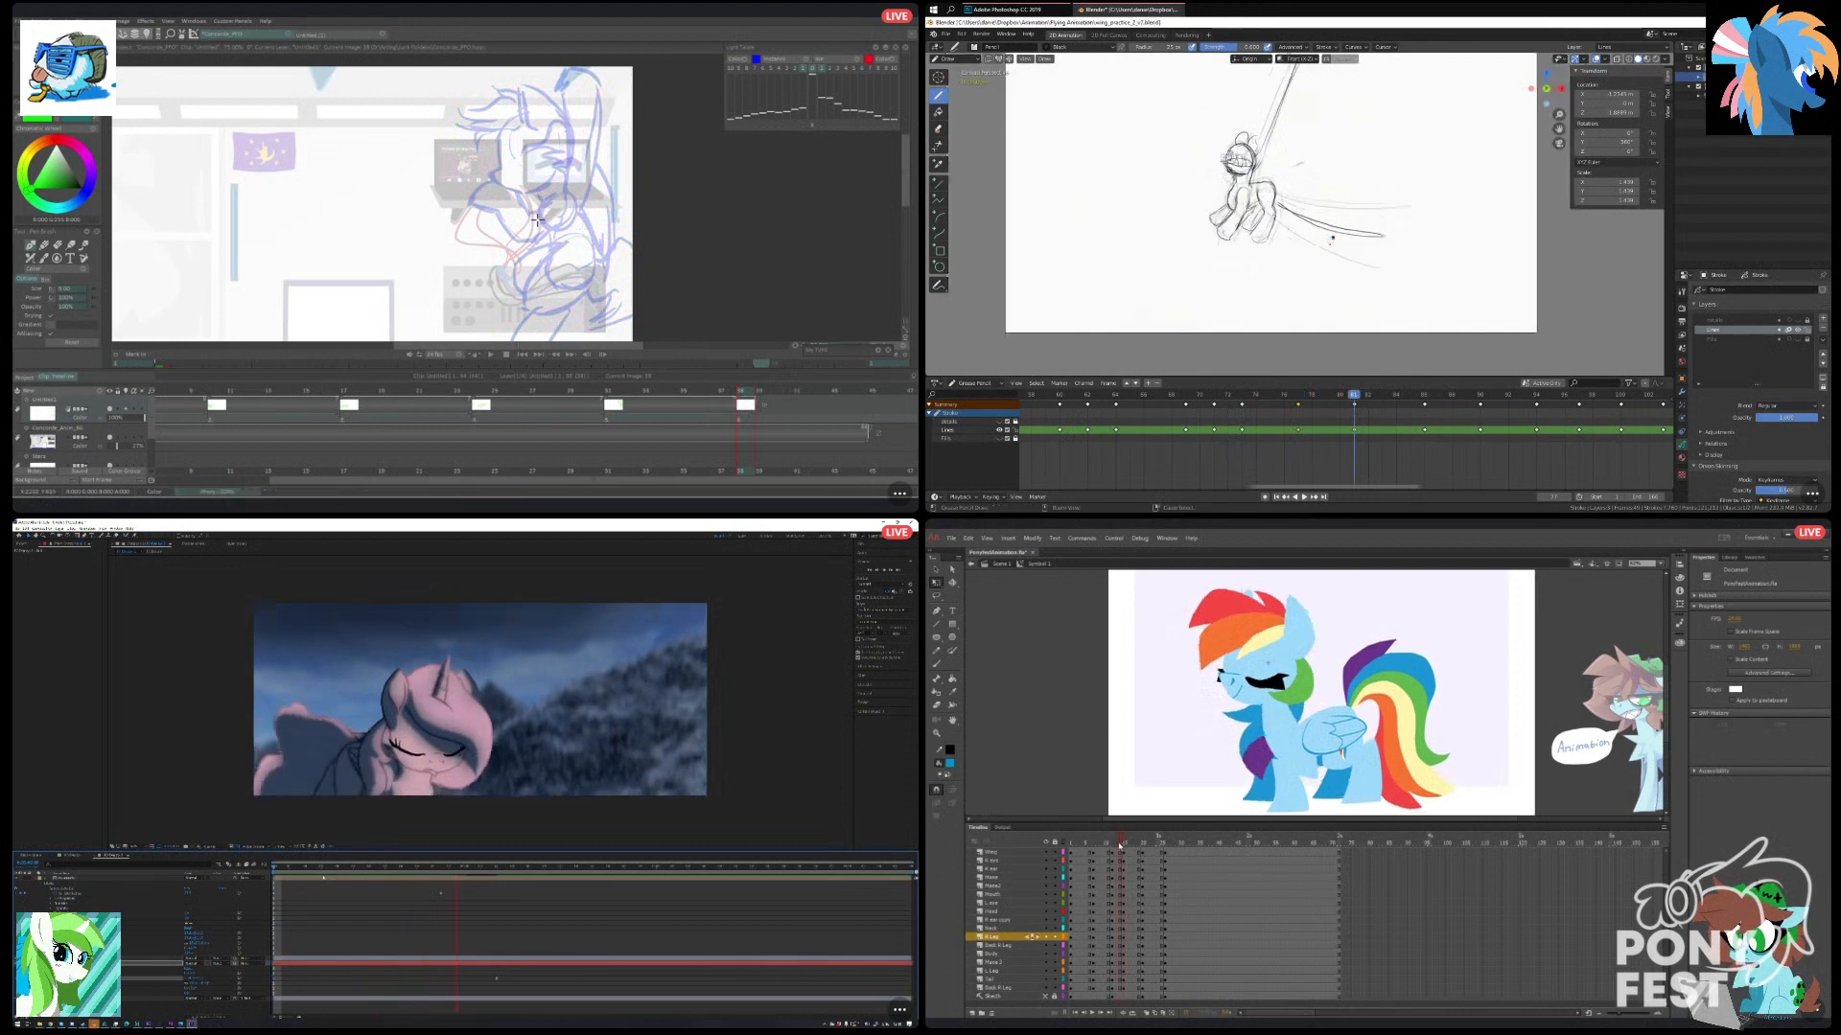
key(ctrl+s)
drag(1320, 393, 1031, 394)
scroll(1200, 224, down, 1)
key(space)
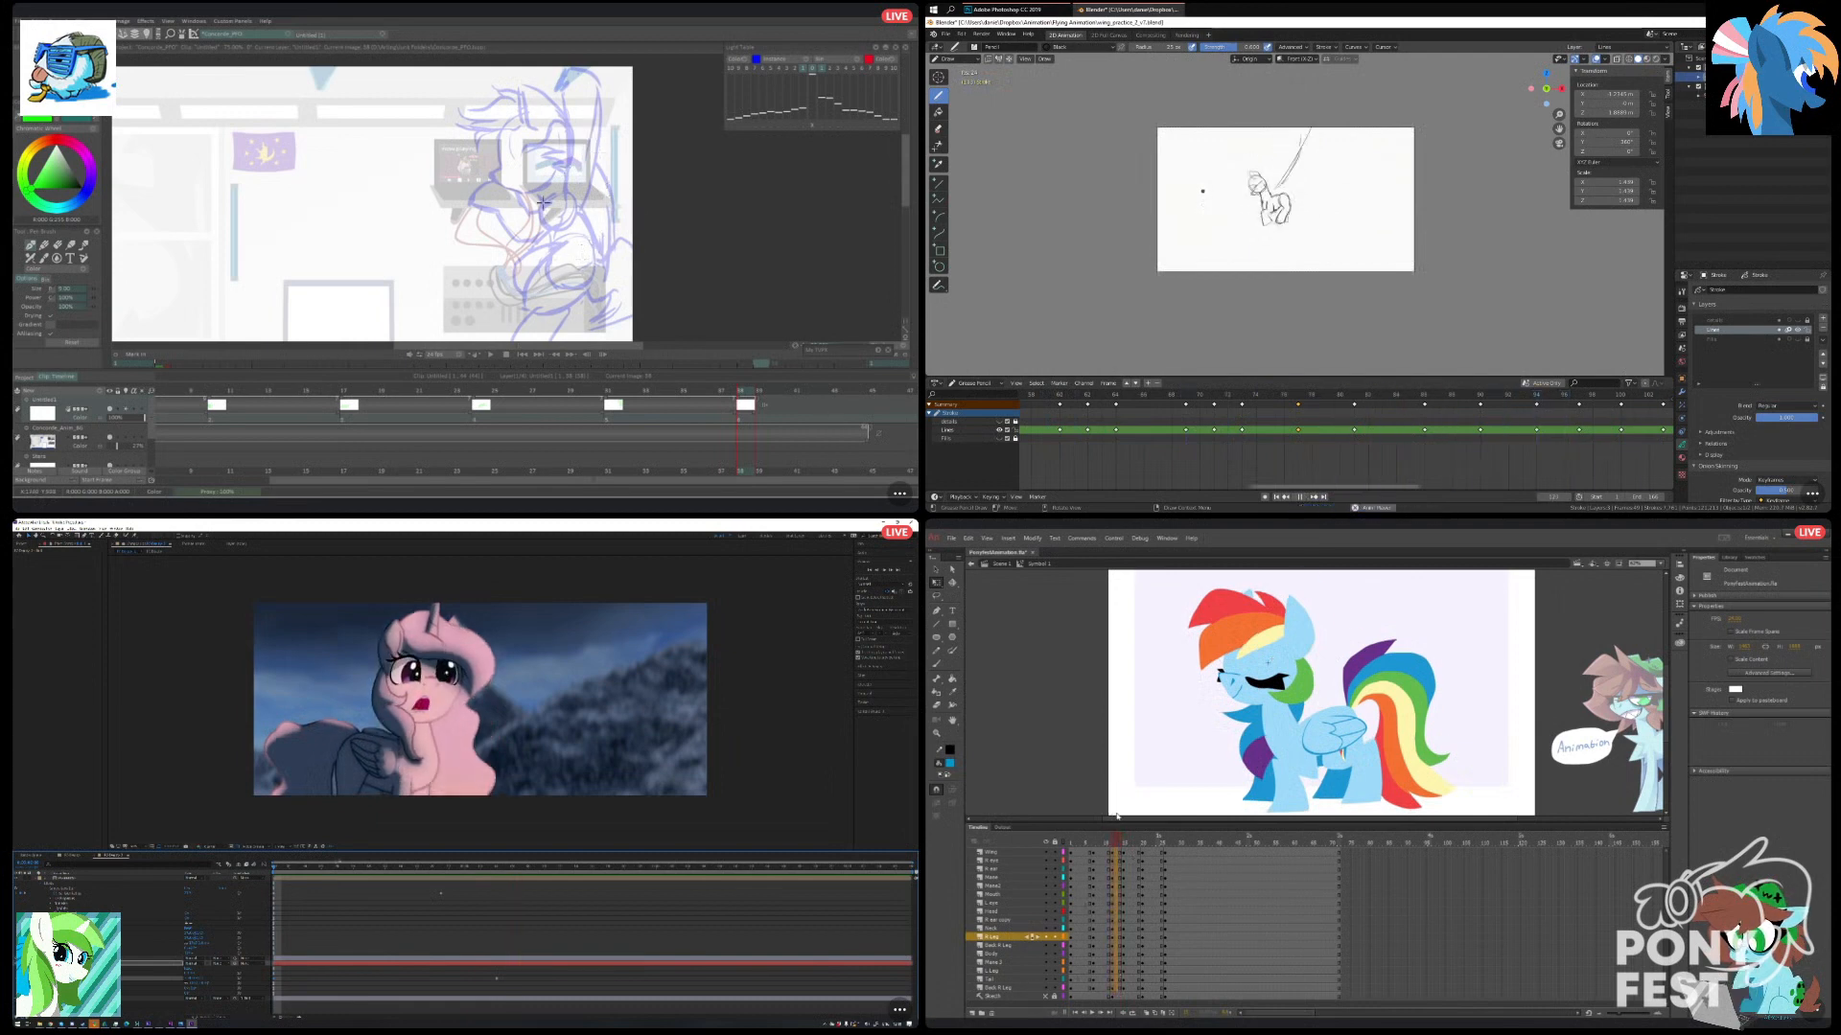
Insert a frame just before the closed-eye keyframe in Animate and reselect that frame across the layers.
click(1115, 867)
right_click(1115, 867)
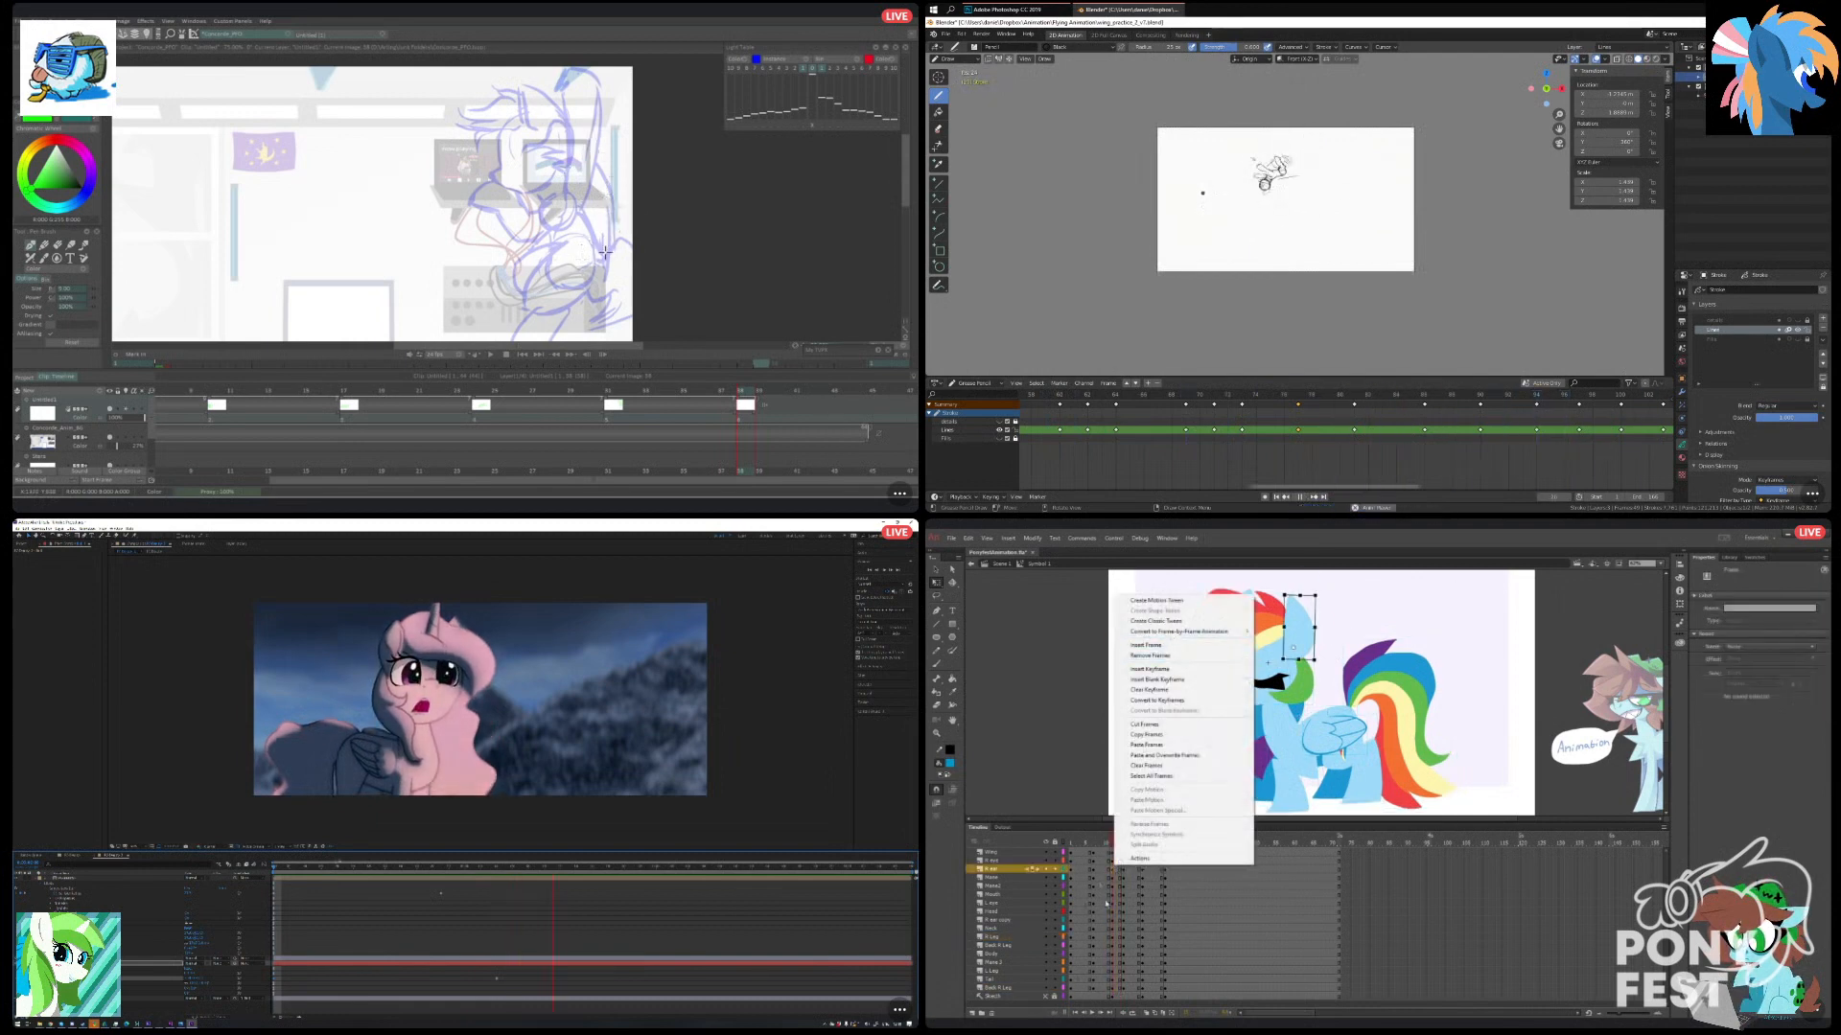
click(1173, 646)
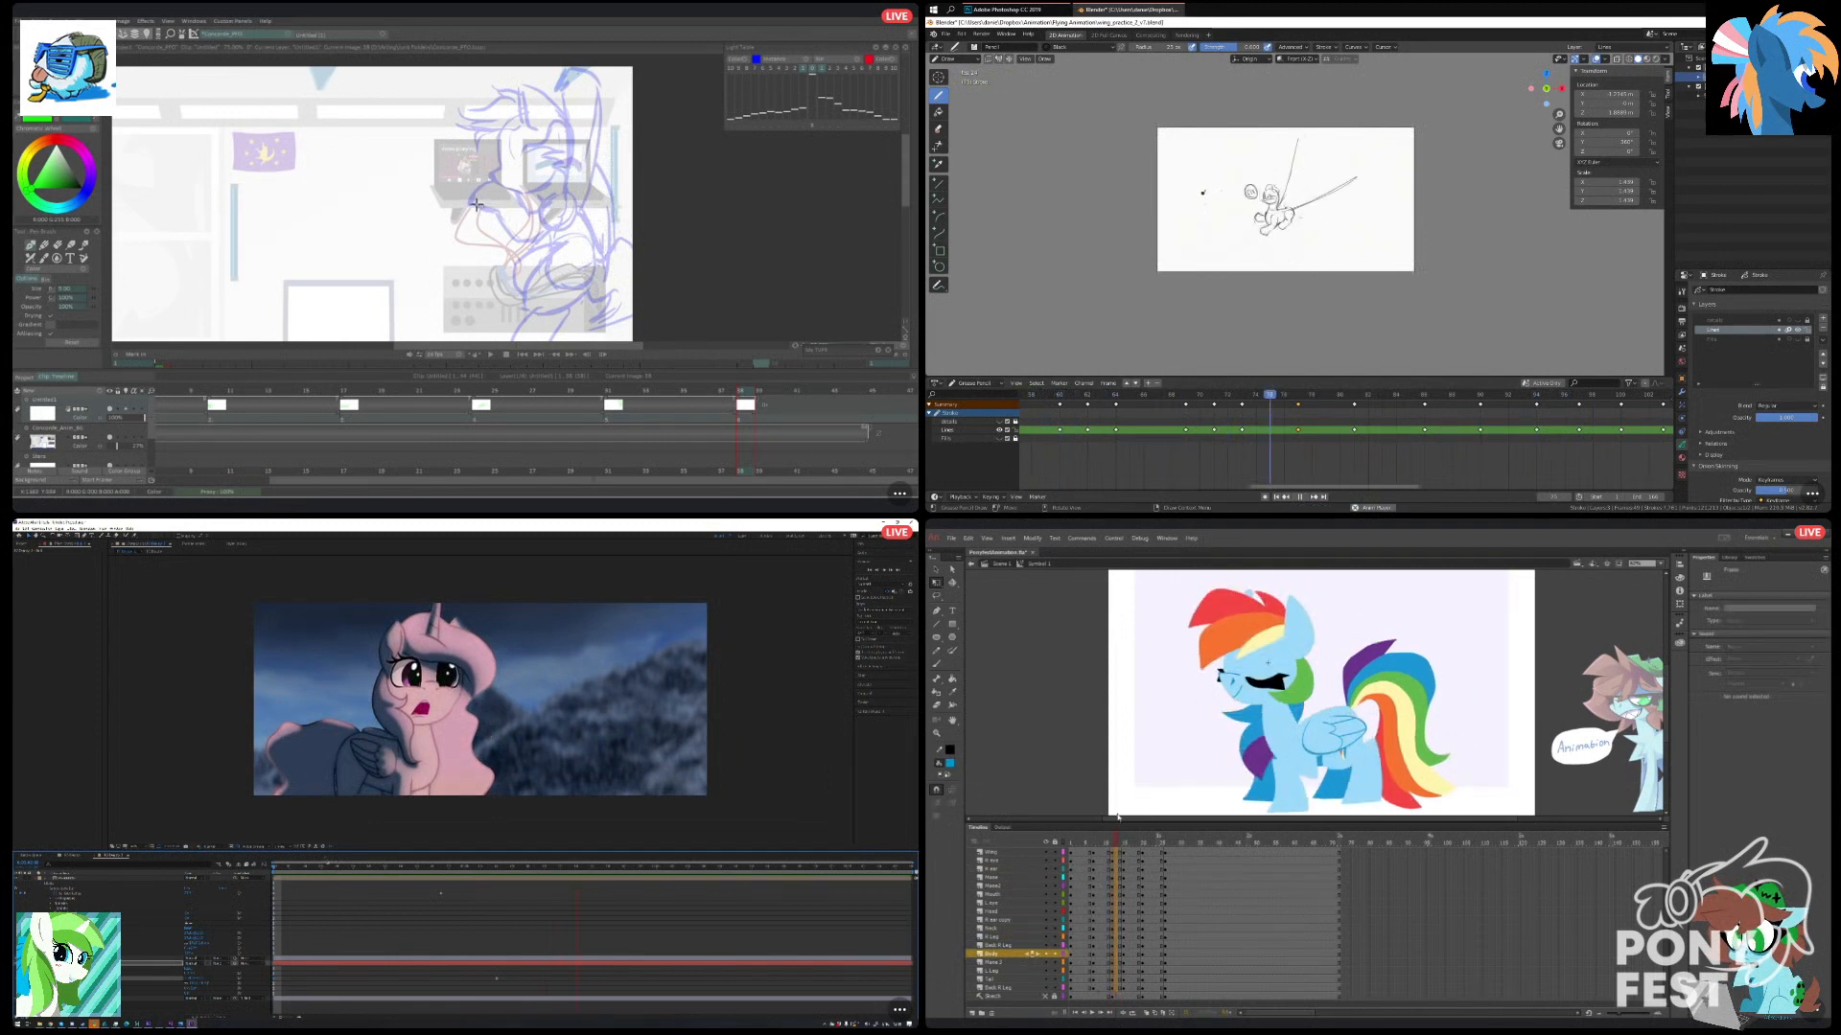
drag(1117, 988, 1117, 809)
right_click(1114, 894)
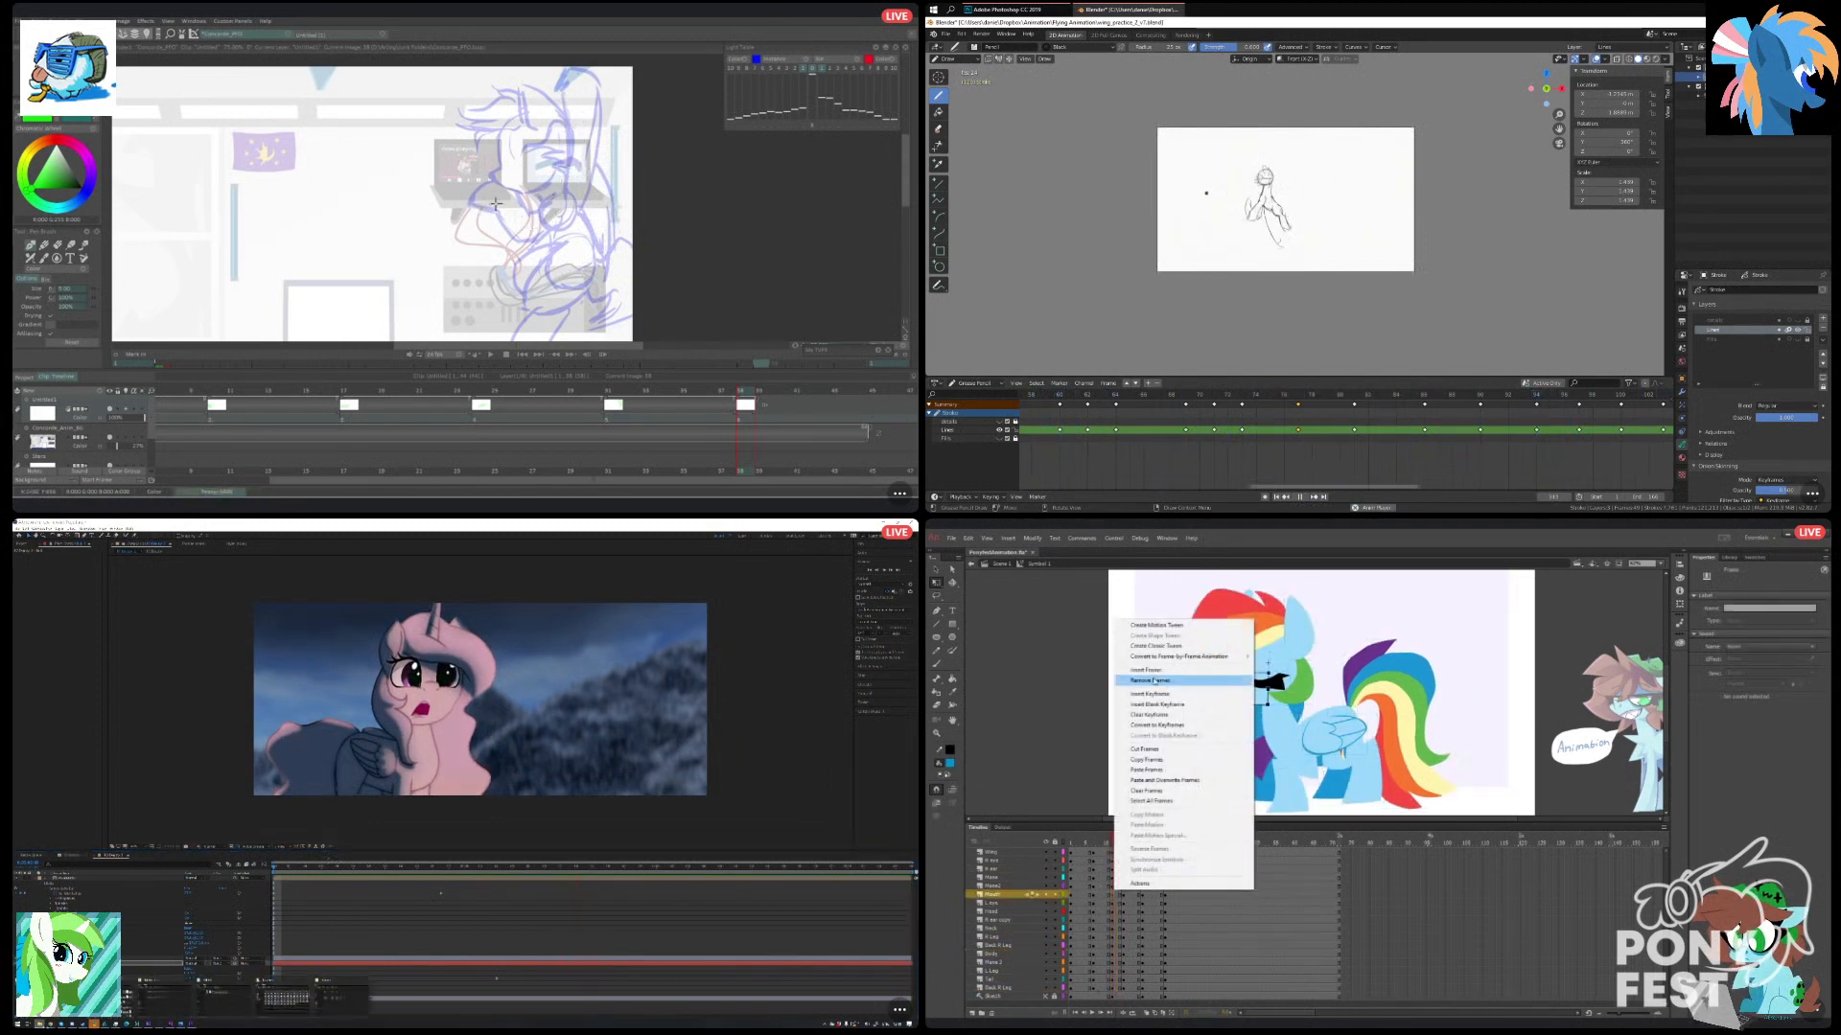
click(1120, 997)
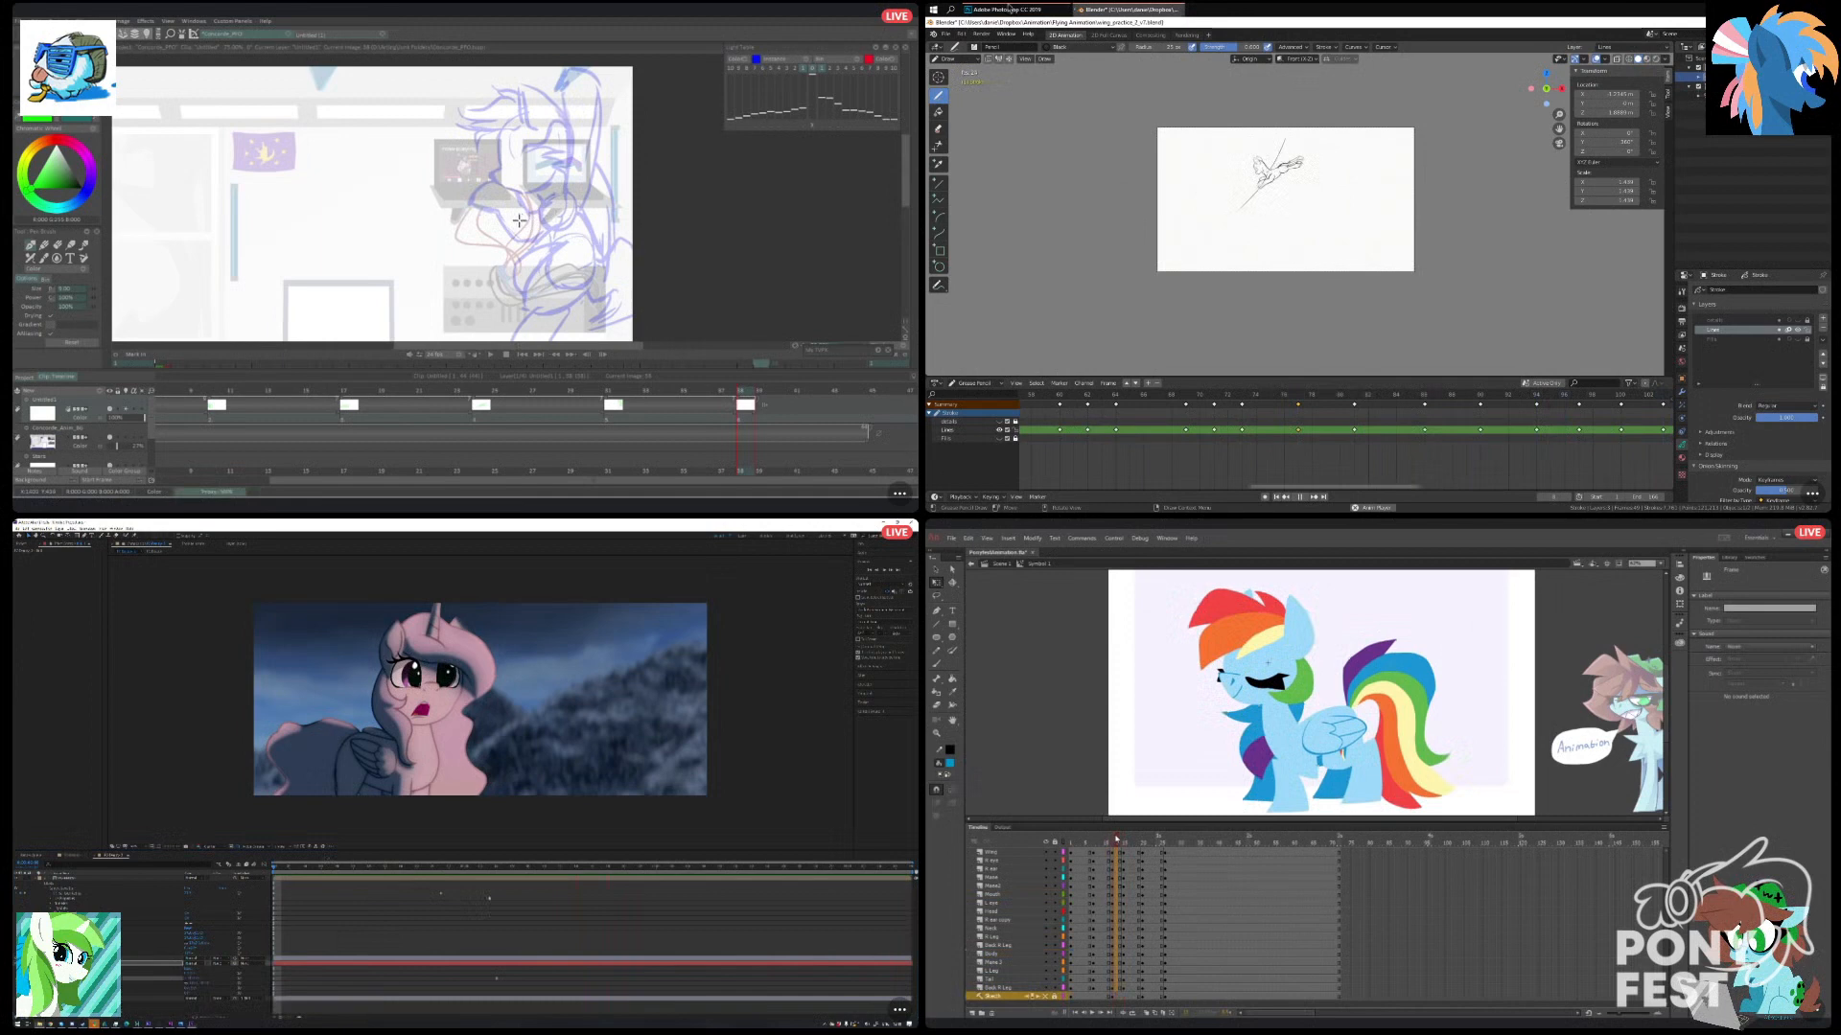
Create a classic tween on the frames leading into the closed-eye keyframe in Animate.
scroll(1280, 154, up, 2)
drag(1117, 852, 1119, 858)
right_click(1120, 859)
scroll(1279, 153, up, 1)
scroll(1279, 192, down, 1)
mouse_move(491, 219)
mouse_down()
mouse_move(482, 188)
mouse_move(564, 249)
mouse_move(547, 210)
mouse_up()
click(1173, 613)
Draw green construction circles and foreleg lines over the pony rough in TVPaint, and select the in-between frames of all layers in Animate.
scroll(1277, 362, up, 1)
drag(1339, 394, 1283, 394)
drag(336, 874, 418, 891)
drag(537, 235, 595, 253)
drag(1230, 391, 1166, 394)
drag(1117, 989, 1117, 934)
drag(559, 237, 579, 257)
drag(1166, 394, 1157, 394)
drag(1117, 935, 1117, 863)
drag(567, 266, 550, 297)
drag(1117, 863, 1117, 852)
mouse_move(560, 261)
mouse_down()
mouse_move(524, 290)
mouse_move(568, 303)
mouse_move(537, 261)
mouse_up()
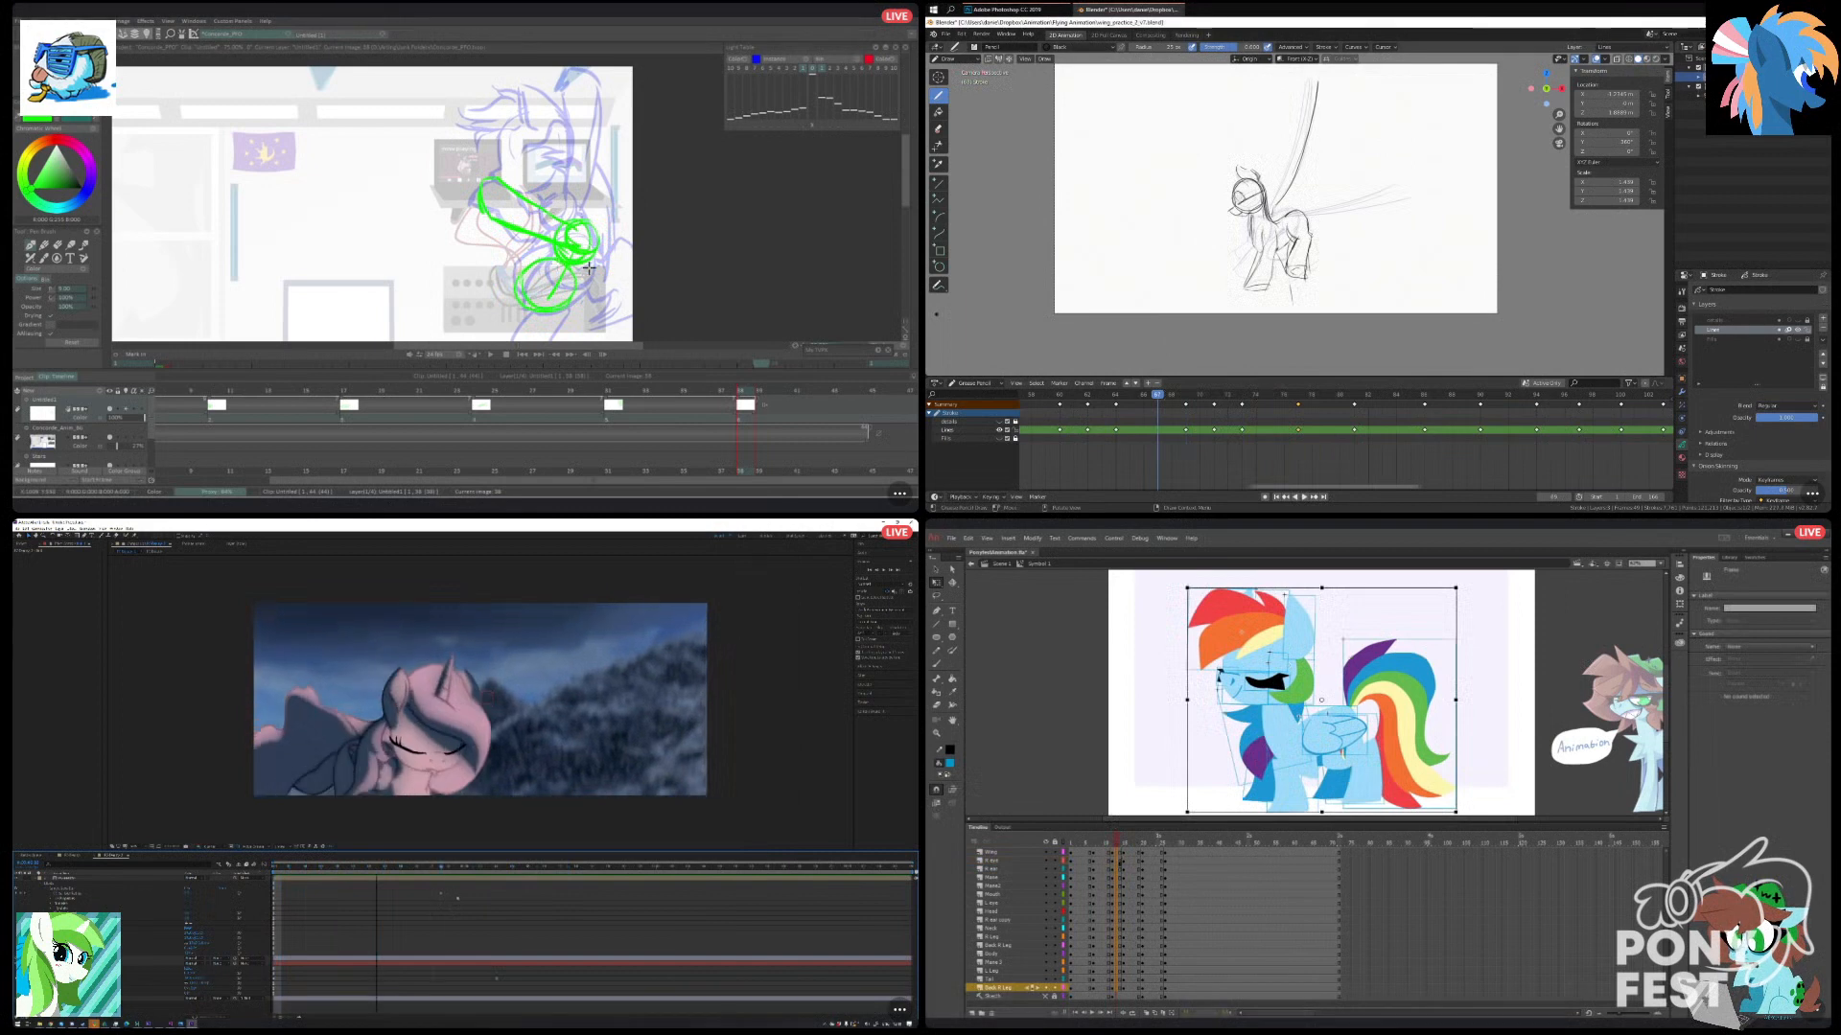
Create classic tweens on the selected frames of all layers in Animate and scrub back to the open-eyed pose.
right_click(1120, 852)
drag(617, 226, 612, 251)
click(1198, 617)
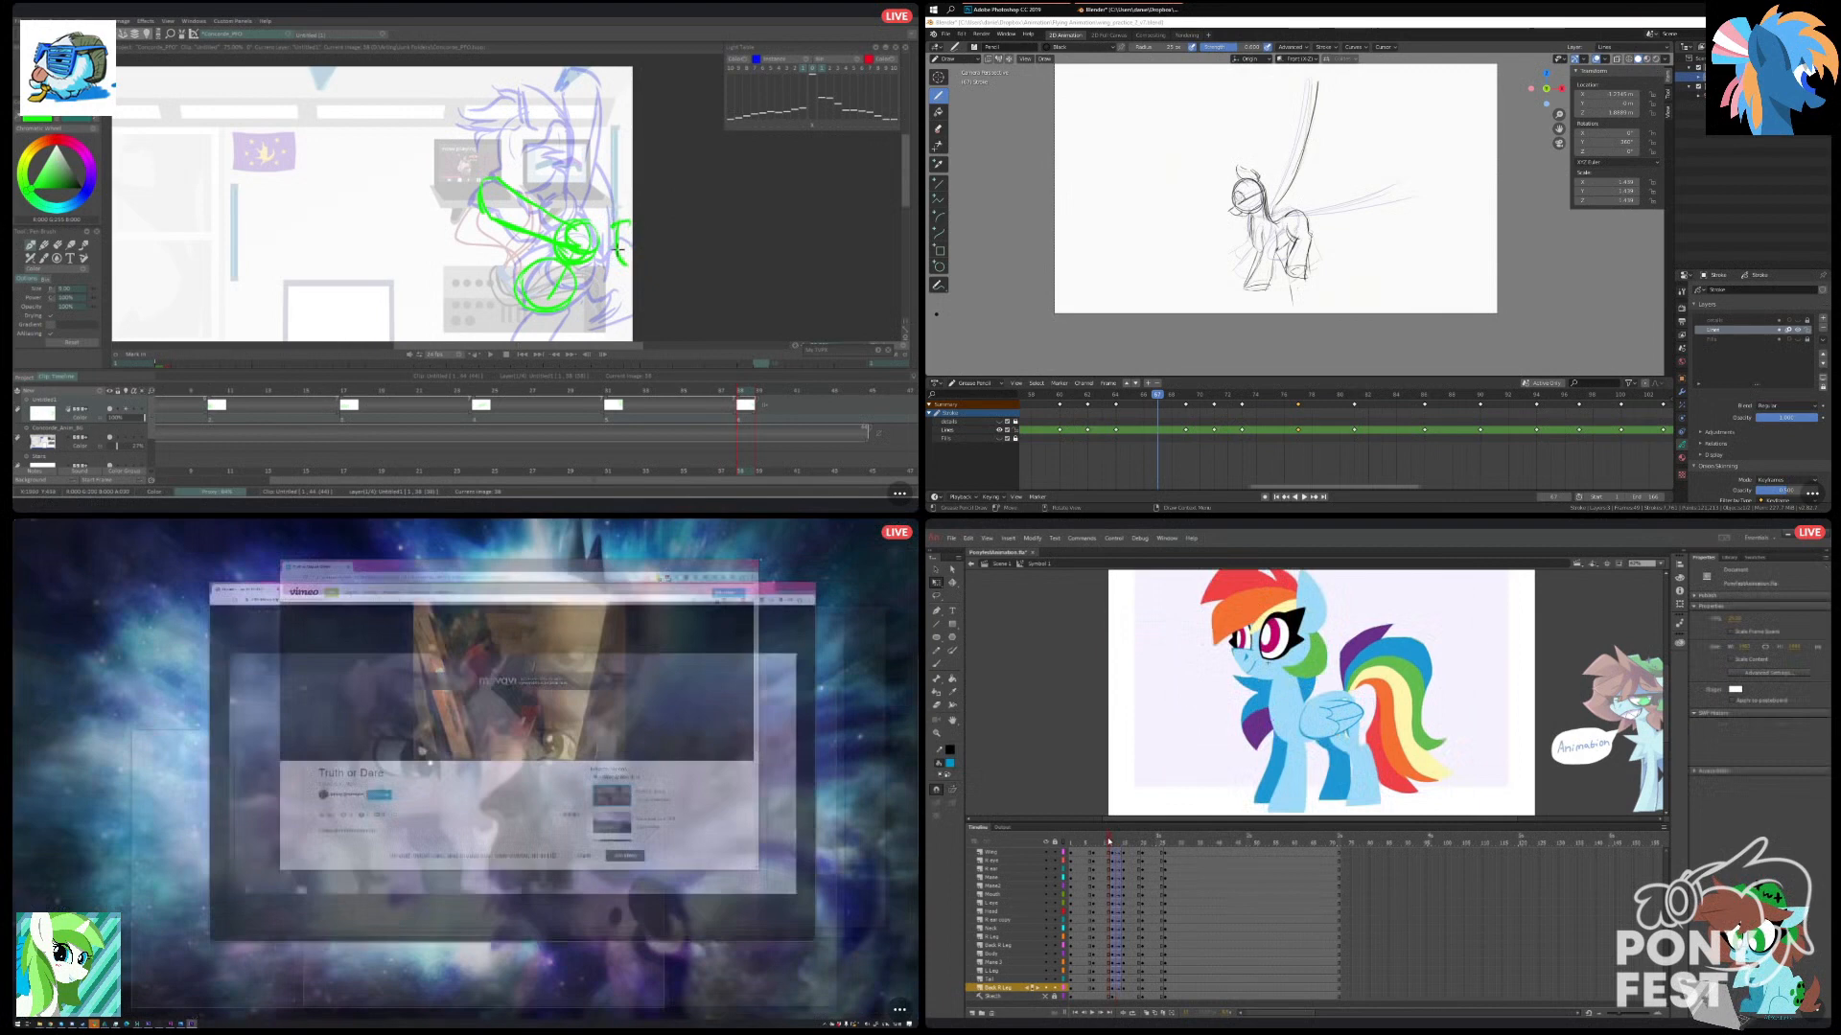
drag(1119, 841, 1106, 846)
click(784, 583)
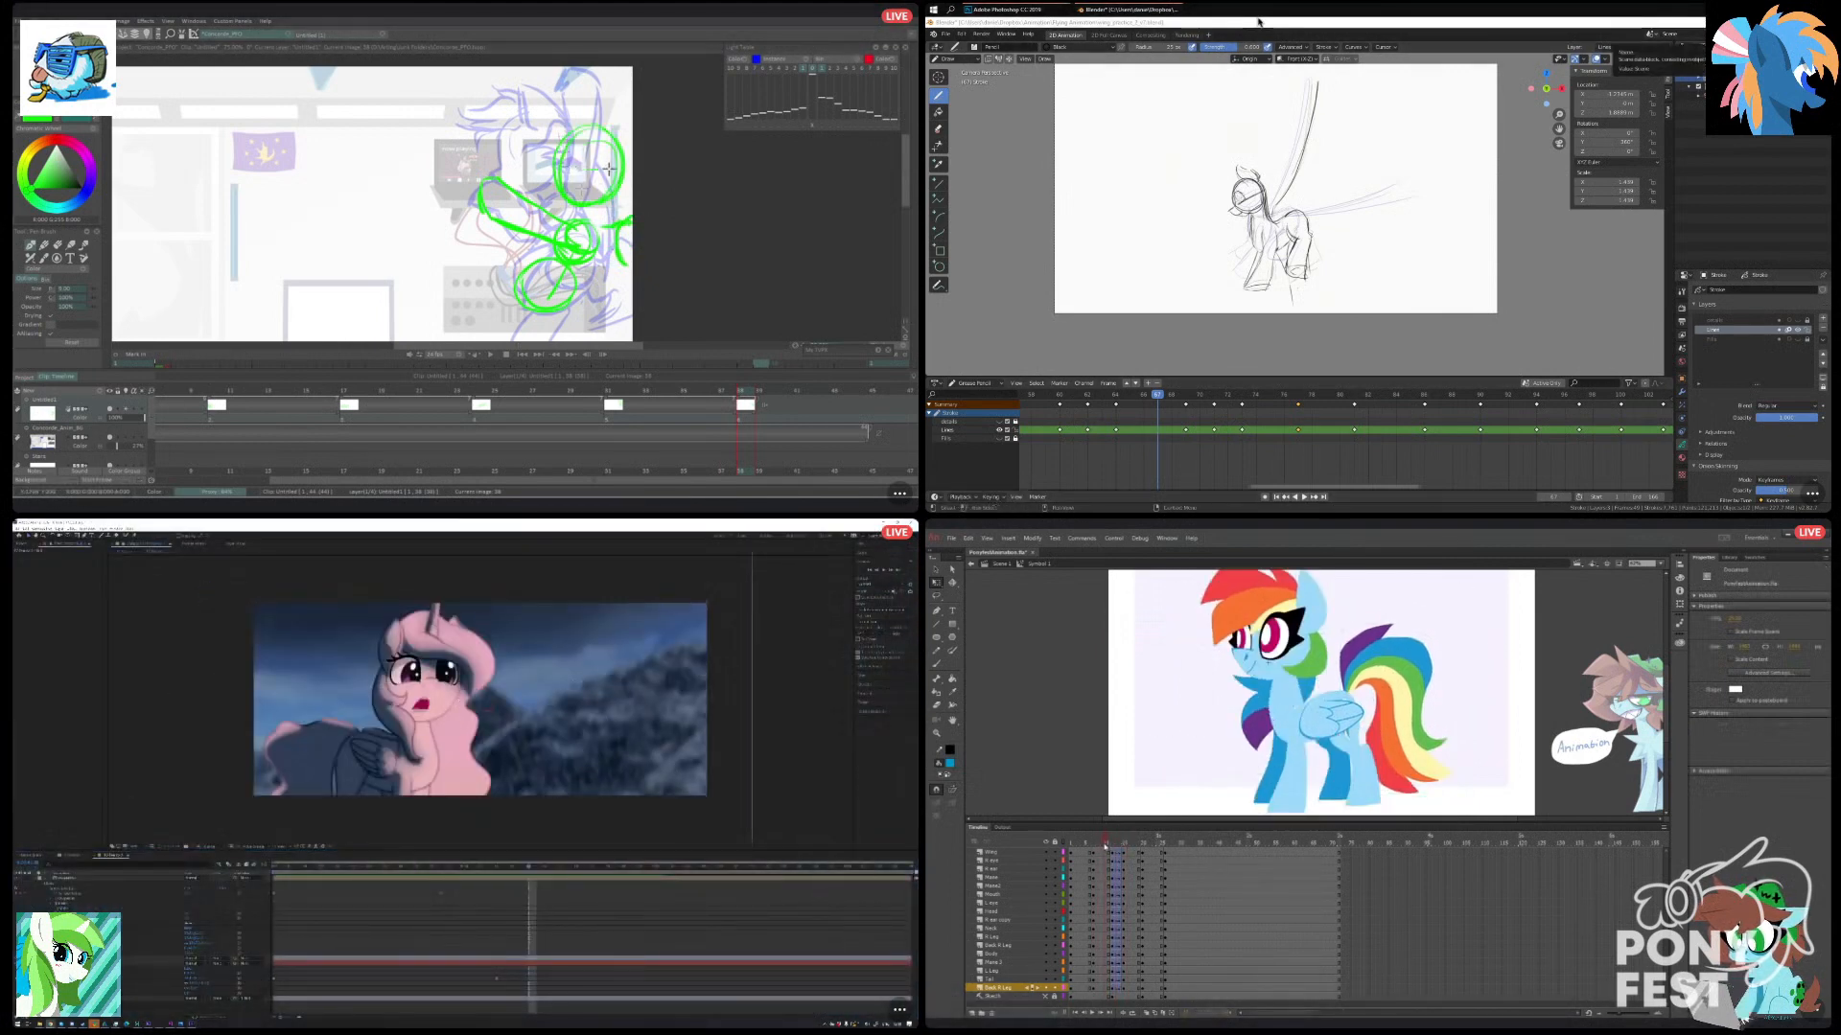
Save the Blender sketch file and draw the pony's ear in green over the rough in TVPaint.
key(ctrl+s)
scroll(1306, 166, up, 1)
scroll(1306, 165, down, 1)
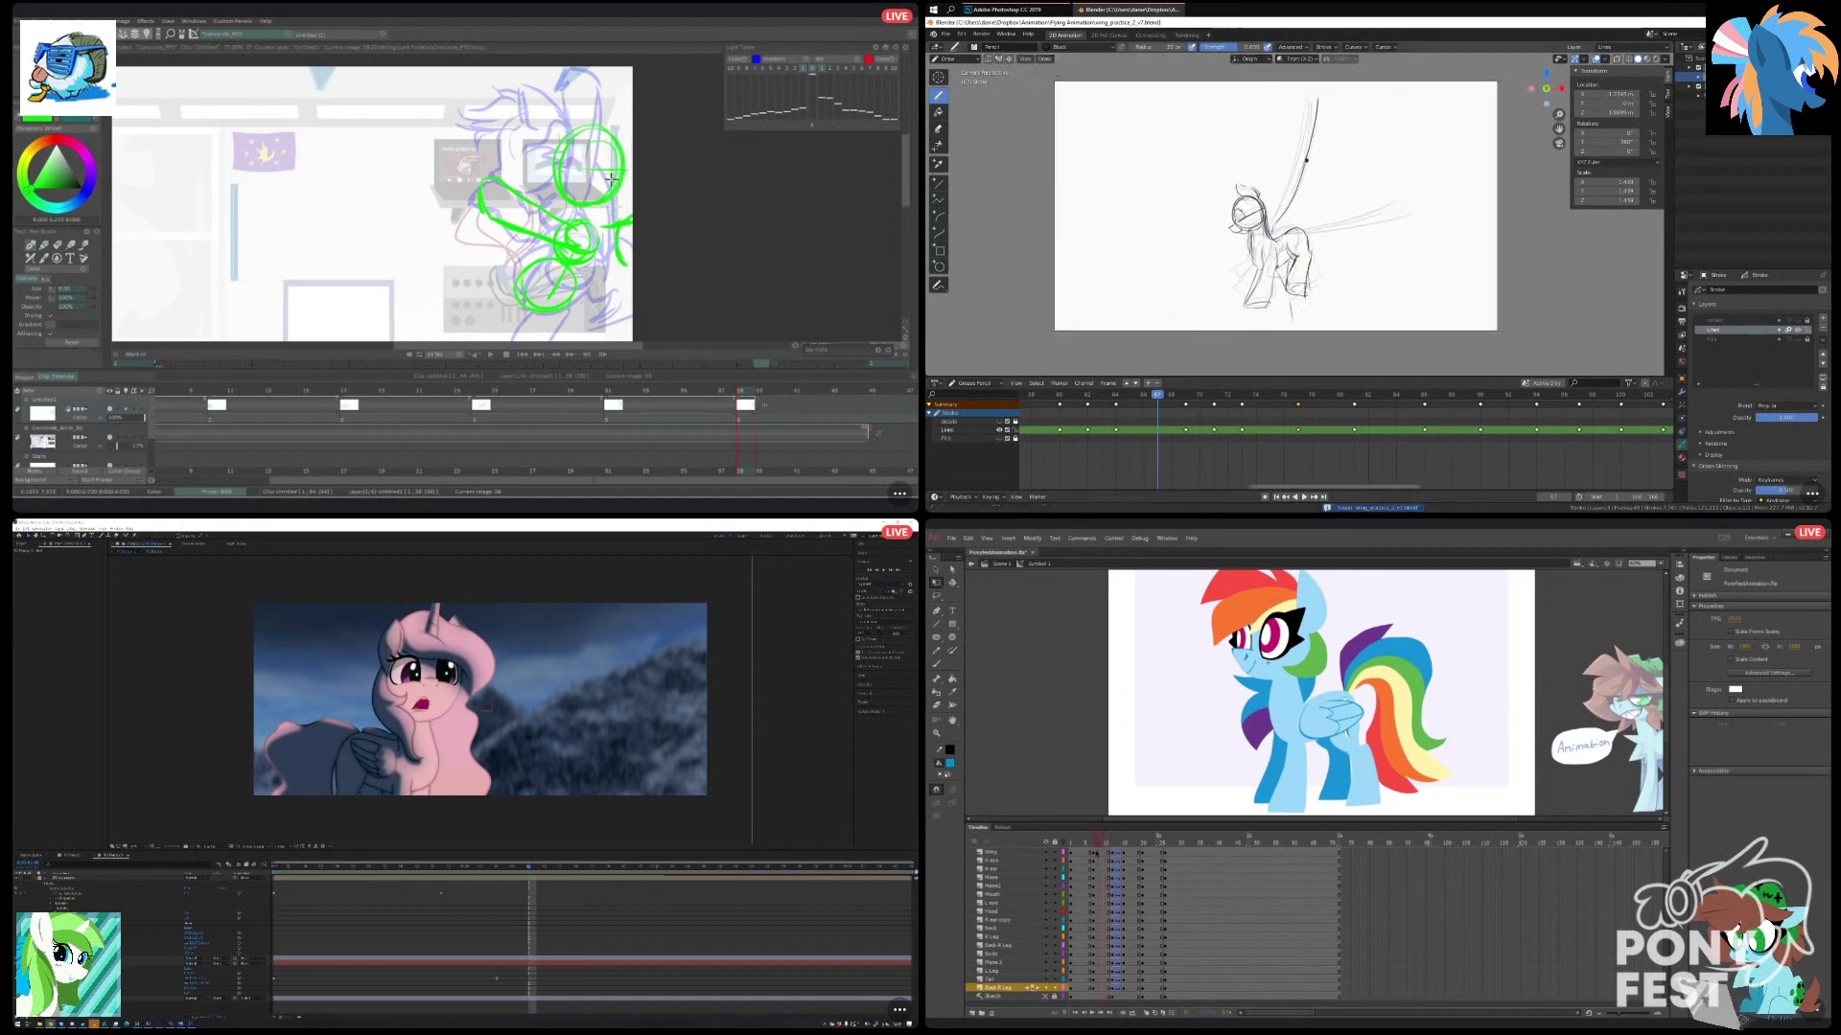
scroll(1306, 166, up, 1)
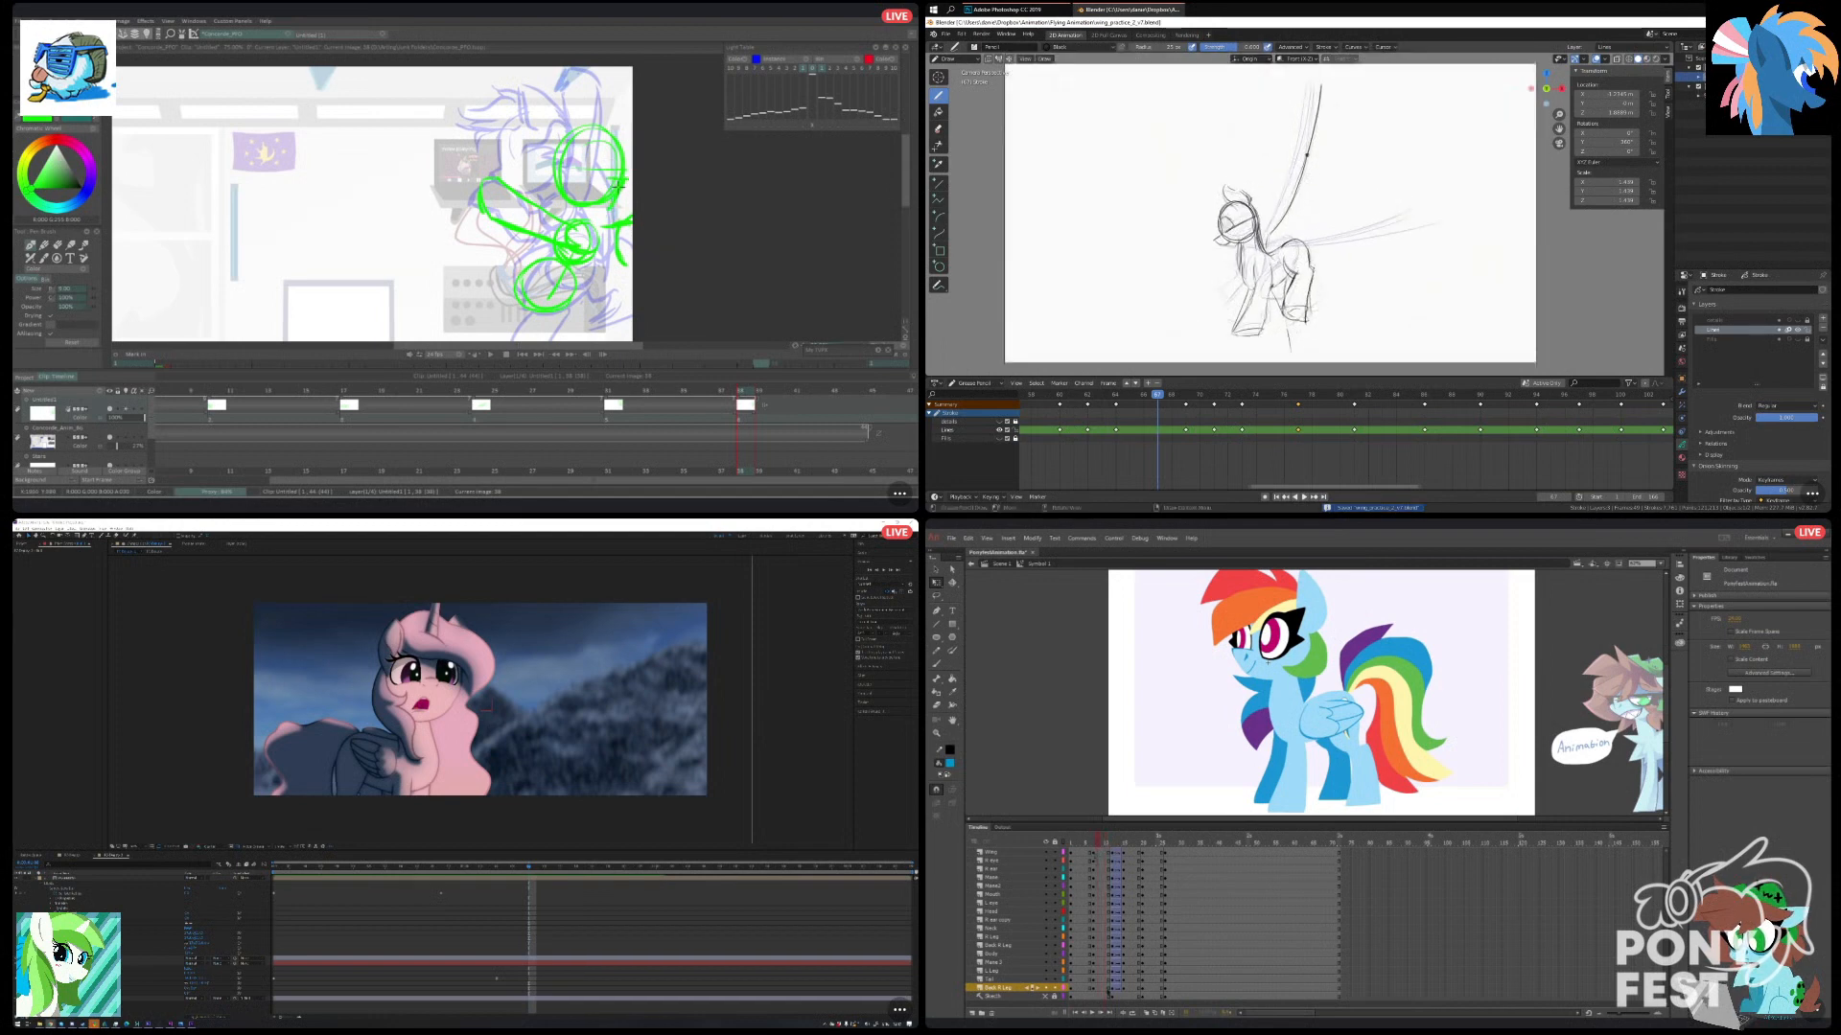
drag(1162, 395, 1154, 410)
key(space)
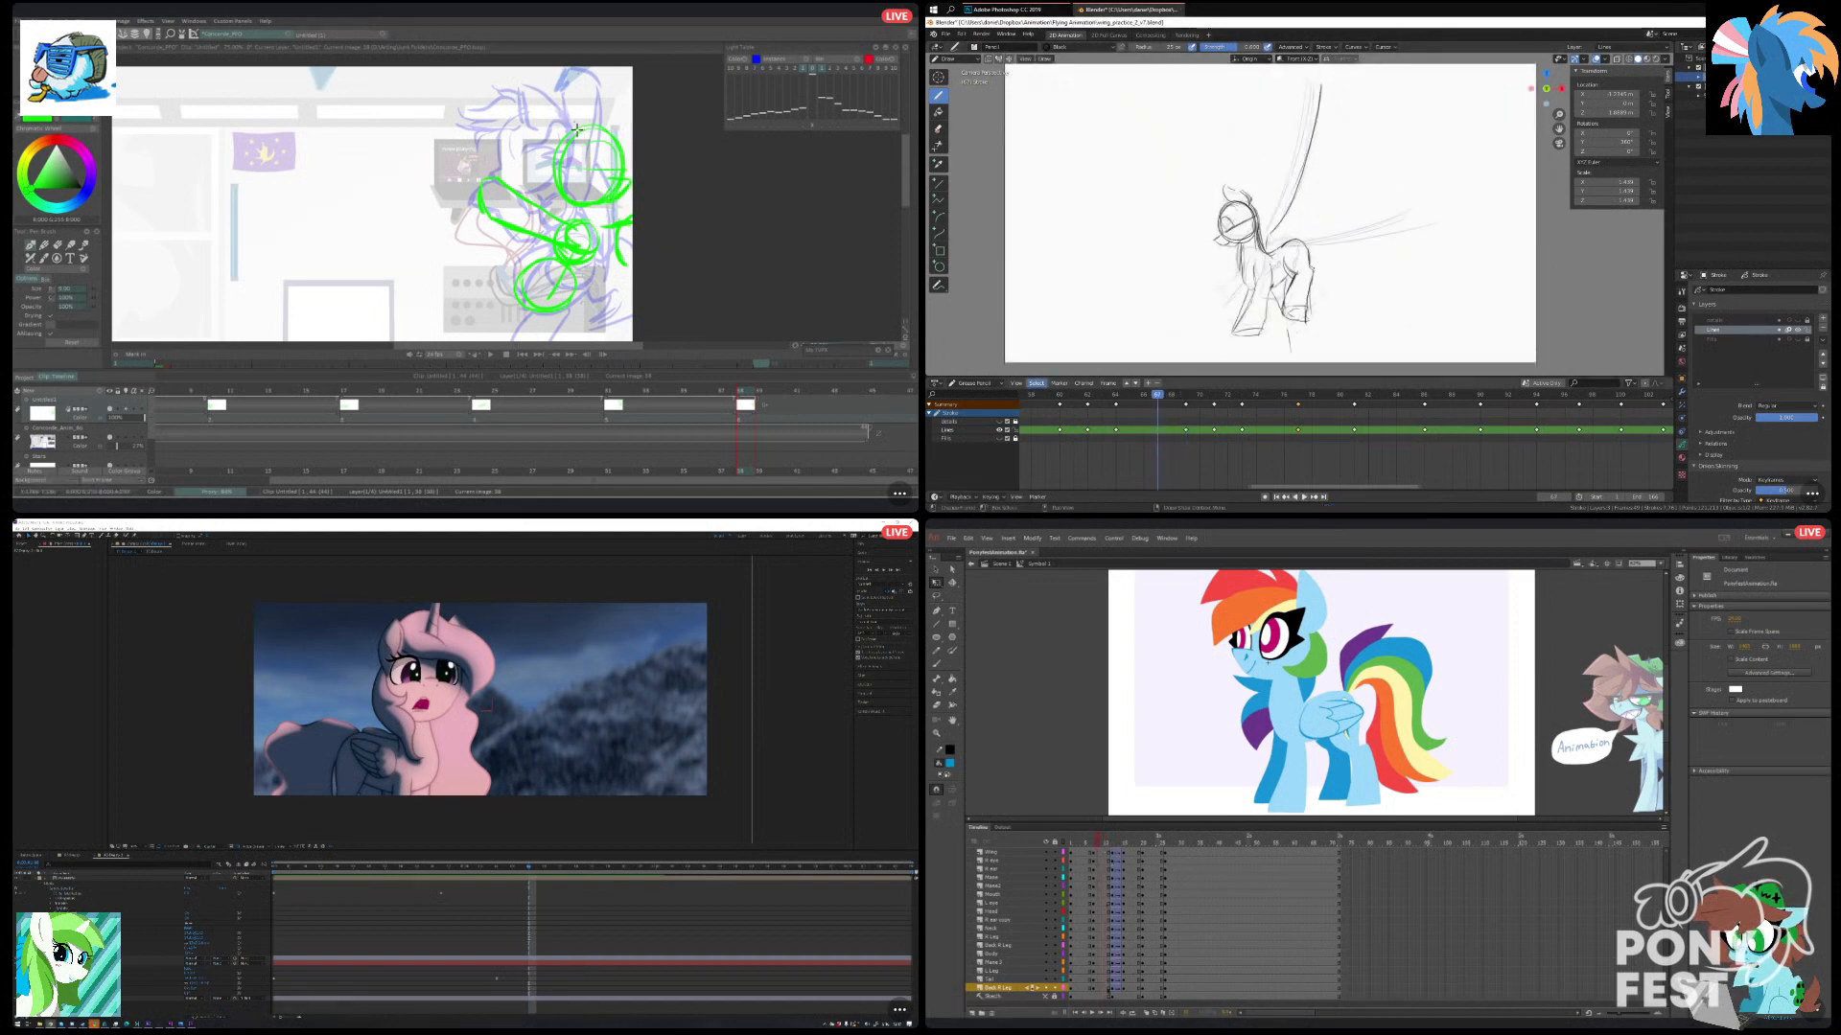
drag(576, 131, 556, 162)
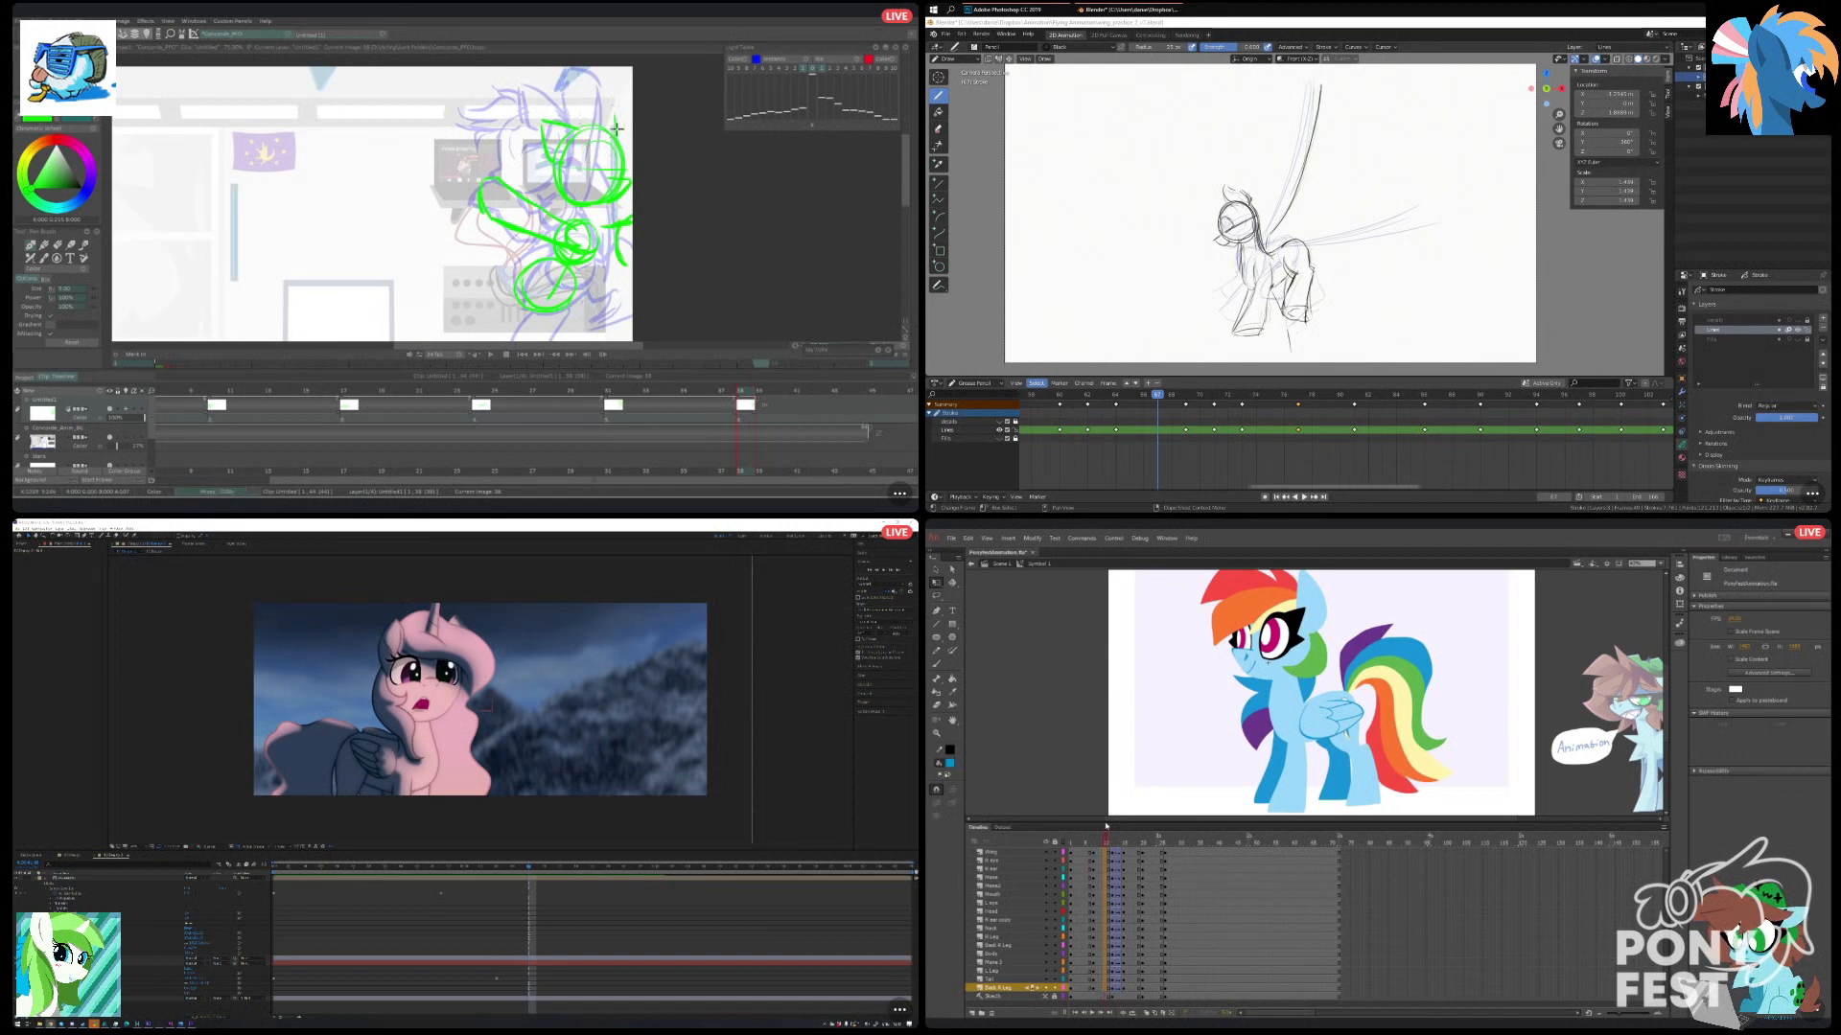
Select the open-eyed pony's head parts in Animate and rotate them slightly counter-clockwise.
click(1256, 665)
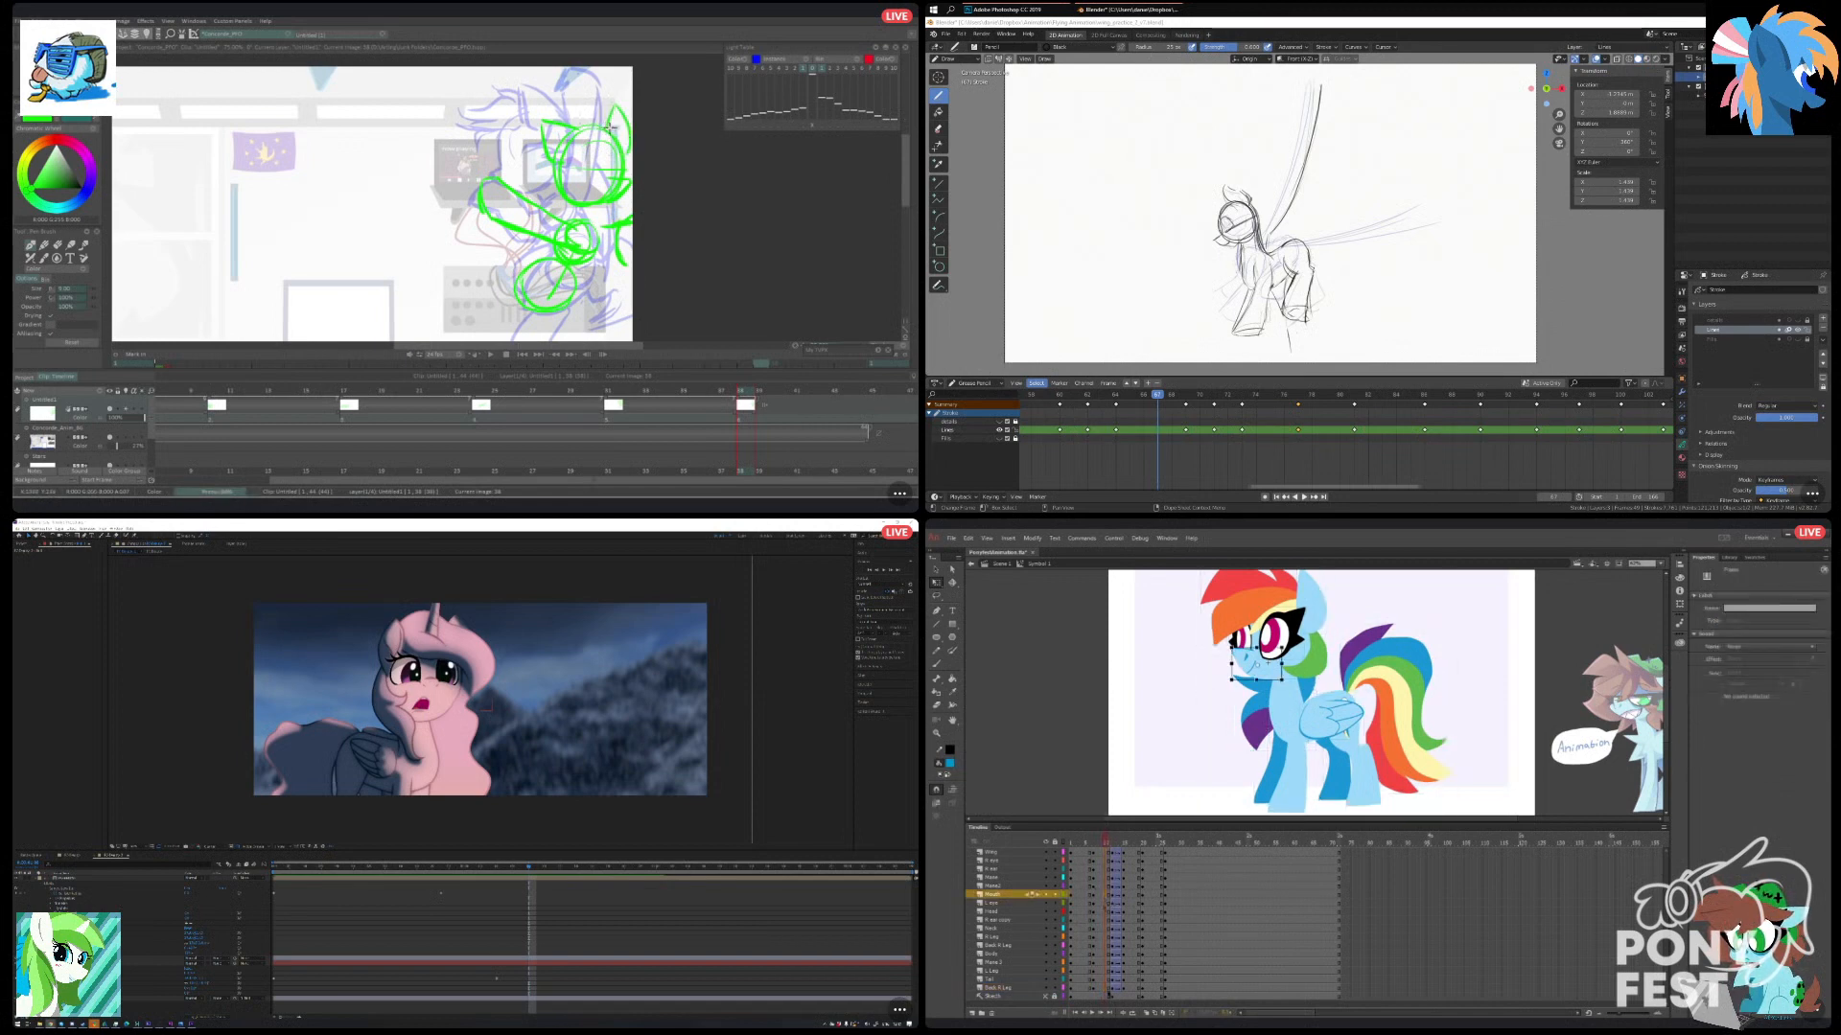
key(ctrl+a)
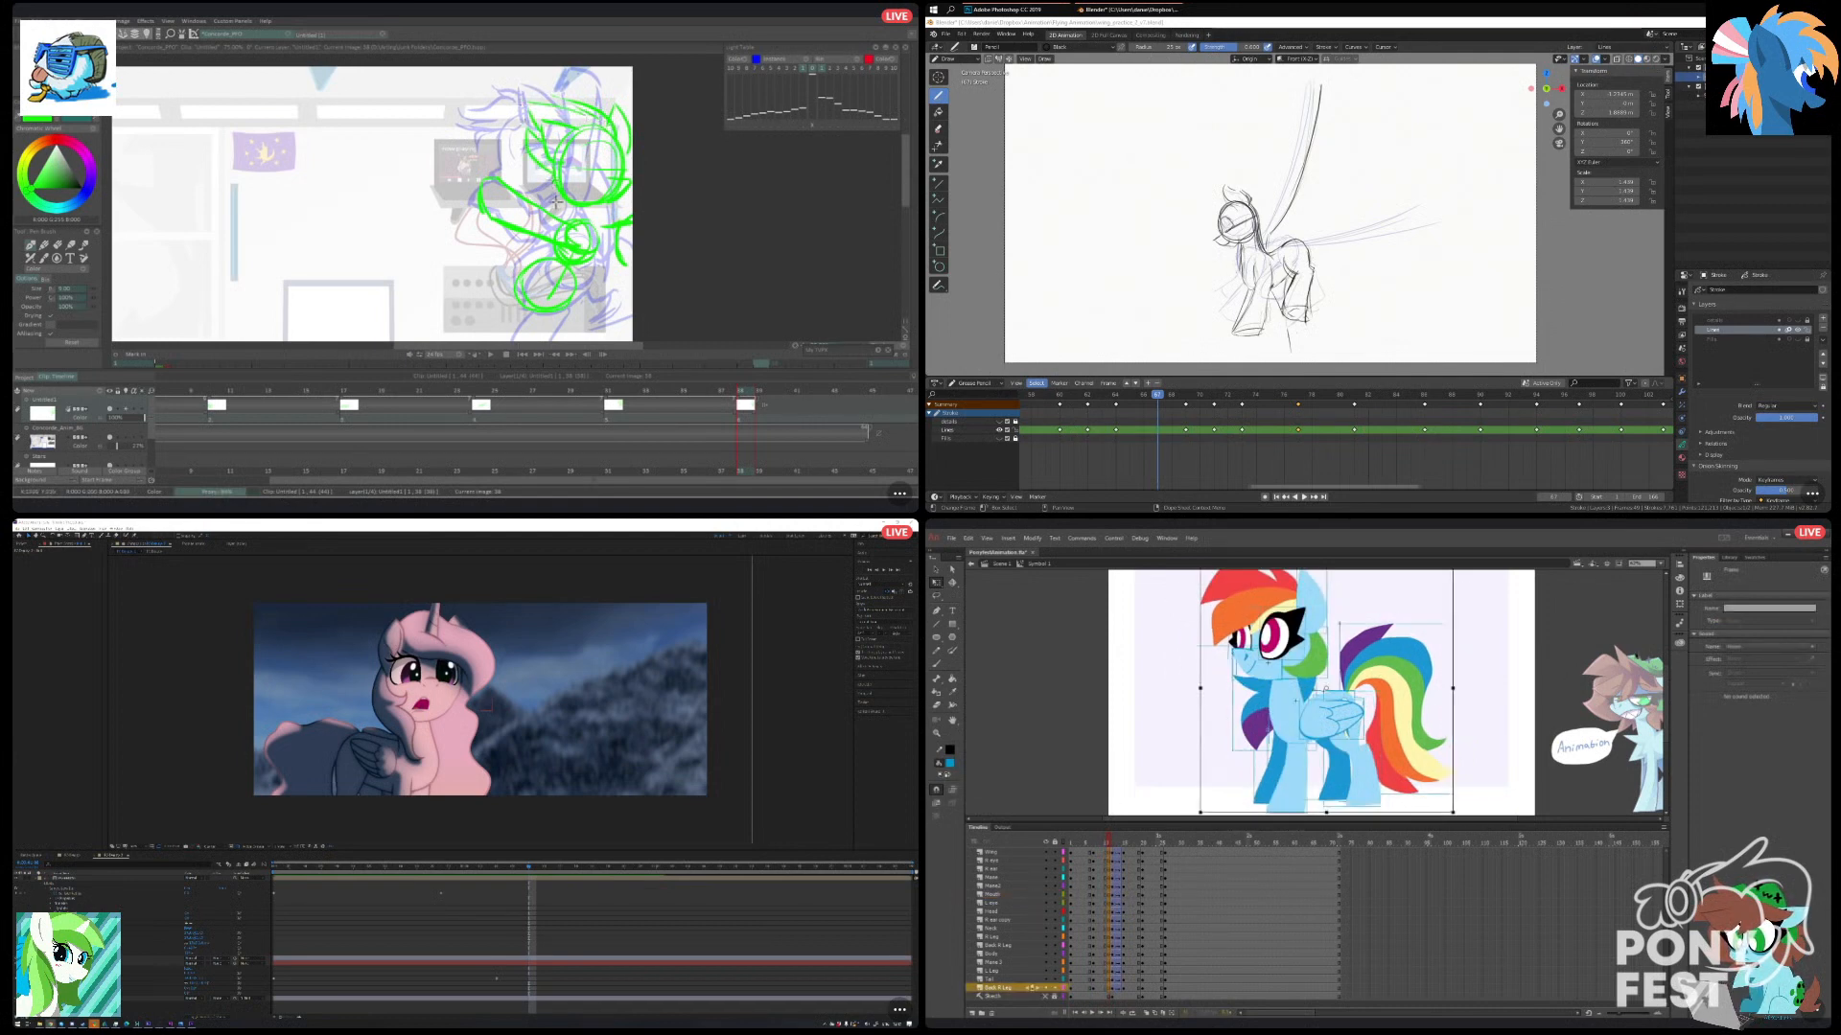
drag(1668, 692, 1669, 685)
key(Escape)
drag(1184, 596, 1302, 707)
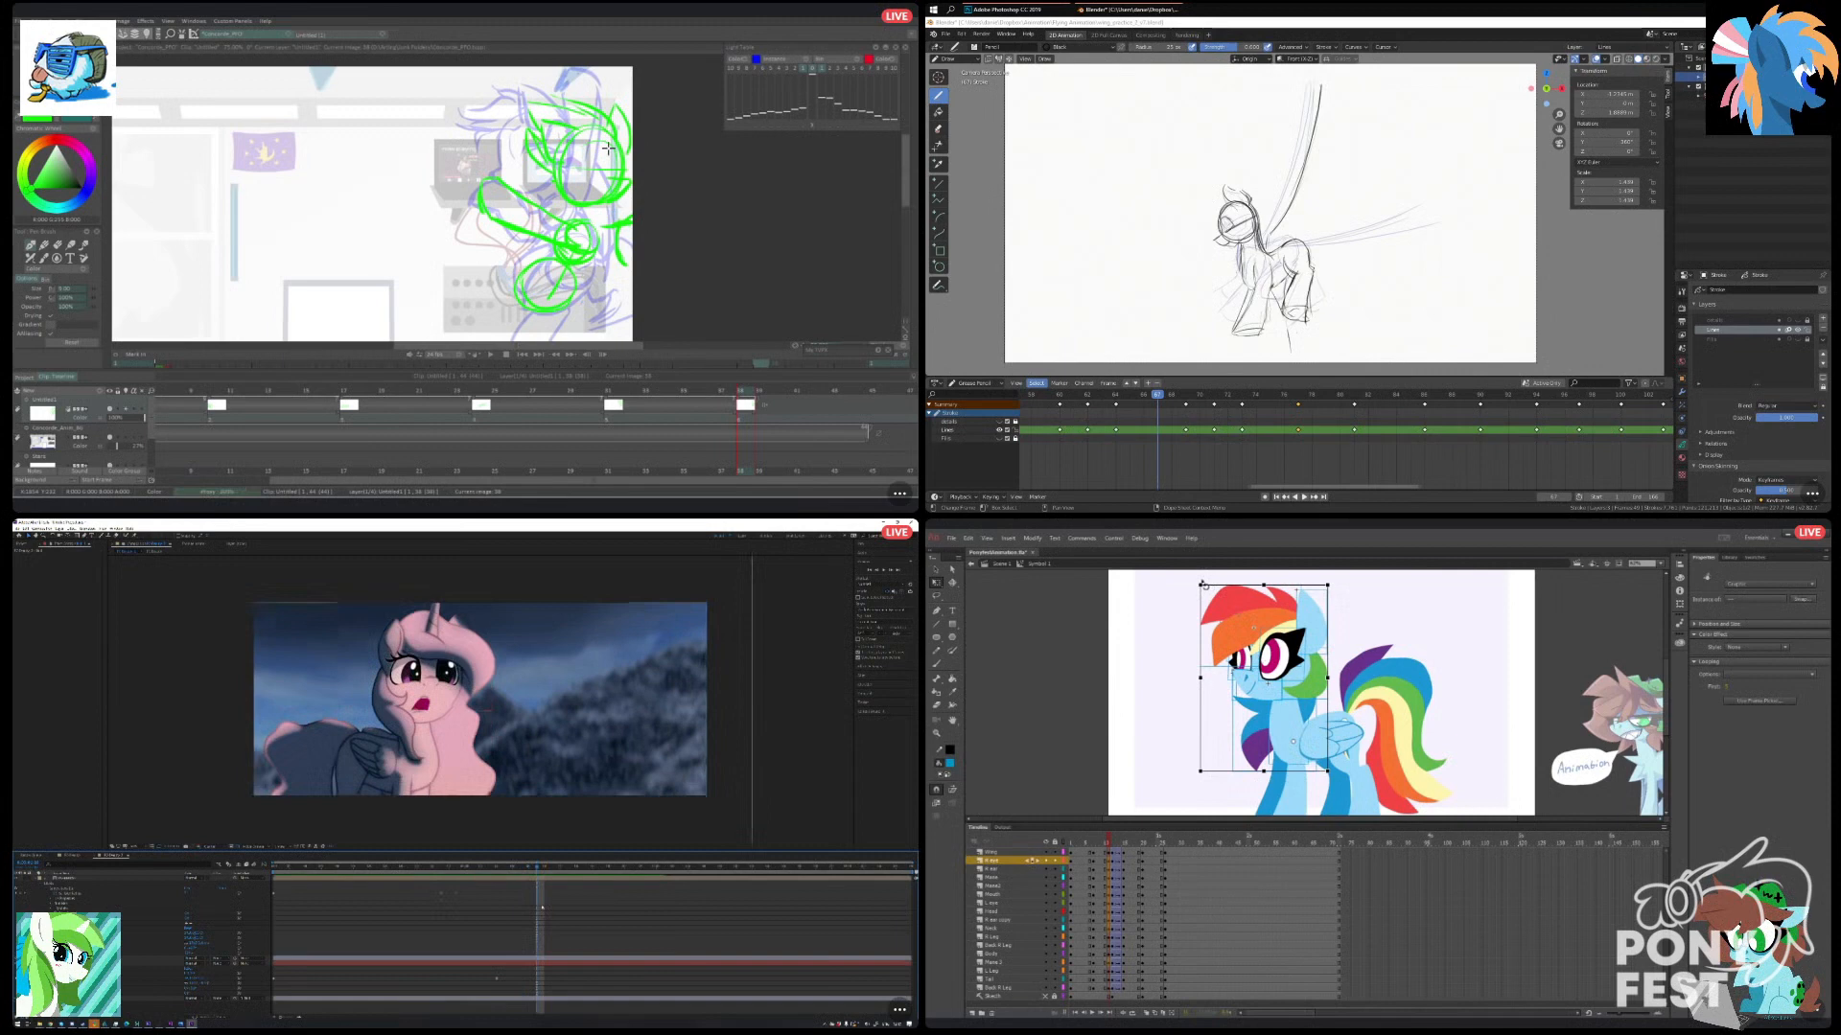
drag(1204, 584, 1195, 587)
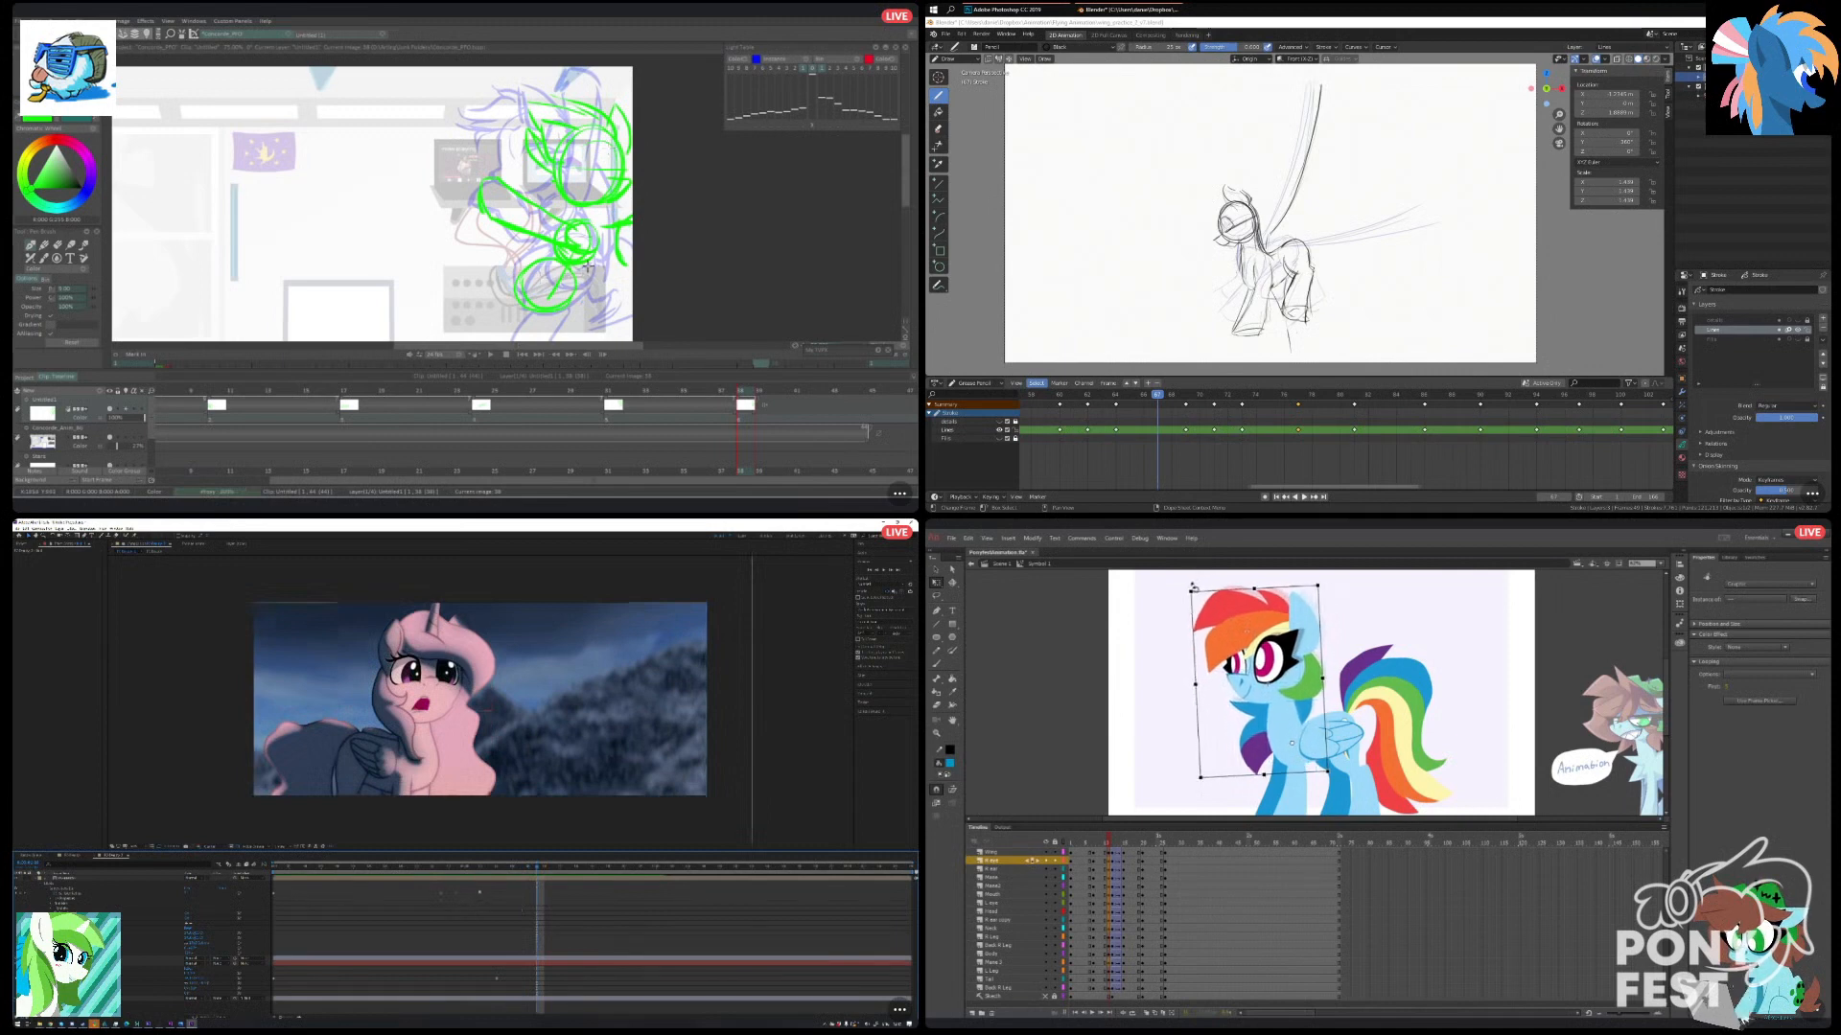
click(1411, 617)
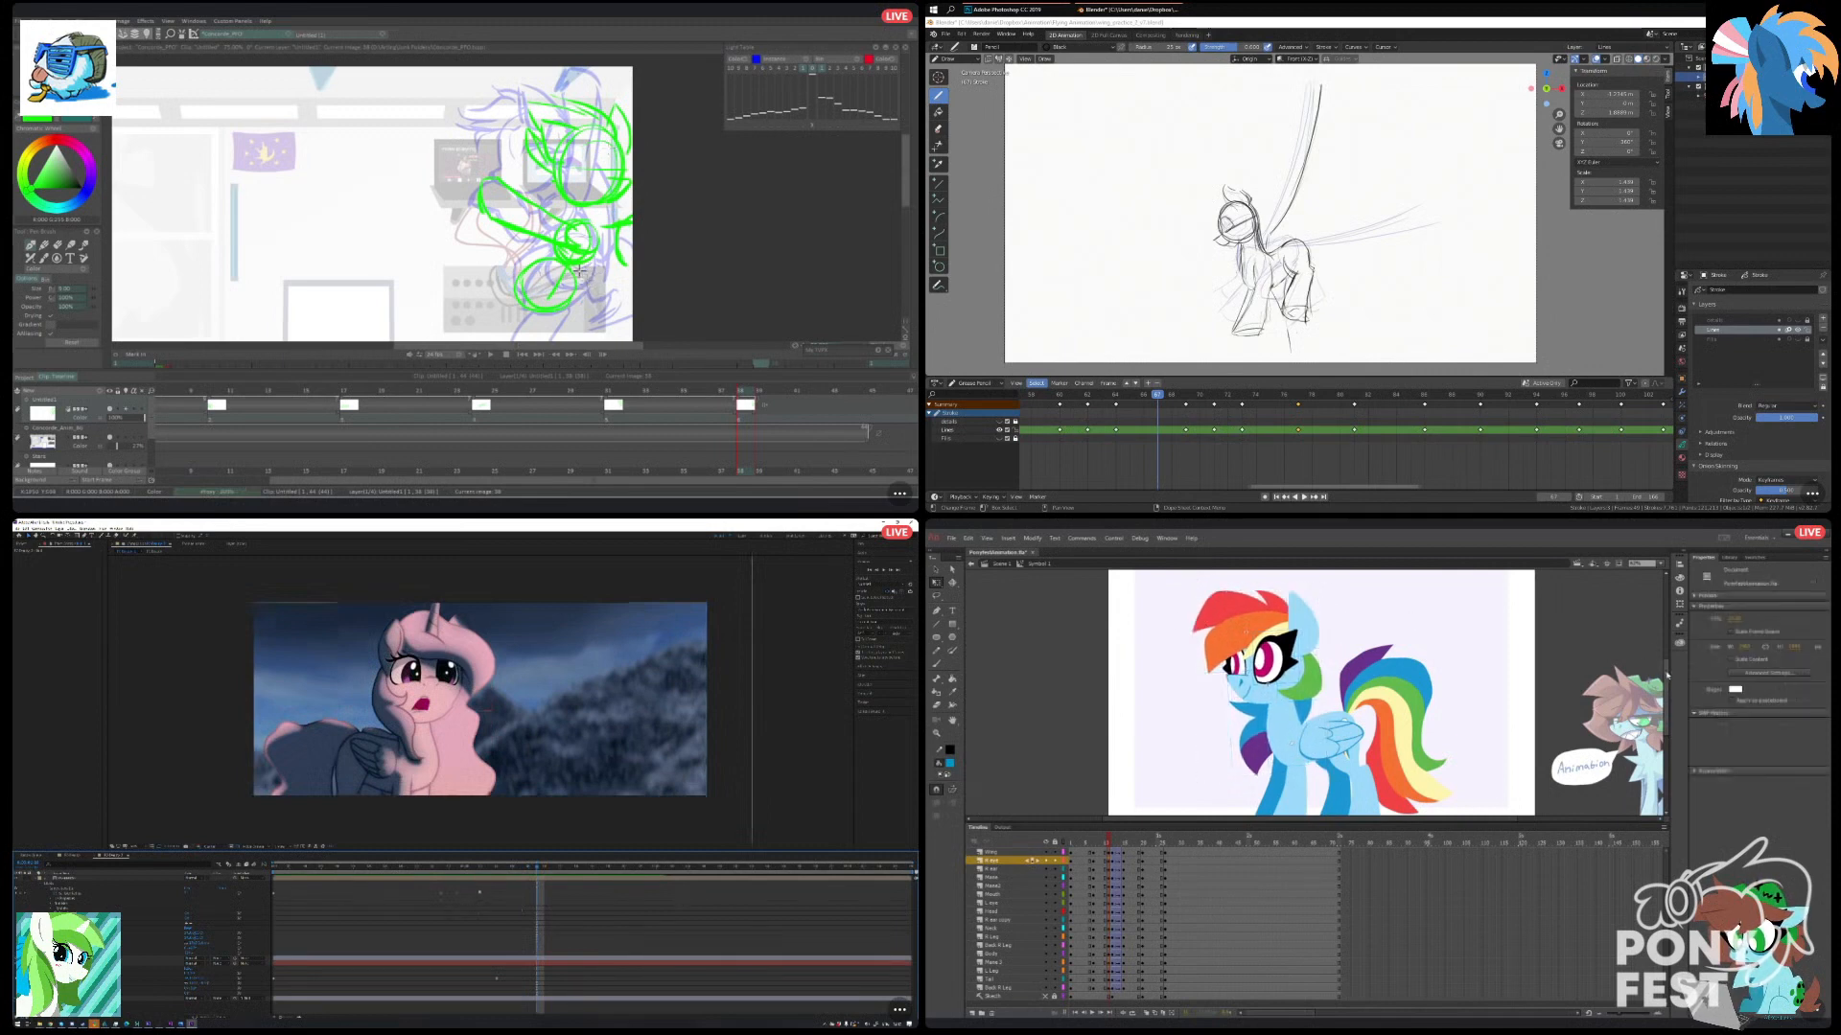
Select all of the open-eyed pony's parts in Animate, and restore and re-maximize the Blender window.
drag(1666, 675, 1667, 686)
drag(572, 290, 569, 190)
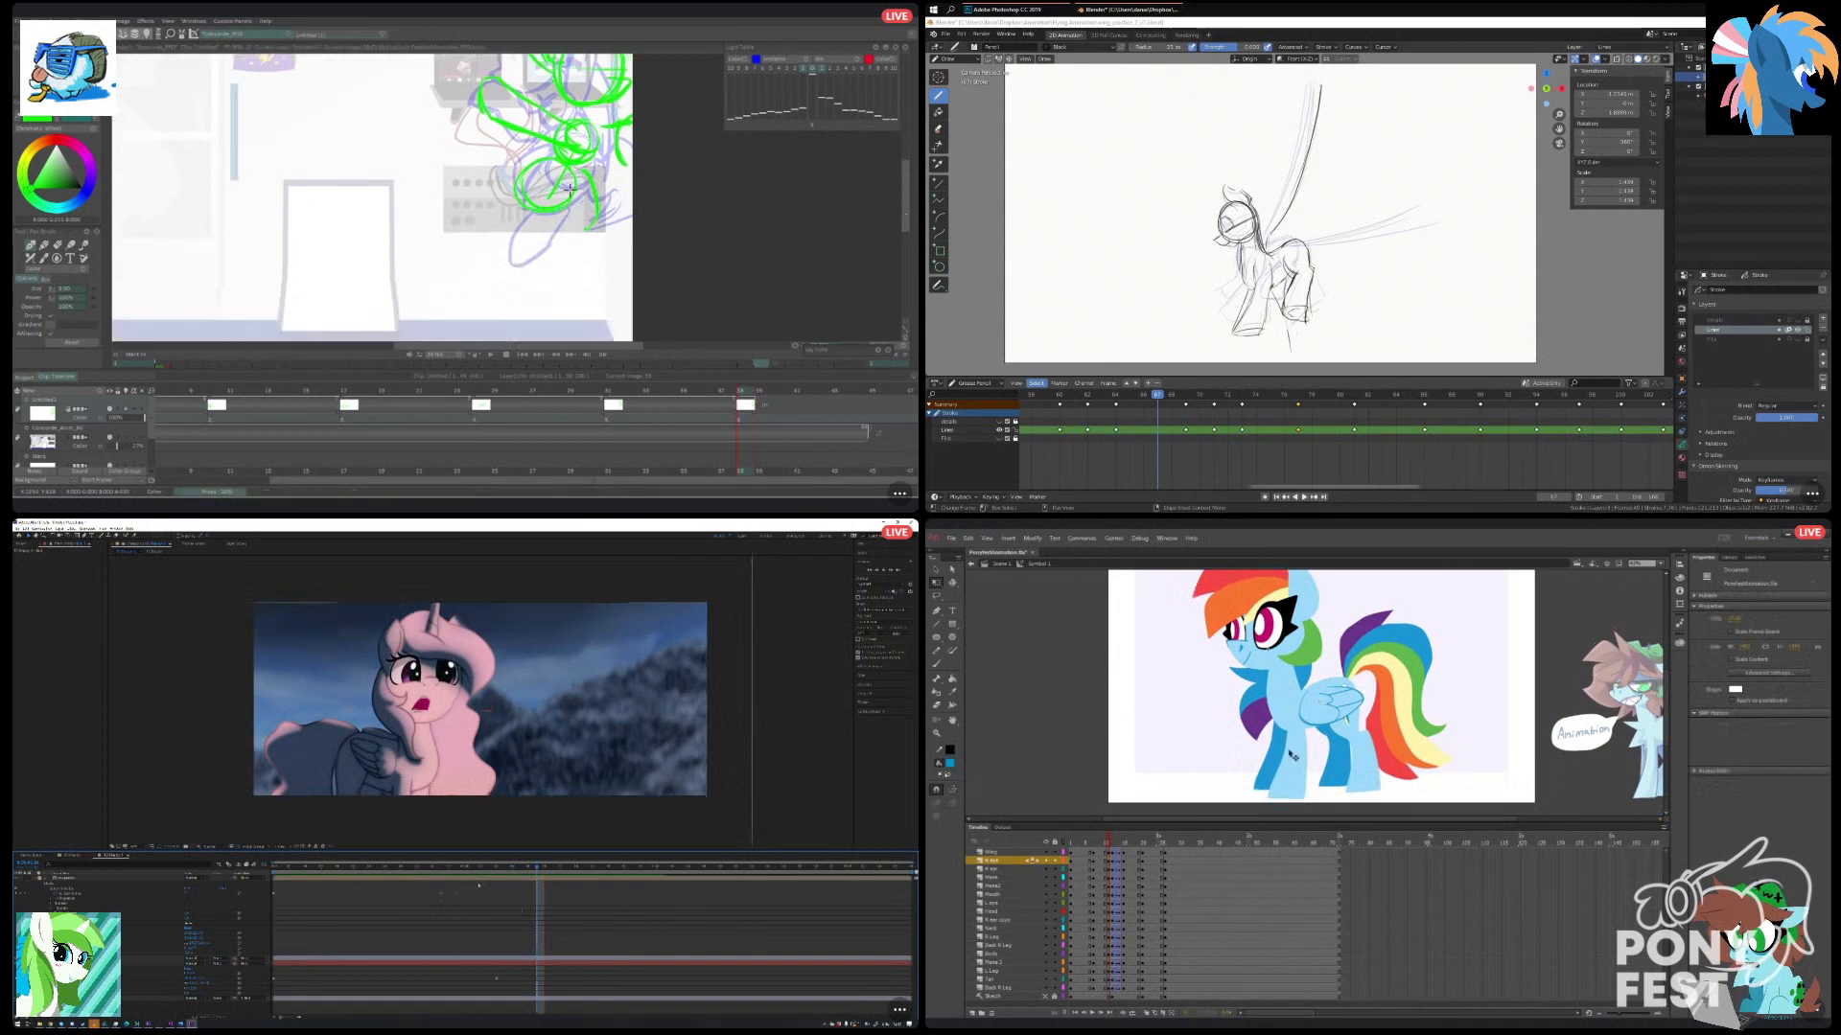
click(1273, 707)
drag(1164, 589, 1435, 686)
drag(1332, 24, 1332, 30)
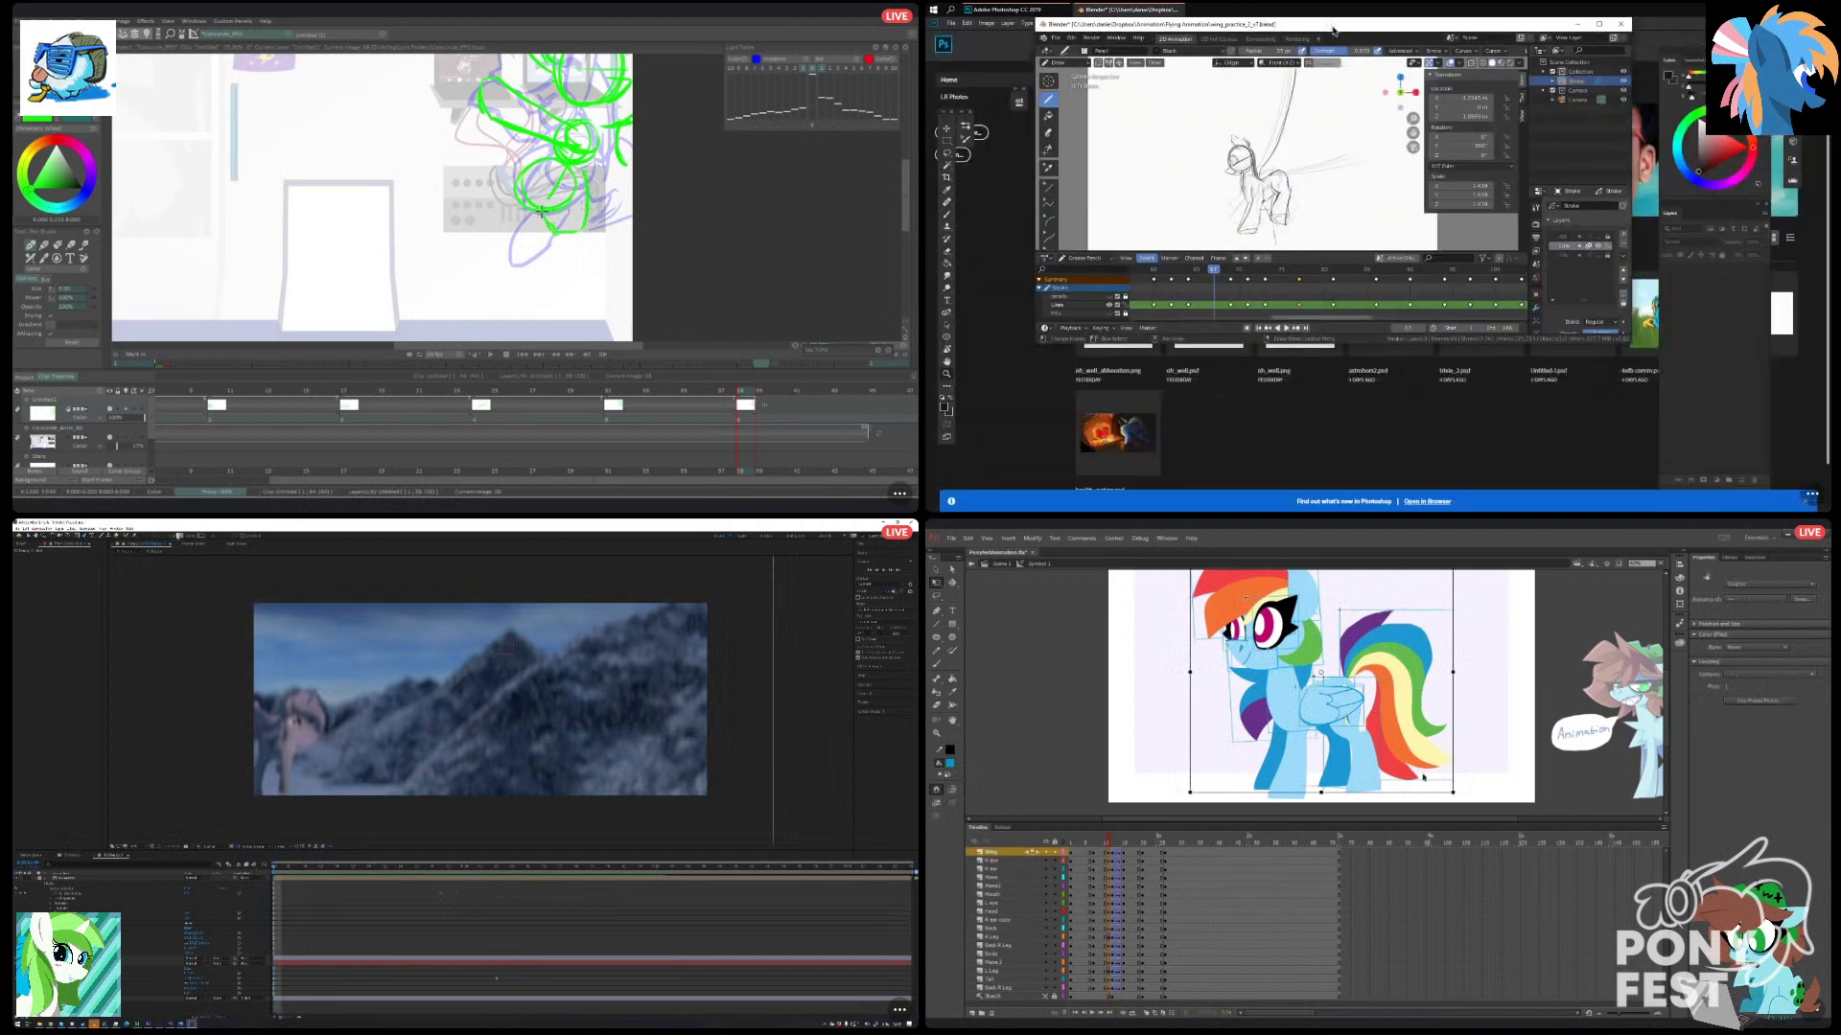
click(1598, 24)
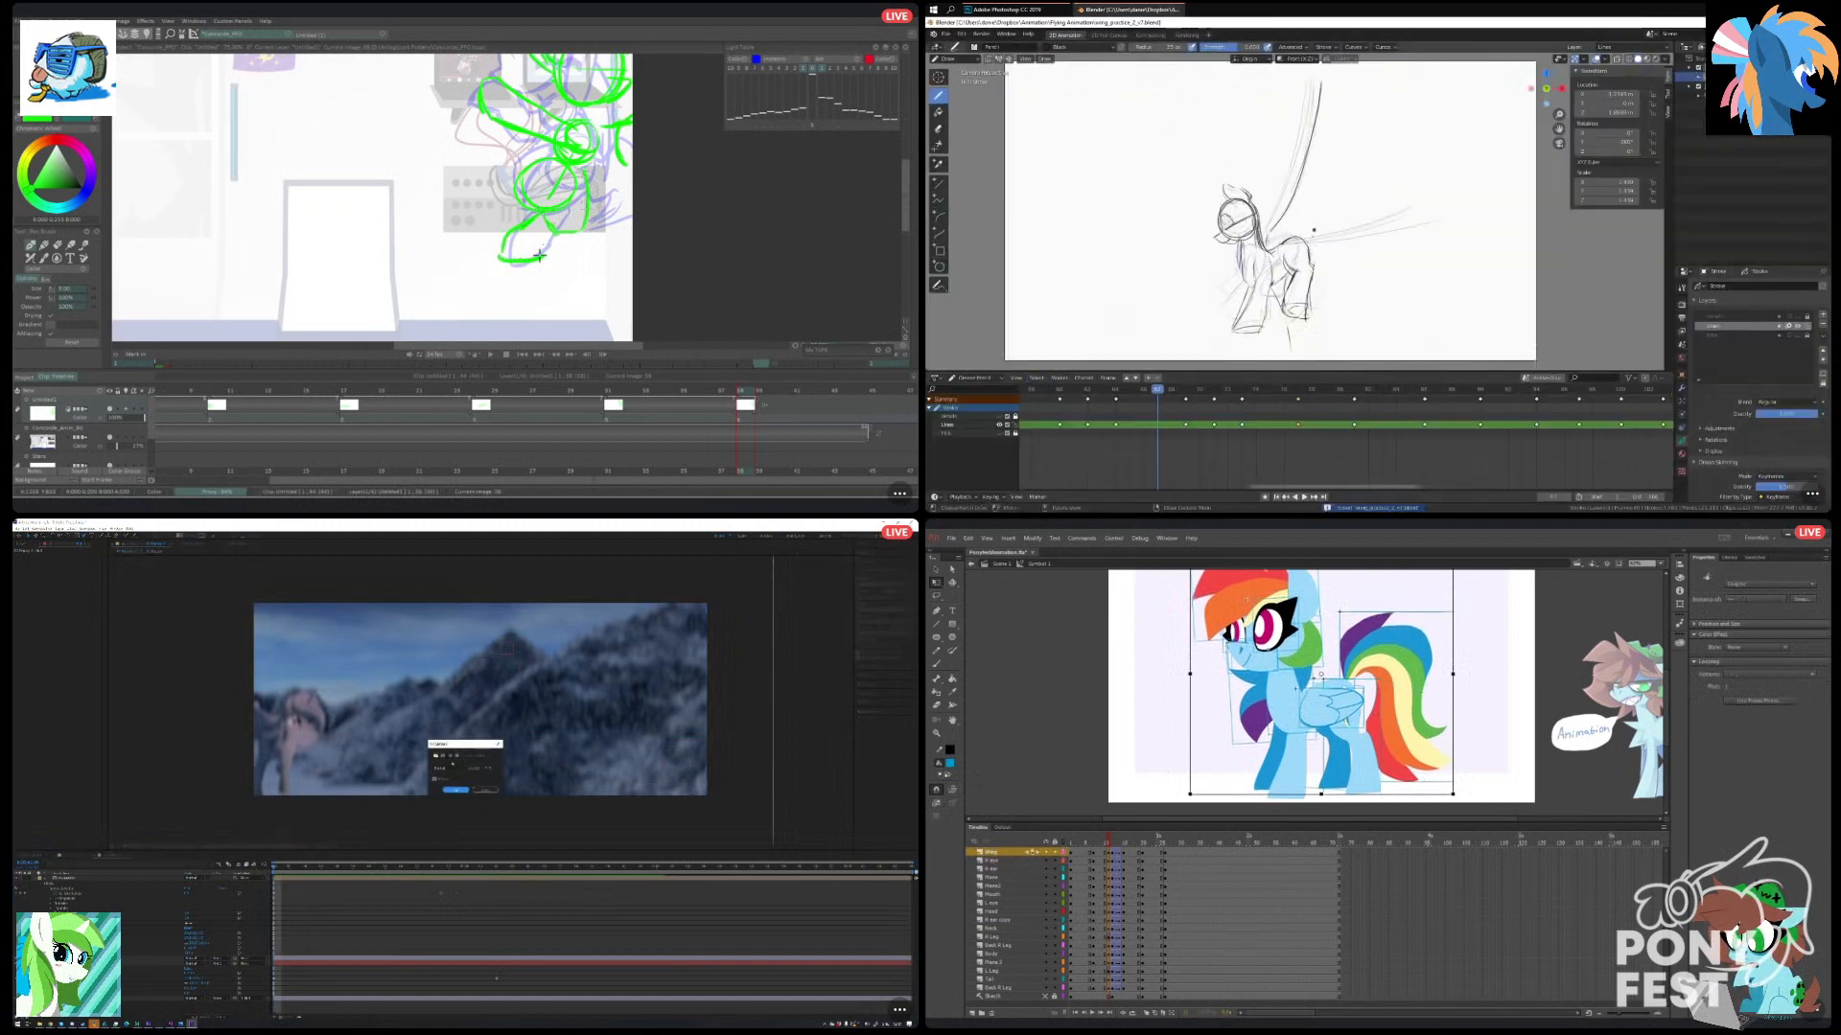
Confirm the gradient fill options and draw a four-cornered shape around the mountain side of the shot in After Effects.
scroll(1300, 281, down, 5)
click(456, 790)
click(1108, 844)
scroll(1300, 239, up, 2)
drag(1107, 844, 1124, 852)
click(758, 815)
drag(512, 163, 504, 205)
click(737, 587)
drag(1125, 852, 1124, 855)
click(386, 586)
Draw the pony's lower leg in green in TVPaint and move to the flying-pony keyframe in Blender.
drag(495, 203, 466, 236)
scroll(1250, 283, up, 1)
drag(1125, 855, 1116, 856)
drag(466, 235, 493, 235)
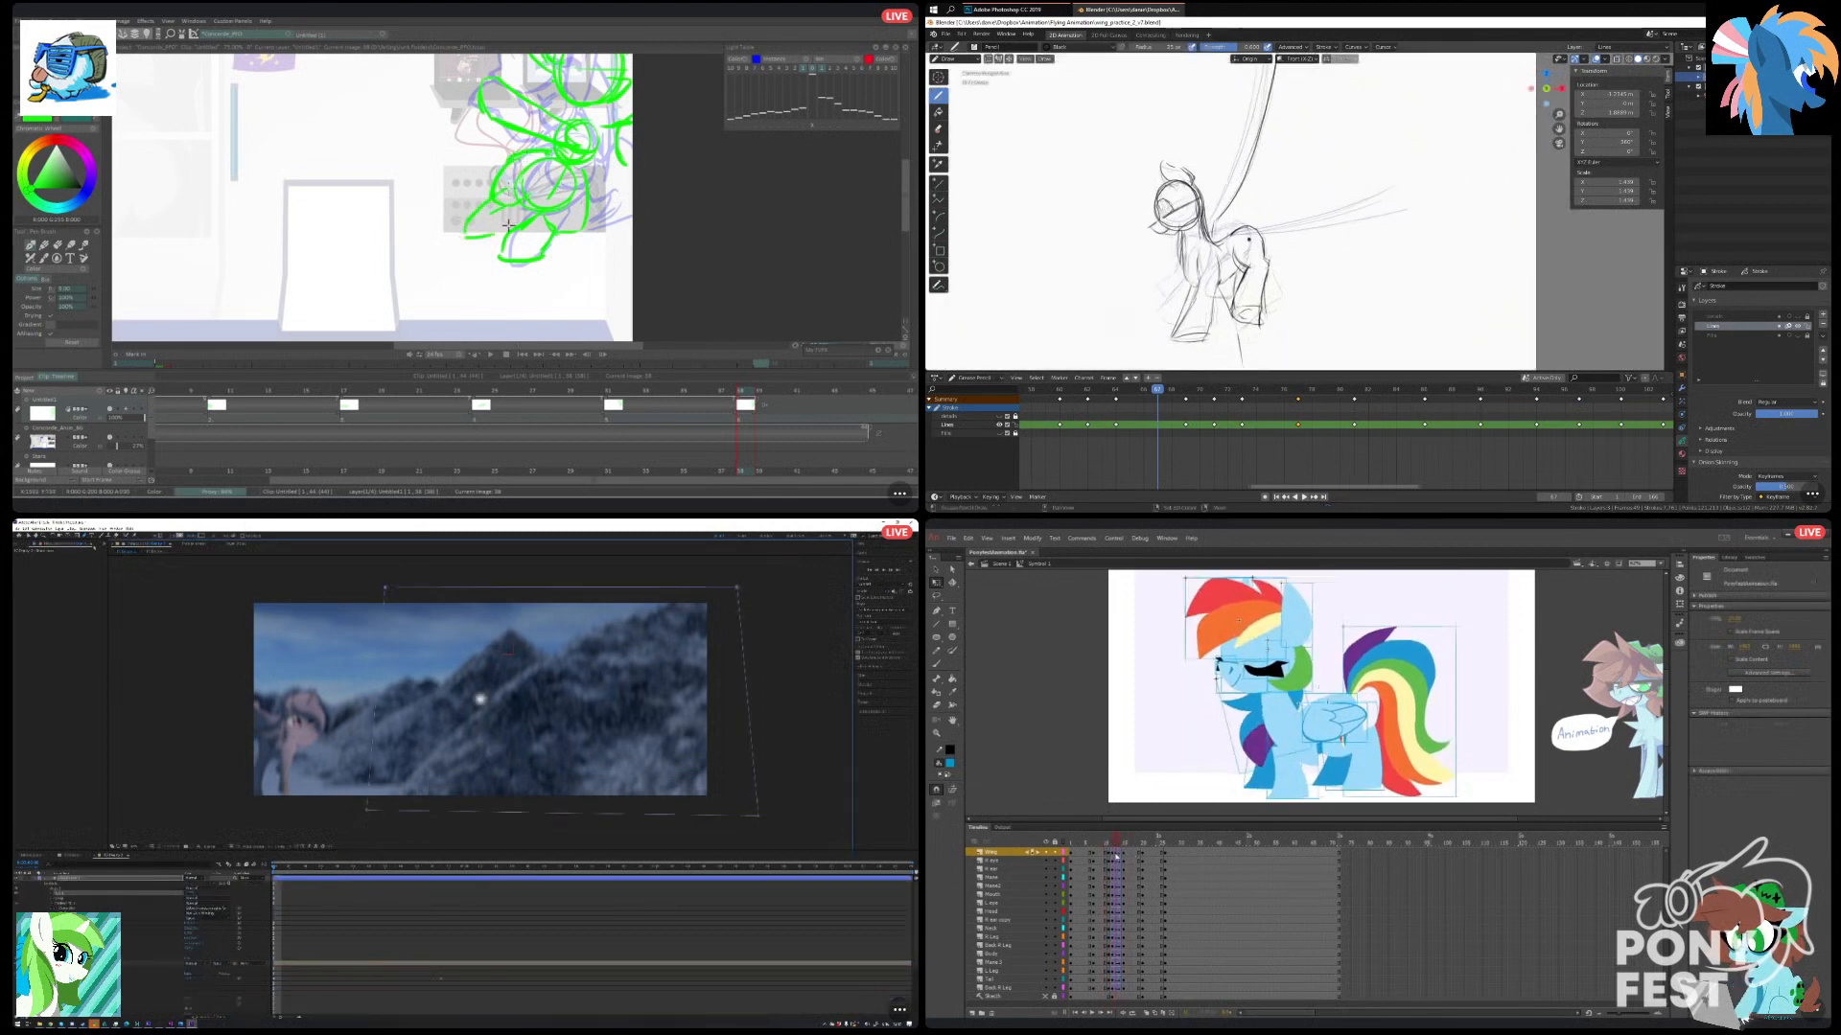
key(ctrl+t)
drag(1114, 395, 1329, 427)
Place the white gradient glow at the sky's upper-right corner in After Effects, and select an earlier frame on all layers in Animate.
click(1754, 662)
click(1528, 728)
scroll(1200, 246, up, 1)
drag(697, 619, 640, 643)
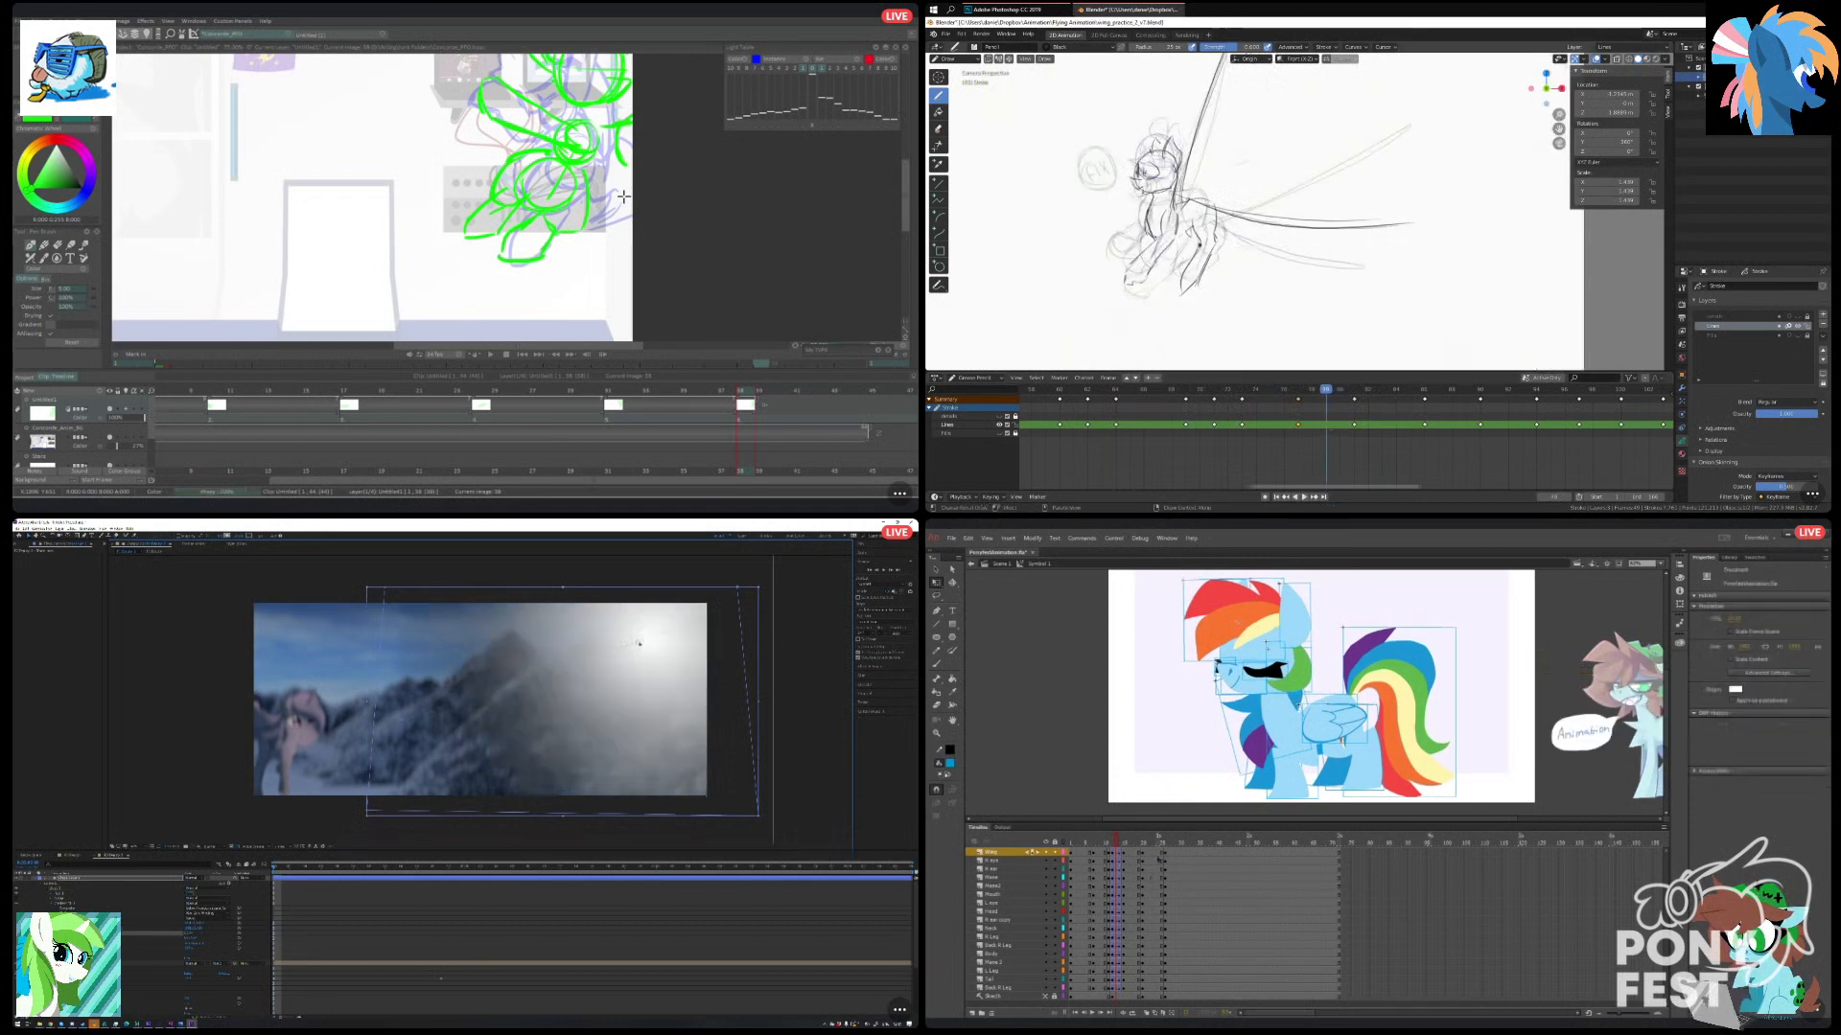
scroll(1199, 246, down, 1)
drag(1117, 840, 1103, 840)
drag(640, 643, 747, 600)
drag(1325, 422, 1299, 422)
drag(1103, 839, 1102, 840)
drag(747, 600, 614, 647)
drag(1103, 840, 1095, 984)
click(1096, 843)
drag(634, 633, 703, 610)
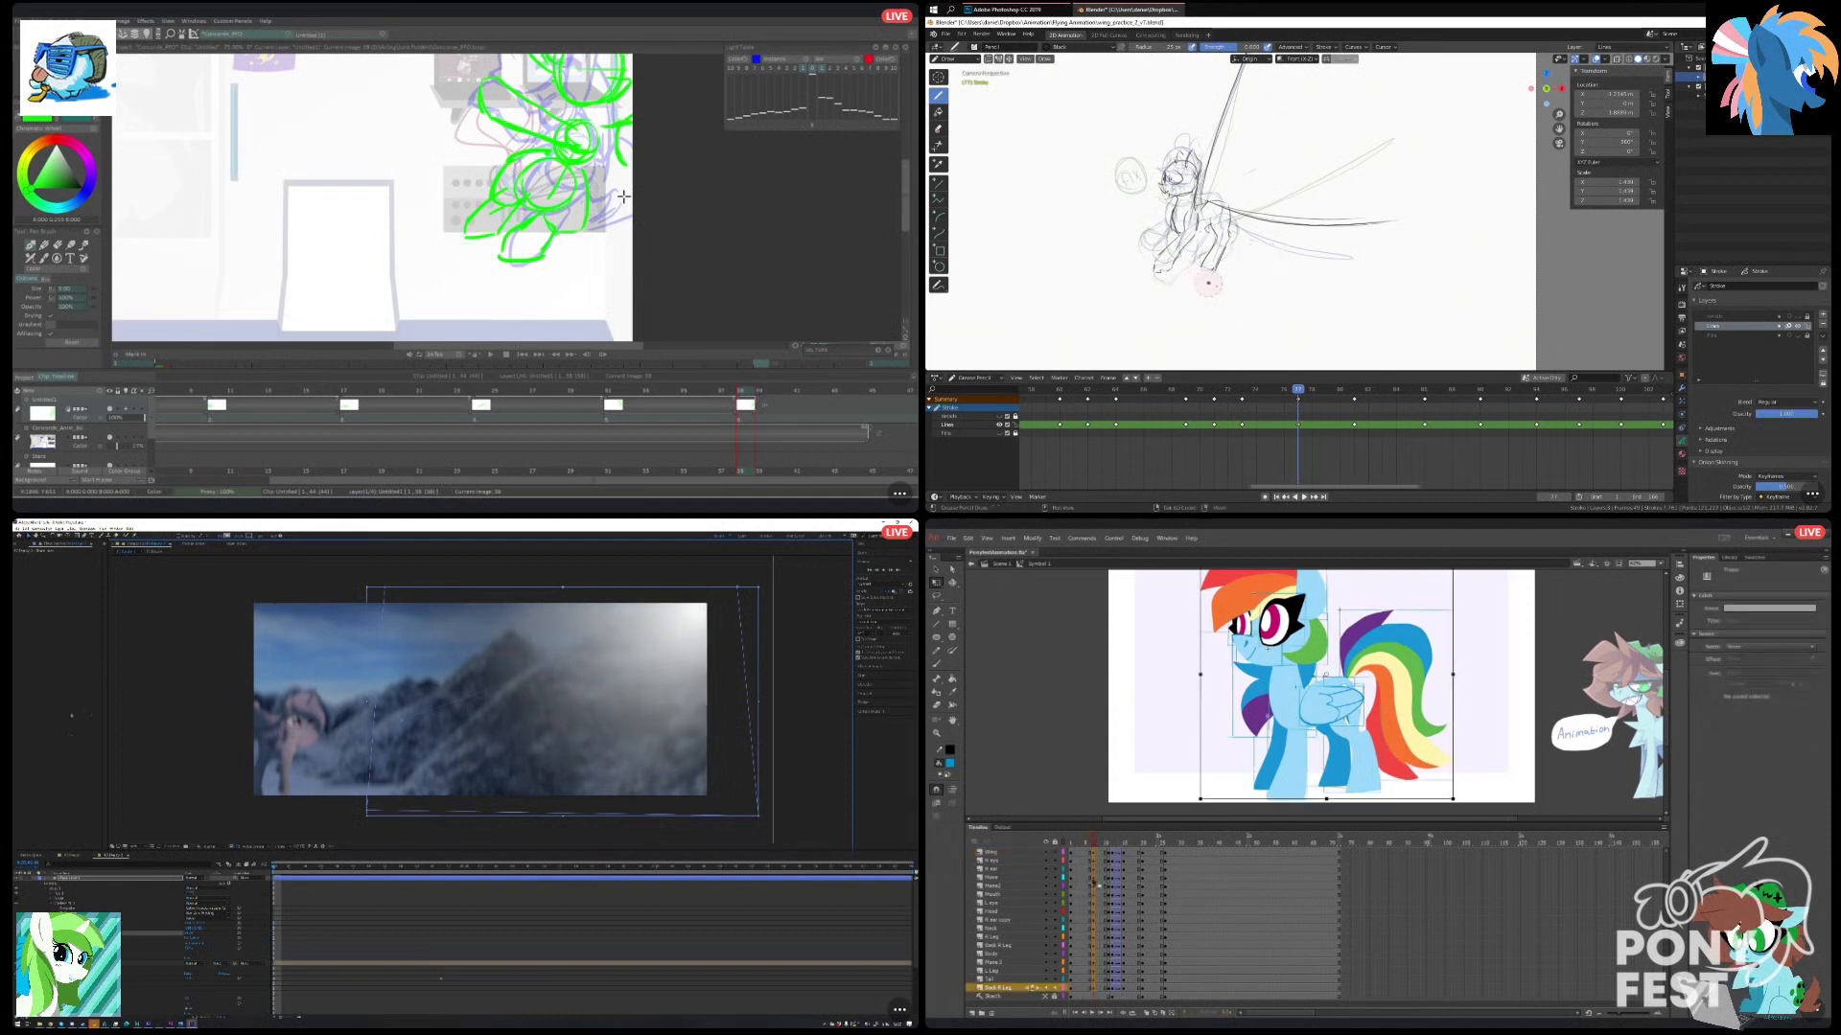
Apply a Photo Filter effect to the gradient layer in After Effects and set its filter to red.
right_click(59, 669)
mouse_move(95, 724)
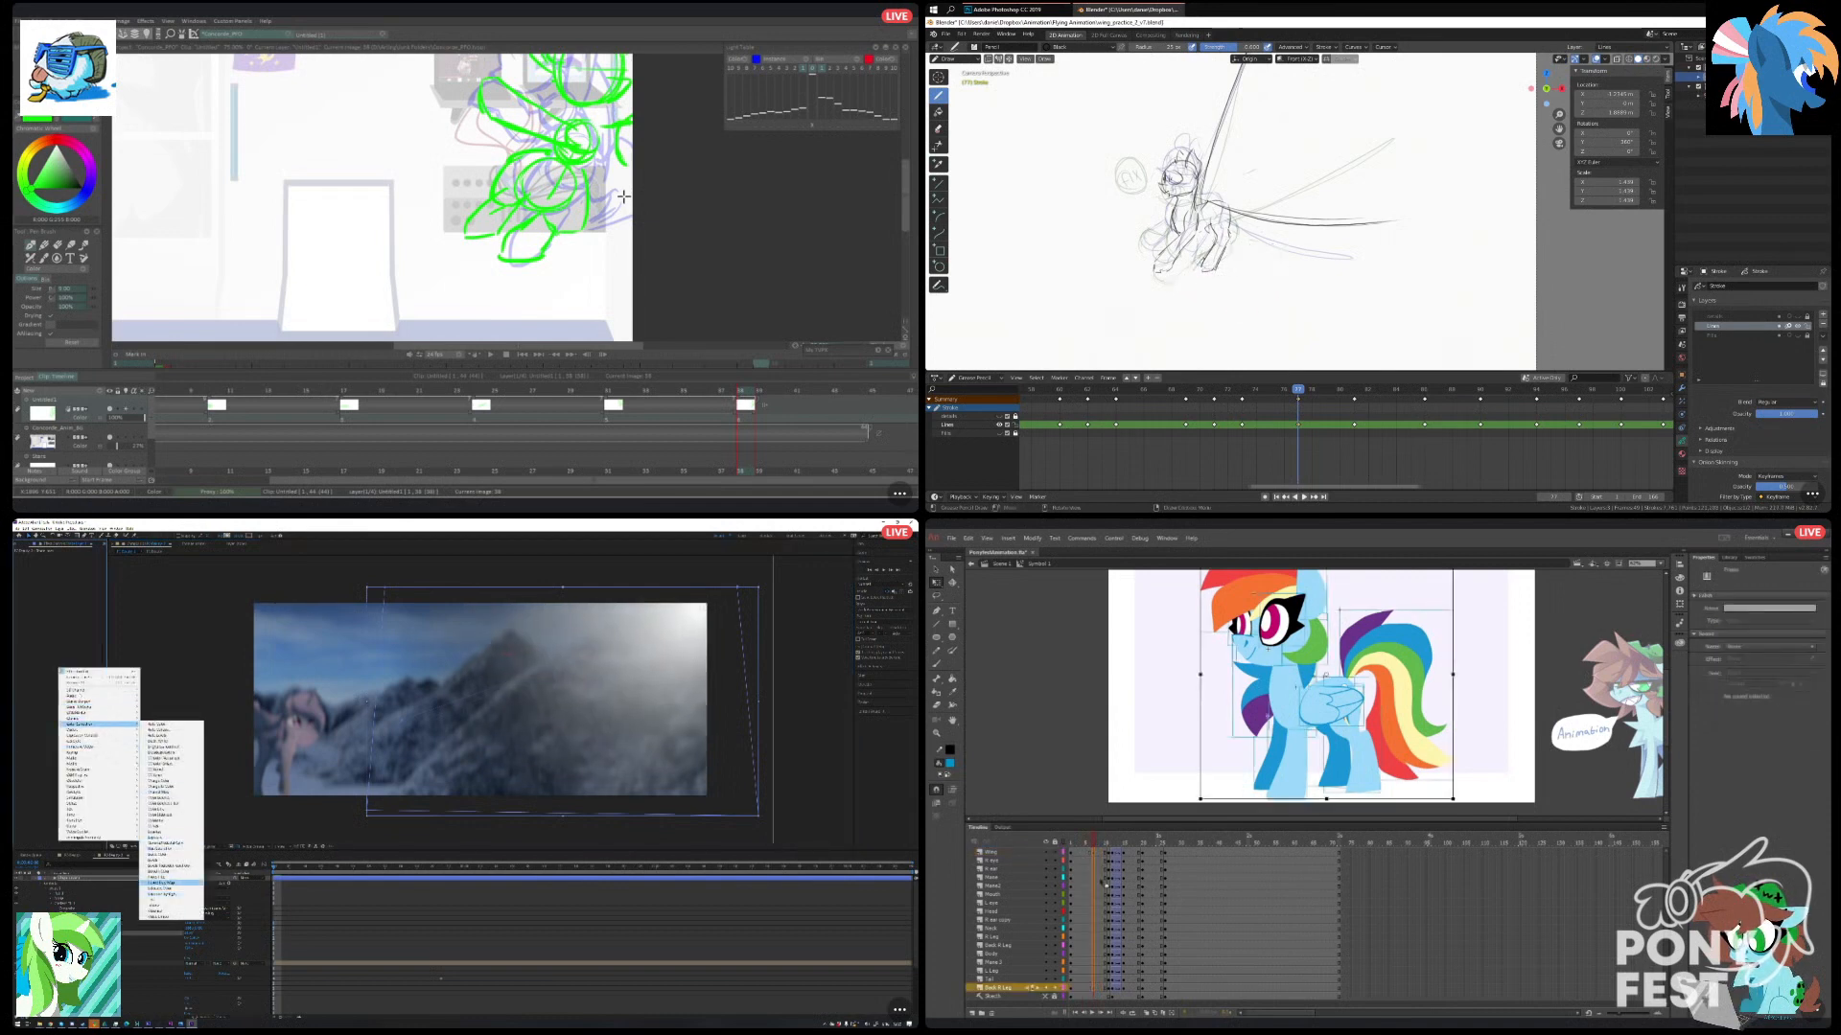
click(170, 882)
click(69, 568)
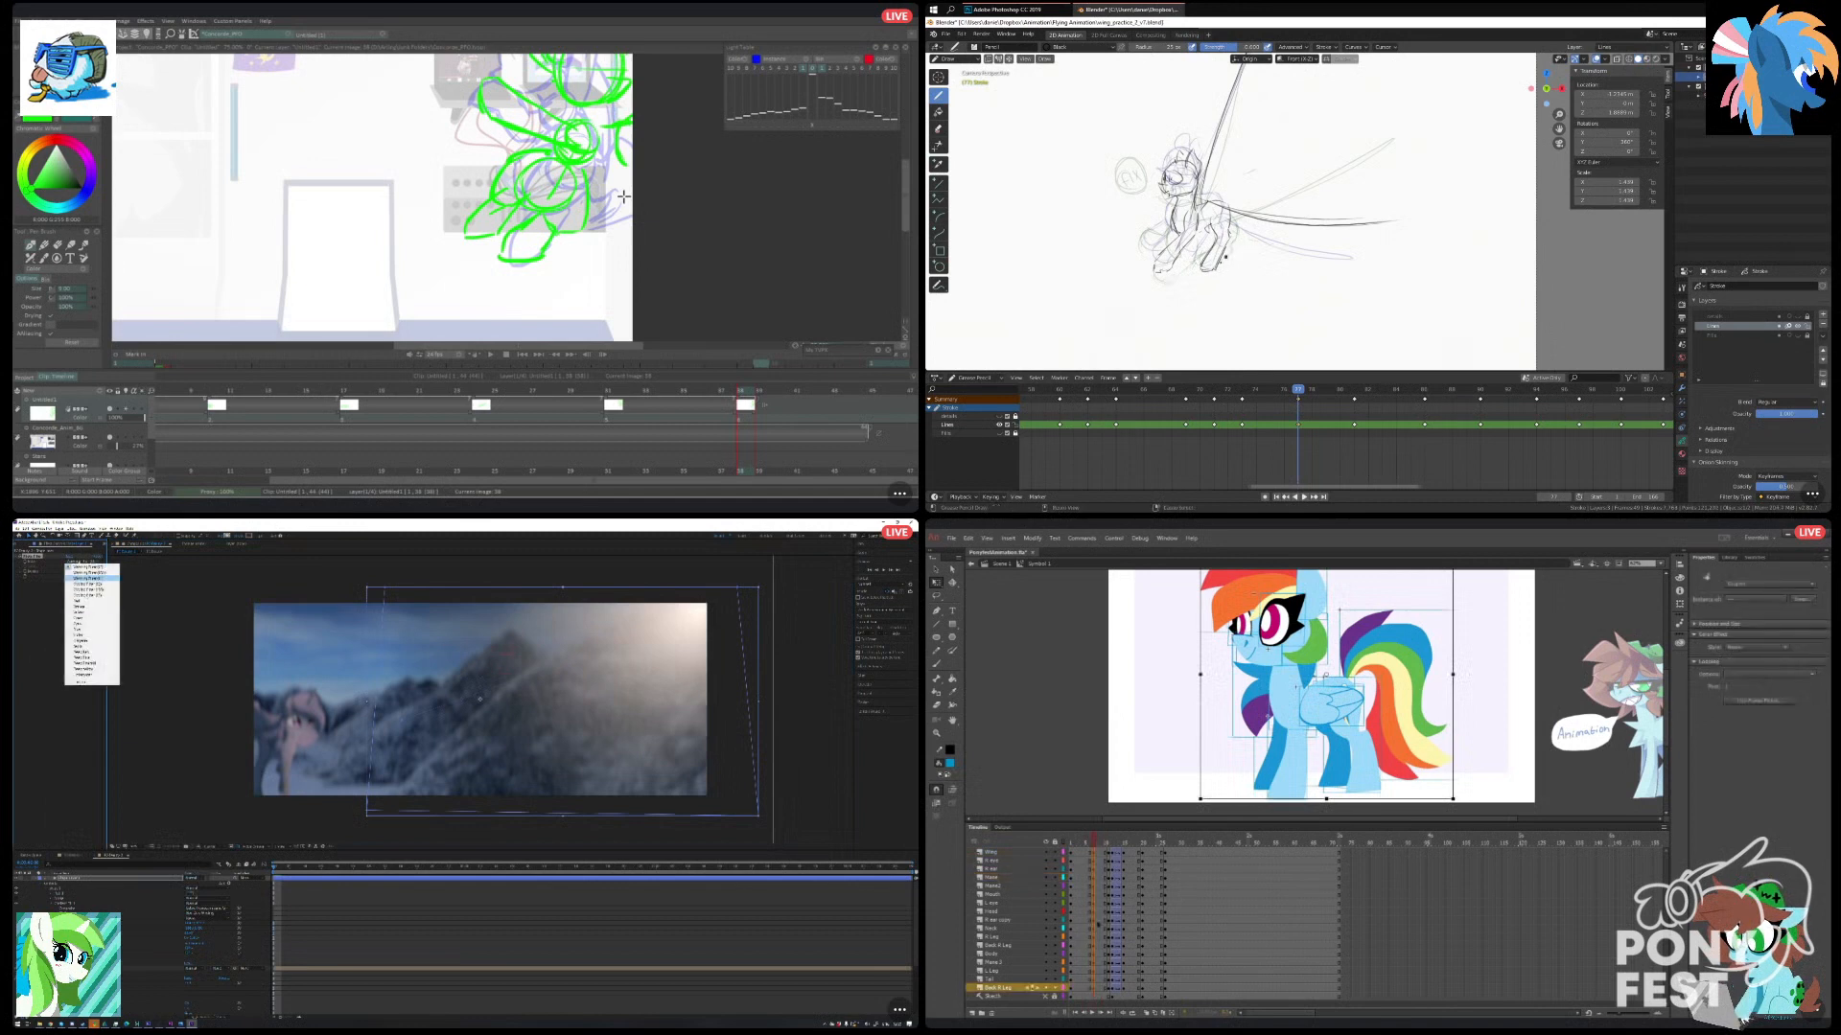
click(77, 601)
click(1097, 949)
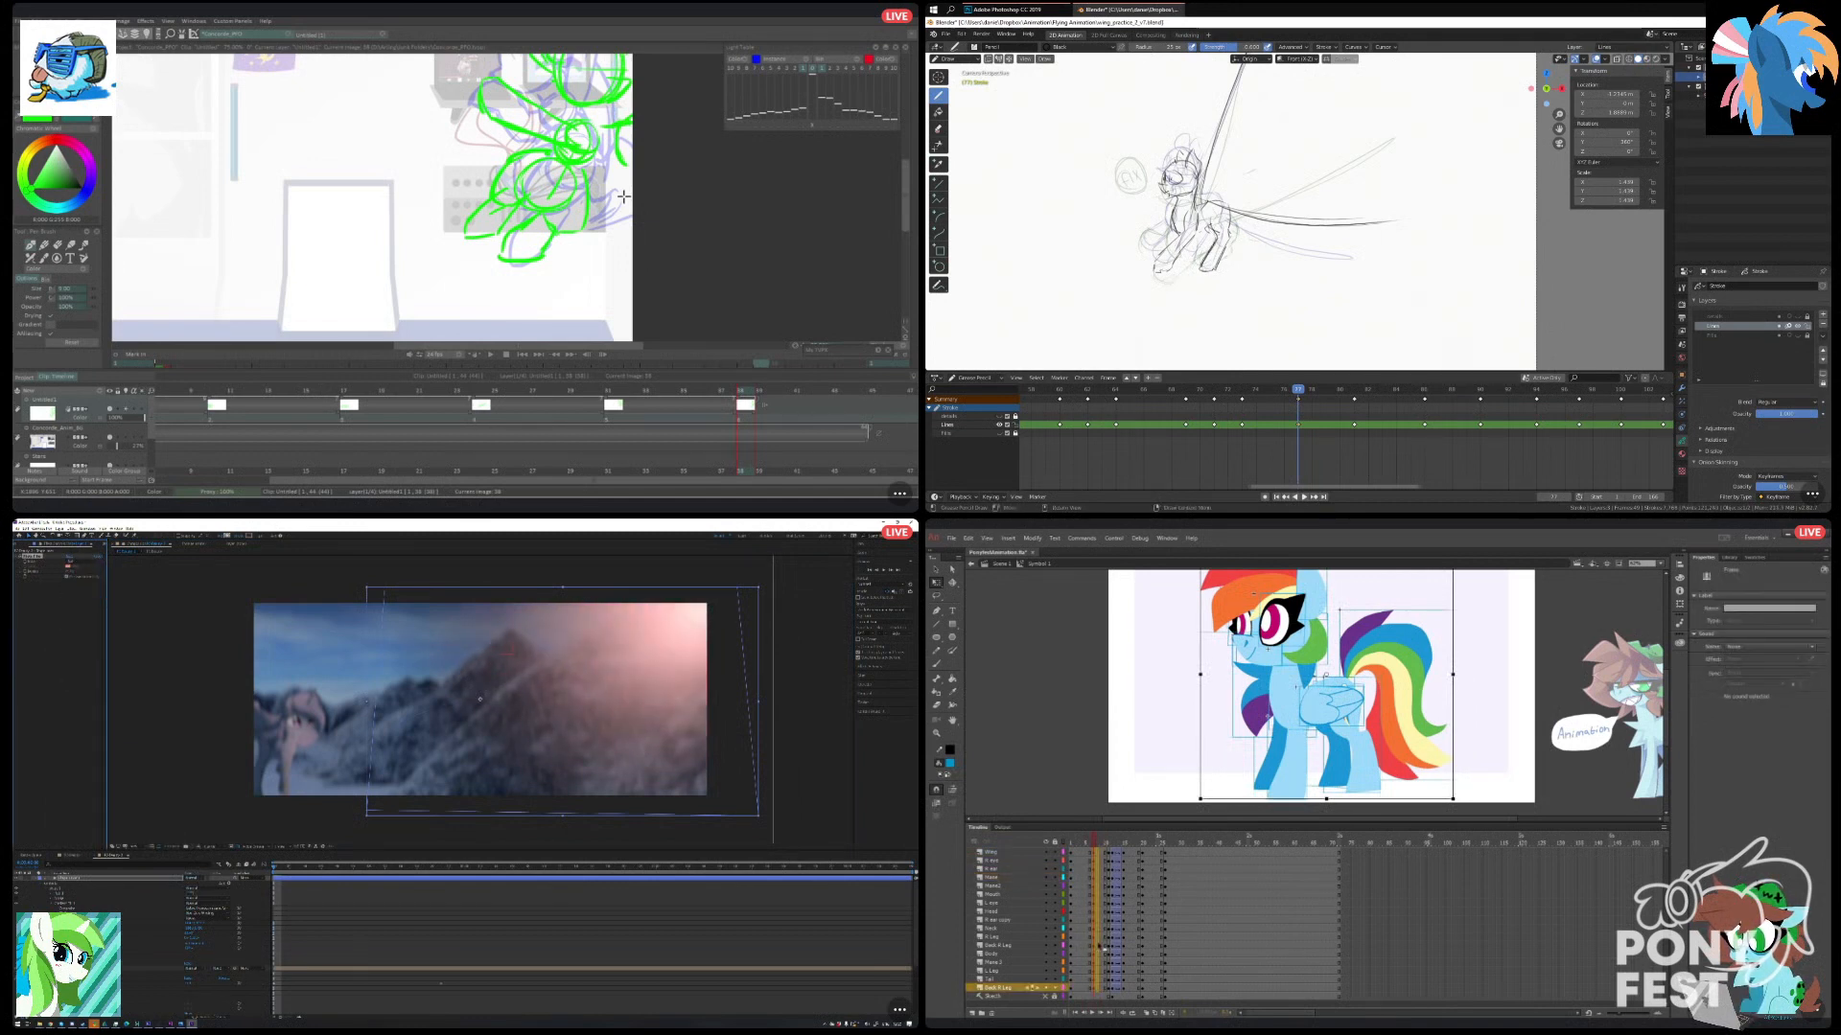
Try the Add blending mode on the gradient layer in After Effects, and set it to Screen.
click(191, 880)
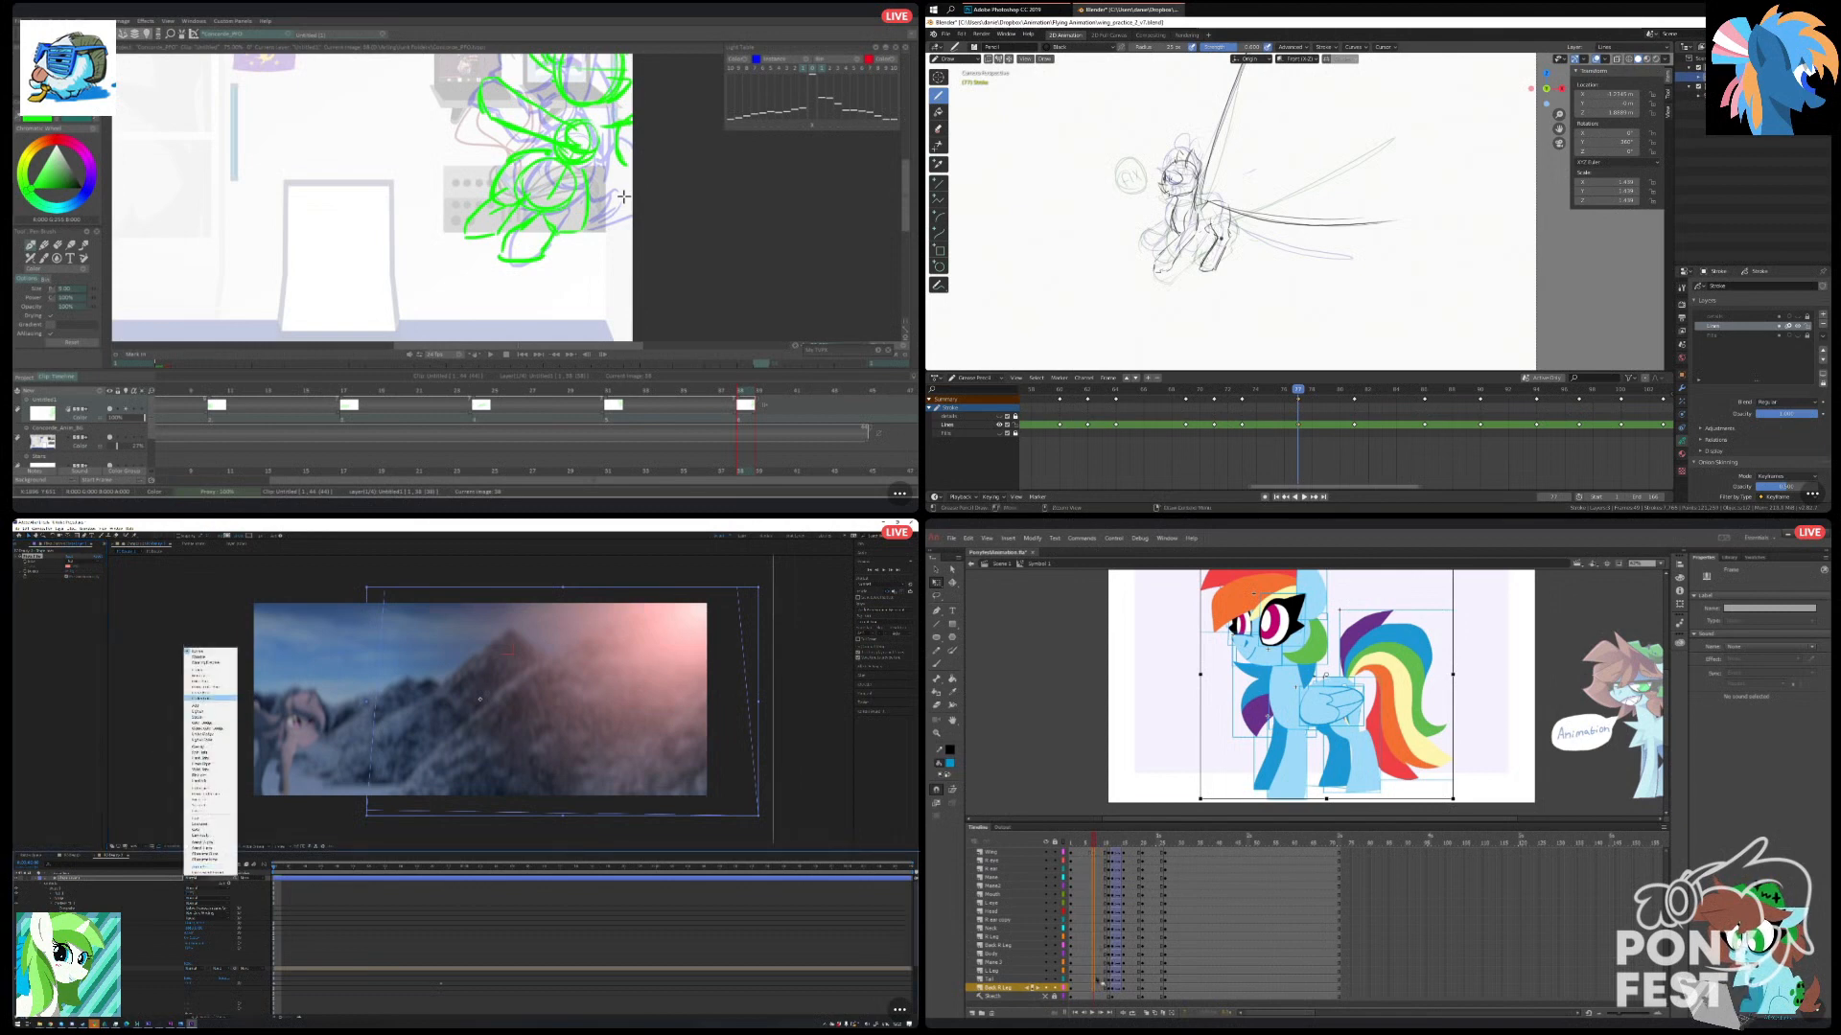
click(198, 706)
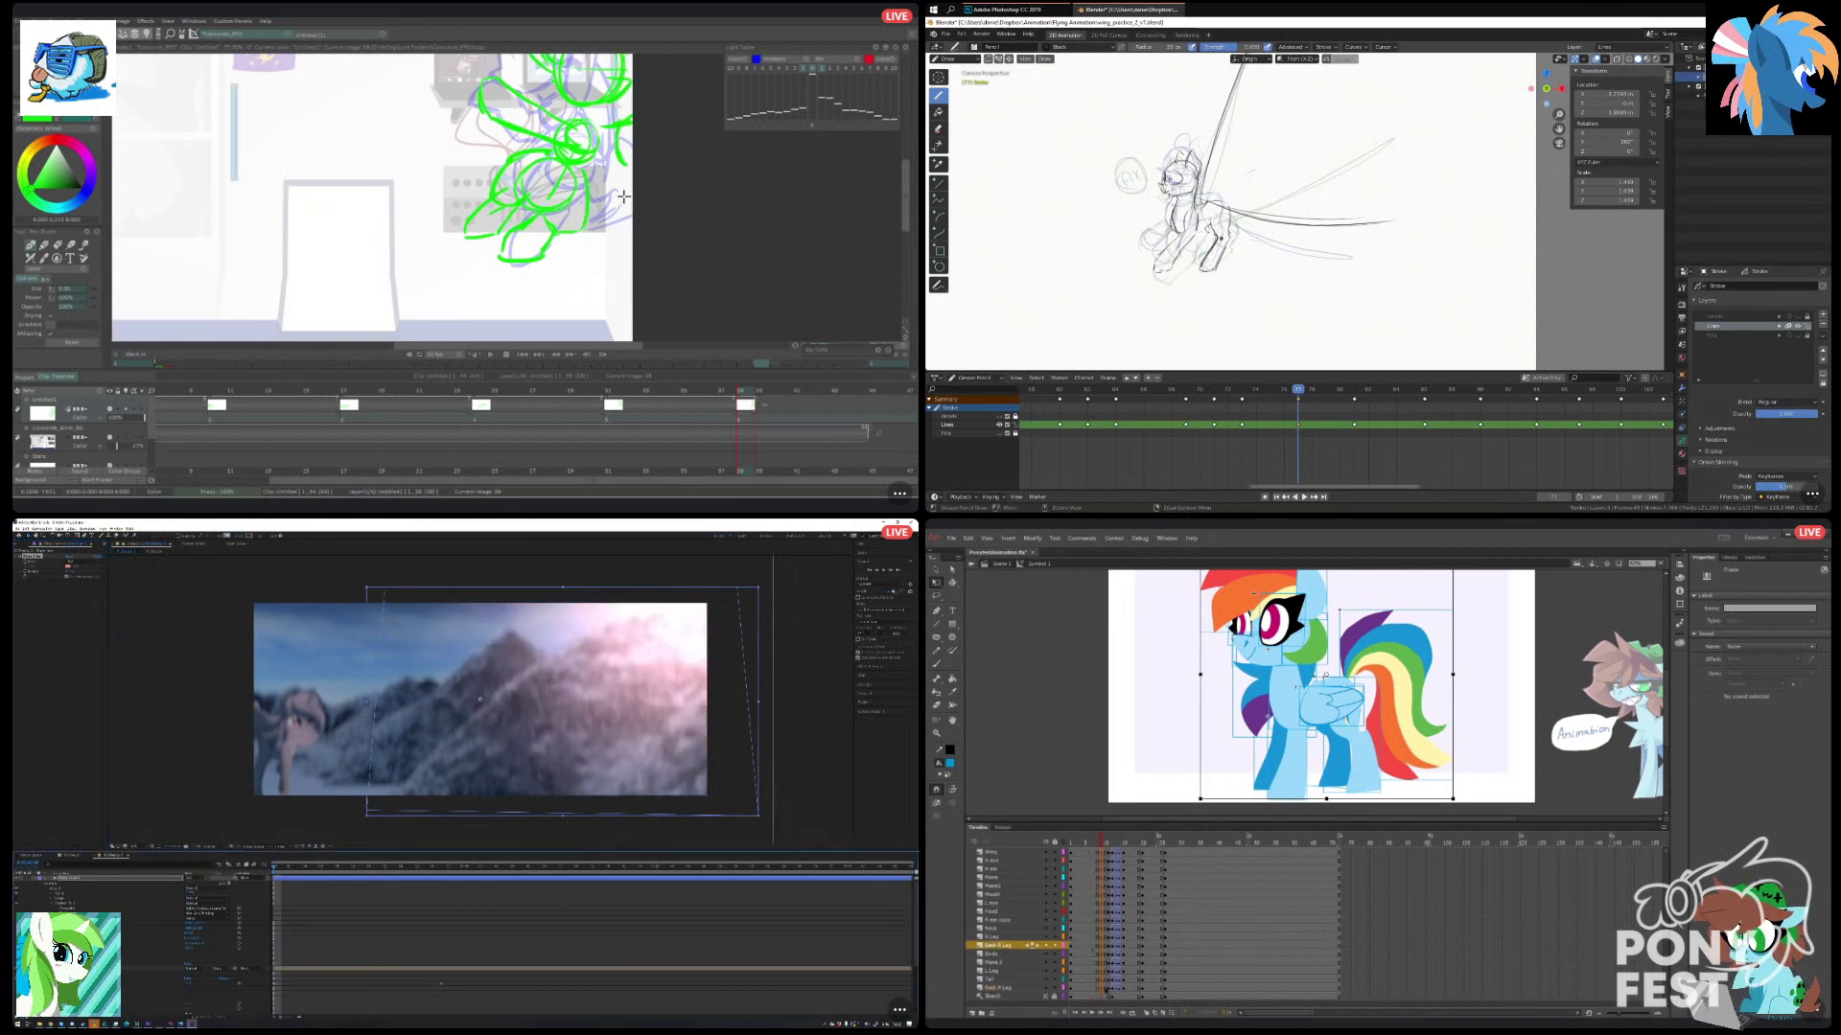
click(195, 879)
click(206, 717)
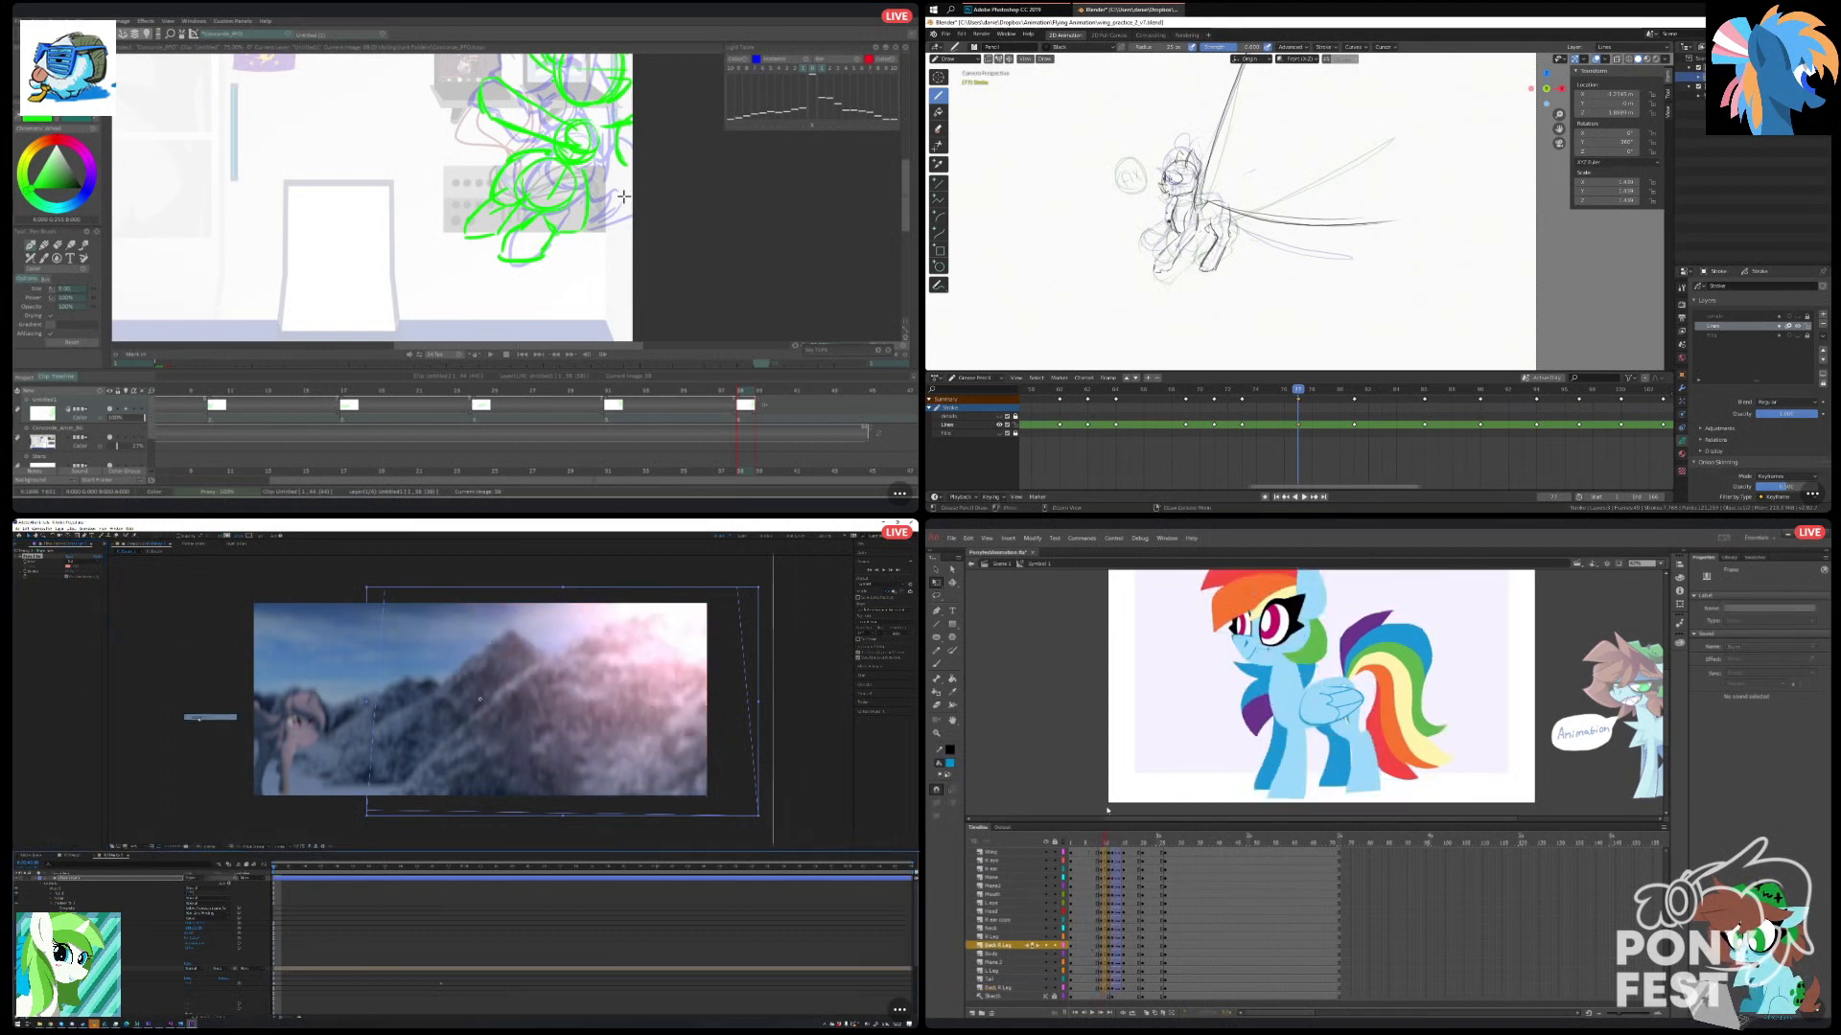
drag(1107, 812, 1107, 816)
click(192, 879)
Insert a frame across all layers in the open-eyed section in Animate and scrub through the following keyframes.
right_click(1106, 887)
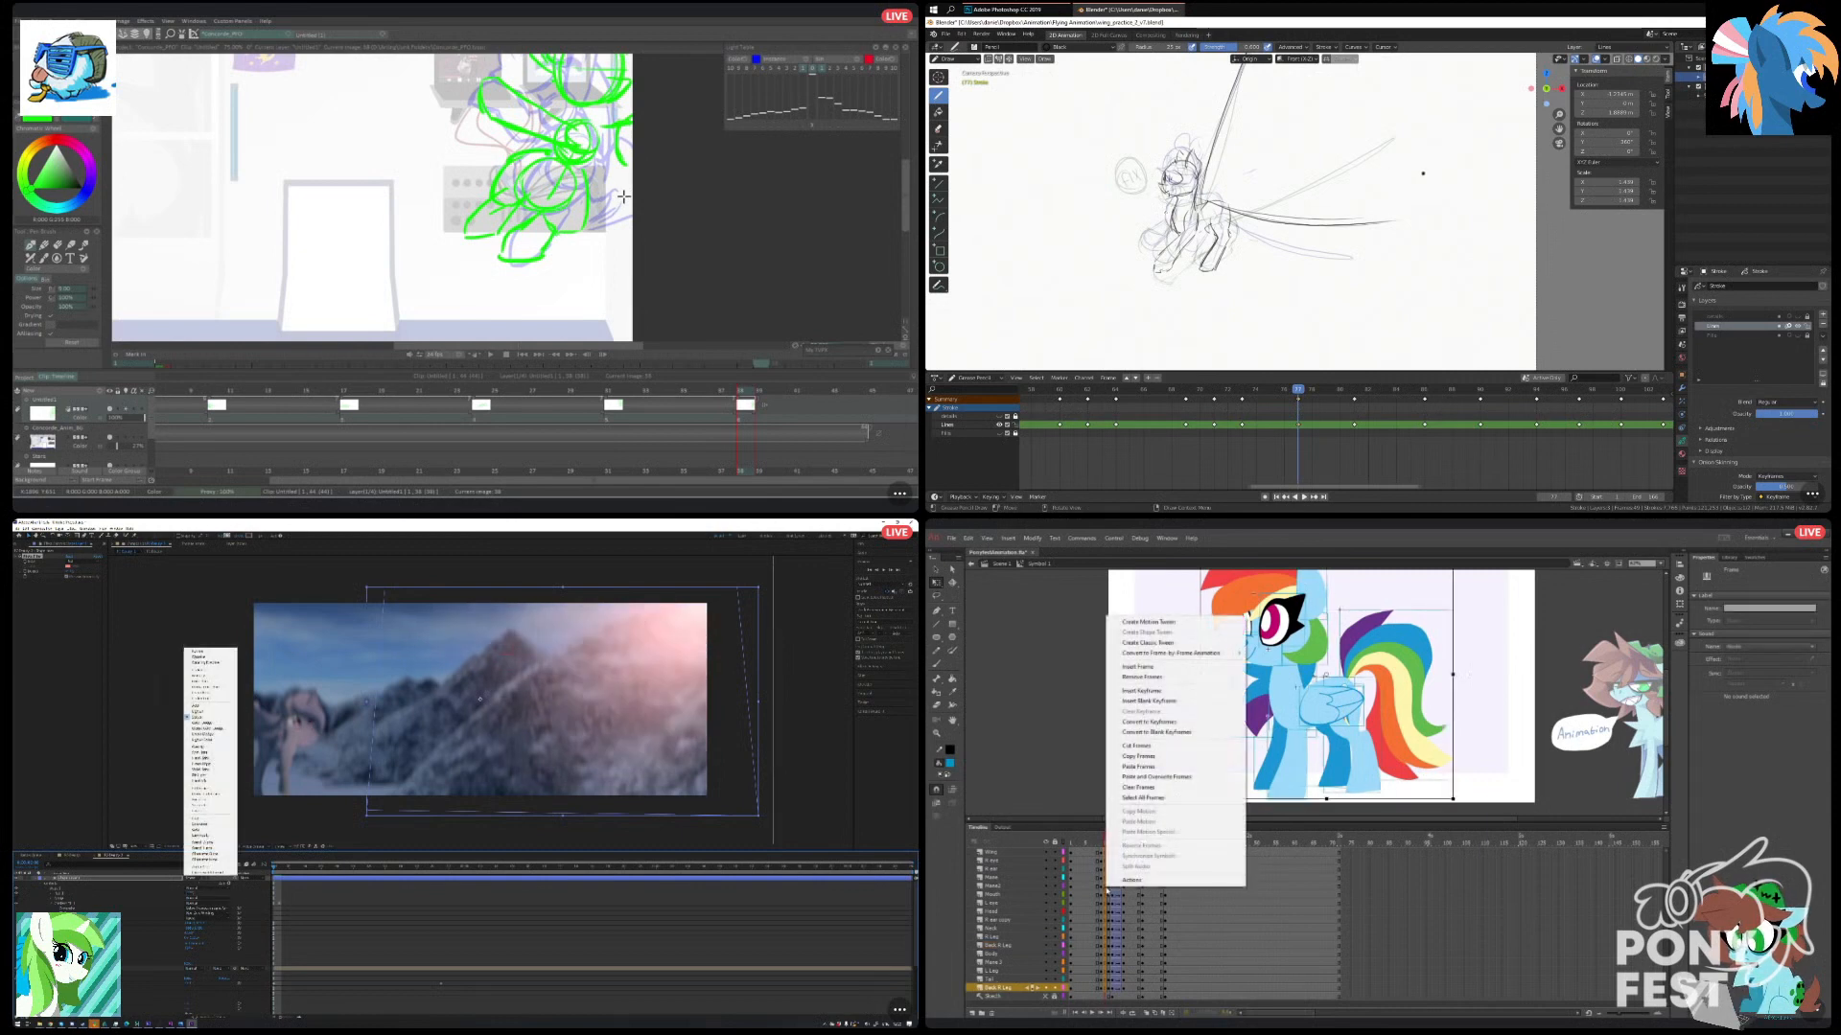
click(181, 884)
click(1139, 667)
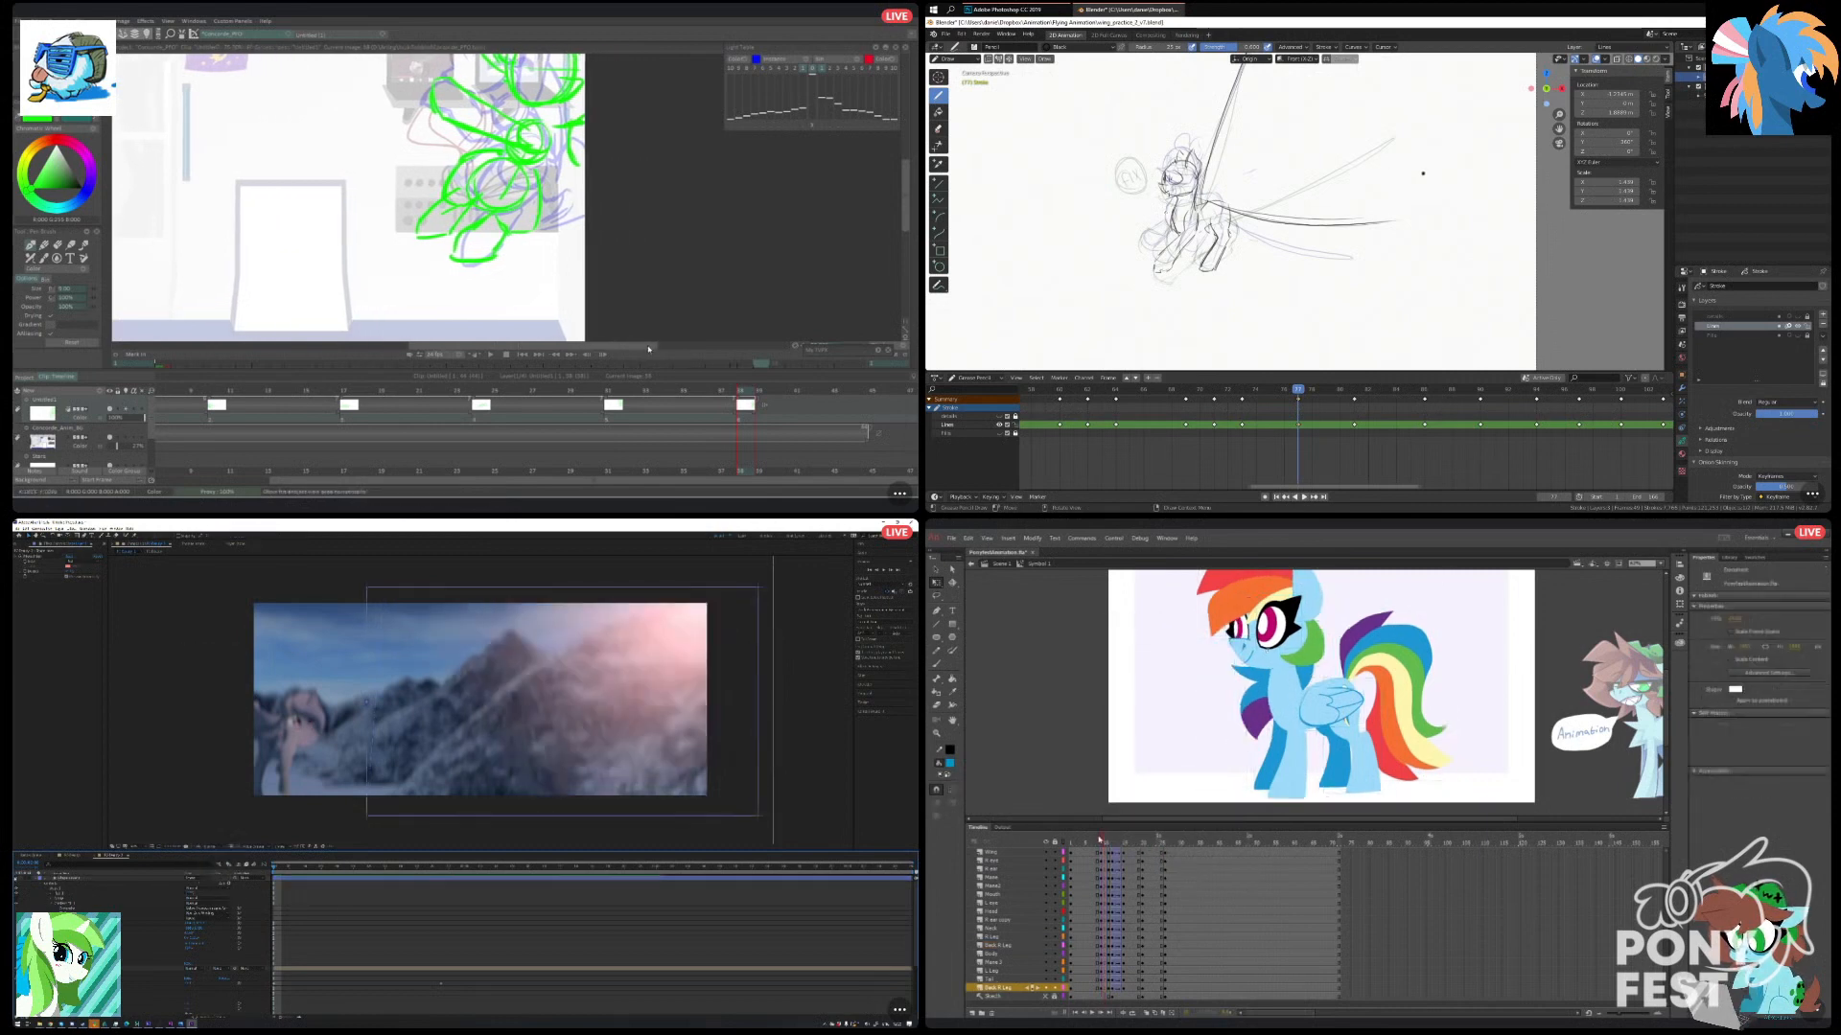
drag(1102, 841, 1127, 842)
scroll(1266, 215, down, 3)
key(space)
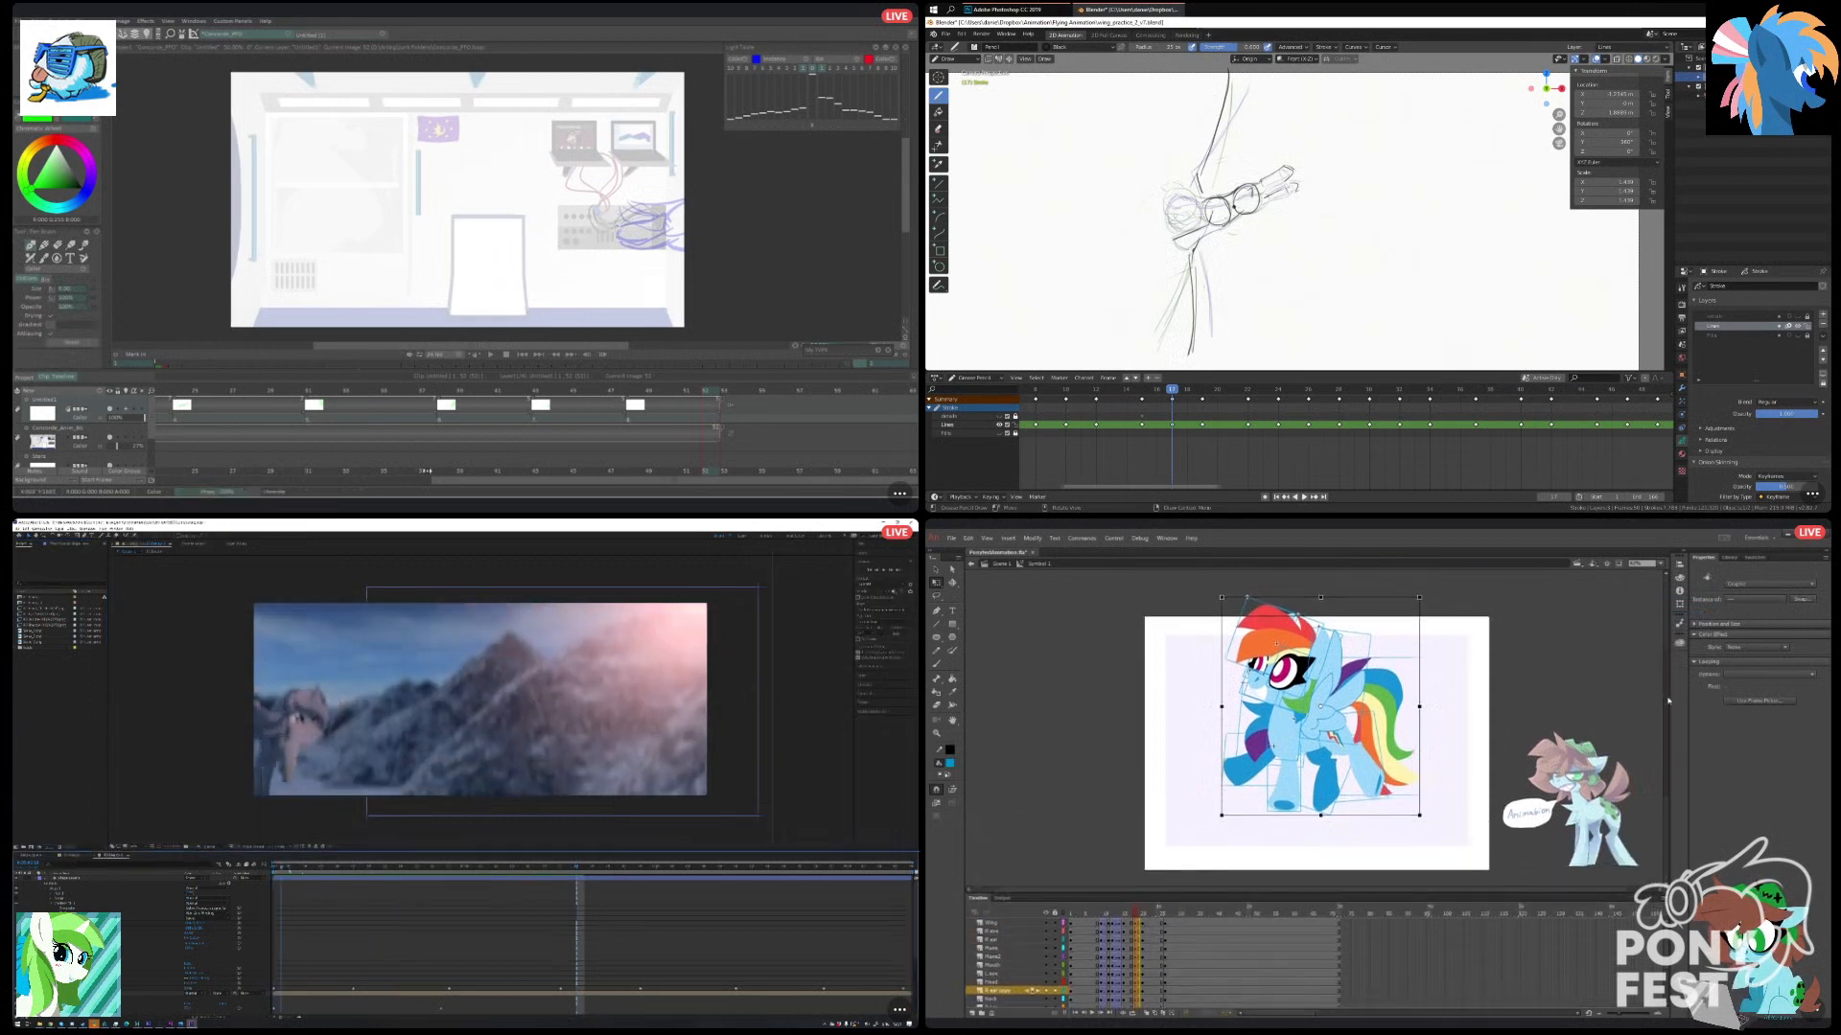
Rotate the pony's raised front leg slightly upward in Animate and select the other front leg.
click(1208, 796)
click(1236, 785)
click(1235, 786)
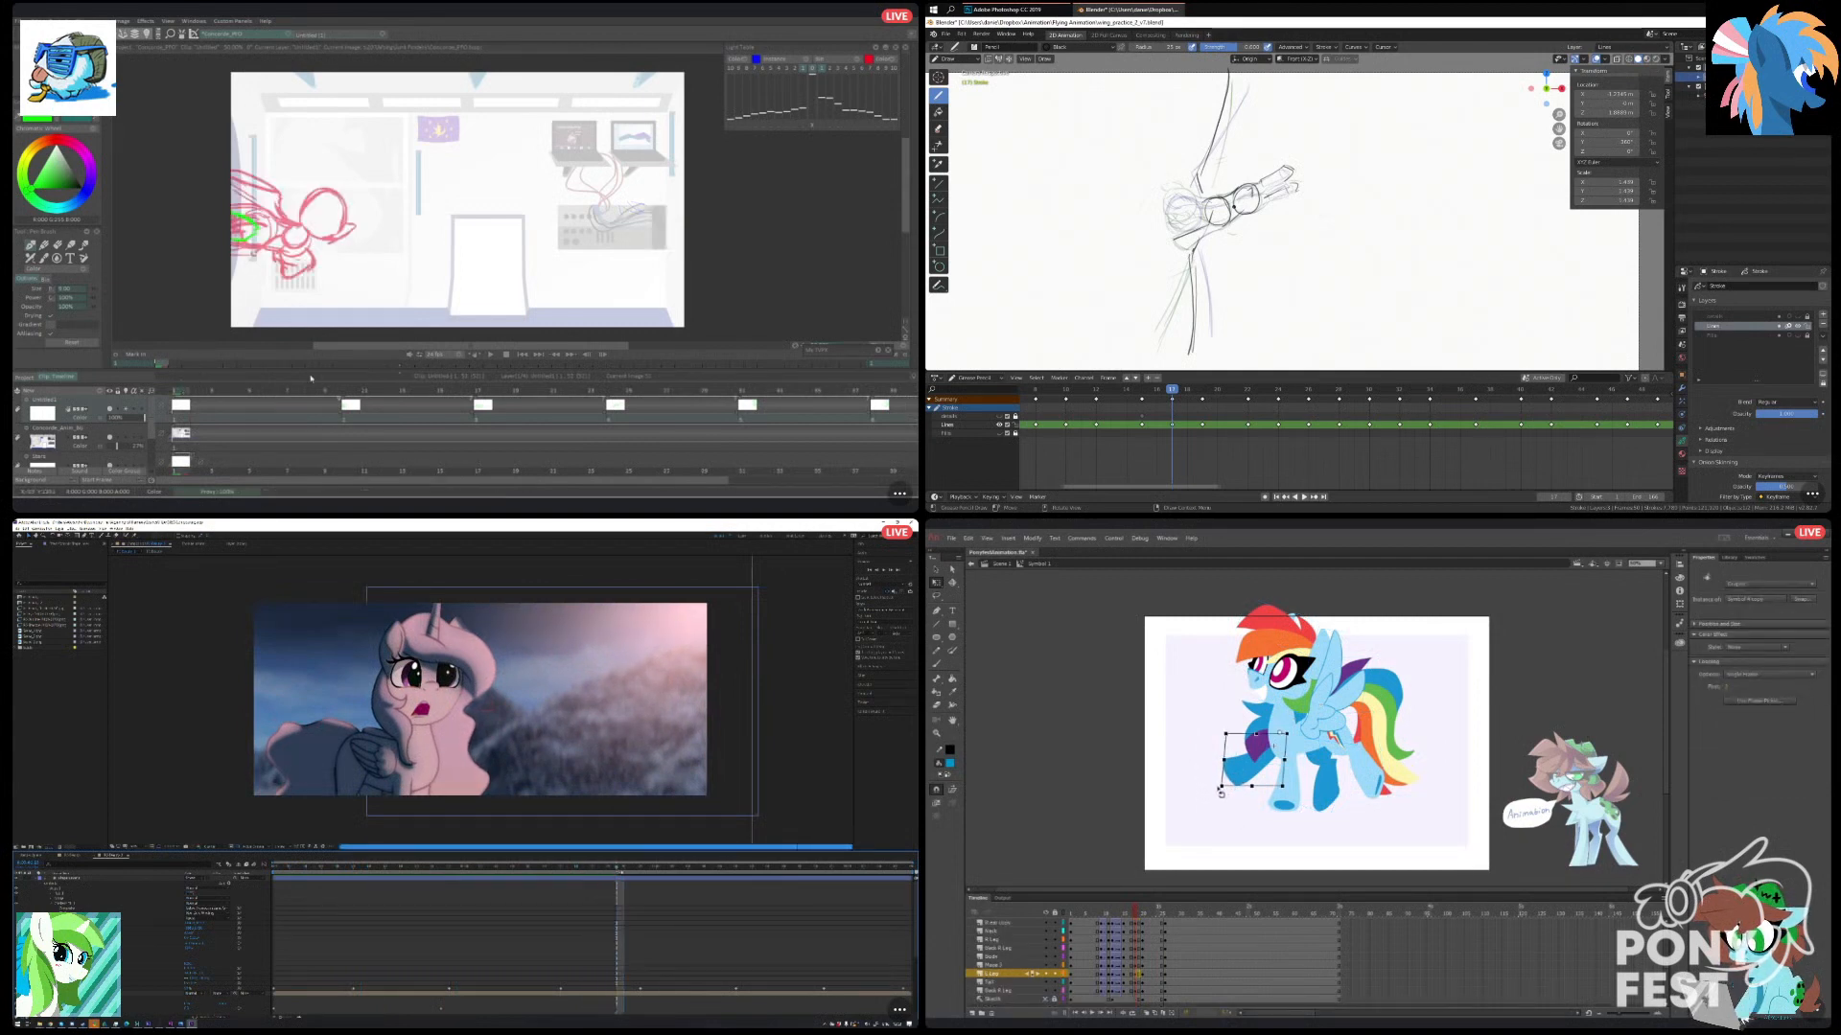
drag(1220, 793, 1211, 787)
click(1285, 809)
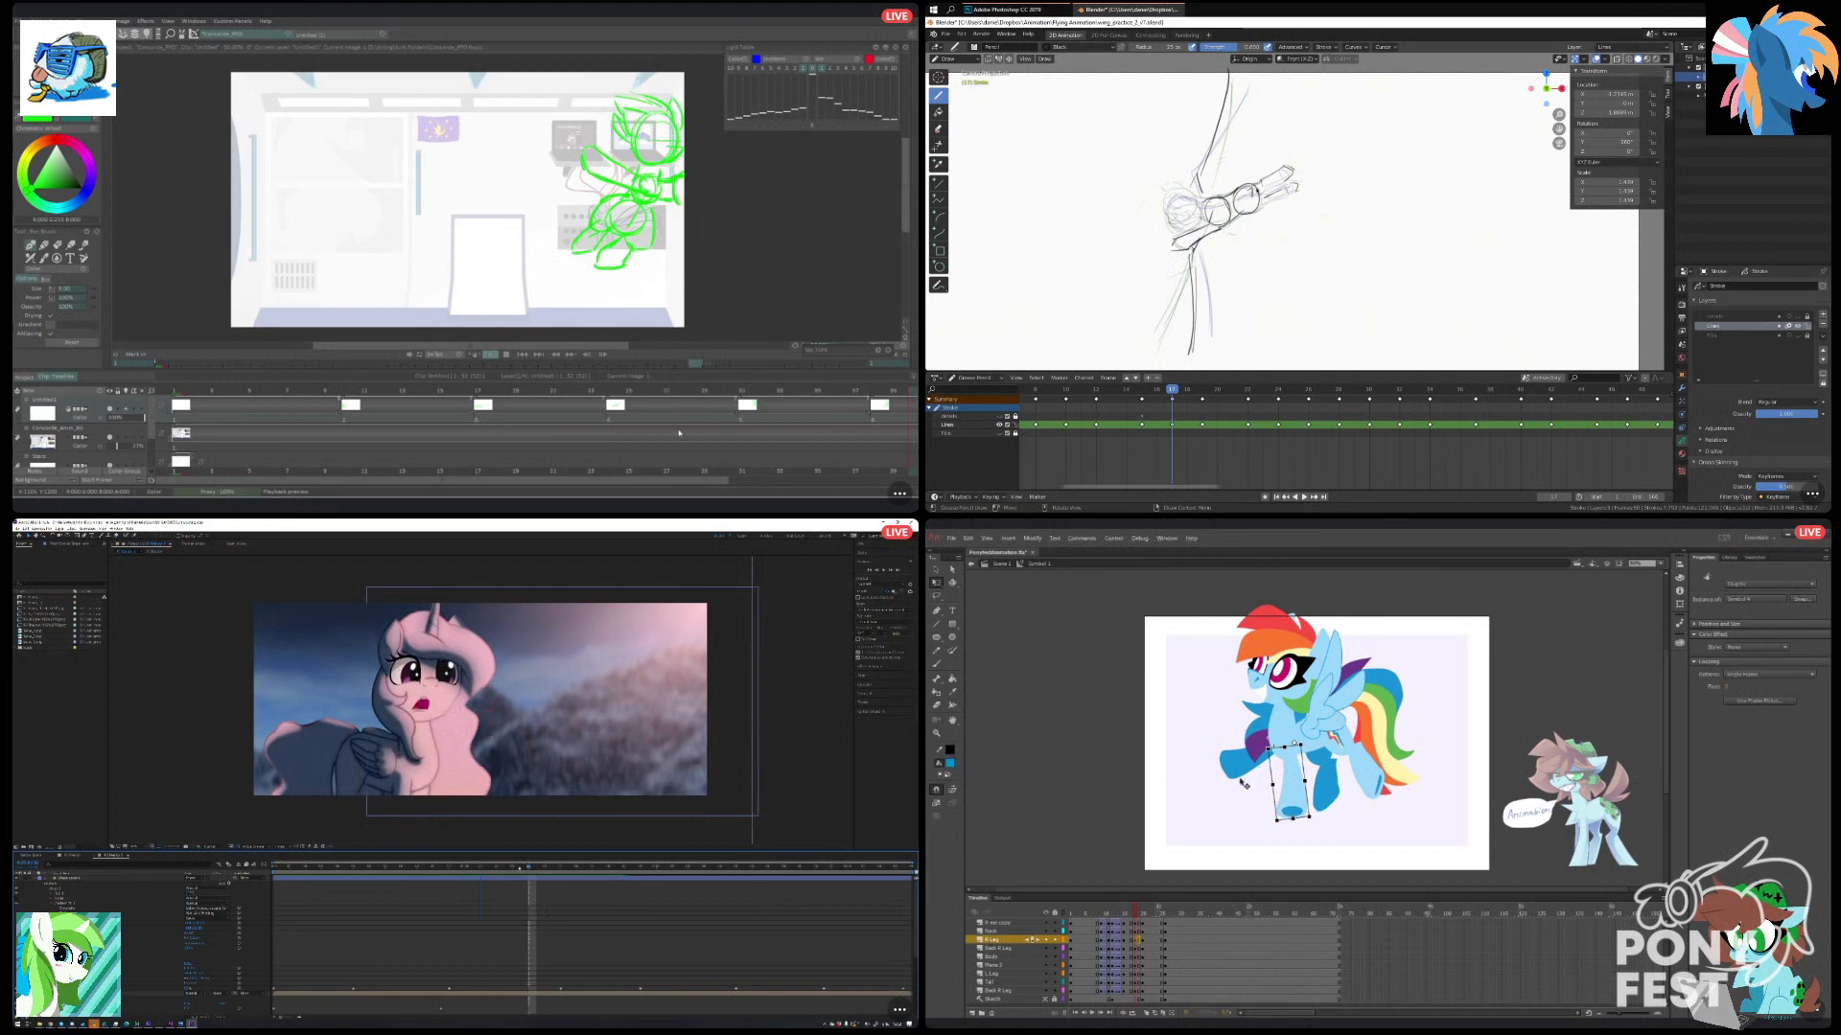
Rotate the pony's raised front leg, hind leg and tail slightly in Animate.
drag(1216, 776, 1213, 777)
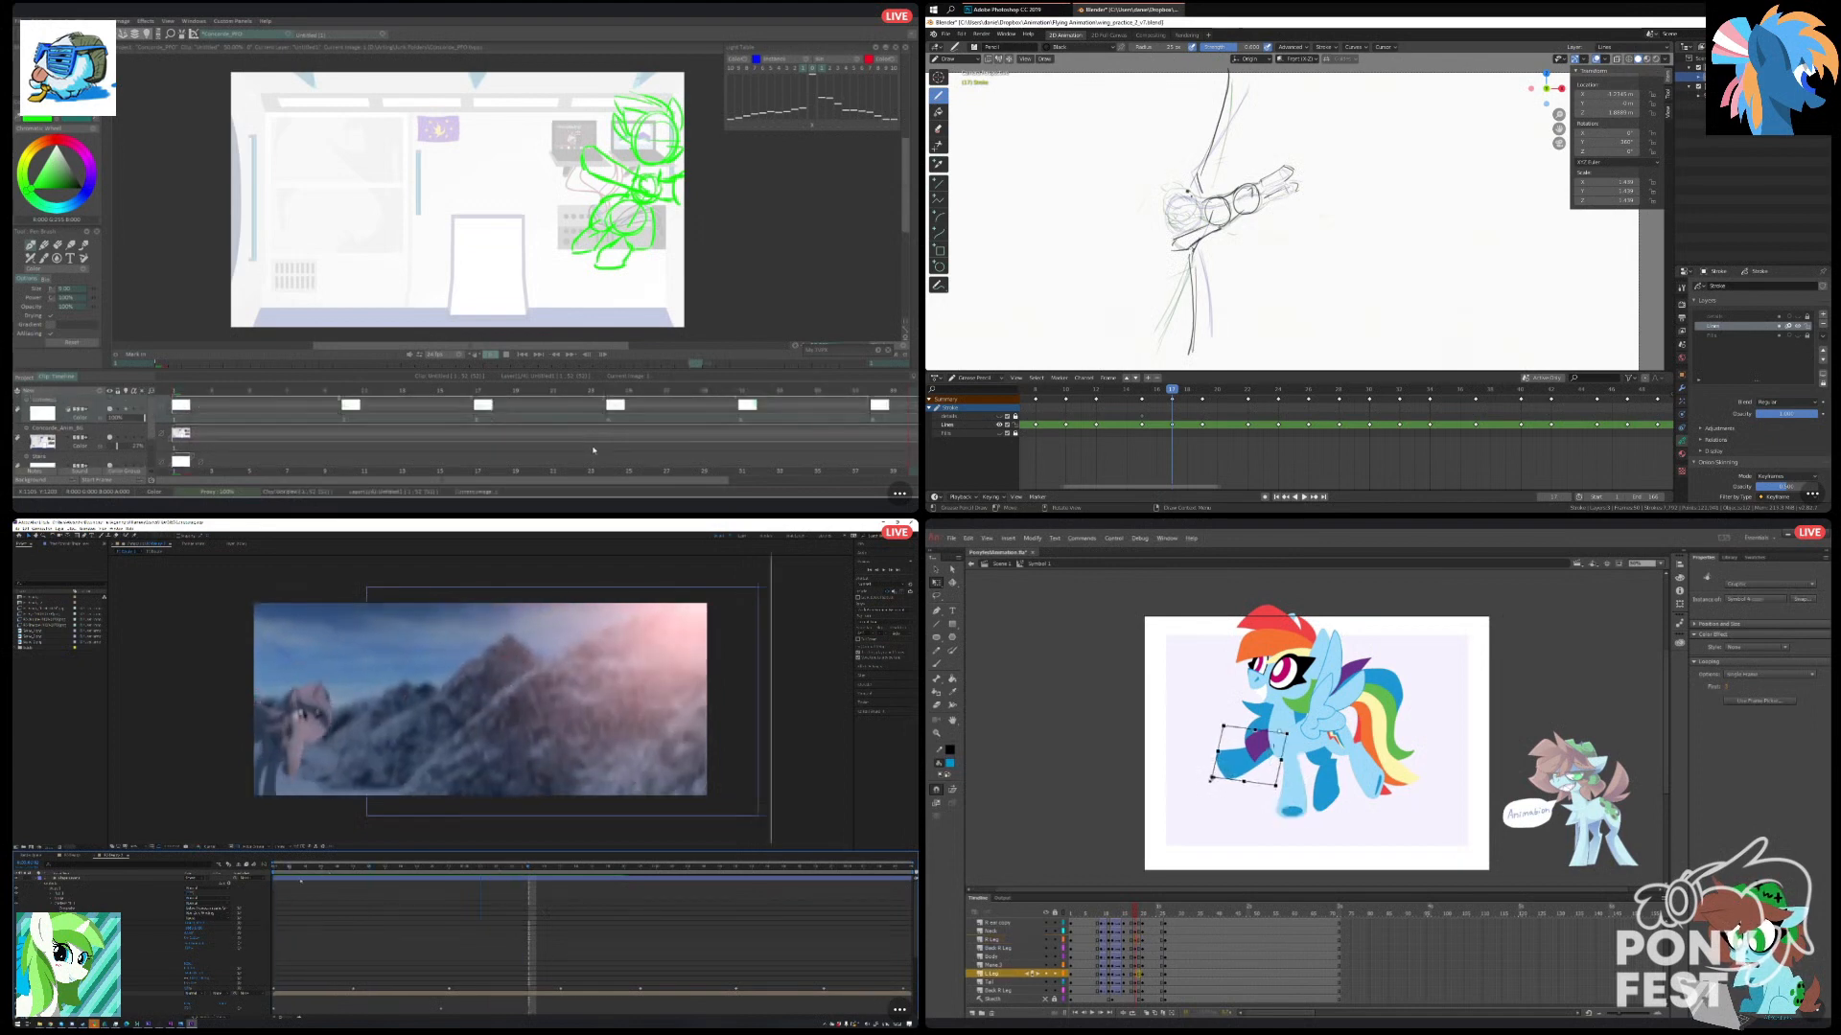
click(1366, 768)
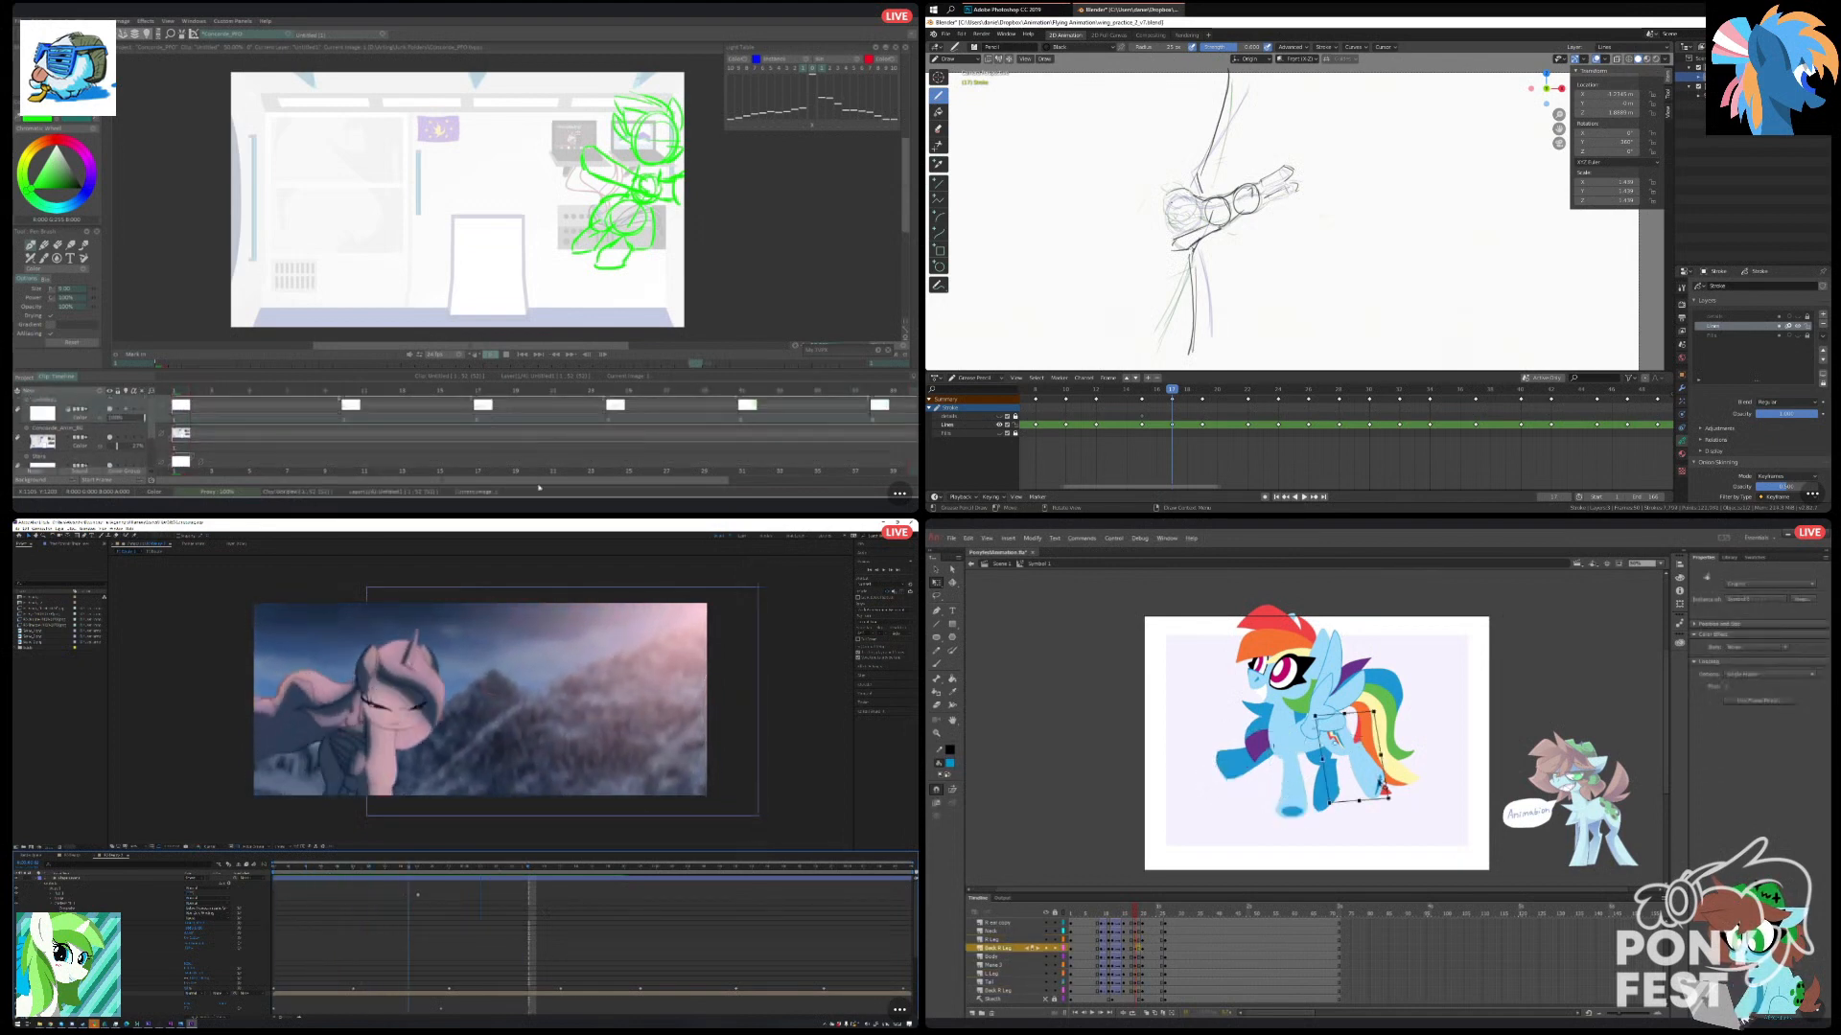
drag(1396, 806, 1403, 804)
click(1330, 807)
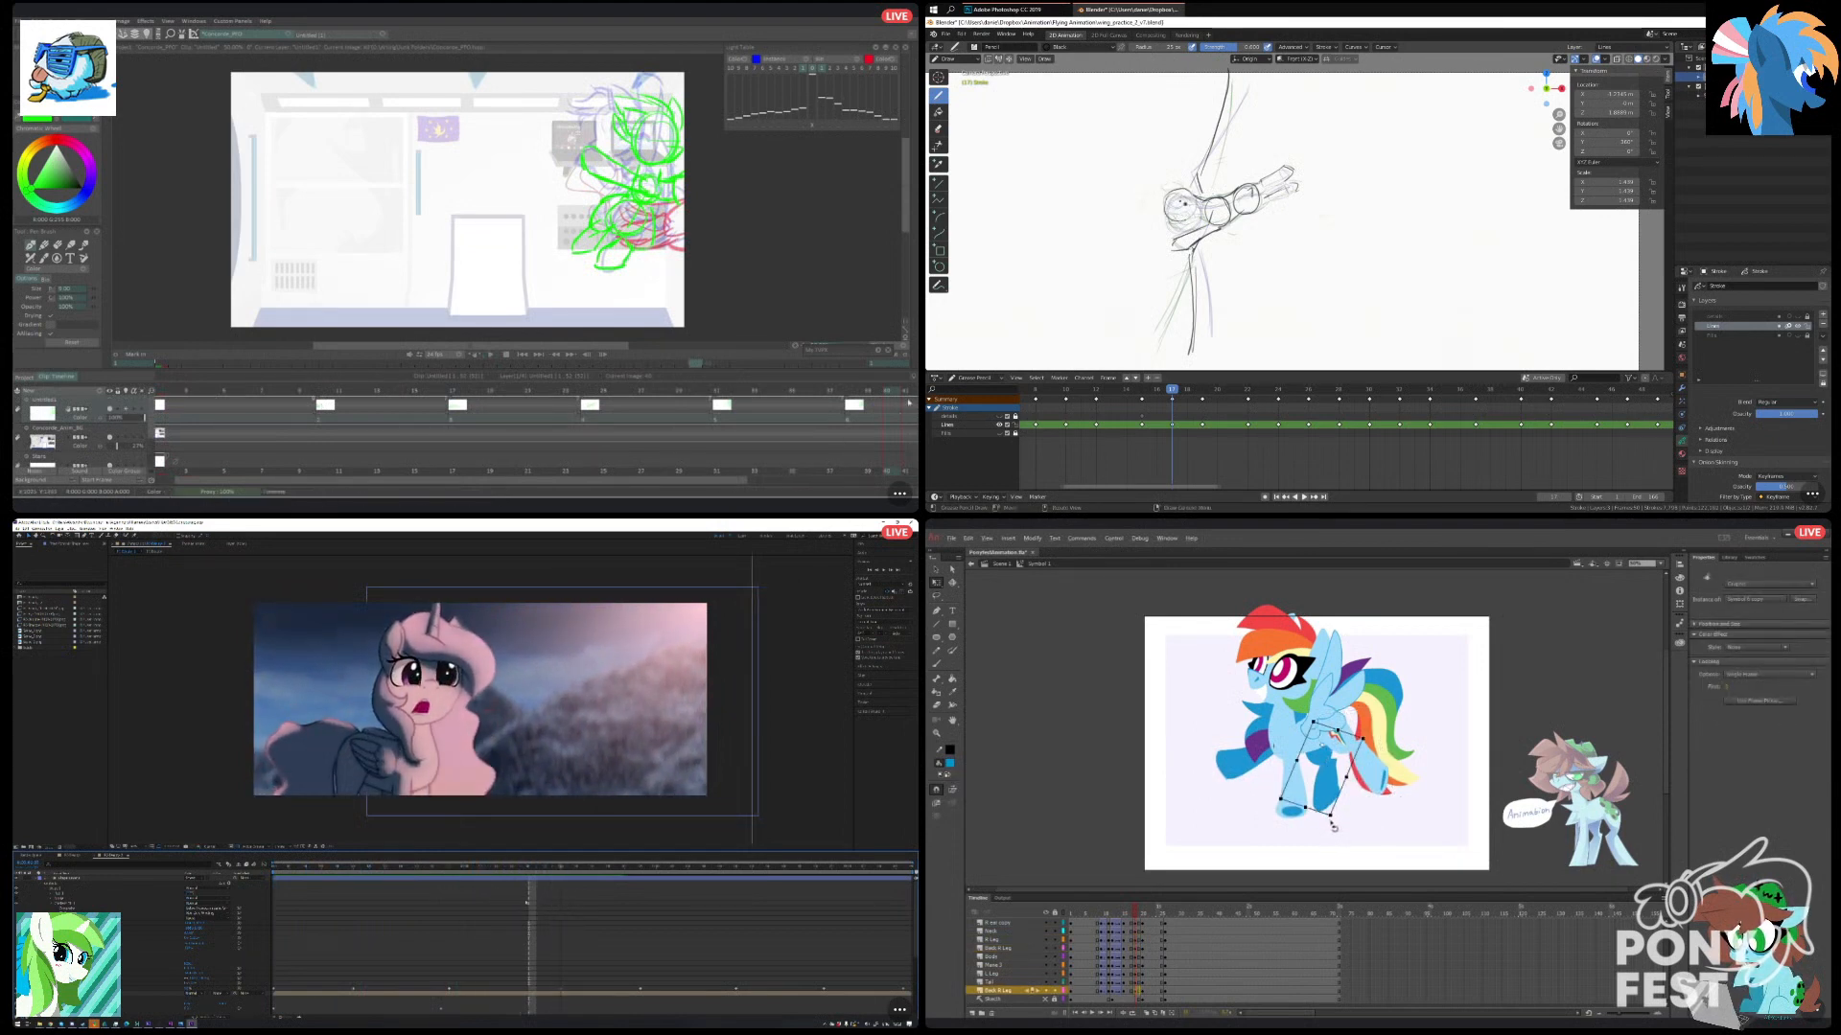
click(1331, 686)
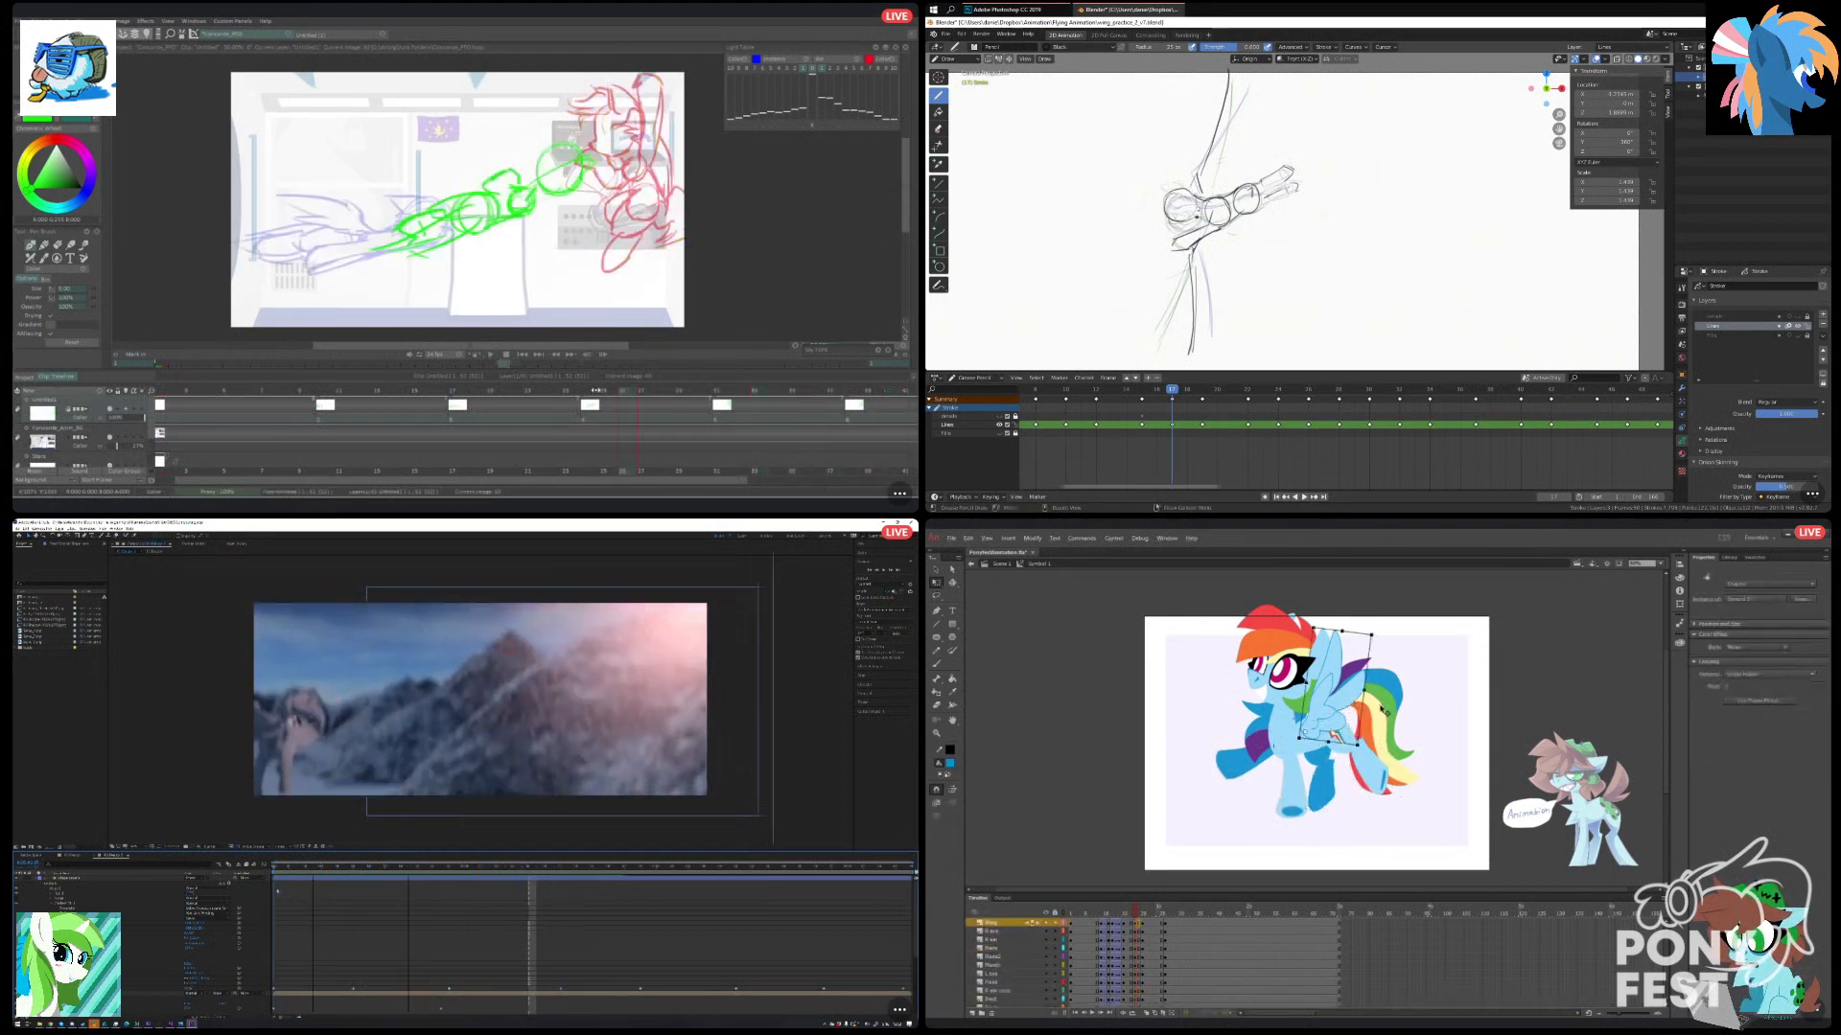
click(1405, 760)
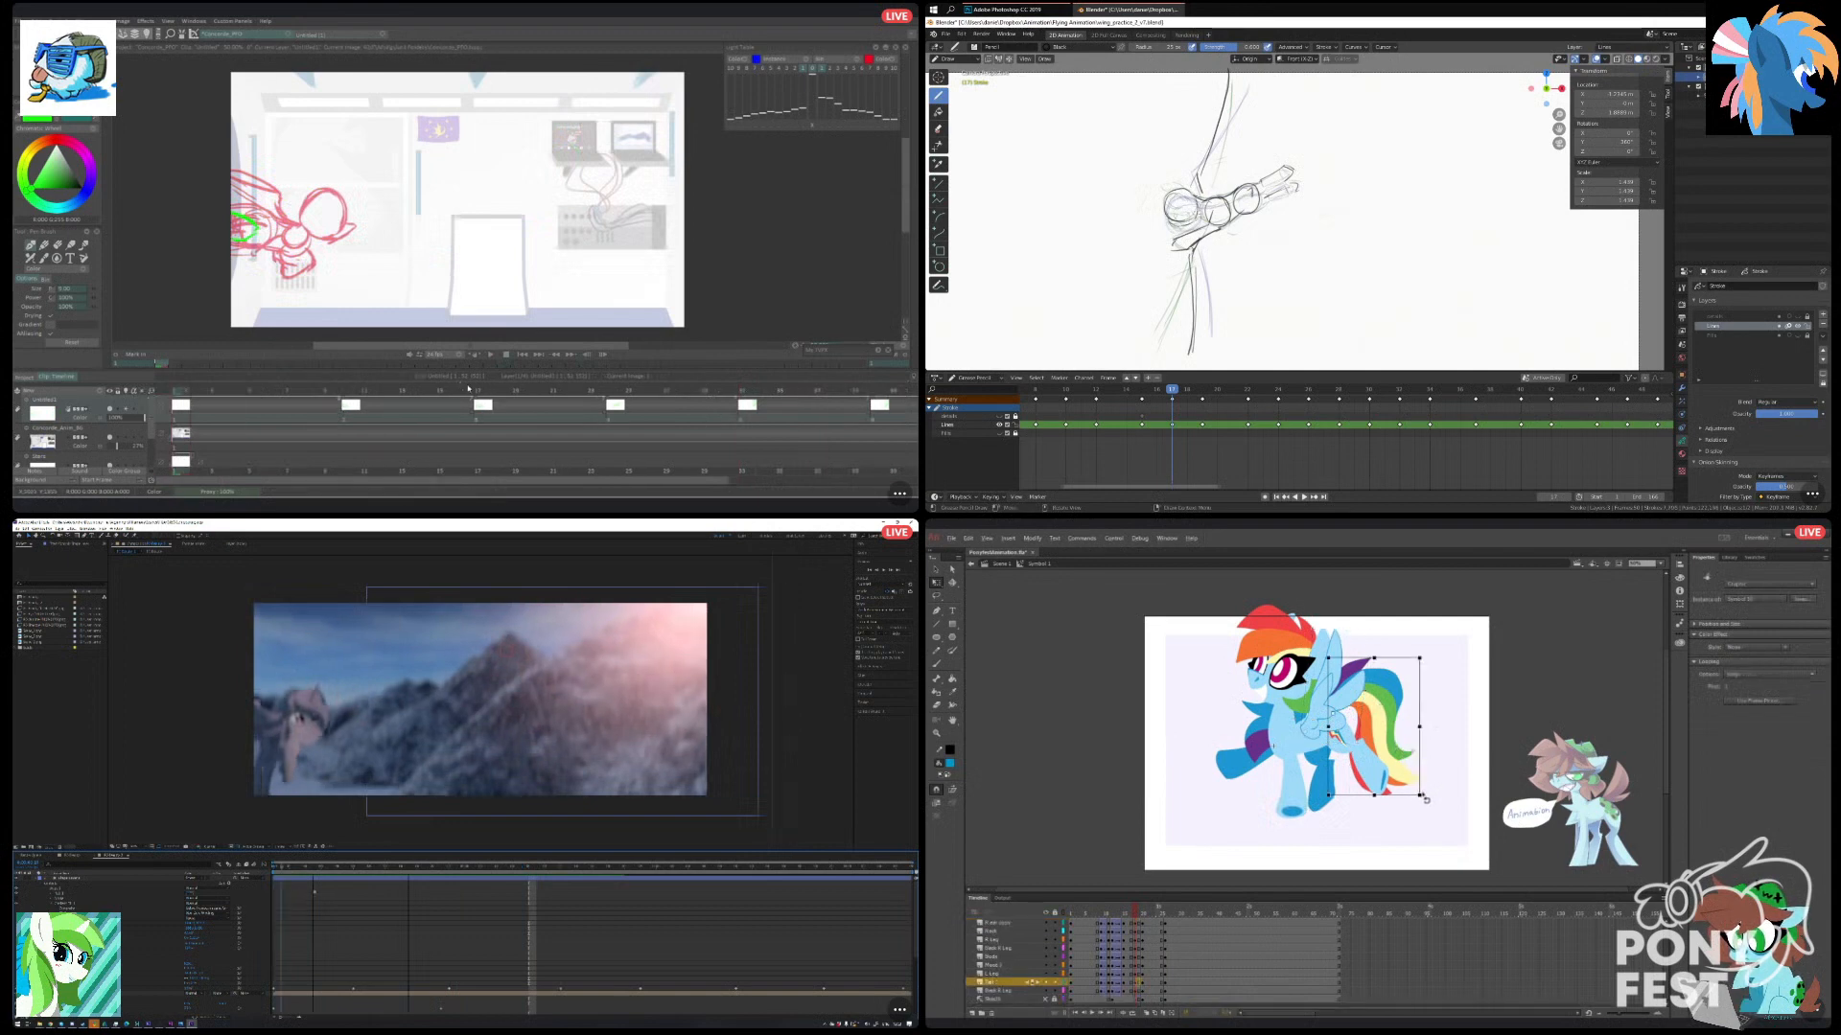
drag(1424, 793, 1433, 782)
click(1444, 780)
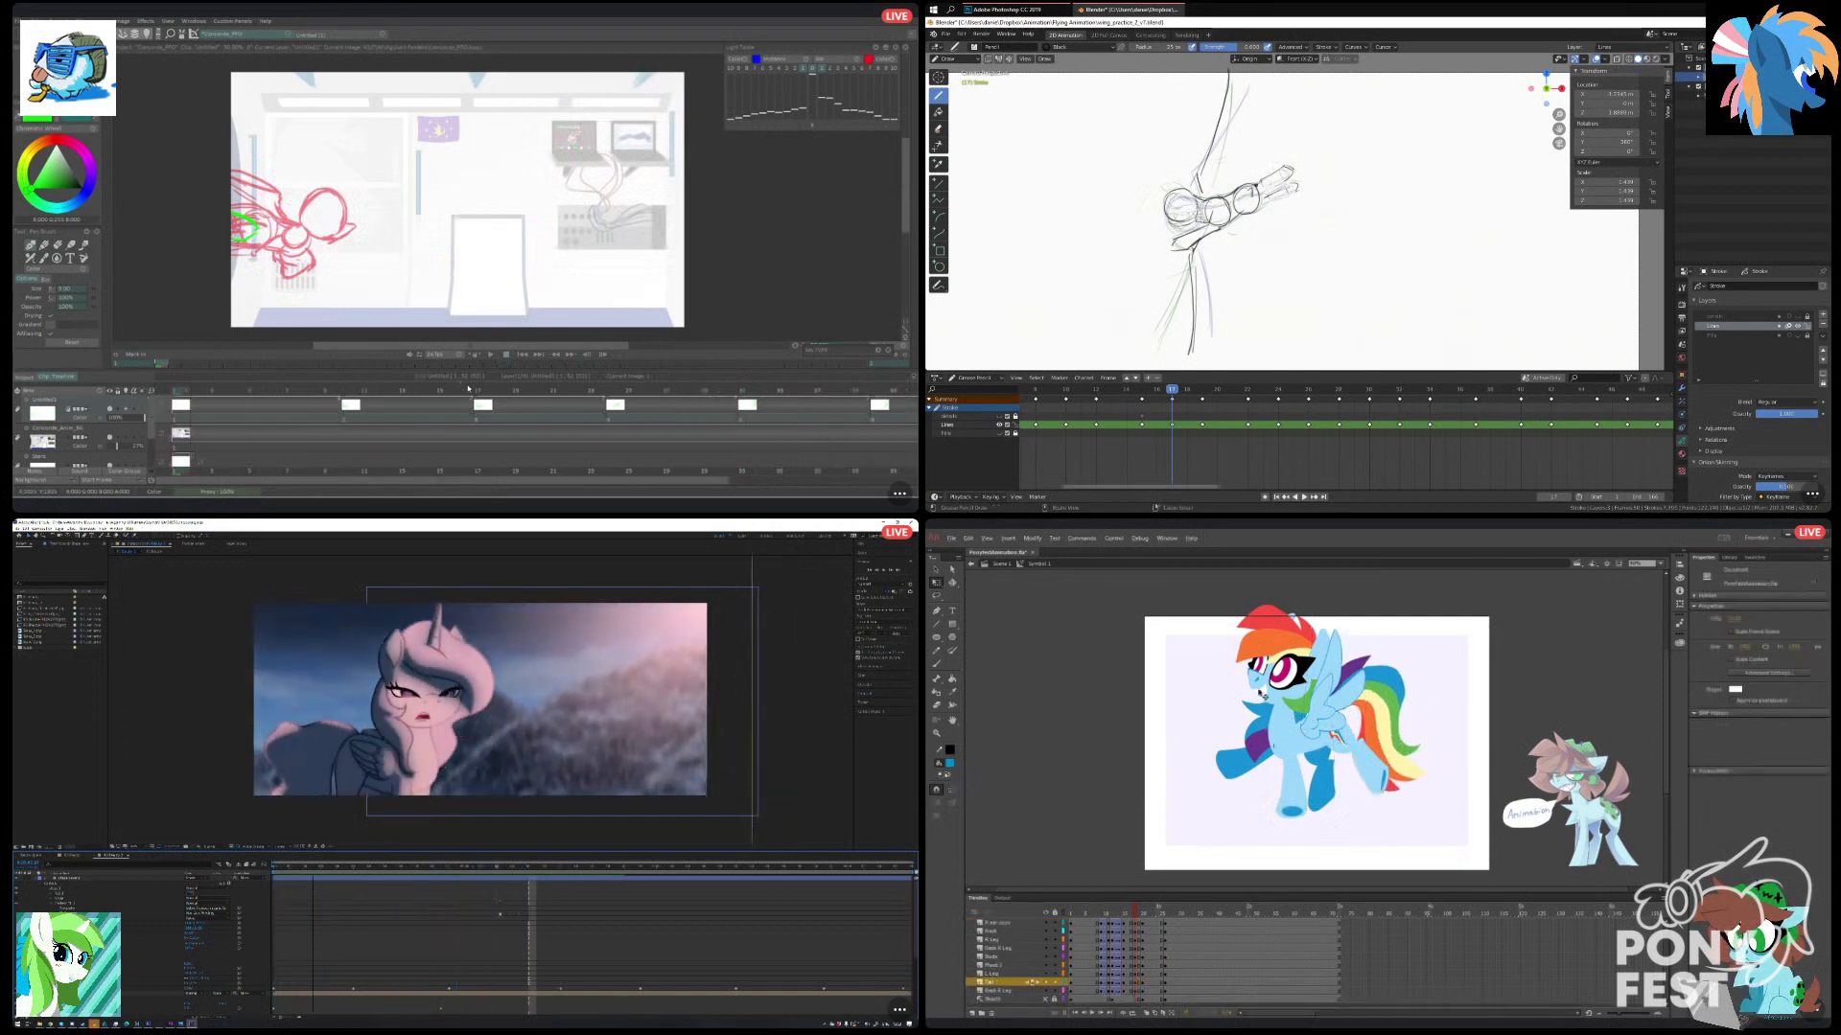
Browse to the project's footage folder for an import in After Effects, and tilt the pony's head slightly in Animate.
drag(1220, 608, 1308, 679)
right_click(67, 694)
mouse_move(110, 719)
key(space)
click(167, 721)
key(space)
key(Down)
scroll(1200, 291, down, 4)
scroll(1213, 253, up, 2)
click(407, 631)
scroll(1214, 254, down, 3)
shift+click(1296, 706)
click(343, 631)
key(ctrl+s)
double_click(237, 734)
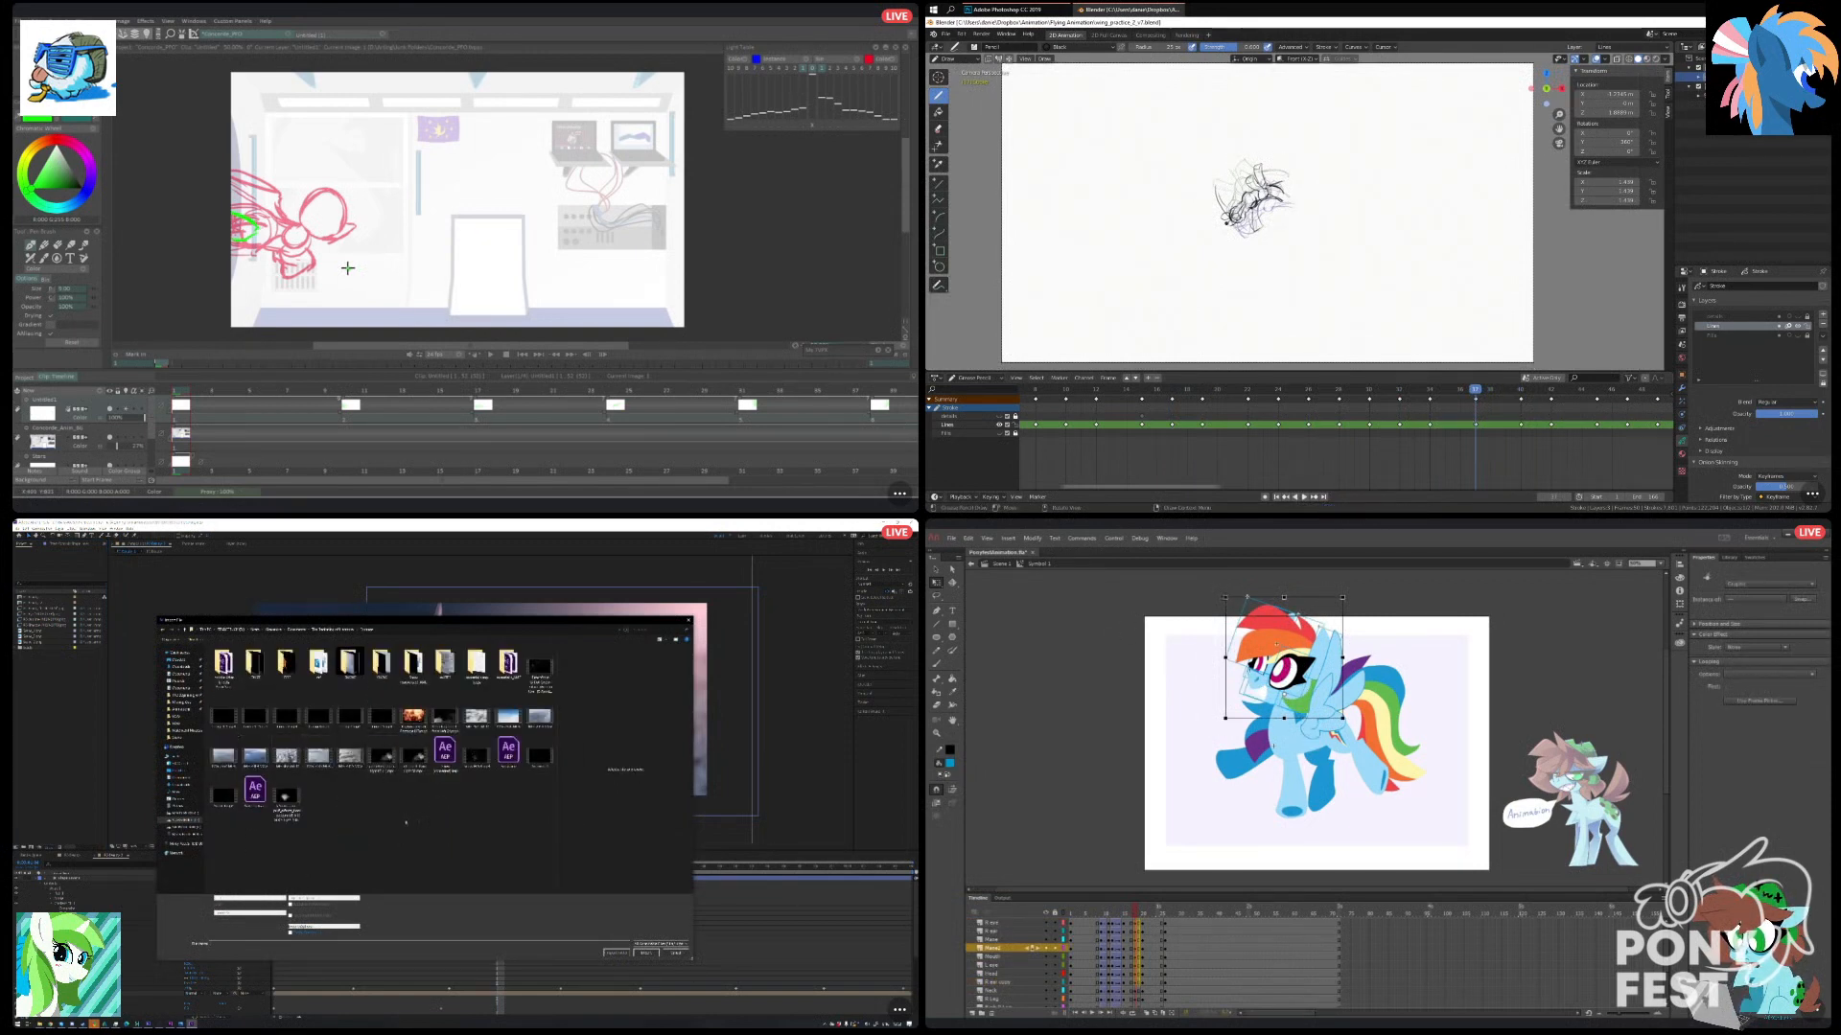
drag(1225, 595, 1231, 590)
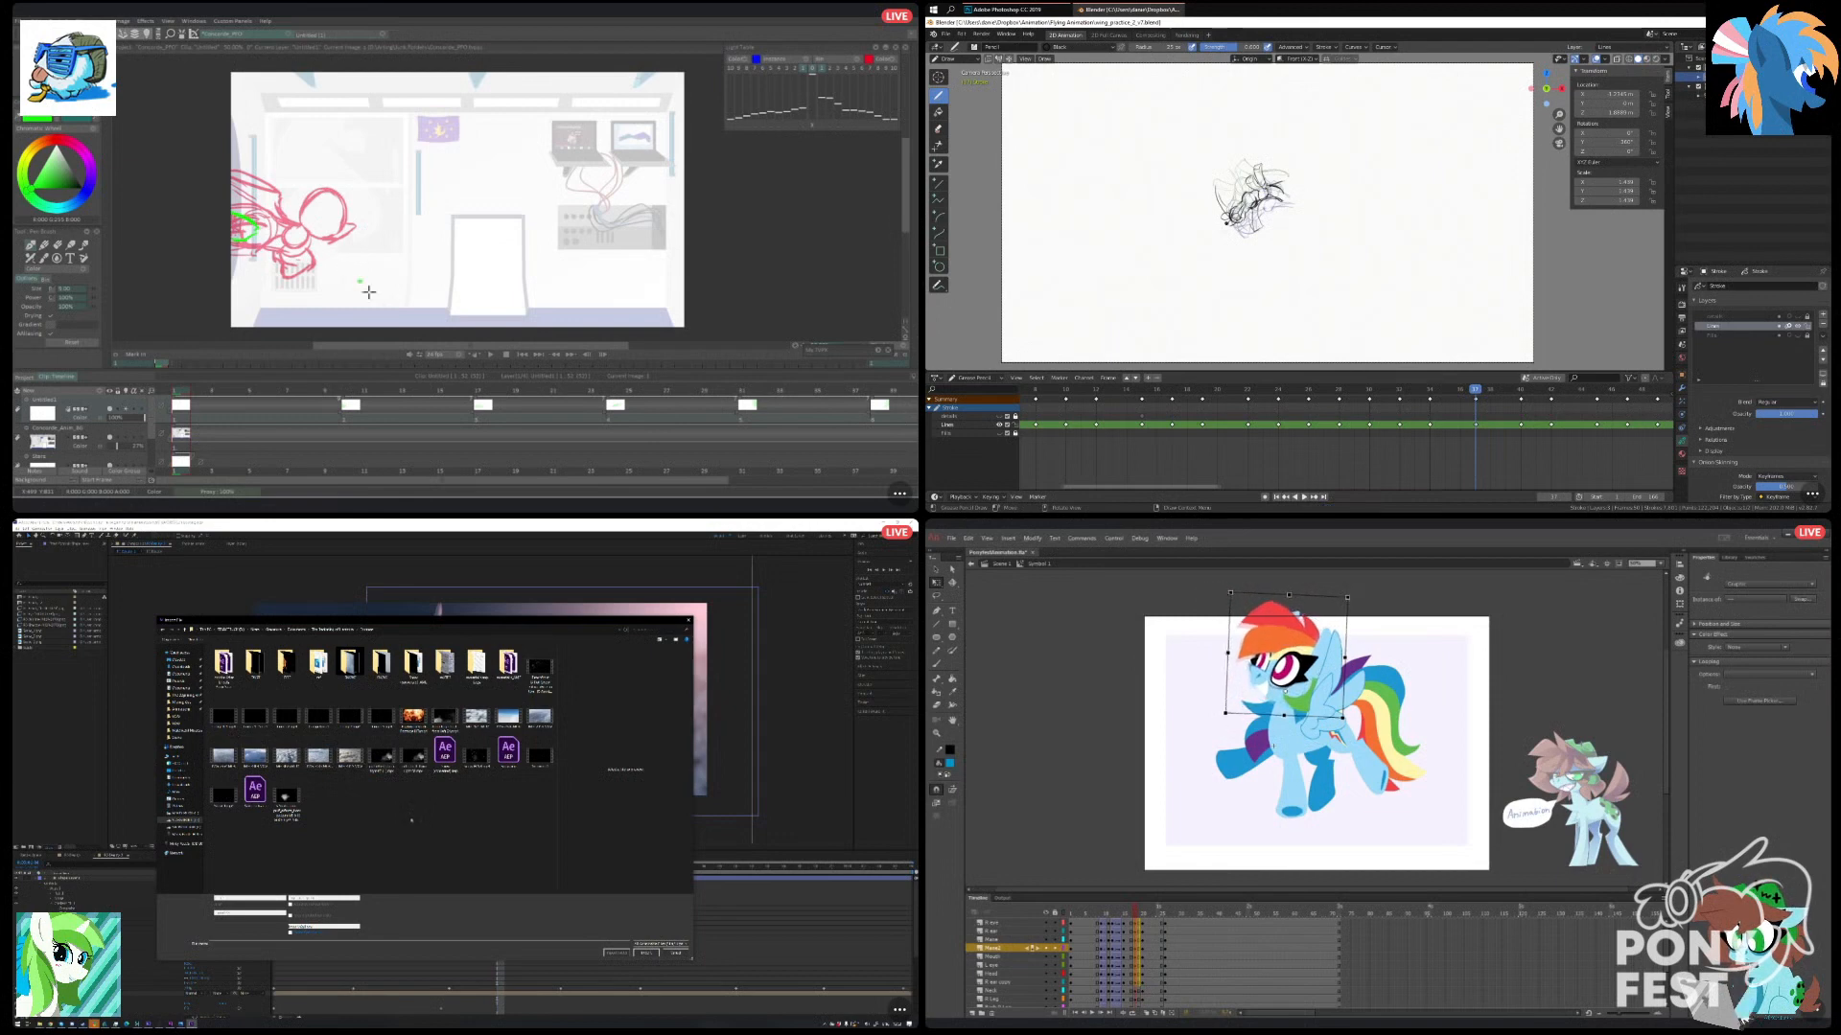
Import the floating-particles clip and place it as the top composition layer in After Effects, and rotate the pony's wing slightly in Animate.
double_click(476, 756)
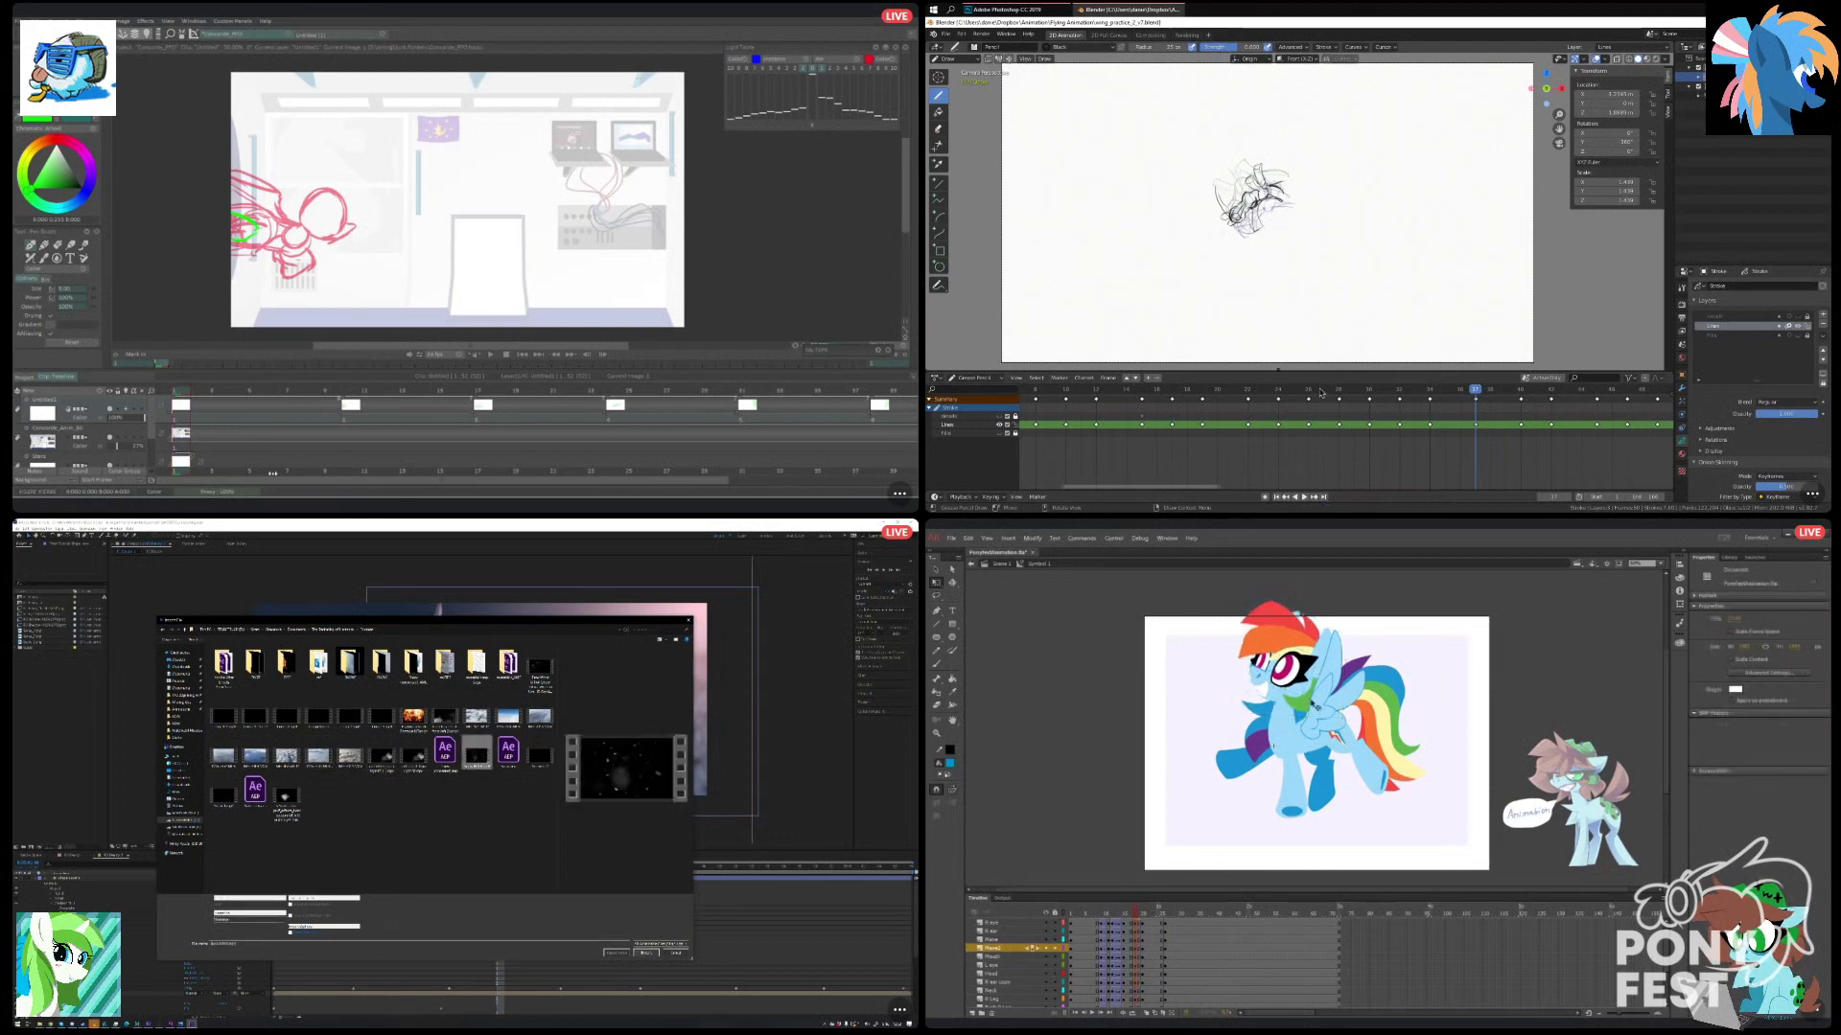
click(1334, 683)
click(482, 789)
drag(38, 648, 78, 880)
drag(1377, 638, 1369, 635)
drag(78, 879, 77, 876)
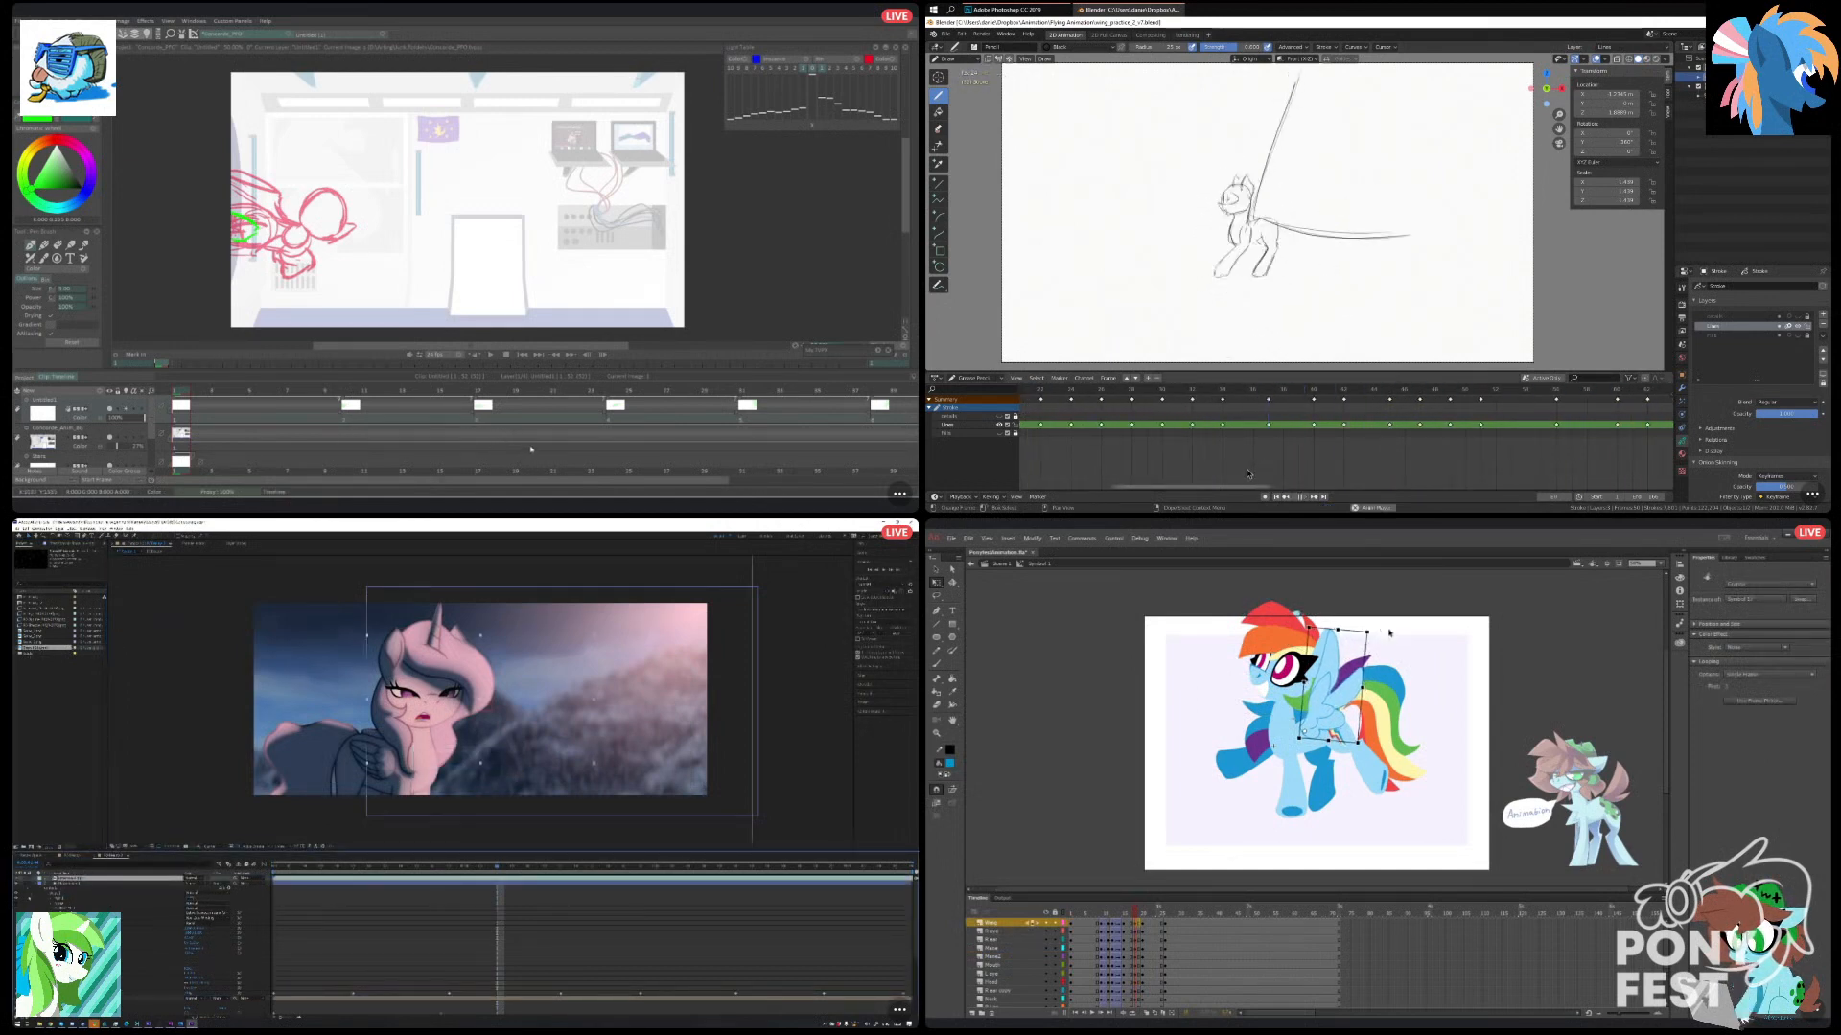
click(1181, 866)
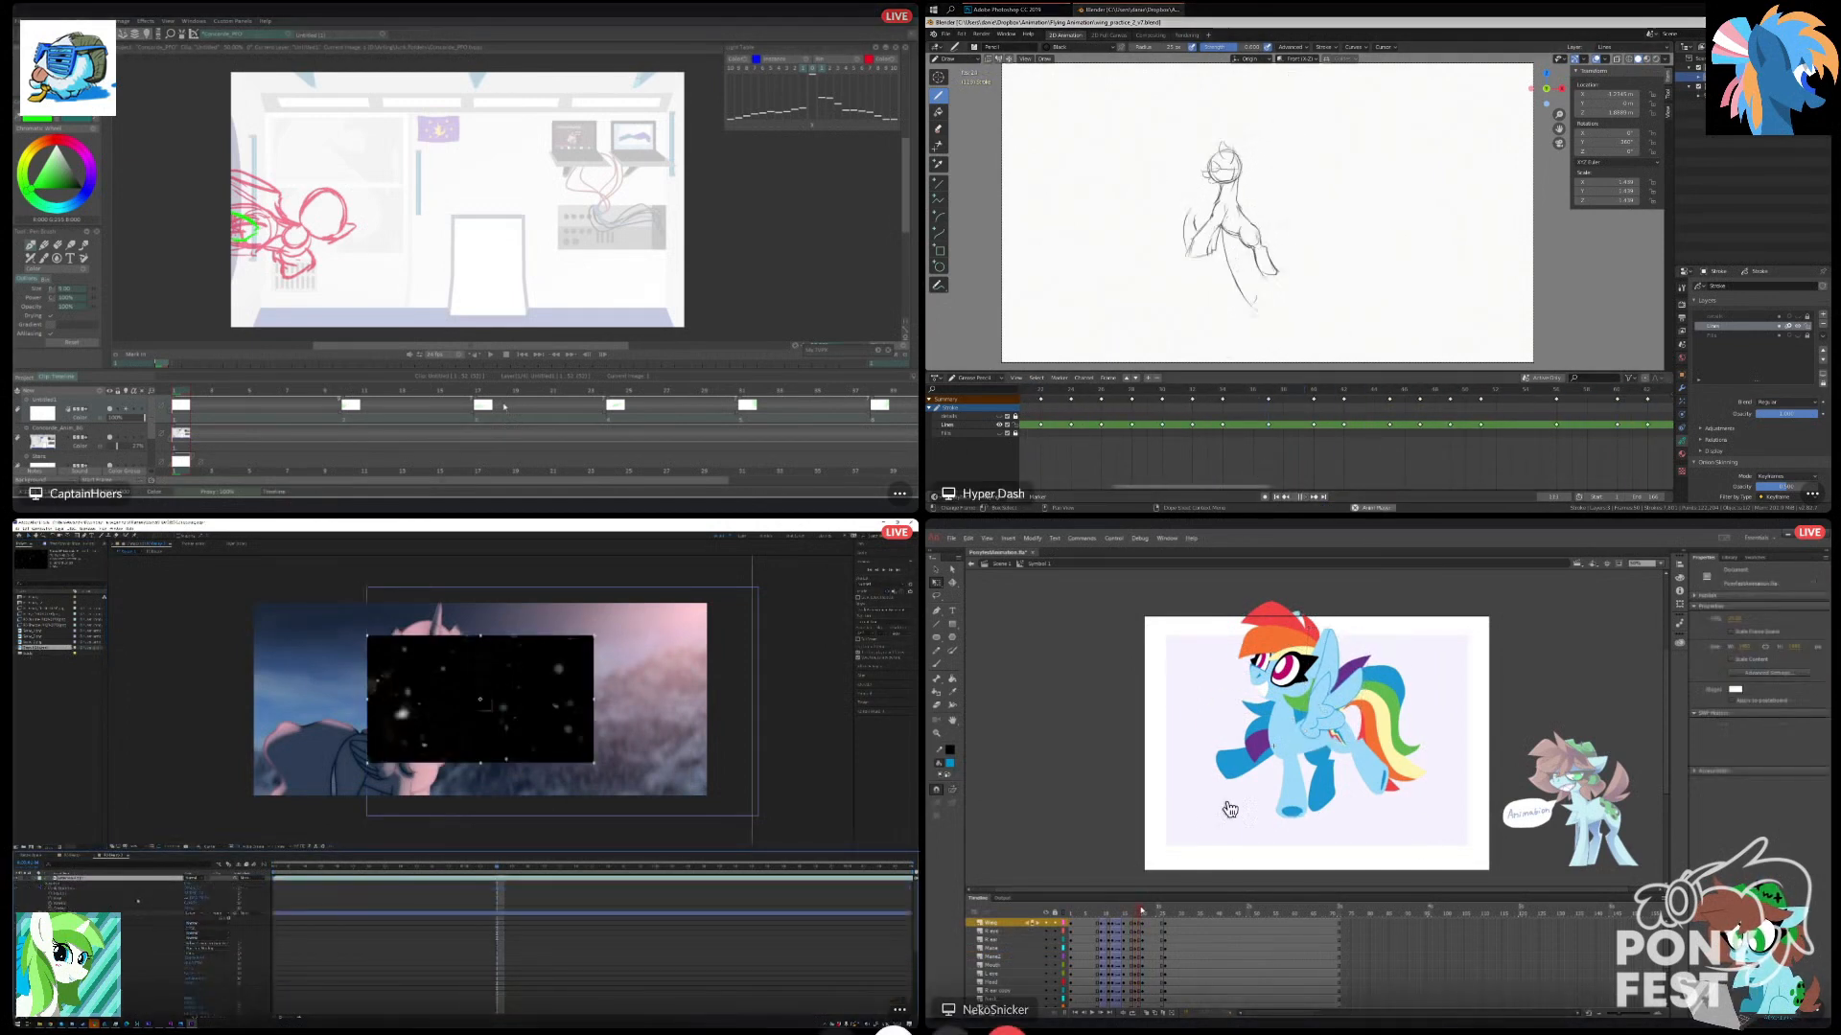
Set the particle layer's scale to 200% in After Effects, and scrub to the neighbouring pose in Animate.
click(199, 900)
drag(1137, 911, 1143, 911)
text(200)
click(253, 887)
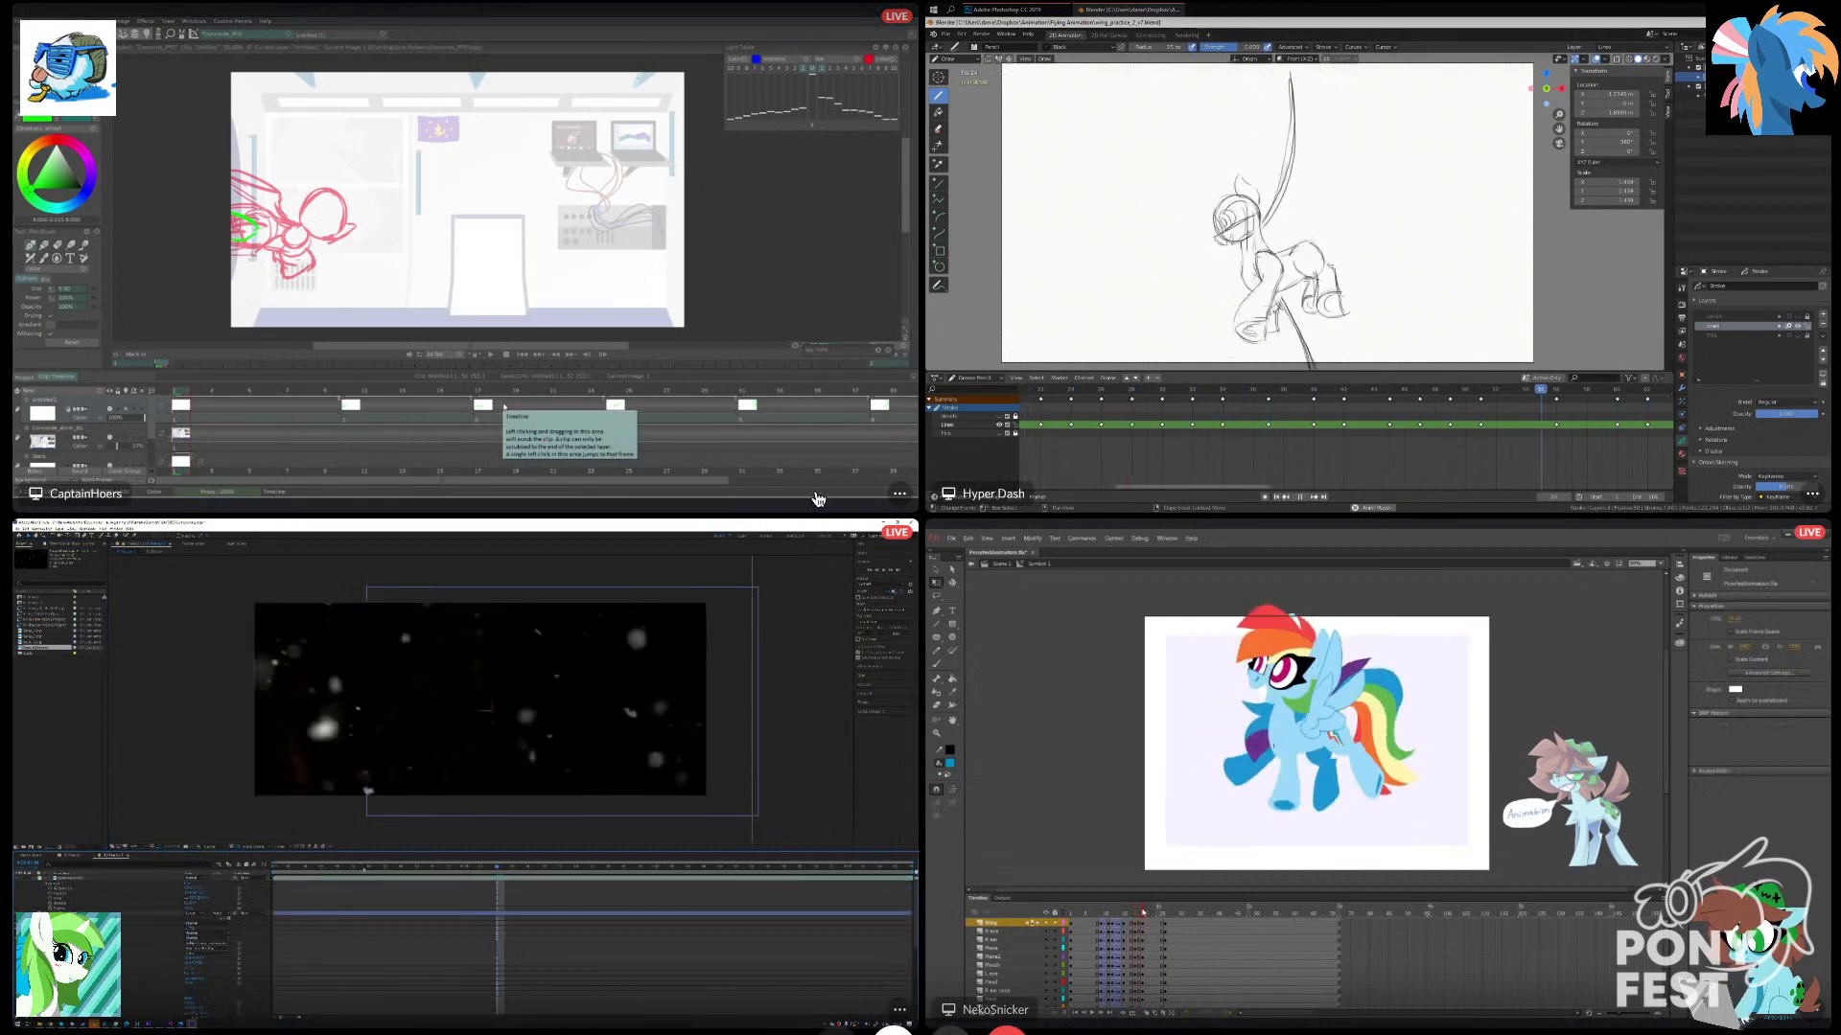
Select all of the pony's parts in Animate and scrub around the adjusted pose to check the motion.
drag(1139, 911, 1135, 911)
drag(1173, 818, 1483, 580)
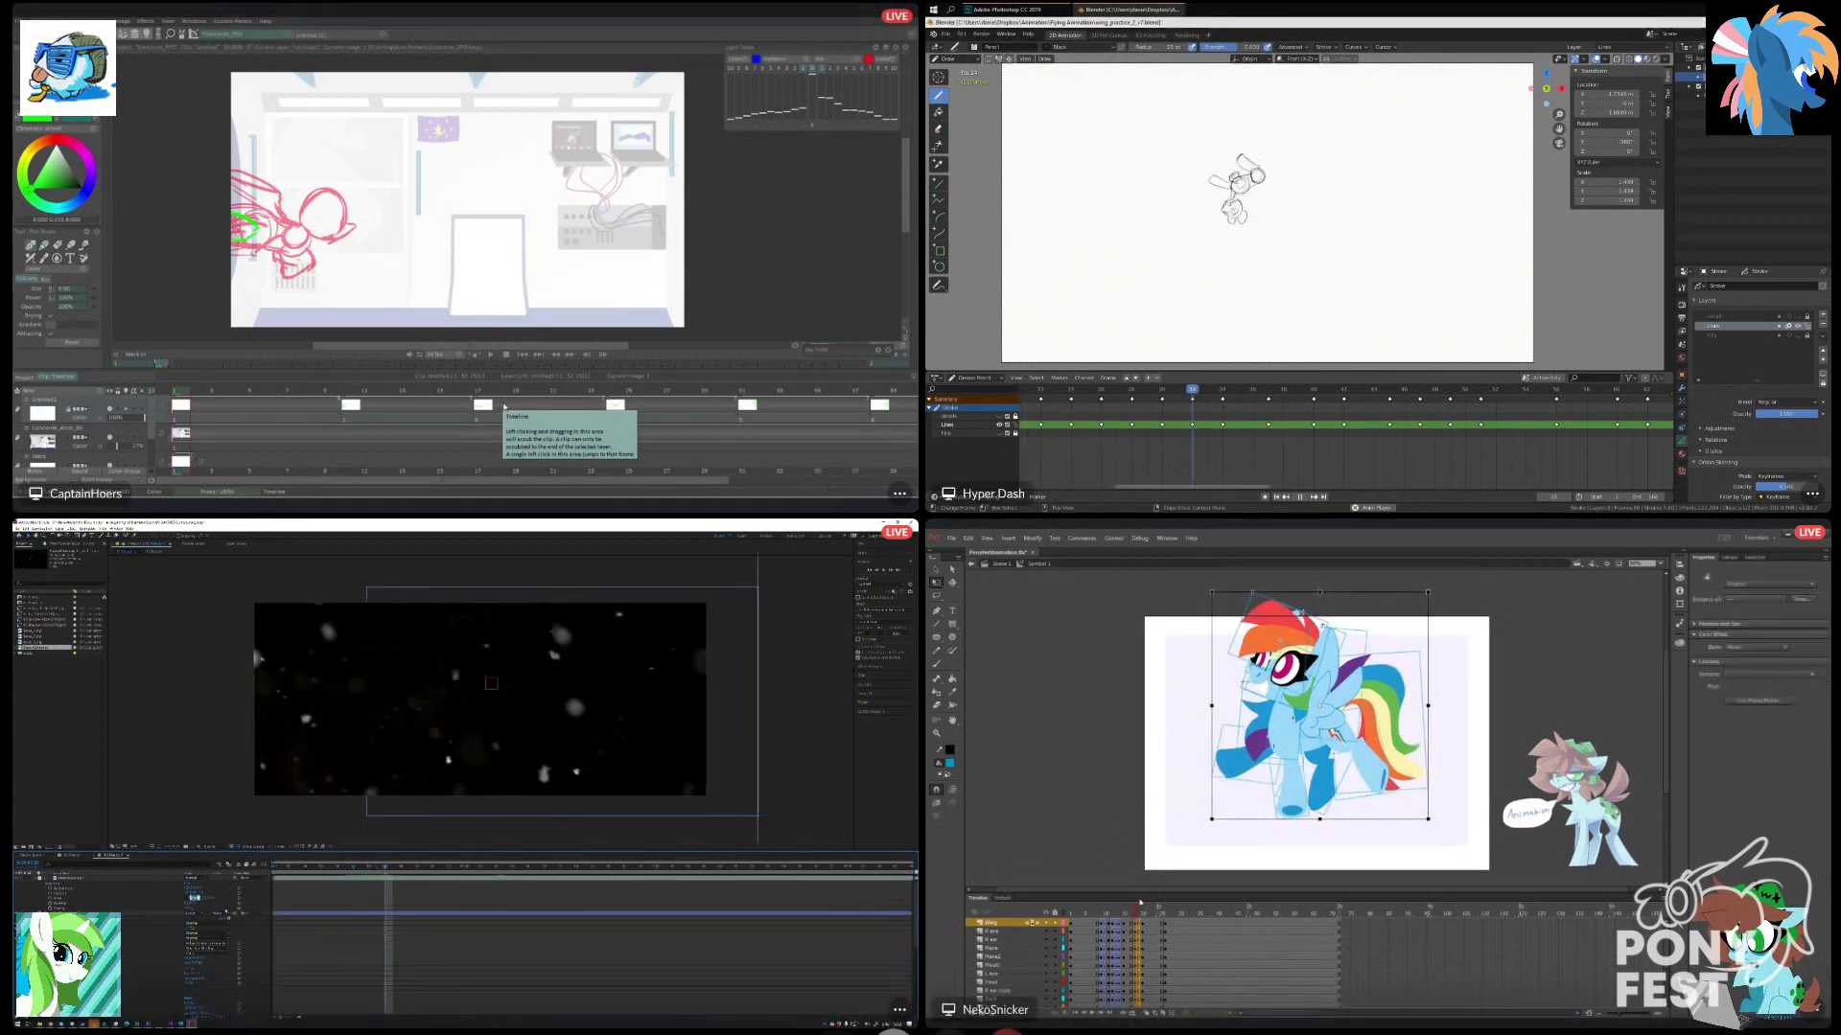
drag(1140, 912, 1141, 918)
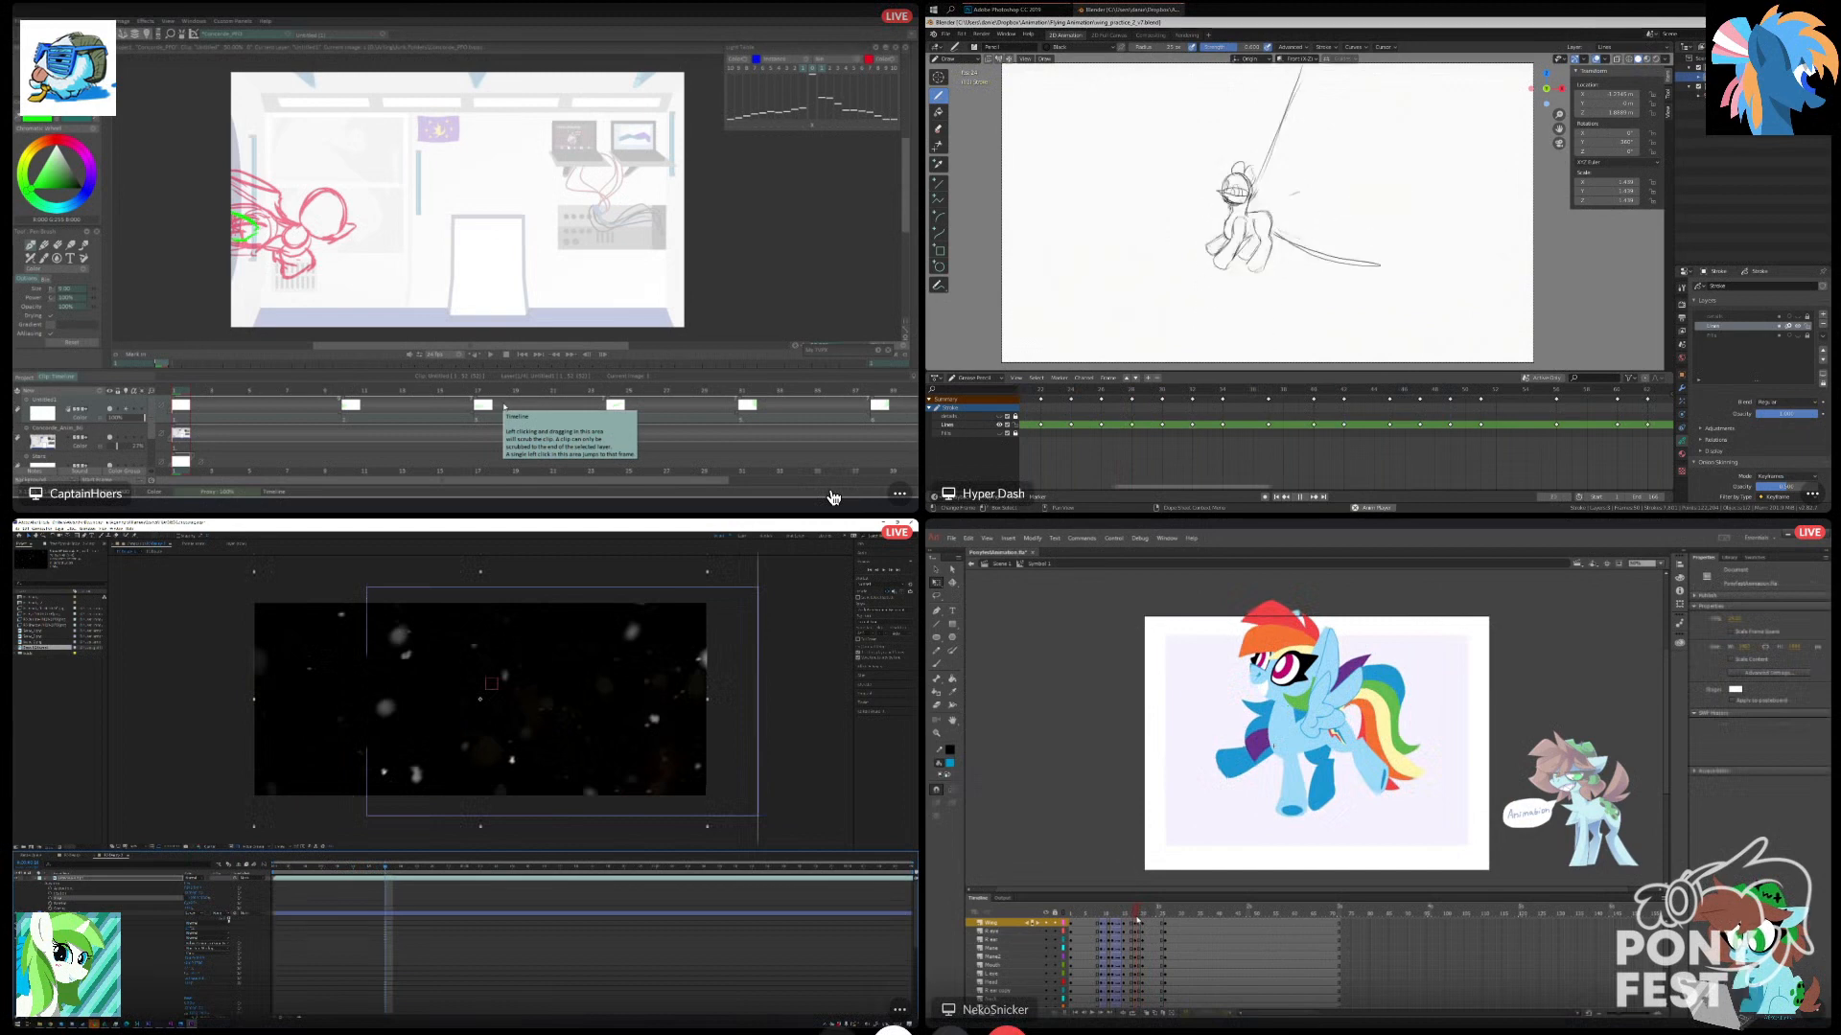
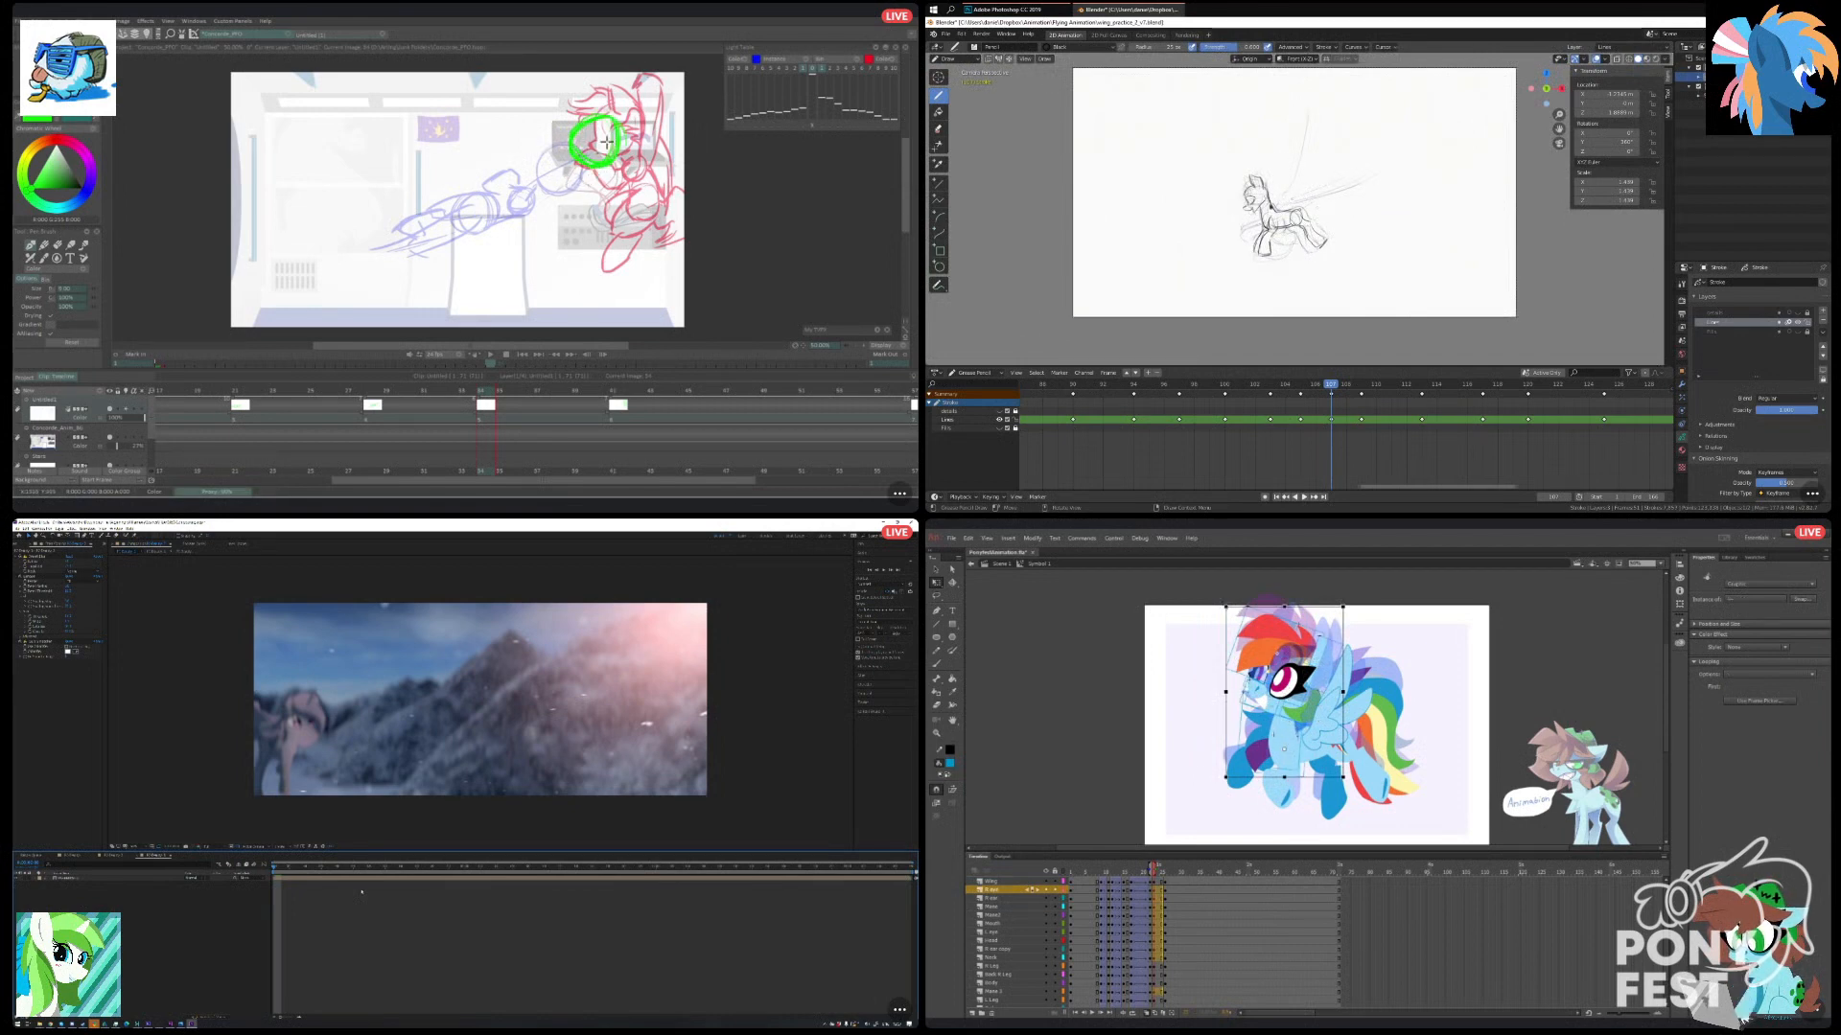
Try tilting the pony's head counterclockwise in Animate, and undo the change.
drag(1226, 607, 1210, 613)
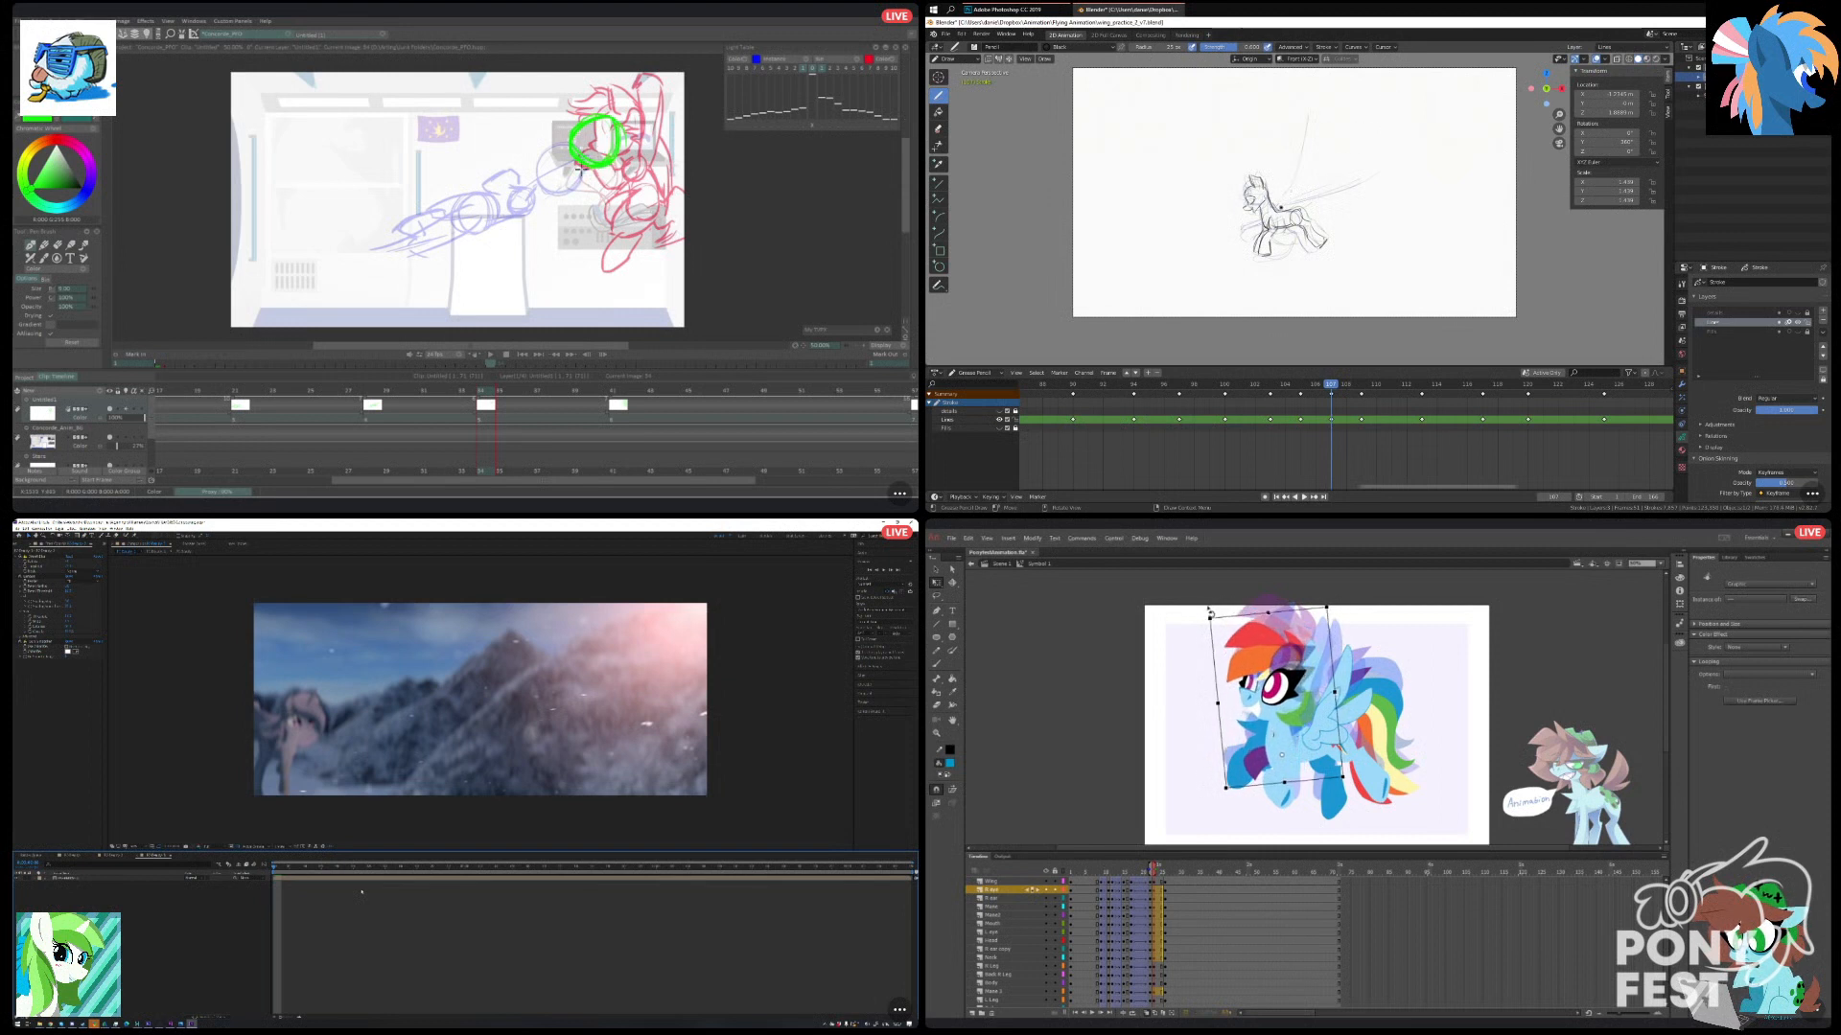
click(1188, 692)
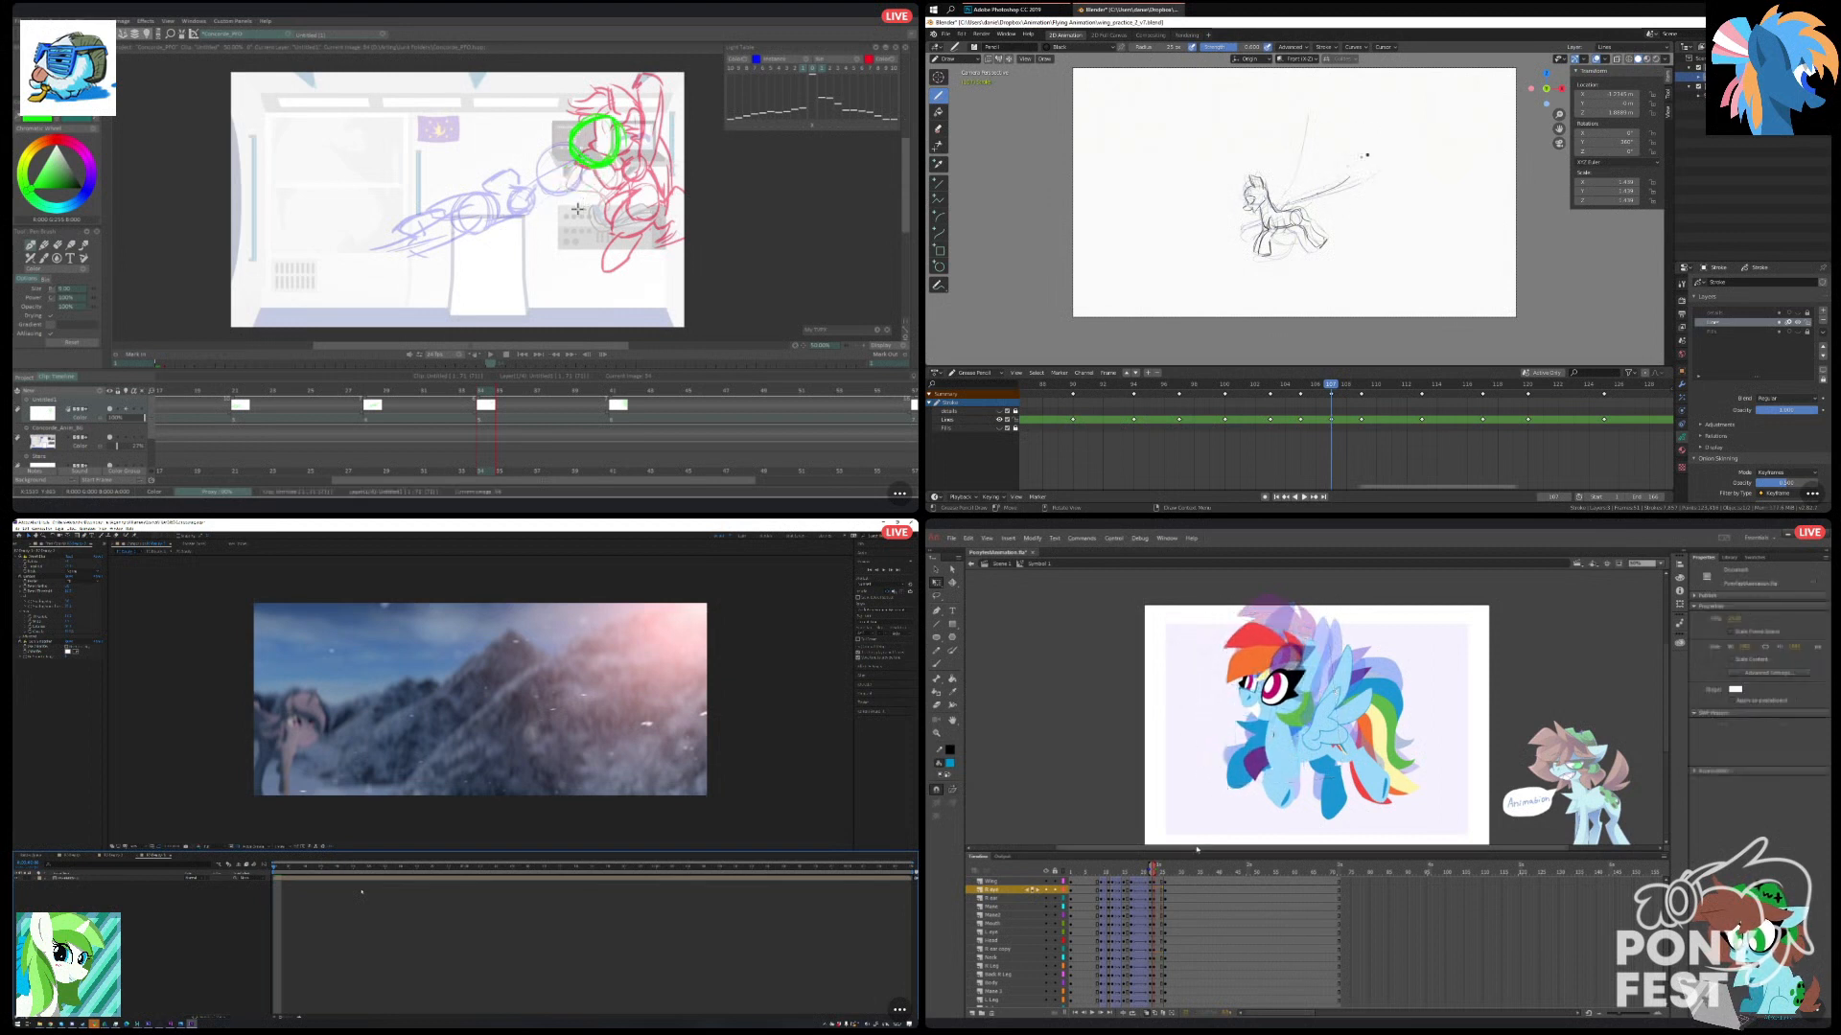
right_click(362, 891)
key(ctrl+z)
key(ctrl+z)
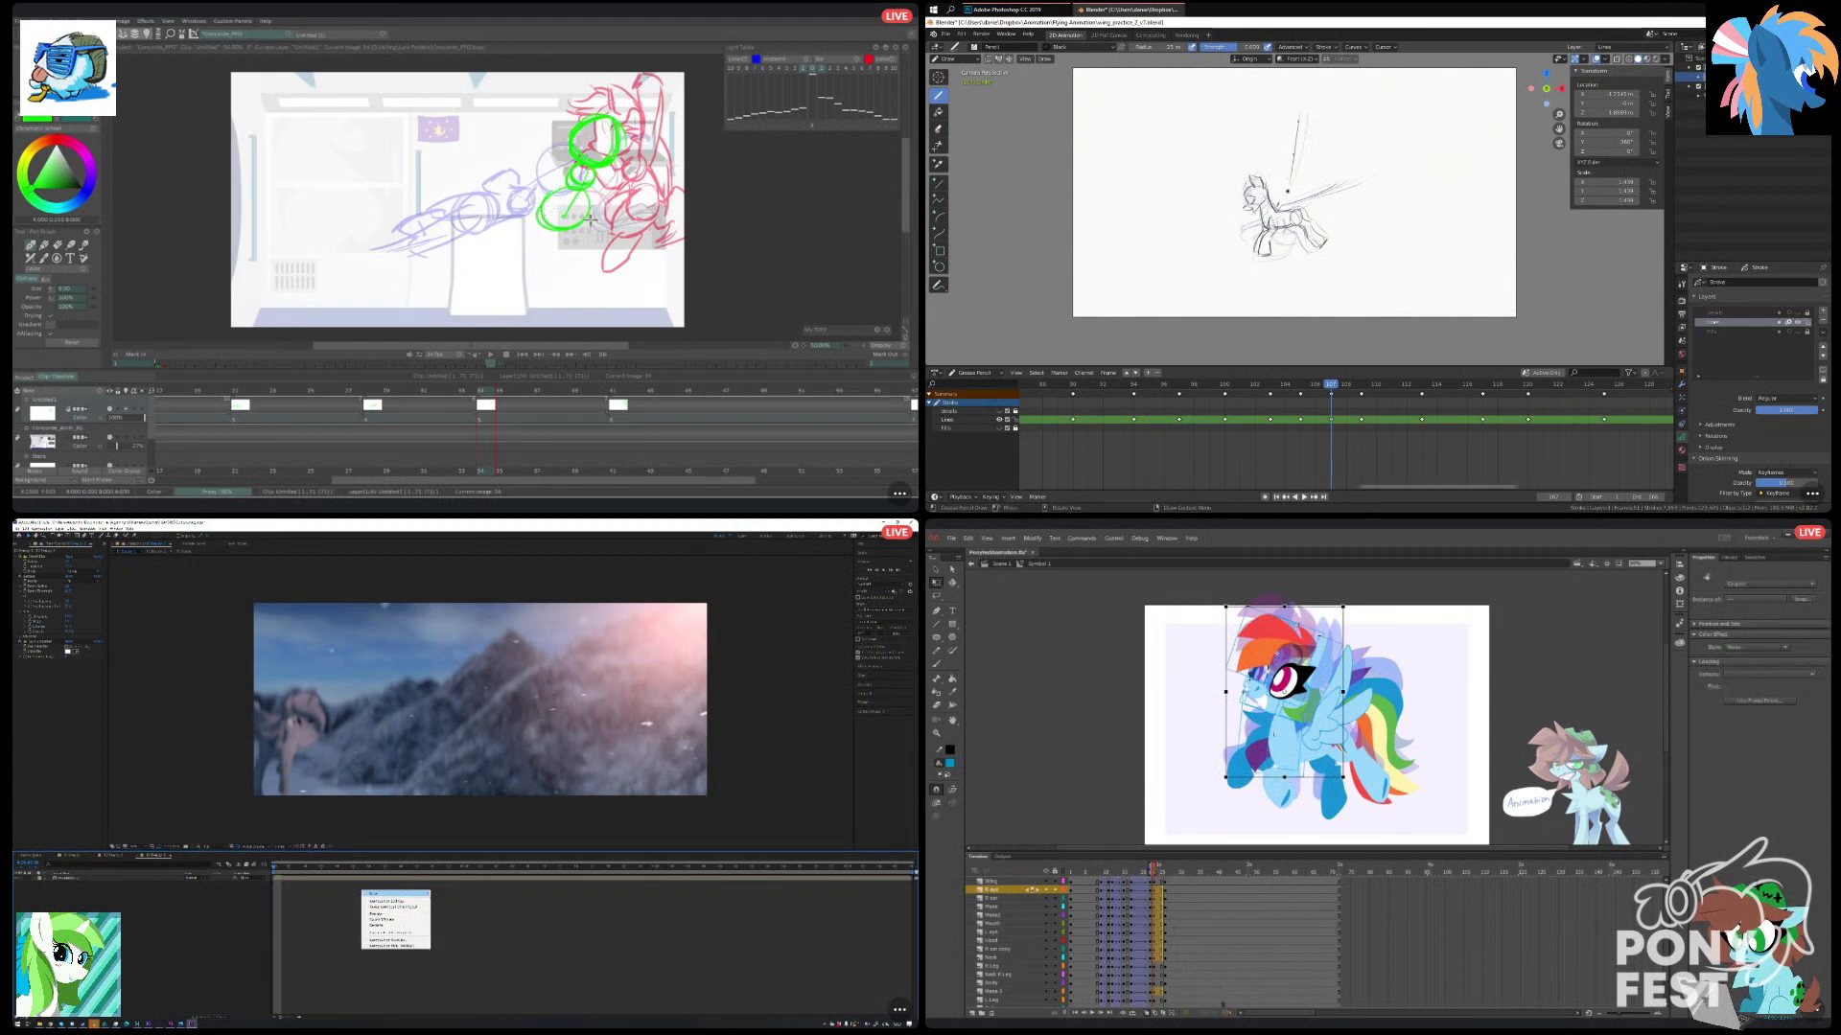
Add an adjustment layer above the particle layer in After Effects and apply a blur effect to it.
mouse_move(395, 894)
click(460, 936)
right_click(89, 690)
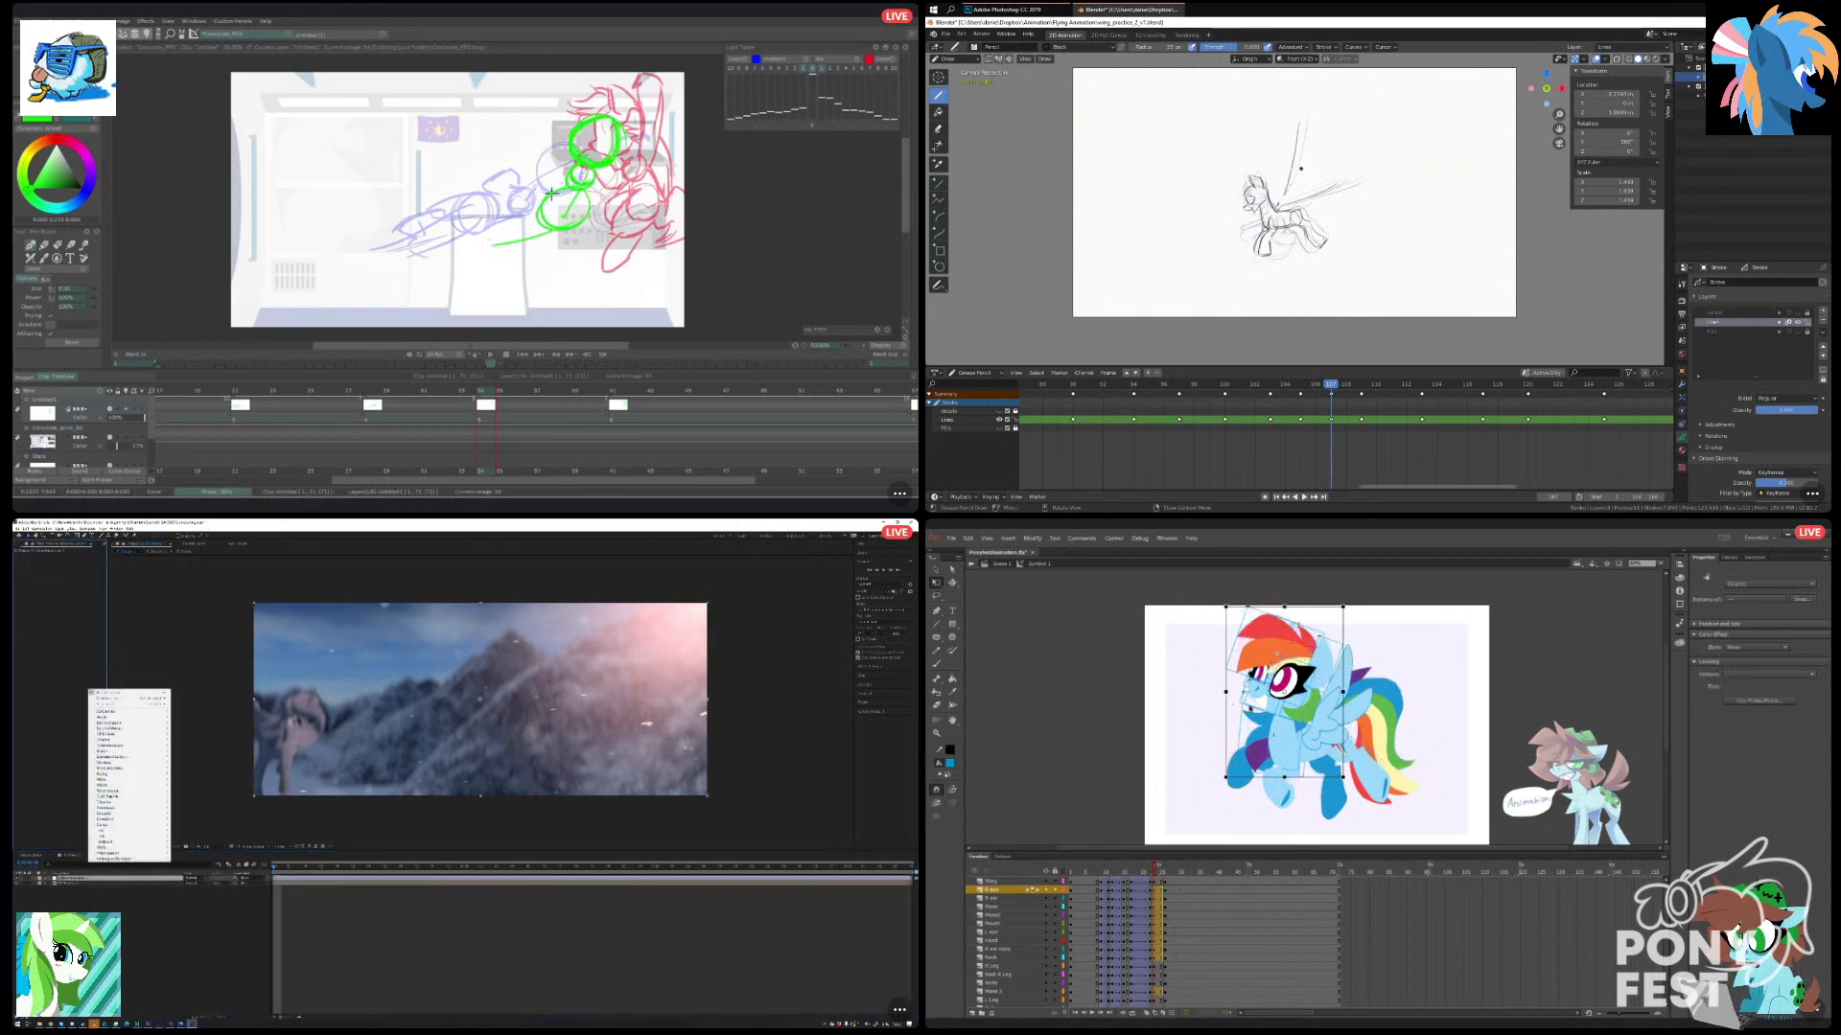
mouse_move(120, 723)
click(196, 784)
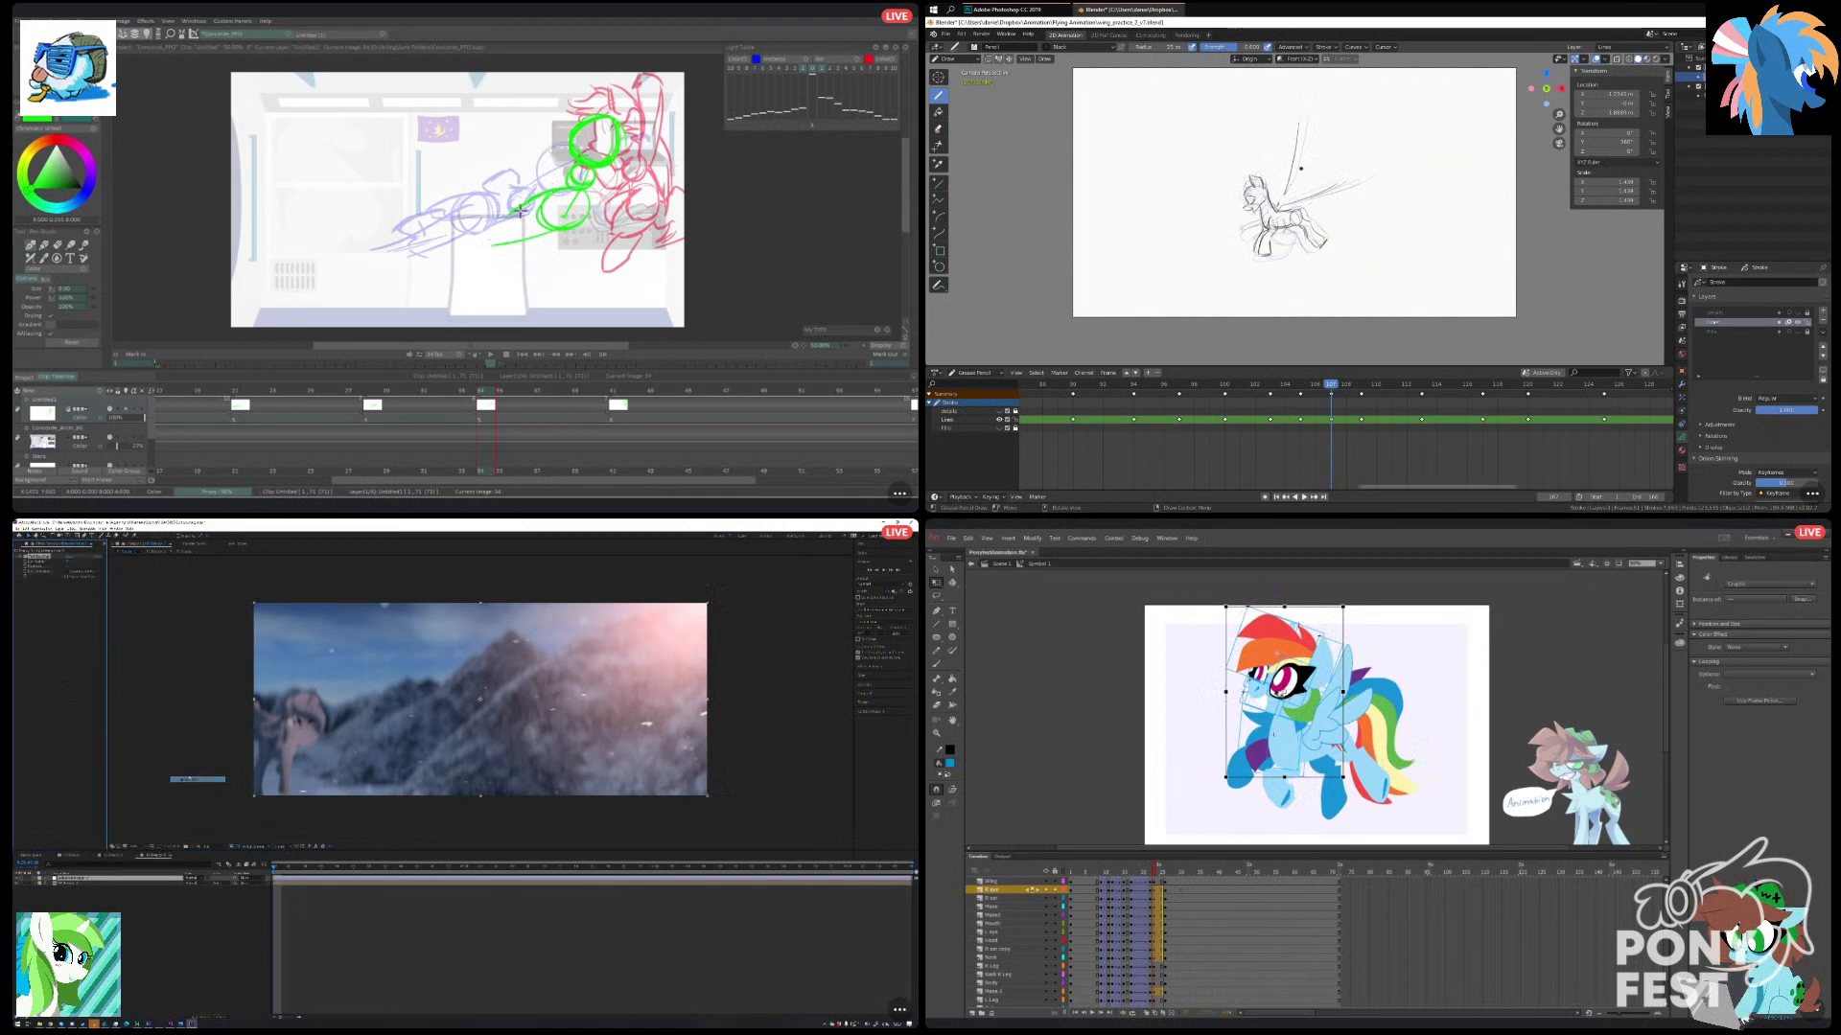
Rotate the pony's head slightly counterclockwise in Animate, and sketch the green pony's hind leg in TVPaint.
drag(1228, 608, 1214, 614)
drag(478, 236, 525, 210)
drag(1296, 655, 1300, 655)
key(Return)
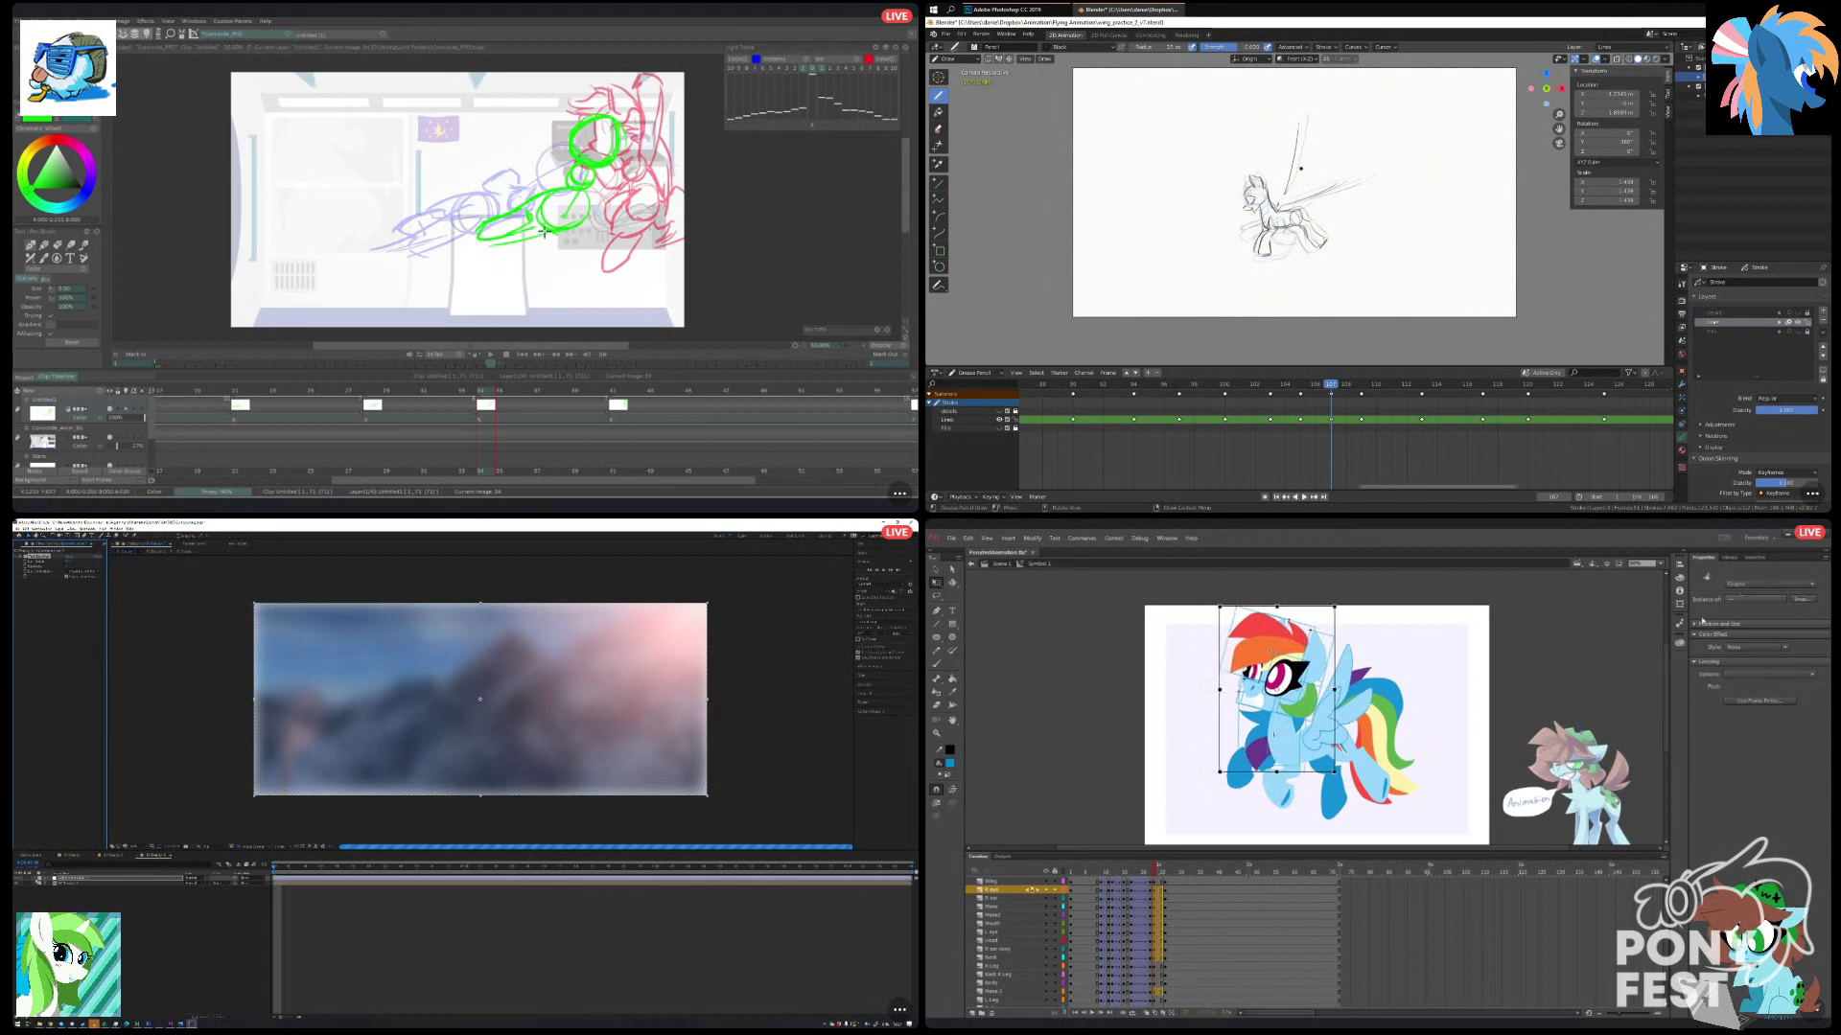
click(1147, 870)
drag(1147, 874, 1166, 878)
Add another adjustment layer in After Effects and apply a spherical lens distortion effect to it.
click(187, 913)
key(ctrl+s)
right_click(123, 953)
mouse_move(143, 954)
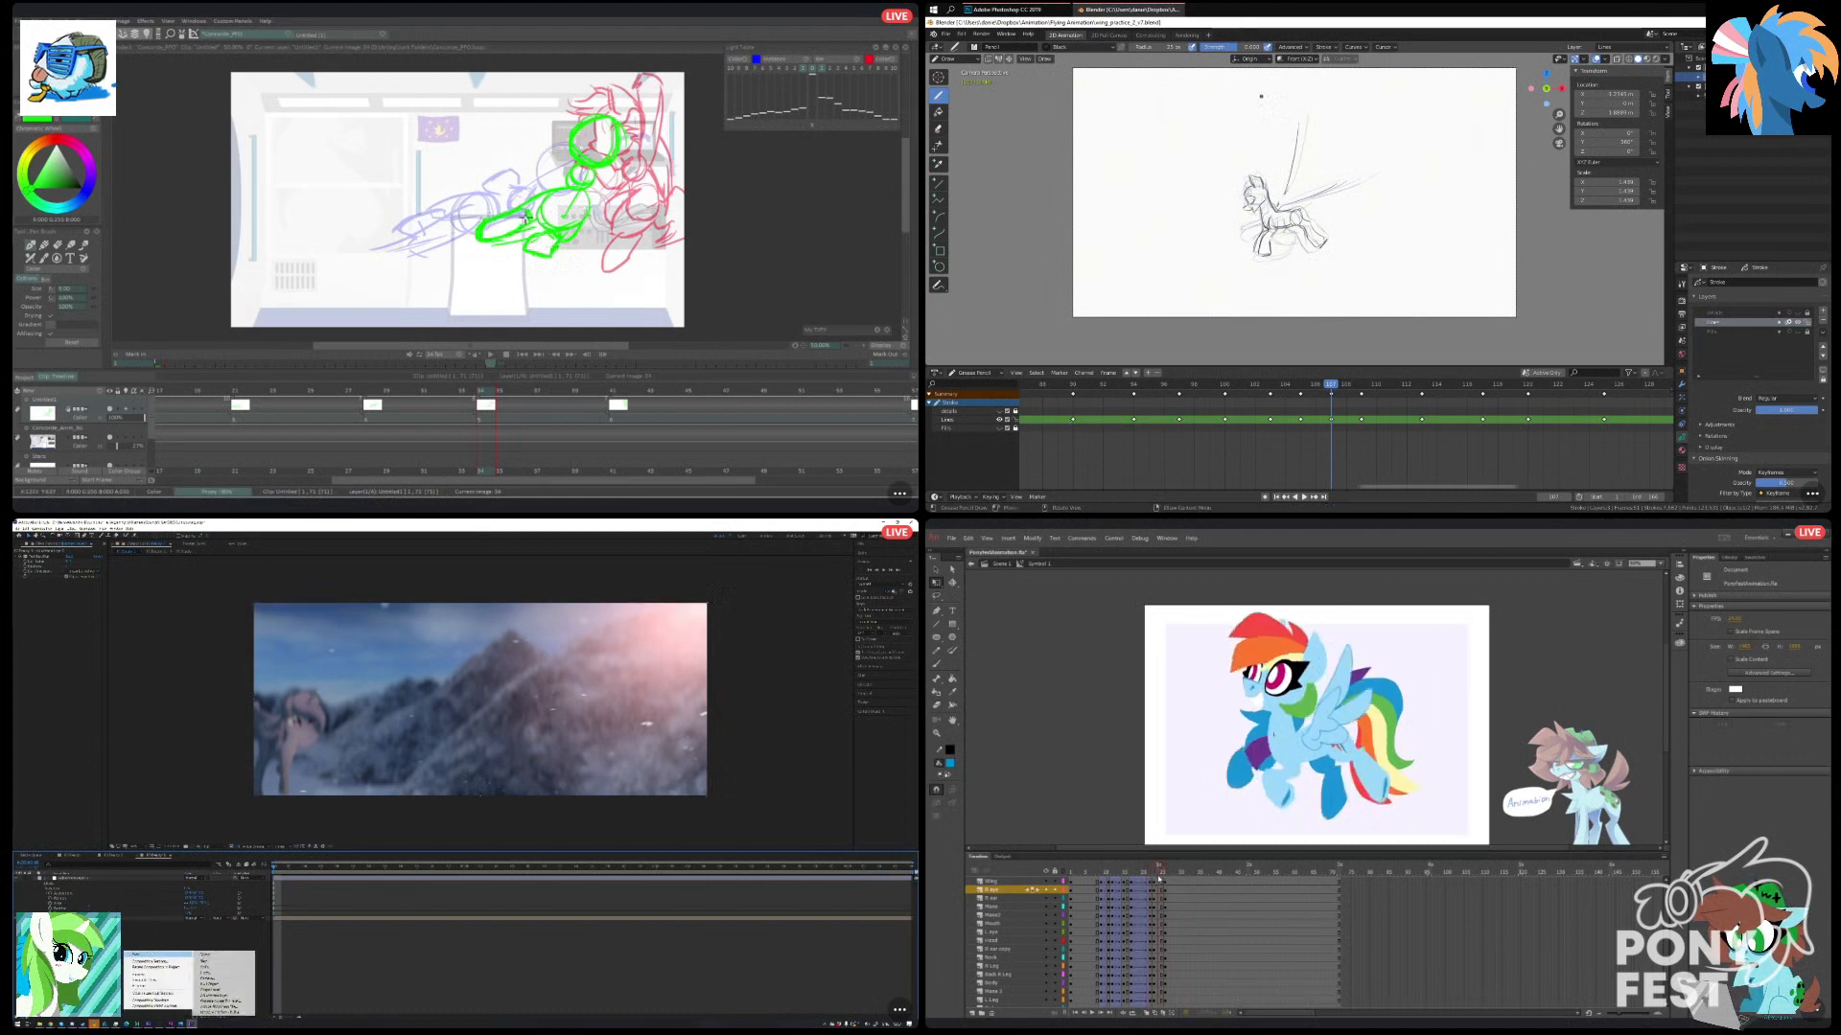
click(224, 995)
right_click(50, 690)
drag(1167, 879, 1157, 995)
mouse_move(96, 751)
click(146, 791)
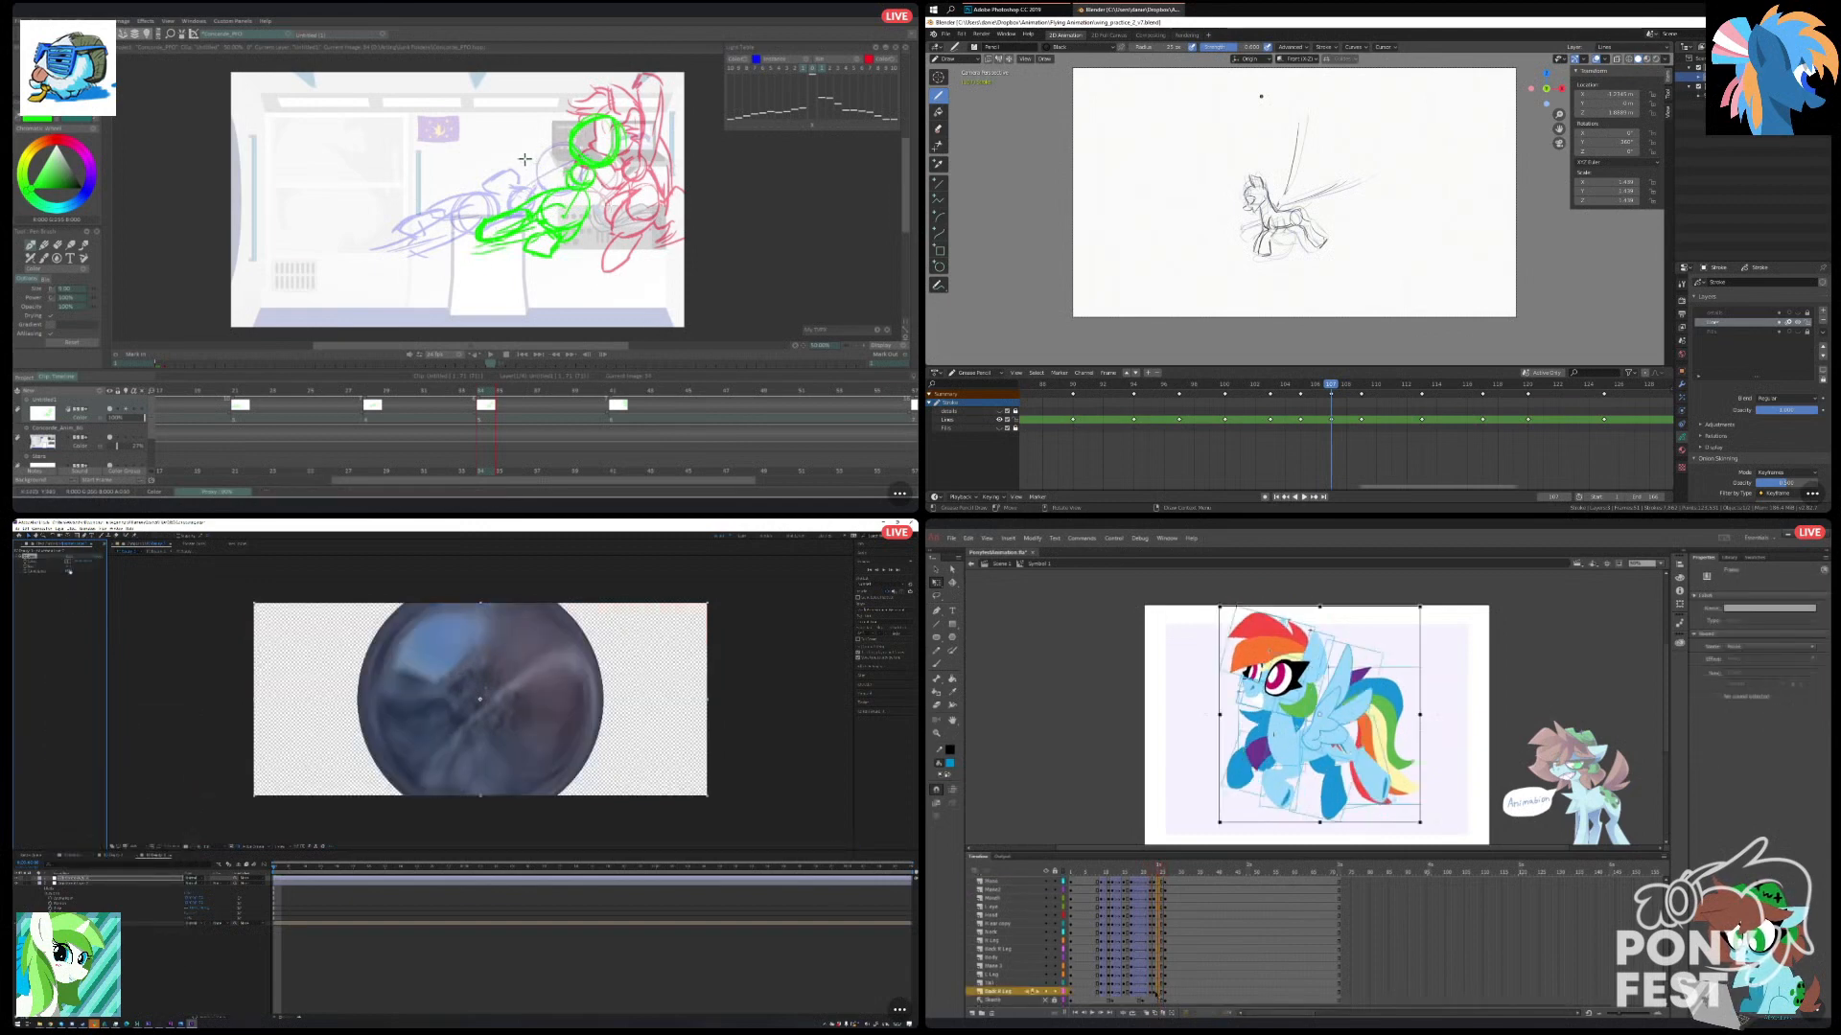
Create classic tweens on the selected pony frames in Animate, and save the Blender file.
right_click(1160, 993)
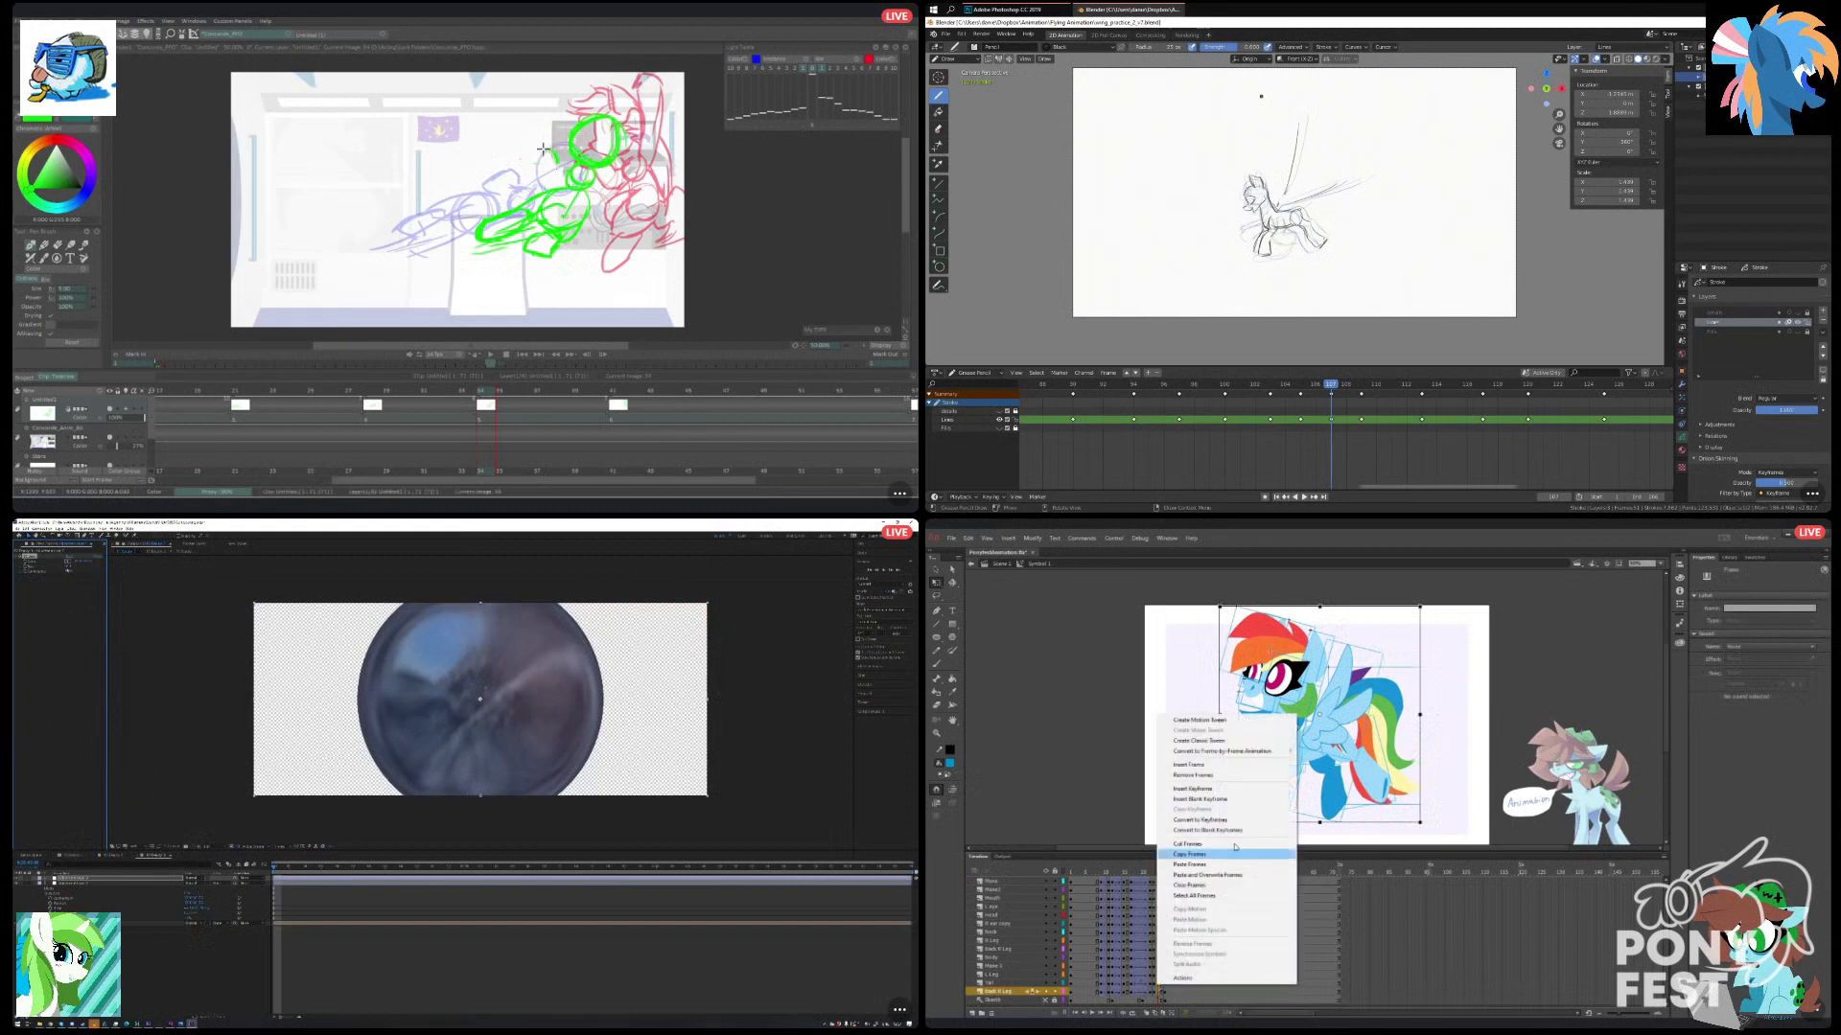
click(1236, 744)
click(1152, 870)
drag(1151, 871, 1167, 871)
key(ctrl+s)
Go to another drawing frame in Blender, and apply an Ease Out preset to the newest tweens across all pony layers in Animate.
scroll(1319, 210, up, 1)
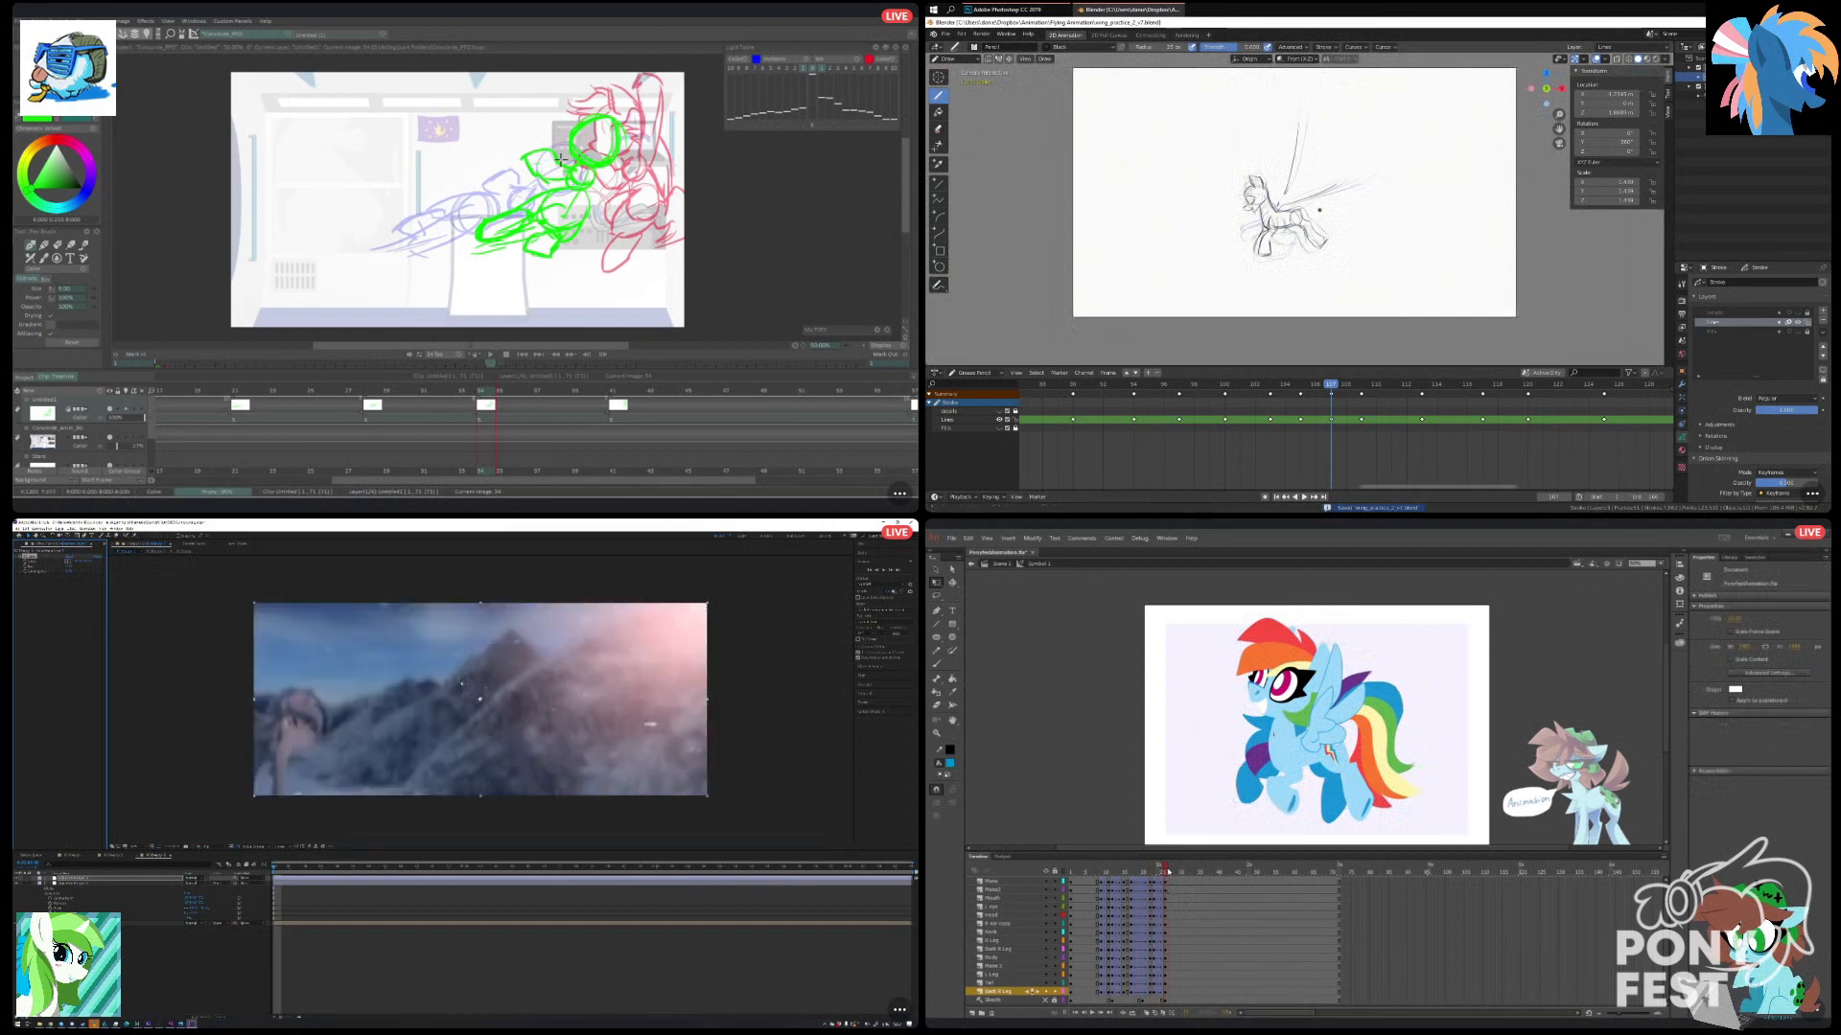
click(1391, 386)
click(578, 911)
click(1160, 971)
scroll(1160, 904, up, 1)
scroll(1250, 300, up, 1)
click(1161, 880)
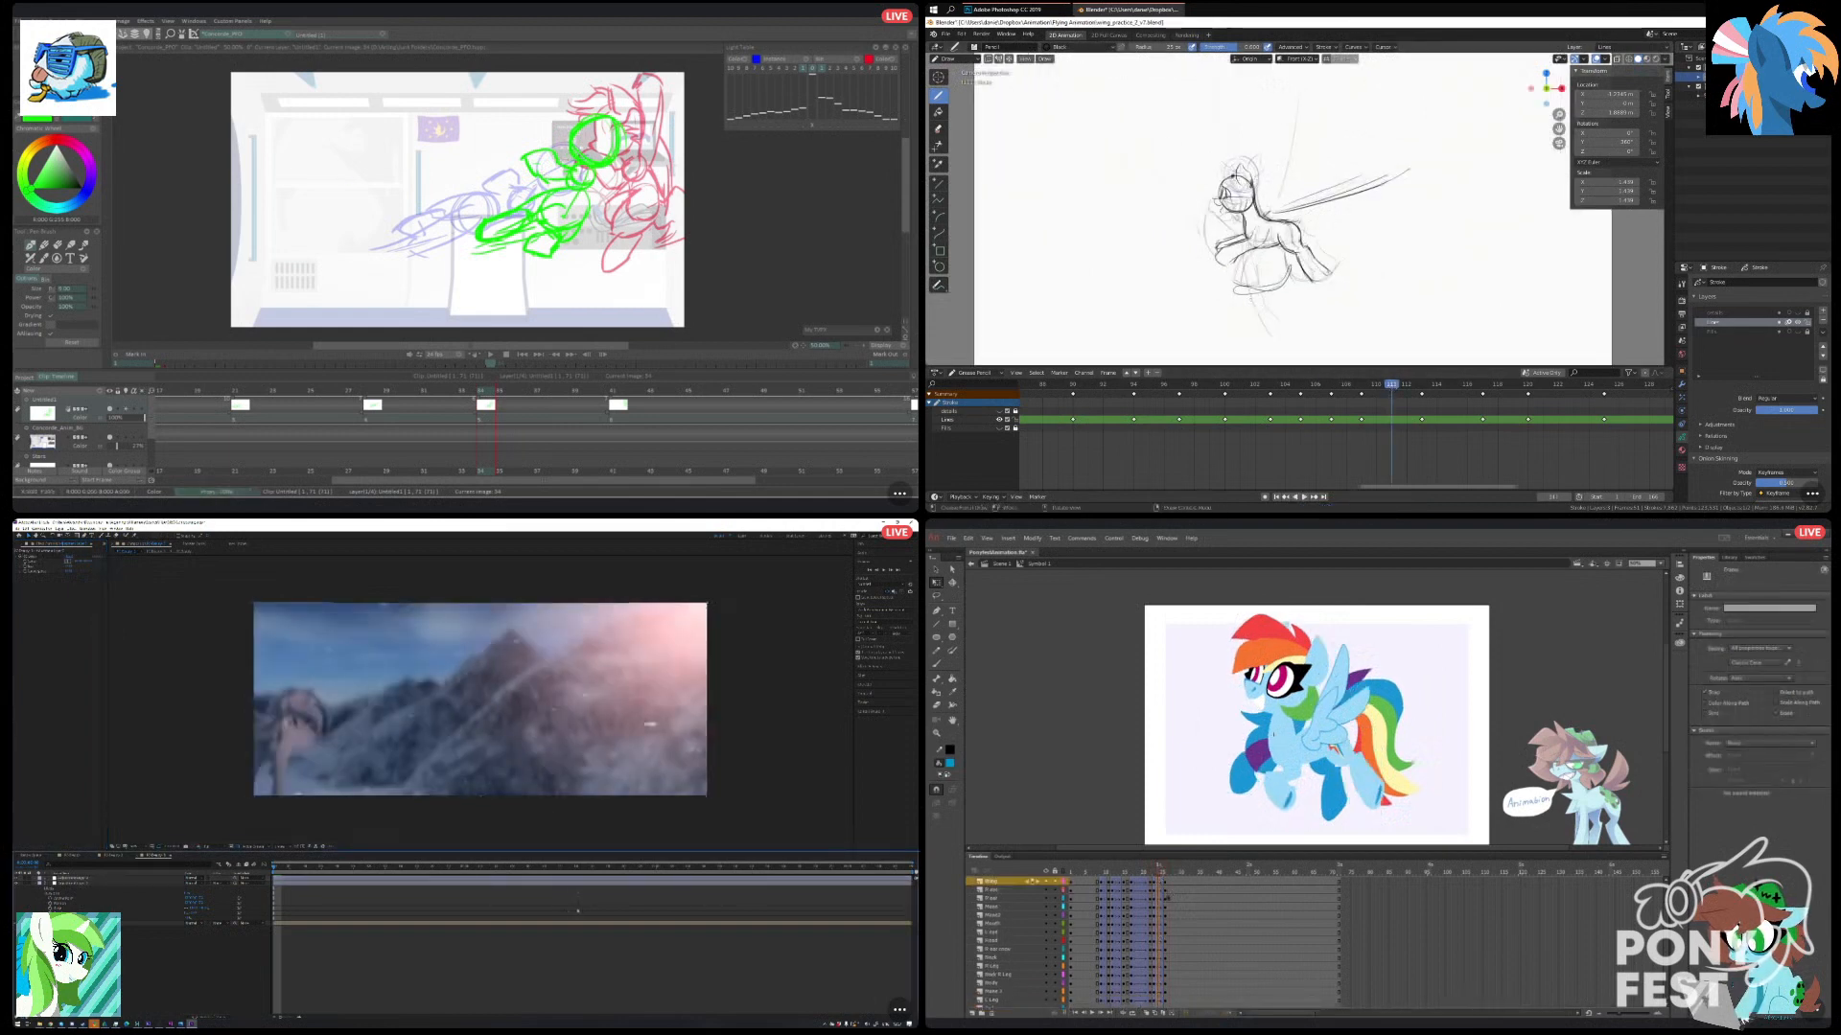
click(1750, 663)
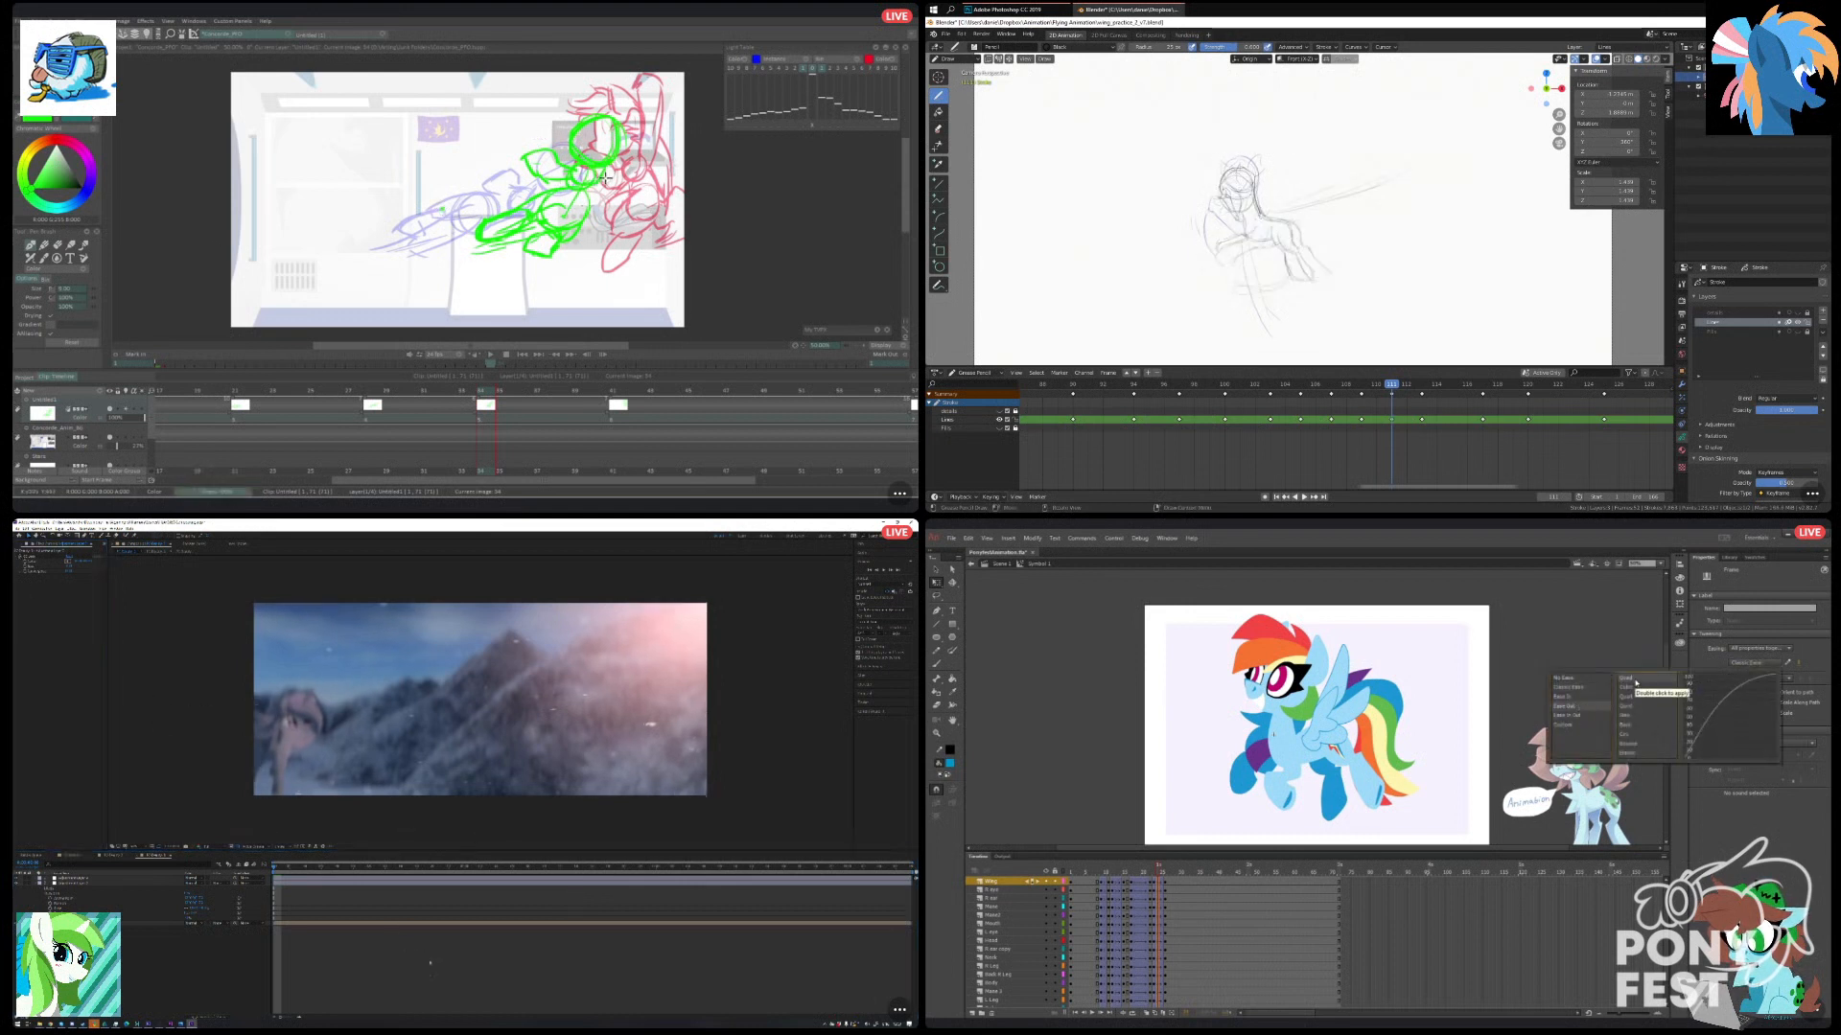
double_click(1636, 681)
Move the last keyframes of all pony layers slightly later in the Animate timeline, and replay the animation.
drag(1160, 866, 1072, 907)
click(1092, 1014)
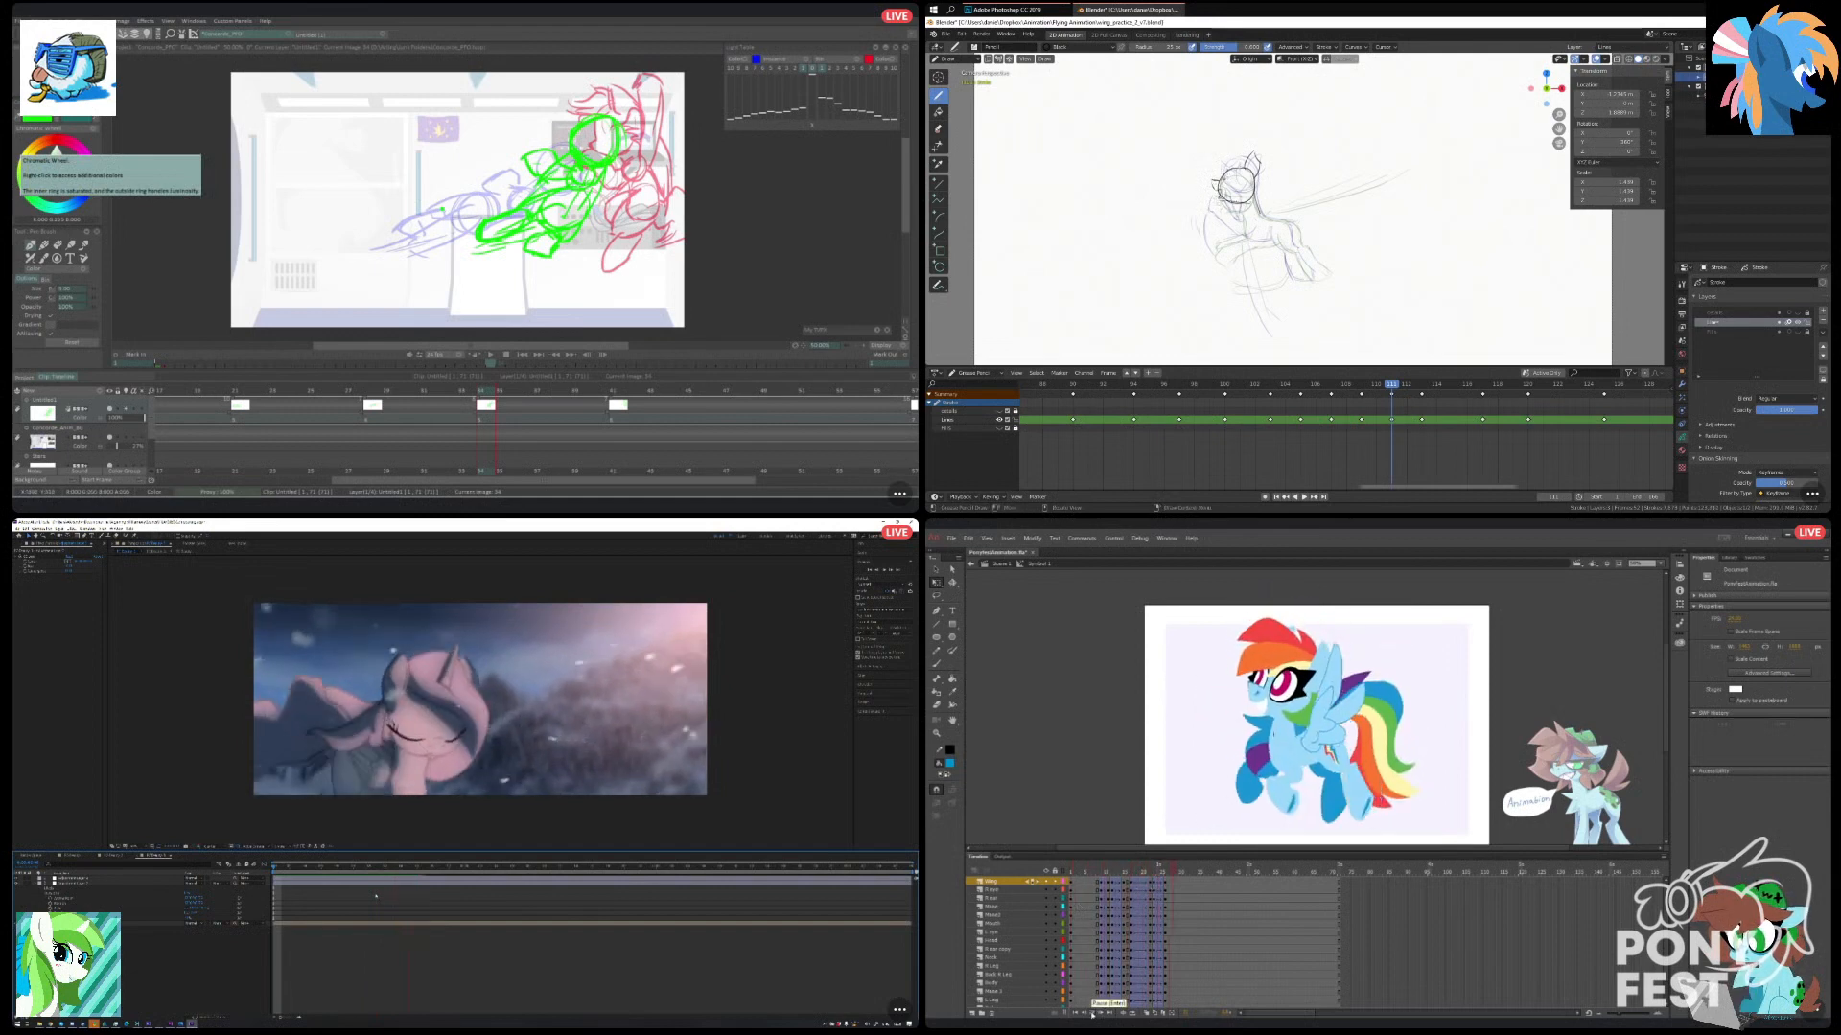
click(1163, 966)
scroll(1163, 991, down, 1)
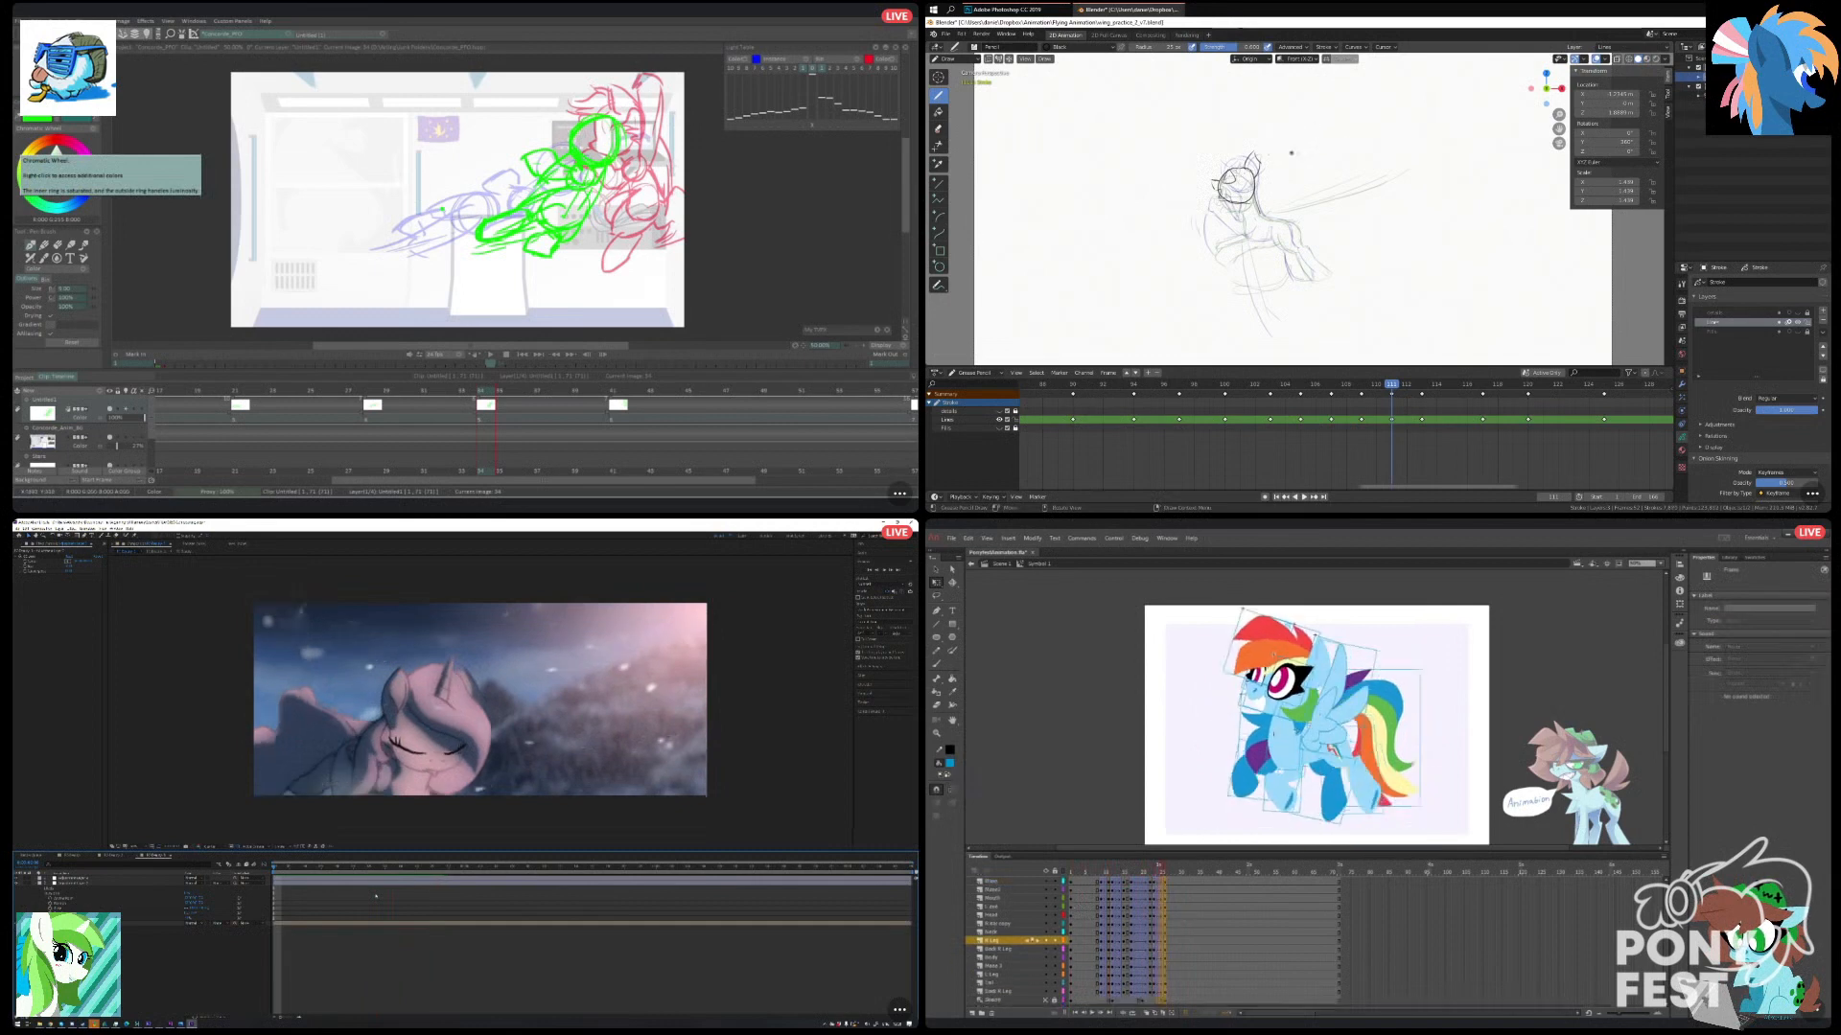
shift+click(1166, 993)
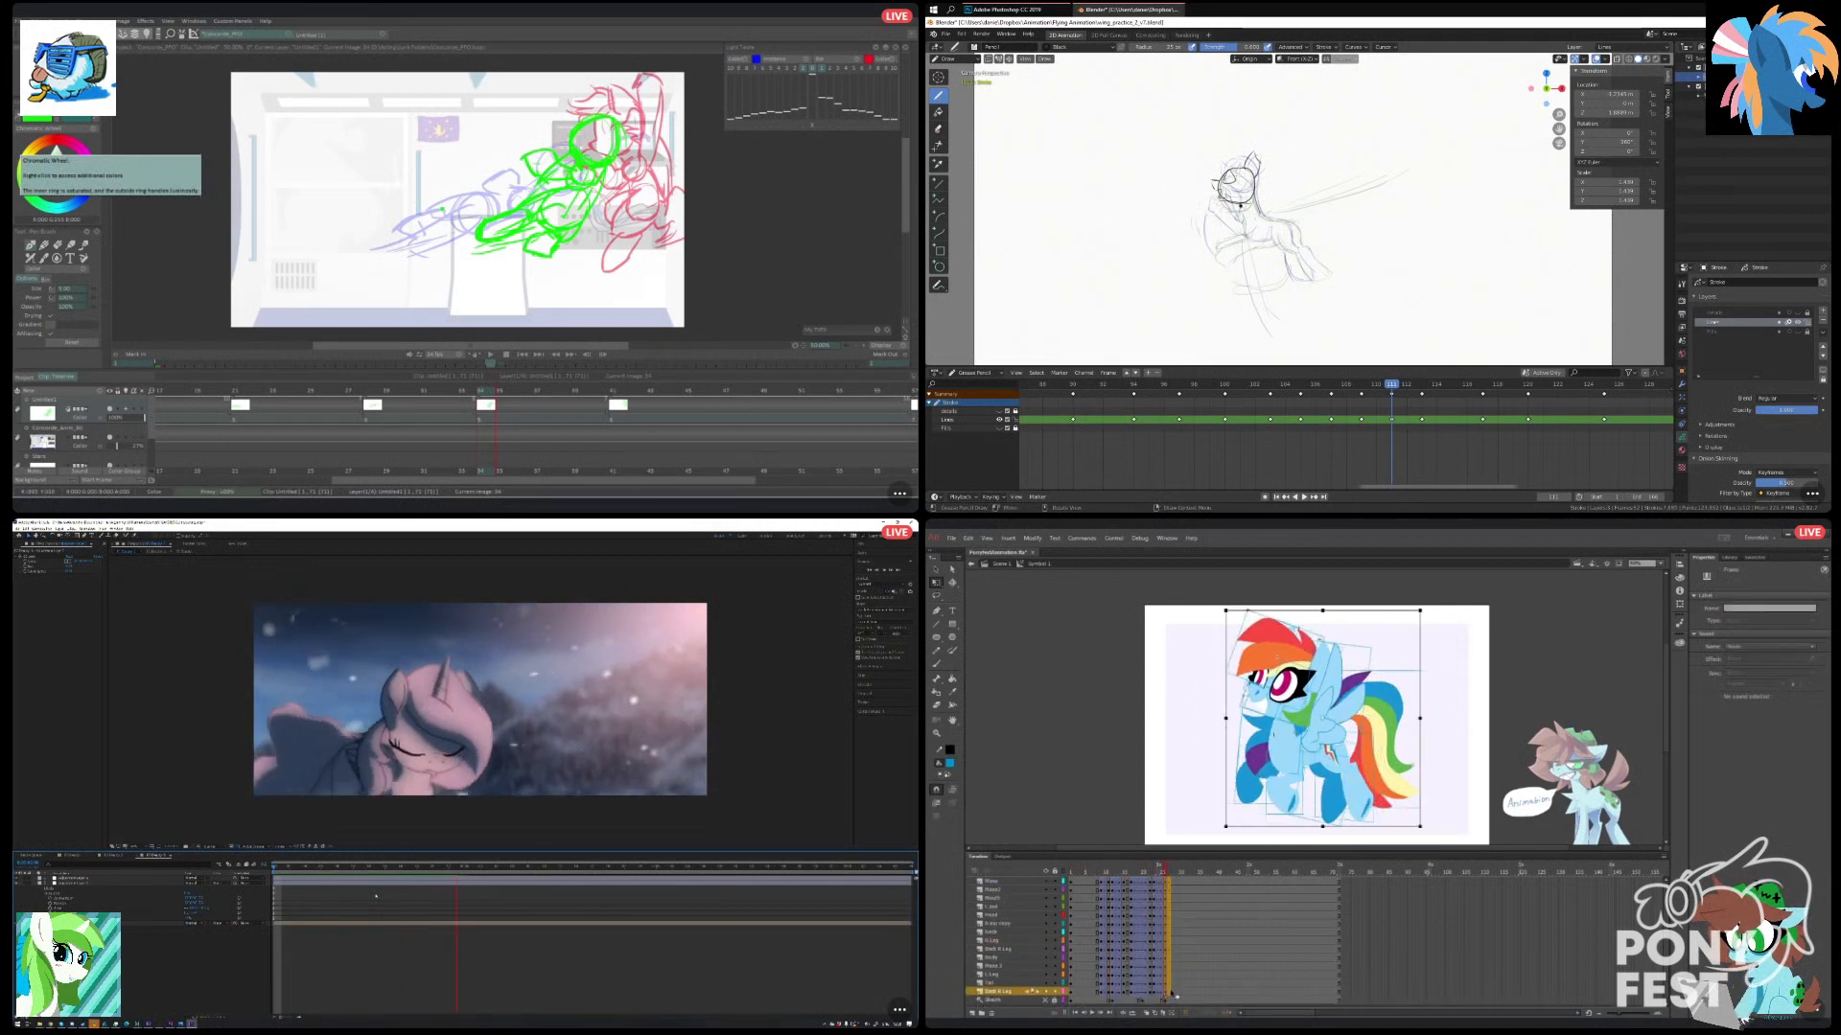
drag(1170, 993, 1174, 993)
drag(1178, 913, 1072, 873)
click(1179, 933)
key(Return)
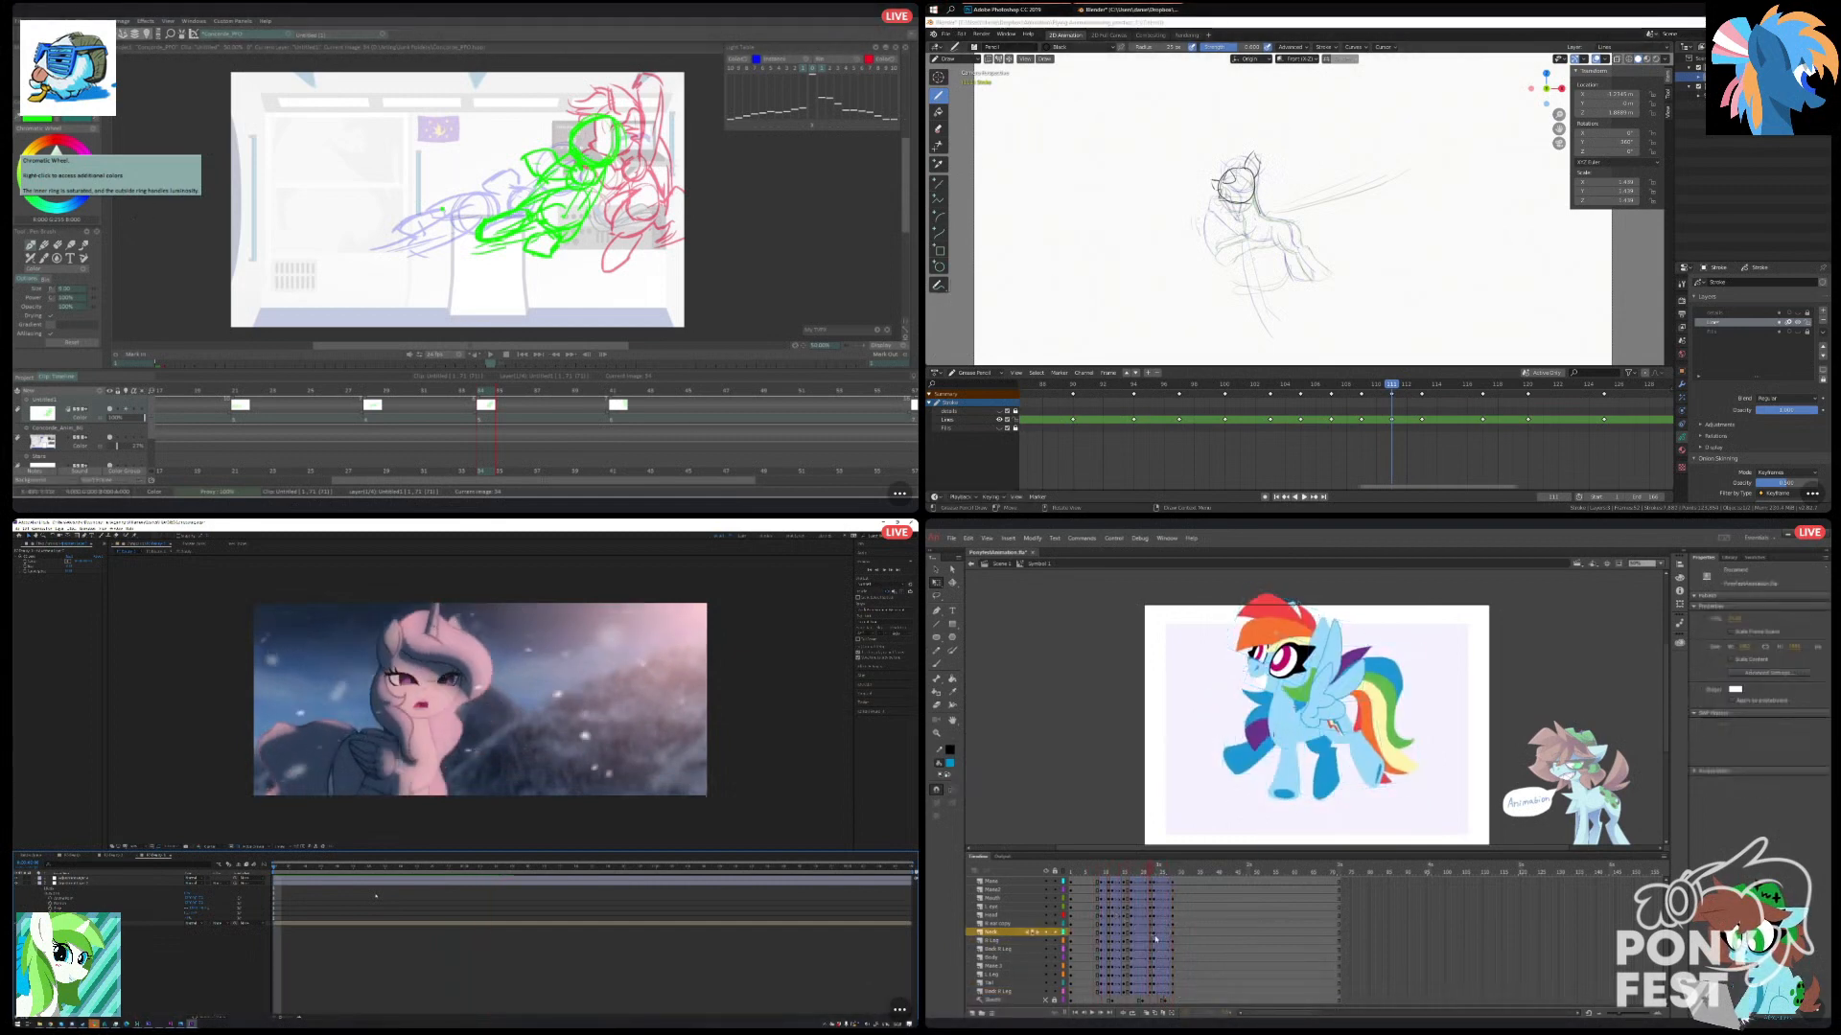
Open the nested pony compositions in After Effects, examine the effects on the character layer, and return to the main composition.
drag(522, 874, 407, 917)
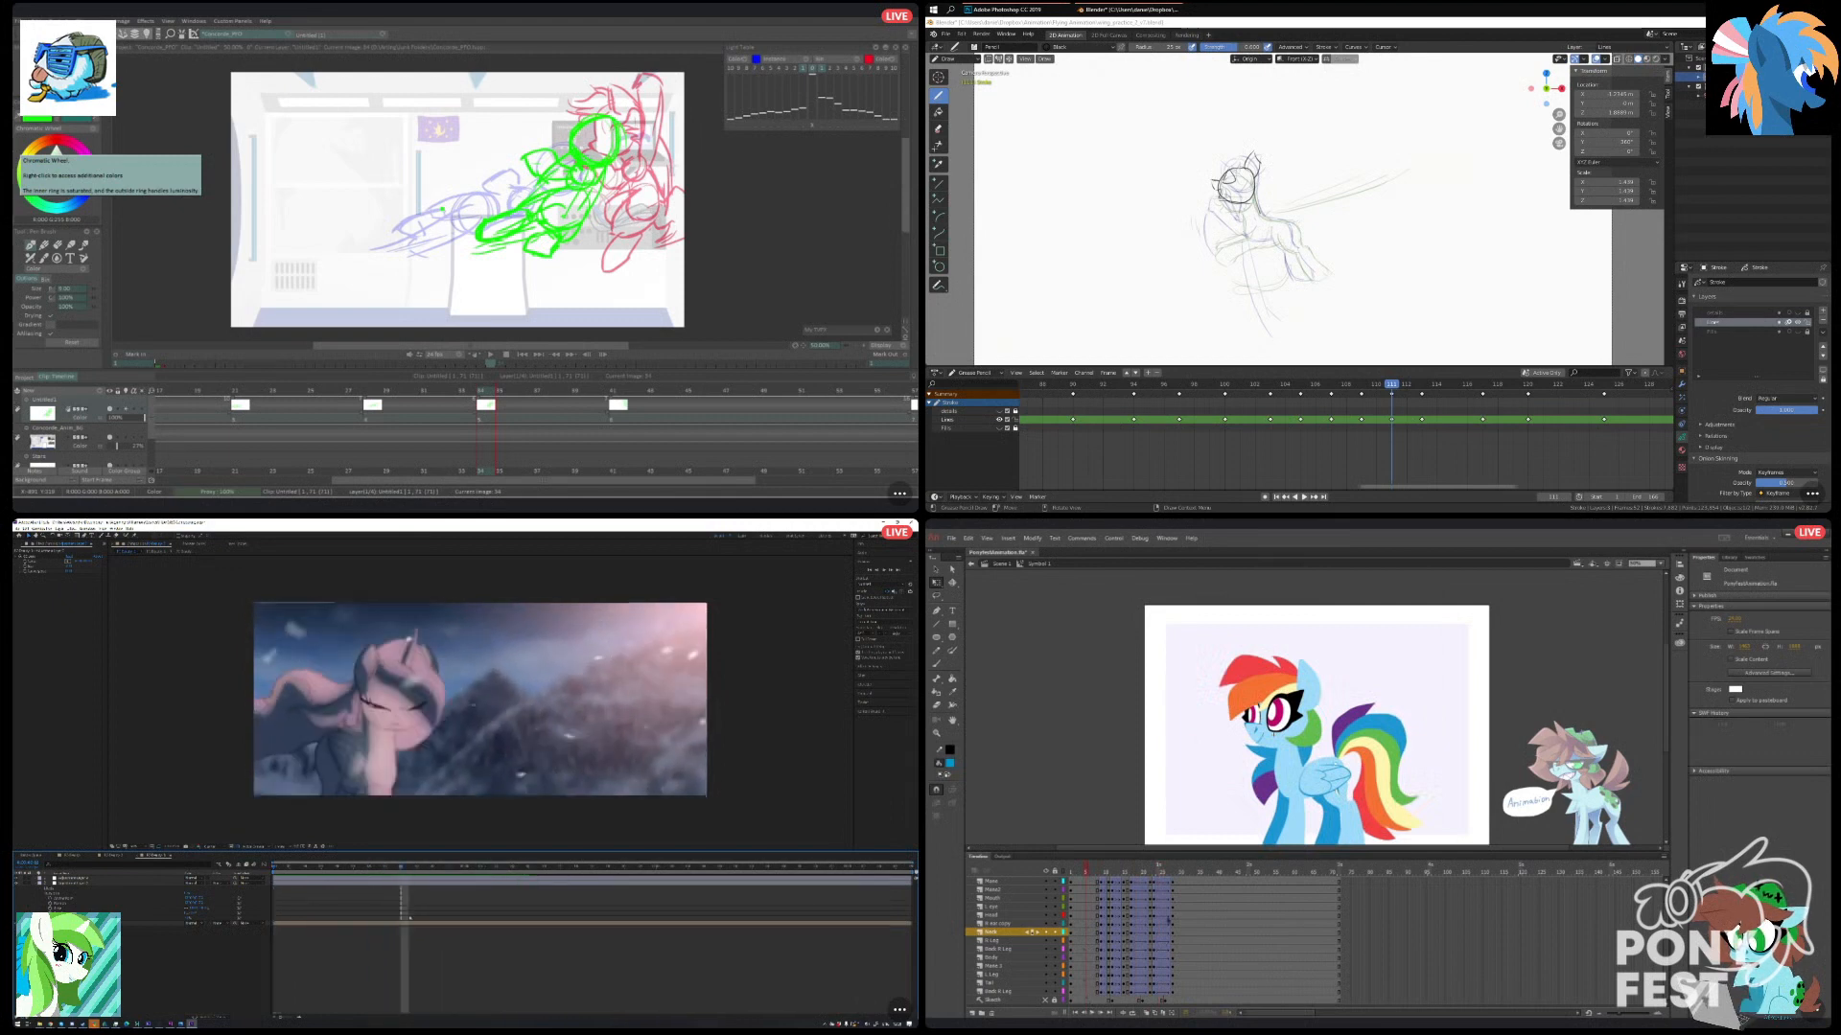
click(418, 922)
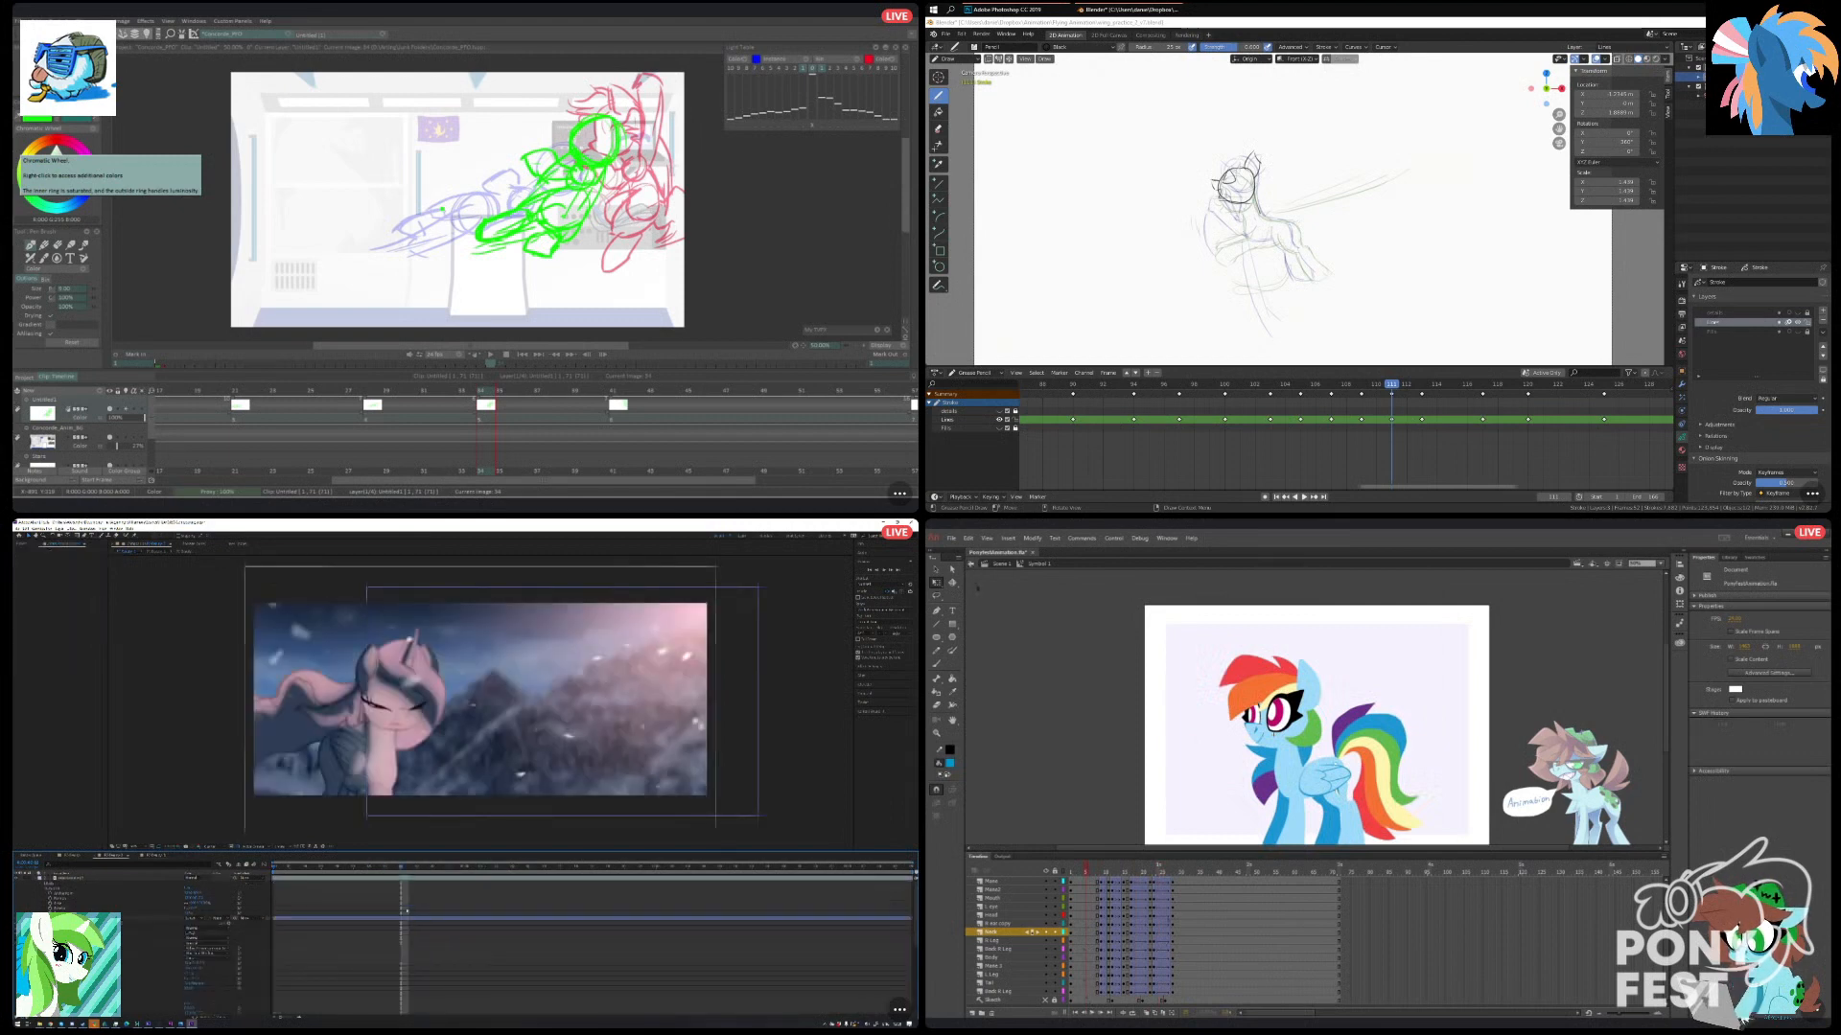
scroll(406, 911, down, 5)
drag(1668, 681, 1667, 693)
click(72, 855)
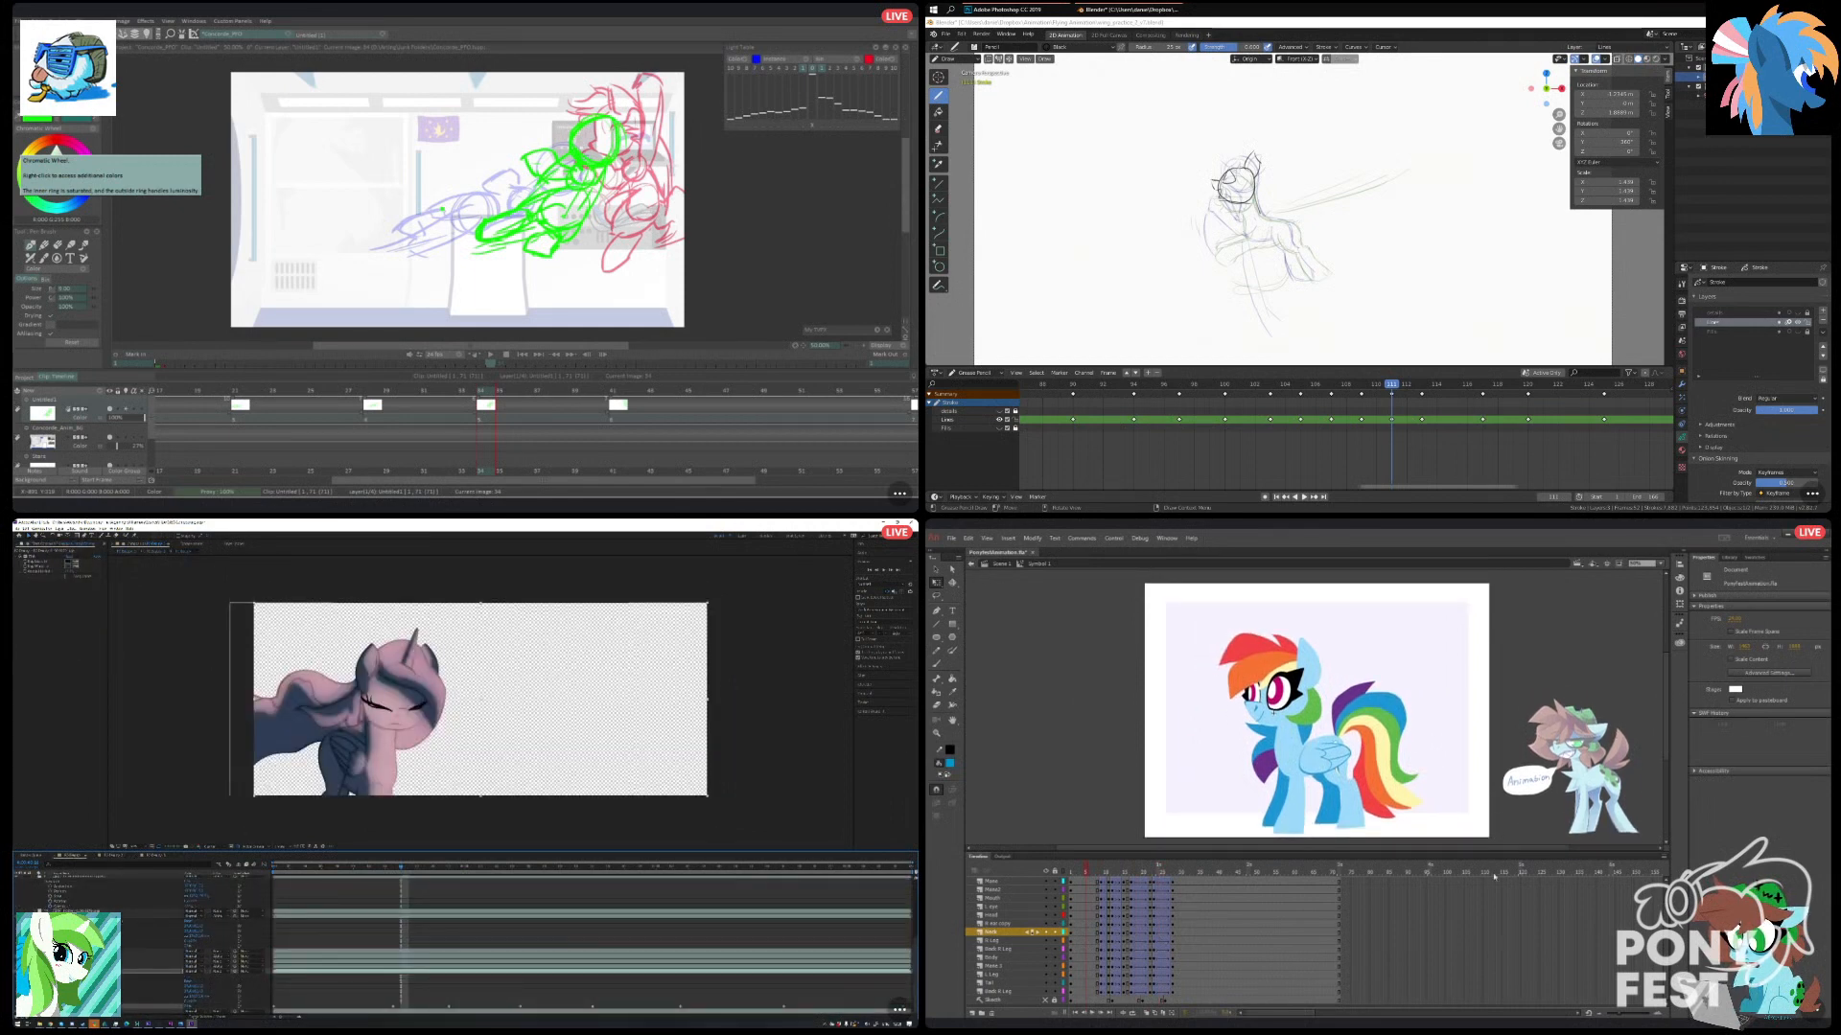
click(106, 960)
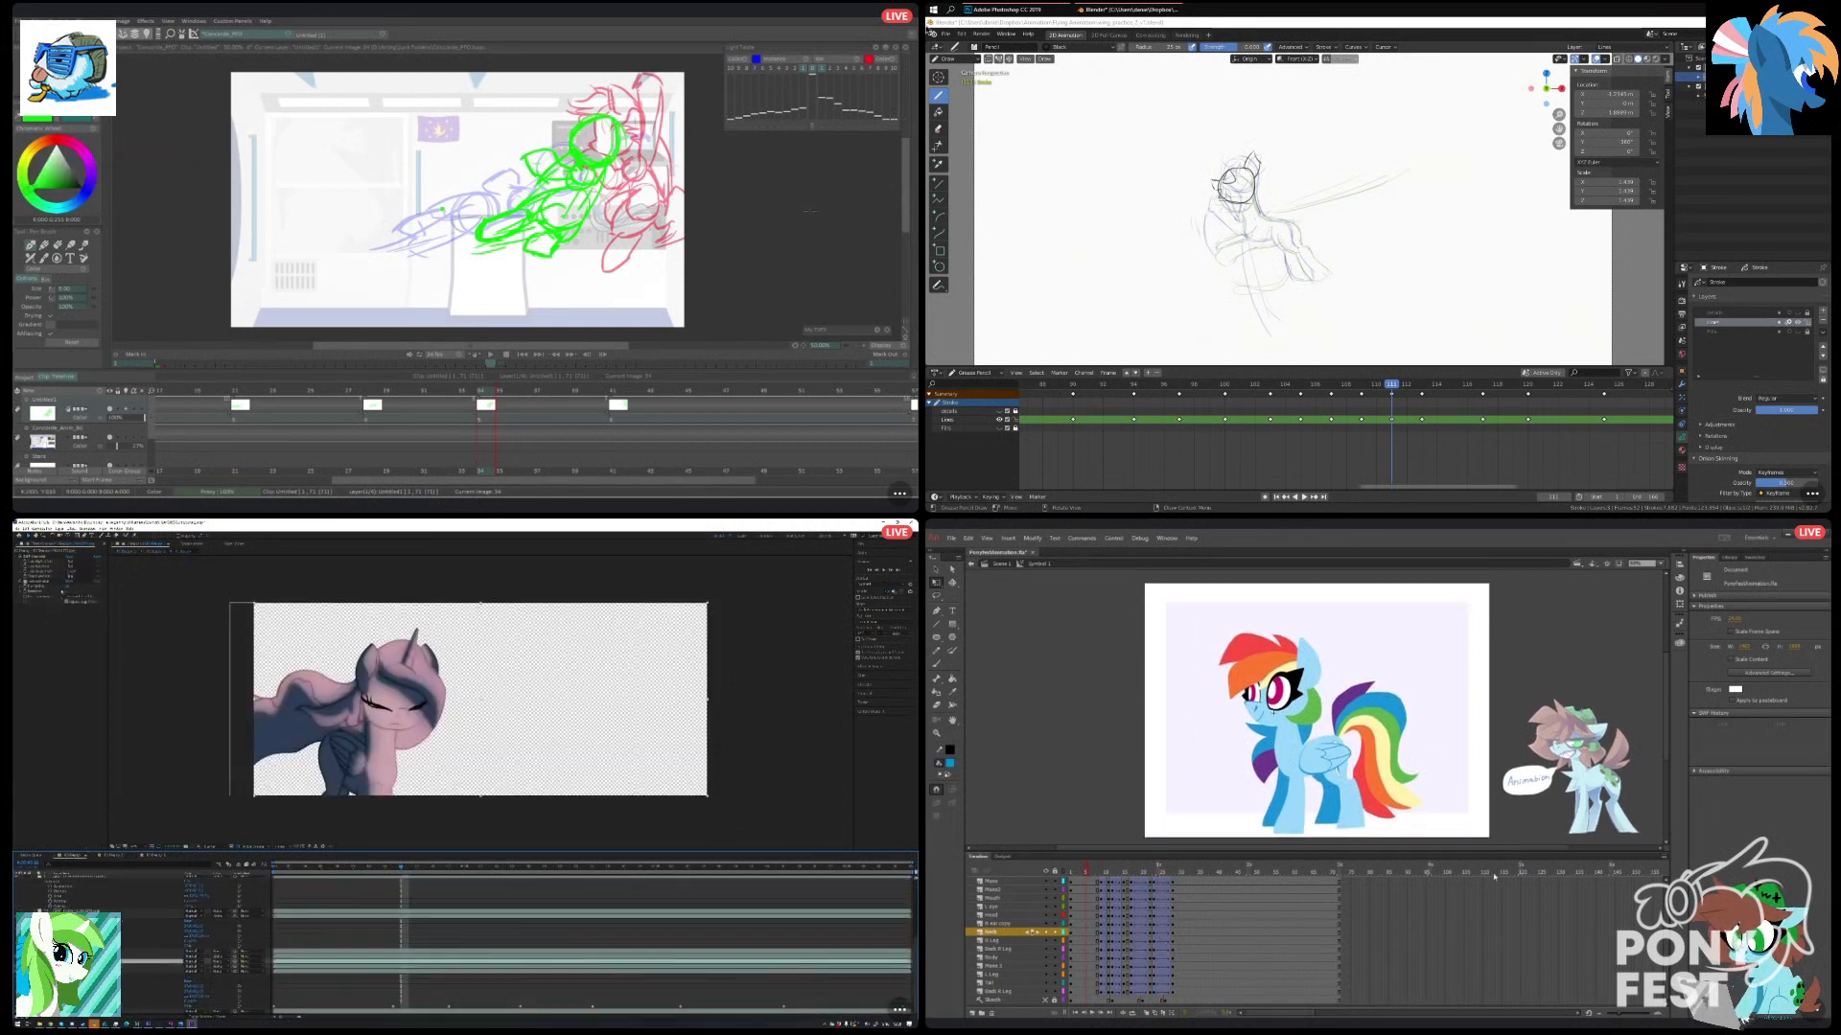
key(ctrl+s)
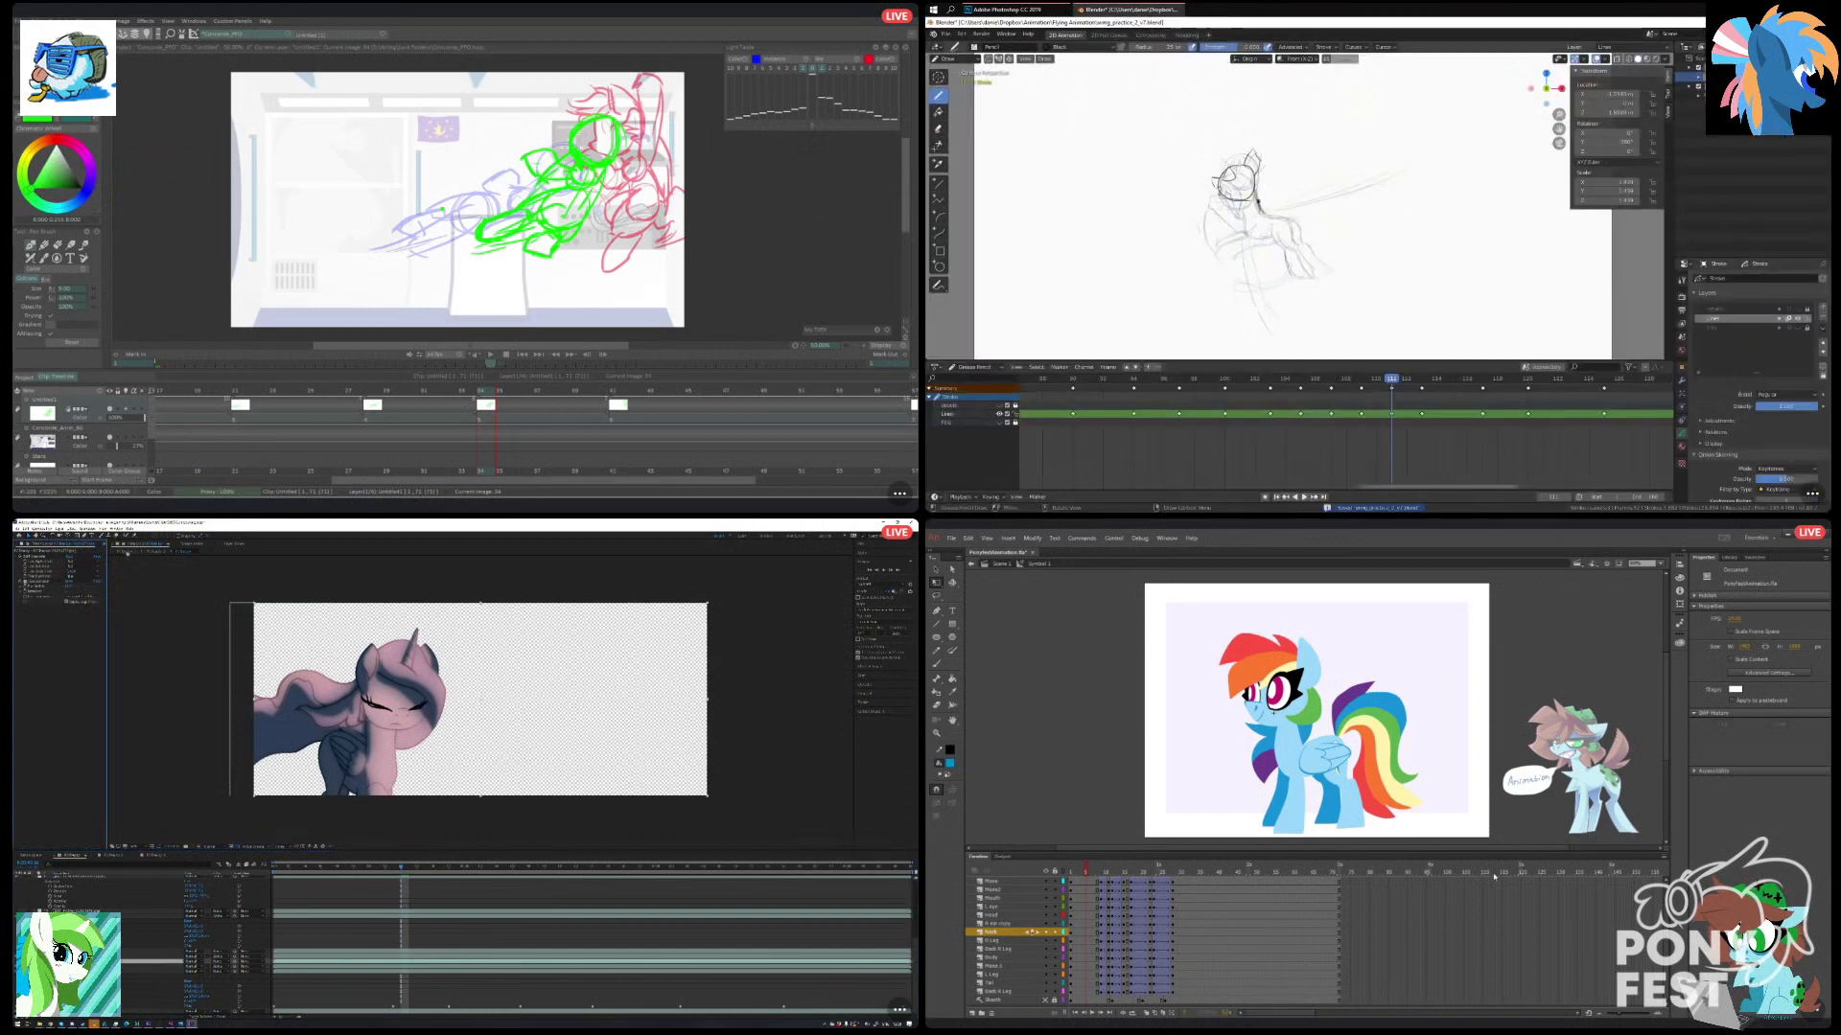
click(128, 553)
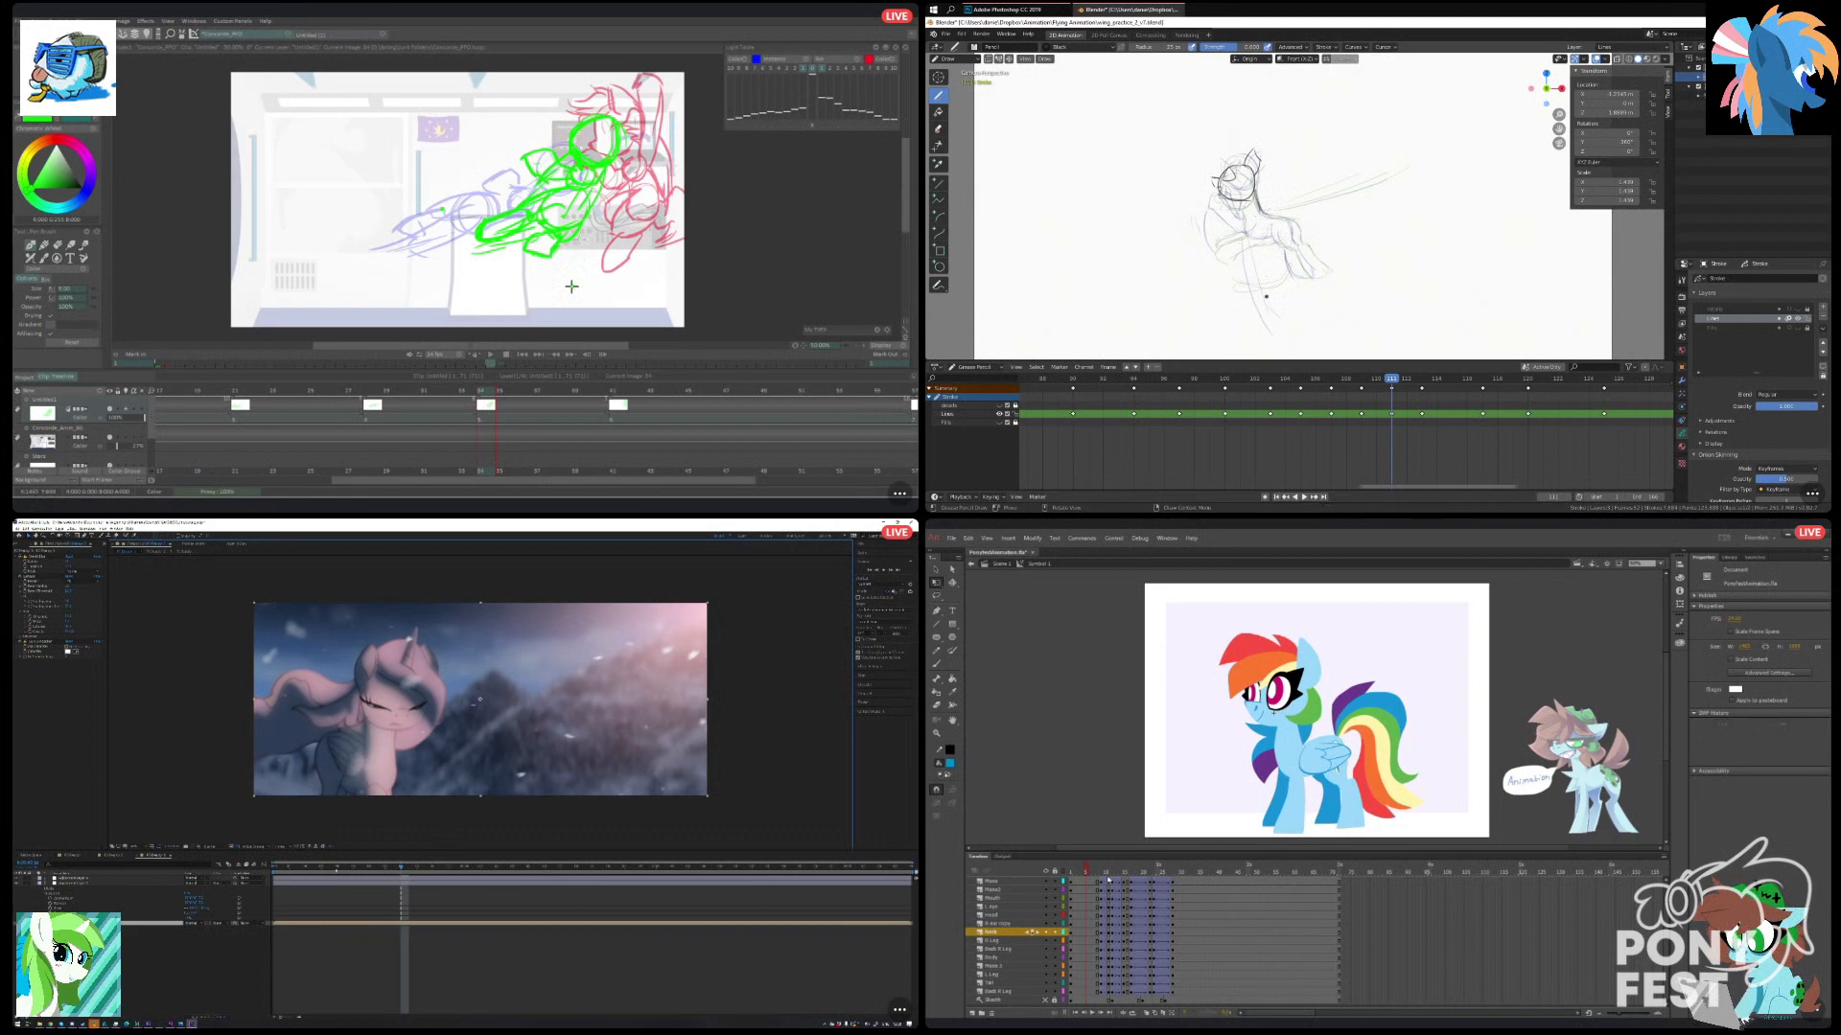
Replay the pony animation in Animate, and open a new browser window and move it aside.
click(276, 867)
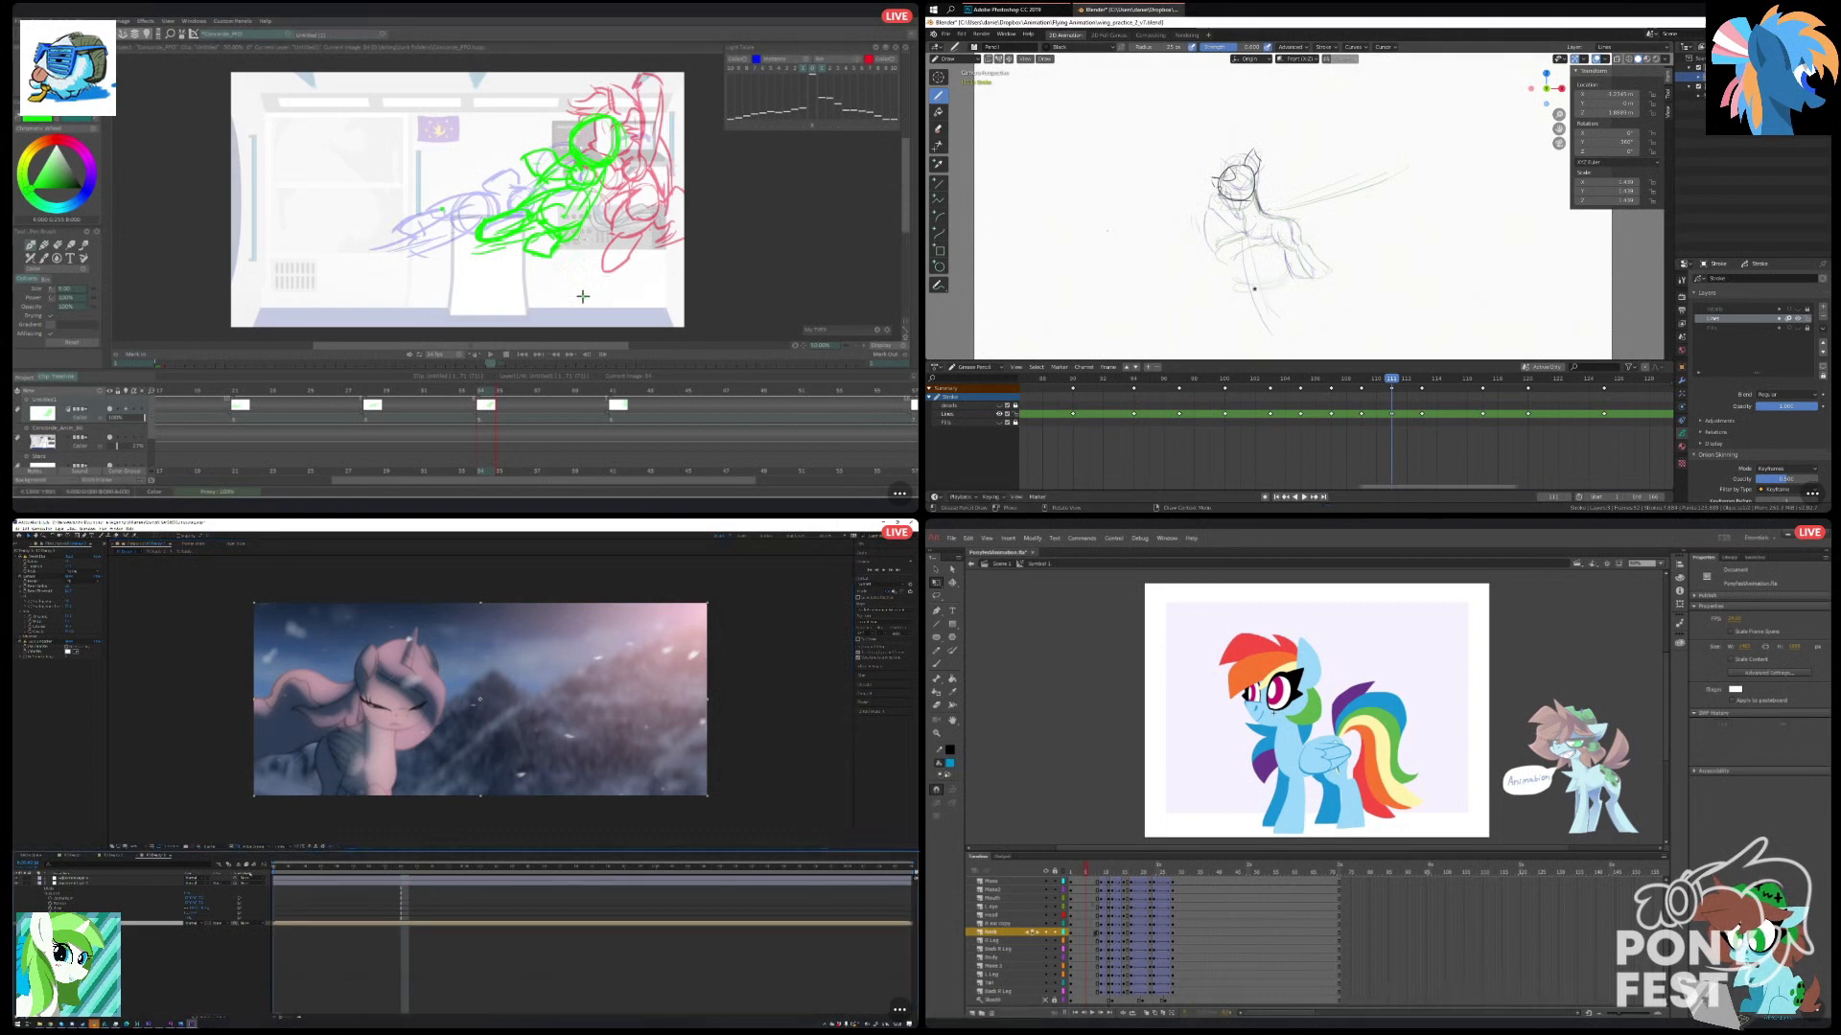
click(1092, 1014)
key(ctrl+n)
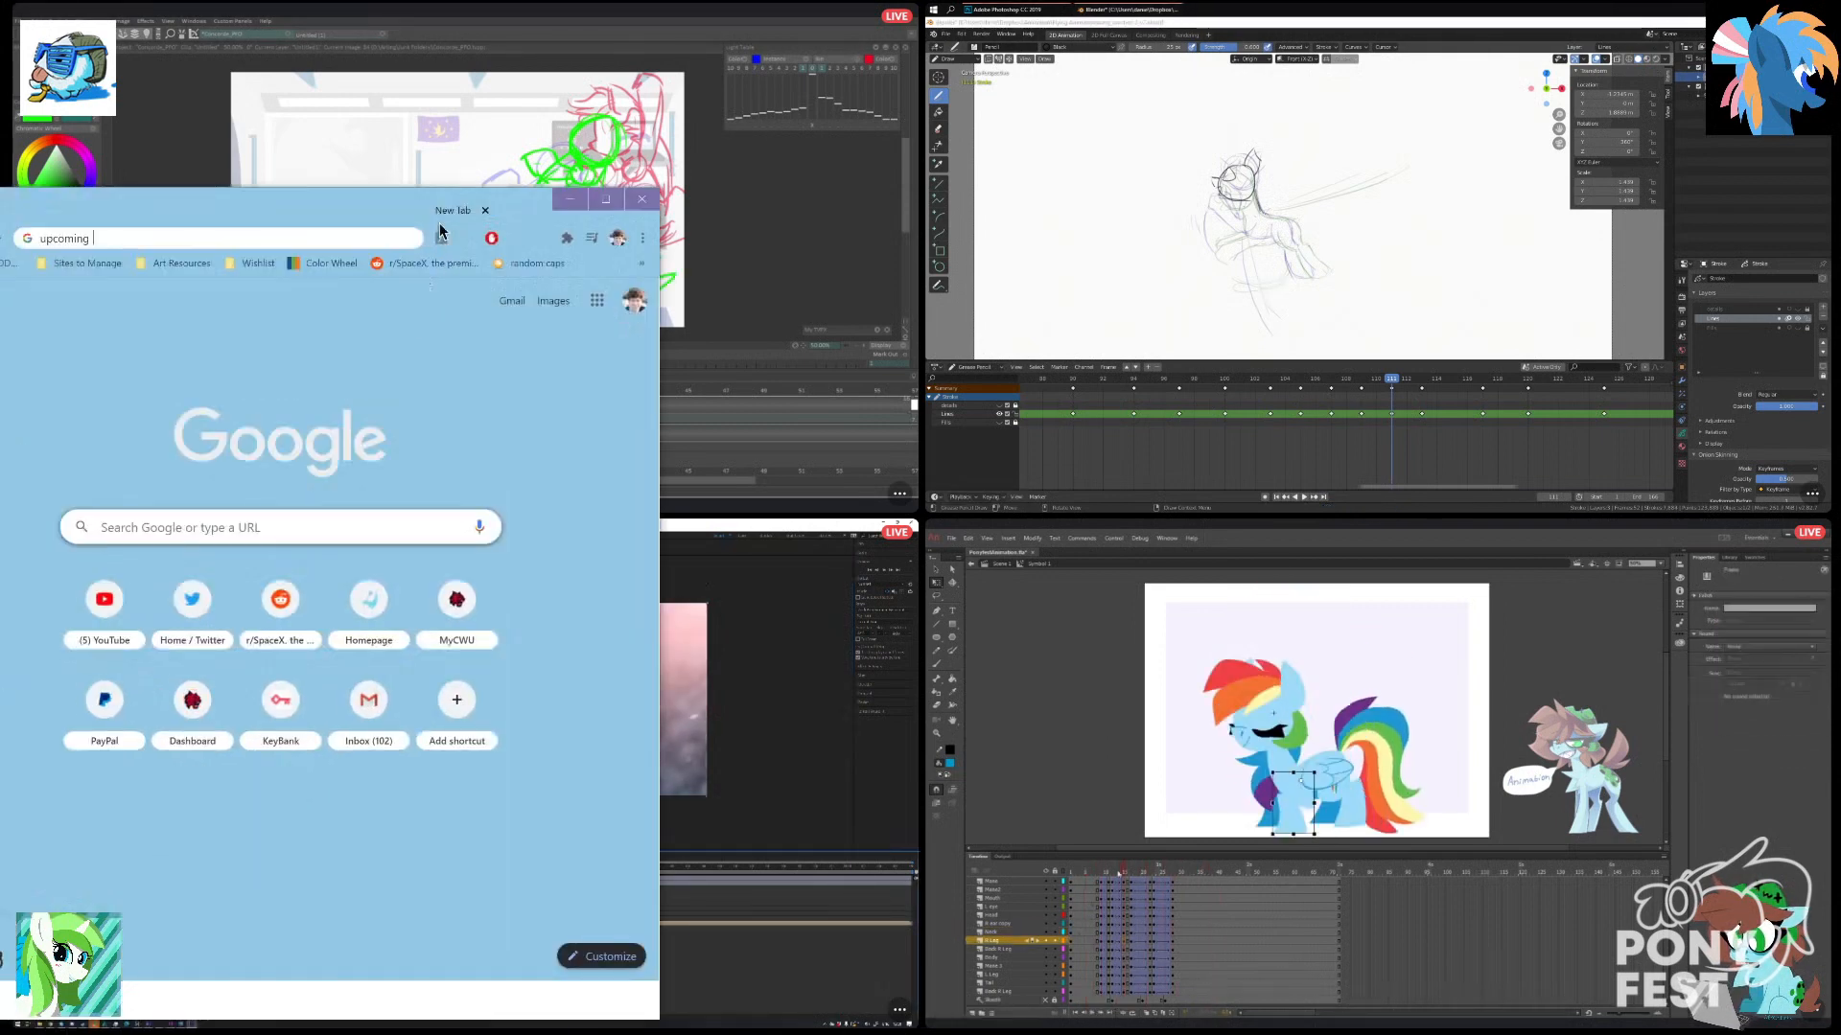
mouse_move(439, 231)
mouse_down()
mouse_move(282, 16)
mouse_move(0, 10)
mouse_up()
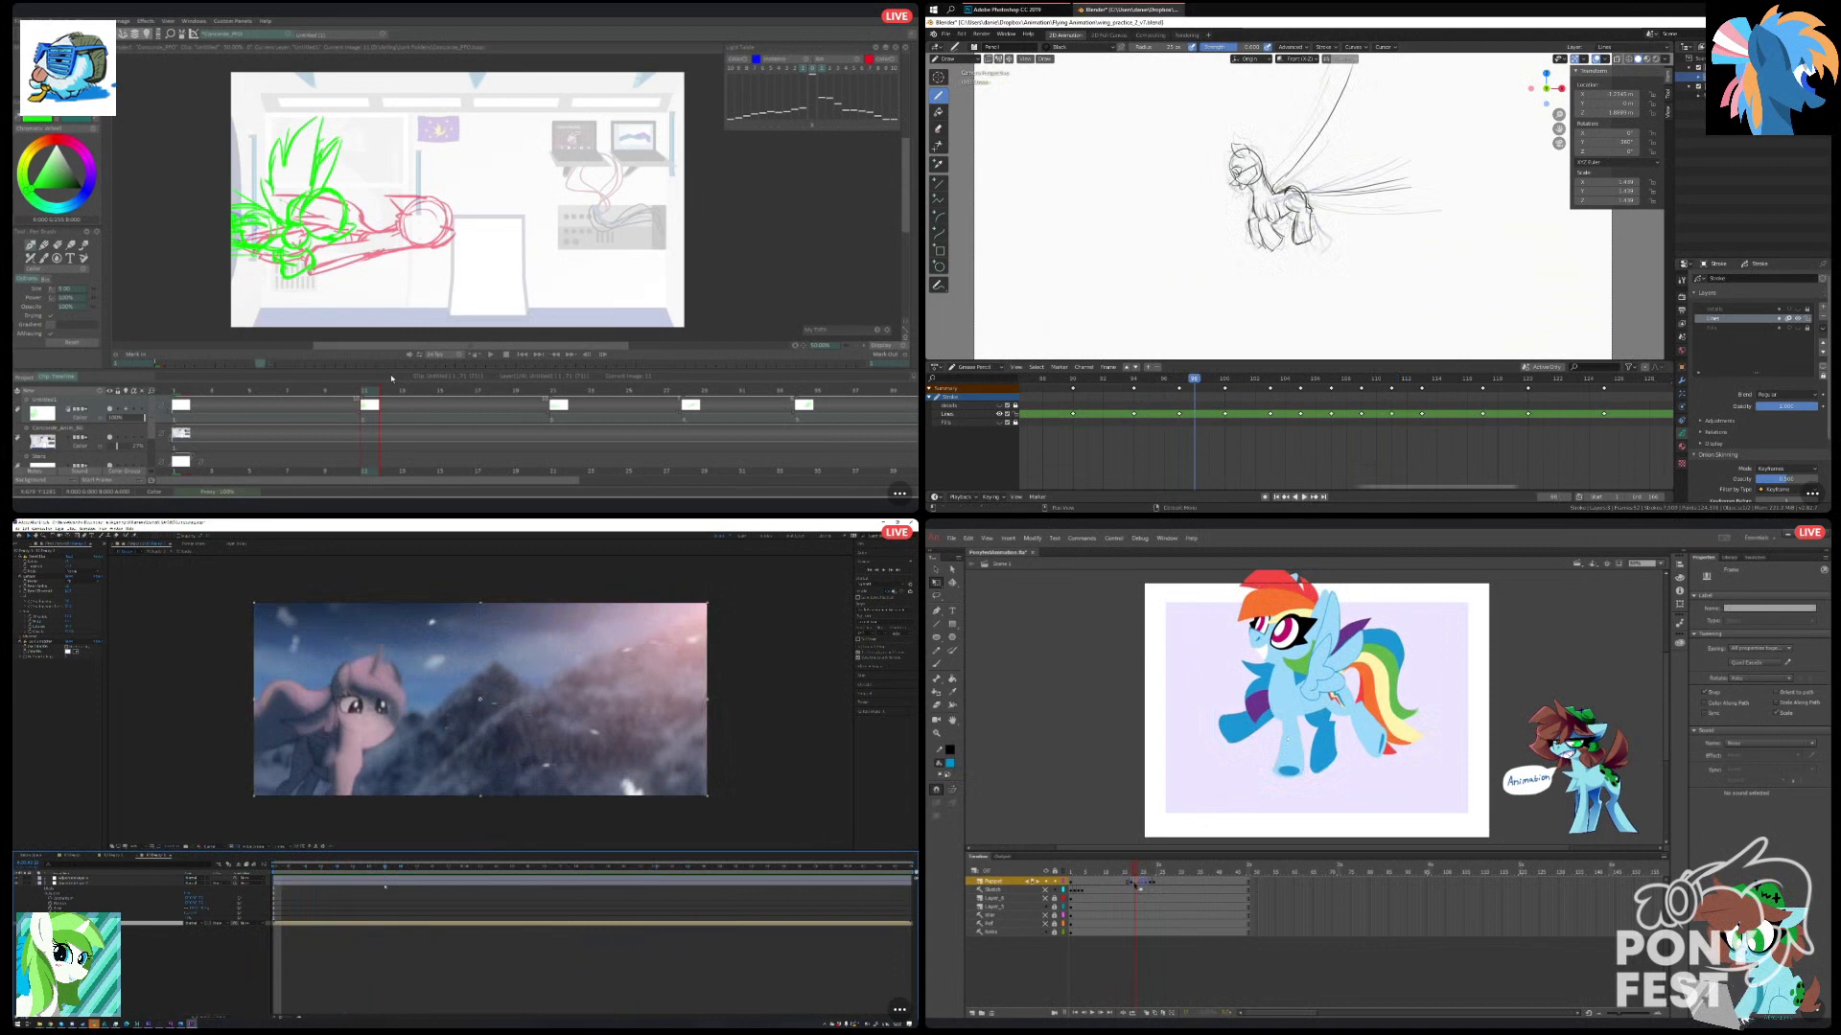
Play the main scene from near its start in Animate, and fit the whole drawing timeline into view in Blender.
drag(1139, 866, 1077, 871)
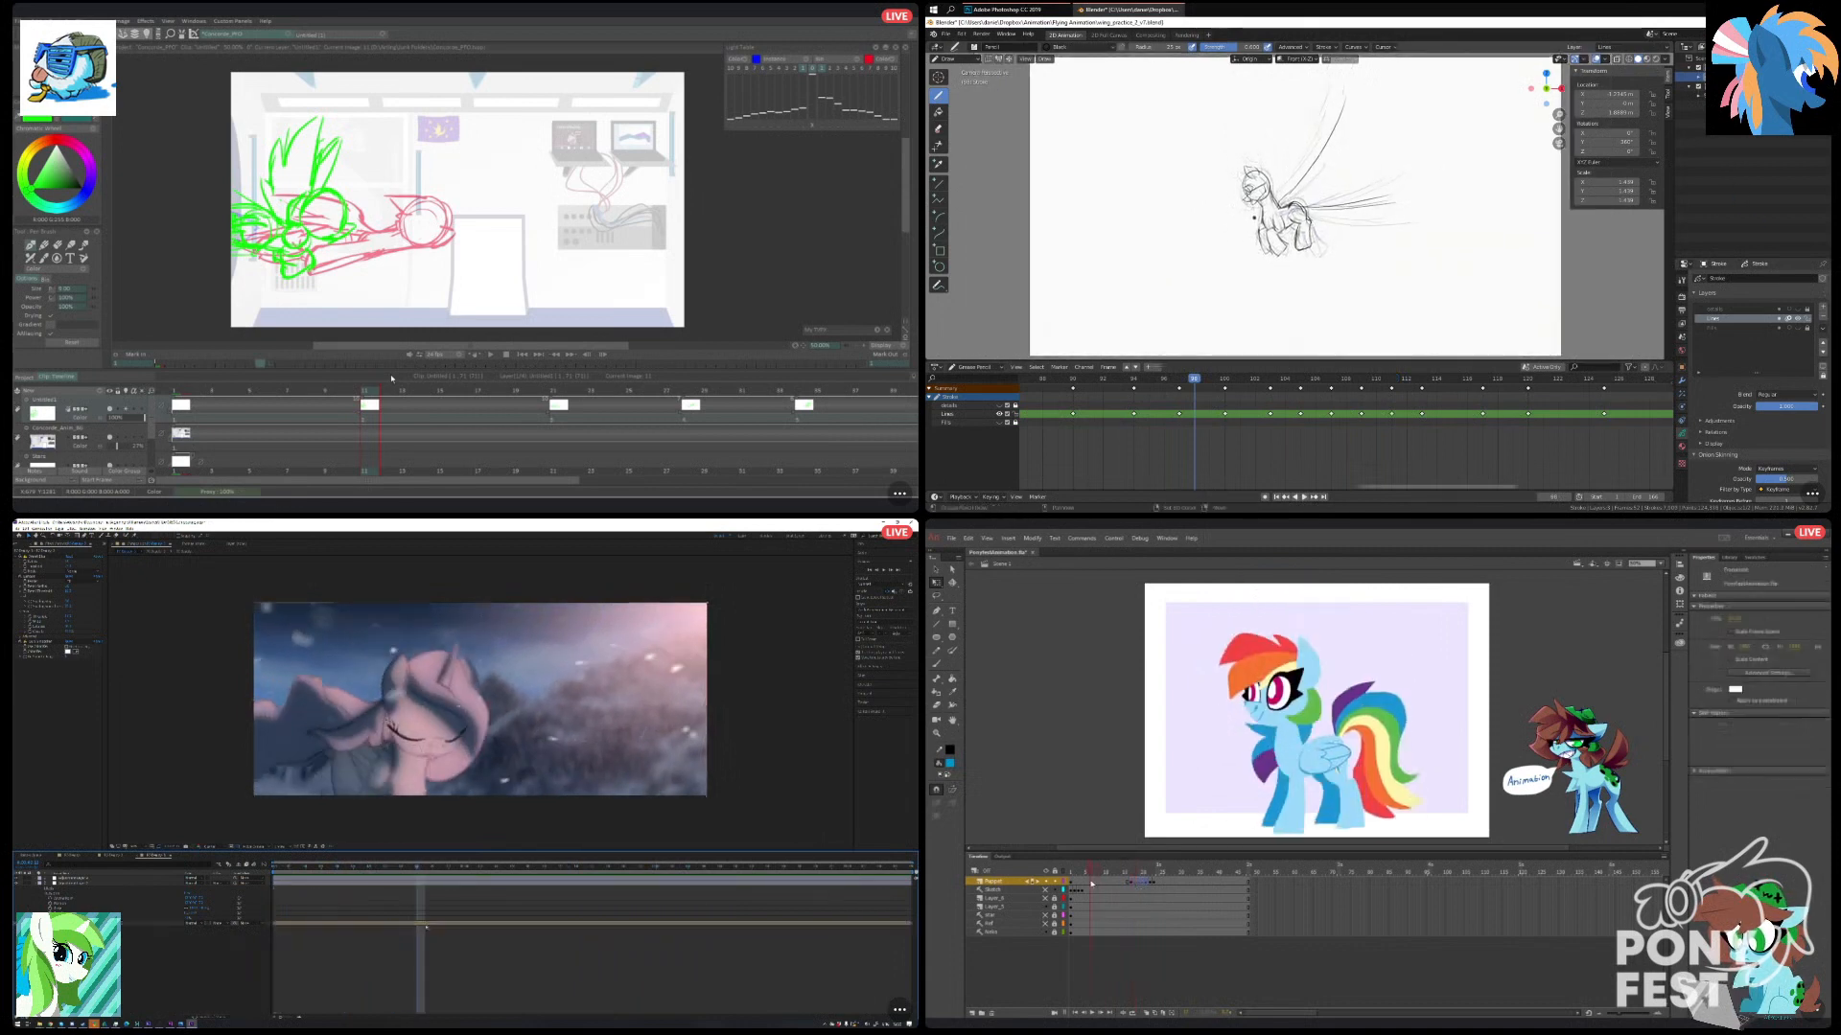
click(1093, 1013)
drag(1362, 493, 1025, 479)
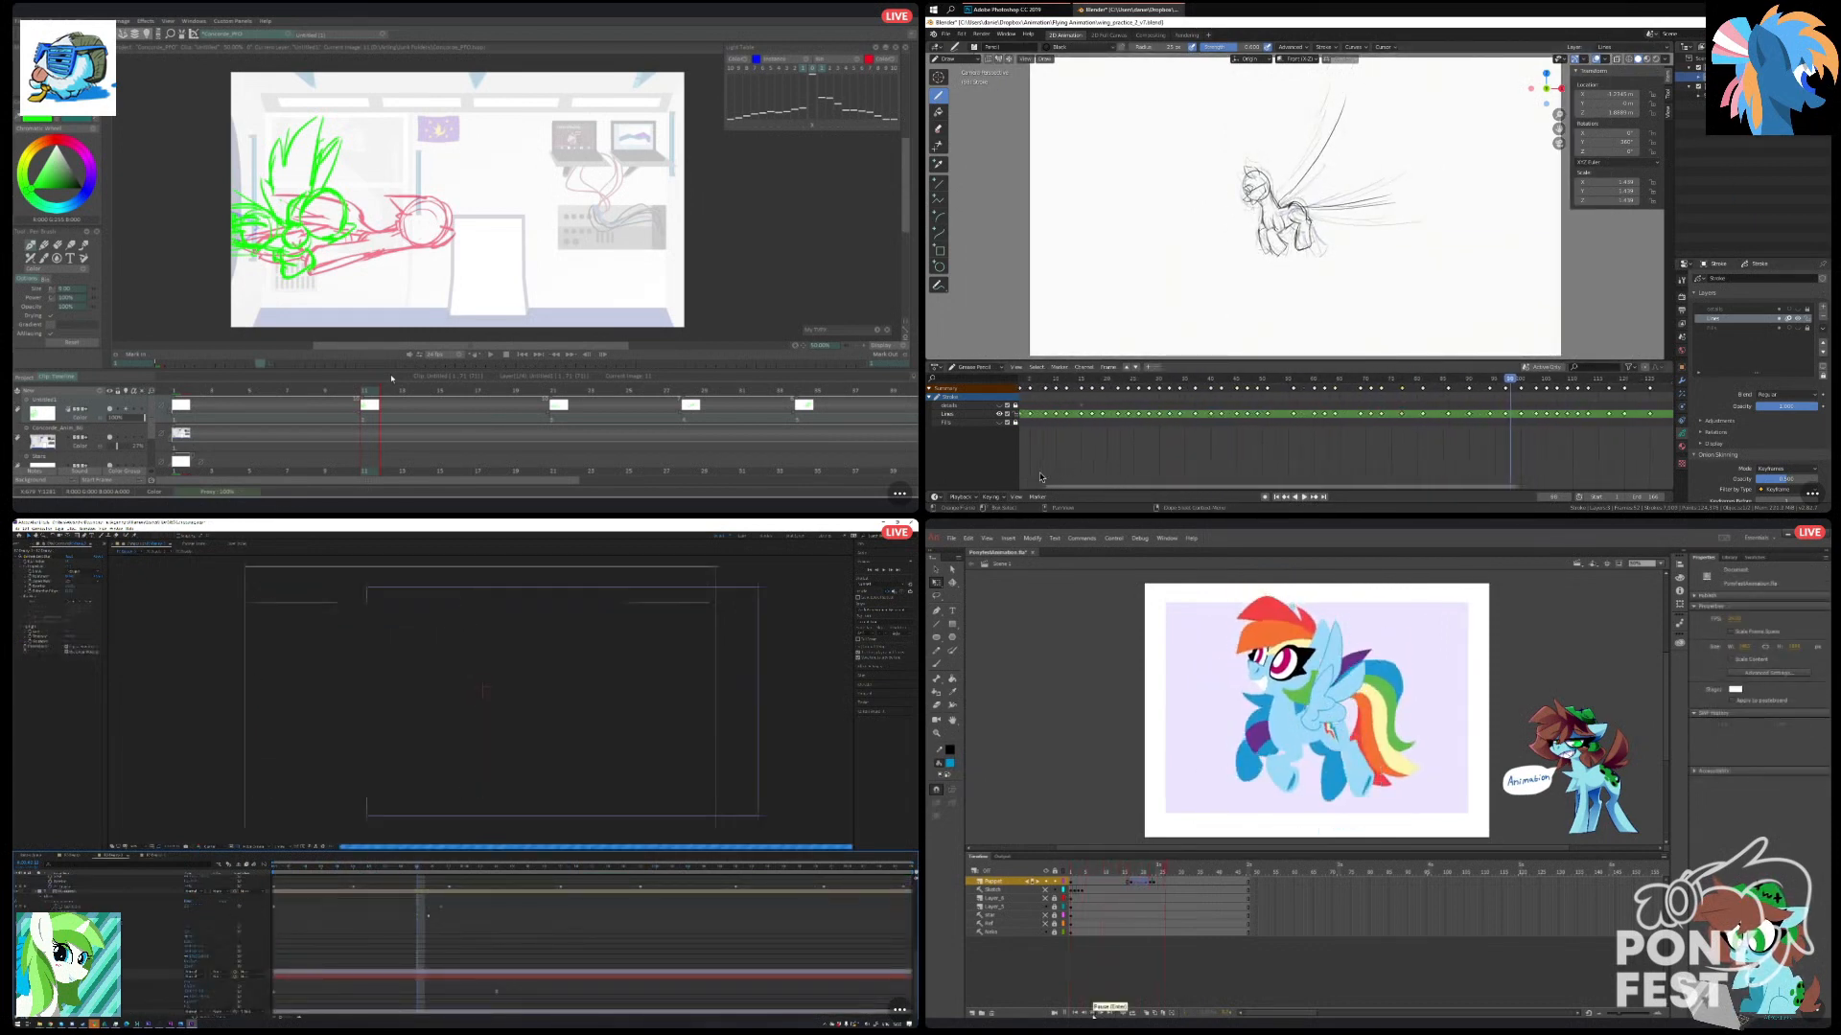
click(1138, 883)
drag(1519, 493, 1678, 494)
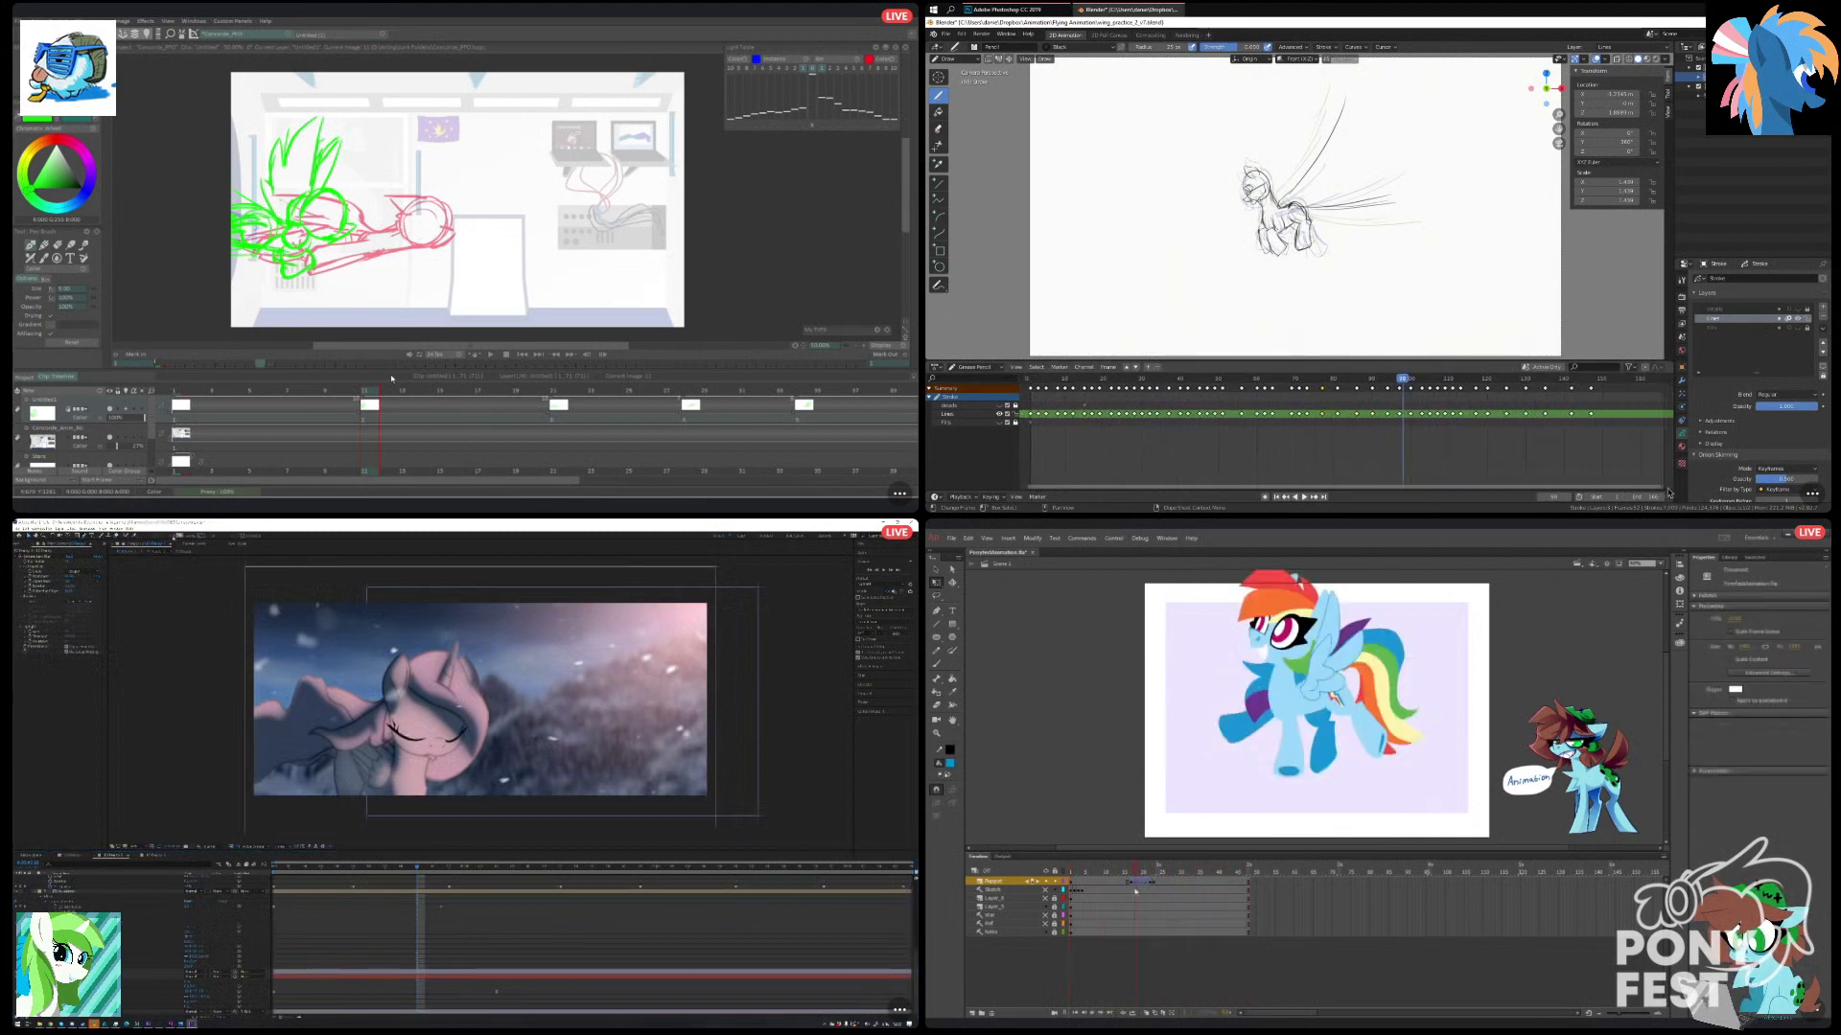
Set the shape fill to a solid dark blue pasted colour in After Effects, and play the sketch animation in Blender.
click(177, 538)
click(1132, 883)
click(1293, 496)
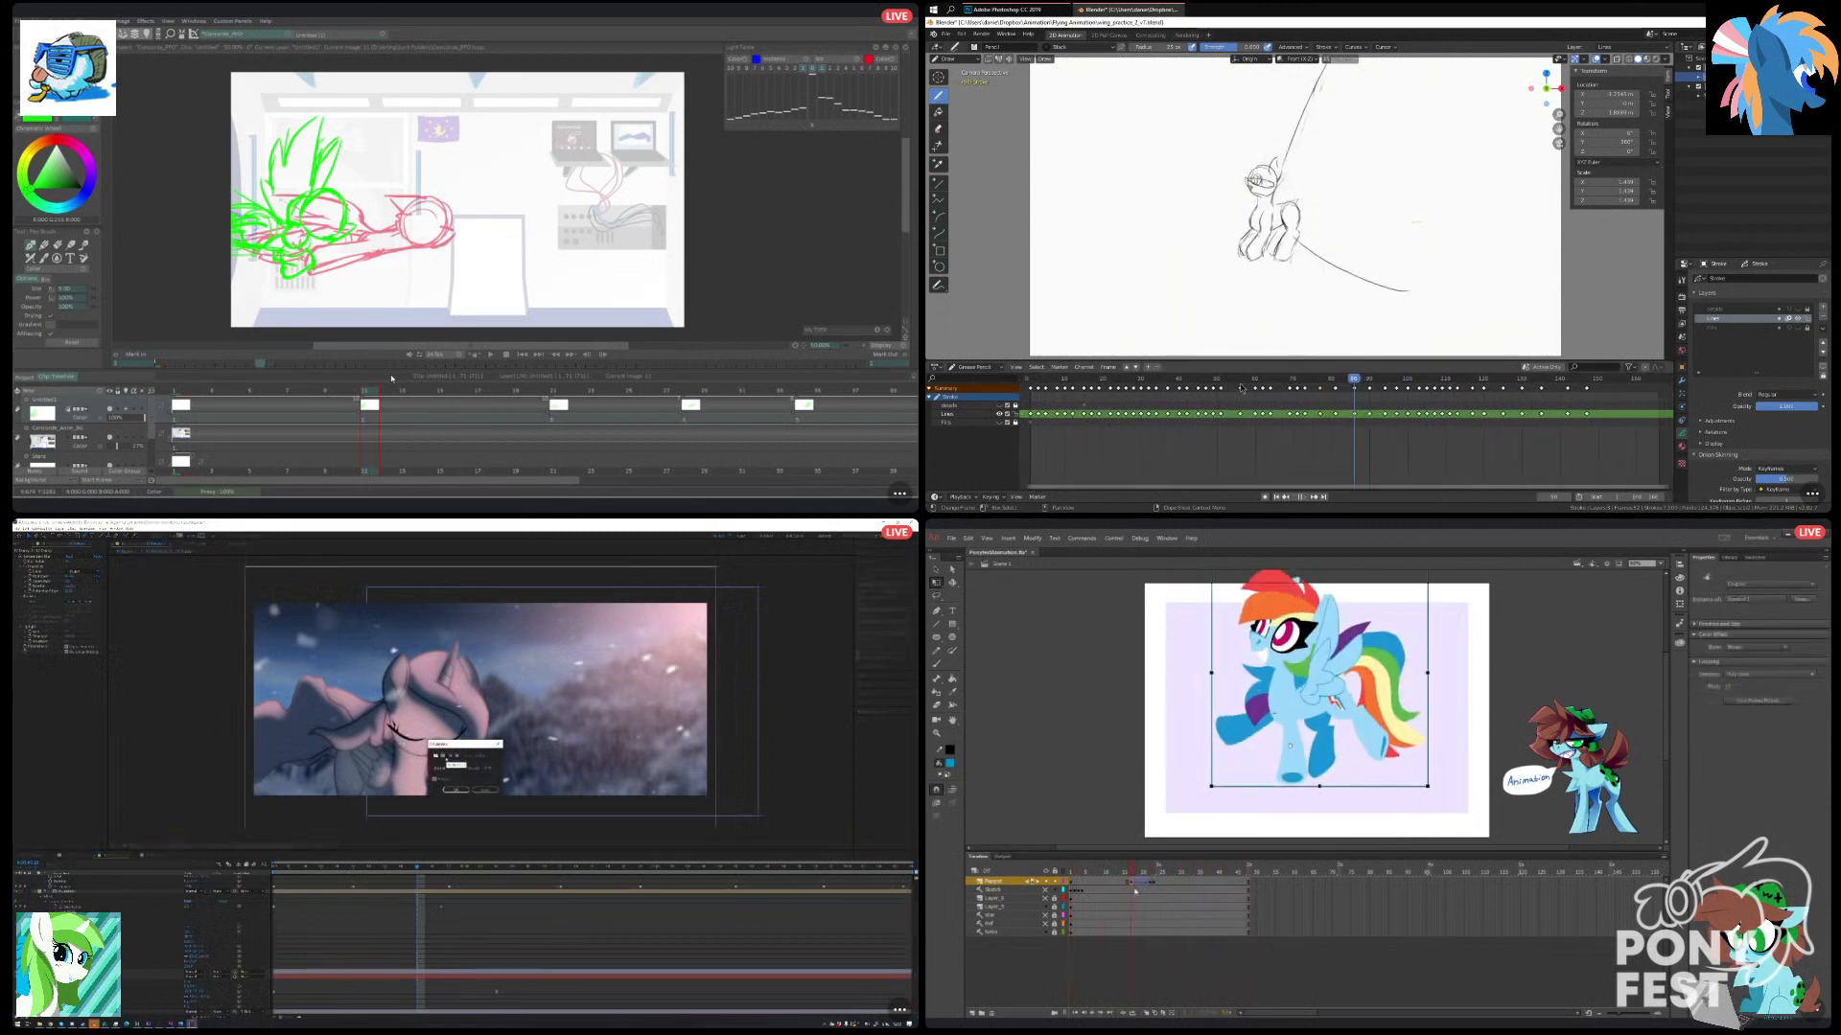
click(444, 756)
click(455, 790)
click(181, 536)
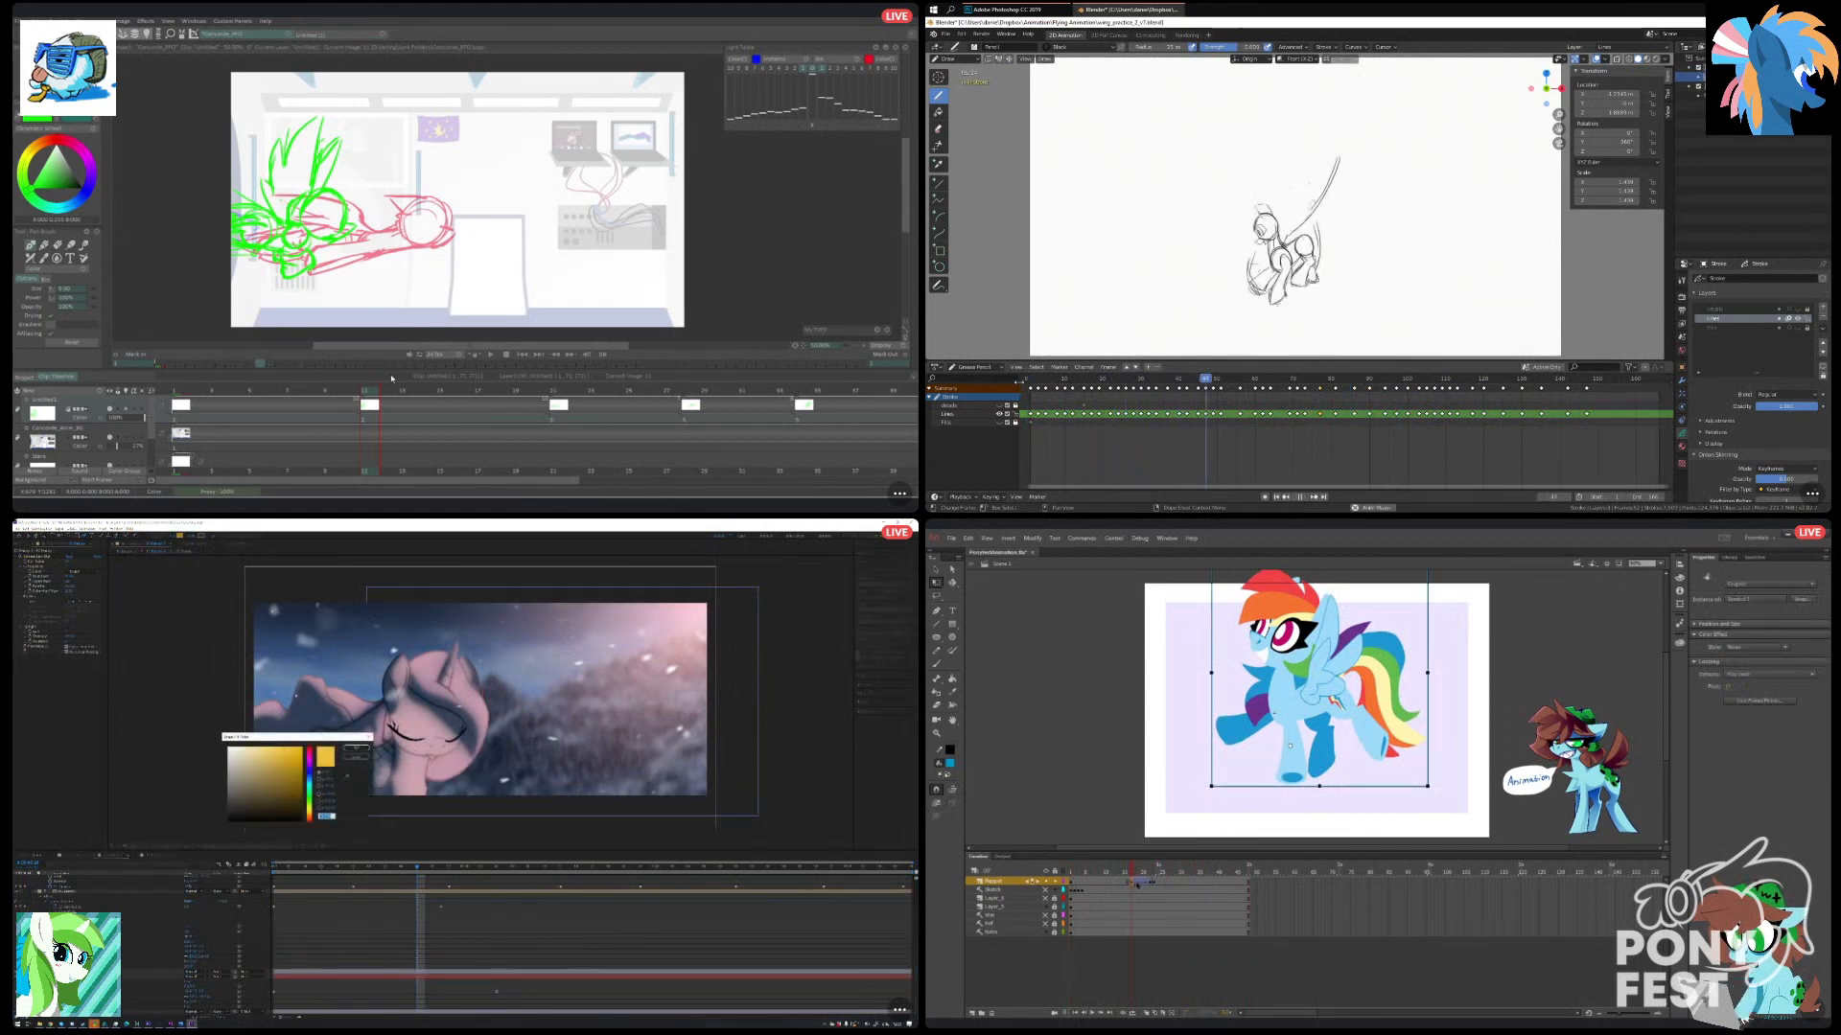
key(ctrl+v)
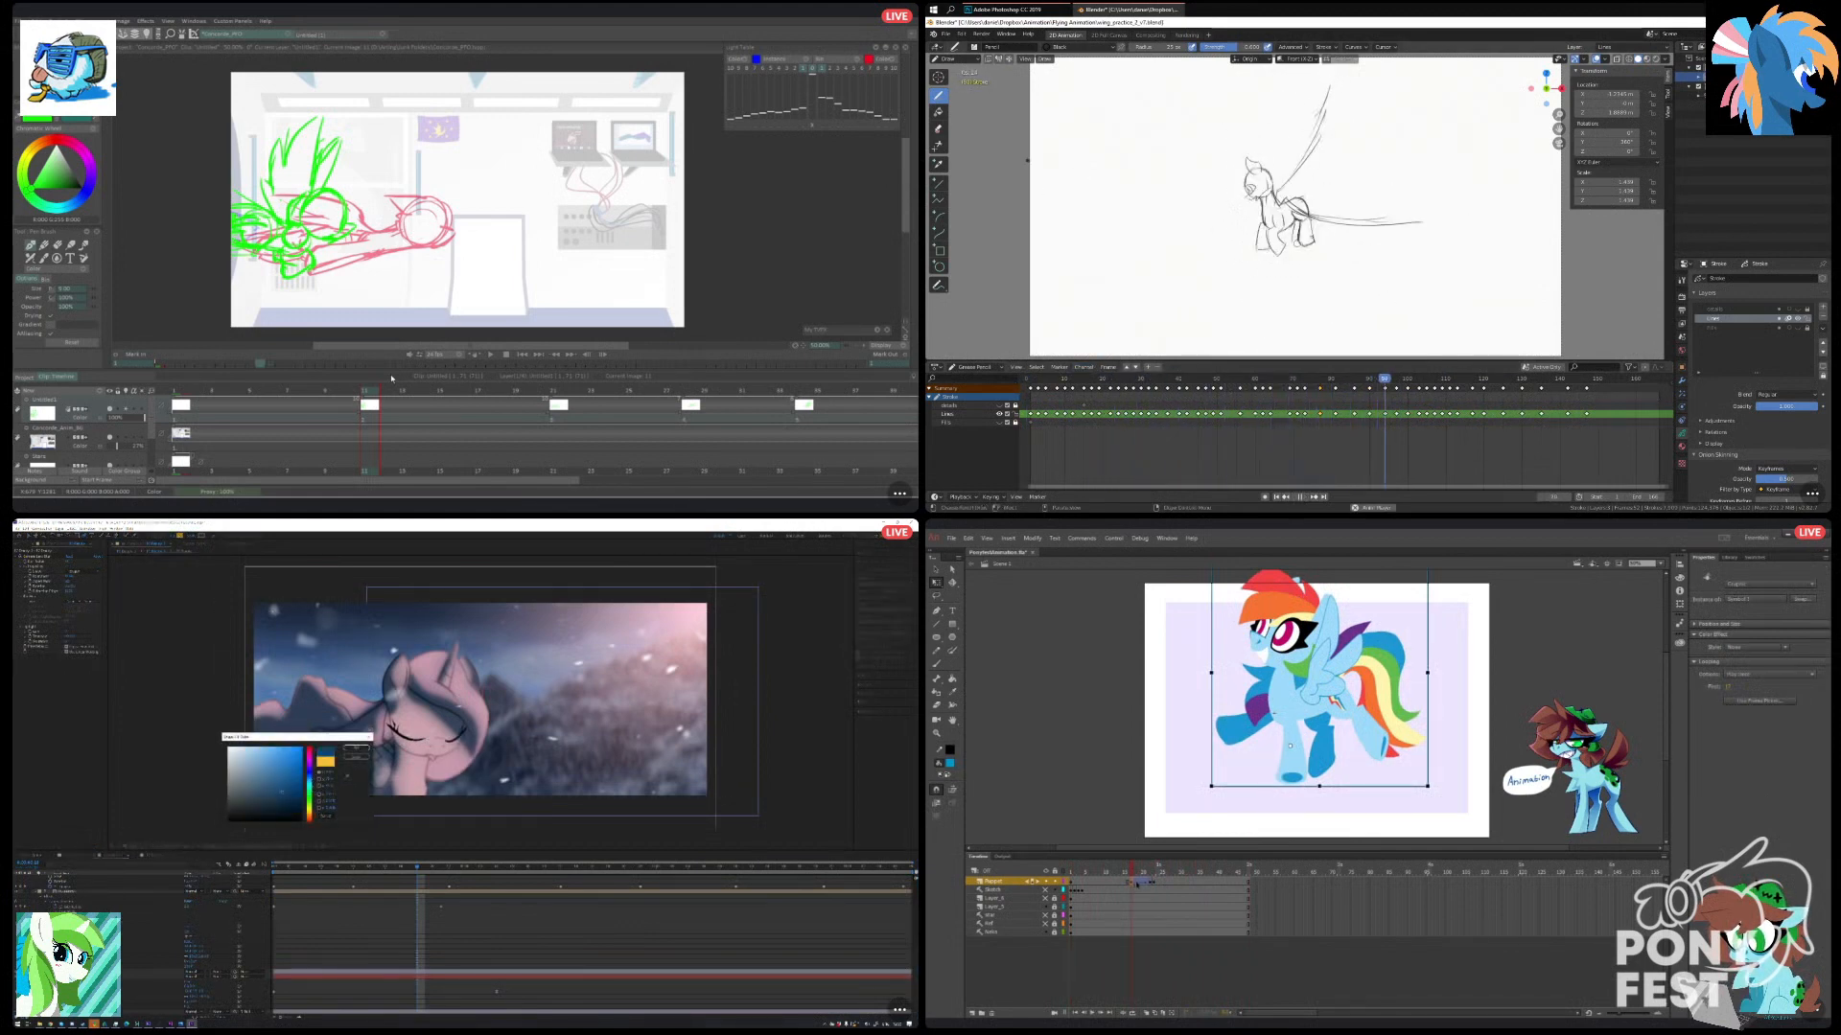
click(1138, 883)
click(355, 747)
Draw a large closed curved shape over the upper scene with the Pen tool in After Effects, and remove the pony's classic tween in Animate.
drag(213, 715, 294, 721)
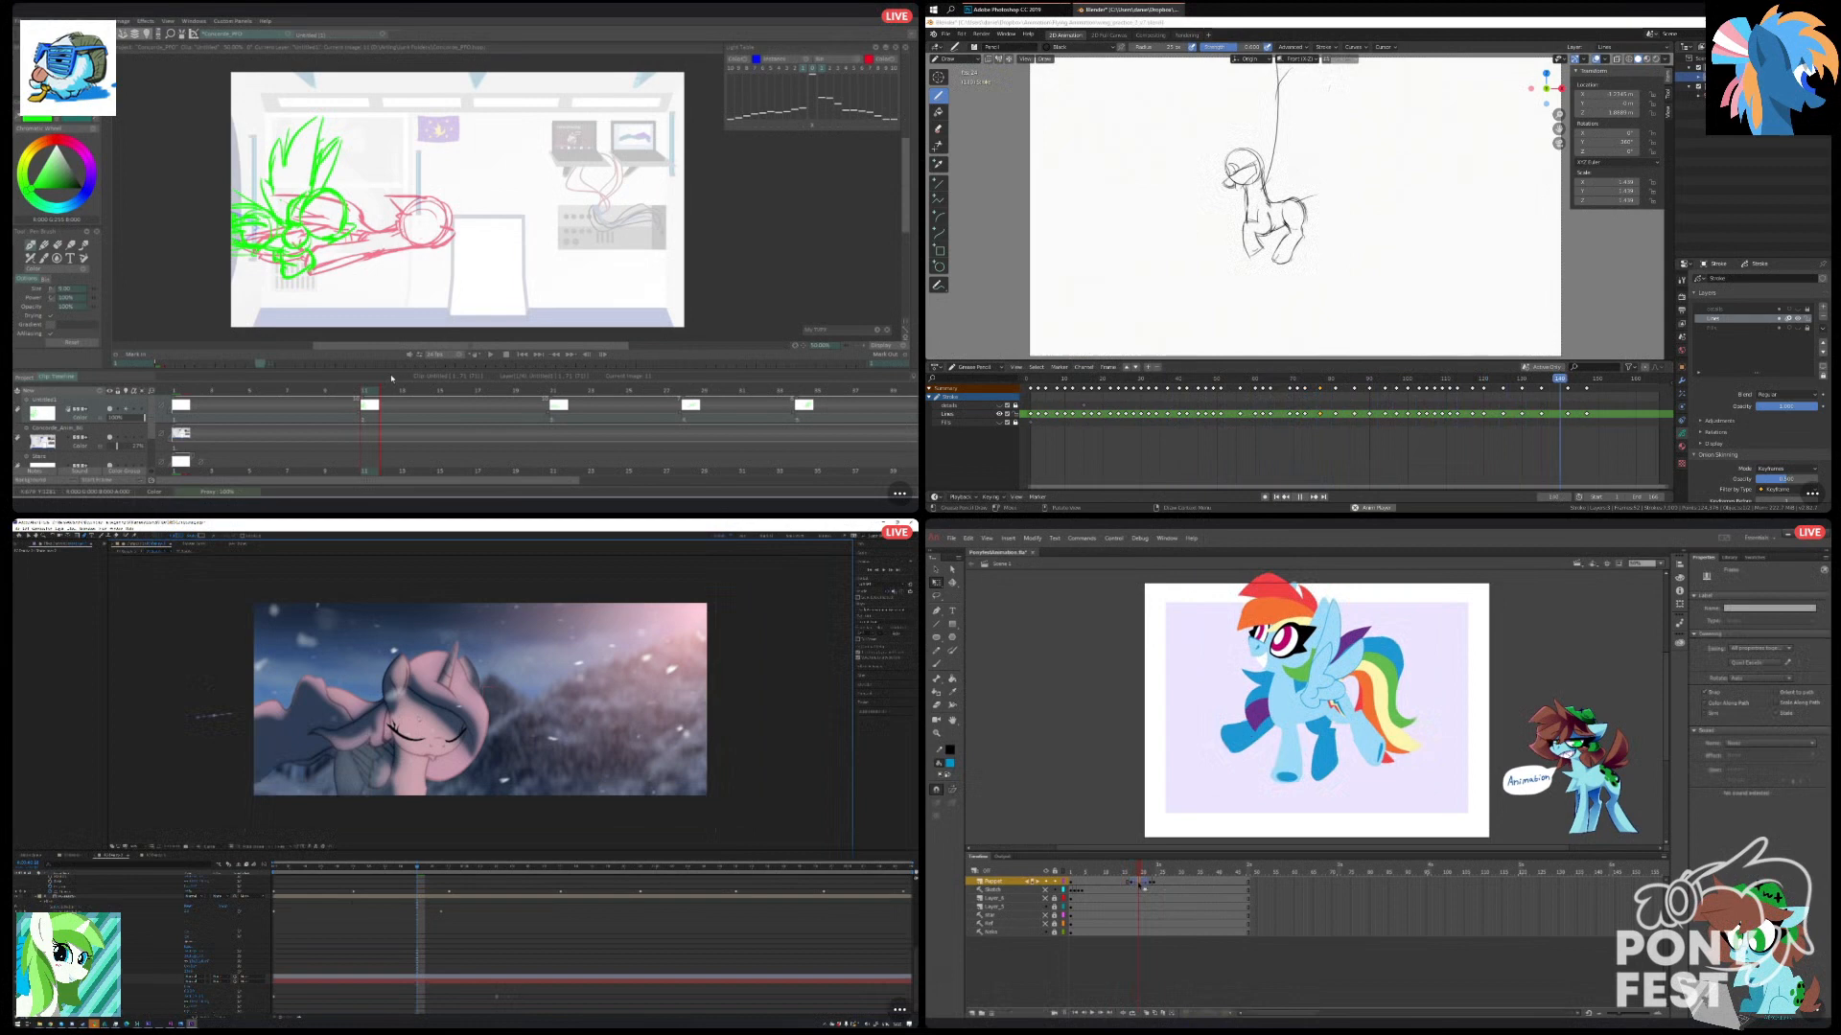
drag(460, 710, 506, 660)
click(1139, 884)
right_click(1137, 883)
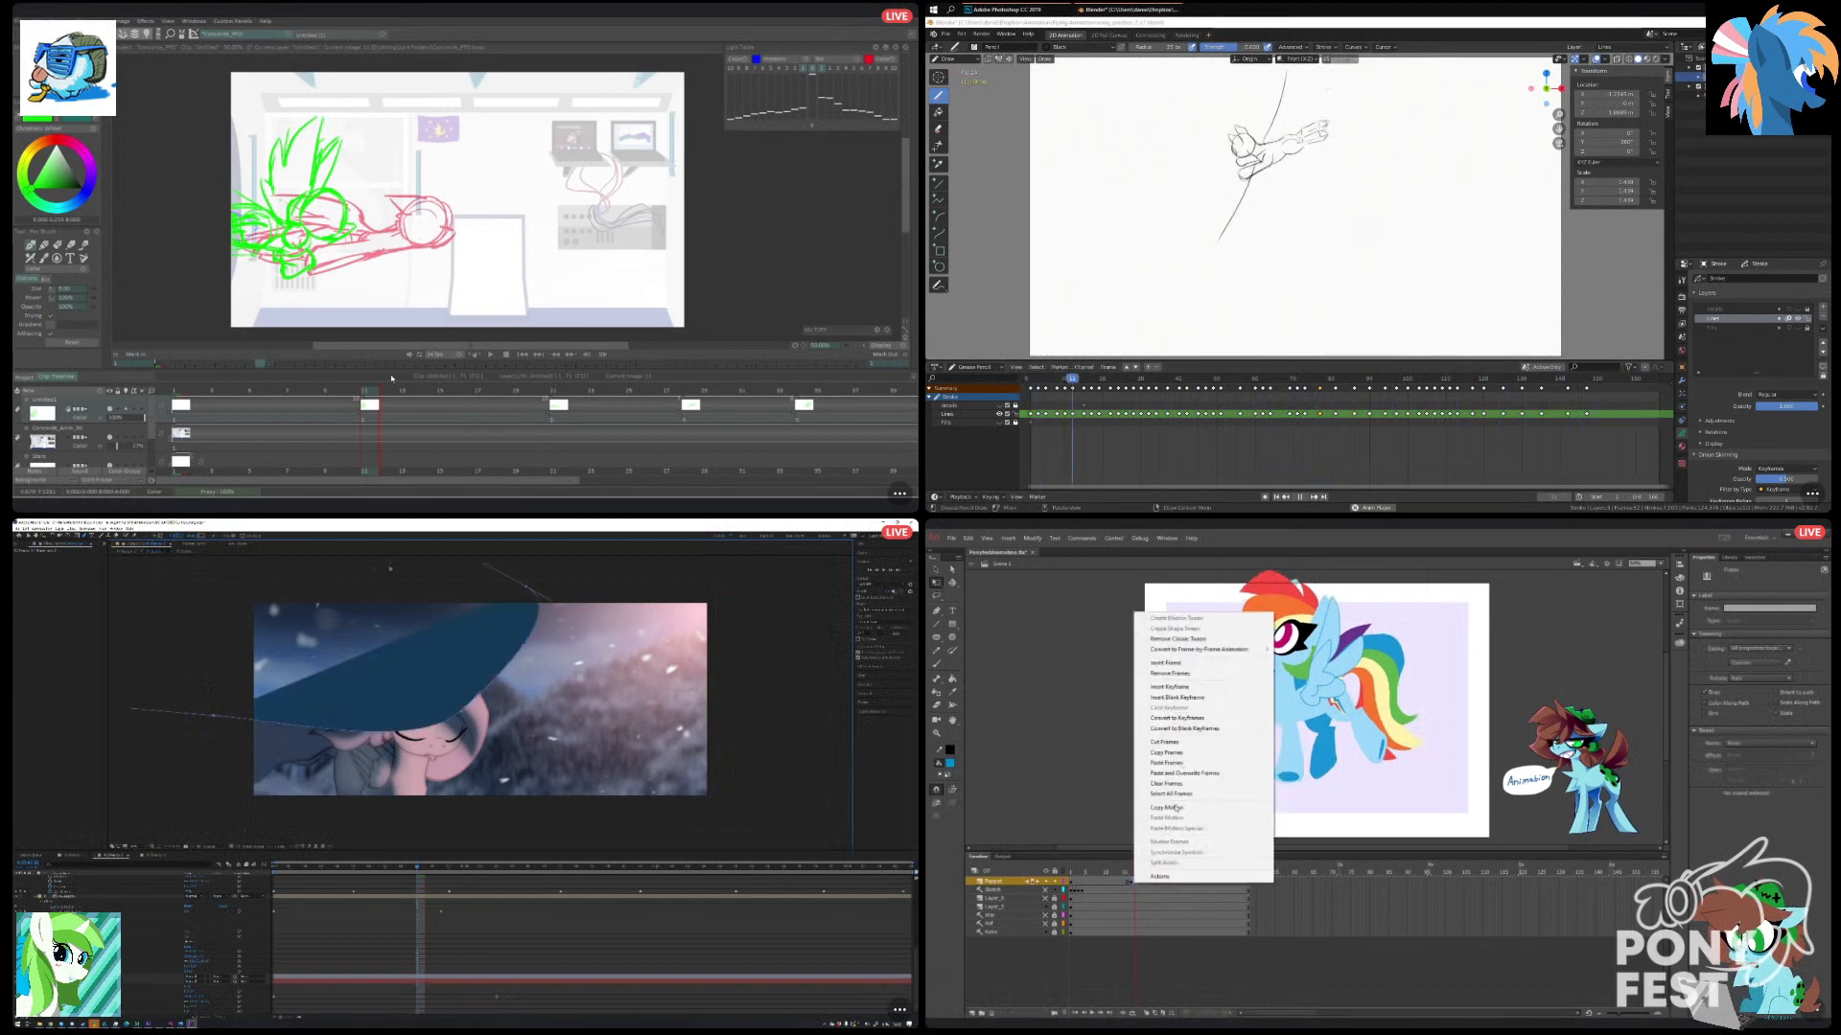
click(213, 716)
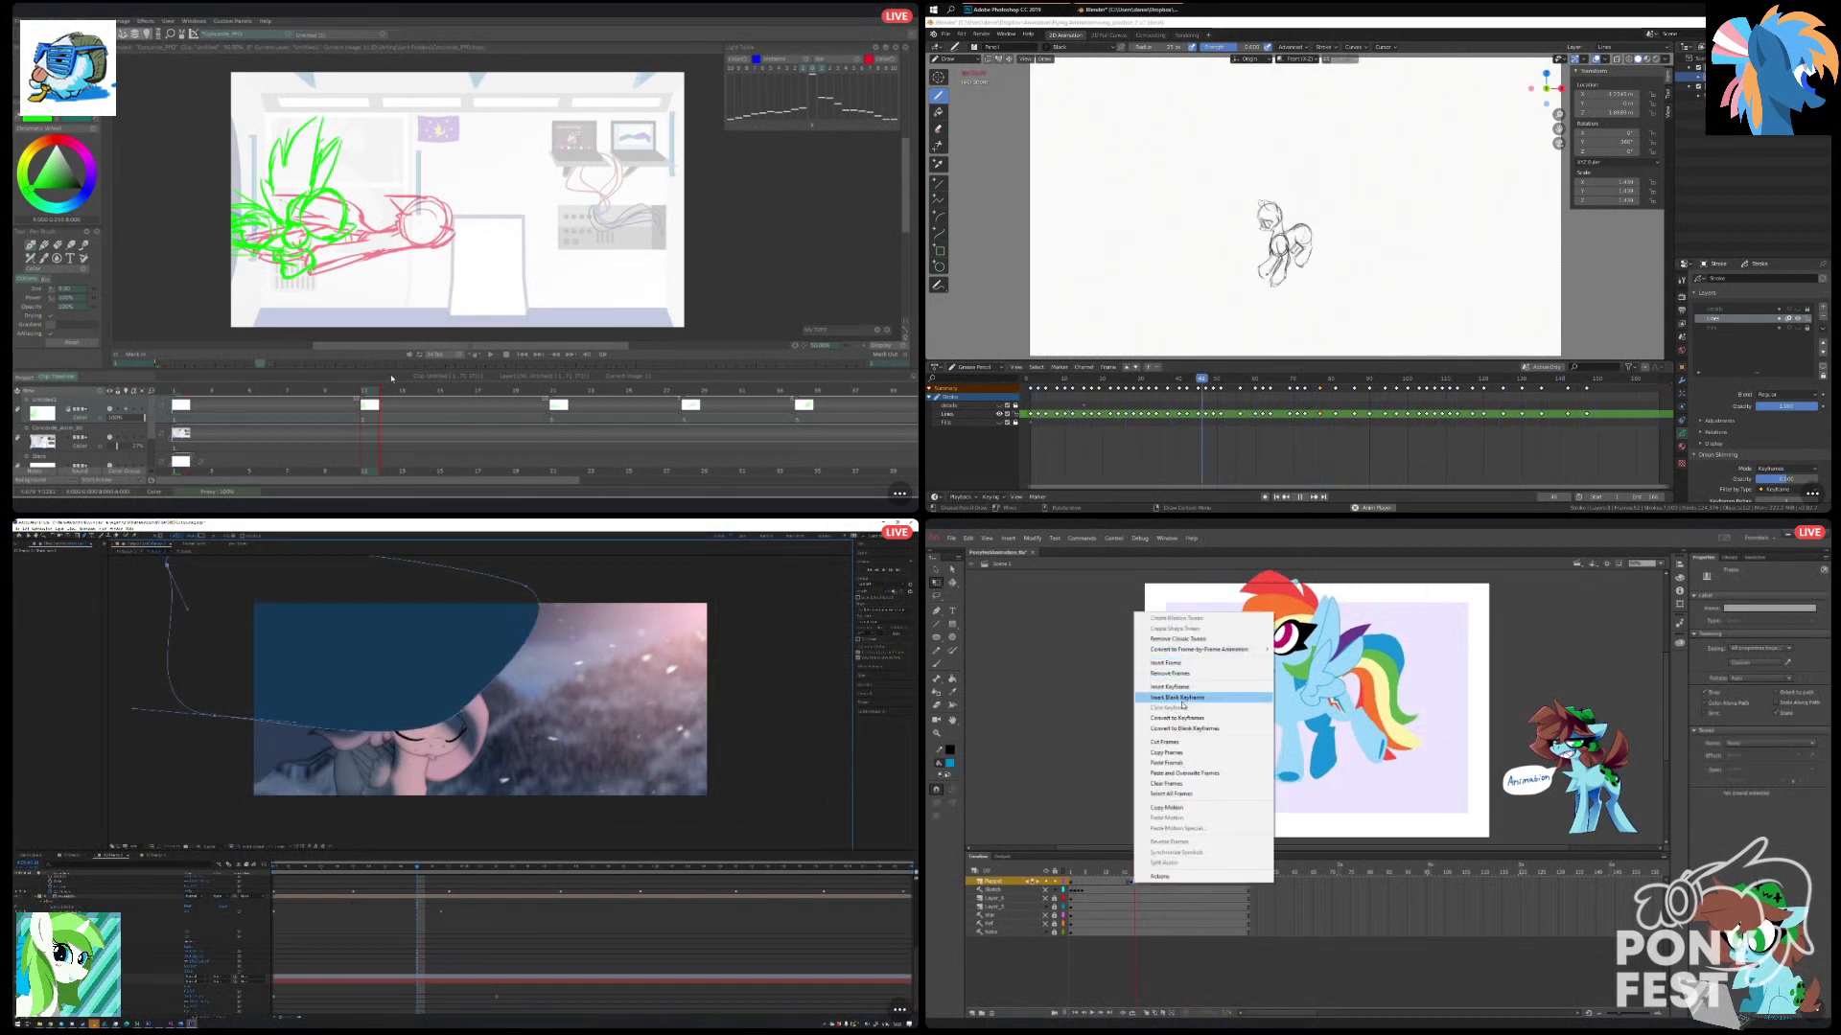
scroll(86, 882, up, 5)
click(1178, 639)
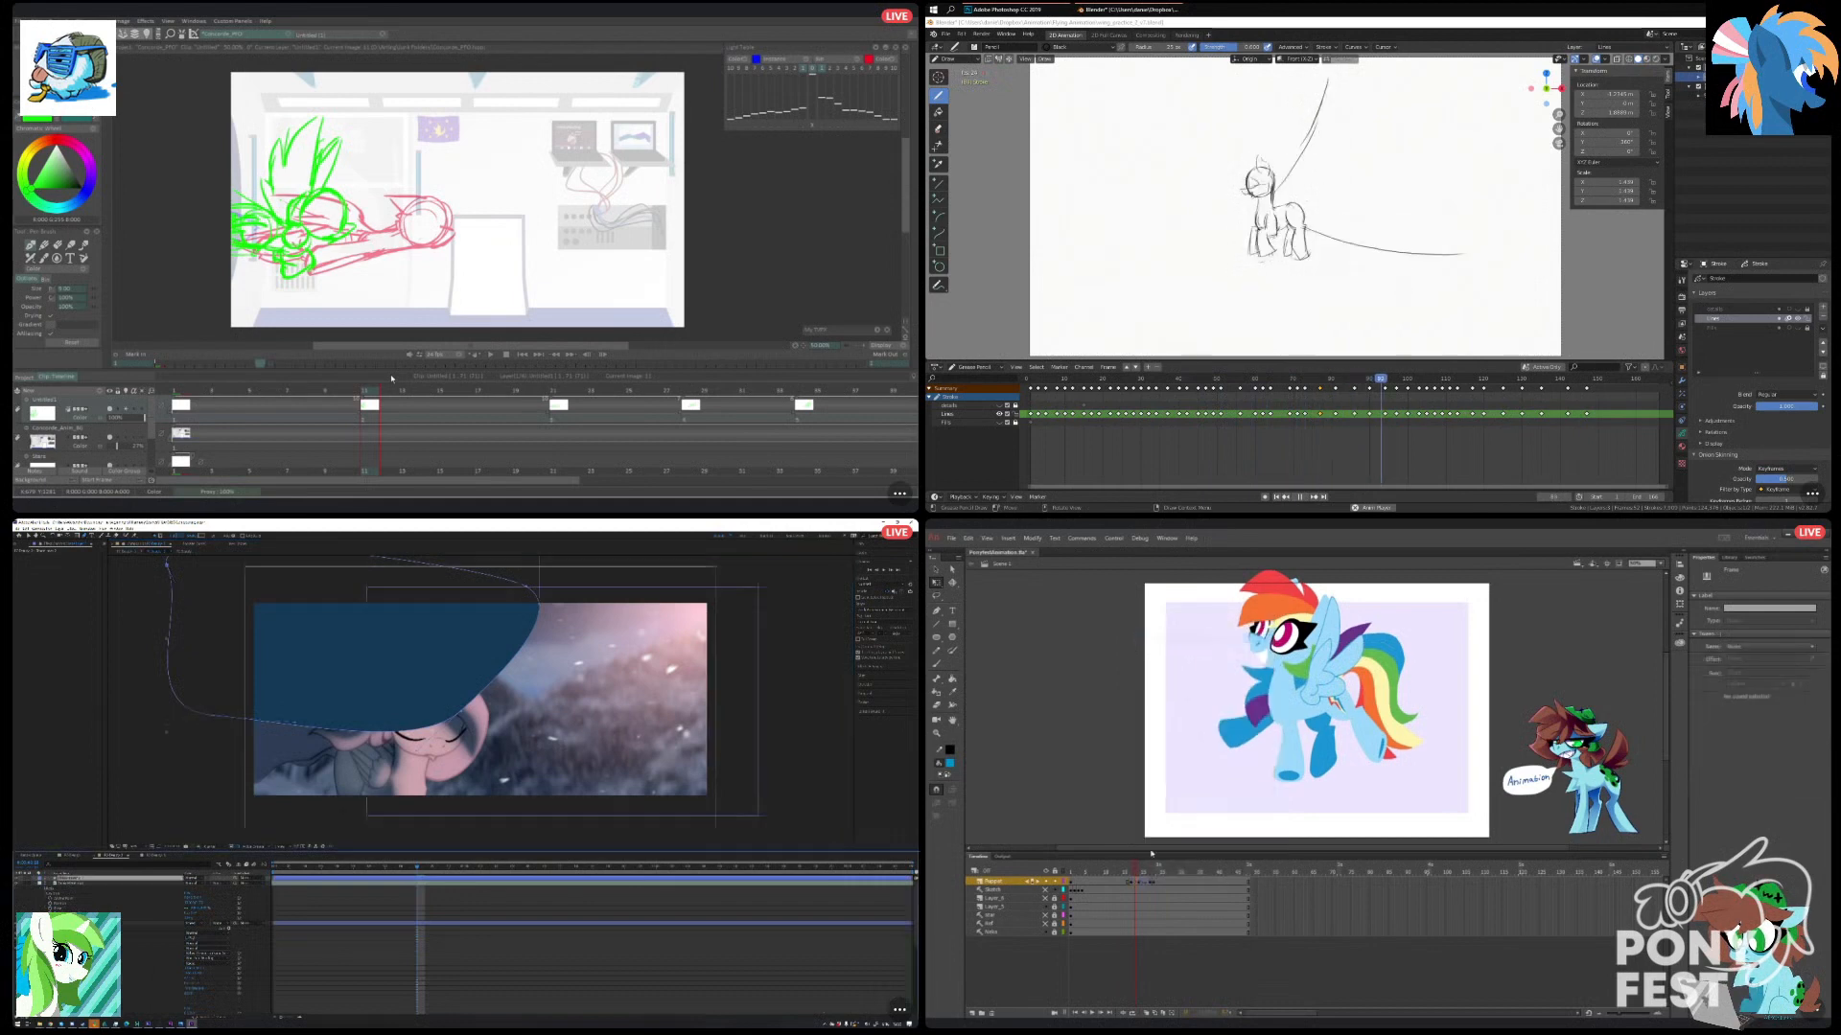
Move to a later sketch drawing in TVPaint, and add an effect to the dark blue shape layer in After Effects.
scroll(460, 944, down, 10)
mouse_move(1134, 870)
mouse_down()
mouse_move(1173, 875)
mouse_move(1117, 879)
mouse_up()
scroll(461, 944, down, 4)
mouse_move(72, 692)
click(533, 404)
click(562, 391)
click(136, 750)
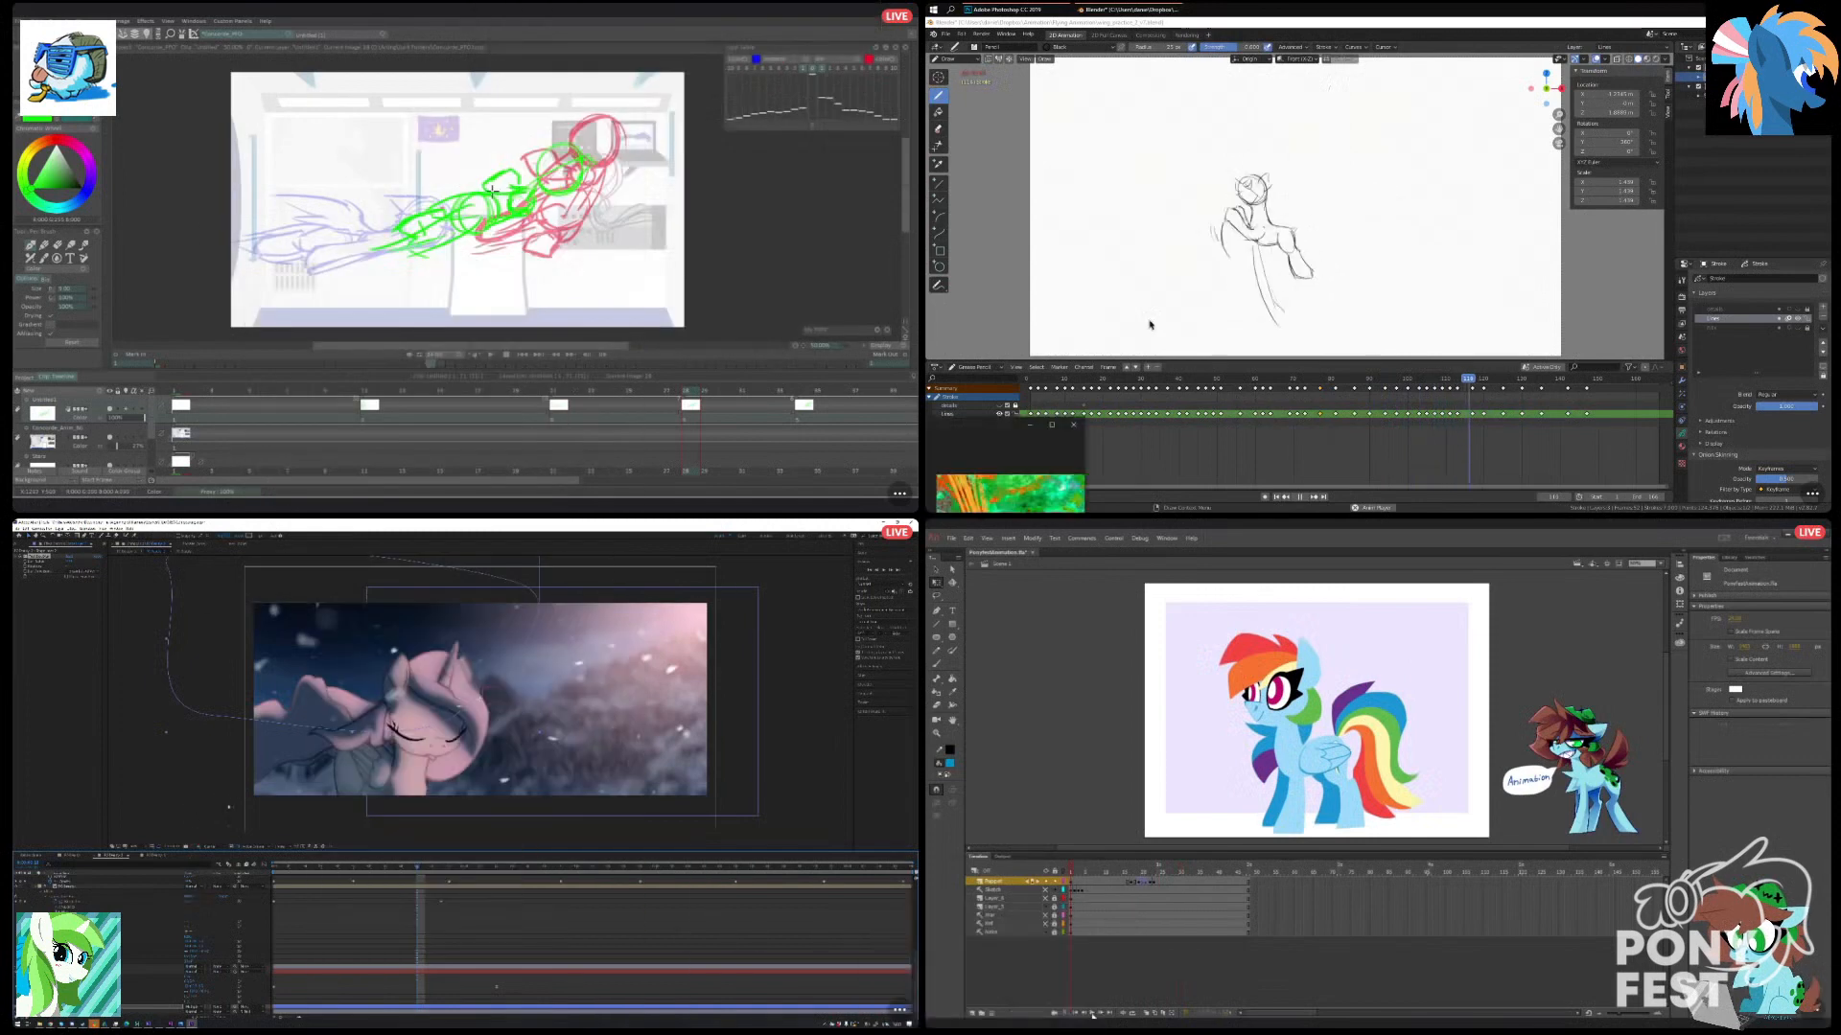
Enlarge the viewer showing the painted park landscape, and replay the pony animation in Animate.
double_click(1357, 47)
click(1094, 1014)
click(251, 967)
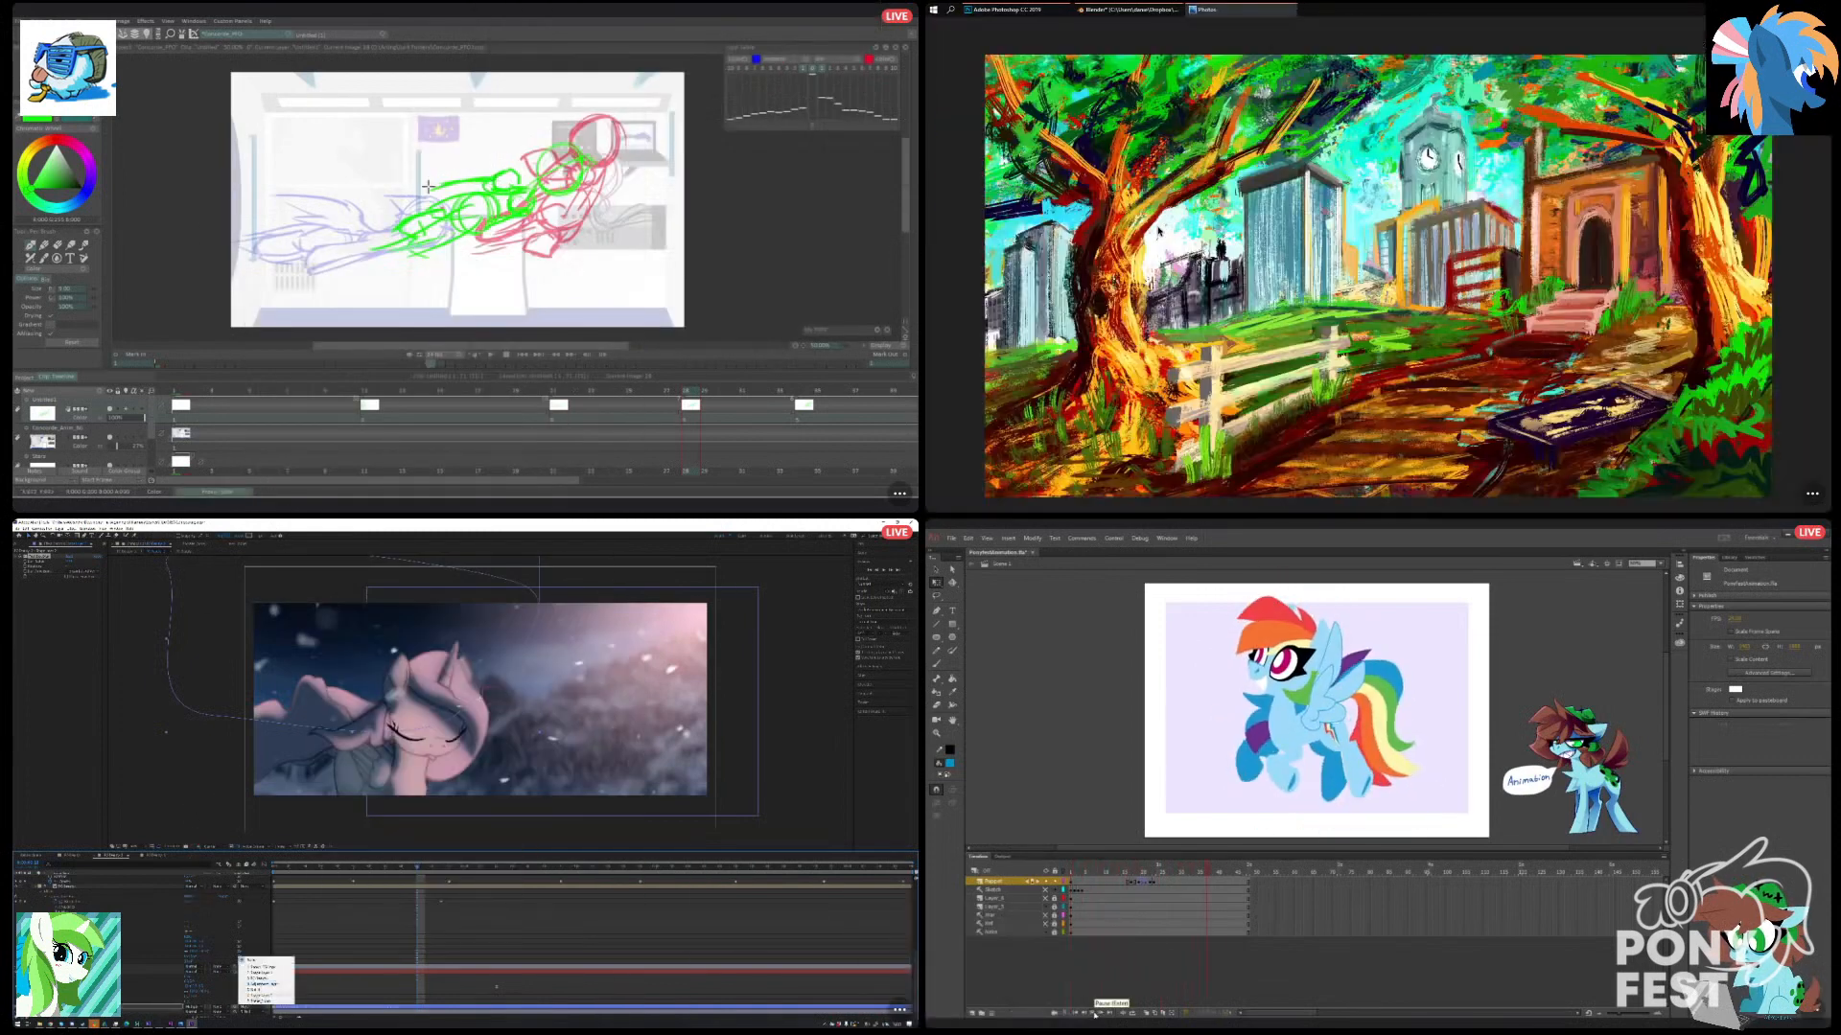
Sketch green body lines on the middle pony in TVPaint, and open the pony symbol for editing in Animate.
drag(448, 191, 388, 208)
click(1115, 881)
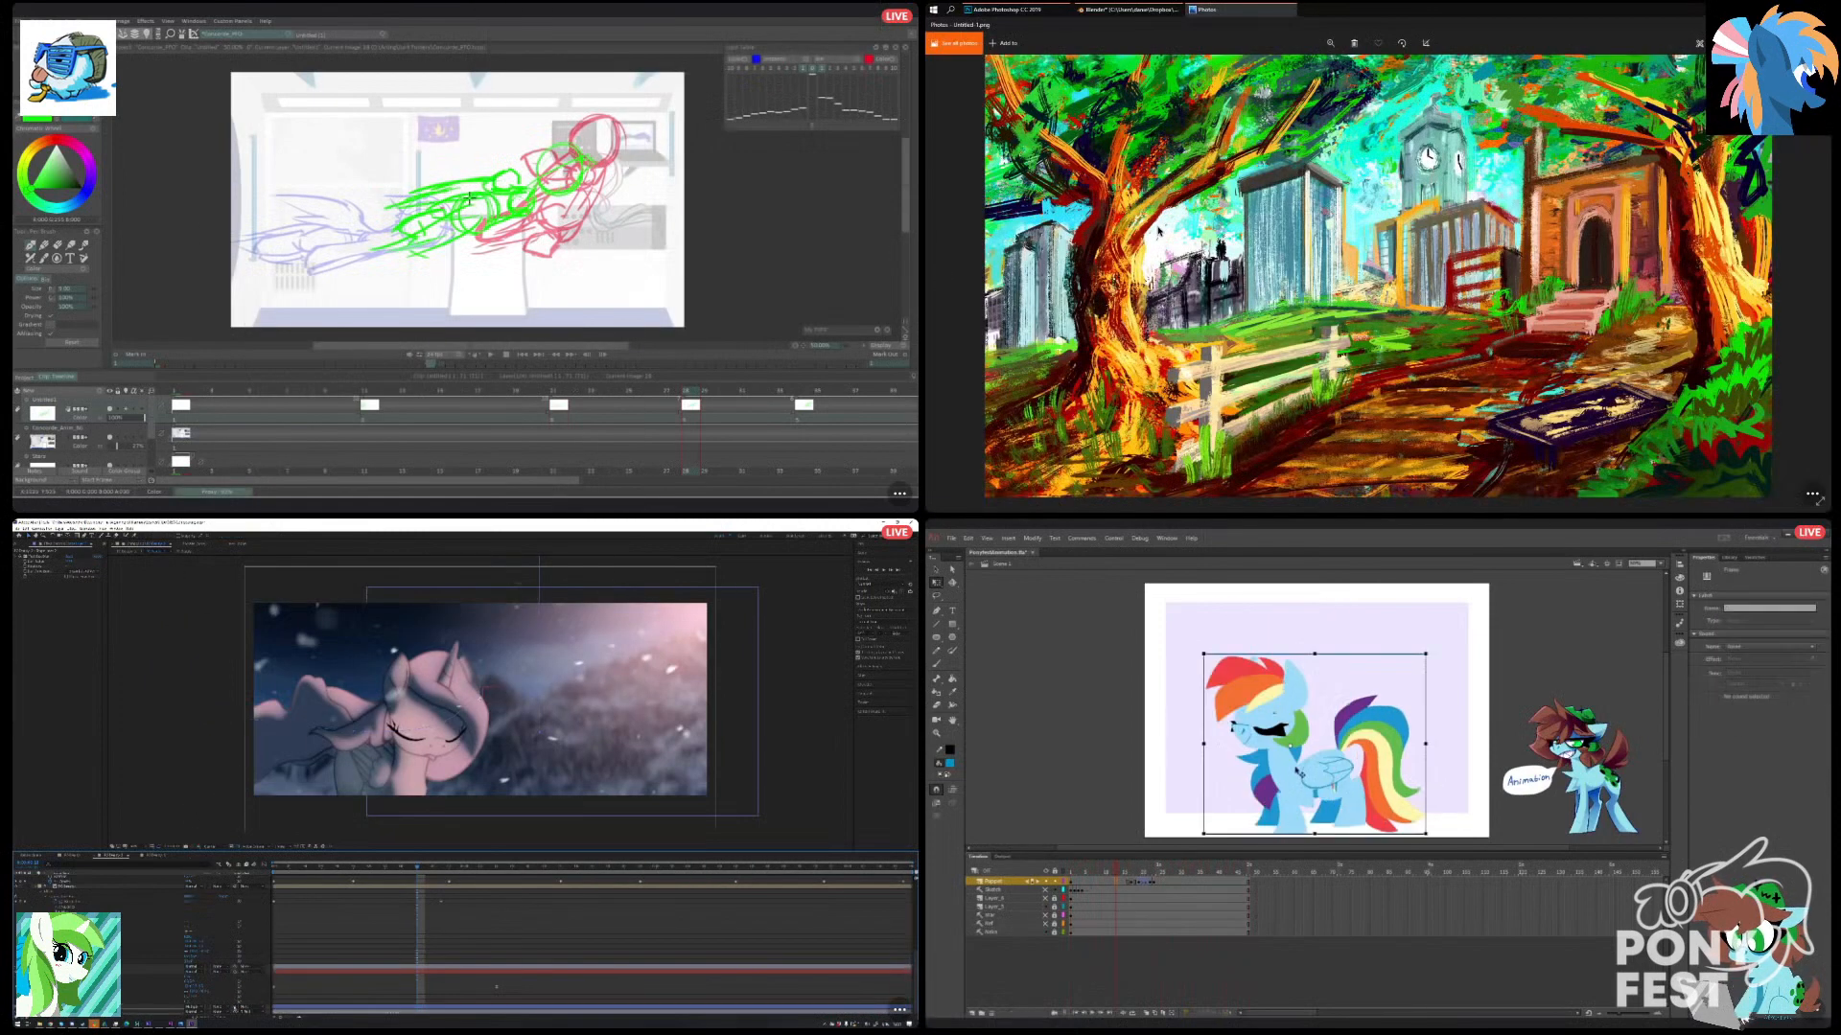
double_click(1299, 773)
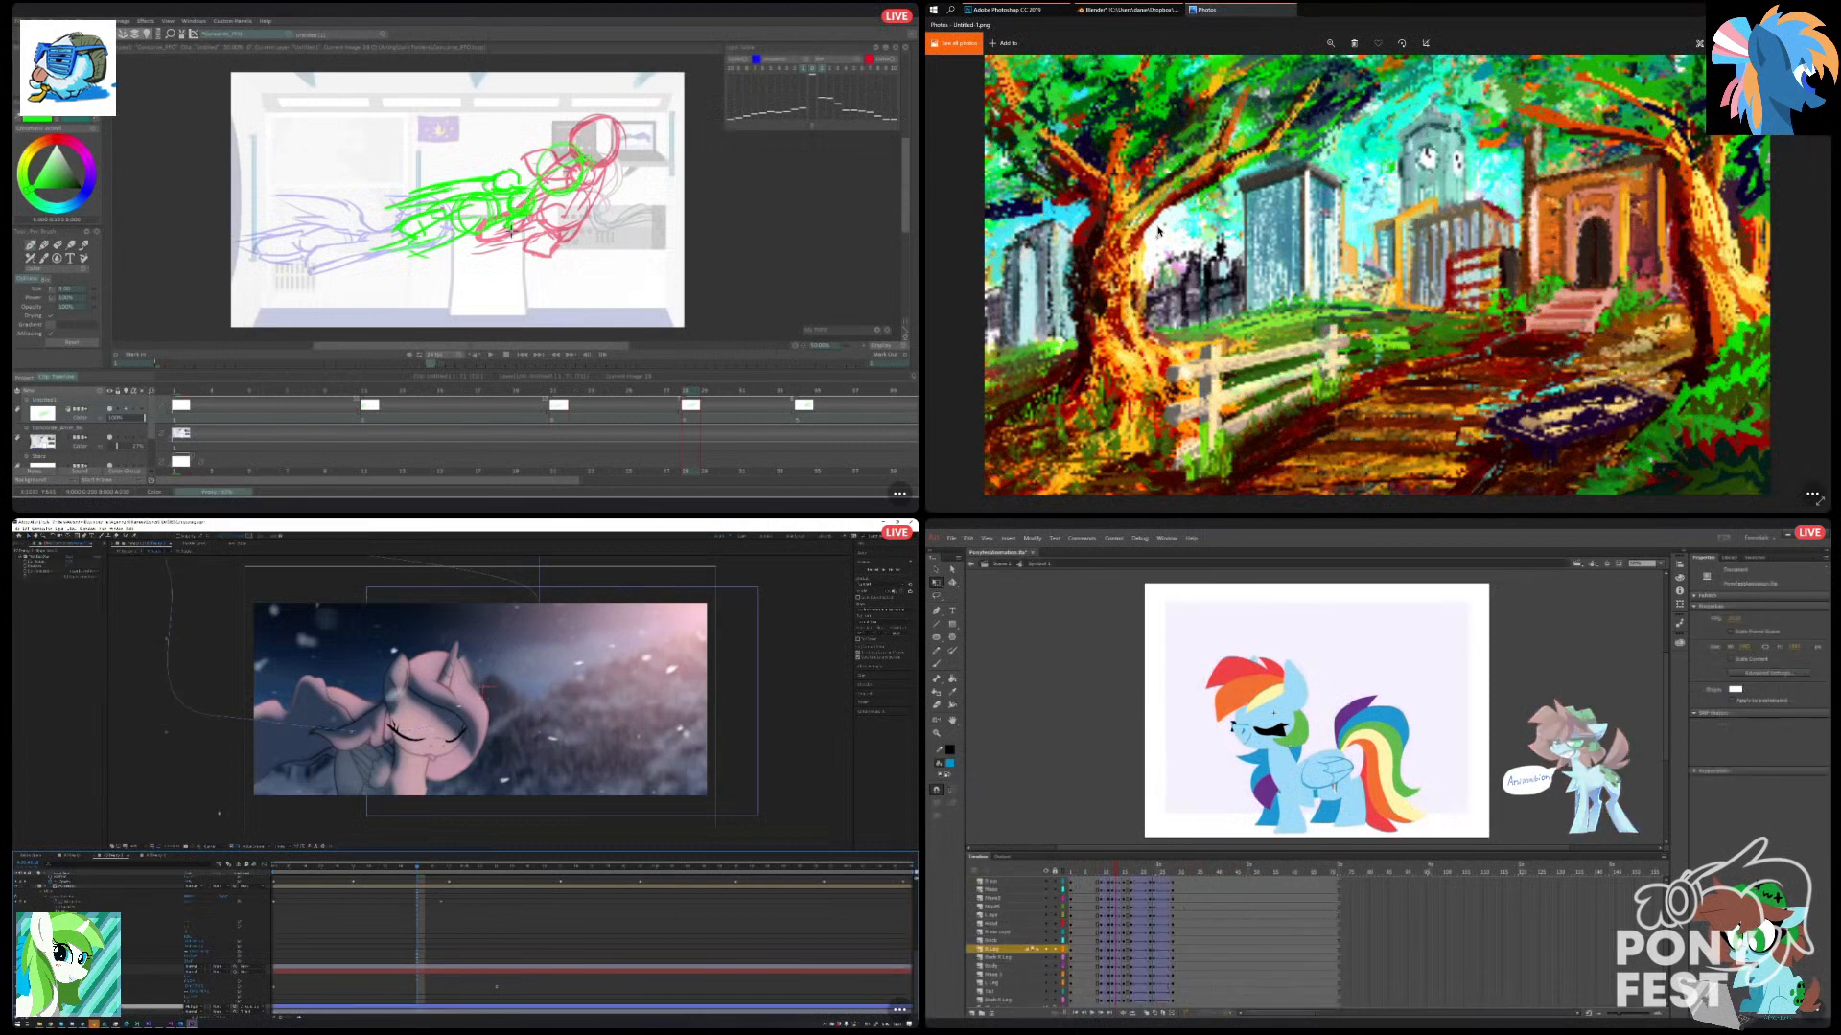
mouse_move(1306, 1022)
drag(468, 231, 417, 263)
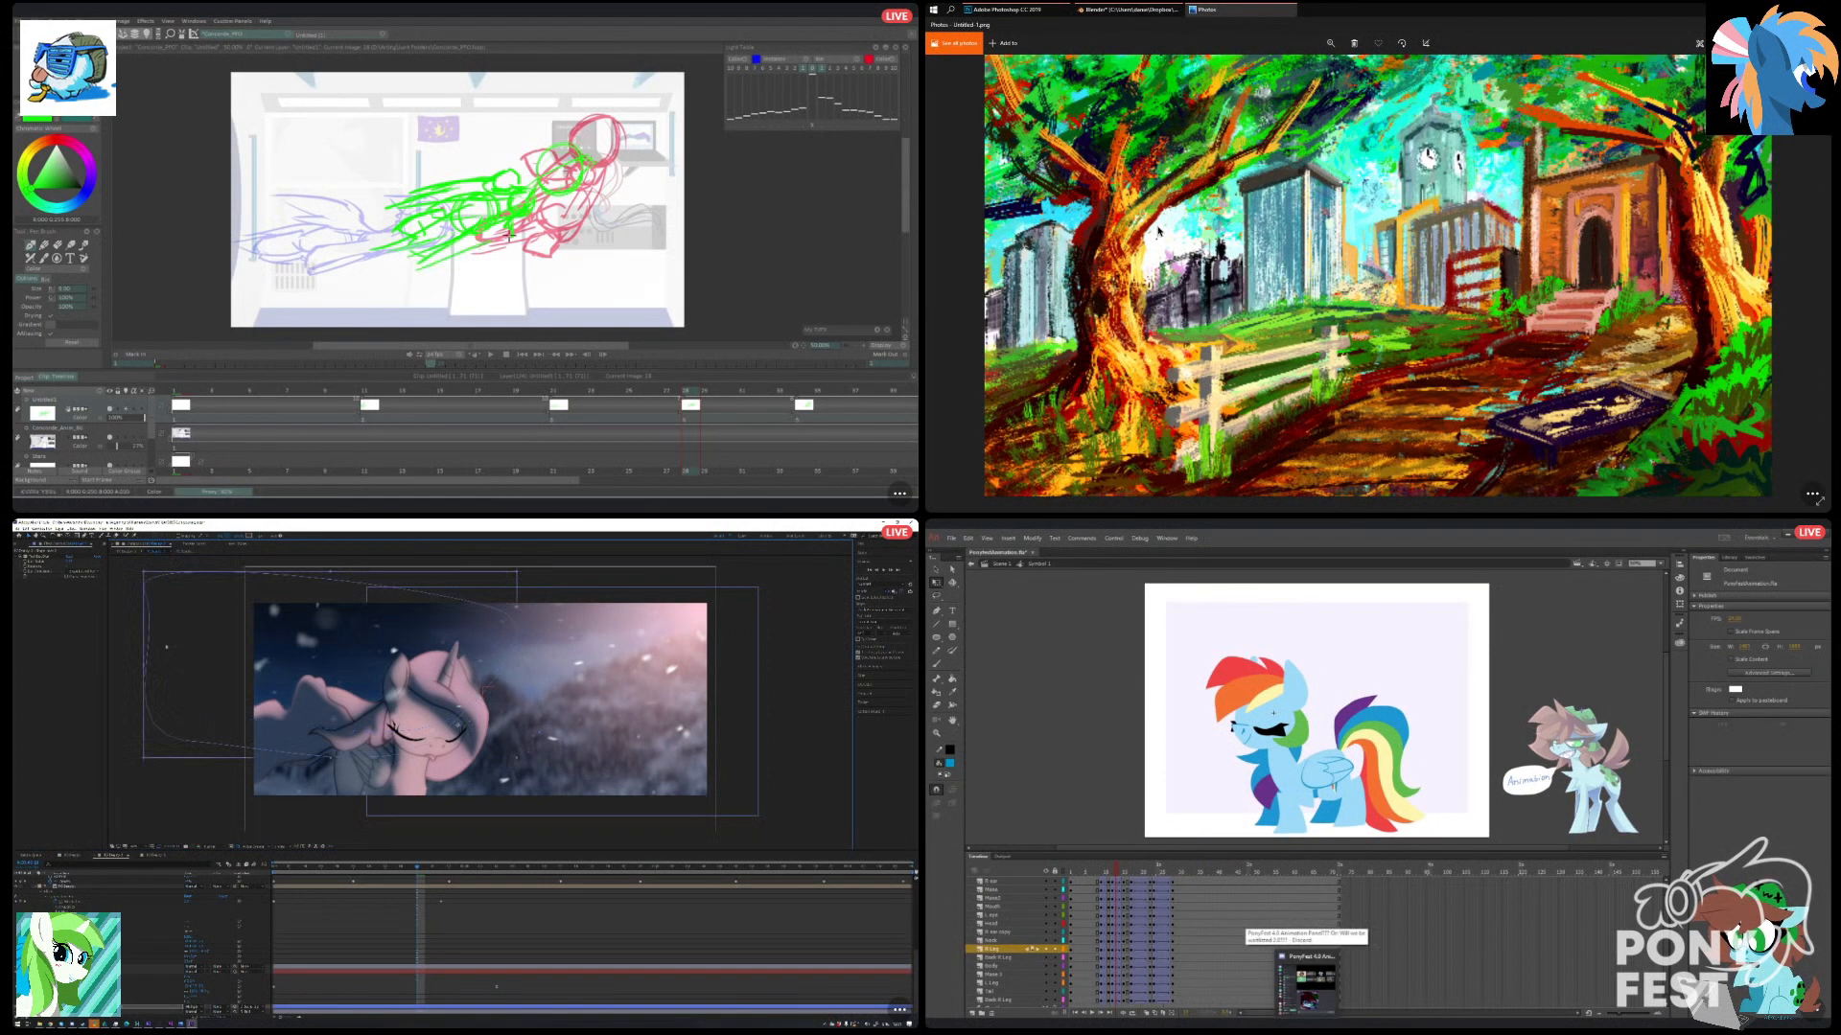
Move the painting viewer out of the way, and scrub the pony symbol to its last tweened keyframe in Animate.
drag(1234, 26, 1186, 84)
click(1292, 66)
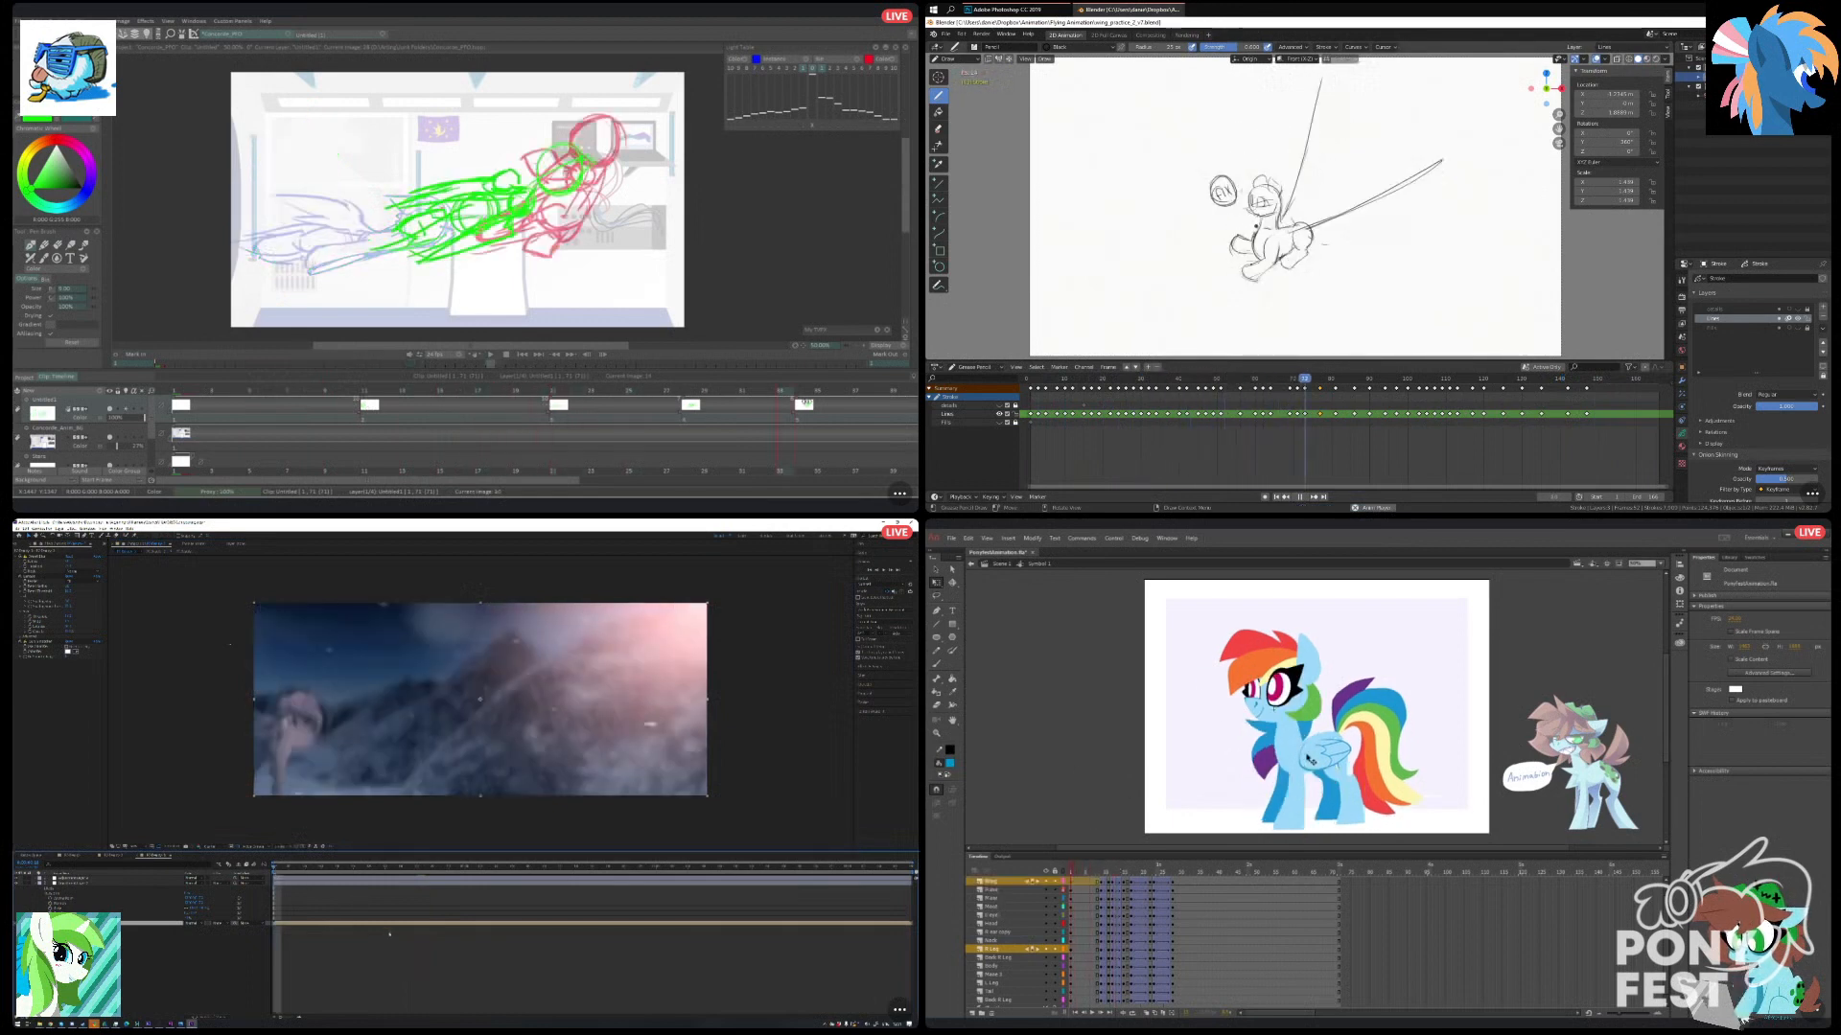
click(1212, 770)
drag(1072, 872, 1175, 899)
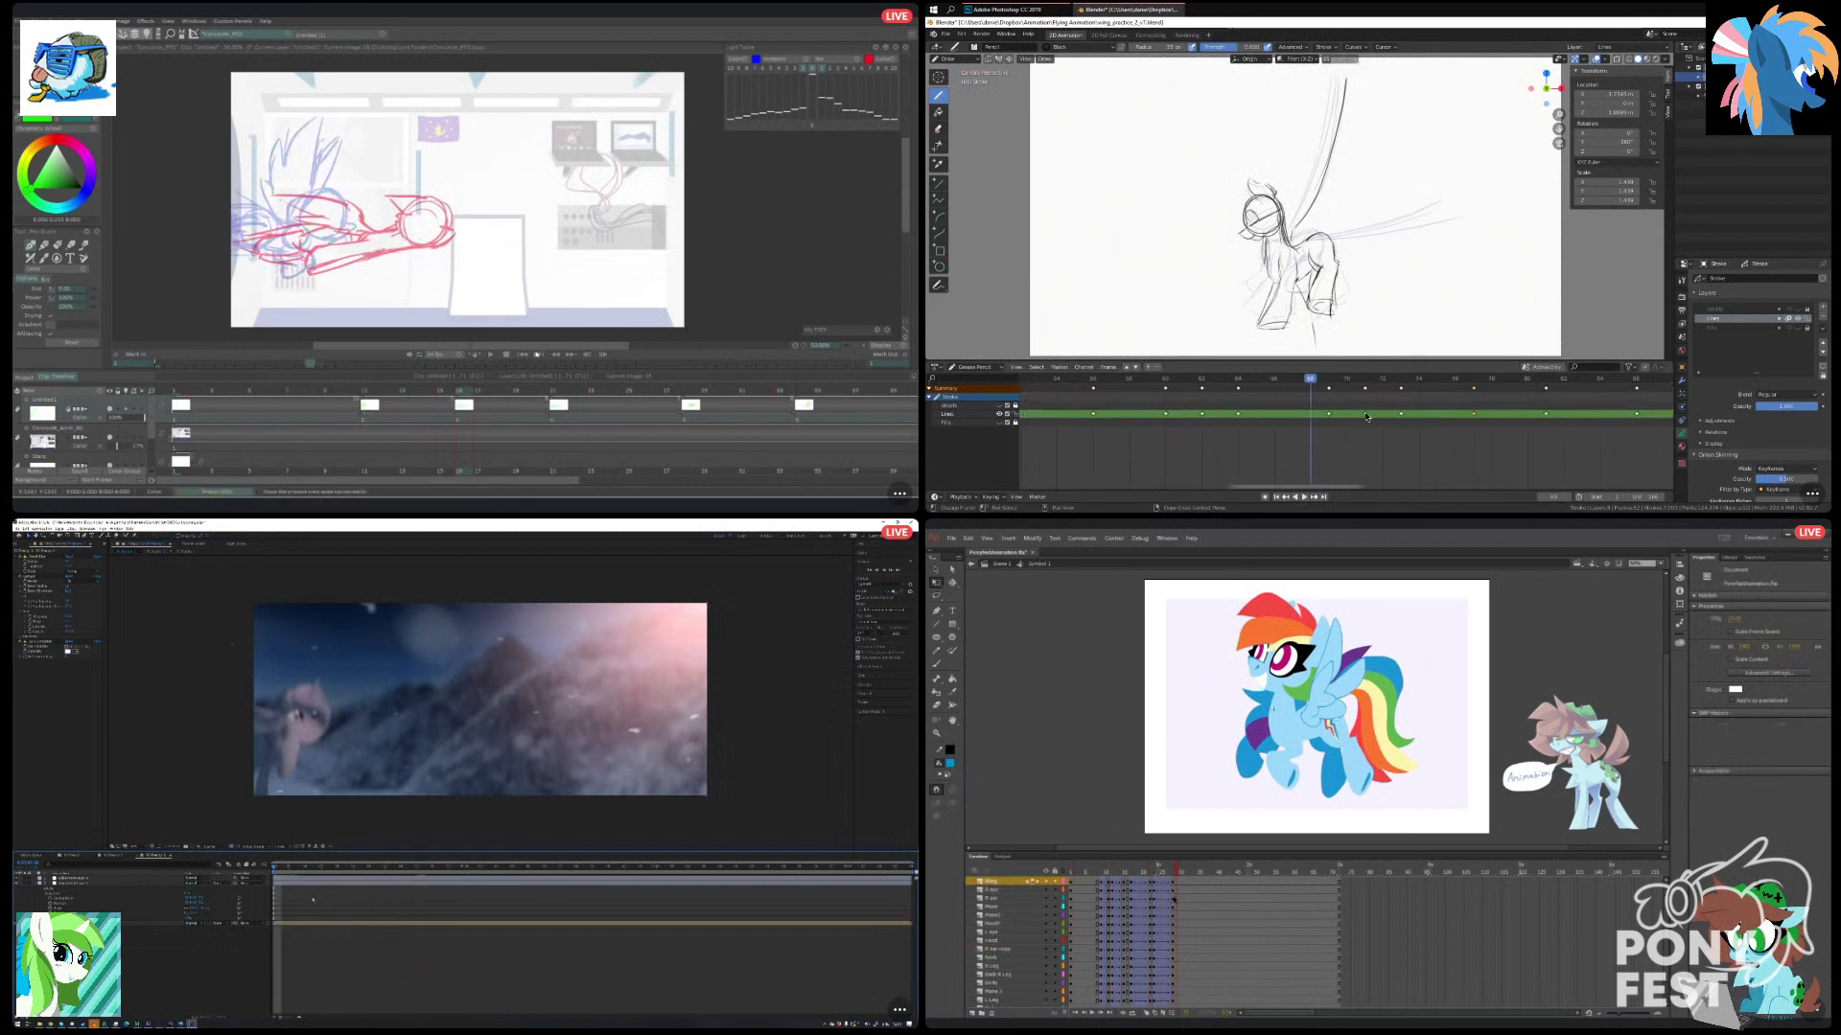
Add a green stroke to the stretched pony's body in TVPaint, and save the sketch animation file in Blender.
click(1240, 384)
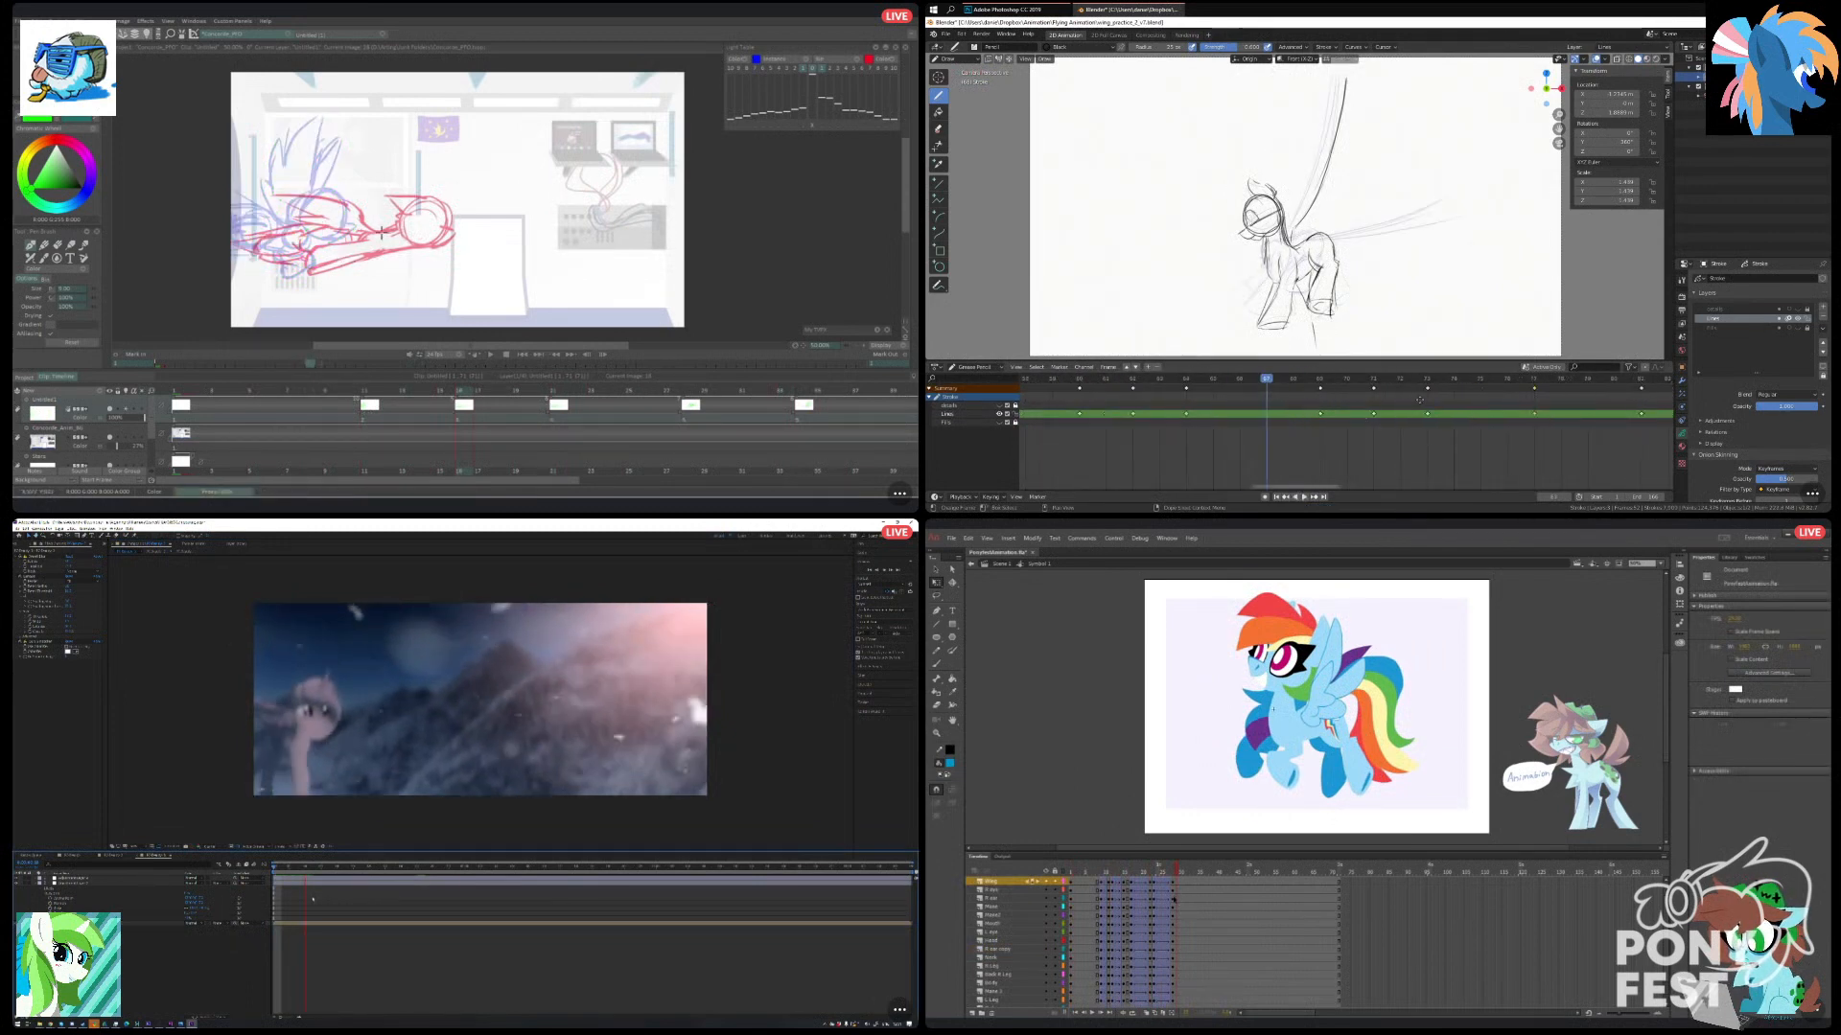
mouse_move(381, 204)
mouse_down()
mouse_move(347, 245)
mouse_move(385, 242)
mouse_move(303, 223)
mouse_up()
click(1184, 384)
scroll(1264, 231, up, 3)
key(ctrl+s)
scroll(1264, 288, down, 3)
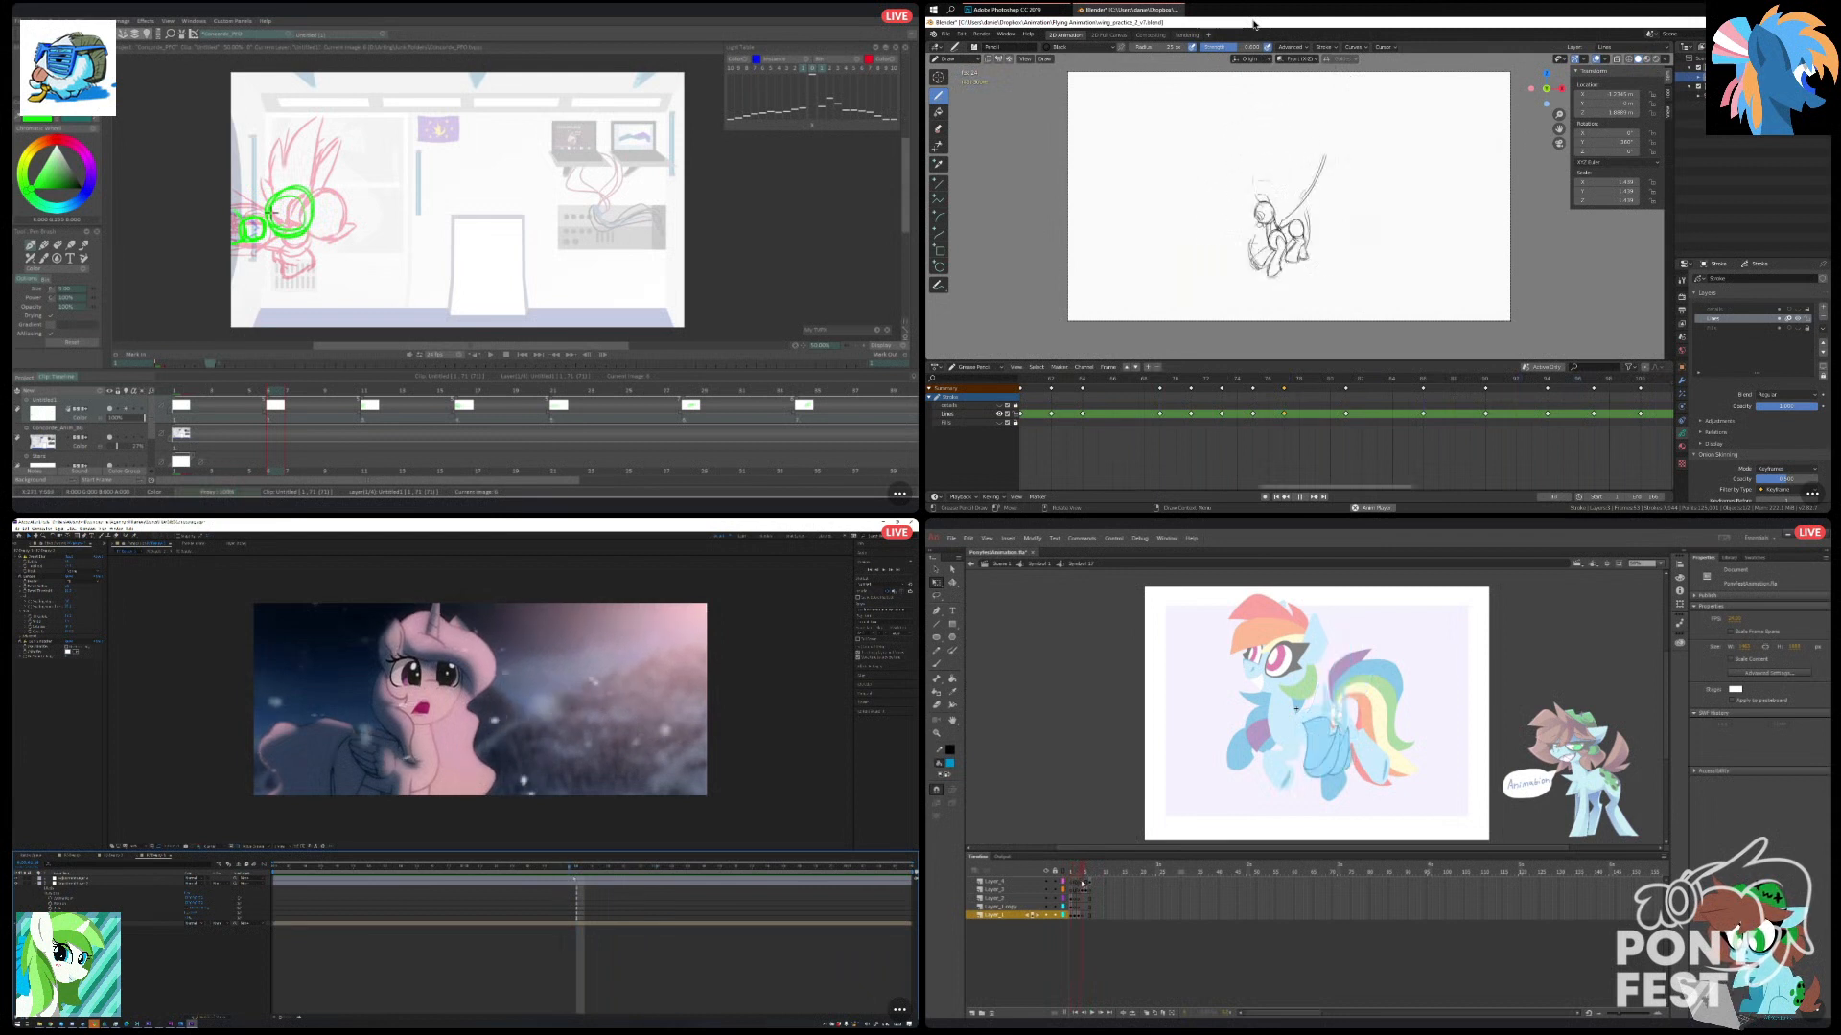
Stop playback and save the file in Blender, and return from the wing symbol to the pony symbol in Animate.
key(space)
drag(1087, 885, 1074, 886)
key(ctrl+s)
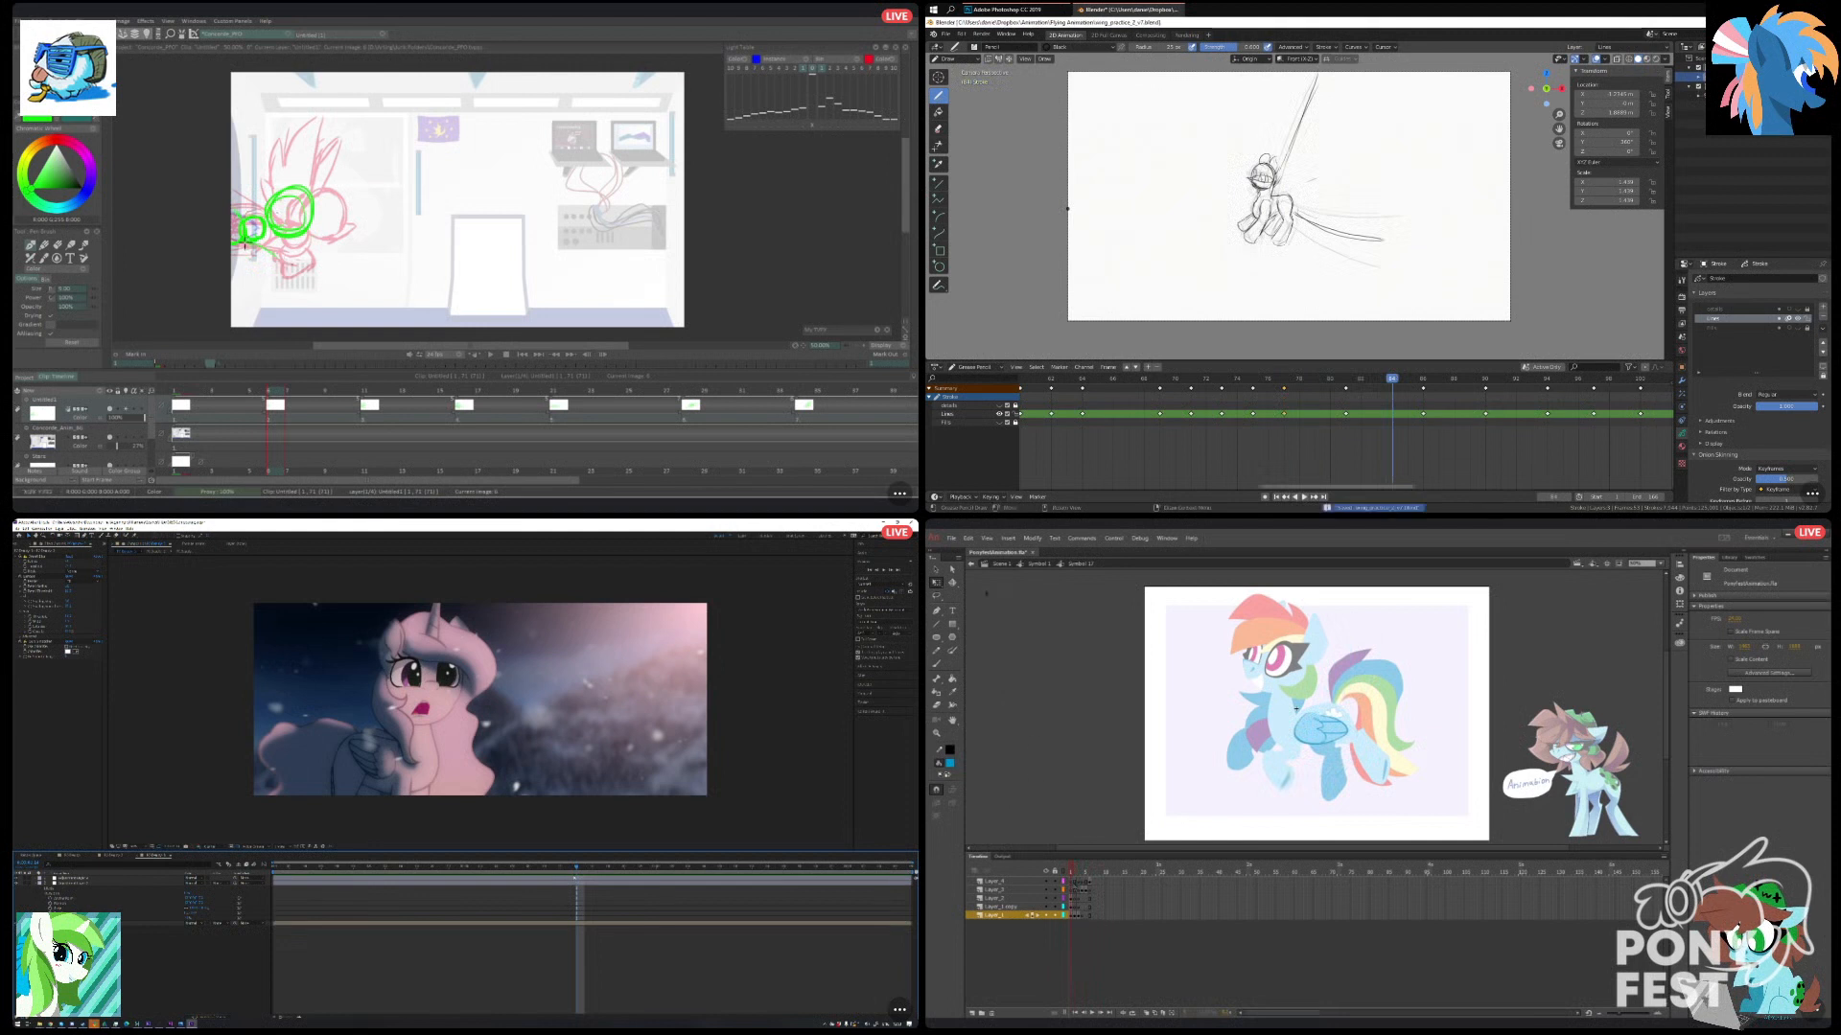
click(971, 563)
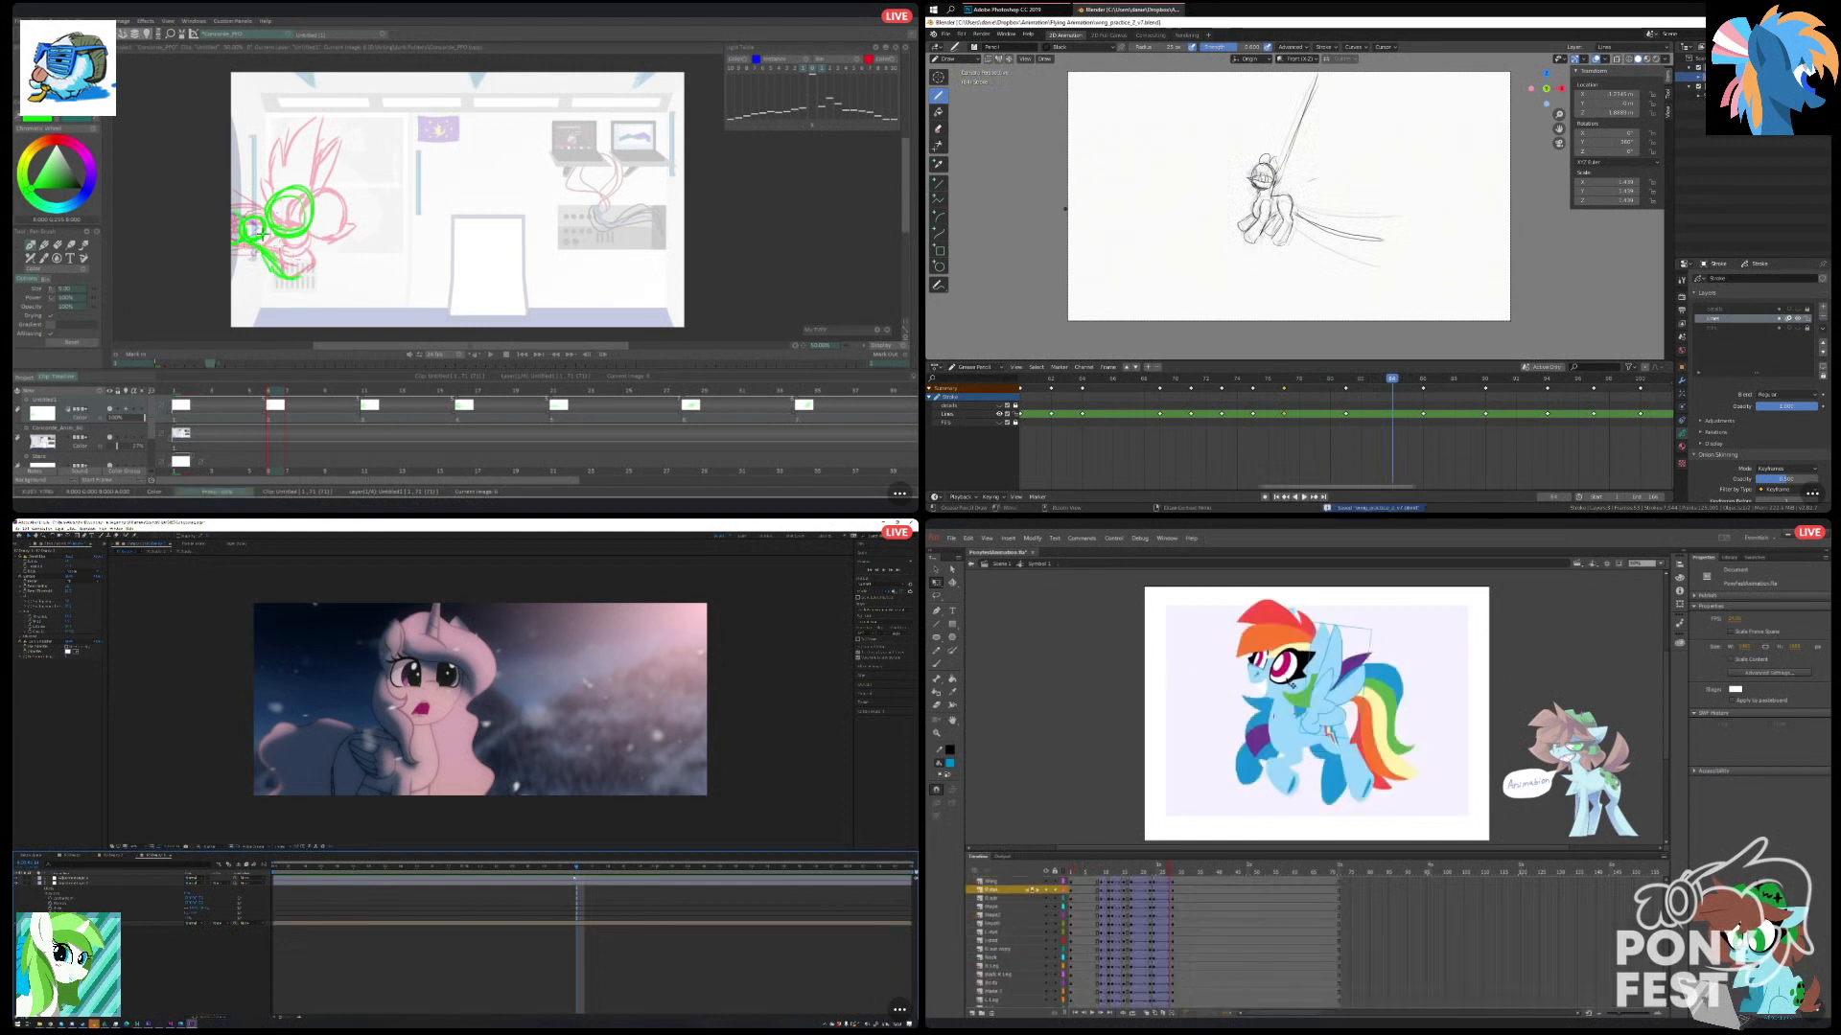
Open the pony's near eye symbol in Animate and go through its first frames.
click(1071, 890)
click(1283, 702)
double_click(1263, 673)
drag(1087, 874, 1054, 876)
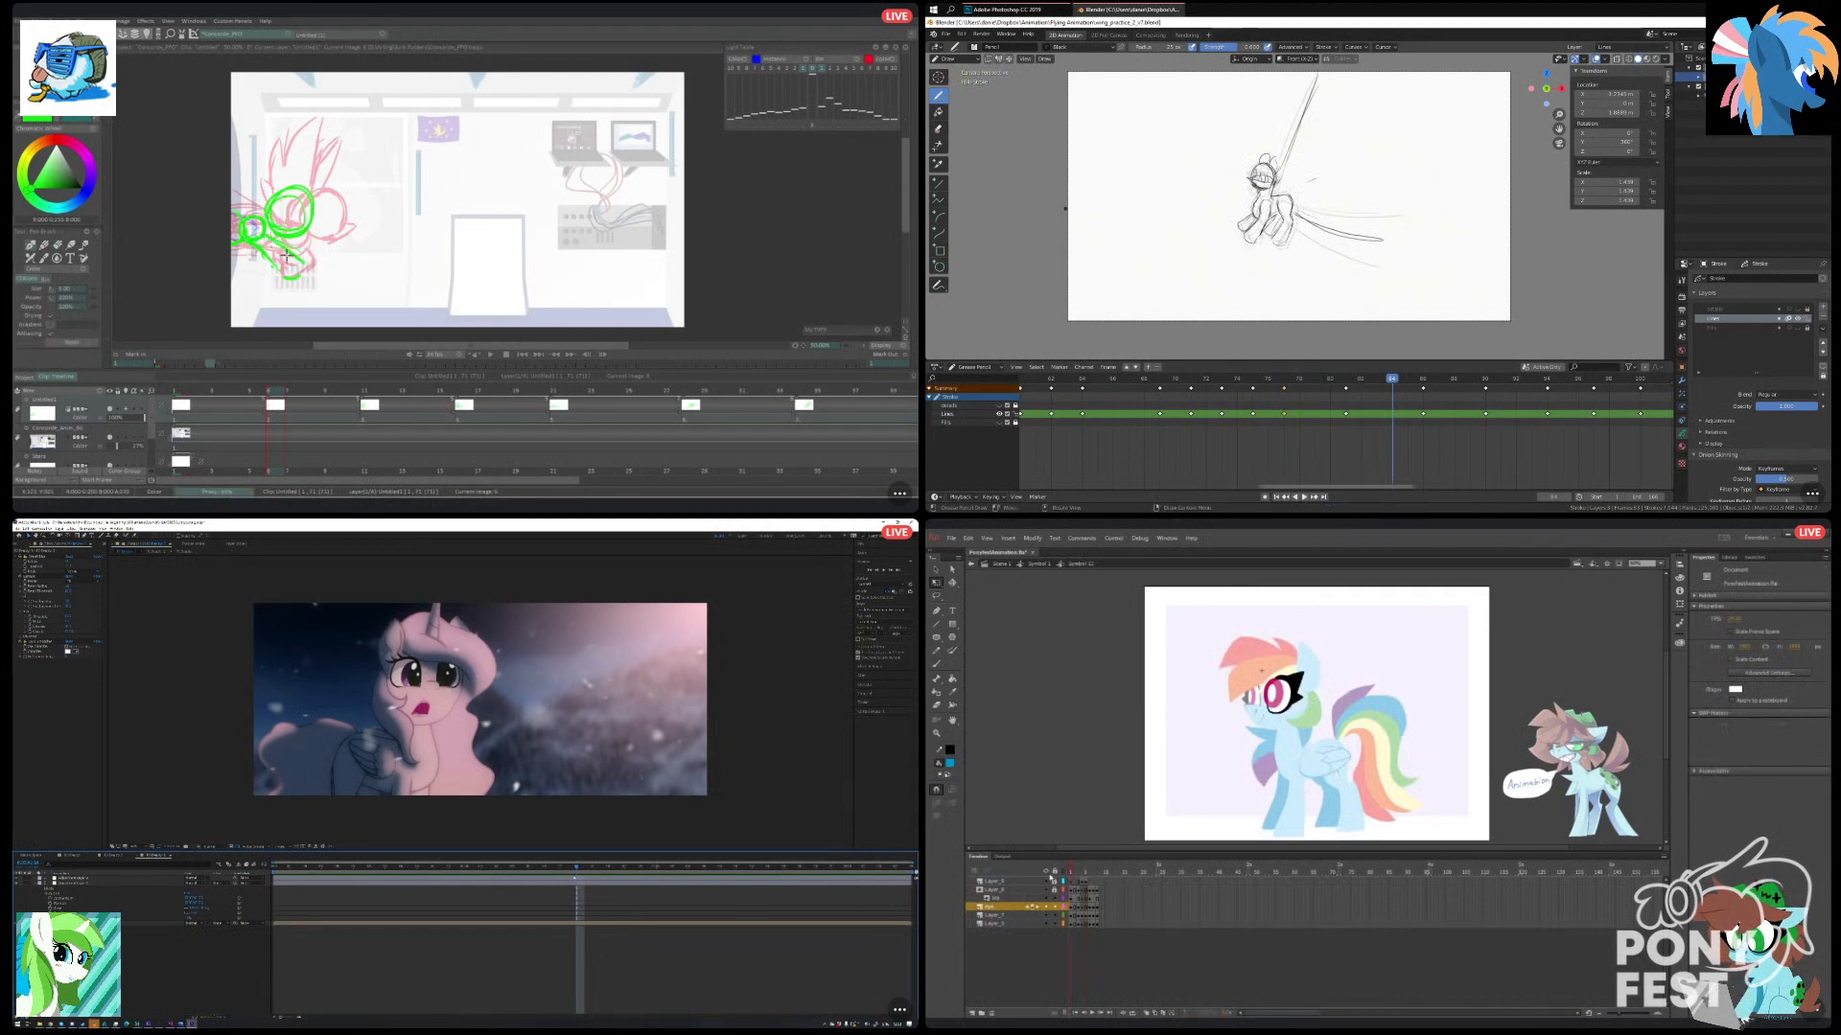
click(1078, 874)
Sketch the pony's lower body curve in green in TVPaint, and return to the pony symbol's first tweened keyframes in Animate.
key(b)
drag(261, 257, 303, 272)
click(971, 564)
drag(1071, 871, 1110, 878)
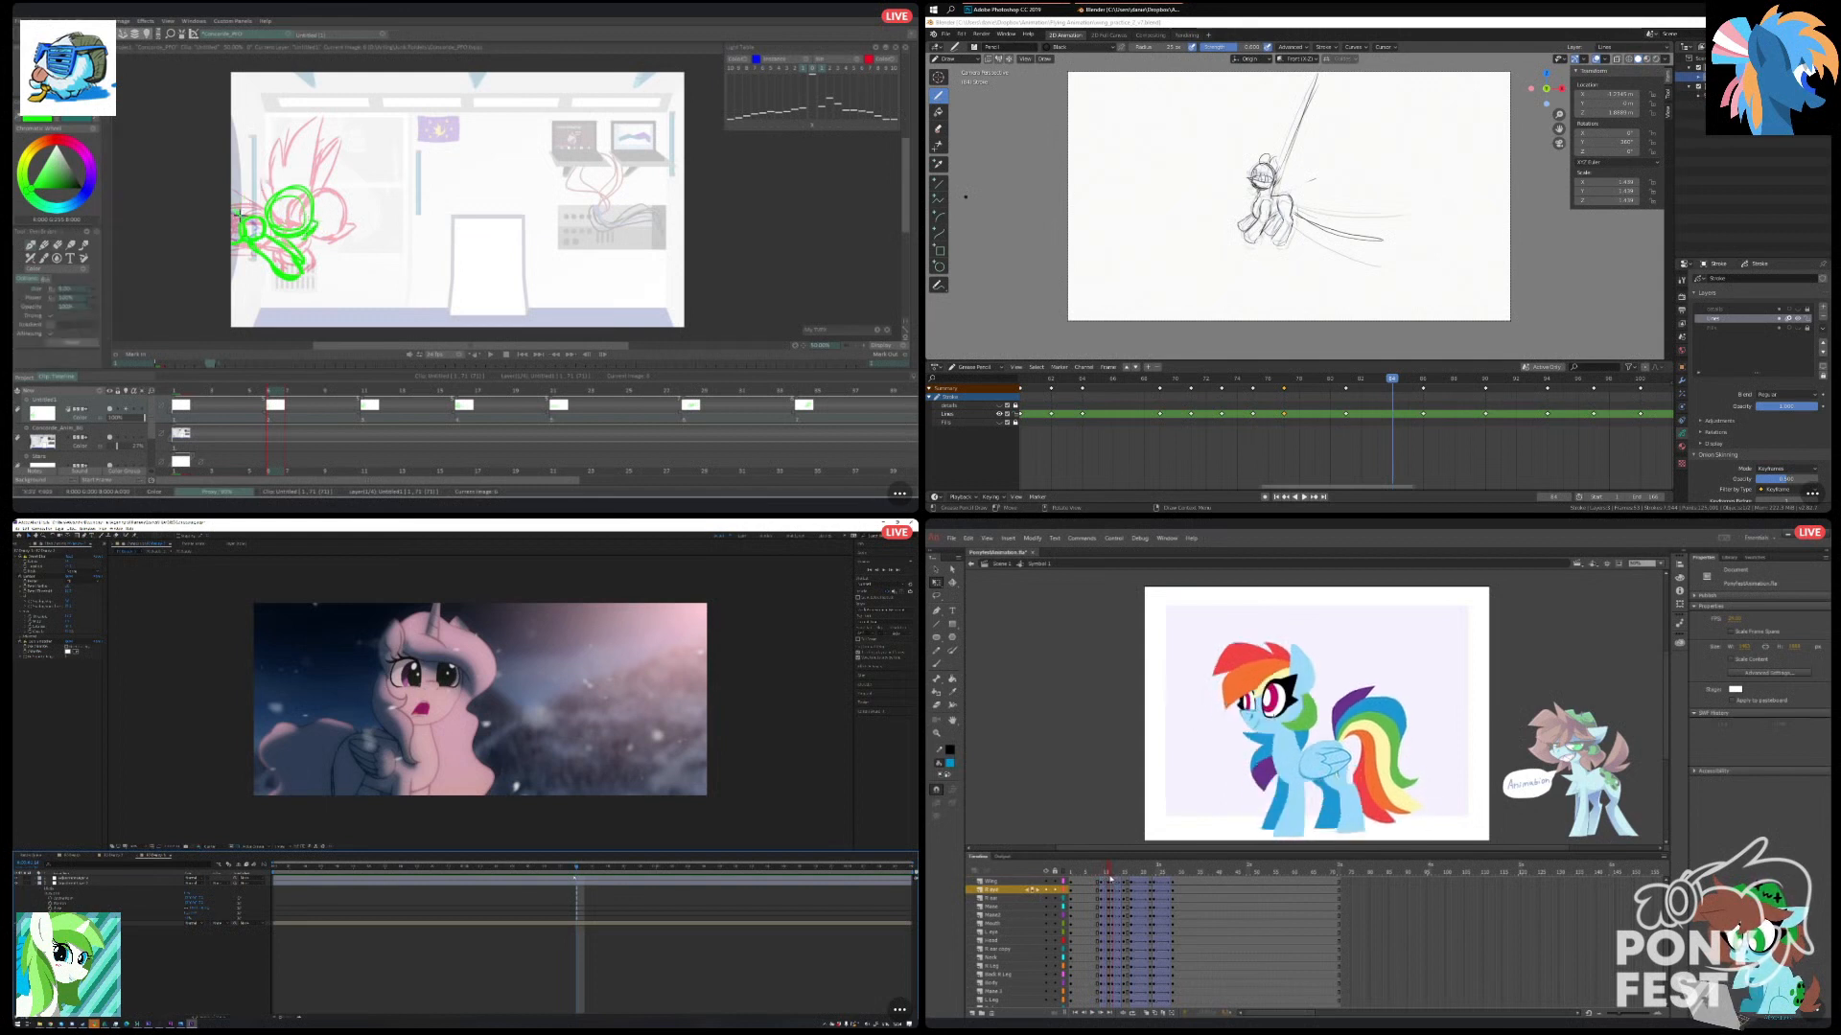
drag(1110, 878, 1102, 877)
Check the blink drawings inside the near eye symbol in Animate, and scrub through the rough pony drawings in TVPaint.
double_click(1290, 711)
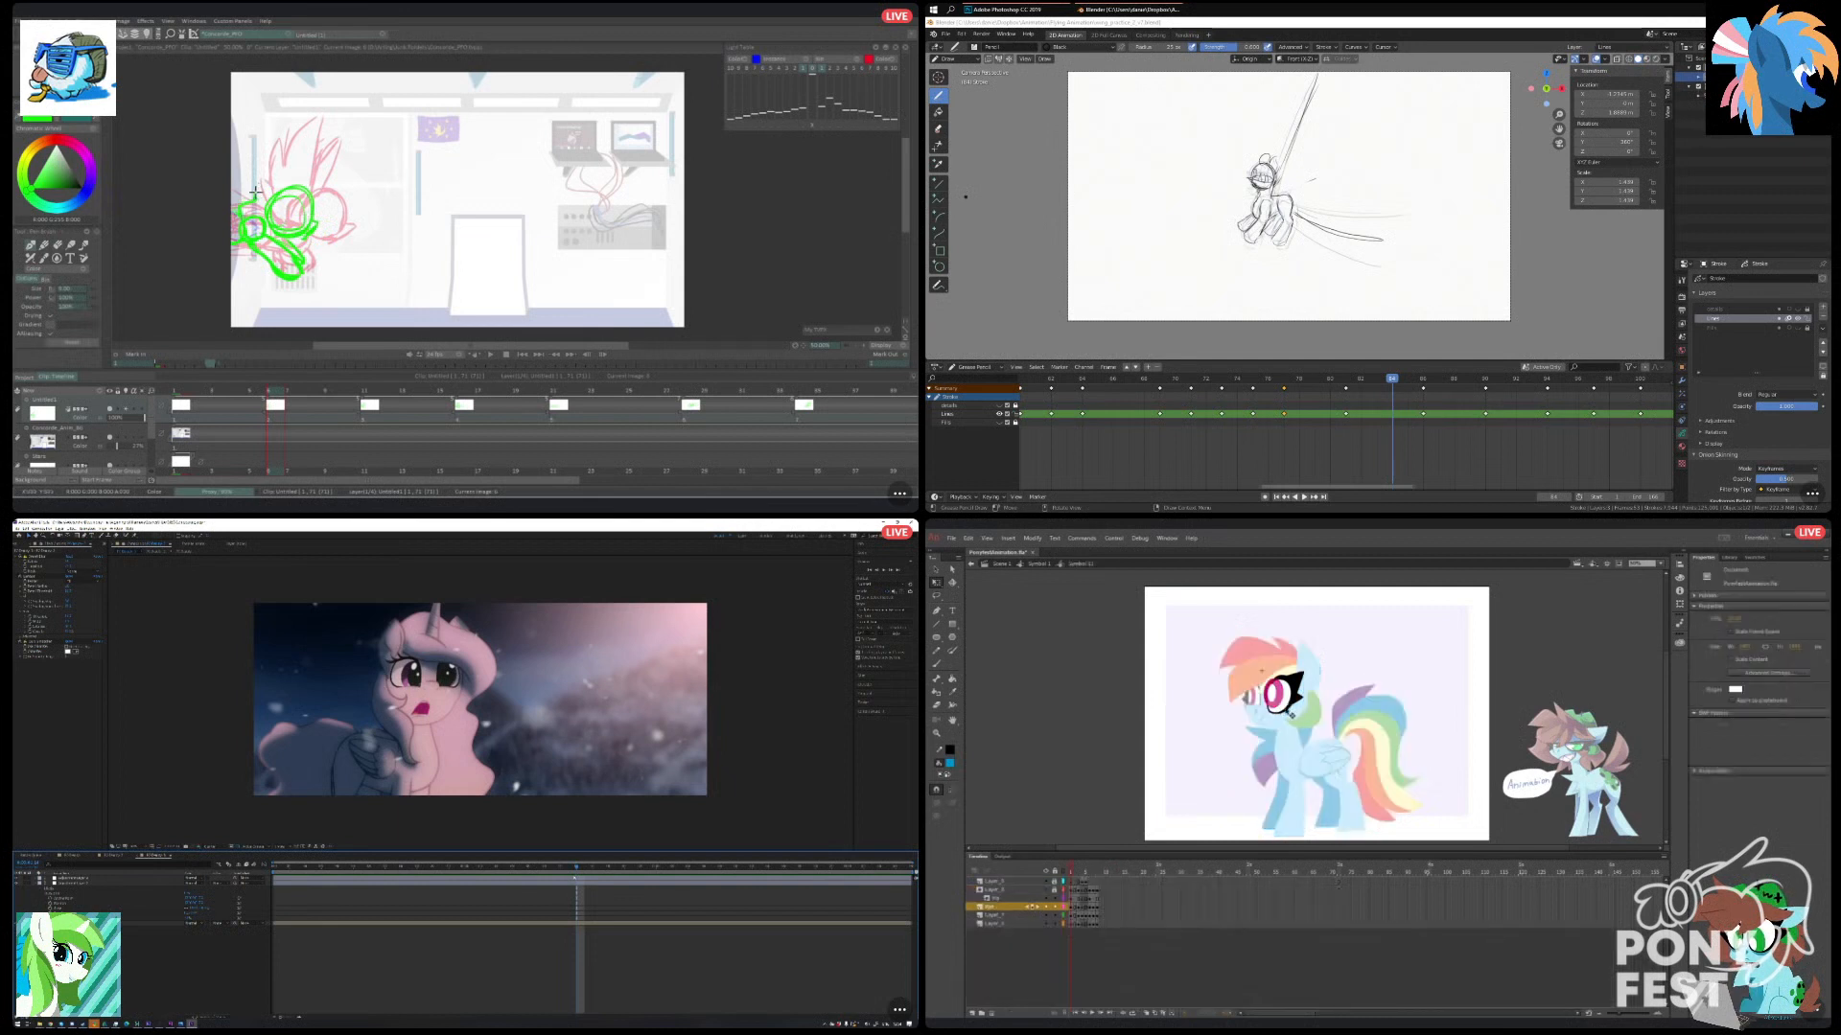
drag(1078, 871, 1074, 870)
drag(396, 389, 299, 408)
drag(1080, 870, 1083, 871)
drag(288, 405, 560, 389)
drag(1084, 870, 1076, 872)
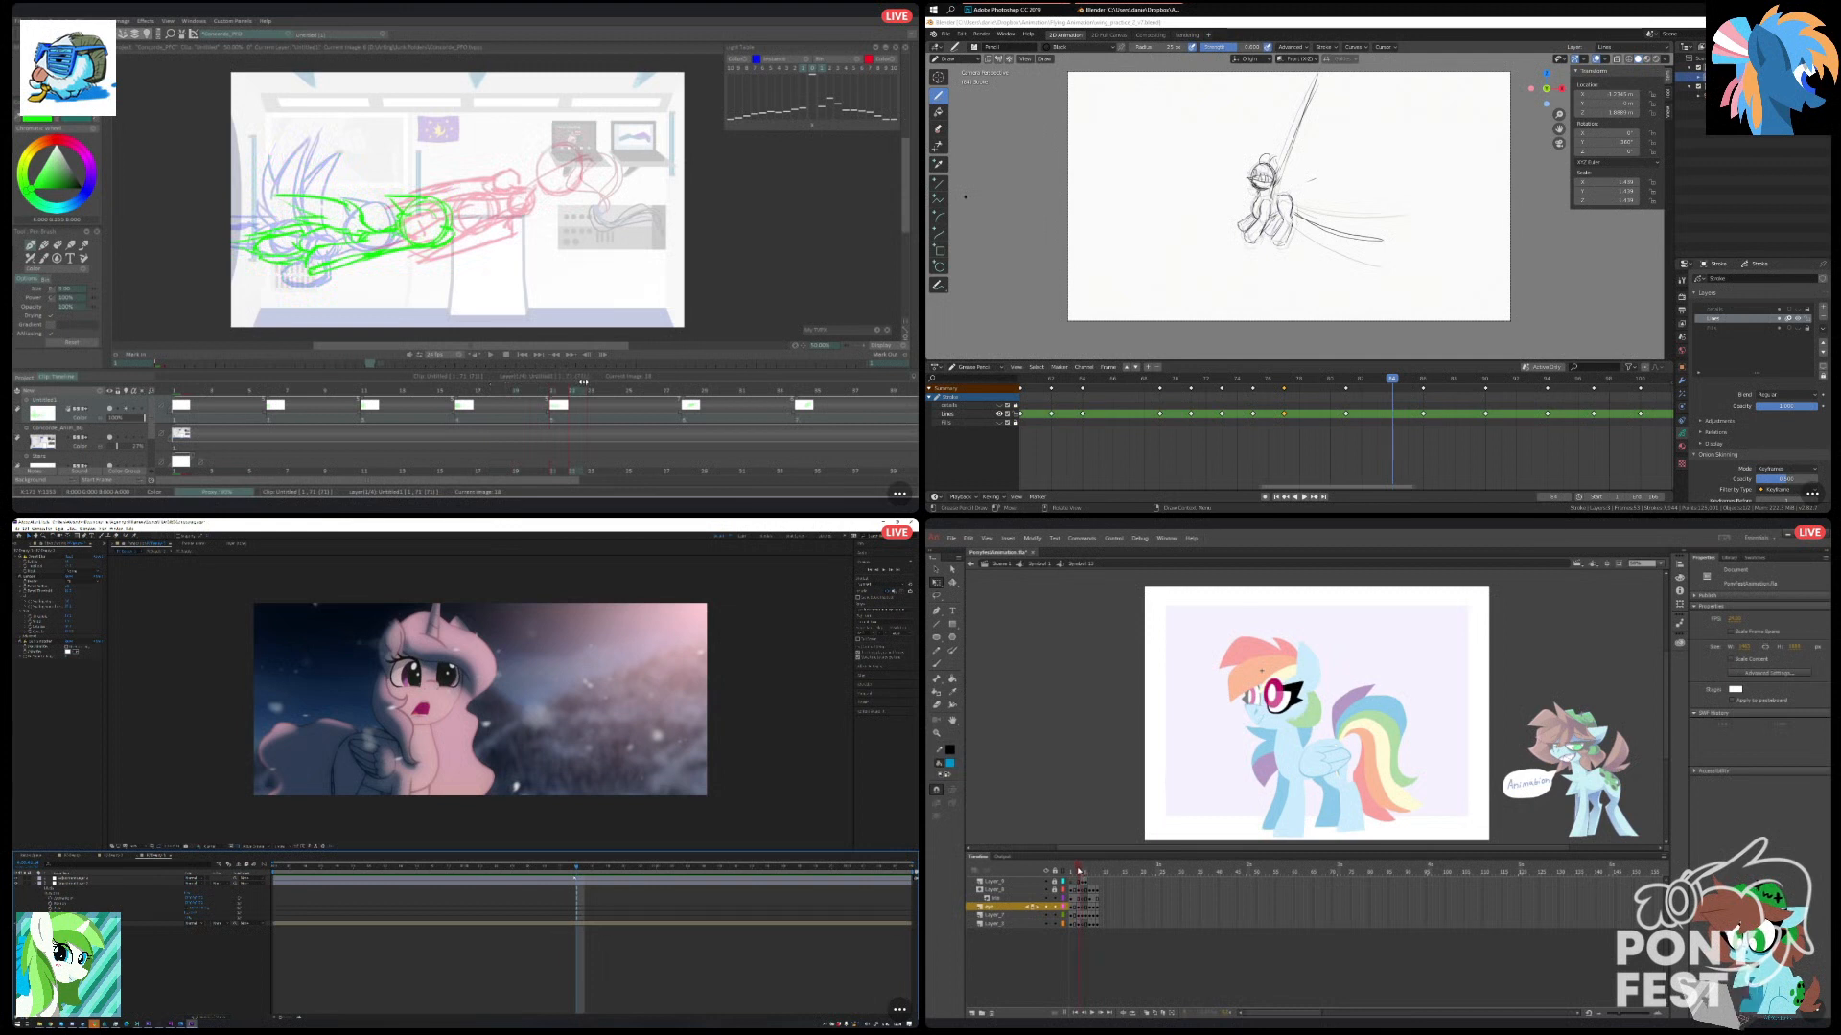
mouse_move(560, 389)
mouse_down()
mouse_move(338, 410)
mouse_move(380, 389)
mouse_up()
drag(1083, 872, 1080, 873)
Restore the Blender window to full size, and step back through the sketched frames on its timeline.
click(1799, 23)
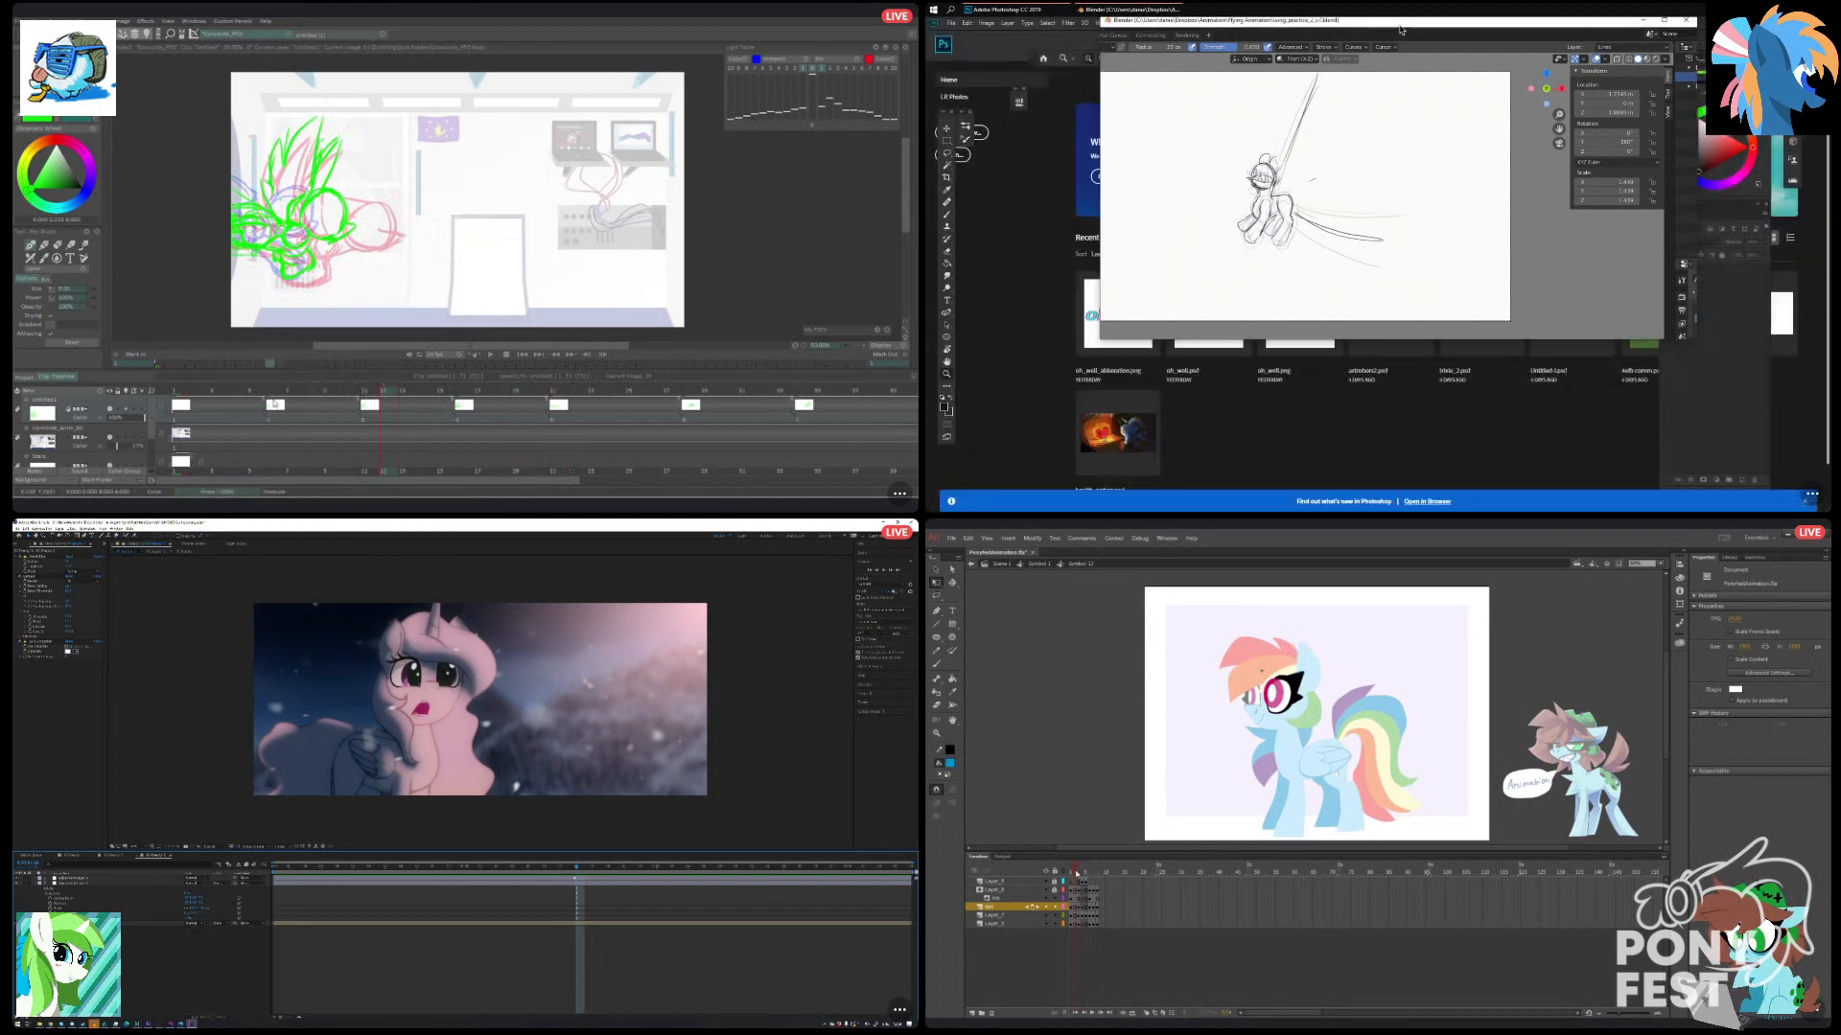
click(1661, 27)
drag(410, 391, 593, 381)
drag(1394, 378, 1322, 389)
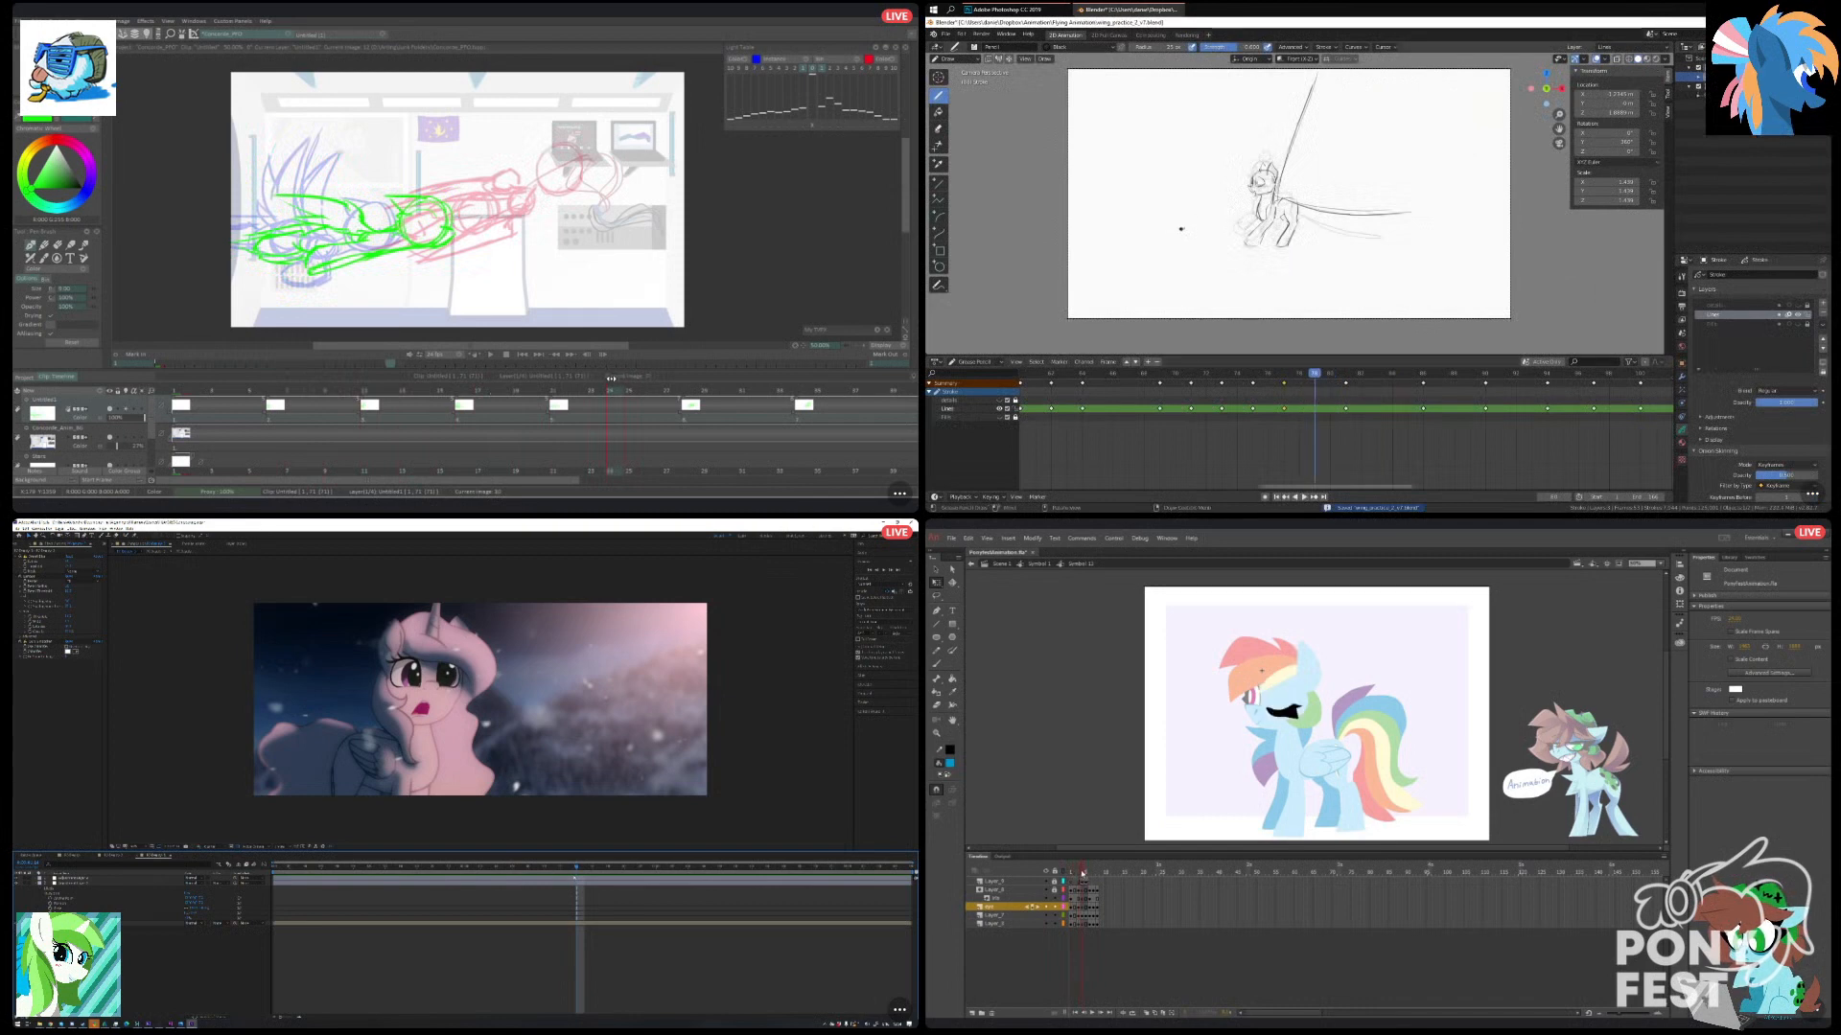
mouse_move(612, 380)
mouse_down()
mouse_move(540, 390)
mouse_move(688, 388)
mouse_move(621, 382)
mouse_up()
click(1286, 381)
Return to the pony symbol in Animate and set the near eye's looping to Play Once.
click(1038, 564)
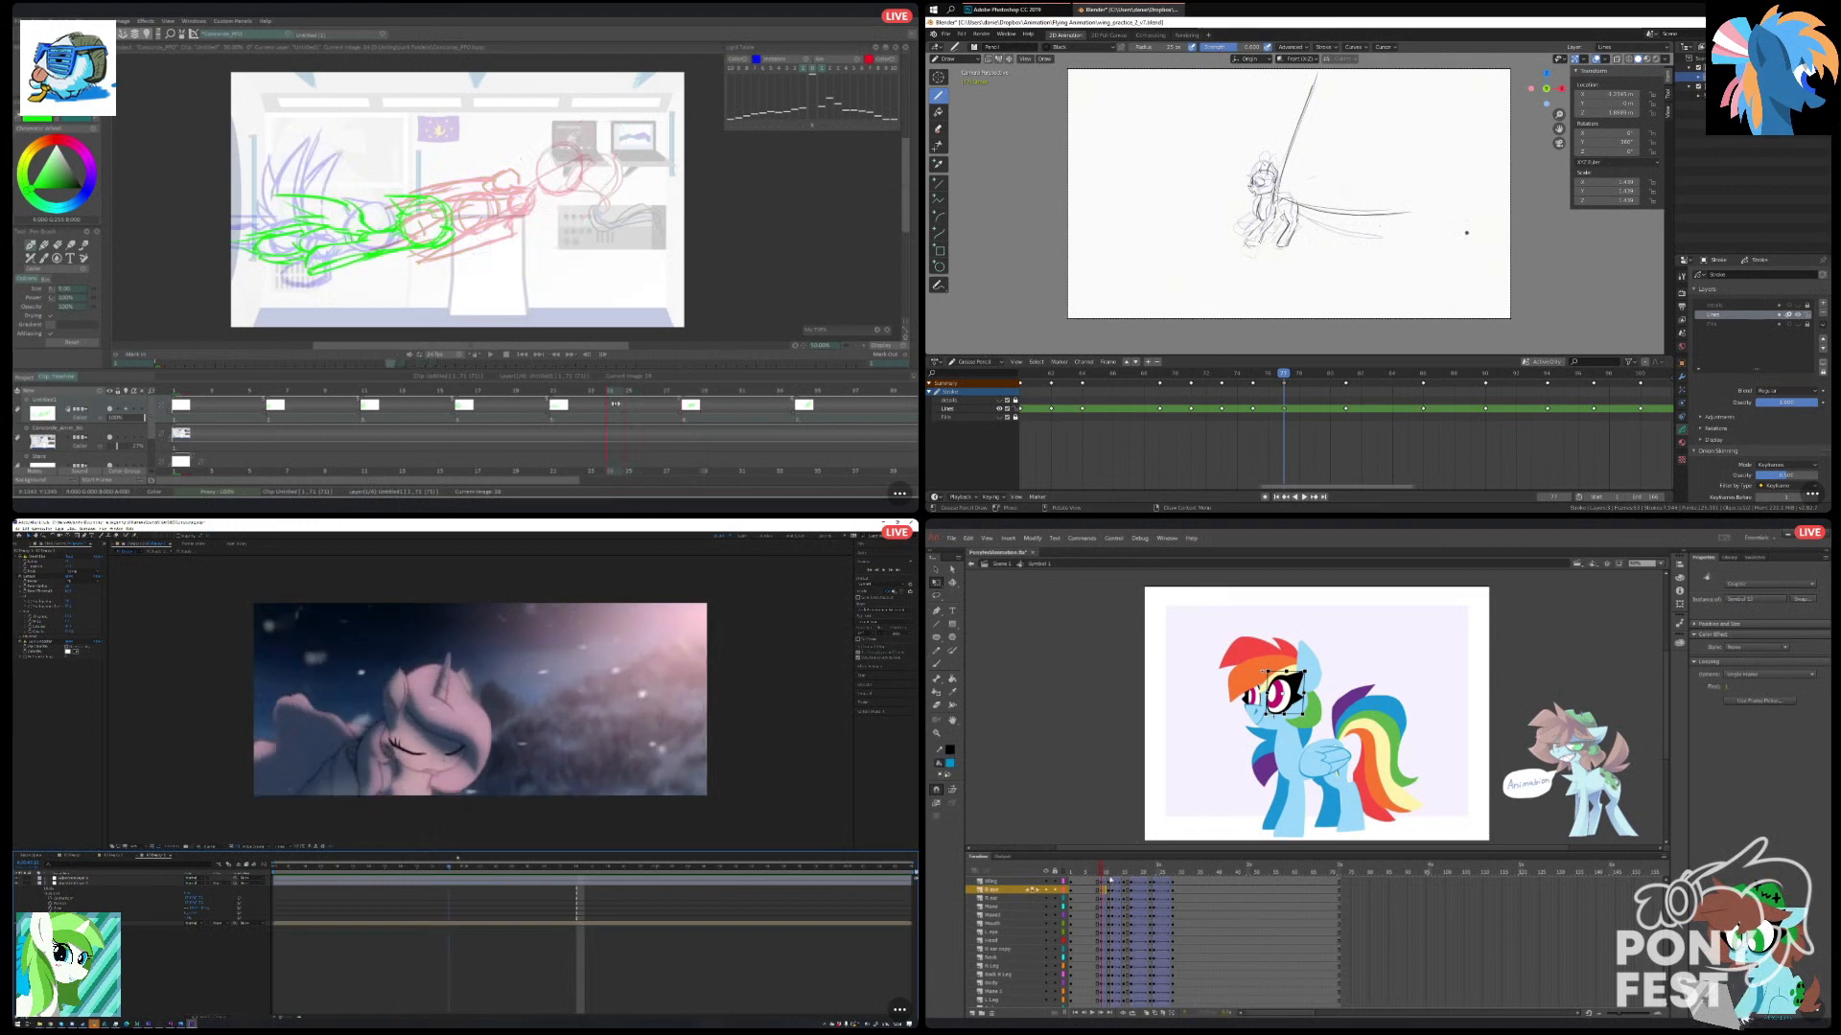
drag(1283, 376, 1254, 388)
click(1762, 675)
click(1750, 695)
Insert a new blank drawing after the fifth drawing in TVPaint, and save the sketch file in Blender.
mouse_move(629, 390)
mouse_down()
mouse_move(533, 395)
mouse_move(618, 394)
mouse_up()
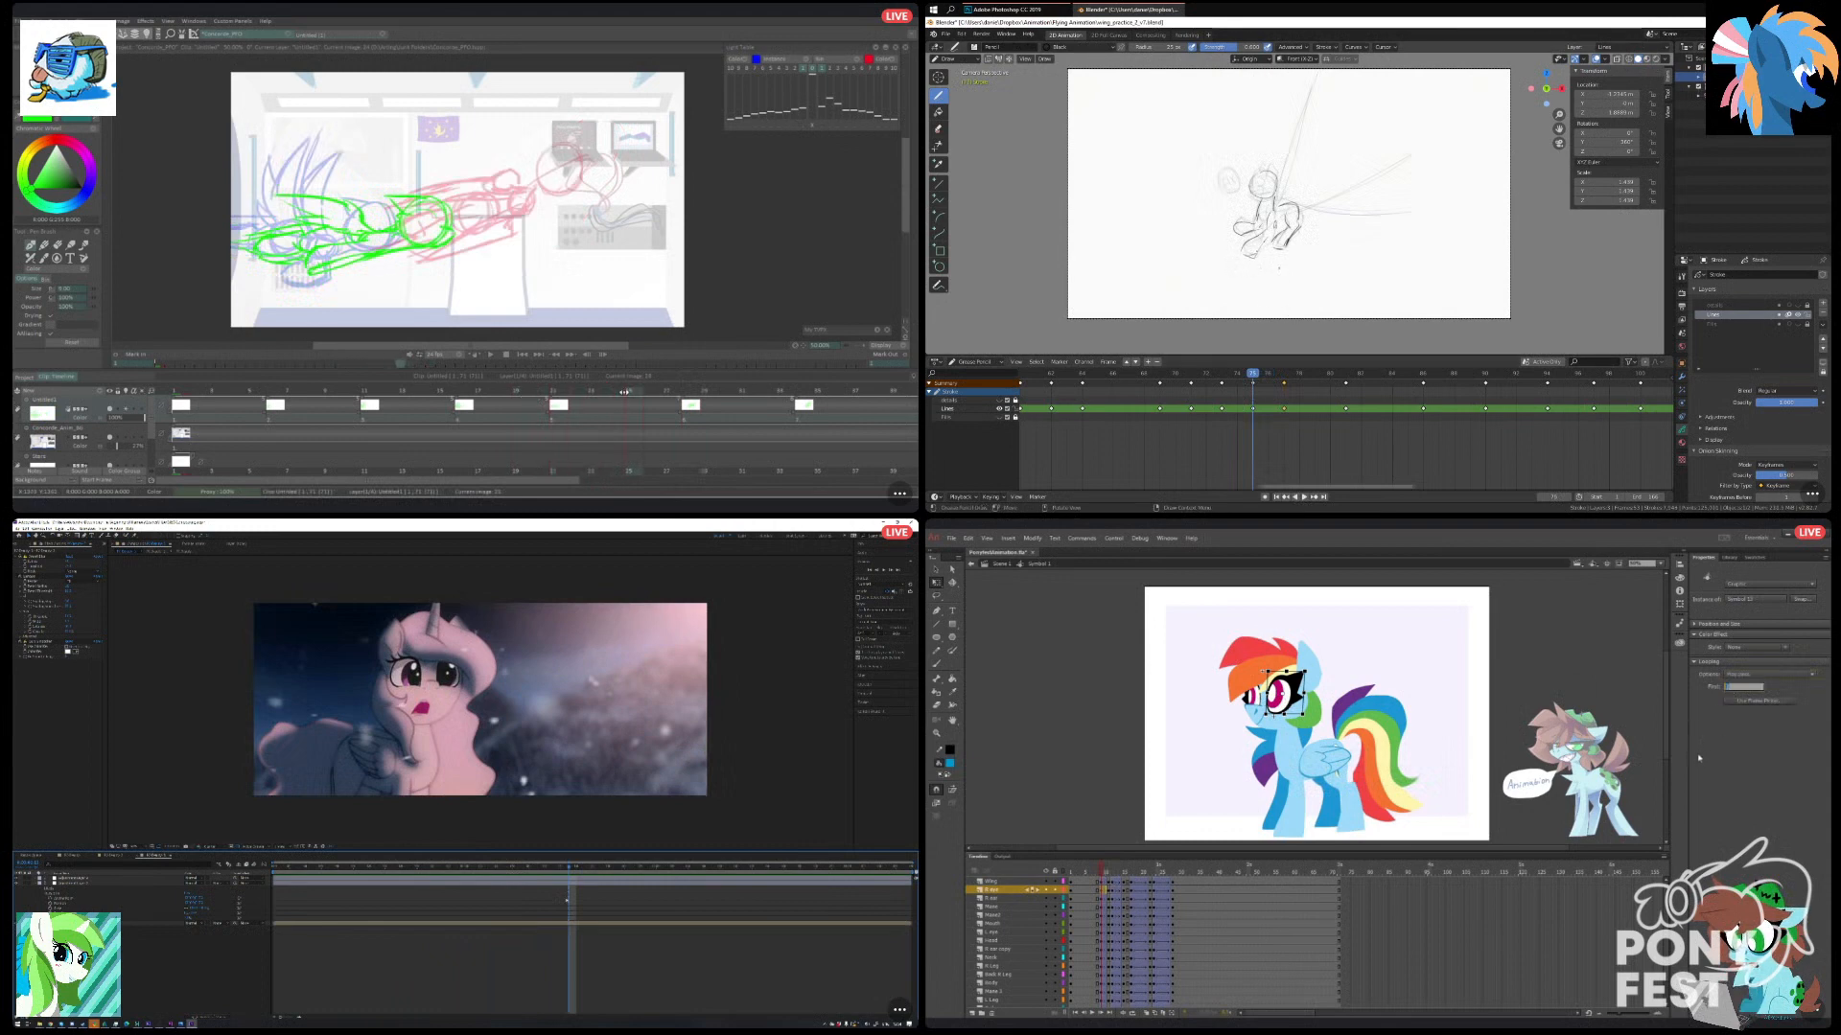
drag(1288, 378, 1320, 380)
mouse_move(624, 392)
mouse_down()
mouse_move(659, 395)
mouse_move(611, 392)
mouse_up()
key(ctrl+s)
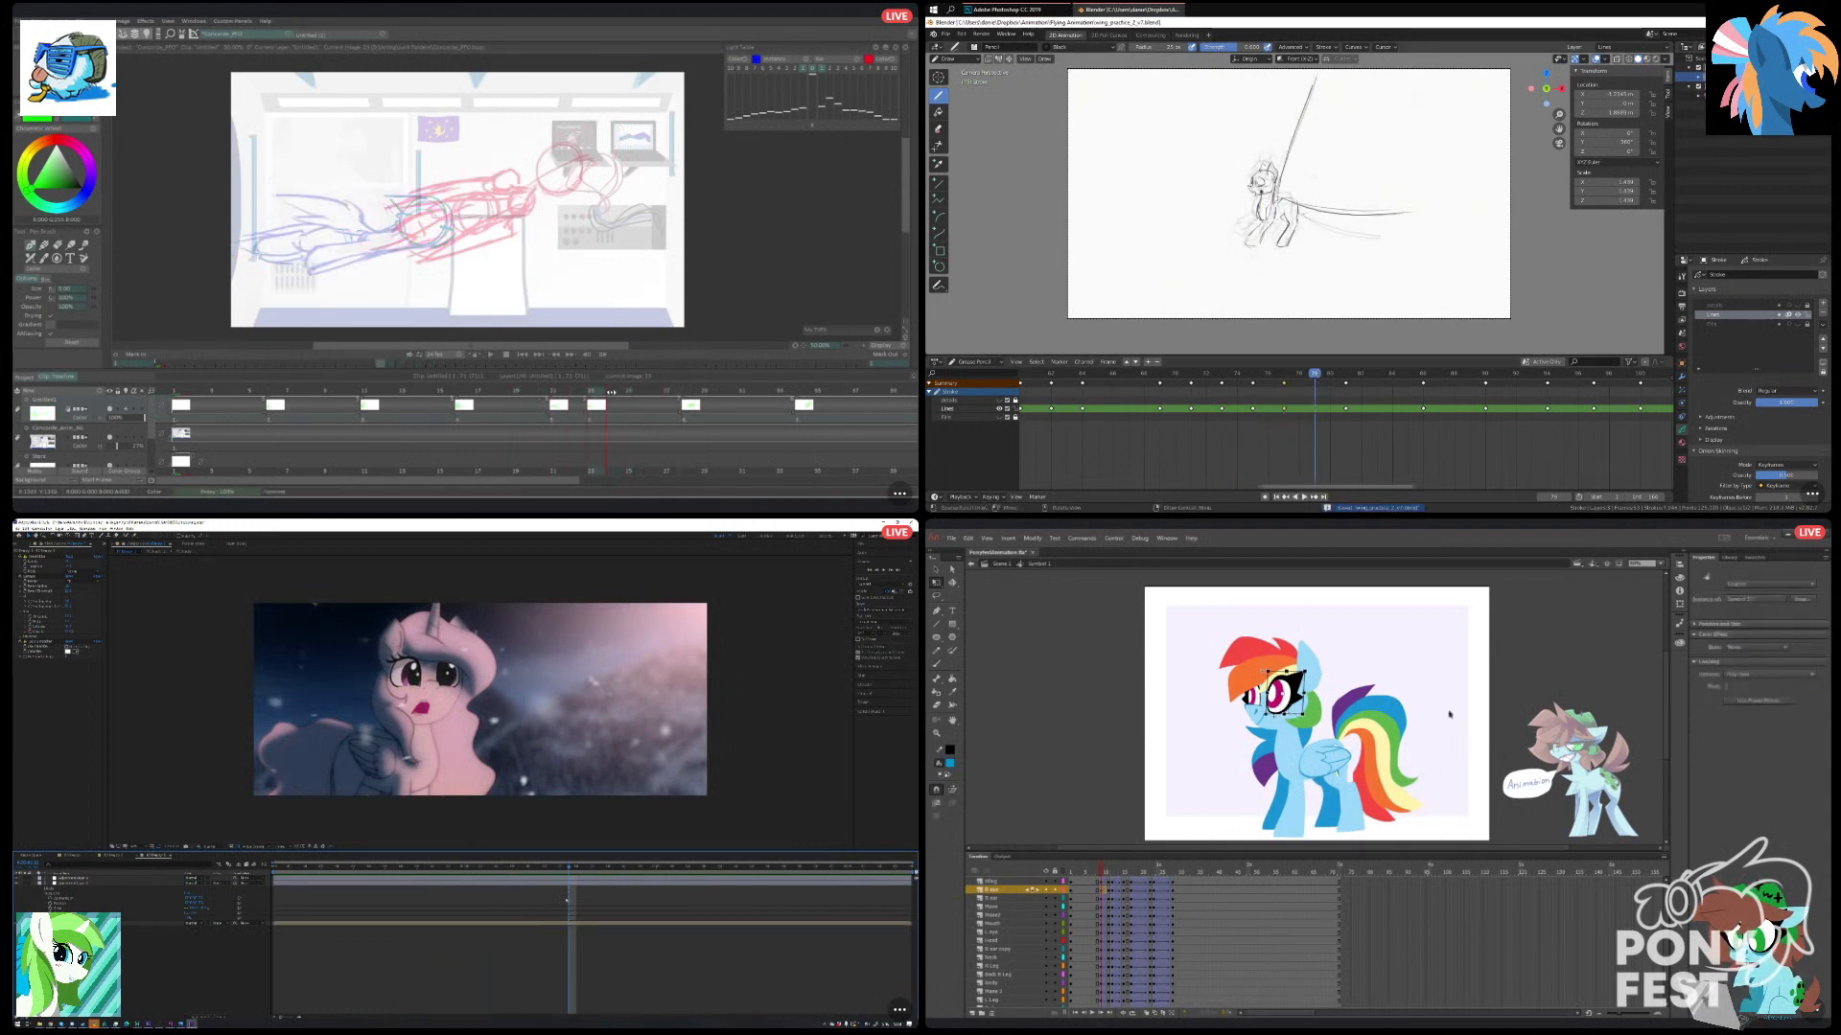
Lengthen the exposure of the drawing before the new one in TVPaint, and scrub back to an earlier moment in After Effects.
click(1743, 687)
drag(598, 394, 563, 396)
drag(498, 868, 331, 877)
drag(563, 396, 580, 392)
click(1467, 771)
drag(331, 877, 339, 882)
Begin sketching the pony's chest over the faint guide lines in Blender, and scrub the composite forward in After Effects.
drag(1272, 197, 1259, 200)
drag(339, 882, 391, 888)
click(1105, 869)
drag(1106, 870, 1108, 871)
drag(392, 888, 425, 891)
drag(580, 393, 587, 391)
drag(425, 892, 585, 907)
Sketch the pony's body and legs in Blender, and open the character composition at a later time in After Effects.
drag(1283, 197, 1281, 209)
drag(1109, 870, 1110, 872)
click(683, 869)
drag(1275, 236, 1288, 239)
click(72, 856)
drag(587, 391, 594, 383)
Set the near eye's looping to Play Once with first frame 3 at the second blink keyframe in Animate.
click(1269, 718)
drag(1294, 221, 1288, 239)
click(144, 916)
click(1758, 675)
scroll(88, 891, up, 3)
click(1745, 700)
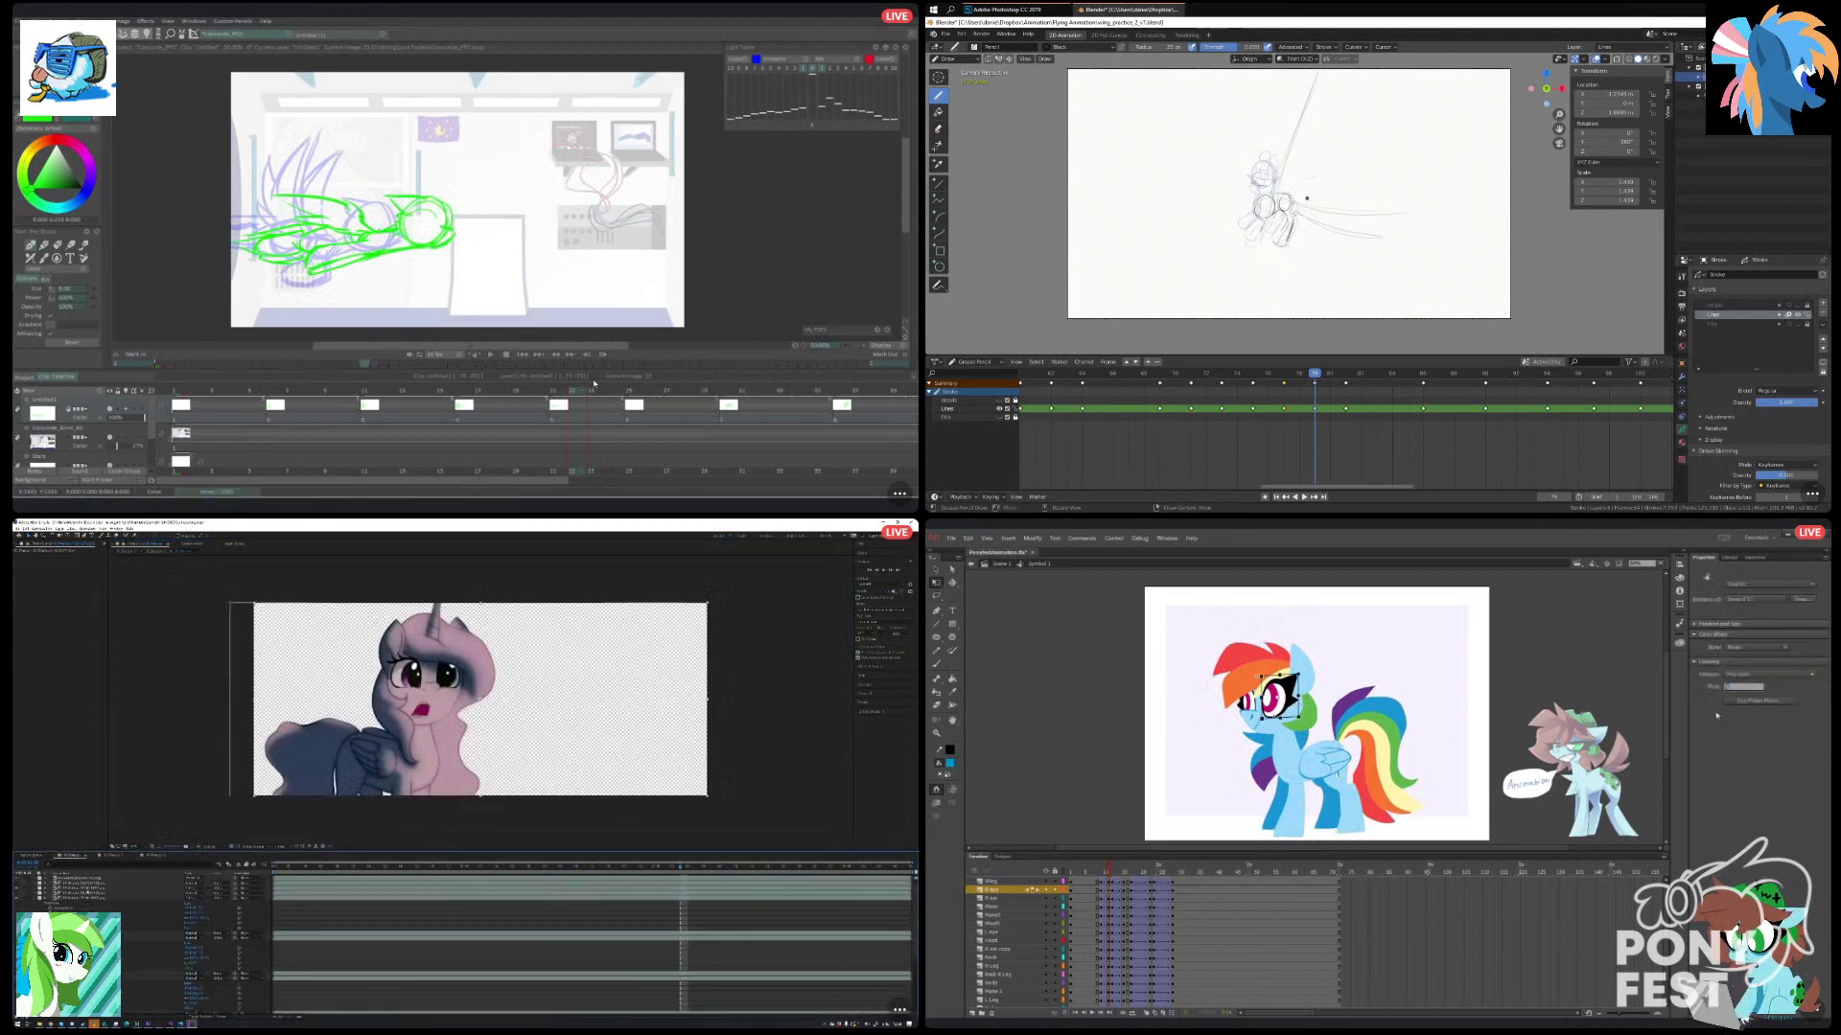
text(3)
key(Return)
Add an effect to a character layer in After Effects, and return to the first blink keyframe in Animate.
click(88, 897)
click(1260, 793)
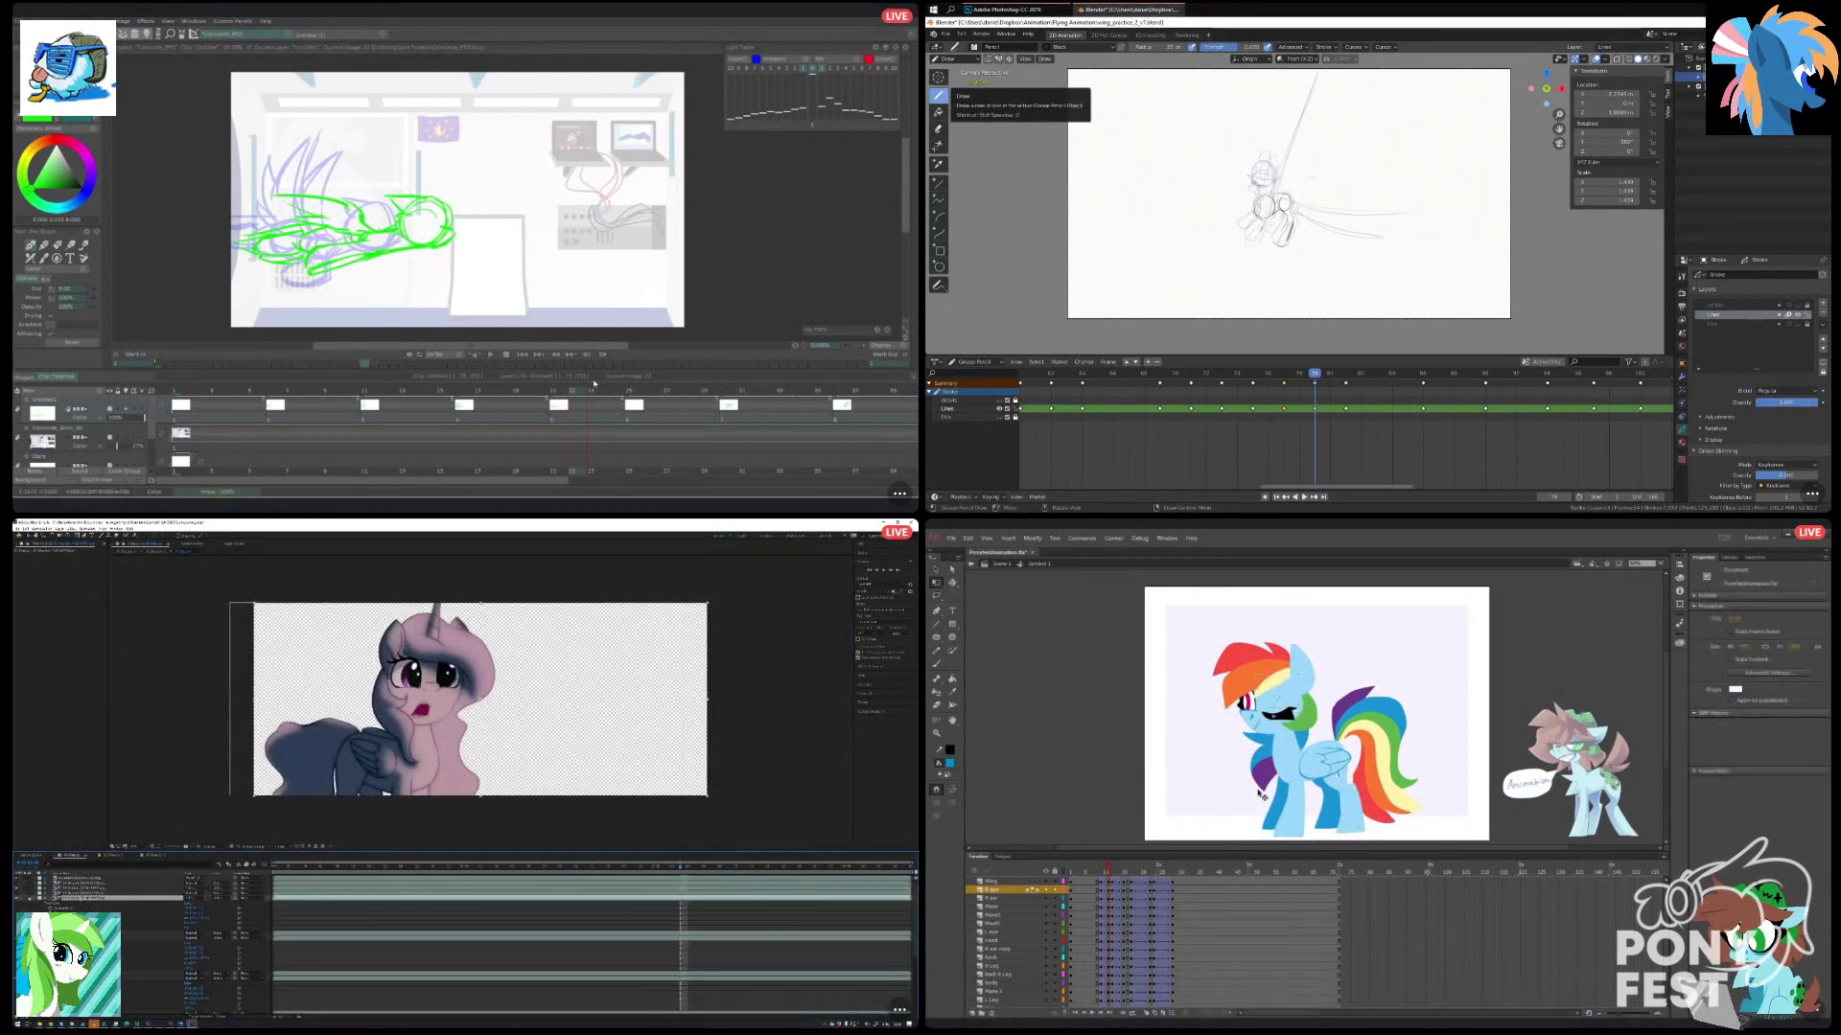
drag(1107, 871, 1101, 871)
right_click(44, 708)
mouse_move(84, 734)
click(144, 915)
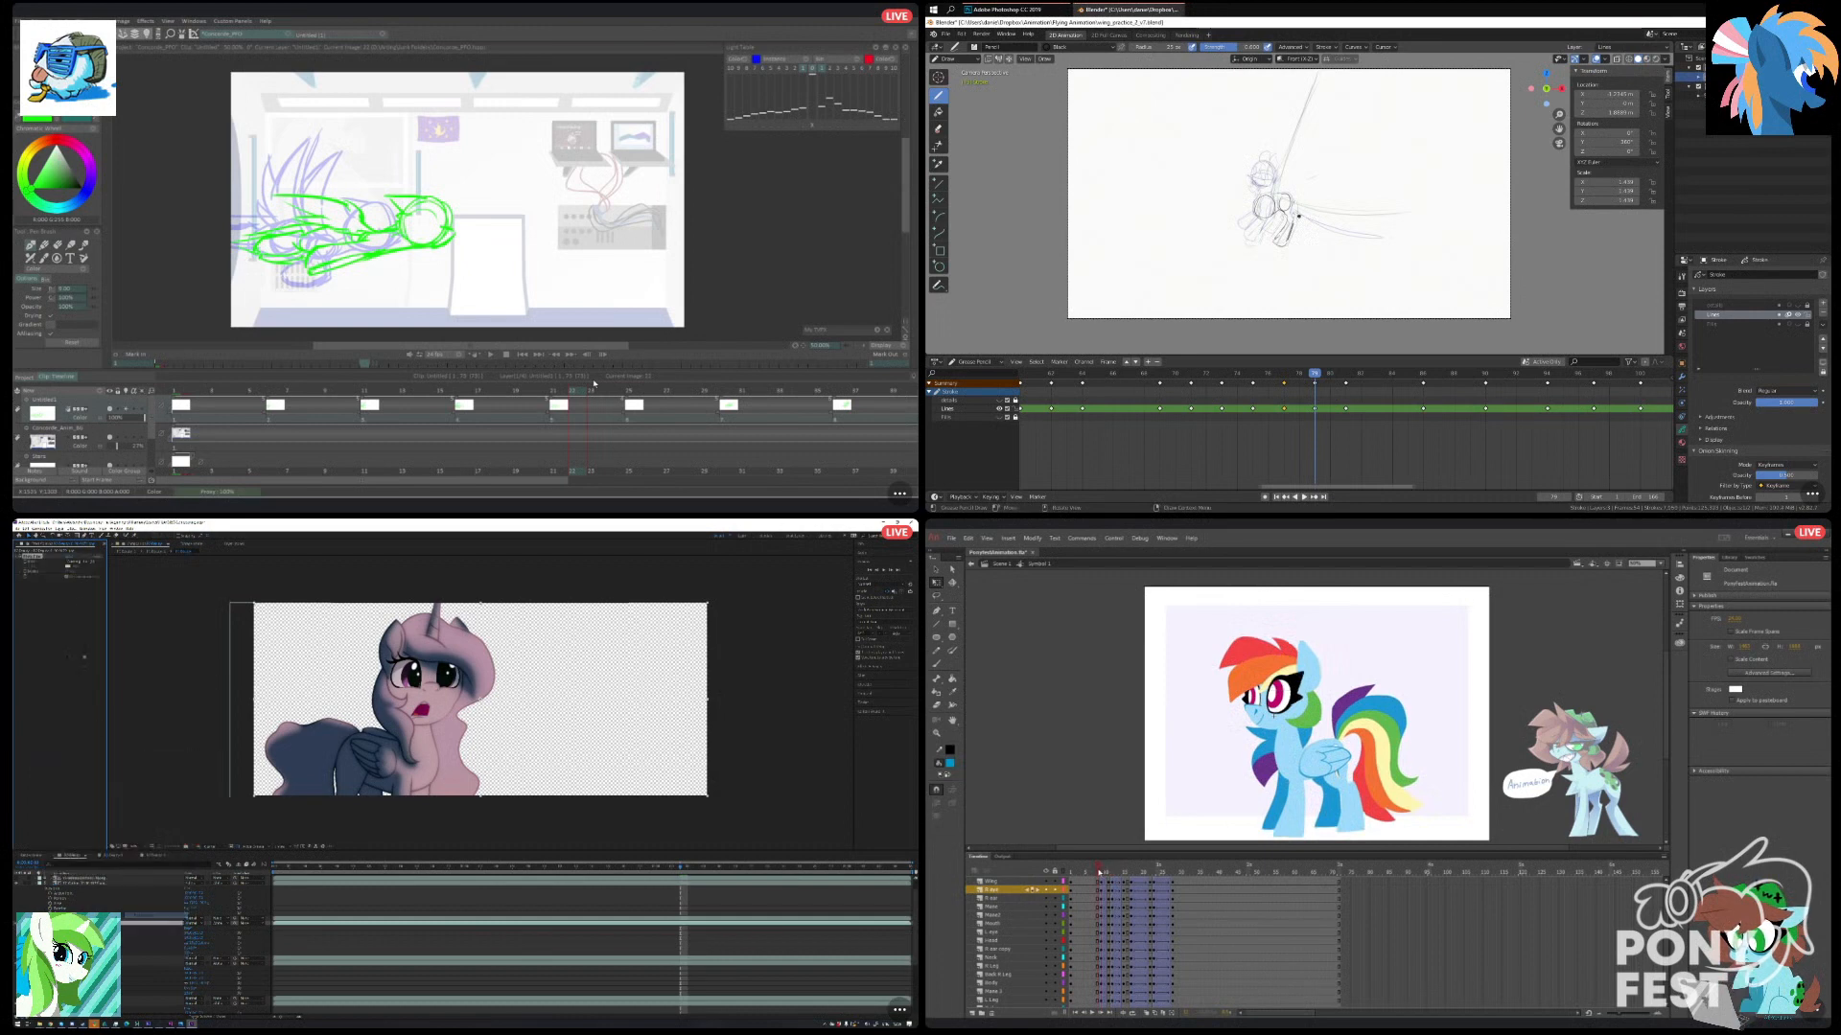
Configure the new effect's option on the character layer in After Effects, and set the far eye's looping to Play Once in Animate.
click(85, 562)
click(1252, 710)
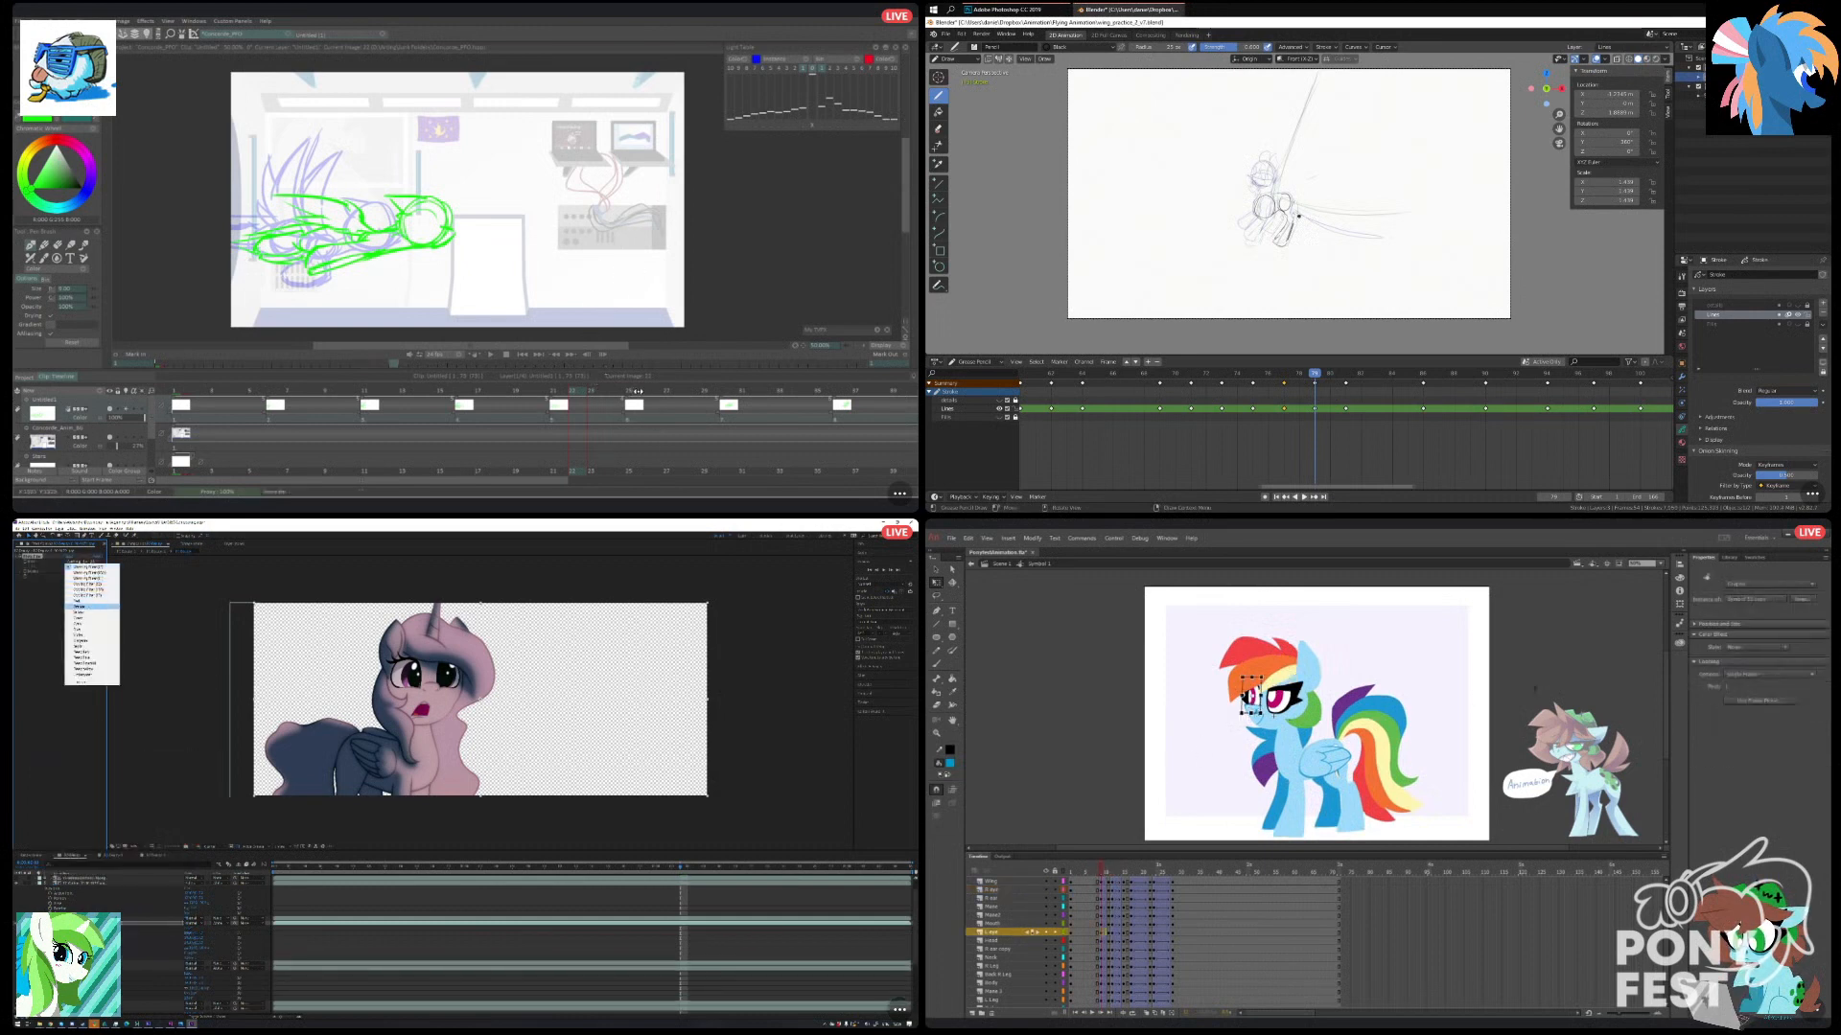
click(643, 392)
click(89, 602)
click(1733, 677)
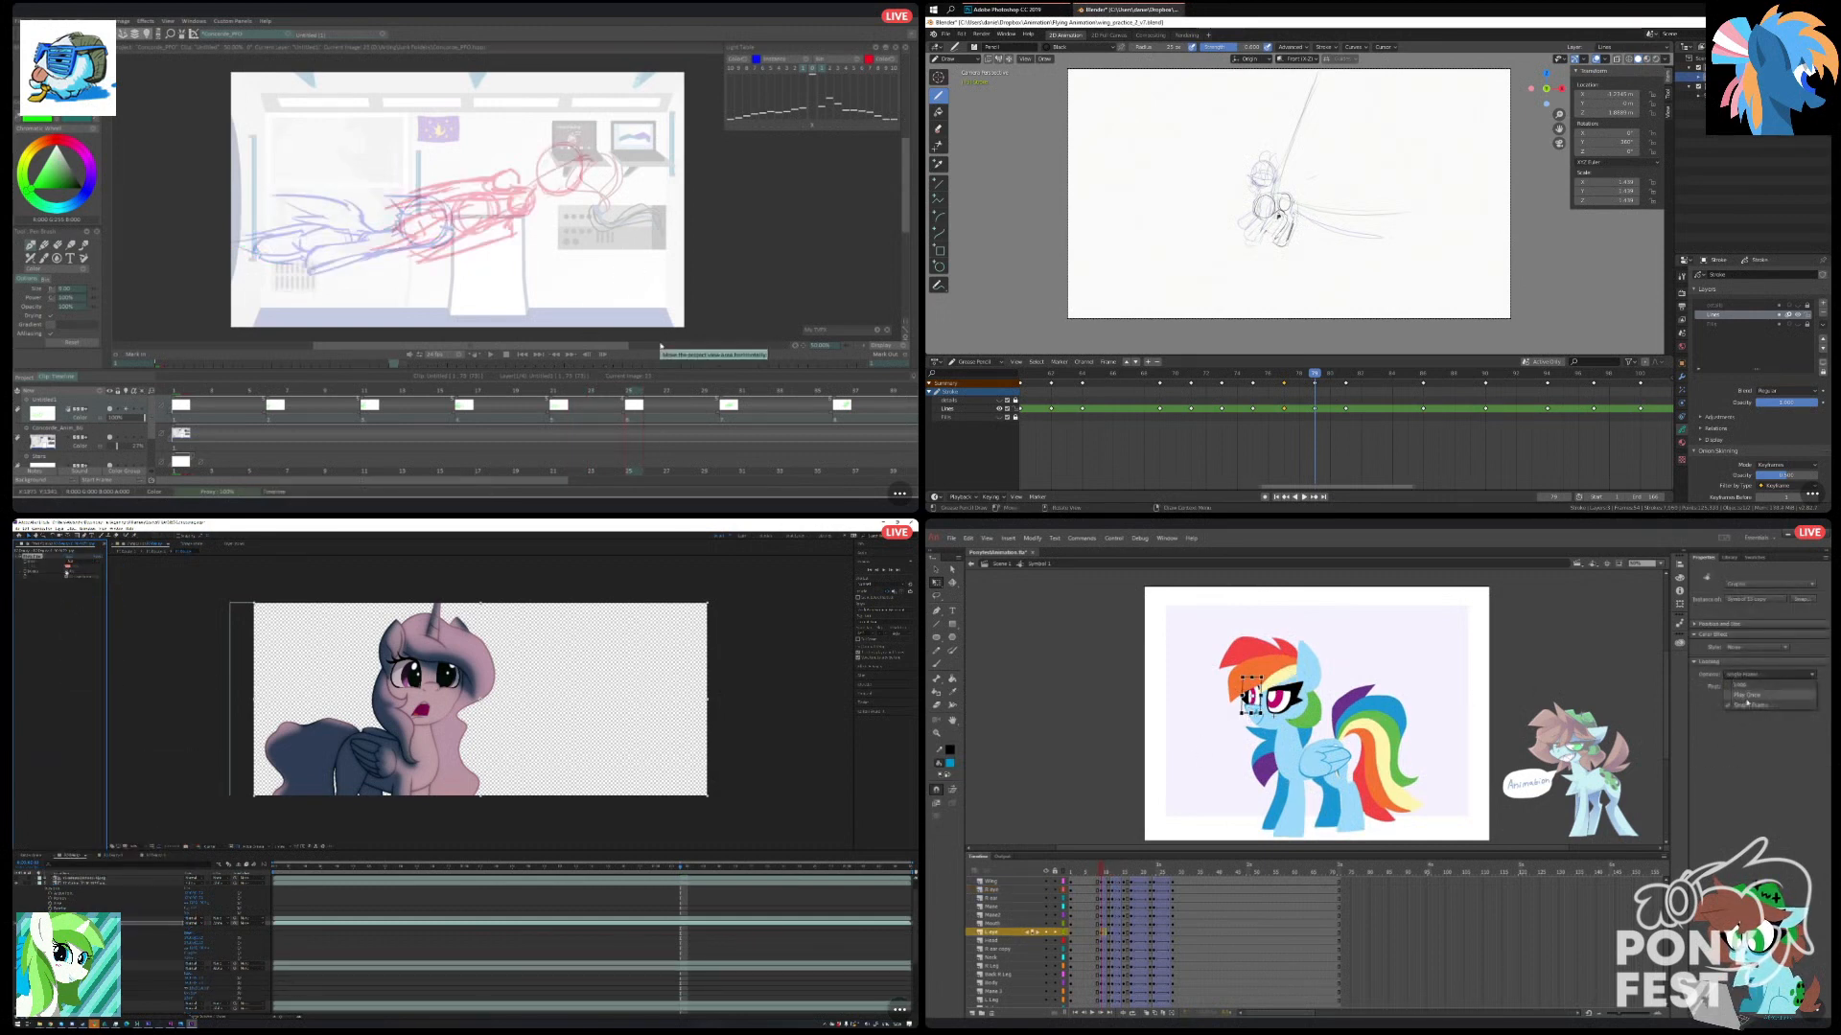
click(1743, 697)
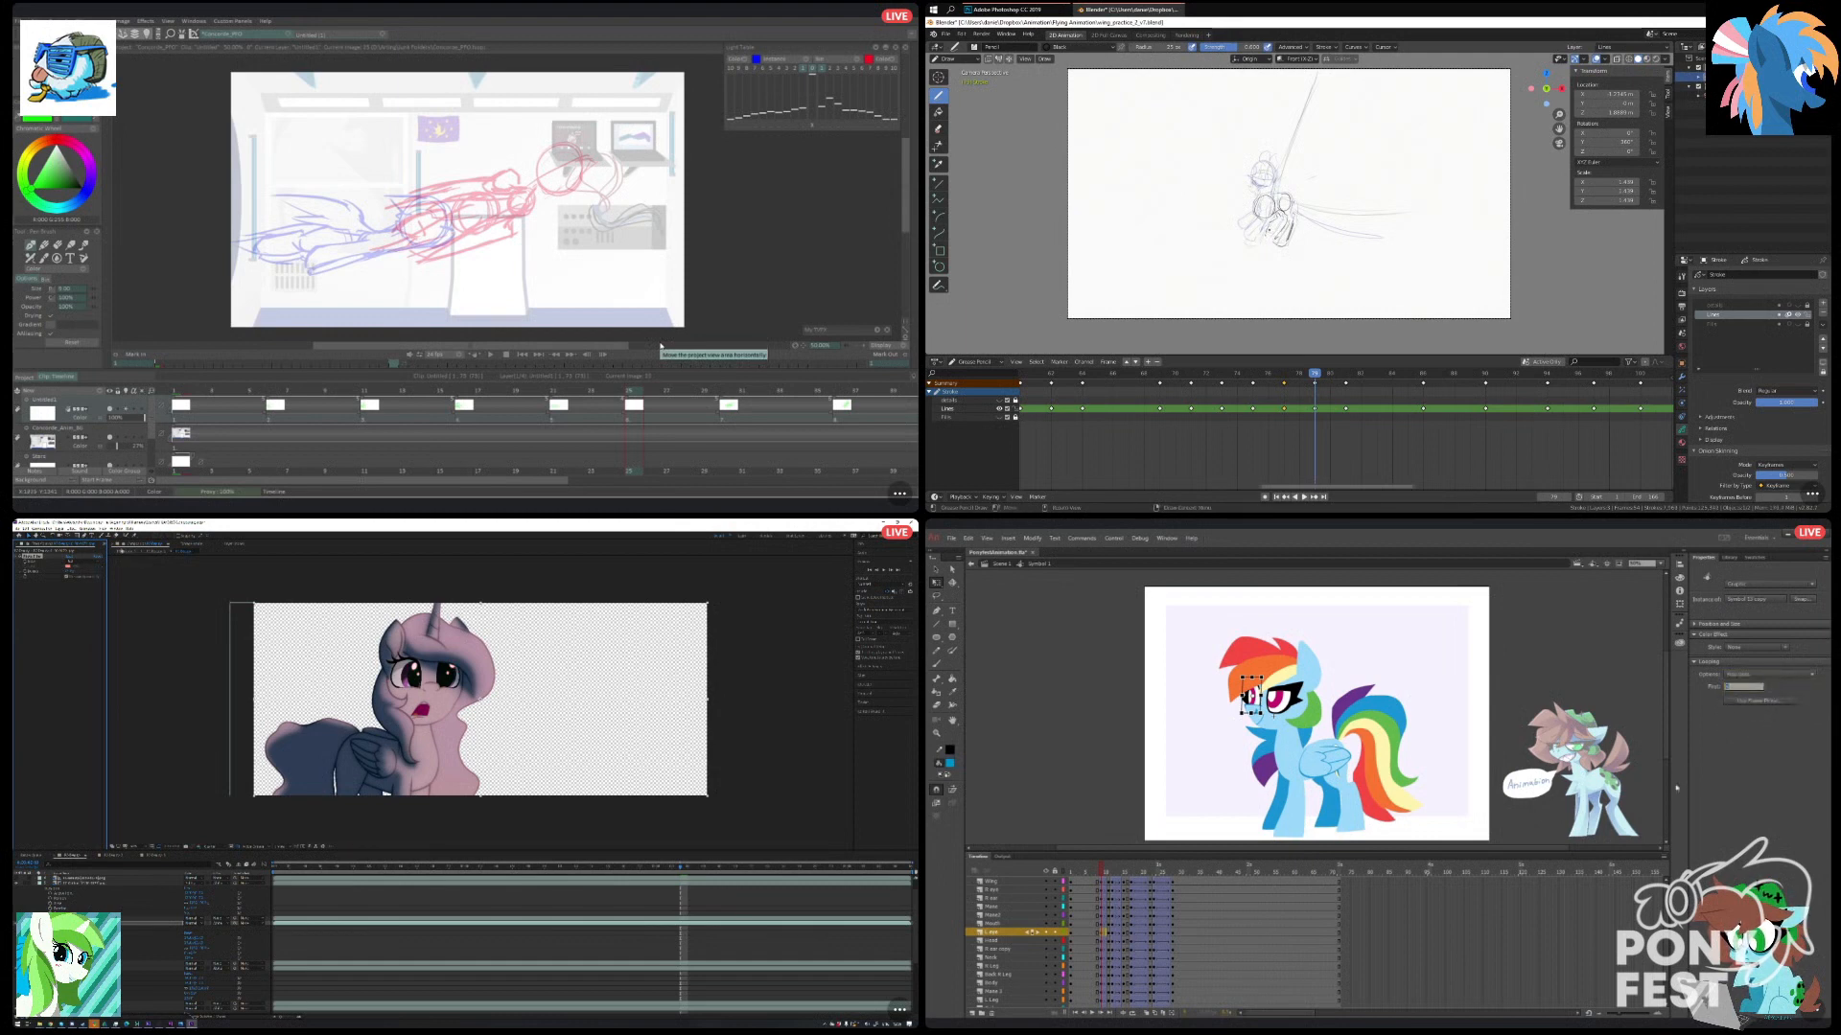
click(155, 855)
click(1421, 740)
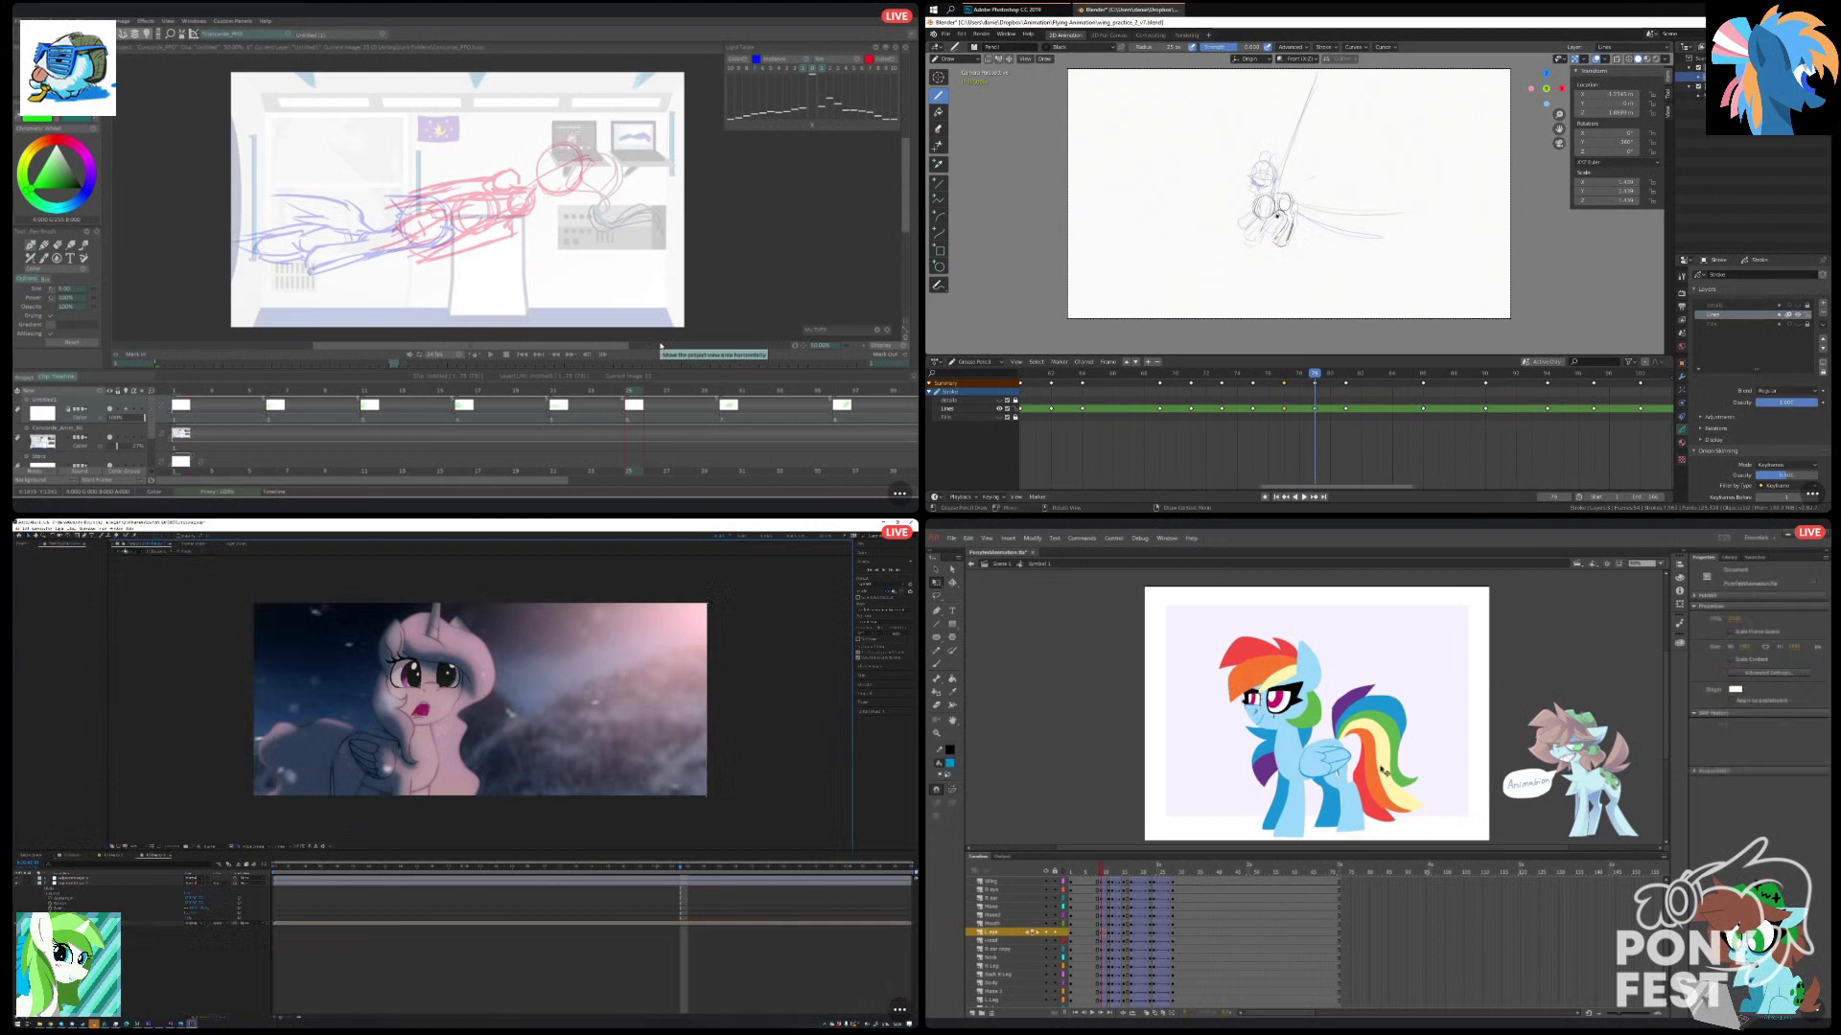
Rename a composition in the After Effects project as celes, and check the far eye at the second blink keyframe in Animate.
drag(1102, 871, 1108, 870)
click(23, 544)
click(1247, 710)
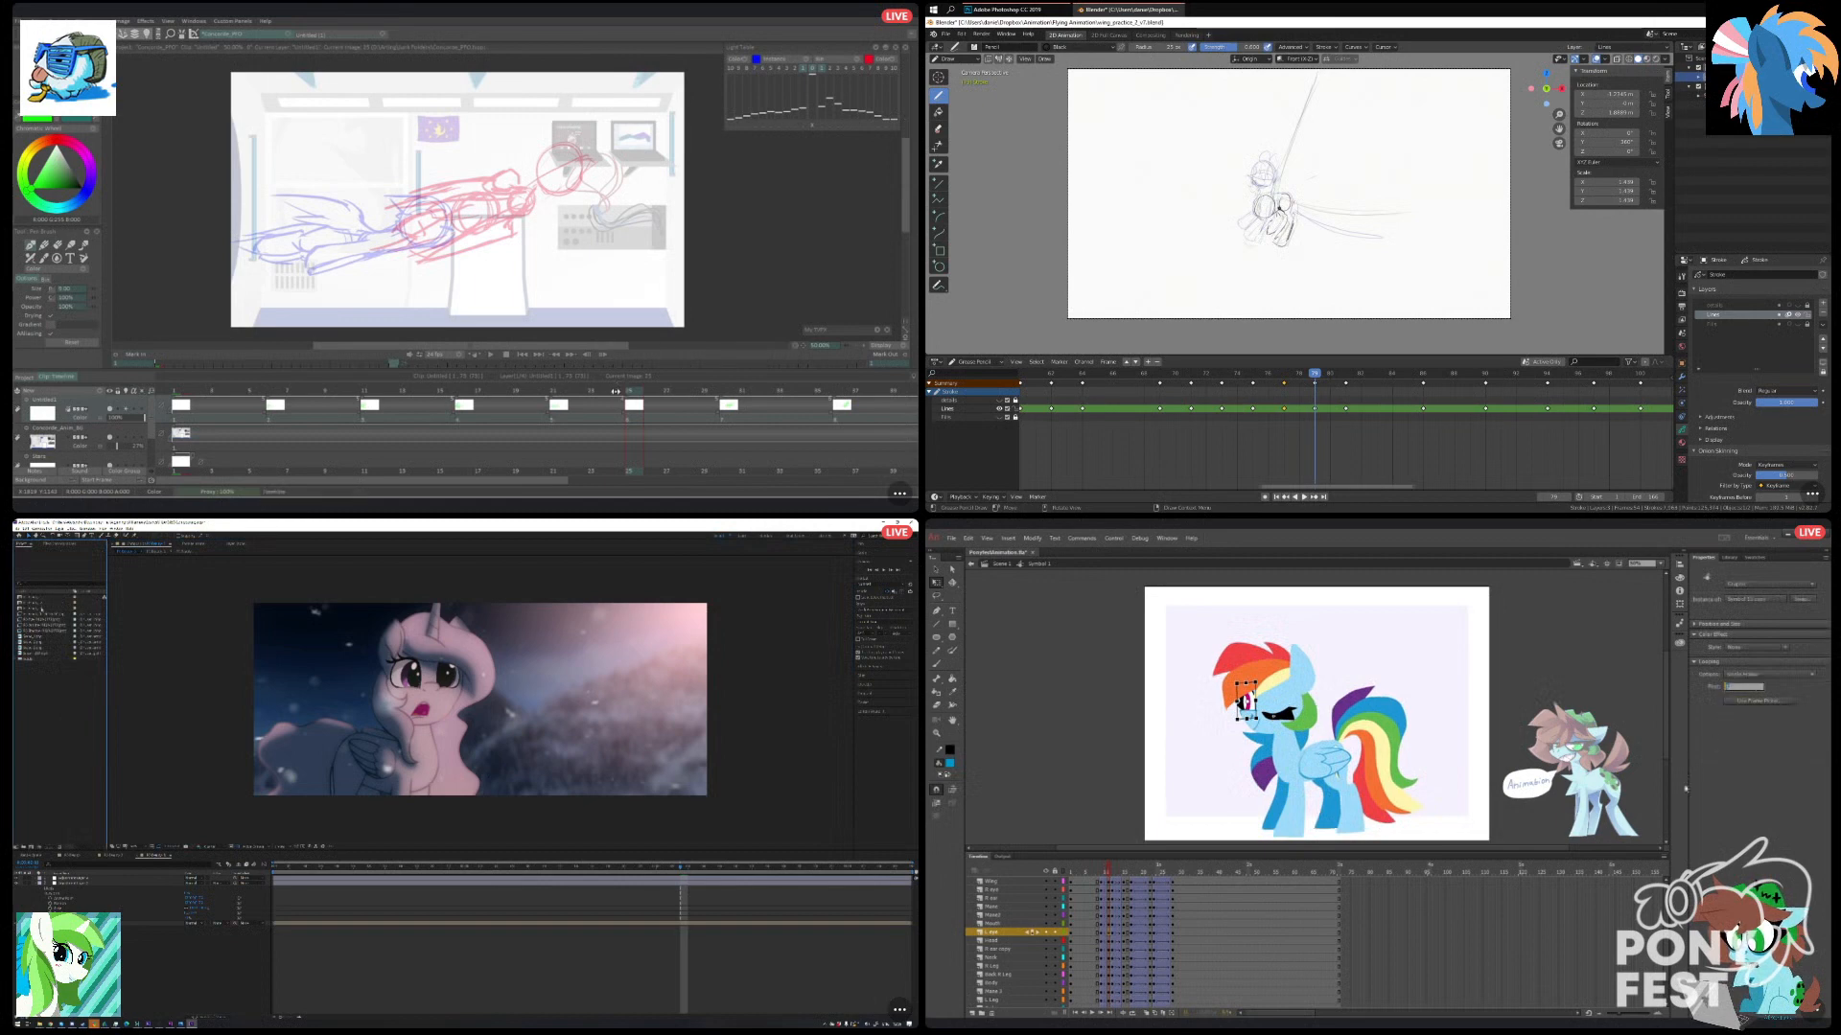
right_click(41, 610)
click(1377, 644)
click(68, 691)
drag(1109, 874, 1130, 874)
text(celes)
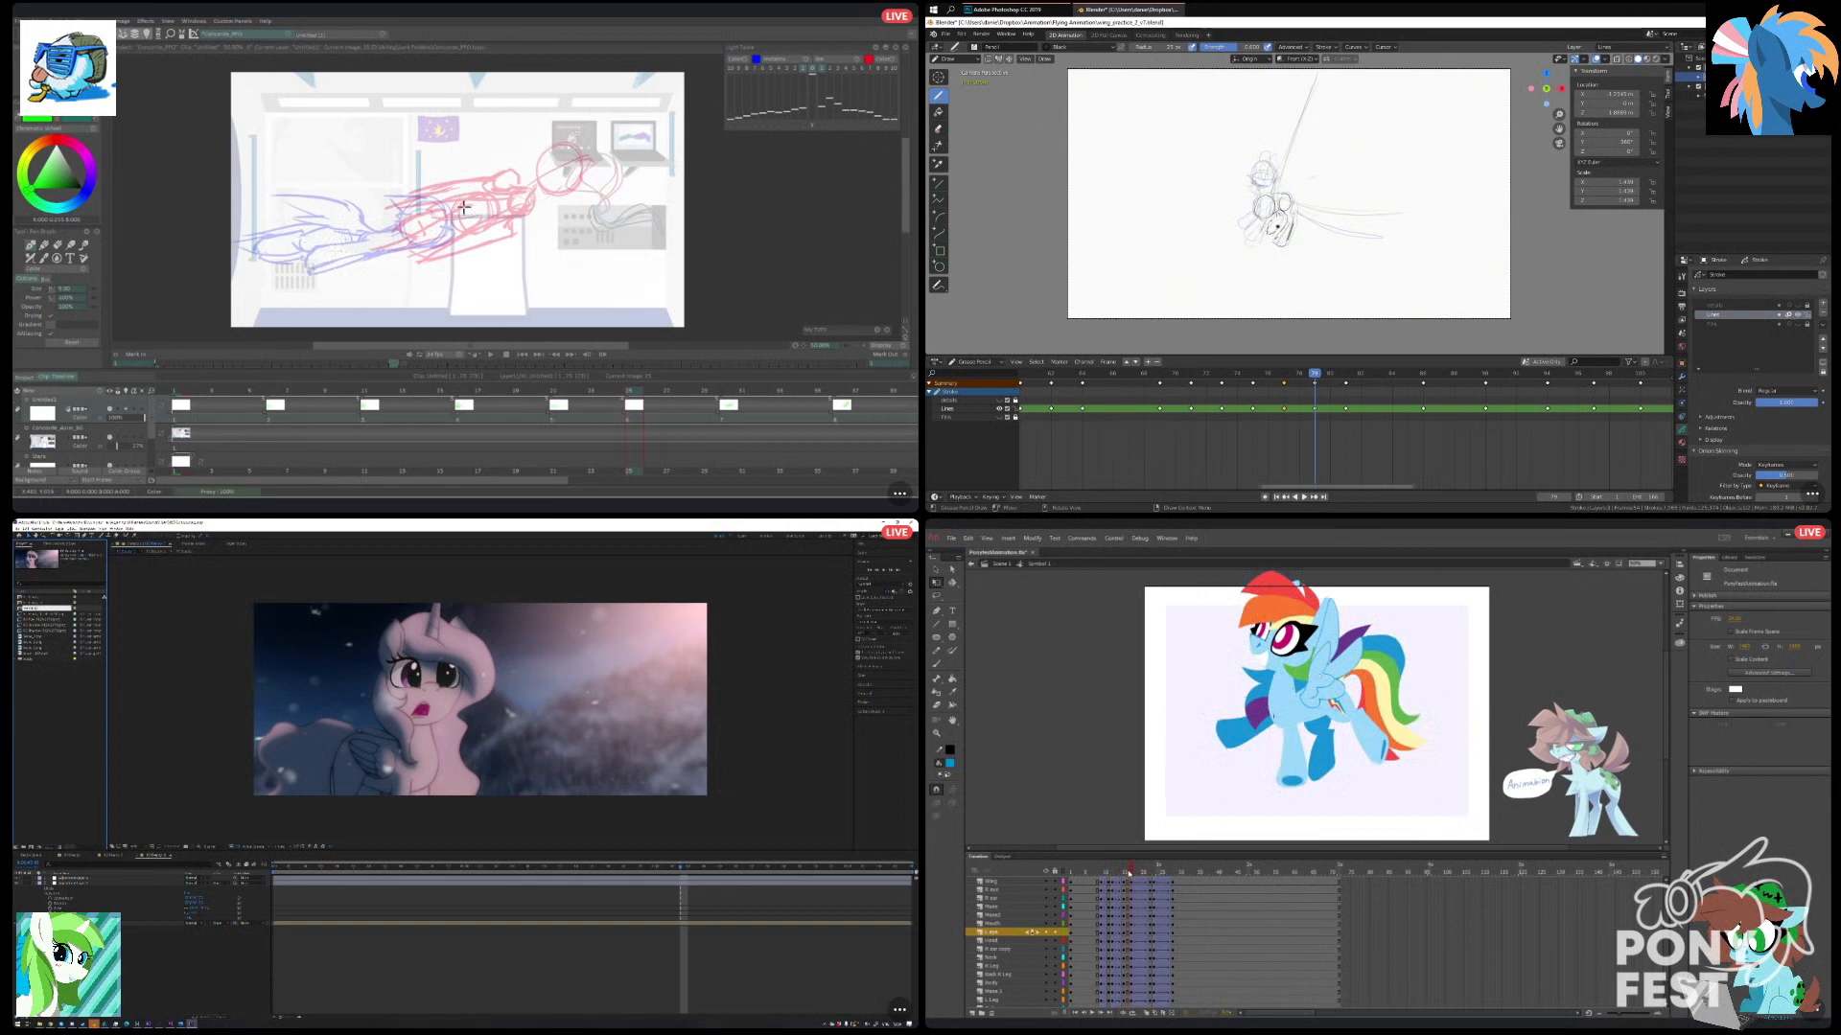
key(Return)
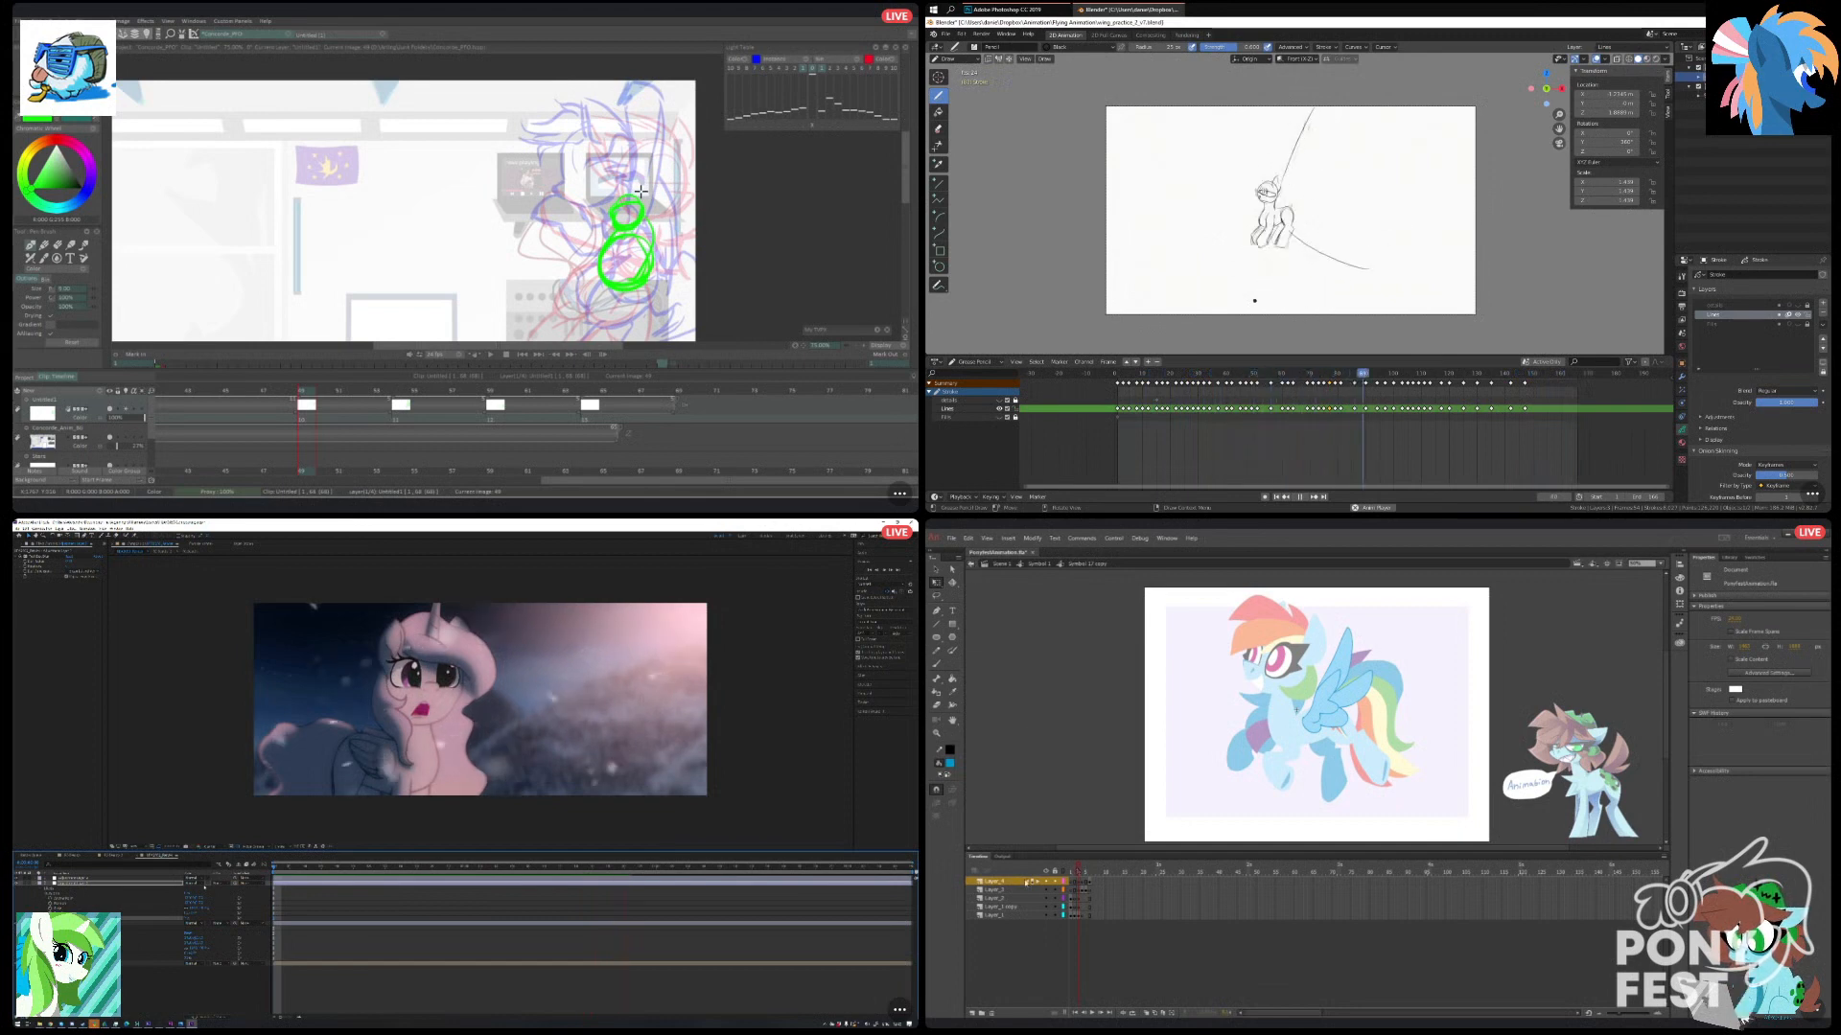
Copy all layers of the wing symbol in Animate, and go back to the symbol's first frame.
shift+click(997, 915)
right_click(991, 898)
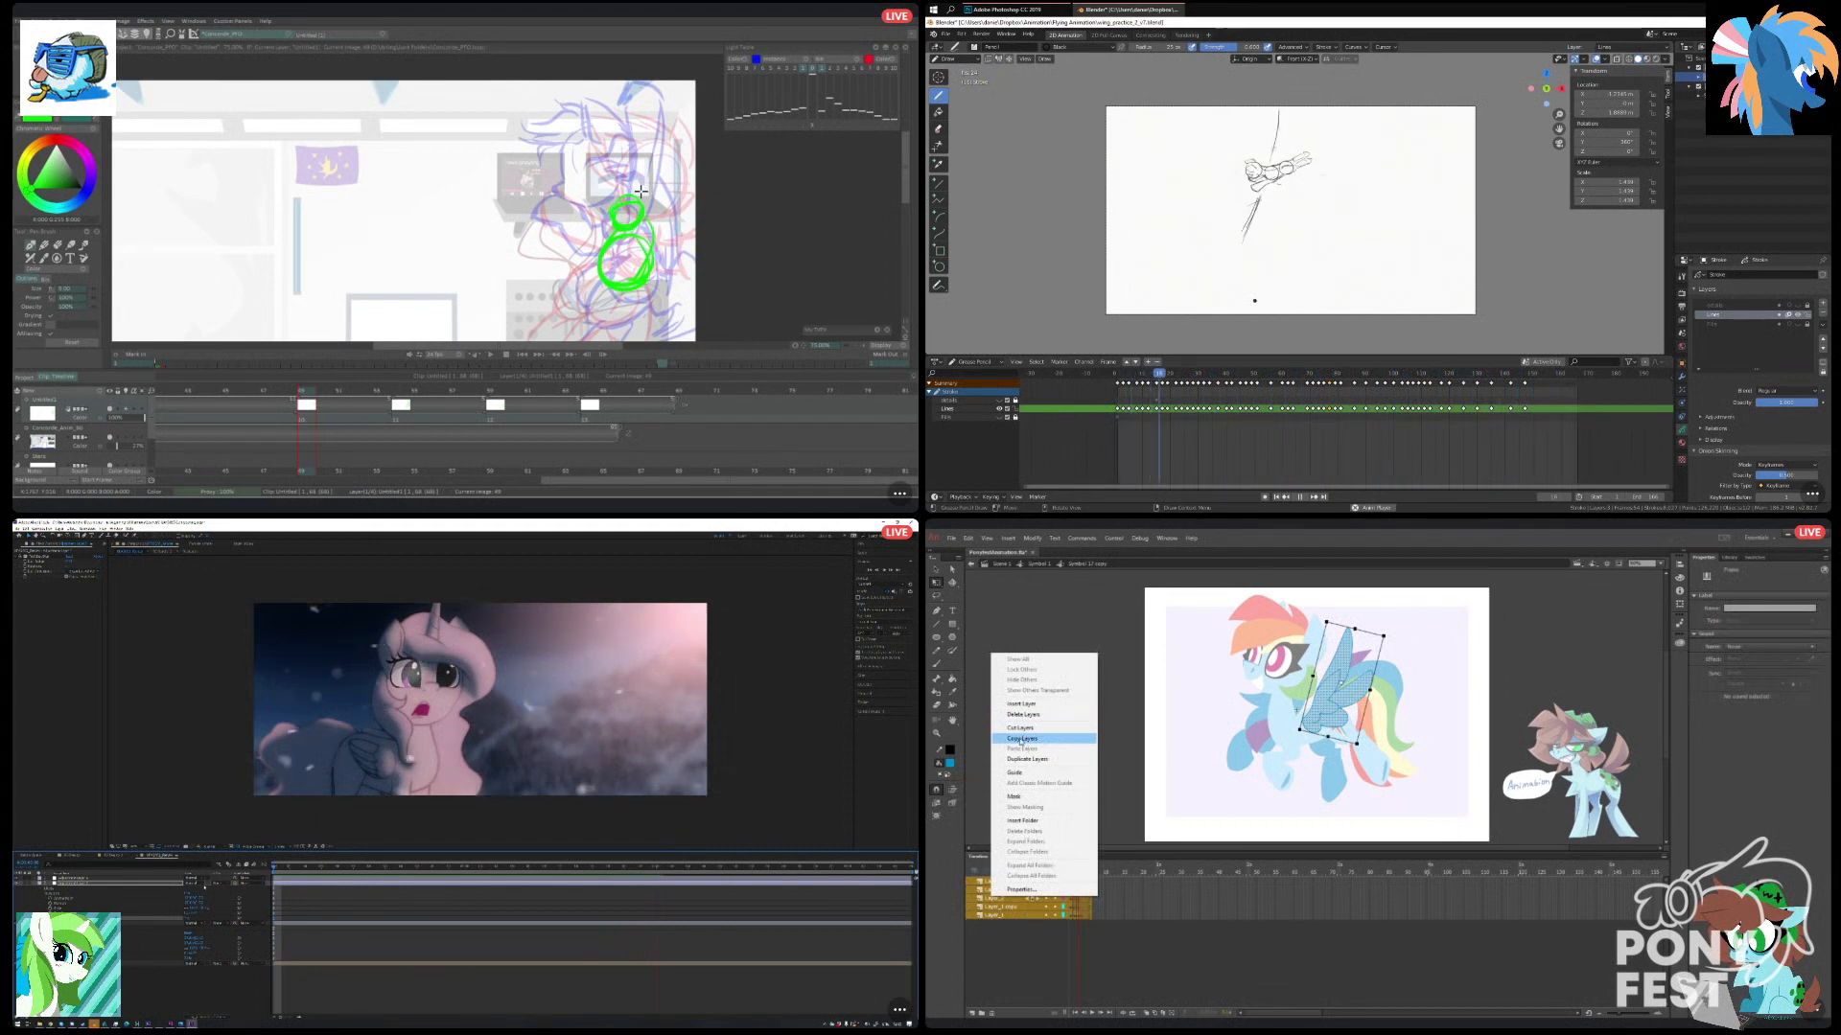
click(1022, 739)
click(1003, 958)
drag(1077, 872, 1062, 878)
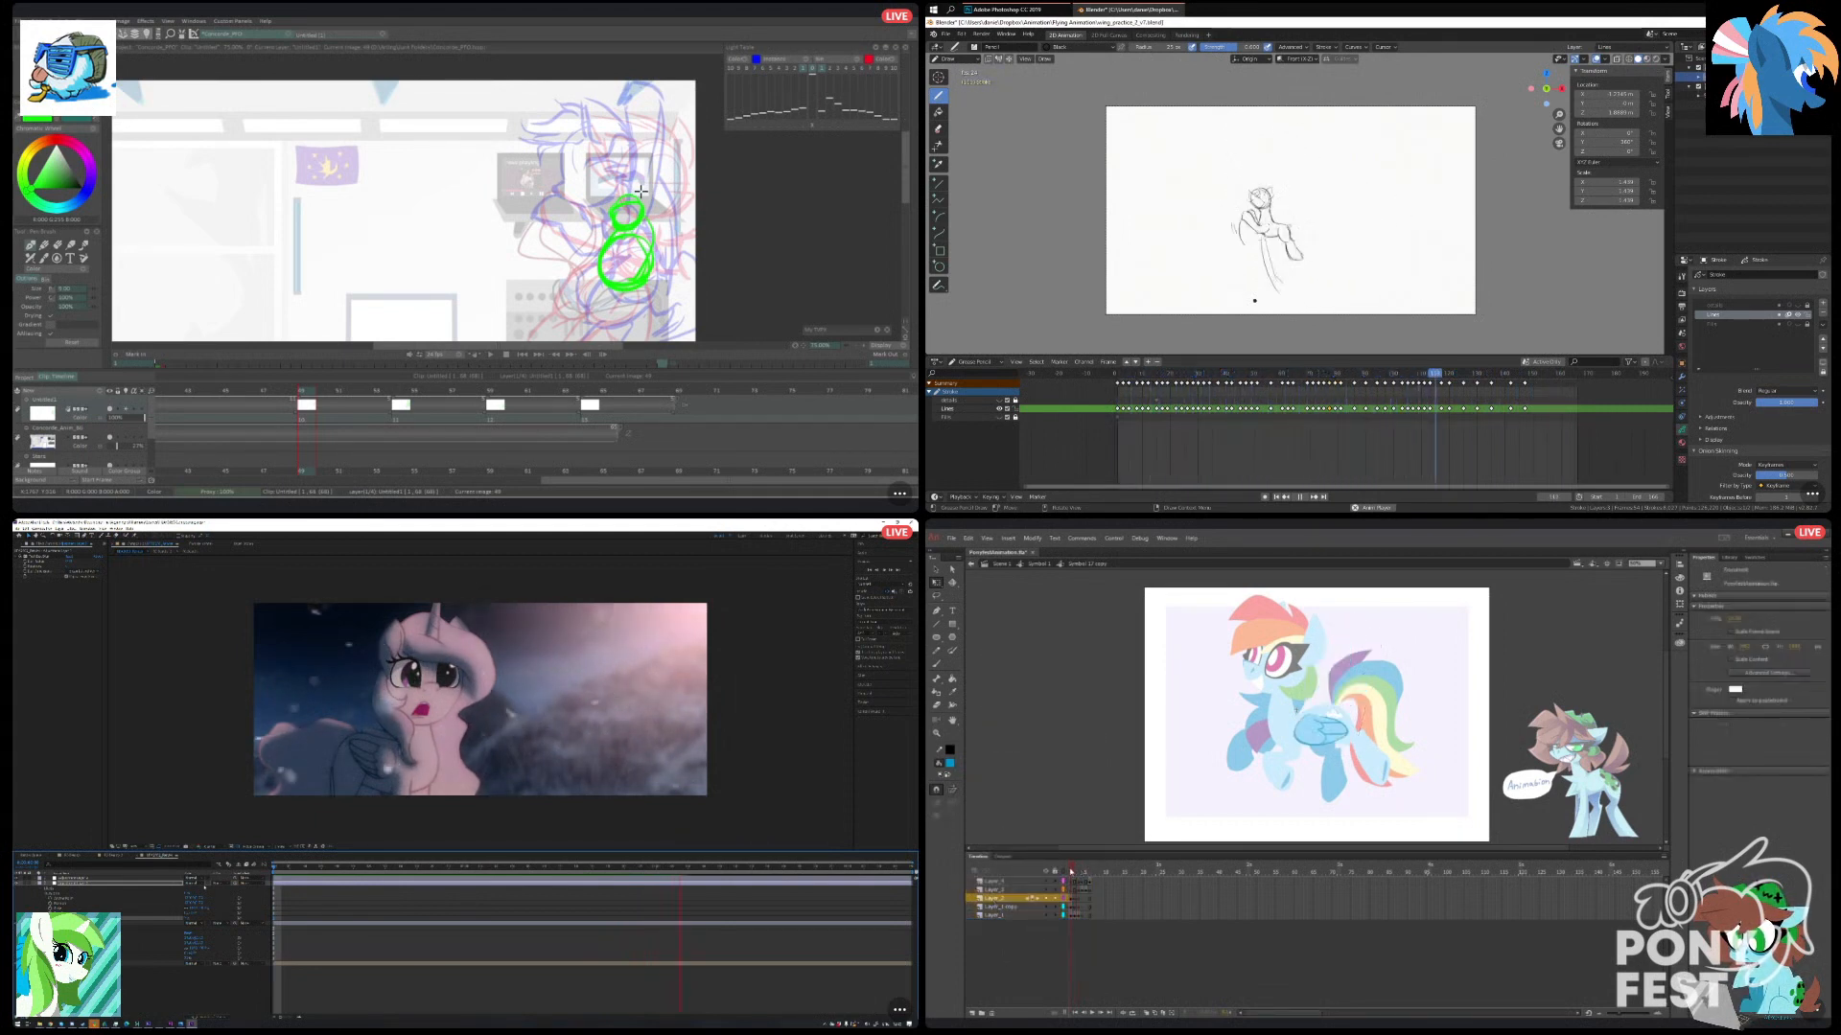
Select the folded wing artwork on the first frame of the wing symbol in Animate.
click(997, 881)
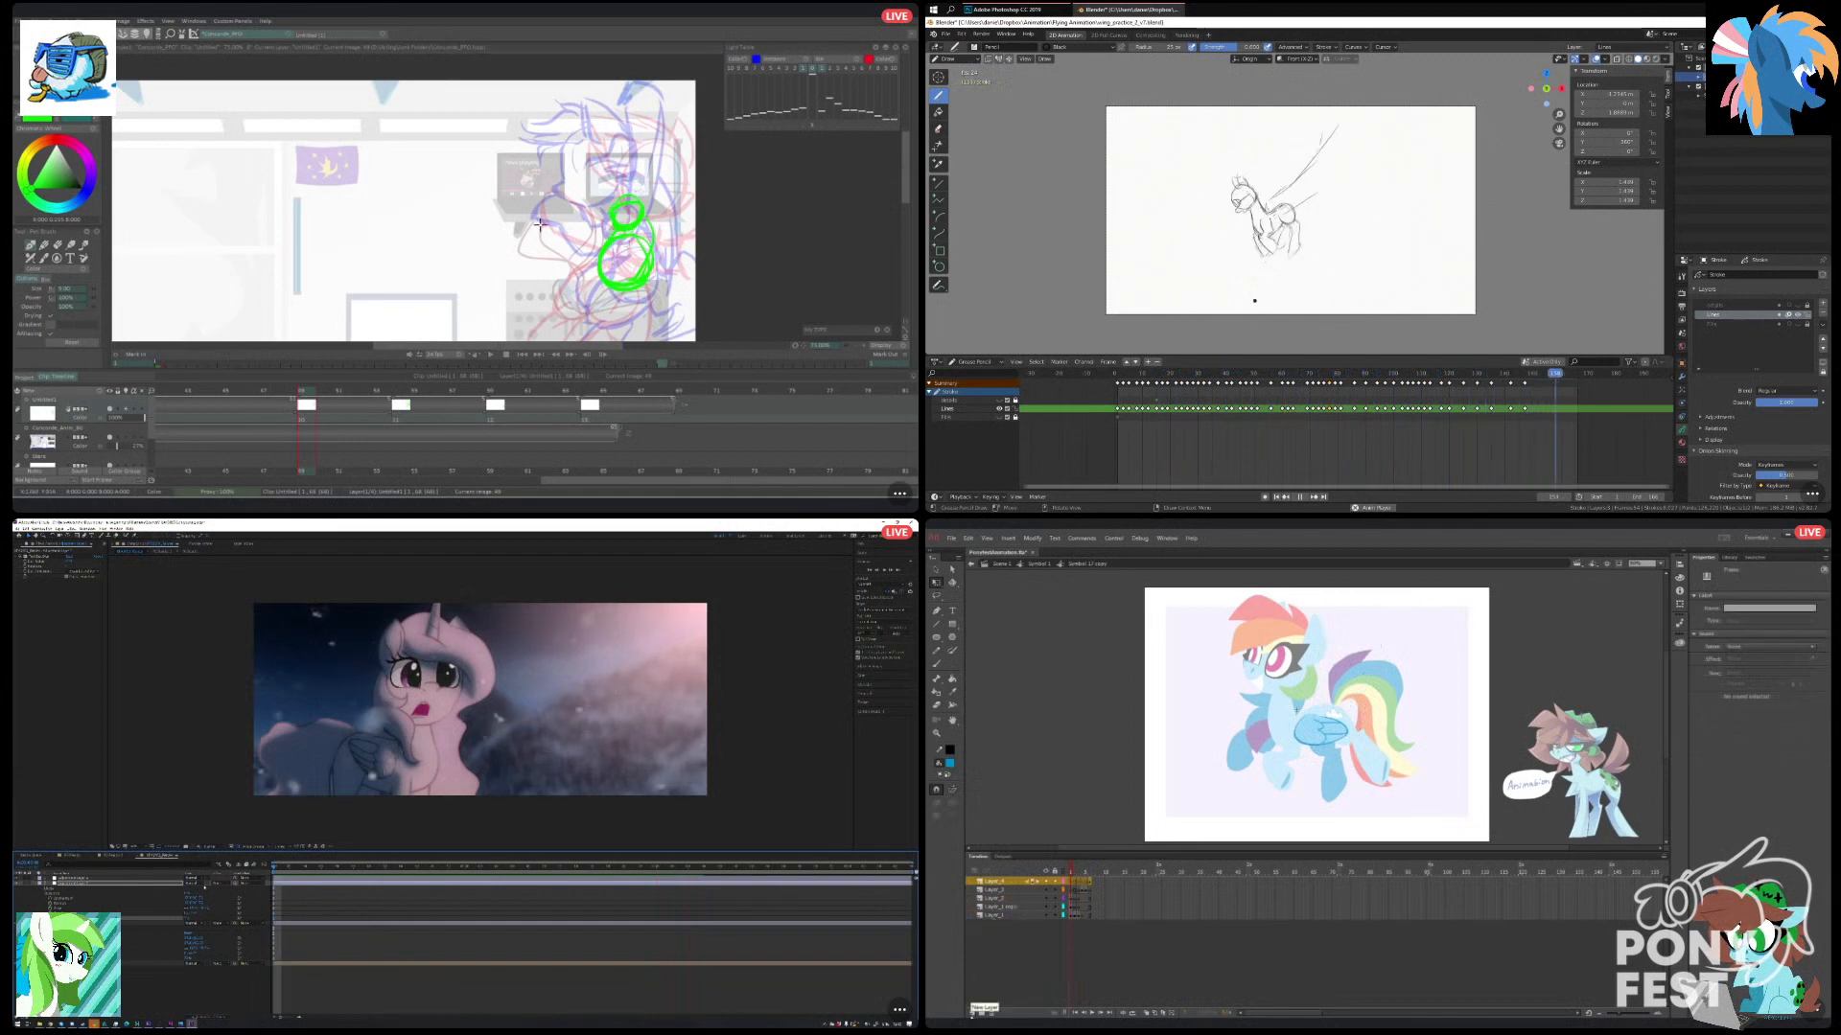
click(1019, 916)
click(1321, 733)
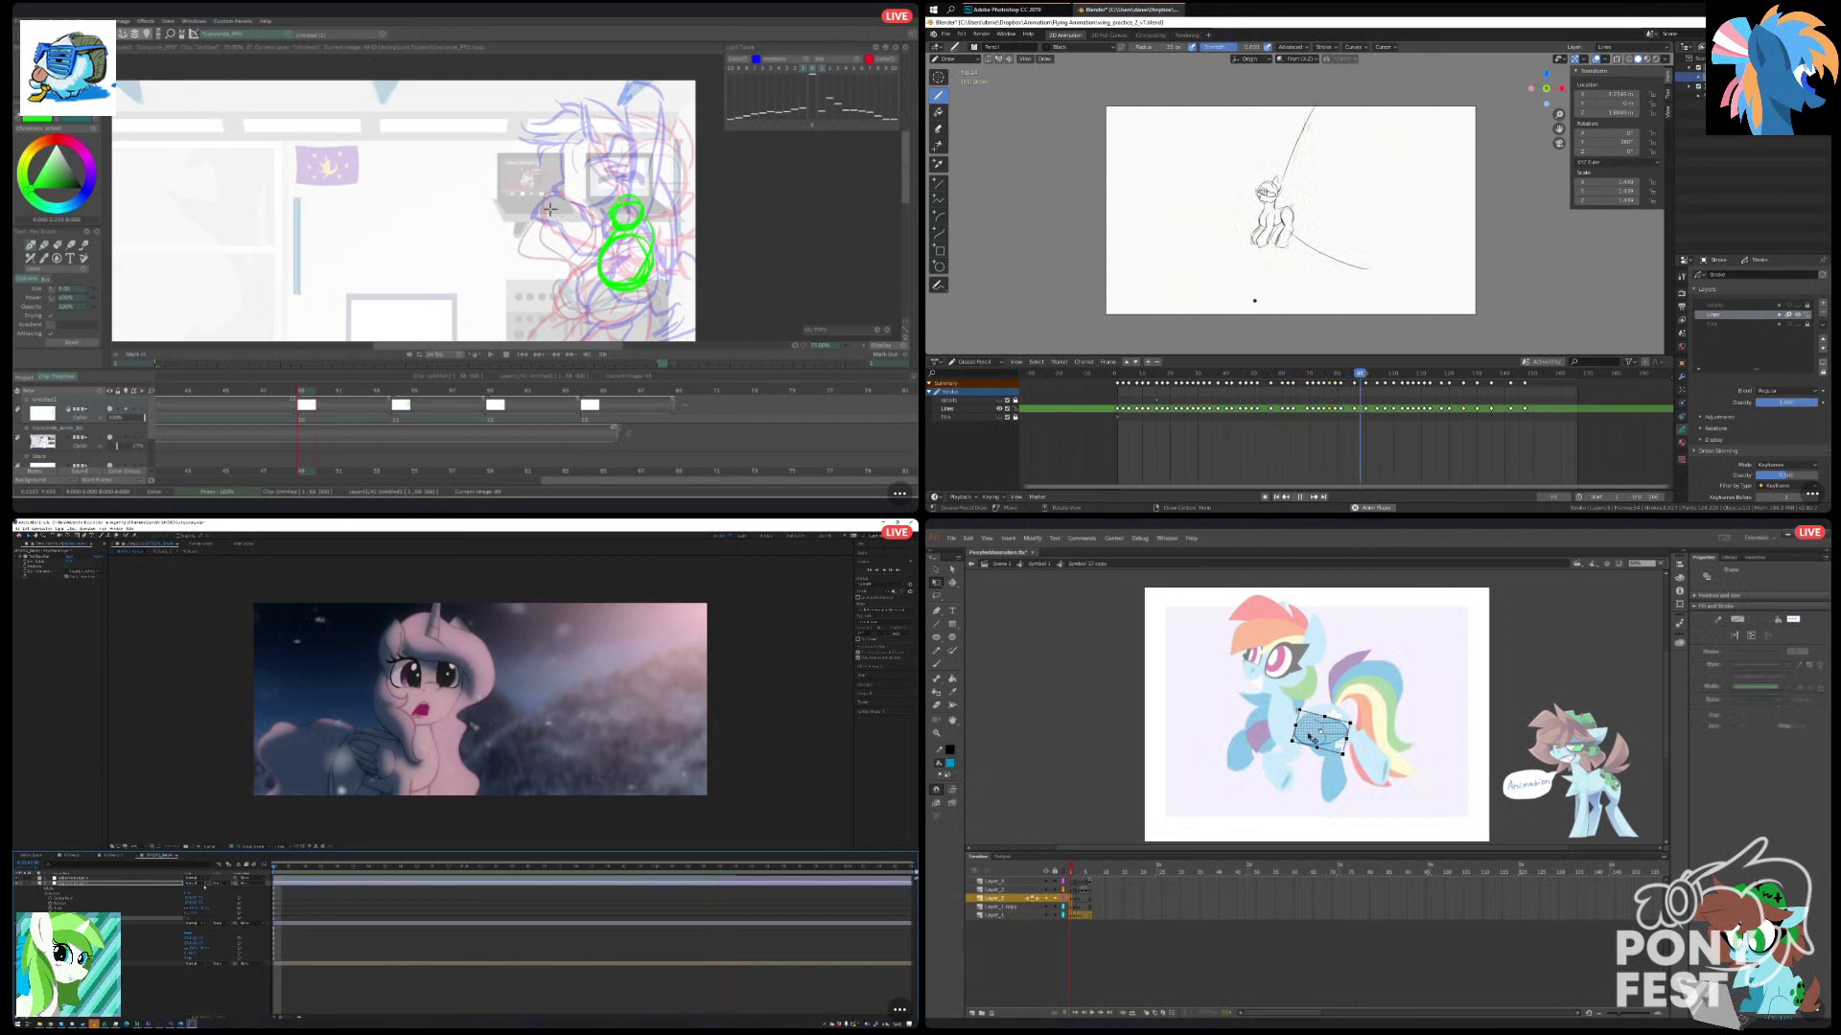
right_click(1310, 729)
click(1355, 958)
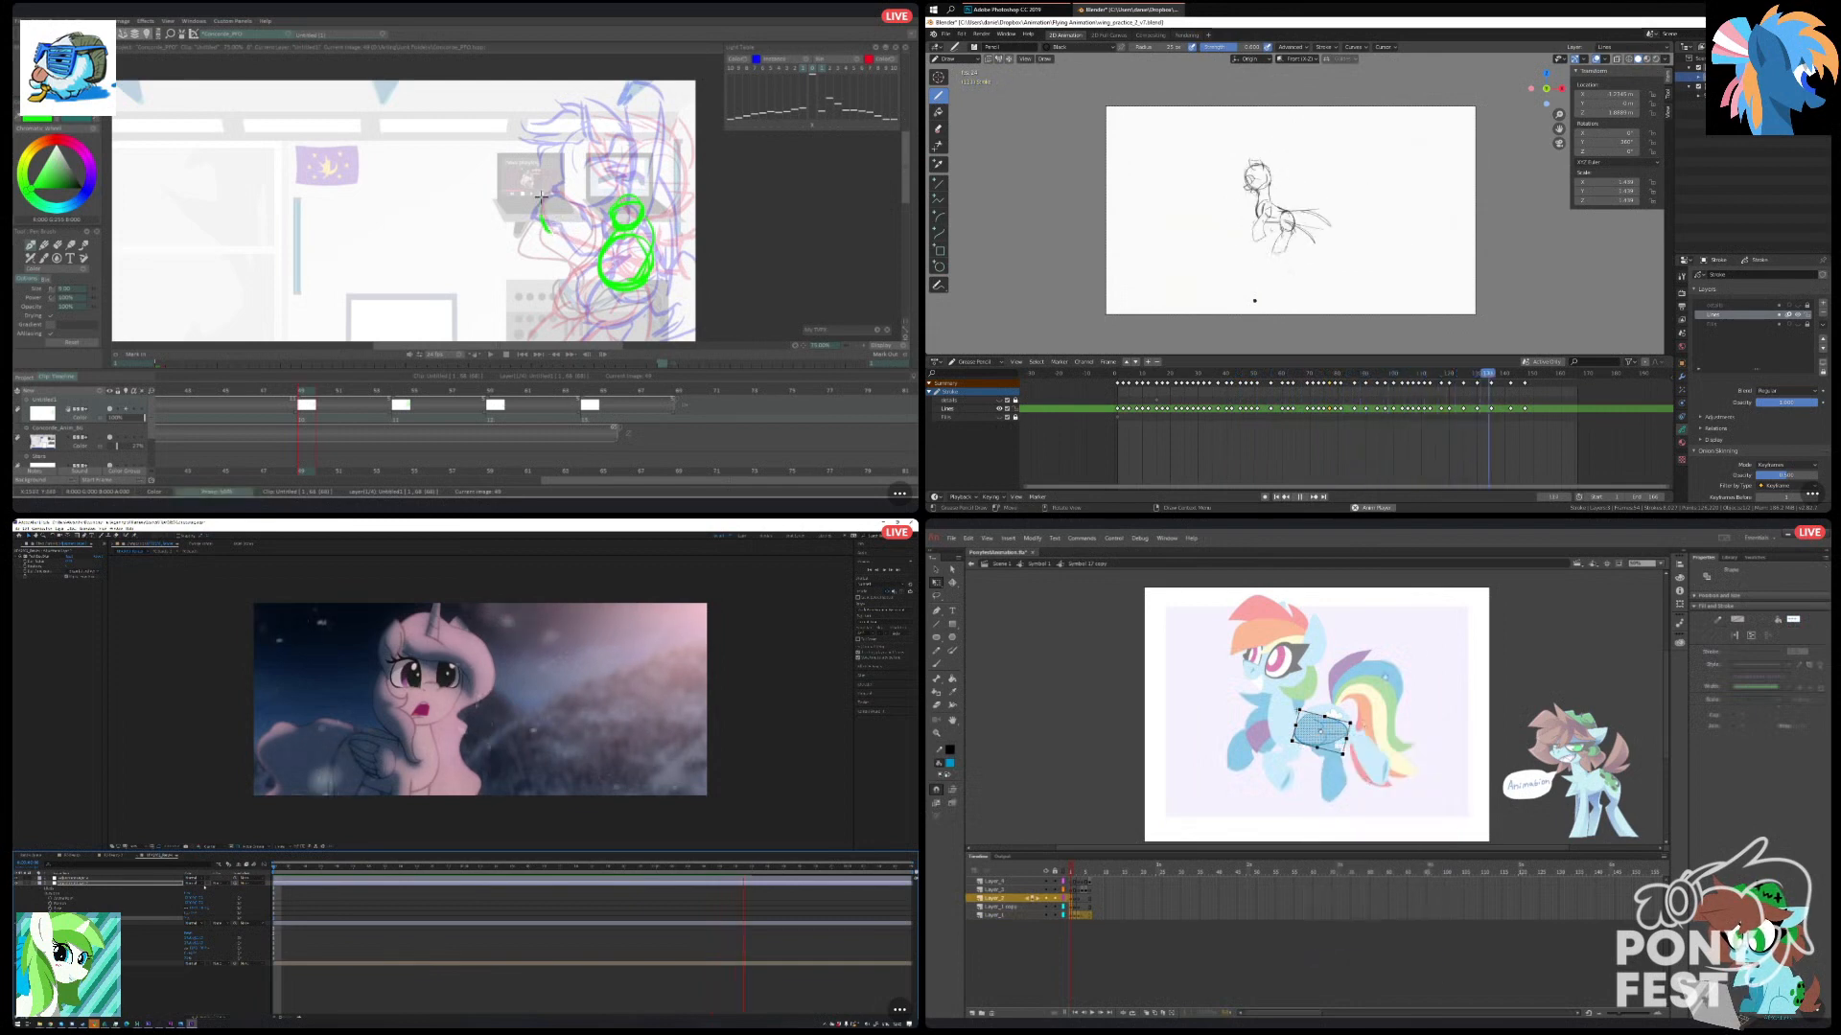
Convert the four layers below the top layer of the wing symbol into guide layers in Animate.
click(1302, 757)
click(998, 898)
click(1019, 890)
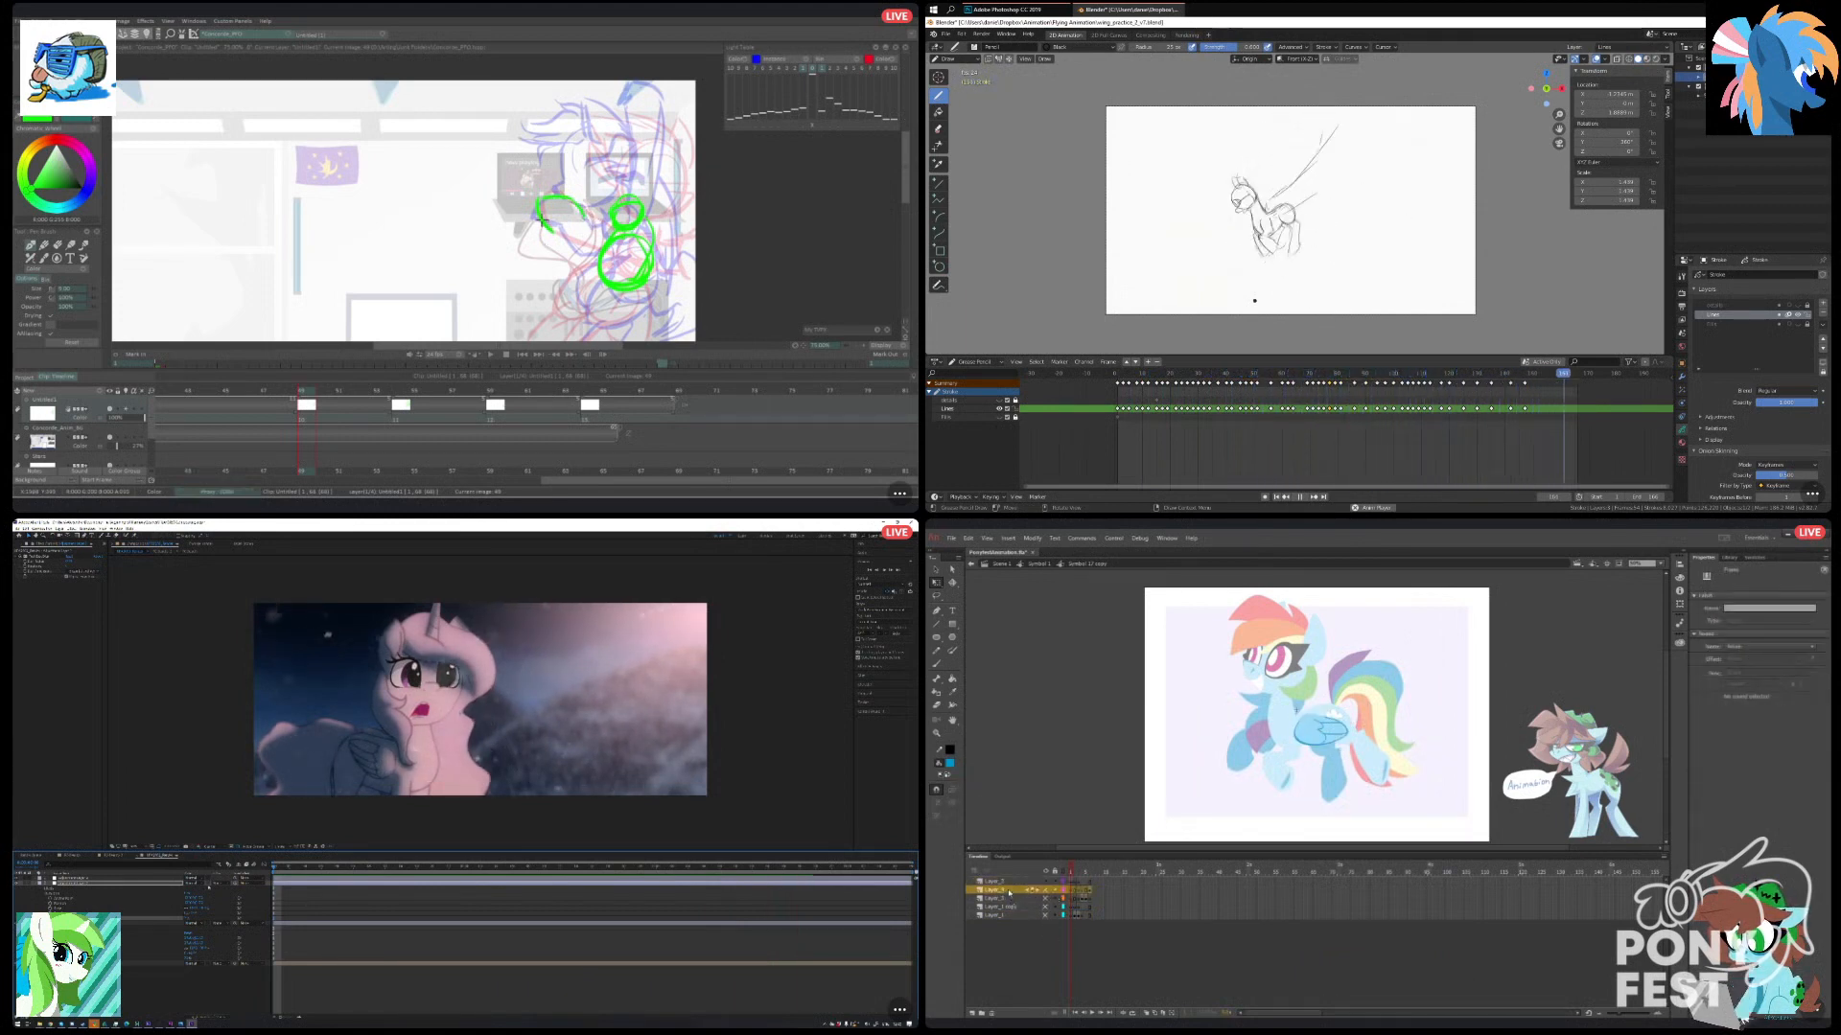
right_click(1011, 889)
click(1046, 766)
right_click(1019, 898)
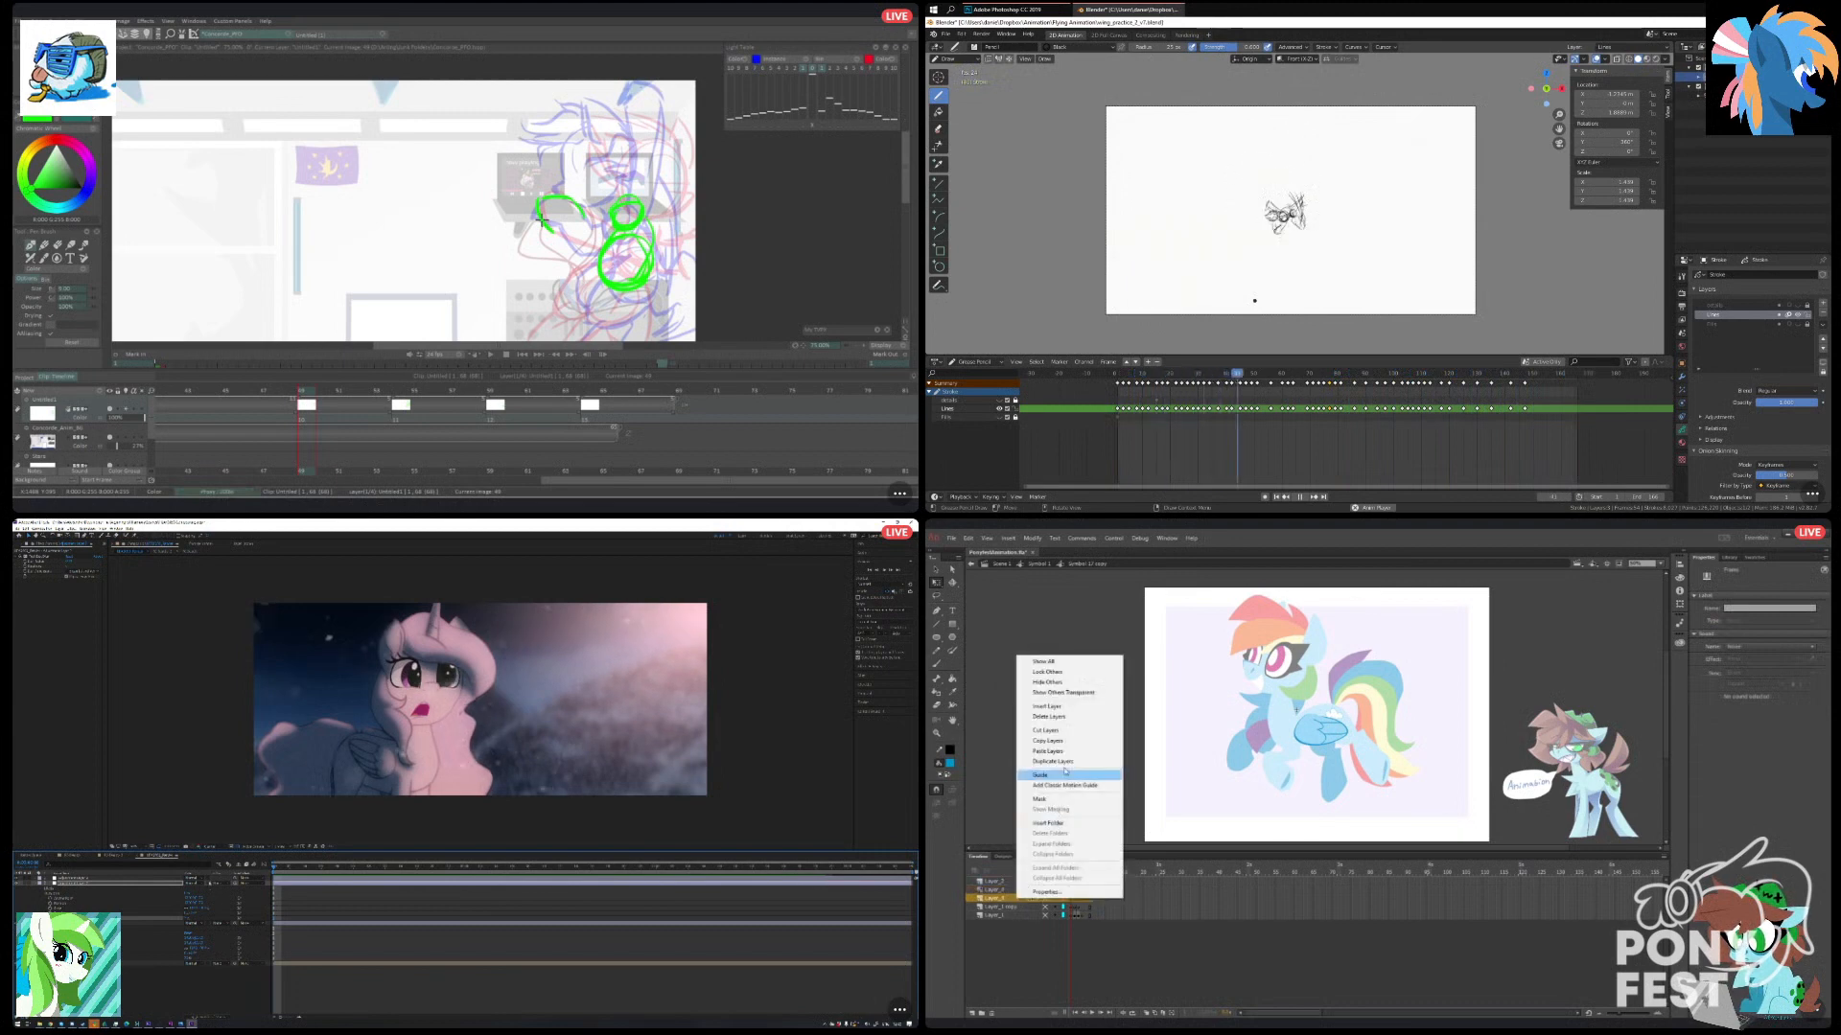
click(1062, 776)
right_click(1018, 906)
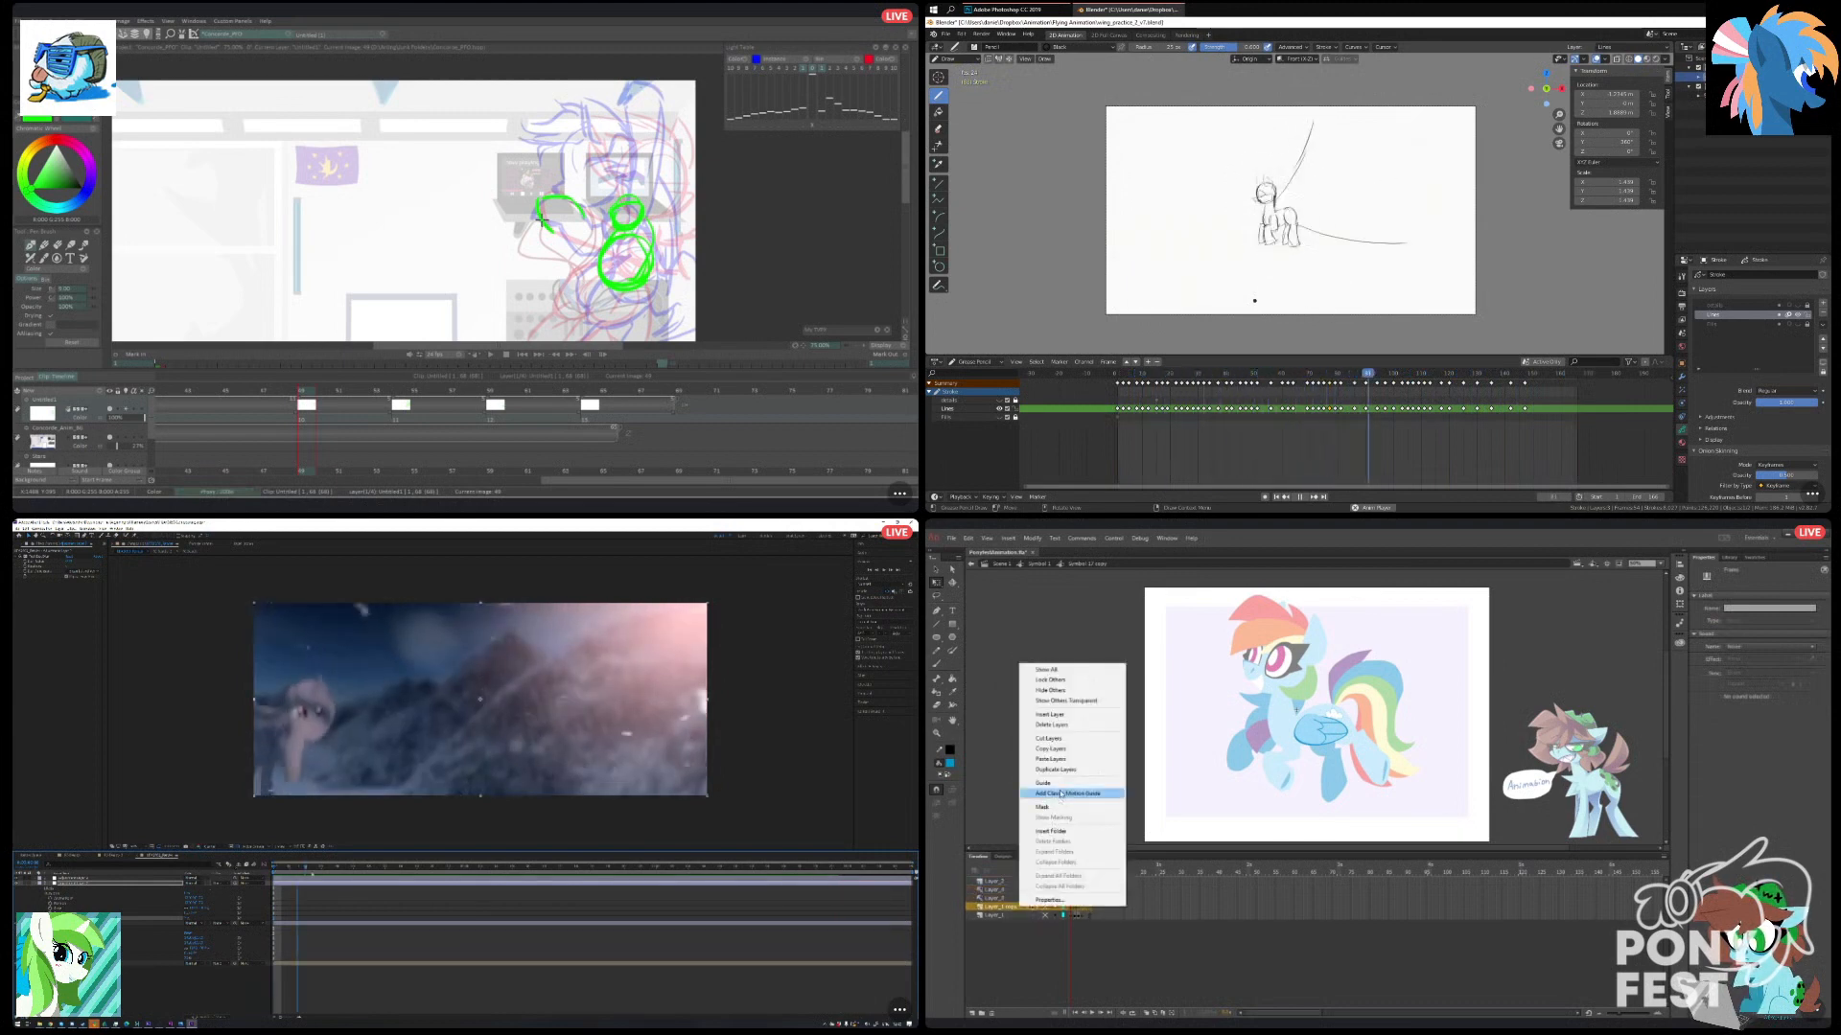
click(1064, 783)
right_click(1019, 915)
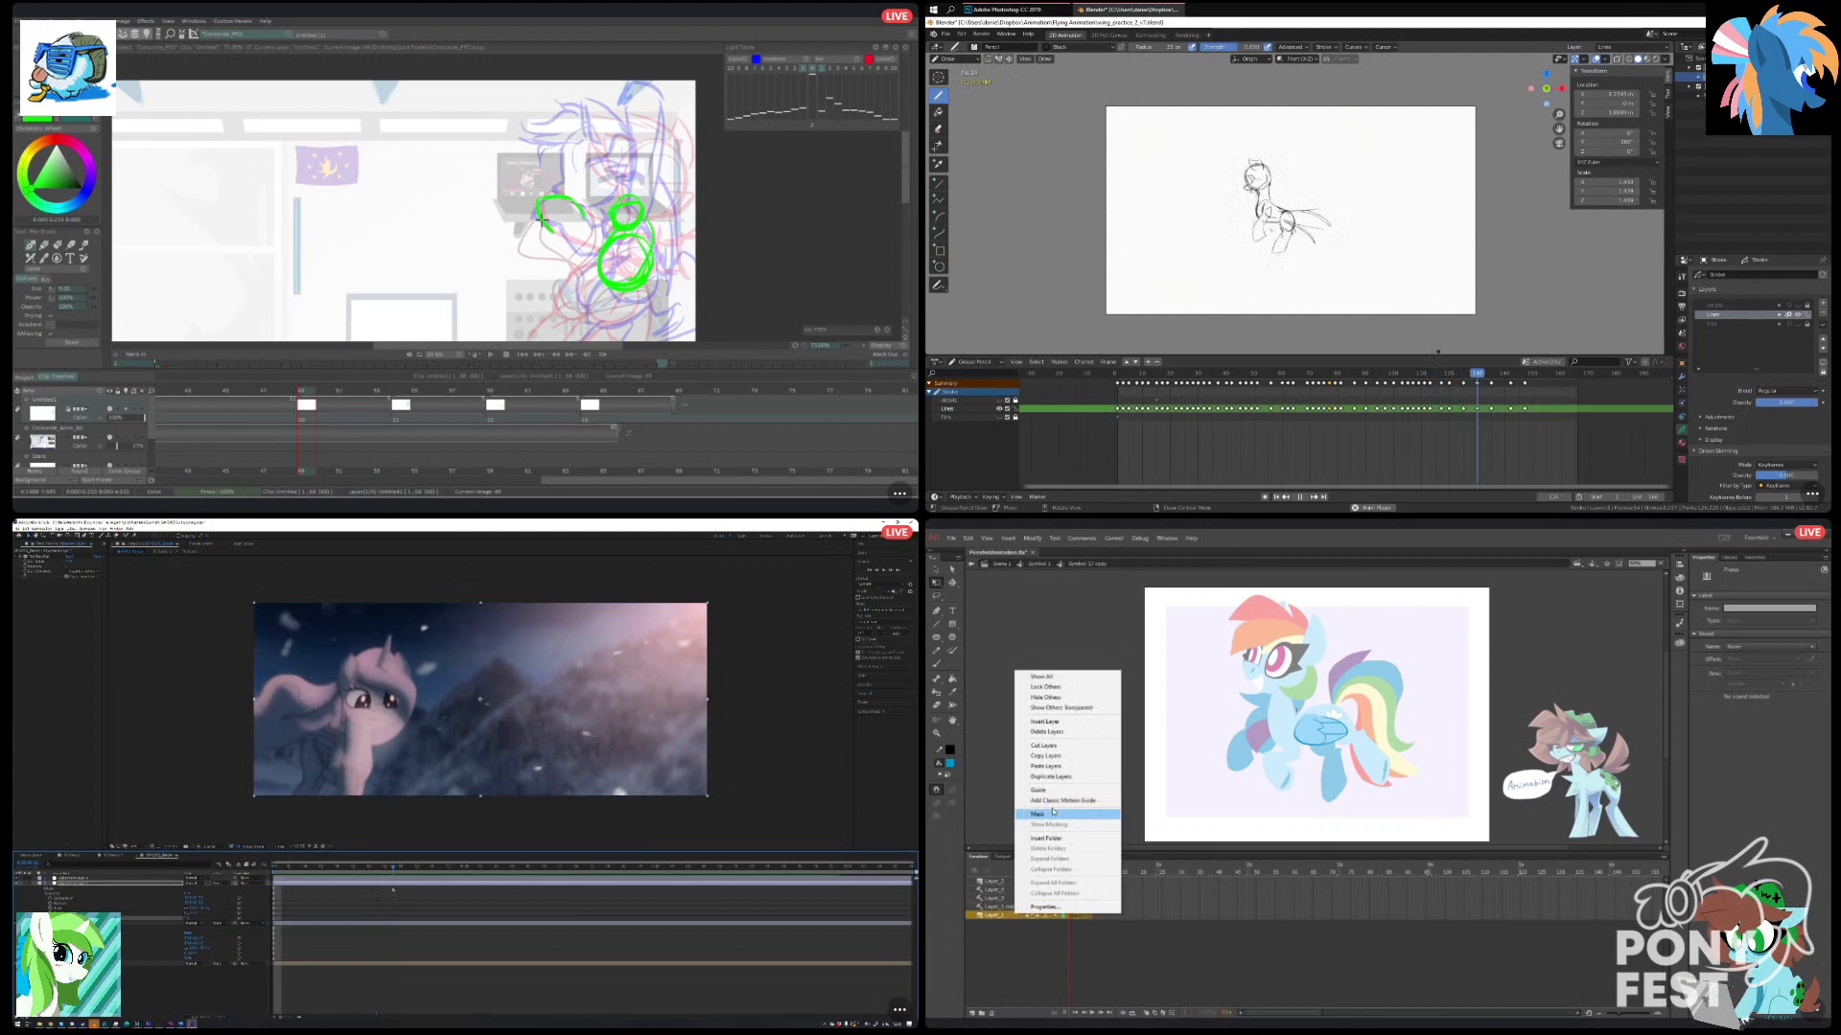
click(1053, 791)
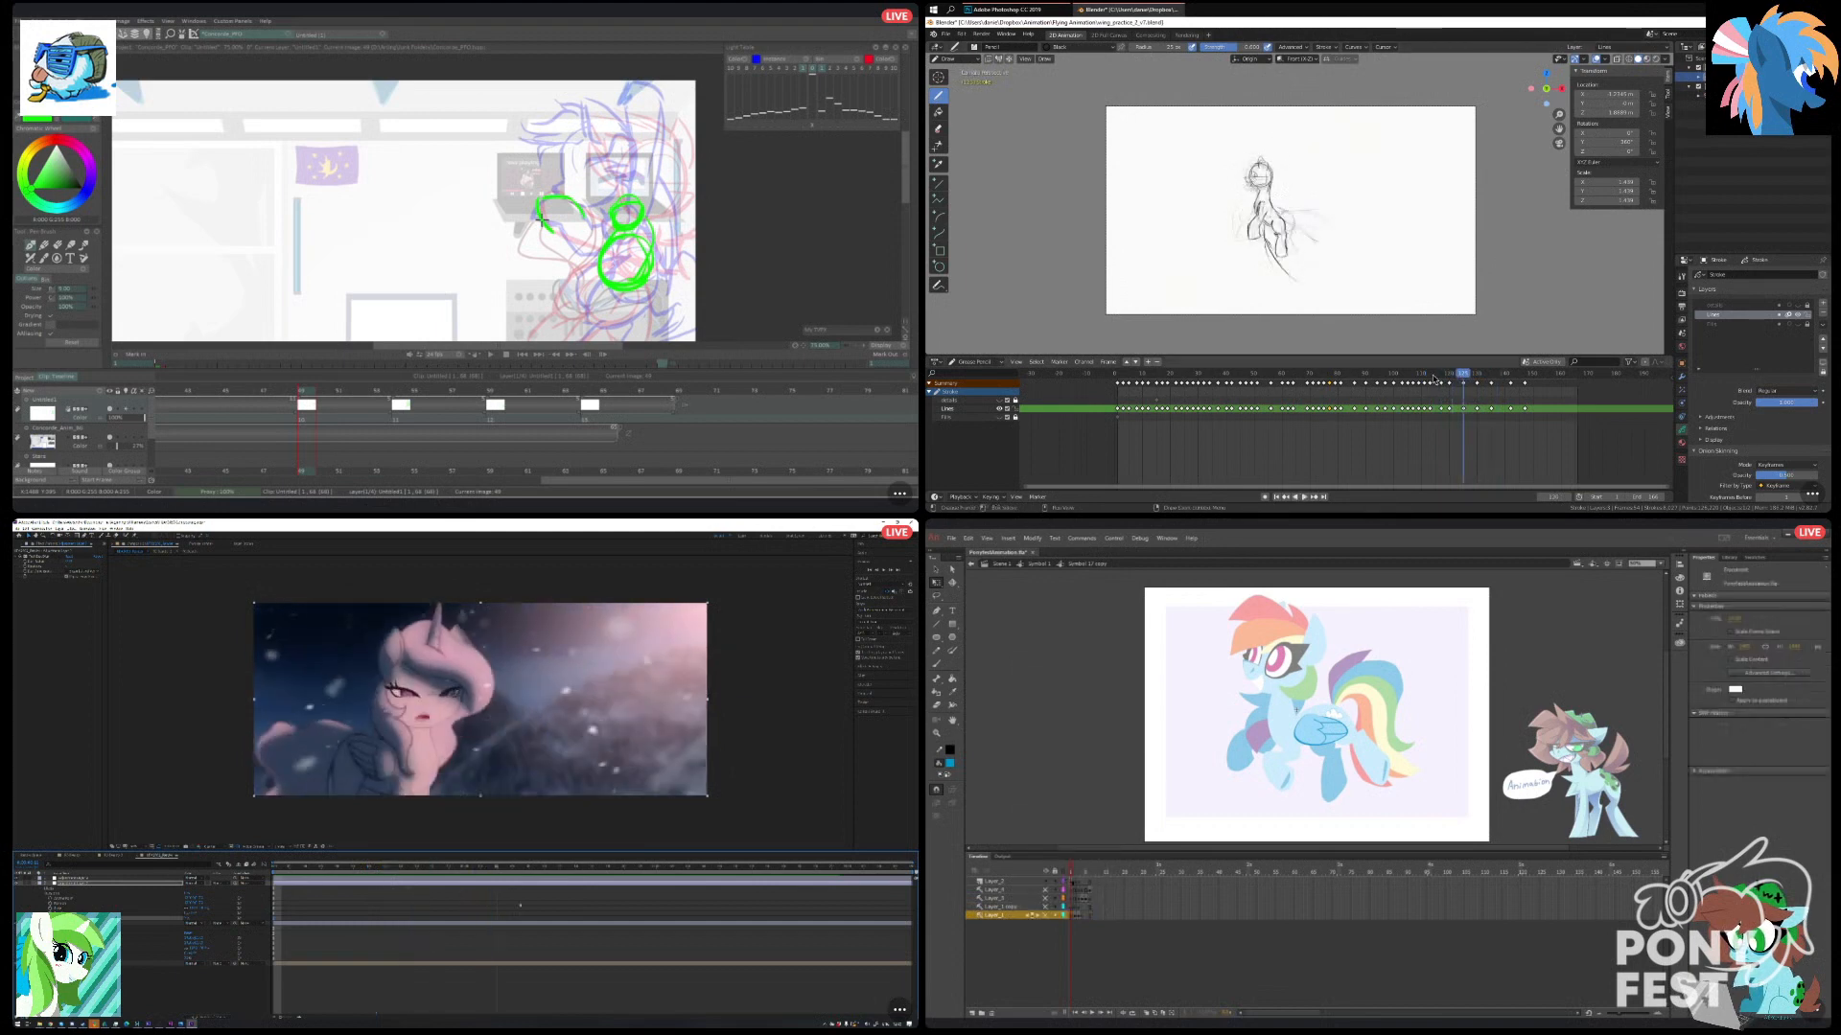
Clear the second frame's keyframe on the wing symbol's top layer in Animate, and open the nested folded wing artwork for editing.
right_click(1075, 880)
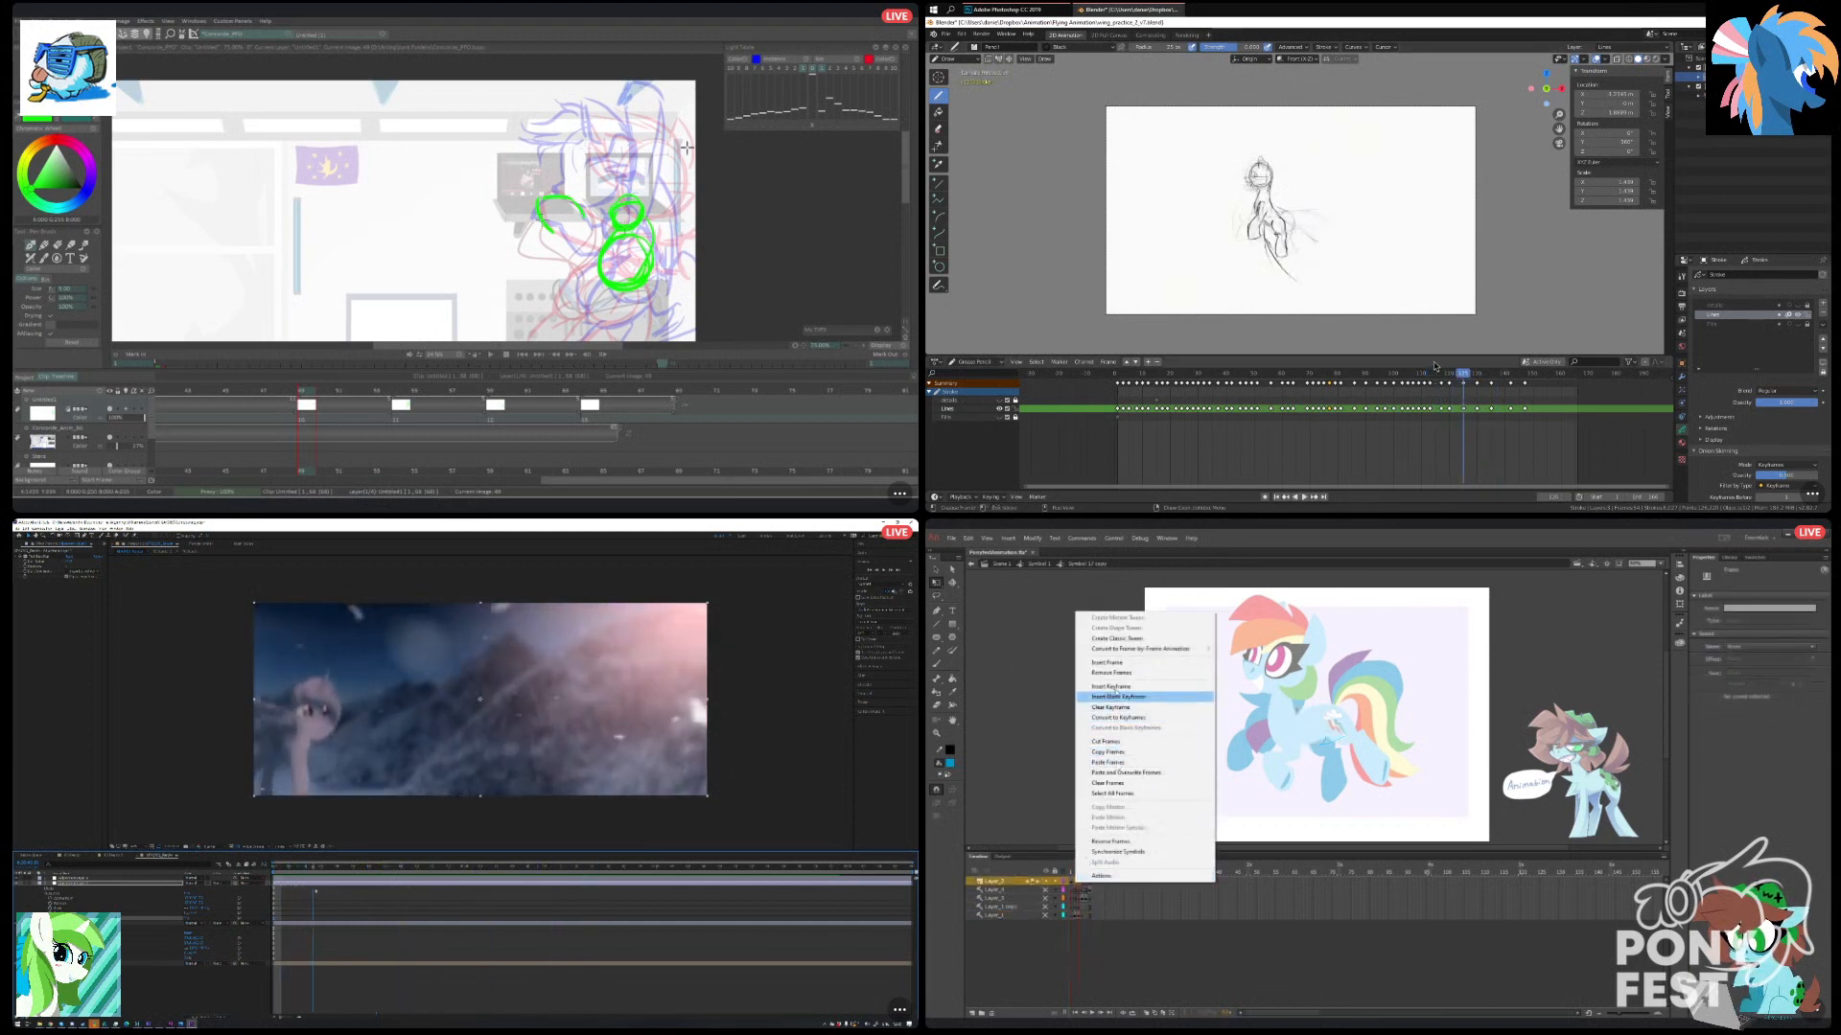
click(1122, 707)
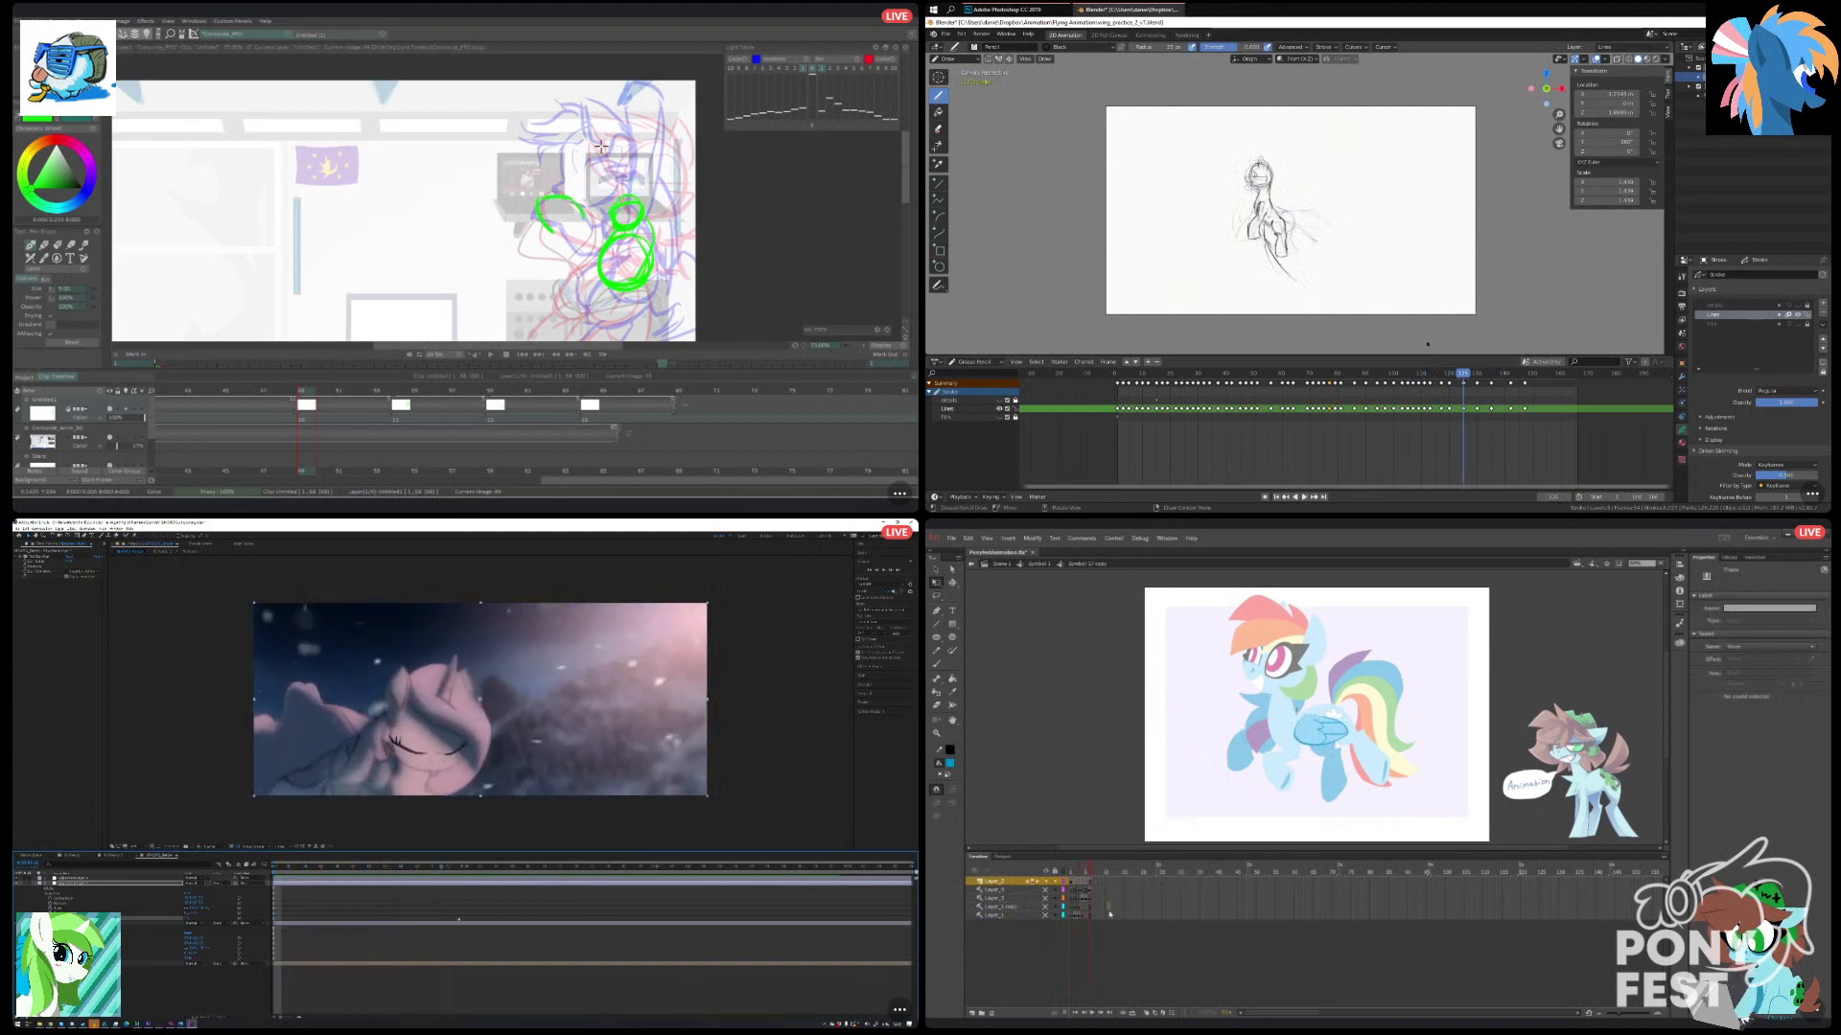
click(1319, 732)
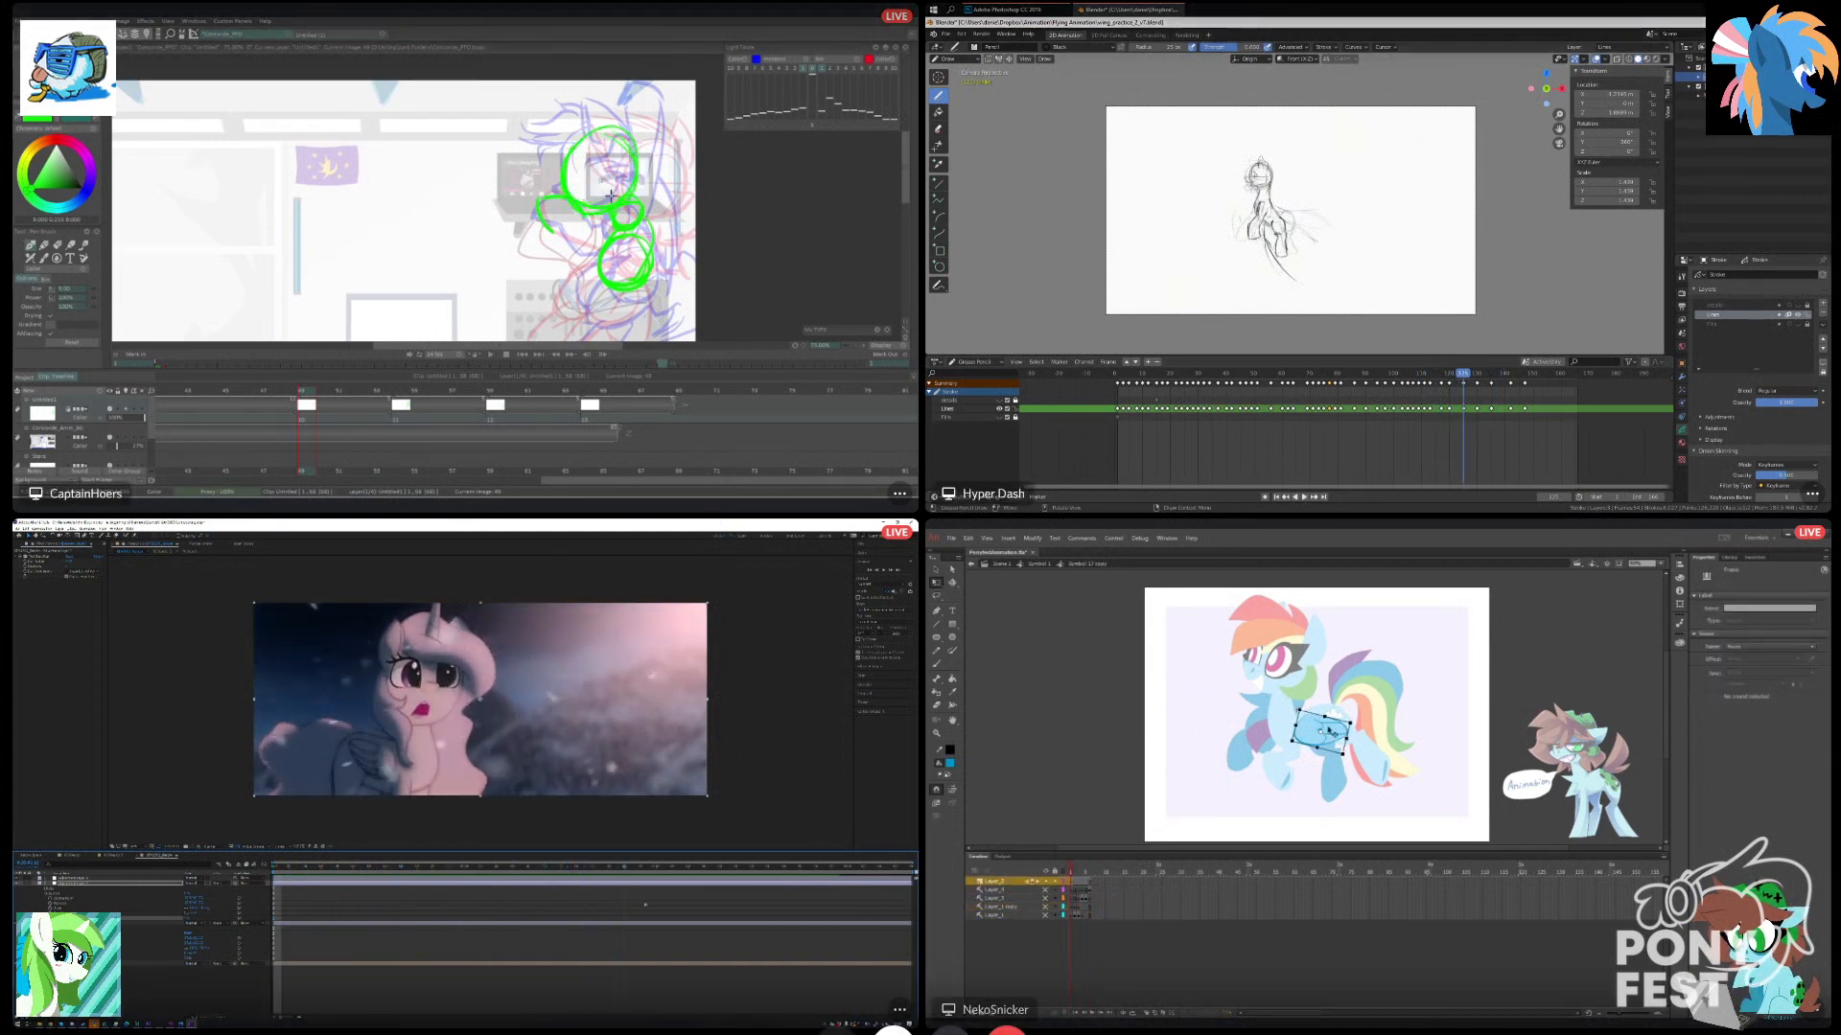
double_click(1319, 731)
click(899, 1010)
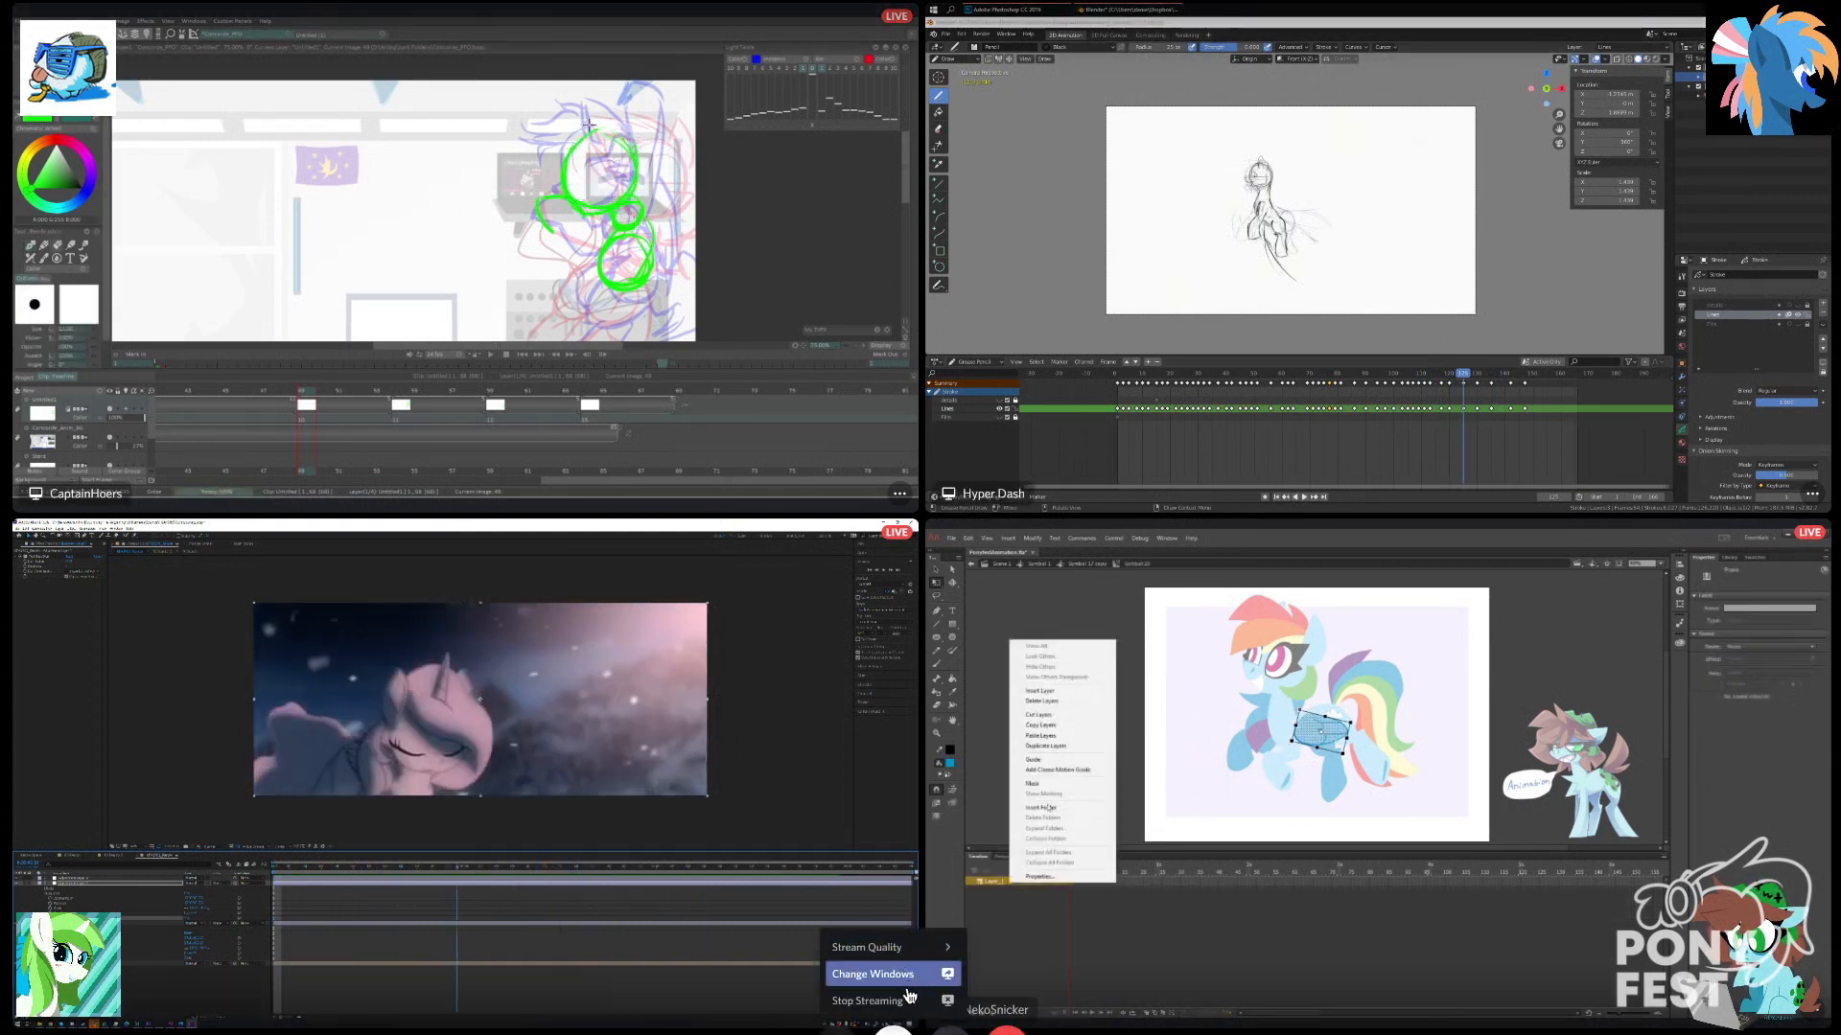
click(913, 984)
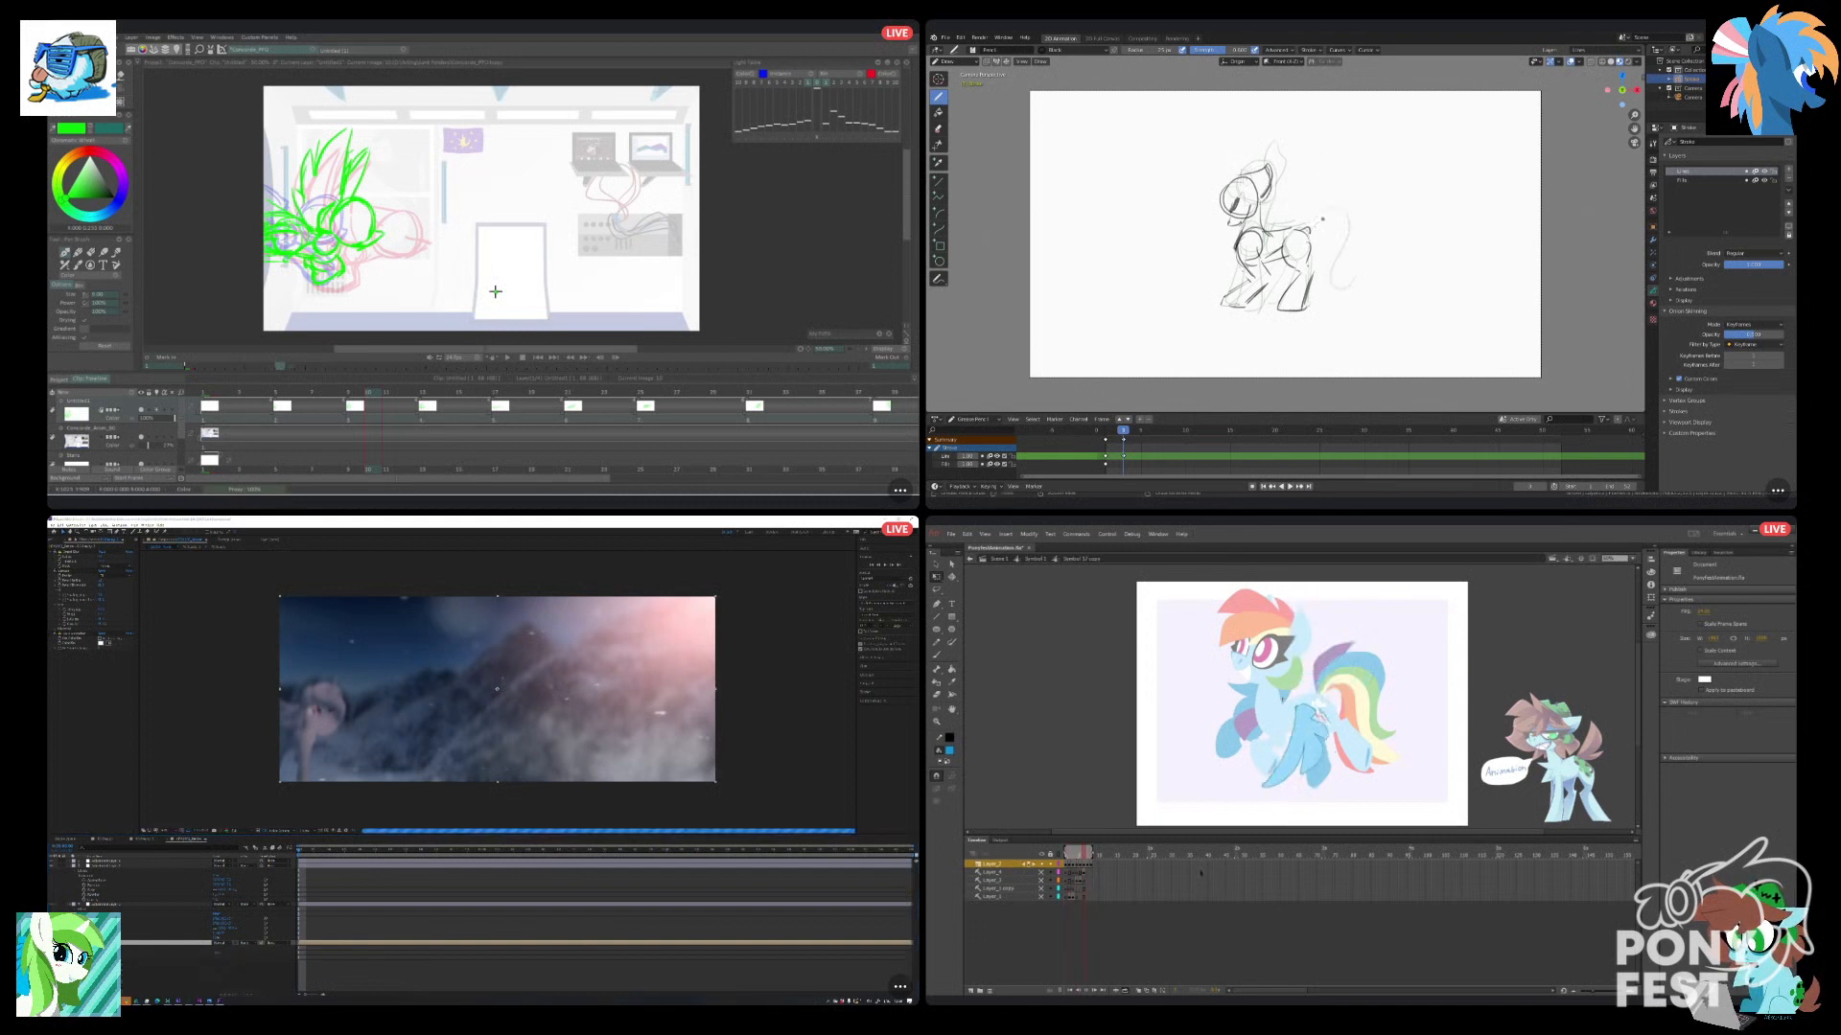
Sketch the pony's chest and hip circles on a new frame in Blender, and play the rough animation in TVPaint.
key(Right)
key(Right)
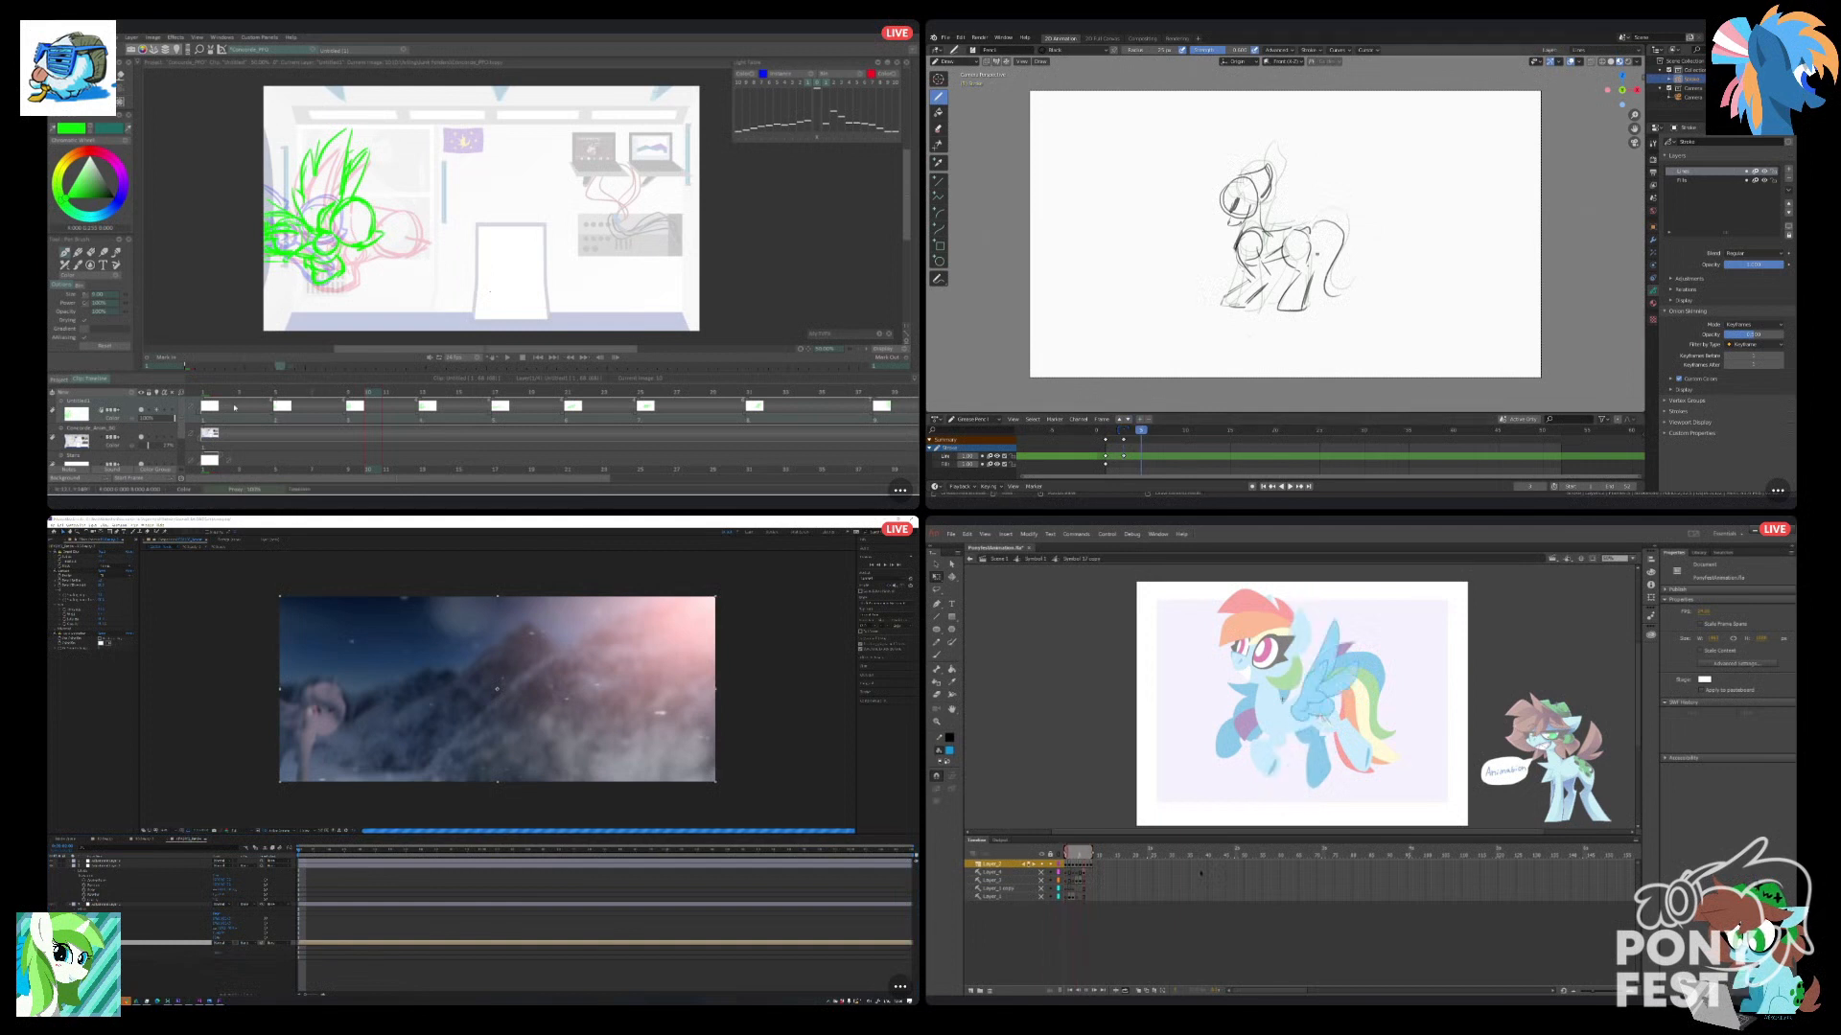
click(538, 358)
drag(1263, 246, 1261, 216)
click(508, 359)
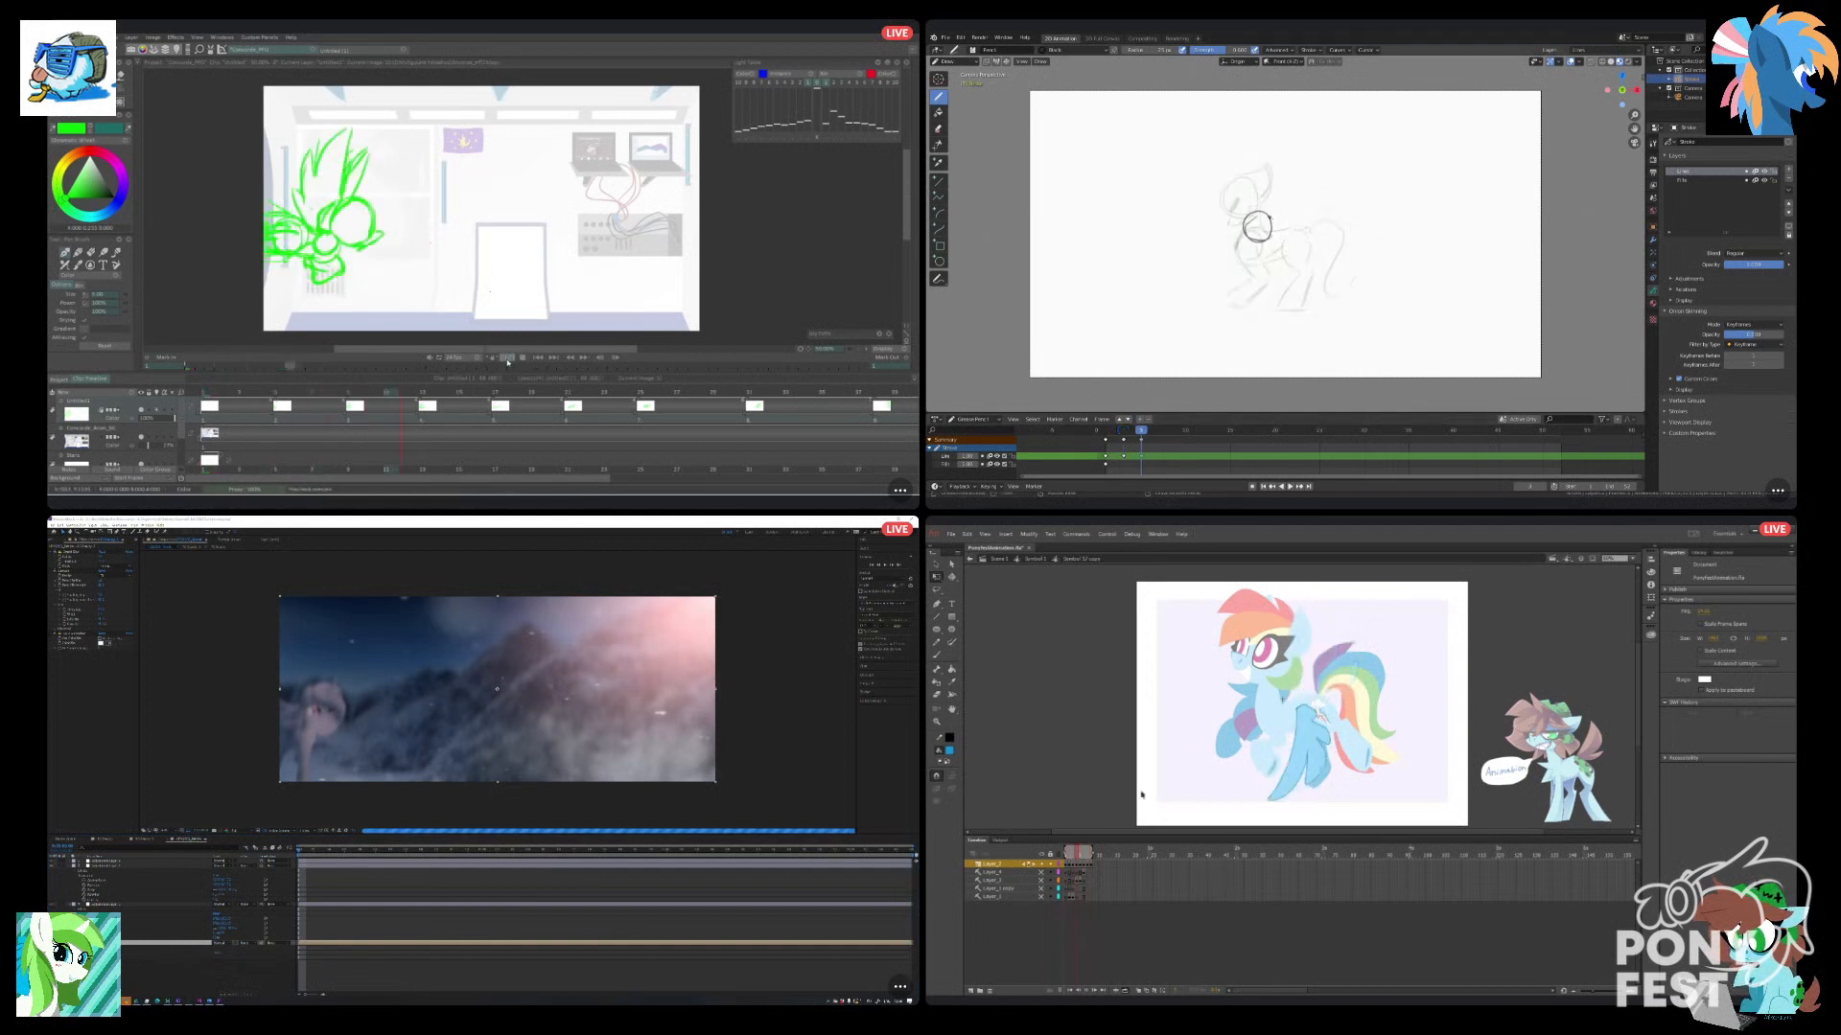
mouse_move(1294, 217)
mouse_down()
mouse_move(1288, 245)
mouse_move(1292, 213)
mouse_up()
click(422, 967)
key(ctrl+z)
Review the wing flap frames in Animate's wing symbol, and look at the later frames on the TVPaint timeline.
click(1068, 857)
drag(1068, 860, 1089, 866)
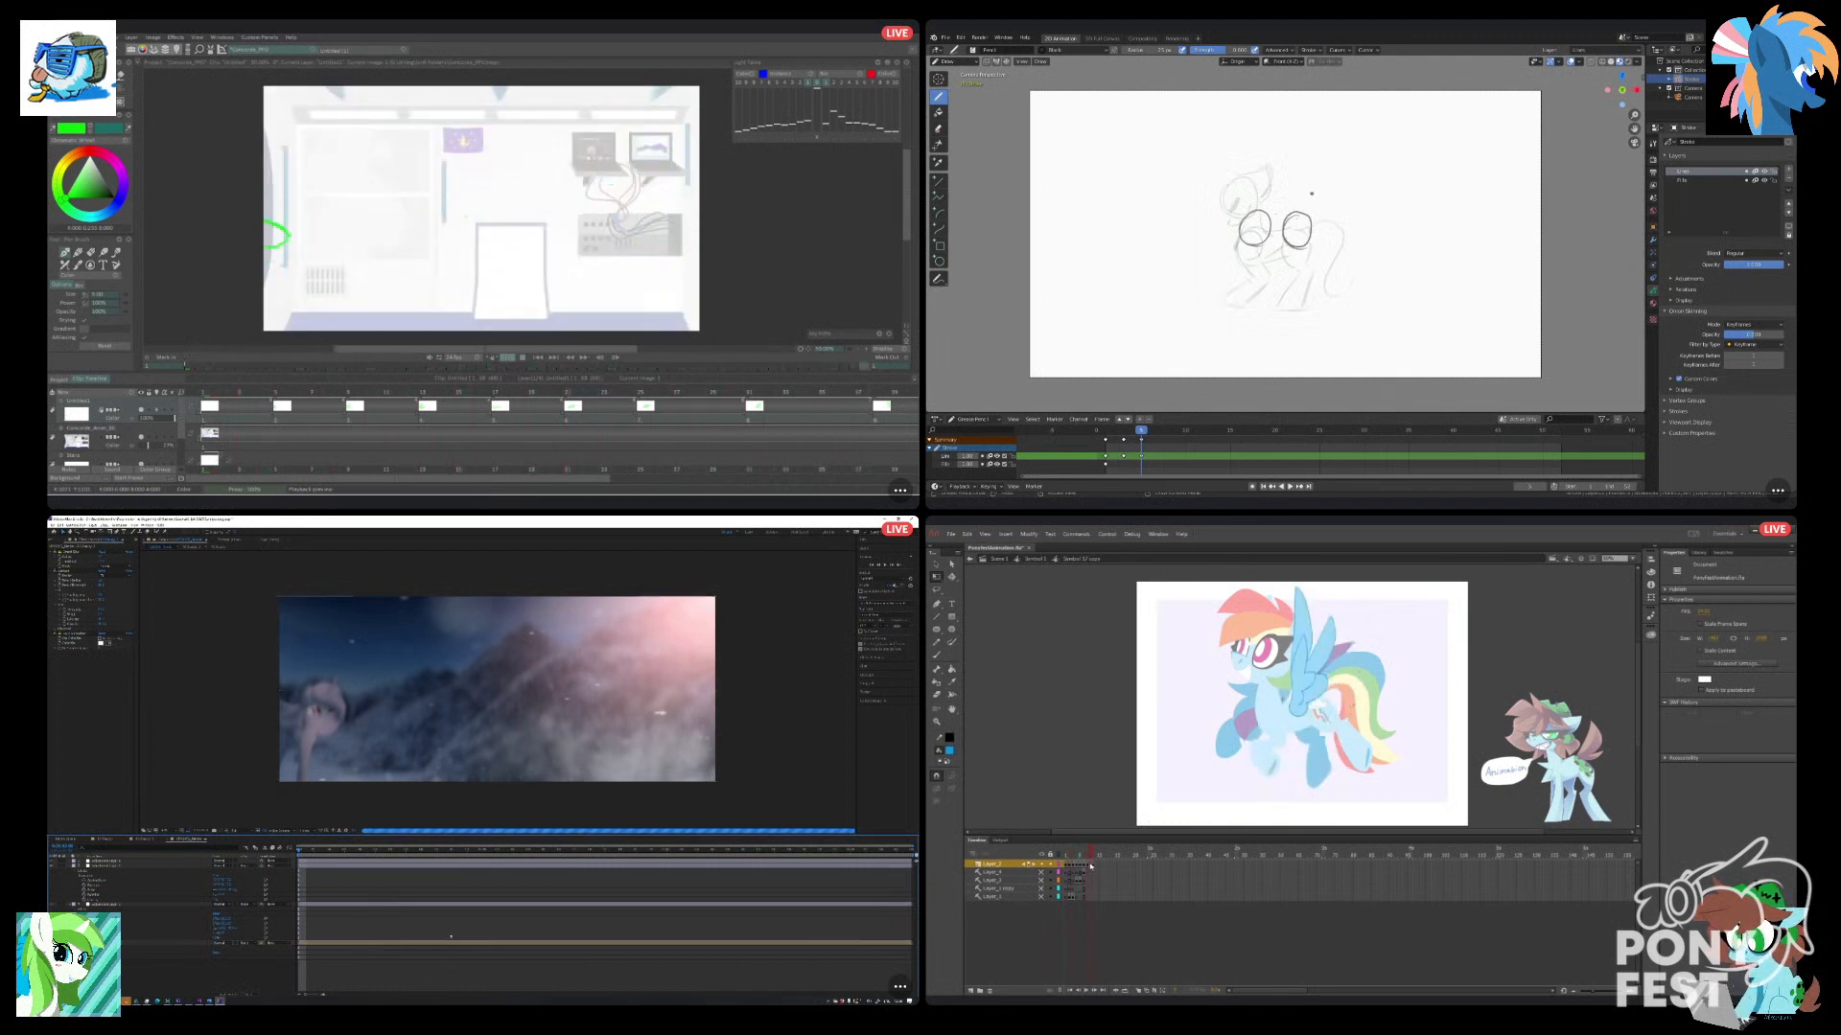
mouse_move(1088, 867)
mouse_down()
mouse_move(1069, 871)
mouse_move(1091, 874)
mouse_up()
drag(681, 480, 892, 477)
click(1085, 990)
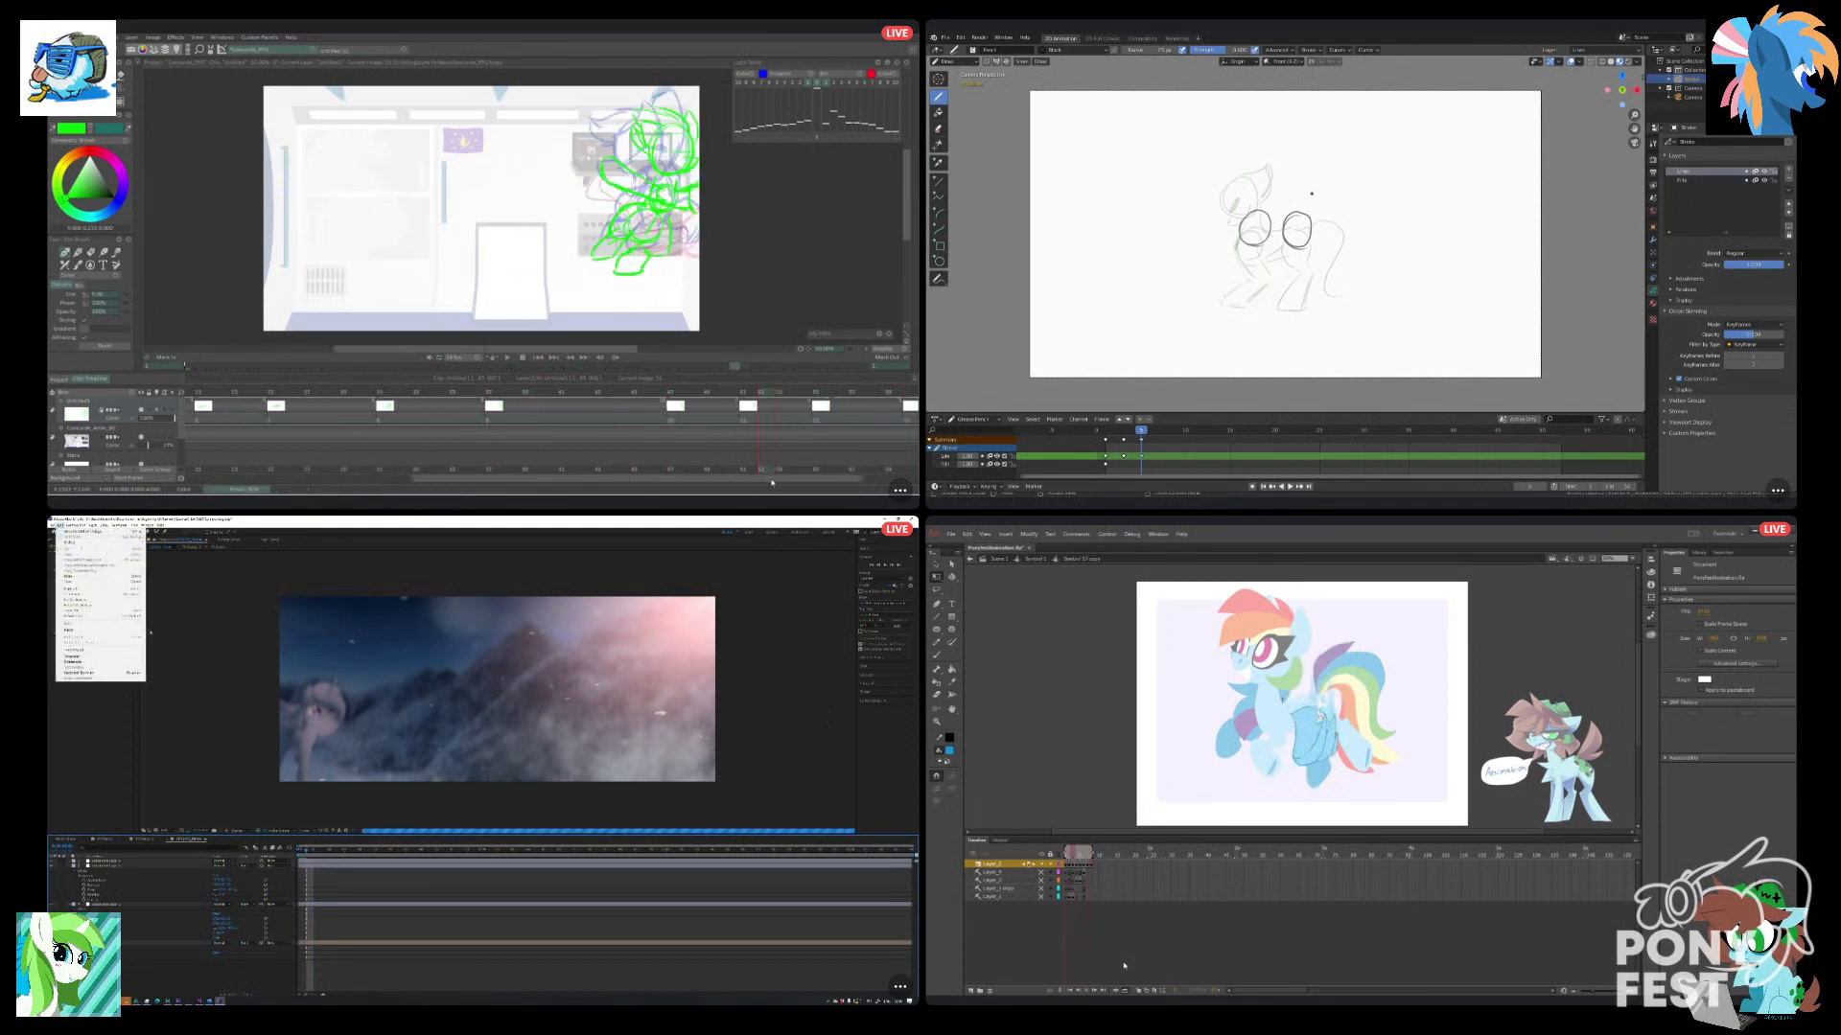
Purge the cached previews in After Effects, and return from the wing symbol to the pony symbol in Animate.
mouse_move(100, 630)
click(177, 630)
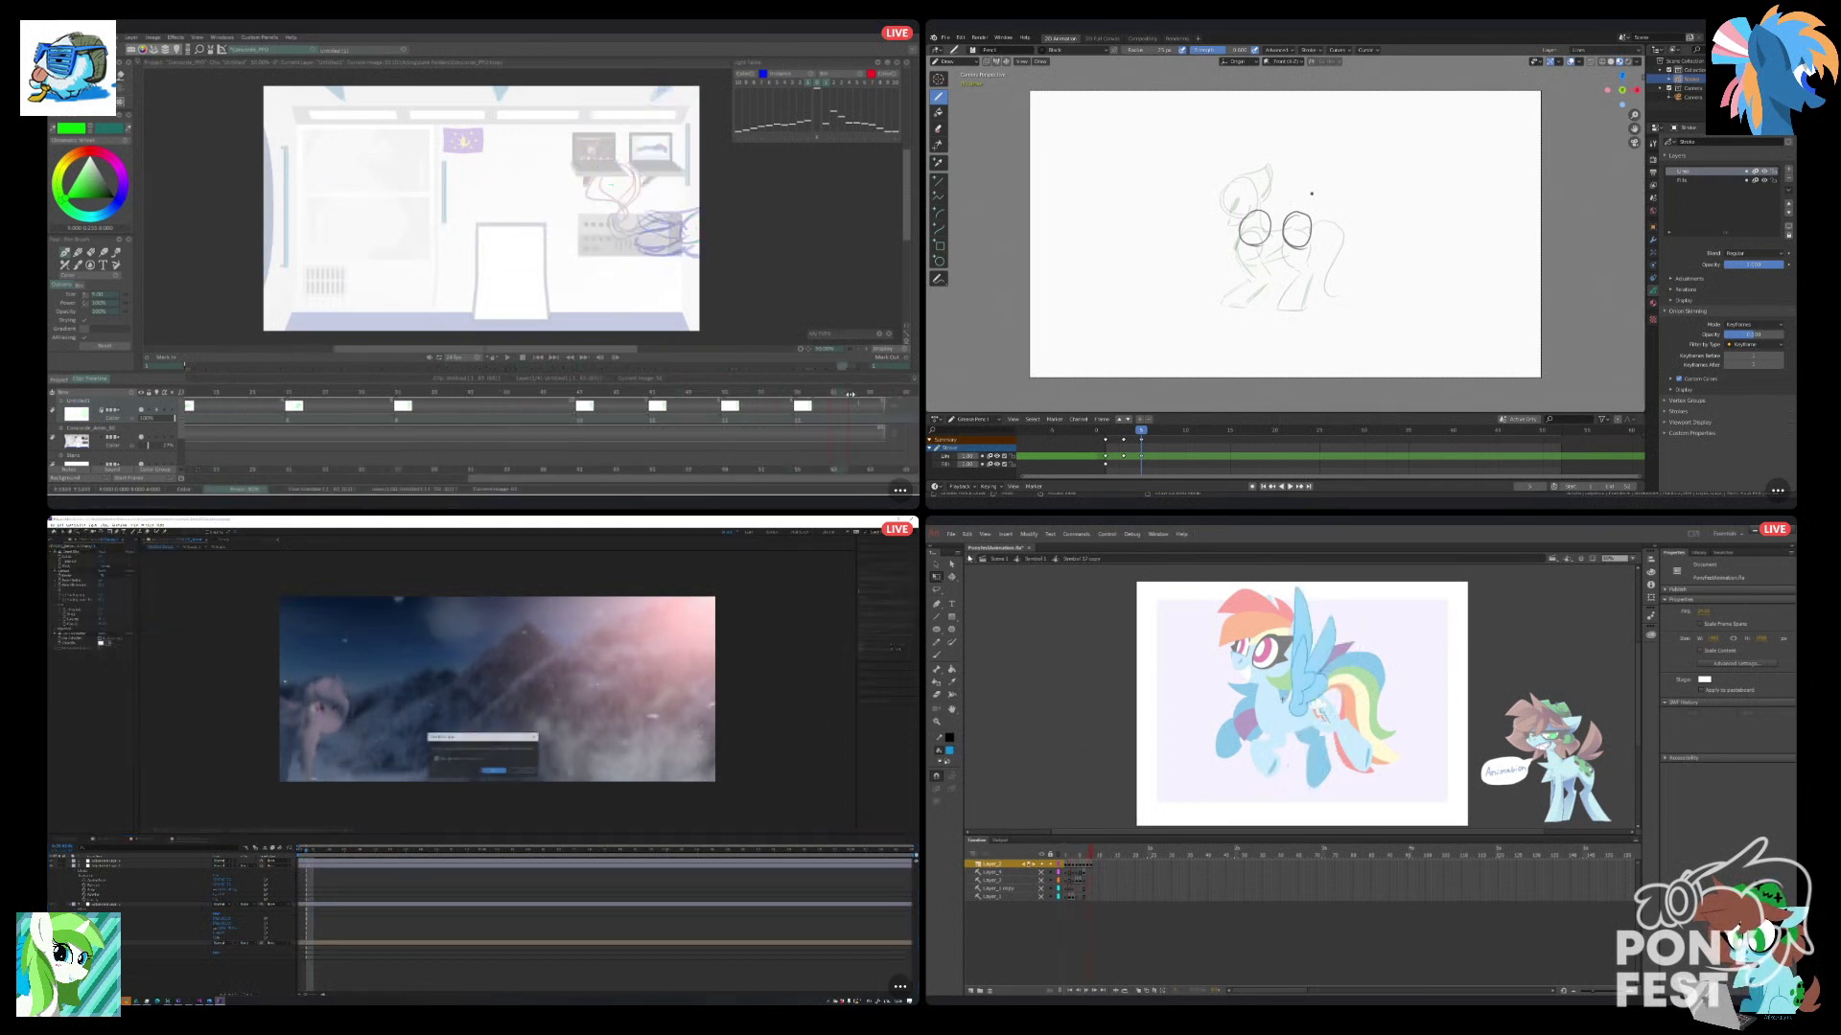
double_click(1170, 688)
click(492, 769)
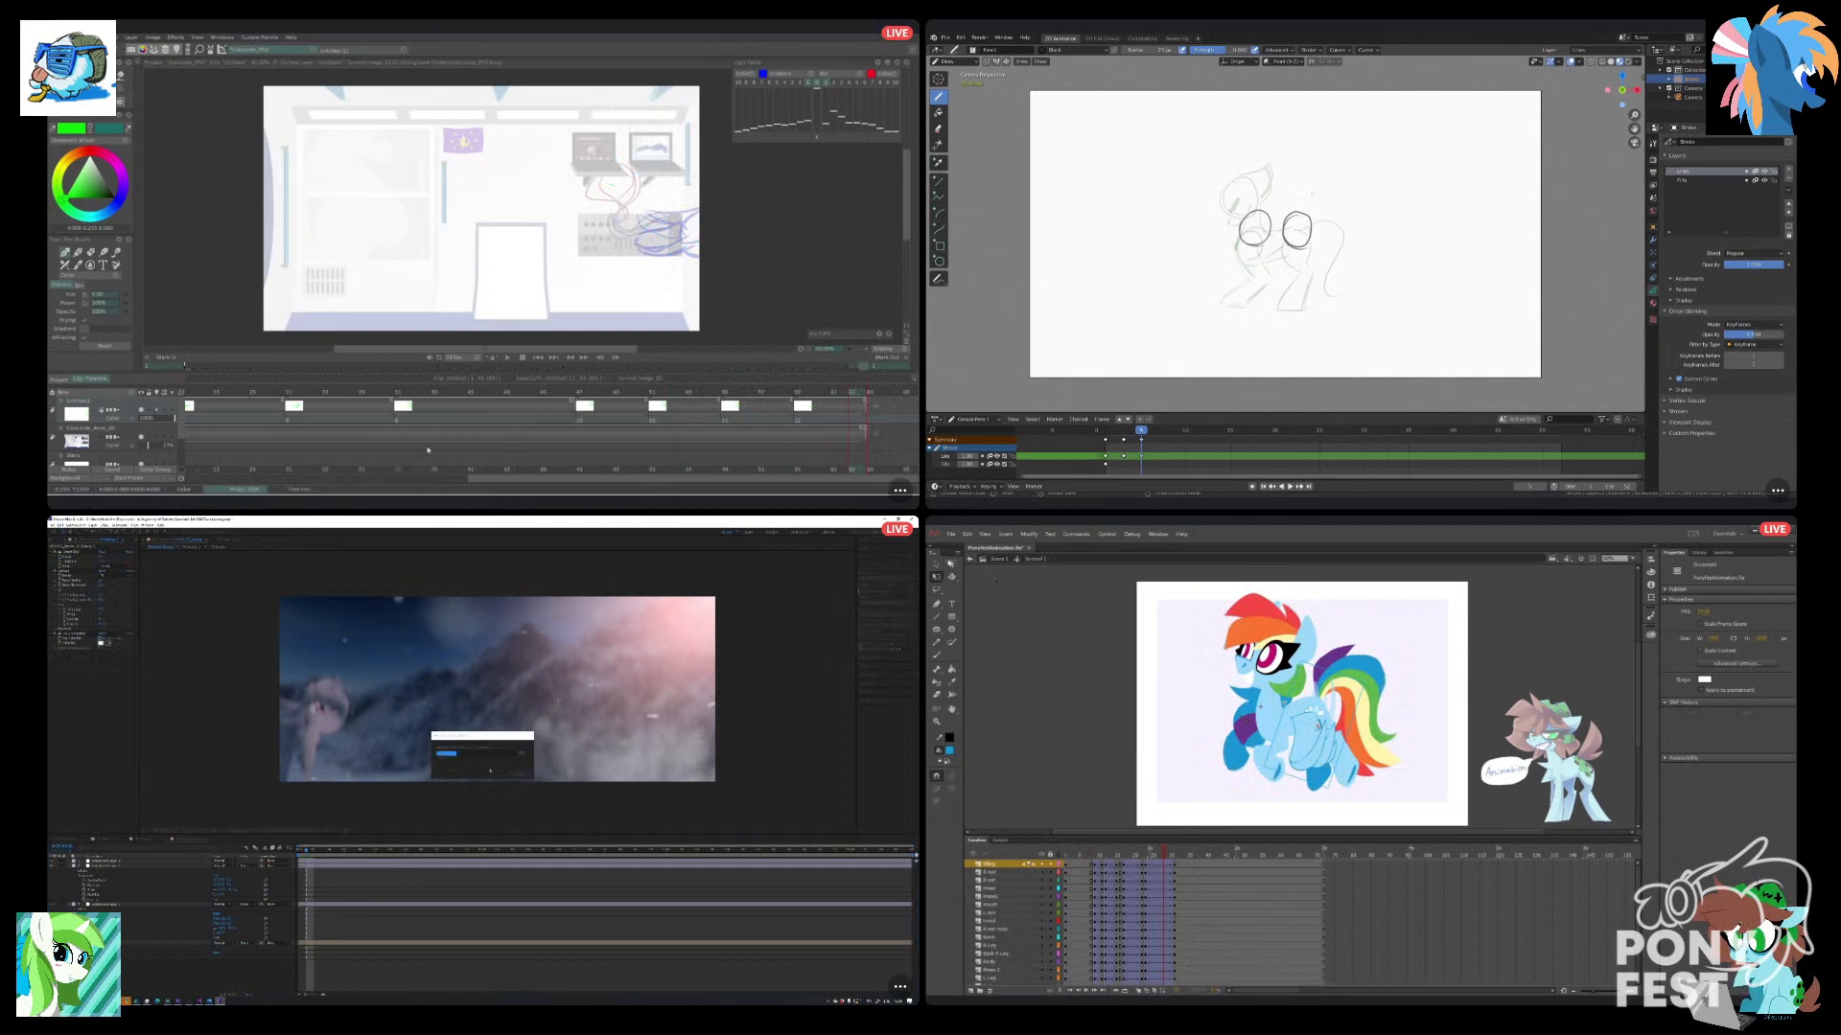
click(504, 360)
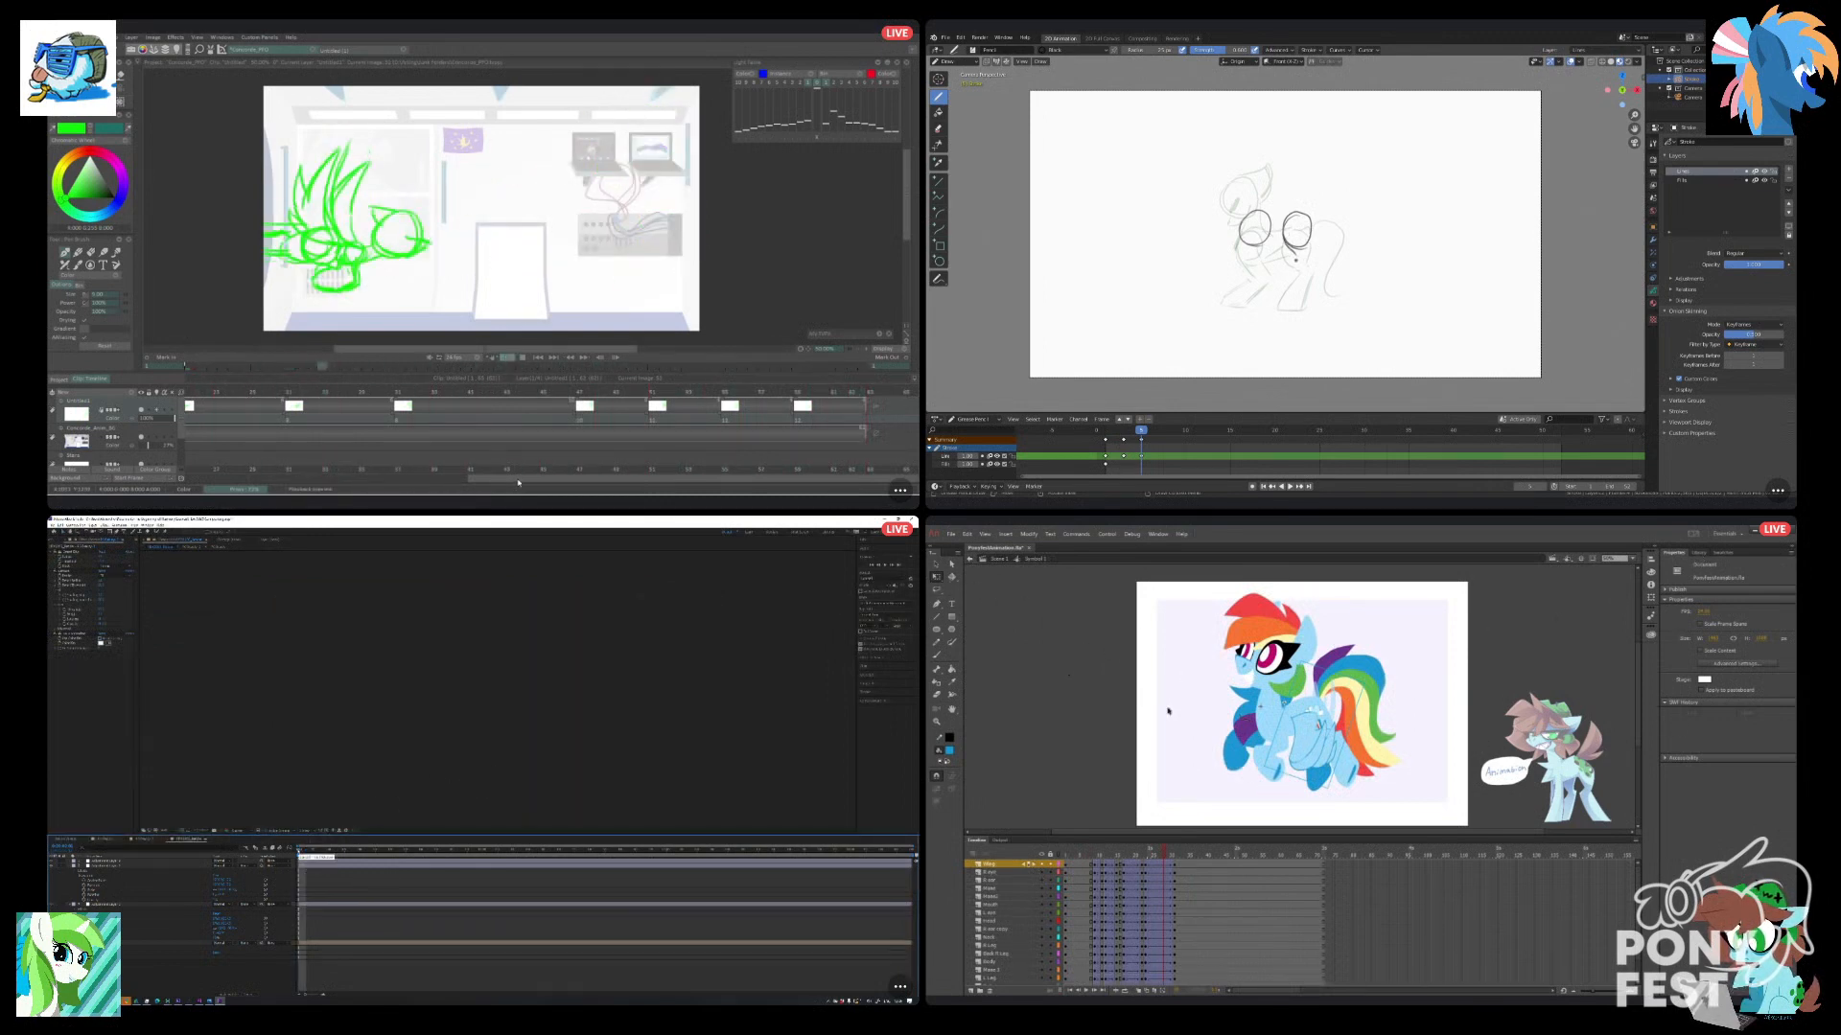
Set the wing's looping to Play Once at its keyframe before the final one in Animate, and sketch a hind leg line in Blender.
drag(1164, 869, 1147, 855)
click(1327, 741)
drag(1285, 248, 1280, 308)
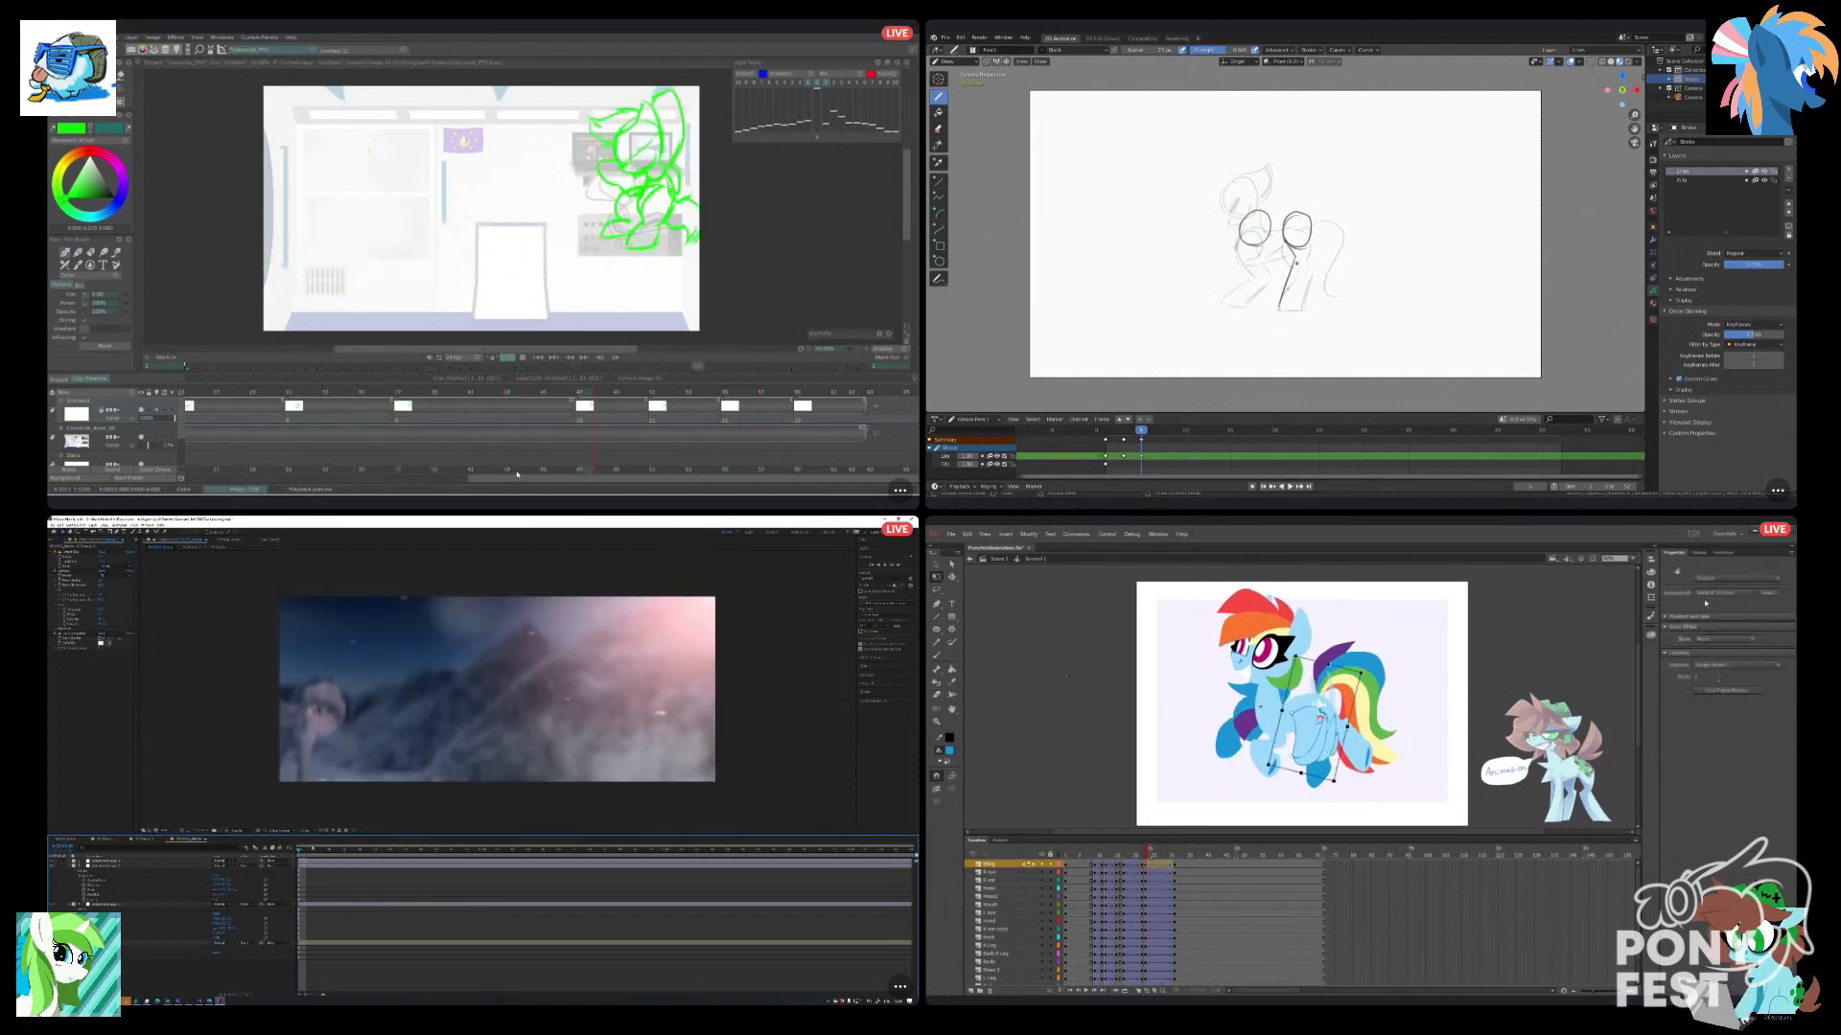
click(1701, 668)
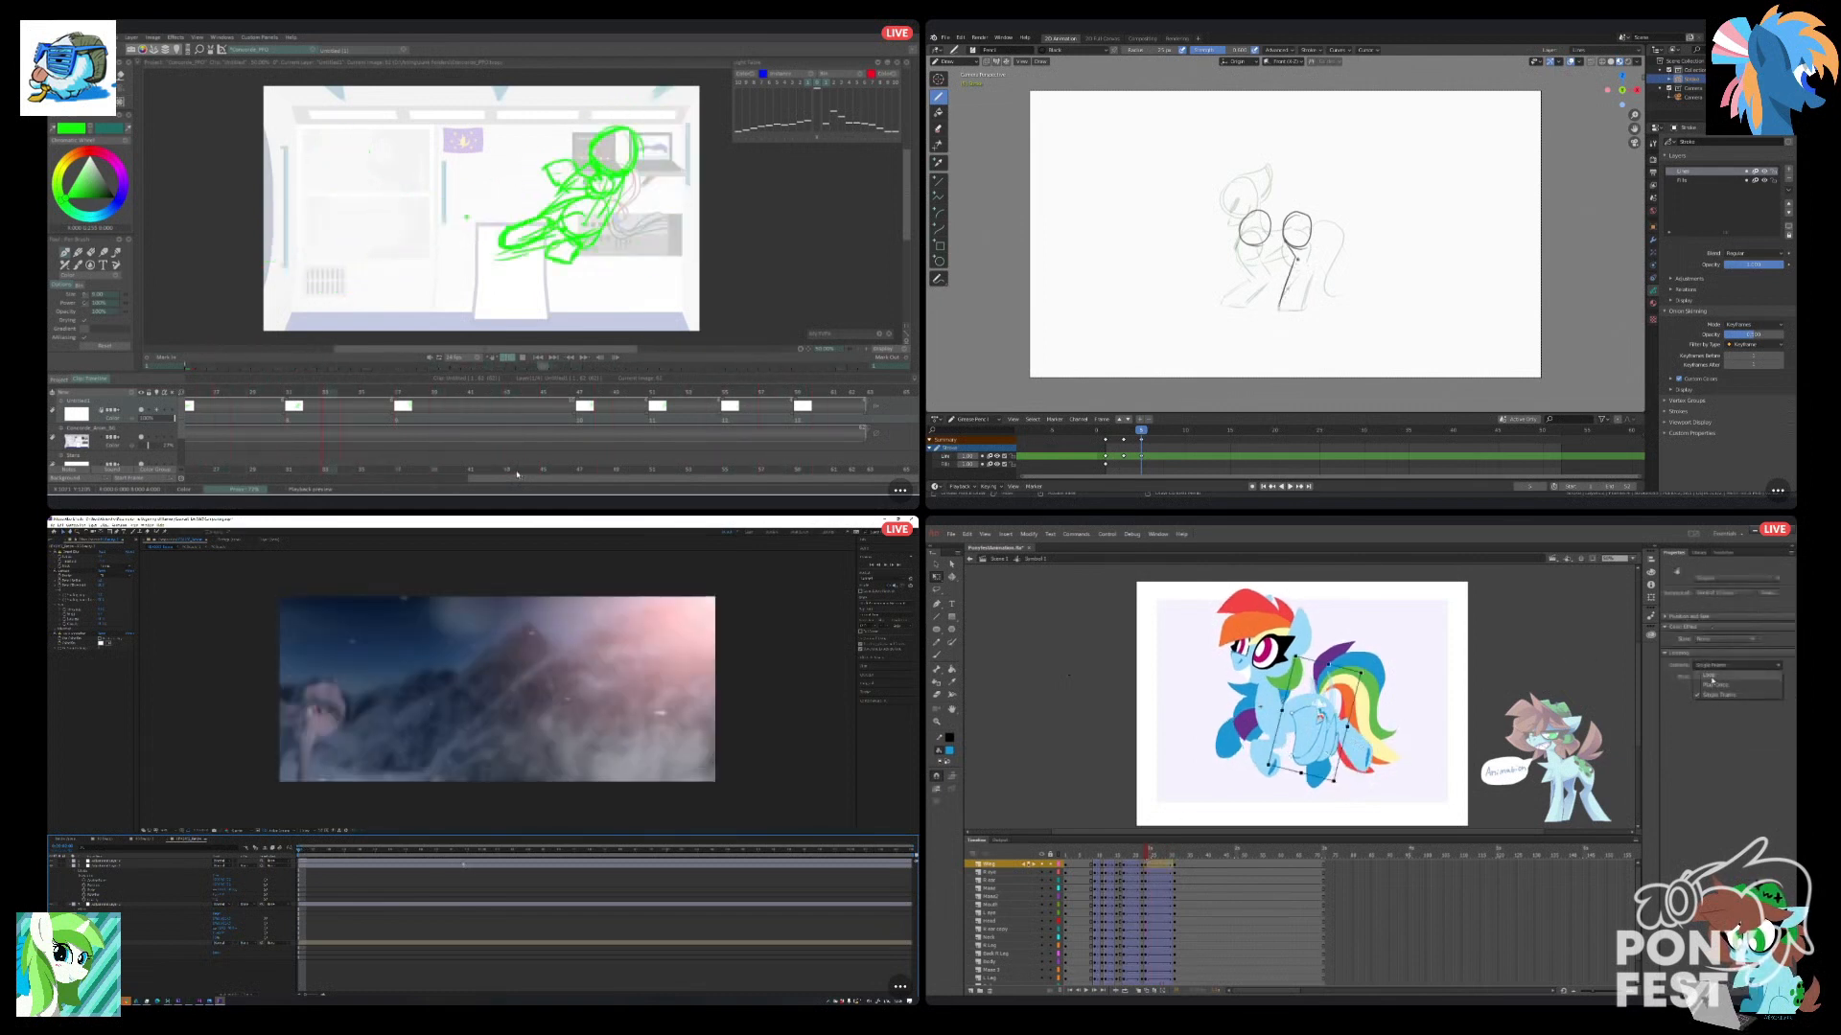
click(1713, 686)
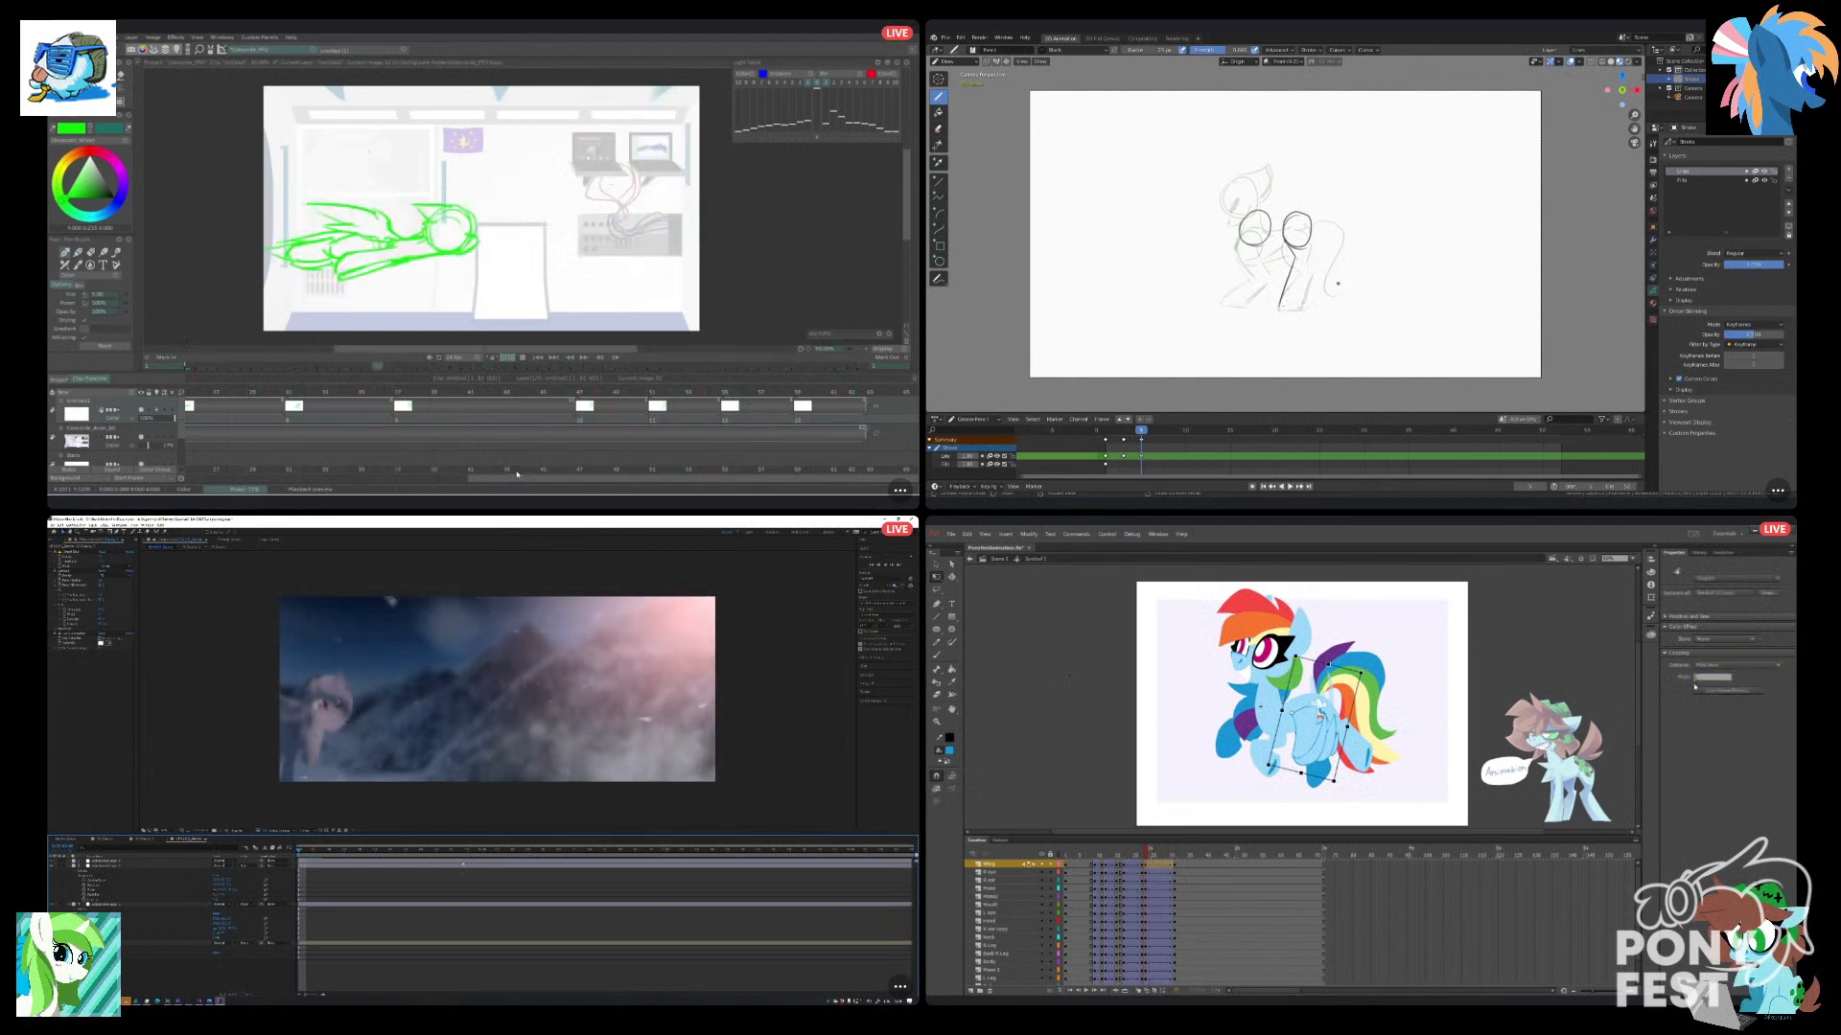
Set the wing's looping to Play Once on its final frame span in Animate.
drag(1148, 857, 1186, 862)
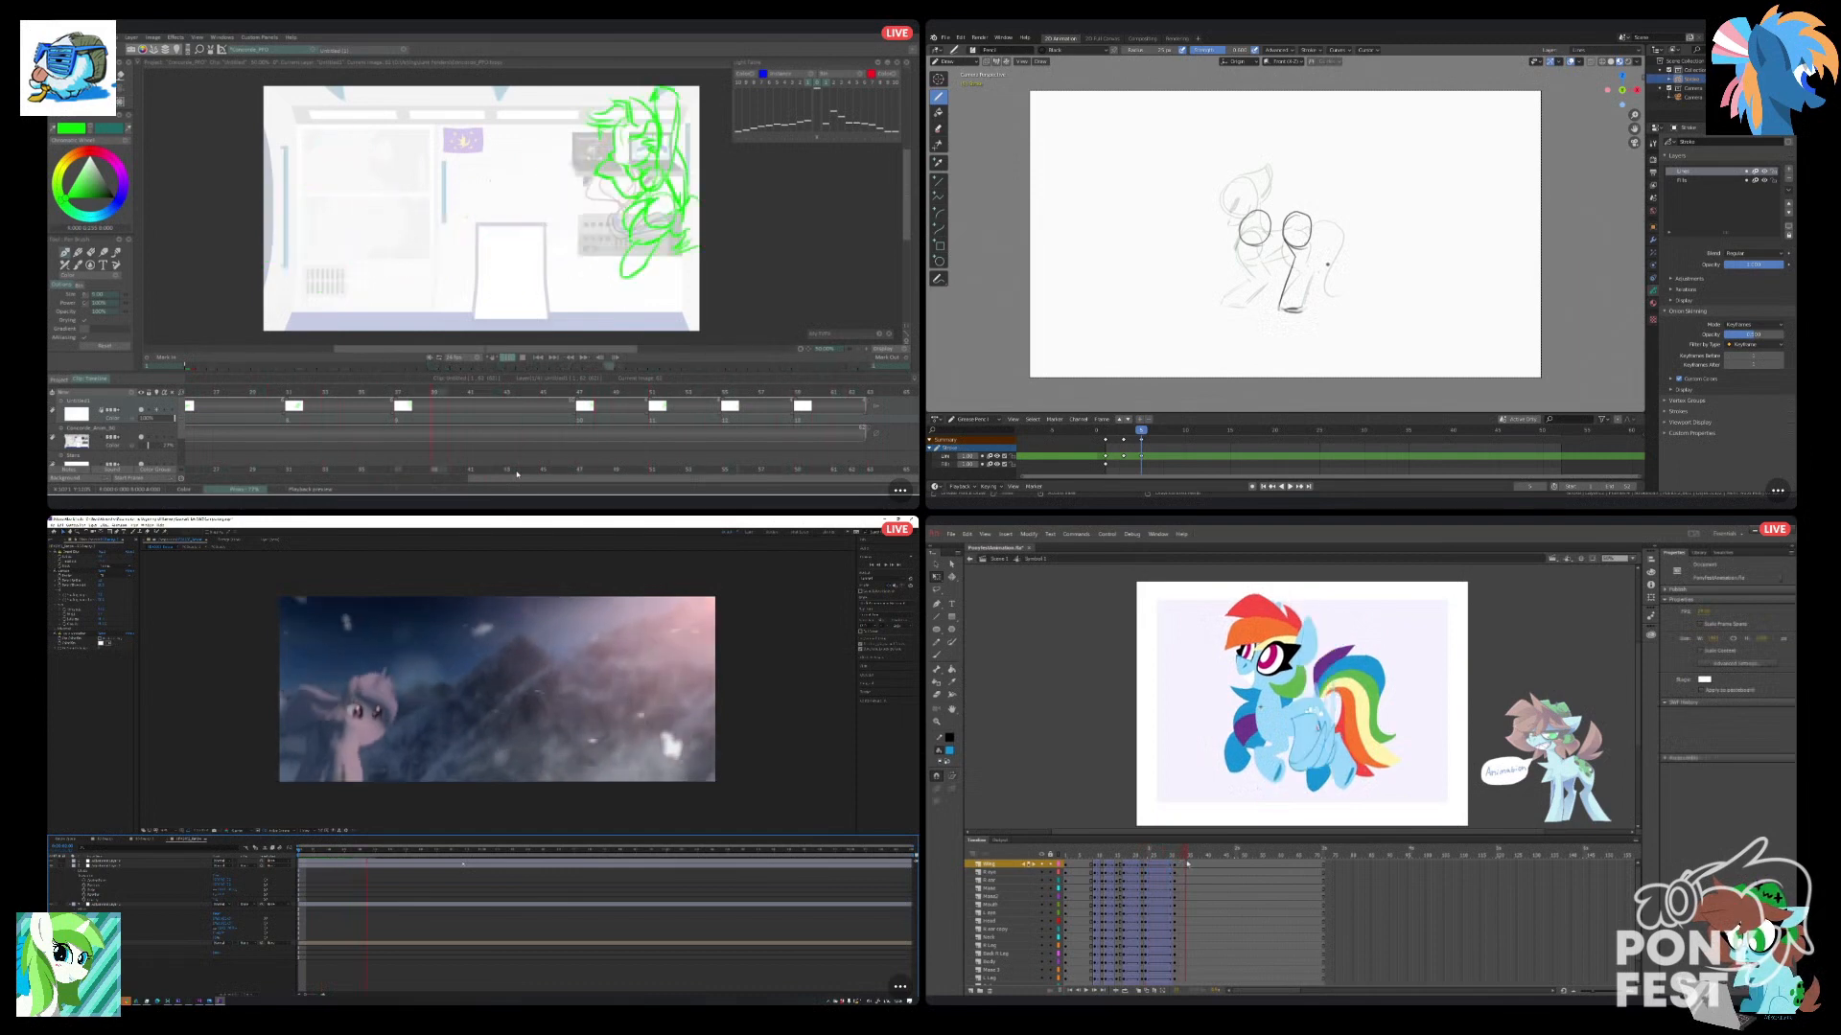
click(1301, 758)
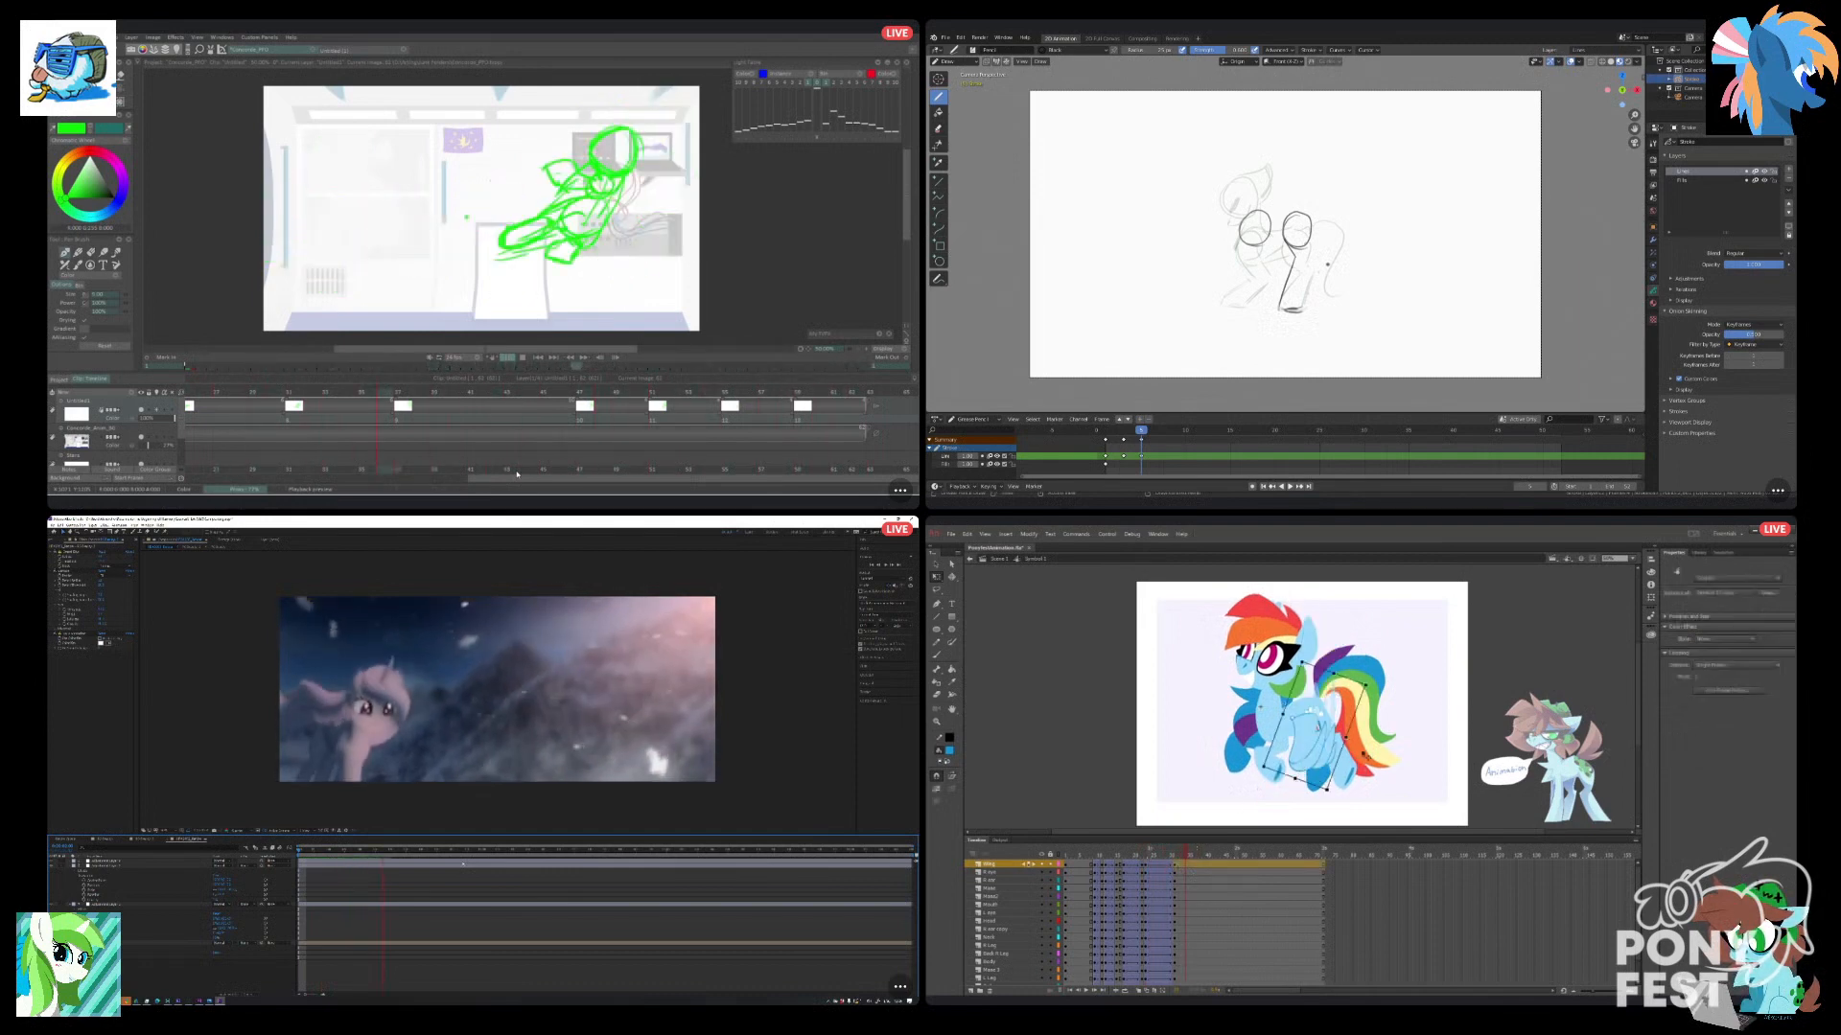
click(1726, 664)
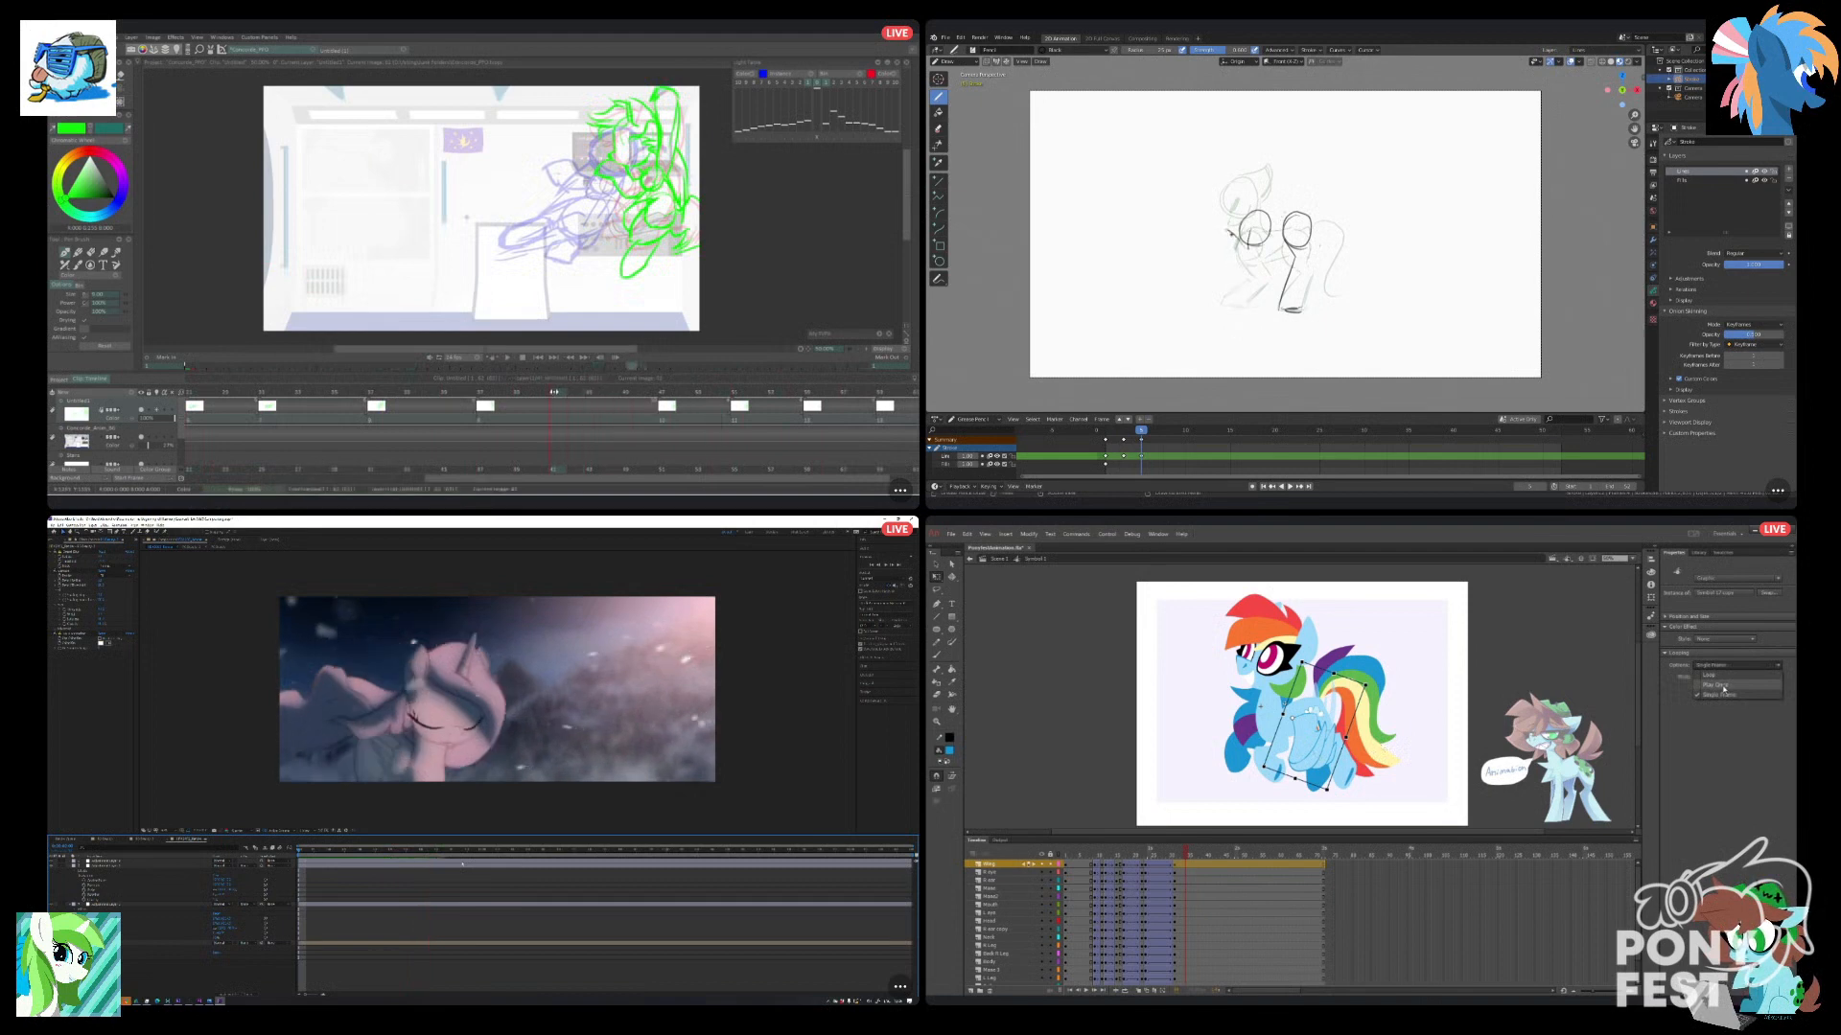
click(1723, 687)
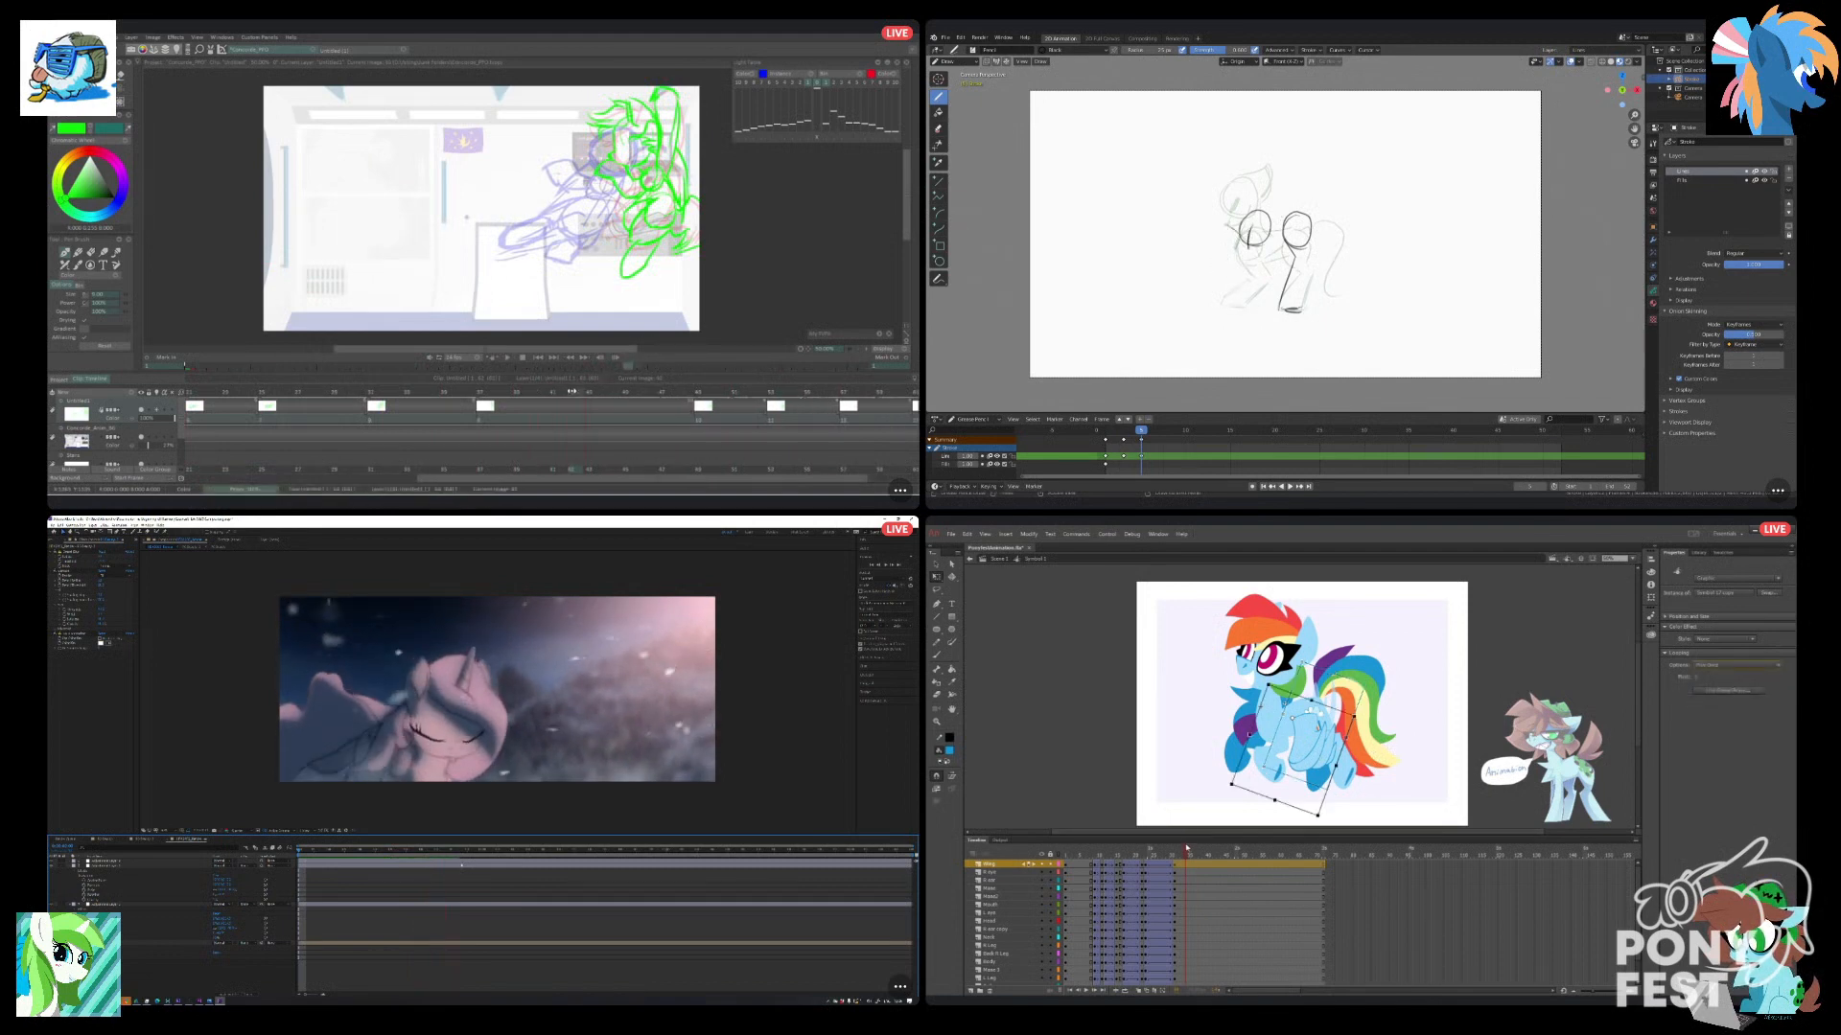
Set the wing's looping to Loop at the last keyframe in Animate, and check the frames that follow it.
mouse_move(1187, 849)
mouse_down()
mouse_move(1141, 857)
mouse_move(1212, 861)
mouse_move(1175, 872)
mouse_up()
click(1312, 734)
click(1709, 667)
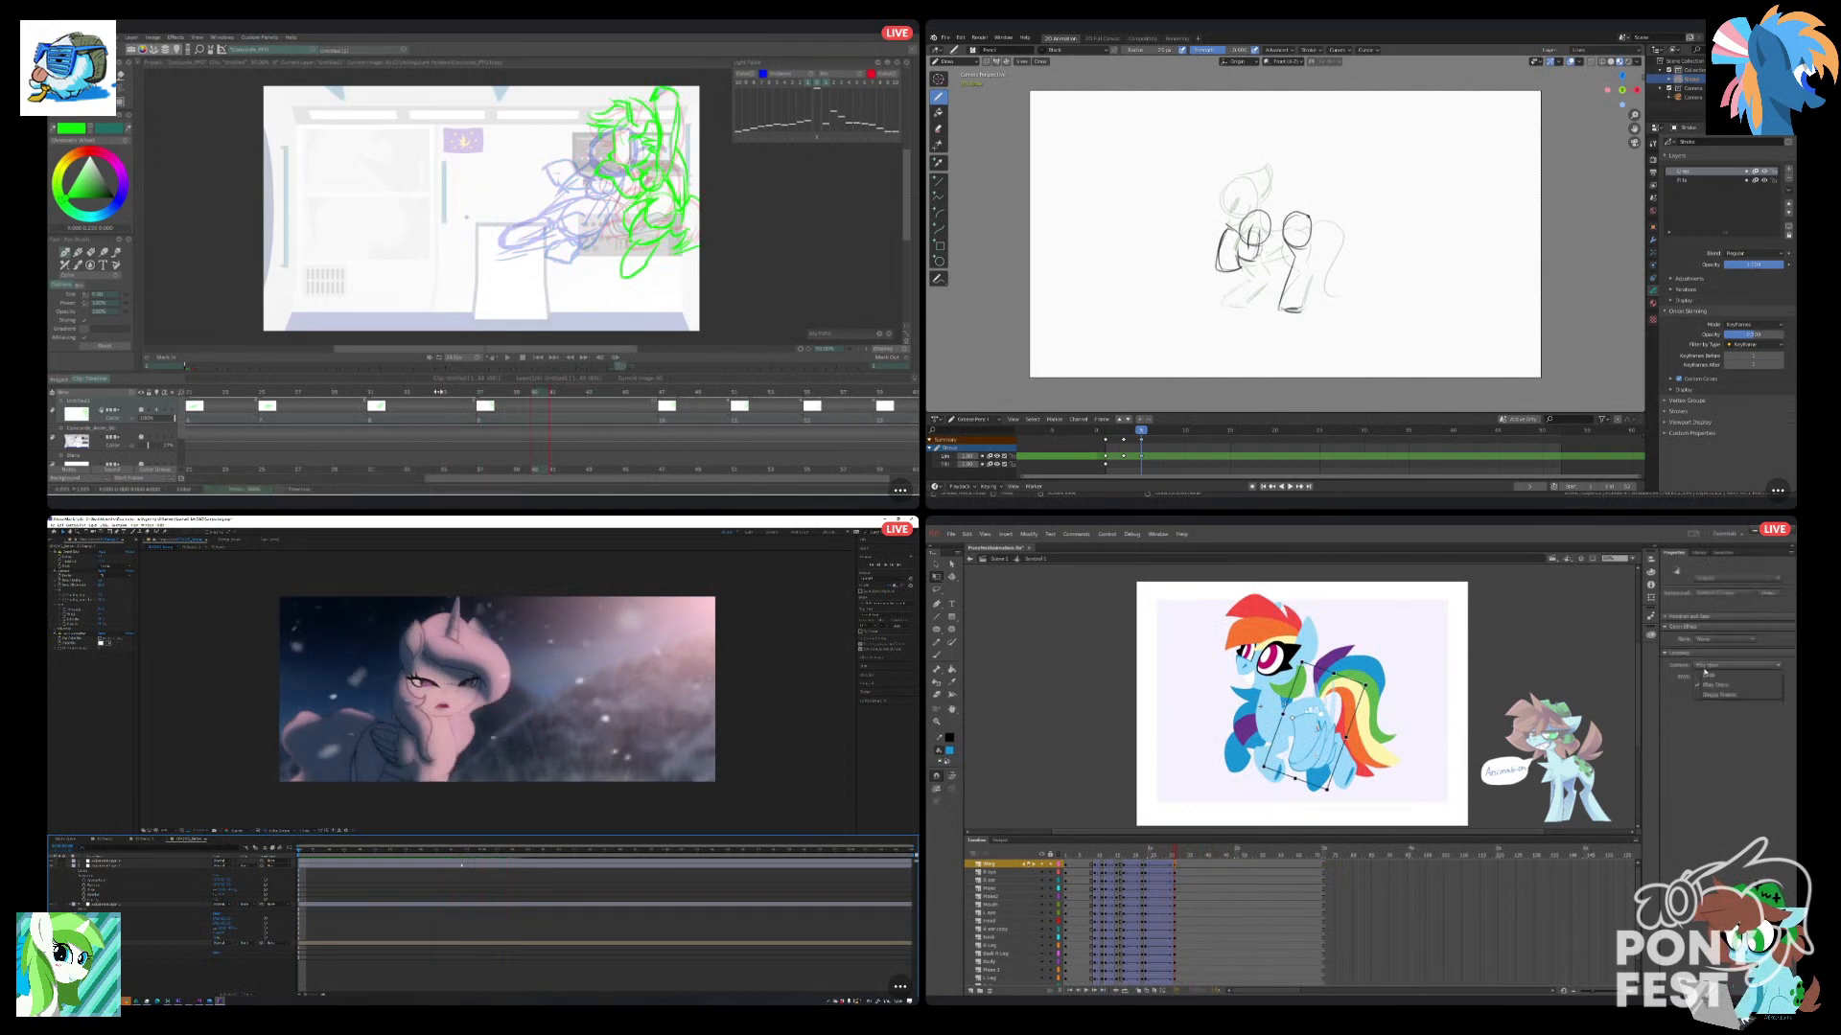
click(1709, 676)
click(1222, 814)
mouse_move(1175, 854)
mouse_down()
mouse_move(1249, 860)
mouse_move(1182, 883)
mouse_up()
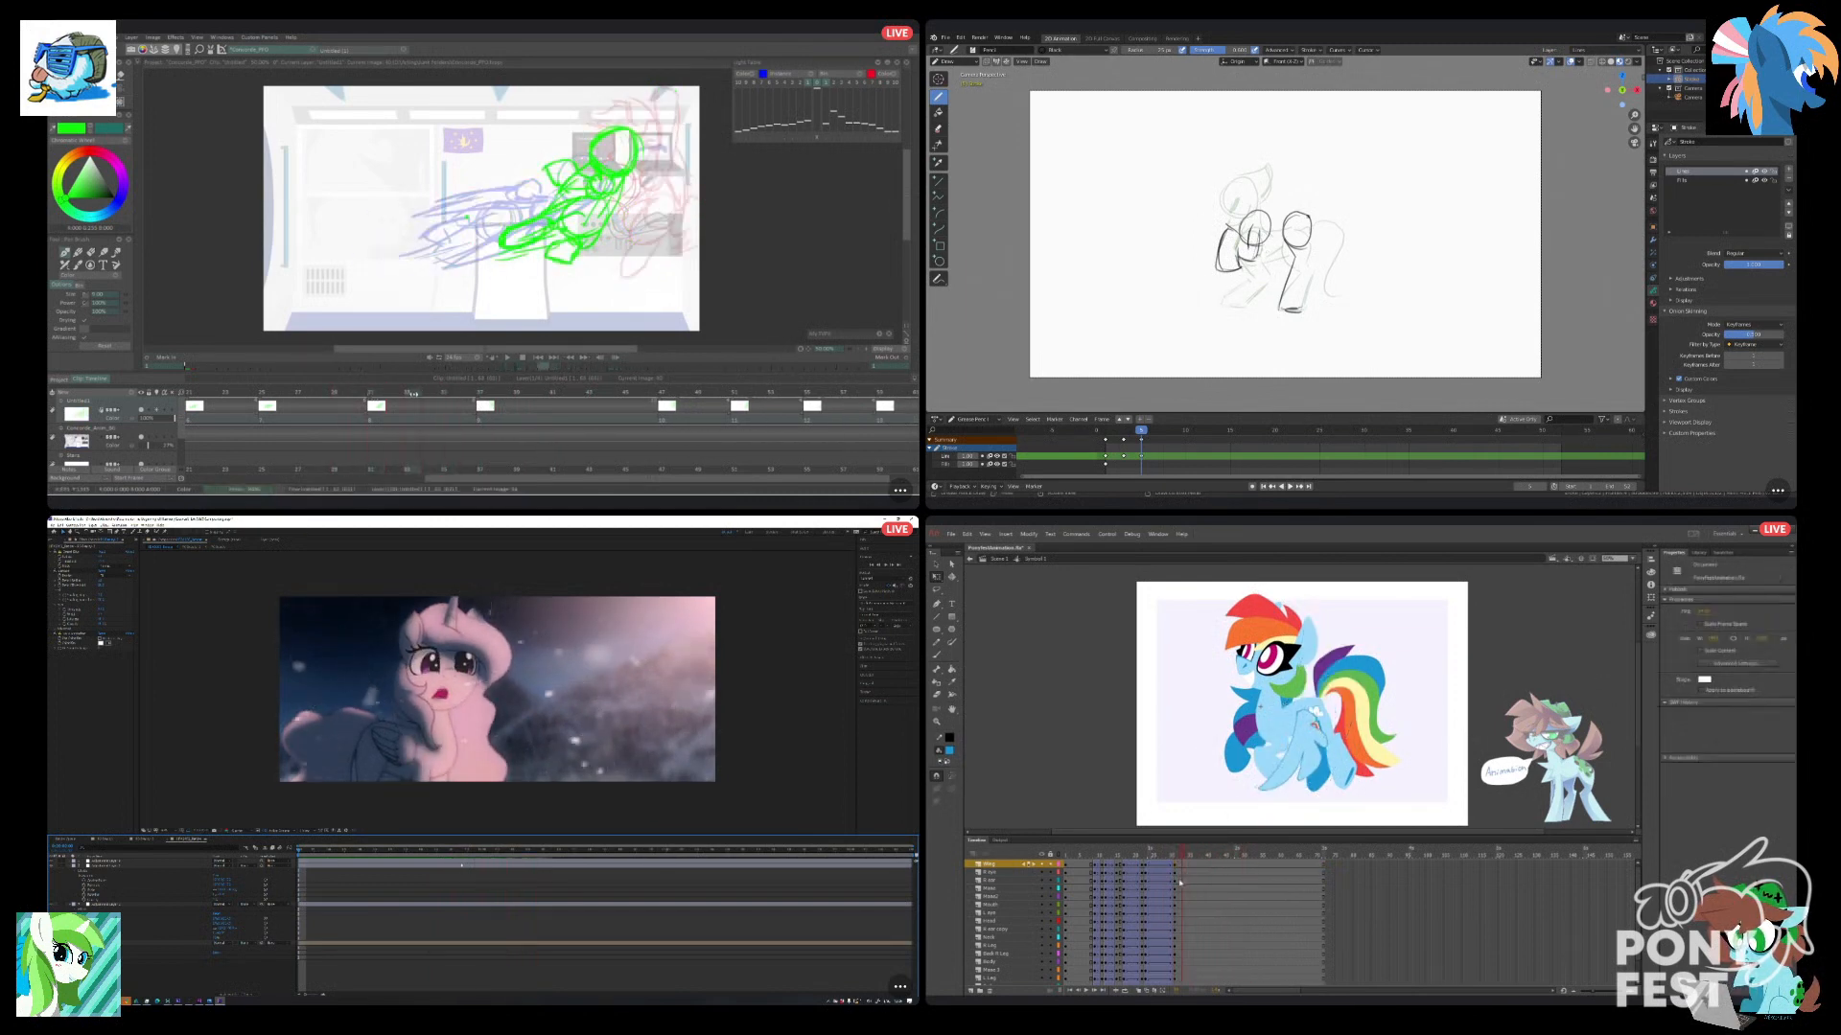
Open the wing symbol in Animate from the last keyframe, and select the wing artwork across its frames with Edit Multiple Frames.
click(1177, 866)
double_click(1320, 755)
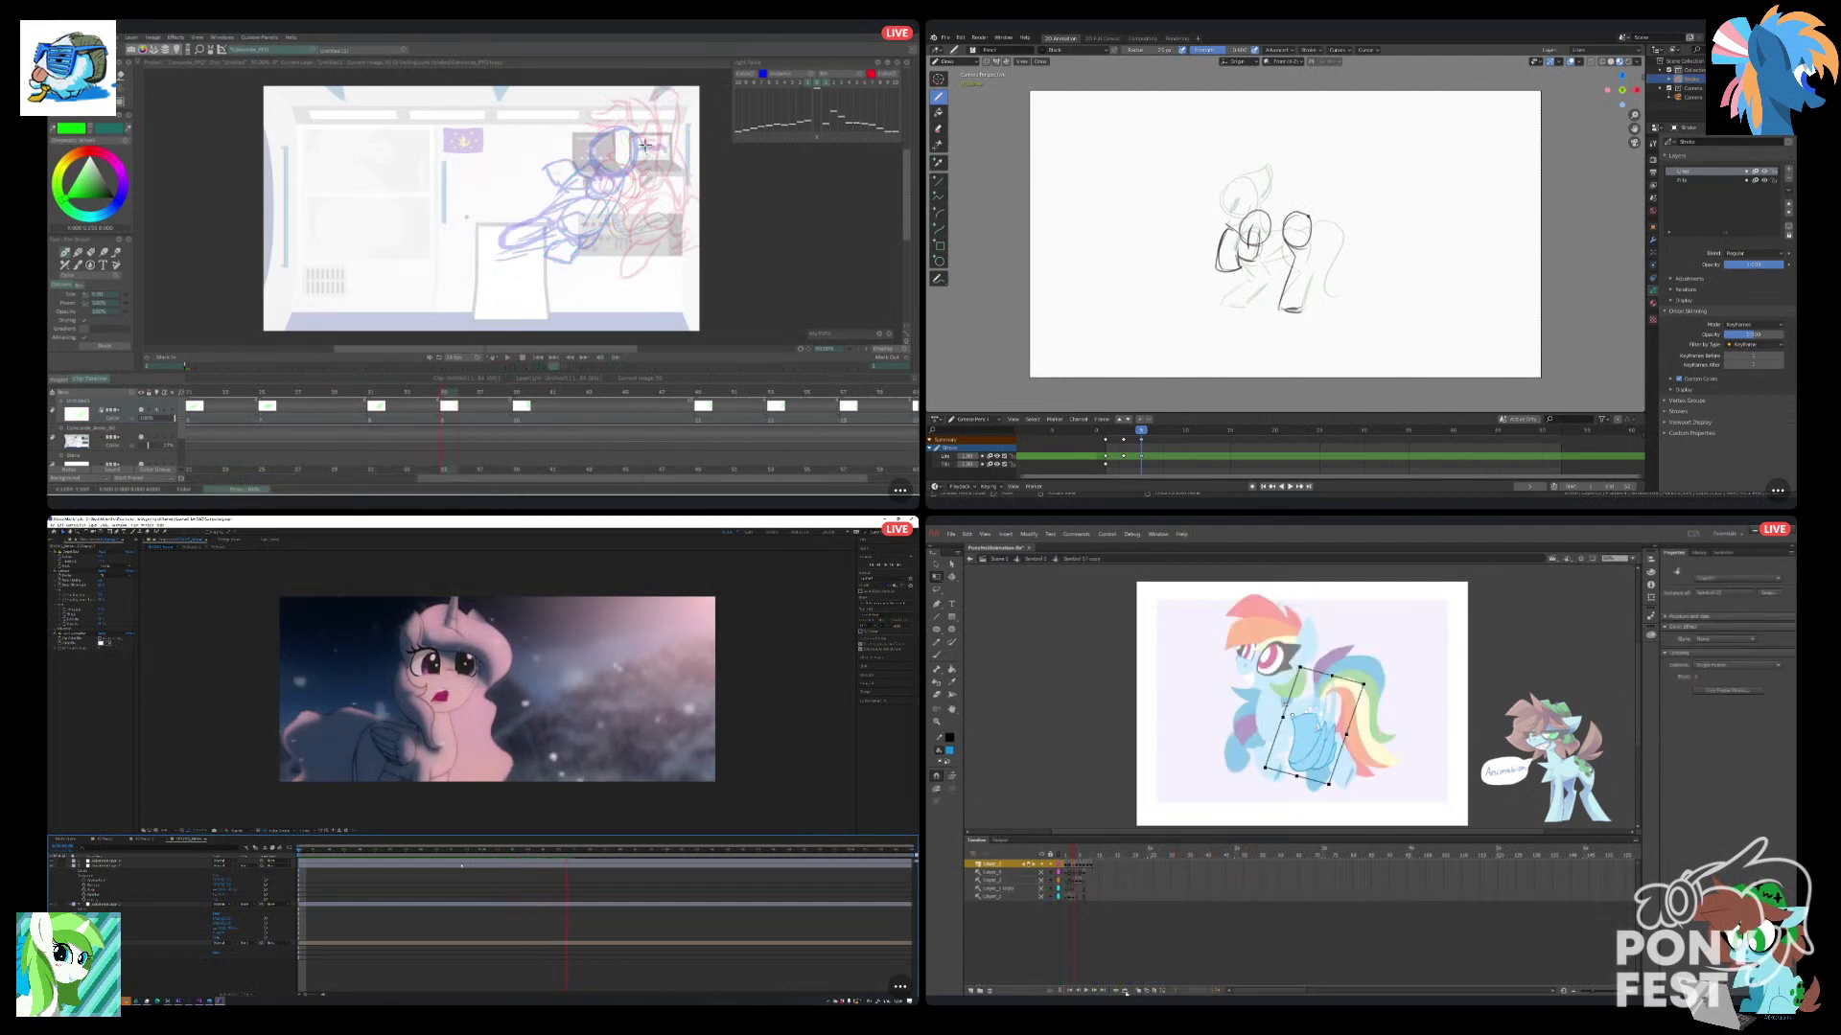
click(1156, 992)
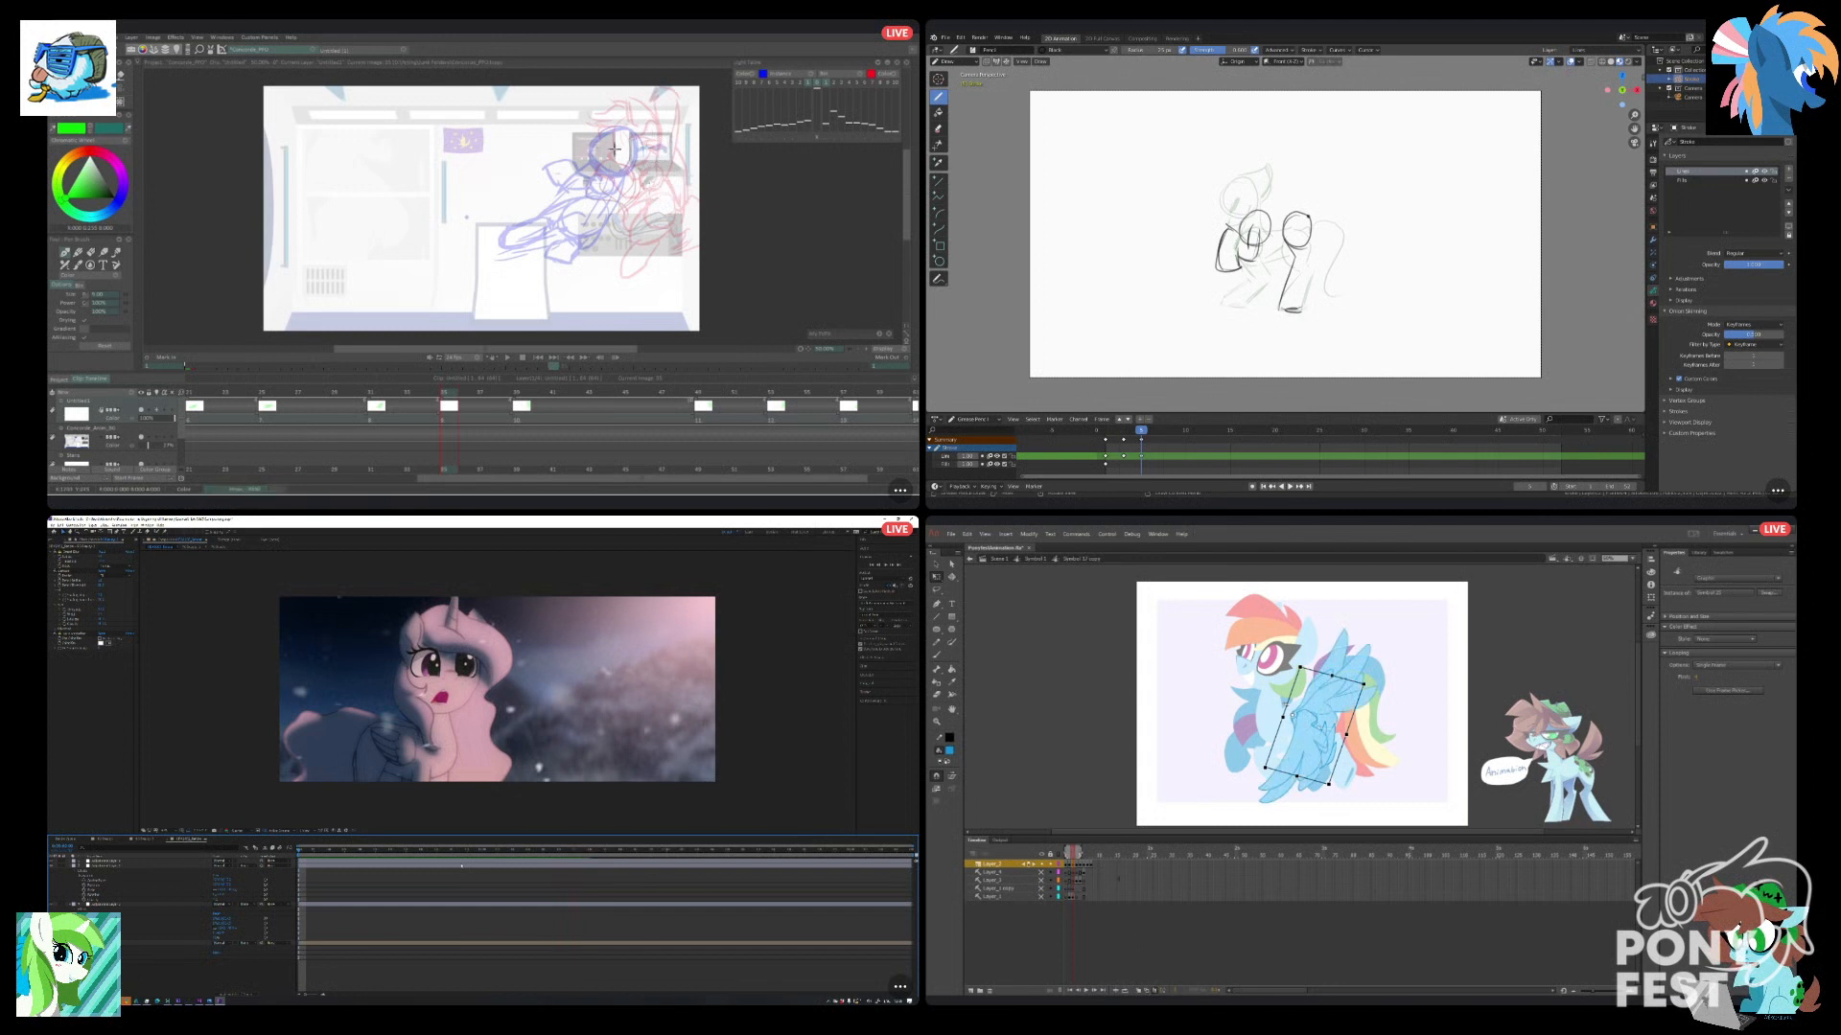
click(1073, 864)
drag(1119, 595, 1409, 812)
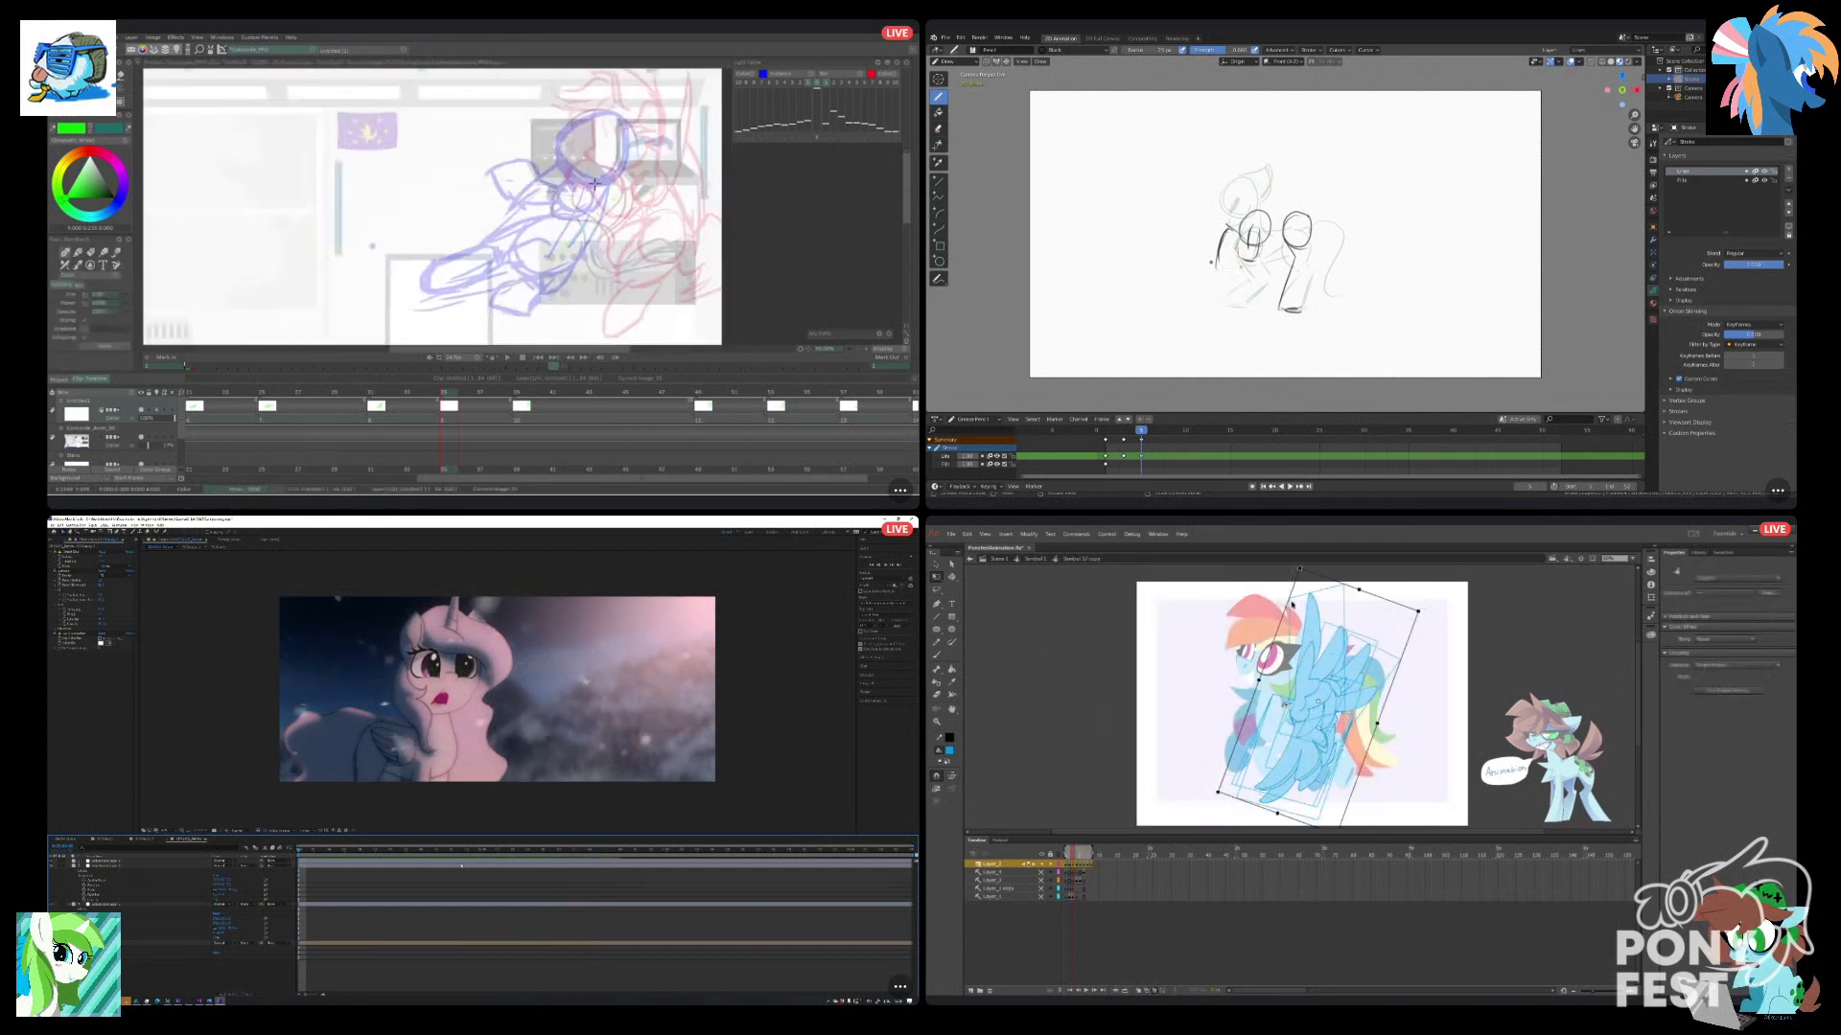
Adjust the placement of all selected wing poses together in Animate, tilting them slightly counterclockwise over the pony's back.
drag(1299, 587, 1294, 578)
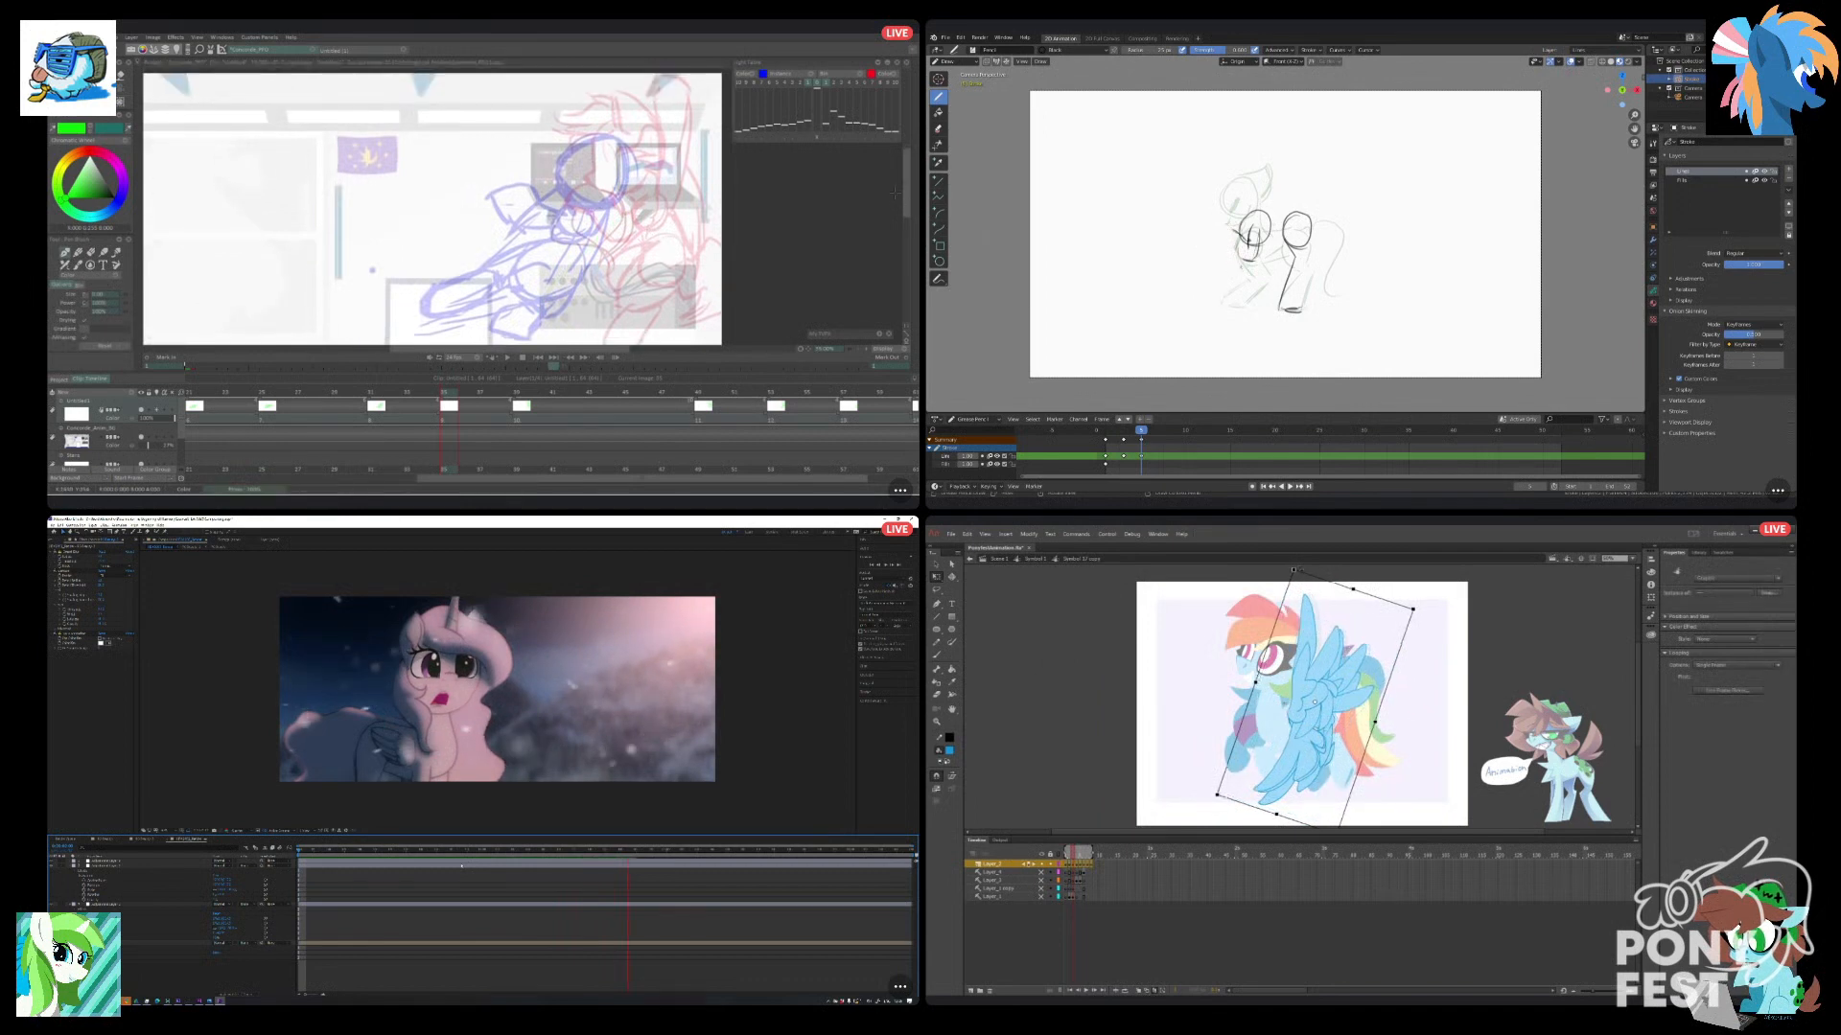
drag(1255, 683, 1281, 707)
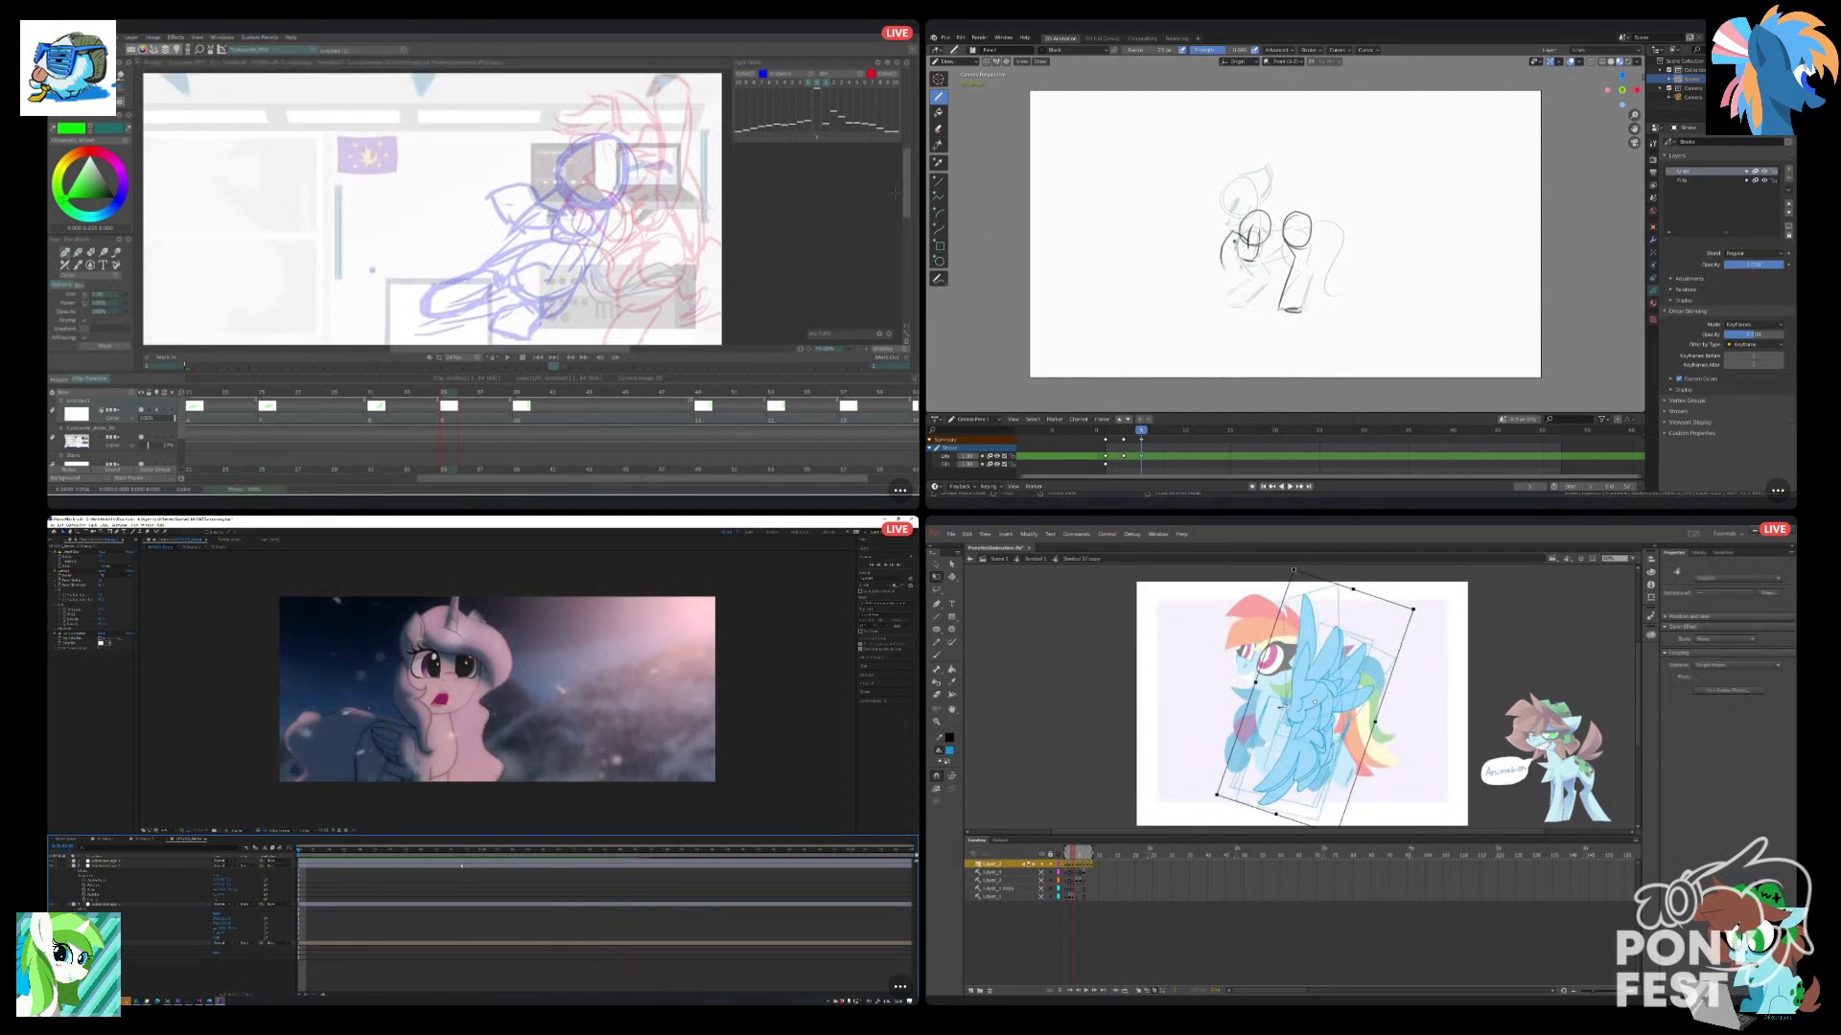
drag(1303, 589, 1310, 586)
drag(1426, 616, 1423, 613)
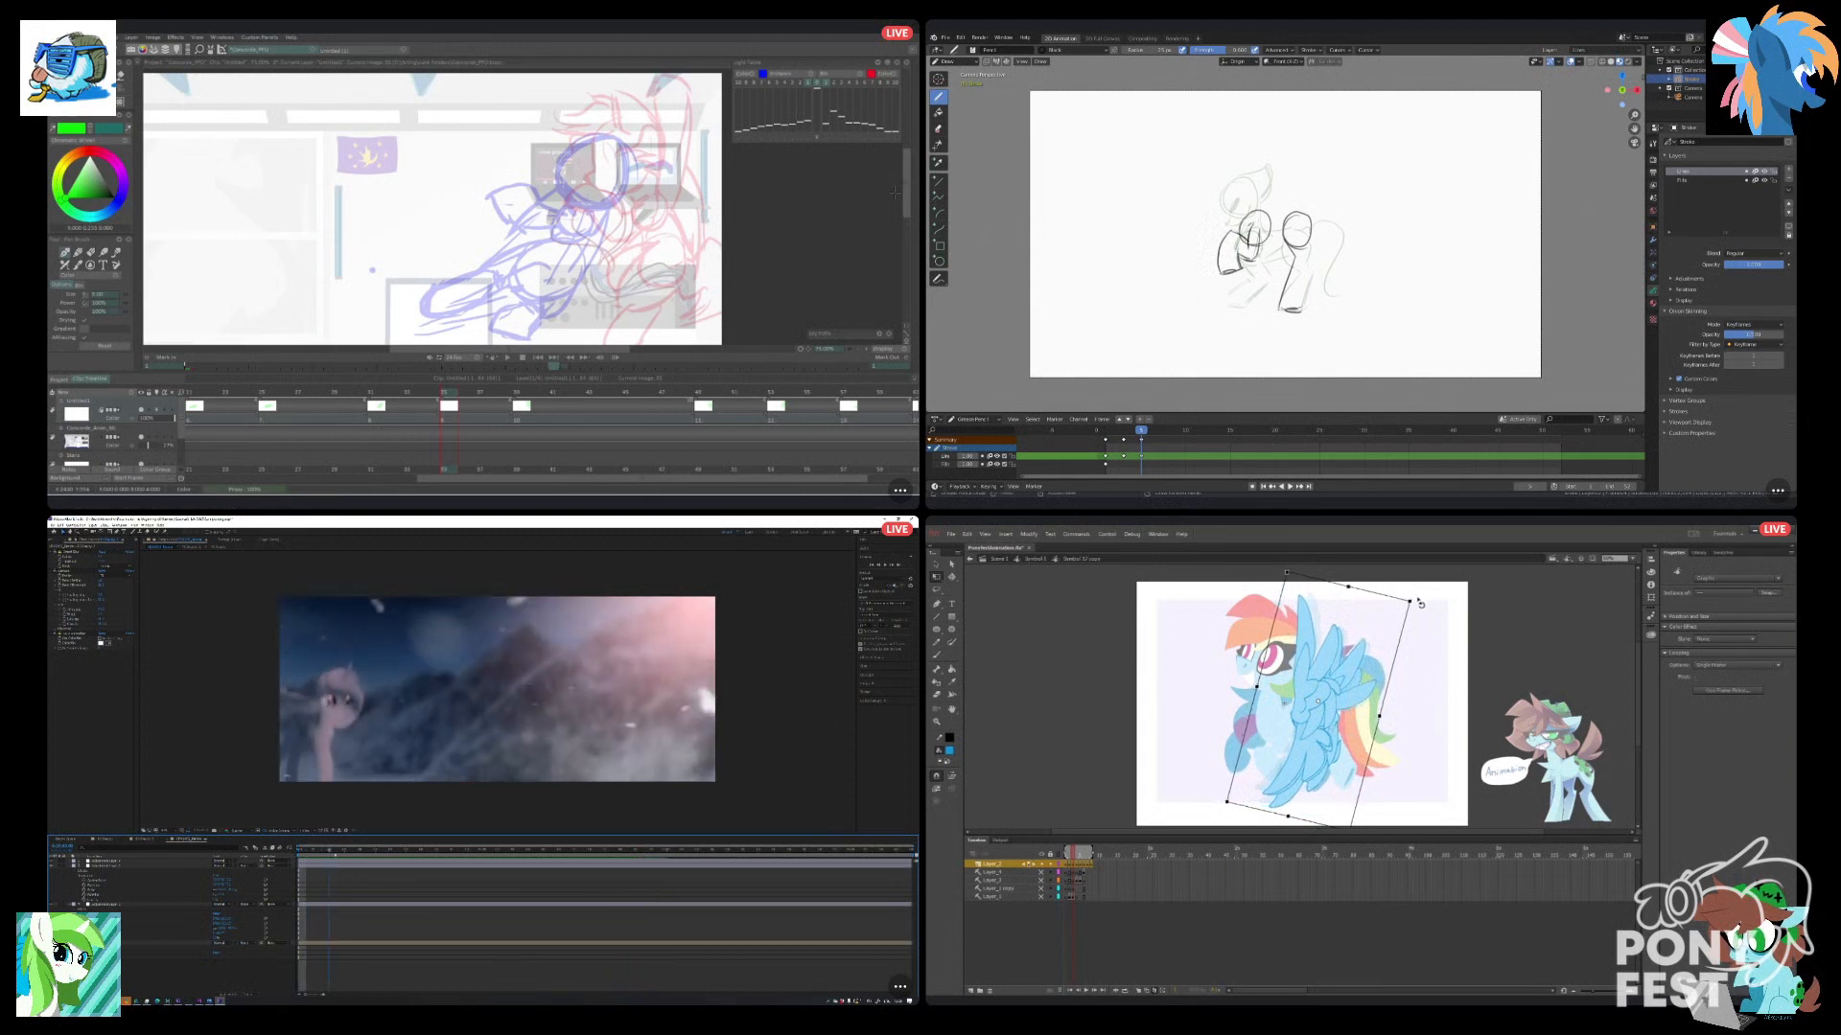
Return to the pony symbol in Animate with Edit Multiple Frames off, and check the wing on the frames after the last keyframe.
click(1114, 671)
double_click(1112, 677)
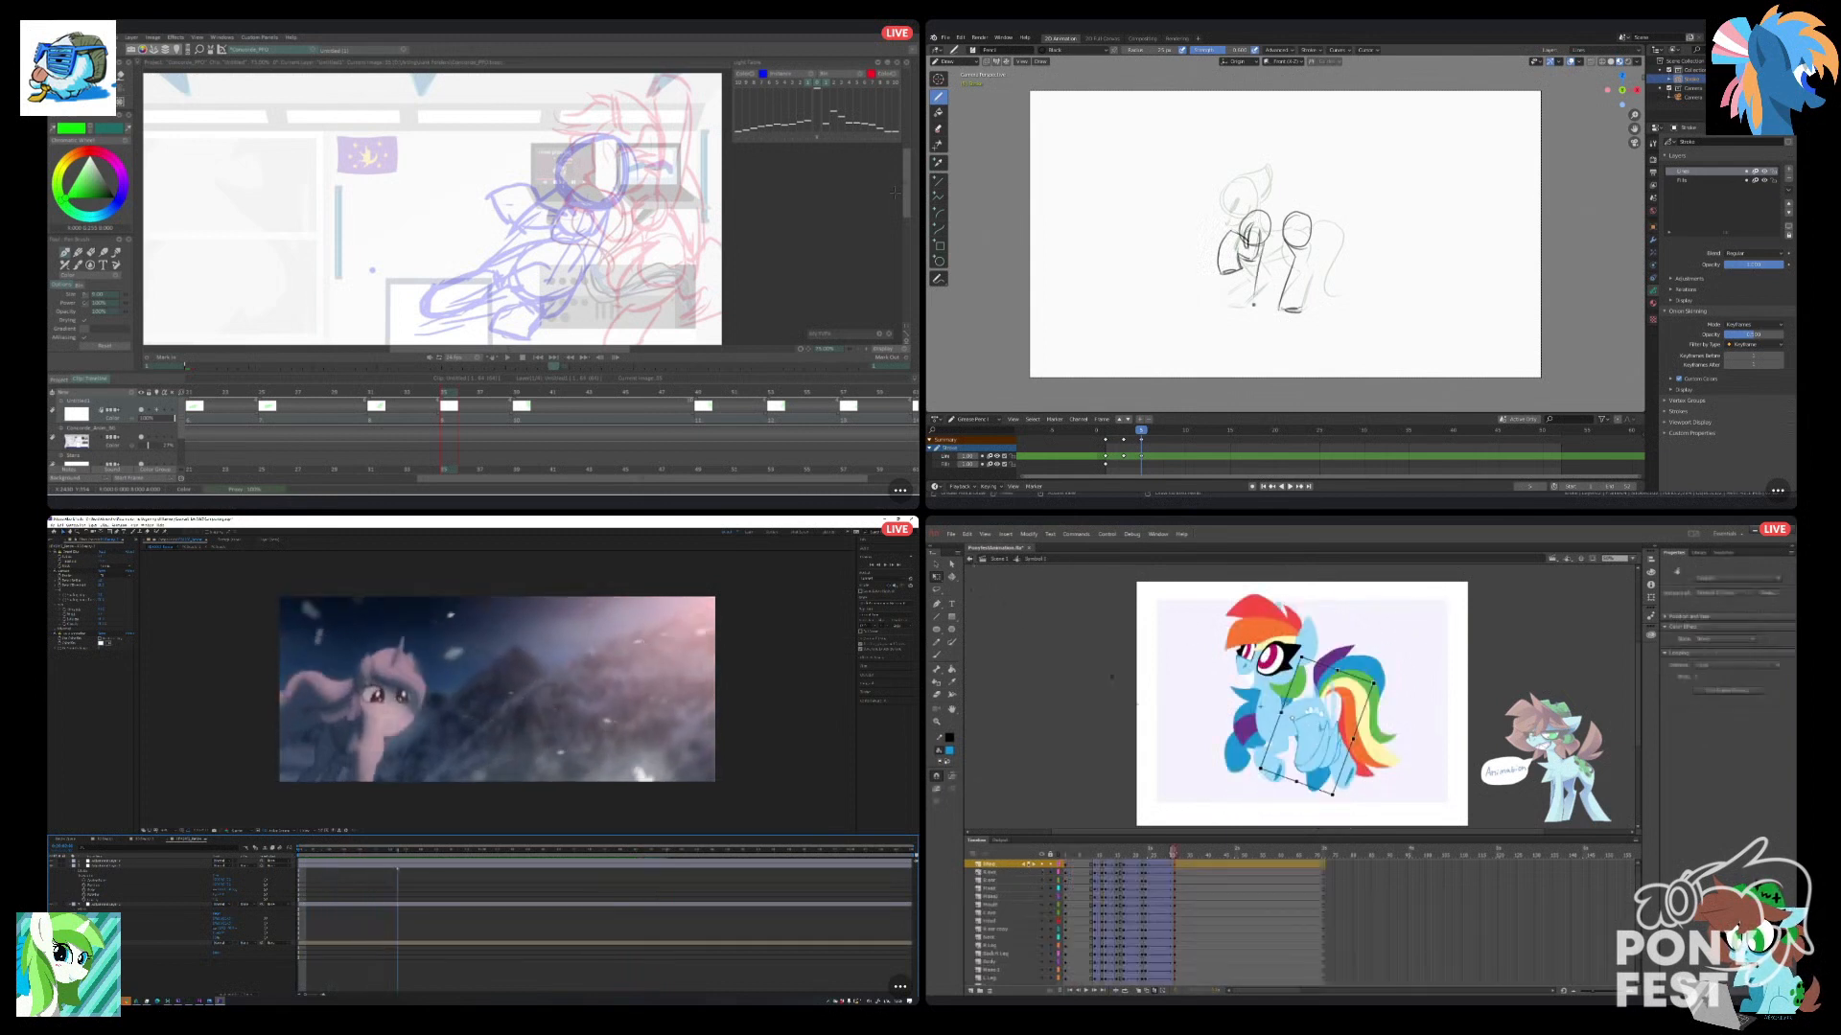
click(1112, 677)
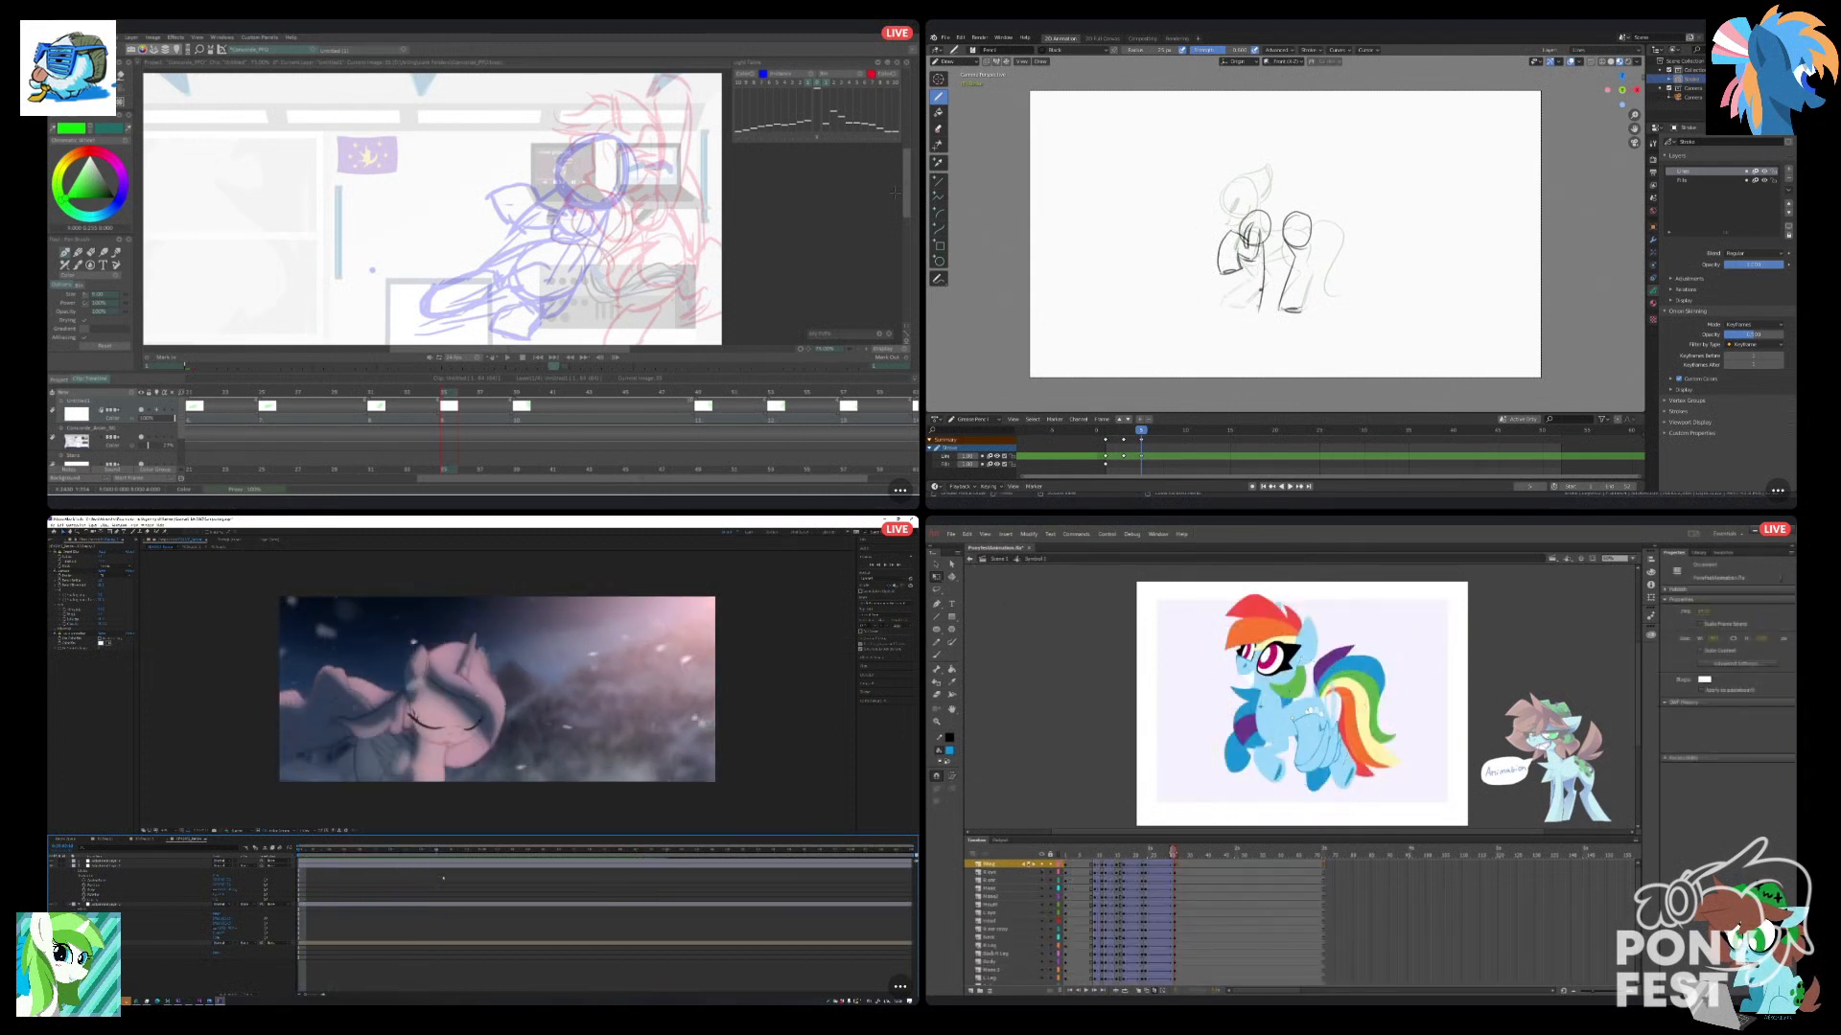
click(1153, 991)
mouse_move(1173, 854)
mouse_down()
mouse_move(1101, 866)
mouse_move(1262, 909)
mouse_move(1124, 921)
mouse_move(1191, 932)
mouse_up()
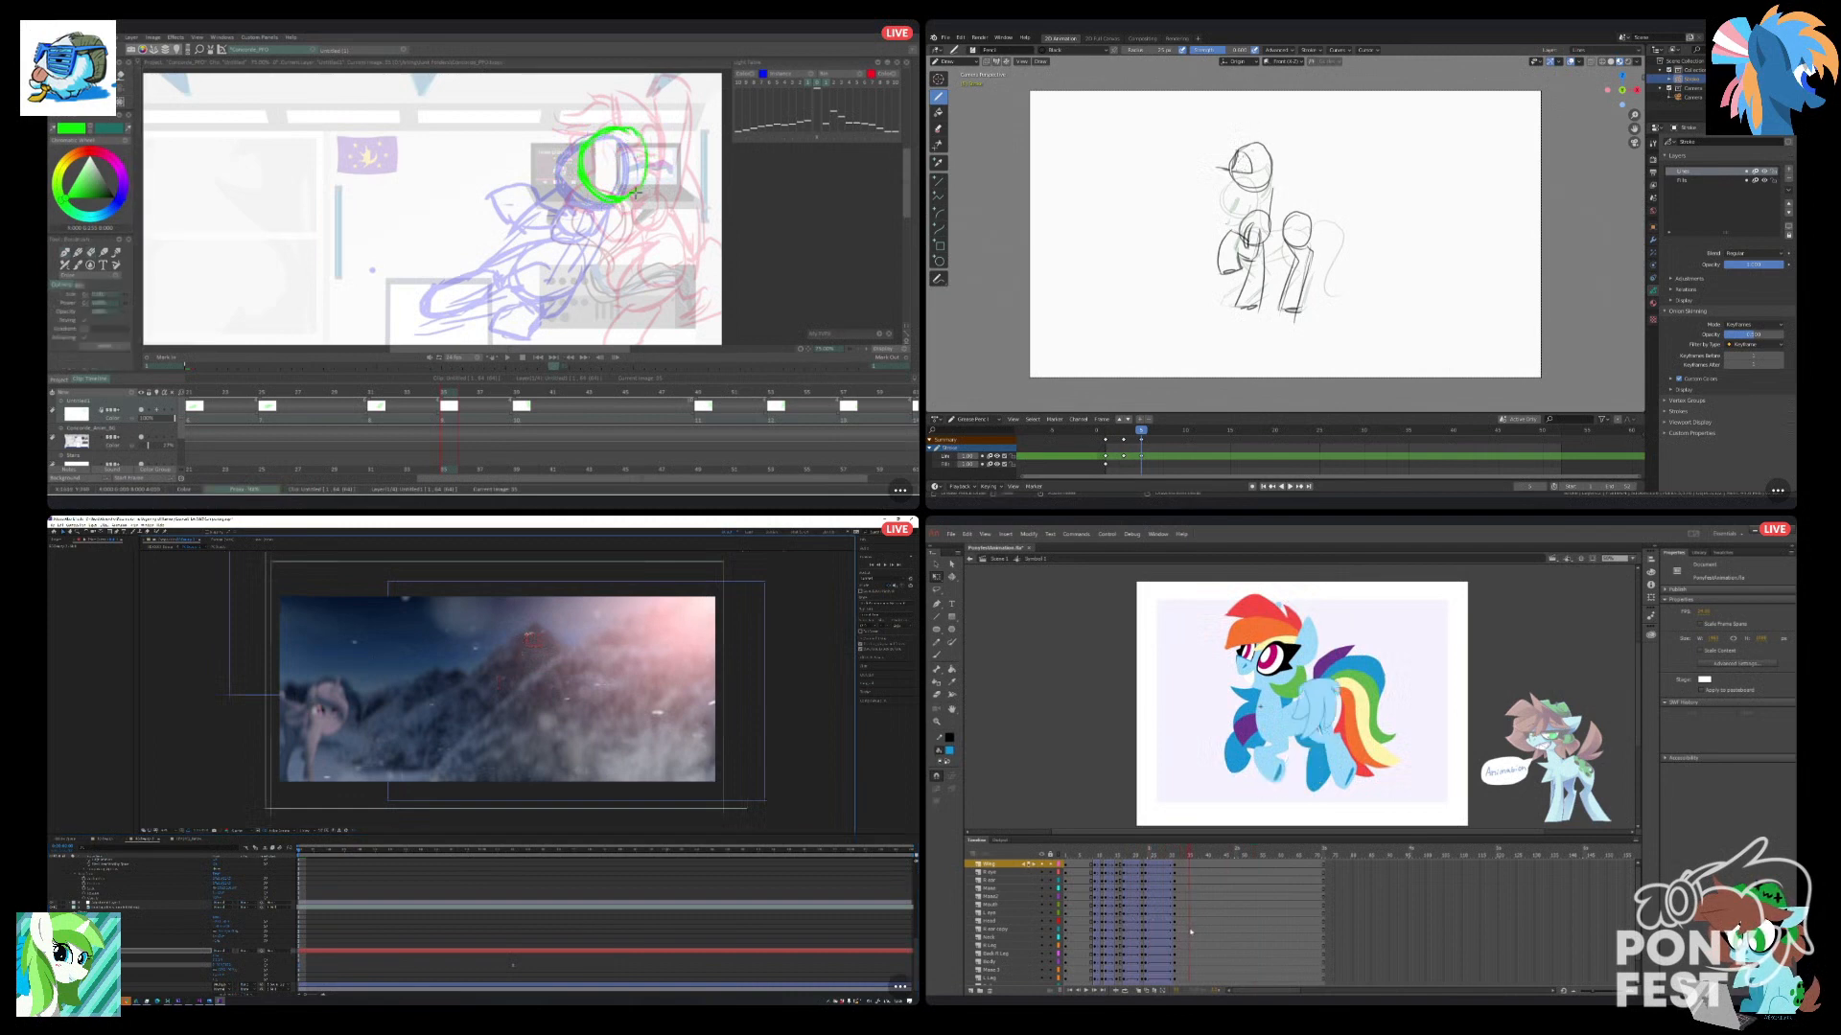
Add keyframes on all pony layers shortly after the last keyframe in Animate, and play the shot preview in After Effects.
click(165, 549)
drag(1199, 865, 1196, 909)
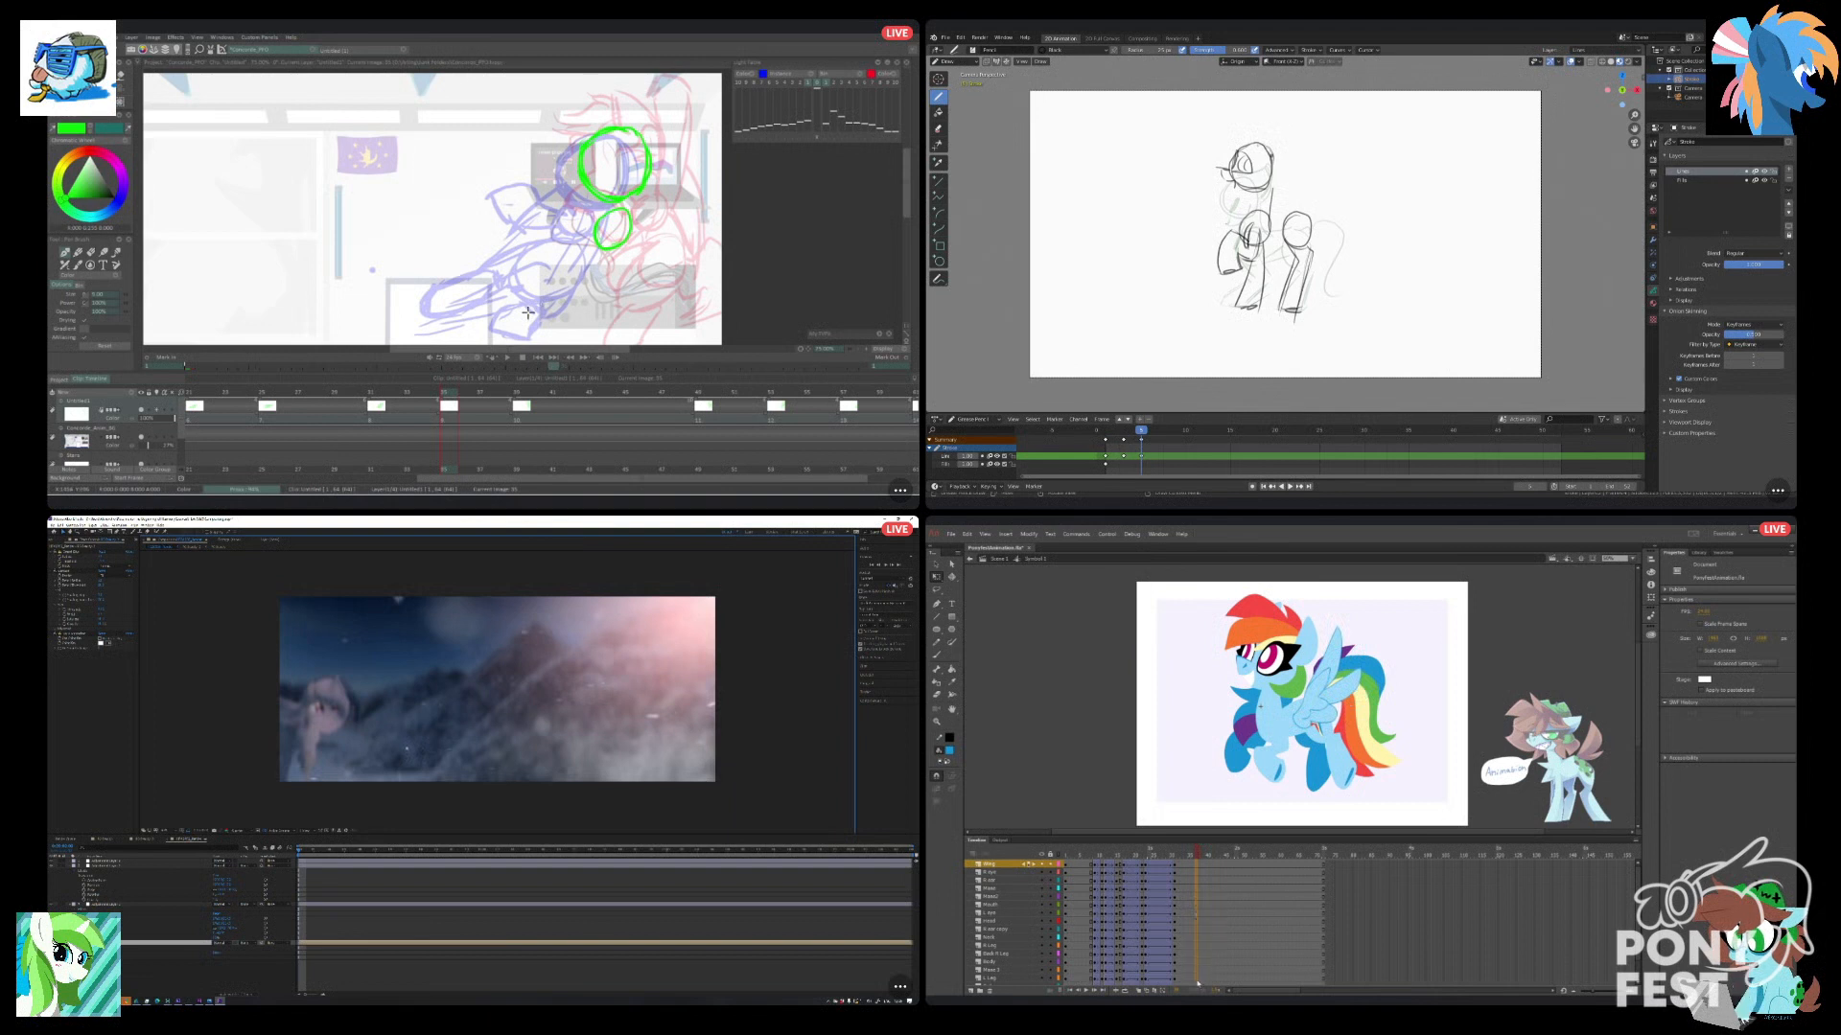
drag(1196, 996, 1194, 972)
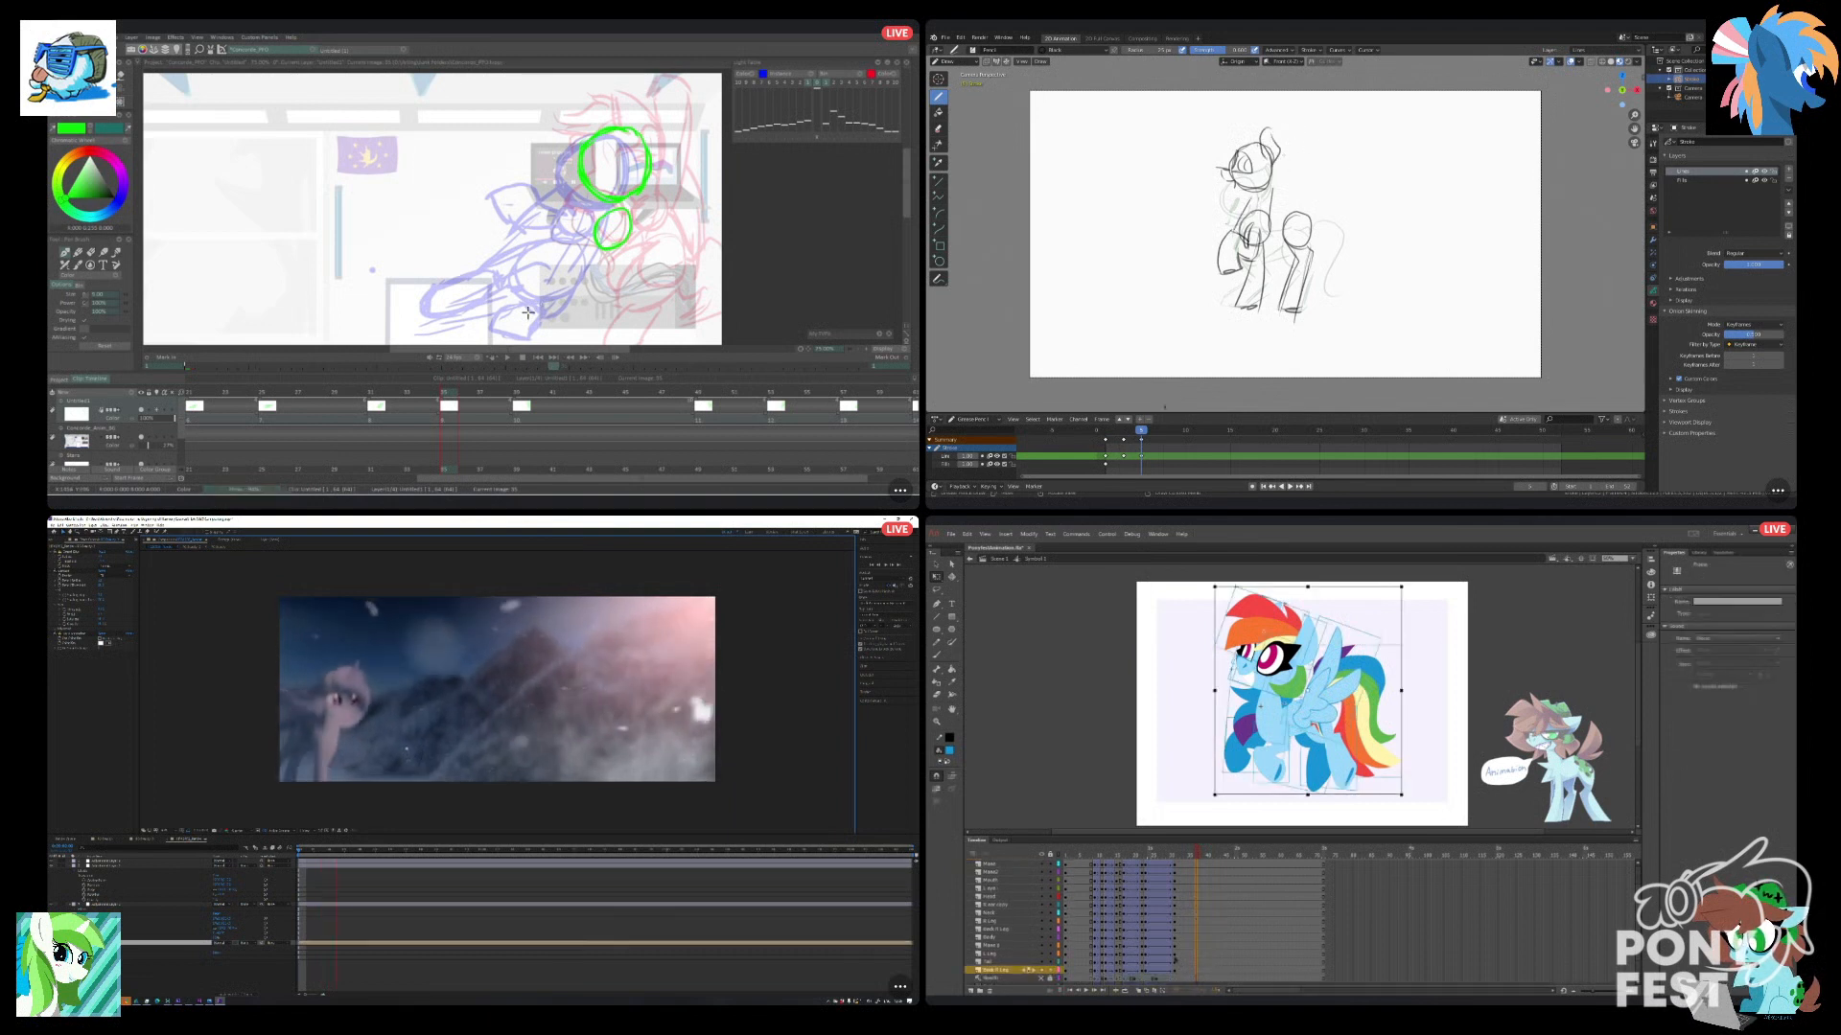
key(space)
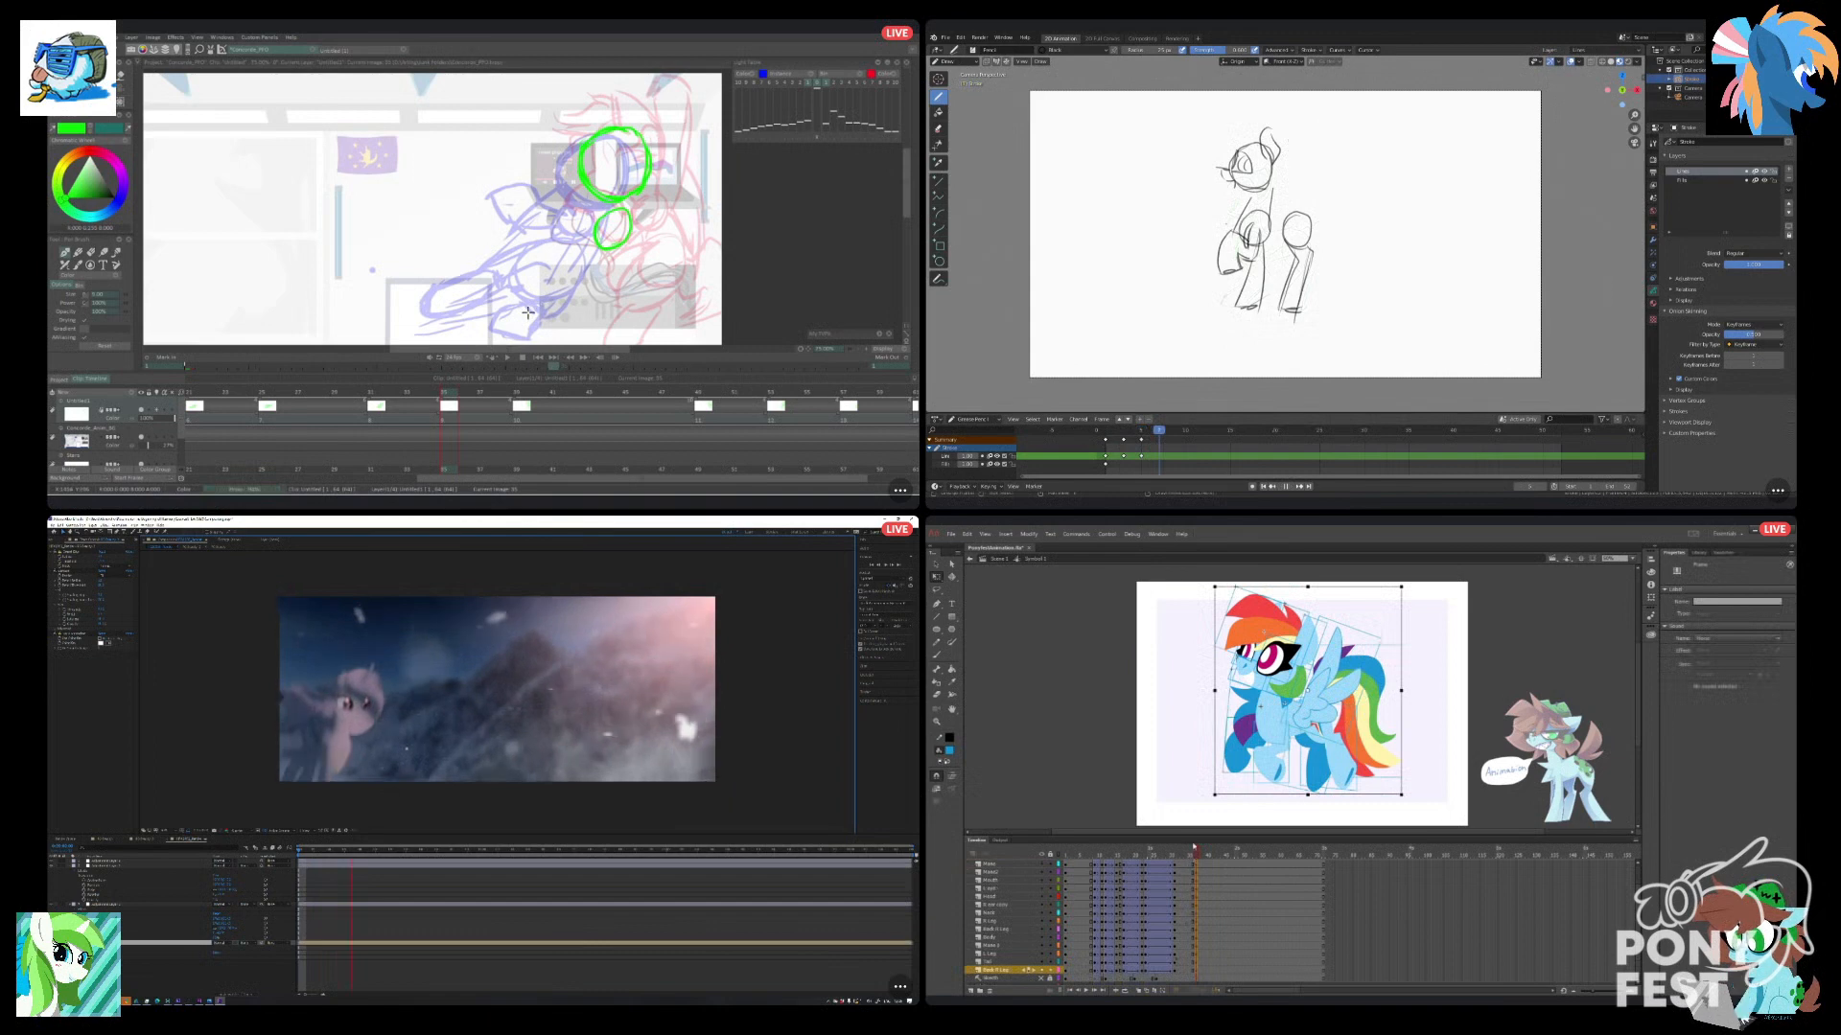
Tilt the pony's front legs slightly at the new keyframe in Animate, and sketch the chest and hip circles of the next pose in Blender.
mouse_move(1254, 221)
mouse_down()
mouse_move(1246, 251)
mouse_move(1266, 221)
mouse_up()
key(ctrl+z)
click(1180, 793)
click(1234, 759)
key(ctrl+z)
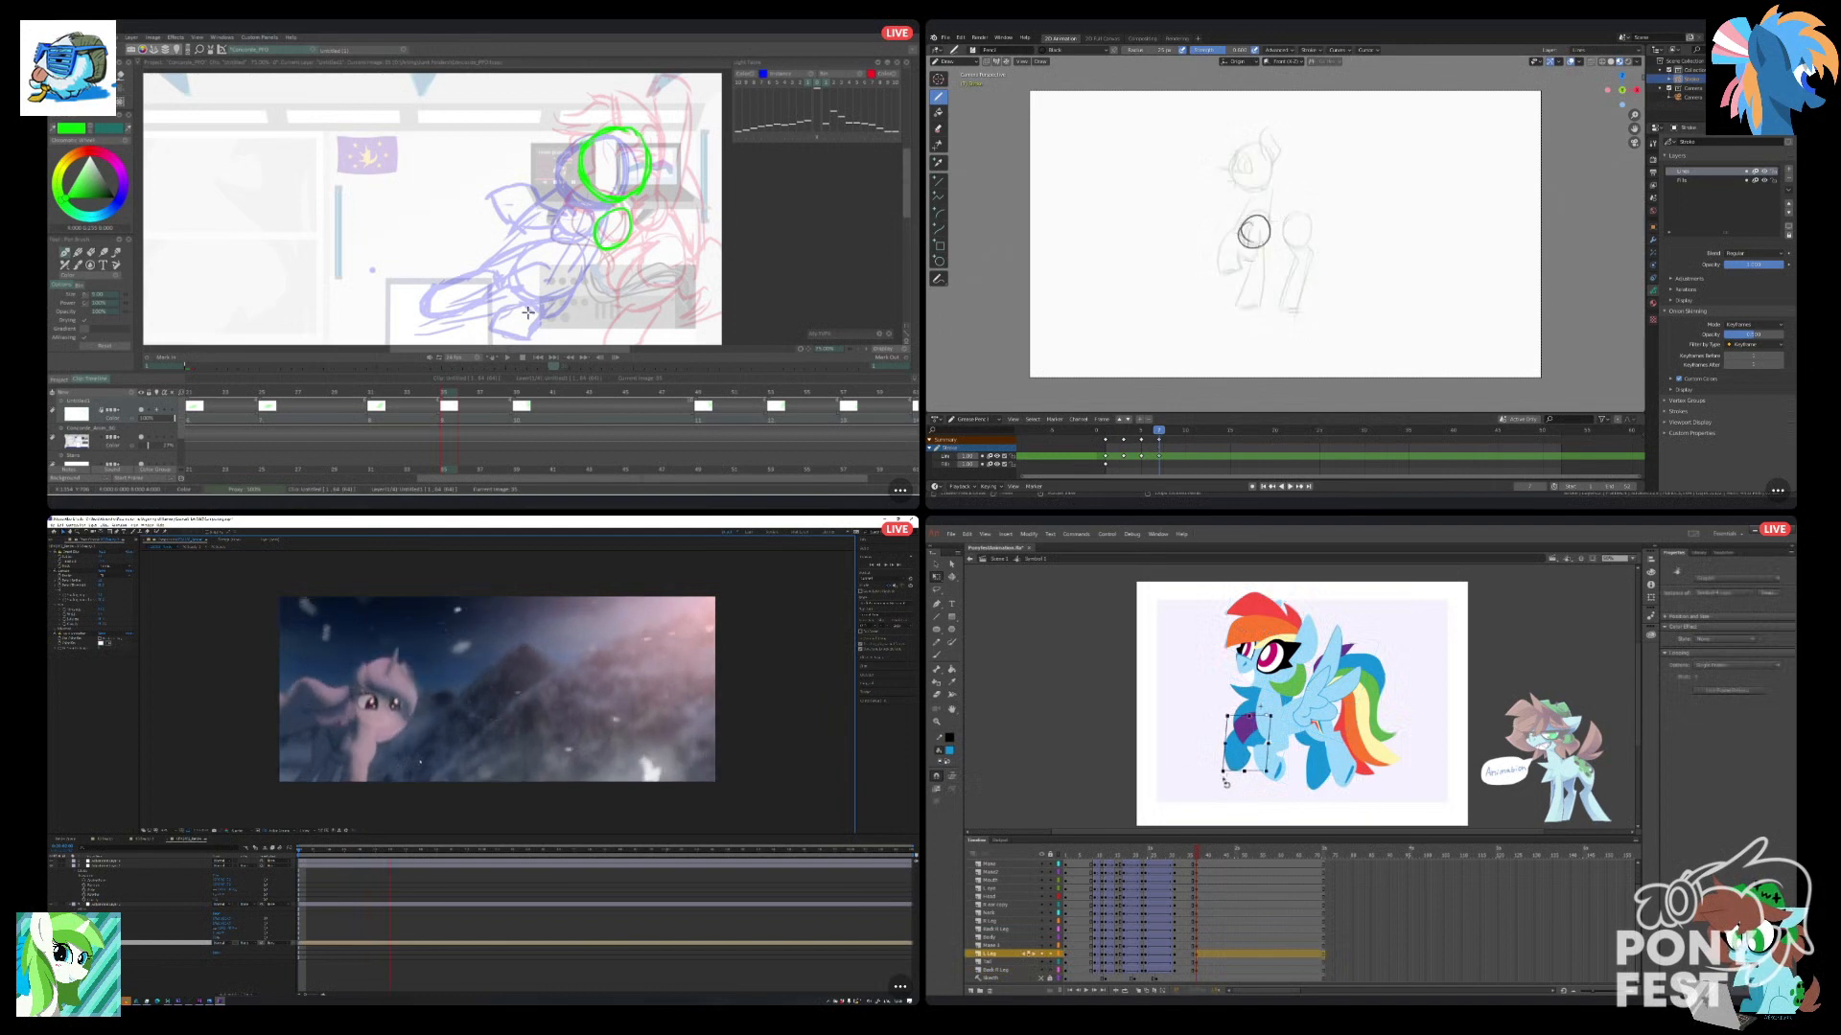
drag(1296, 223, 1297, 226)
click(1275, 772)
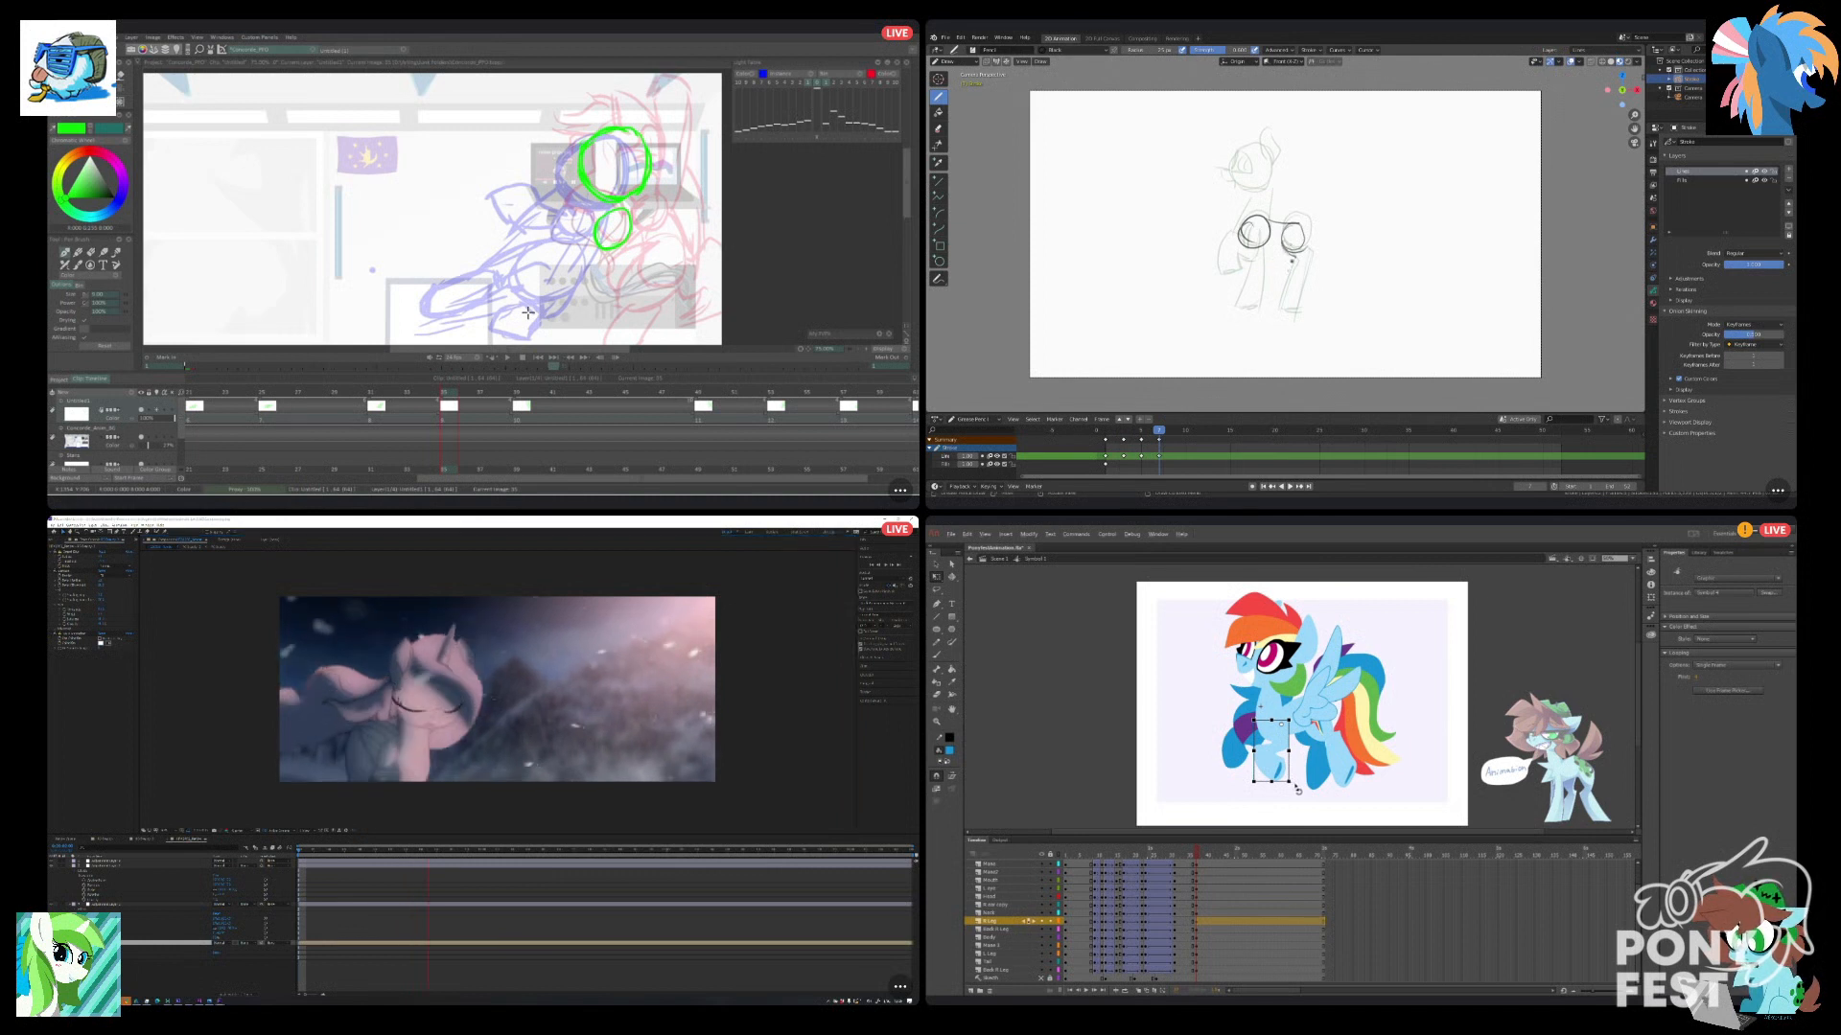
drag(1298, 790, 1290, 793)
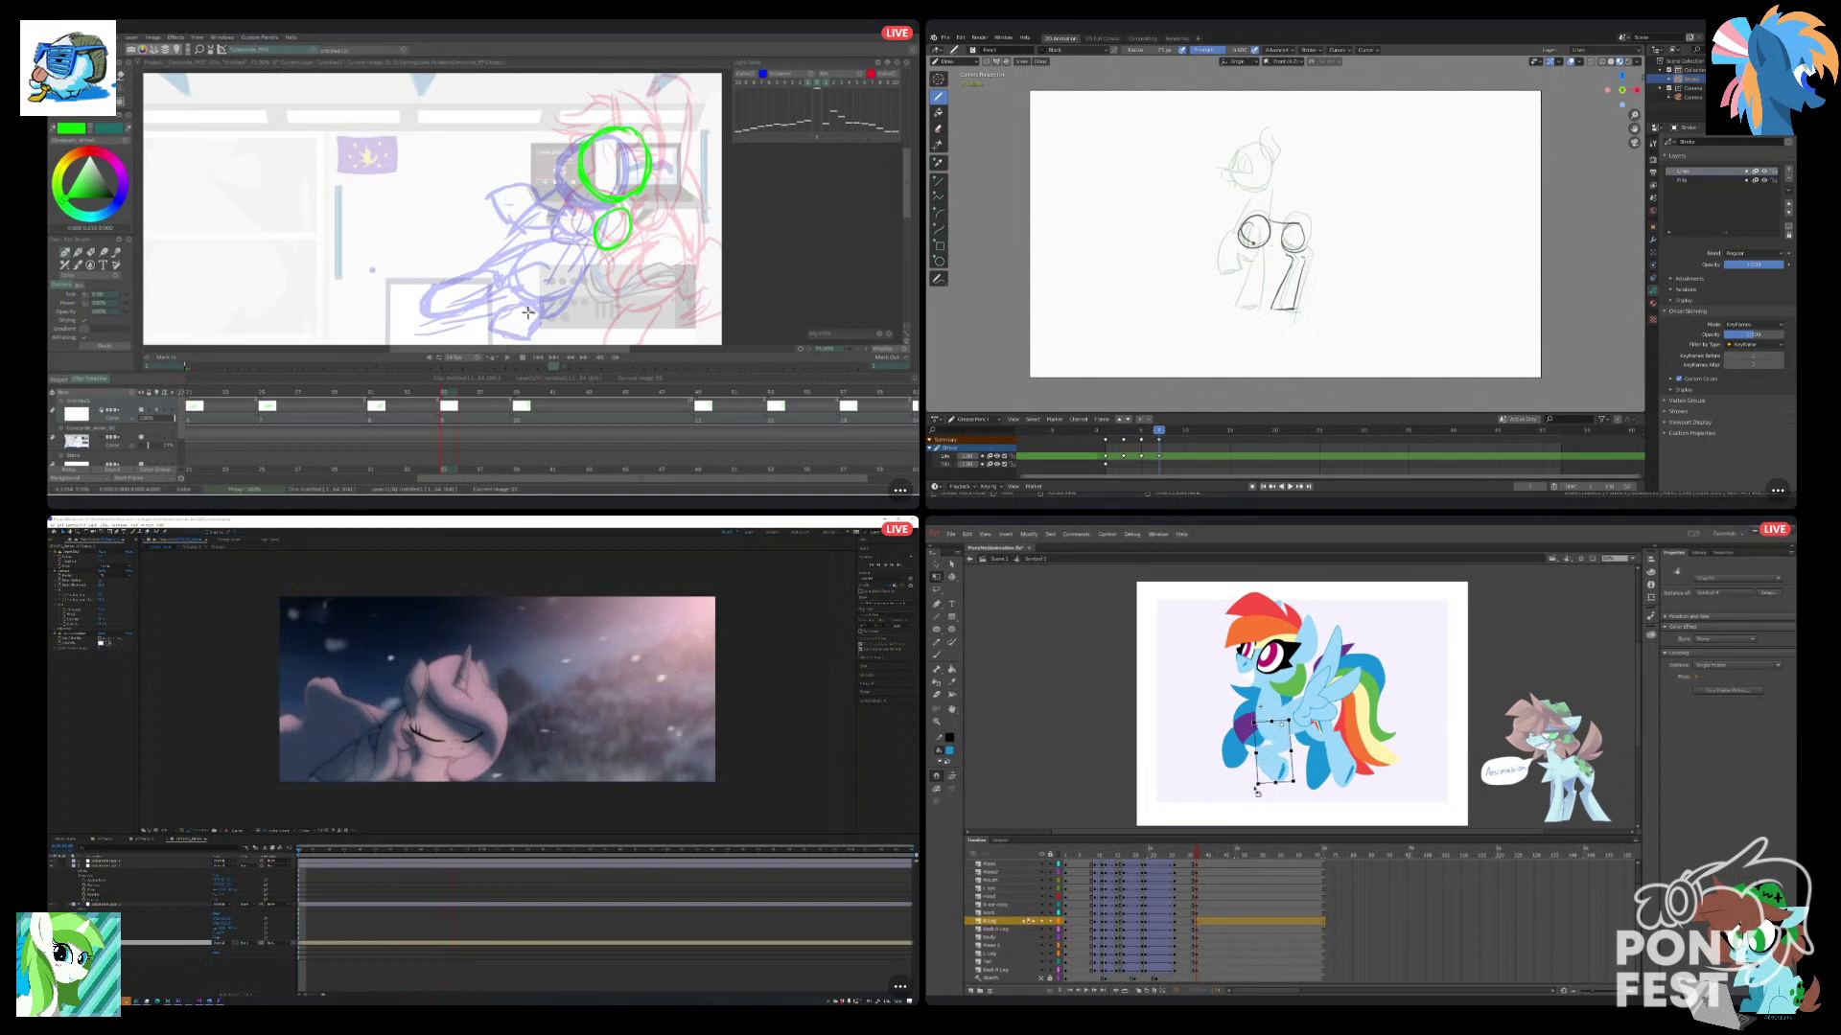
click(1253, 797)
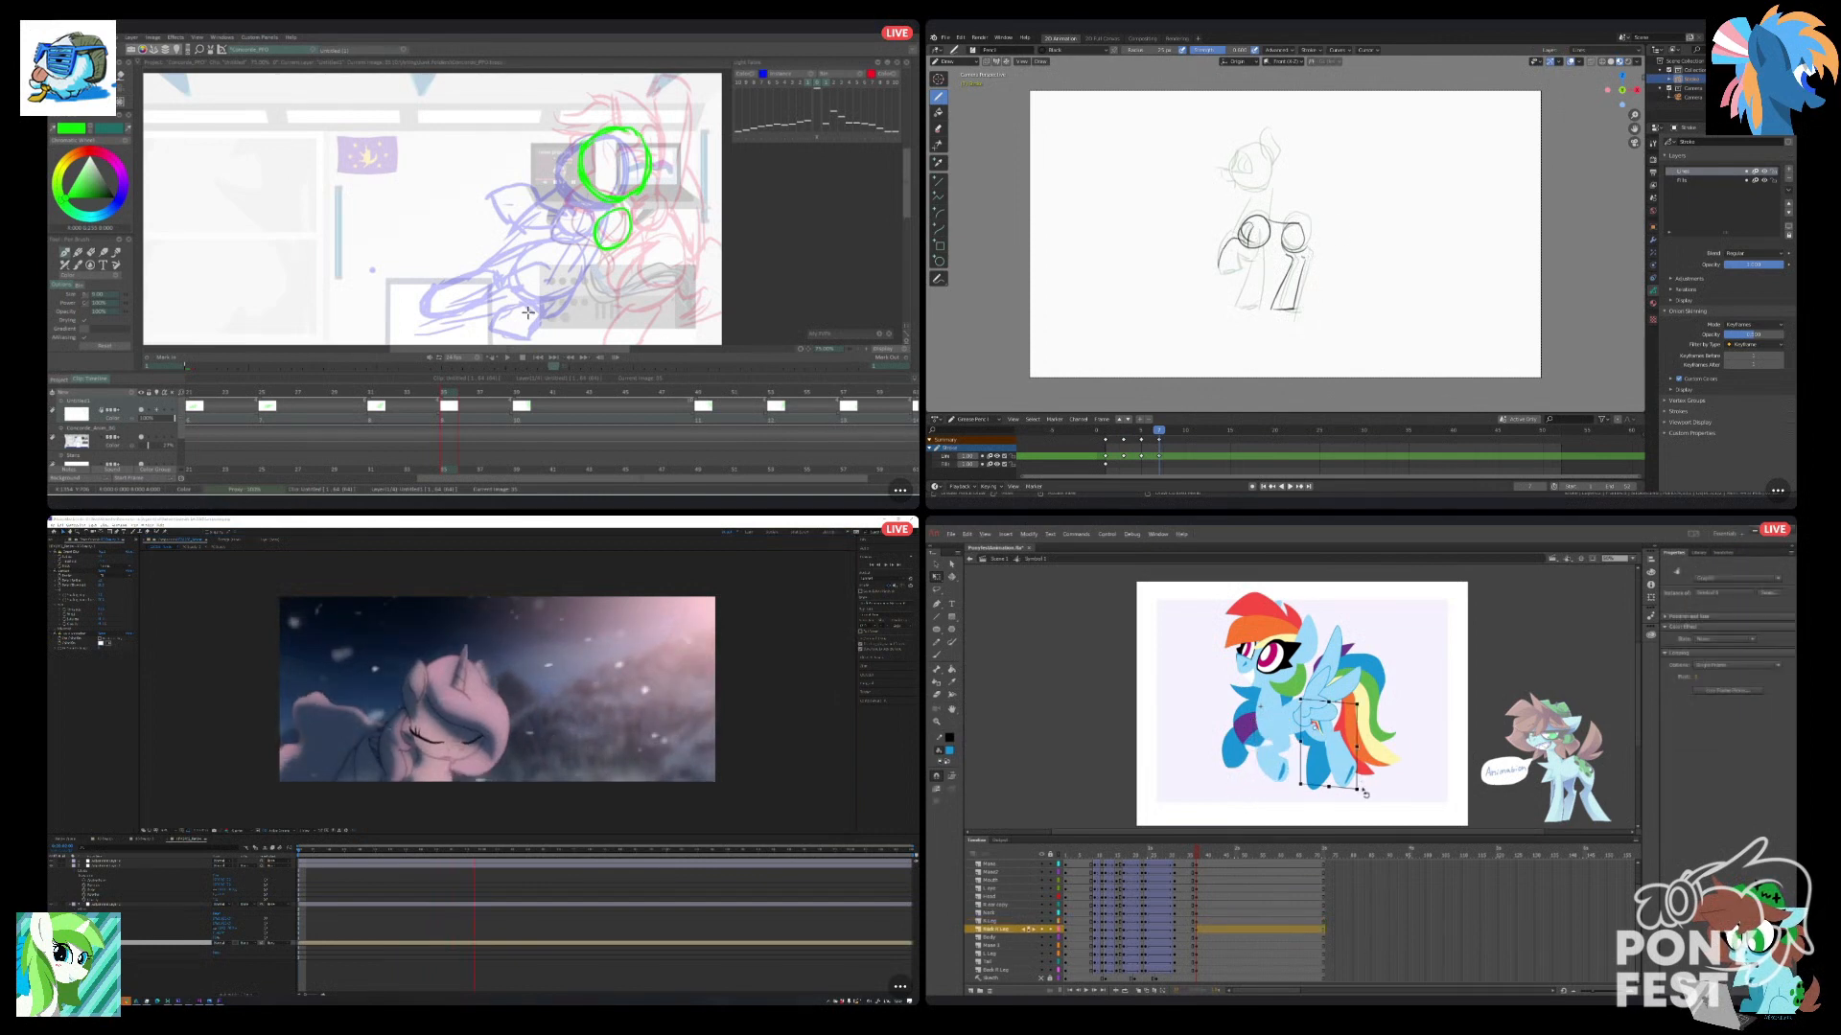
Rotate the pony's hind legs slightly at the new keyframe in Animate, and compare the pose with the neighbouring frames.
drag(1365, 793, 1371, 788)
click(1327, 796)
click(1322, 783)
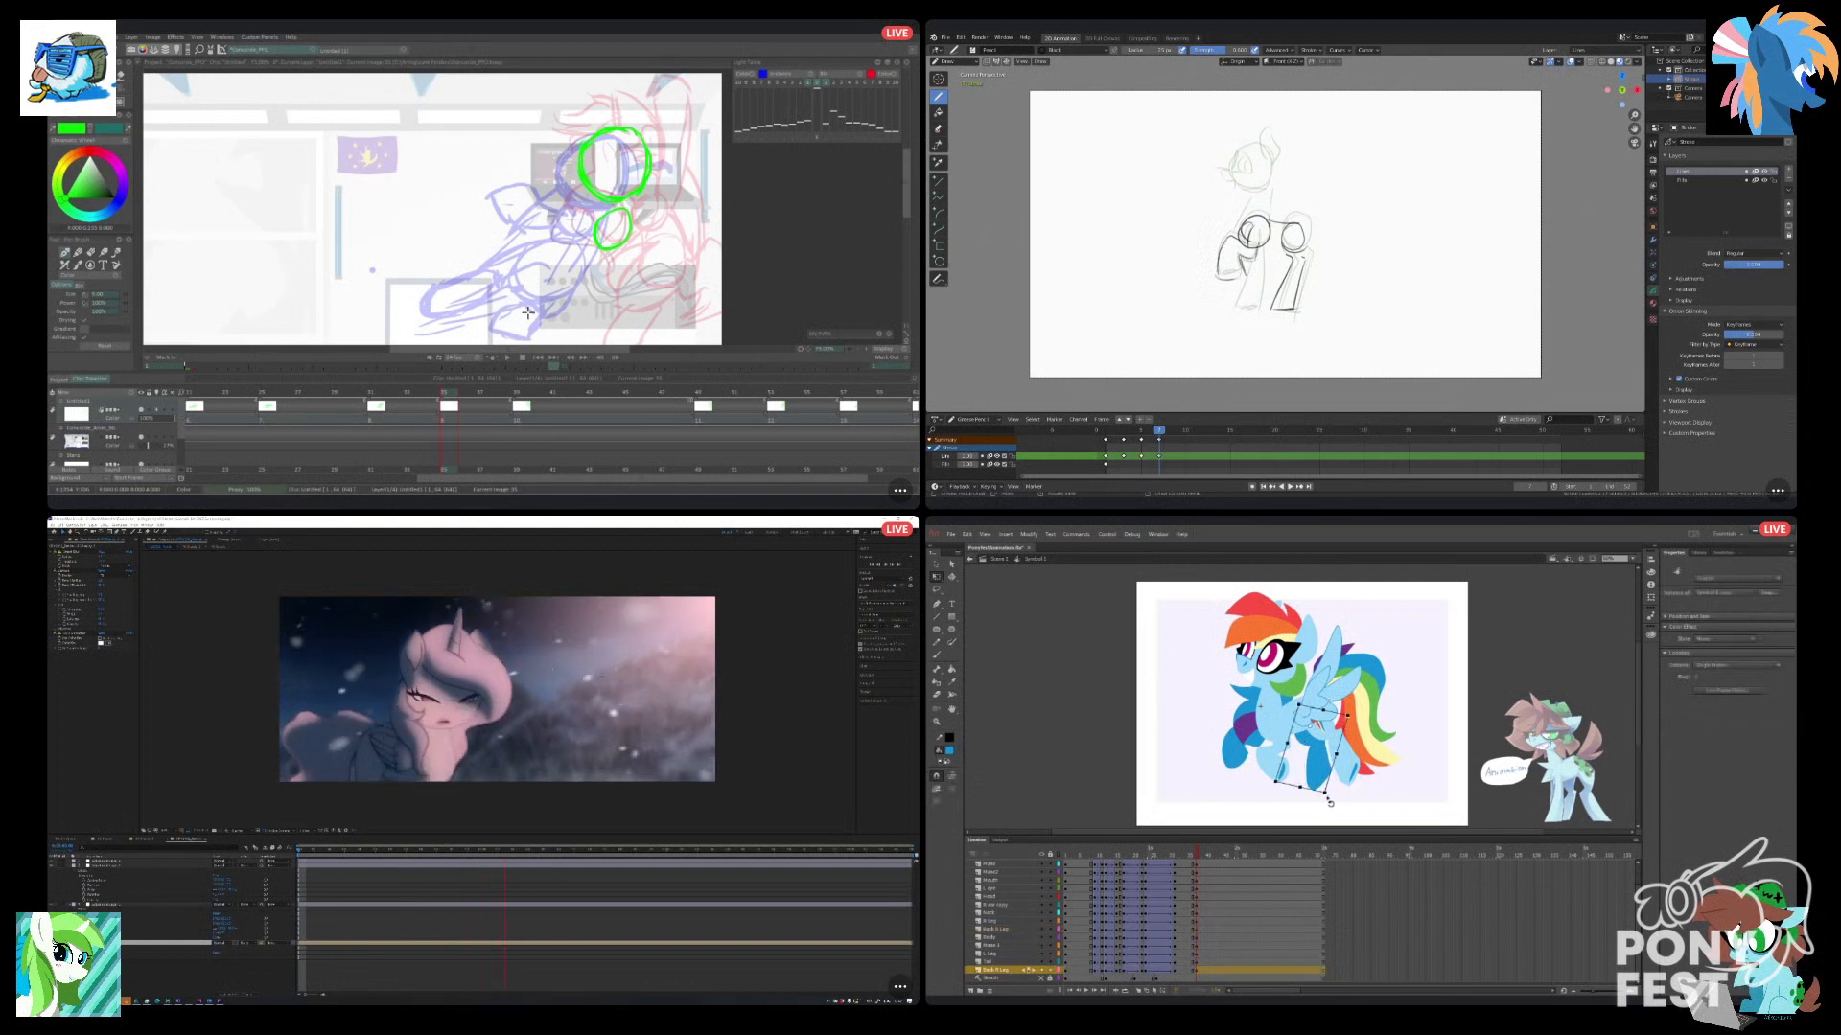
drag(1328, 803, 1326, 803)
click(1313, 807)
drag(1198, 855, 1198, 855)
Adjust the tail and front mane at the new keyframe in Animate, and rework the head sketch in Blender.
click(1383, 750)
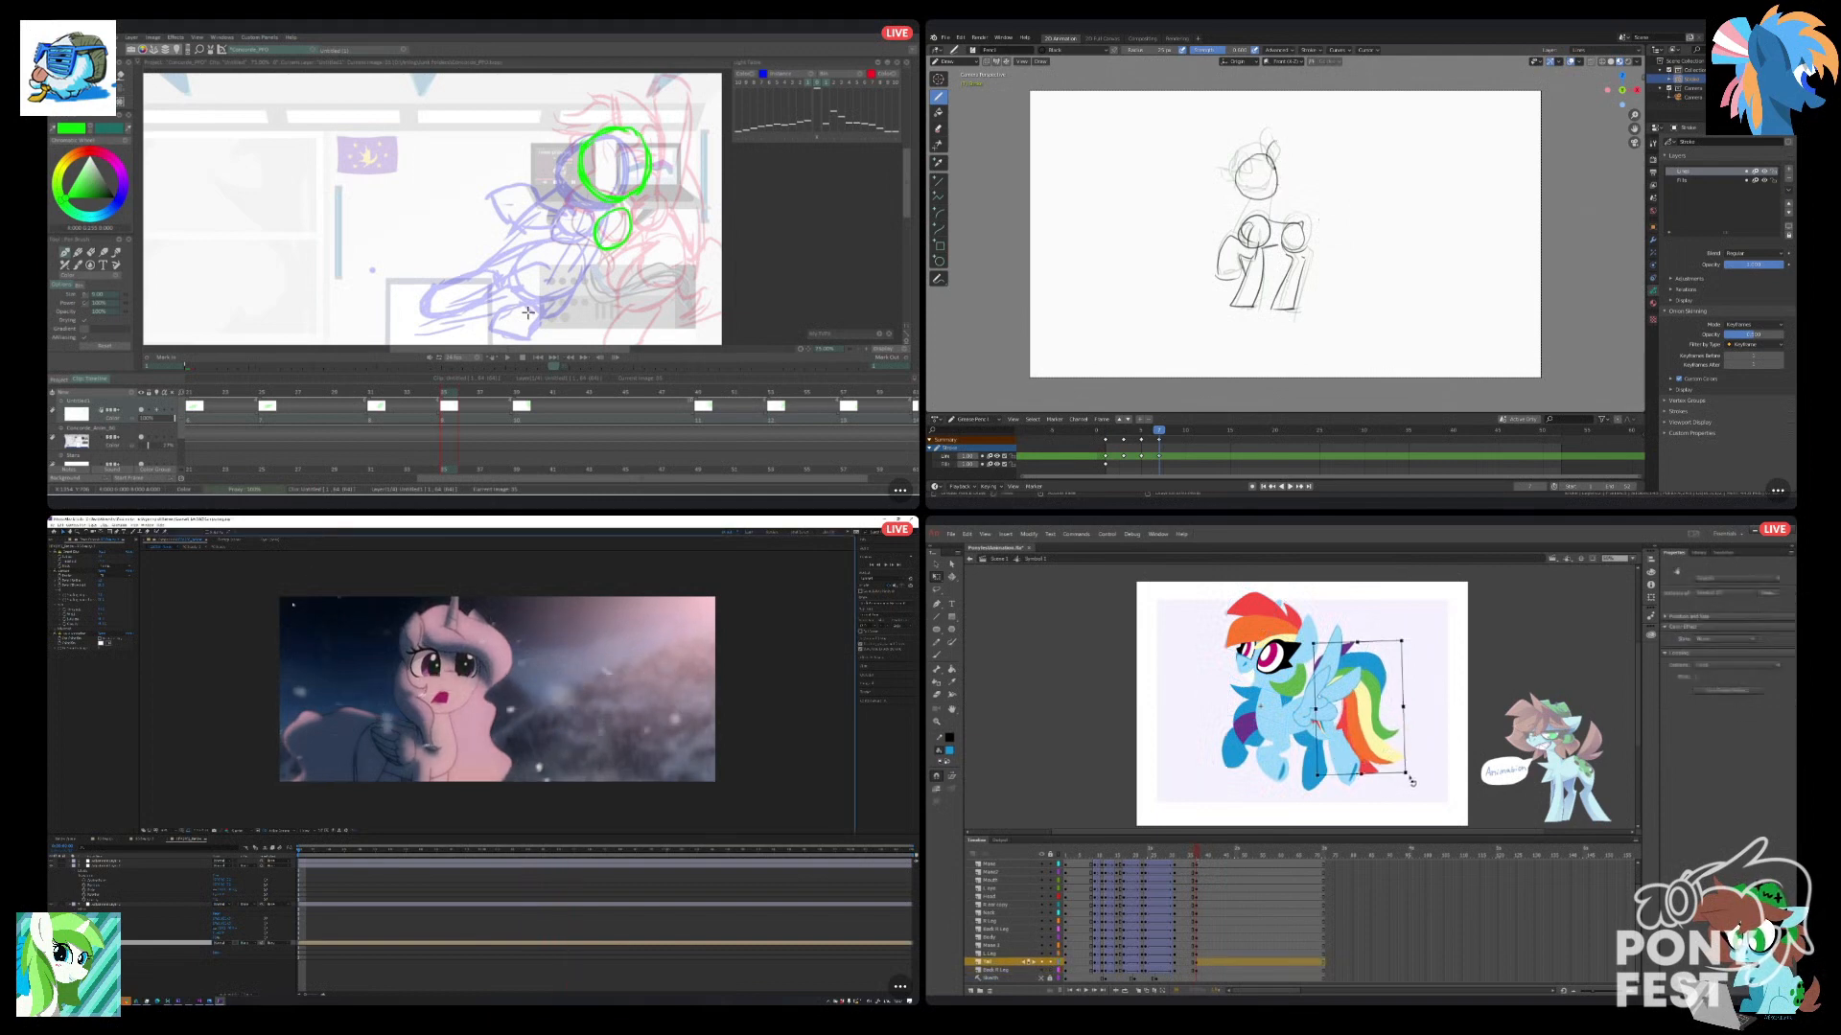
click(1259, 625)
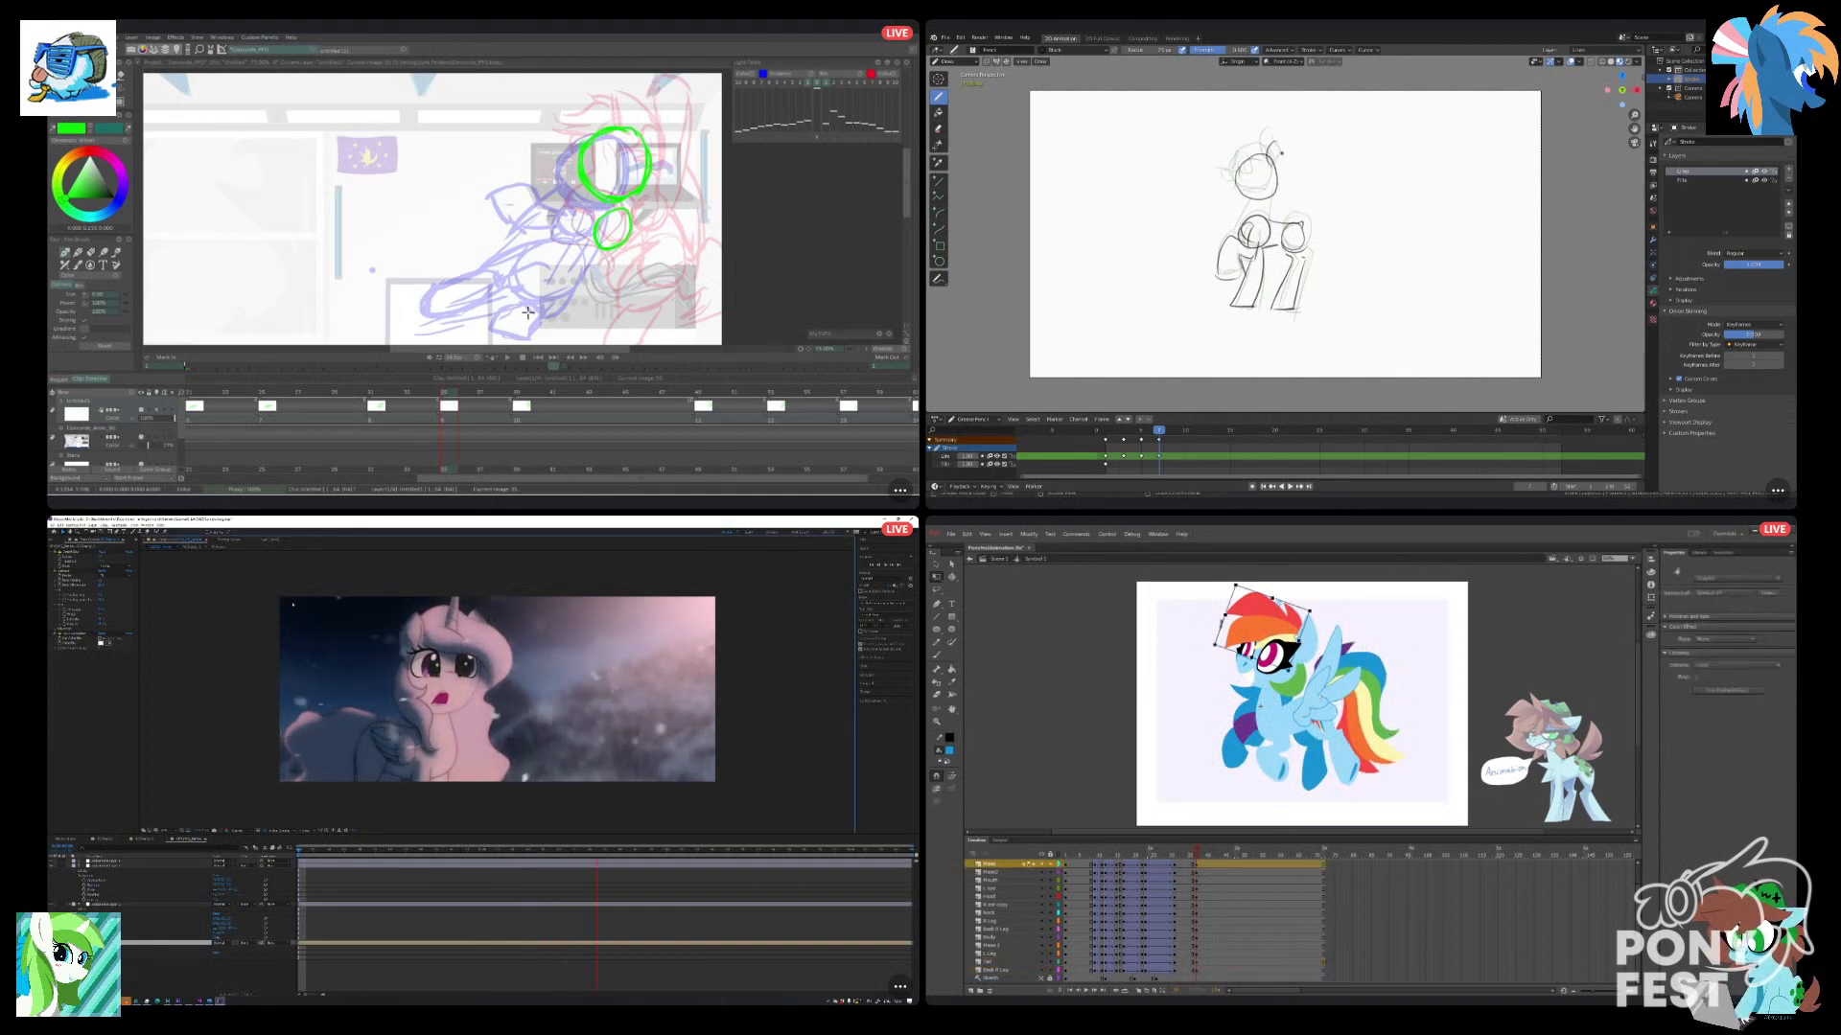
key(ctrl+z)
mouse_move(1265, 166)
mouse_down()
mouse_move(1272, 138)
mouse_move(1280, 161)
mouse_up()
click(1244, 723)
drag(1225, 717, 1220, 717)
click(1204, 714)
Adjust the green mane lock and the ear at the new keyframe in Animate, and draw the face in Blender.
click(1290, 683)
drag(604, 236, 598, 261)
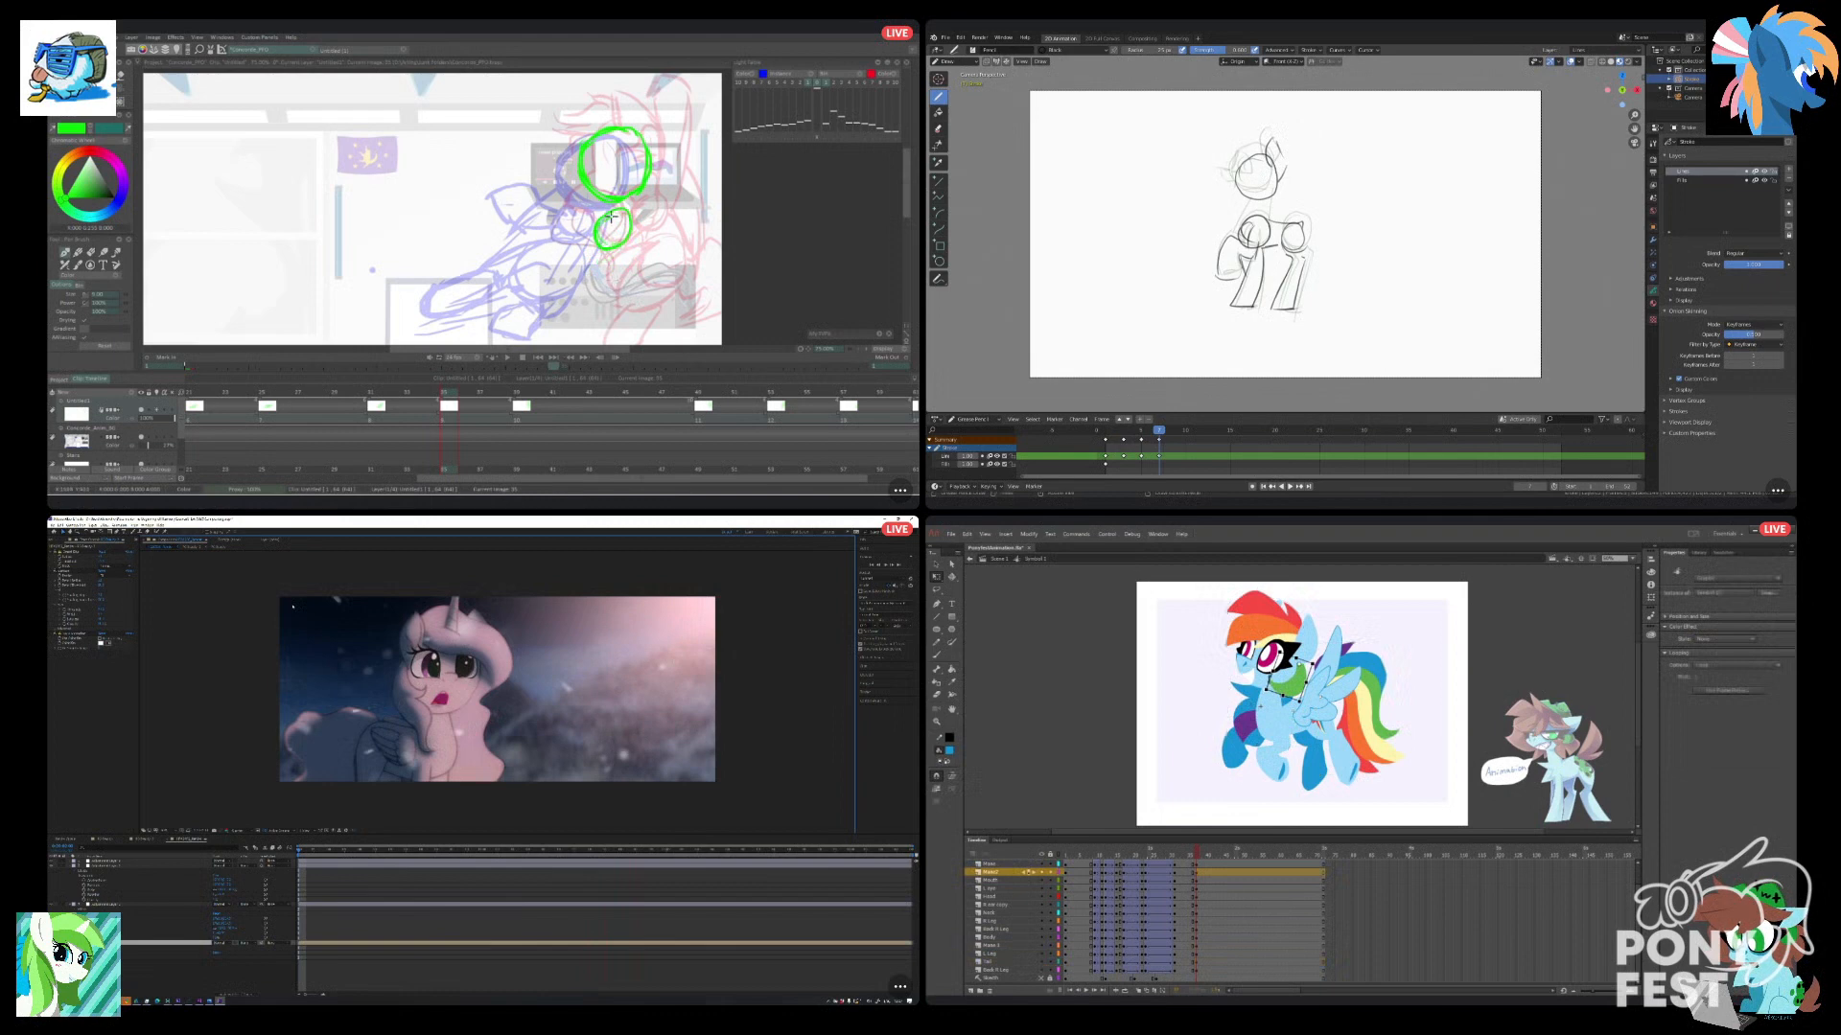
click(1204, 714)
drag(1244, 164, 1239, 181)
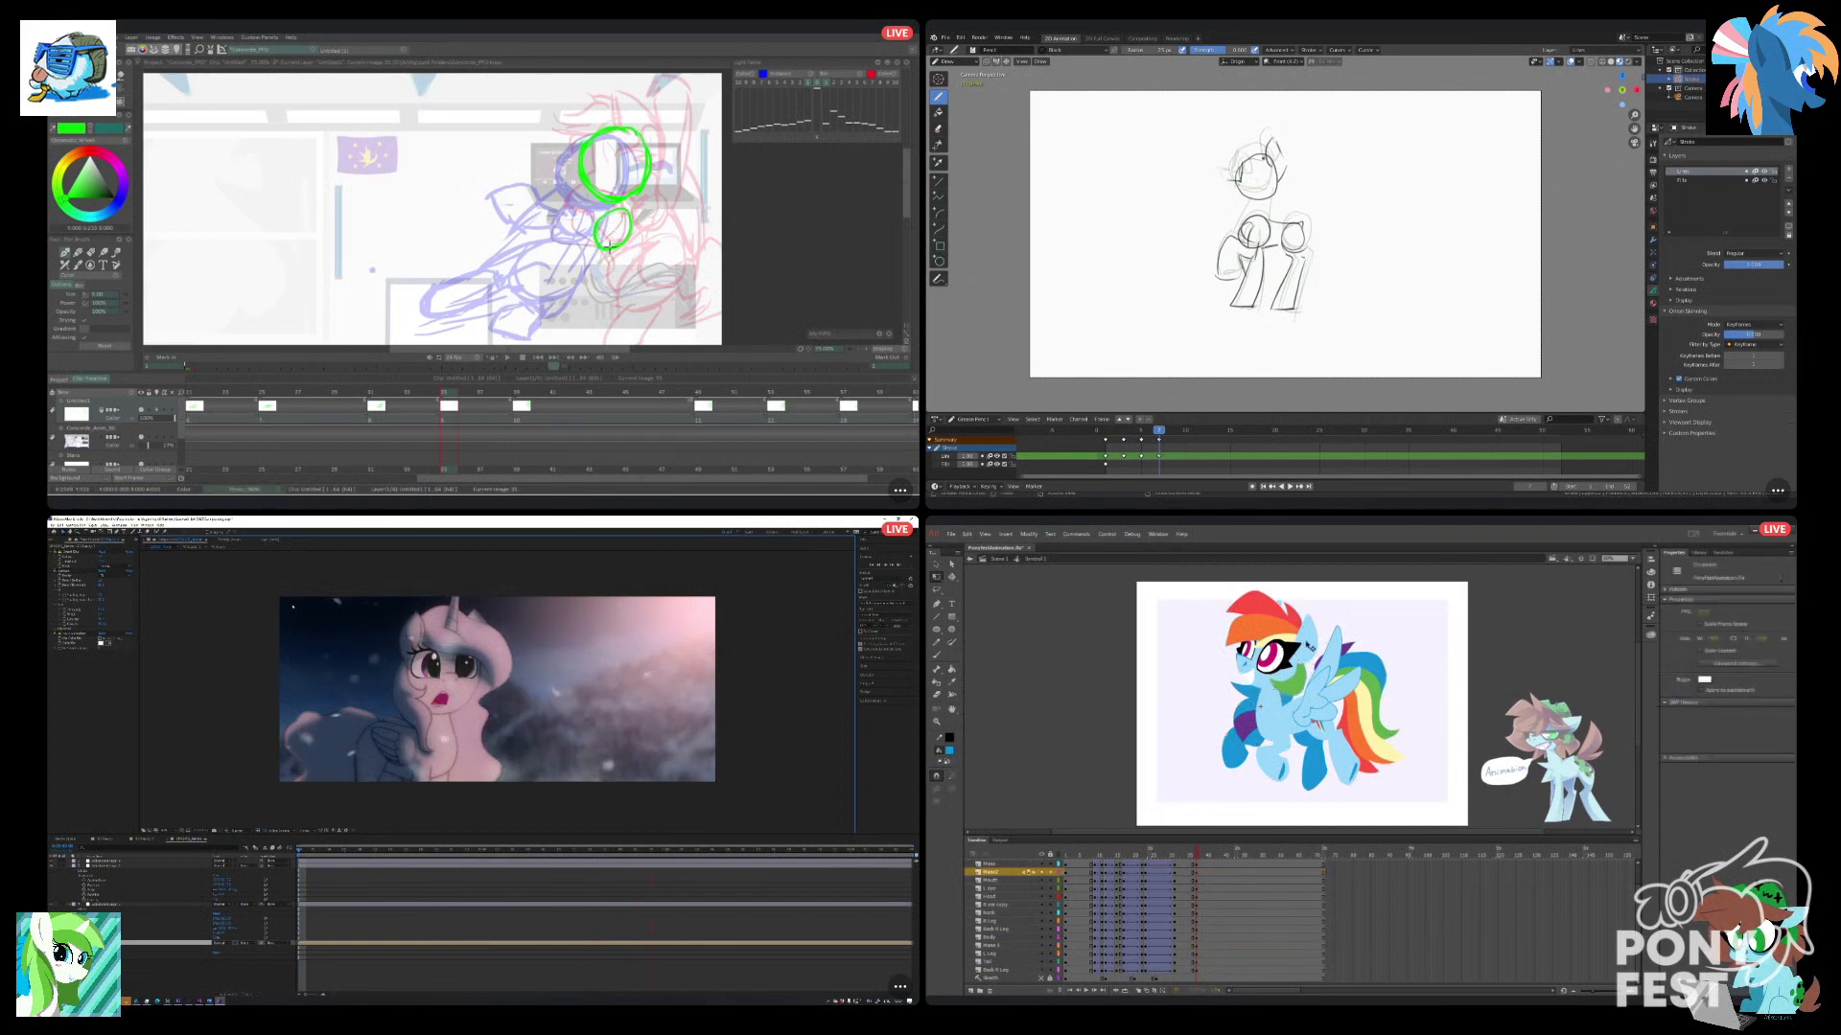
click(1310, 647)
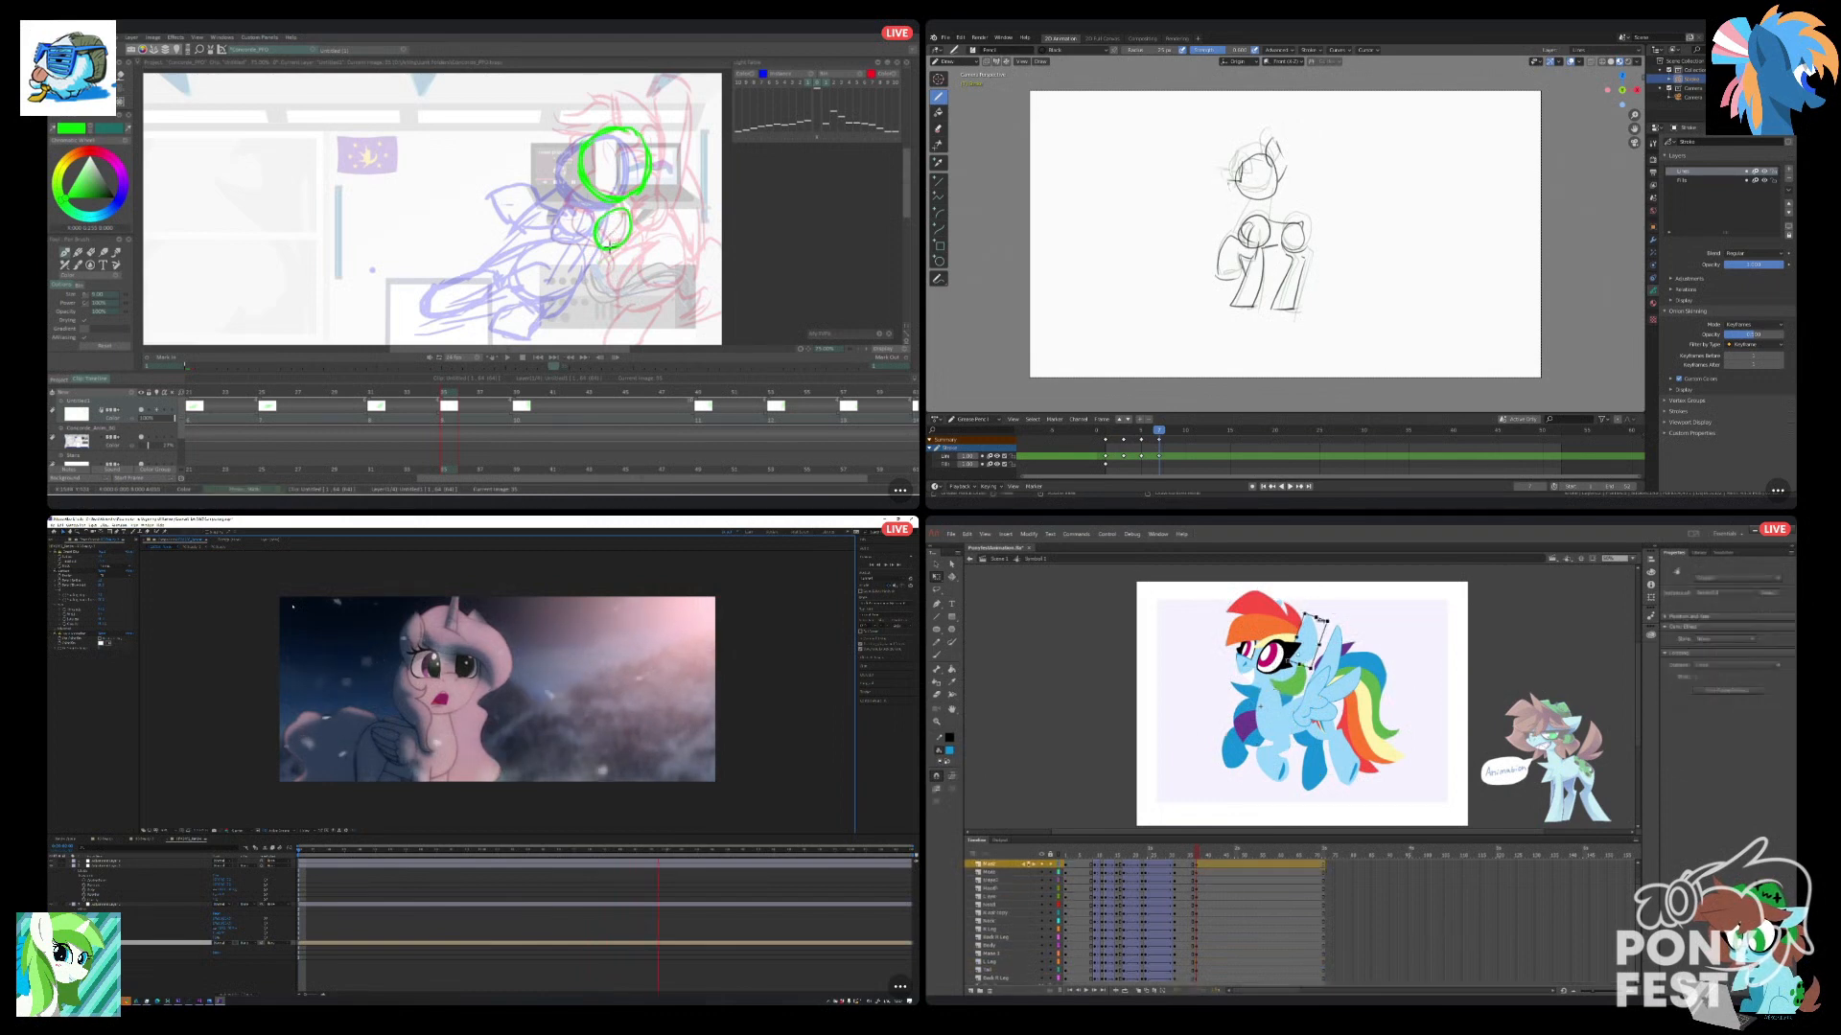
click(1346, 605)
drag(1192, 856, 1197, 853)
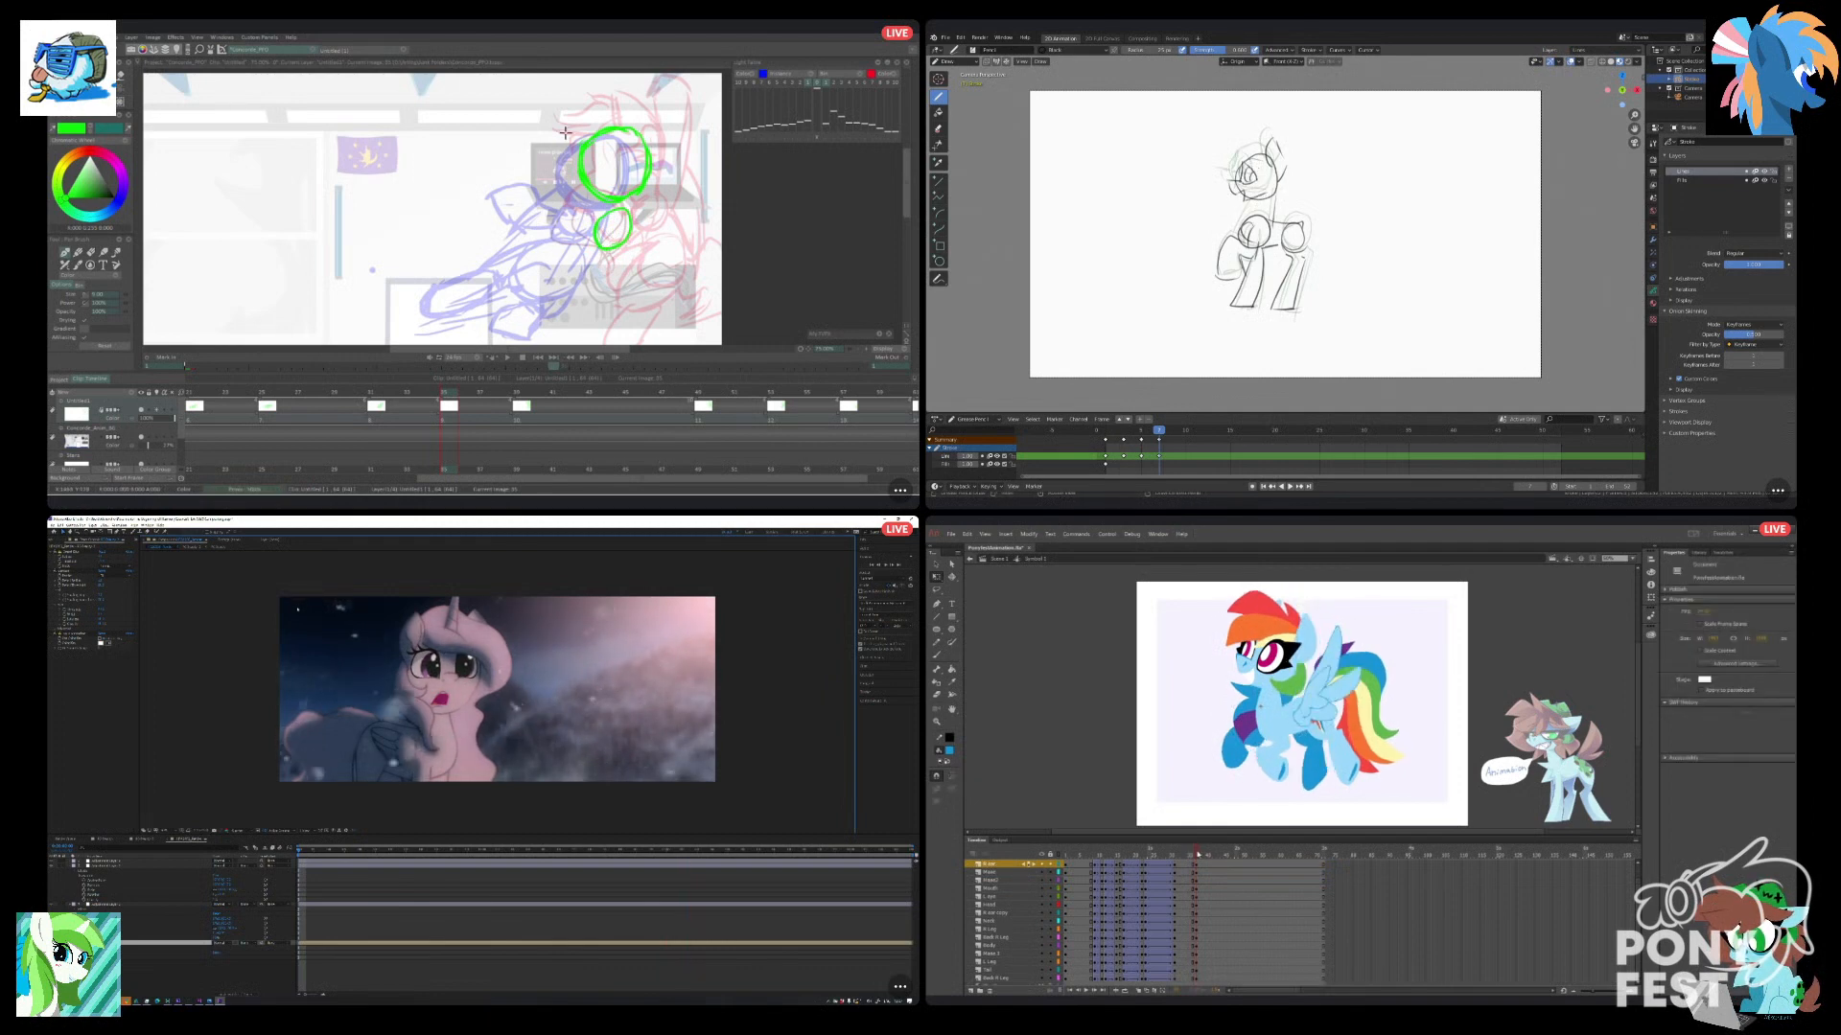
Rotate all head parts together slightly at the new keyframe in Animate, and save the file.
drag(1194, 596, 1306, 671)
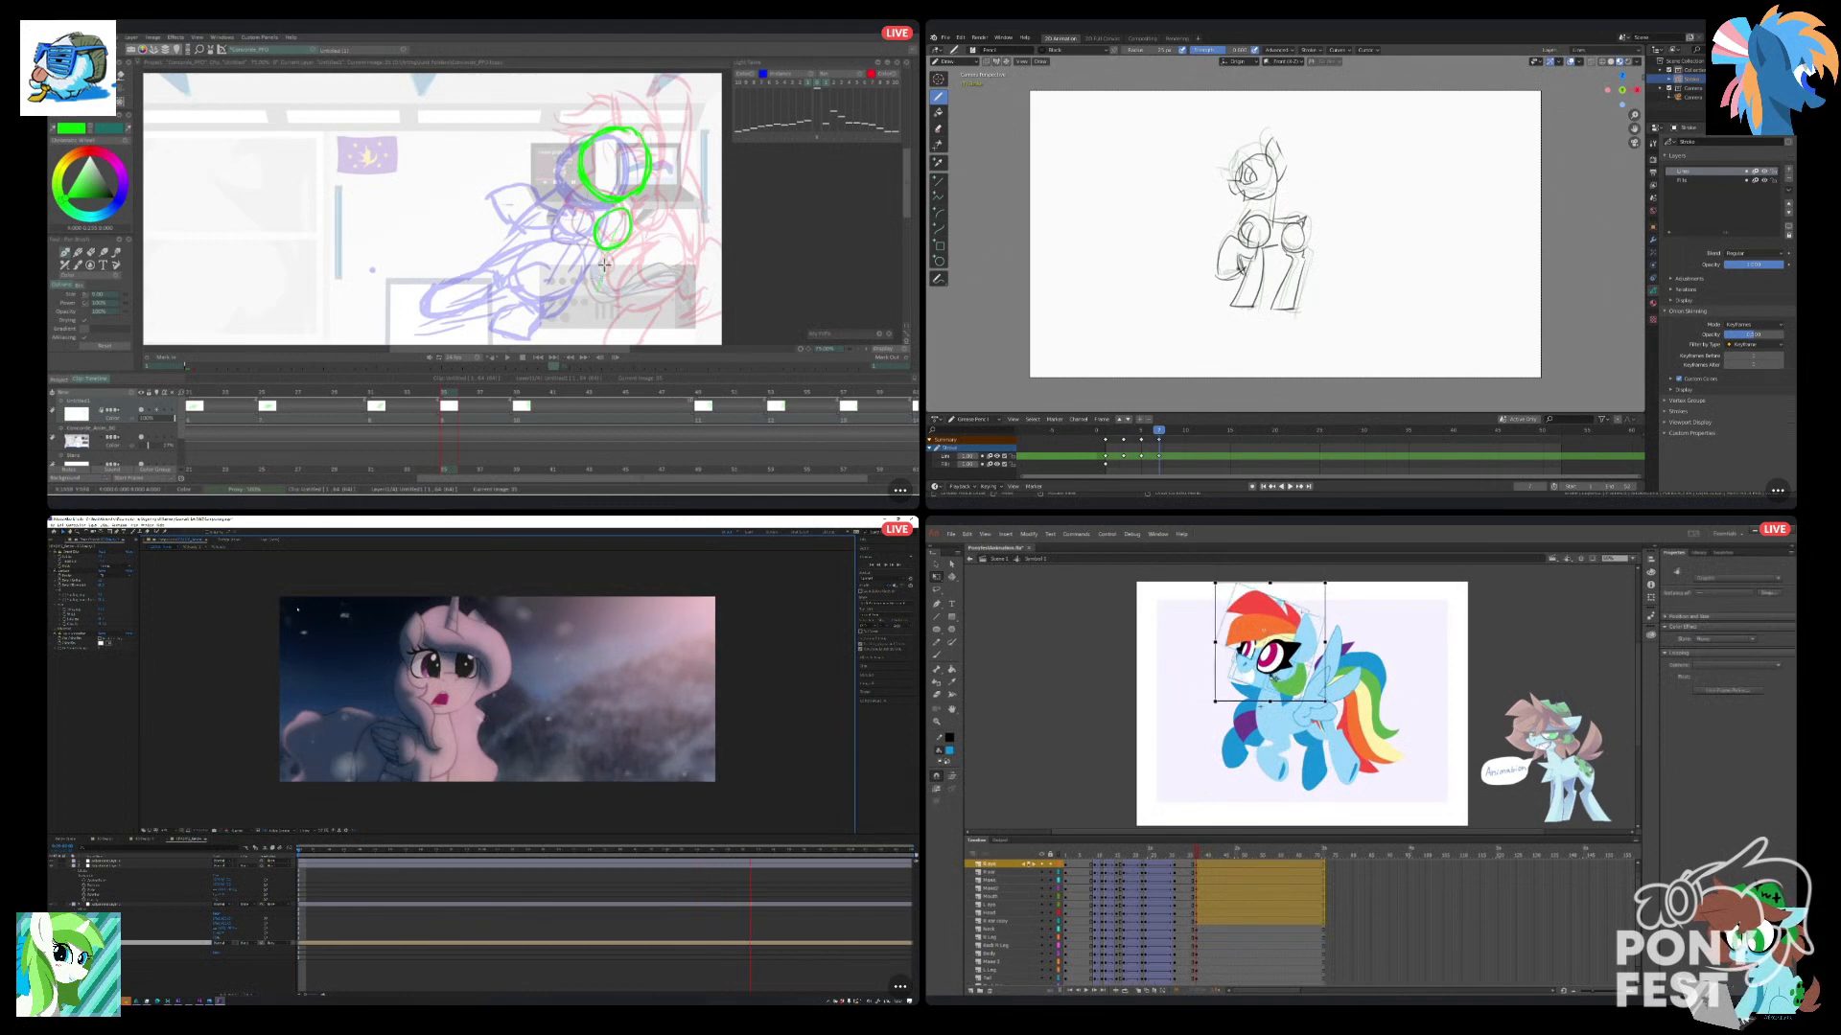
drag(1220, 582, 1221, 580)
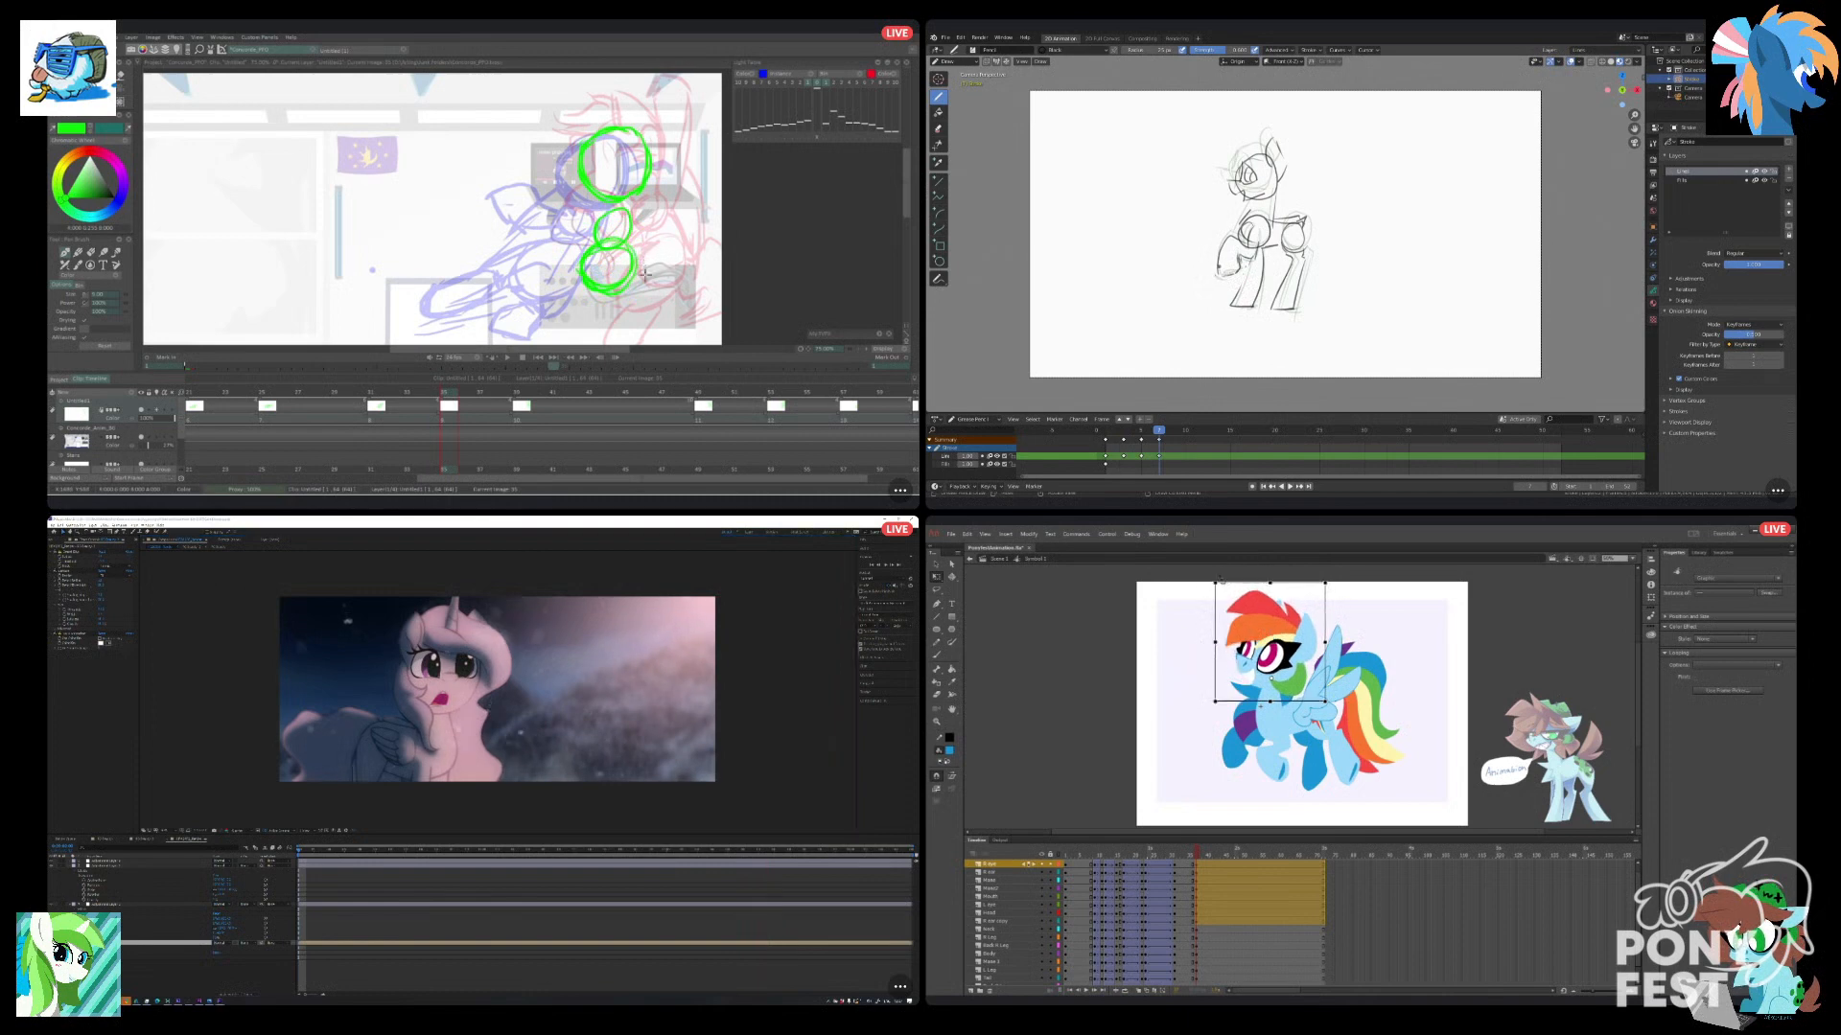
click(1165, 723)
key(ctrl+s)
Check the new pose against nearby frames in Animate, and rough in the green curve behind the pony's head in TVPaint.
drag(1197, 852, 1194, 866)
key(space)
key(space)
drag(631, 196, 640, 155)
drag(1194, 865, 1193, 864)
drag(1172, 455, 1118, 436)
drag(642, 159, 673, 140)
drag(1194, 865, 1198, 864)
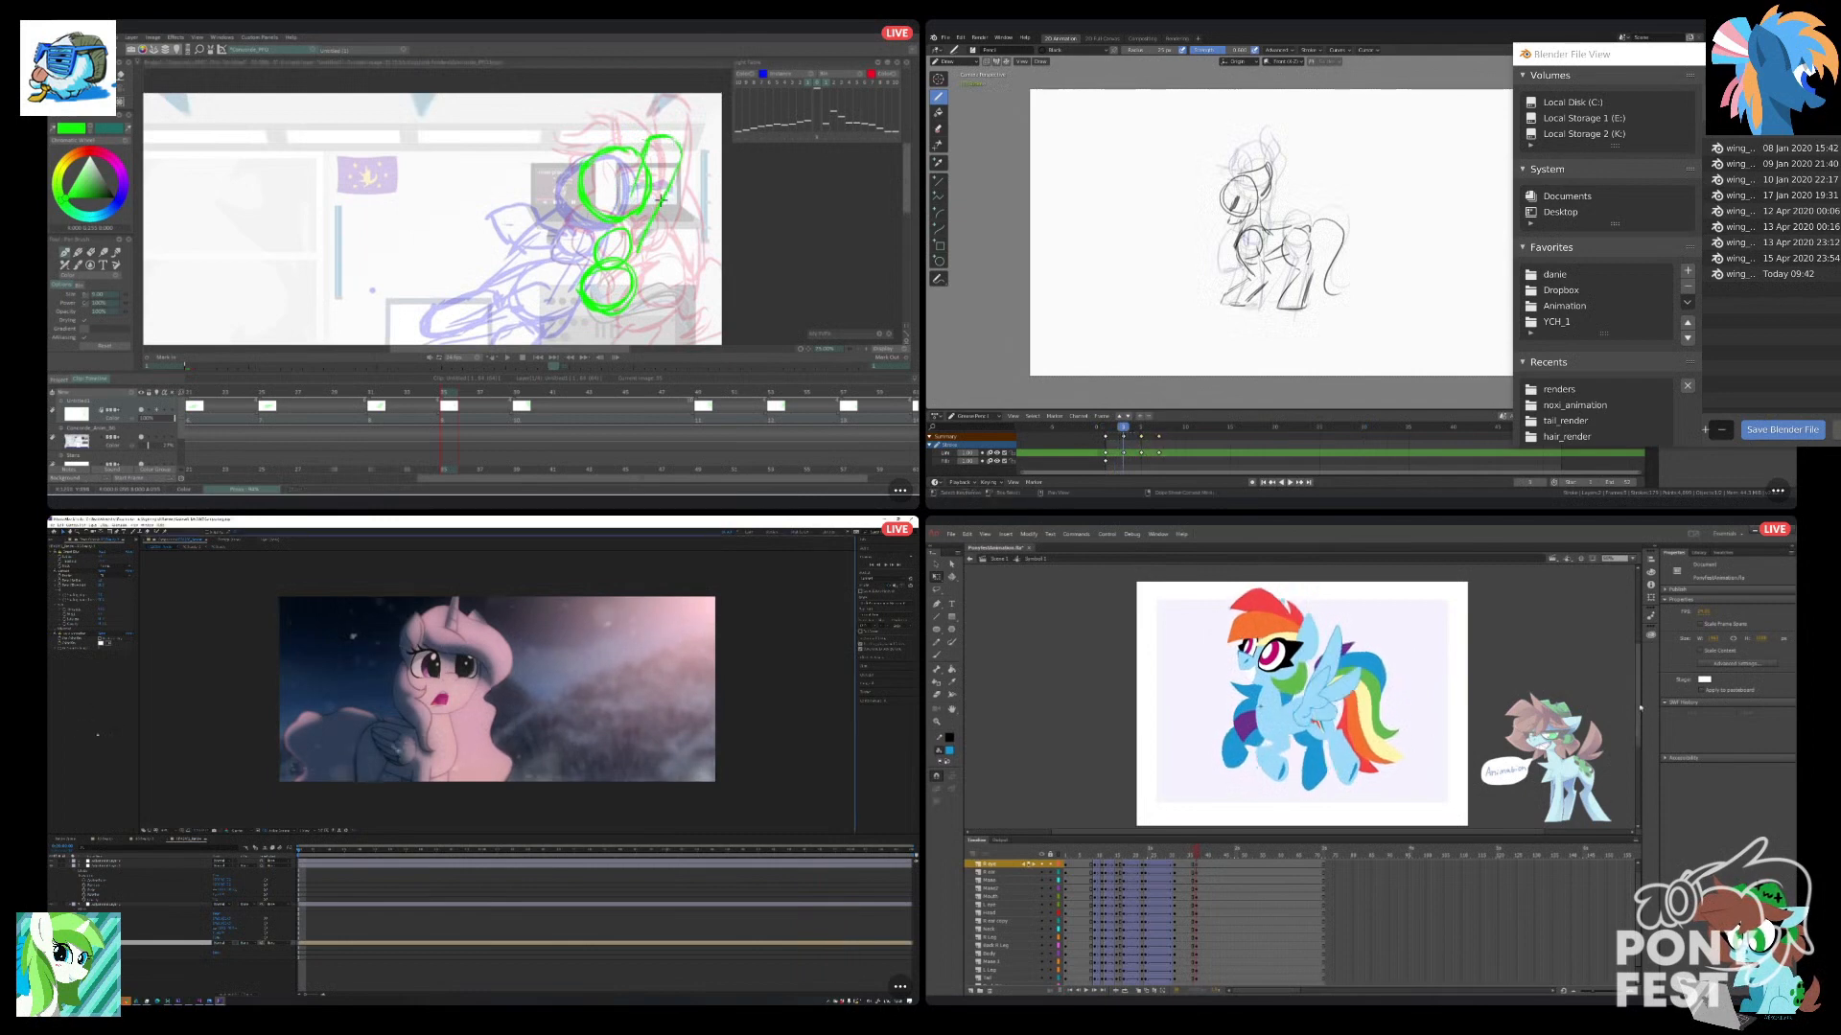
Move the keyframes after the second pose later on the Blender timeline, and sketch the green pony's foreleg in TVPaint.
drag(1640, 707, 1640, 711)
key(g)
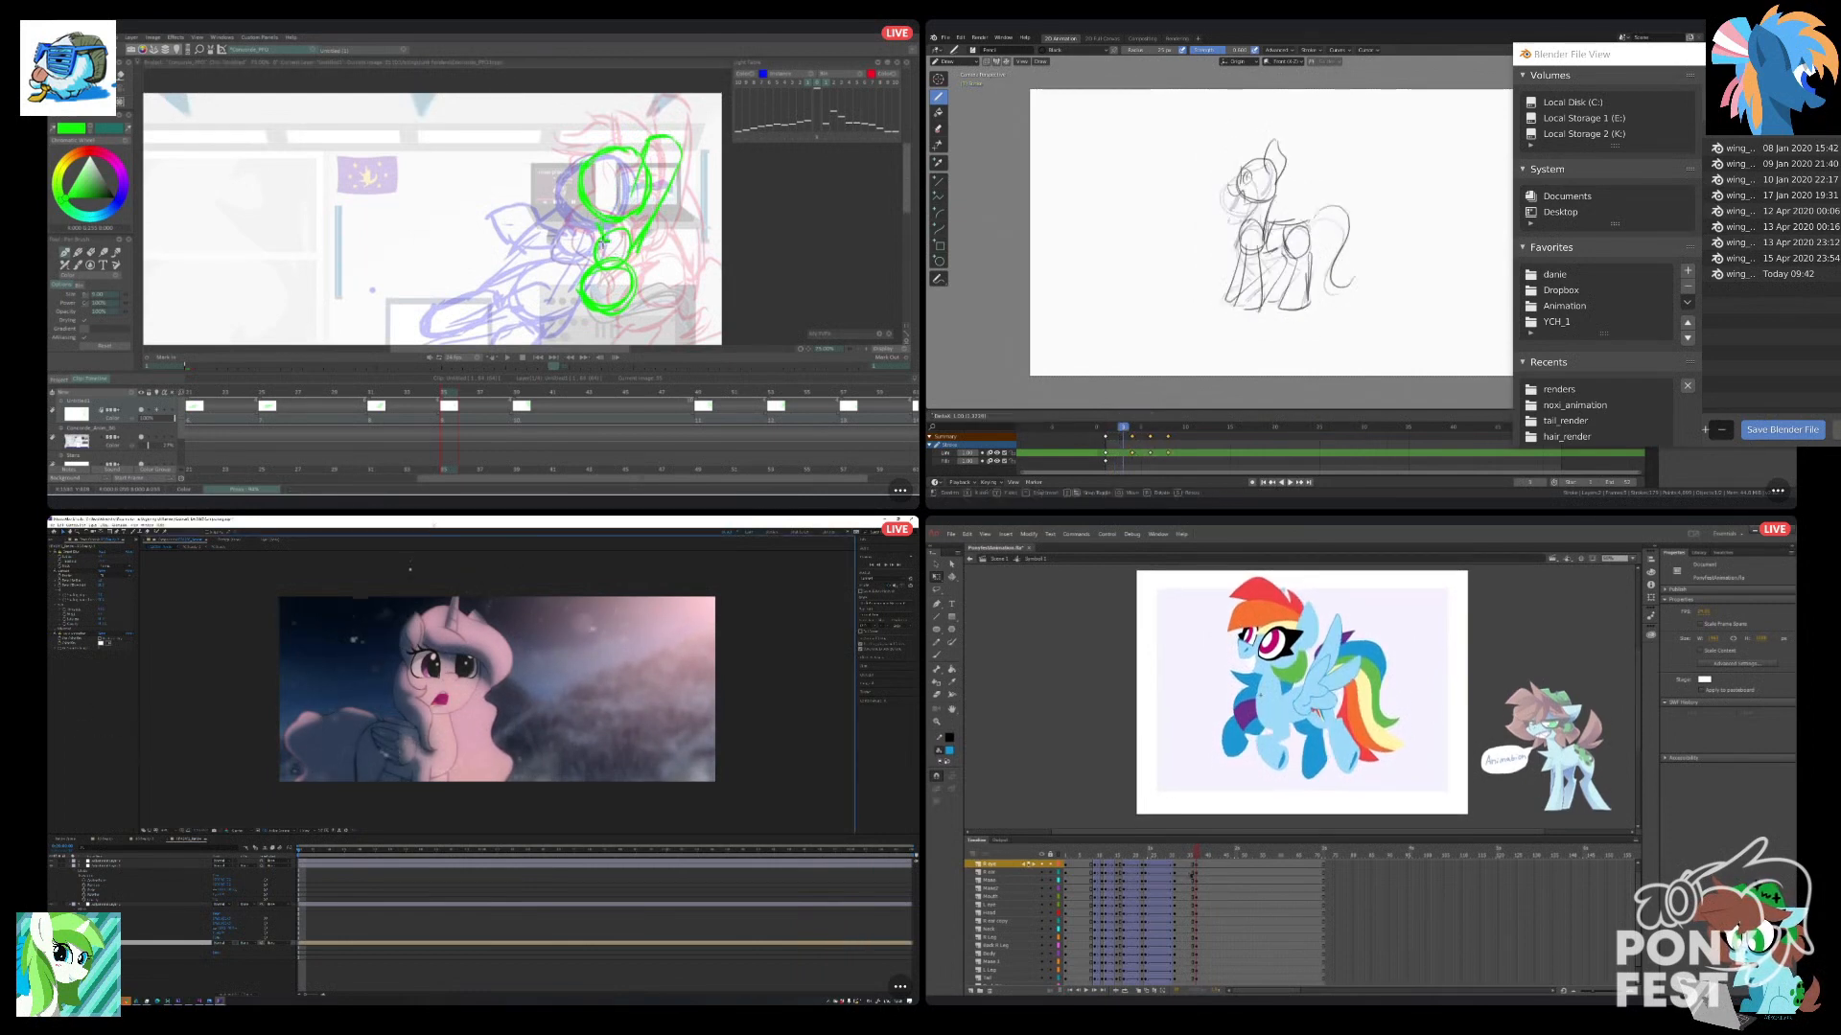
key(Return)
key(alt+a)
drag(582, 235, 558, 283)
scroll(1207, 901, down, 2)
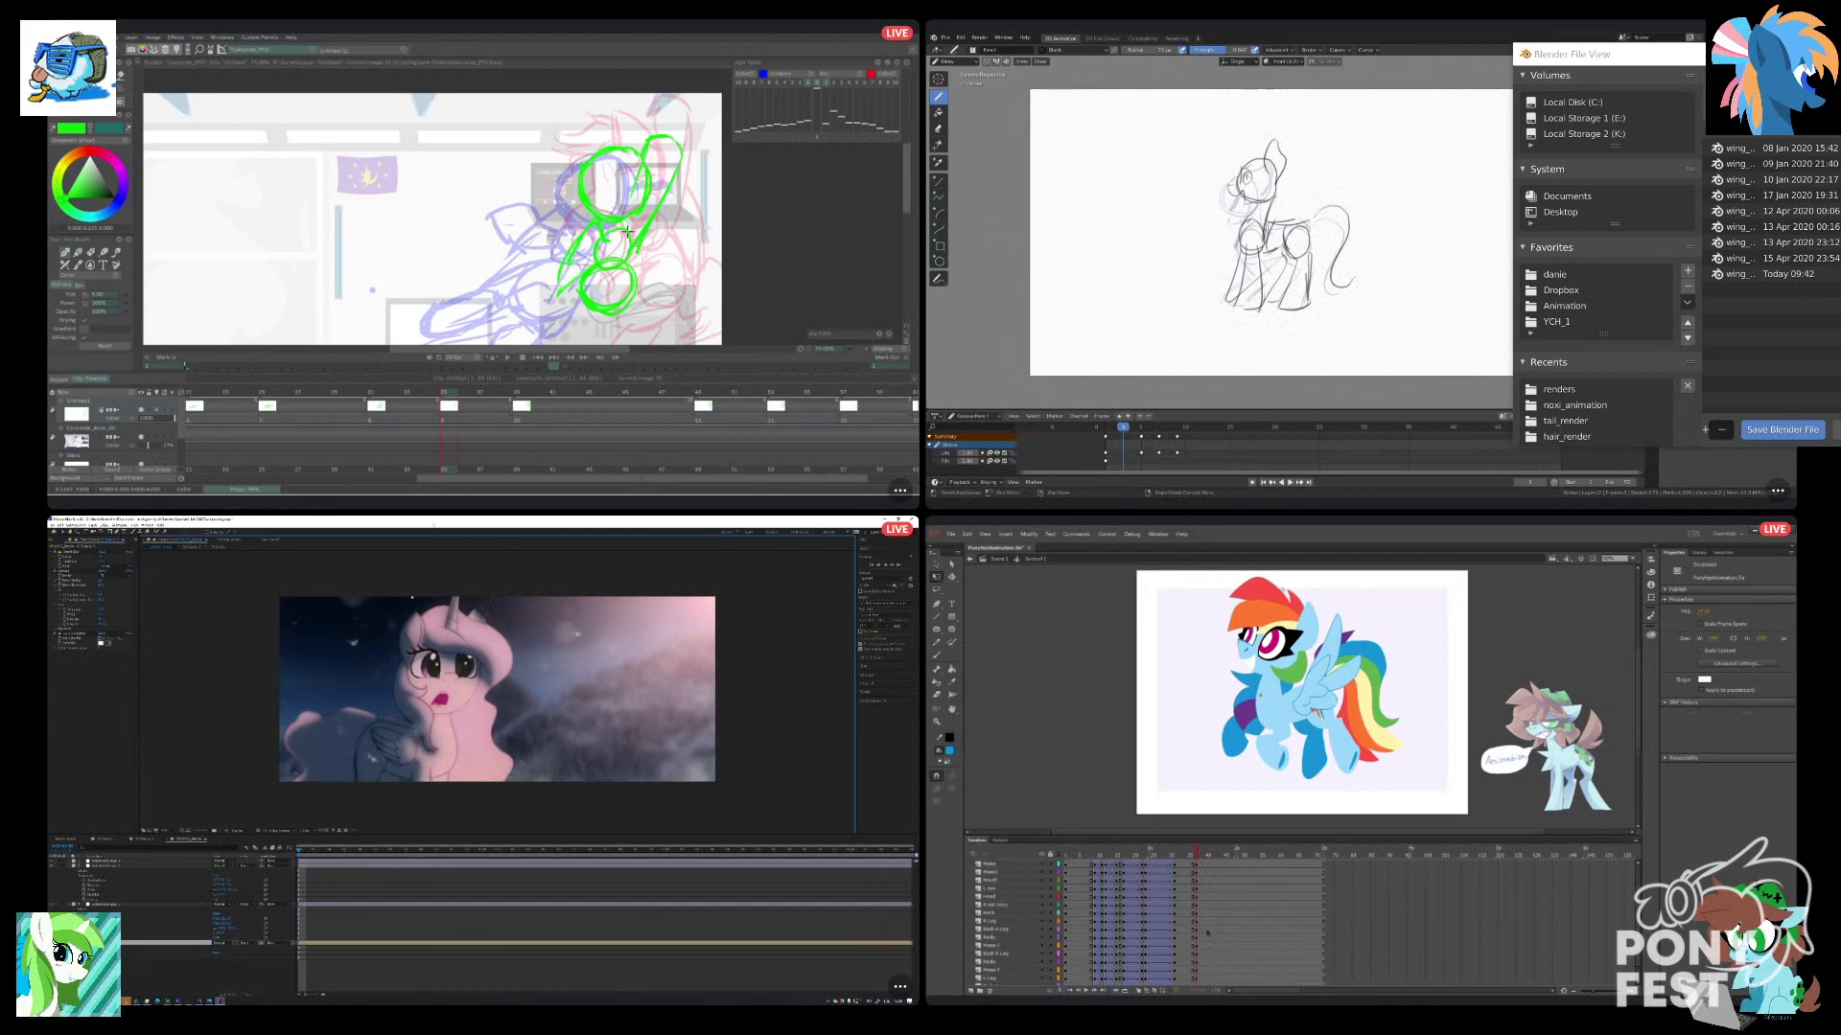
Shift the last two keyframes later on the Blender timeline, and add more body strokes to the green pony in TVPaint.
scroll(1206, 929, up, 2)
mouse_move(580, 233)
mouse_down()
mouse_move(559, 304)
mouse_move(574, 284)
mouse_up()
drag(1184, 865, 1189, 980)
drag(1210, 462, 1158, 435)
drag(1190, 980, 1191, 978)
drag(905, 202, 901, 219)
drag(1159, 434, 1157, 434)
drag(331, 849, 460, 886)
key(g)
Extend the green pony's limb sketch in TVPaint, and scrub the After Effects shot back to its beginning.
click(1184, 972)
right_click(1186, 974)
drag(548, 257, 559, 235)
drag(460, 886, 329, 899)
Copy the frames on all pony layers at the keyframe before the new pose in Animate, and sketch the green pony's hind legs in TVPaint.
click(1160, 856)
click(1174, 881)
drag(537, 264, 501, 291)
drag(1176, 968, 1174, 842)
drag(510, 295, 544, 296)
drag(1174, 839, 1174, 844)
drag(562, 284, 587, 253)
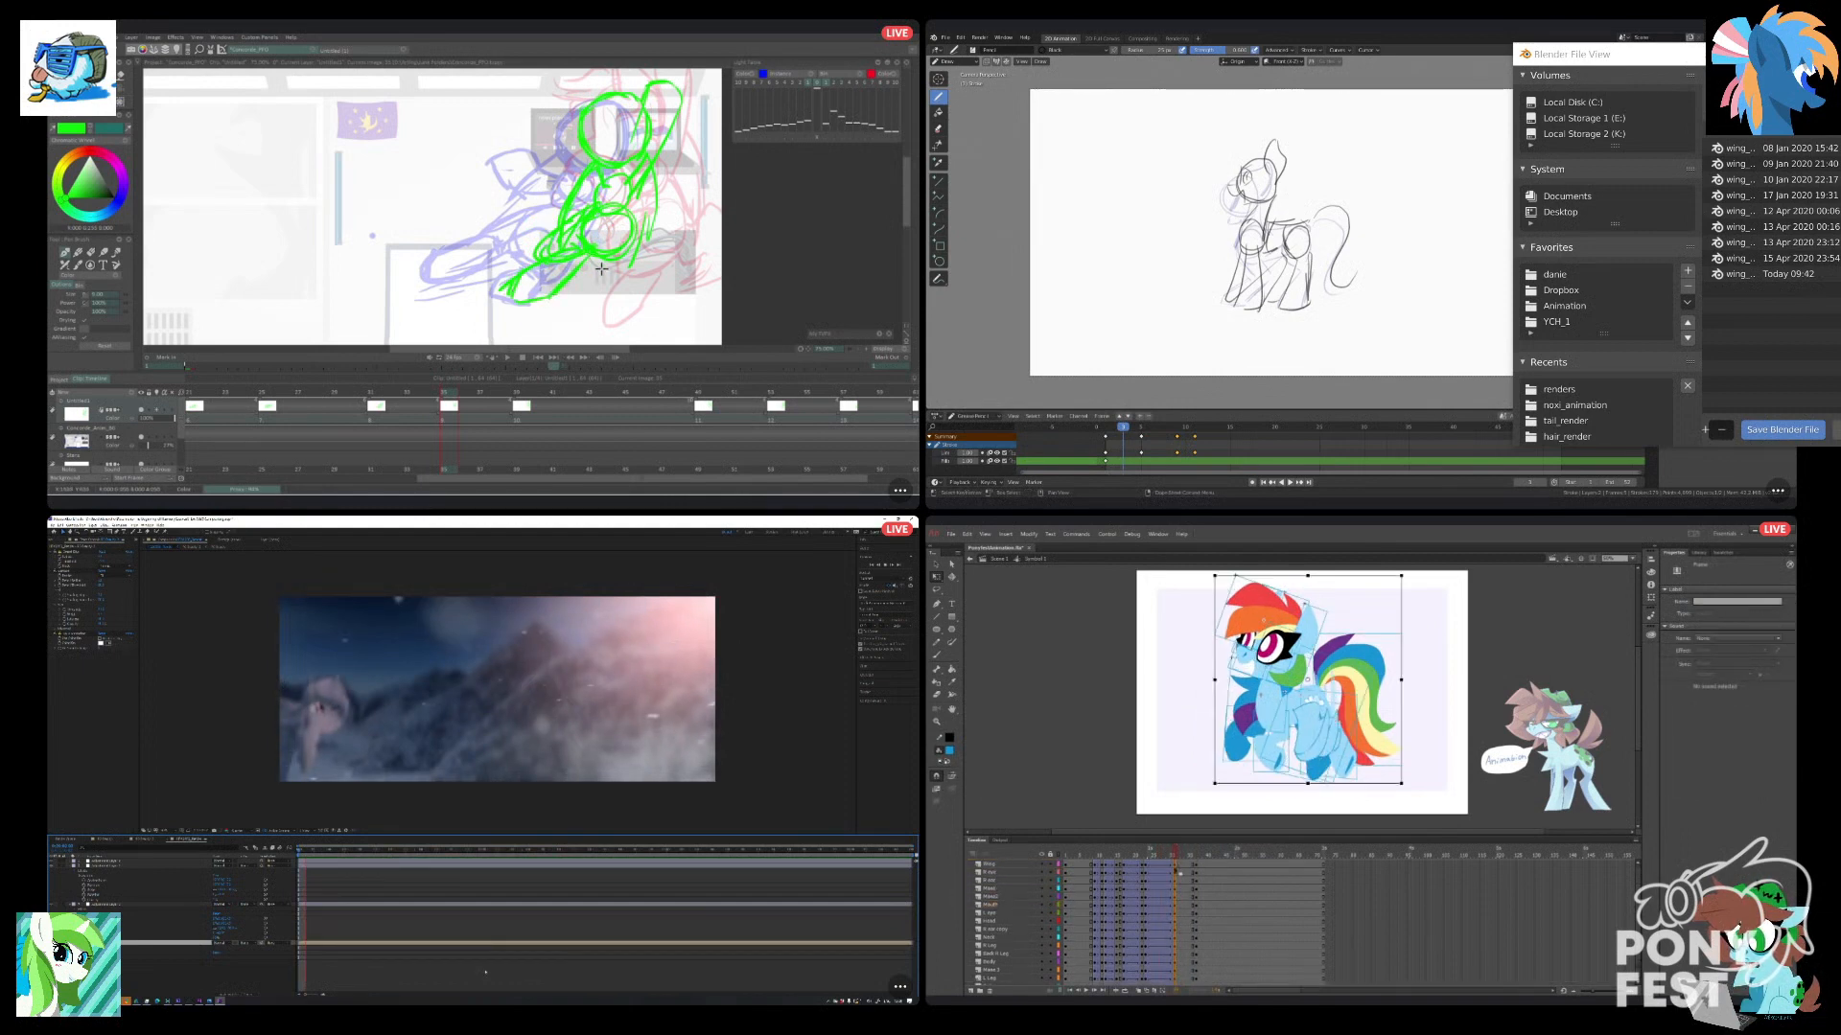
right_click(1176, 868)
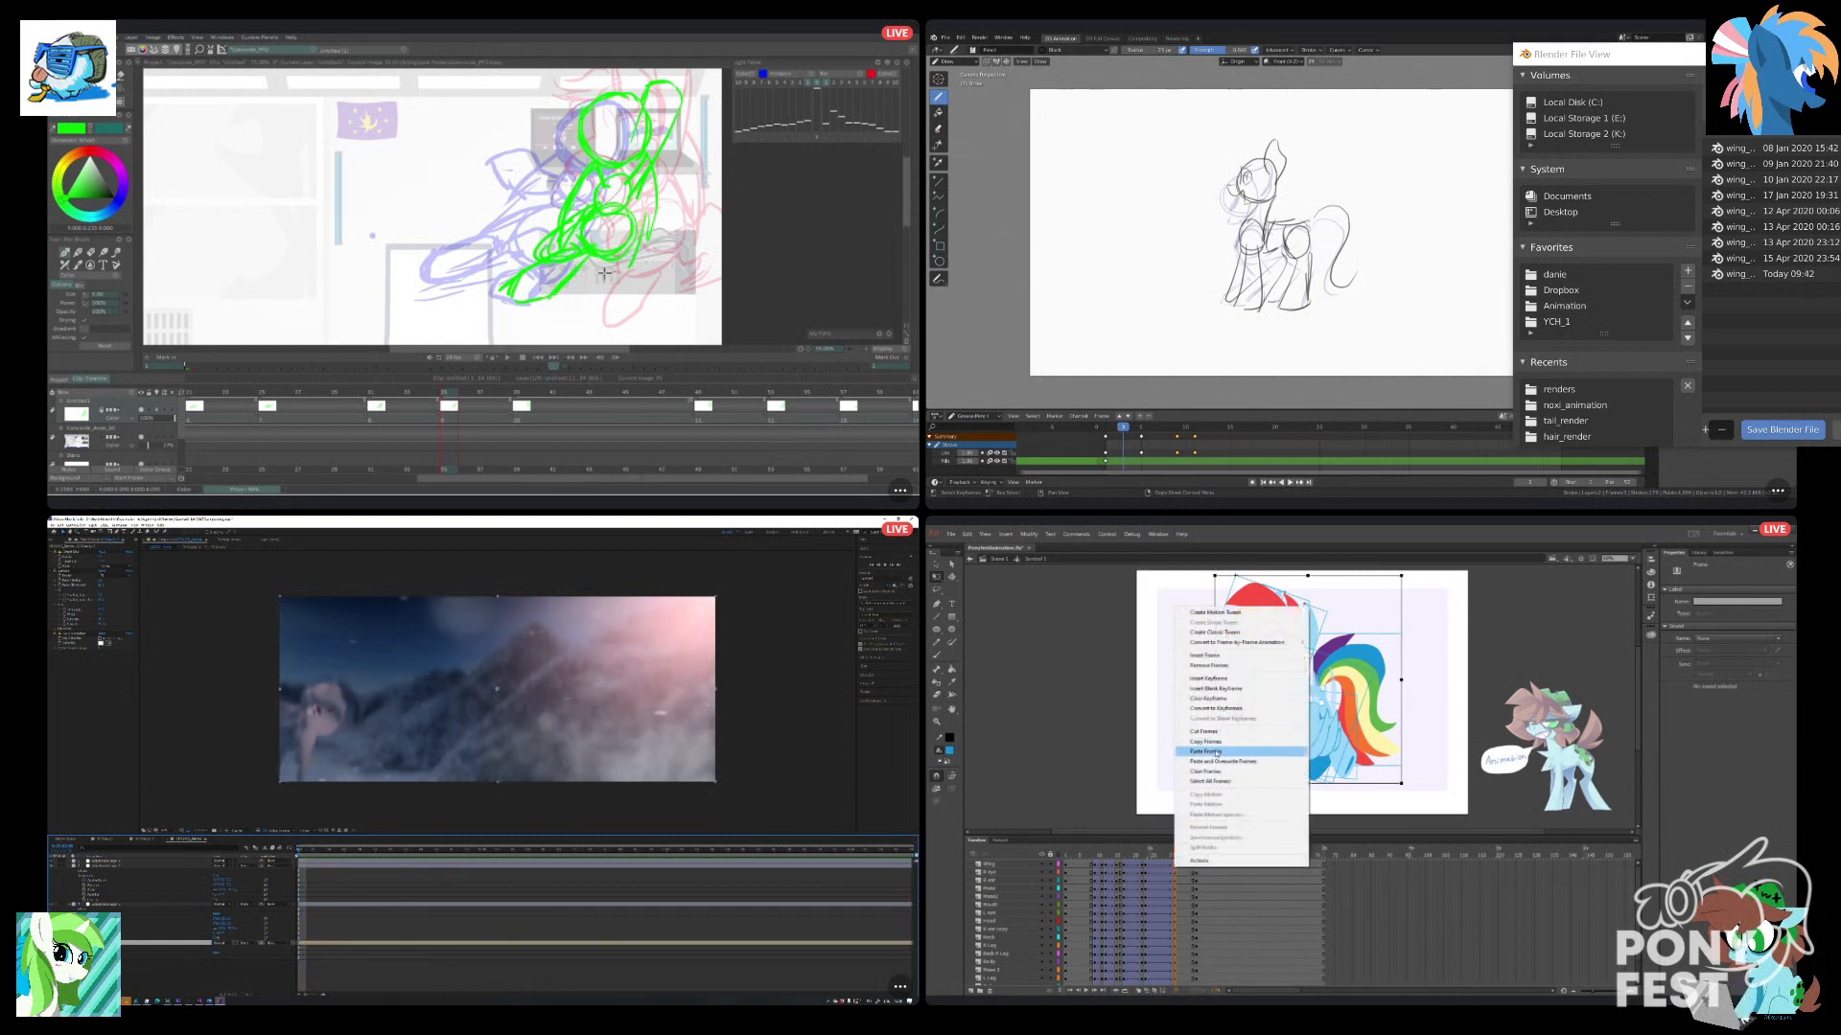
click(1210, 743)
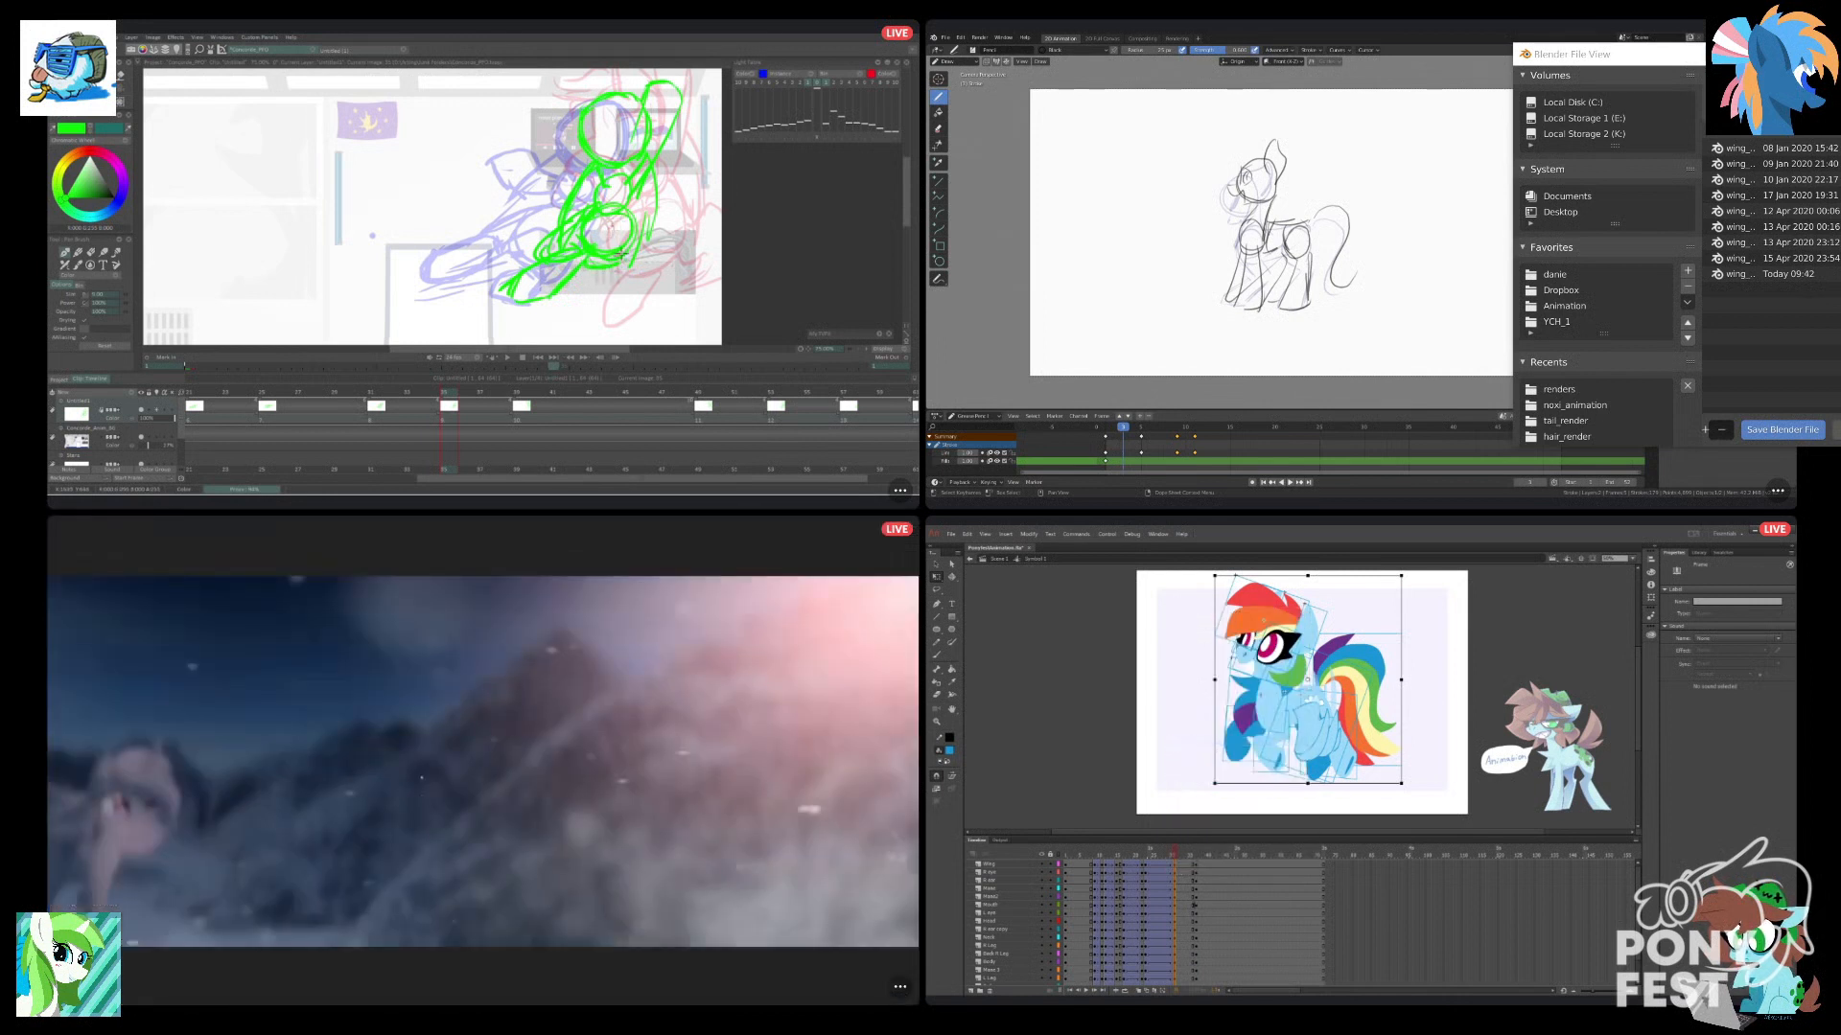
Paste the copied frames on all pony layers after the new pose in Animate, and move the last keyframe later in Blender.
mouse_move(585, 295)
mouse_down()
mouse_move(609, 305)
mouse_move(625, 260)
mouse_up()
drag(1204, 458, 1196, 440)
key(g)
drag(1217, 868, 1217, 974)
right_click(1217, 974)
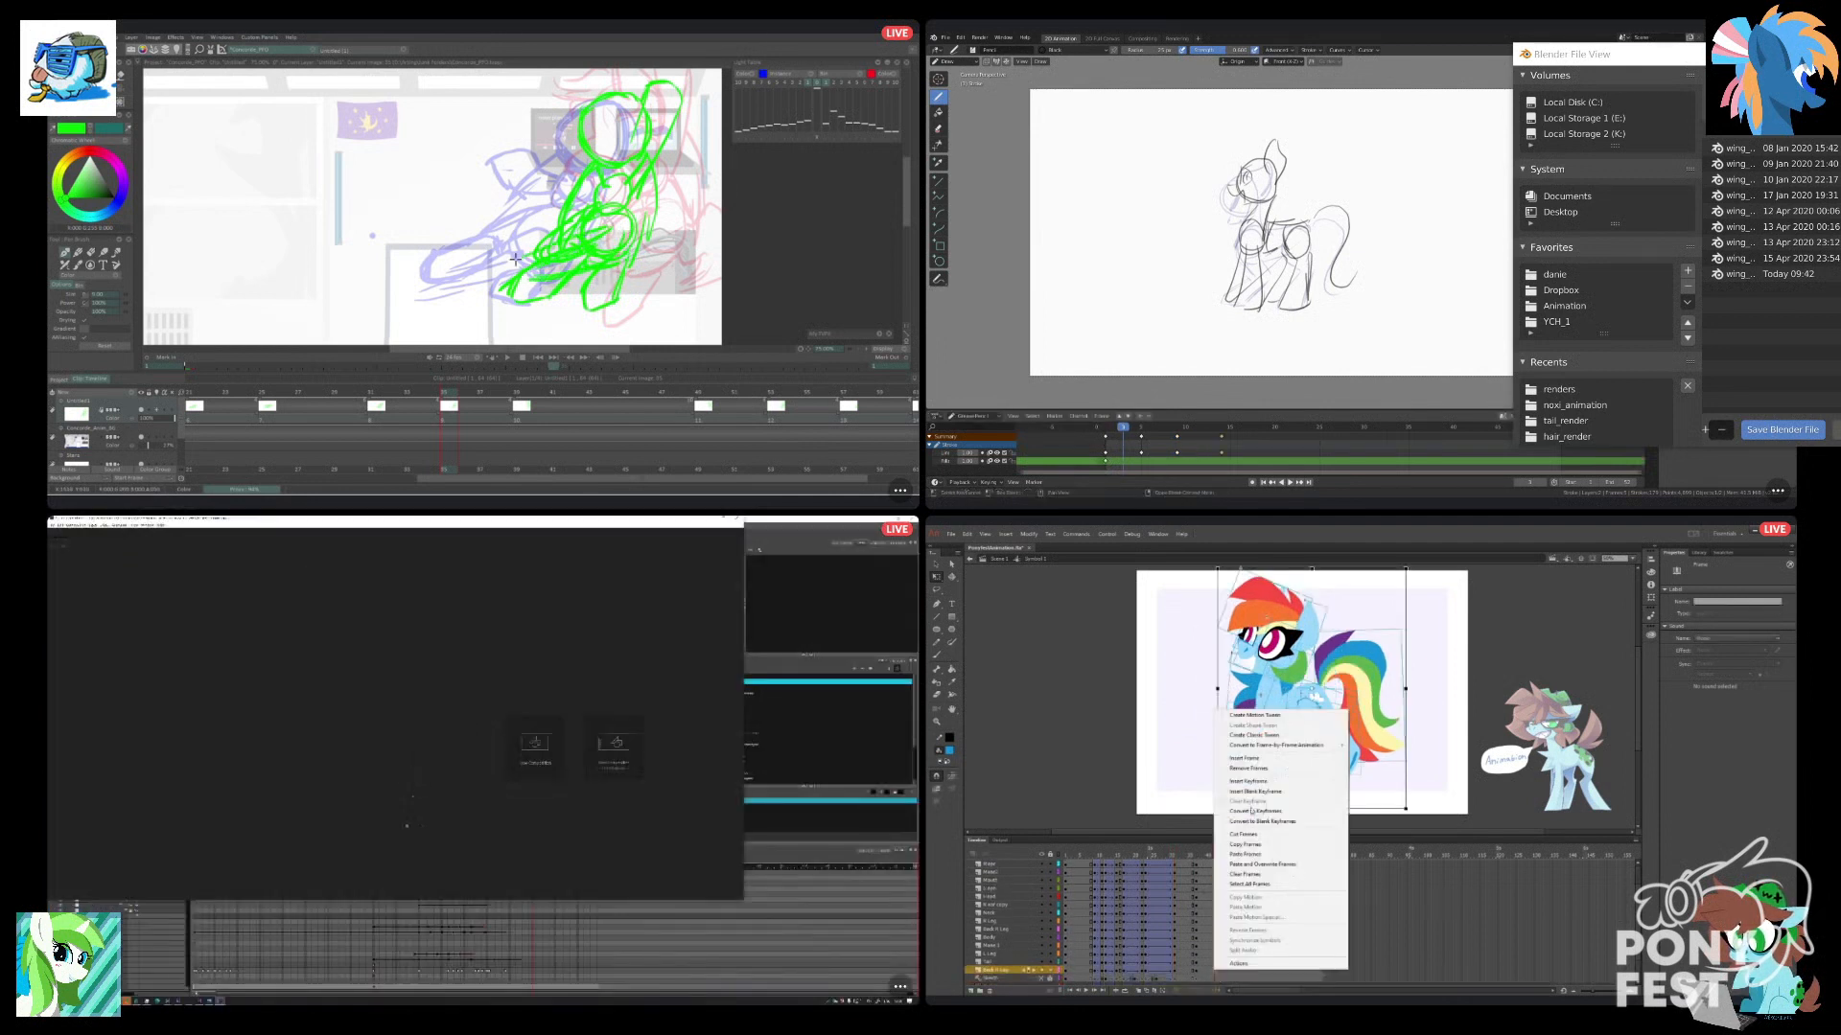
key(e)
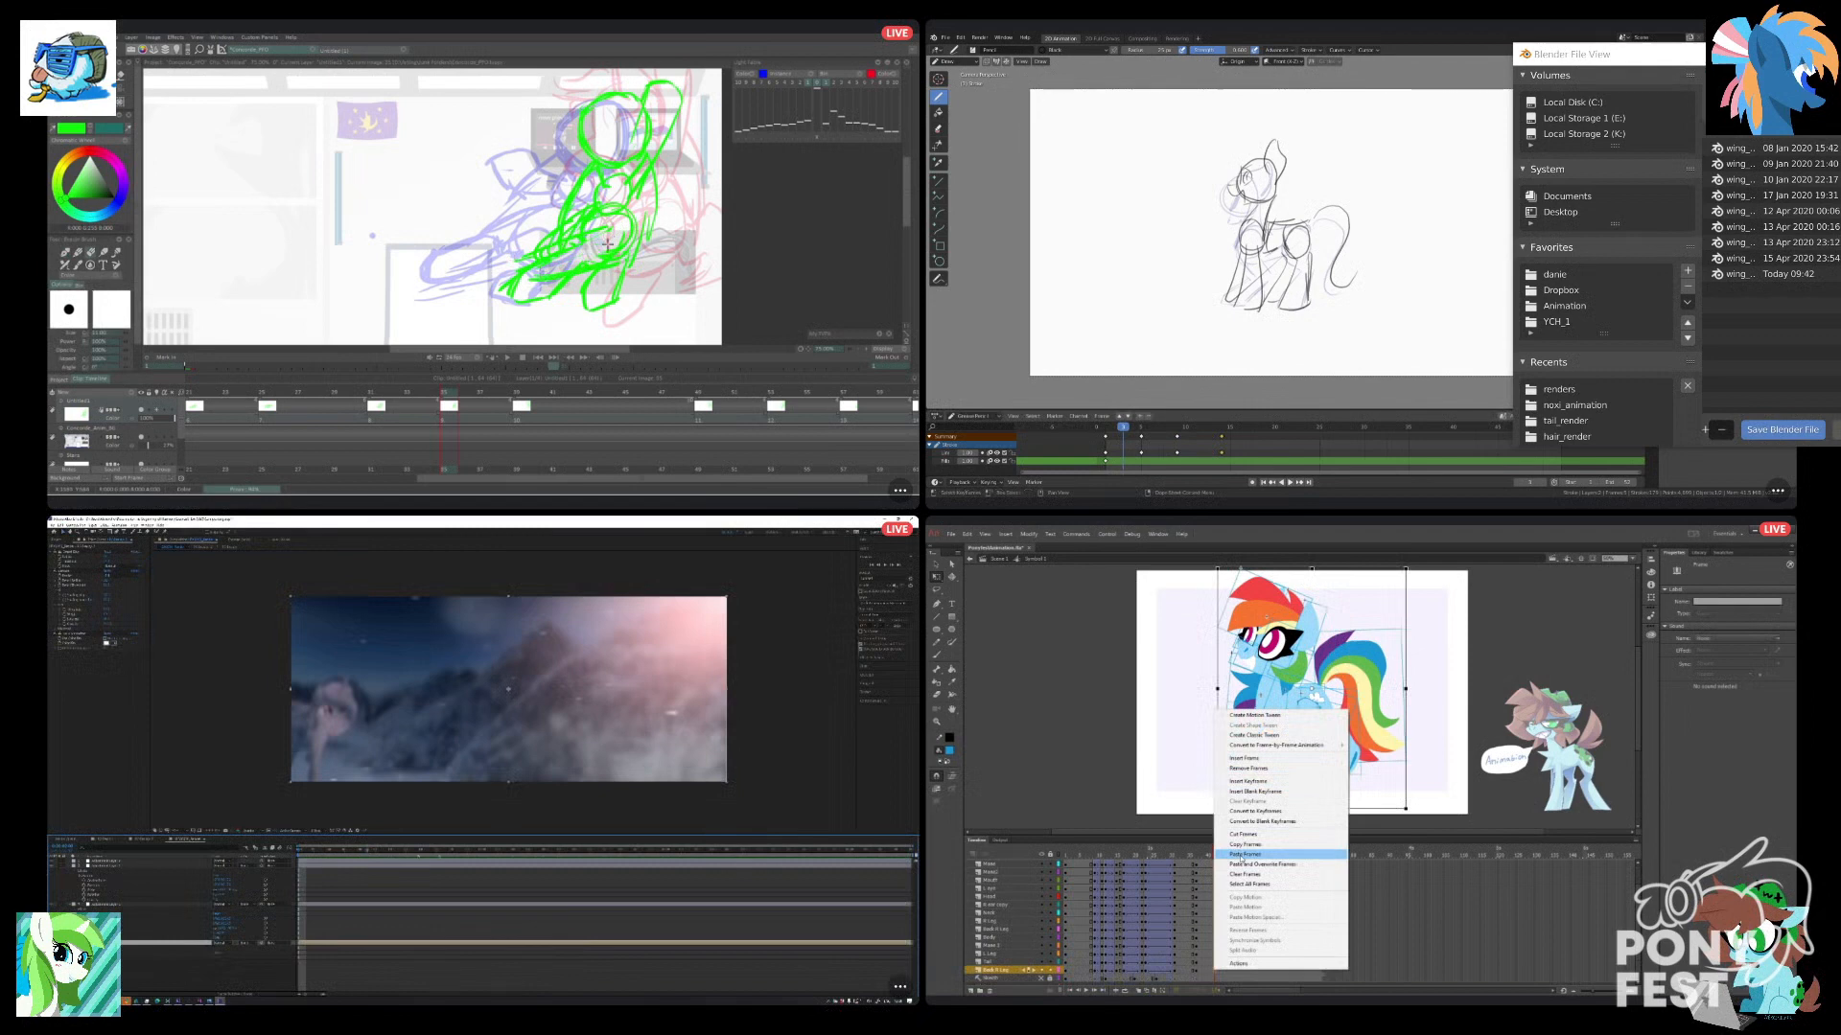
click(1246, 854)
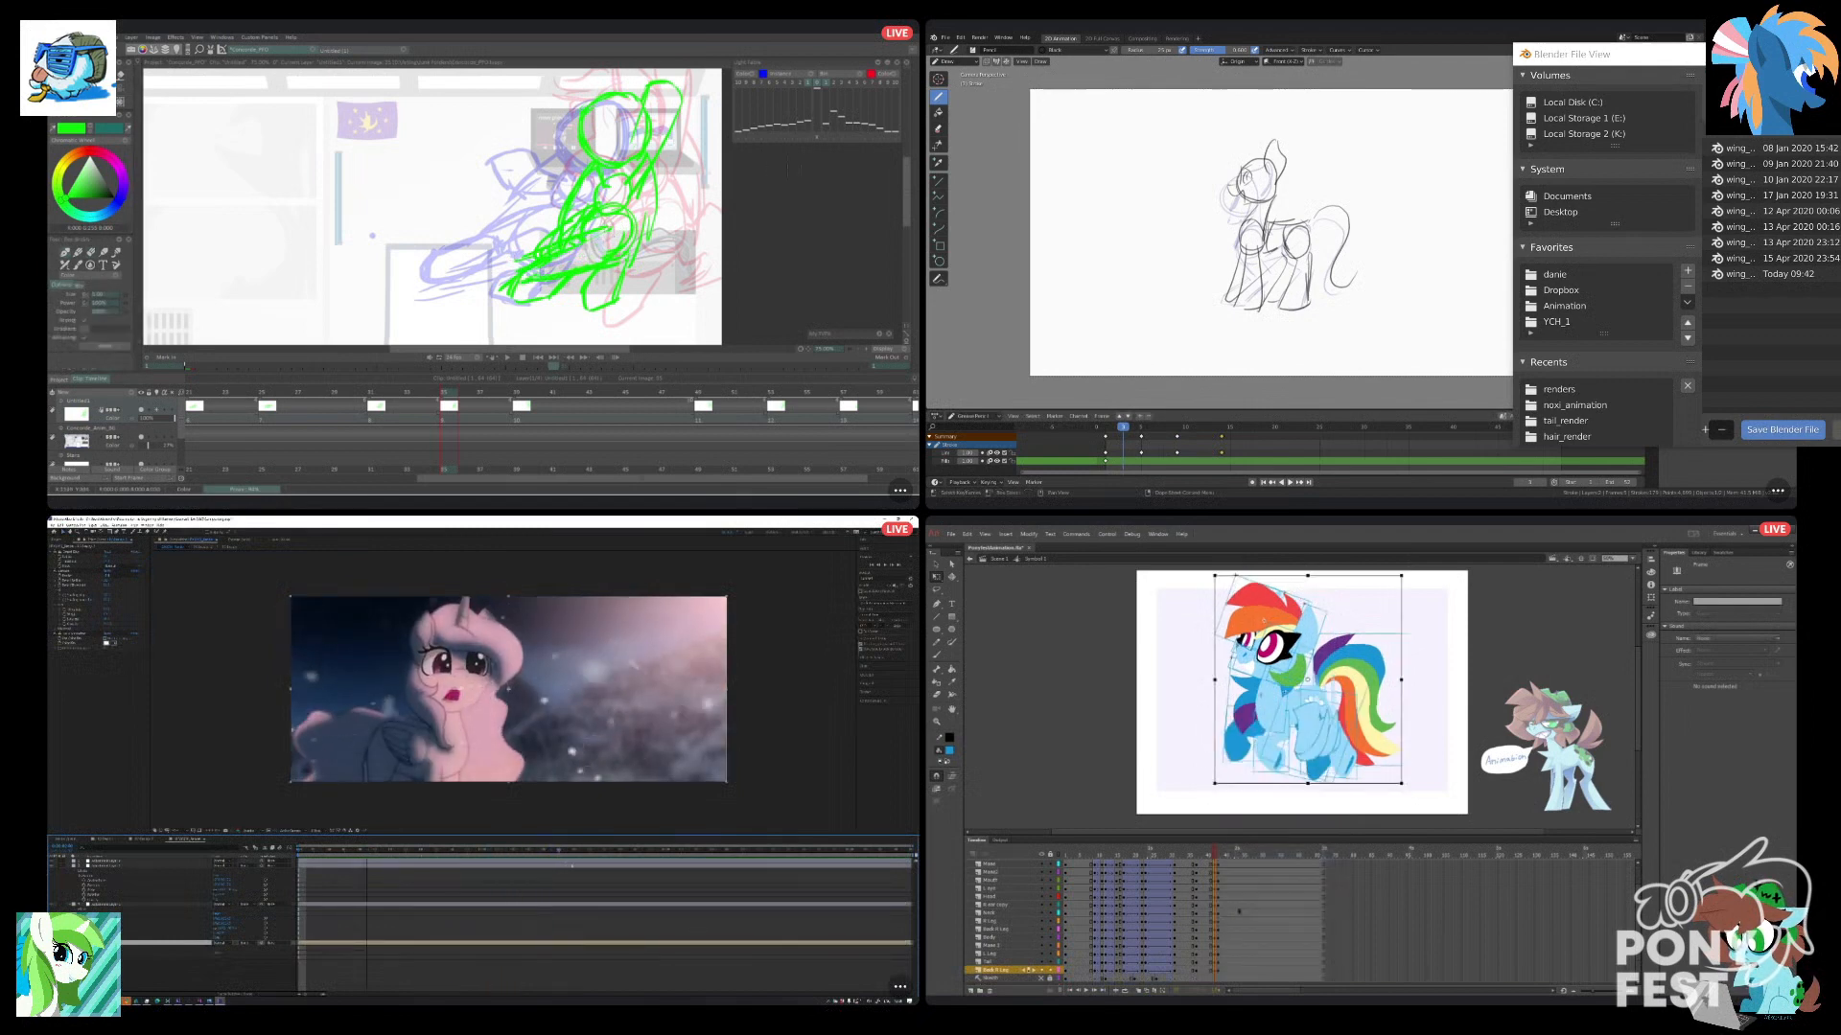
Clear the extra keyframes beside the pasted pose on all layers in Animate, and insert a new drawing on the TVPaint timeline.
click(519, 391)
drag(1222, 970, 1225, 838)
drag(519, 391, 497, 391)
right_click(1220, 878)
click(452, 391)
click(1278, 711)
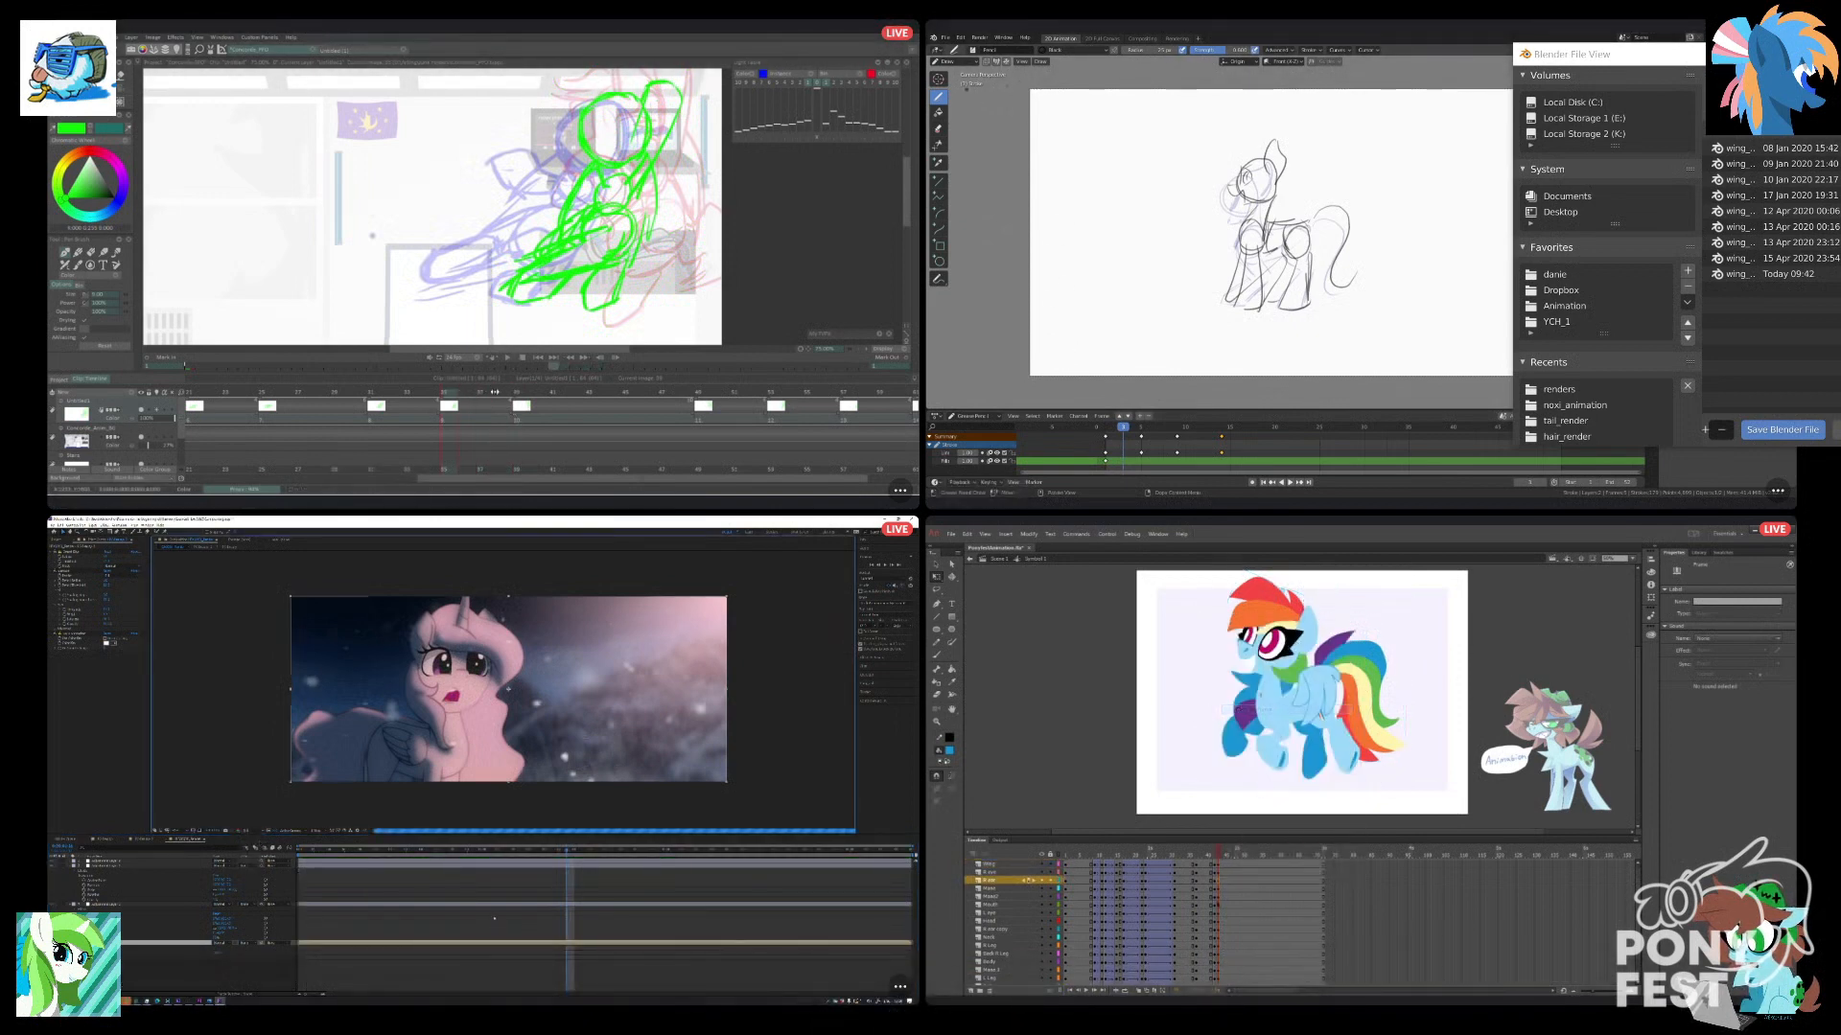
drag(1218, 865, 1219, 973)
drag(499, 393, 535, 394)
right_click(1220, 973)
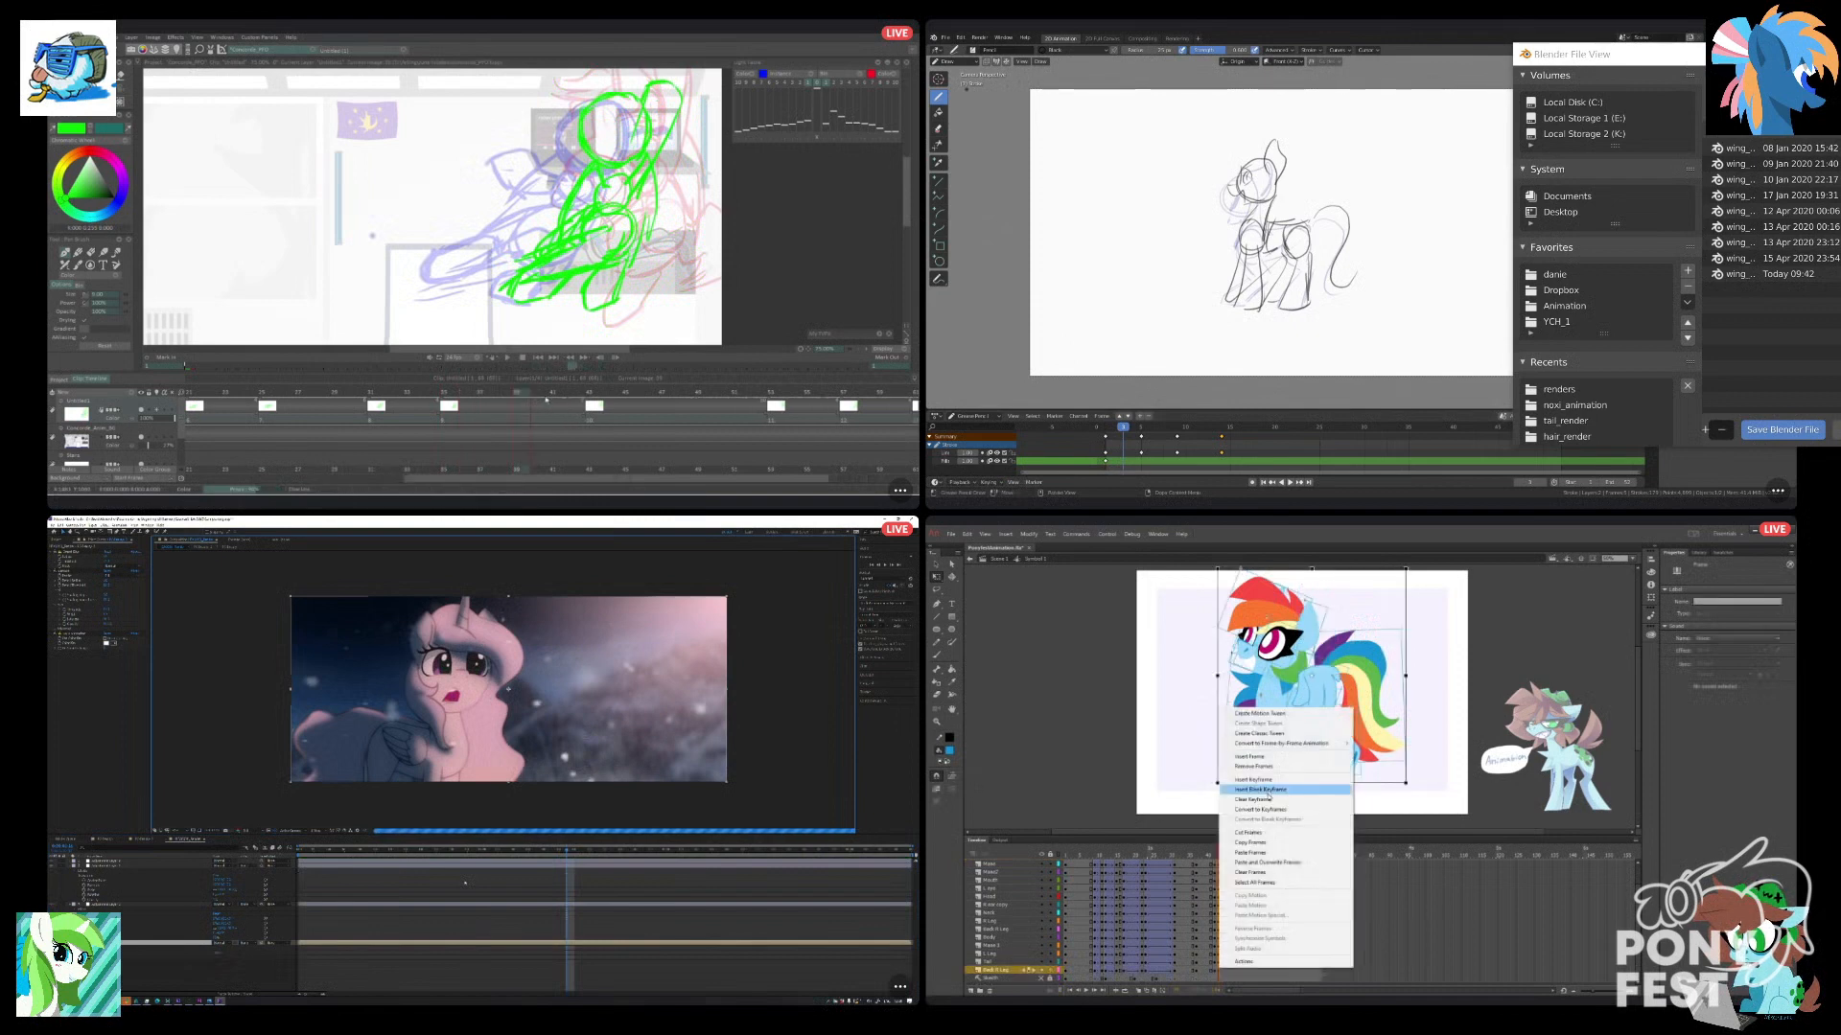
key(Insert)
click(1267, 801)
Compare the pasted pose with the adjusted keyframe pose by moving between their frames in Animate.
click(1247, 888)
scroll(1213, 900, up, 1)
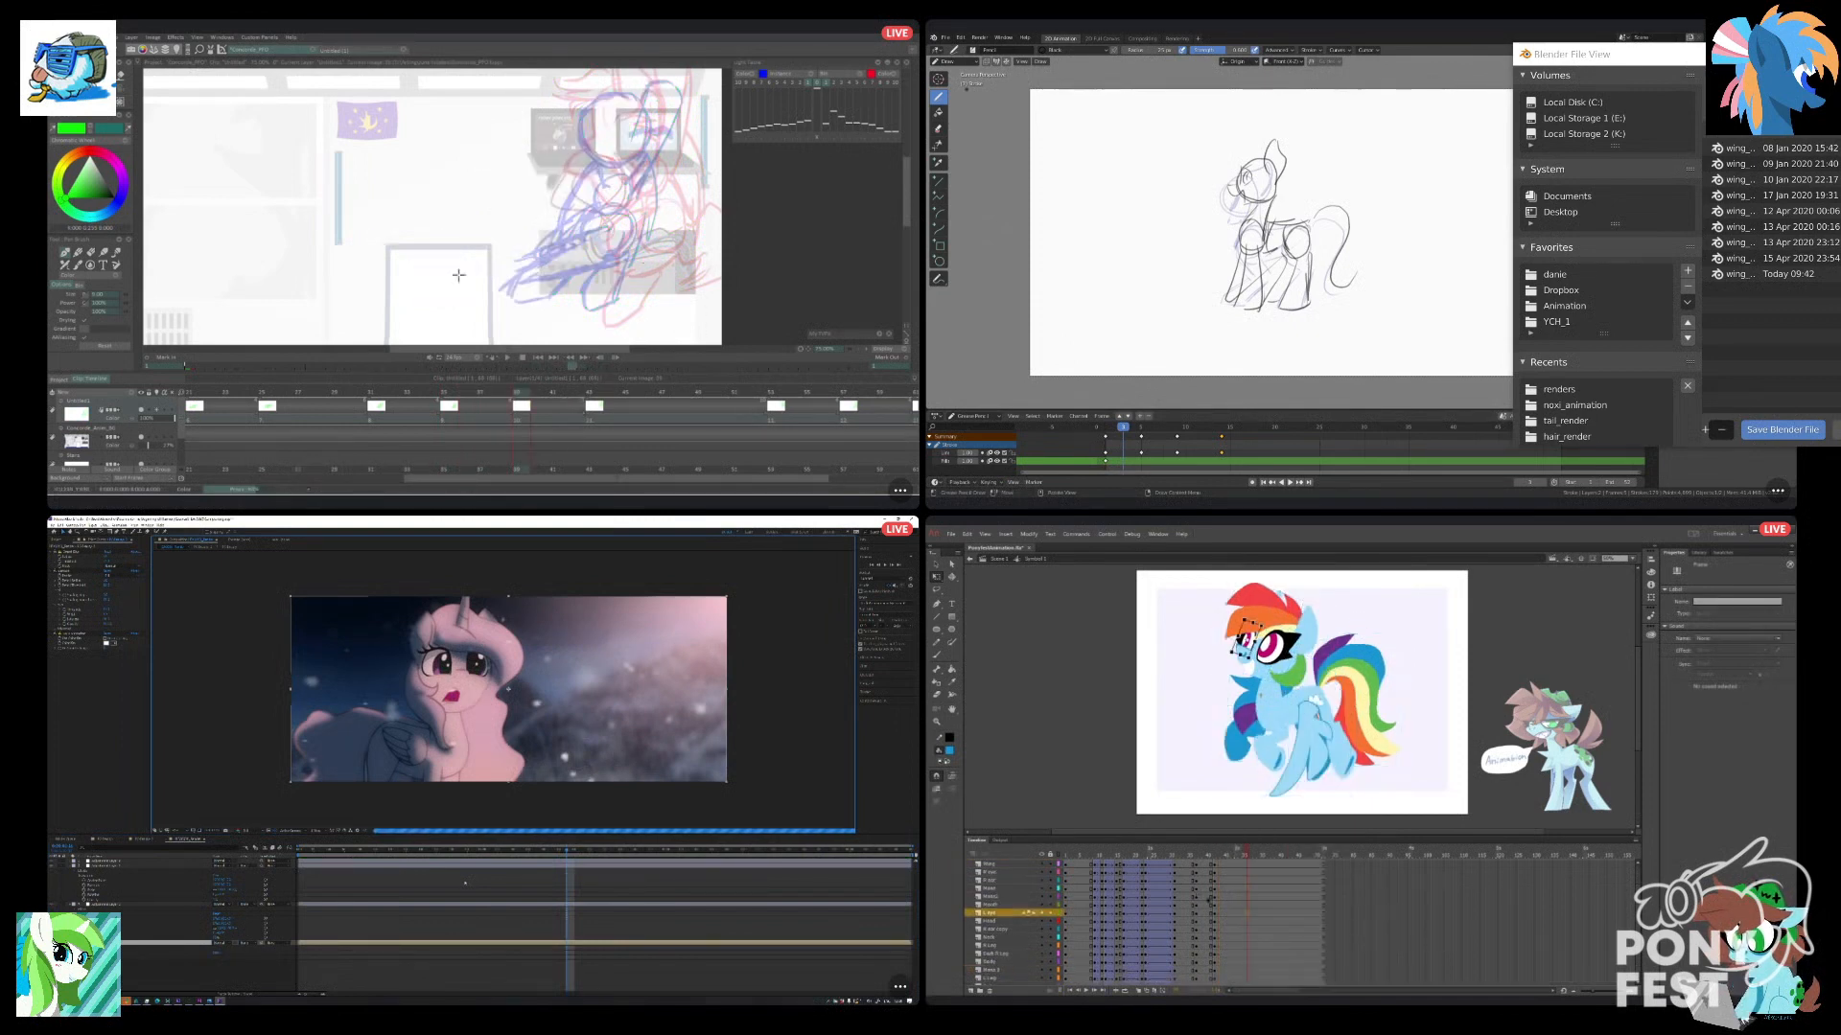
click(1188, 865)
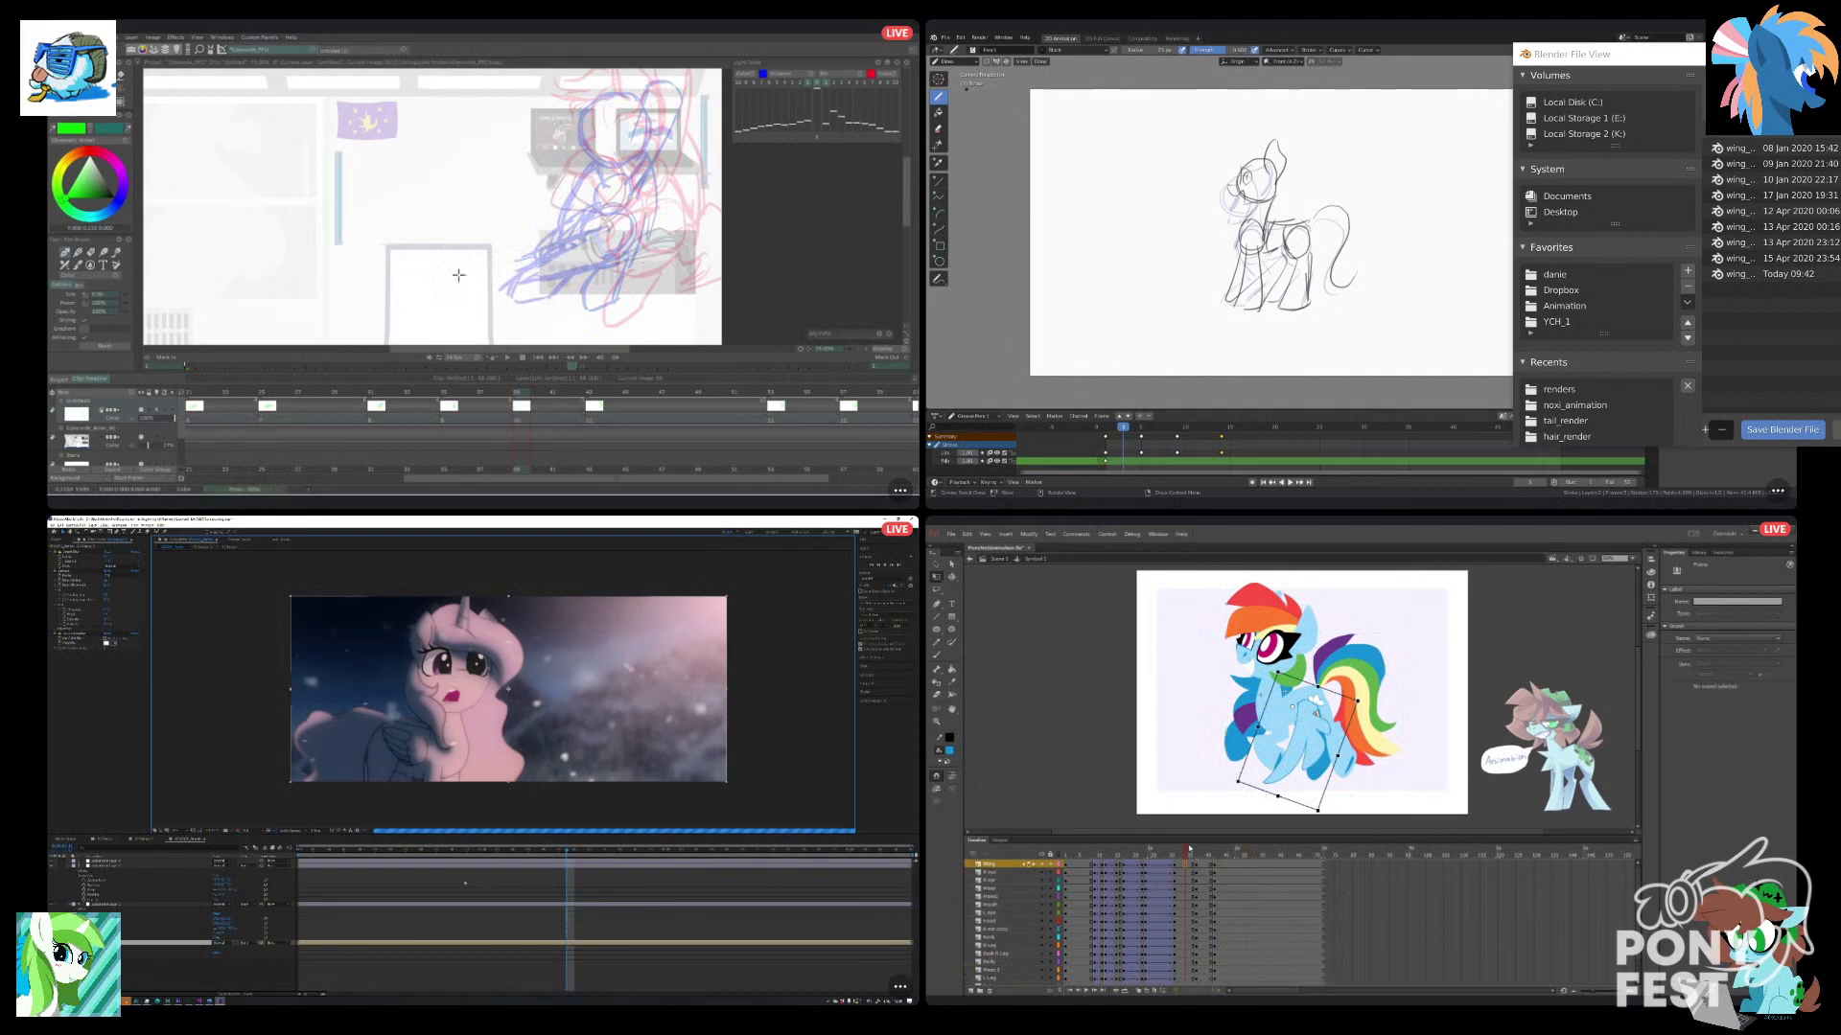
drag(1187, 854, 1215, 866)
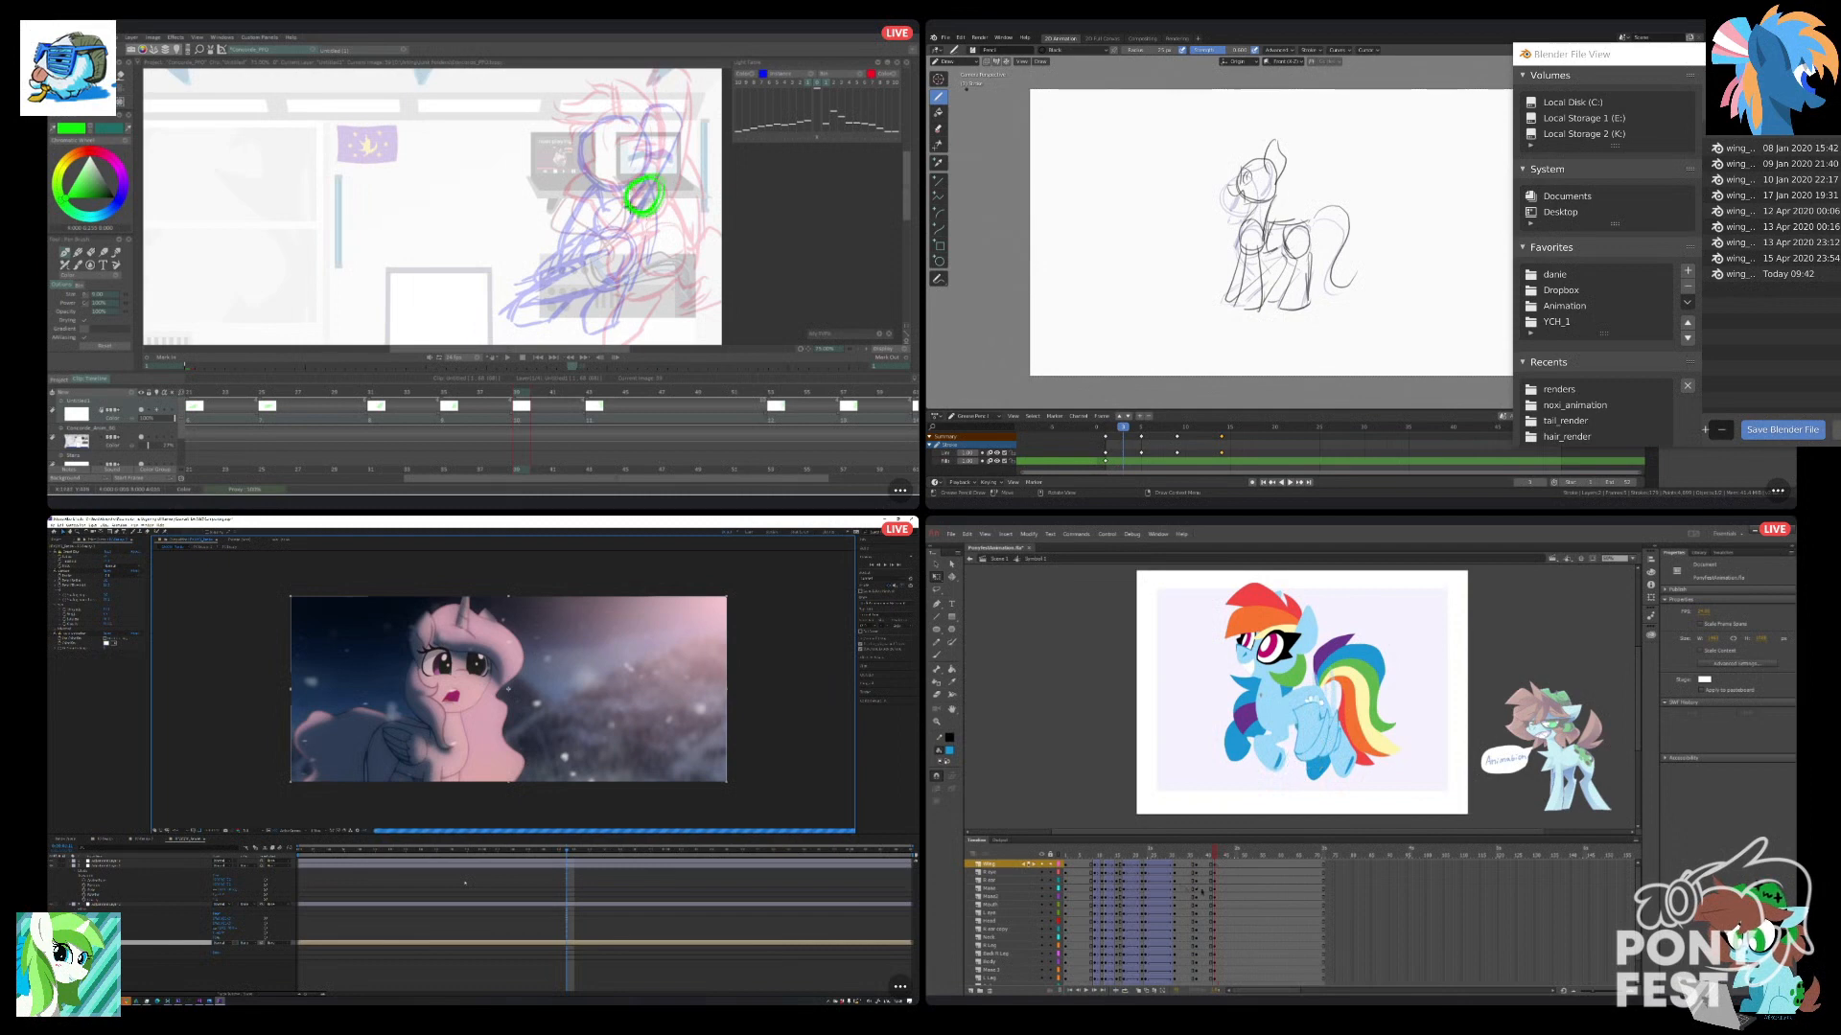
click(1197, 880)
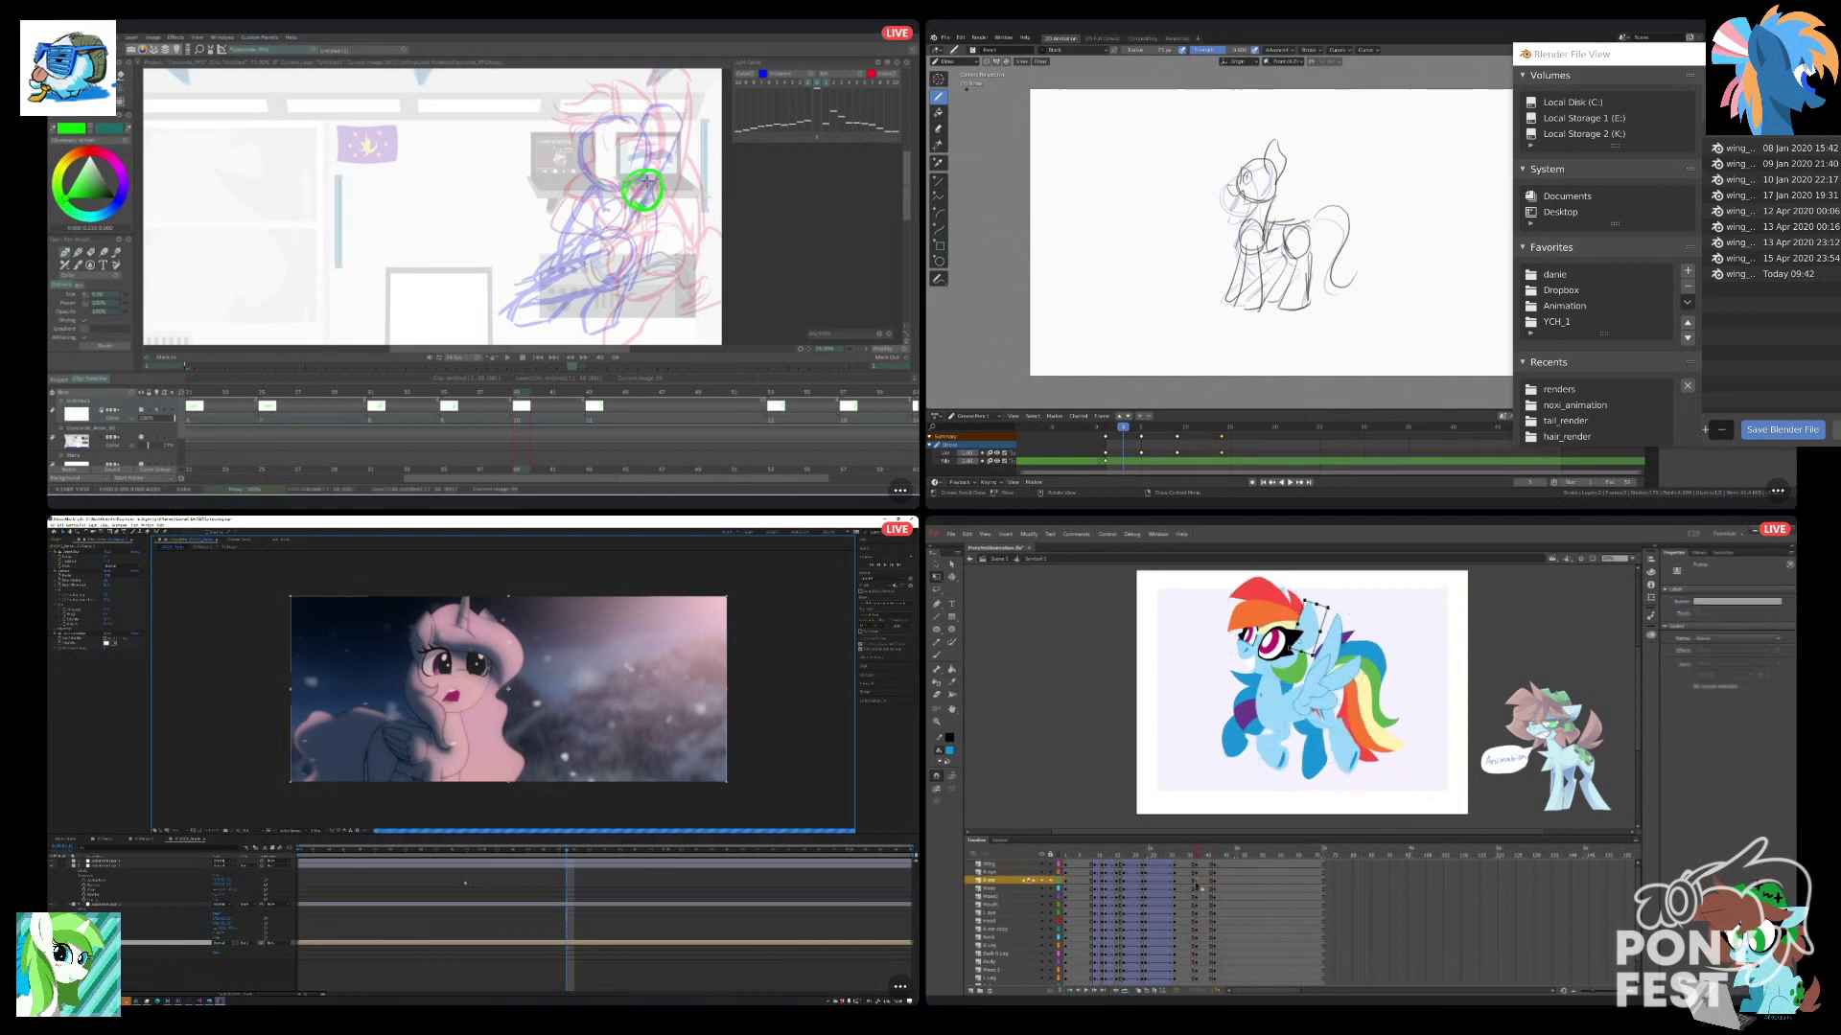
Sketch the green neck curve and hip circle of the next pose in TVPaint, and scrub between the last poses in Animate.
drag(909, 164, 909, 150)
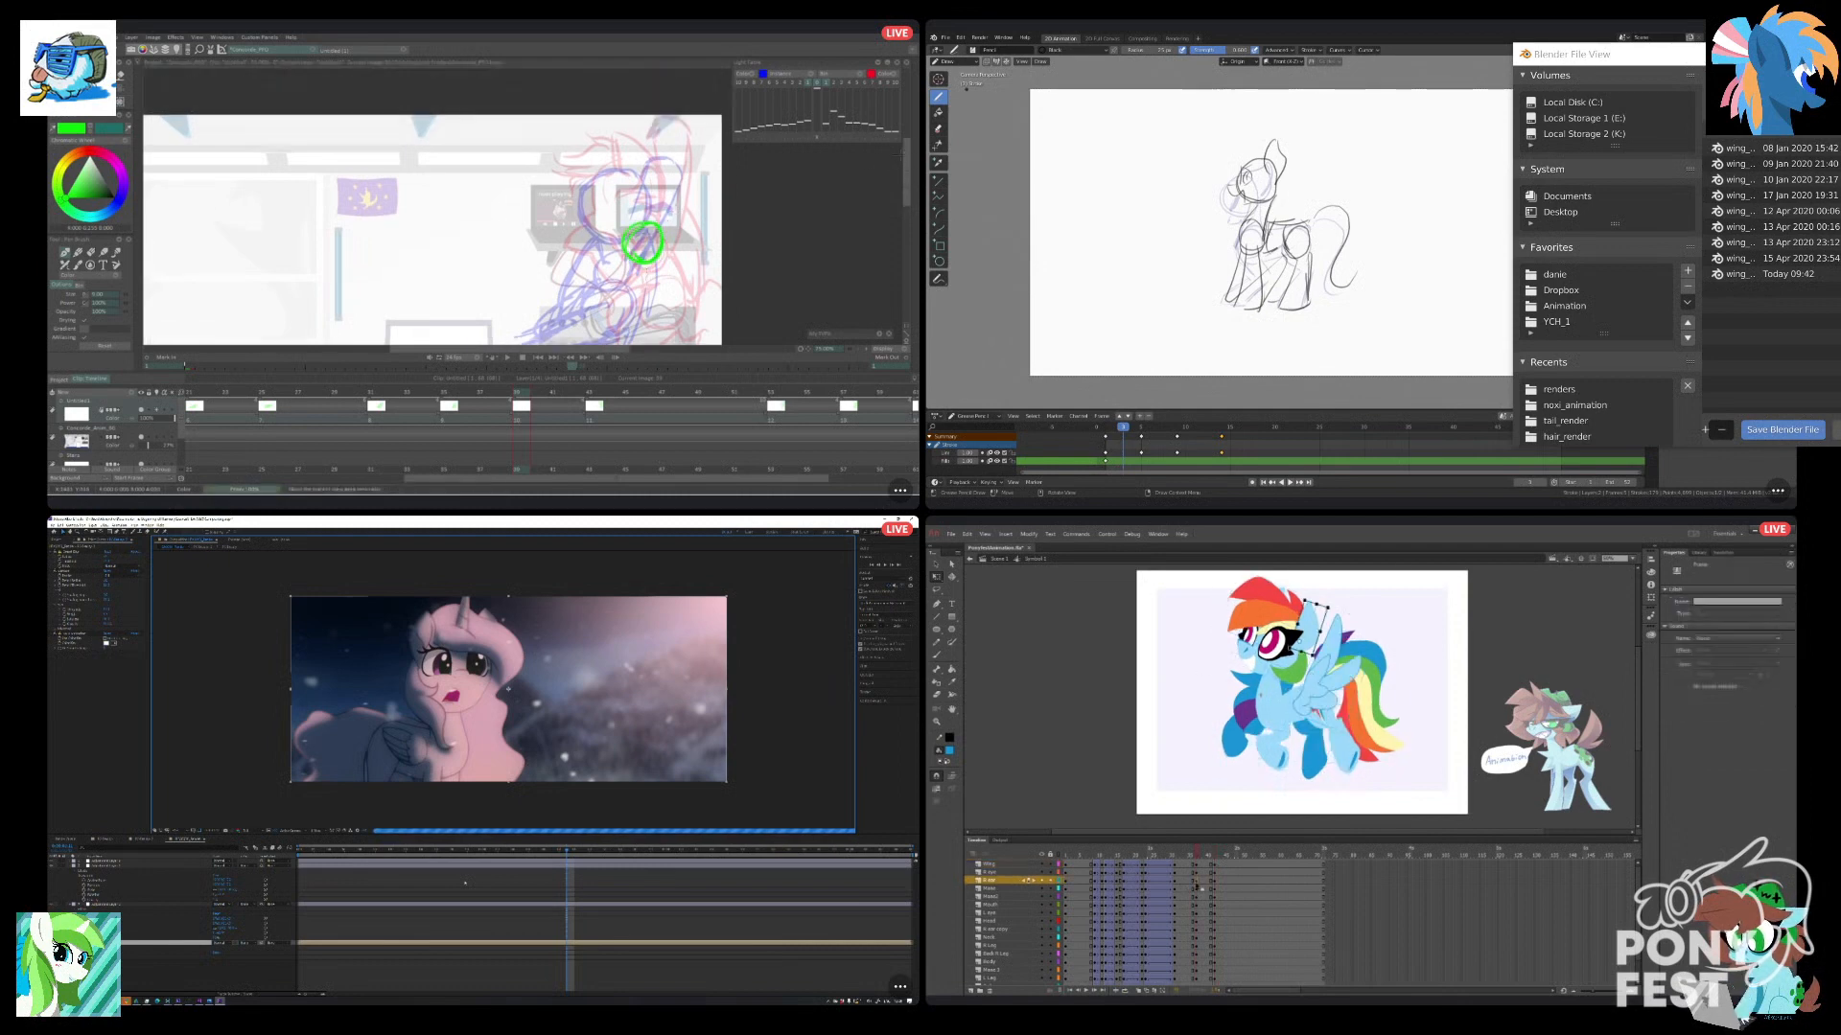
drag(648, 130, 658, 205)
drag(1205, 855, 1187, 857)
key(ctrl+z)
drag(648, 130, 665, 165)
drag(1188, 857, 1192, 857)
drag(665, 165, 665, 192)
drag(1192, 857, 1198, 856)
drag(665, 192, 661, 208)
drag(1198, 856, 1186, 863)
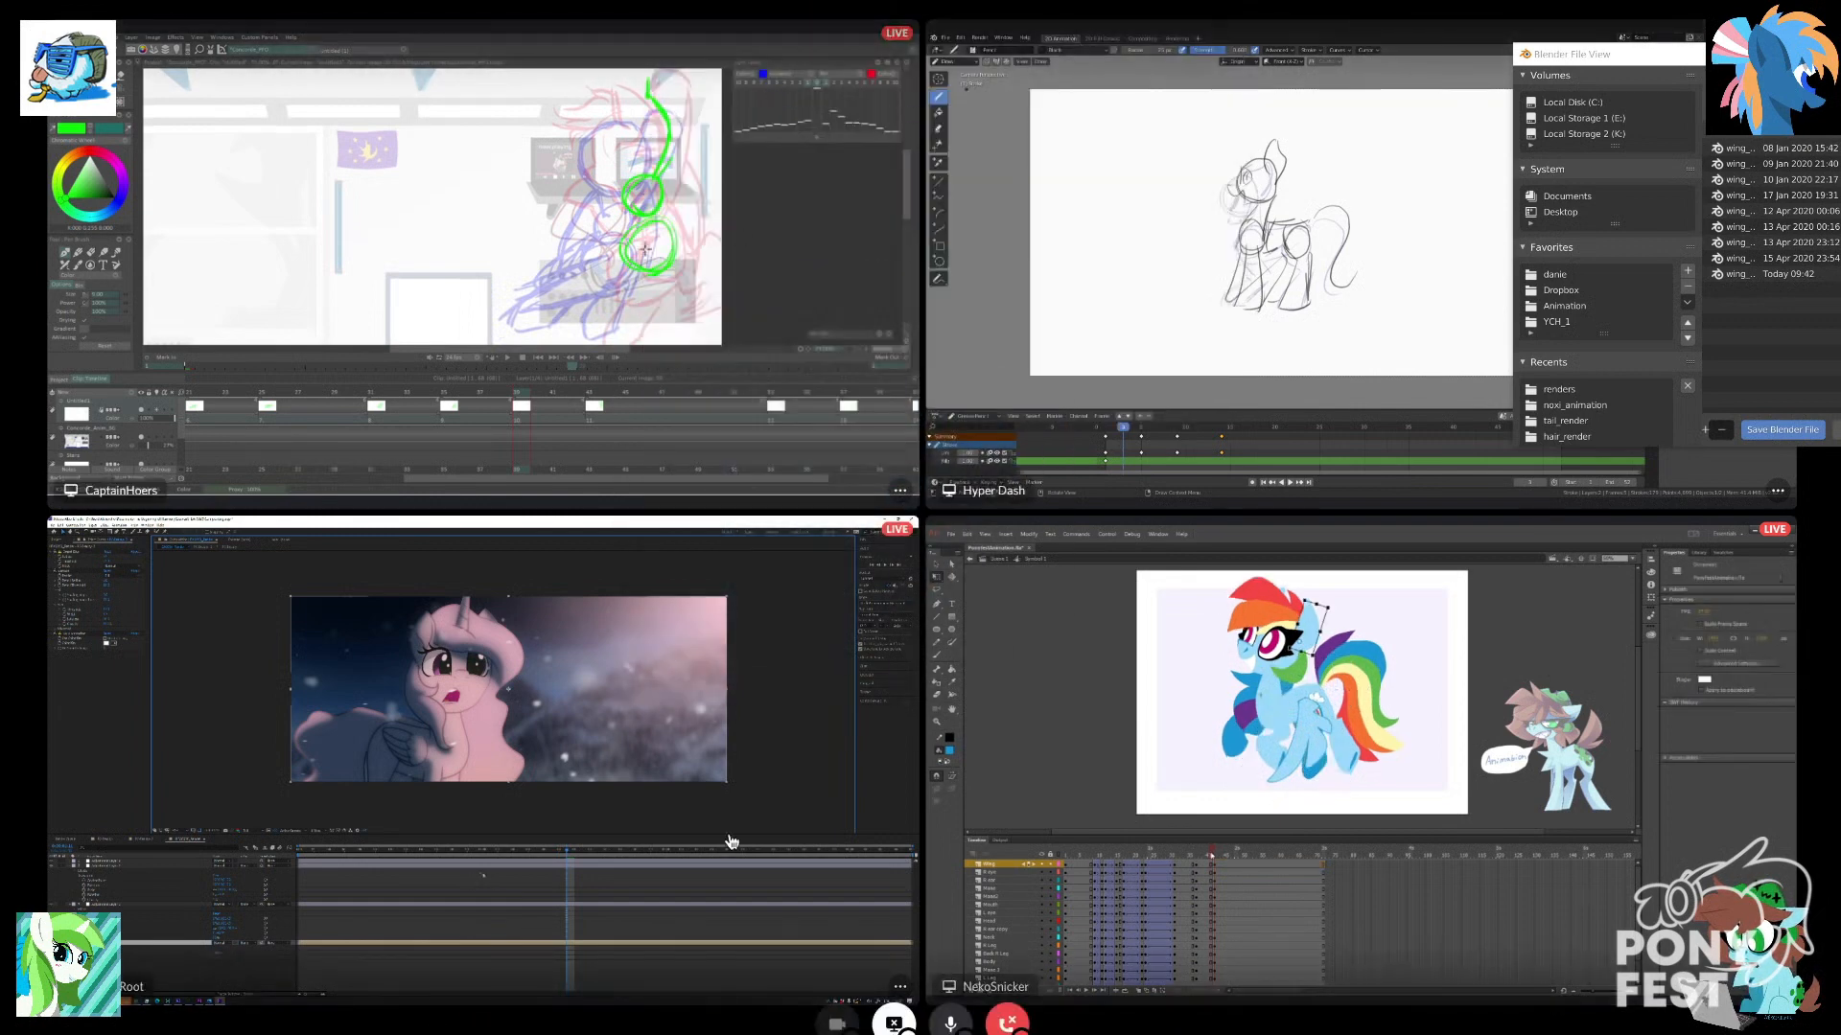
key(alt+Tab)
drag(788, 38, 958, 1031)
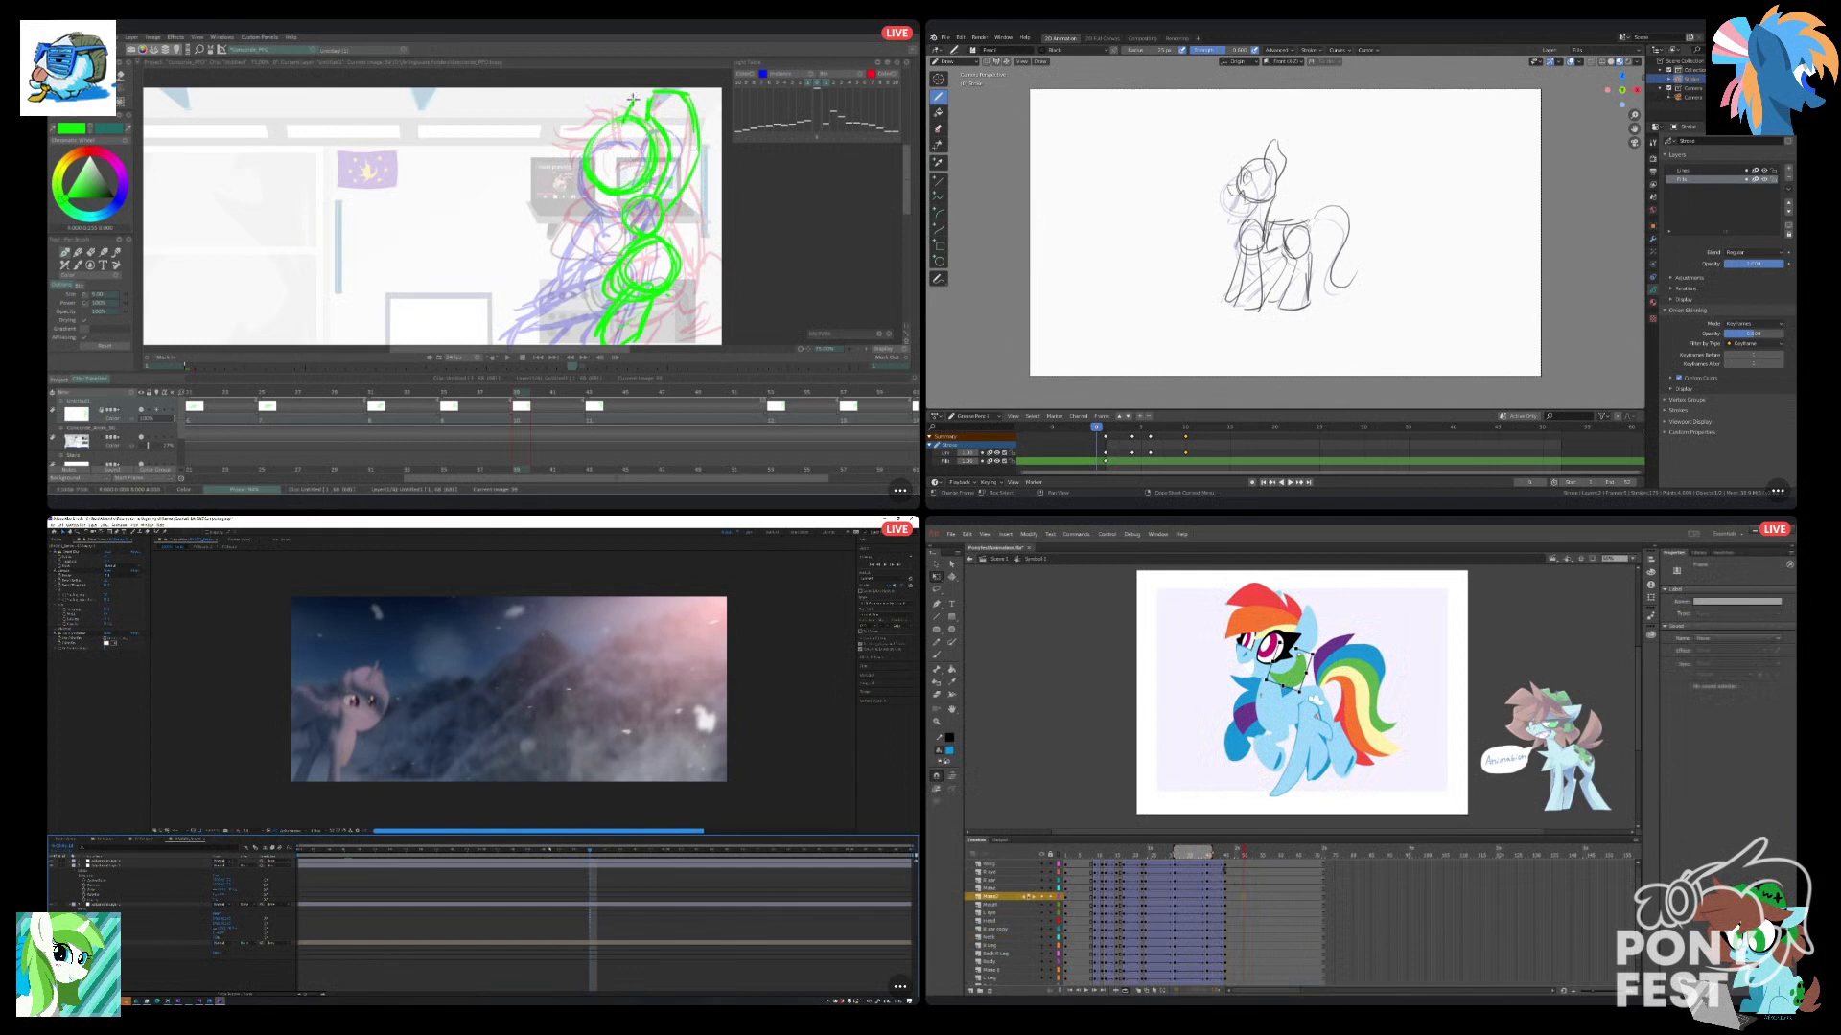
Undo the last frame change on the pony layers in Animate, and play back the hover and the Blender walk sketch.
mouse_move(1228, 865)
mouse_down()
mouse_move(1228, 979)
mouse_move(1241, 971)
mouse_up()
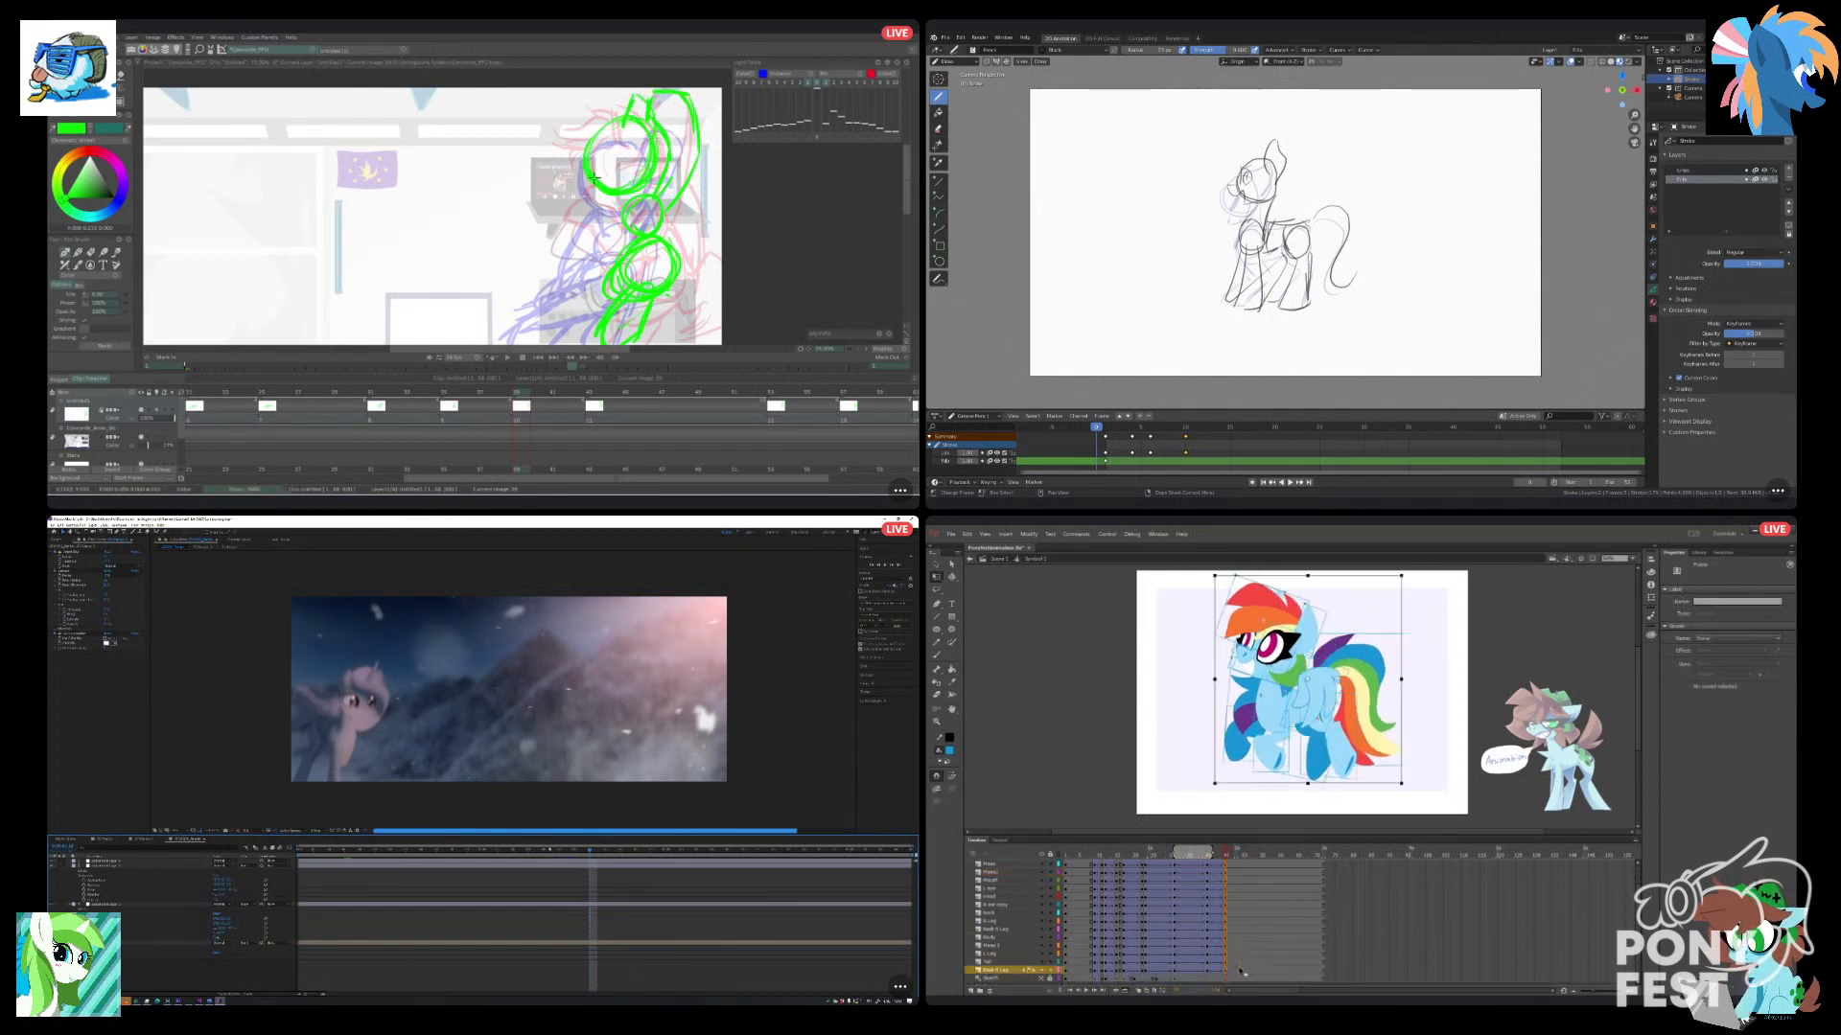
key(ctrl+z)
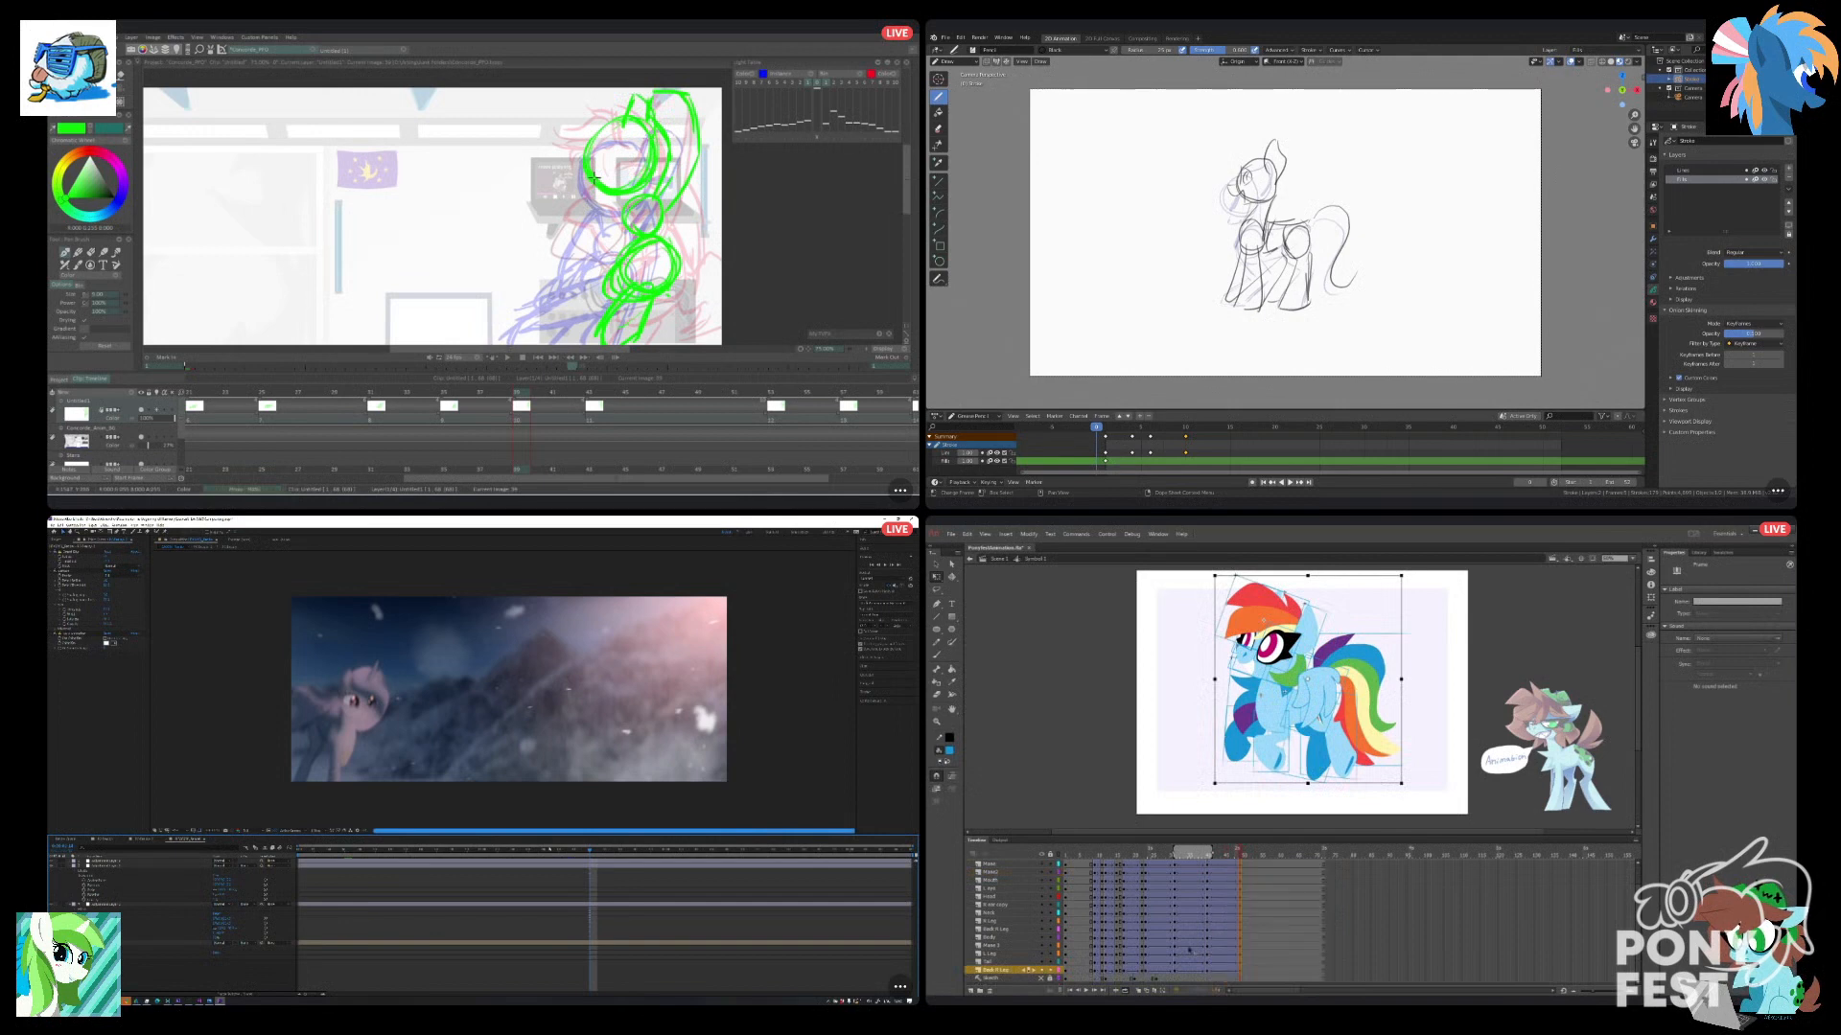
click(1210, 929)
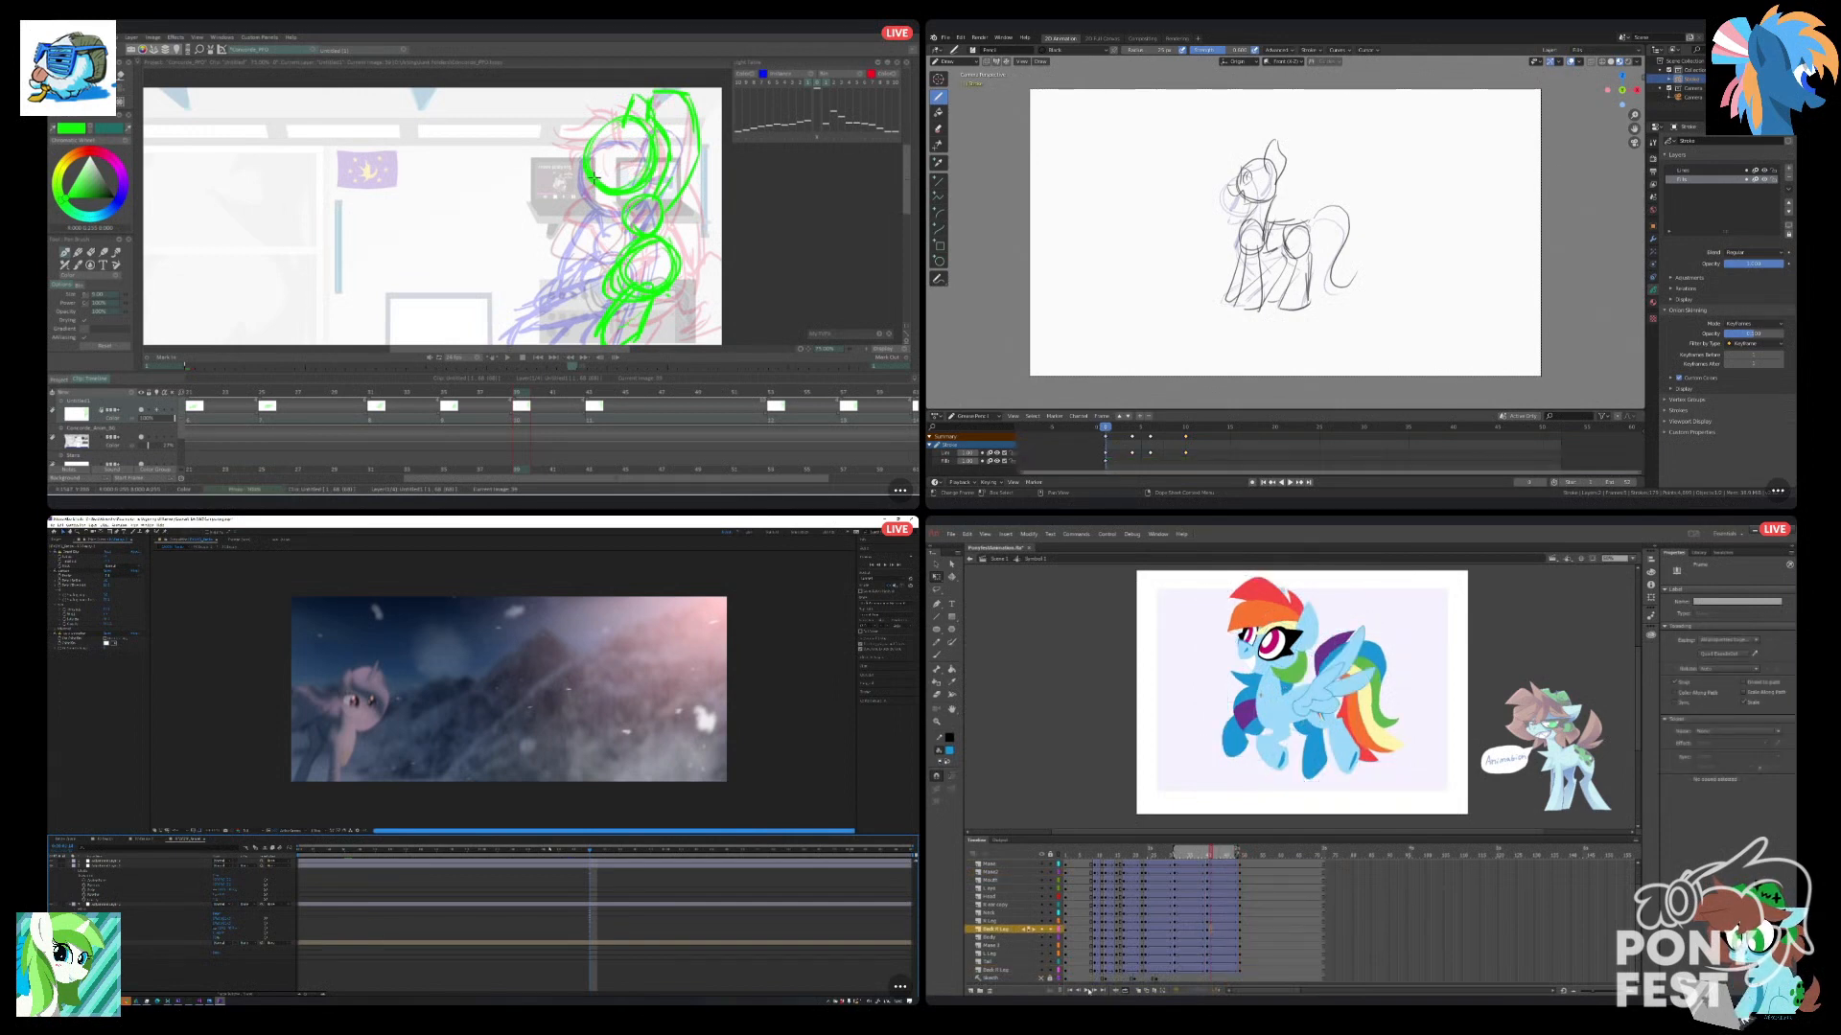
click(1086, 991)
key(space)
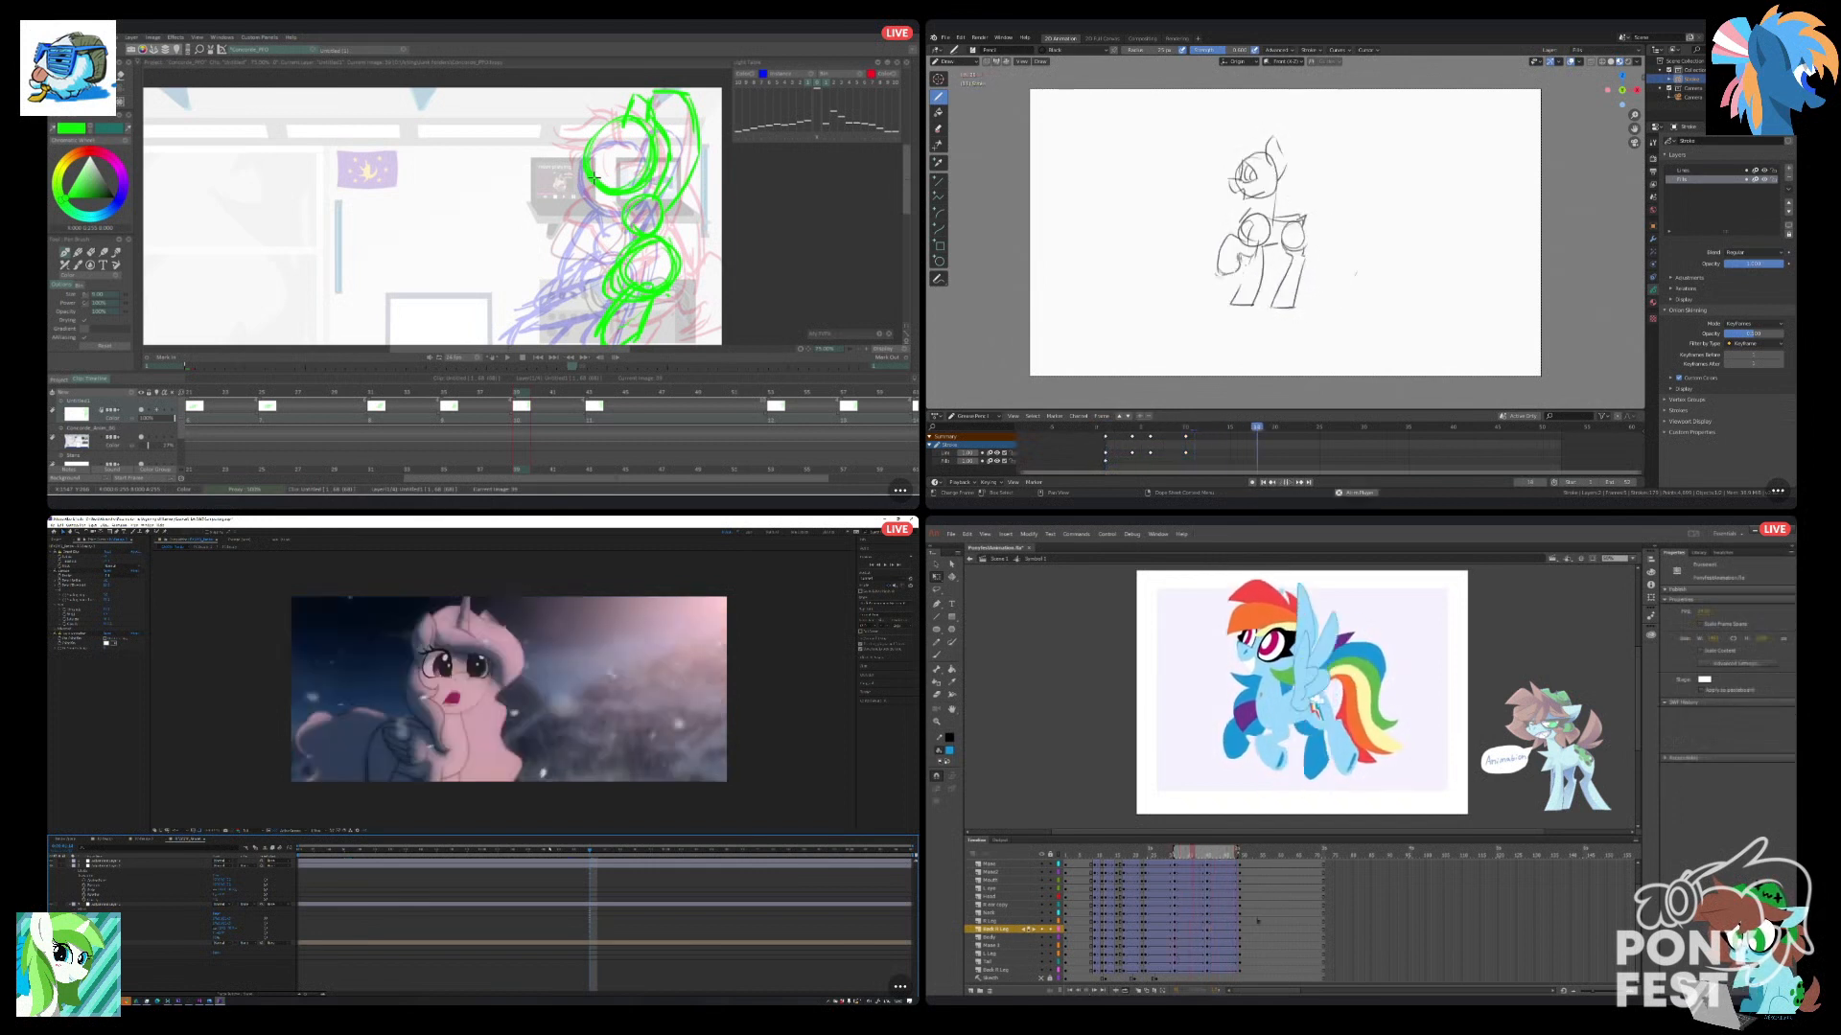
key(space)
click(1205, 889)
key(shift+Left)
key(space)
Try to clear the final keyframes on all pony layers in Animate, and view the After Effects composite enlarged.
drag(1205, 968, 1240, 858)
drag(579, 820, 475, 785)
key(grave)
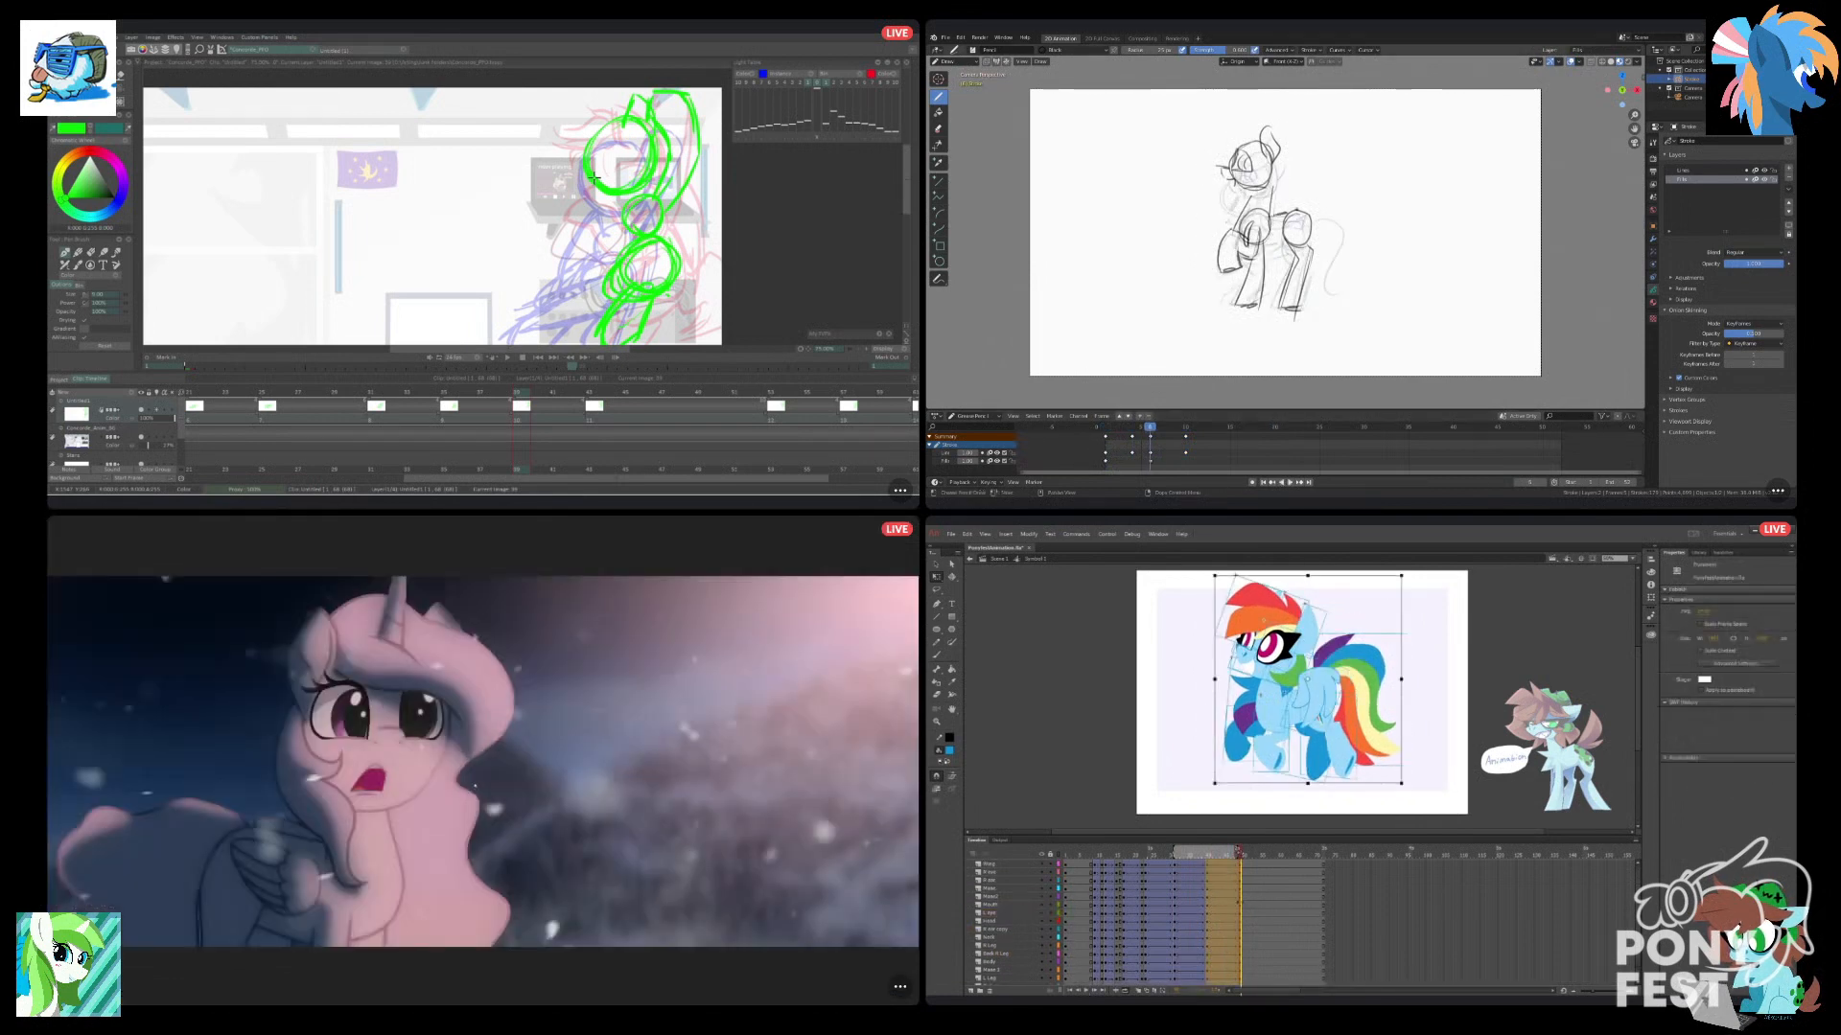
key(shift+F6)
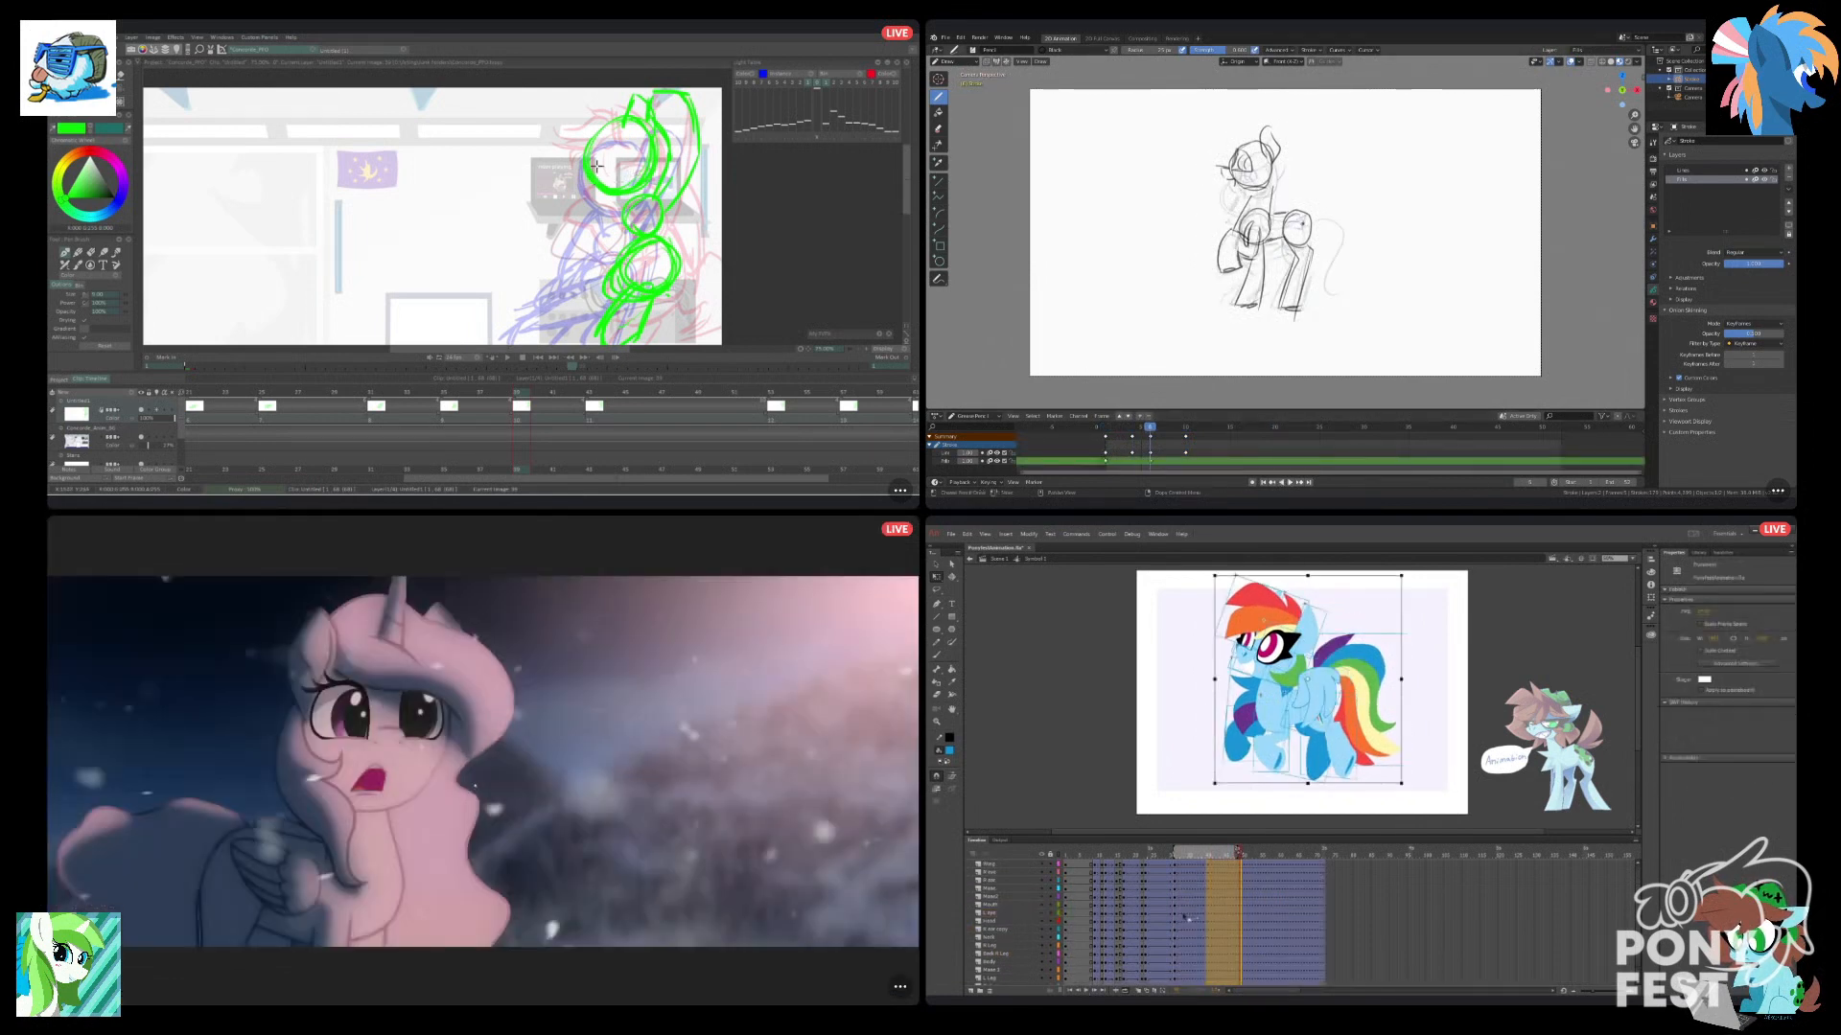
key(ctrl+z)
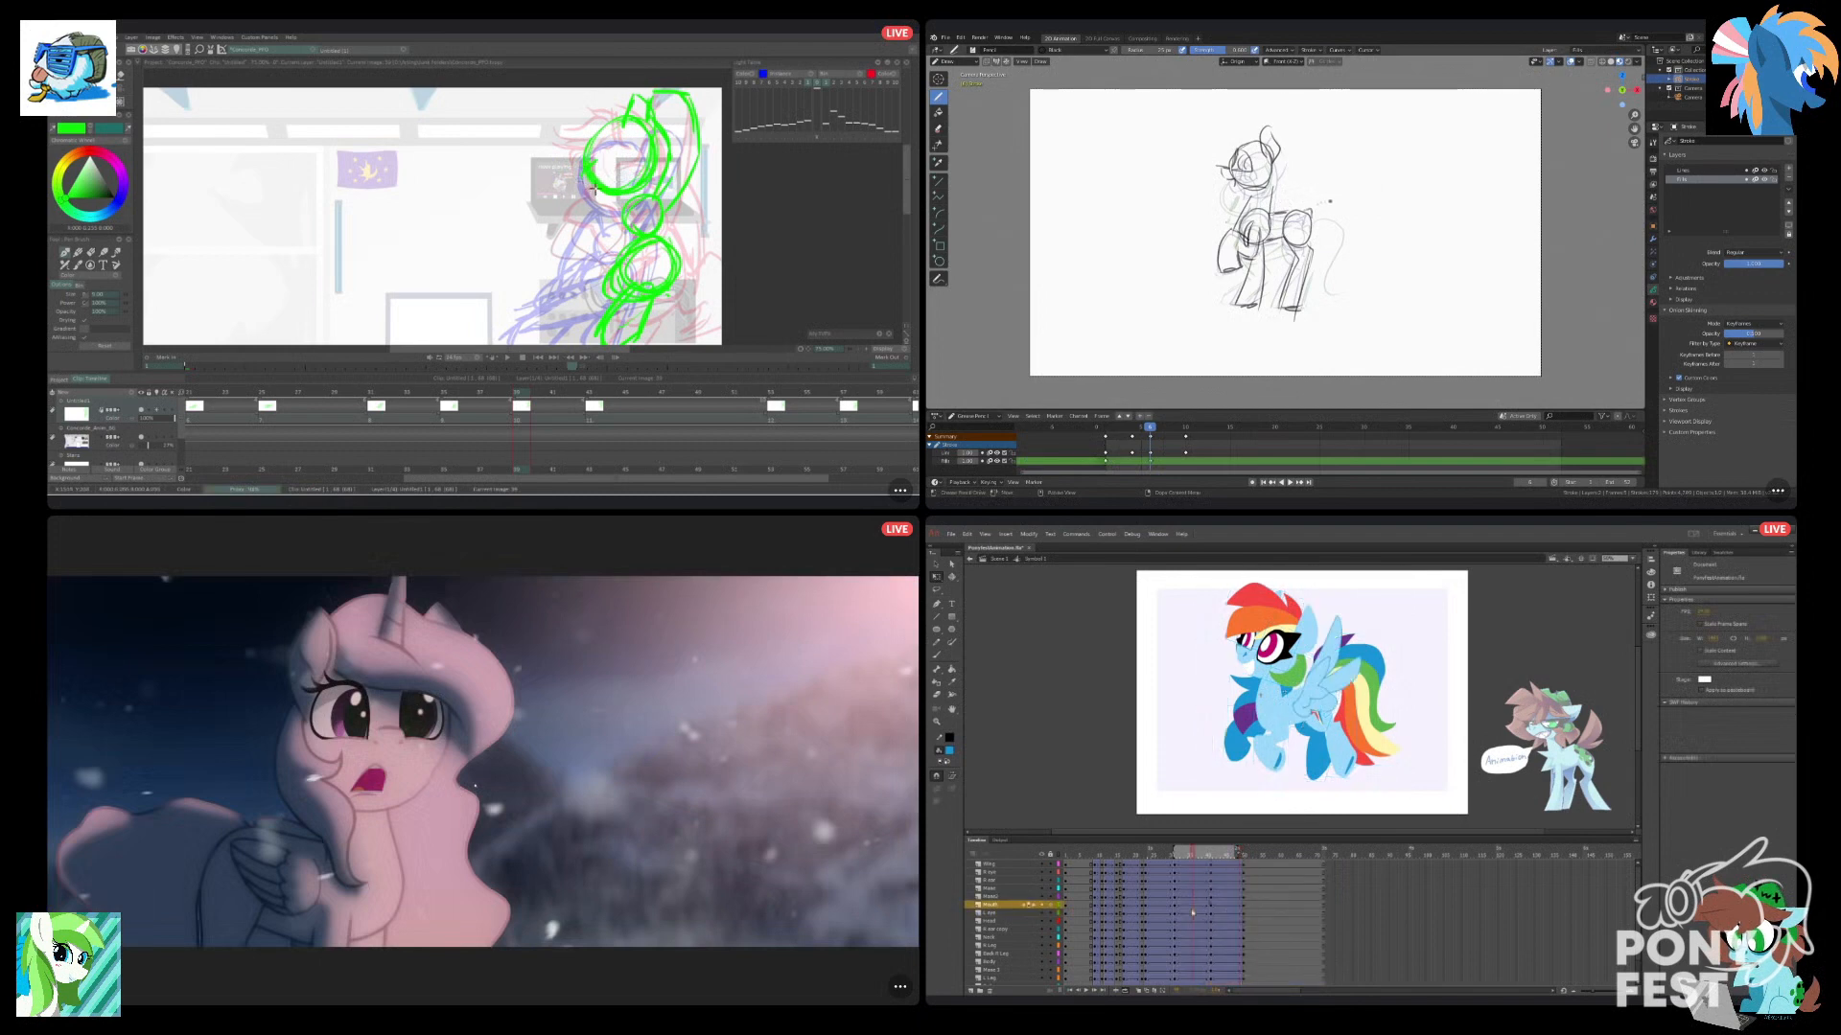
click(1192, 914)
key(grave)
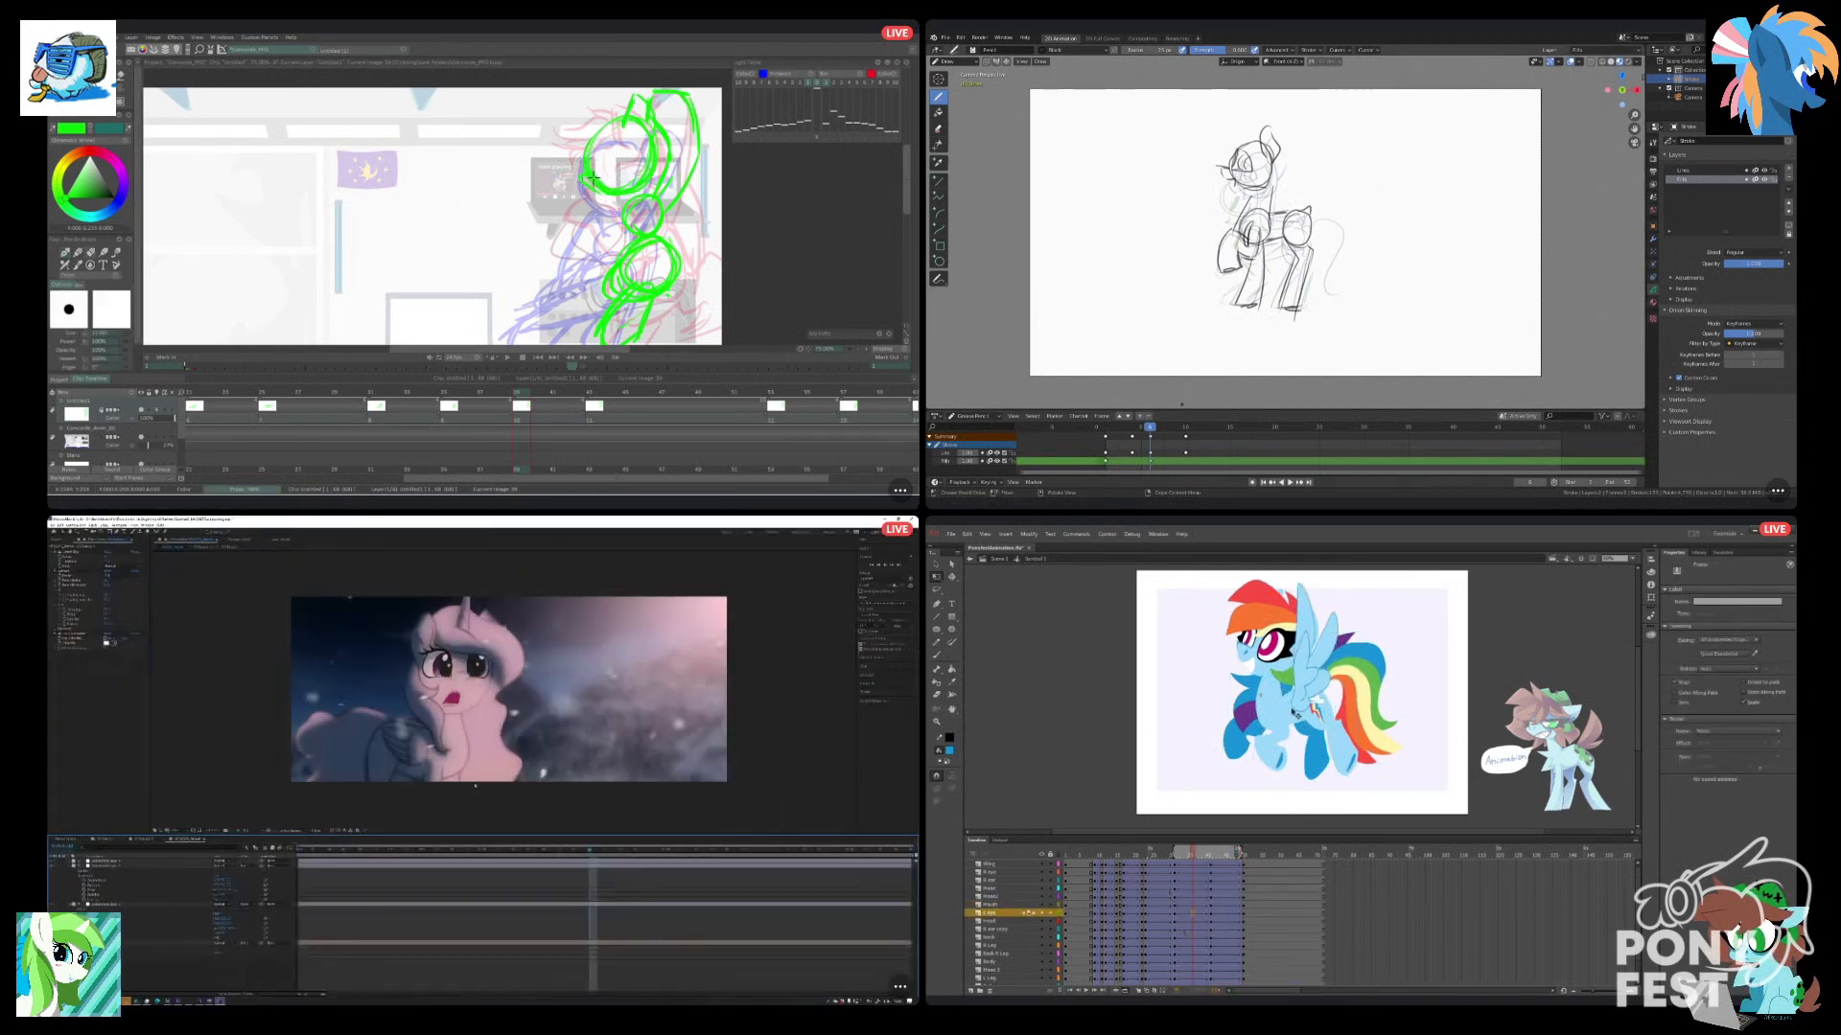
Switch the wing symbol to its lowered pose on the second-to-last hover keyframe in Animate, and return to the early standing pose in Blender.
click(1306, 698)
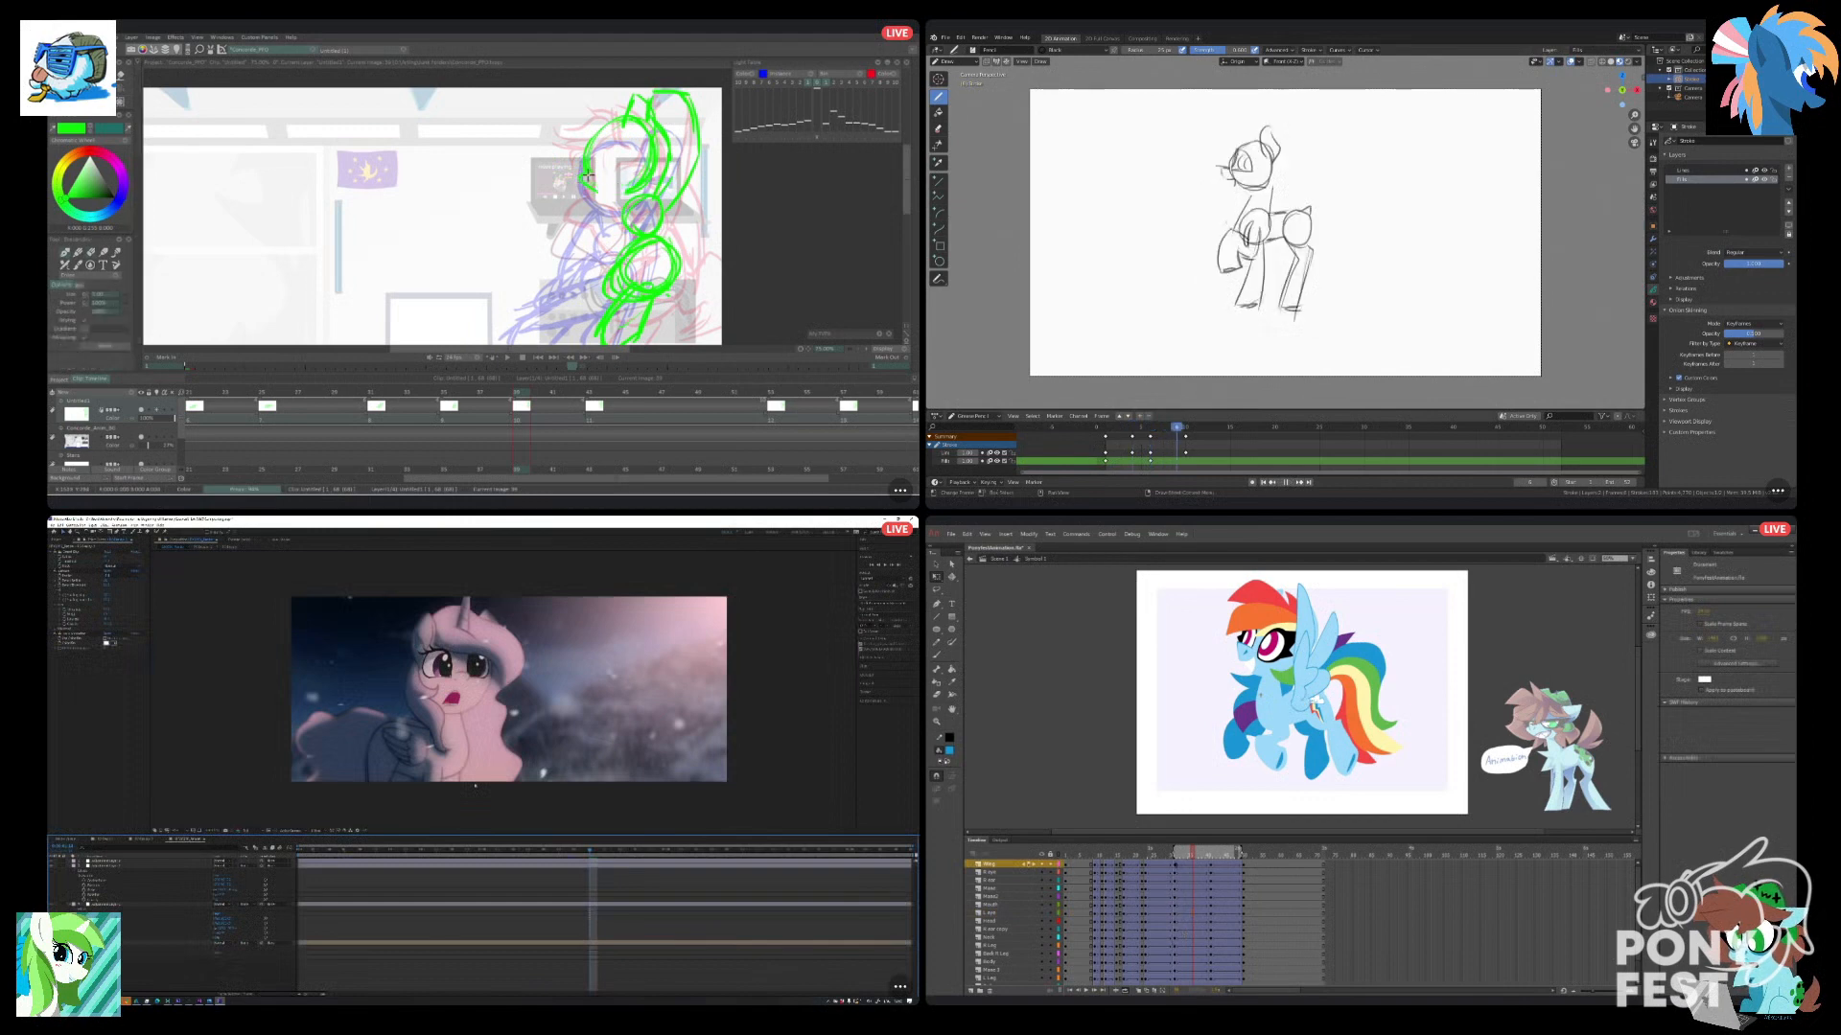
click(1177, 864)
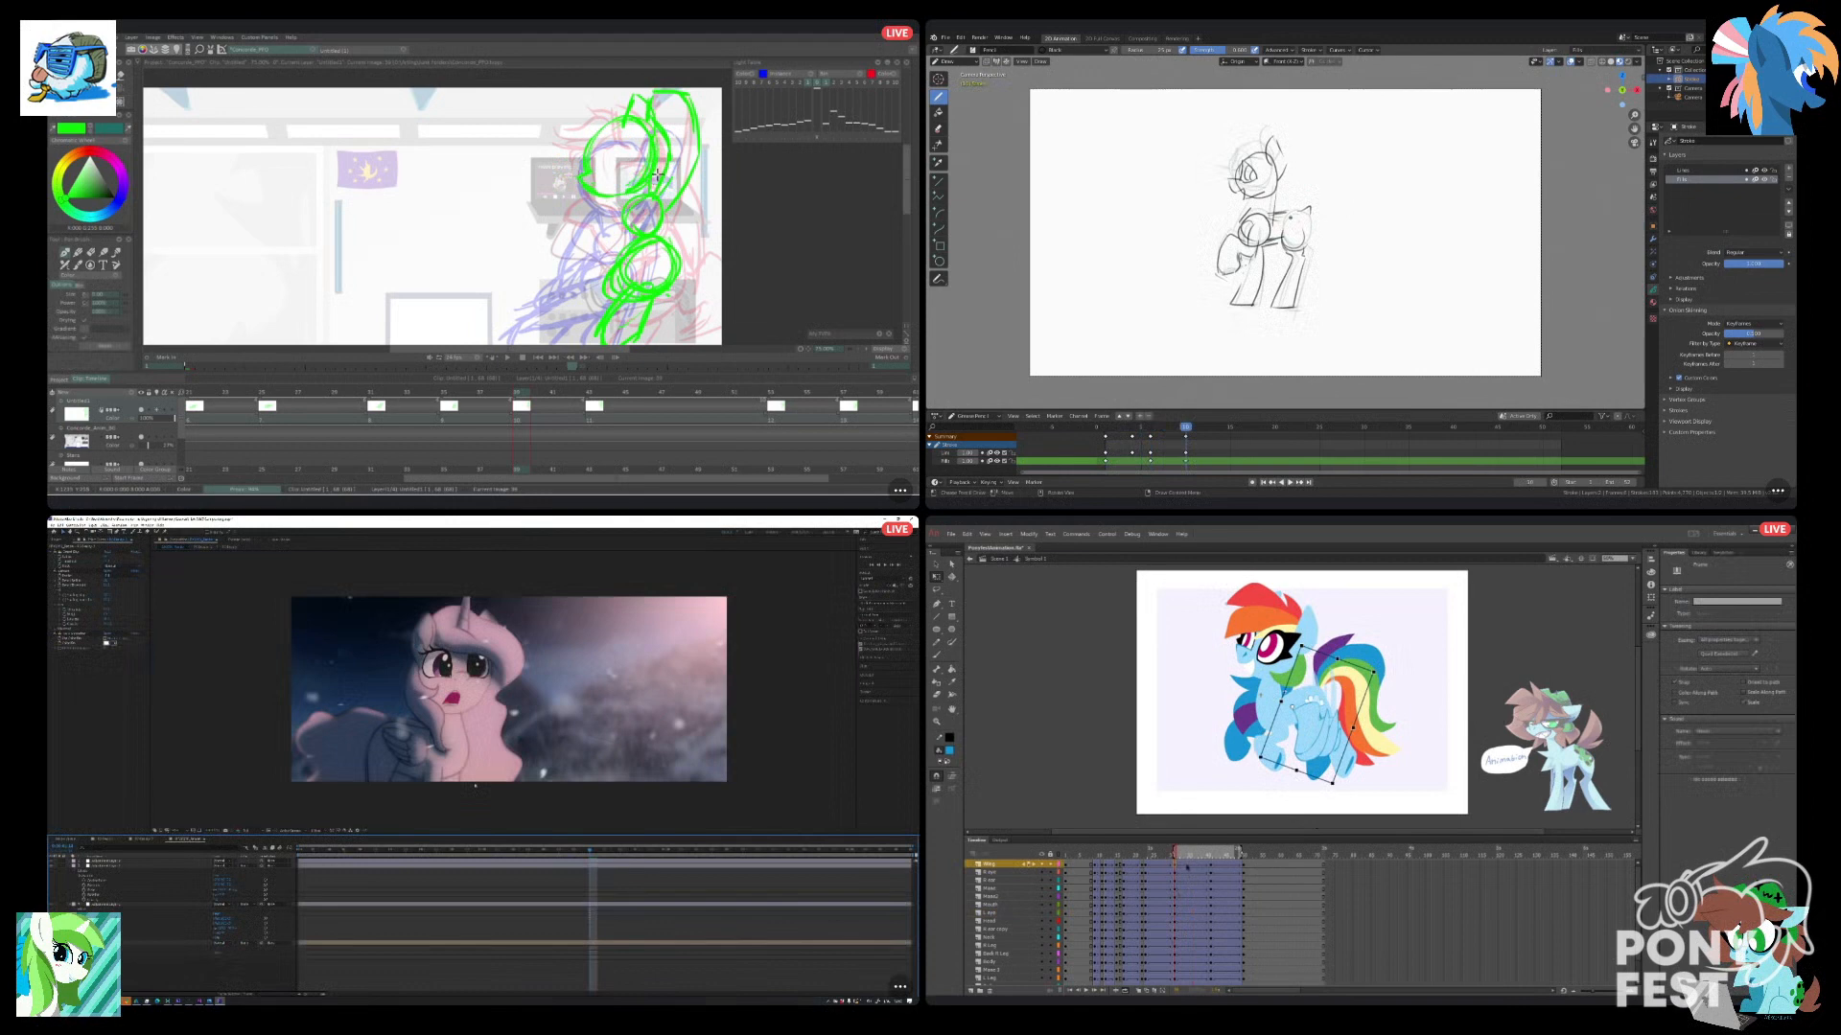
key(Return)
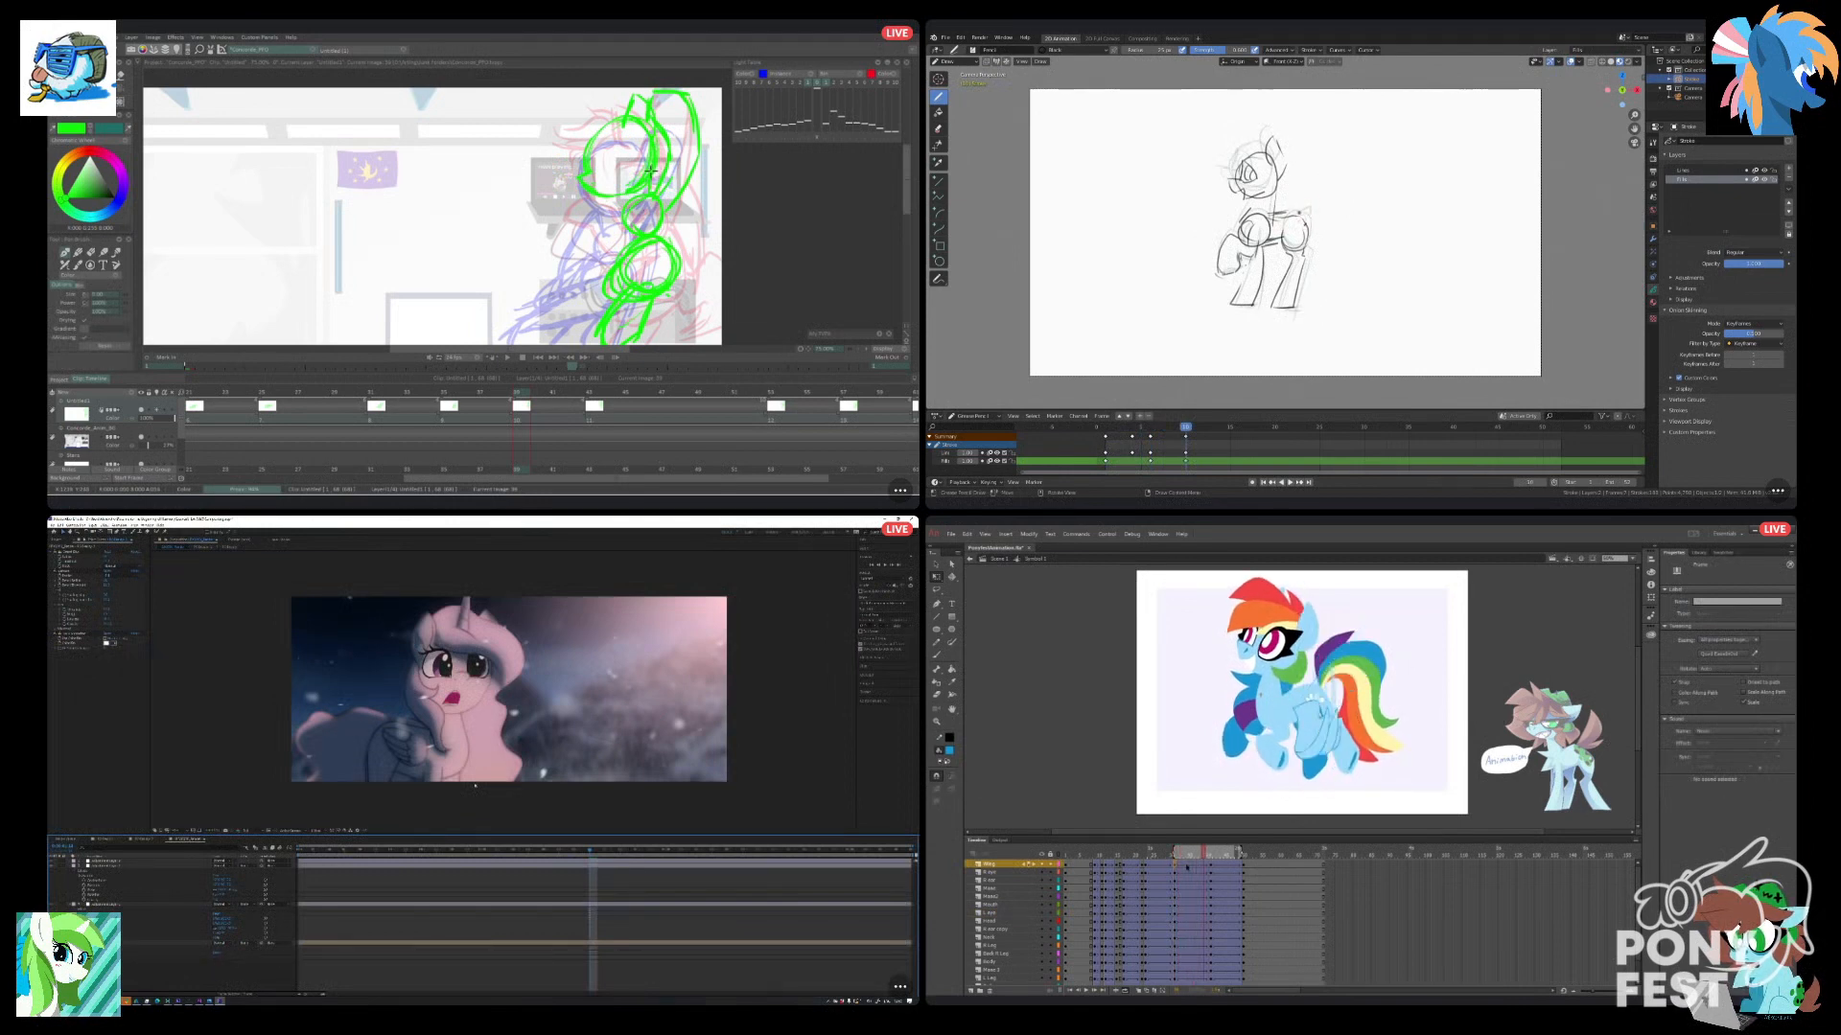
key(period)
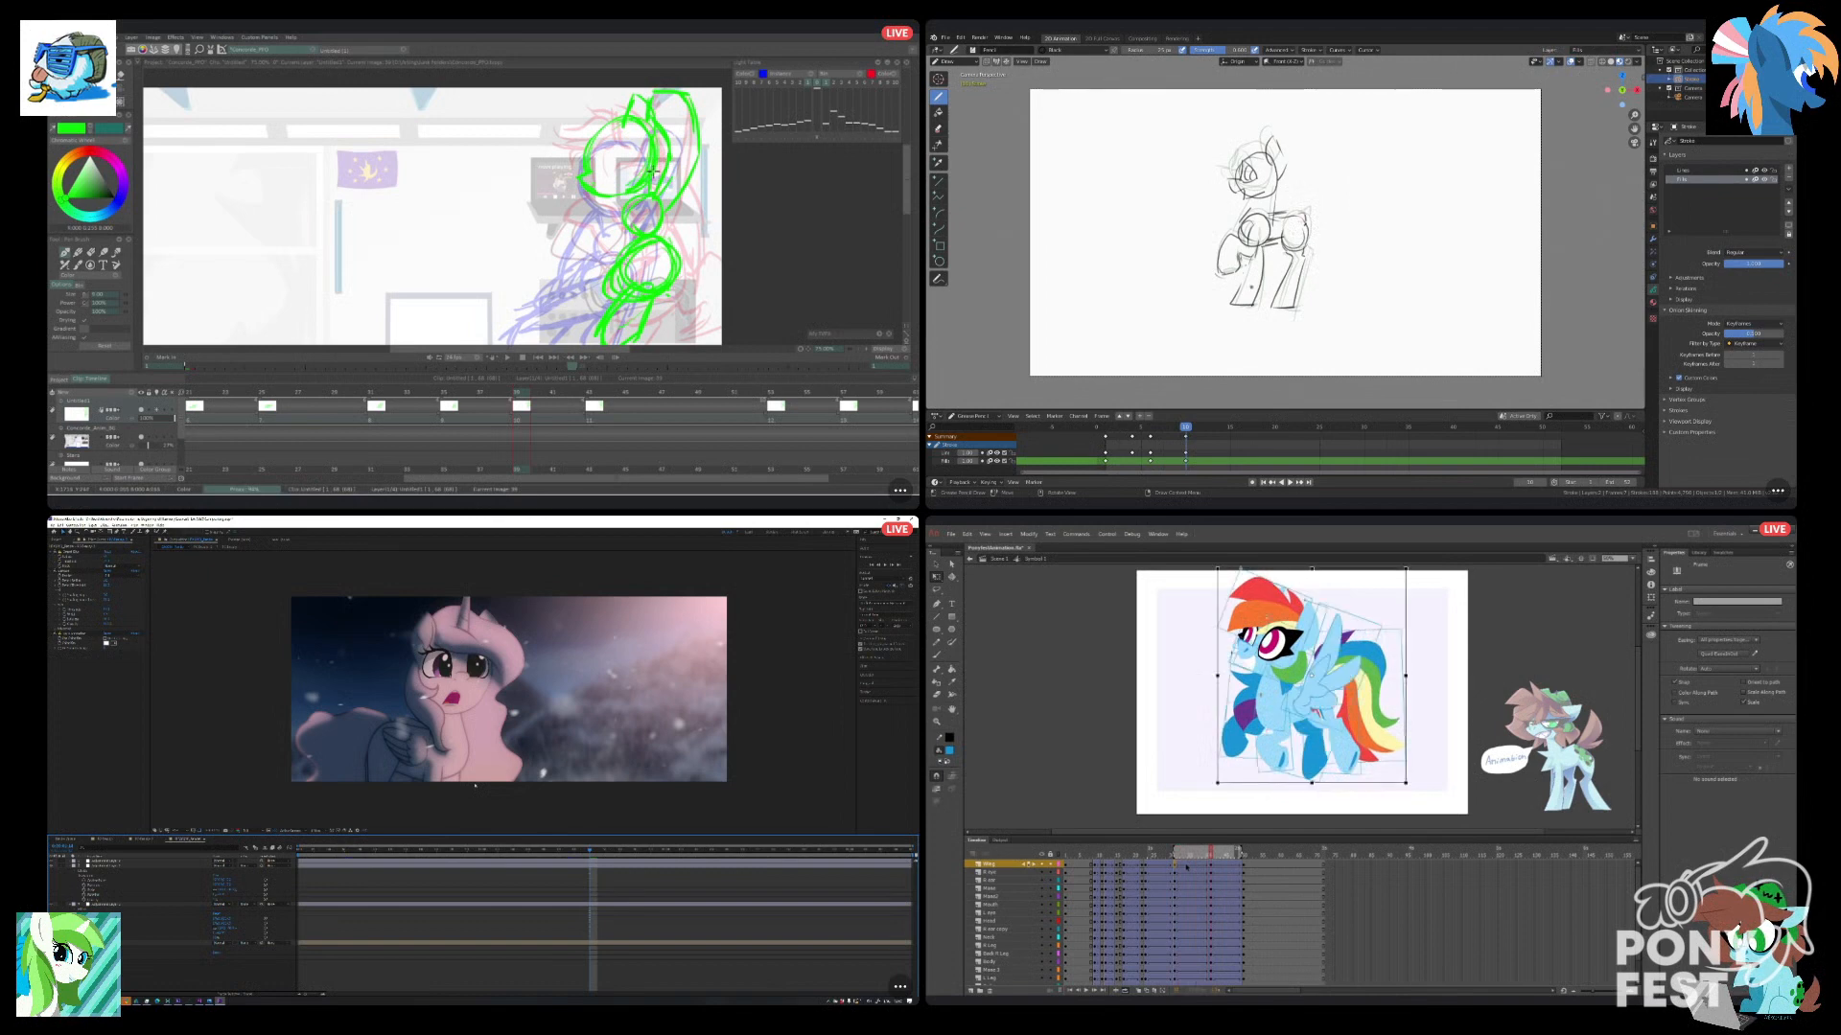
mouse_move(1098, 426)
mouse_down()
mouse_move(1138, 427)
mouse_move(1114, 427)
mouse_up()
click(1321, 698)
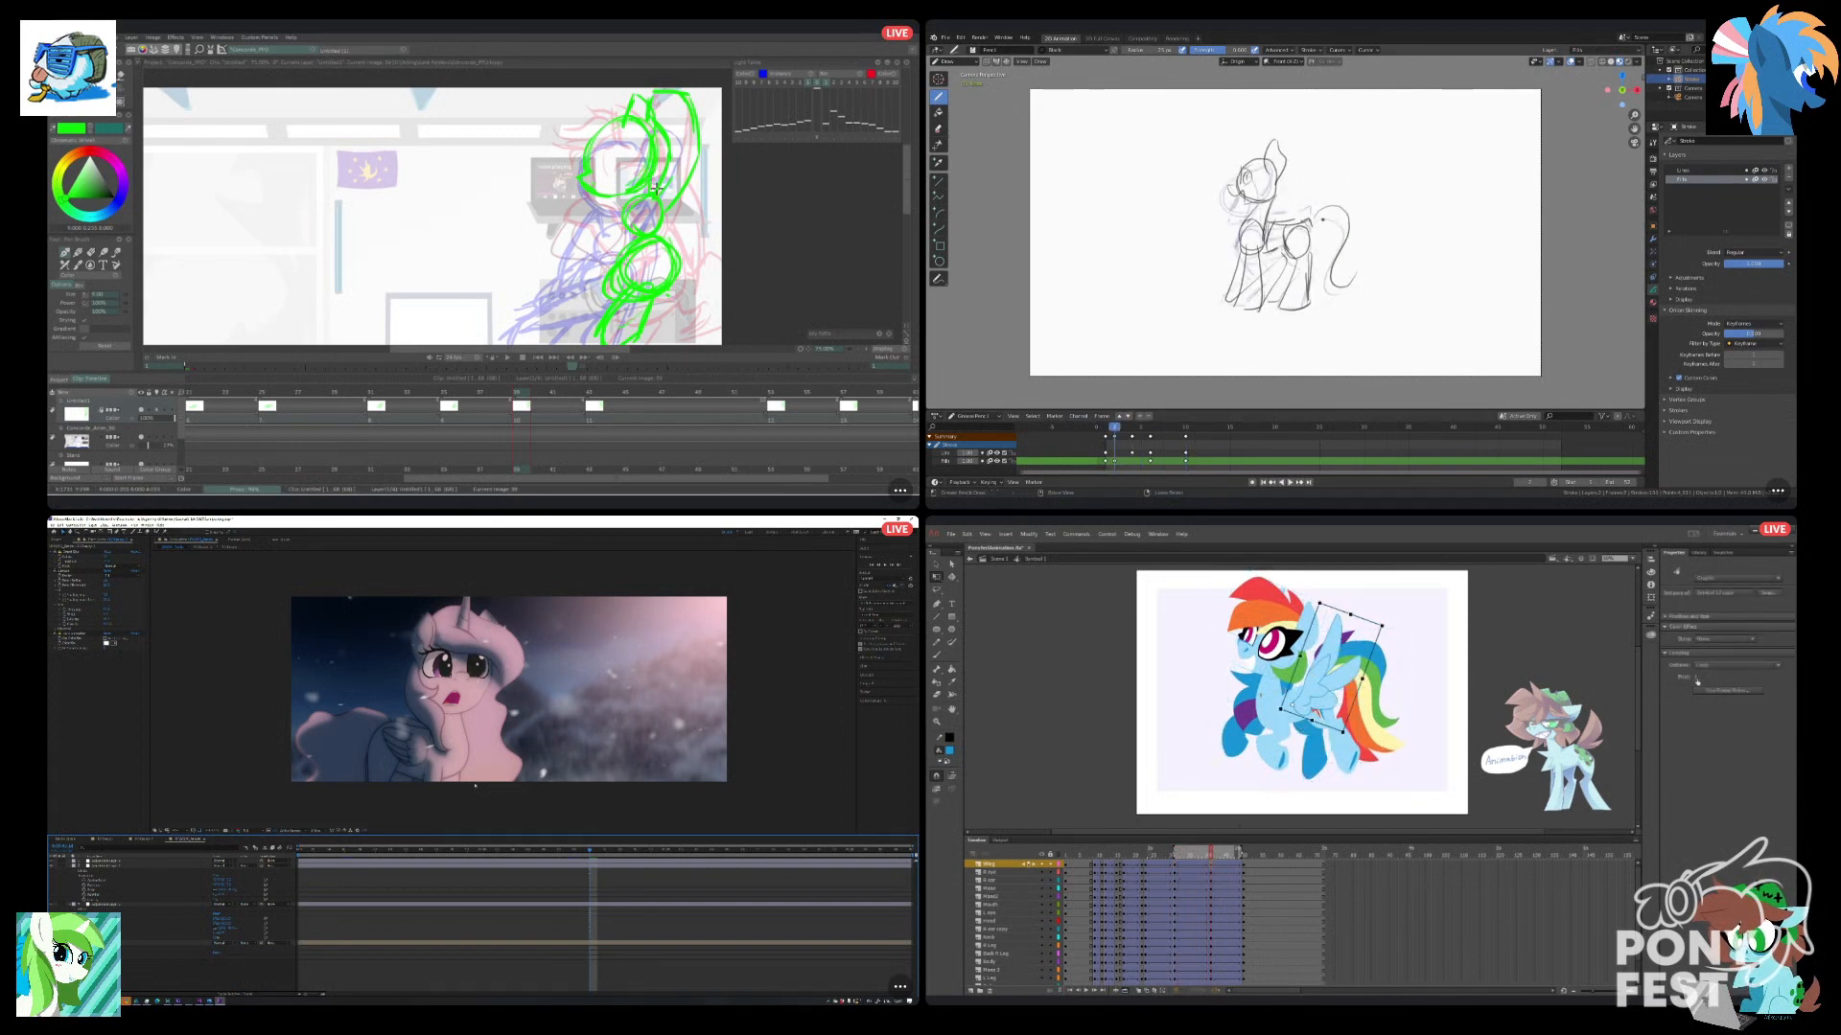
key(Return)
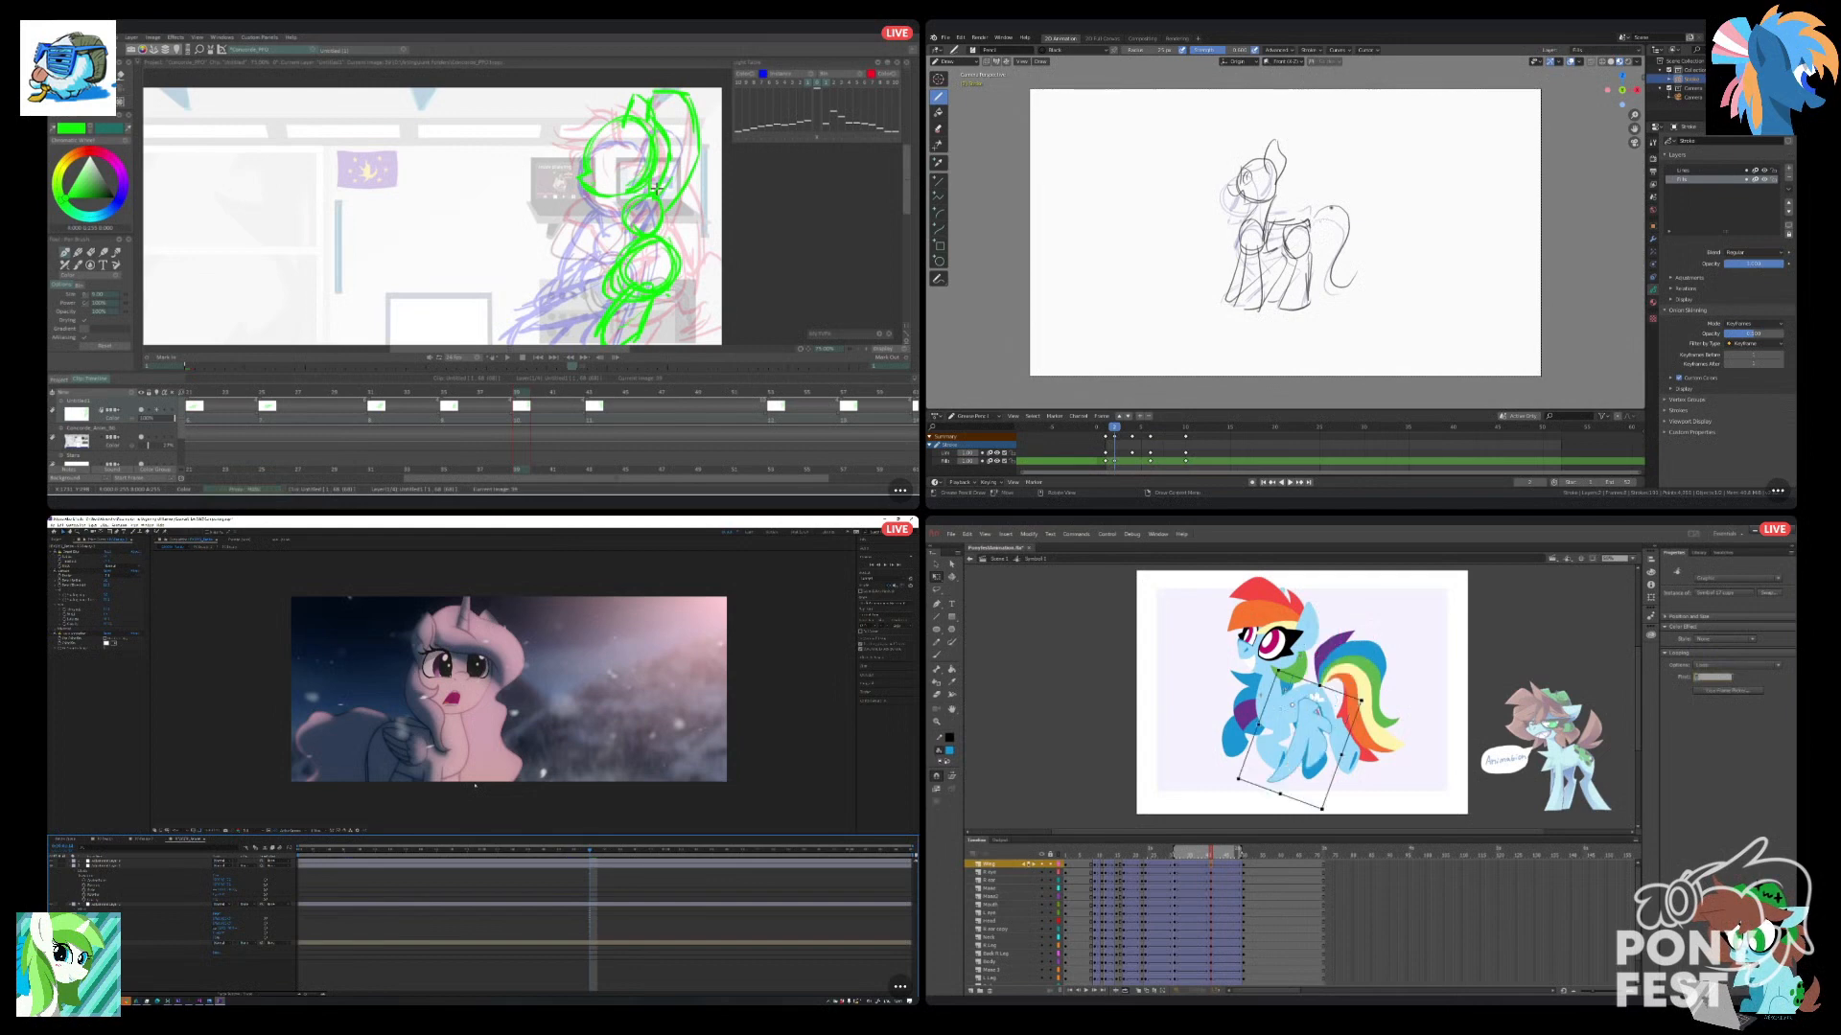
click(1257, 821)
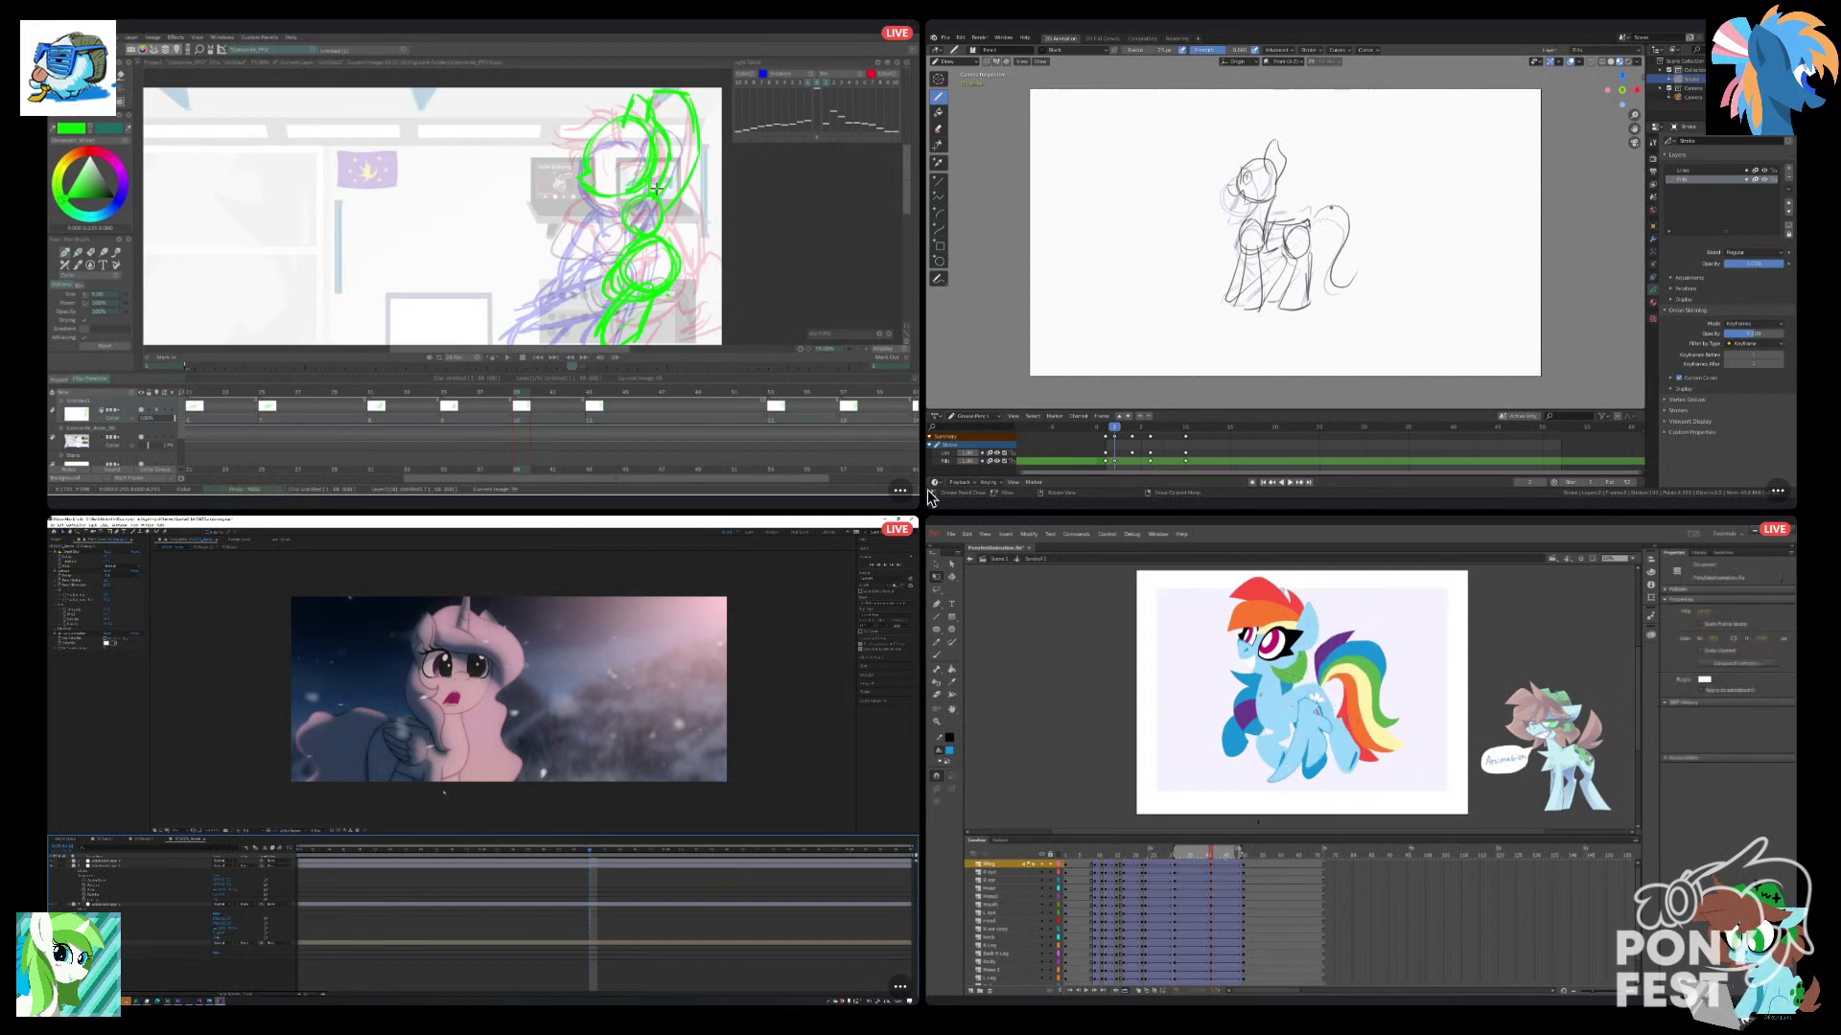
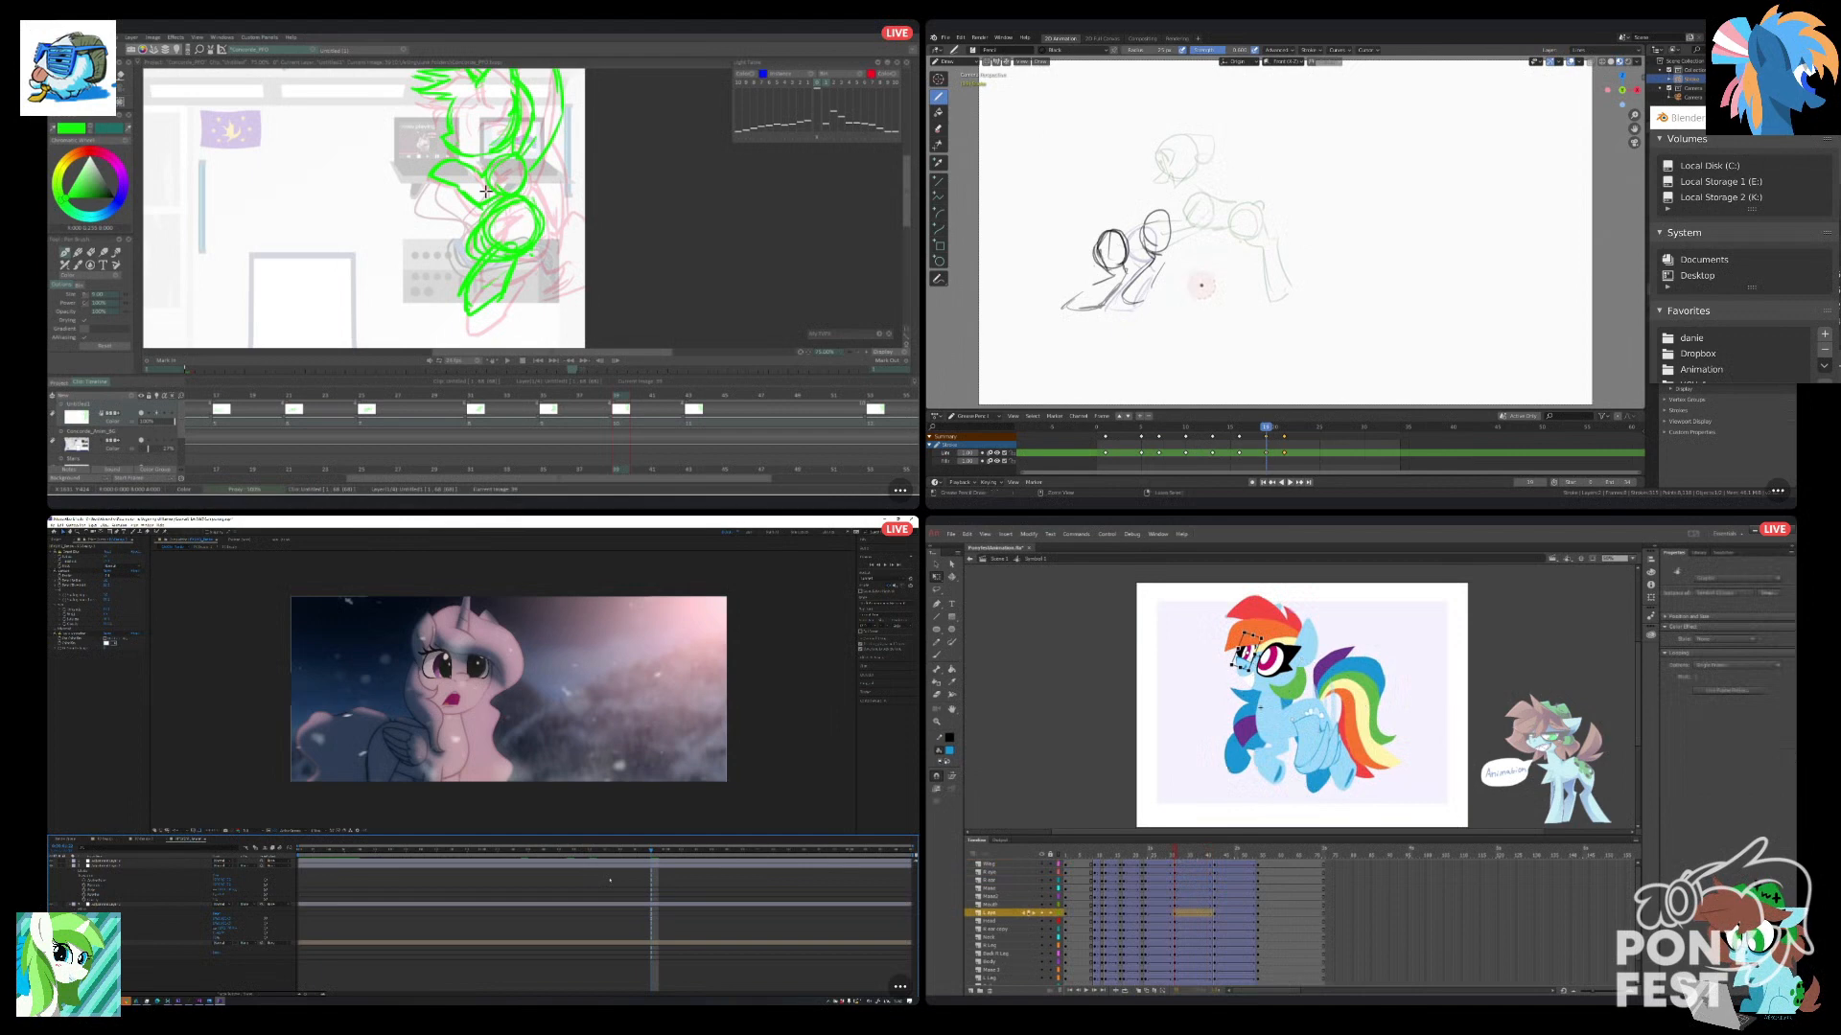
Play back the hover in Animate, return to the main scene and view its playback from the start.
drag(1177, 851, 1269, 849)
click(970, 561)
click(1085, 992)
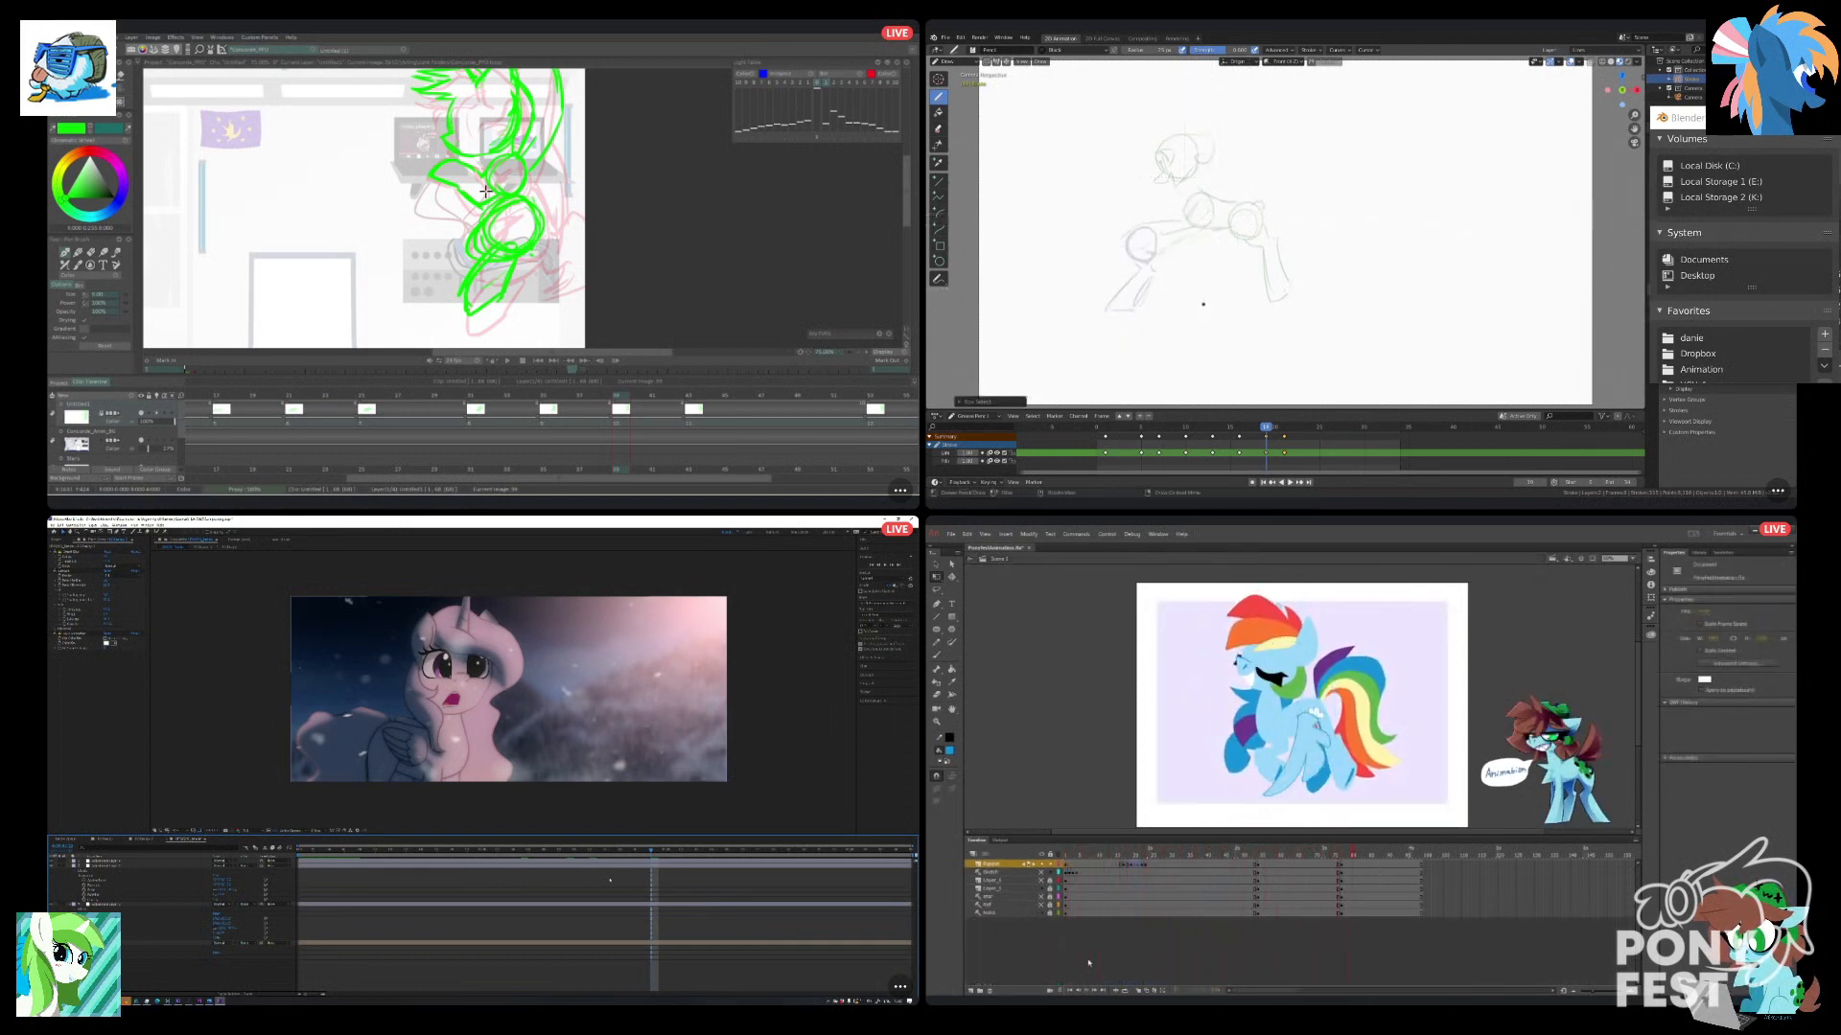
key(space)
click(1091, 897)
key(b)
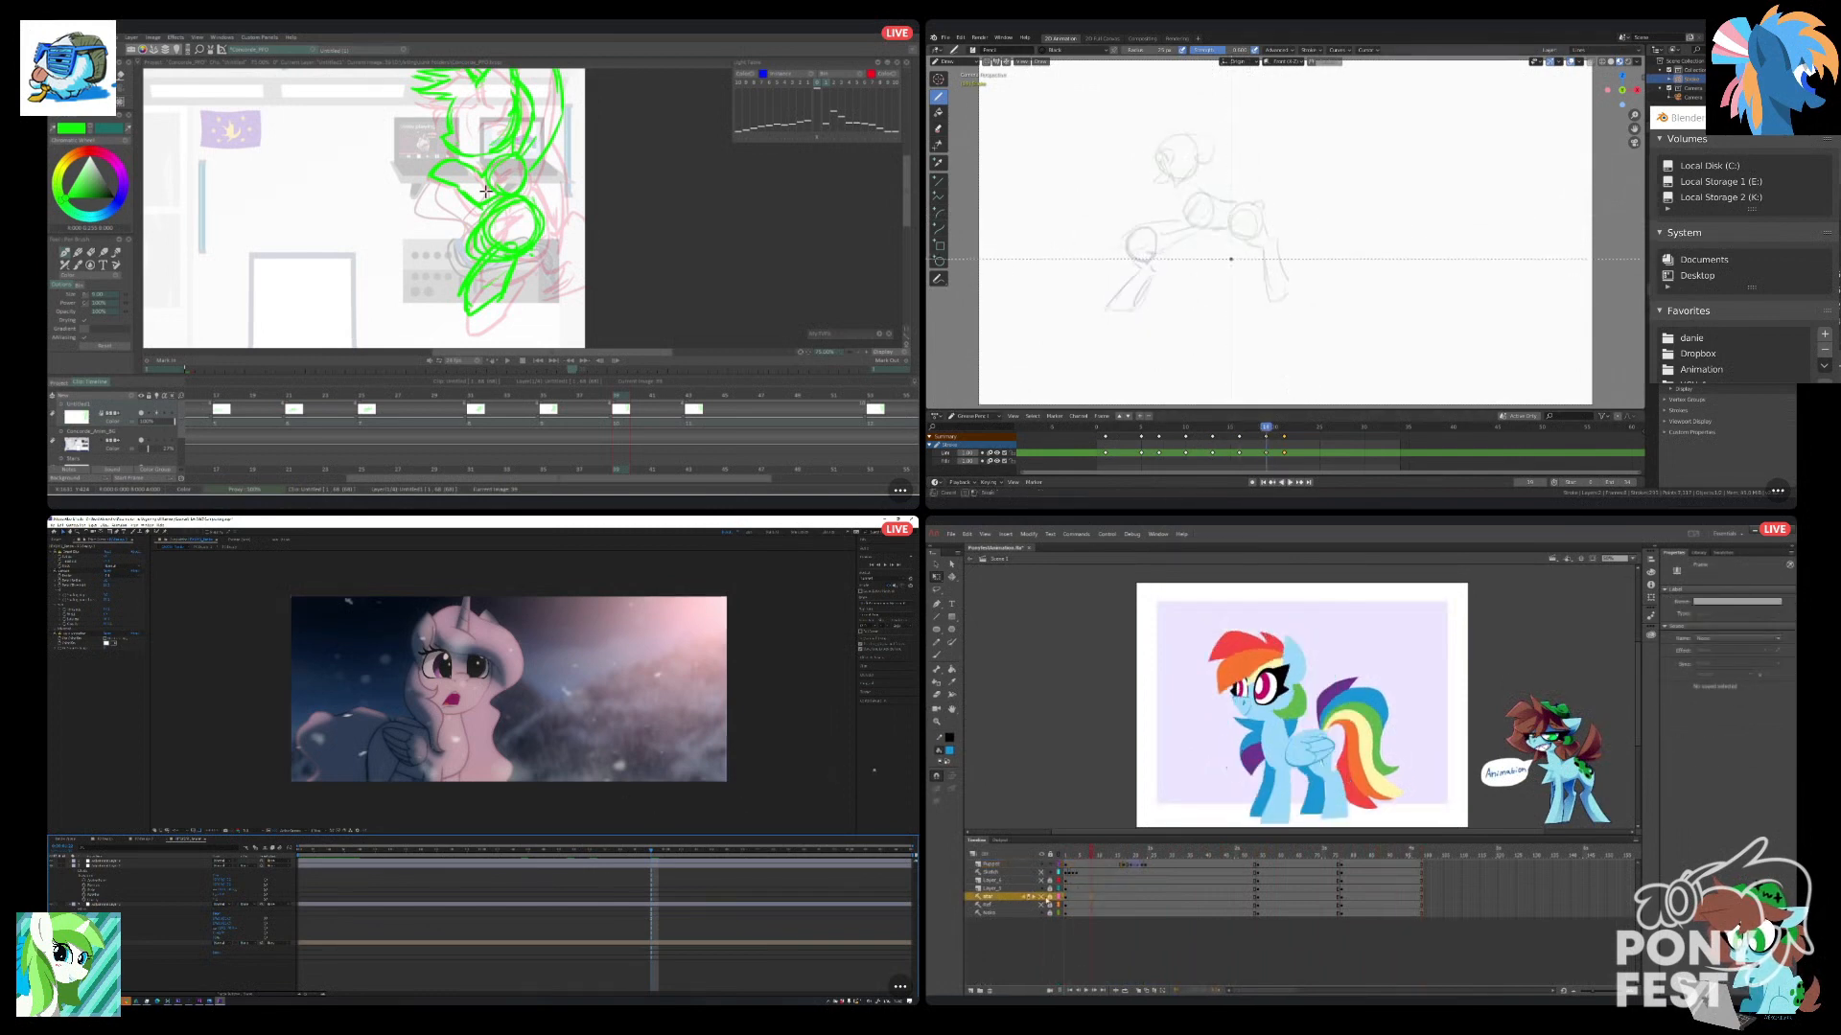
Scrub through the opening frames of the main scene in Animate and the last walk poses in Blender.
key(Escape)
drag(1144, 233, 1153, 237)
drag(1088, 855, 1082, 855)
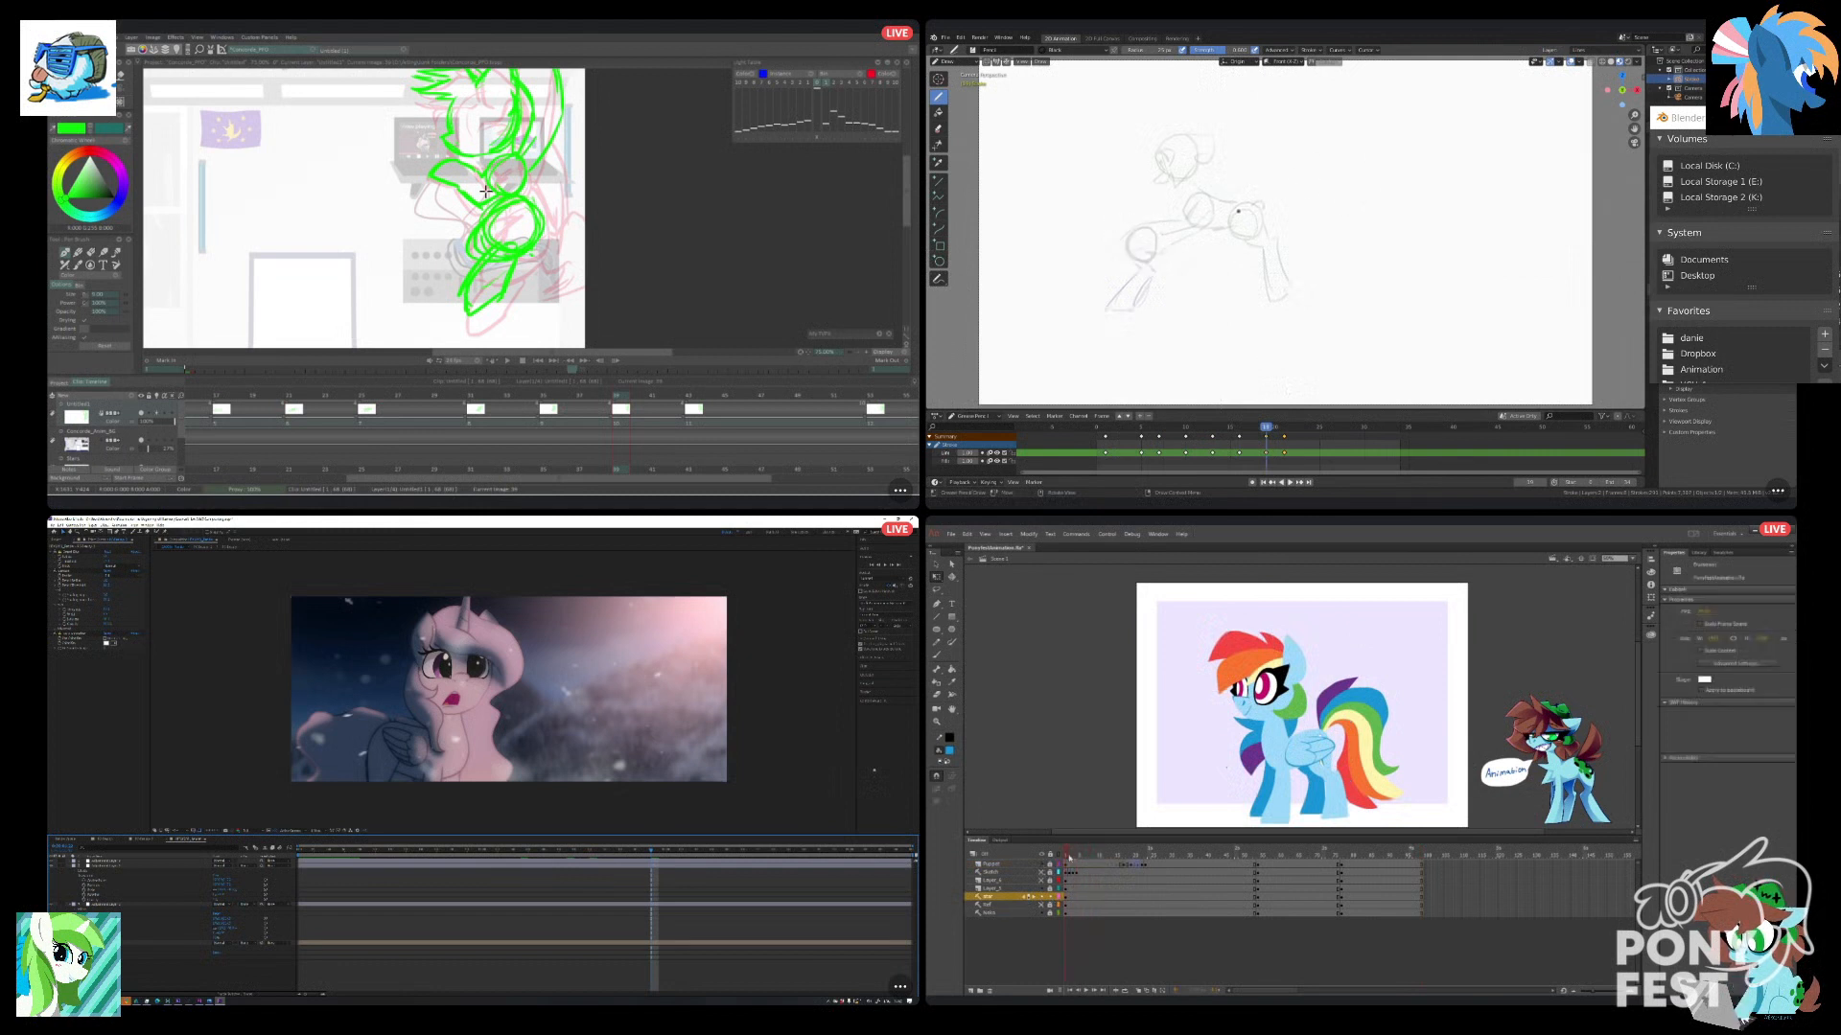
drag(1260, 428, 1250, 427)
drag(1068, 854, 1075, 855)
drag(1249, 428, 1229, 428)
drag(1074, 854, 1082, 854)
drag(1229, 427, 1266, 427)
Move the star effect layer higher in the Animate layer stack and place the star symbol over the pony's lower chest on the first frame.
click(1018, 896)
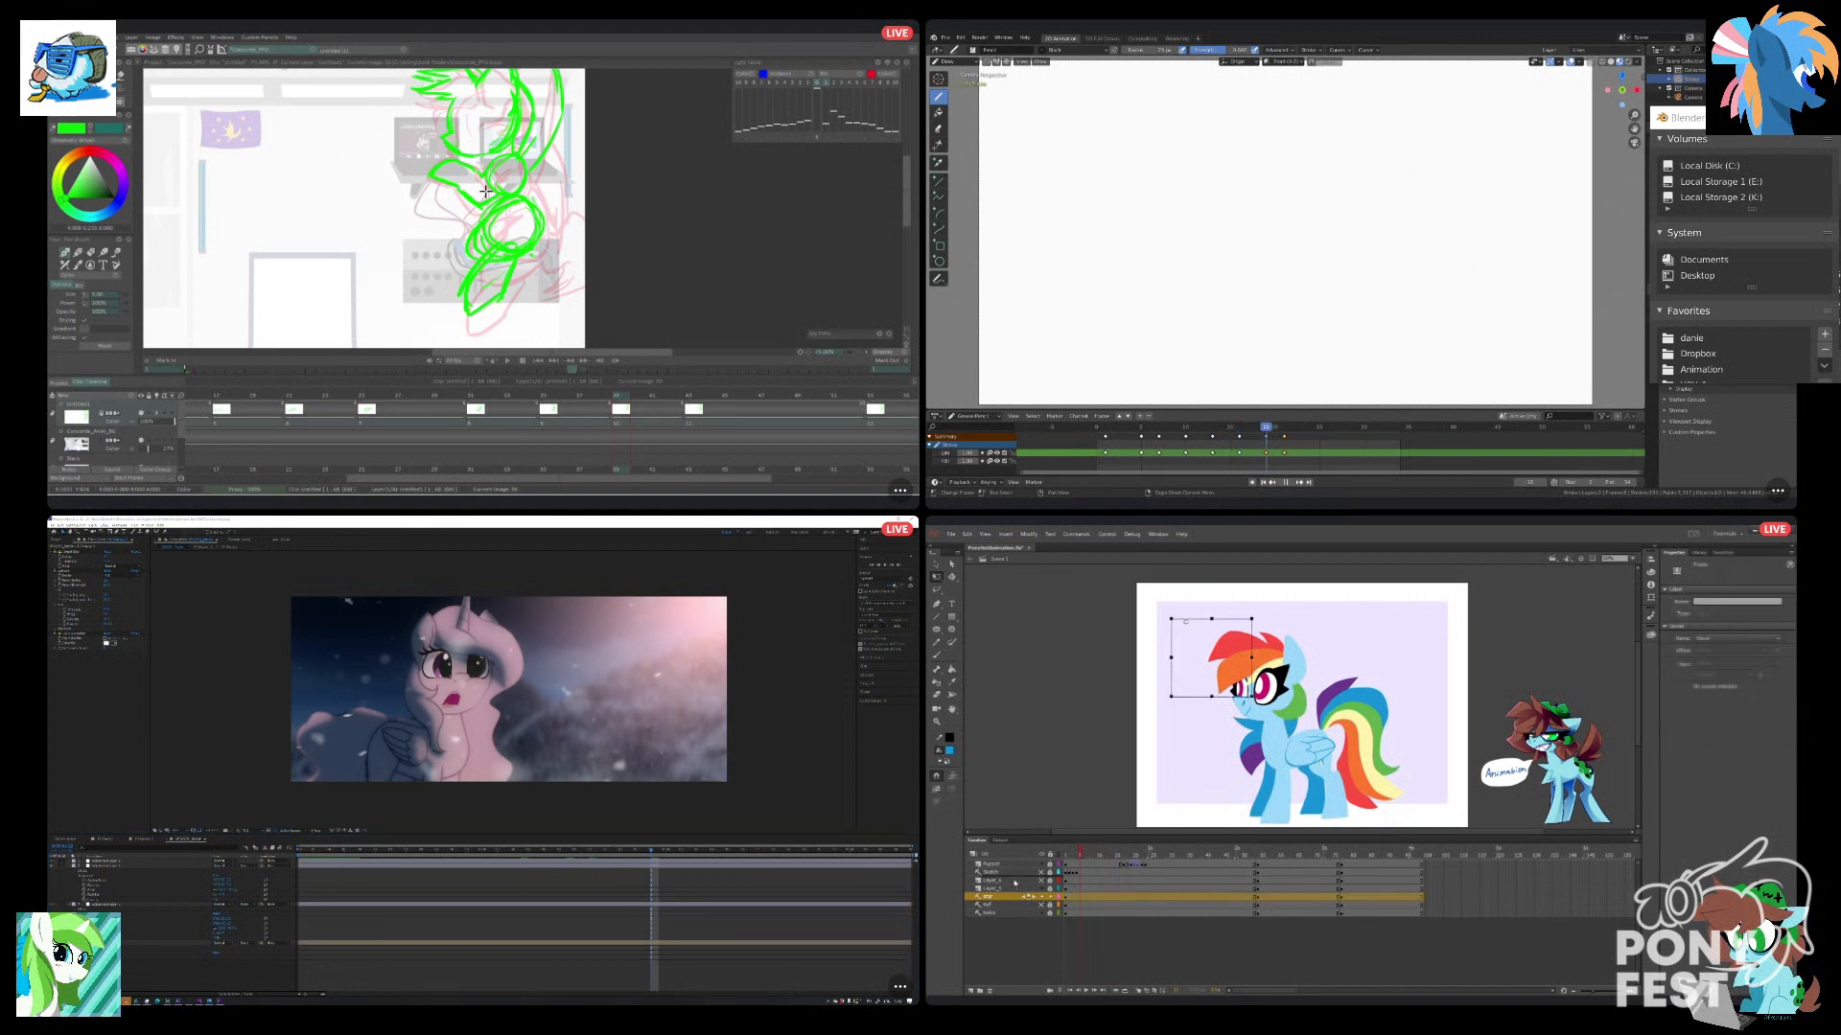
drag(1014, 883, 1012, 880)
click(1062, 856)
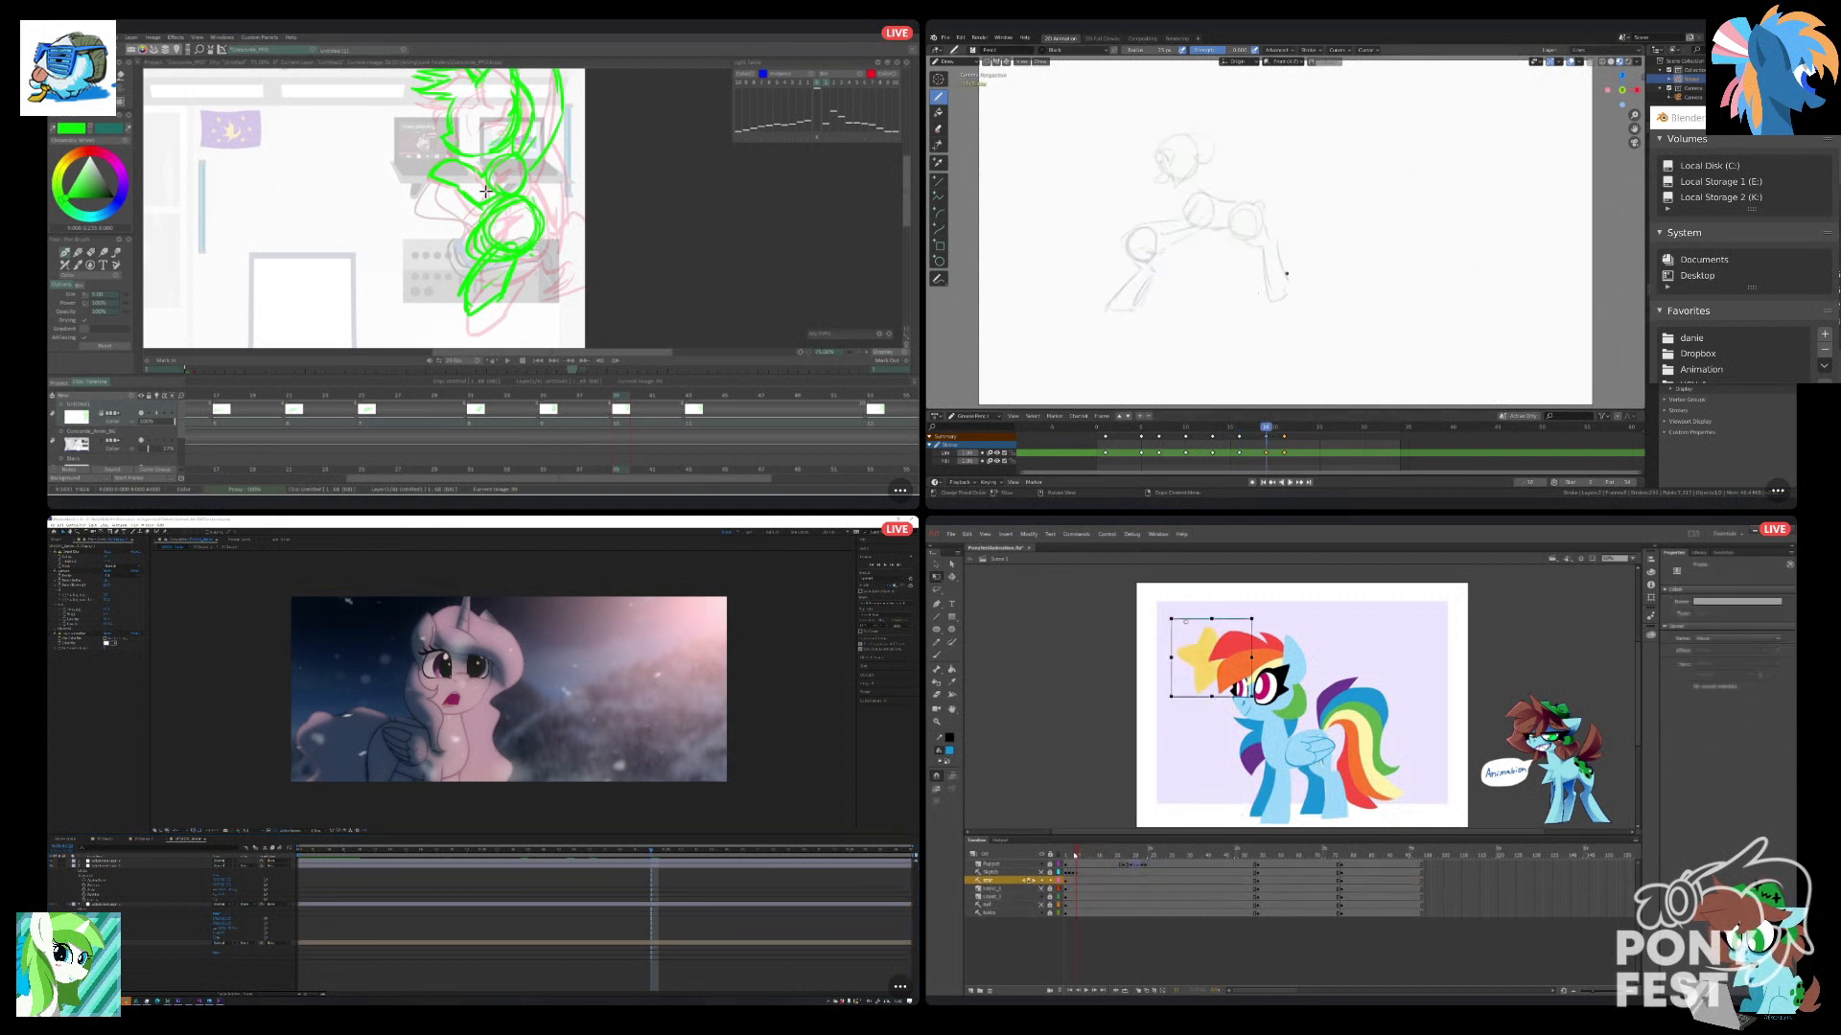
click(1066, 880)
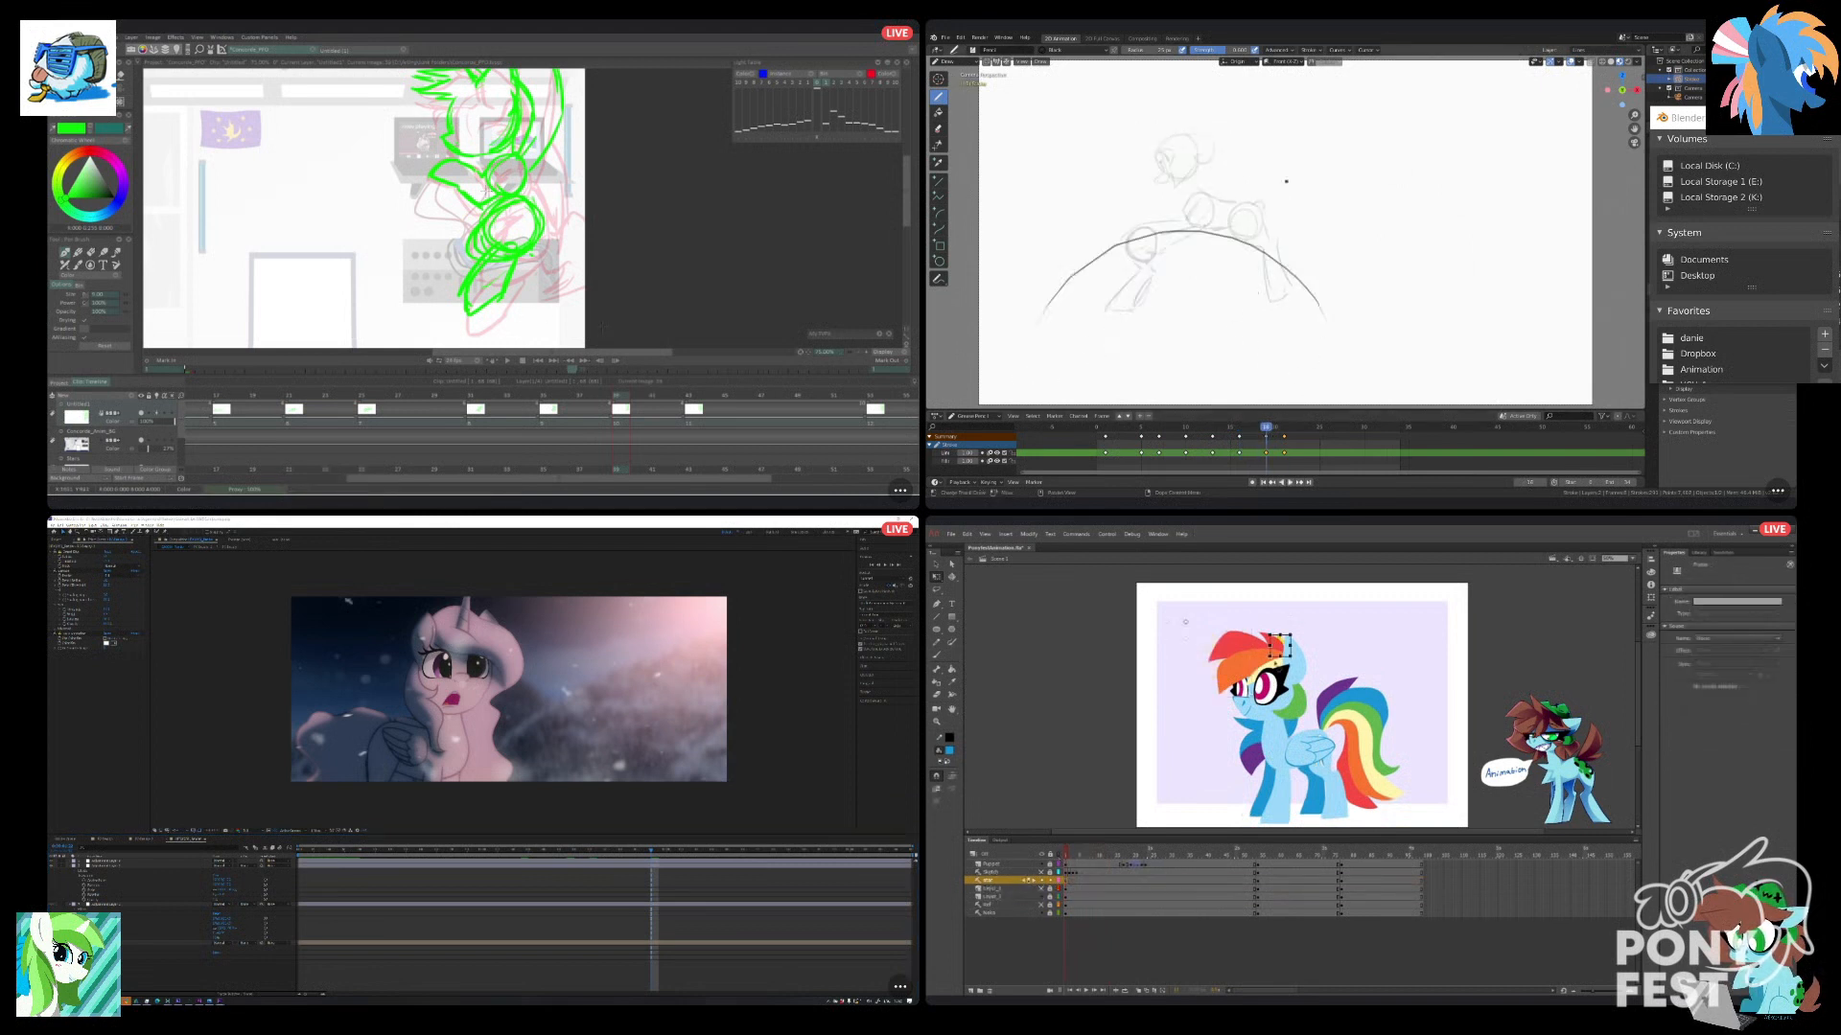
drag(1276, 741, 1273, 746)
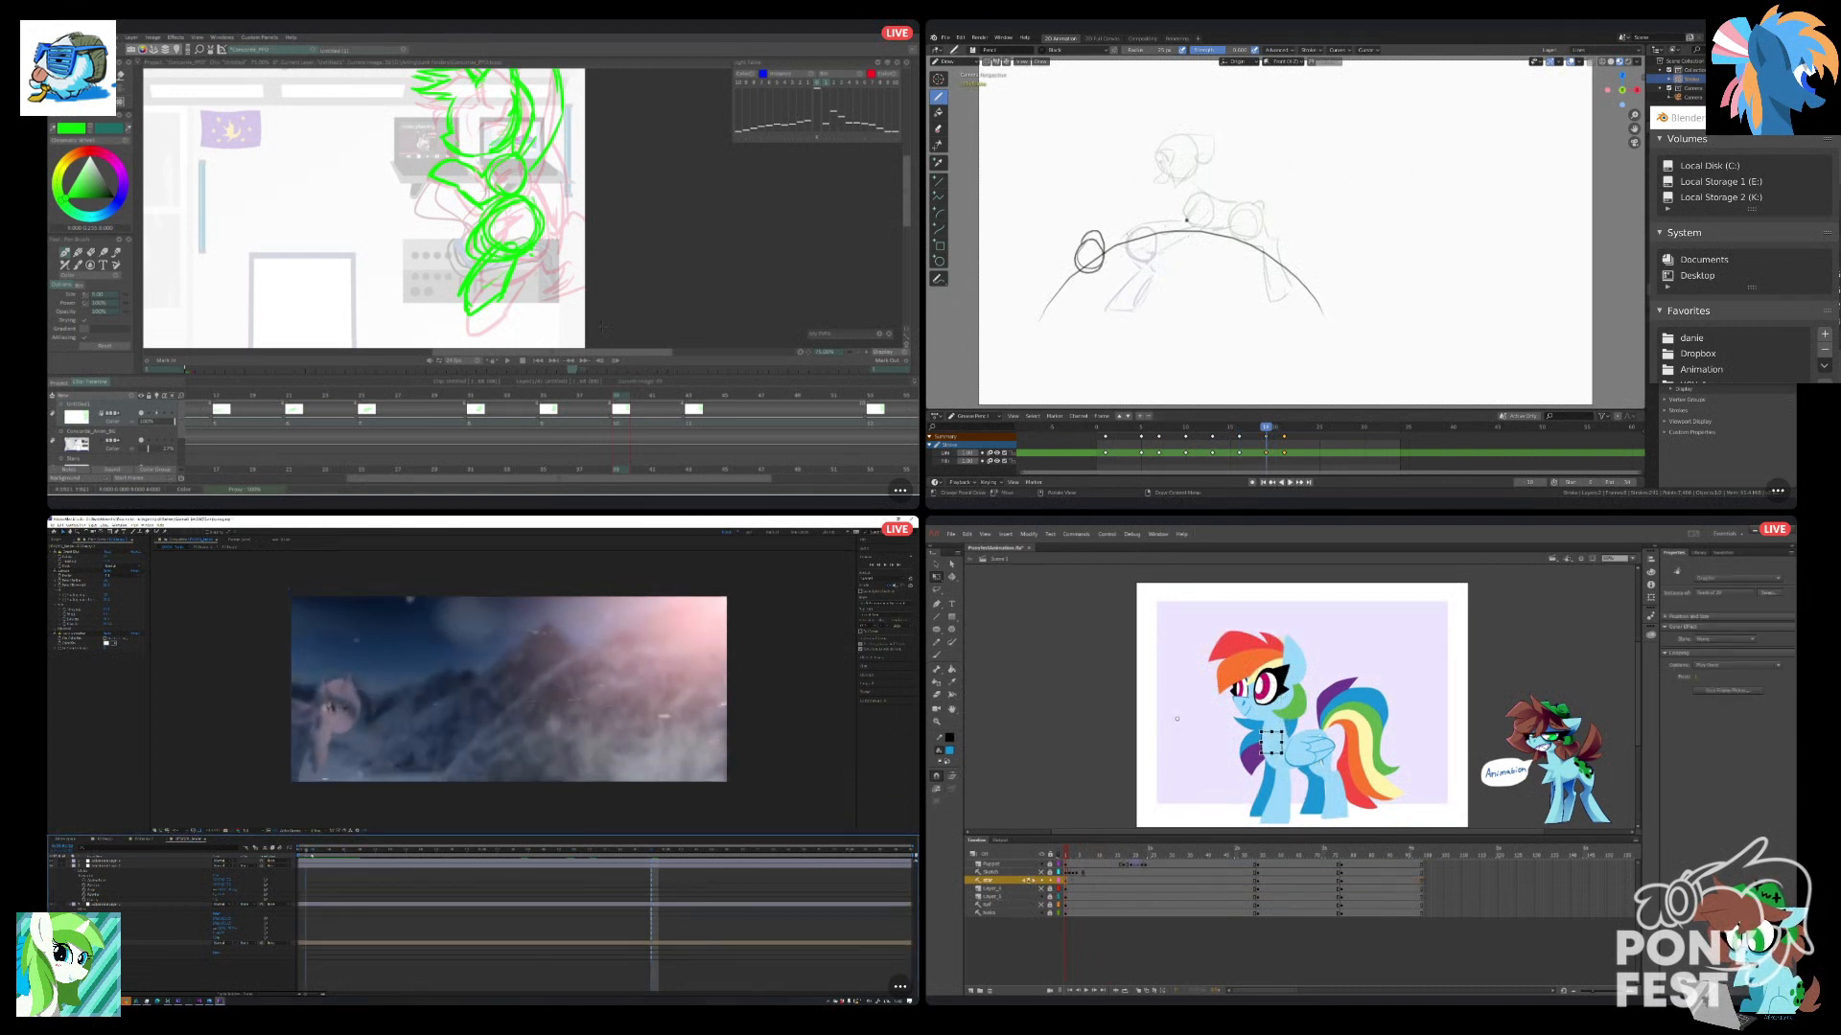
Shift the star layer's keyframe to the start of the pony's leap in Animate and raise the star symbol onto the chest.
click(1087, 881)
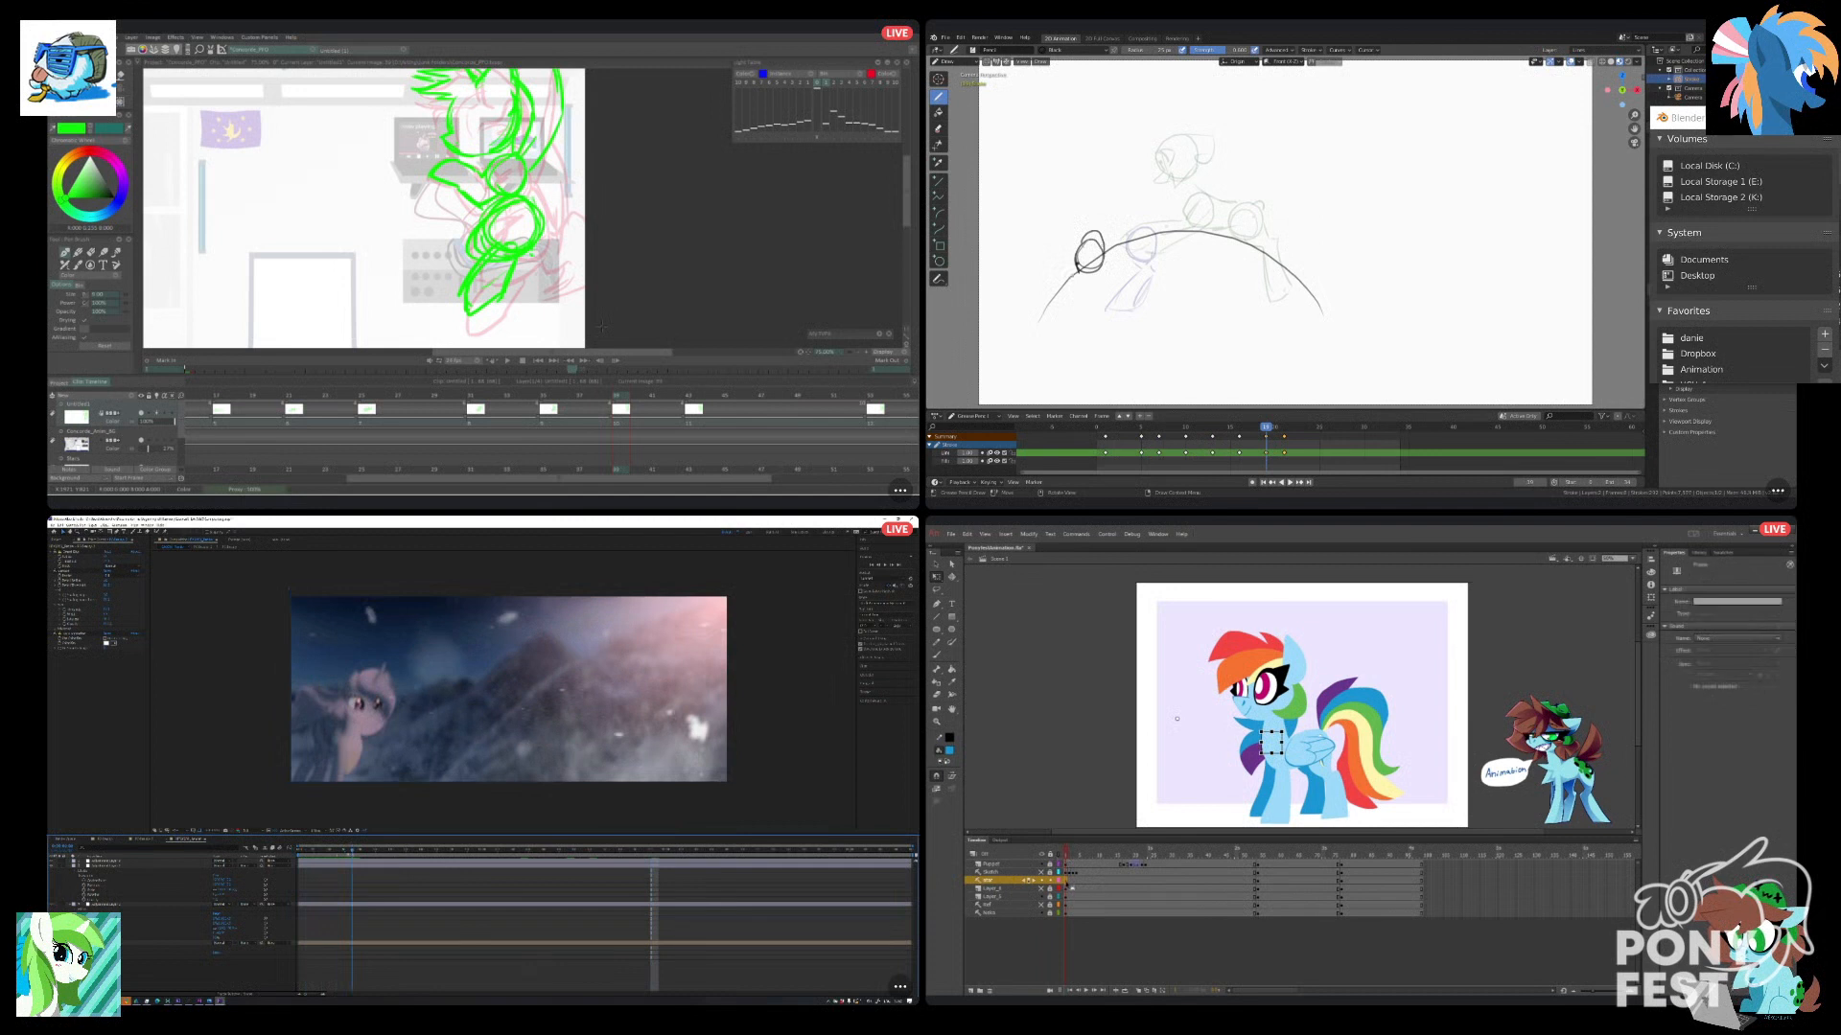
drag(1094, 884, 1132, 880)
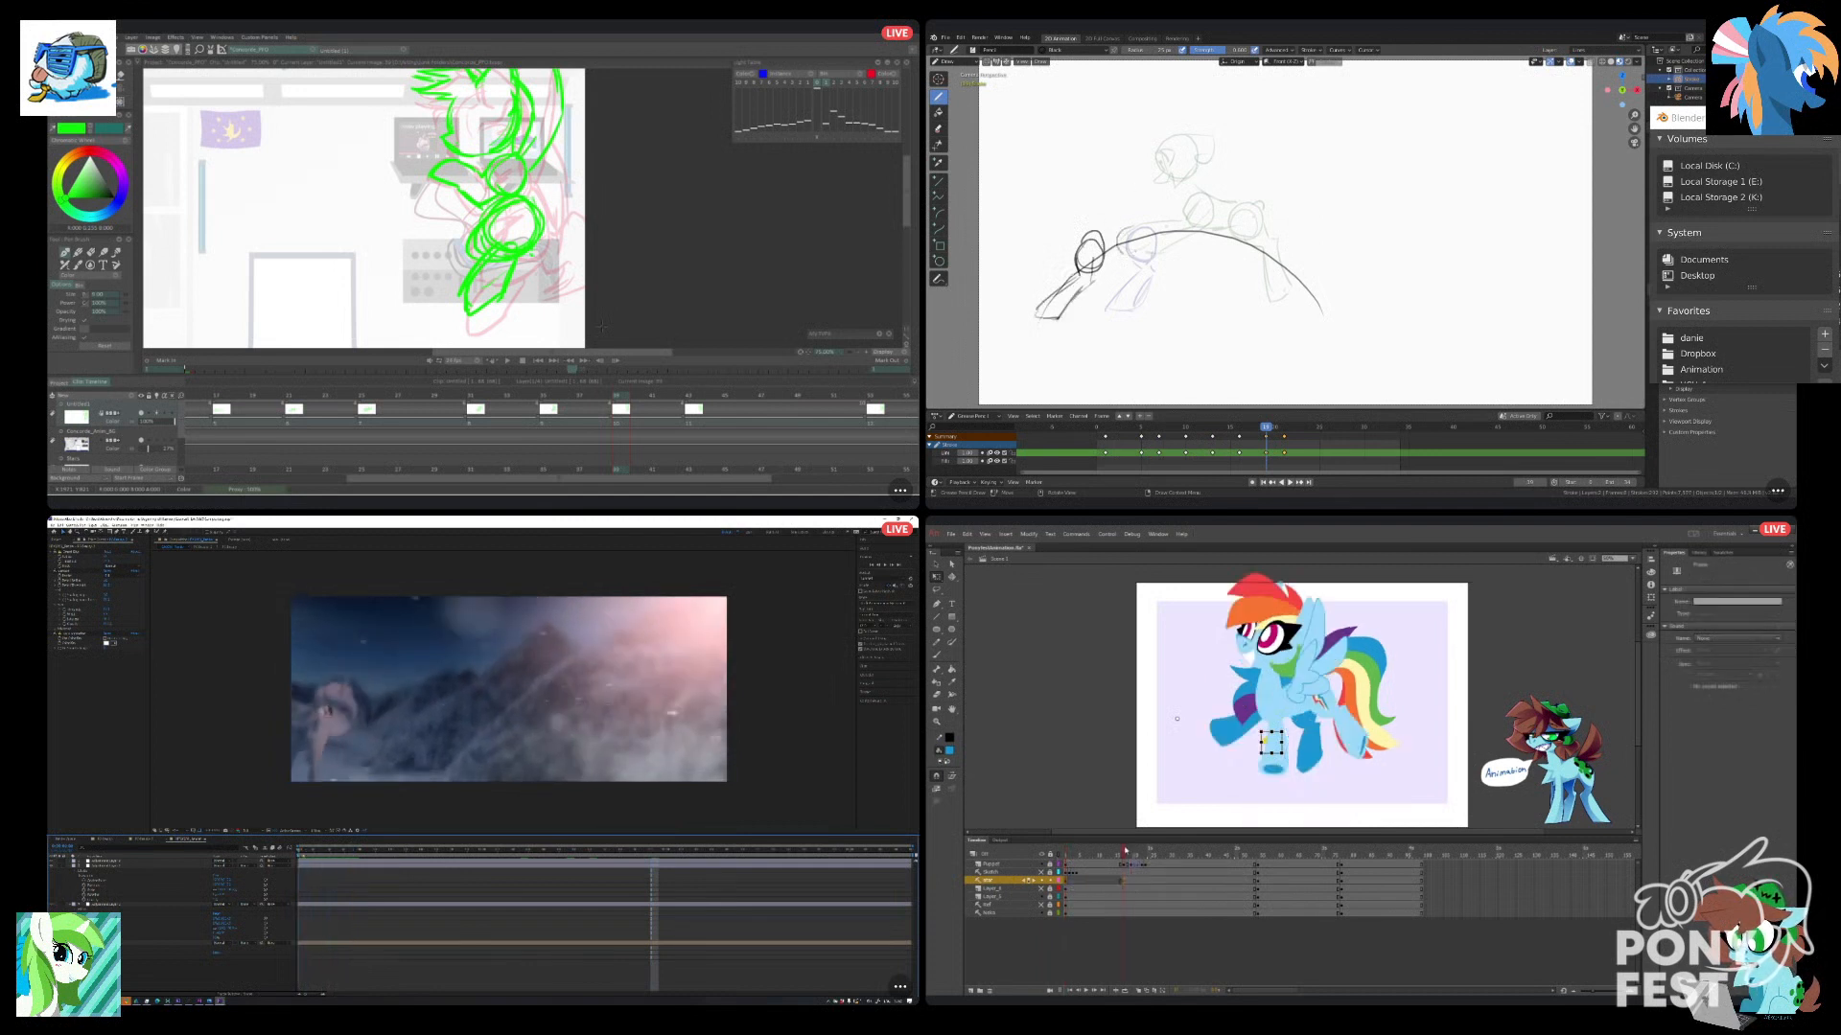
click(1117, 855)
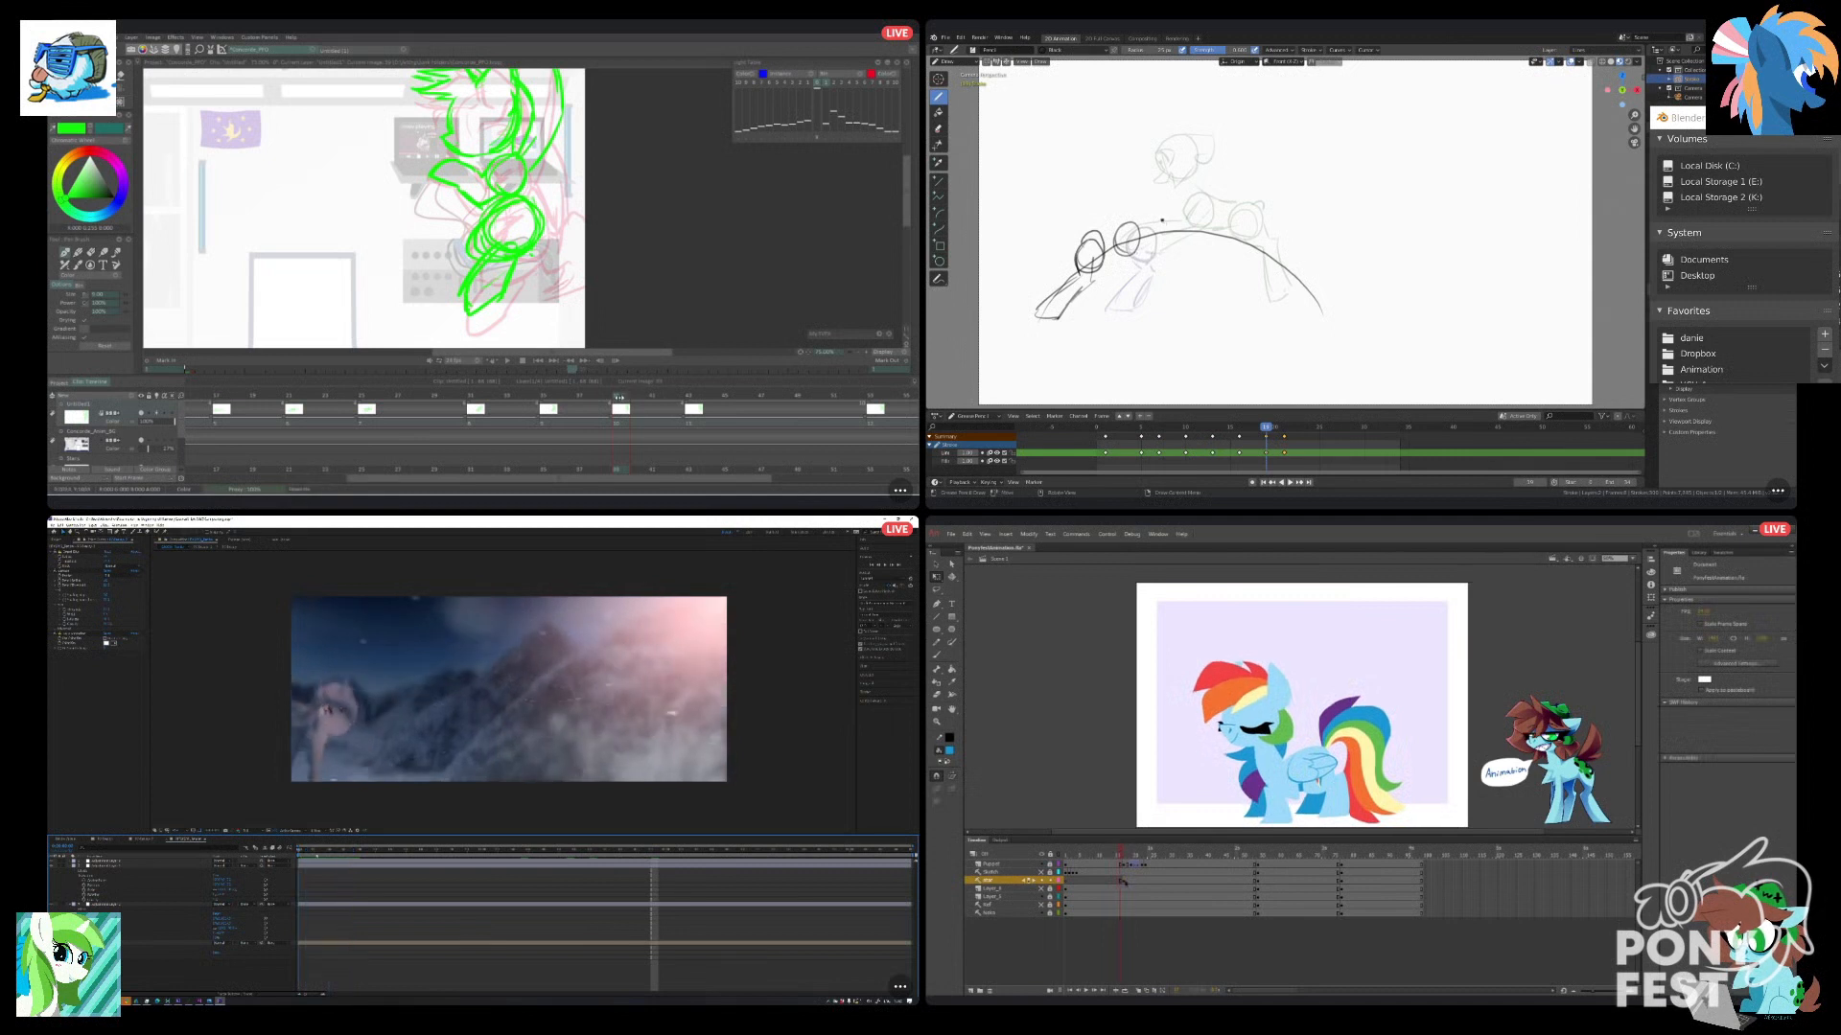
click(1124, 881)
drag(1273, 747, 1280, 706)
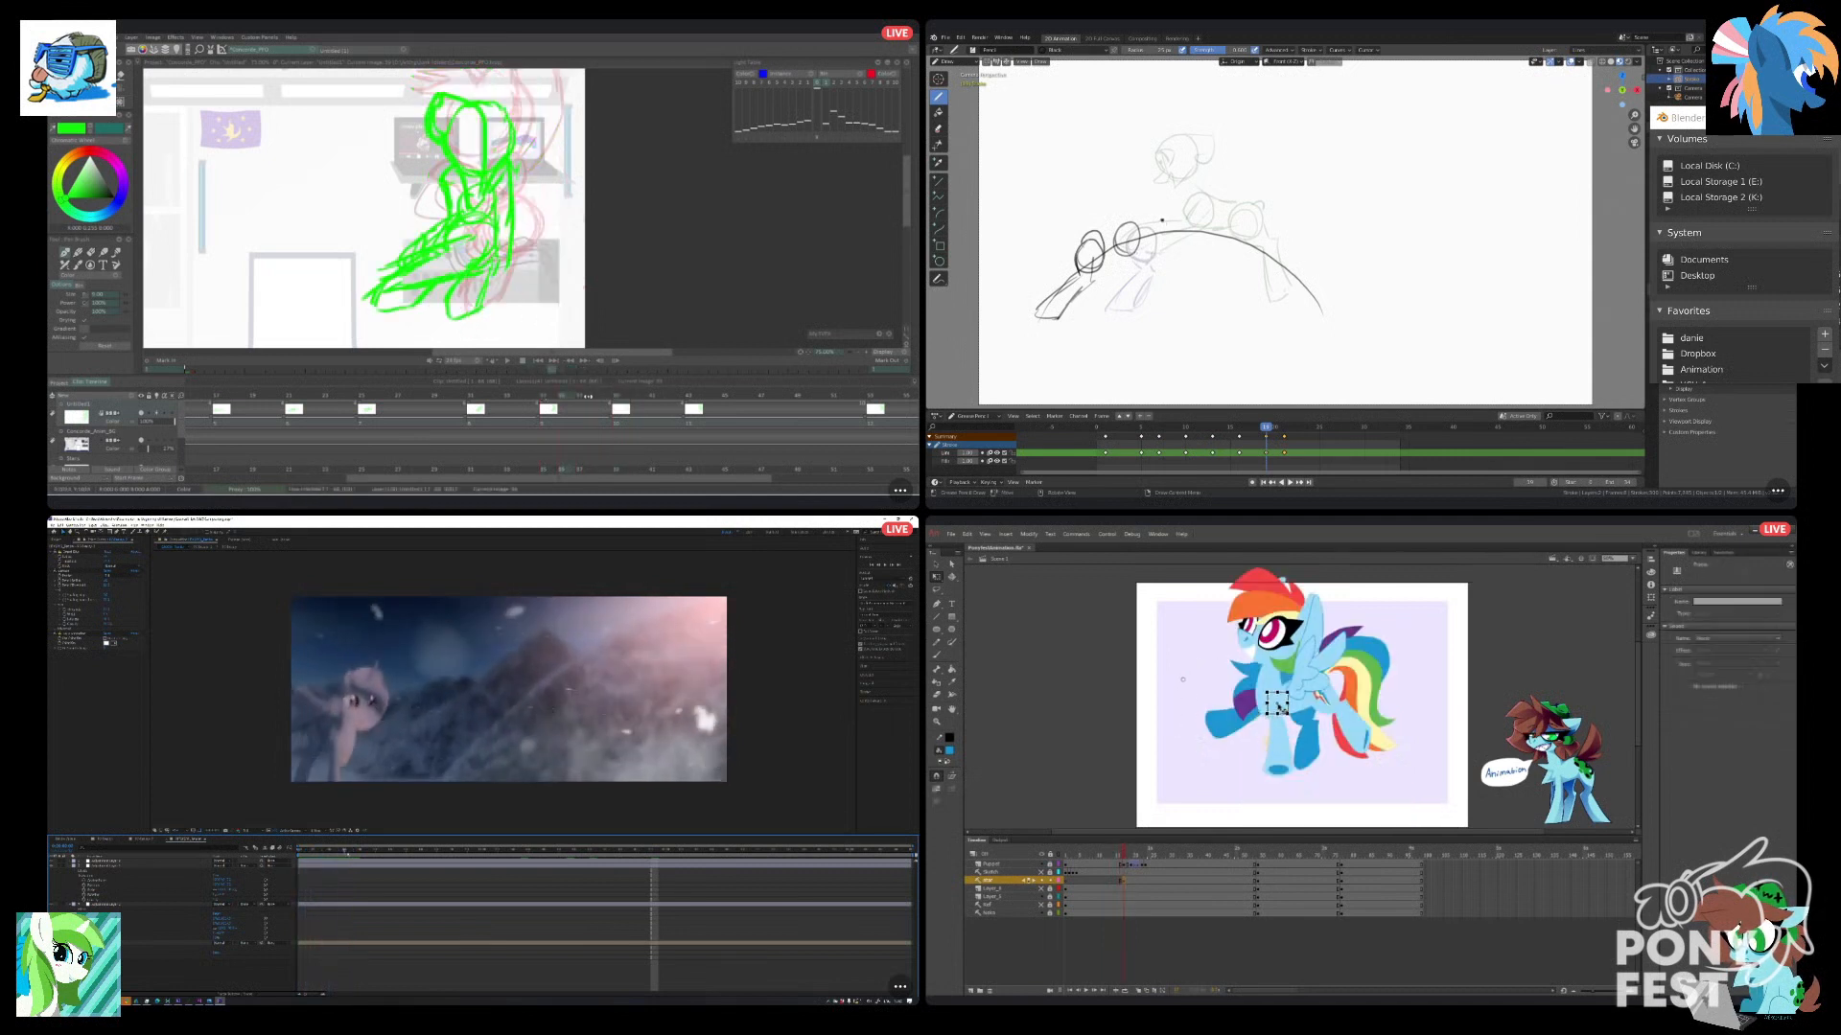
Play back the star effect from the first frame in Animate, and view the last green poses in TVPaint.
drag(1124, 855, 1064, 877)
click(1089, 991)
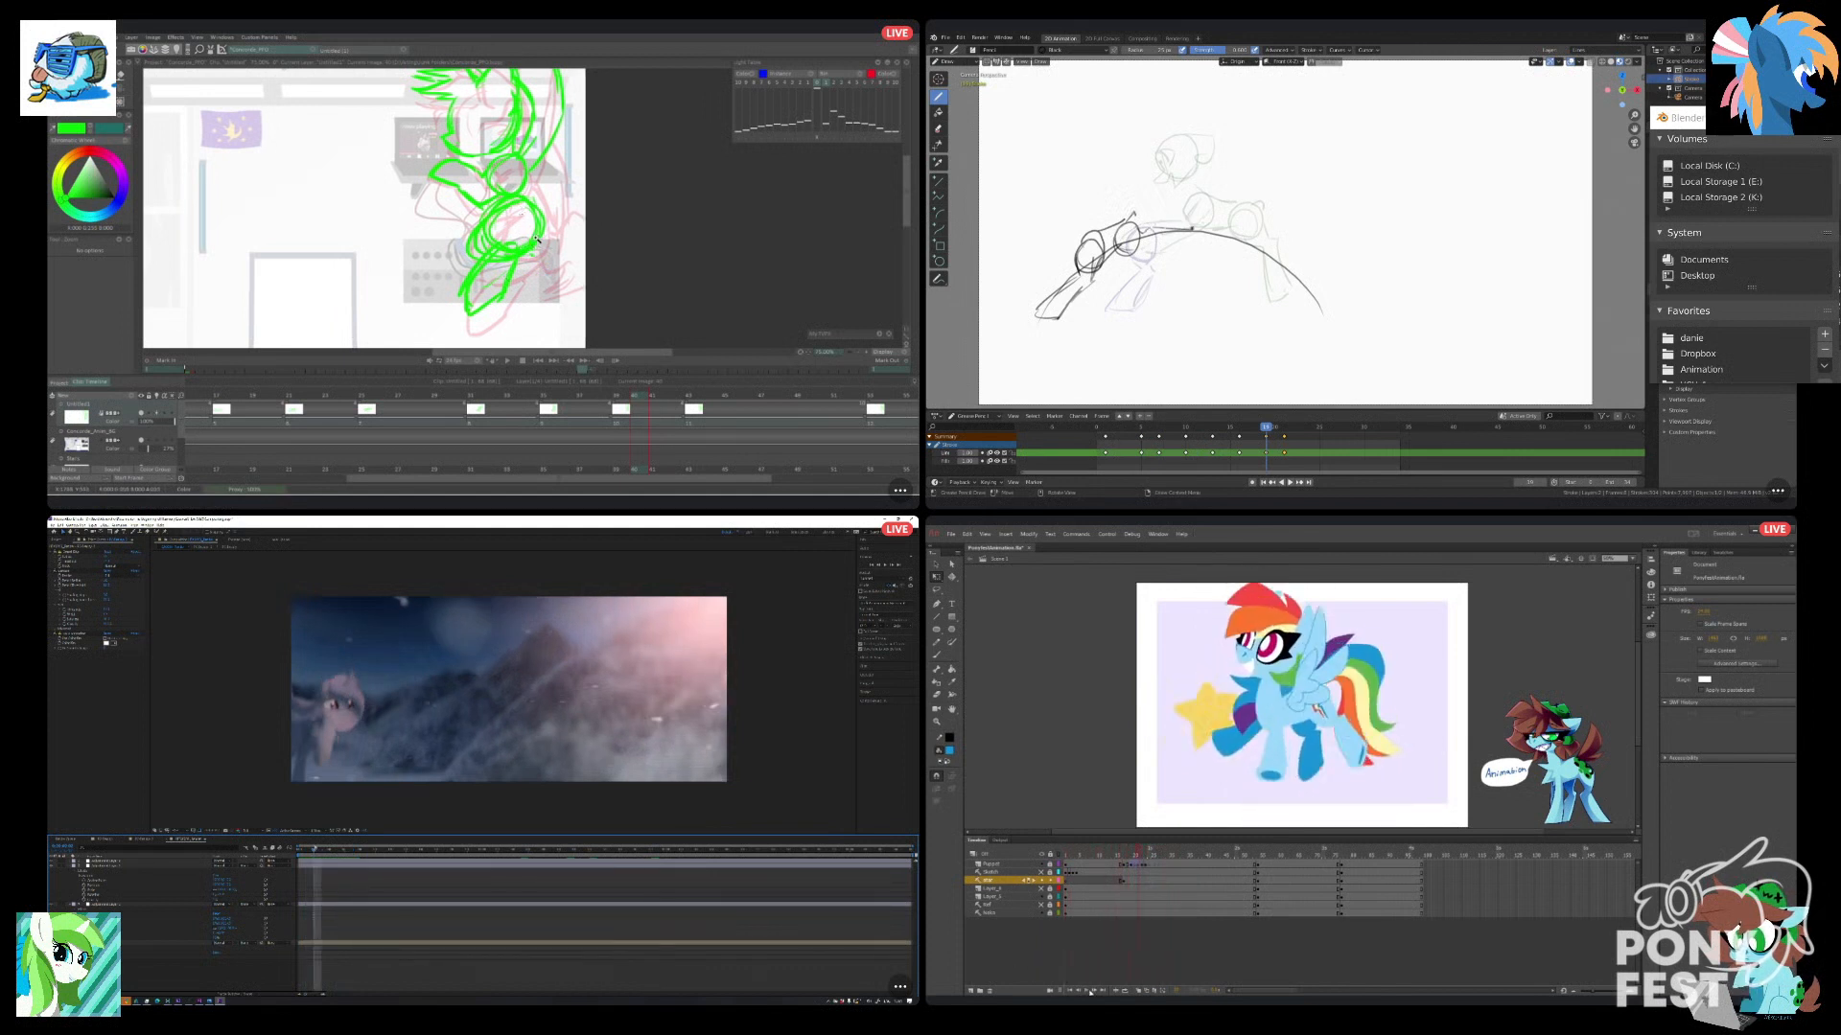
click(1231, 756)
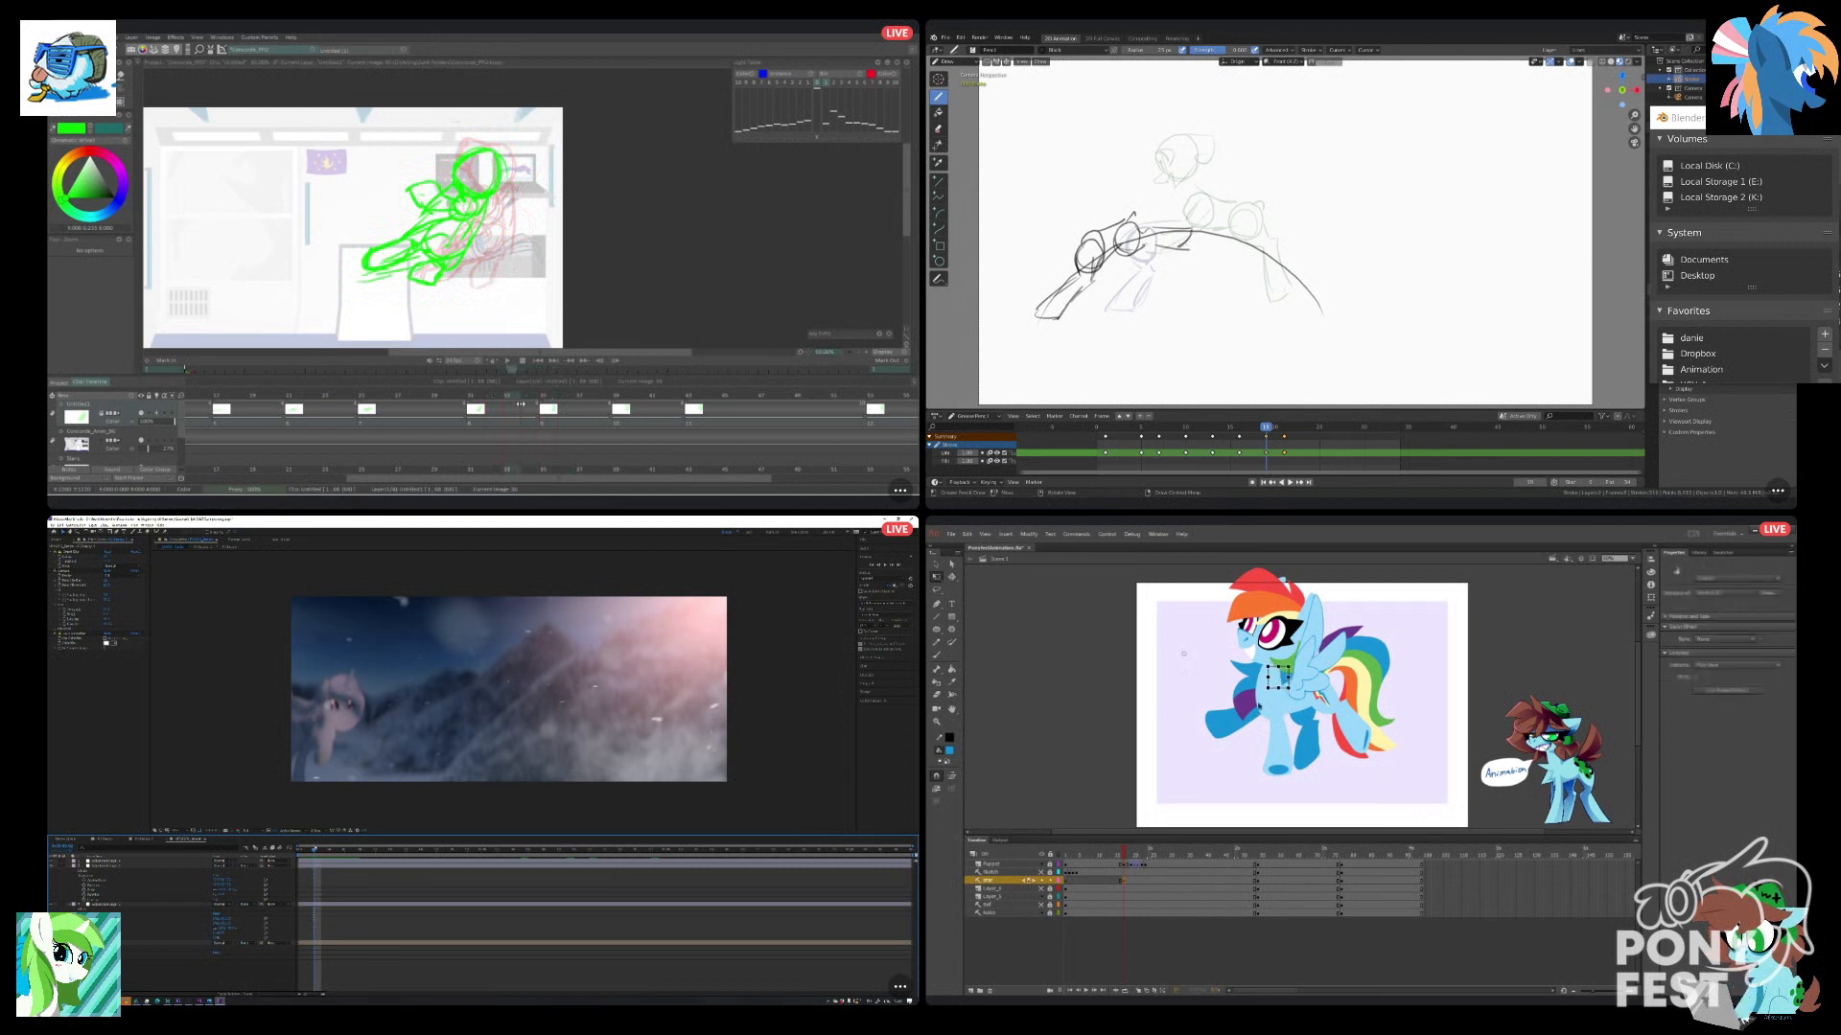
click(1071, 874)
drag(1072, 873, 1065, 877)
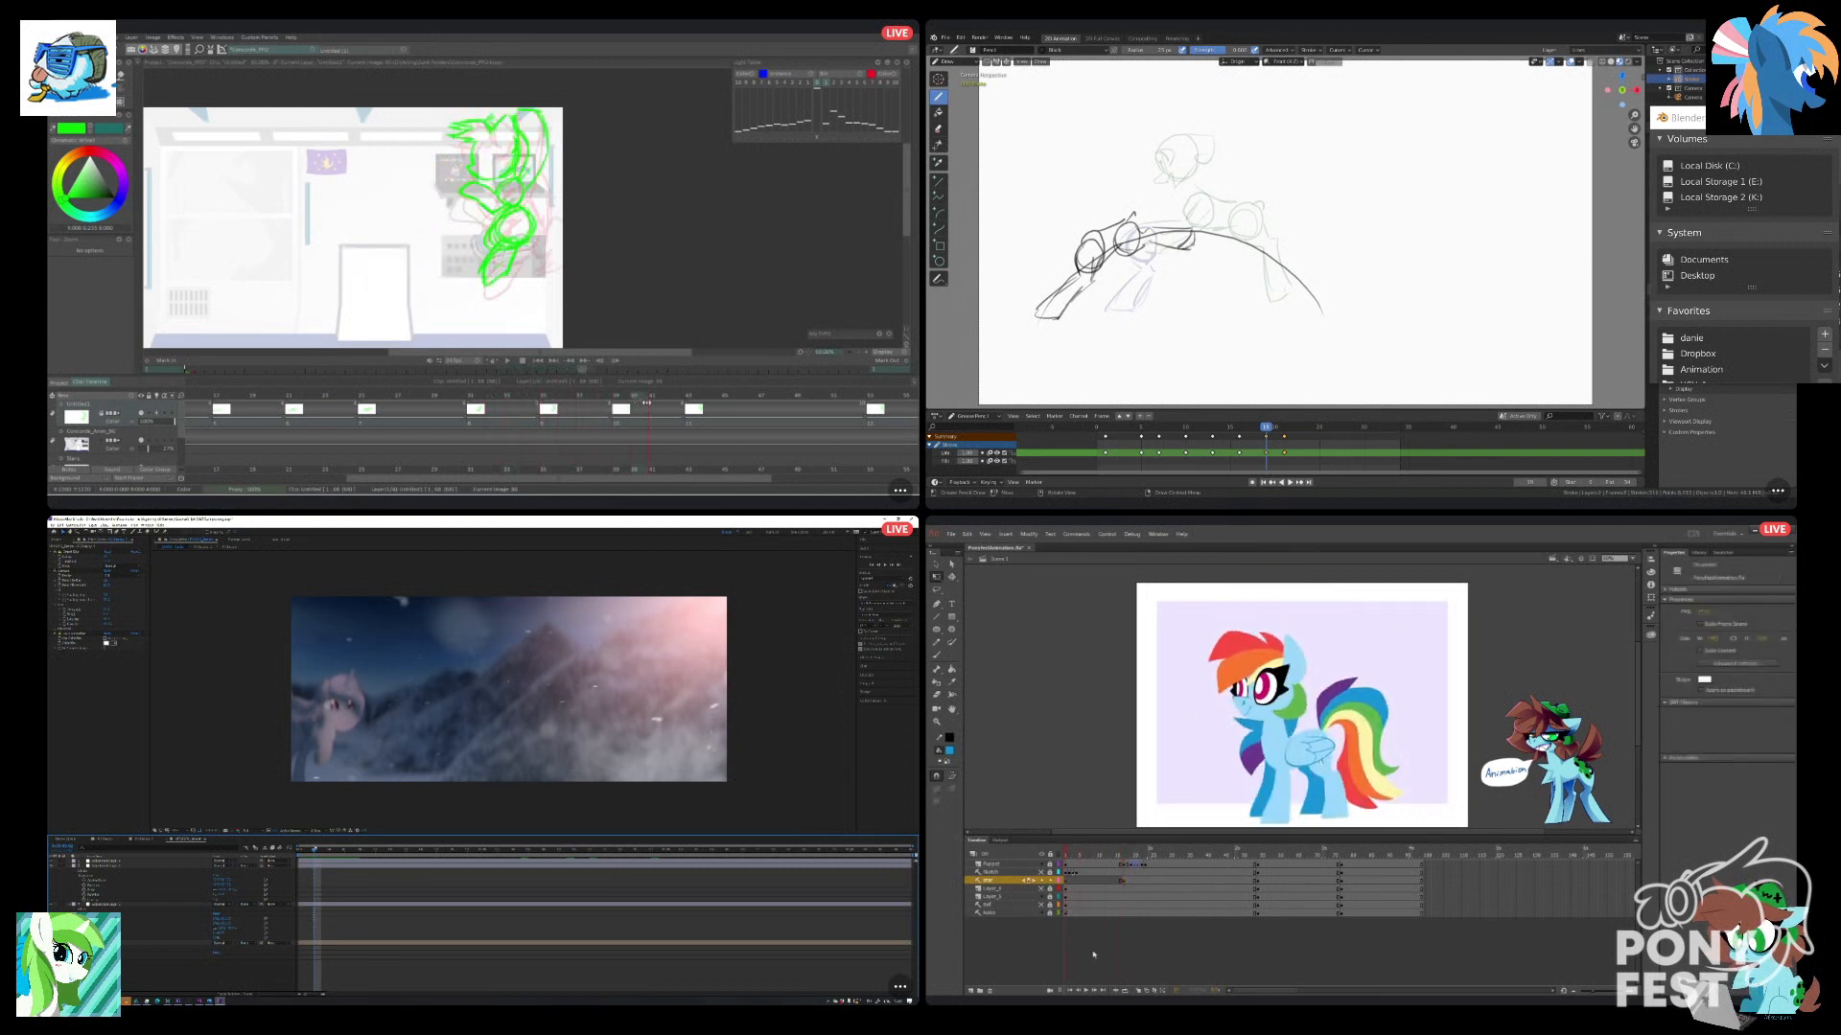
click(717, 393)
Try a head circle above the reaching front leg in Blender, and view the pony close-up in After Effects.
key(ctrl+z)
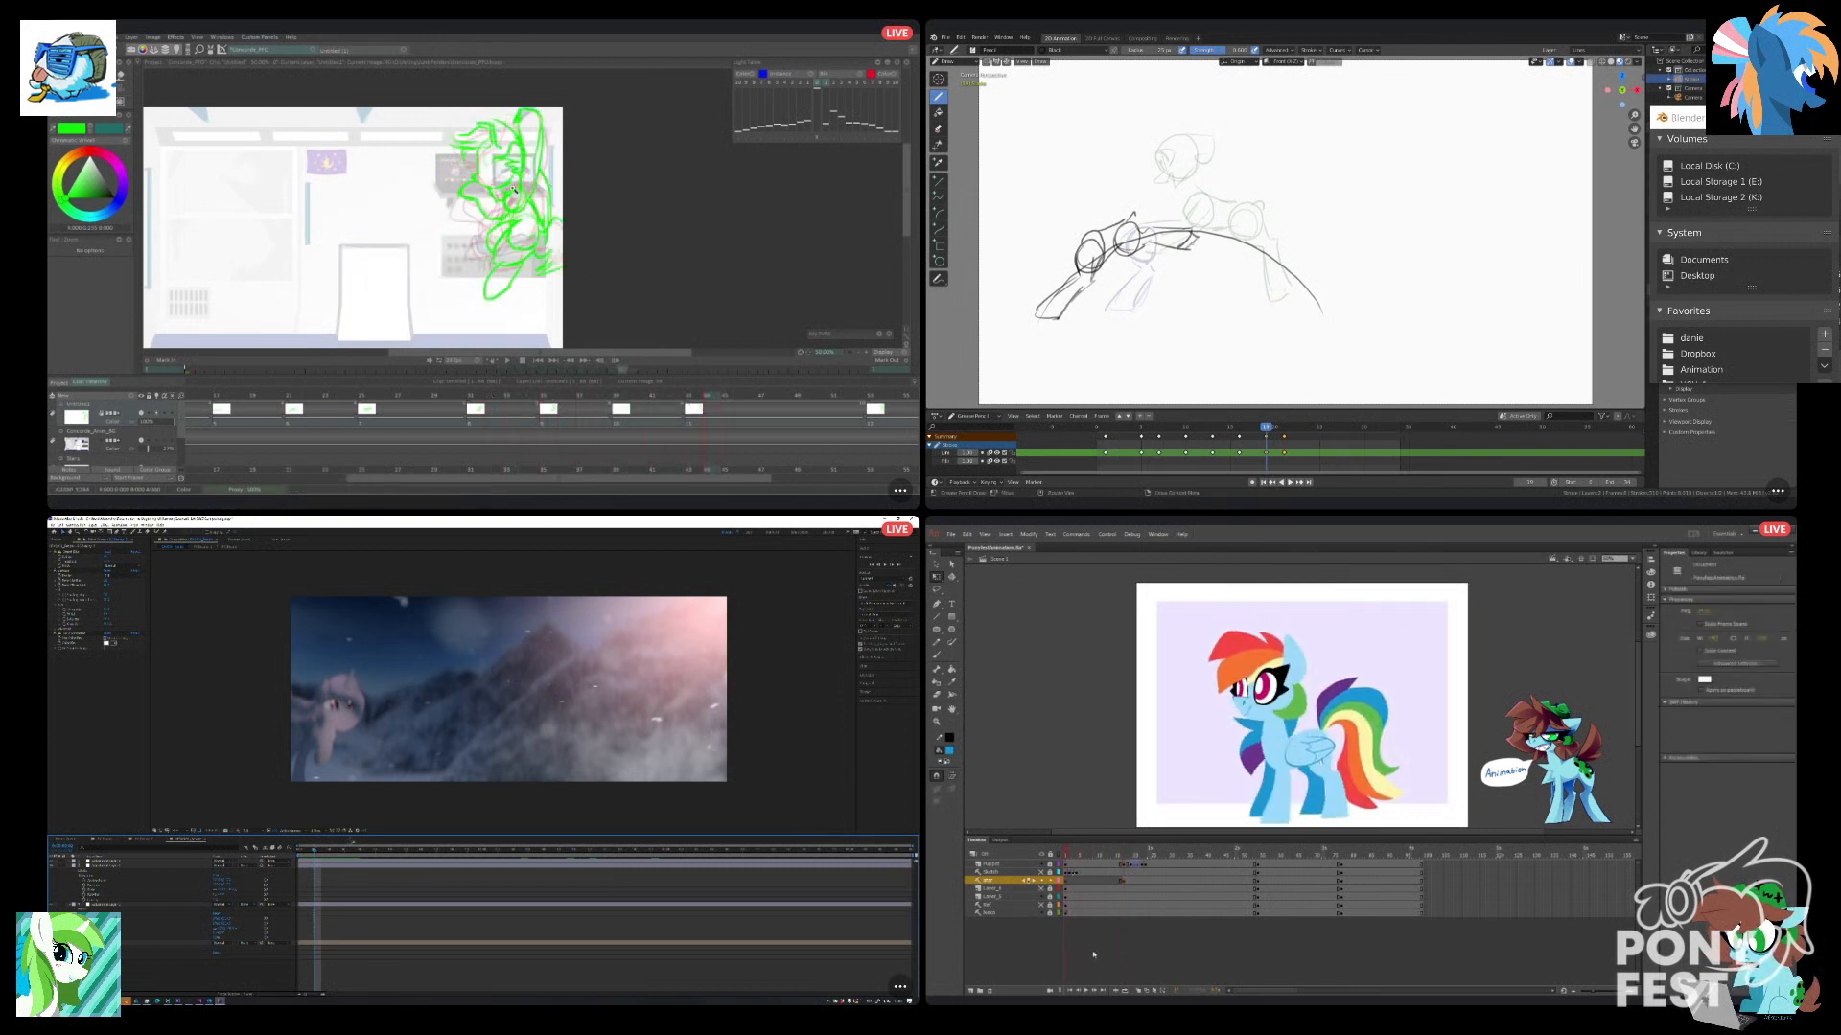
key(b)
mouse_move(1060, 189)
mouse_down()
mouse_move(1088, 203)
mouse_move(1088, 188)
mouse_up()
click(520, 852)
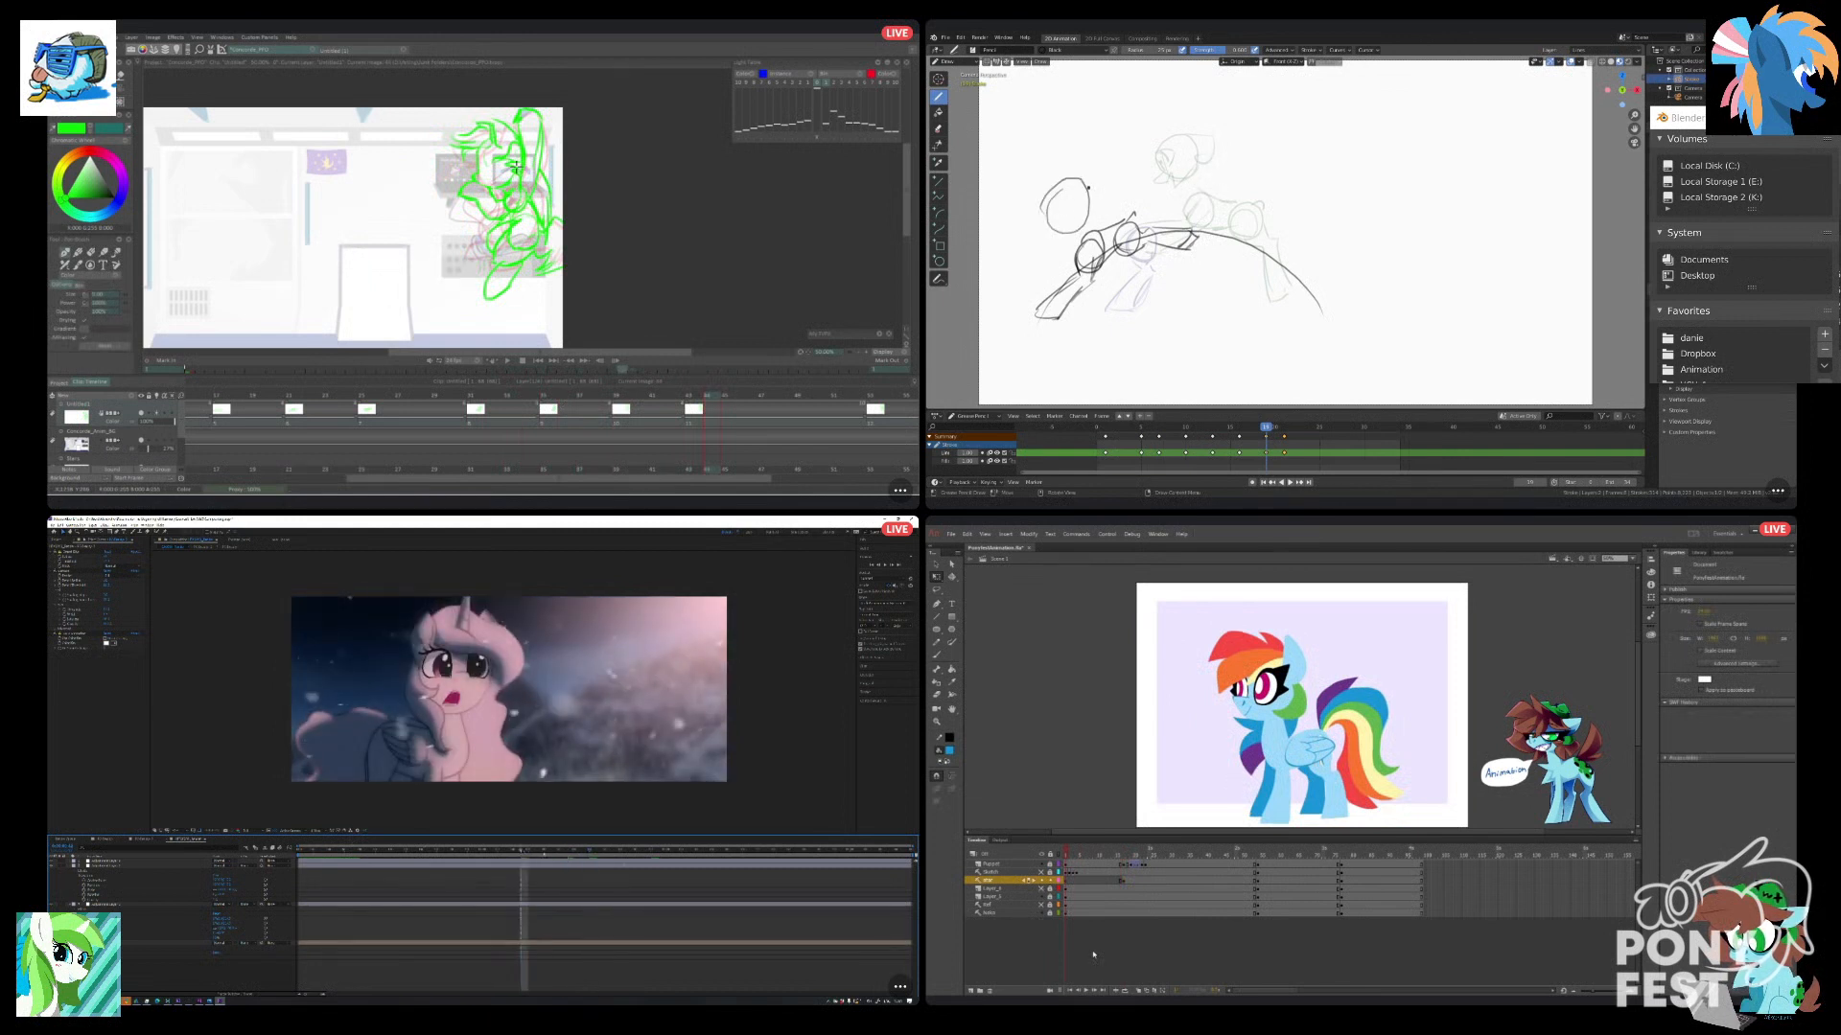
click(650, 850)
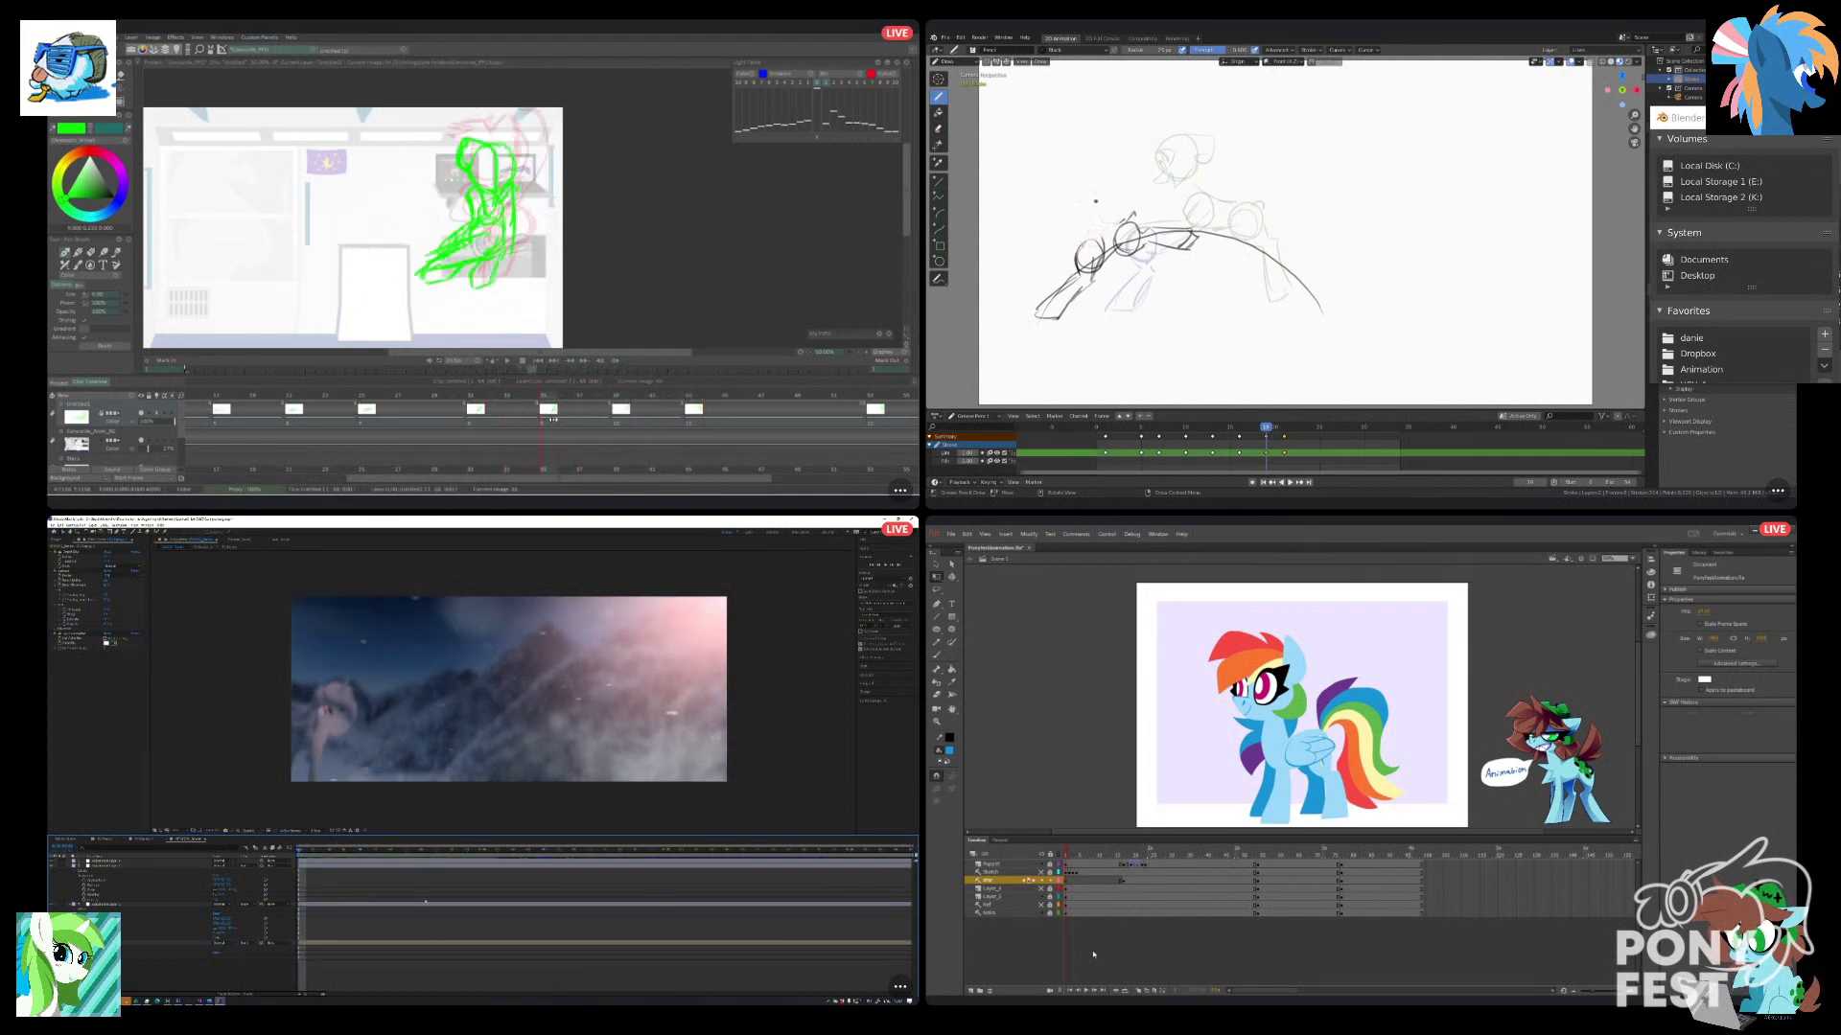
Play the leap in Animate, and move and rotate the star symbol over the pony's chest on its starting keyframe.
click(1084, 991)
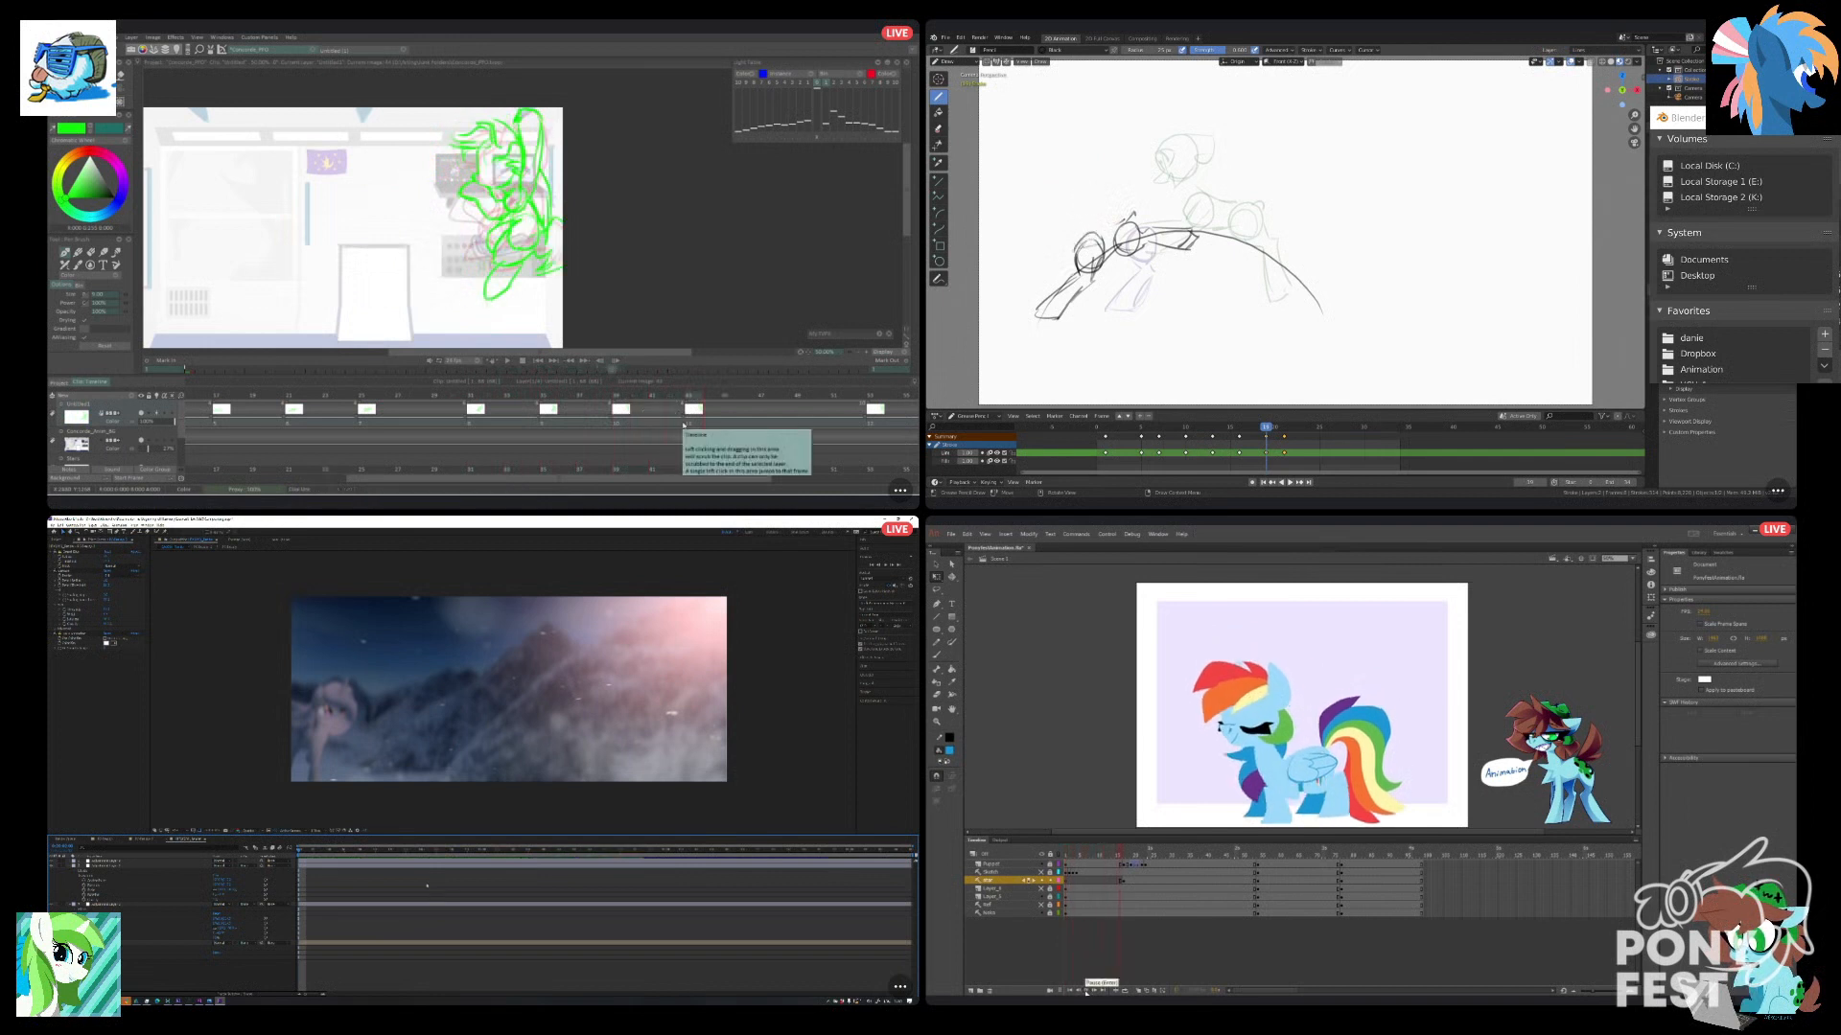
click(1122, 880)
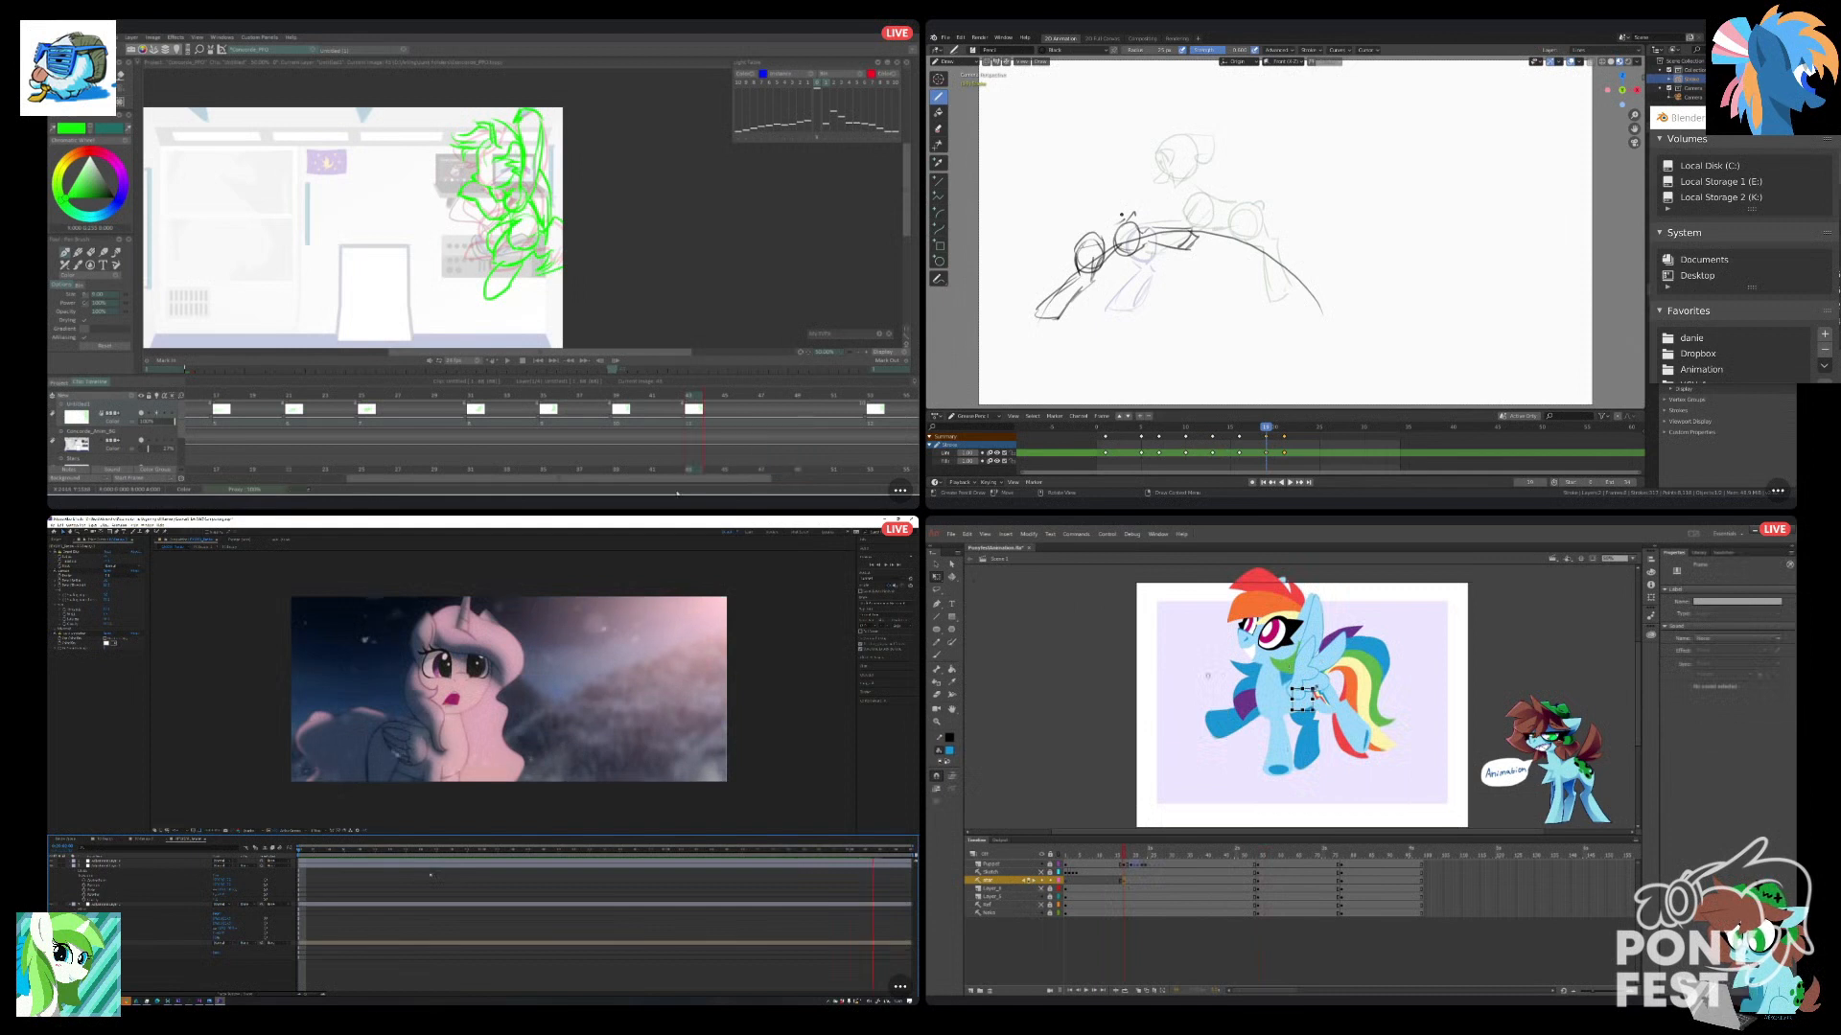
drag(677, 482, 718, 481)
drag(1184, 770, 1116, 713)
click(1325, 702)
drag(1325, 707, 1298, 703)
Scrub back through the green poses in TVPaint, and set the star symbol's looping to Single Frame in Animate.
mouse_move(639, 401)
mouse_down()
mouse_move(503, 415)
mouse_move(526, 413)
mouse_up()
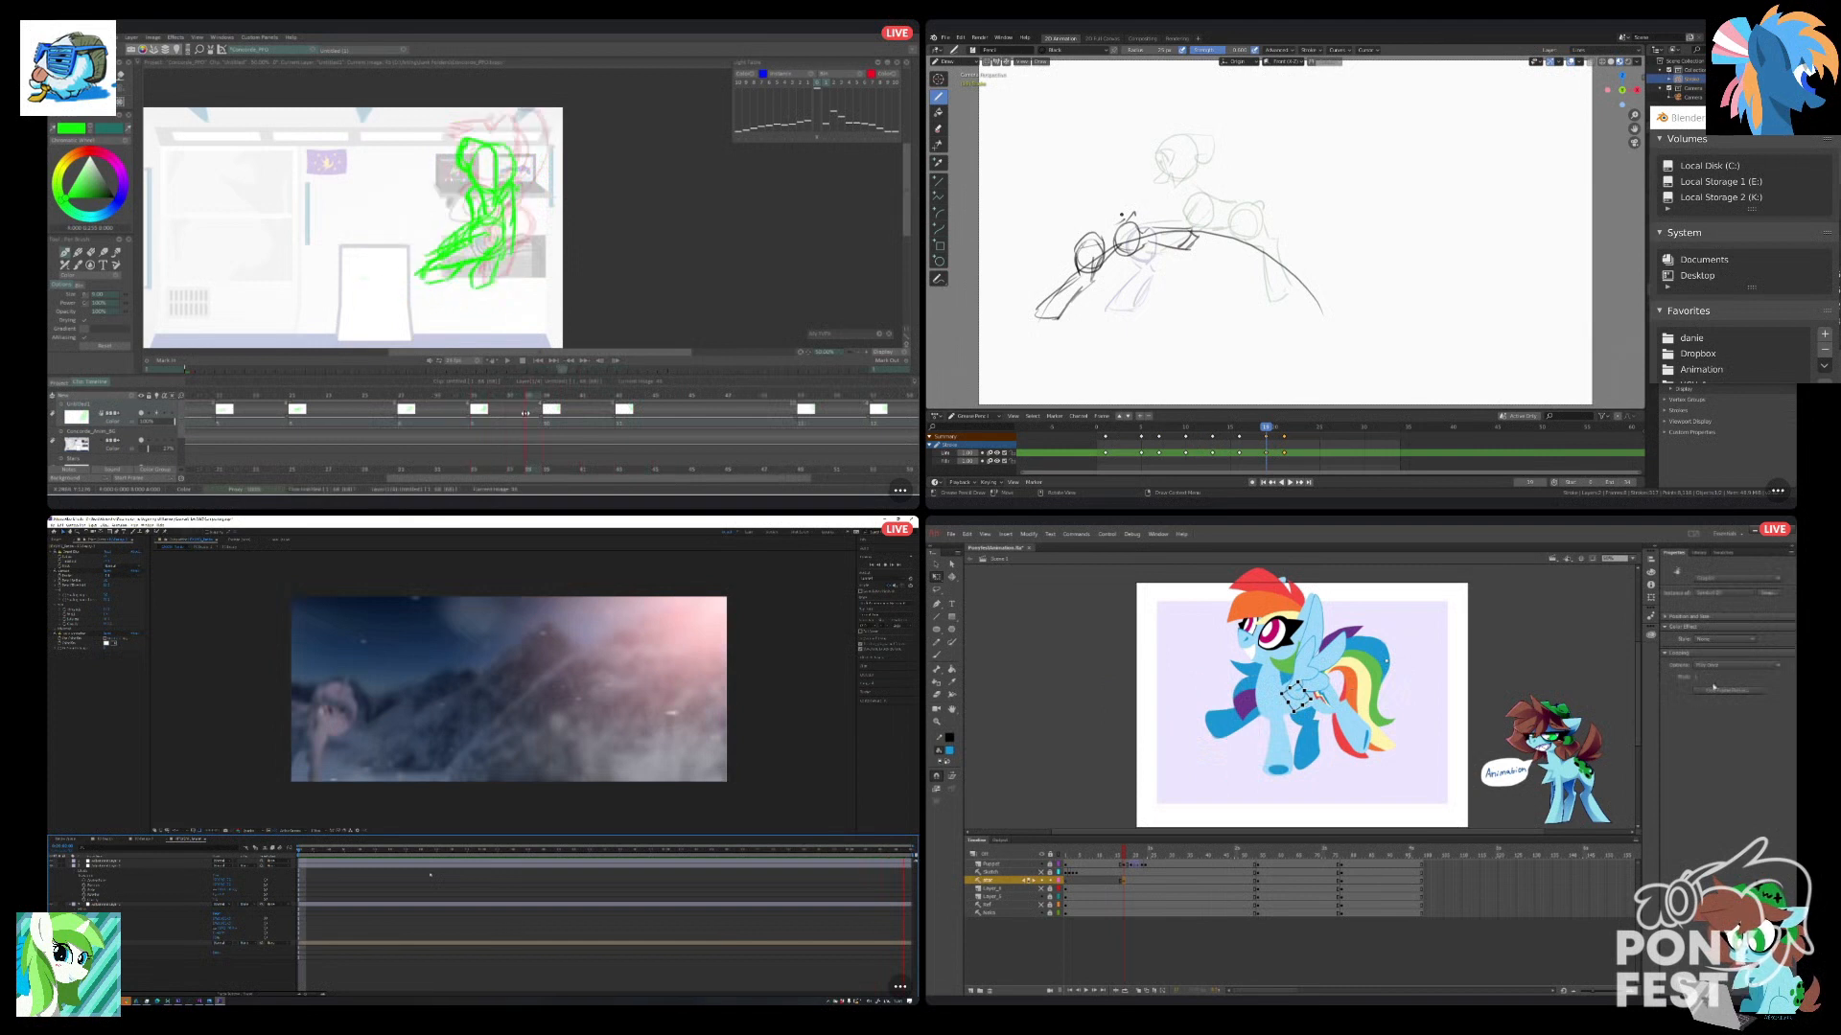
mouse_move(472, 414)
mouse_down()
mouse_move(456, 413)
mouse_move(599, 420)
mouse_move(278, 435)
mouse_move(295, 433)
mouse_up()
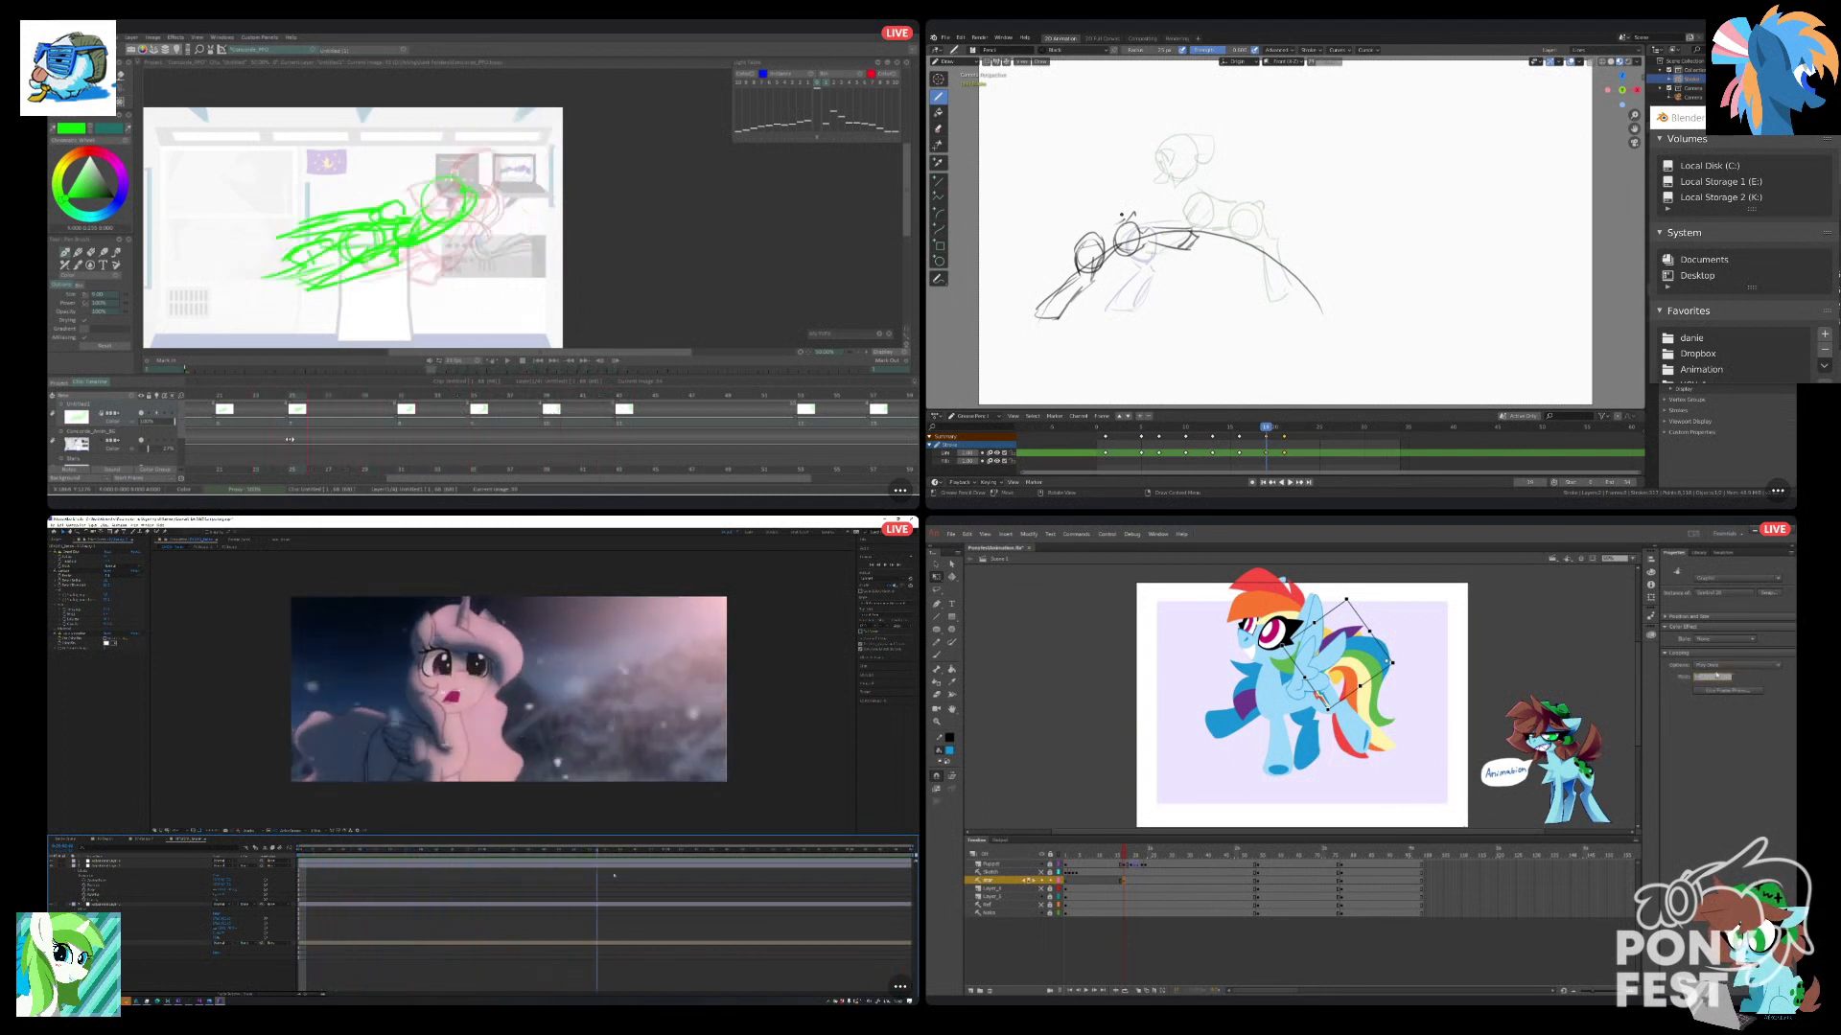
click(1725, 666)
click(1719, 695)
Try a high head circle ahead of the front leg in Blender, and undo the last star layer edits in Animate.
mouse_move(1048, 189)
mouse_down()
mouse_move(1049, 227)
mouse_move(1075, 197)
mouse_move(1030, 214)
mouse_up()
click(1132, 881)
key(ctrl+z)
key(Right)
key(ctrl+z)
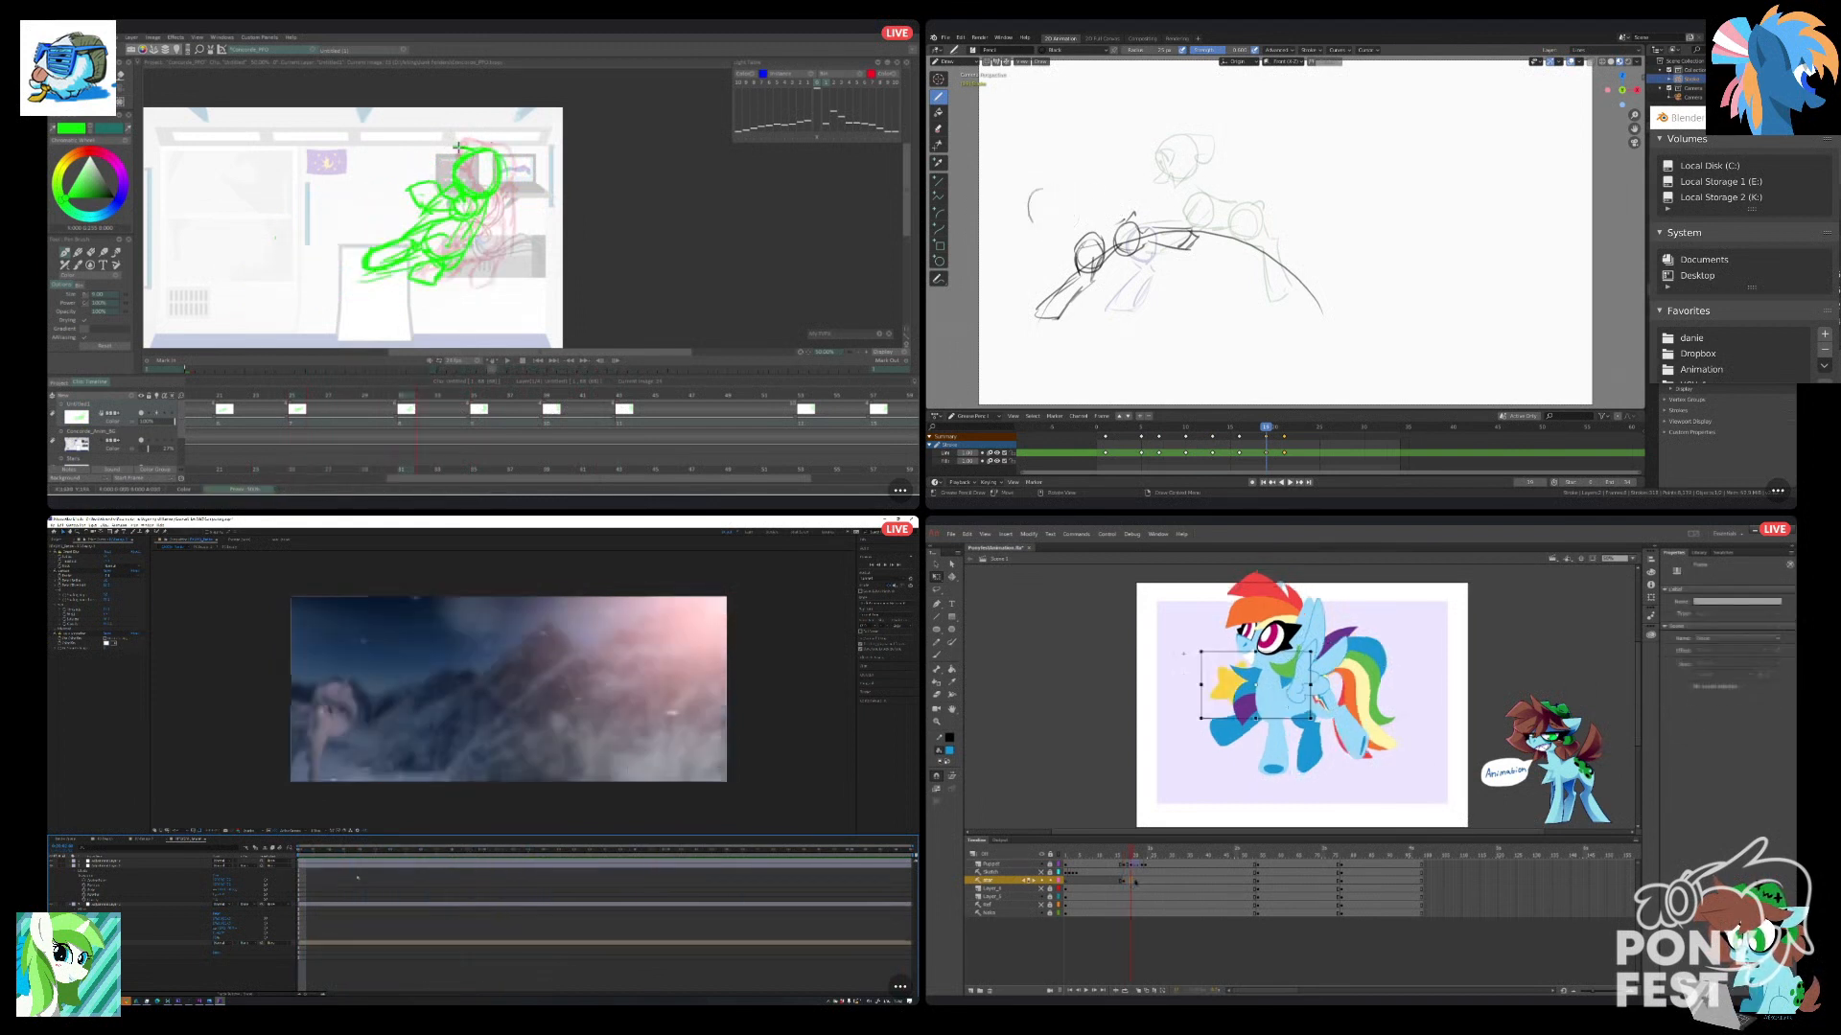
click(1299, 699)
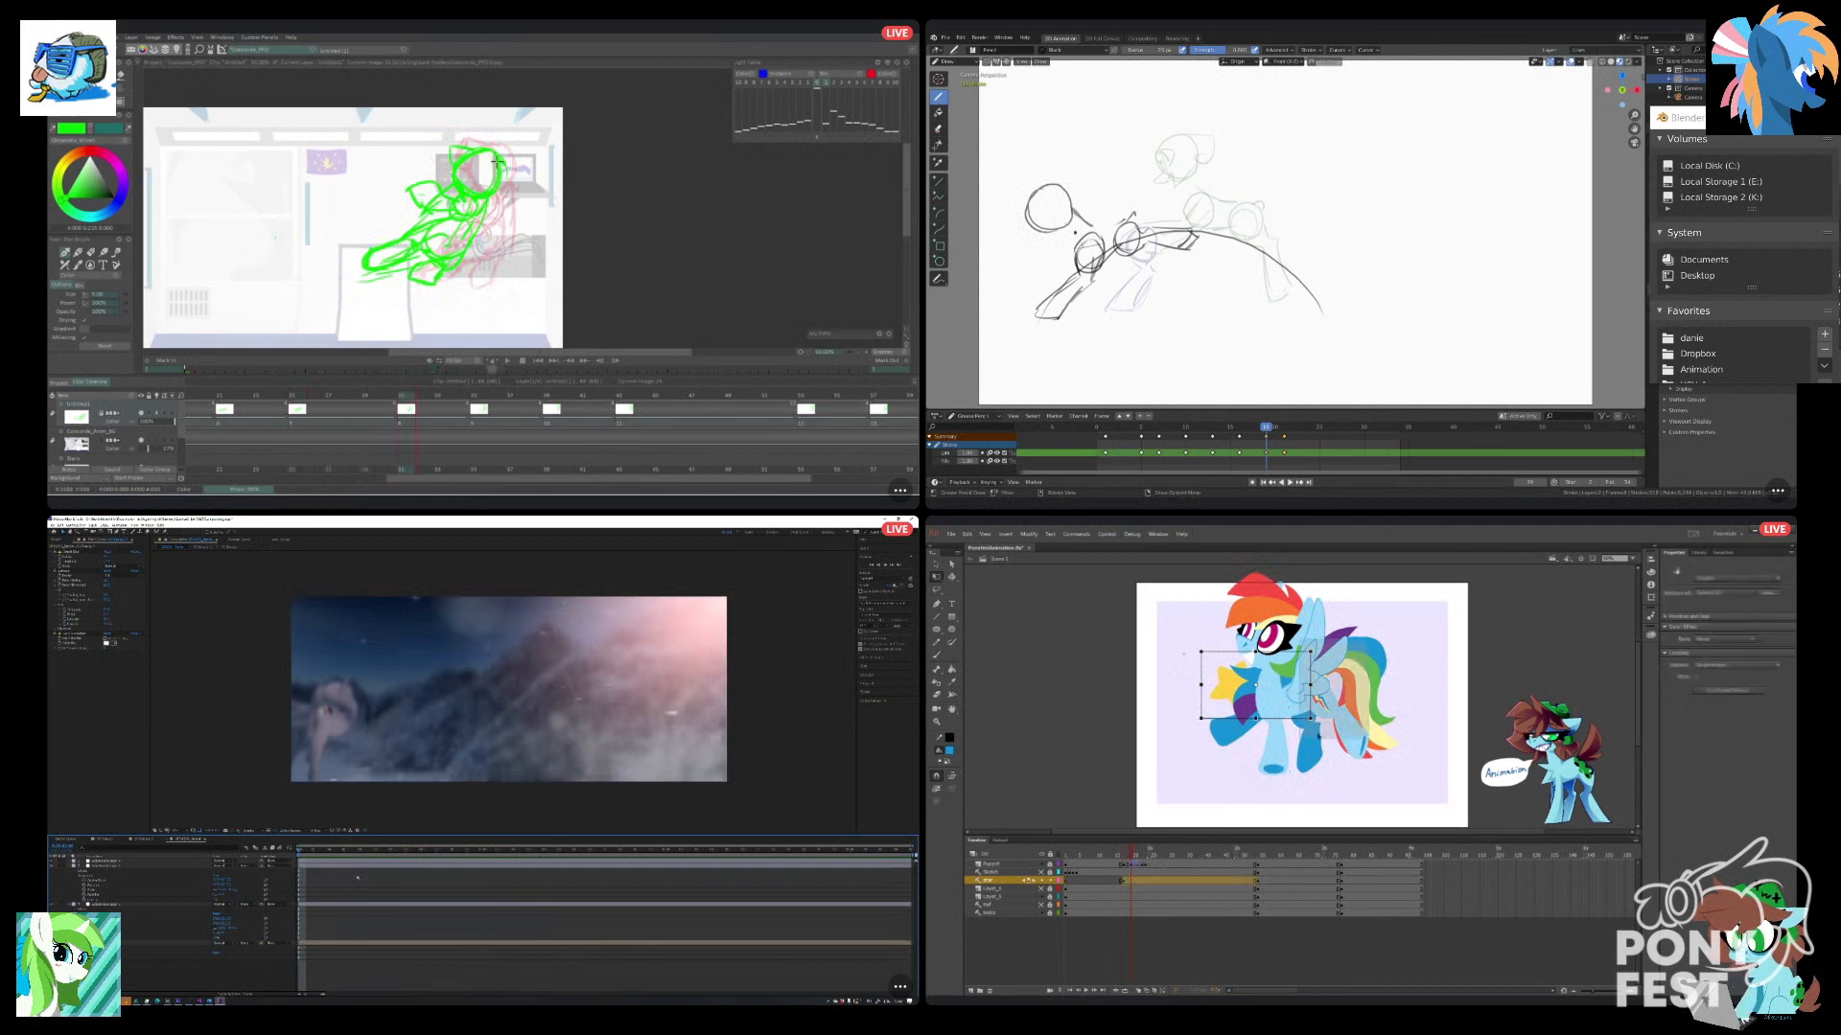
Redraw the head circle lower ahead of the front shoulder in Blender, and step to the next green pose in TVPaint.
click(480, 394)
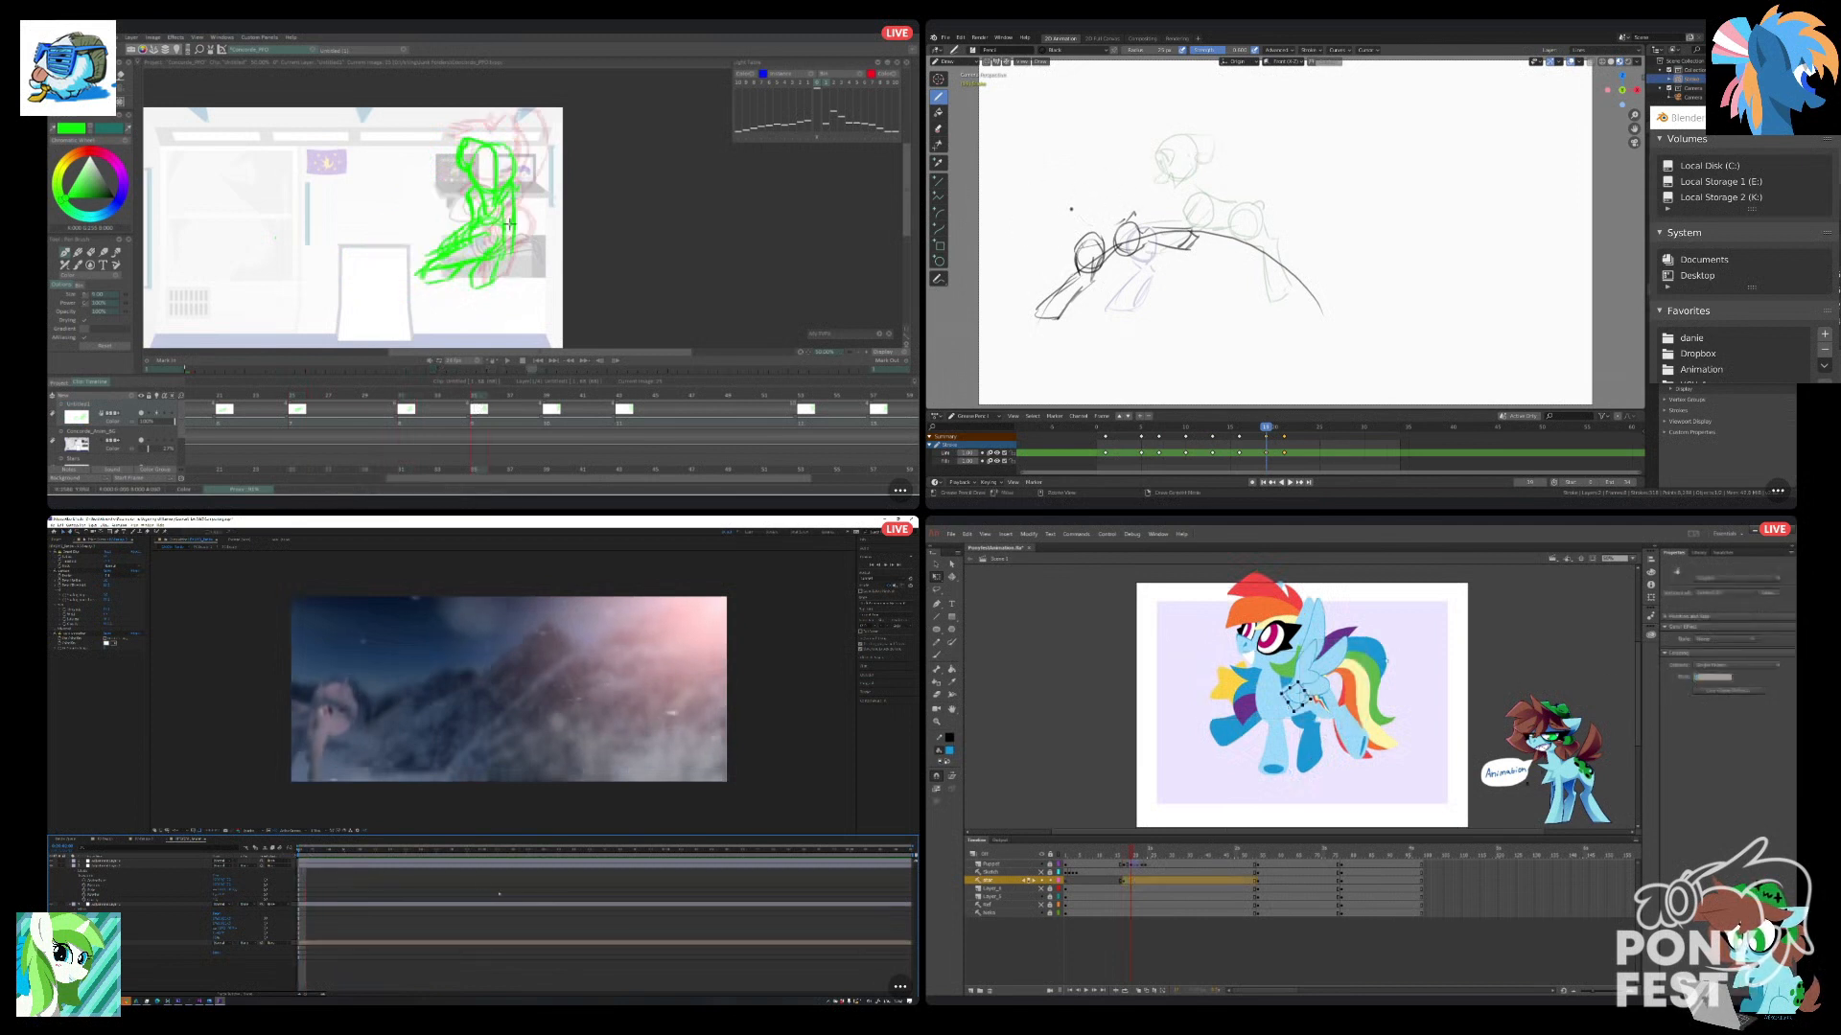
drag(1030, 228, 1043, 203)
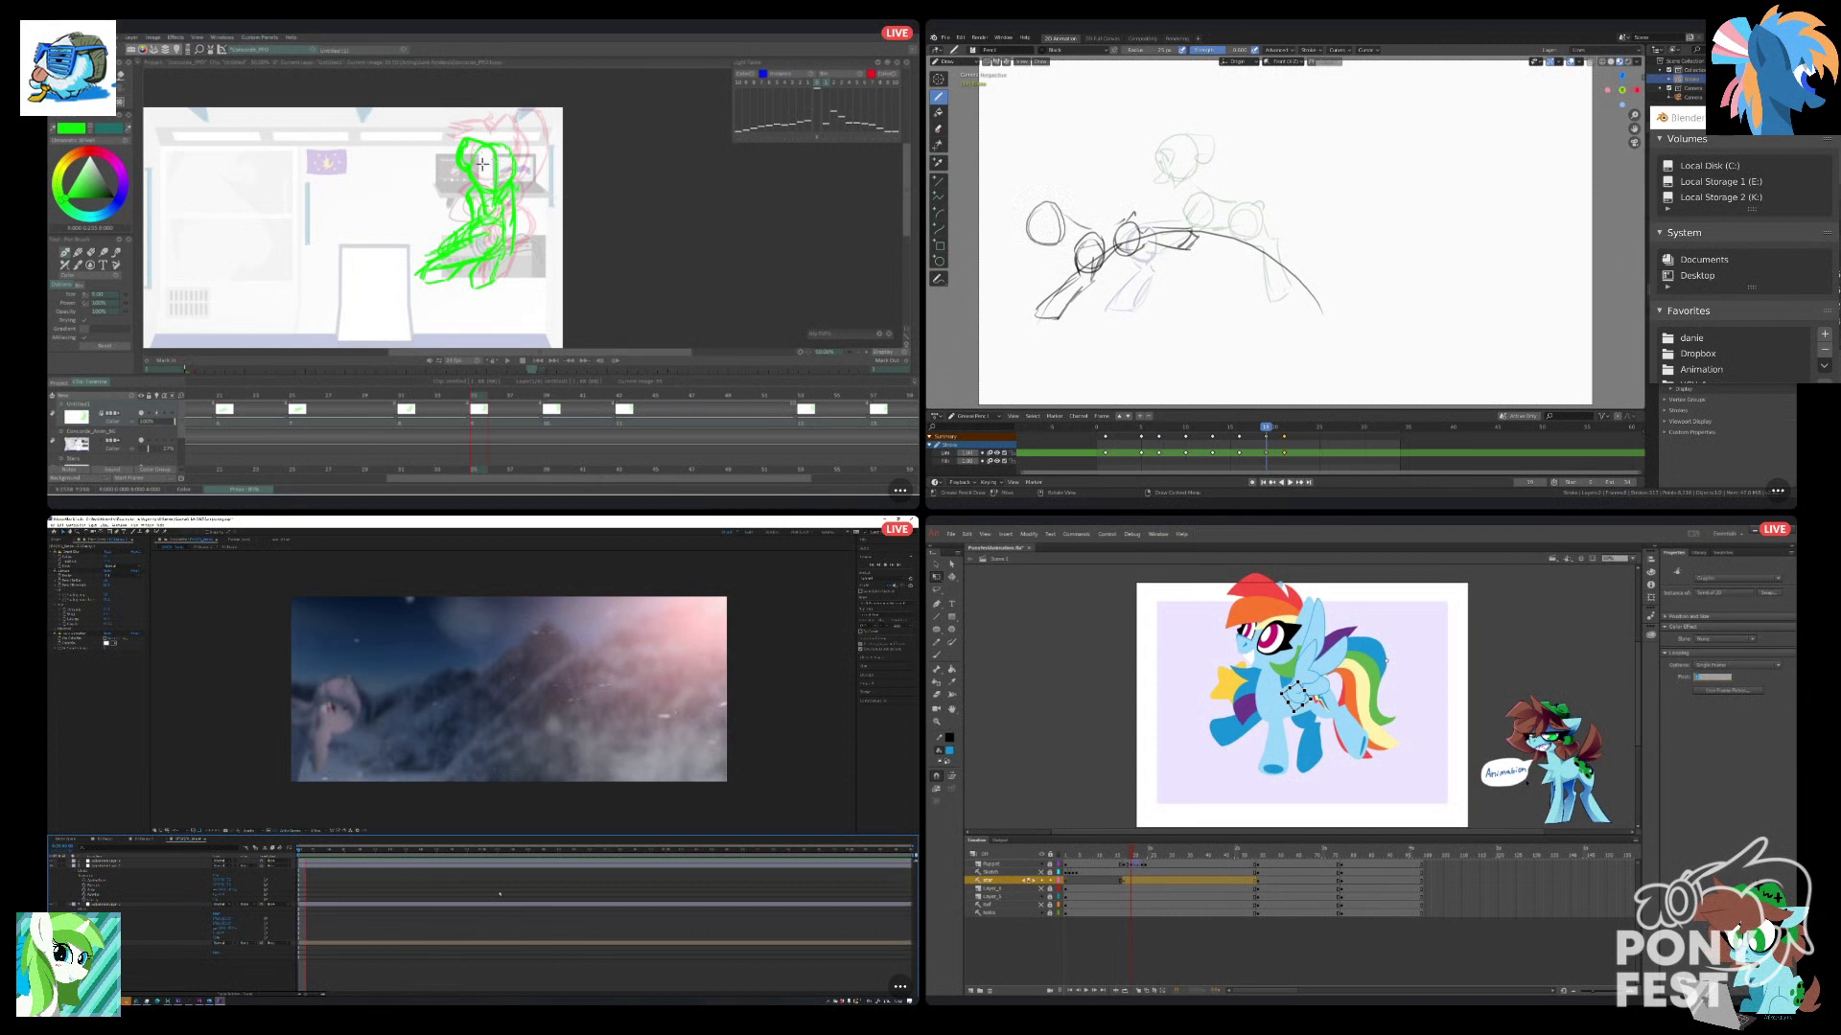
key(ctrl+z)
key(e)
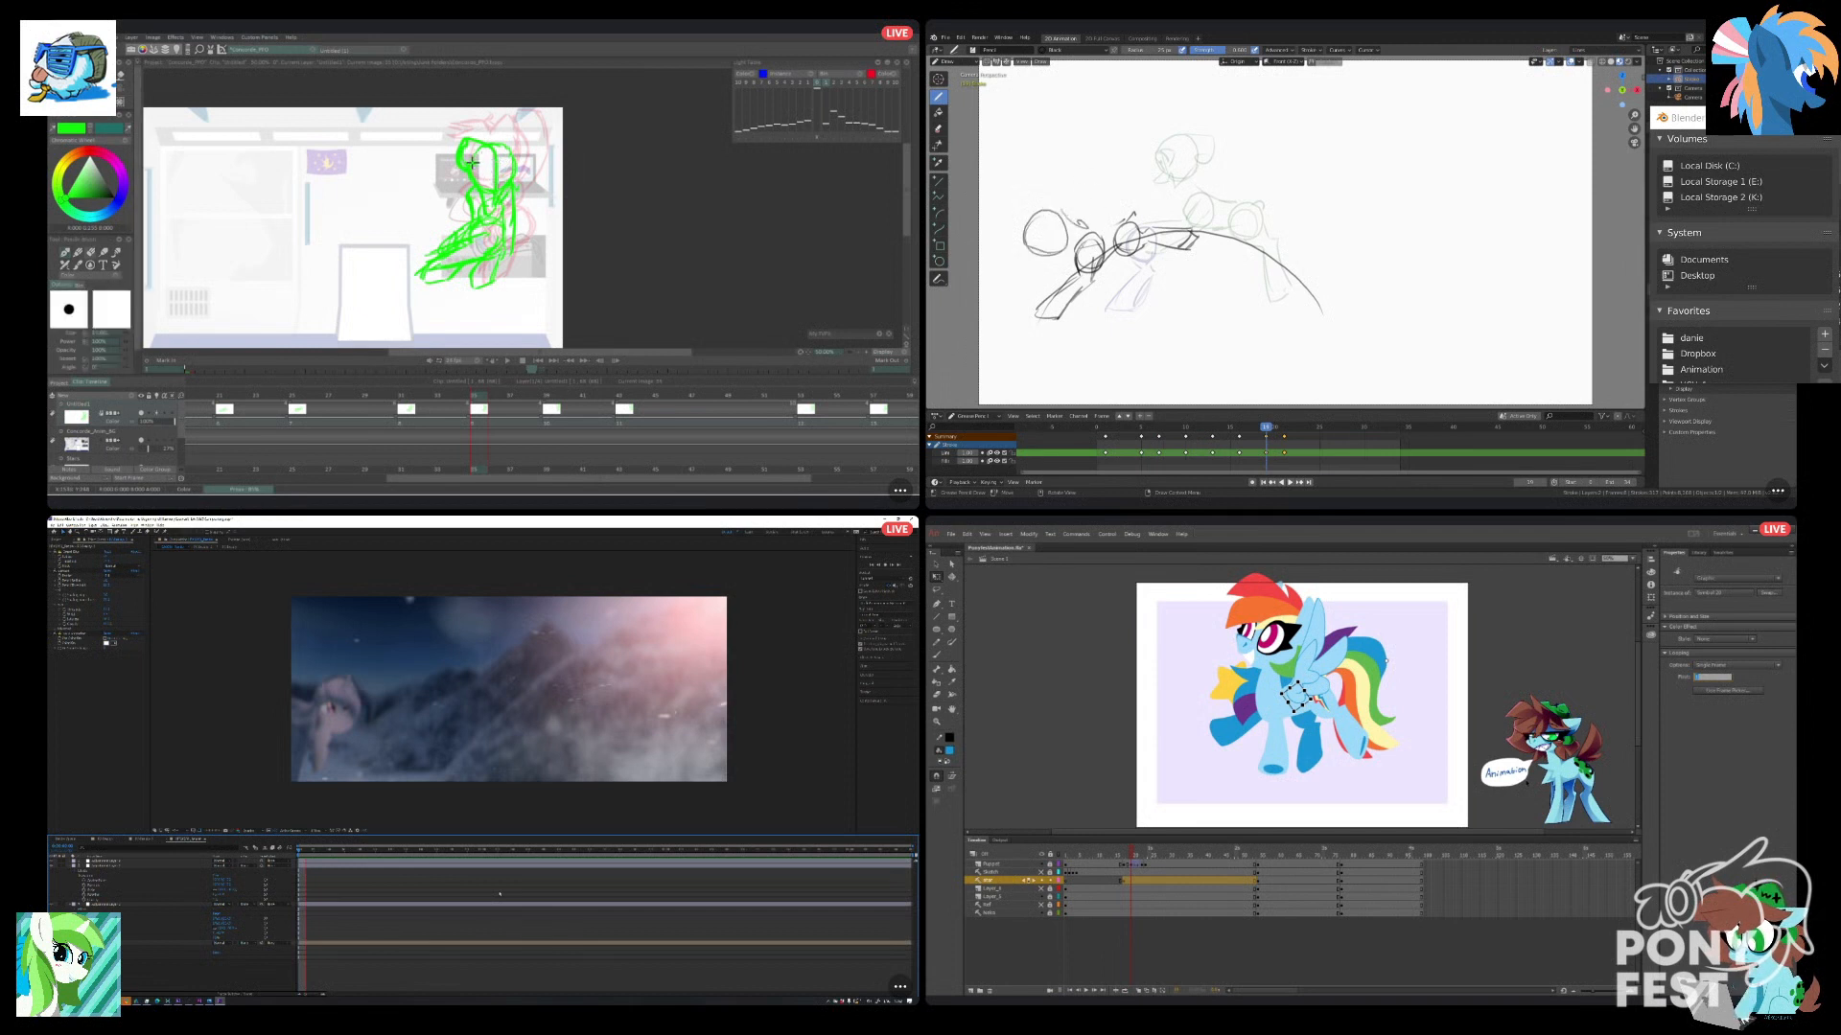
Erase the old lines on the final Blender keyframe, and step TVPaint forward to the last sketched pony pose.
mouse_move(1266, 427)
mouse_down()
mouse_move(1212, 428)
mouse_move(1373, 427)
mouse_move(1283, 428)
mouse_up()
drag(1146, 280, 1121, 307)
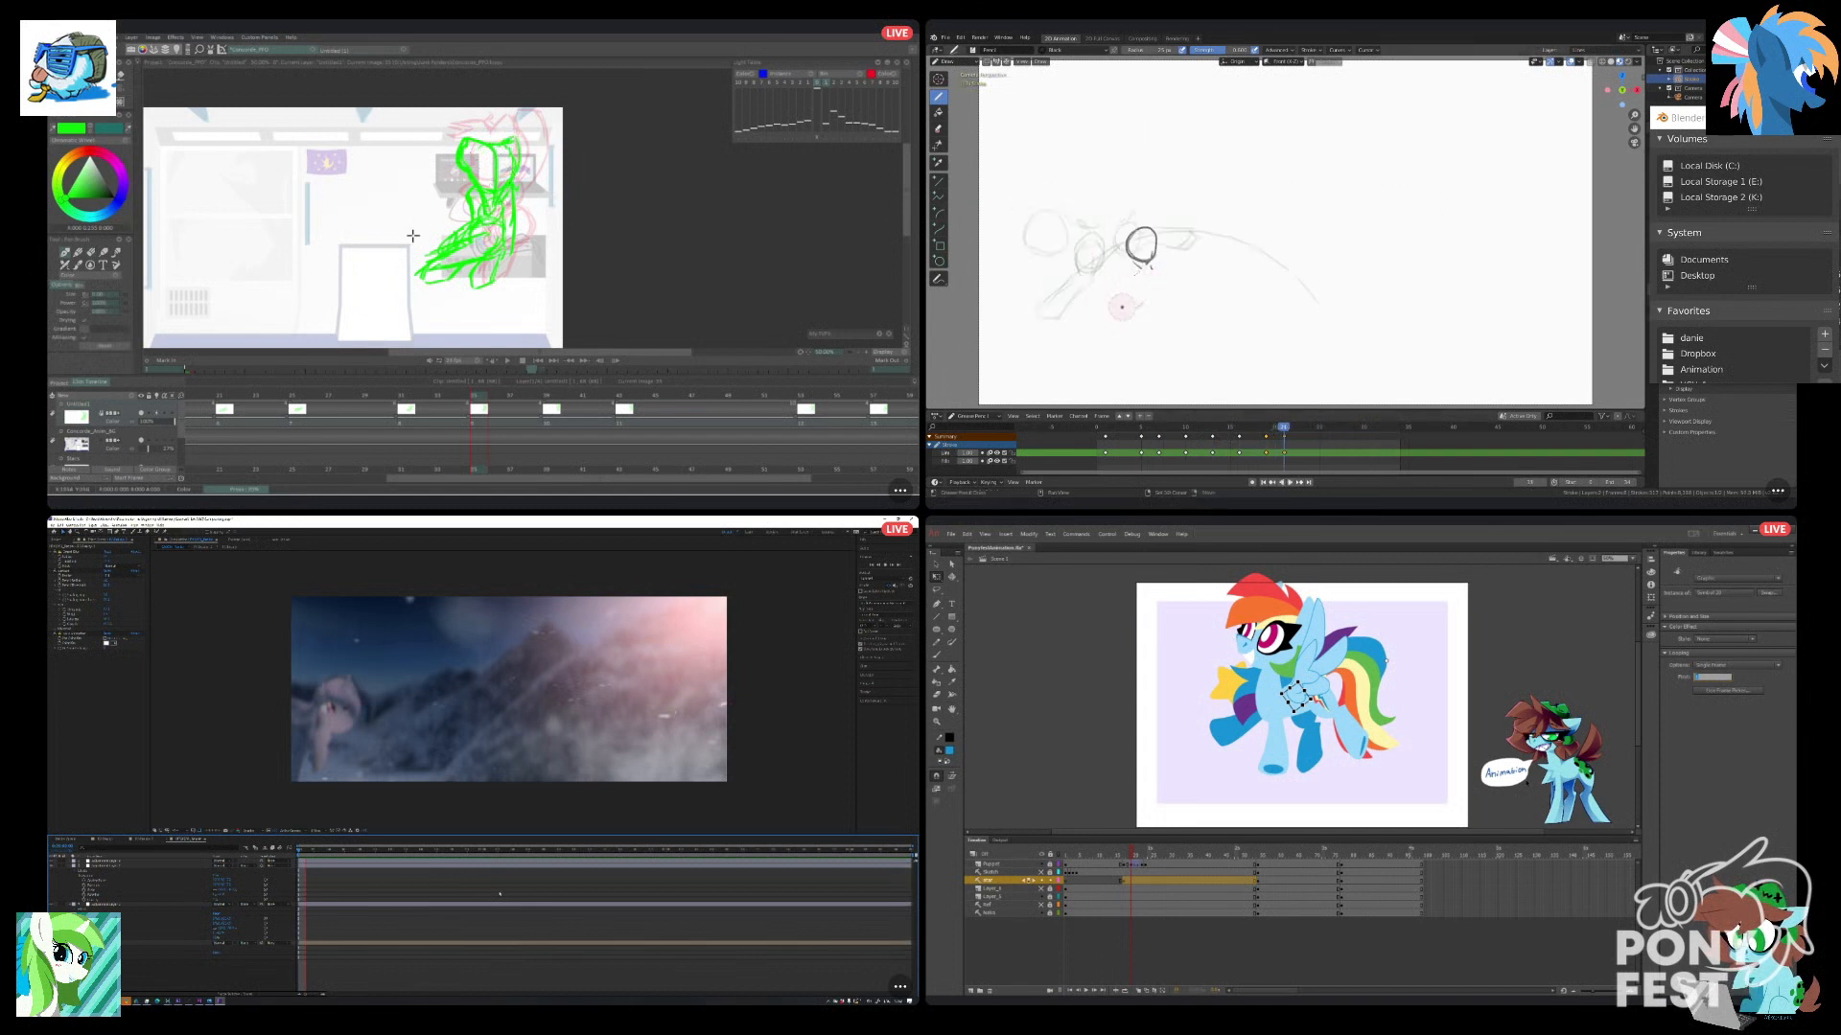
click(553, 406)
drag(1284, 428, 1284, 427)
key(g)
click(638, 392)
click(875, 579)
key(Escape)
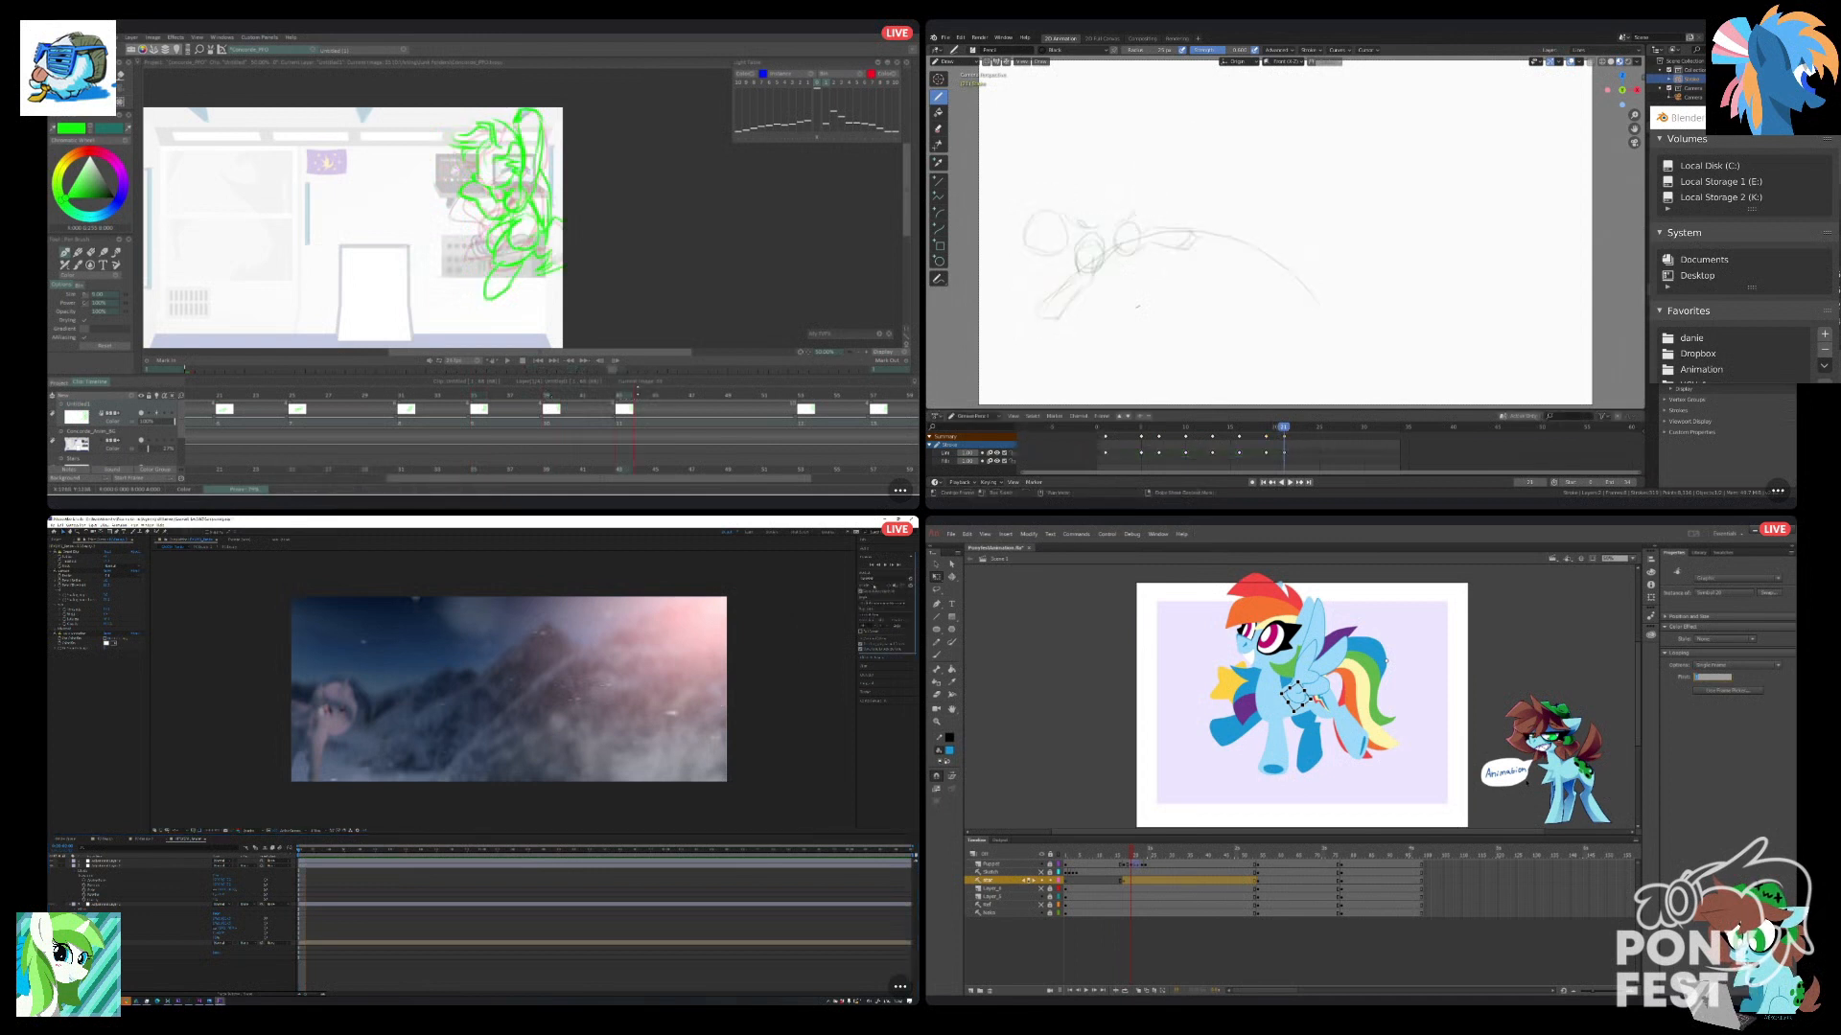
click(727, 883)
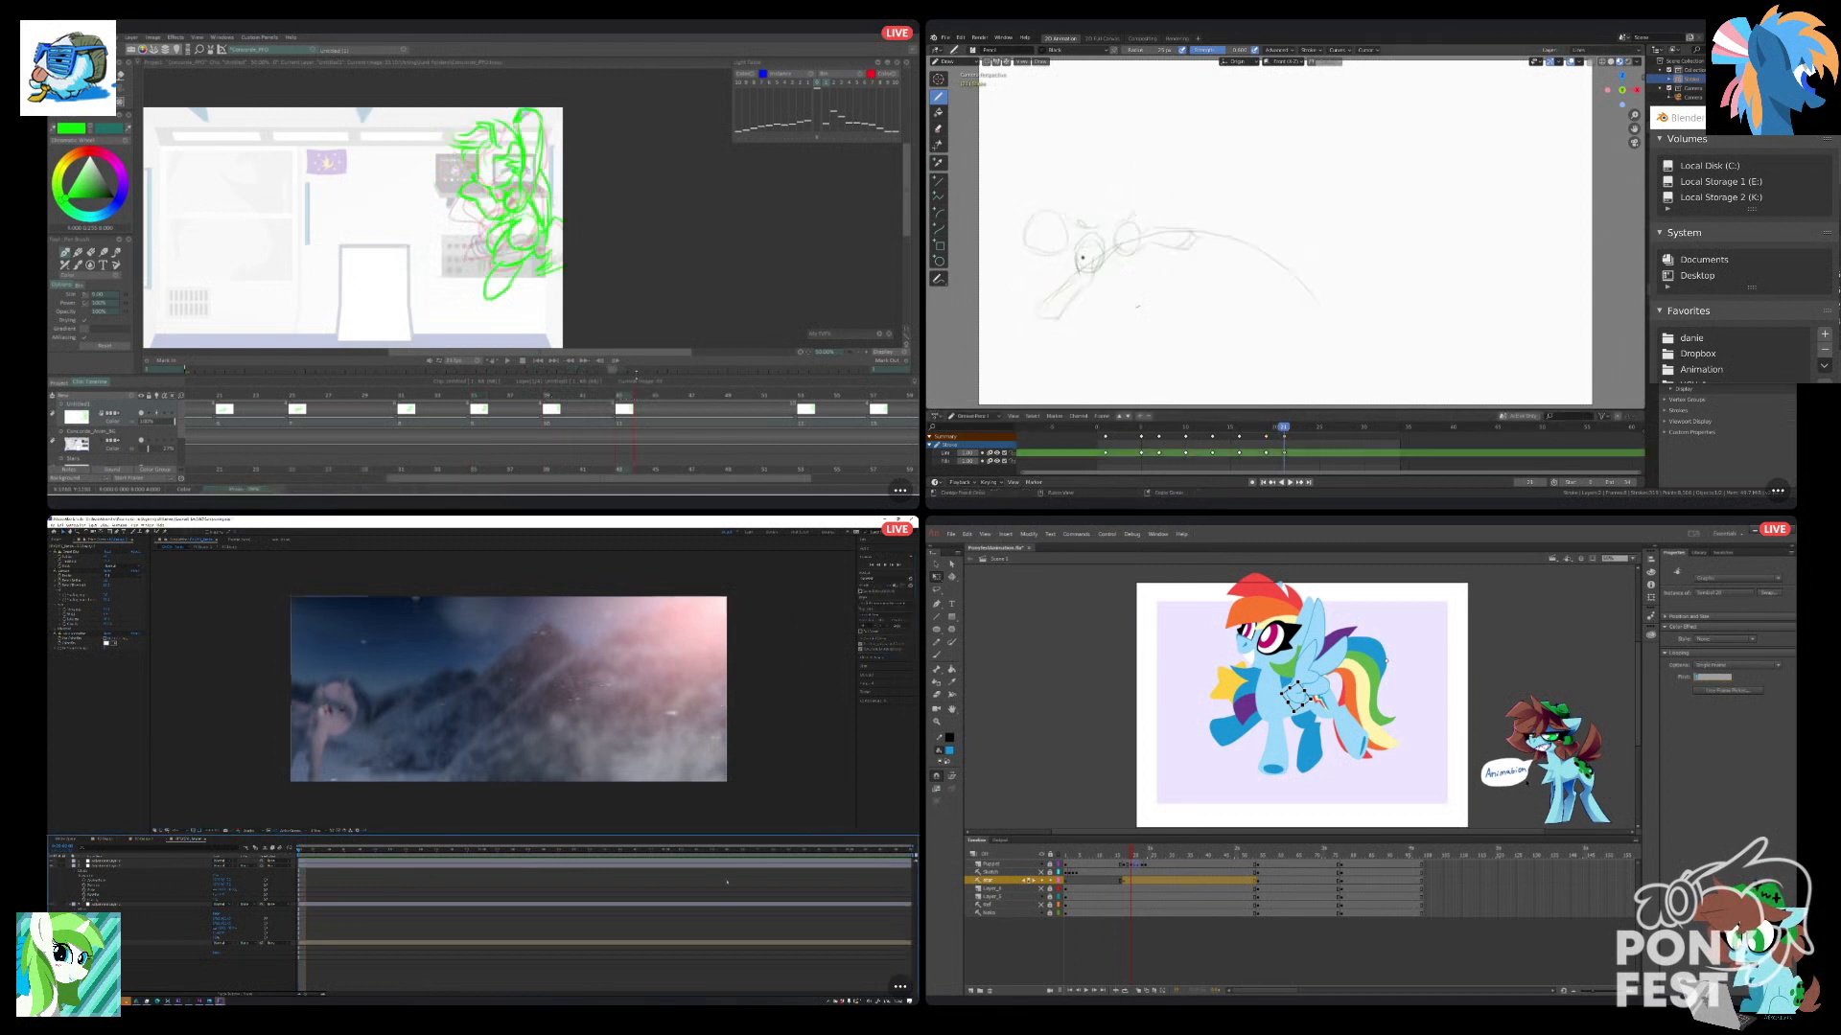
Sketch a circle with a leg reaching the ground on the final Blender keyframe, and return to the star layer's leap frames in Animate.
key(ctrl+z)
drag(1032, 224, 1042, 224)
click(1737, 666)
key(ctrl+z)
key(space)
click(1133, 882)
drag(1045, 213, 1039, 306)
Set the star symbol's looping in Animate to Play Once, starting from frame 4.
click(1296, 697)
click(1733, 666)
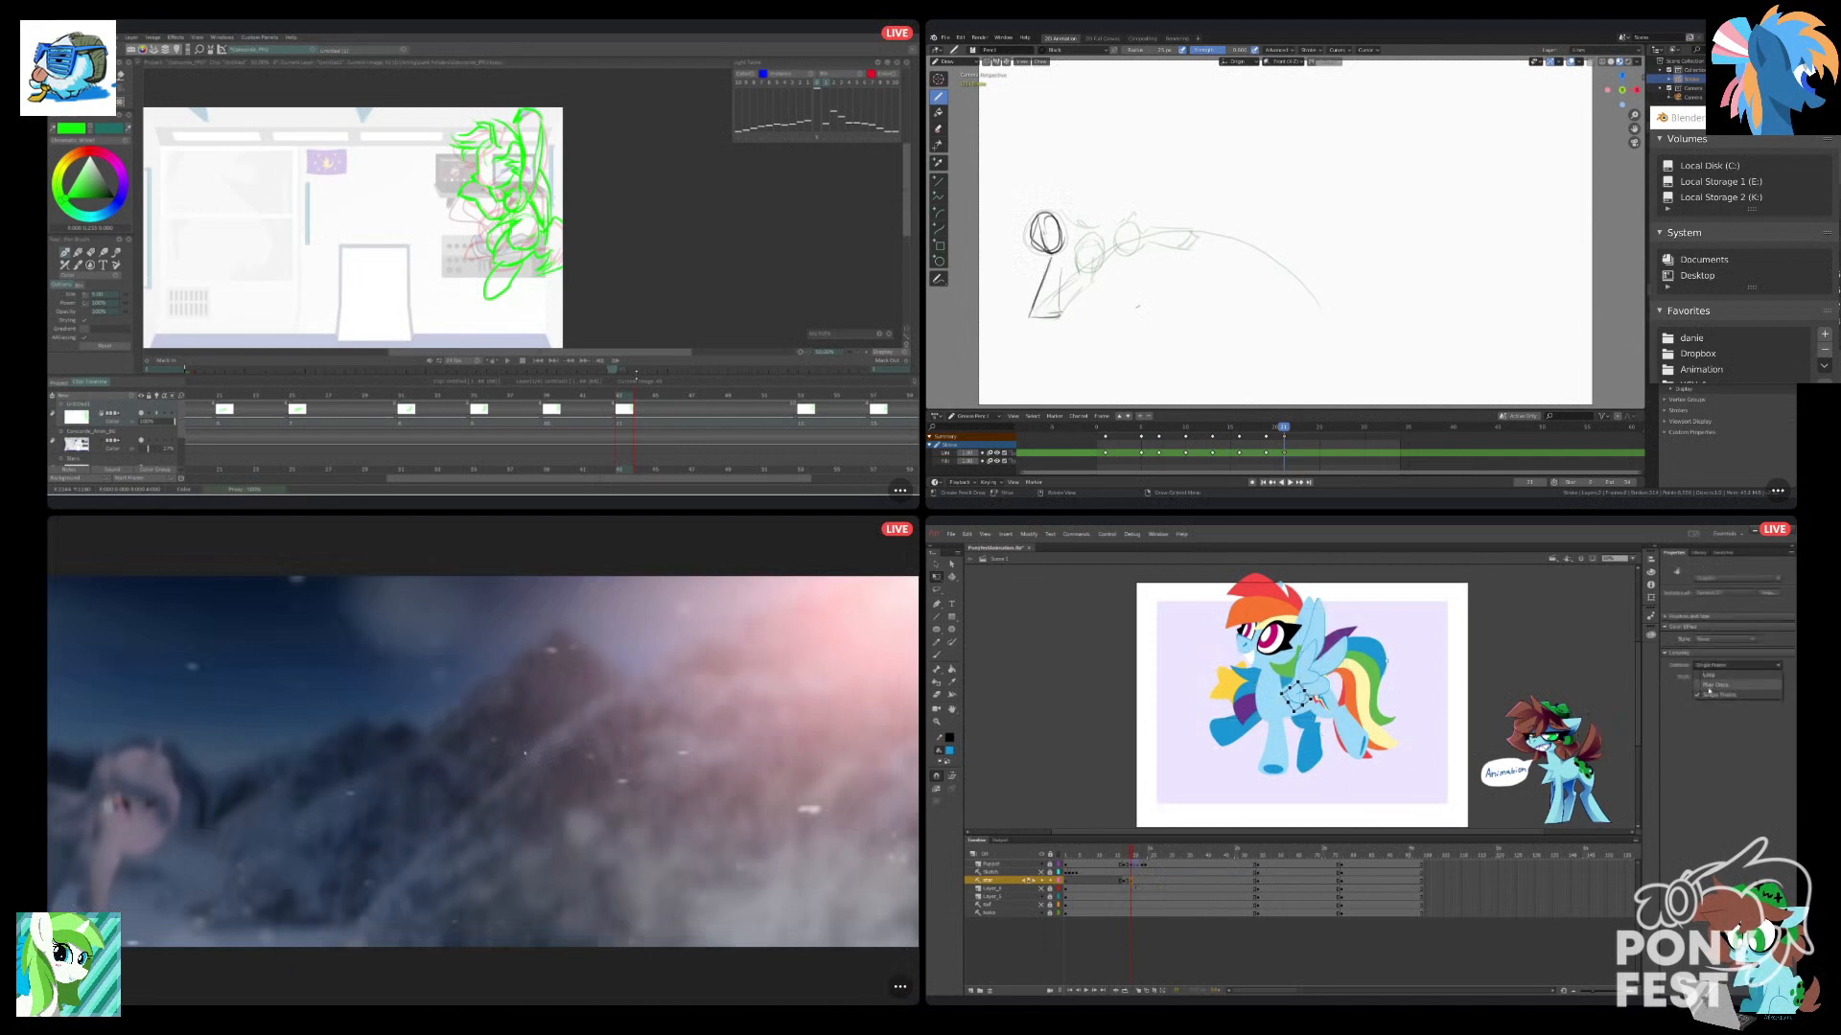
click(1707, 687)
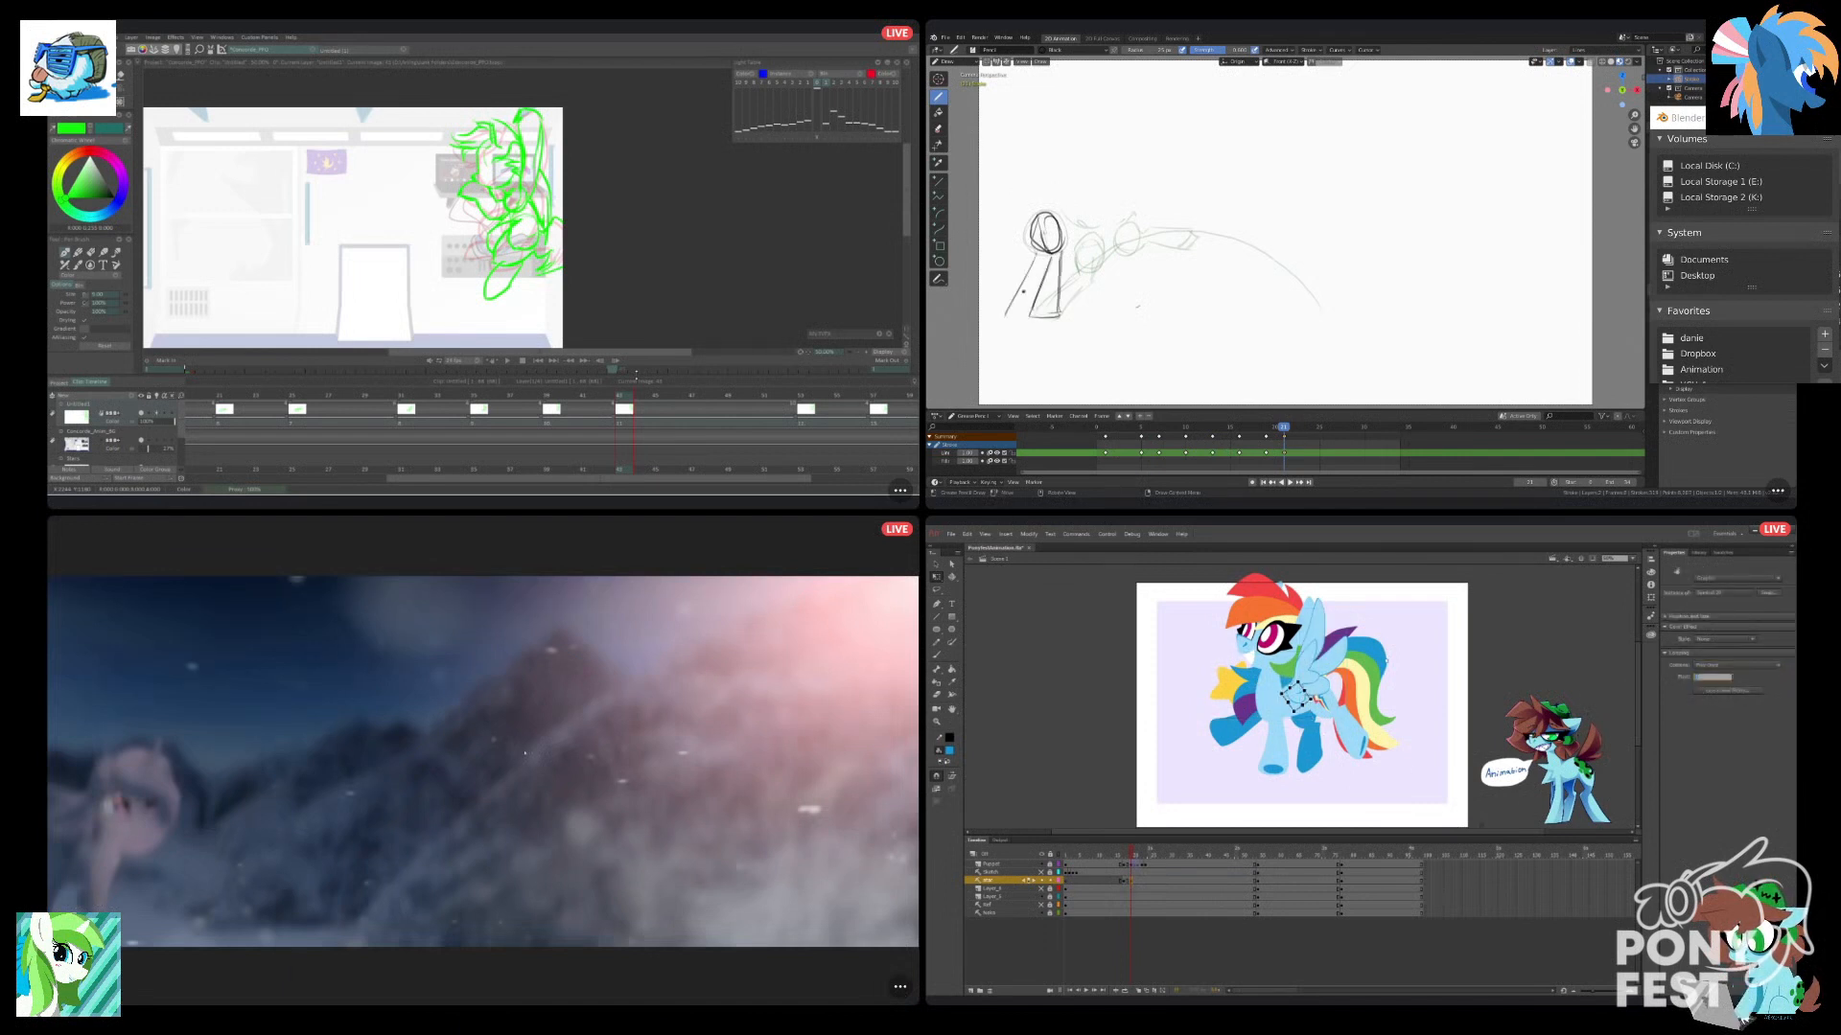
text(4)
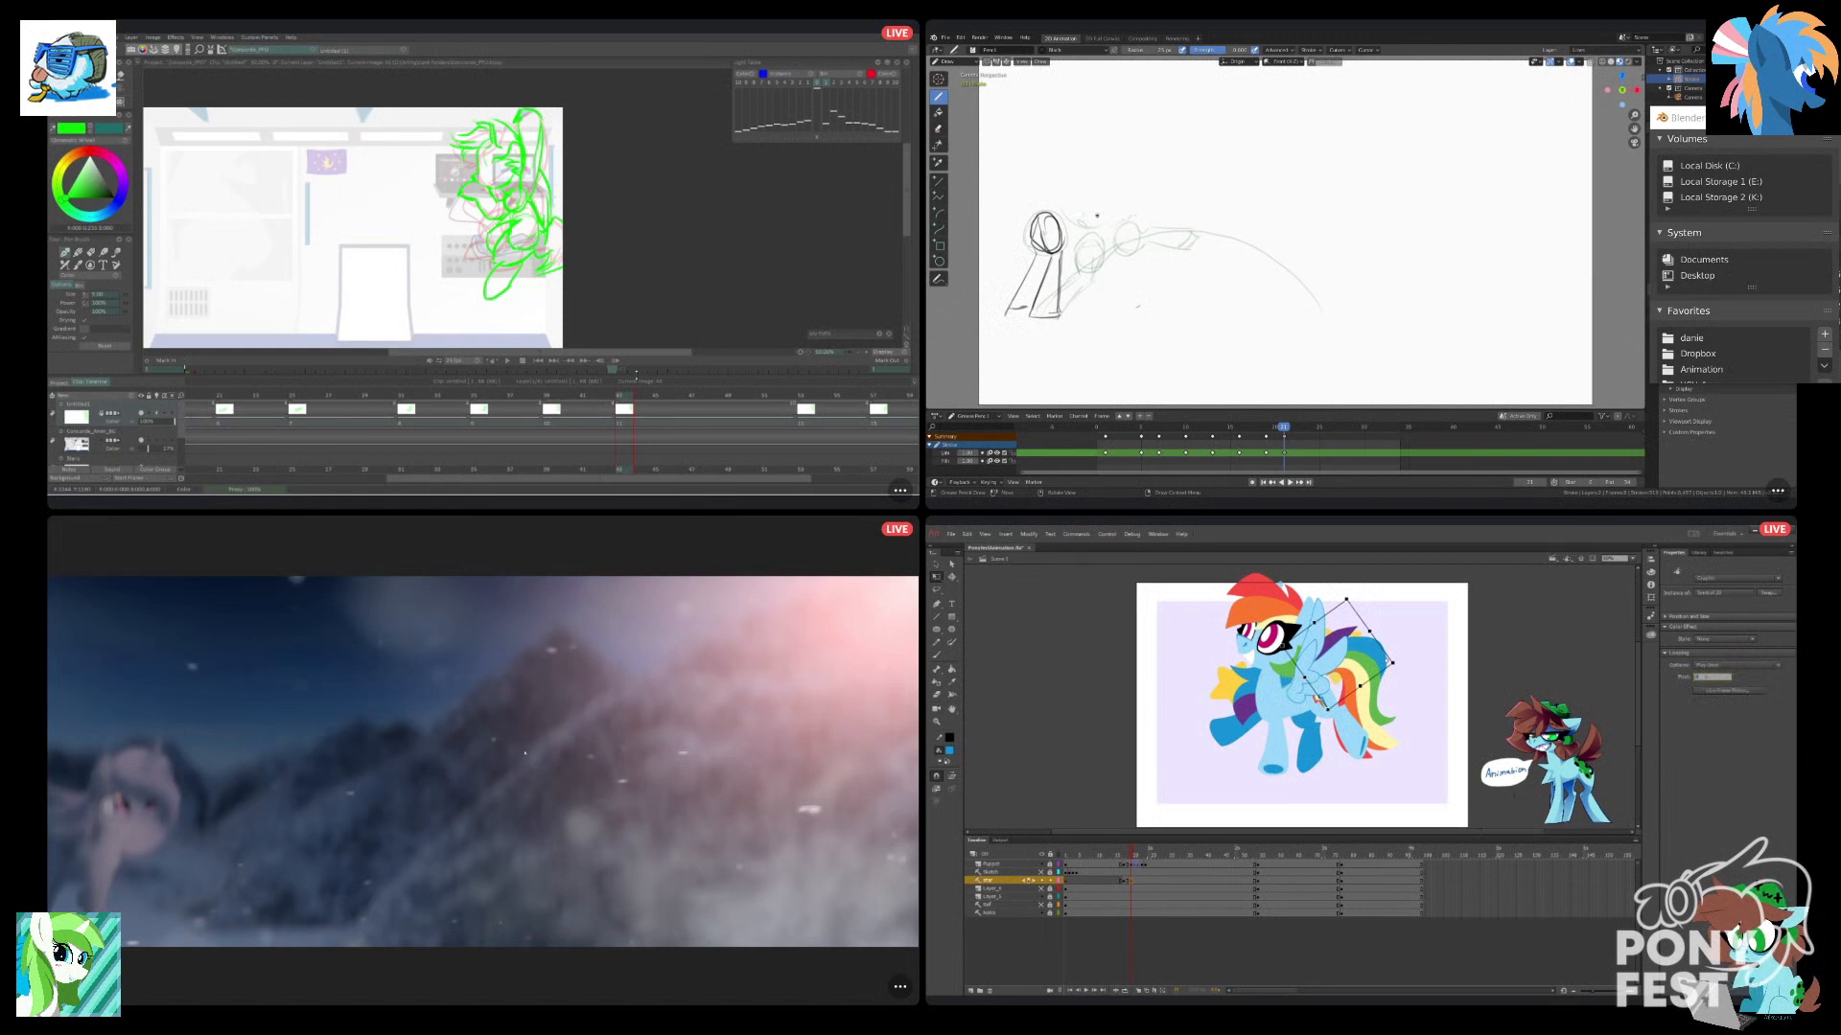
Scrub the star effect around its starting keyframes in Animate, and leave the enlarged After Effects preview.
click(1454, 790)
drag(1118, 853, 1144, 887)
click(1139, 882)
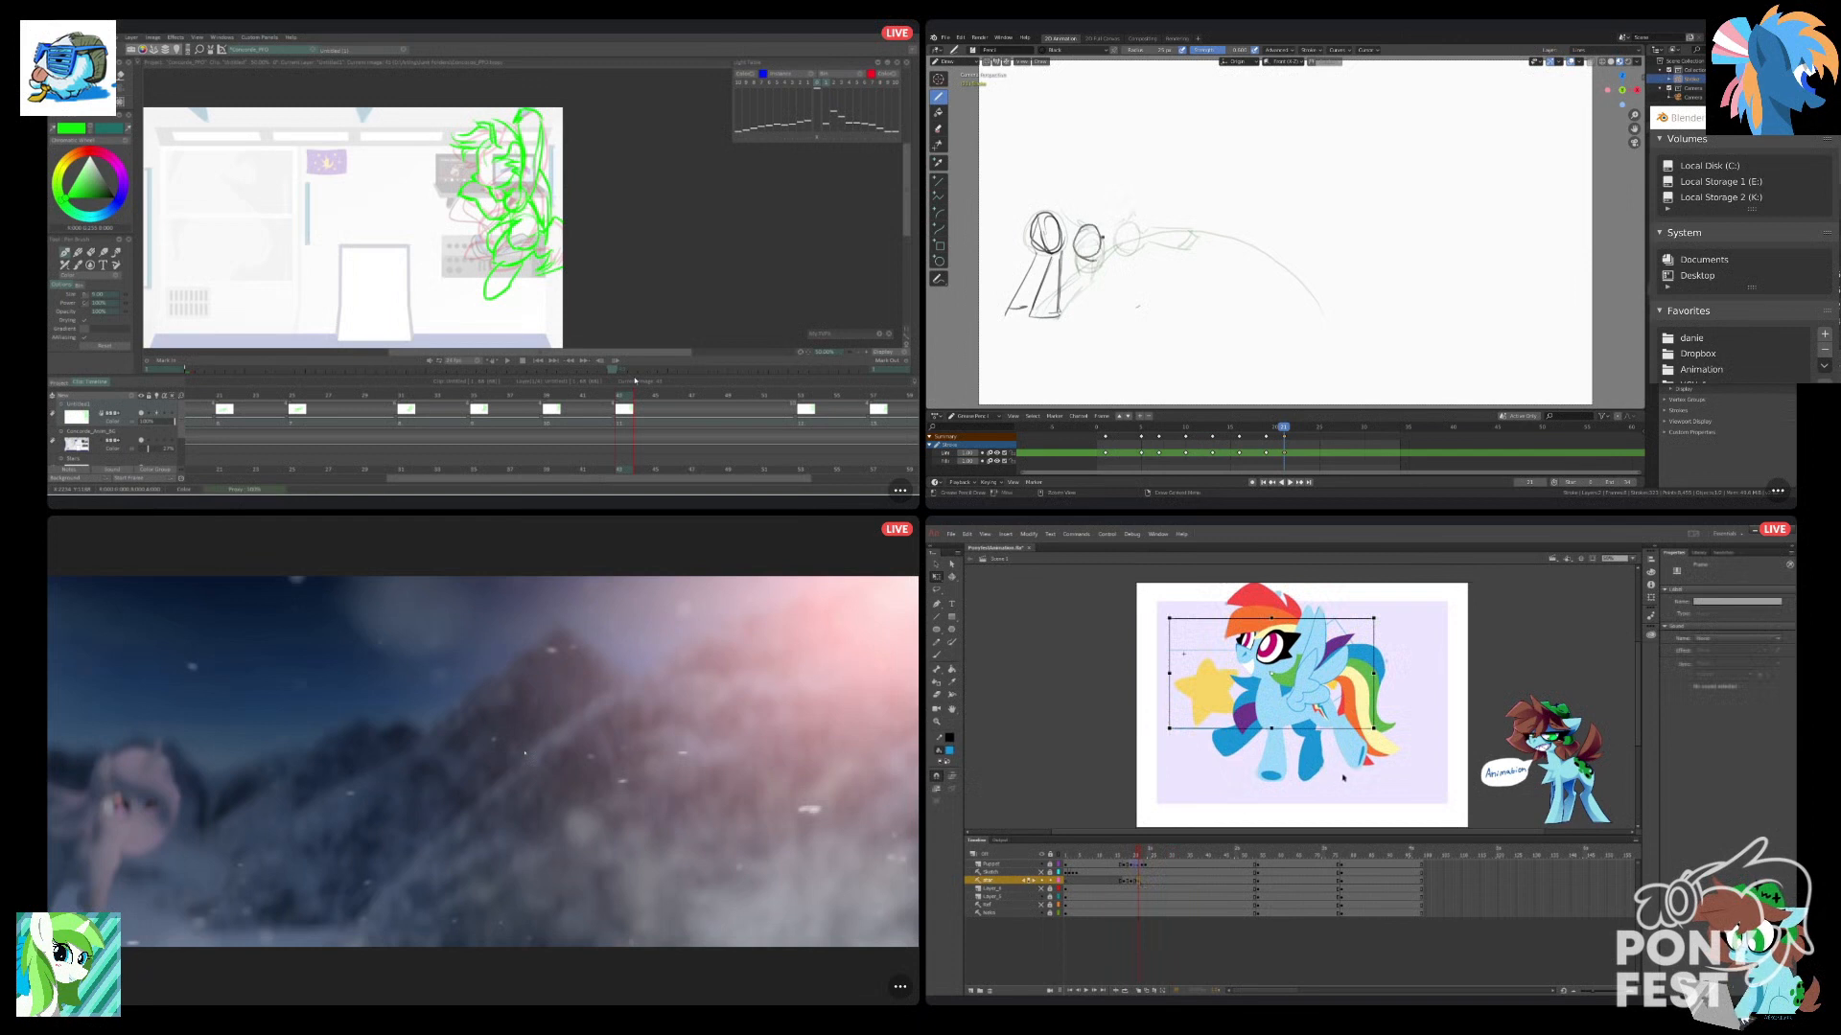
click(1124, 881)
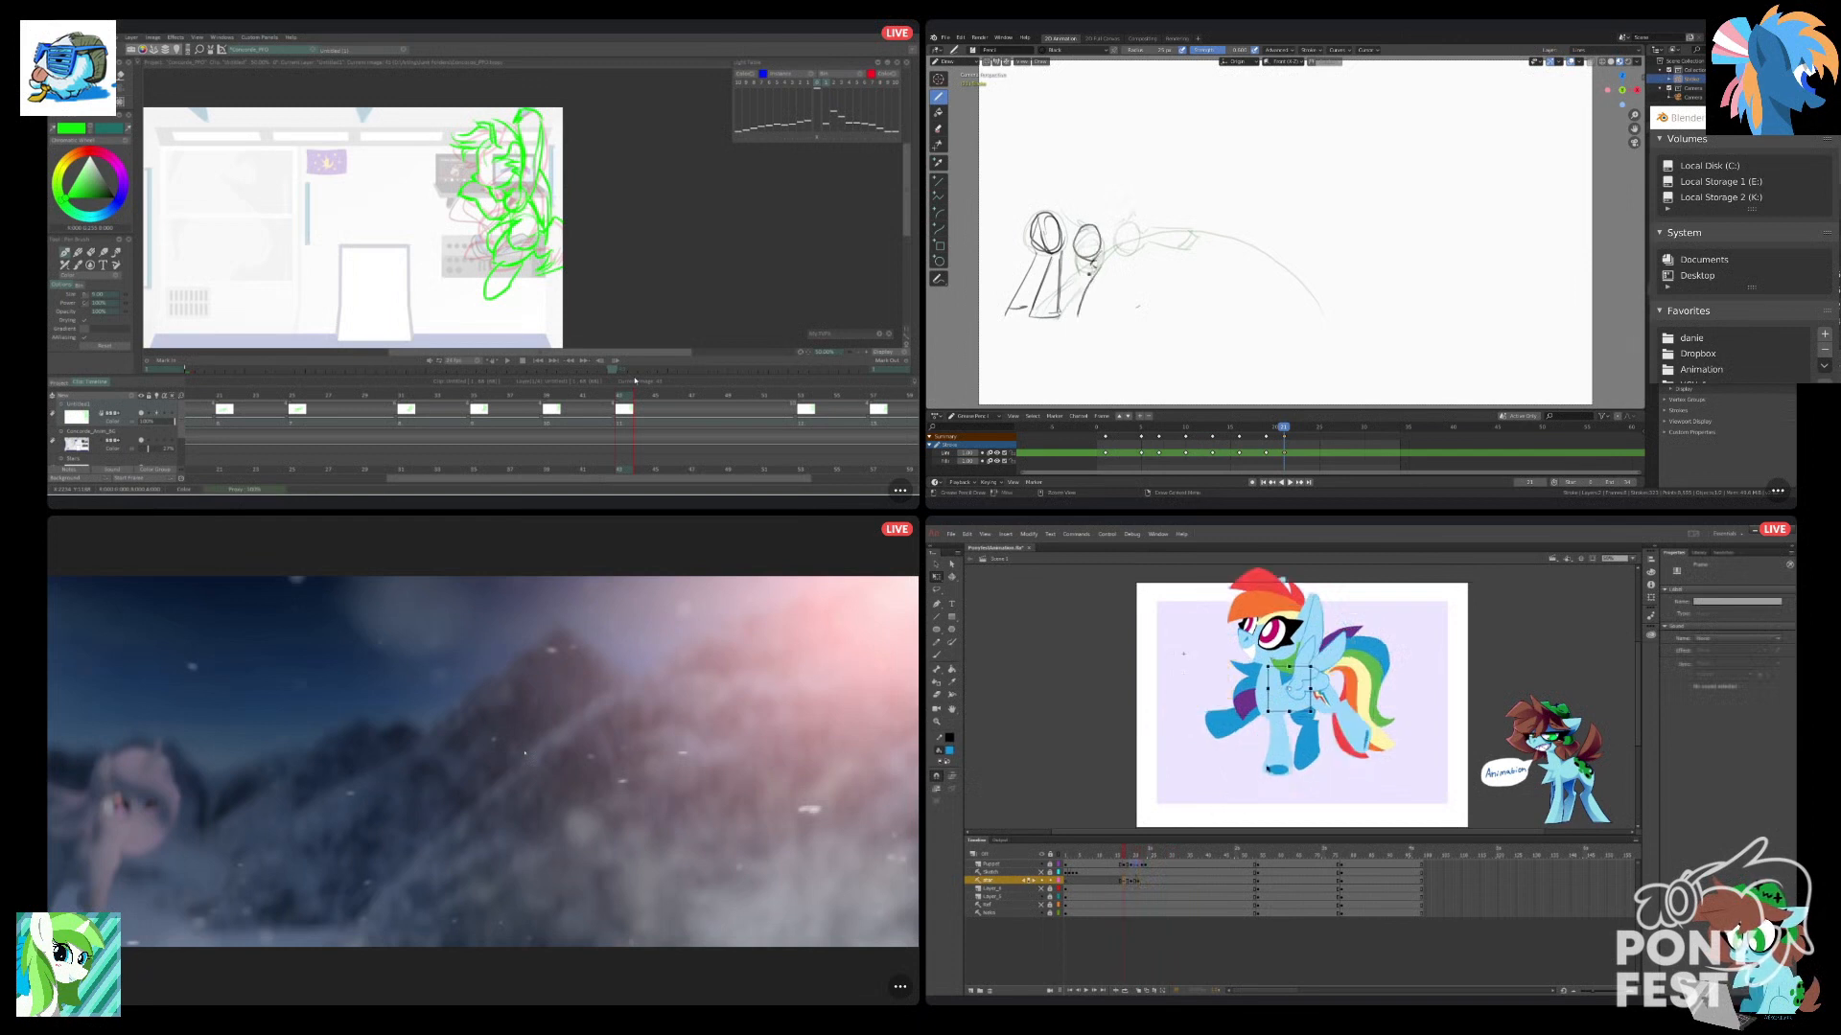
key(grave)
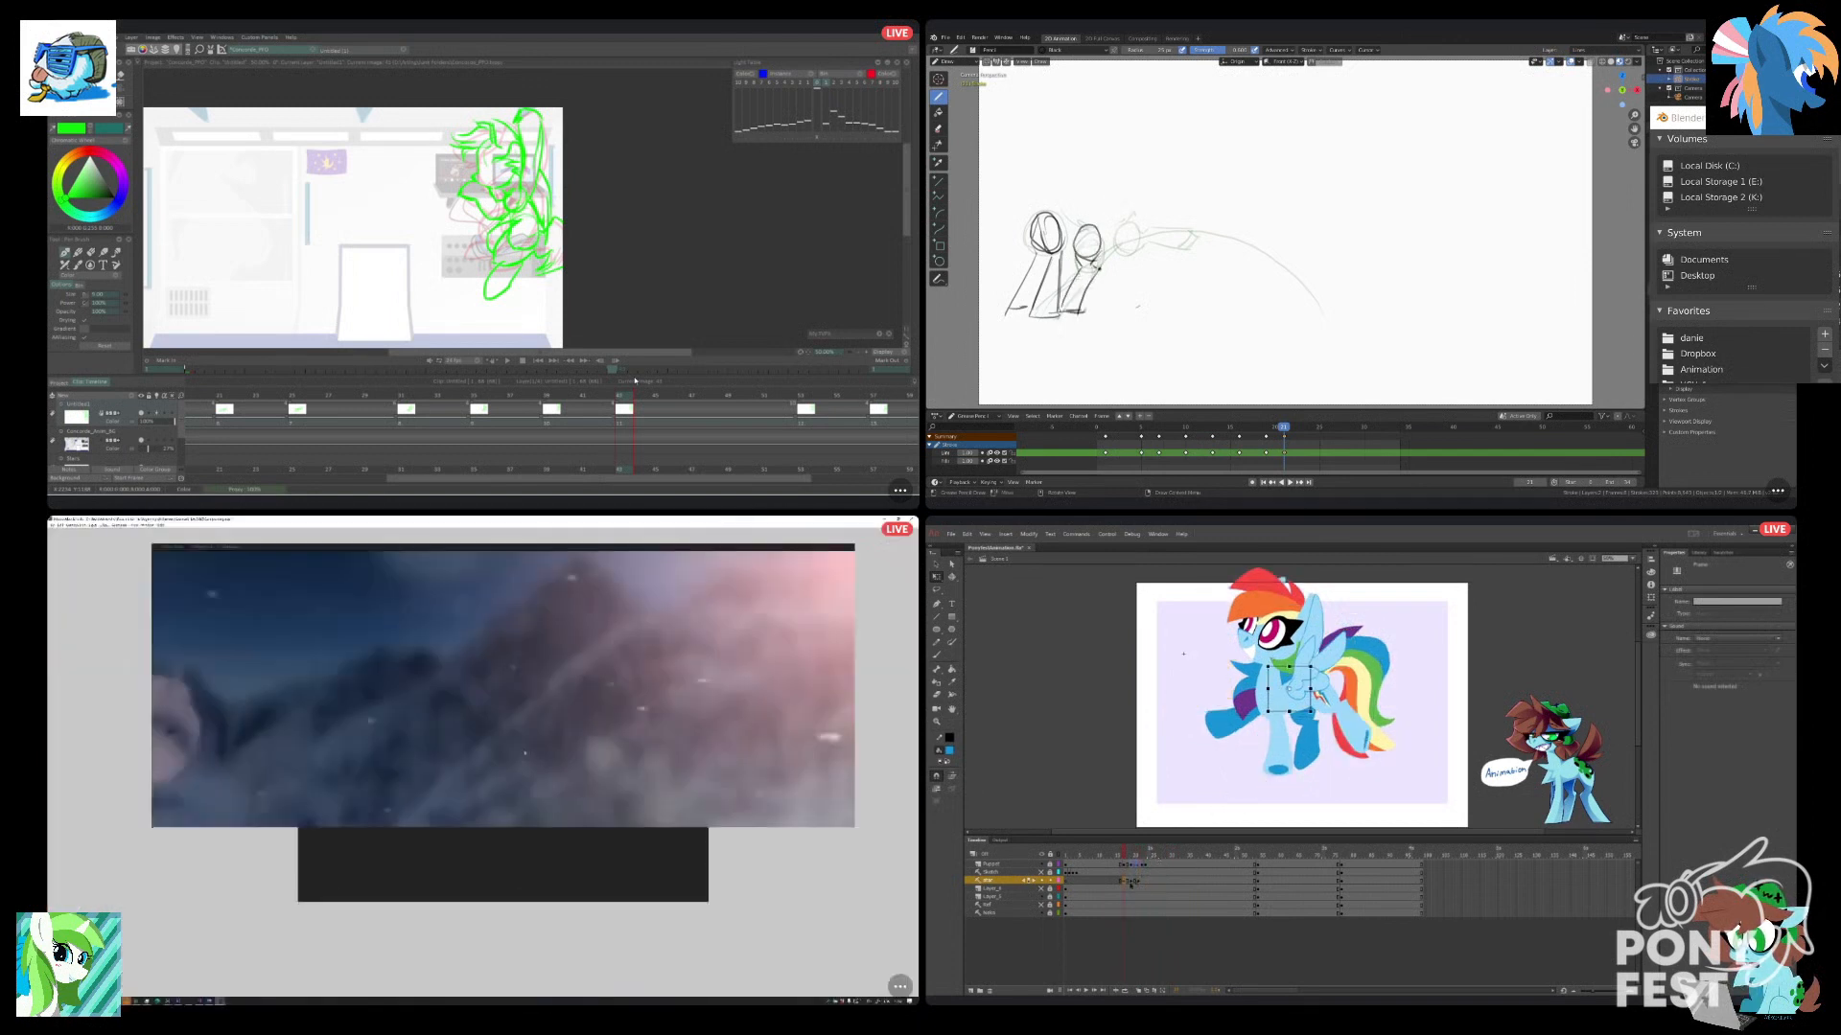
Sketch a head circle above the body on the Blender keyframe, and check the star's leap frames in Animate and the shot in After Effects.
click(1132, 882)
drag(310, 856, 673, 872)
click(1125, 881)
click(1297, 698)
drag(1017, 153, 1002, 170)
drag(673, 872, 734, 874)
drag(1002, 171, 1018, 152)
click(1139, 882)
drag(734, 874, 773, 873)
key(ctrl+z)
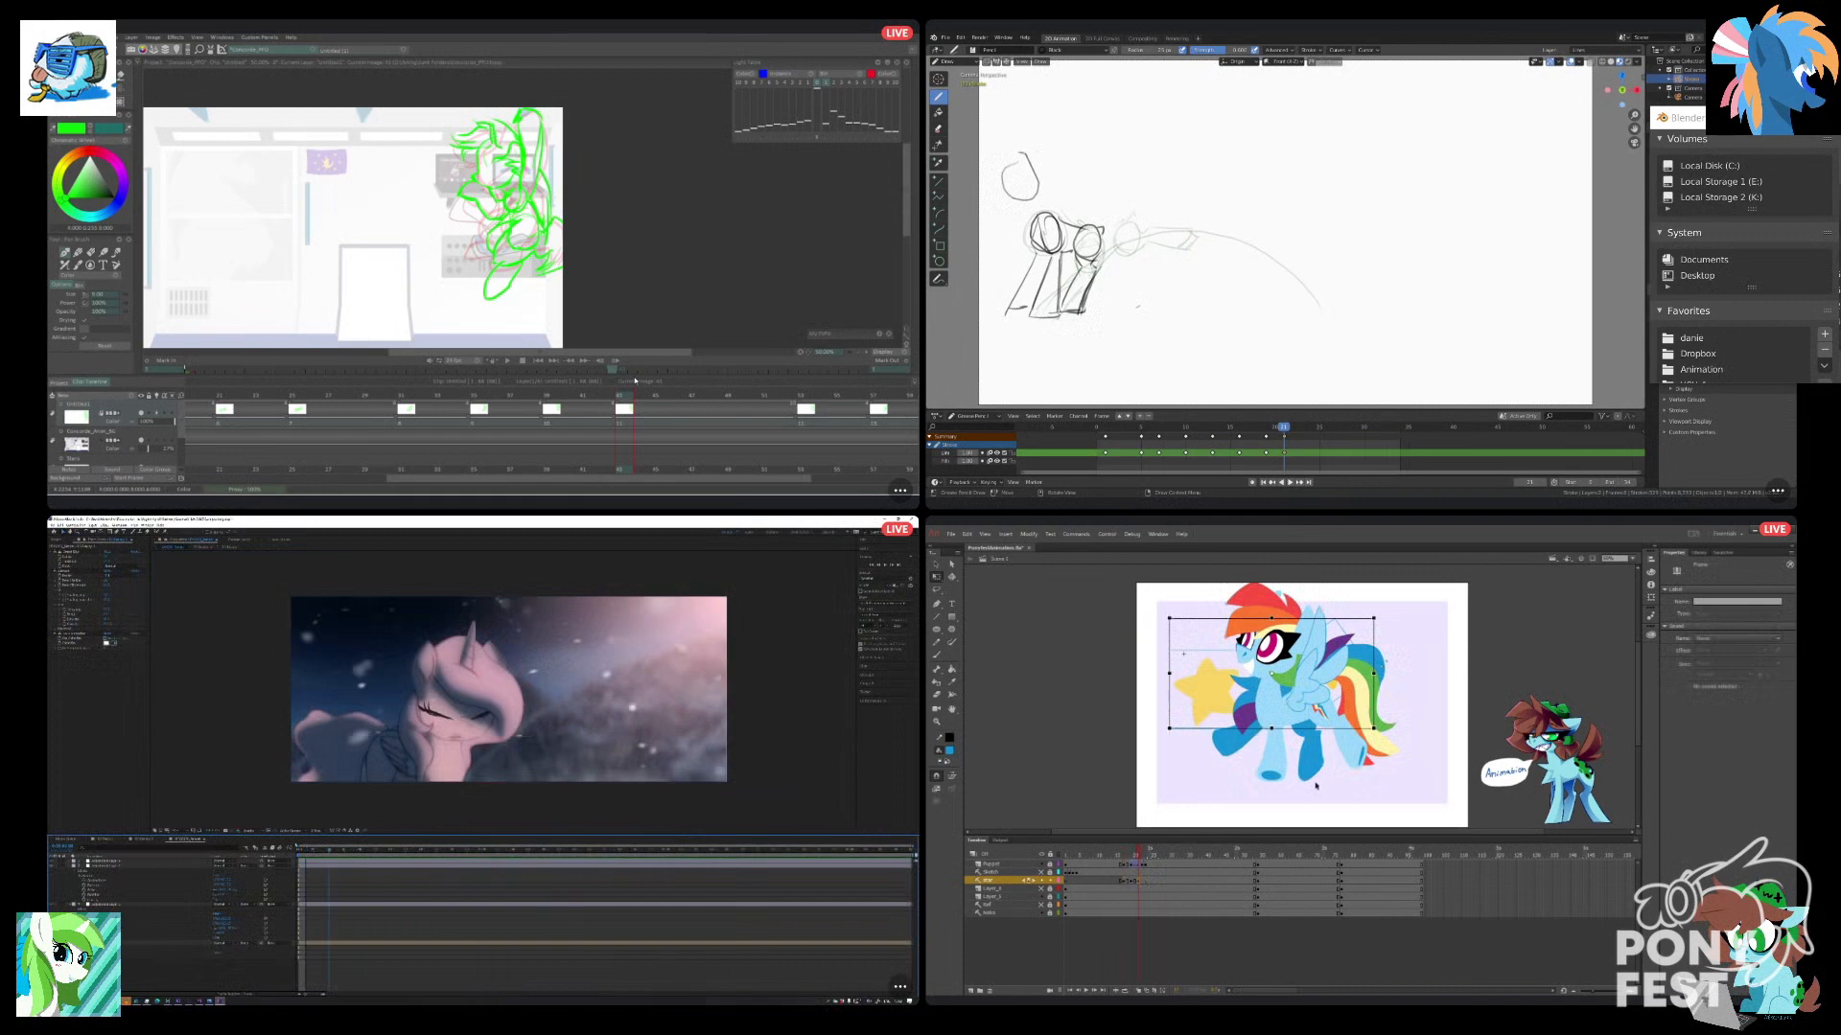
drag(303, 849, 305, 849)
drag(1020, 153, 1026, 153)
Set the star symbol's looping on the leap keyframe in Animate to Play Once, and preview the After Effects shot.
right_click(1313, 785)
drag(304, 850, 431, 868)
click(1344, 820)
key(space)
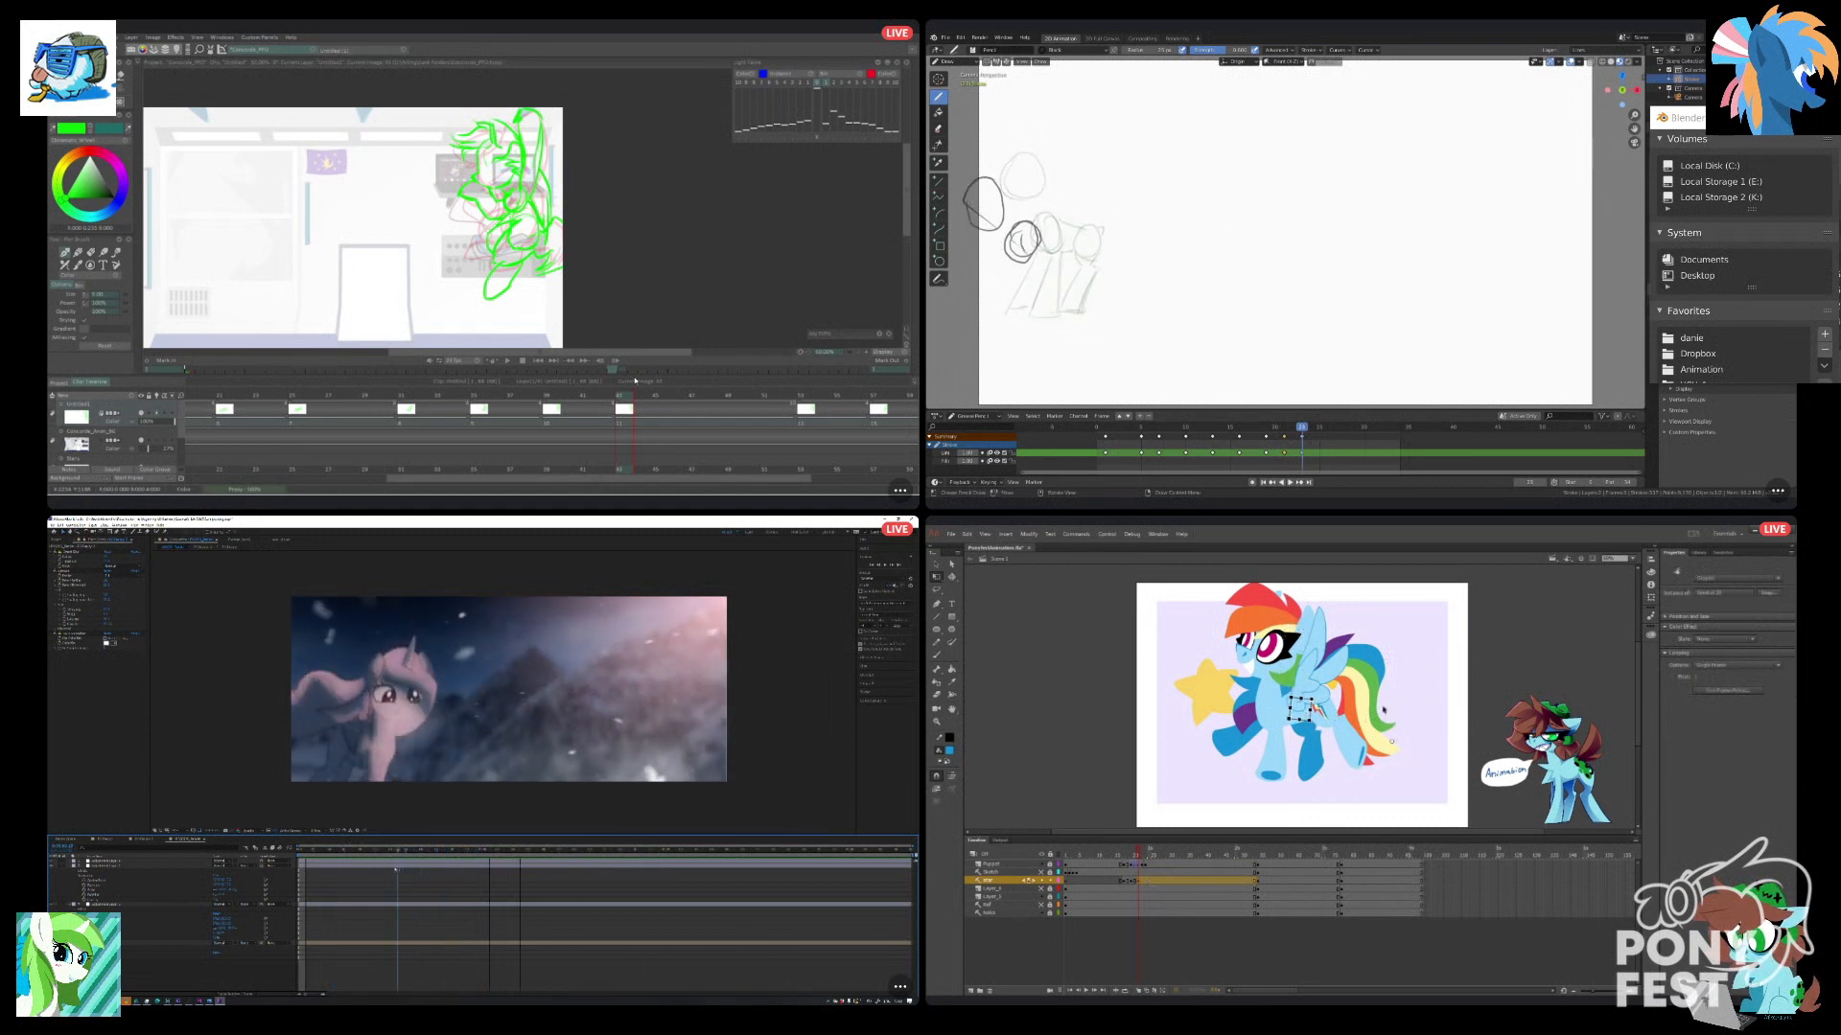
click(1698, 667)
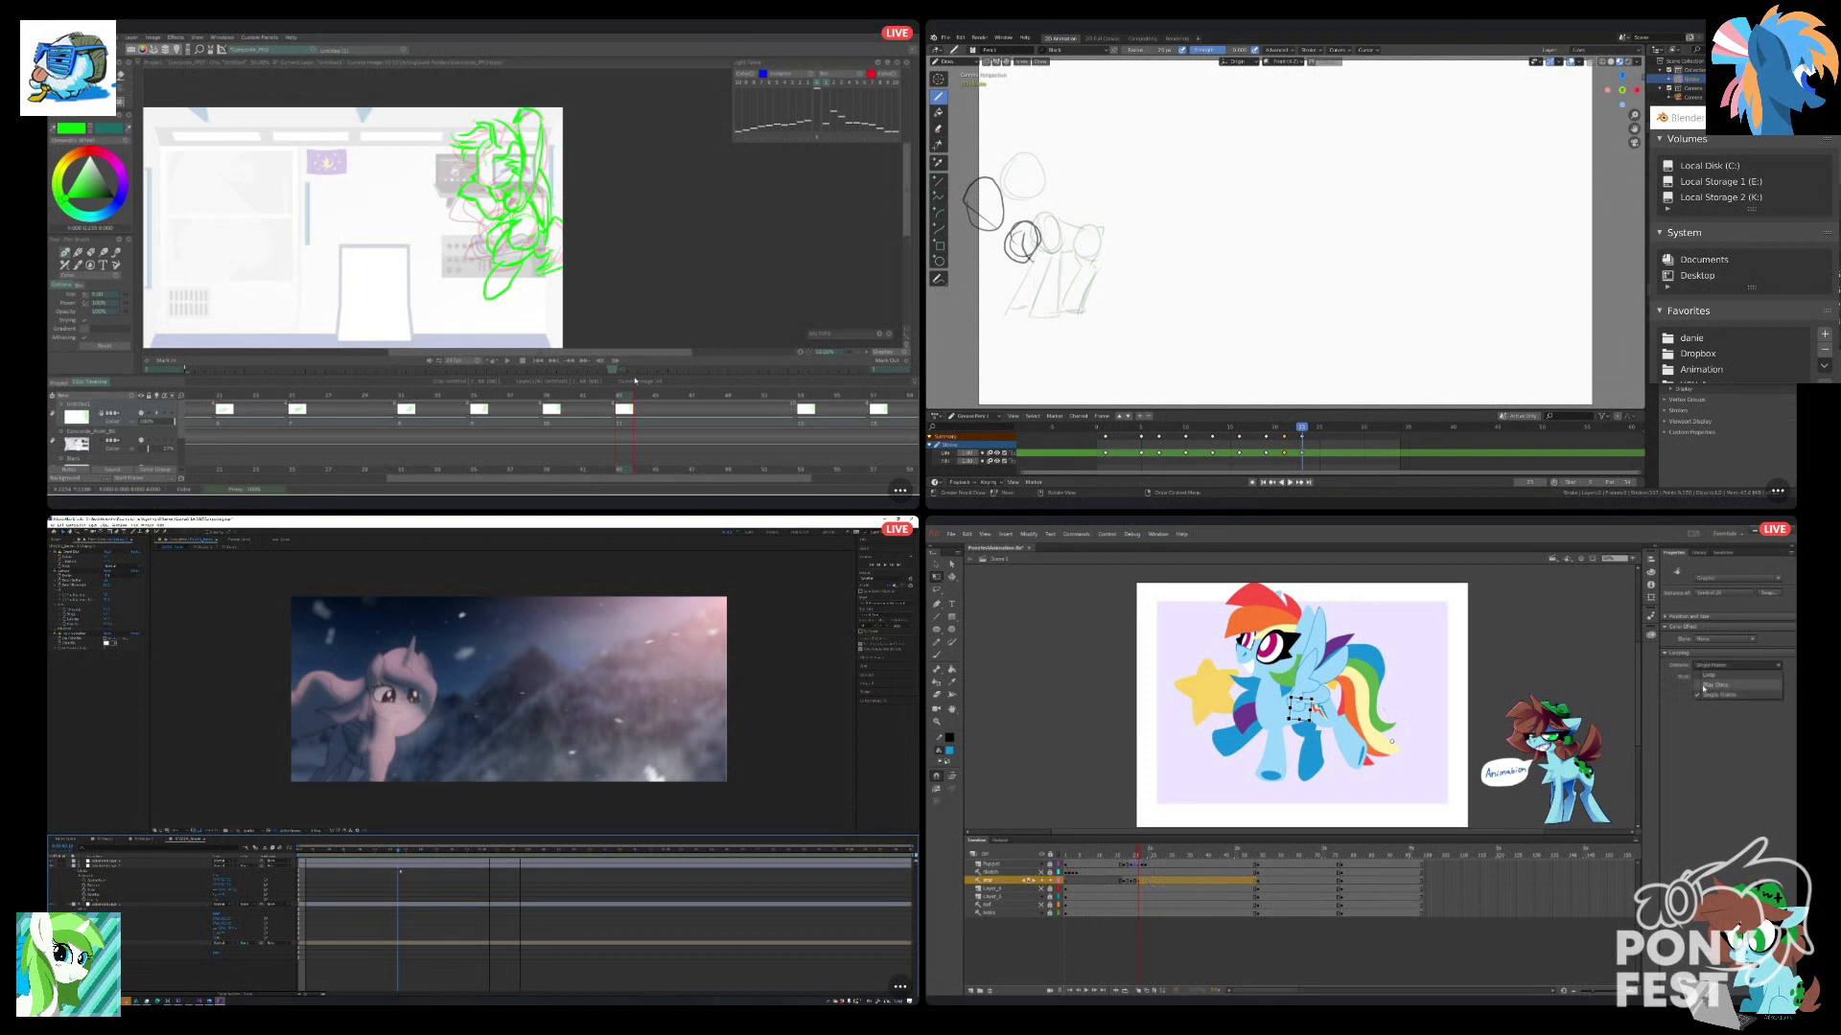
click(1700, 688)
click(1393, 776)
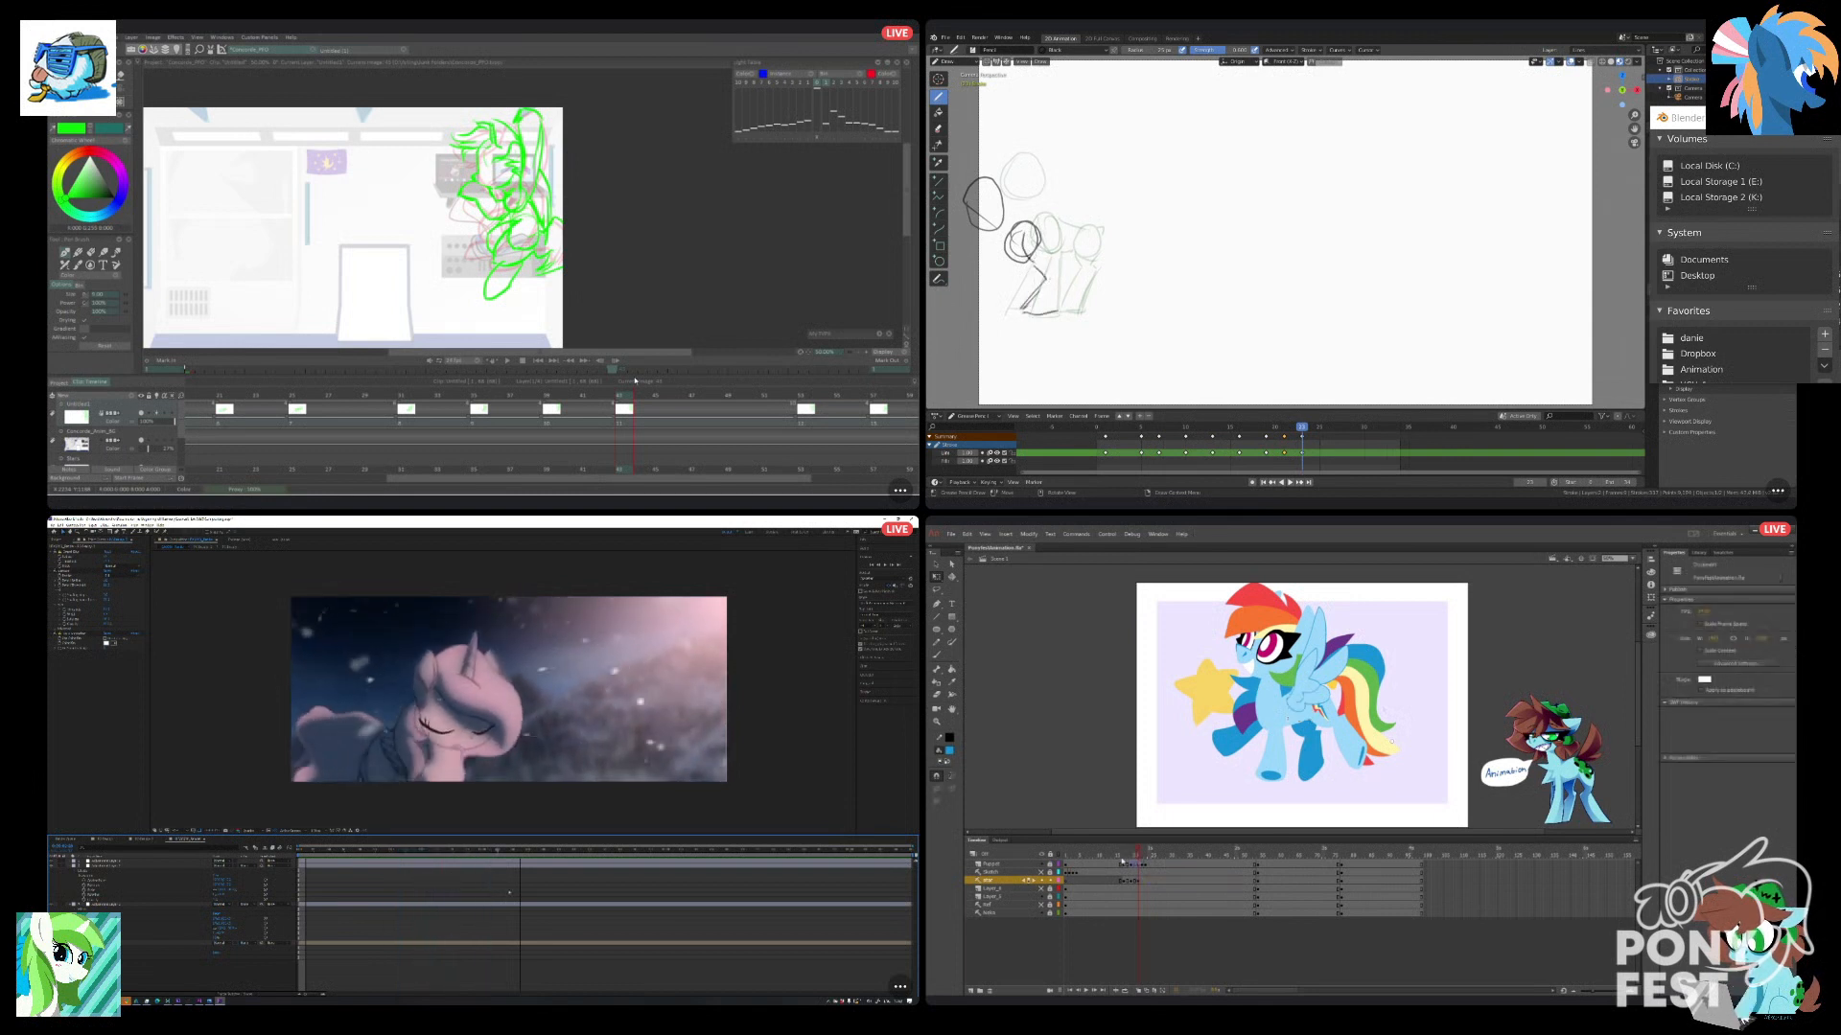
Review the star effect over the leap frames in Animate, and scrub through the TVPaint pony poses.
drag(1123, 861, 1042, 929)
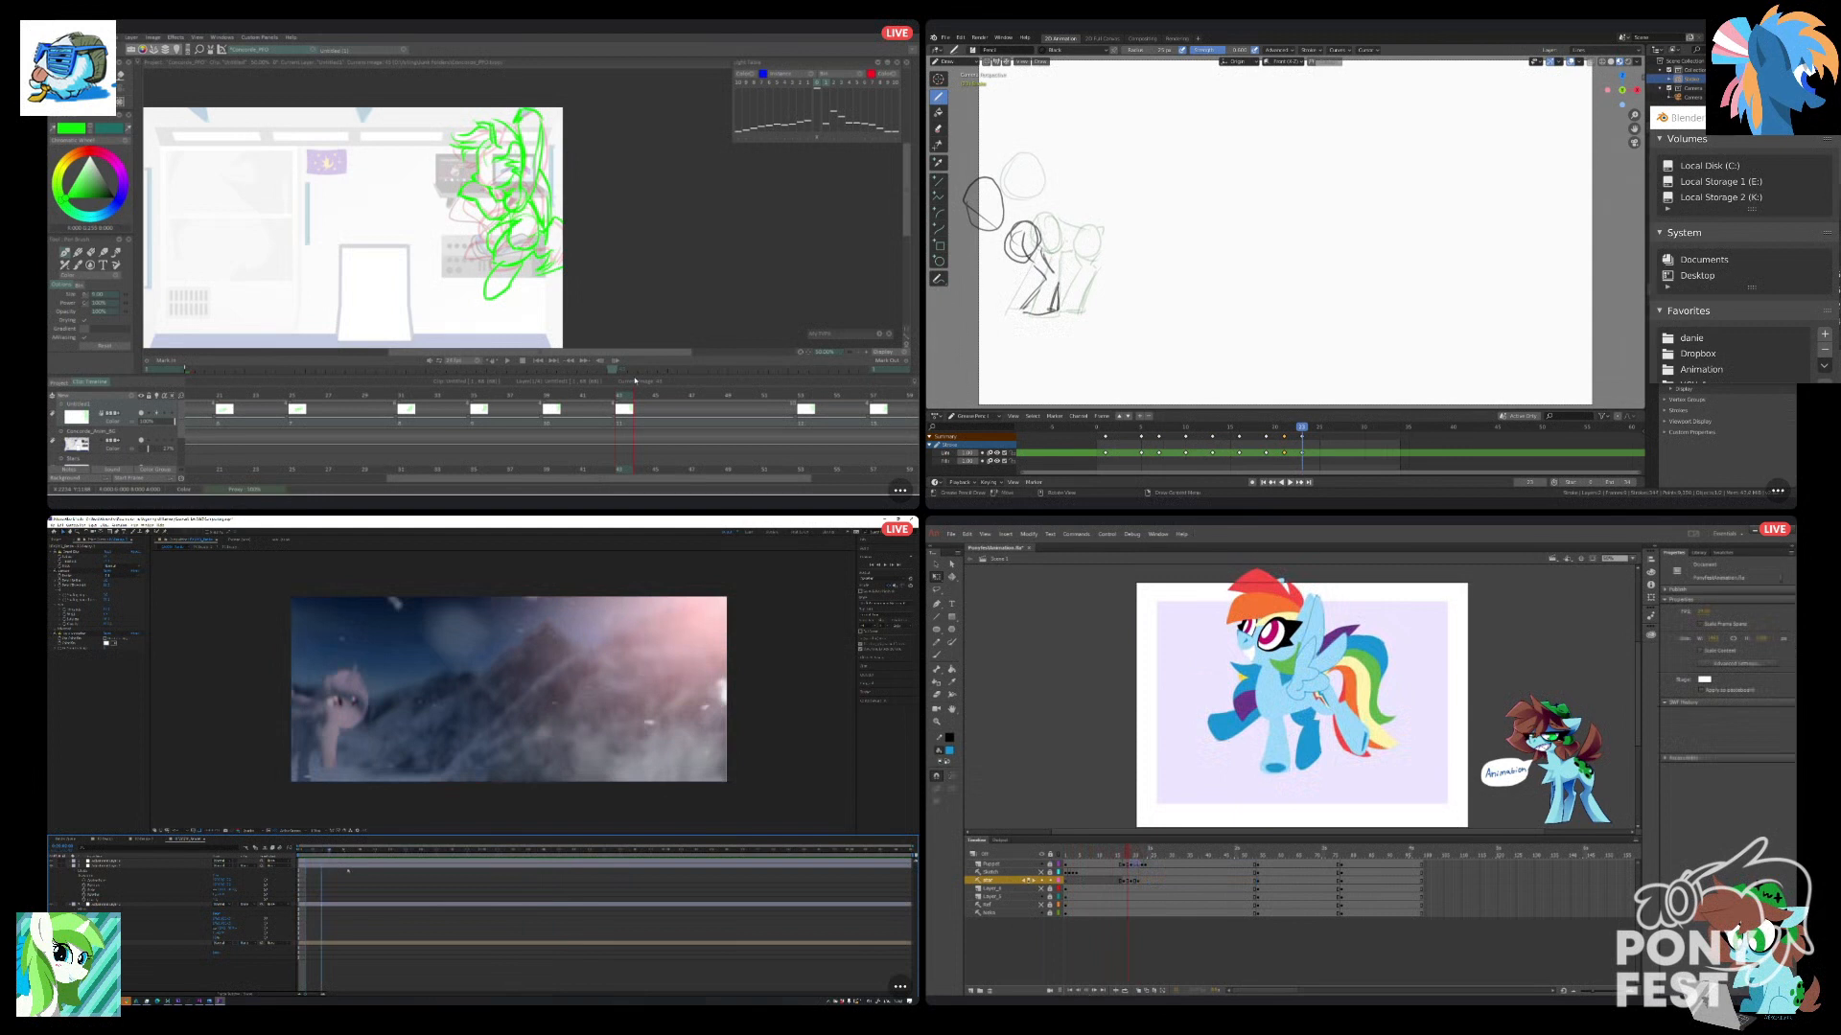
click(1128, 881)
drag(604, 395, 627, 394)
drag(1122, 856, 1159, 862)
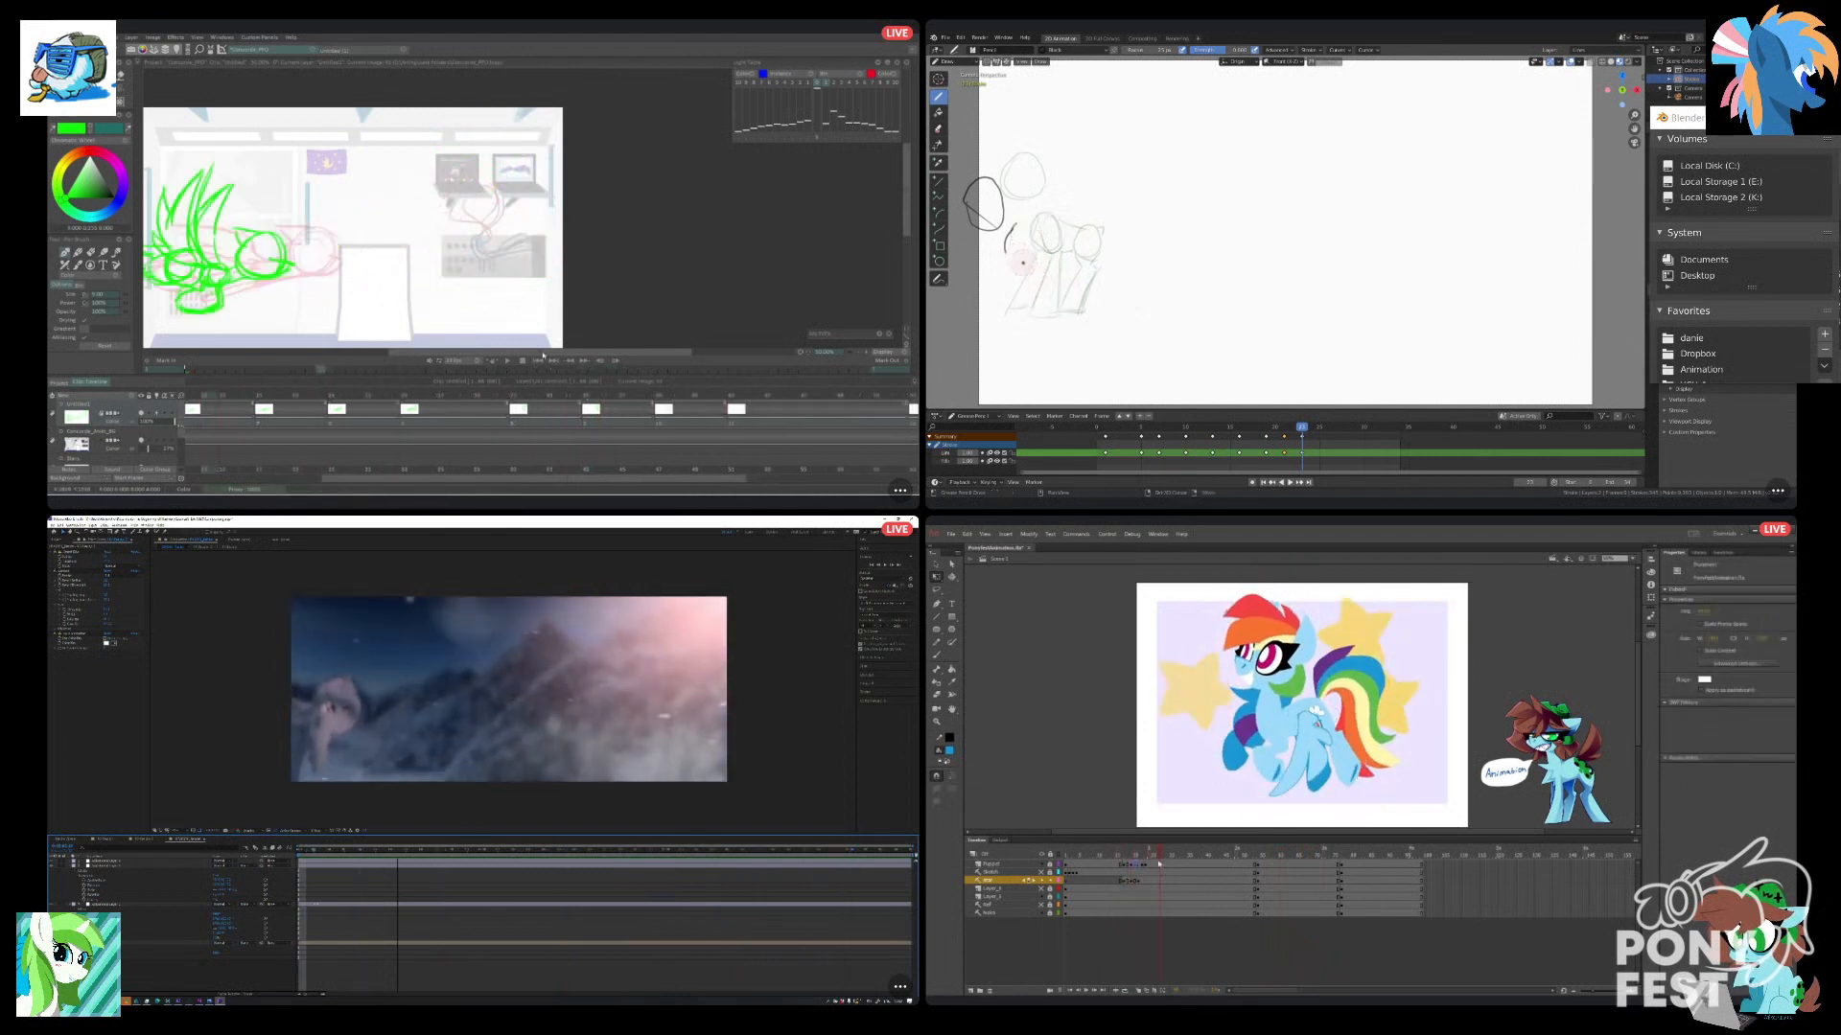
Extend the background layer in TVPaint to the end of the sketch layer, and nudge the star symbol on its Animate leap keyframe.
click(1139, 881)
click(1331, 815)
click(1302, 719)
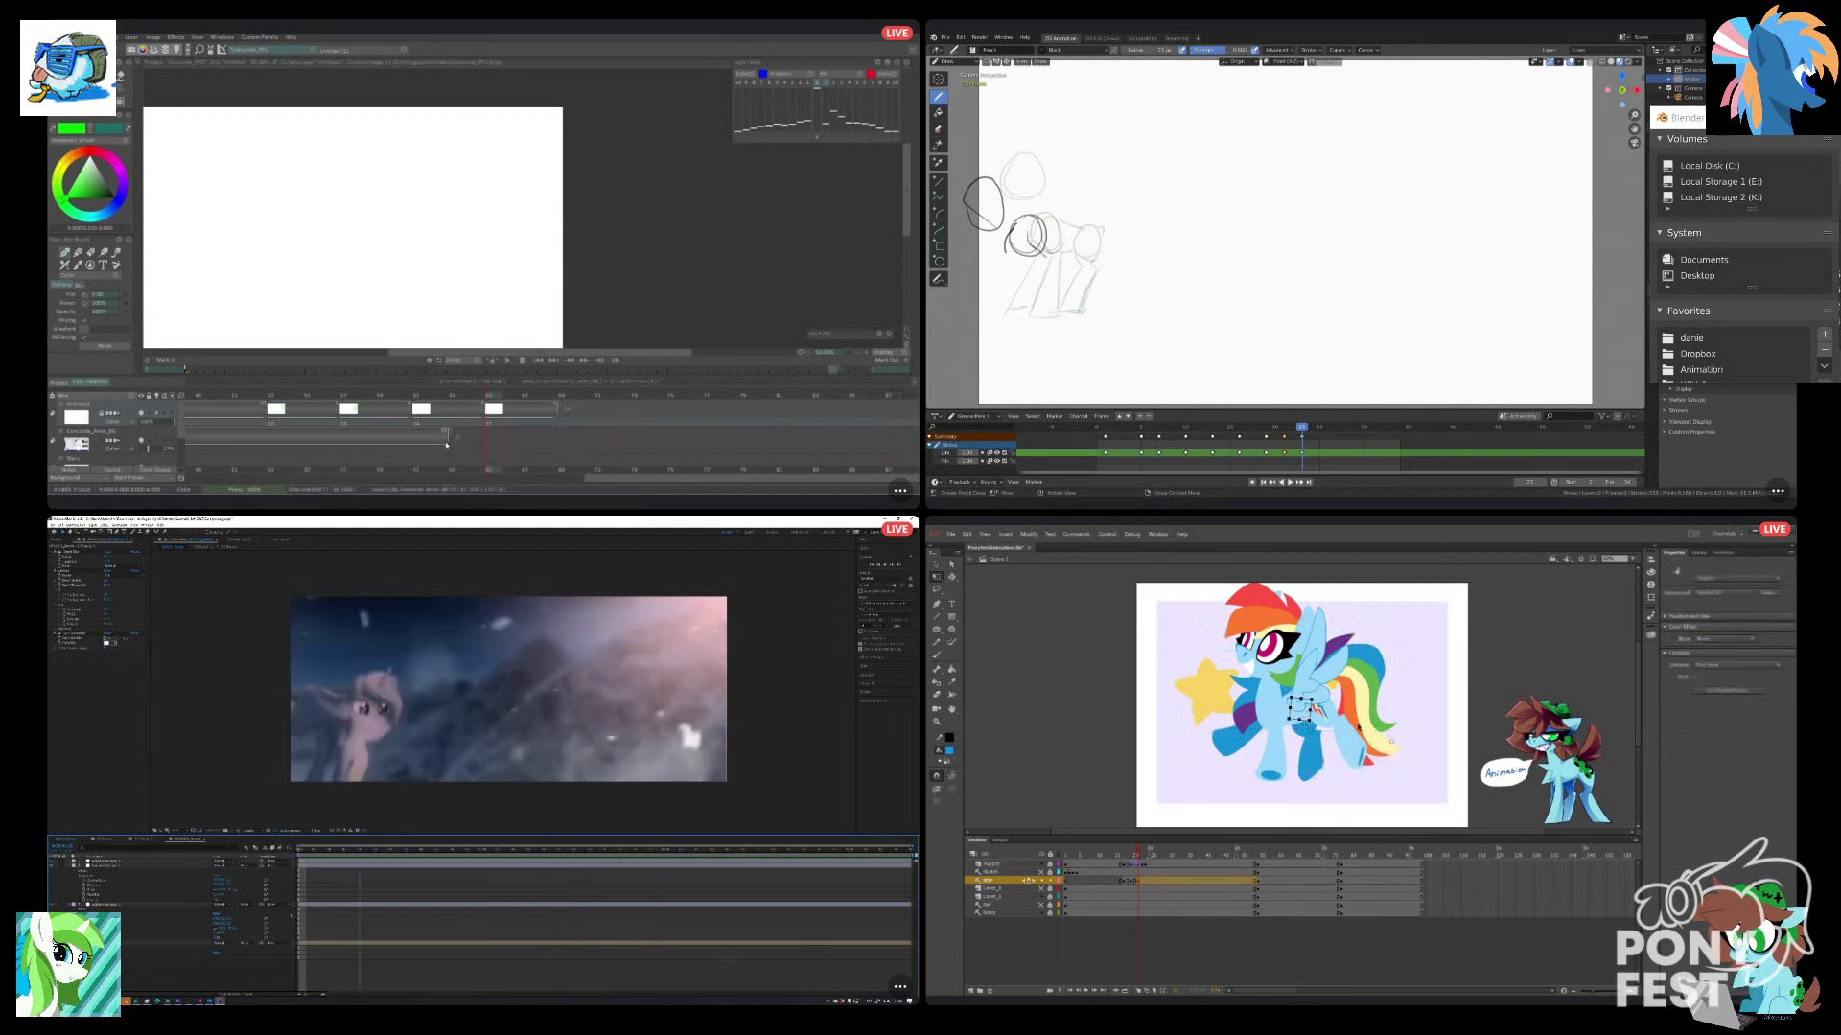
drag(544, 450, 565, 435)
drag(1299, 708, 1306, 692)
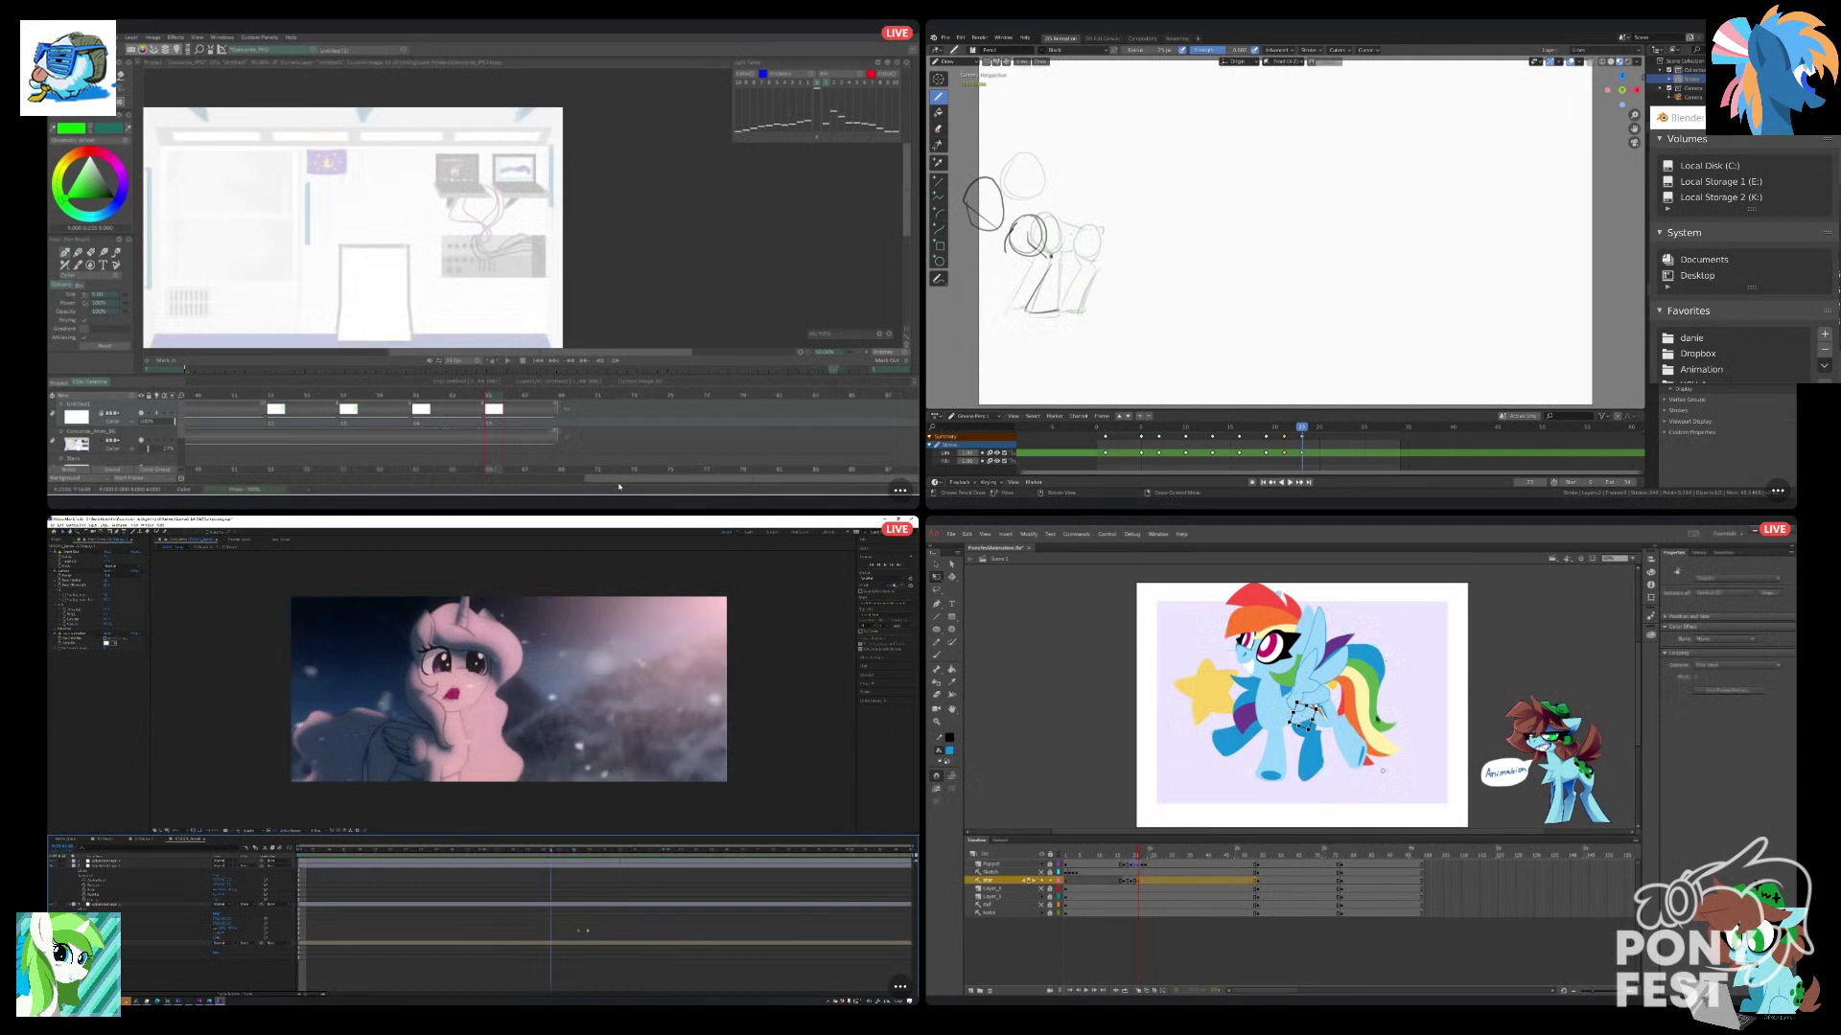
click(1377, 799)
Redraw the front body circle and a leg on the final Blender keyframe, and play the TVPaint and Animate animations.
click(507, 361)
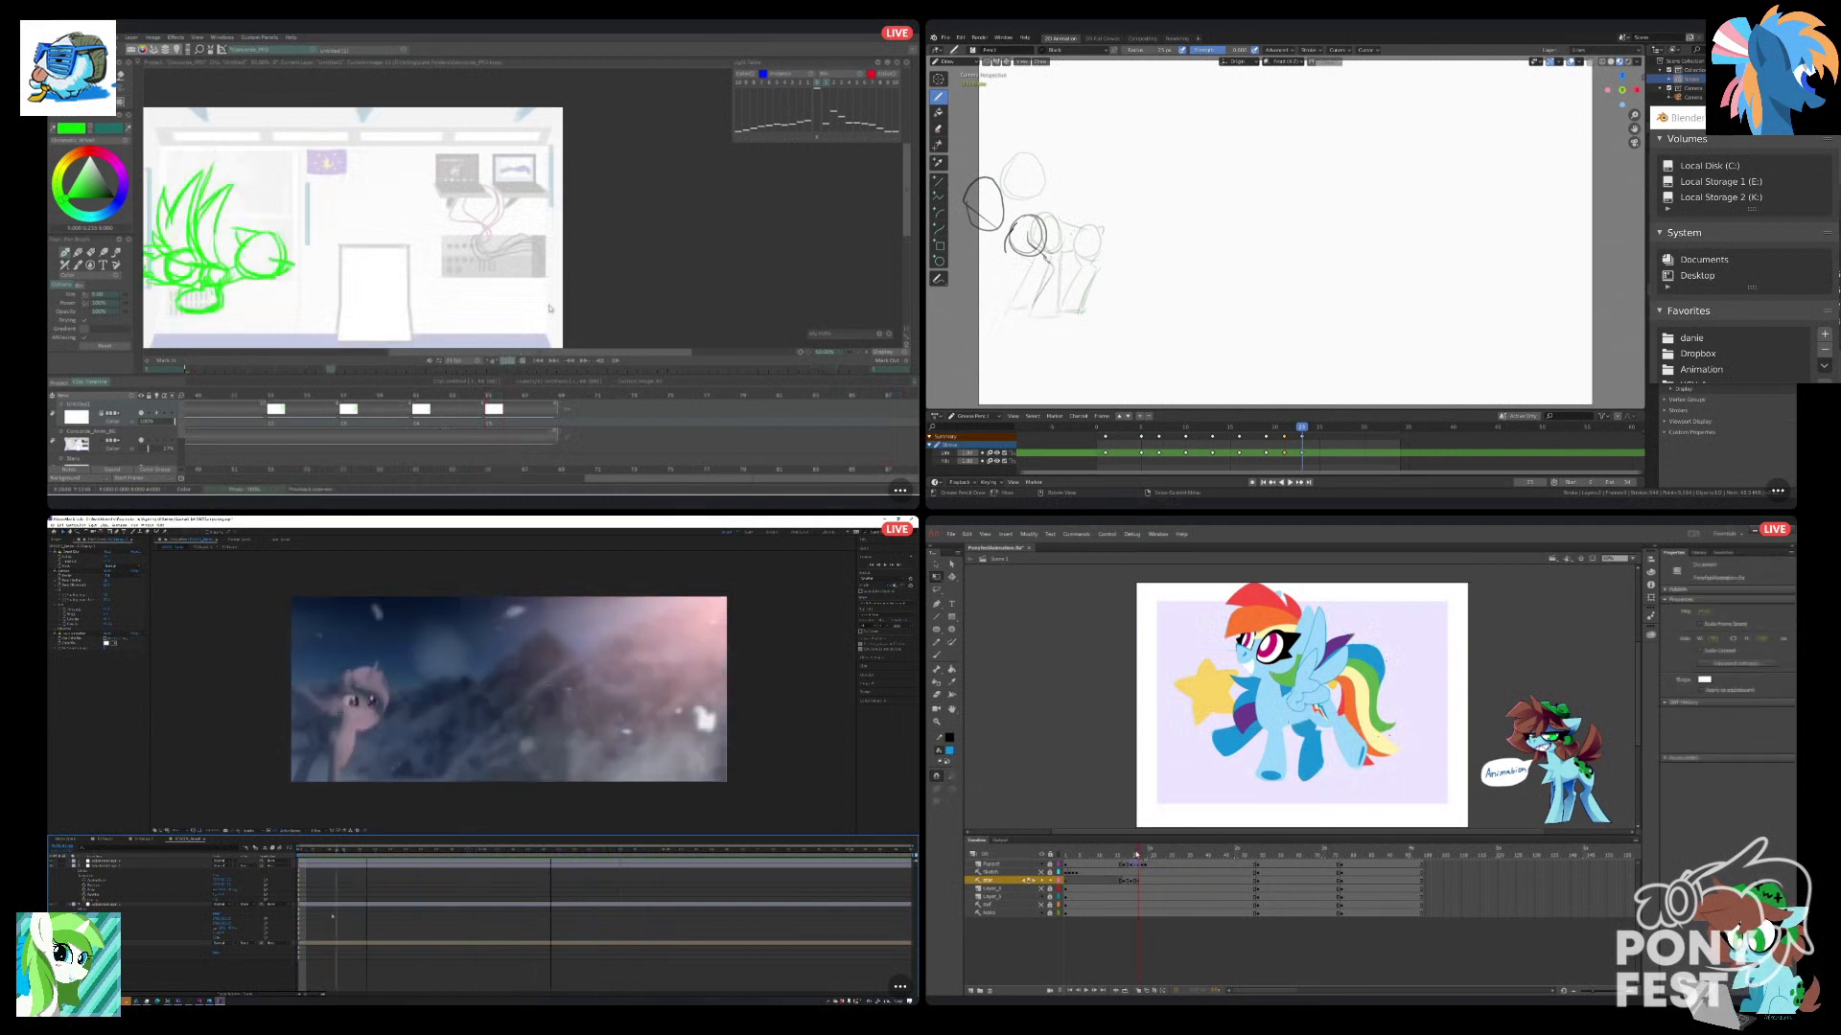
drag(1138, 855, 1079, 873)
drag(1066, 251, 1057, 312)
key(Return)
mouse_move(1045, 229)
mouse_down()
mouse_move(1037, 245)
mouse_move(1008, 236)
mouse_move(1056, 240)
mouse_up()
click(1240, 904)
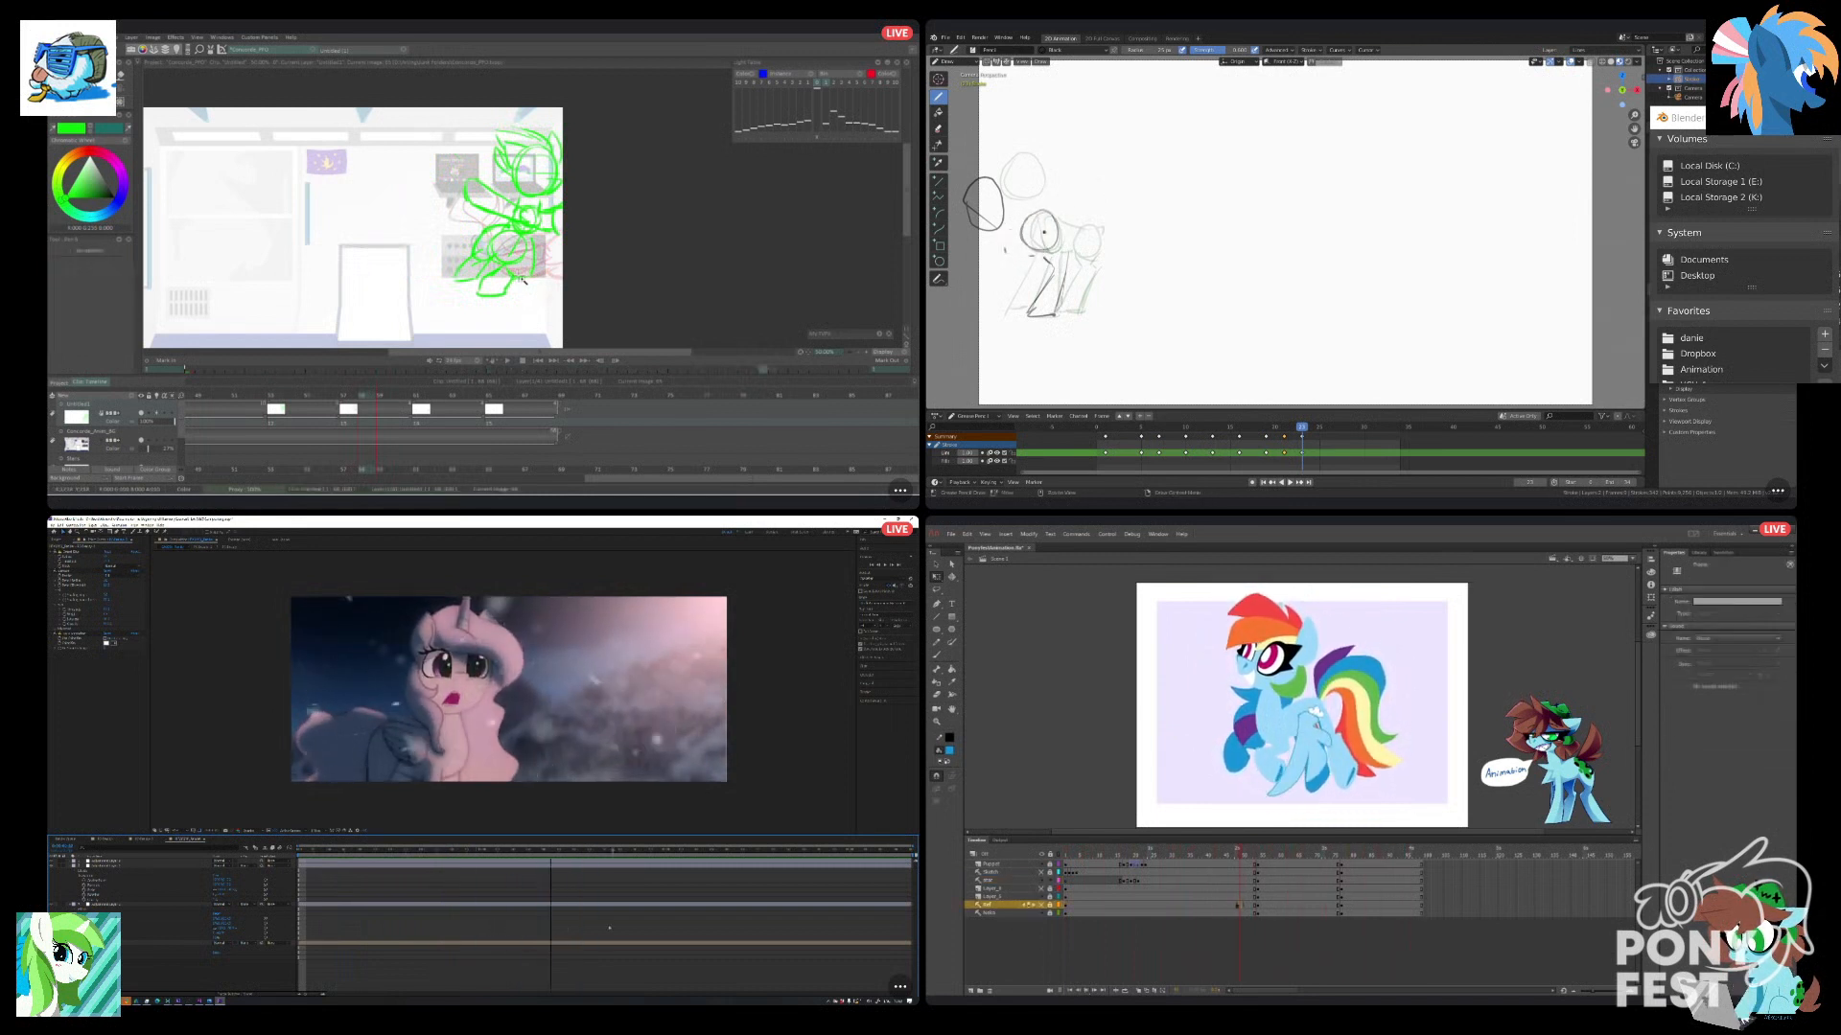
Sketch another front leg on the final Blender keyframe, and replay the TVPaint and Animate animations.
click(1070, 991)
scroll(524, 280, down, 1)
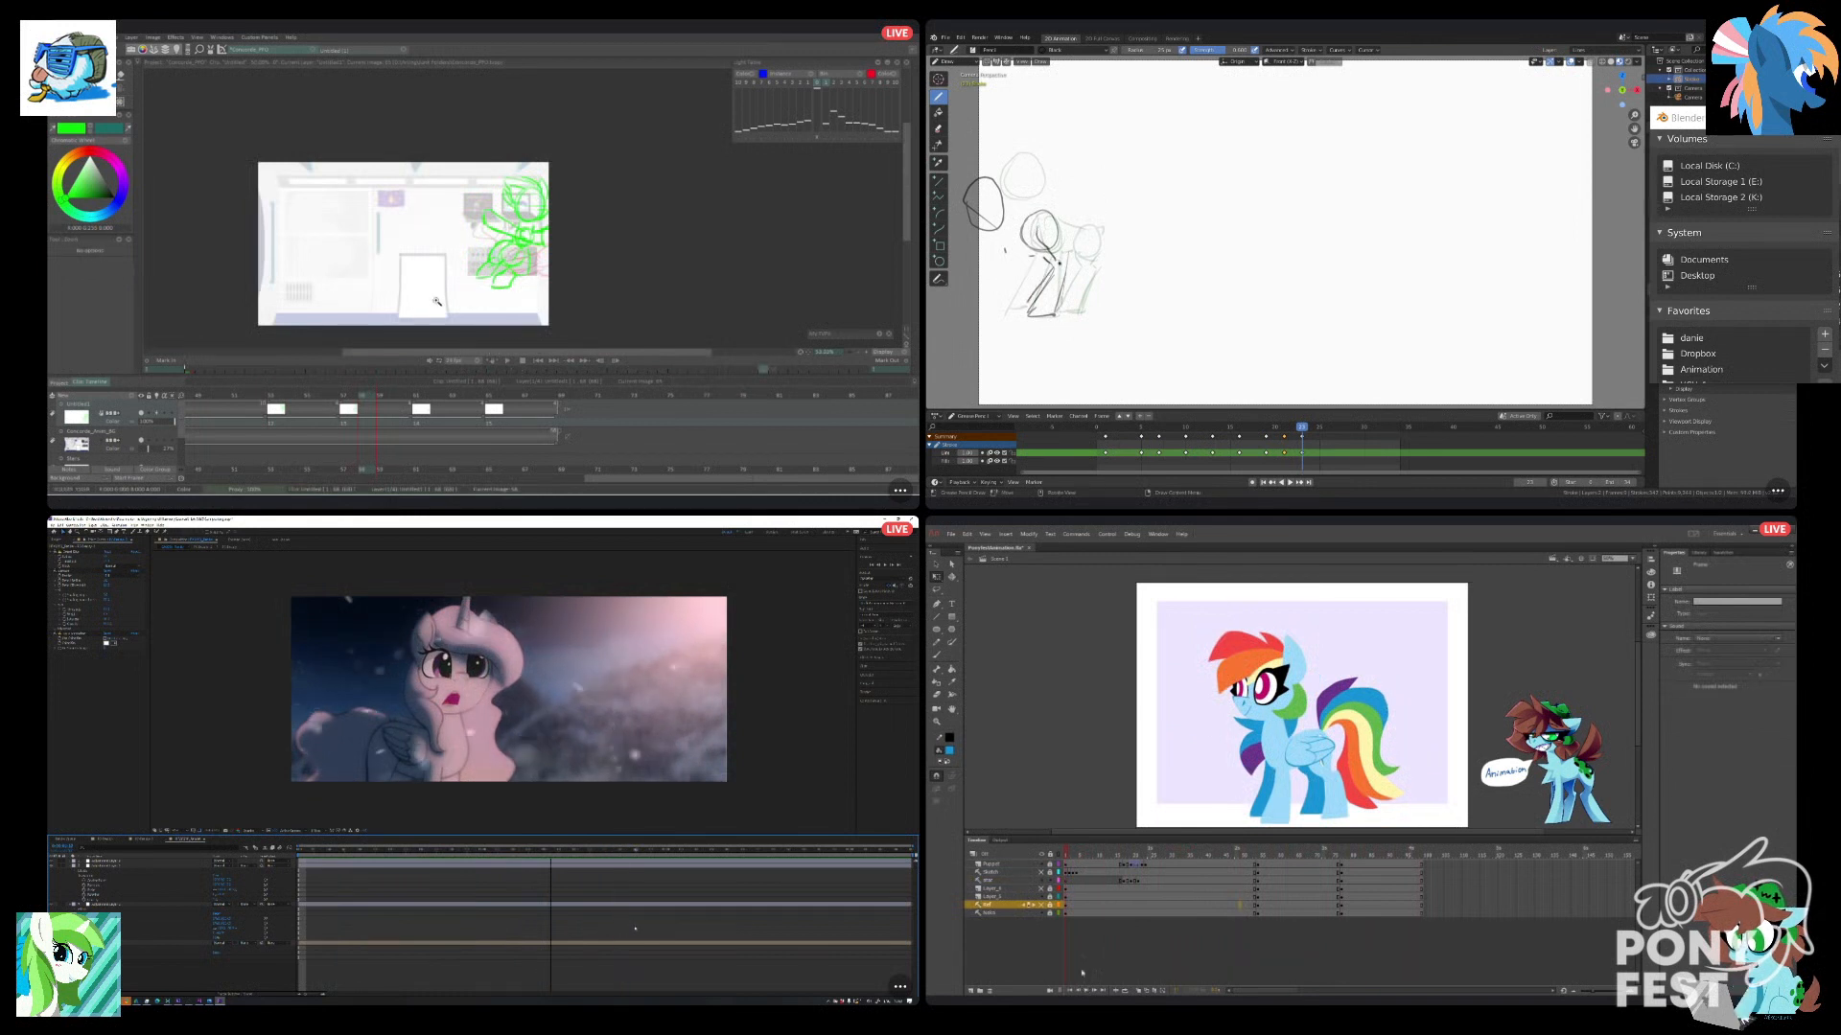
scroll(399, 260, up, 1)
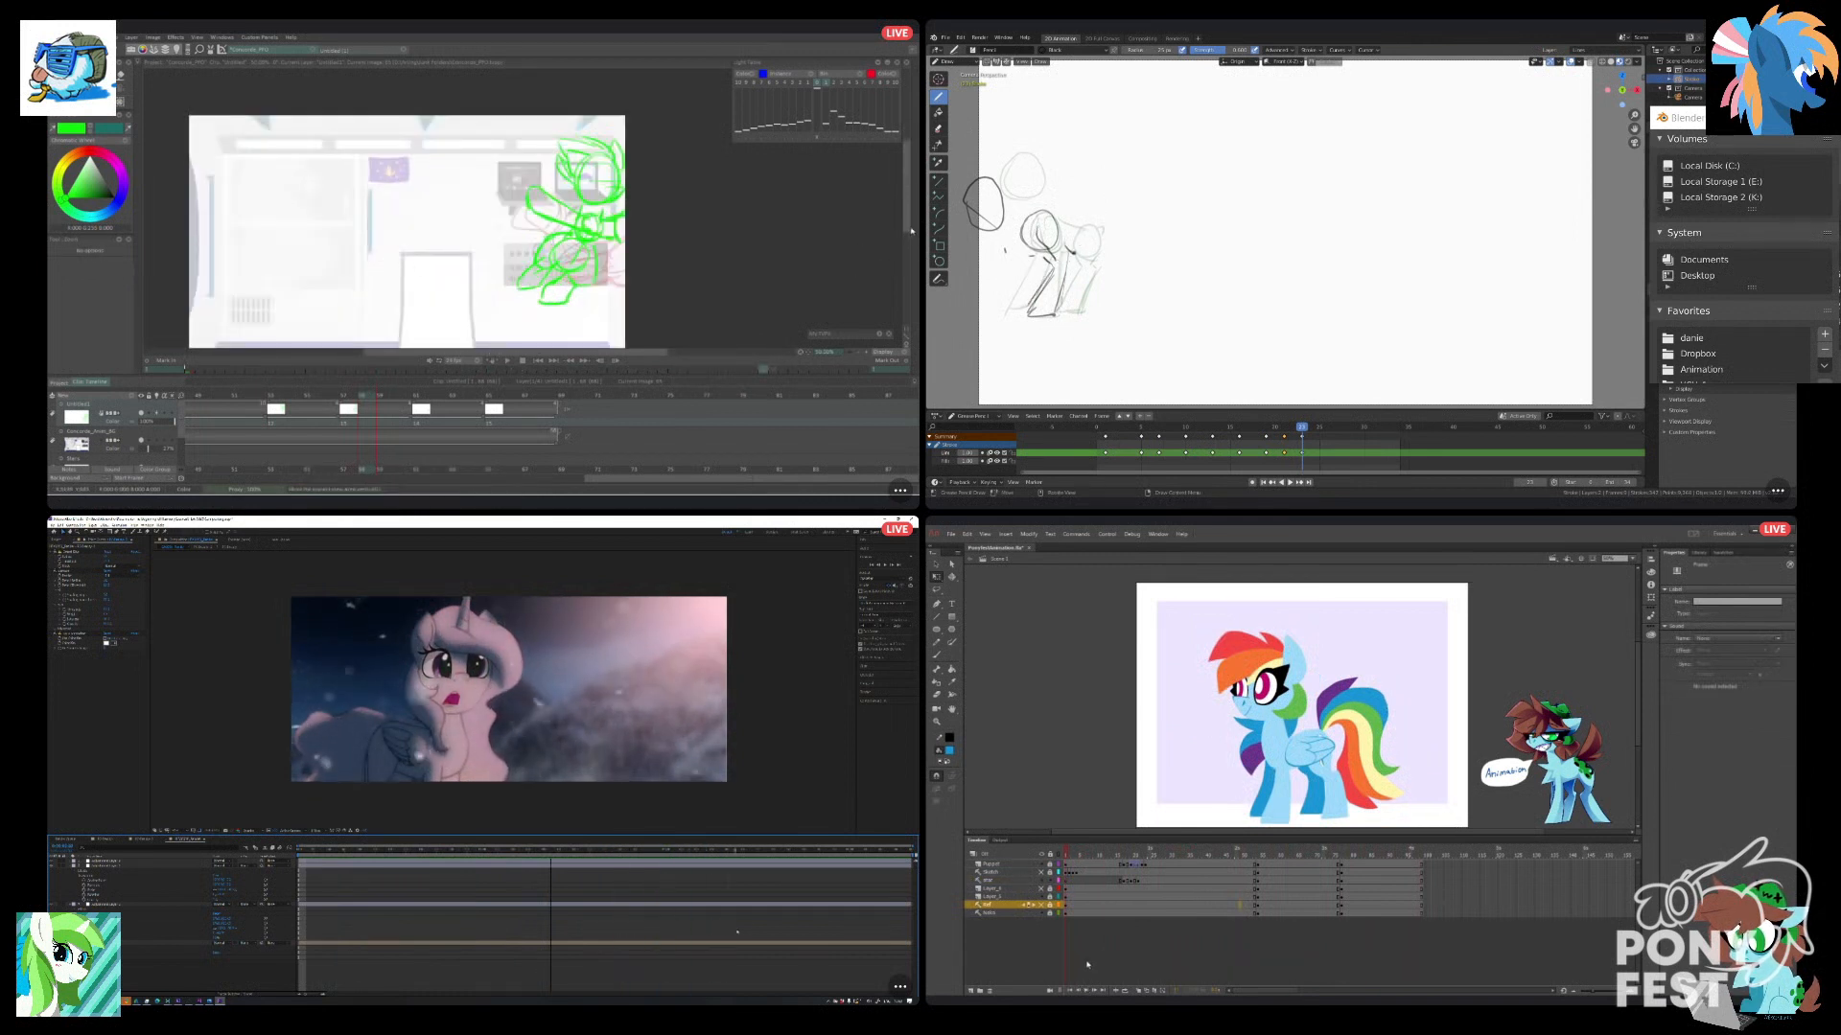
drag(911, 232, 910, 244)
drag(1027, 276, 1002, 307)
click(455, 232)
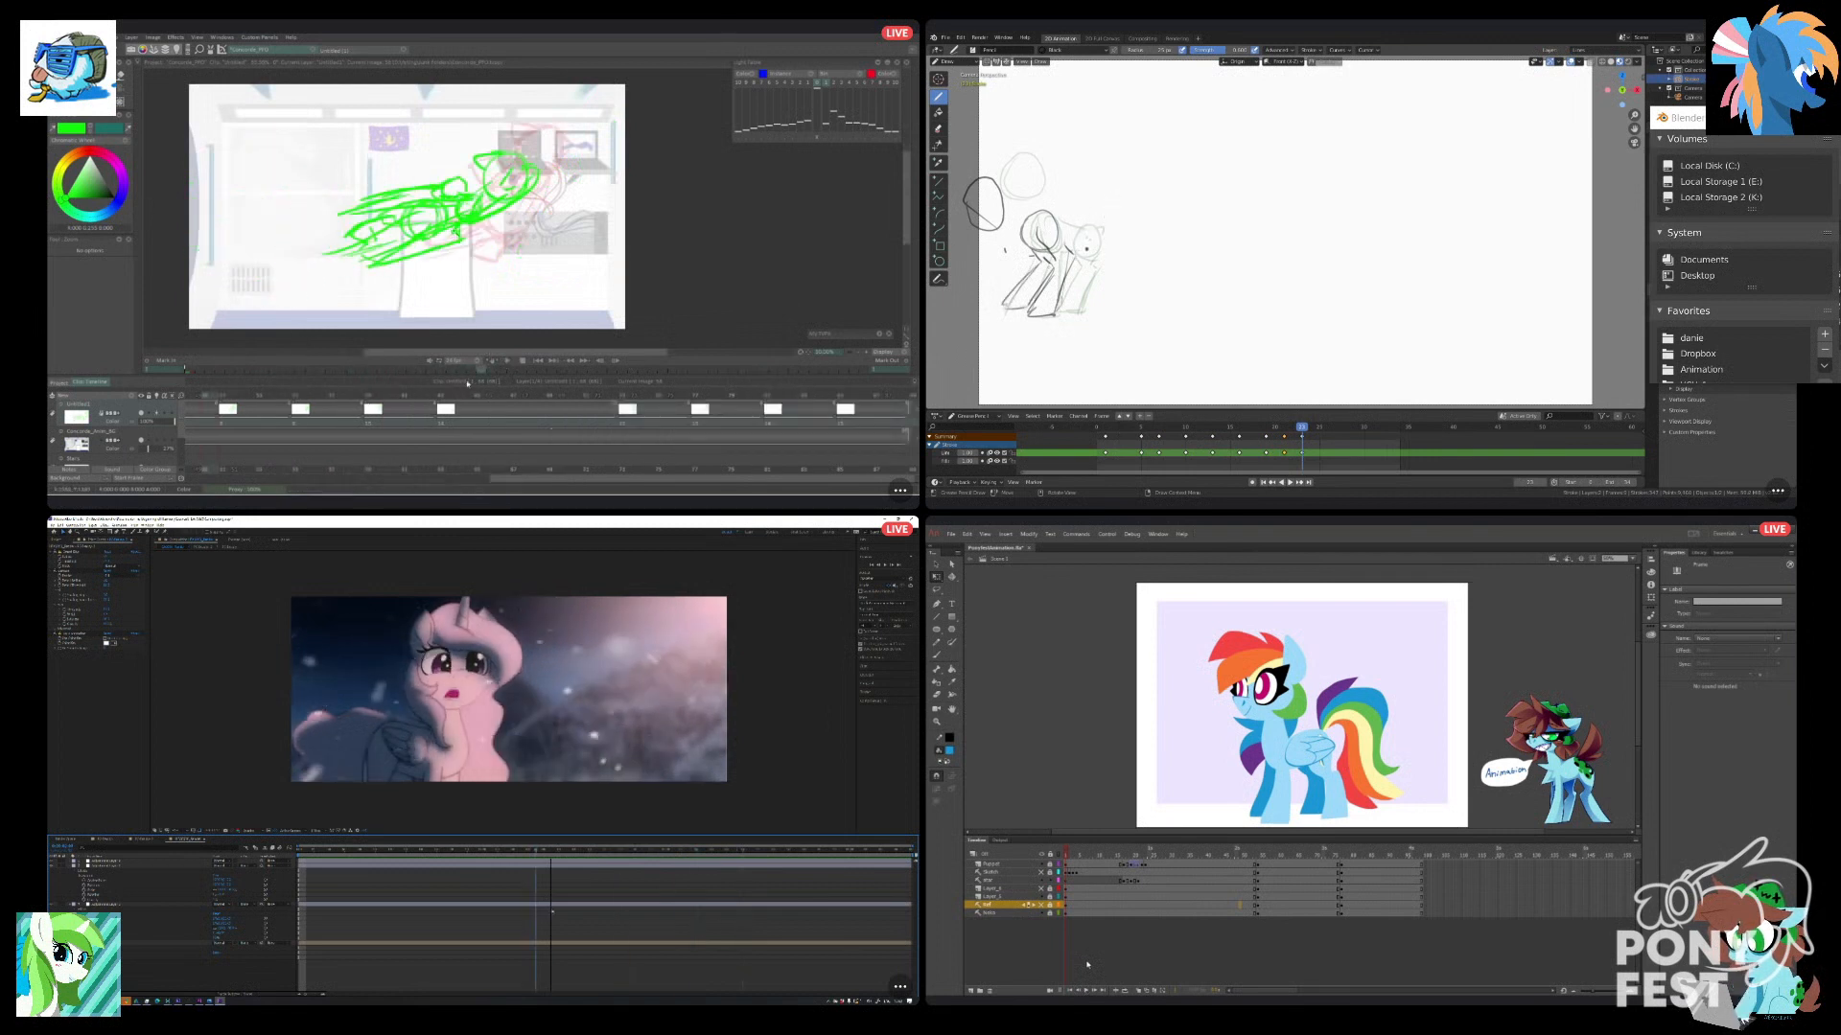
click(511, 362)
click(1087, 990)
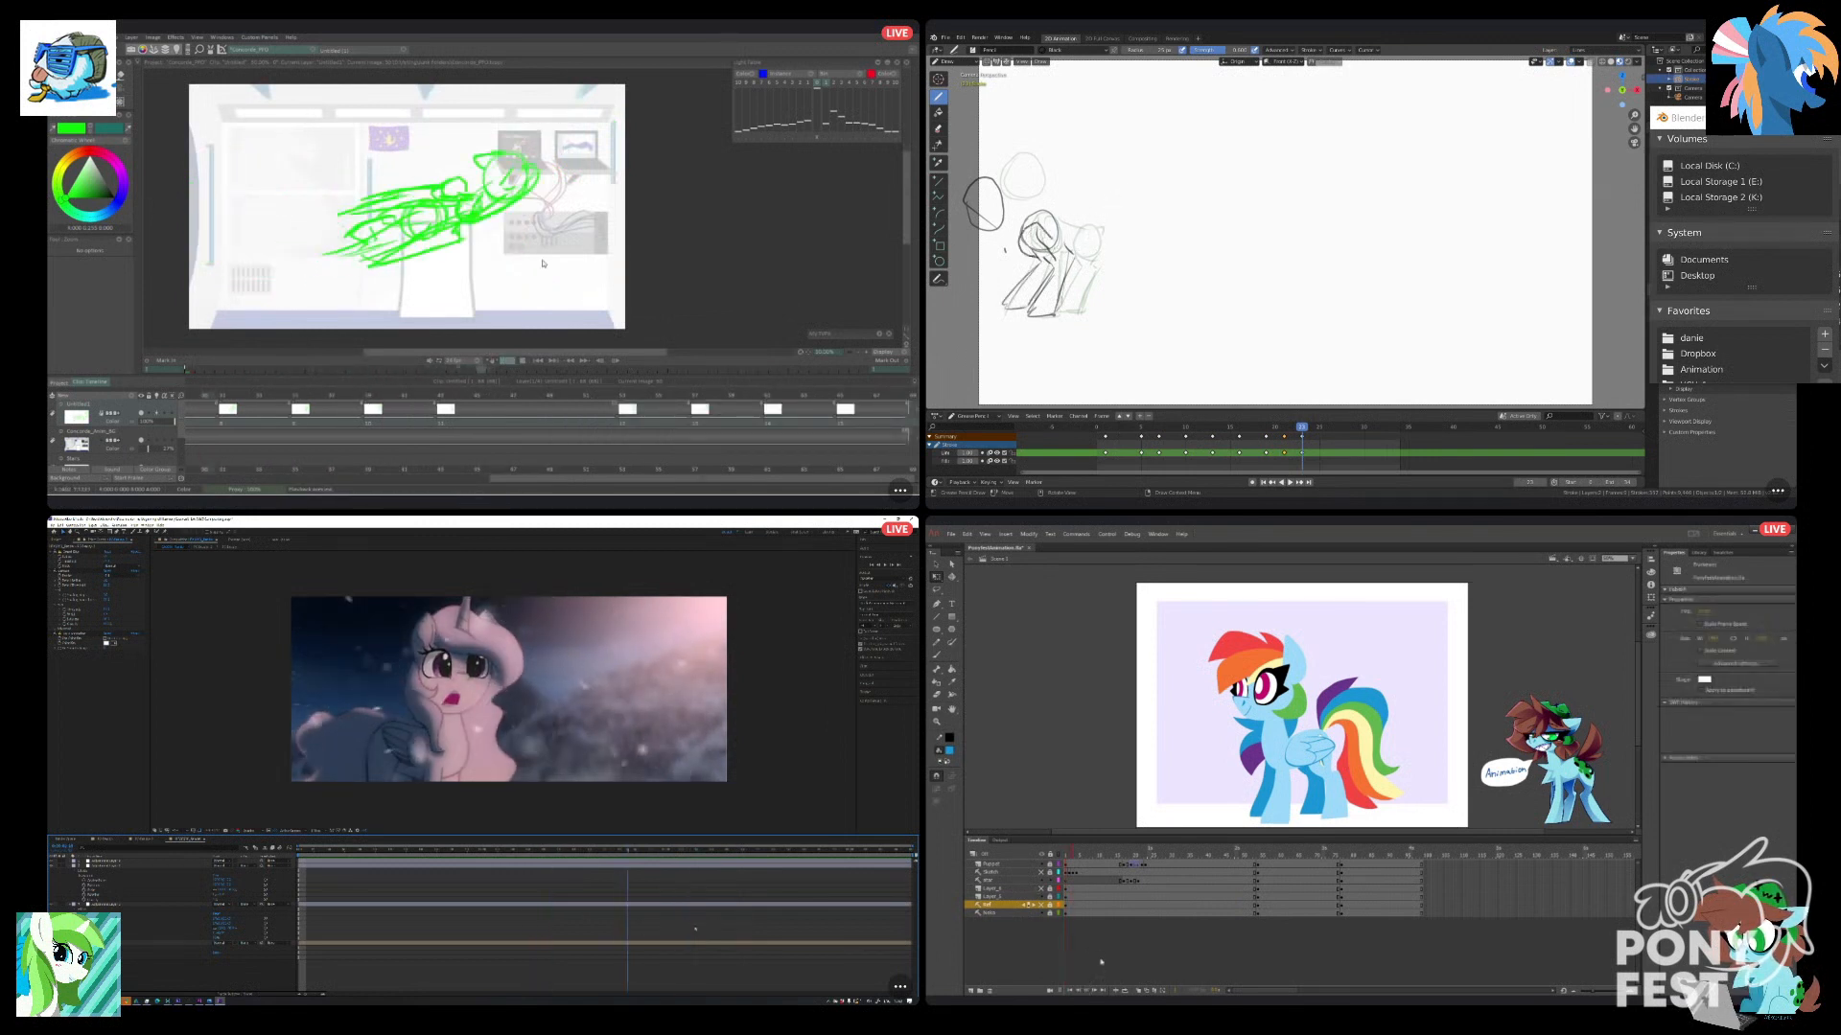
Rework the front body circle in Blender, and shift the star layer's leap keyframes slightly earlier in Animate.
drag(1022, 232, 1048, 234)
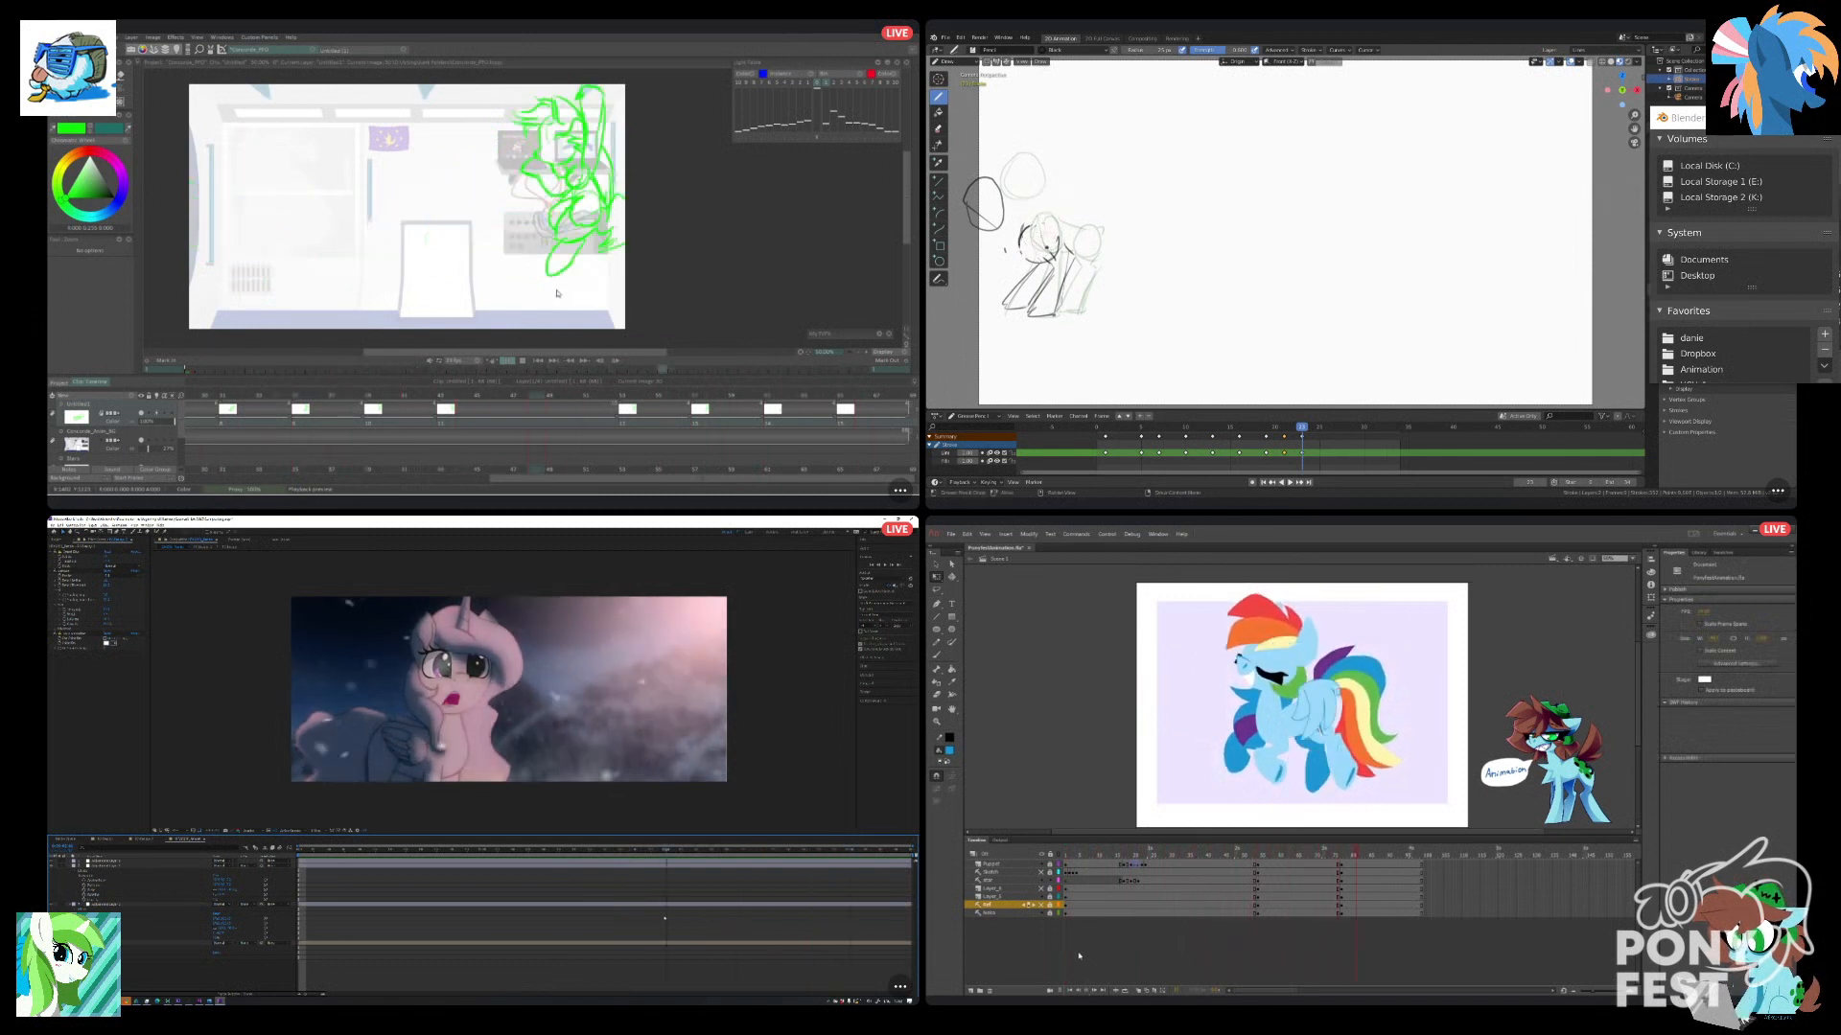
click(1113, 900)
drag(1112, 859, 1085, 861)
drag(597, 482, 696, 482)
drag(1085, 860, 1117, 868)
drag(696, 482, 868, 483)
mouse_move(1117, 867)
mouse_down()
mouse_move(1160, 884)
mouse_move(1120, 889)
mouse_up()
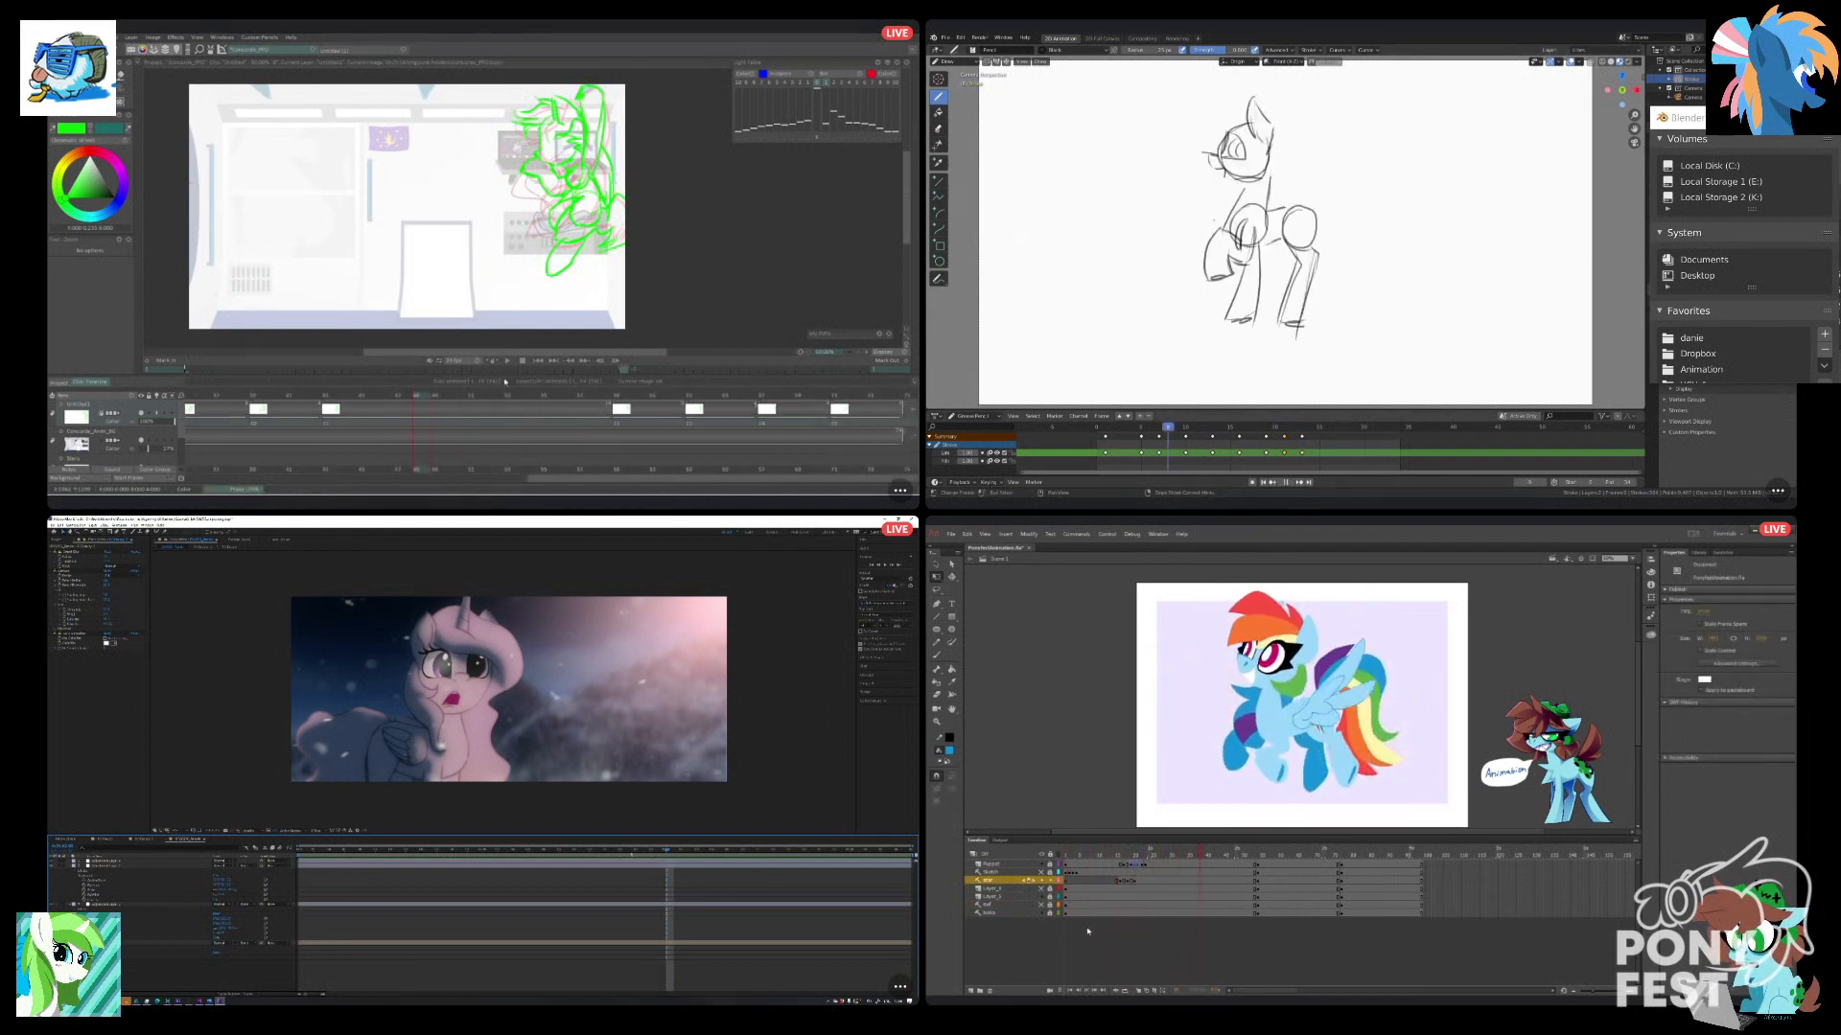
Preview the After Effects shot from near its start, and replay the star leap in Animate.
click(1137, 882)
key(space)
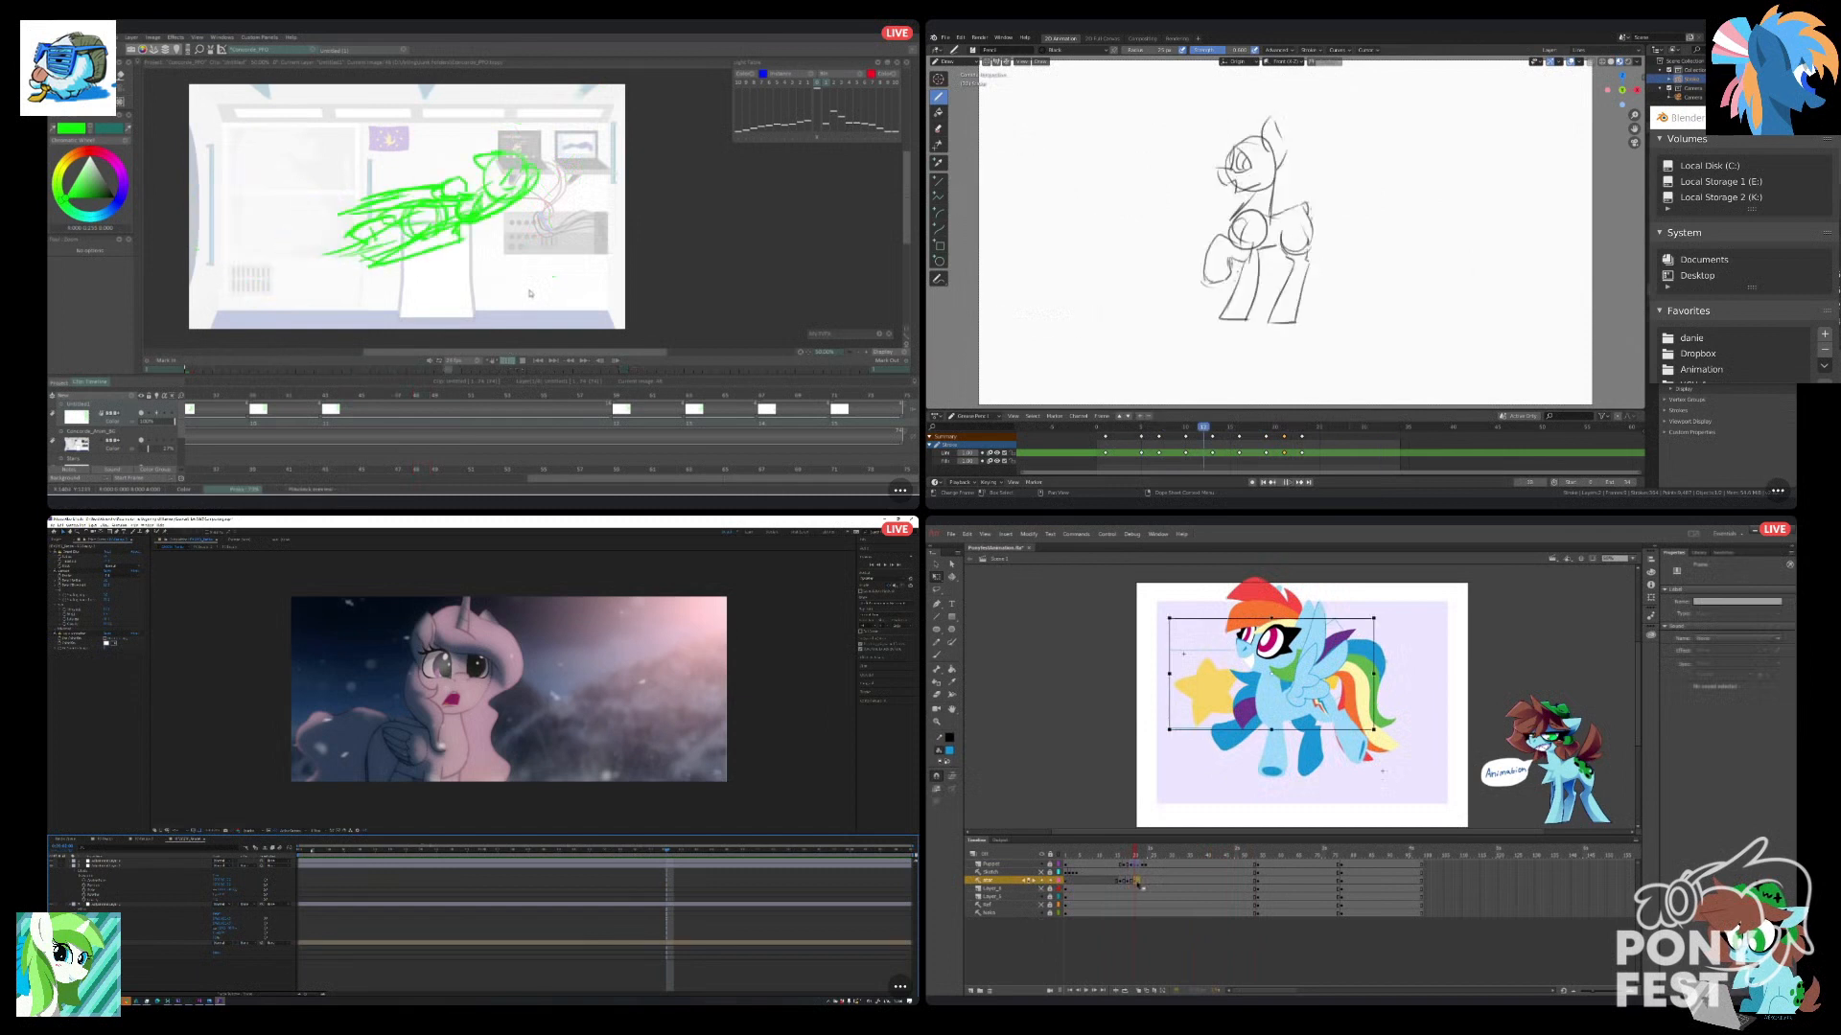
click(321, 852)
drag(1137, 883, 1066, 883)
key(space)
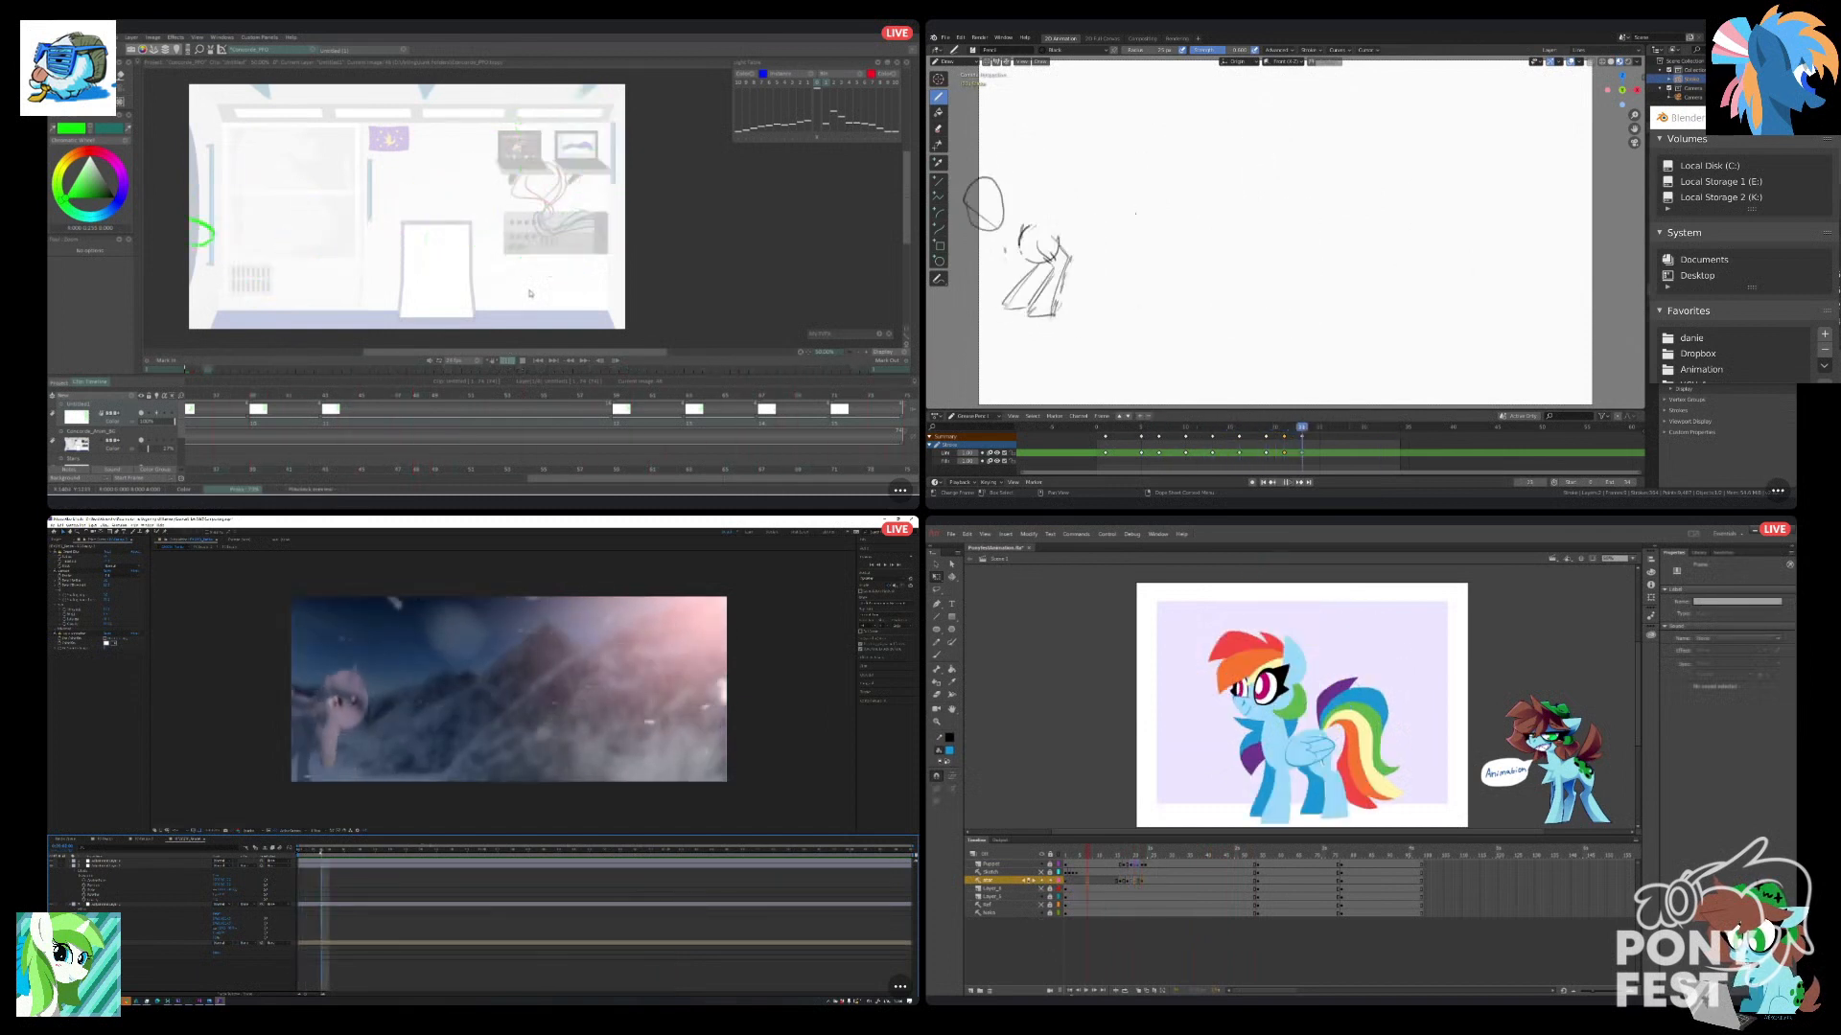
click(1093, 956)
key(Return)
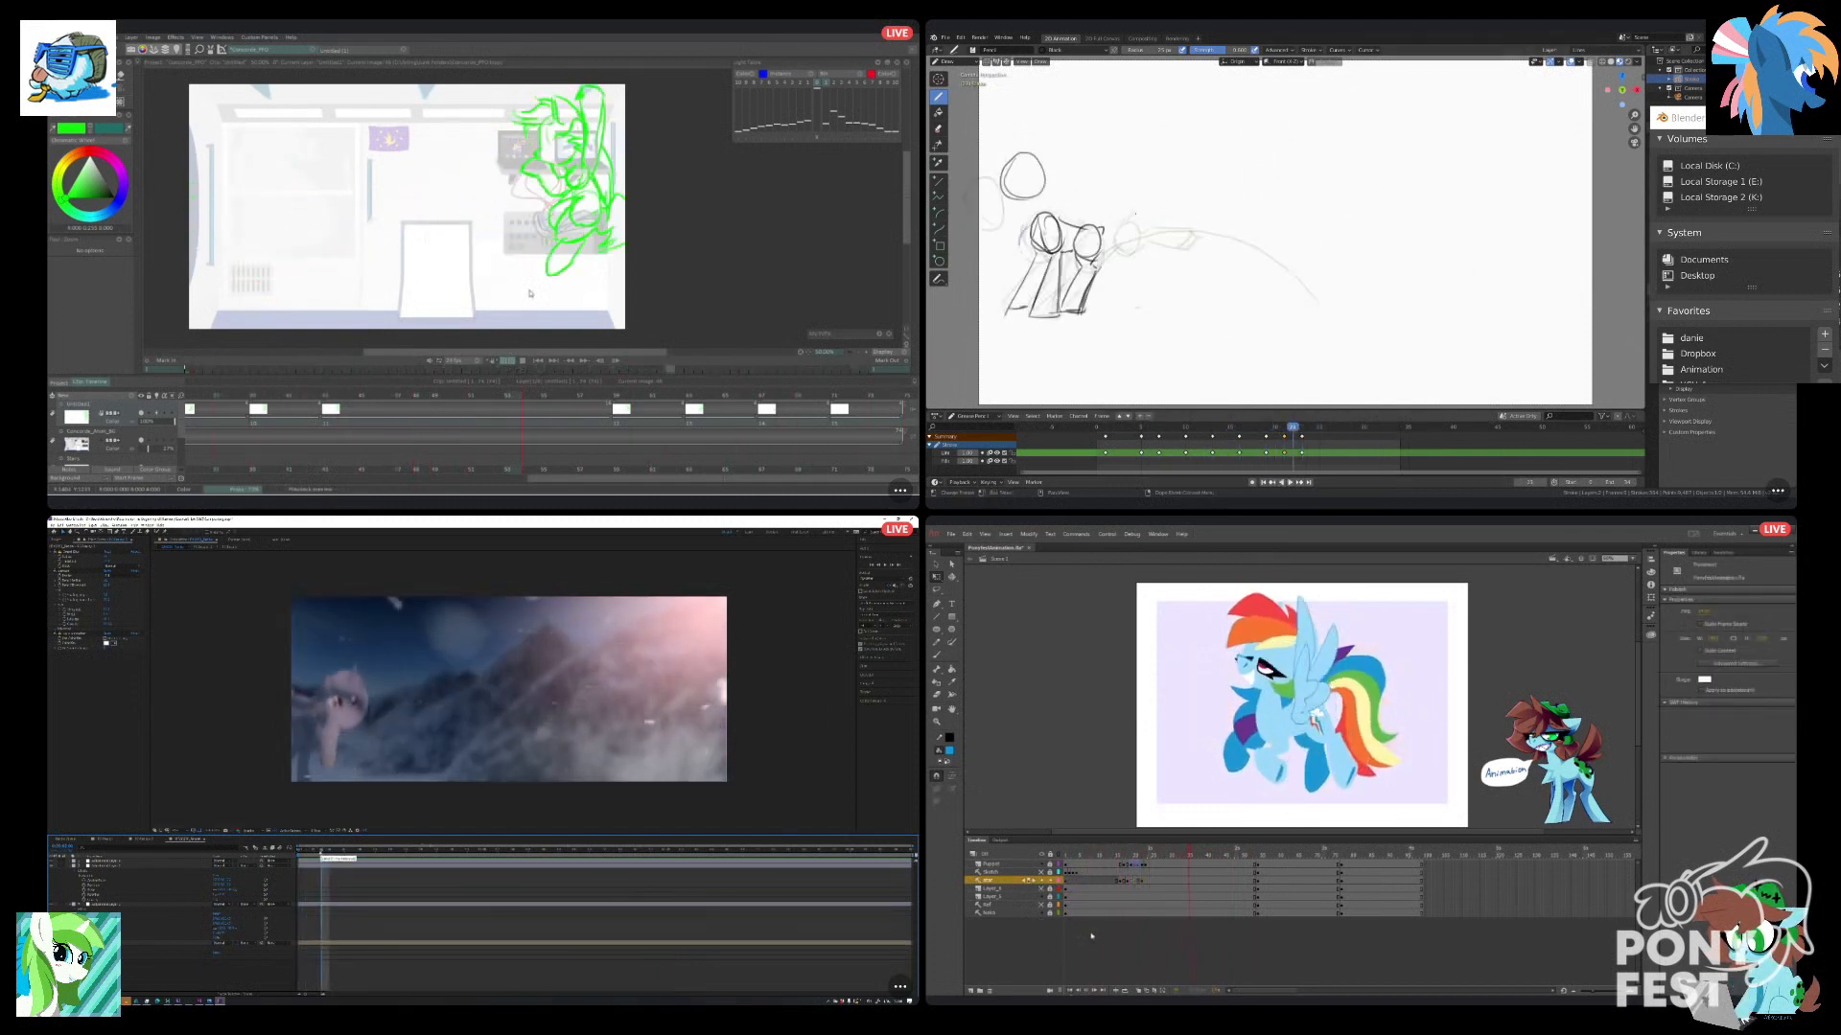
Compare the star layer's leap keyframes in Animate, replaying the animation from the first frame.
click(1131, 882)
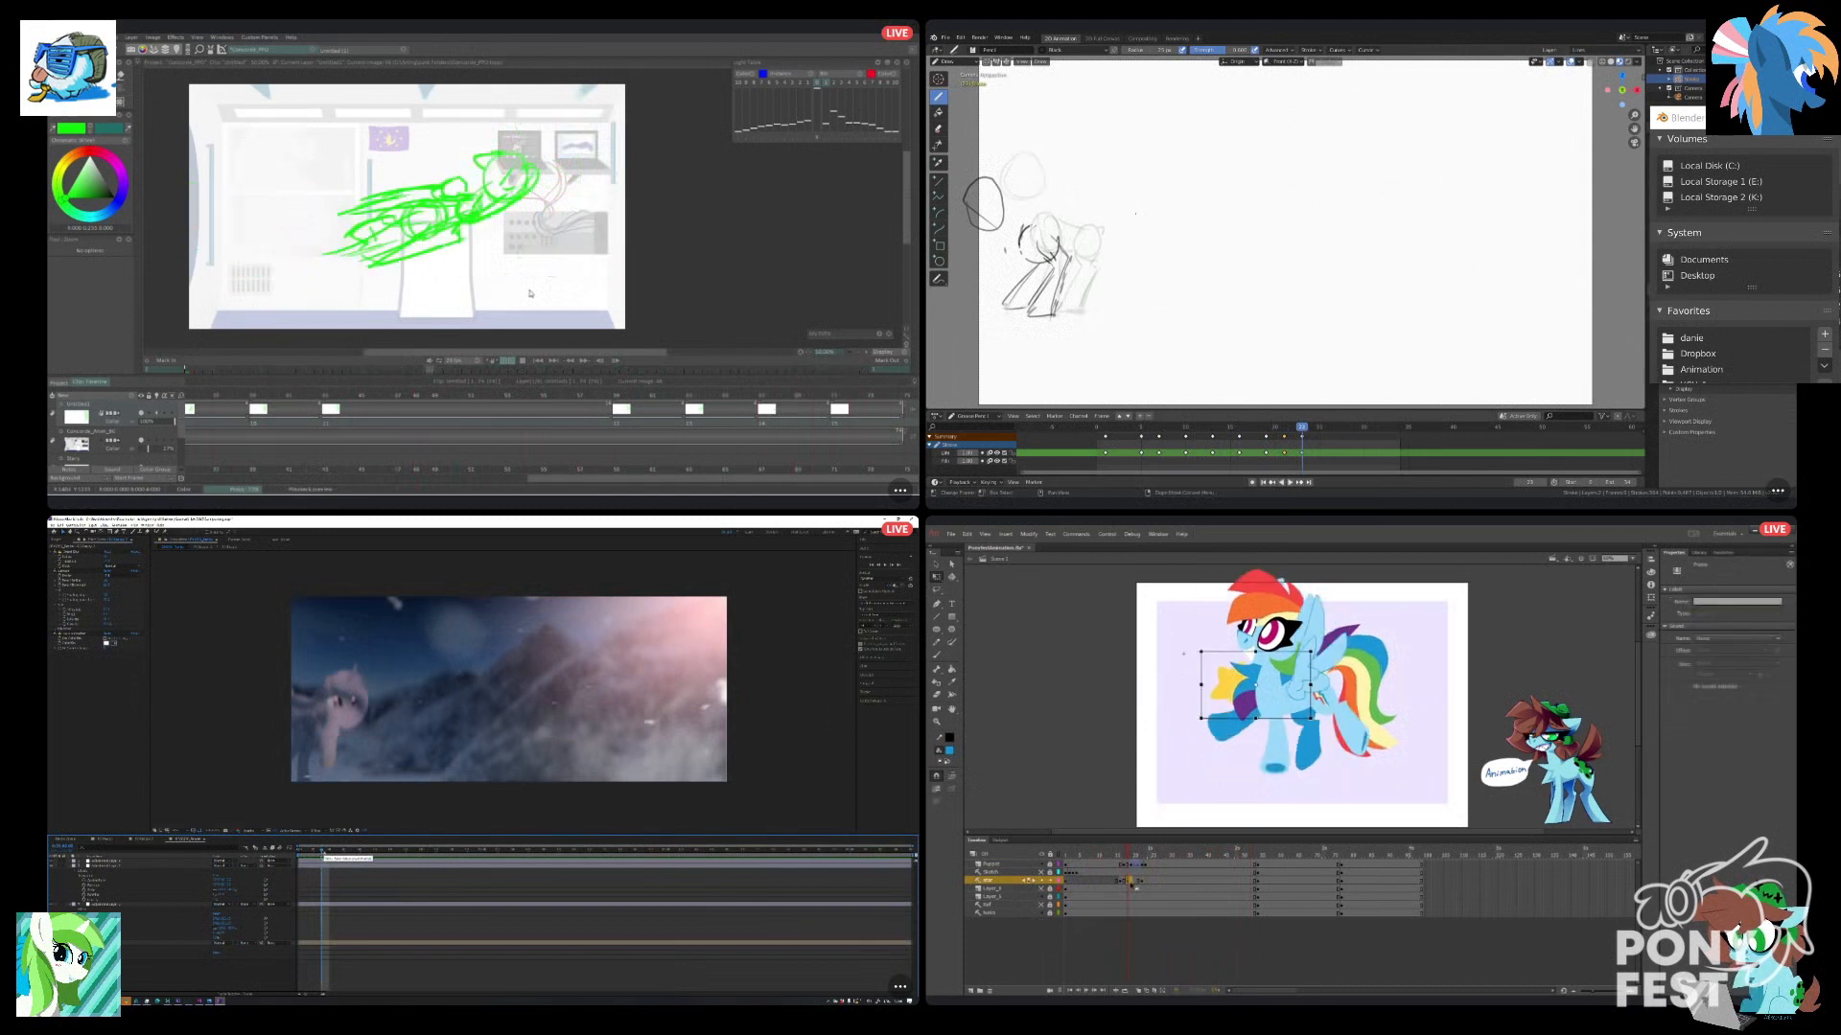
click(1066, 881)
key(Return)
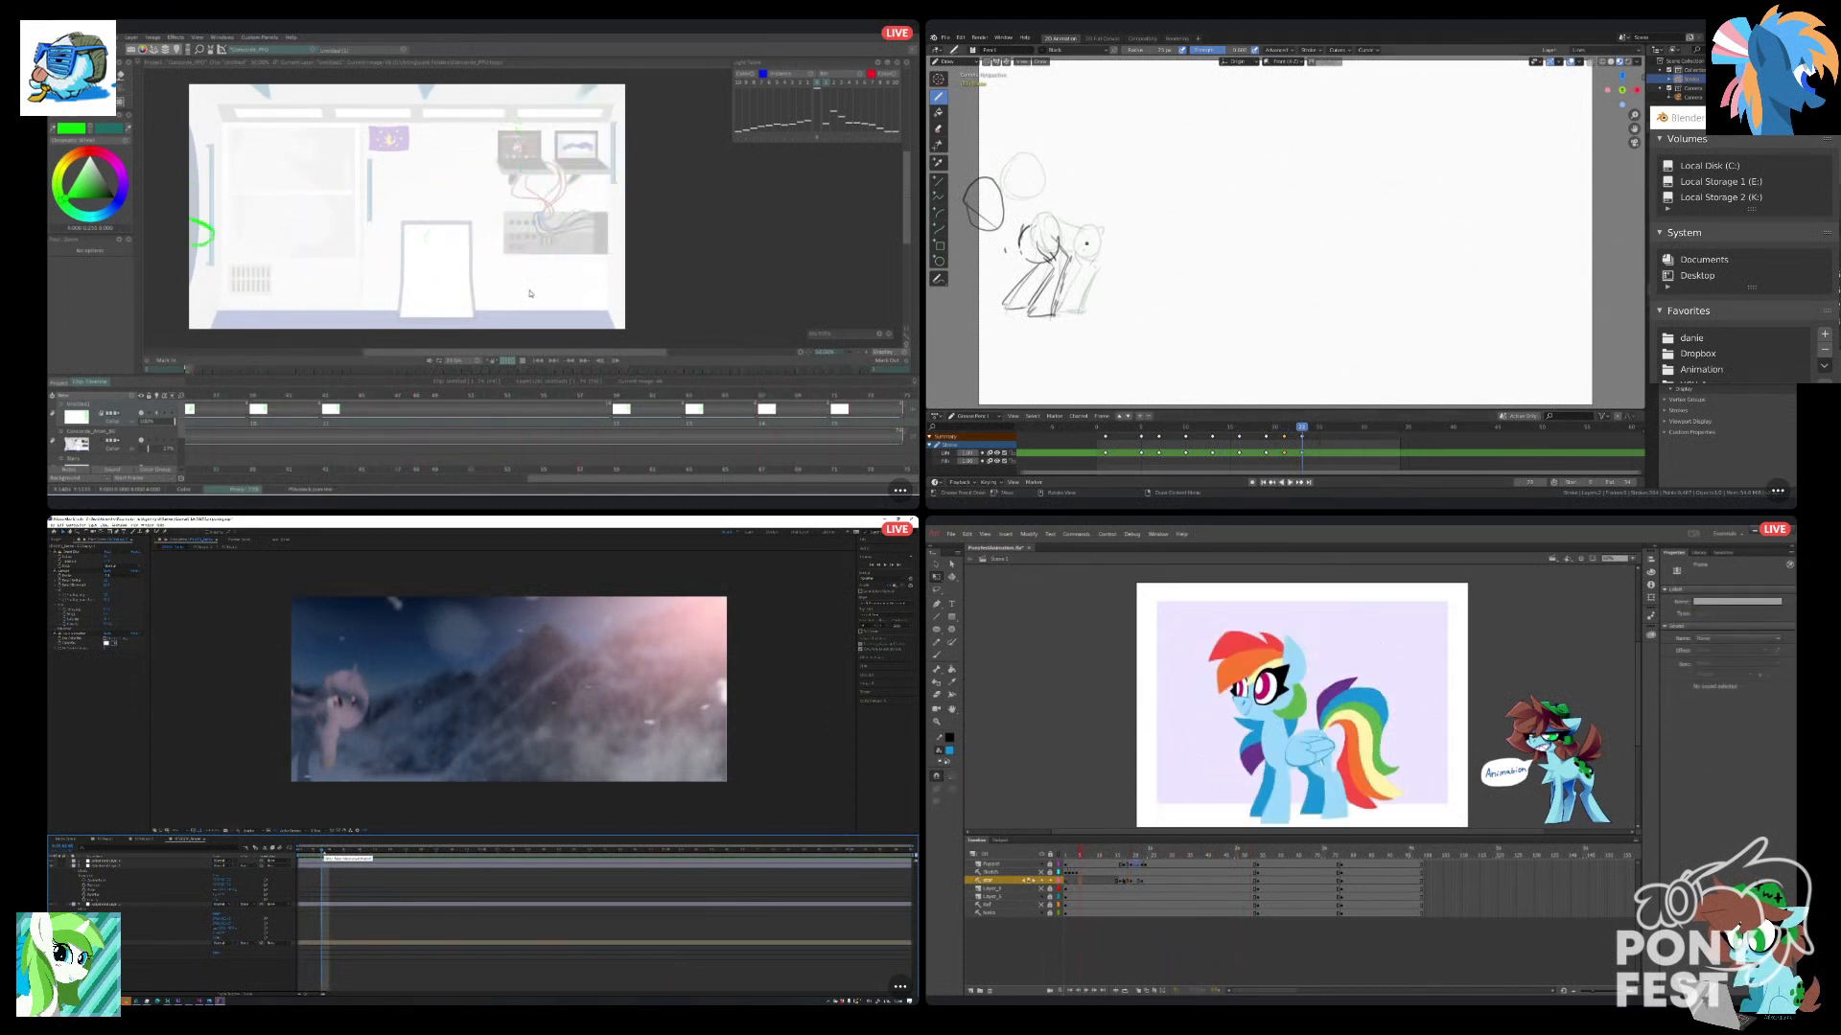
click(1138, 882)
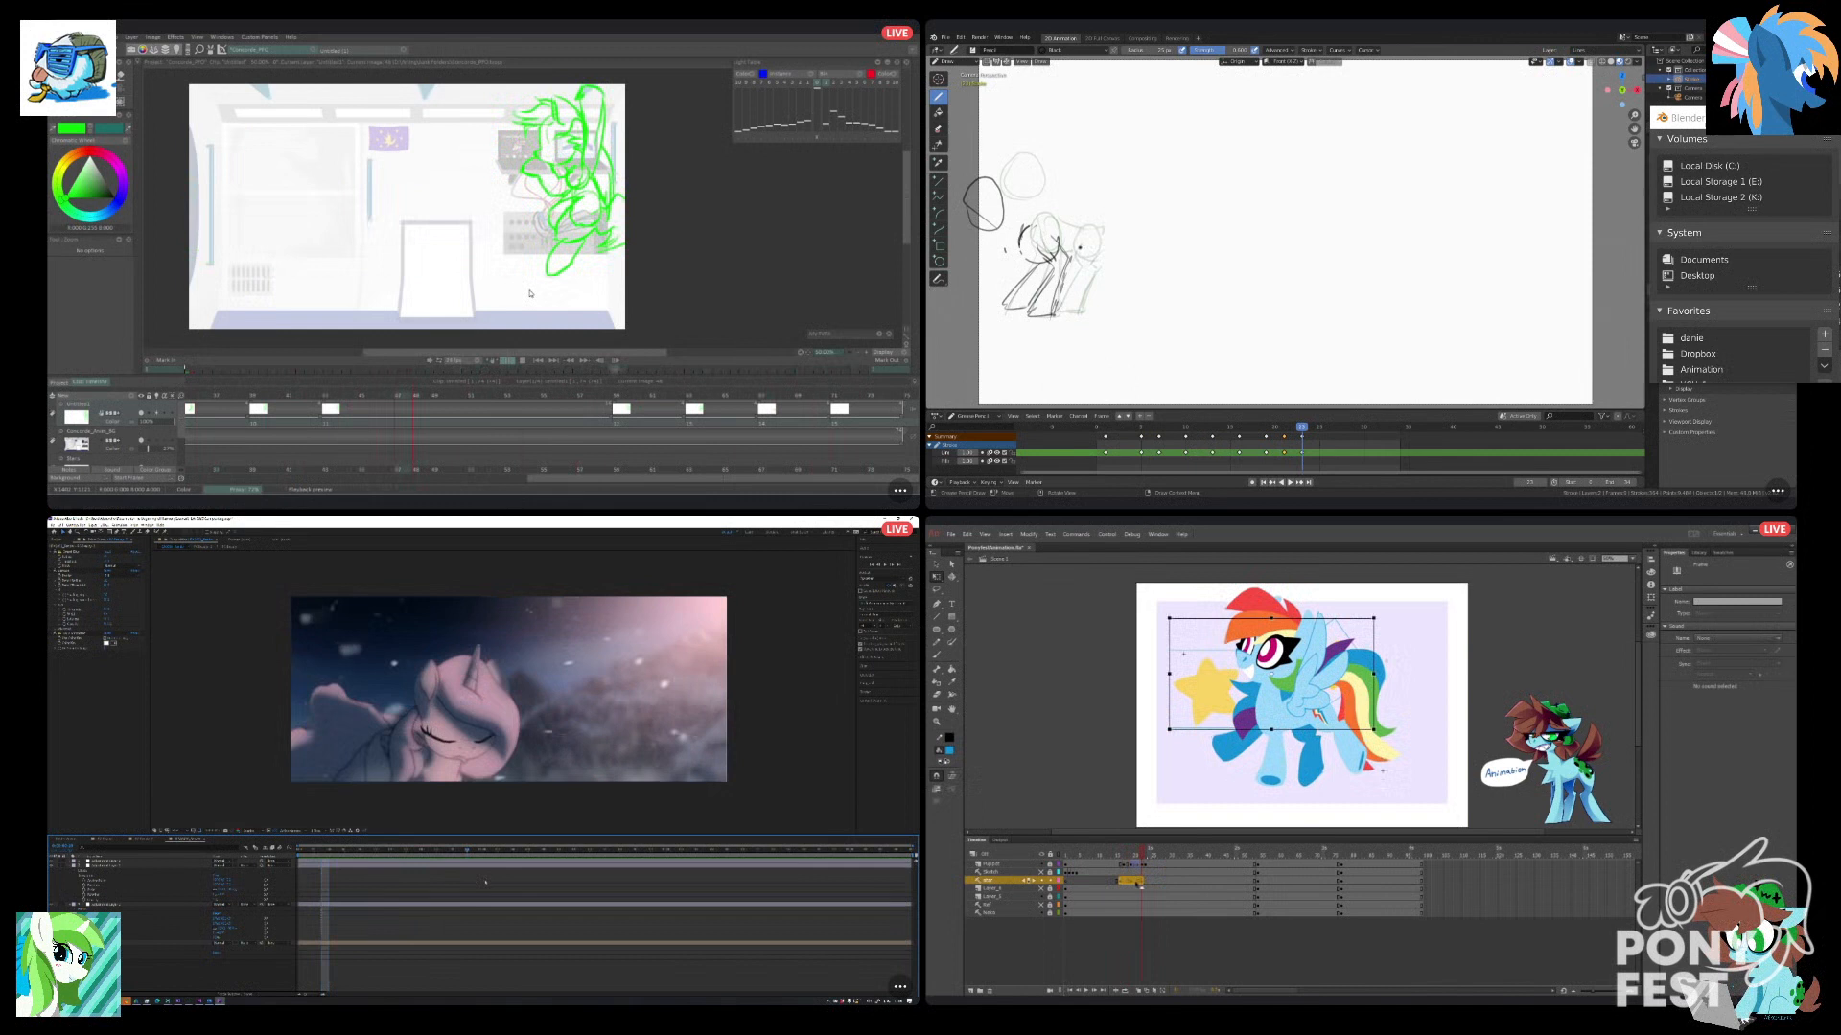
click(1066, 881)
click(1086, 991)
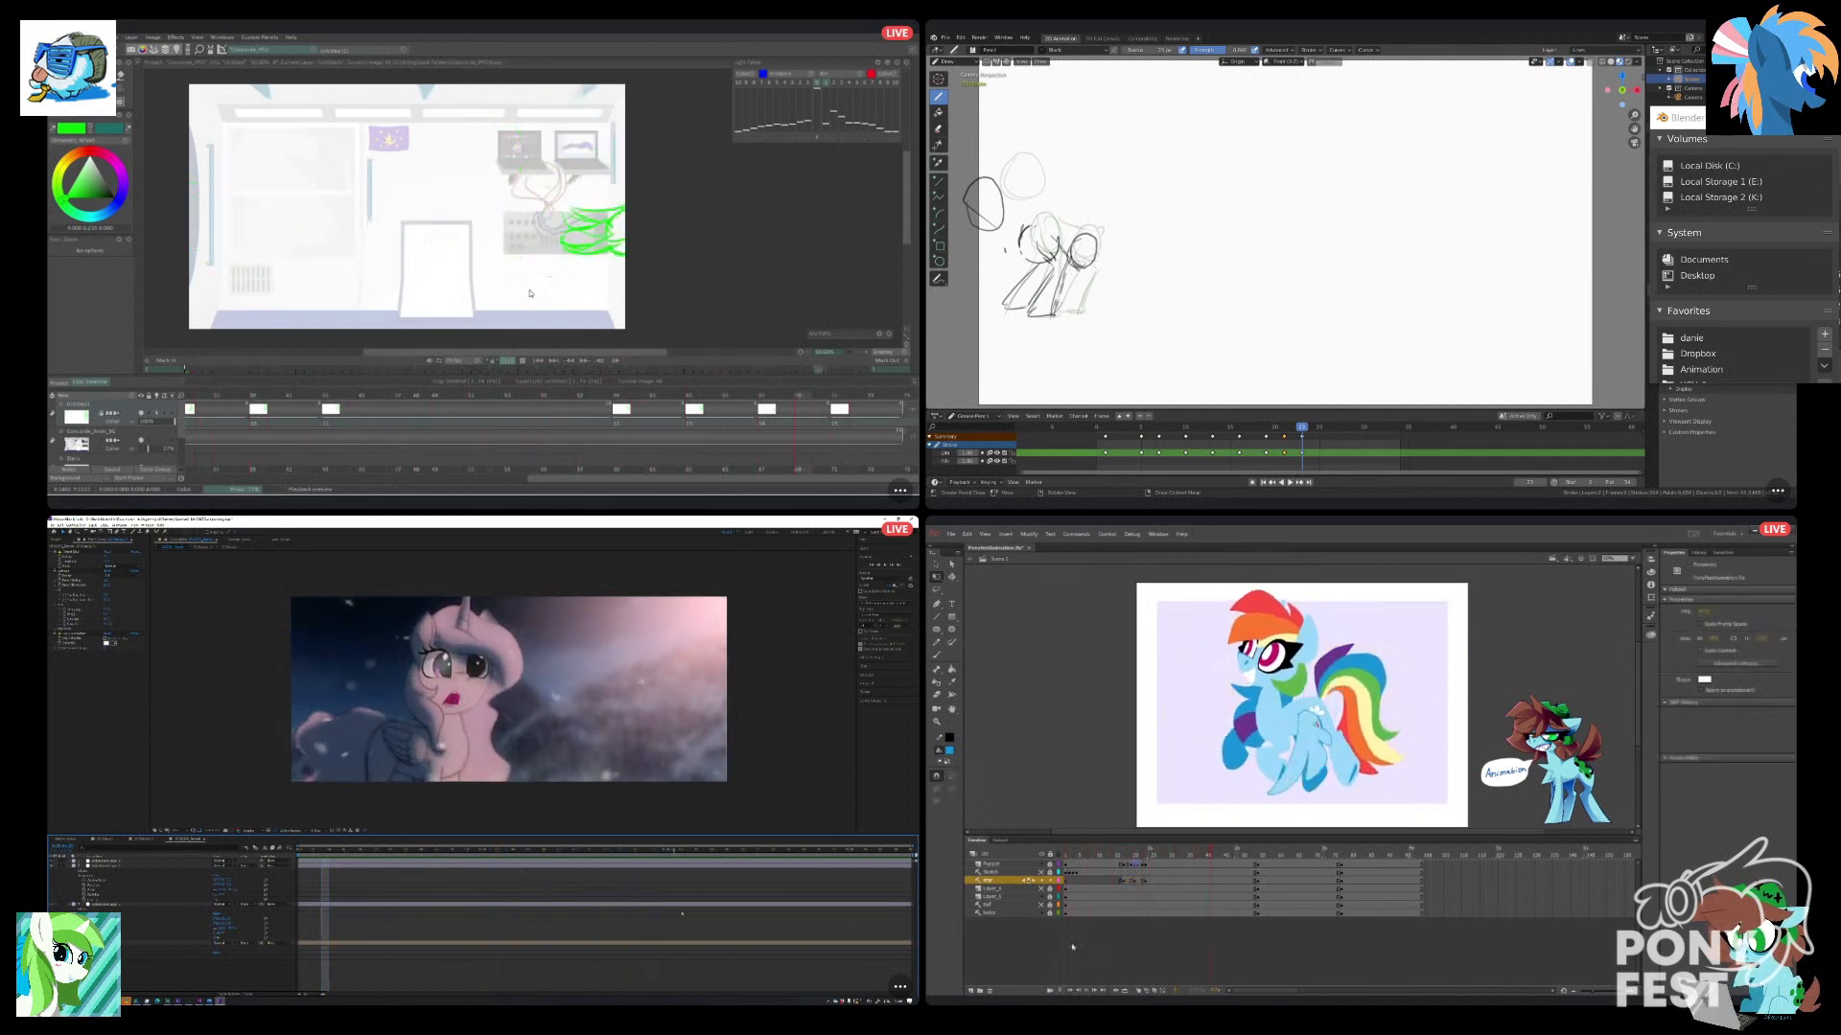
Try moving the star layer's last leap keyframe later in Animate, and replay the animation.
click(1147, 882)
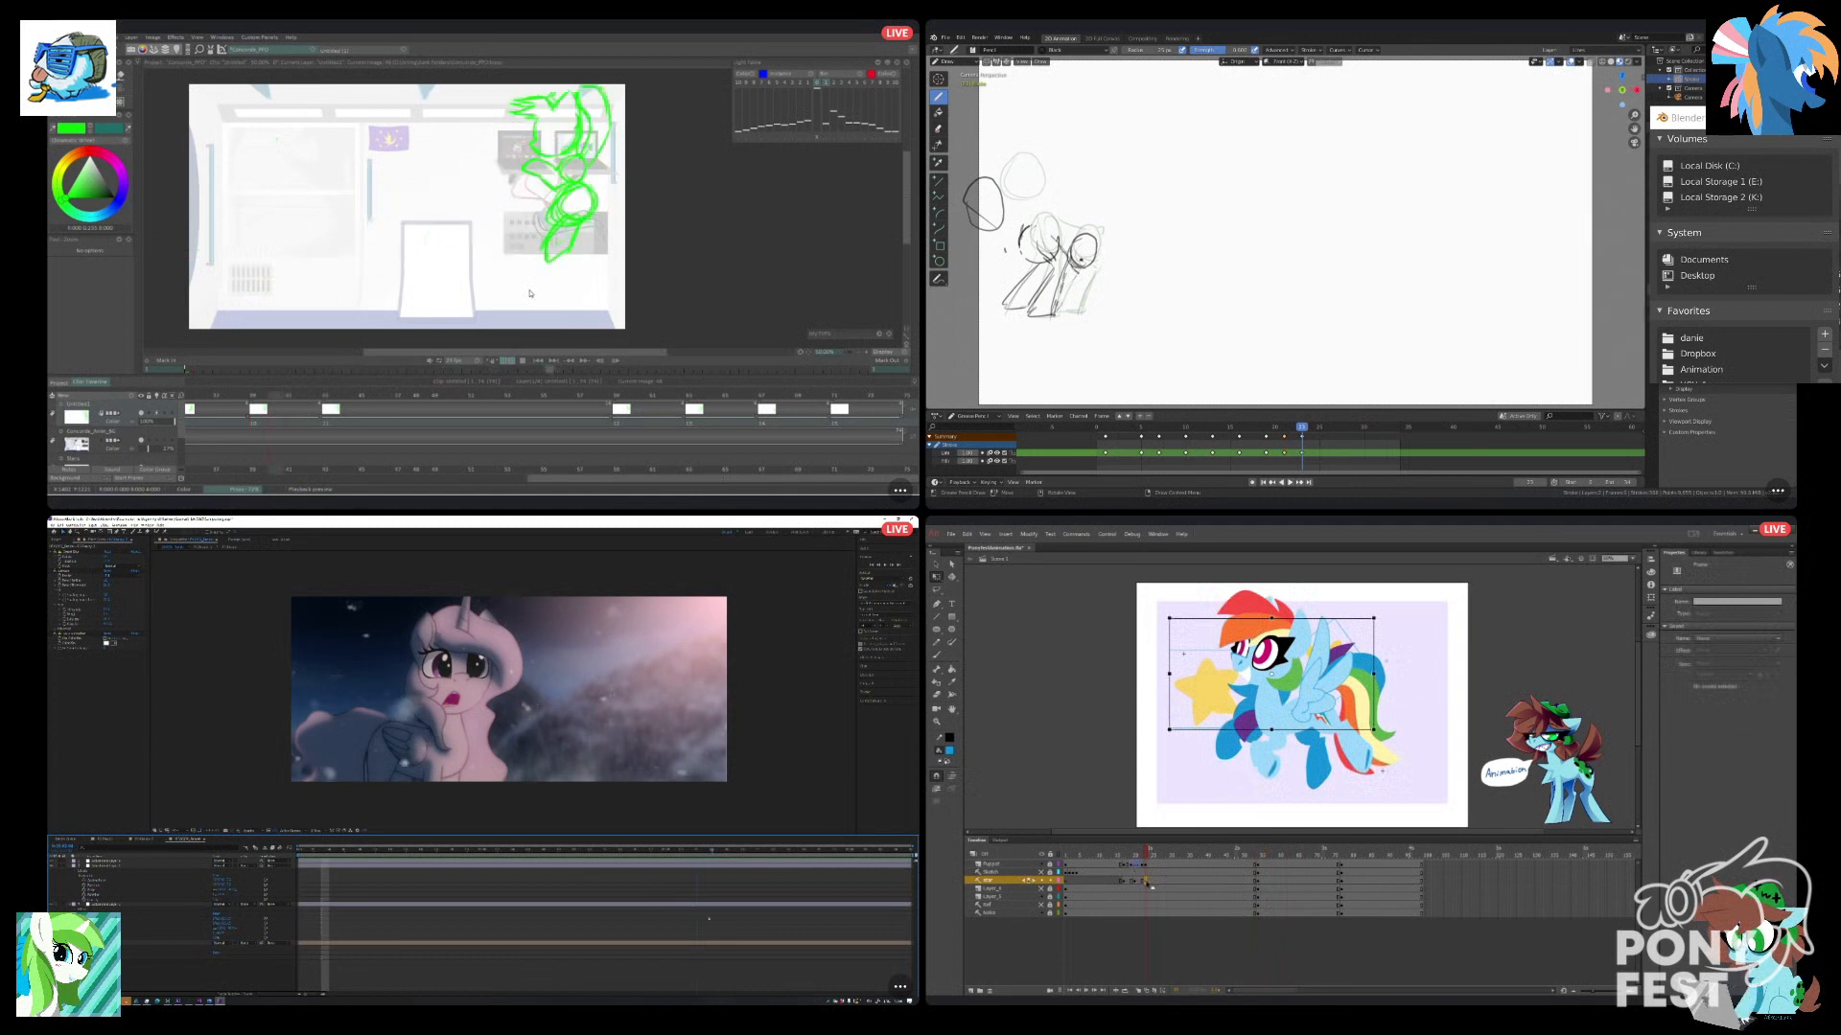
drag(1147, 883, 1150, 883)
click(1101, 937)
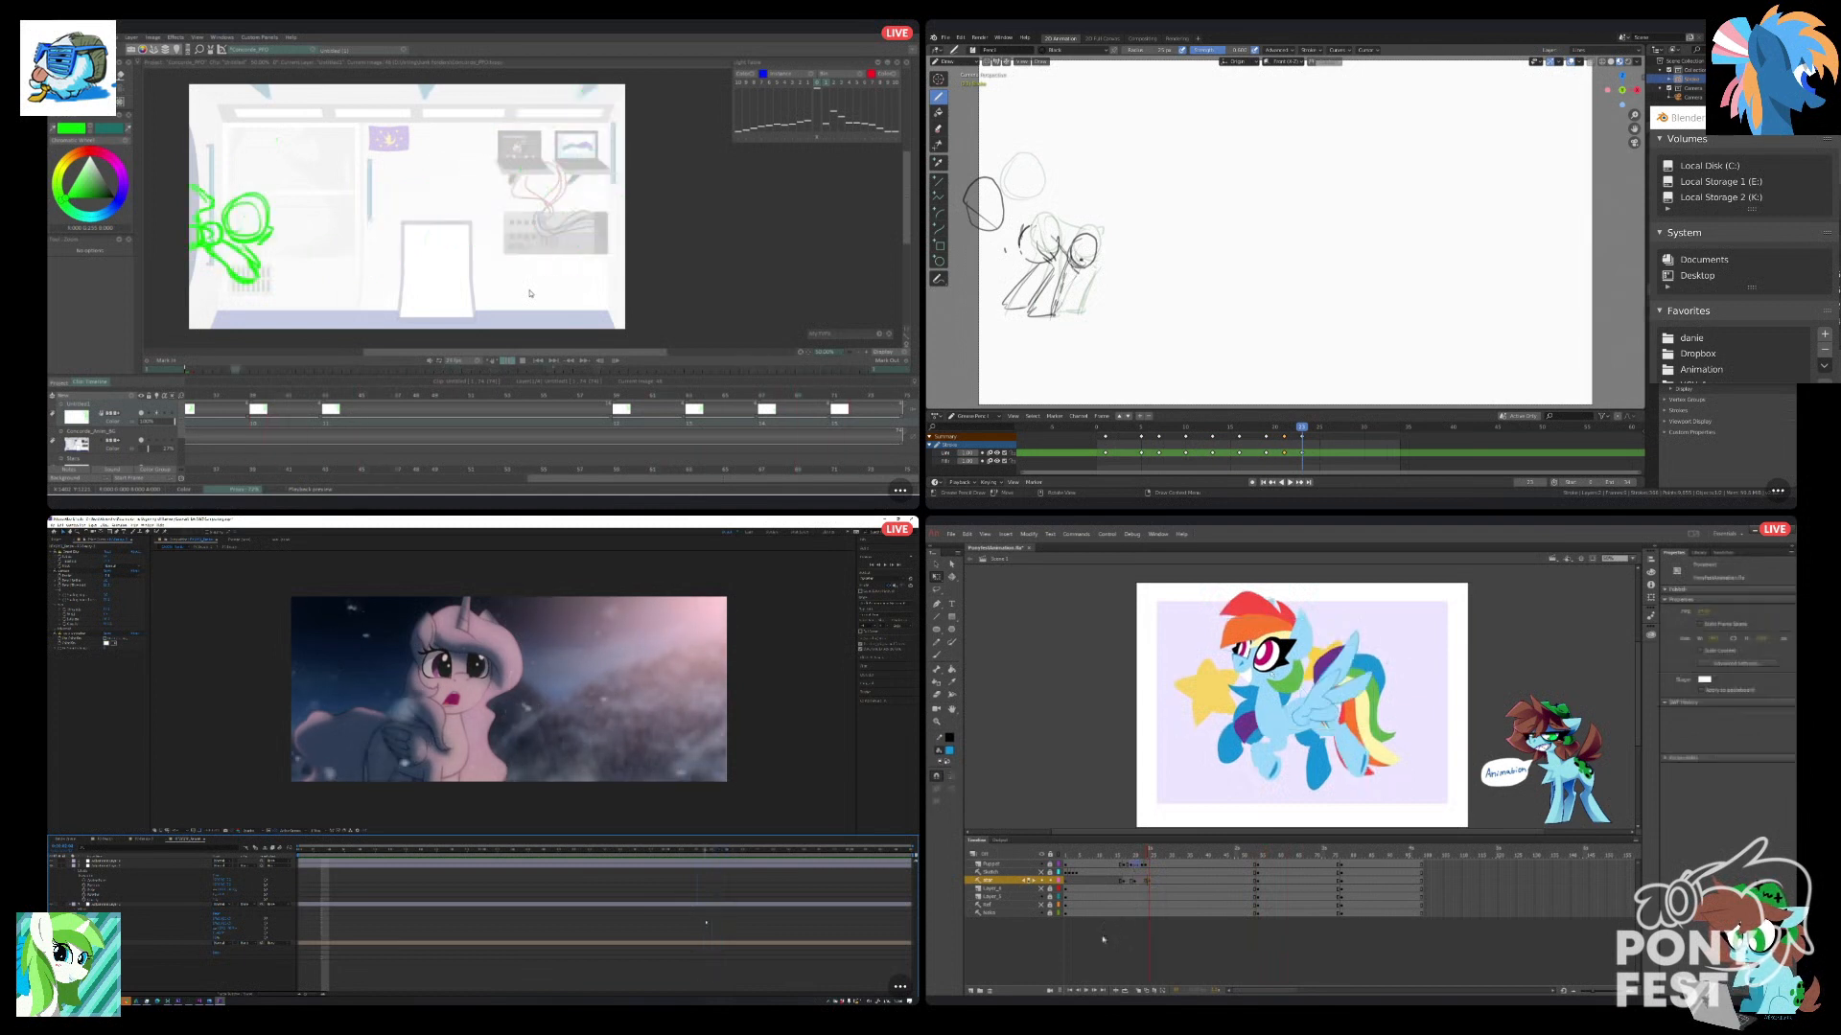
click(1085, 991)
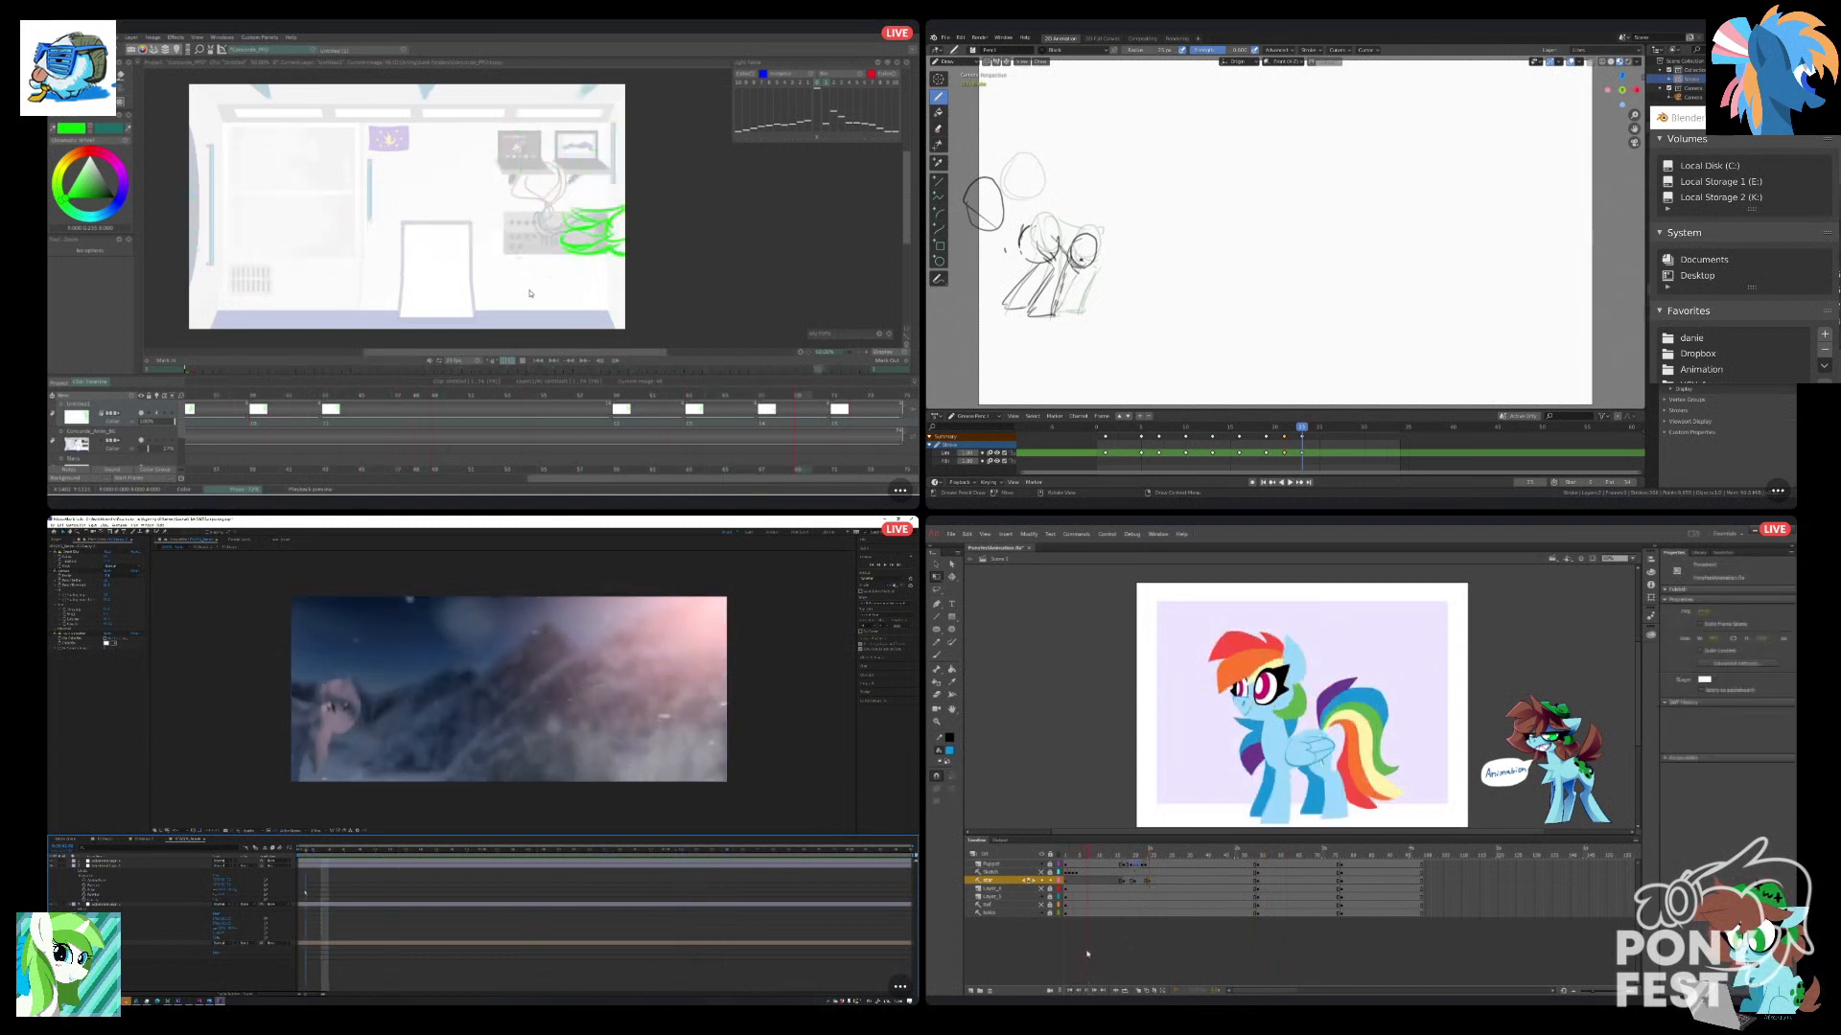
Step through the star's leap frames one at a time in Animate, and replay the animation from the start.
click(1126, 880)
drag(1123, 853, 1137, 853)
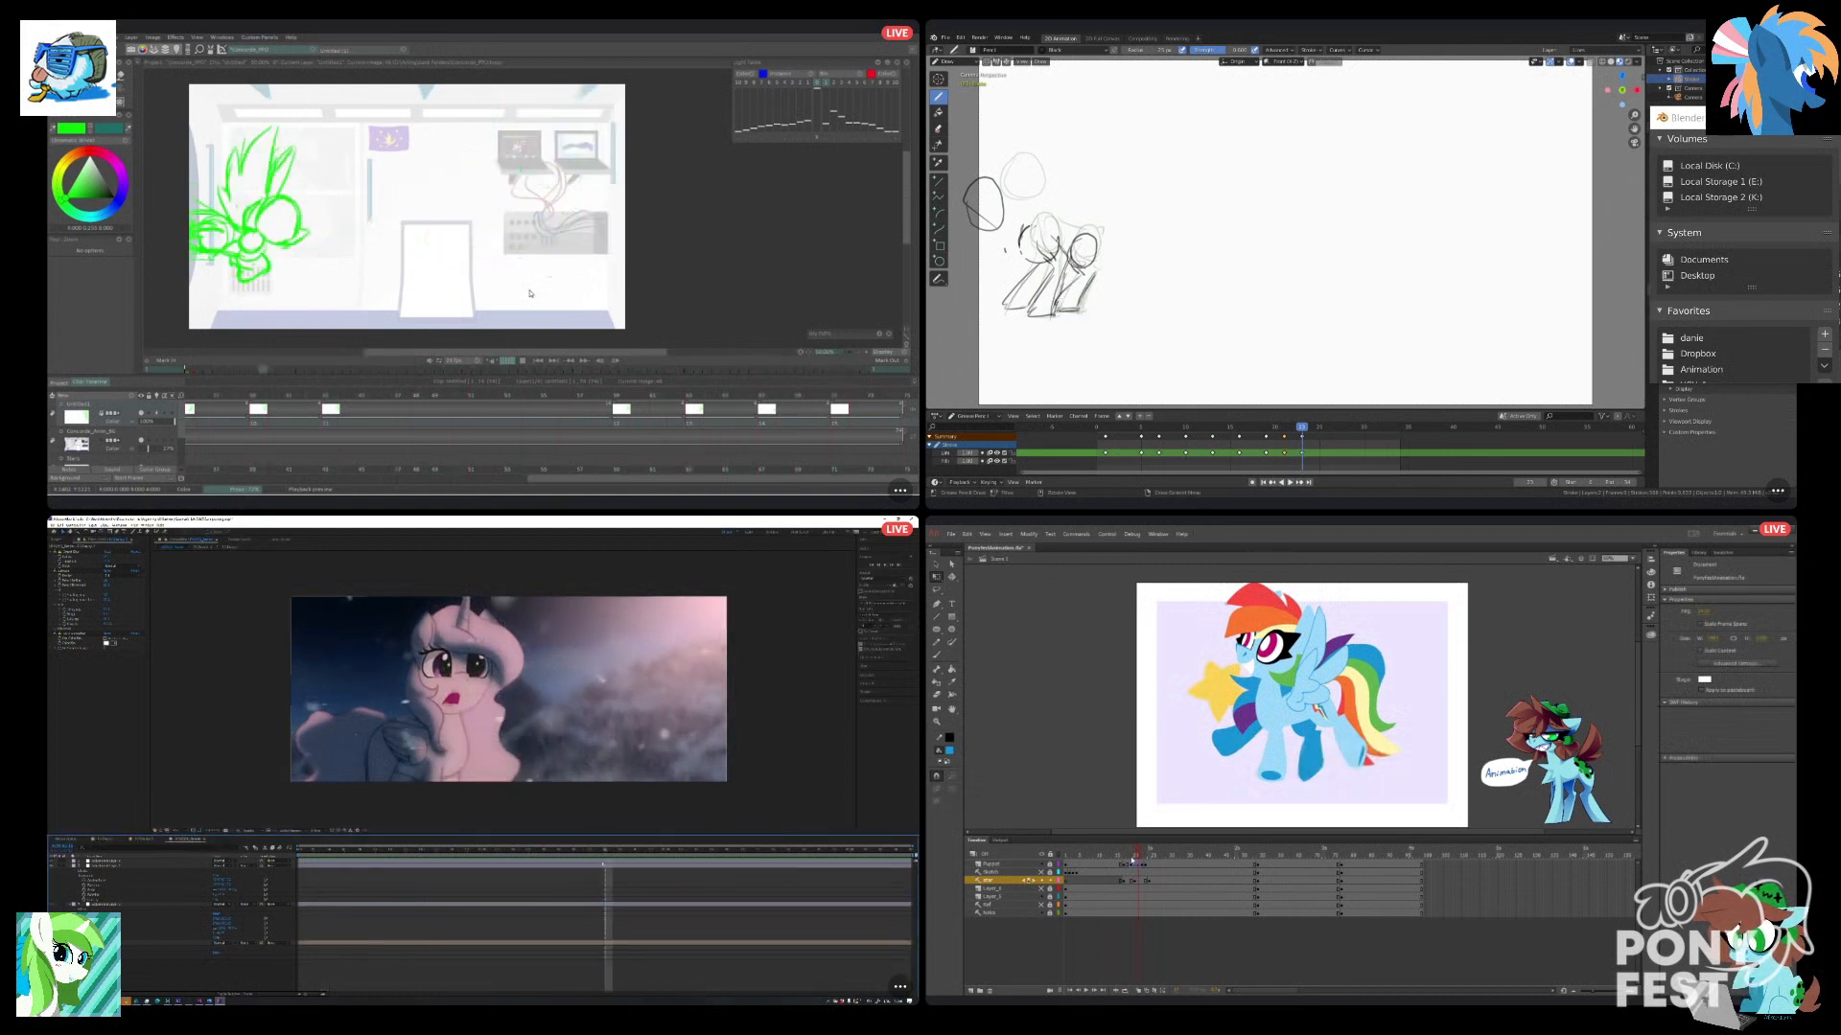
key(period)
key(period)
key(comma)
key(comma)
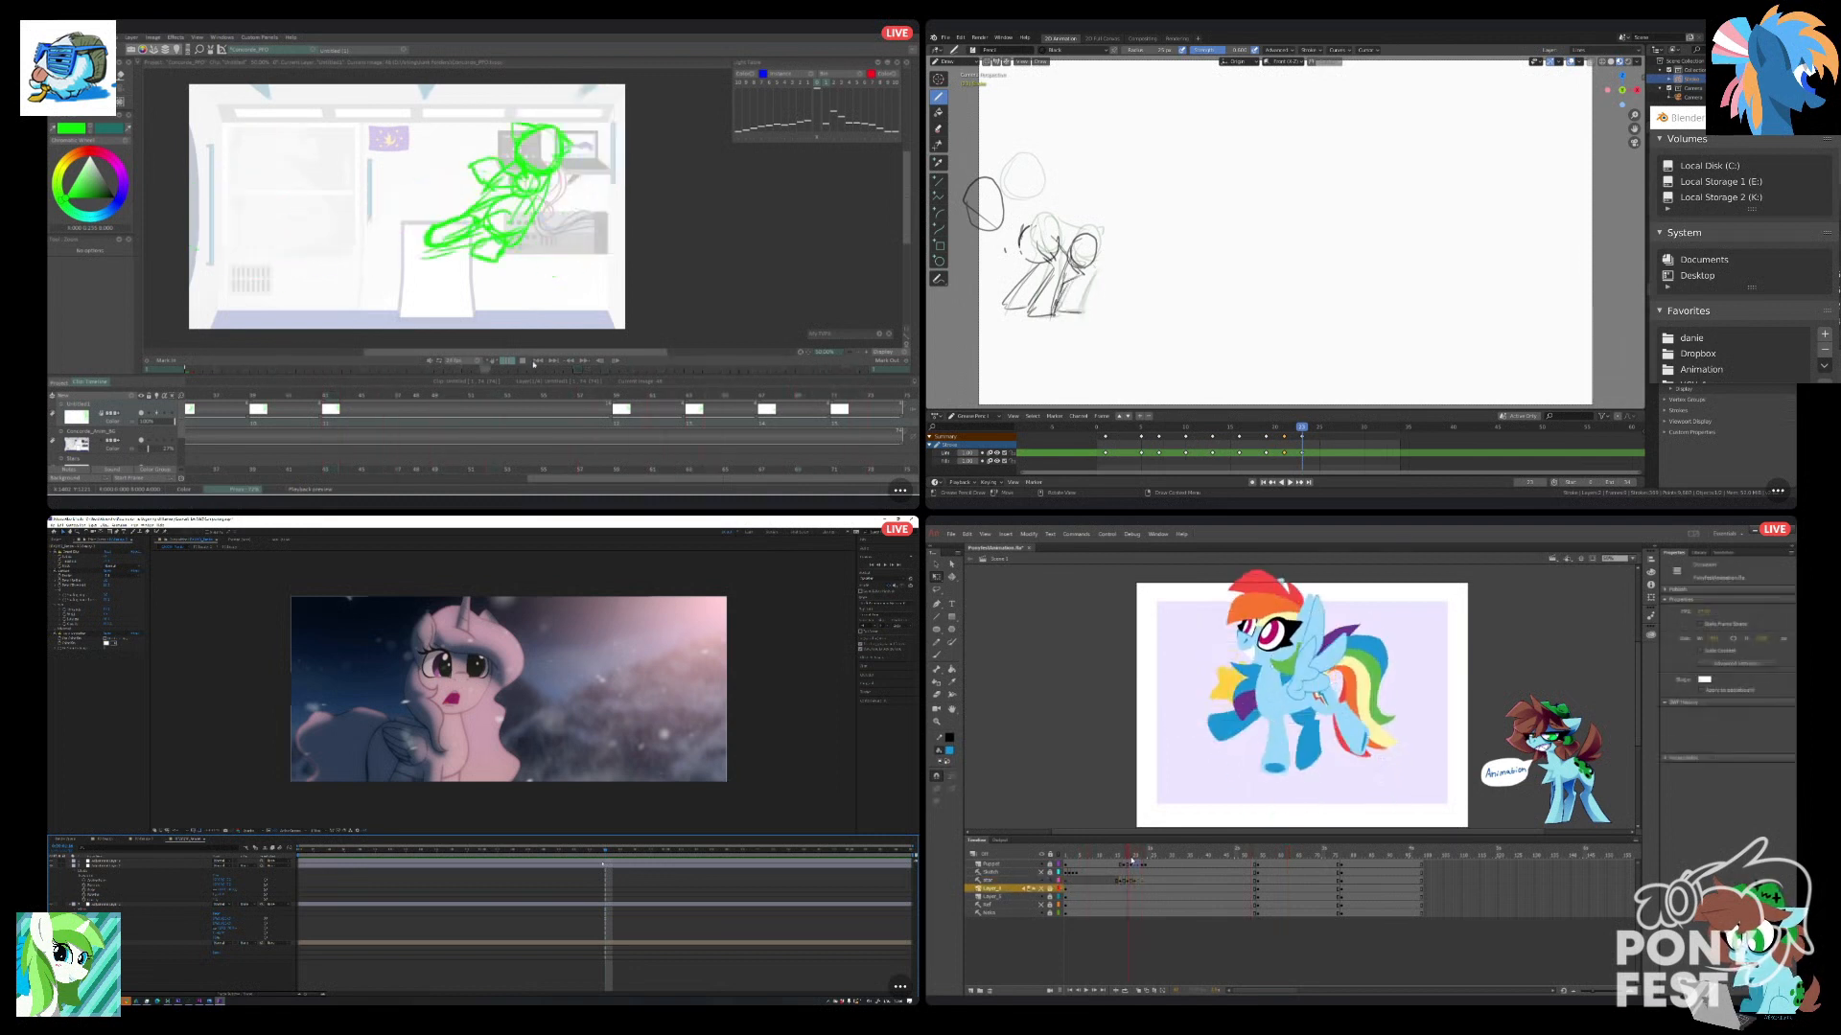
click(1070, 990)
click(1086, 991)
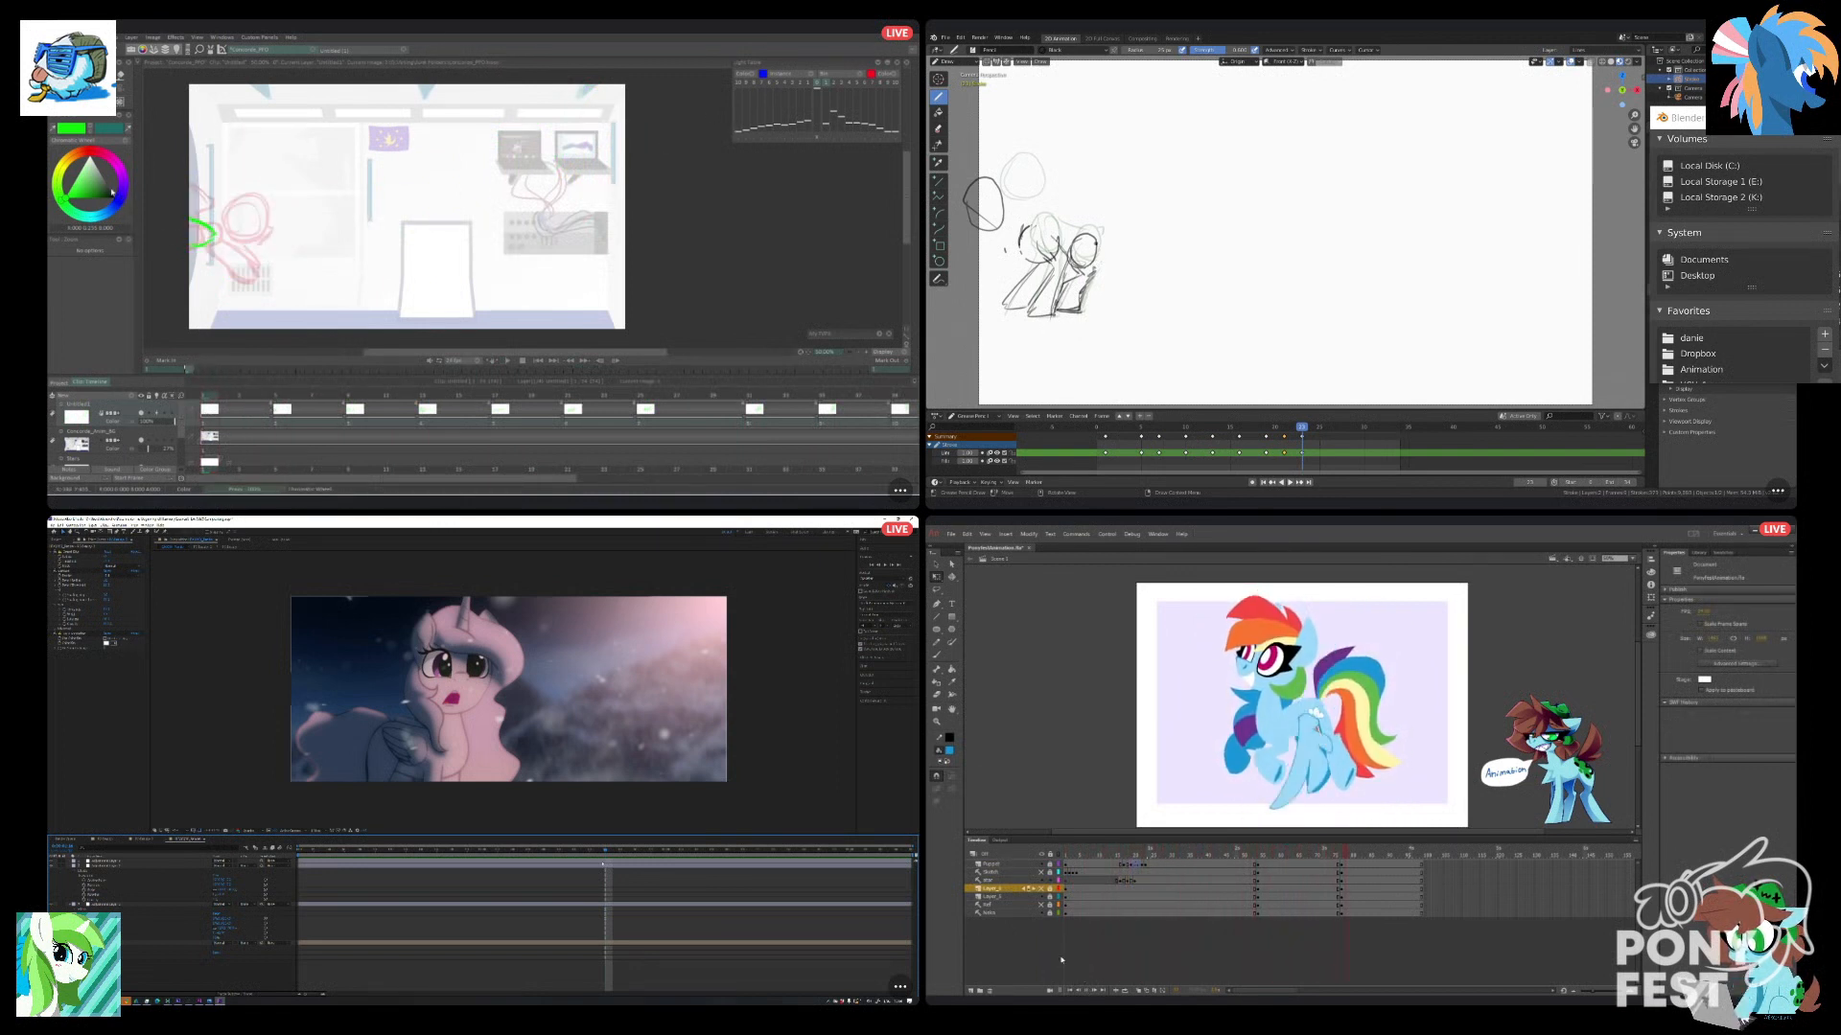
Try black brush dabs over the green sketch on TVPaint's first frame and undo them, checking the star's early leap frames in Animate.
click(1119, 879)
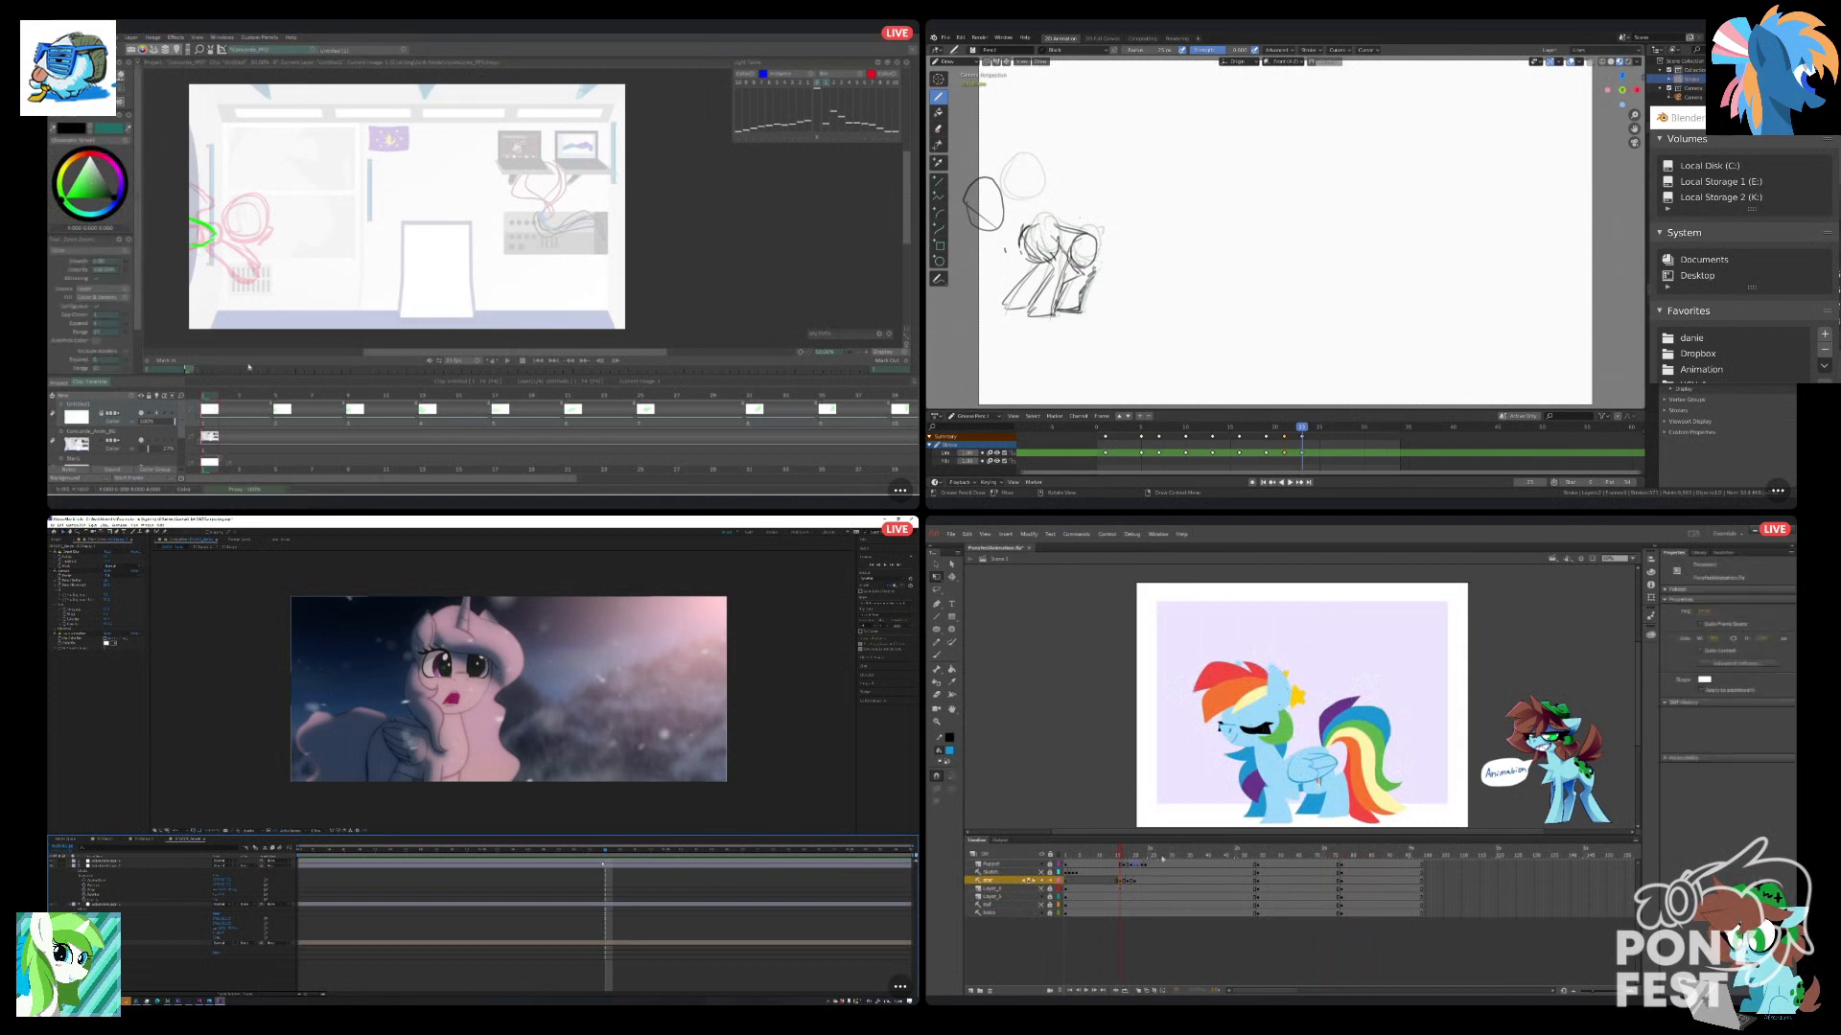
drag(1120, 853, 1126, 855)
click(219, 230)
key(ctrl+z)
click(209, 234)
click(1236, 681)
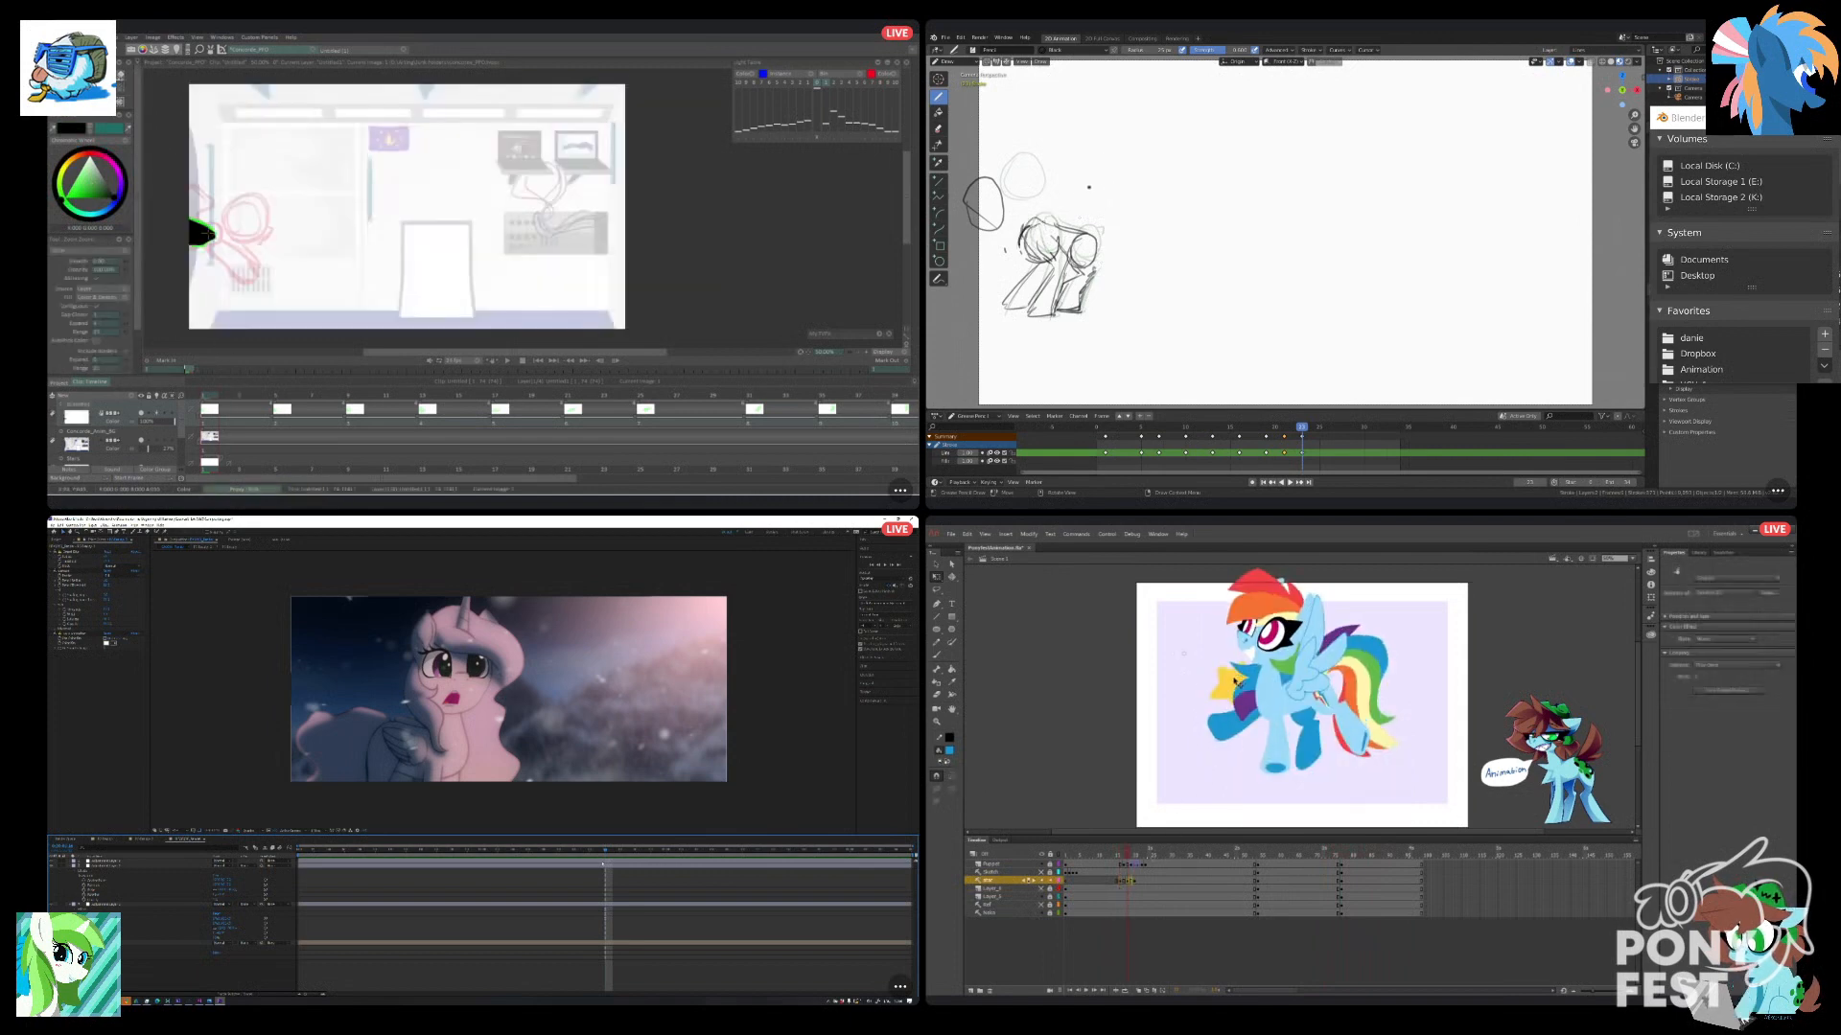
click(204, 227)
key(ctrl+z)
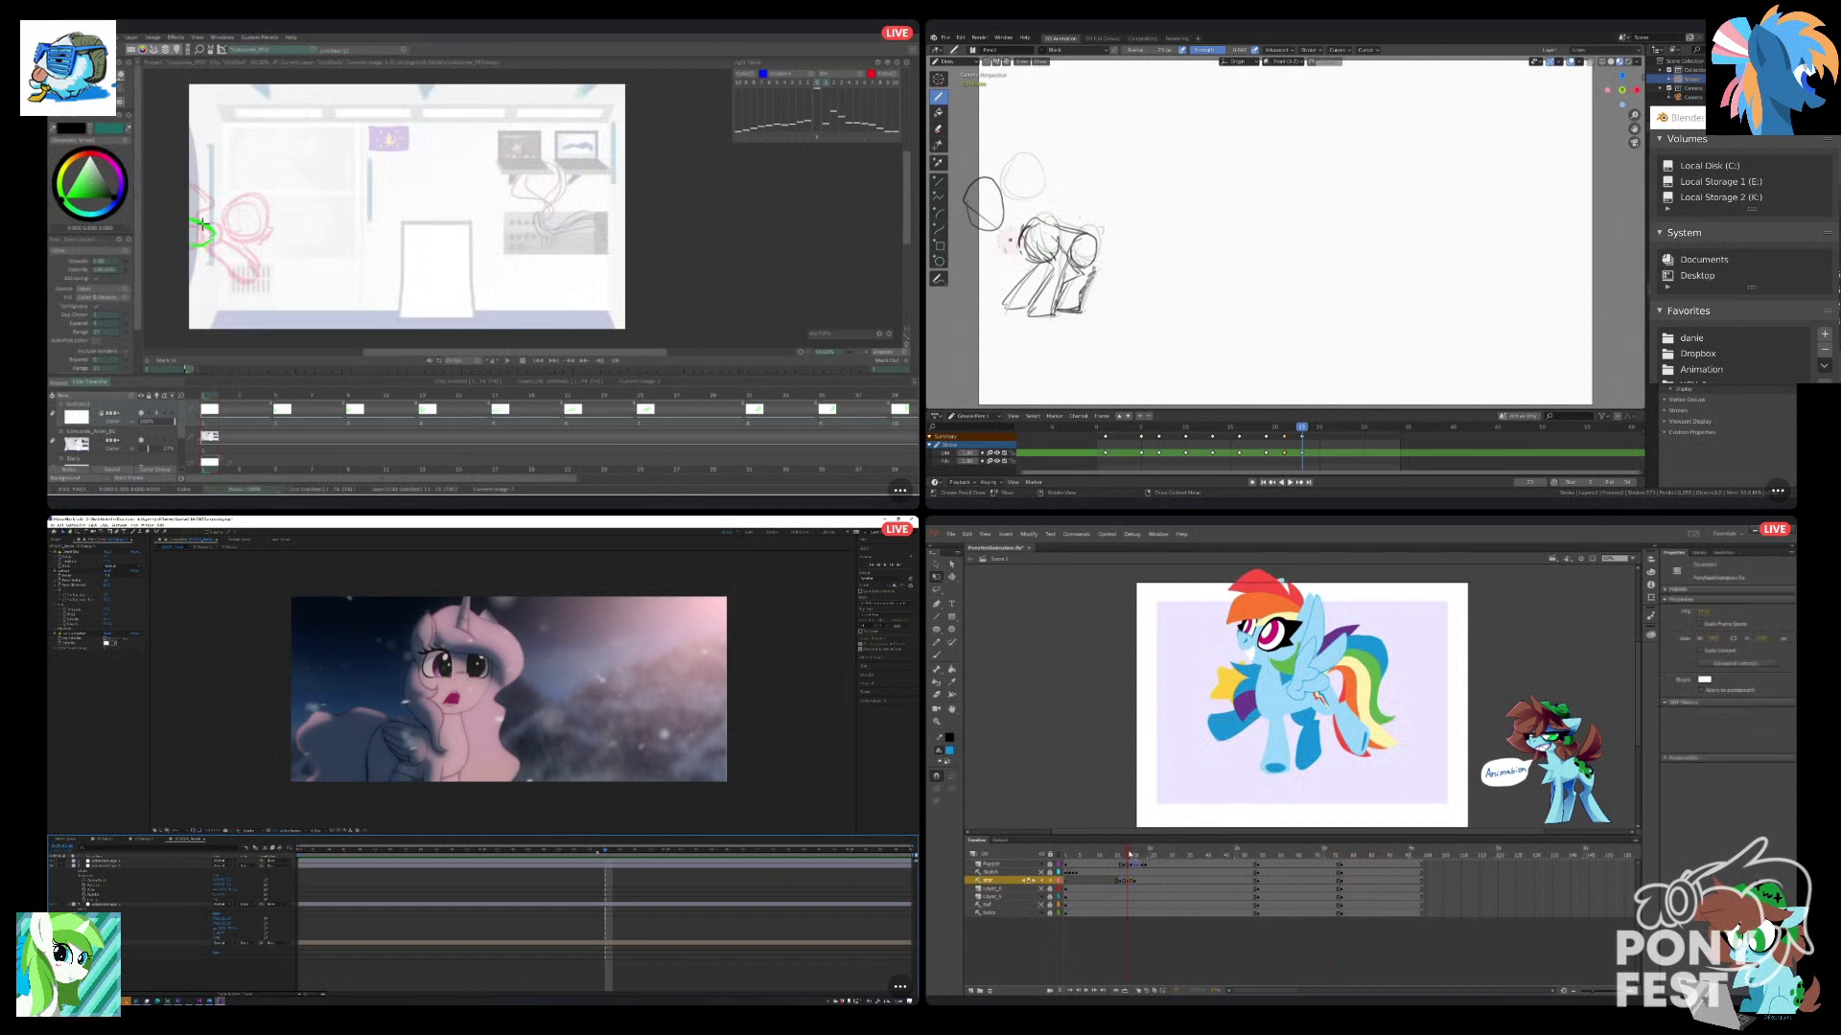
Undo the last strokes around the front body circle in Blender, and inspect the star on its following leap frame in Animate.
drag(1131, 854, 1136, 855)
drag(1010, 238, 1027, 221)
key(ctrl+z)
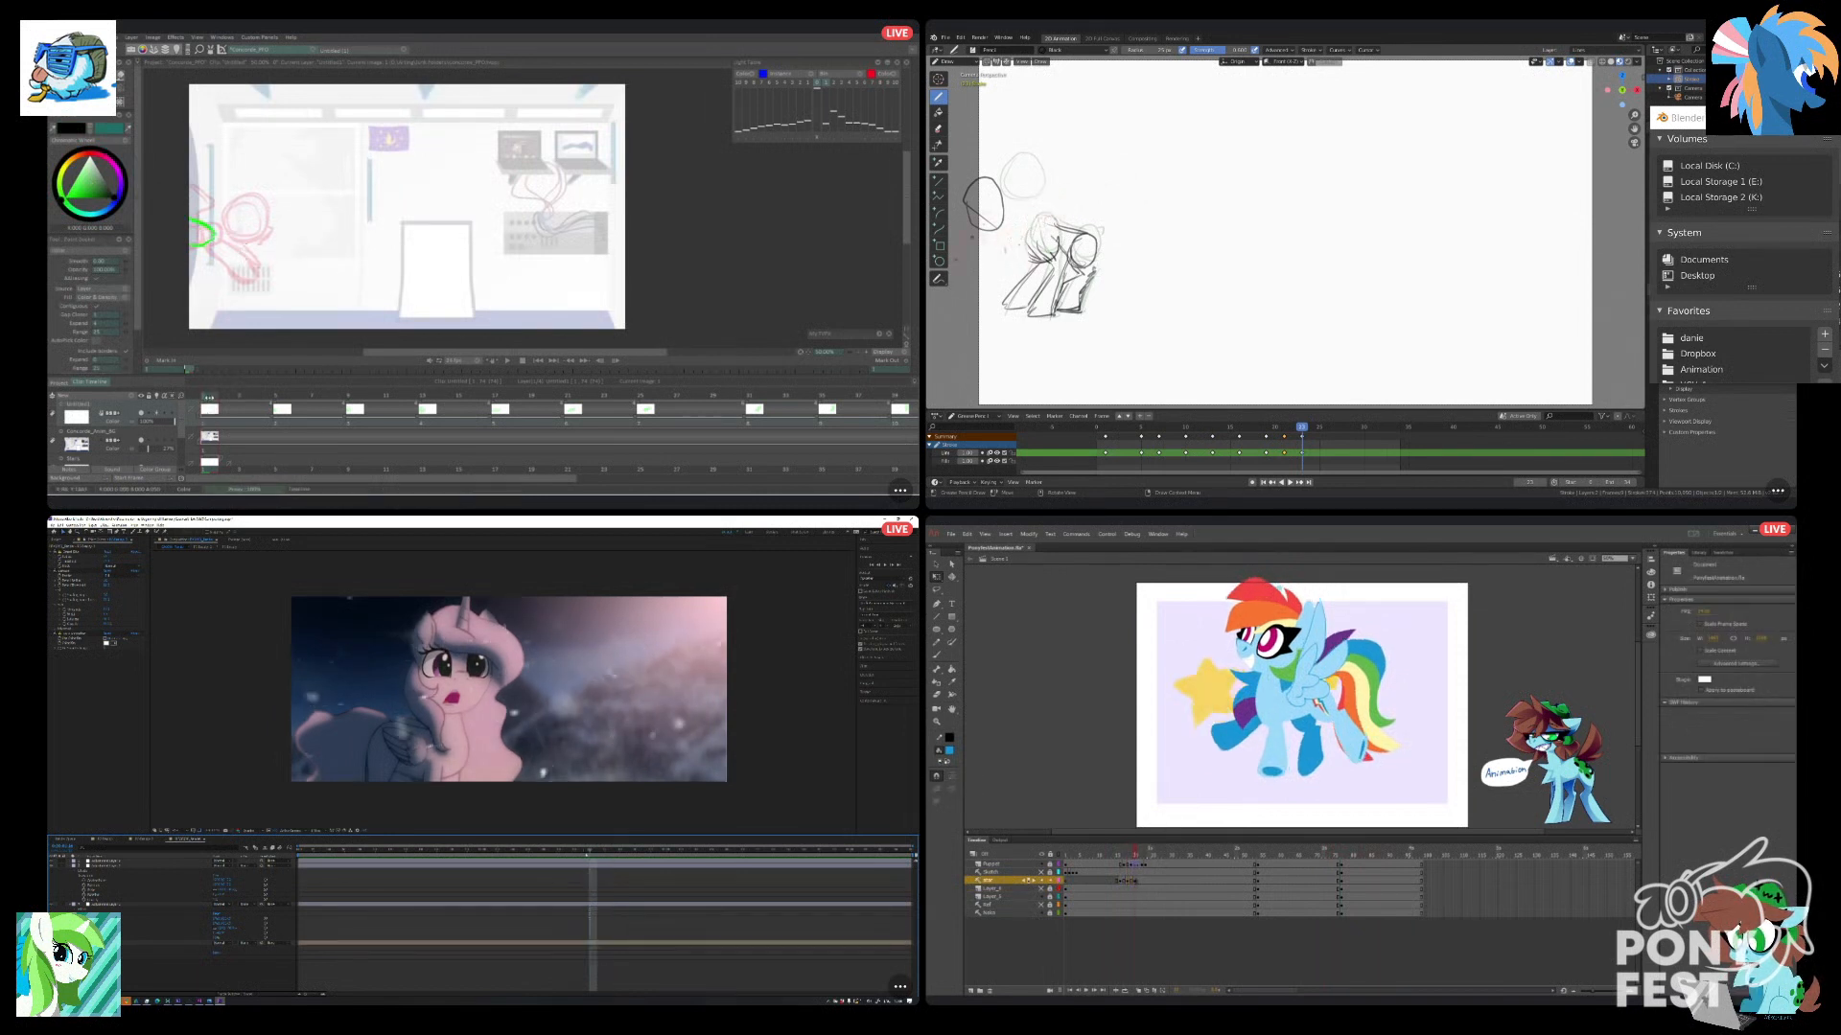
click(1199, 757)
click(1210, 717)
click(1190, 754)
Replay the full Animate animation from the beginning, and return to the top layer's first frame.
drag(1136, 855, 1072, 908)
click(1086, 992)
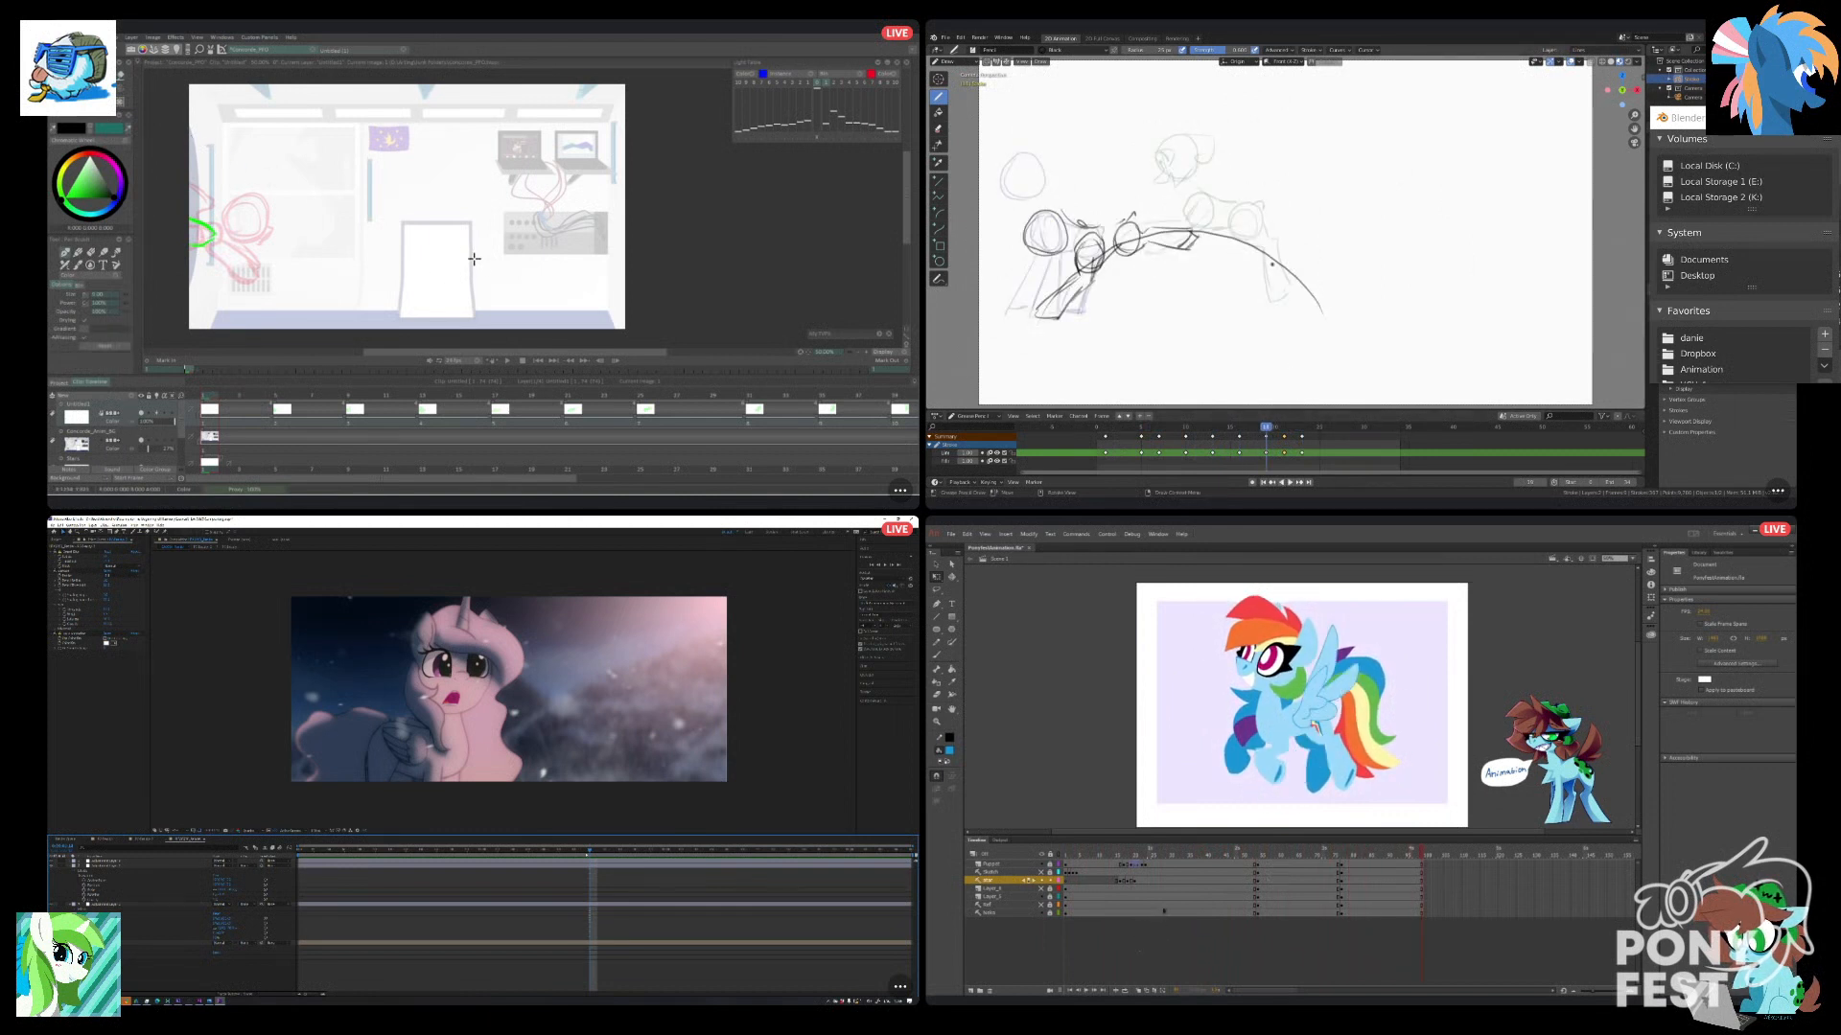
click(1066, 865)
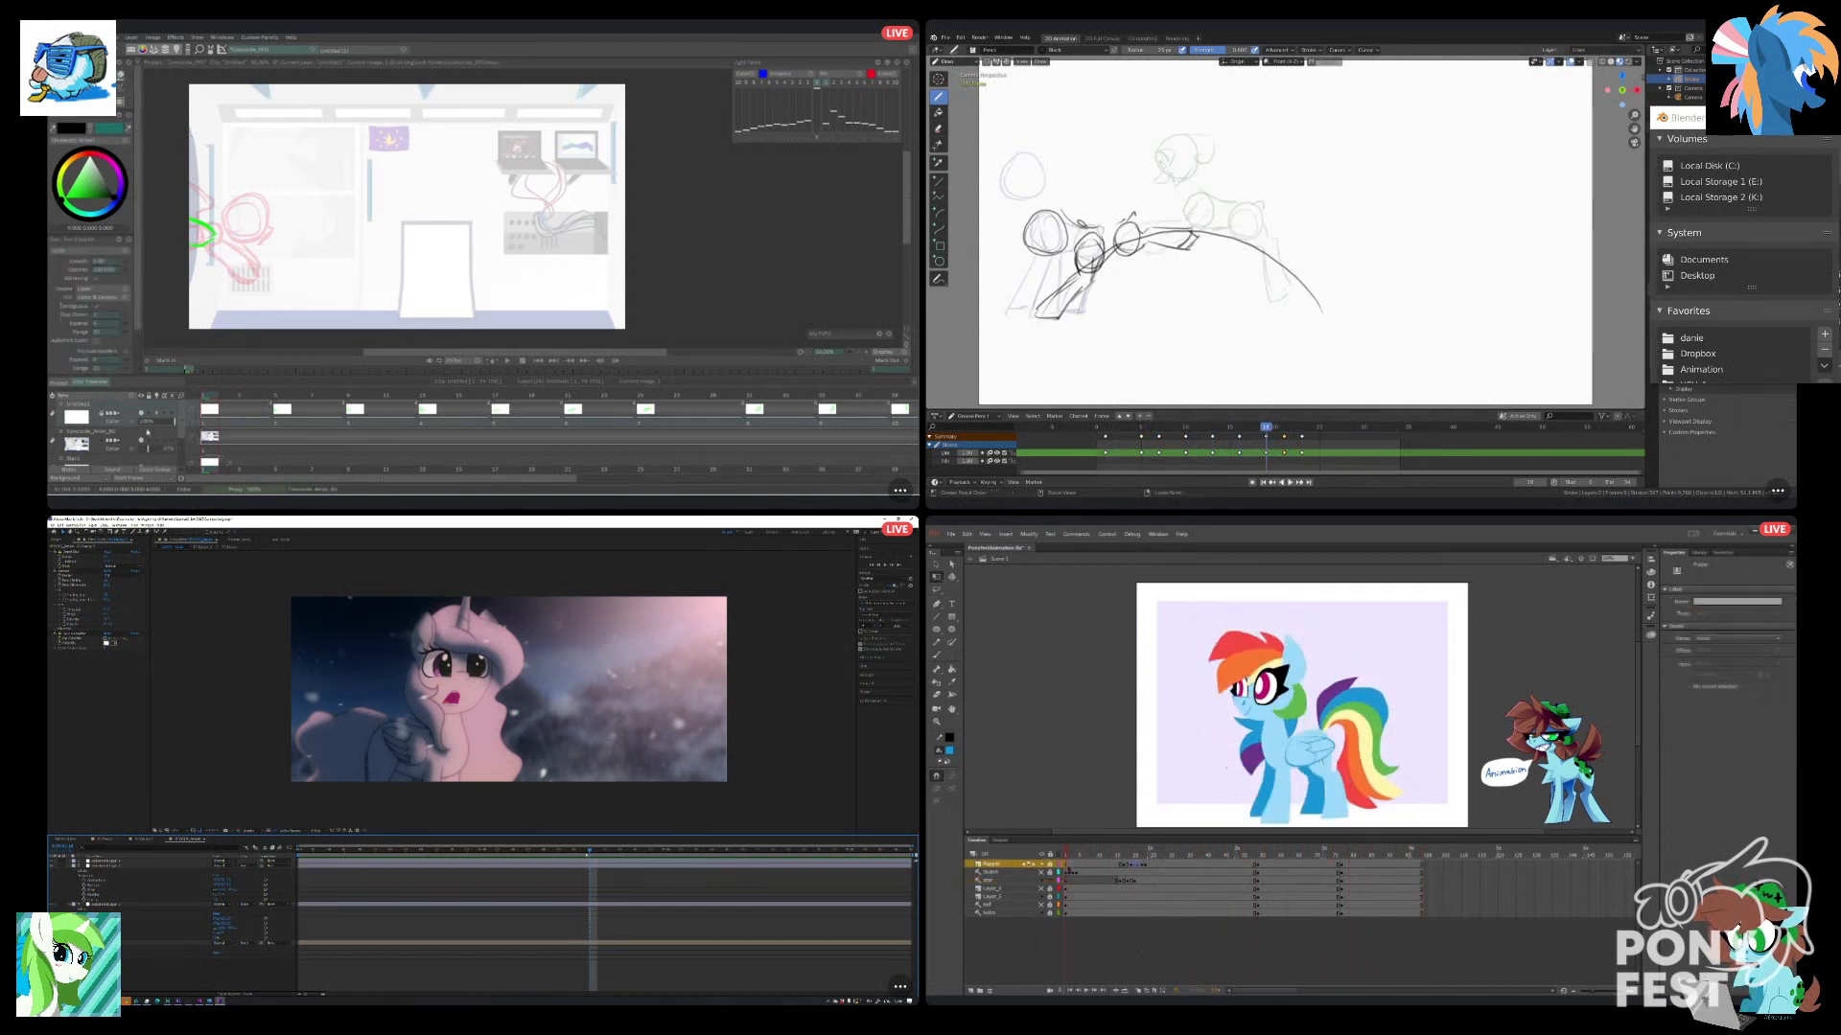
Select all strokes of the leaping pony sketch in Blender, scale and reposition them, and open the blue pony's symbol in Animate.
click(955, 81)
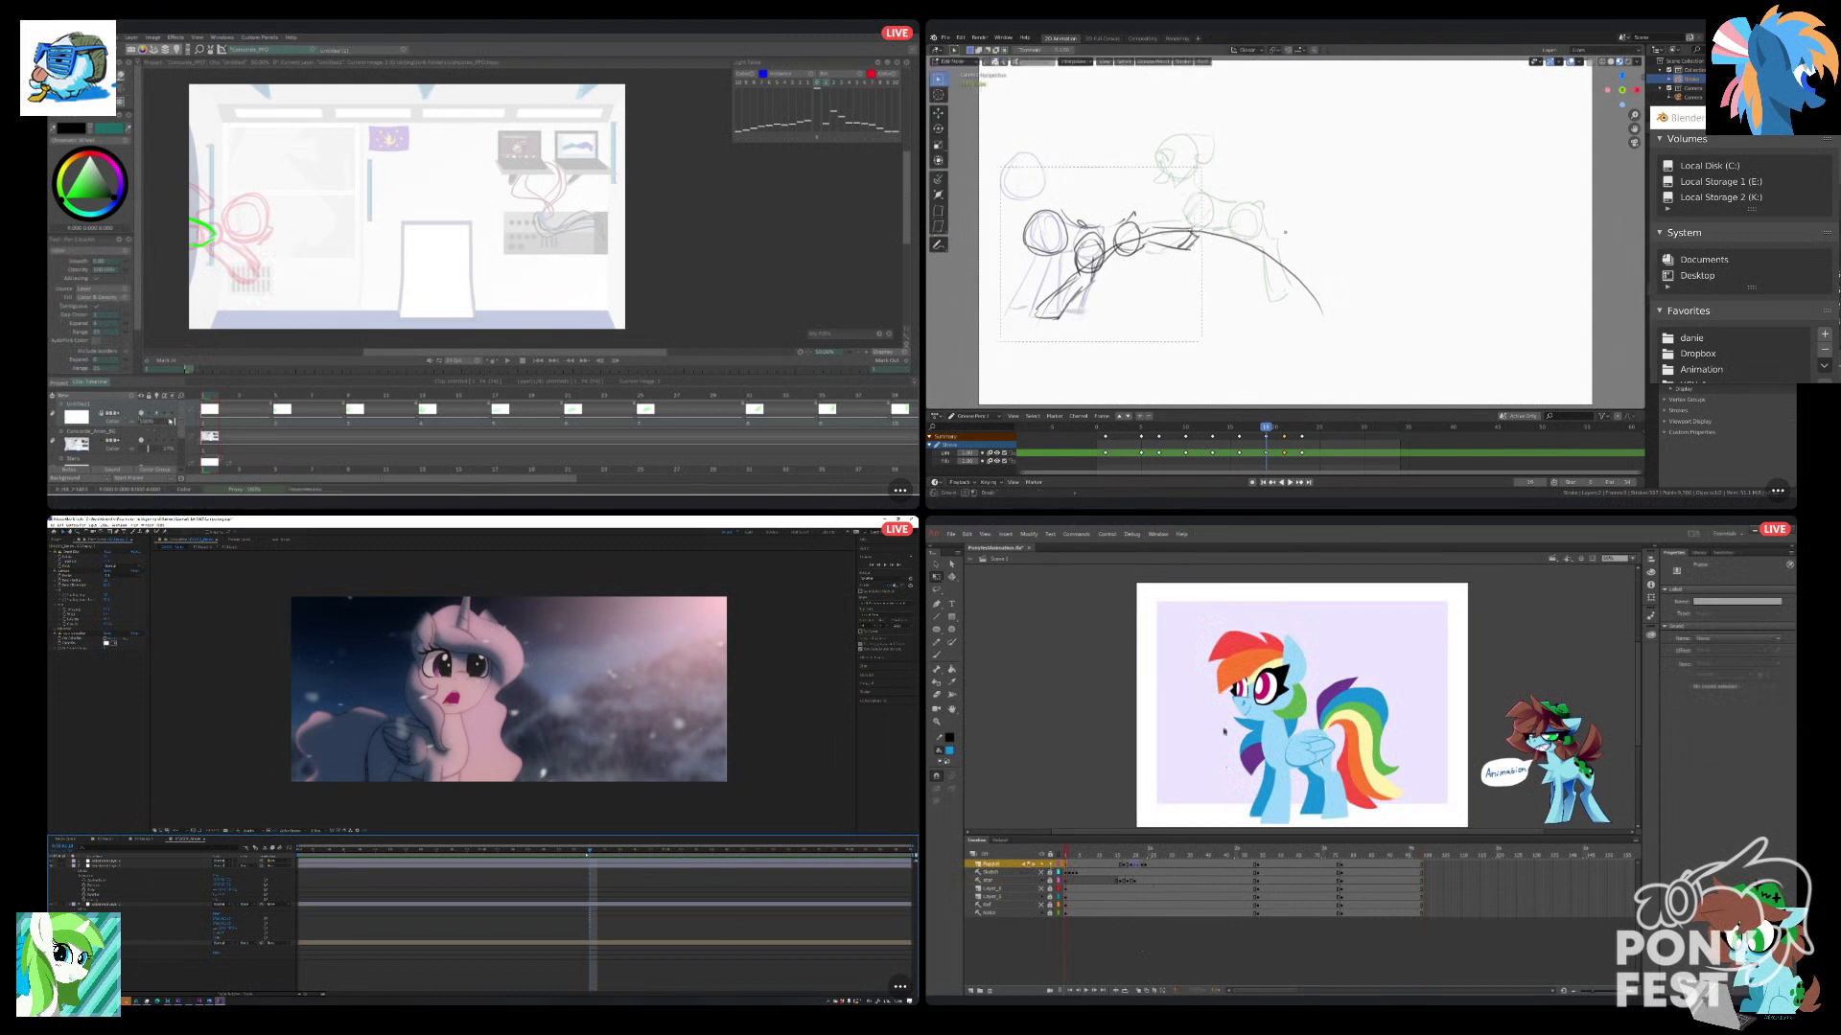
click(1277, 750)
key(a)
key(s)
double_click(1267, 725)
click(1222, 315)
key(g)
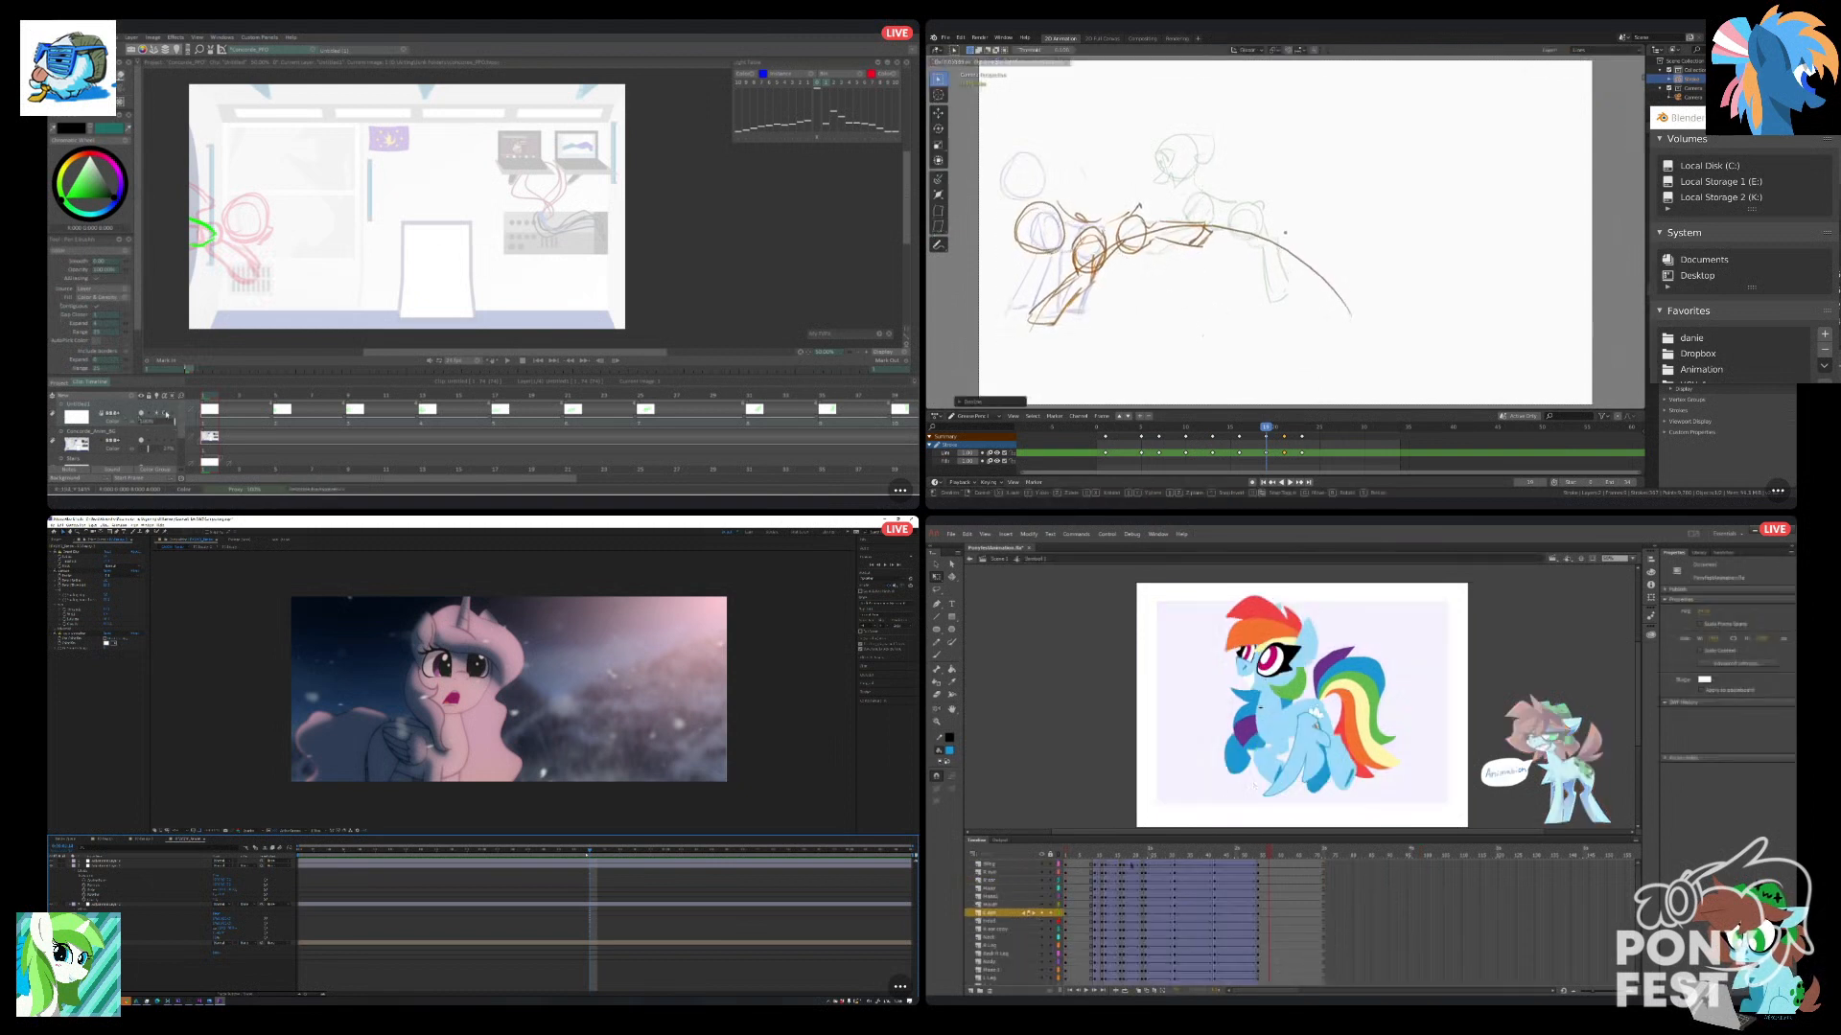
click(1206, 324)
Scale and reposition the standing pony strokes on Blender's next keyframe, recolour TVPaint's green line black, and open the wing symbol in Animate.
click(1068, 864)
key(Up)
click(210, 235)
double_click(1310, 740)
drag(985, 127, 1134, 349)
key(s)
click(1150, 336)
key(g)
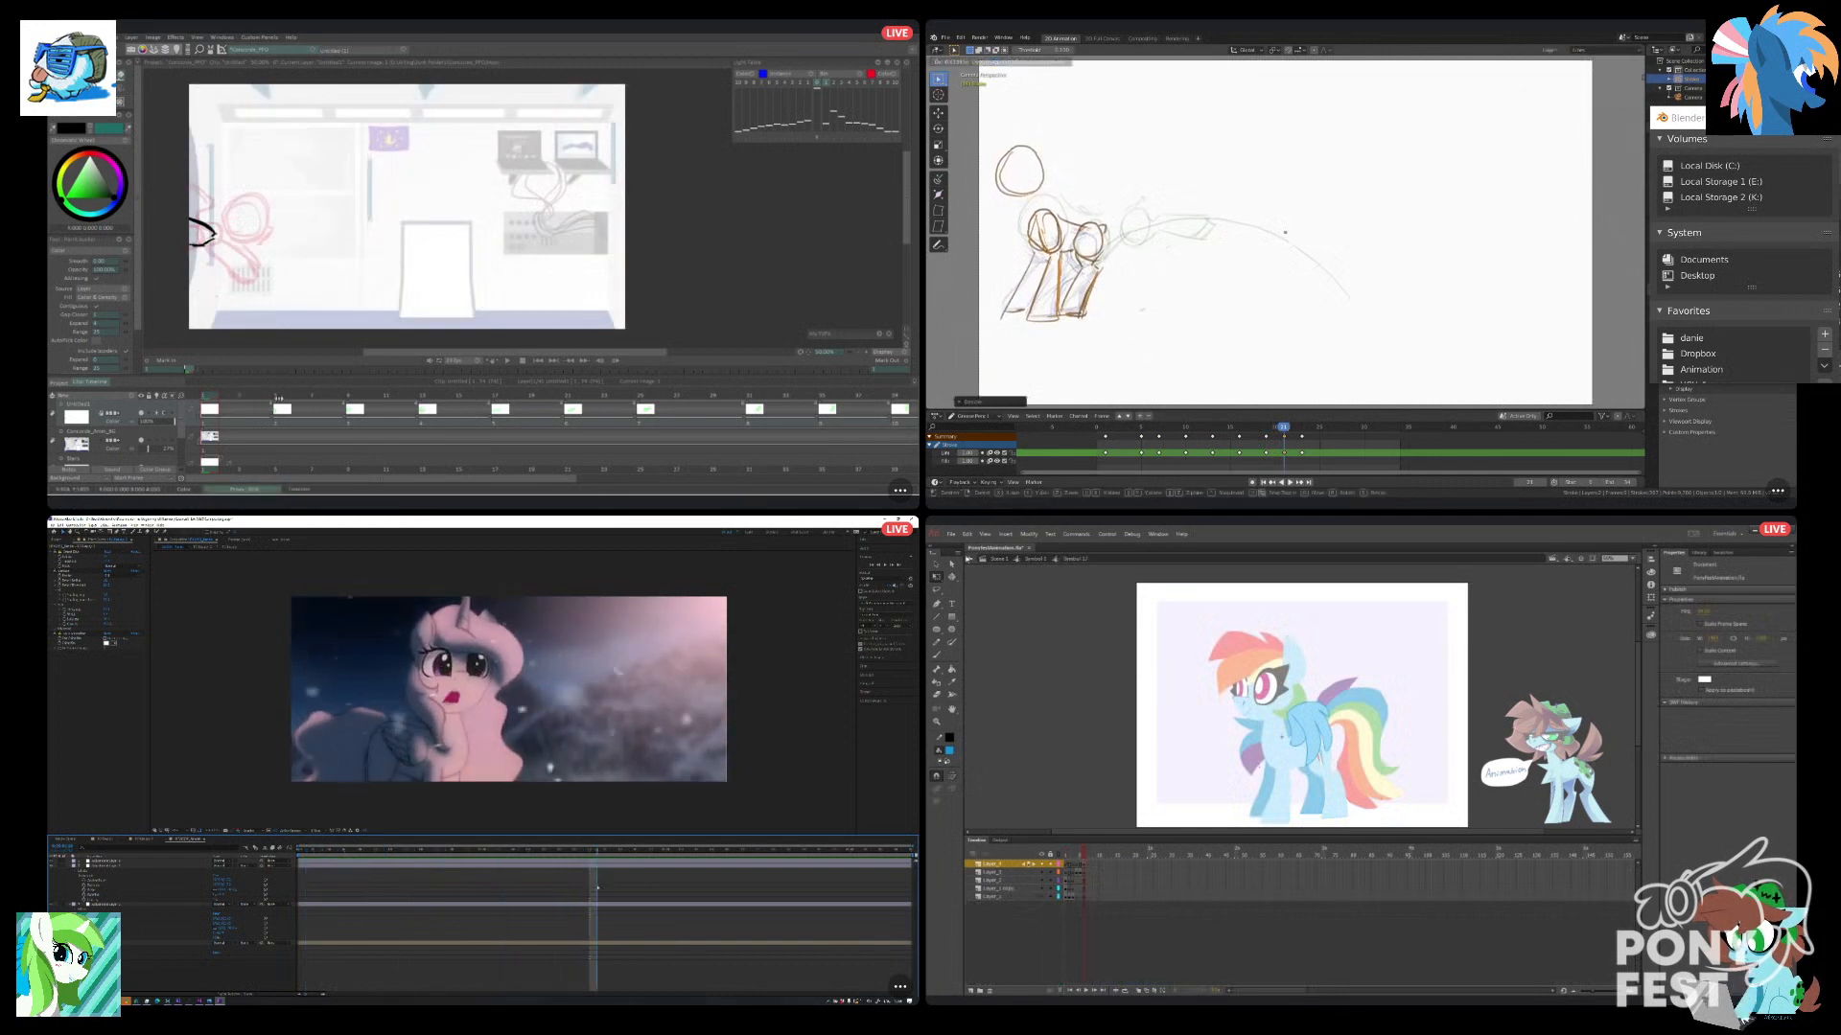
click(285, 389)
click(1141, 303)
Scale the selected crouched pony on Blender's last keyframe, recolour TVPaint's second drawing black, and return to the pony symbol's crouched frame in Animate.
click(220, 244)
key(Up)
double_click(979, 587)
click(244, 236)
drag(980, 180, 1004, 215)
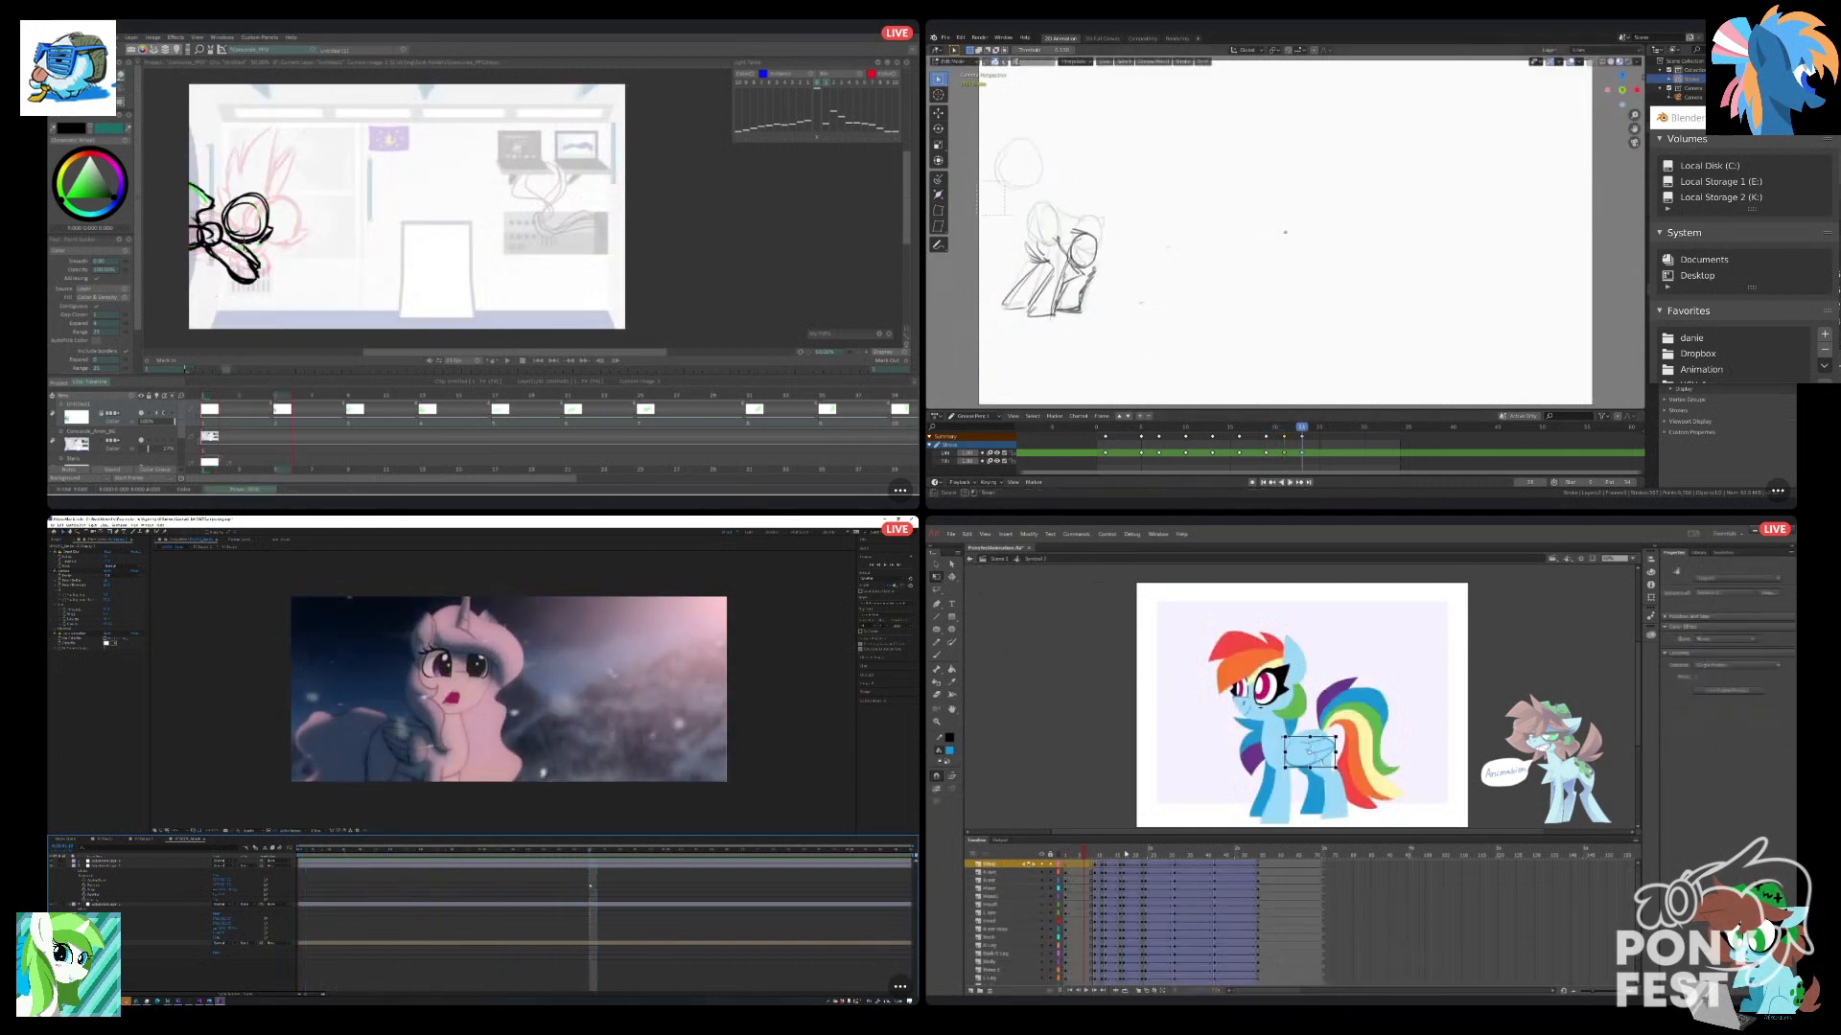
drag(1110, 353, 1112, 354)
drag(1086, 854, 1120, 863)
key(s)
click(1102, 312)
Pick red and recolour the line at TVPaint's canvas edge, deselect Blender's strokes, and replay its animation from the first keyframe.
click(91, 163)
key(alt+a)
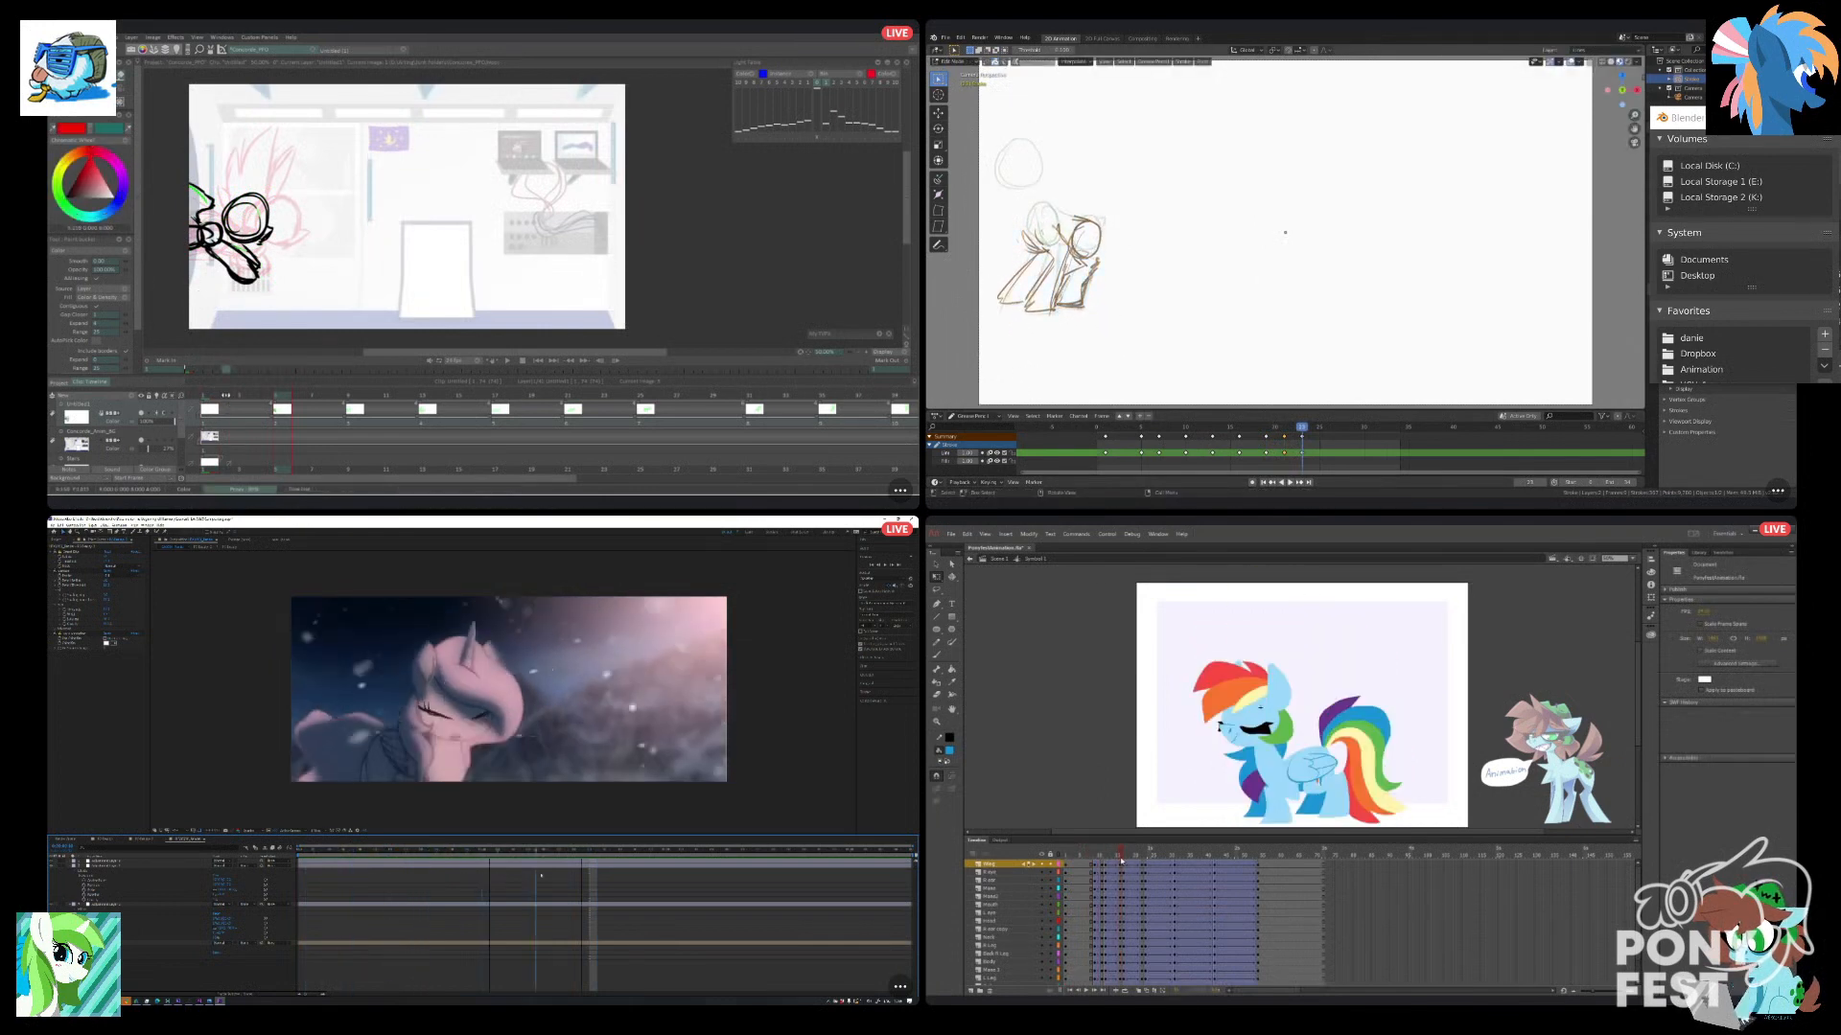
key(Left)
key(Left)
key(Left)
drag(1302, 427, 1098, 427)
key(space)
click(202, 227)
Change the wing's pose on the blue pony's crouched frame in Animate, and exit the symbol to the main scene.
click(1312, 767)
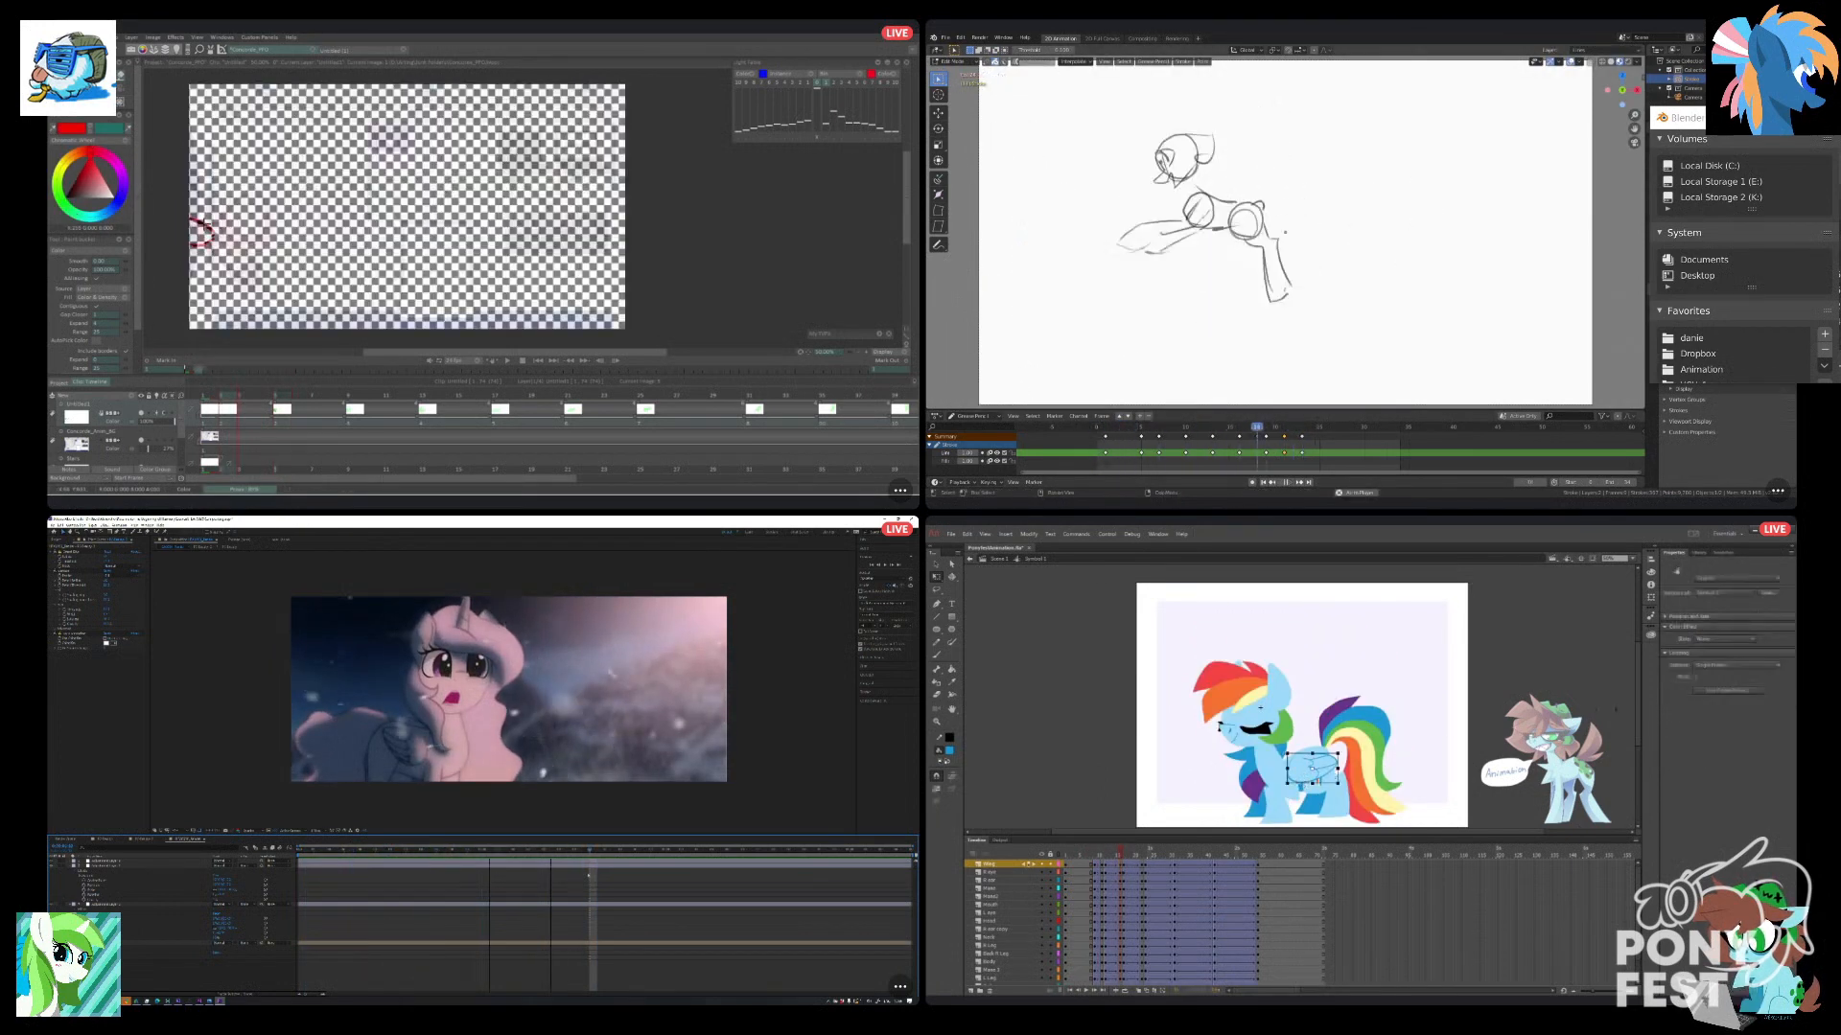
key(space)
key(Return)
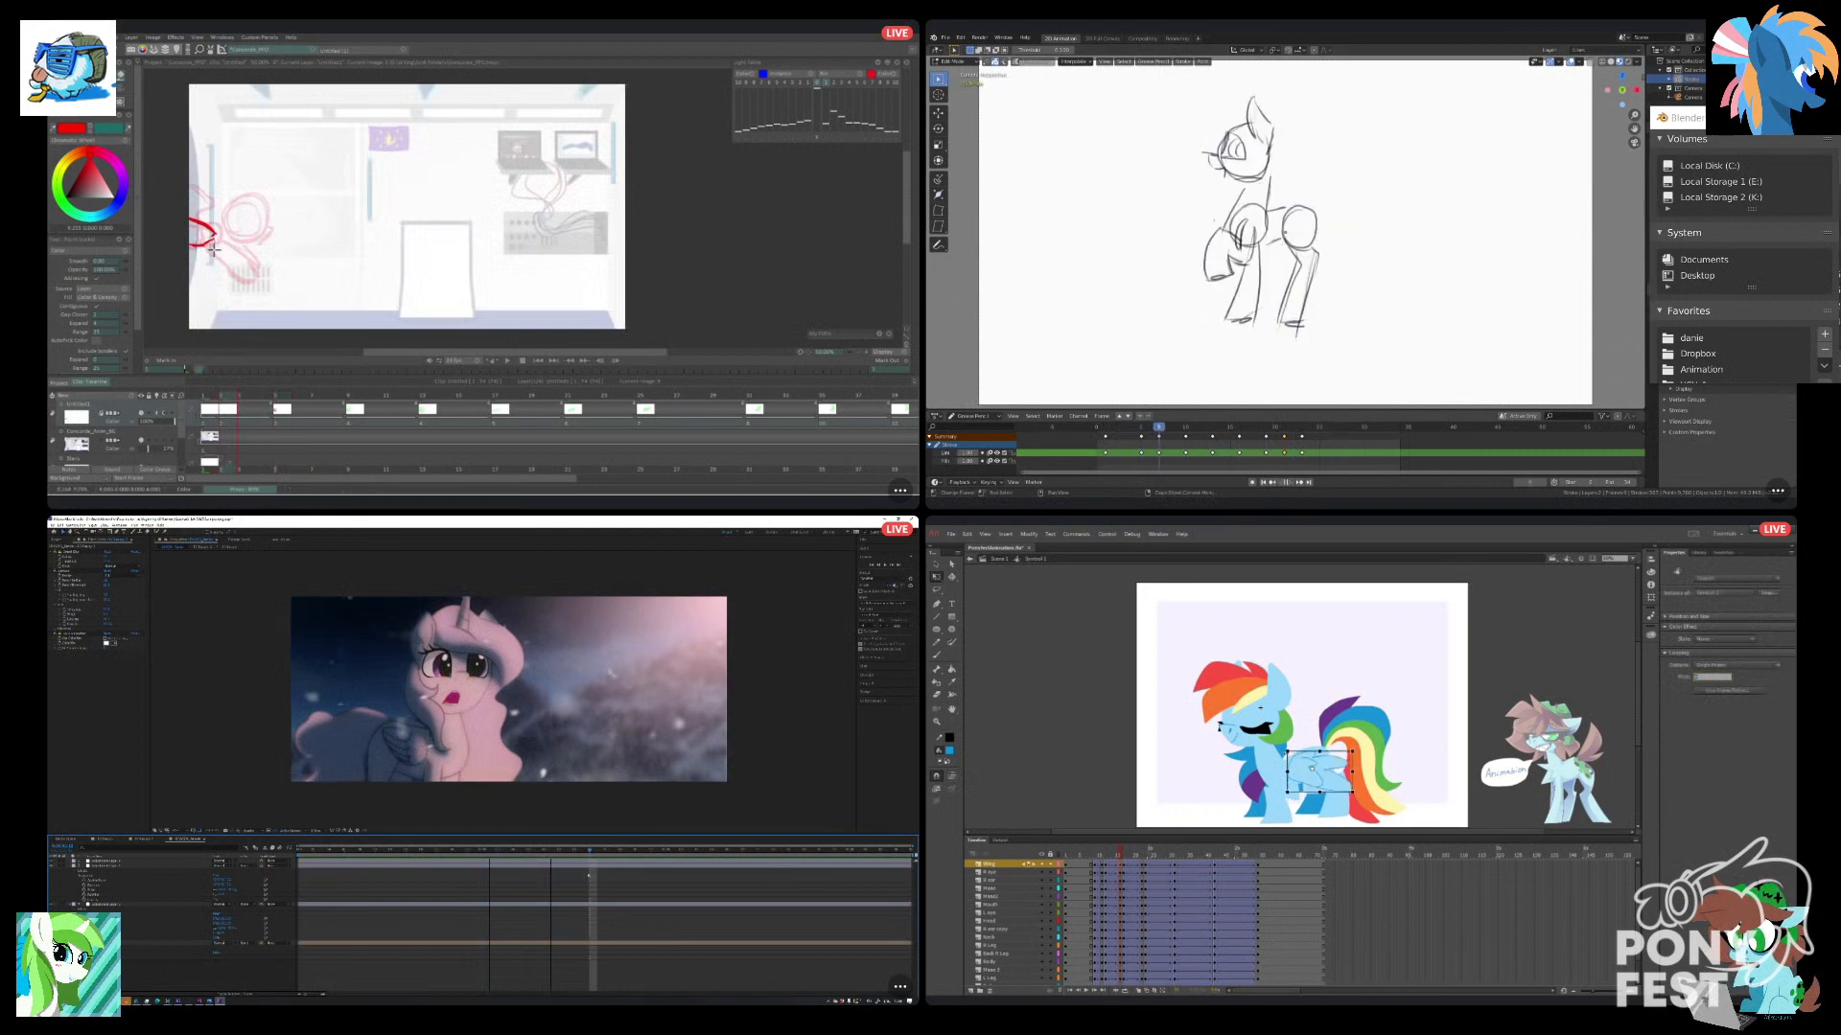
click(1183, 806)
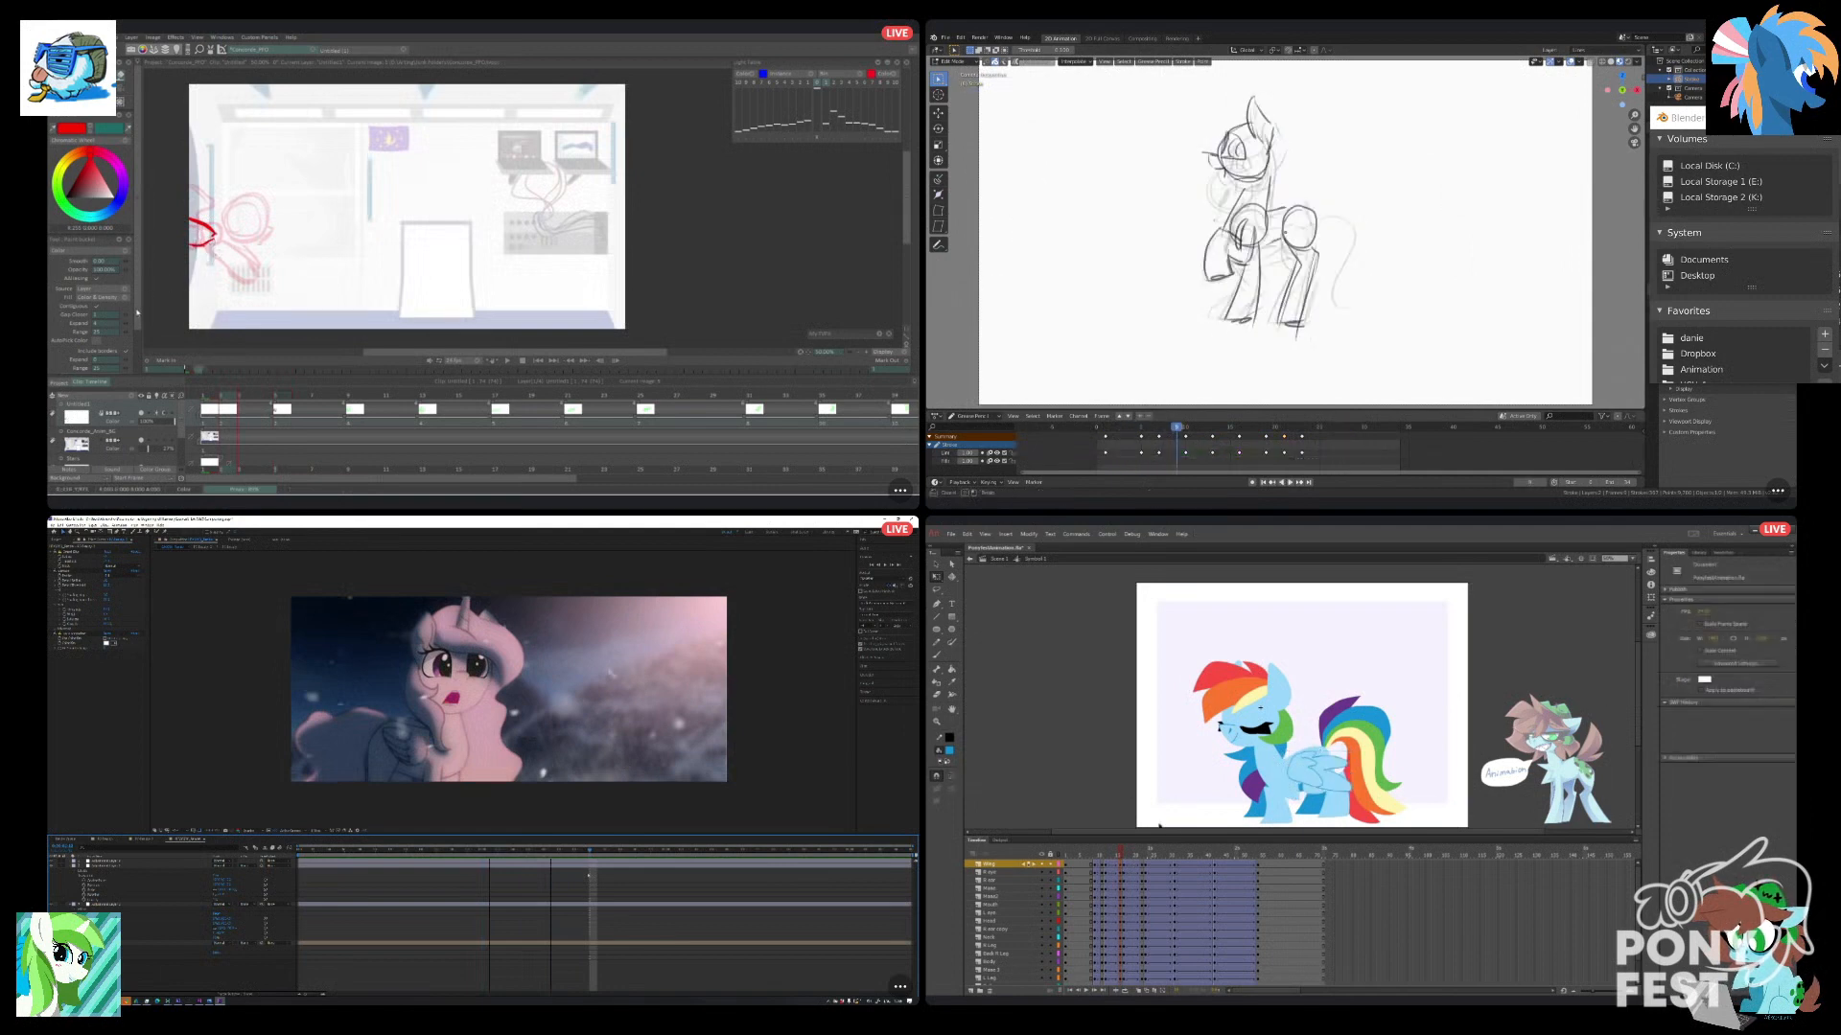
double_click(1011, 590)
key(s)
key(space)
Replay the Animate scene from the beginning, check the star layer's frame behind the pony, and replay the scene again.
click(1070, 989)
key(Return)
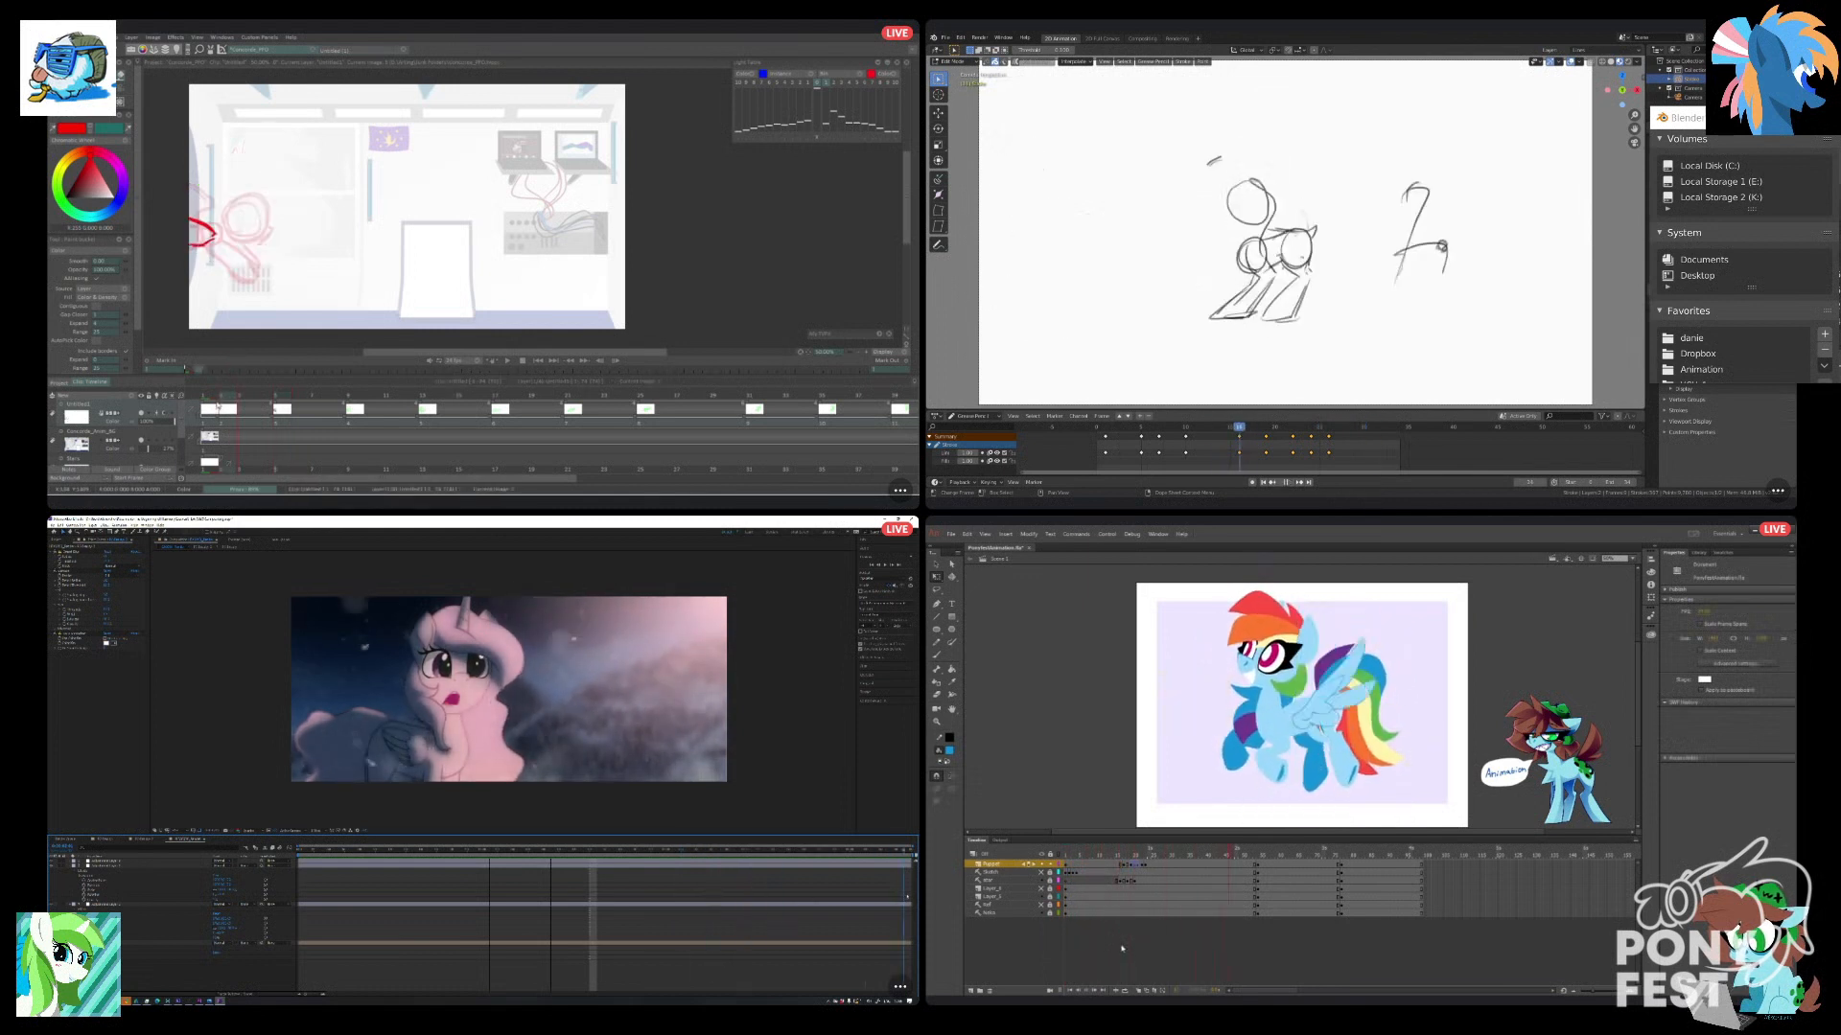
key(space)
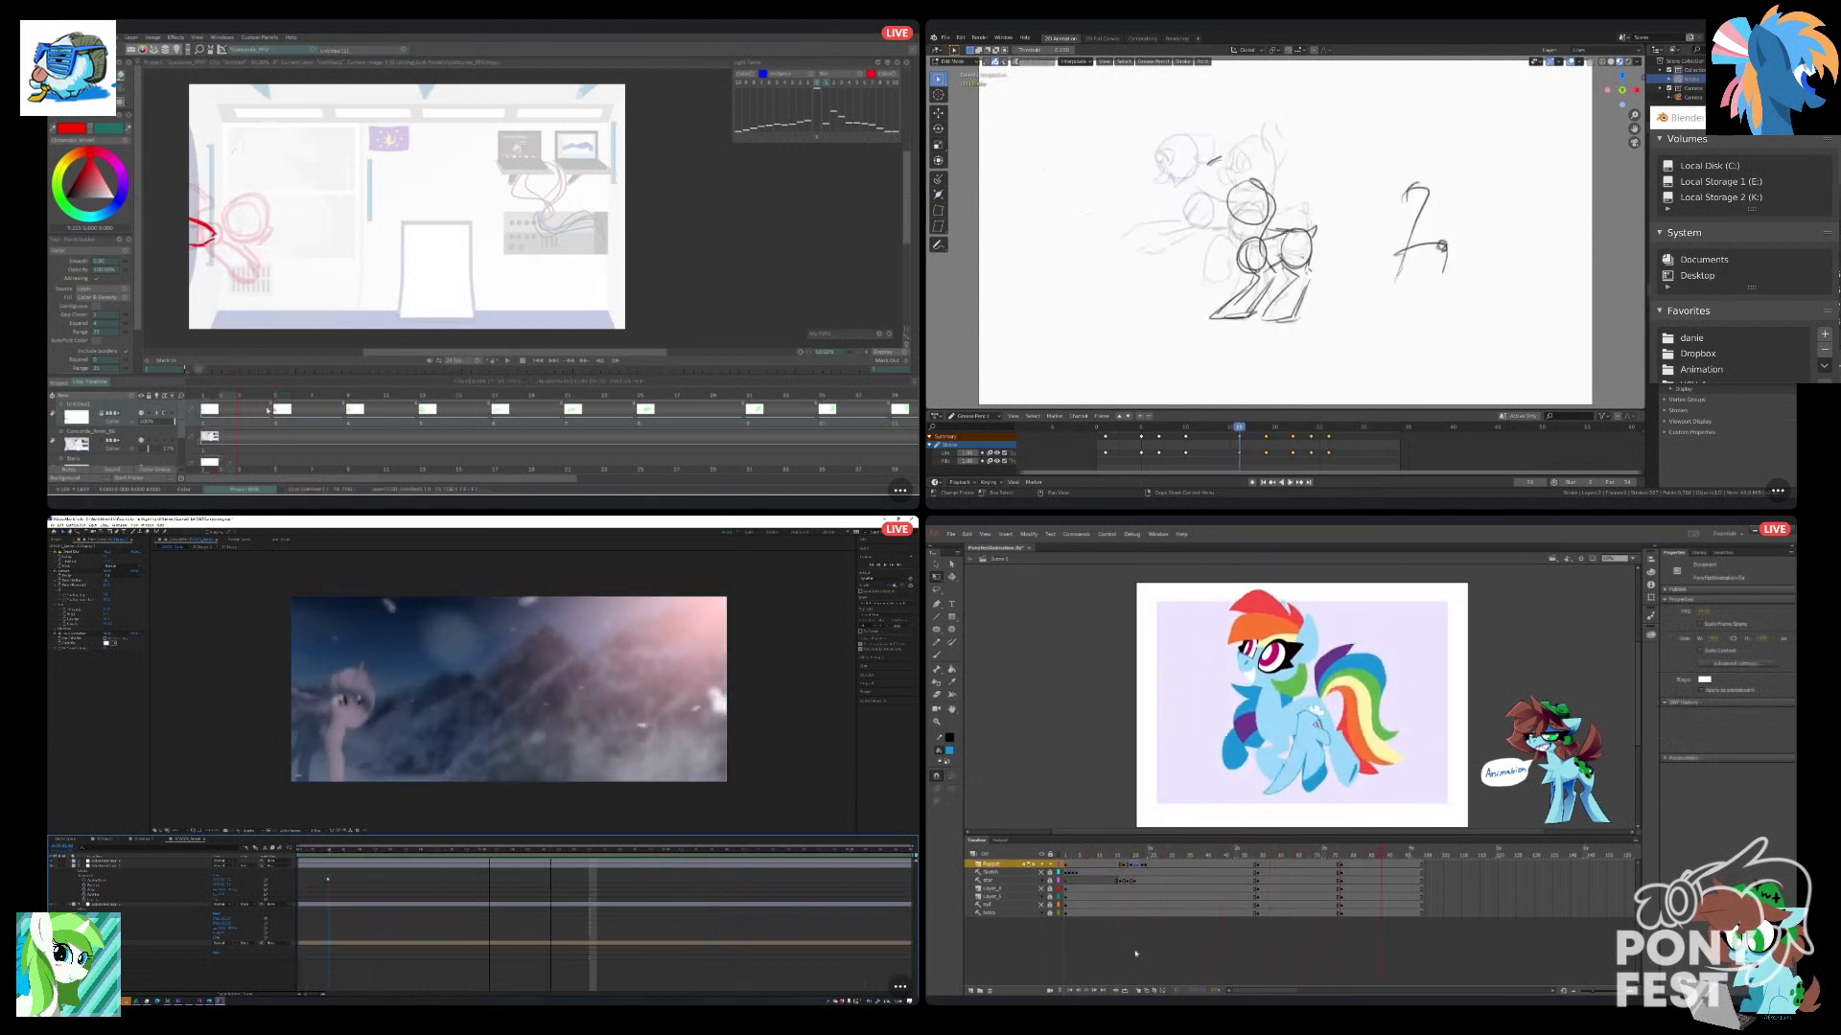
click(1160, 890)
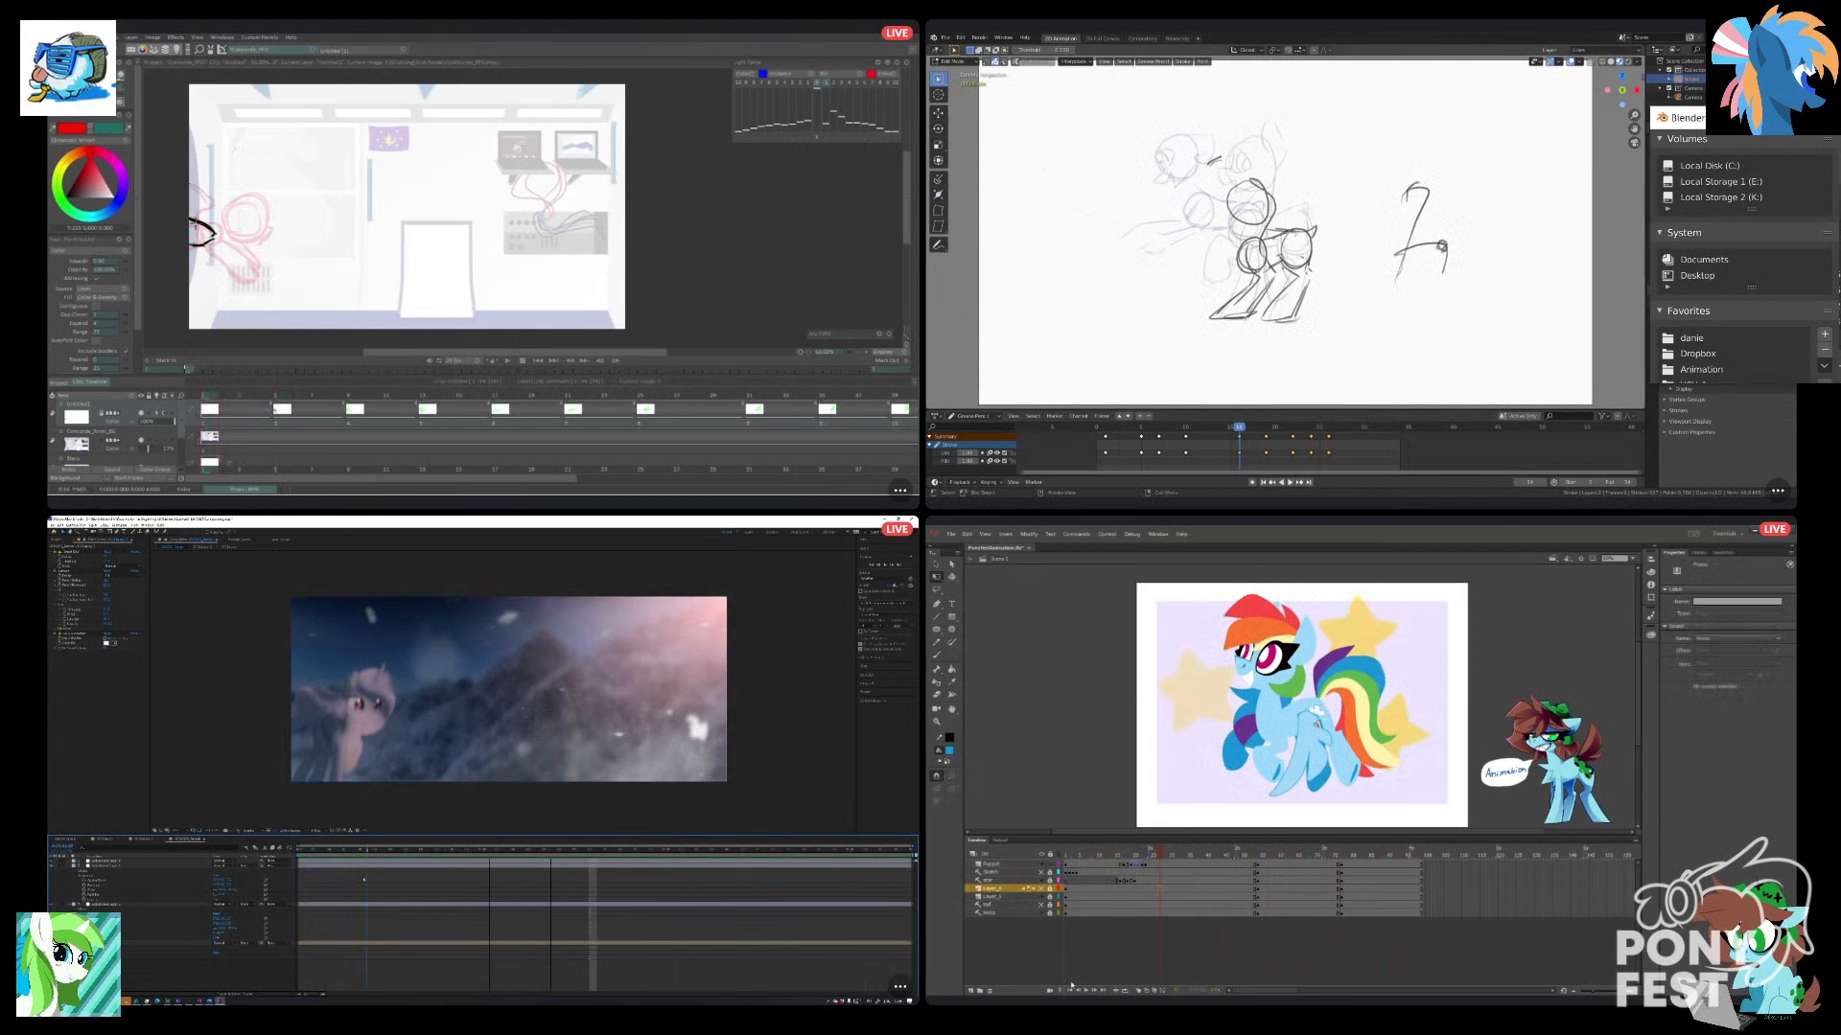
click(1071, 989)
key(Return)
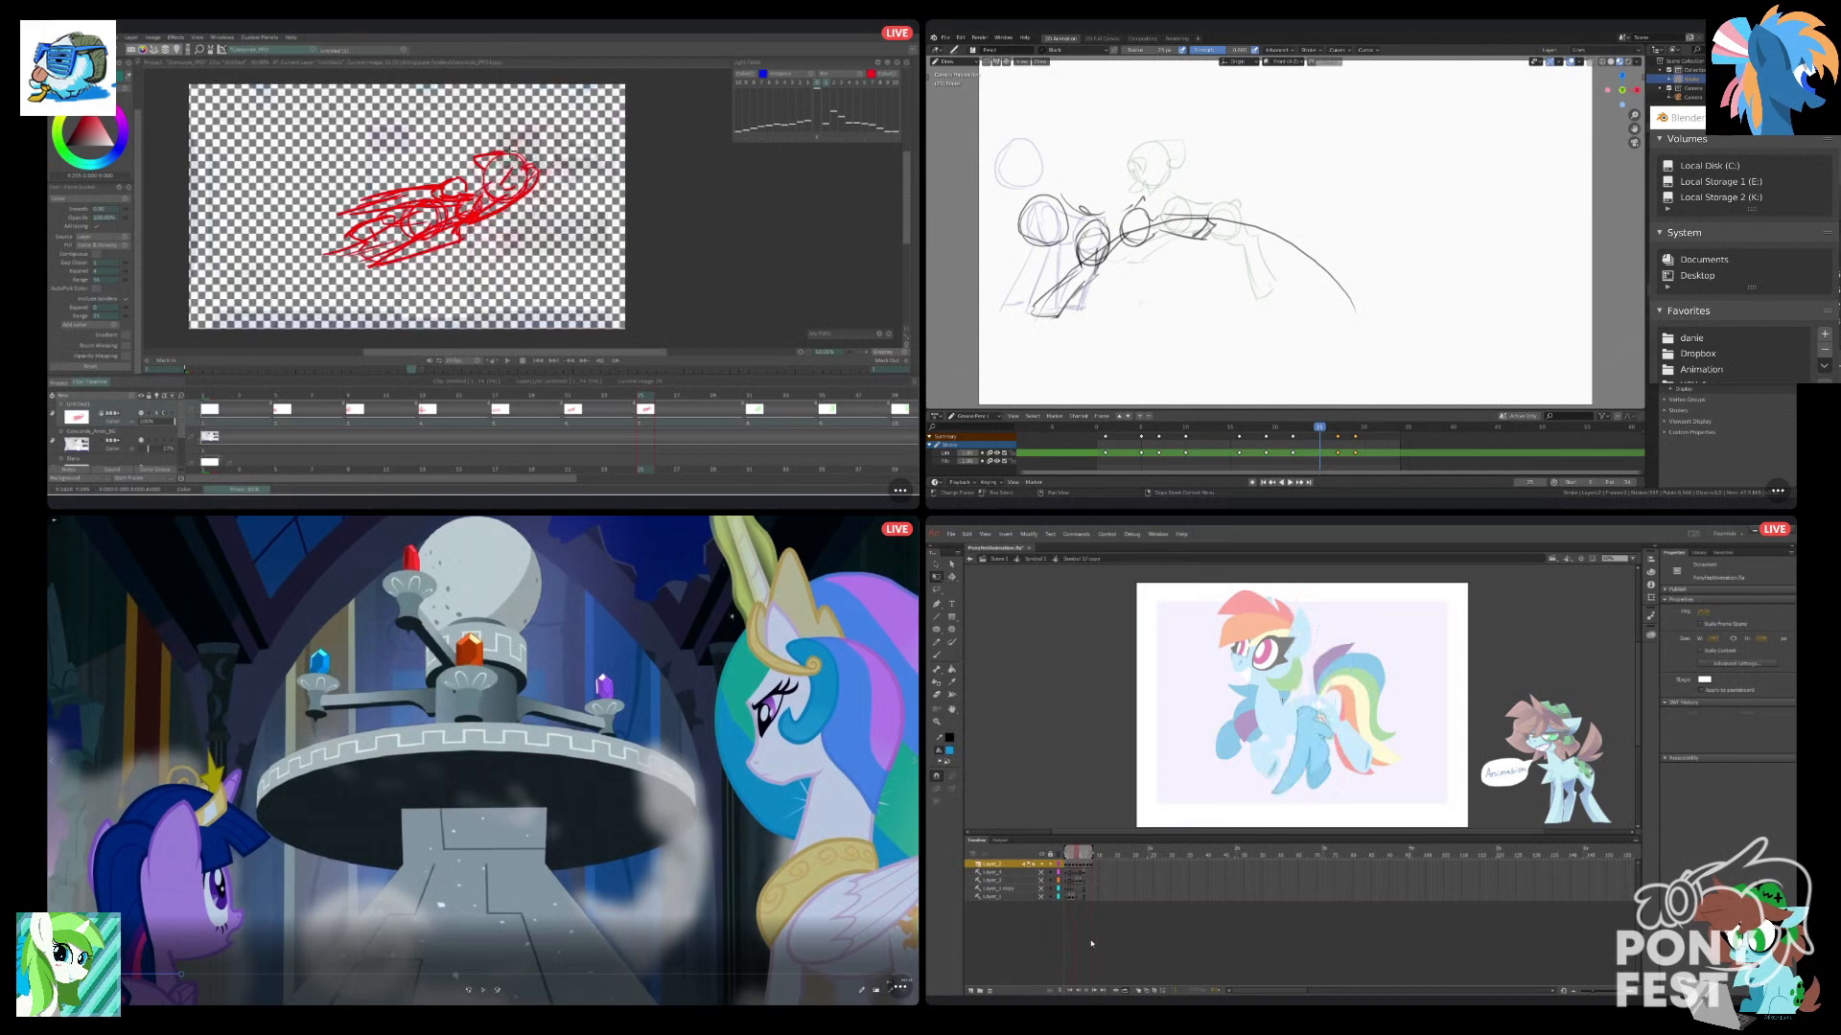
click(899, 987)
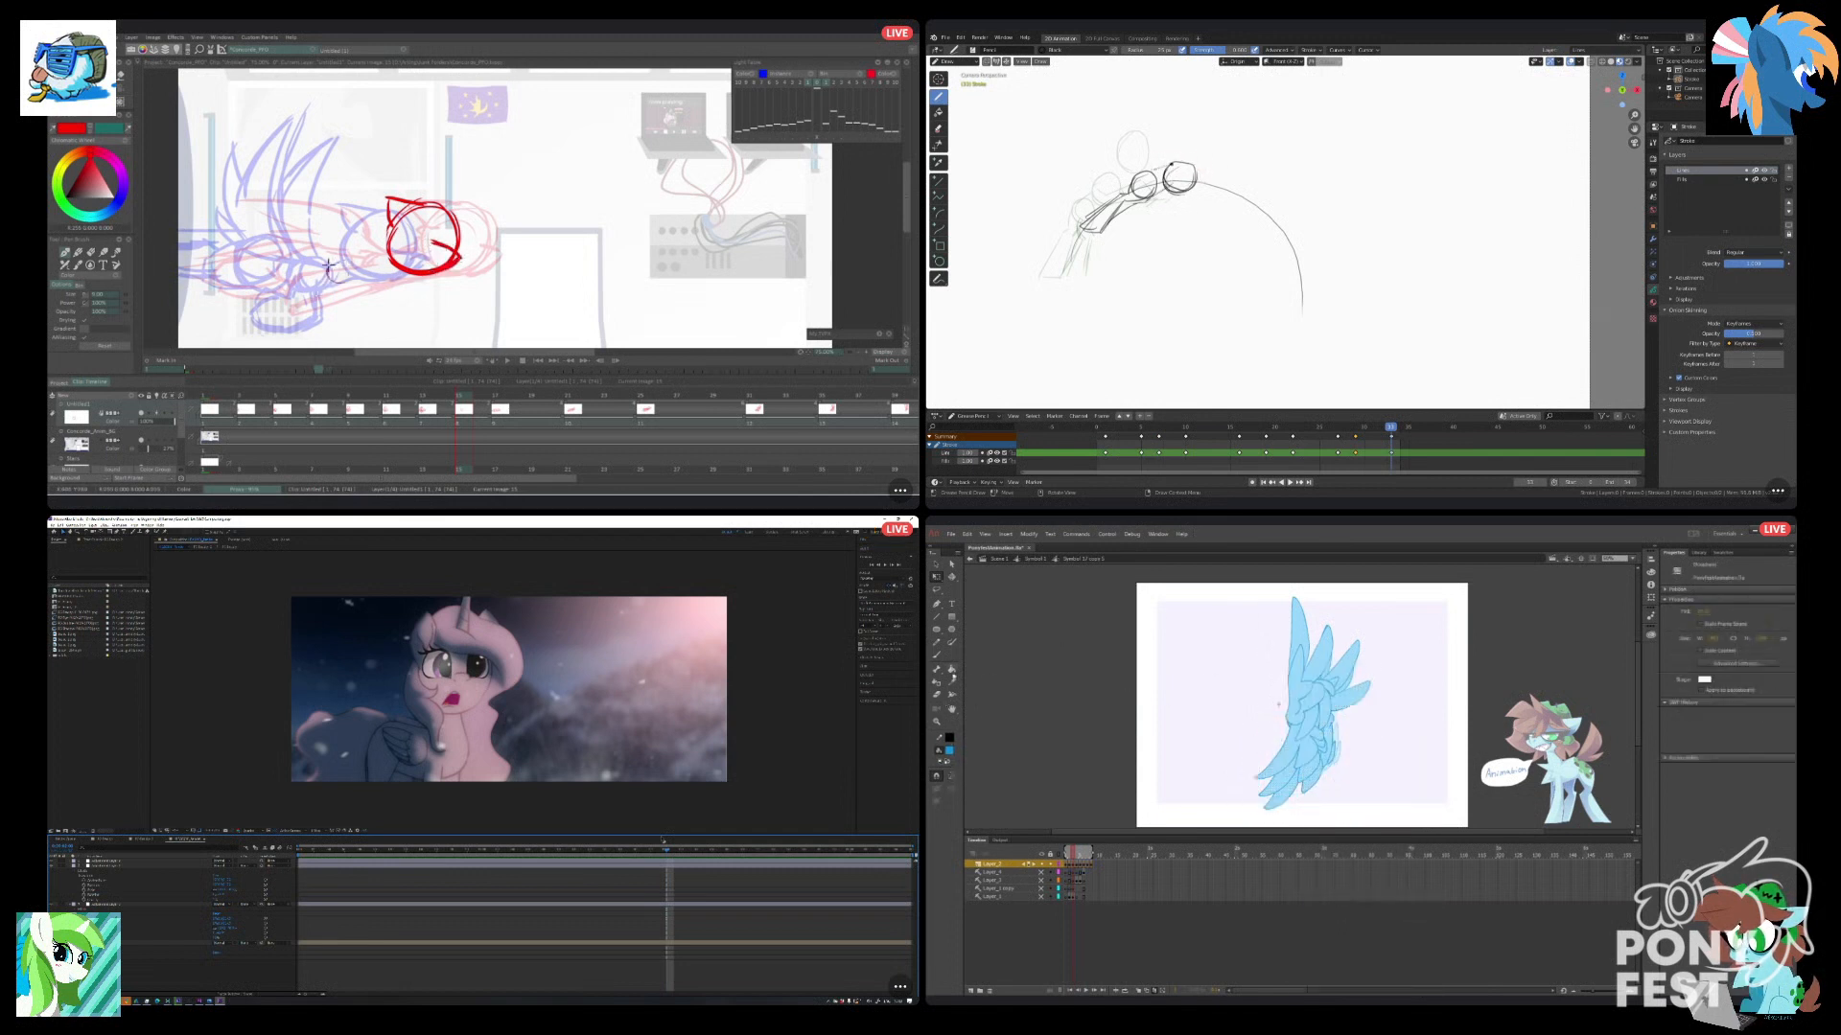
Fill the spread wing with solid blue using Animate's Paint Bucket, turn onion skinning off, and go back to the symbol's first frame.
click(952, 670)
click(1322, 766)
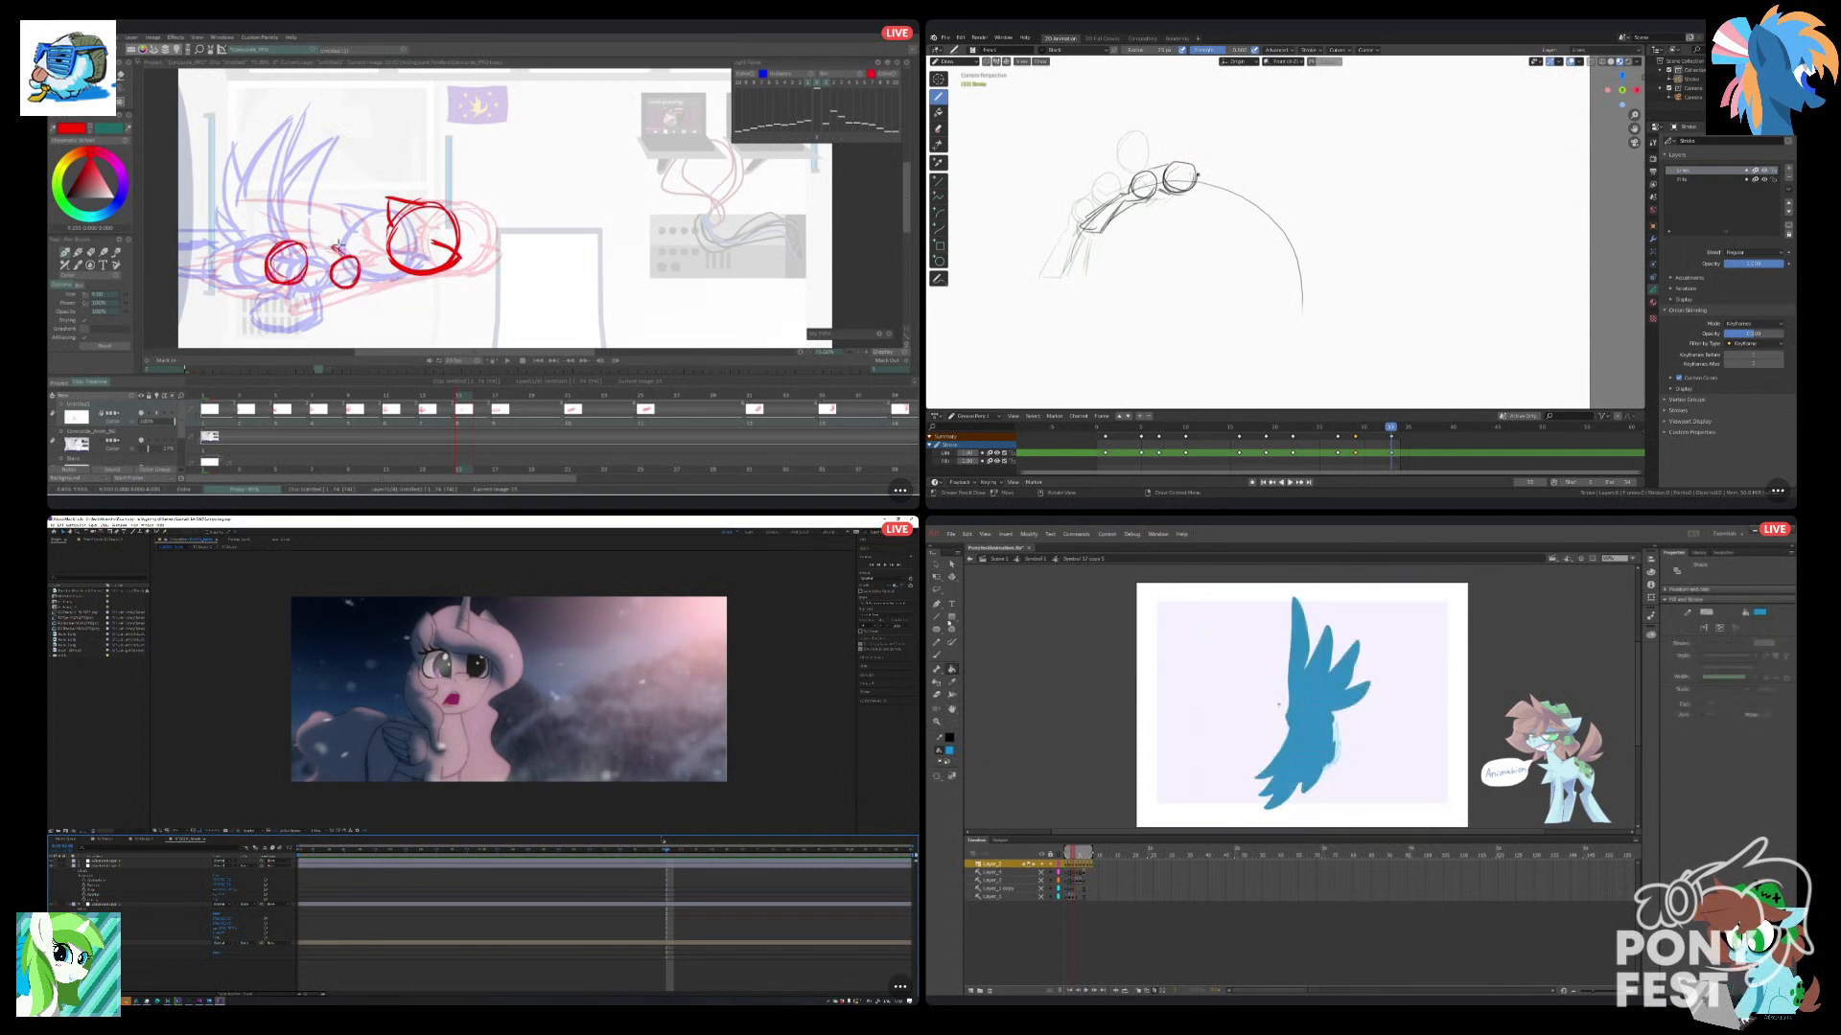
click(939, 578)
click(1066, 713)
click(1153, 991)
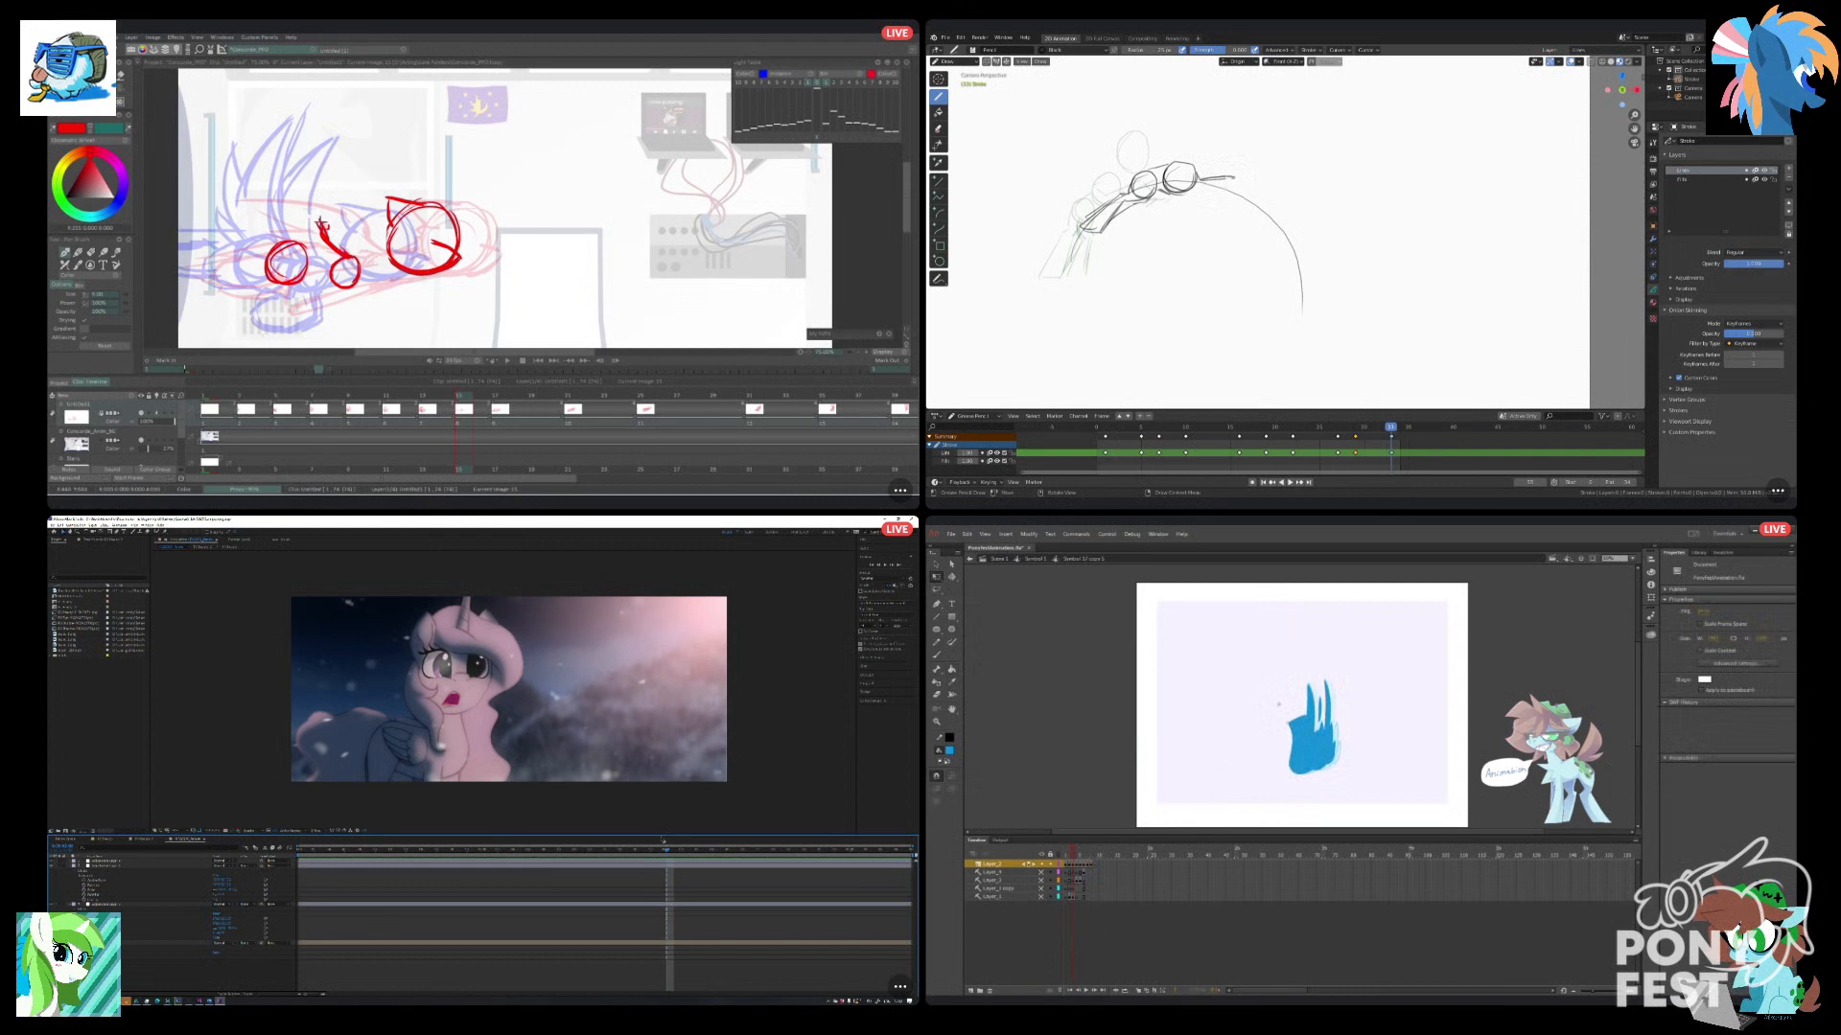
drag(1073, 855, 1065, 853)
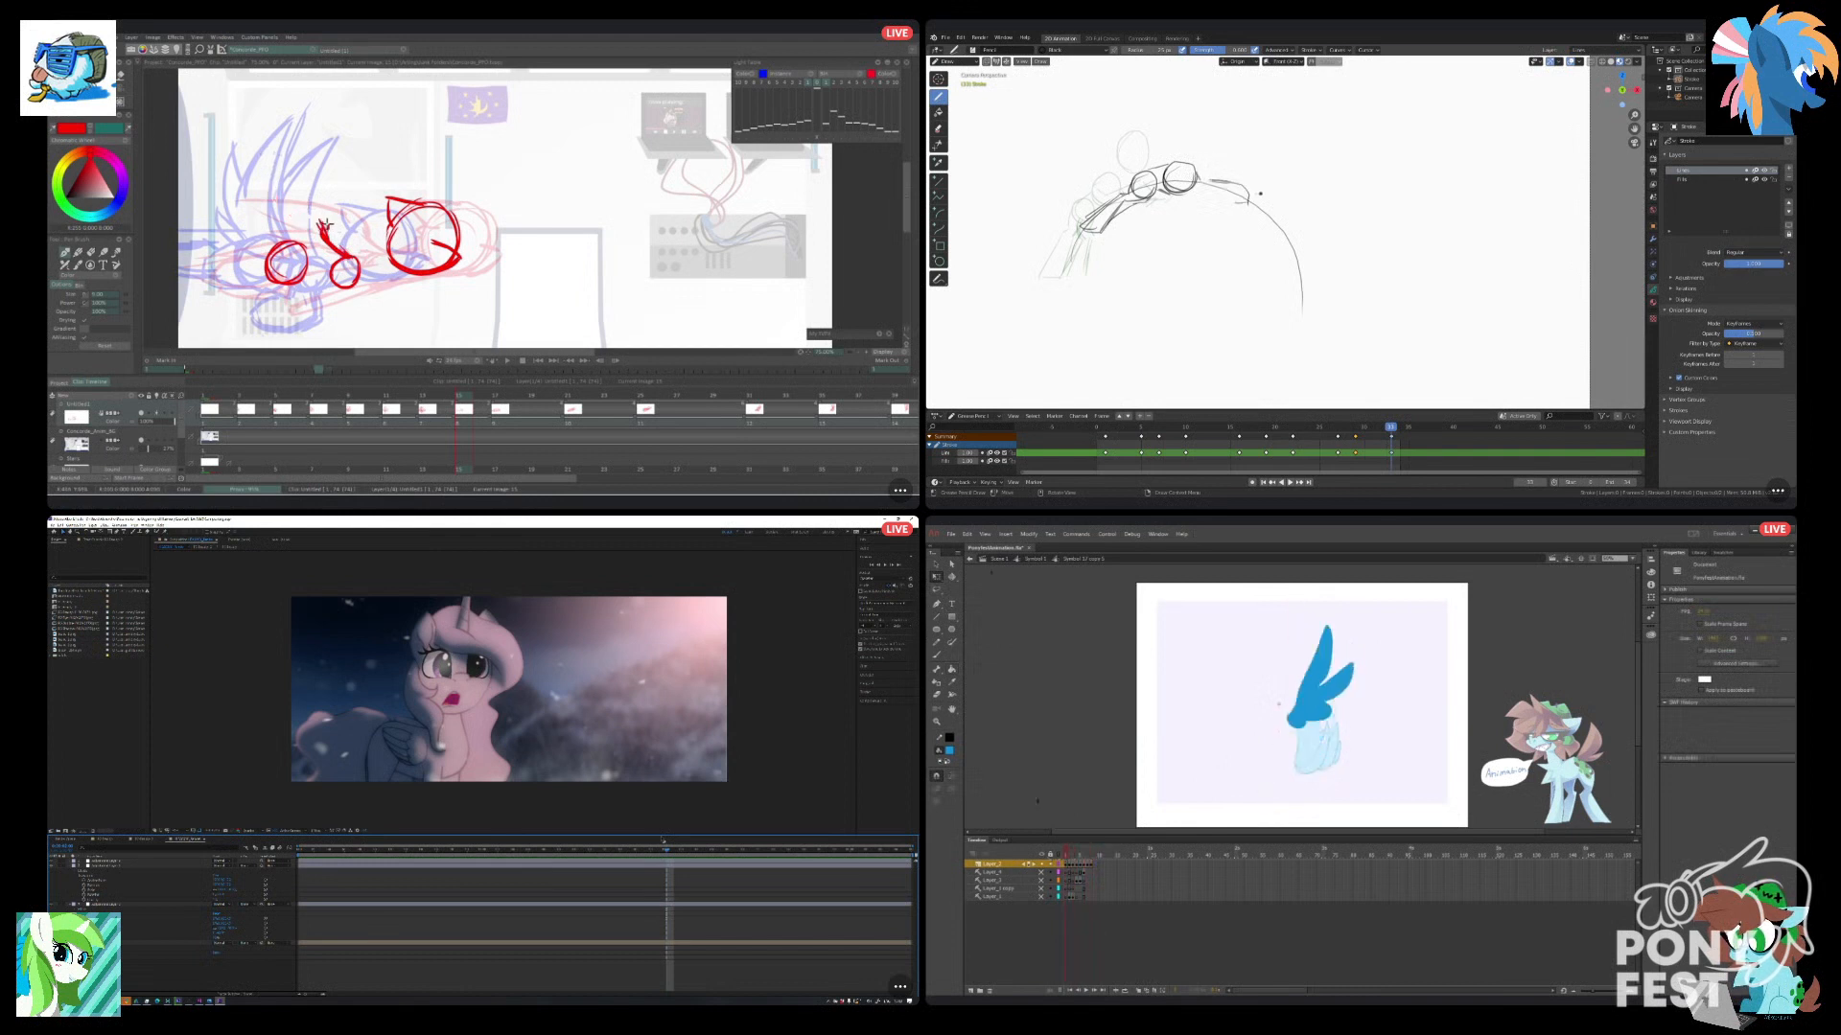
Exit the wing symbol, duplicate the far wing's symbol on the folded-wing frame, and open the copy for editing.
double_click(1223, 729)
drag(1201, 854, 1215, 853)
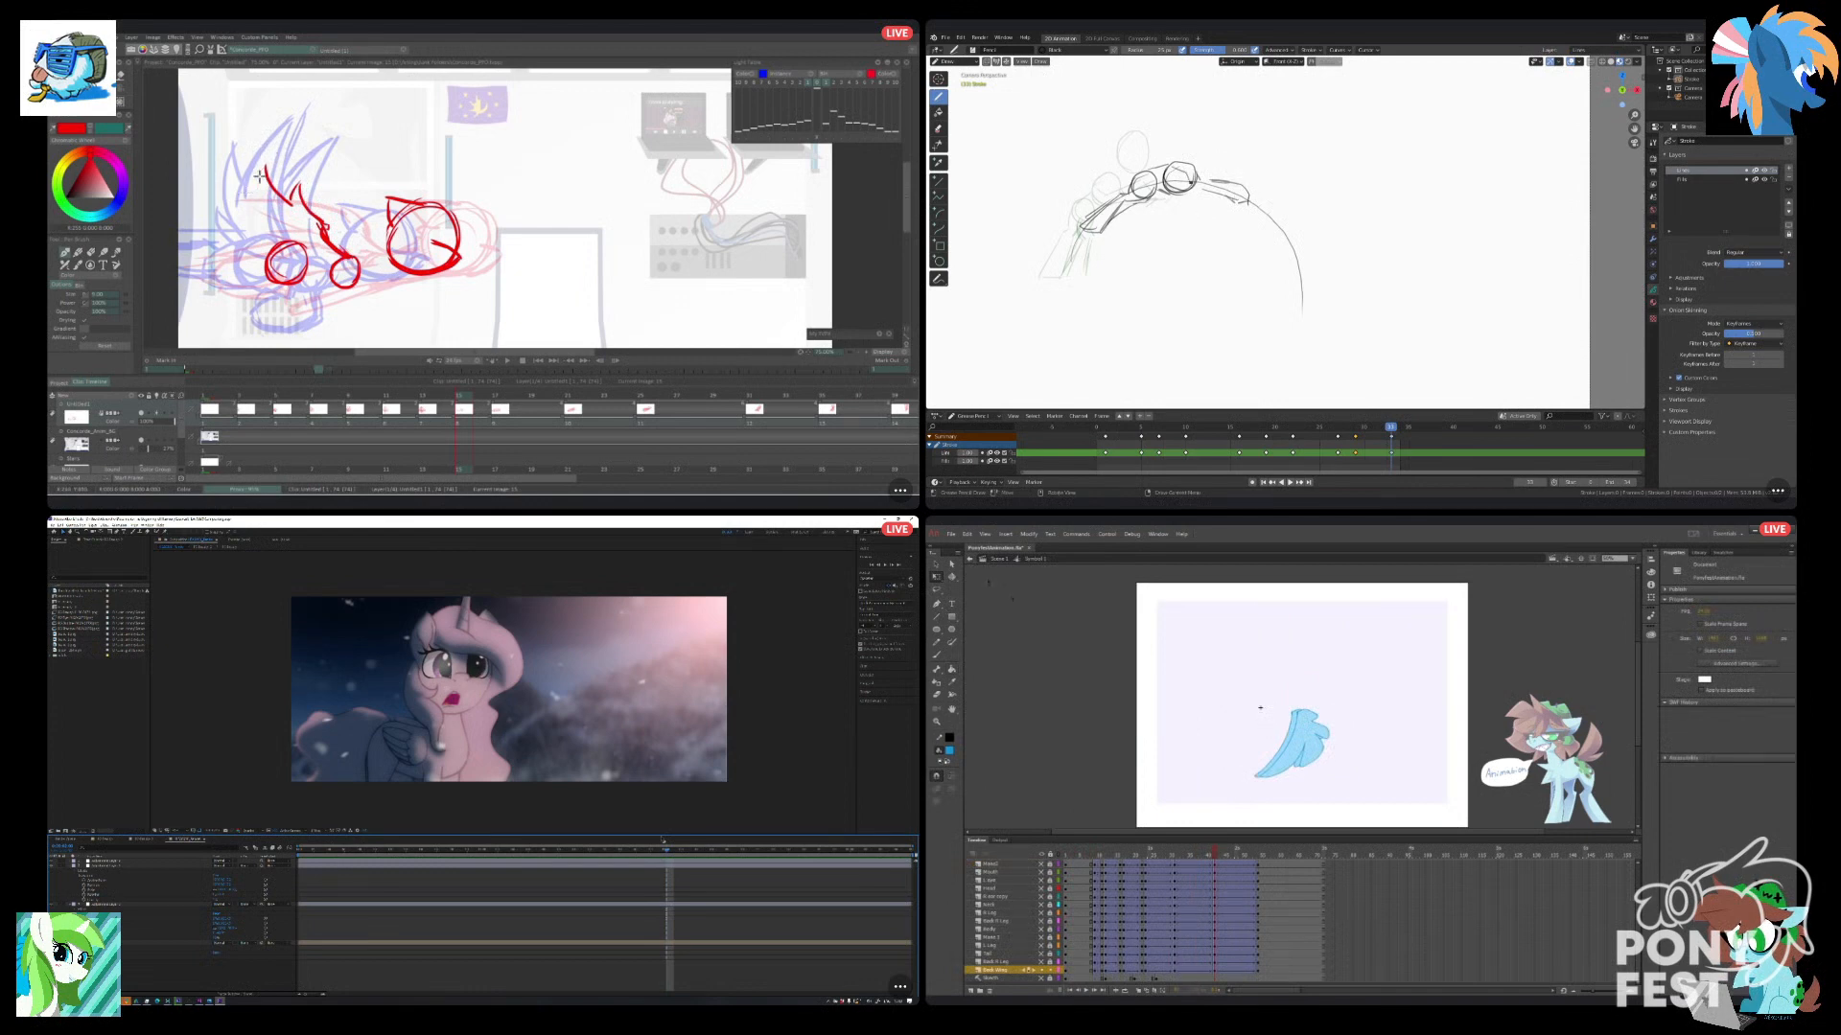
click(1278, 705)
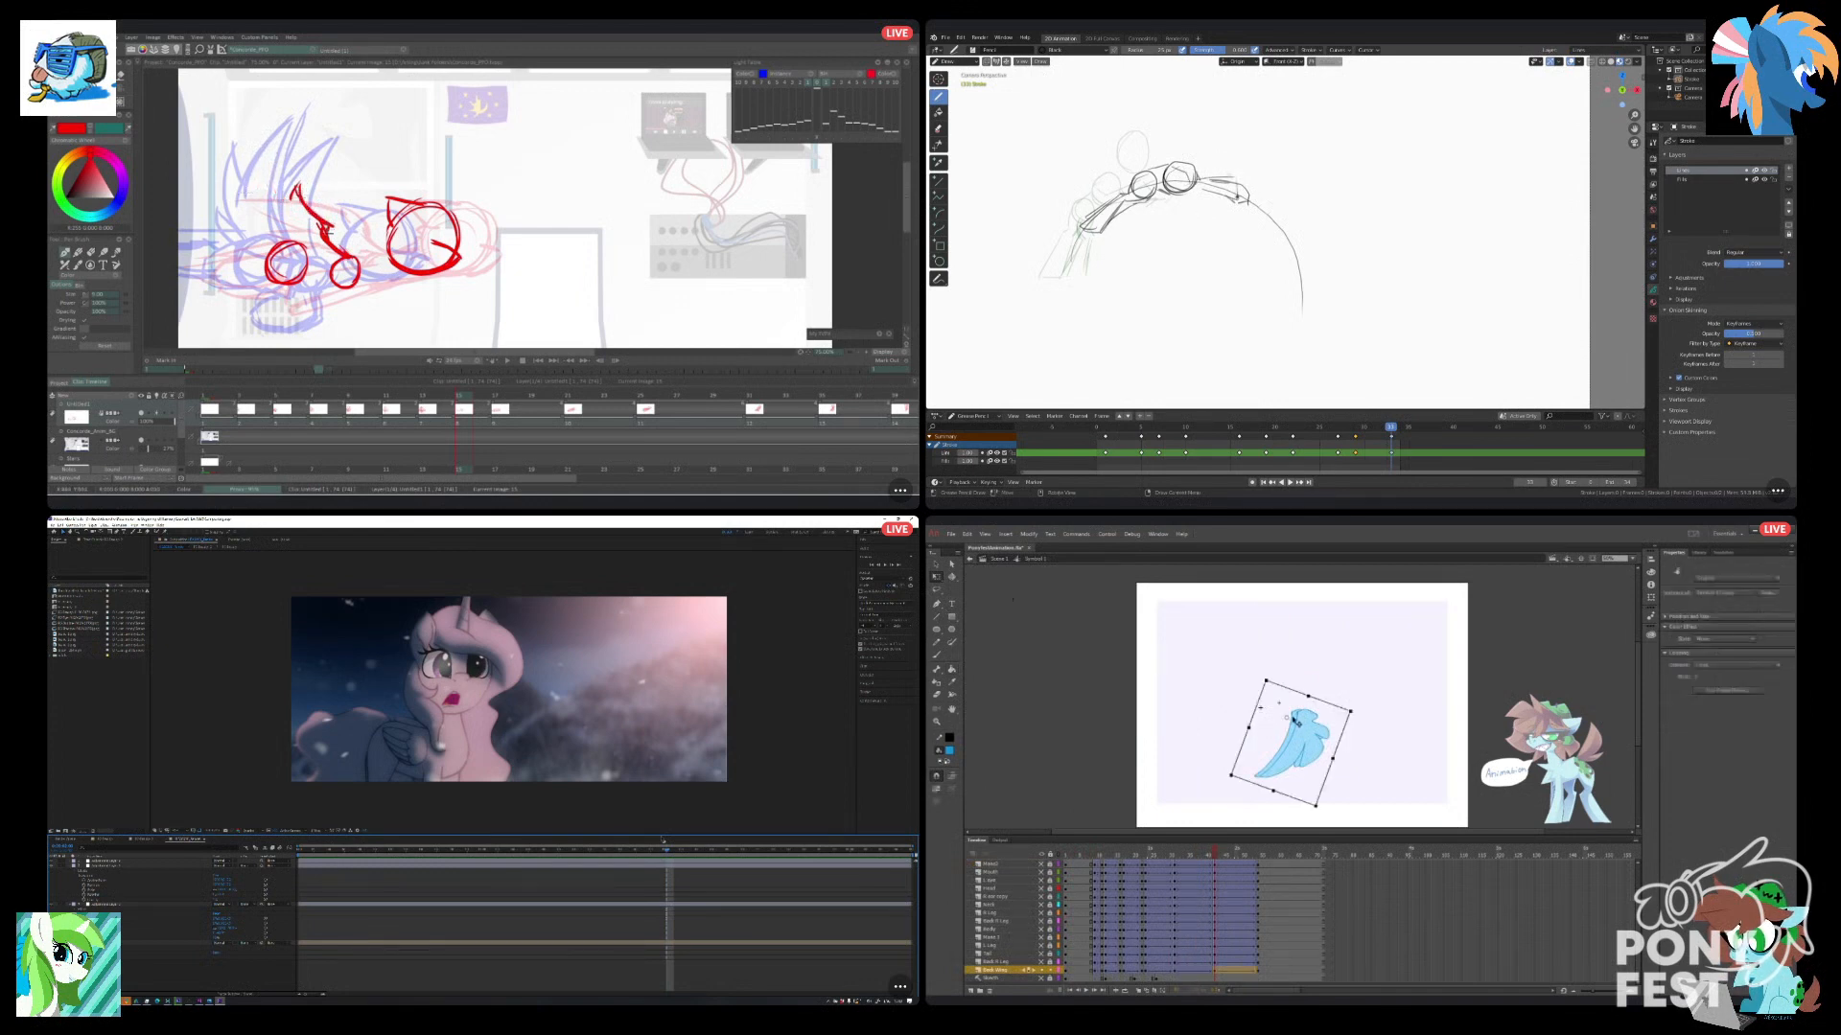
right_click(1293, 719)
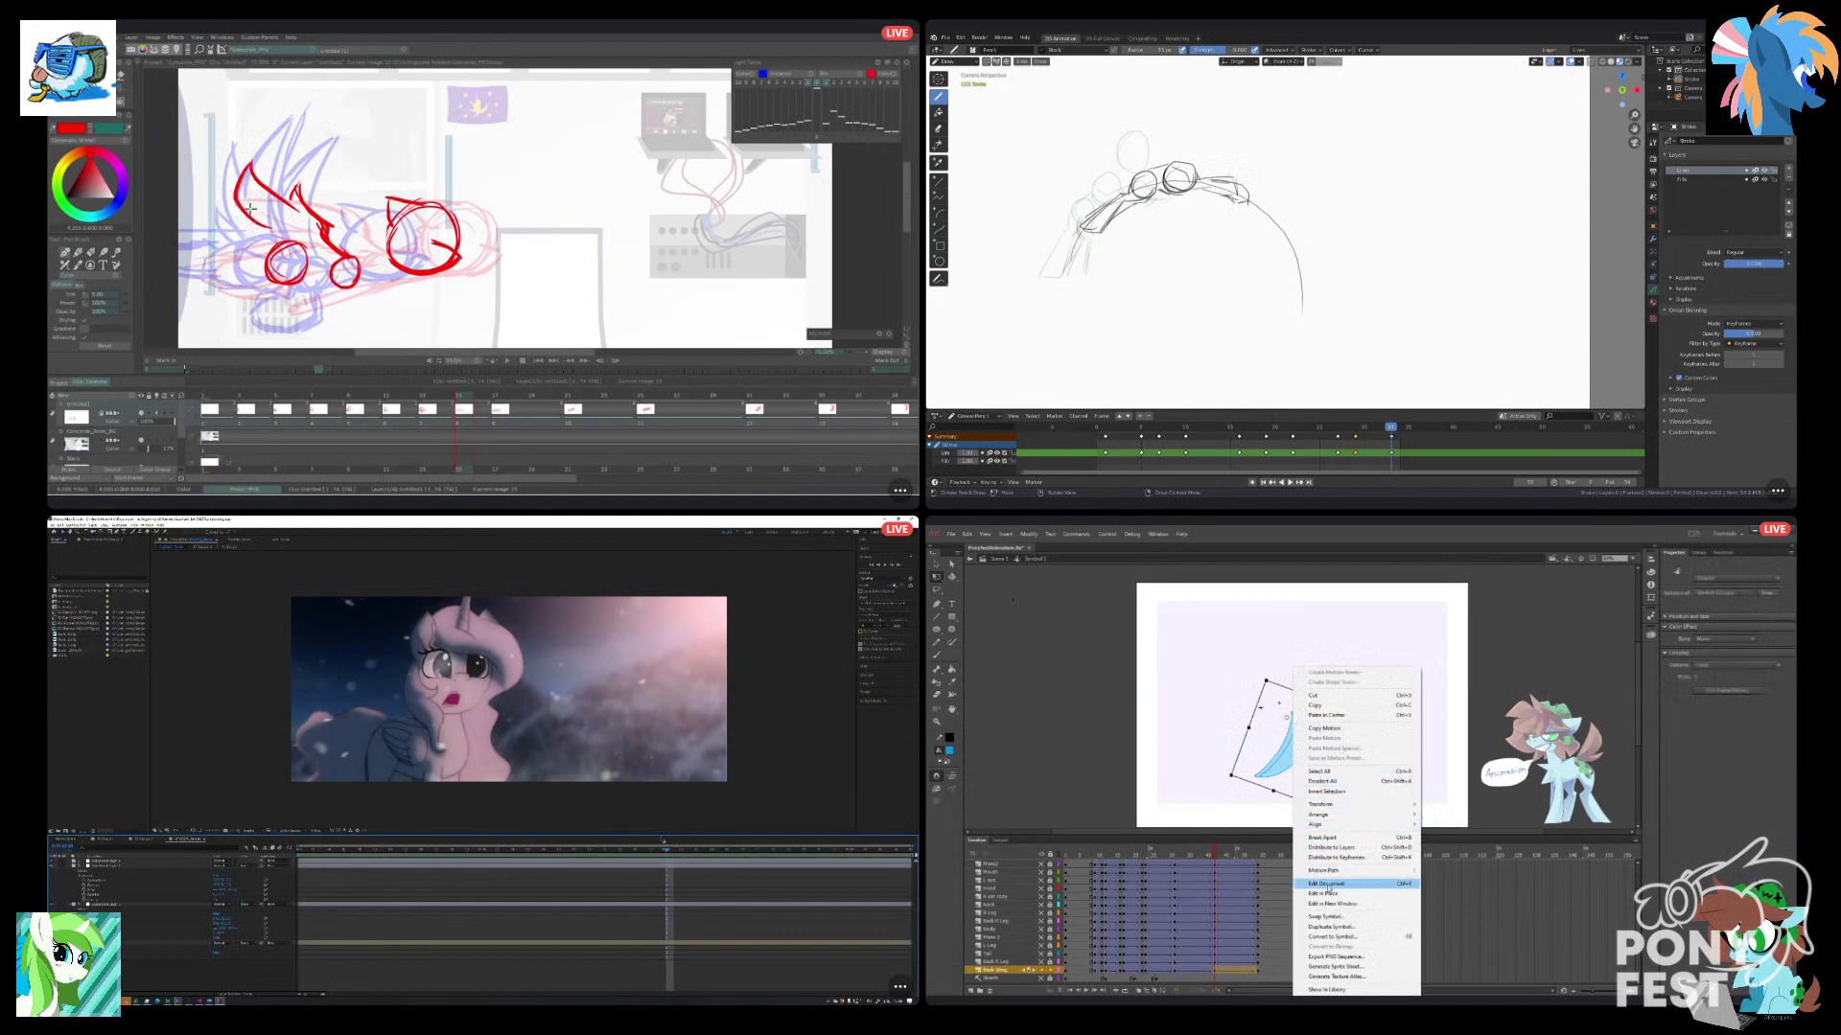
click(1332, 928)
key(Return)
double_click(1286, 745)
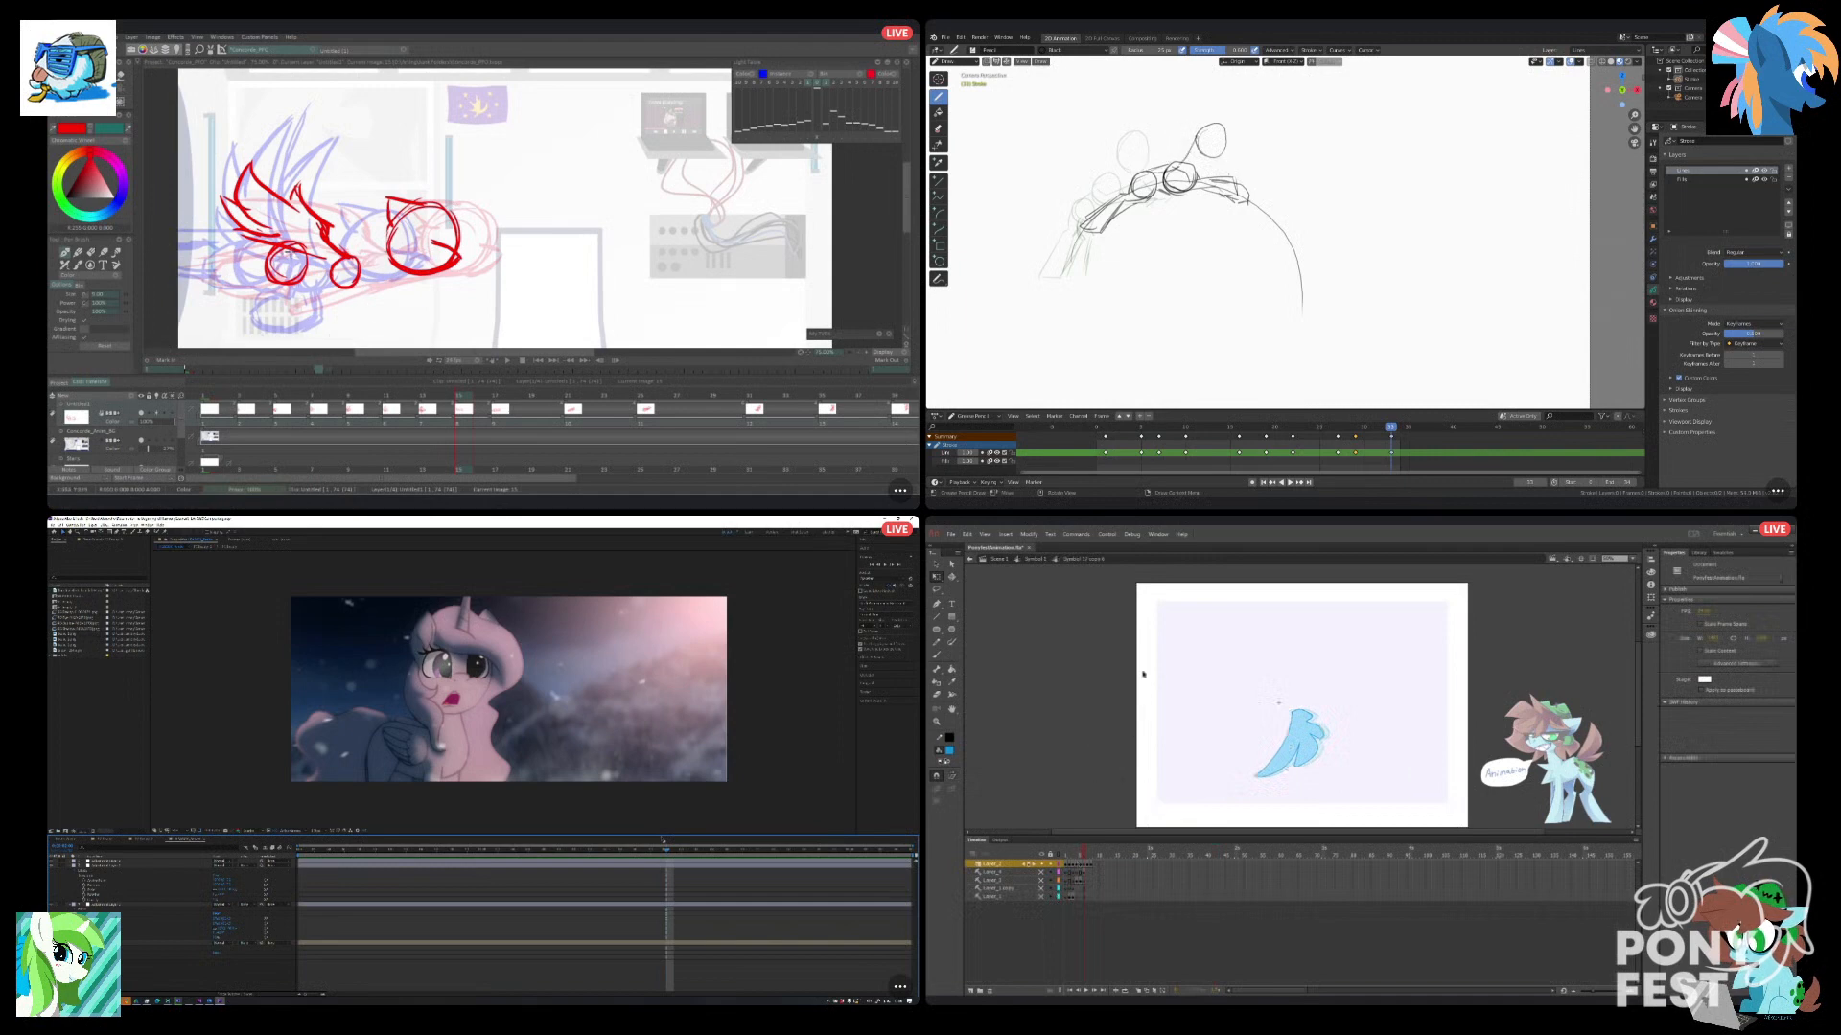
Turn on onion skinning, select the whole spread wing in the duplicated symbol, and break its artwork apart three times.
click(1154, 991)
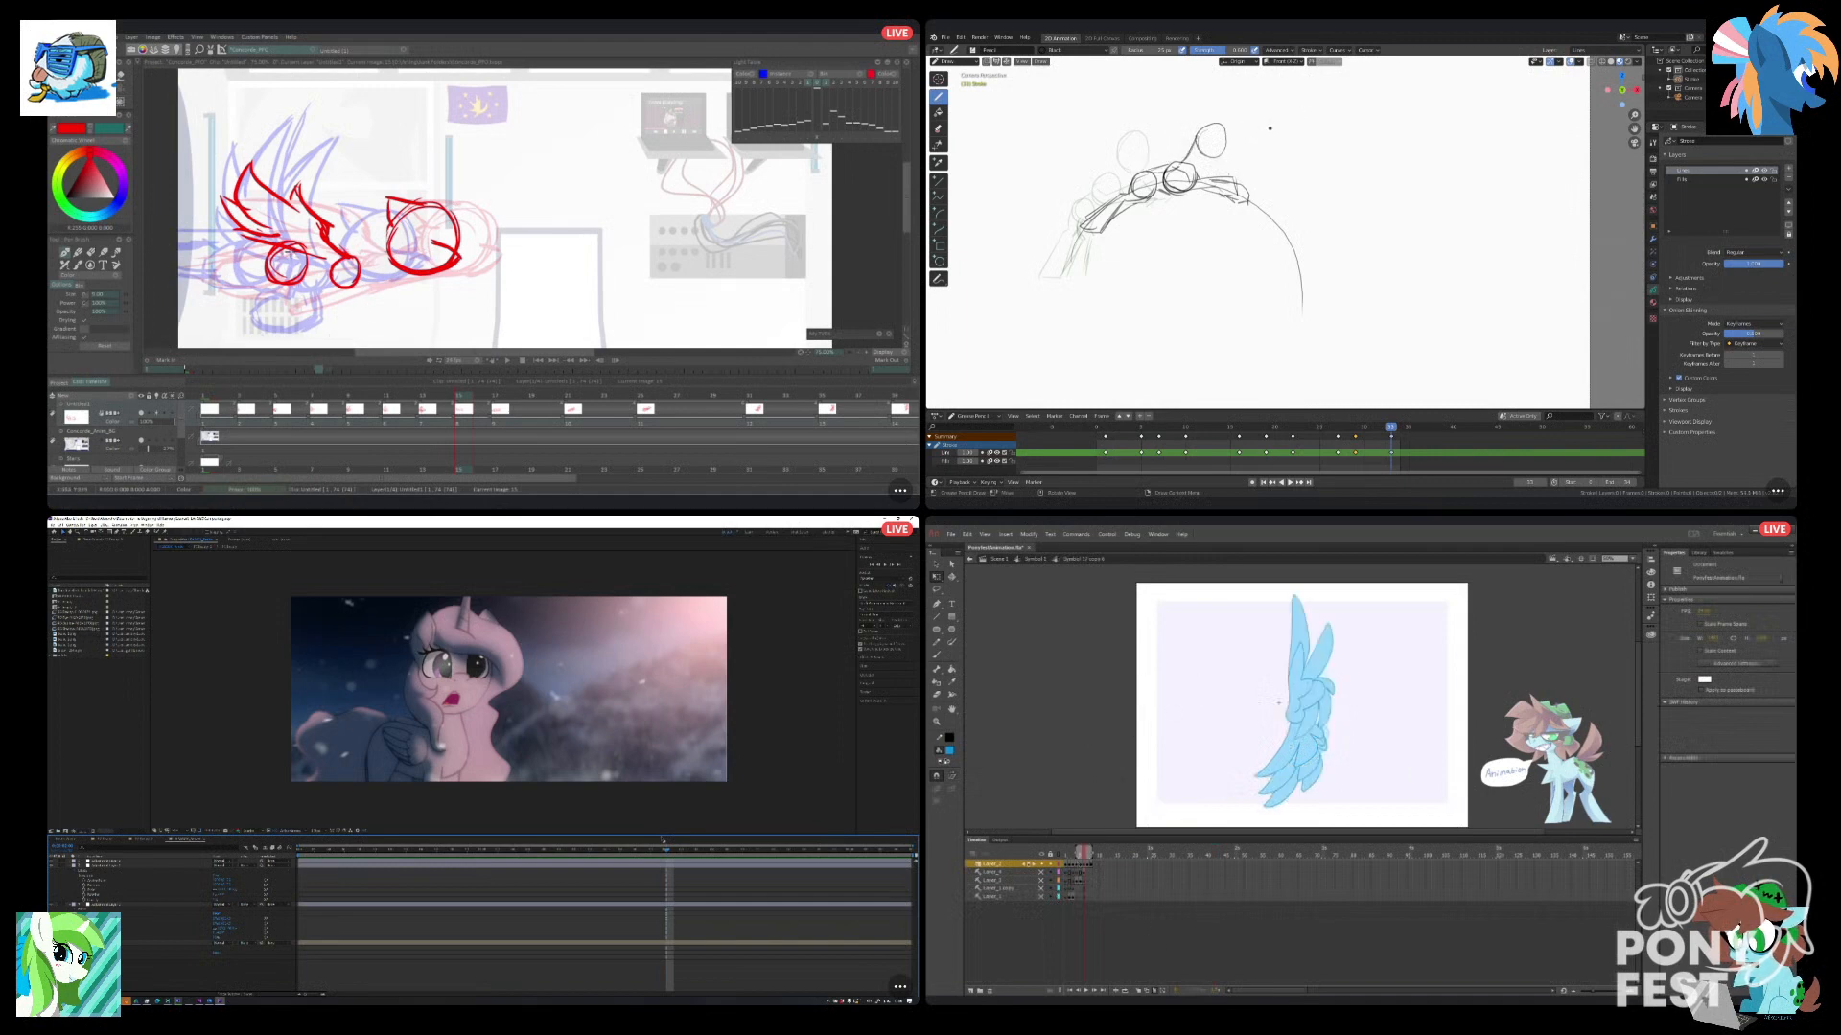
drag(1189, 586, 1496, 846)
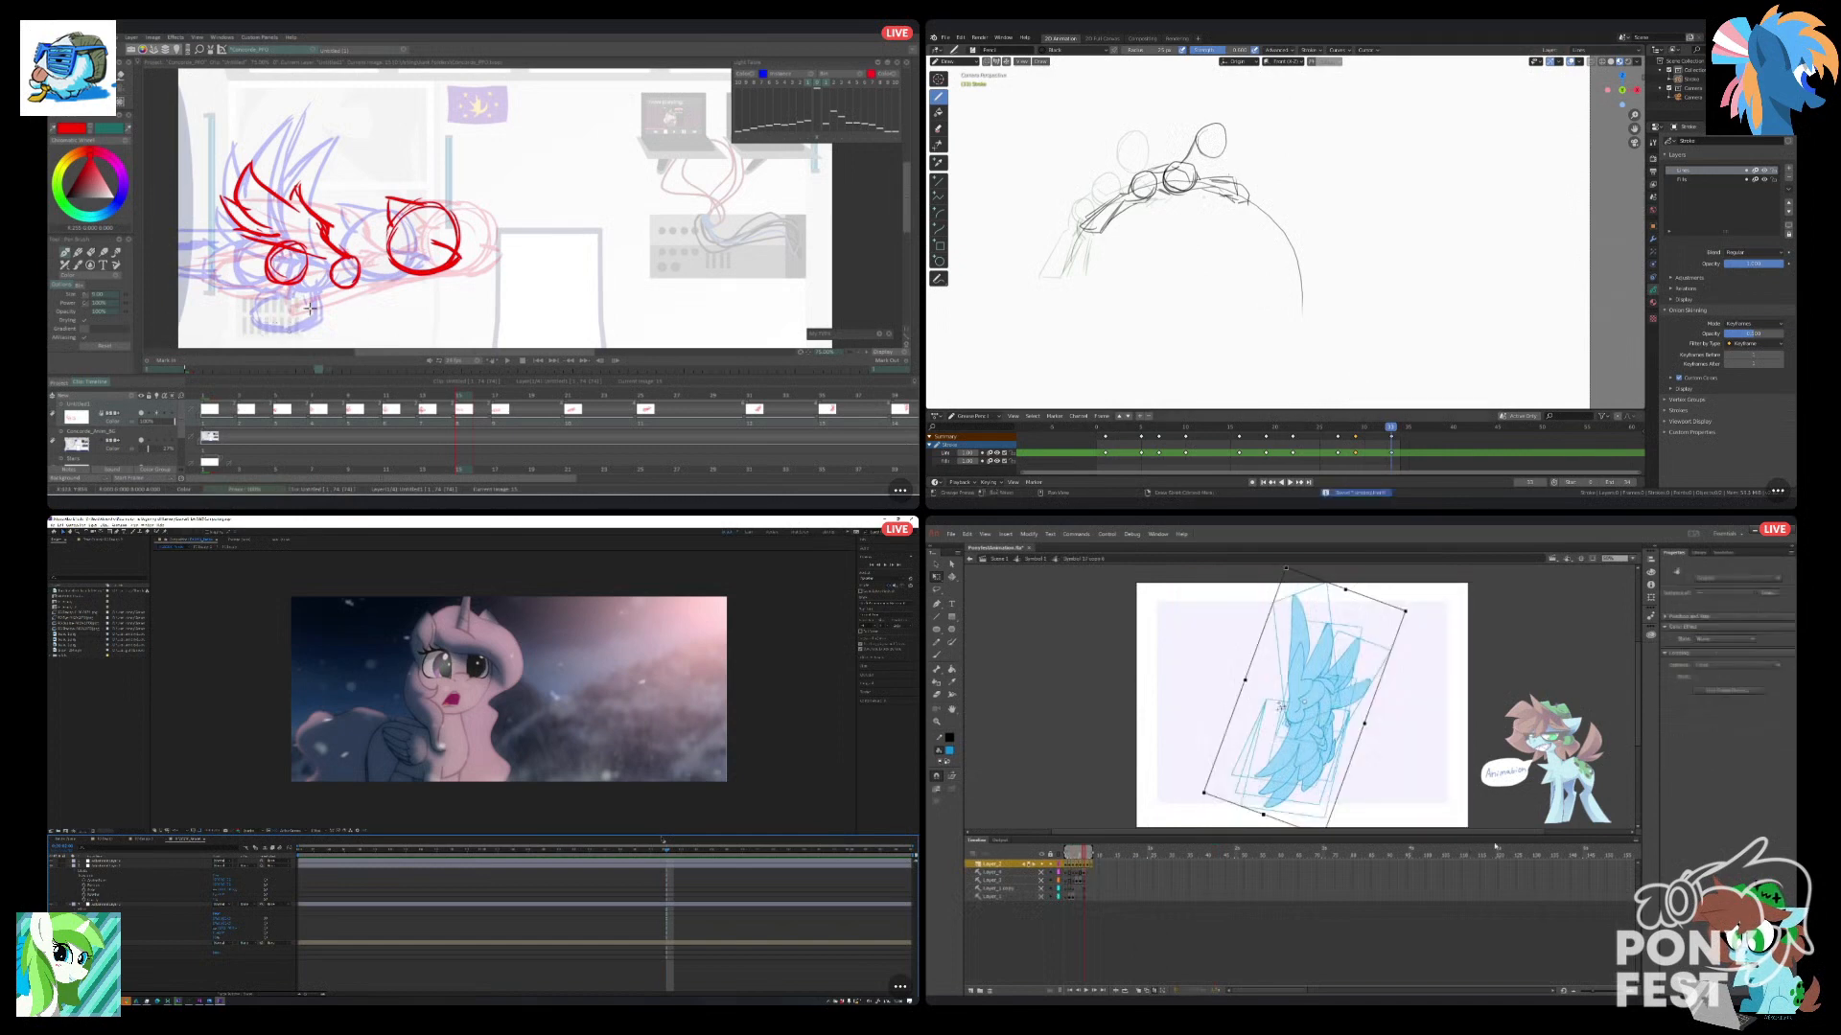
right_click(1336, 753)
click(1367, 904)
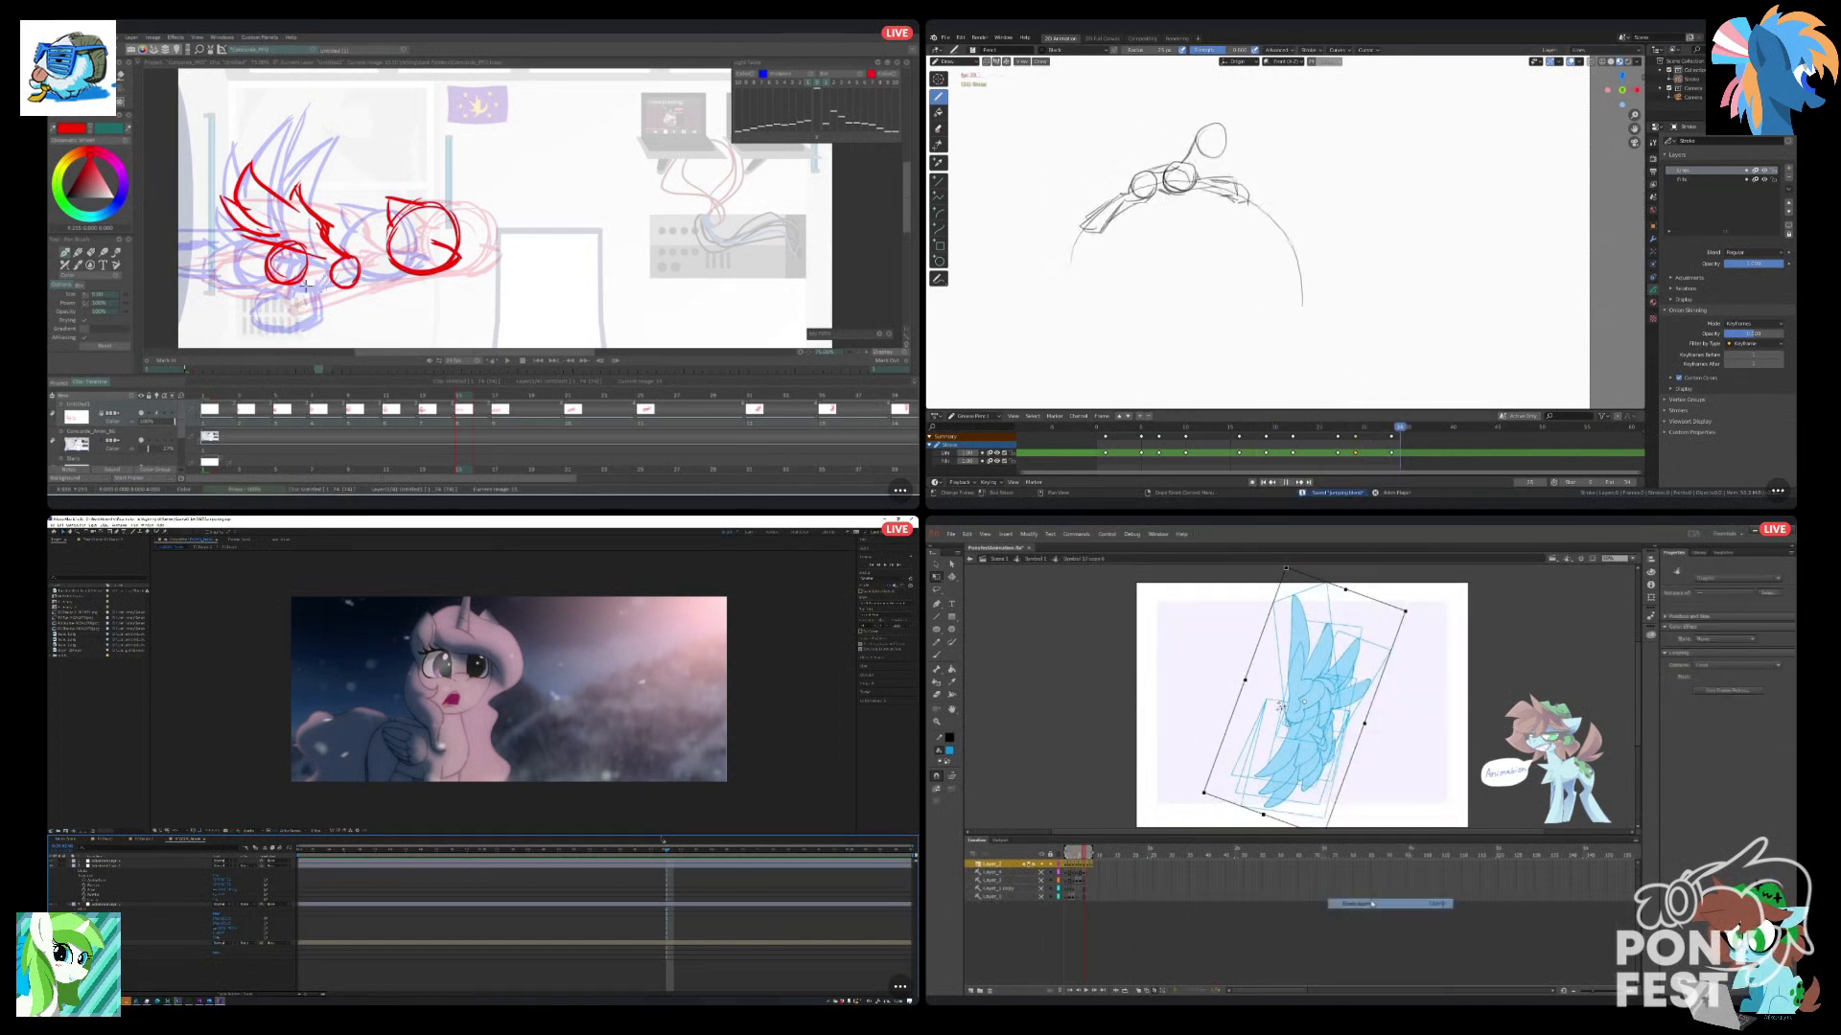
right_click(1310, 780)
click(1347, 905)
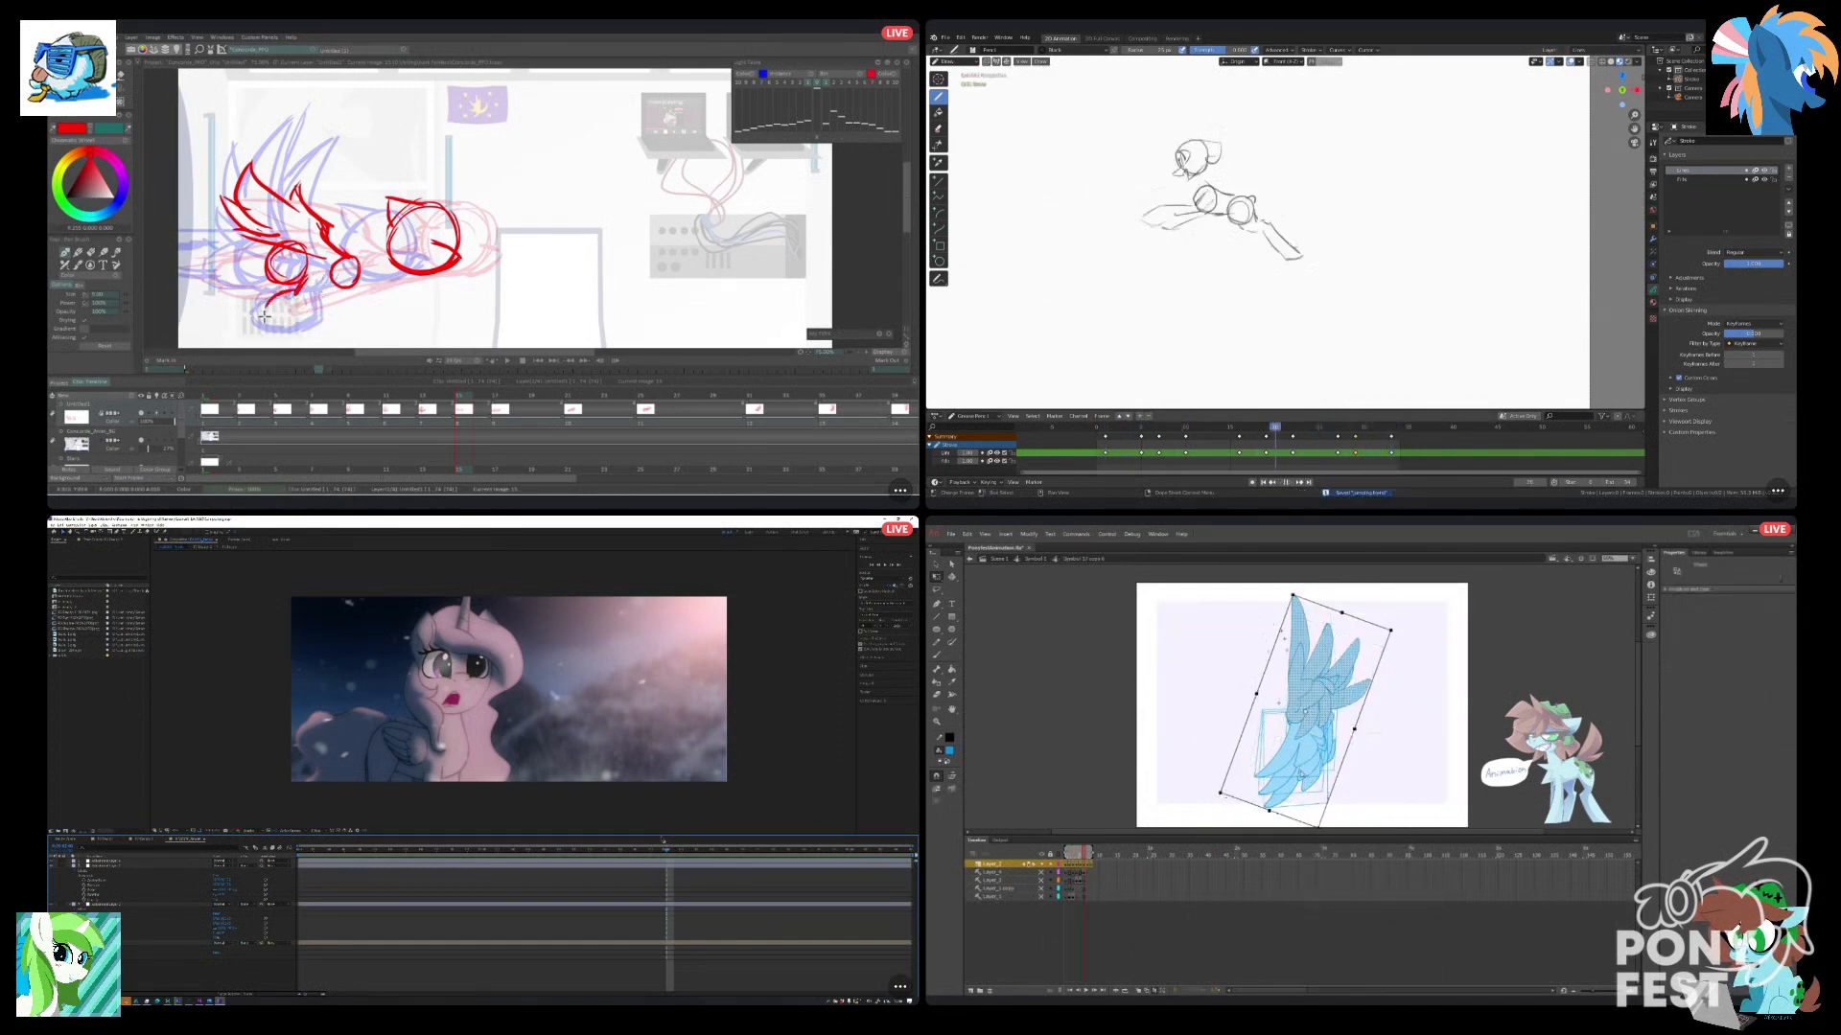
right_click(1302, 780)
click(1339, 904)
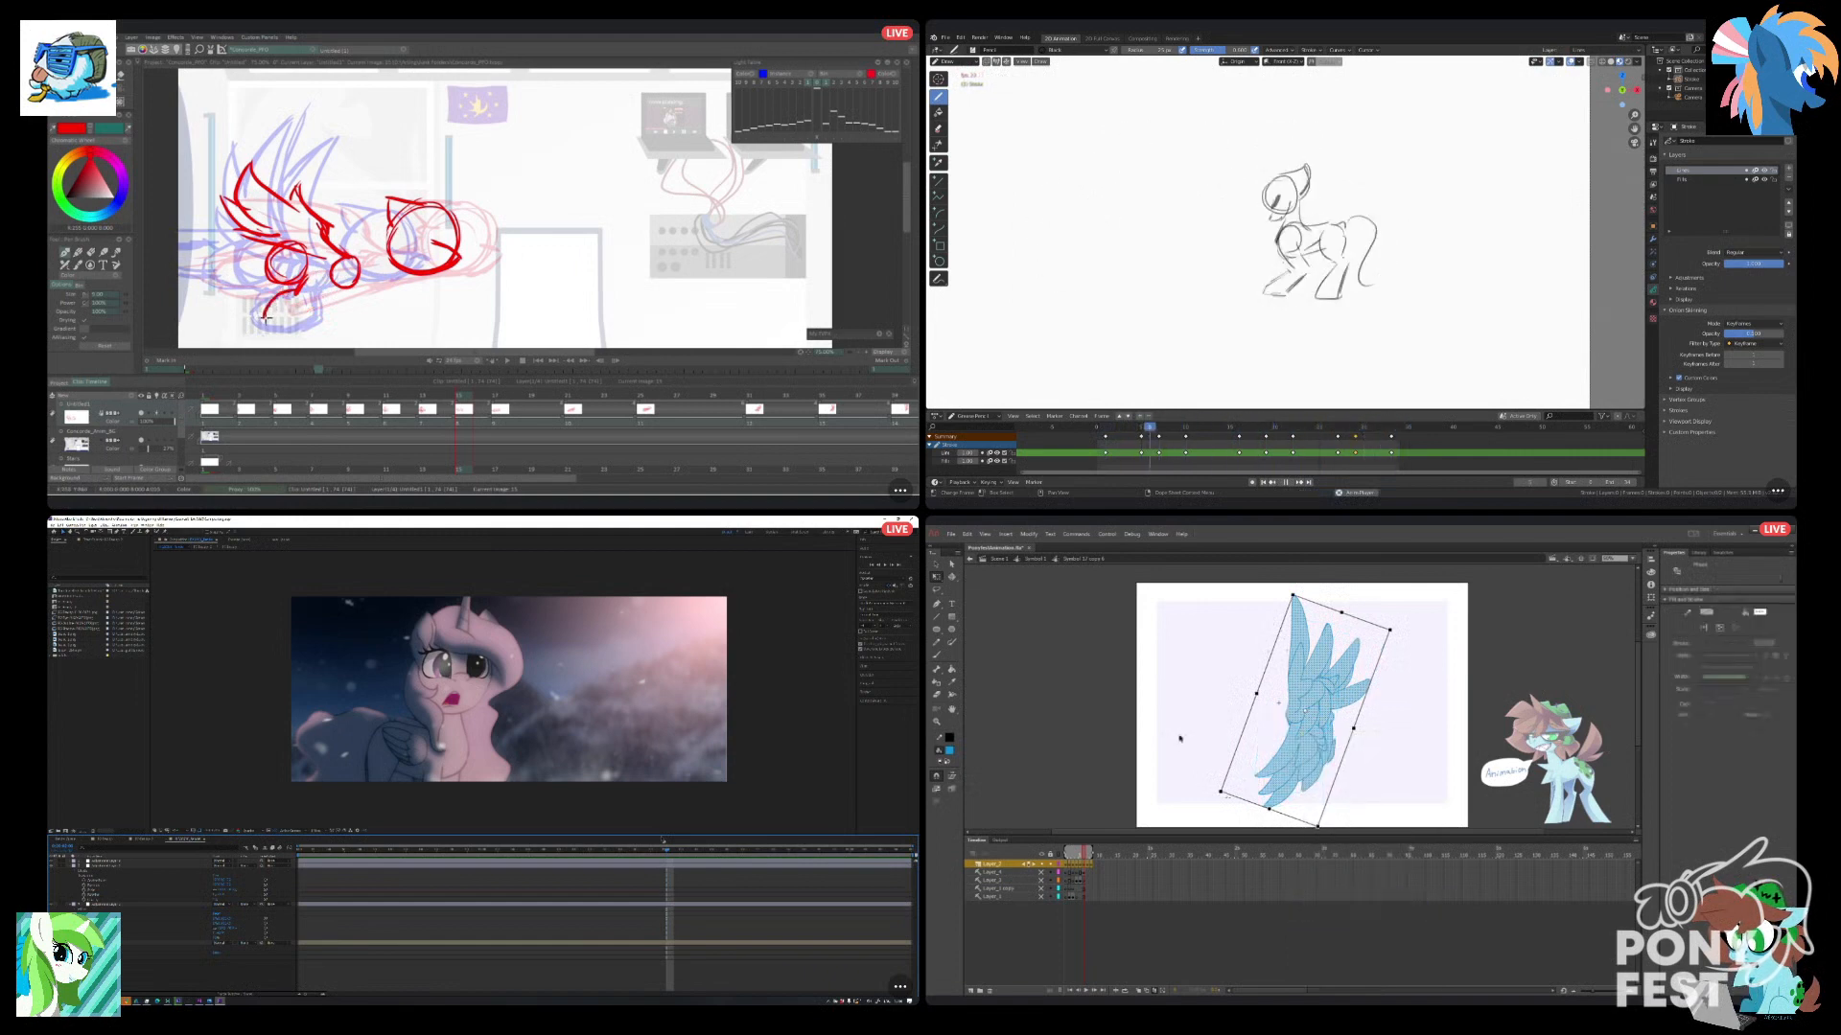
Fill the broken-apart wing with solid blue, return to the pony symbol, and deselect the far wing with the Free Transform tool.
click(952, 670)
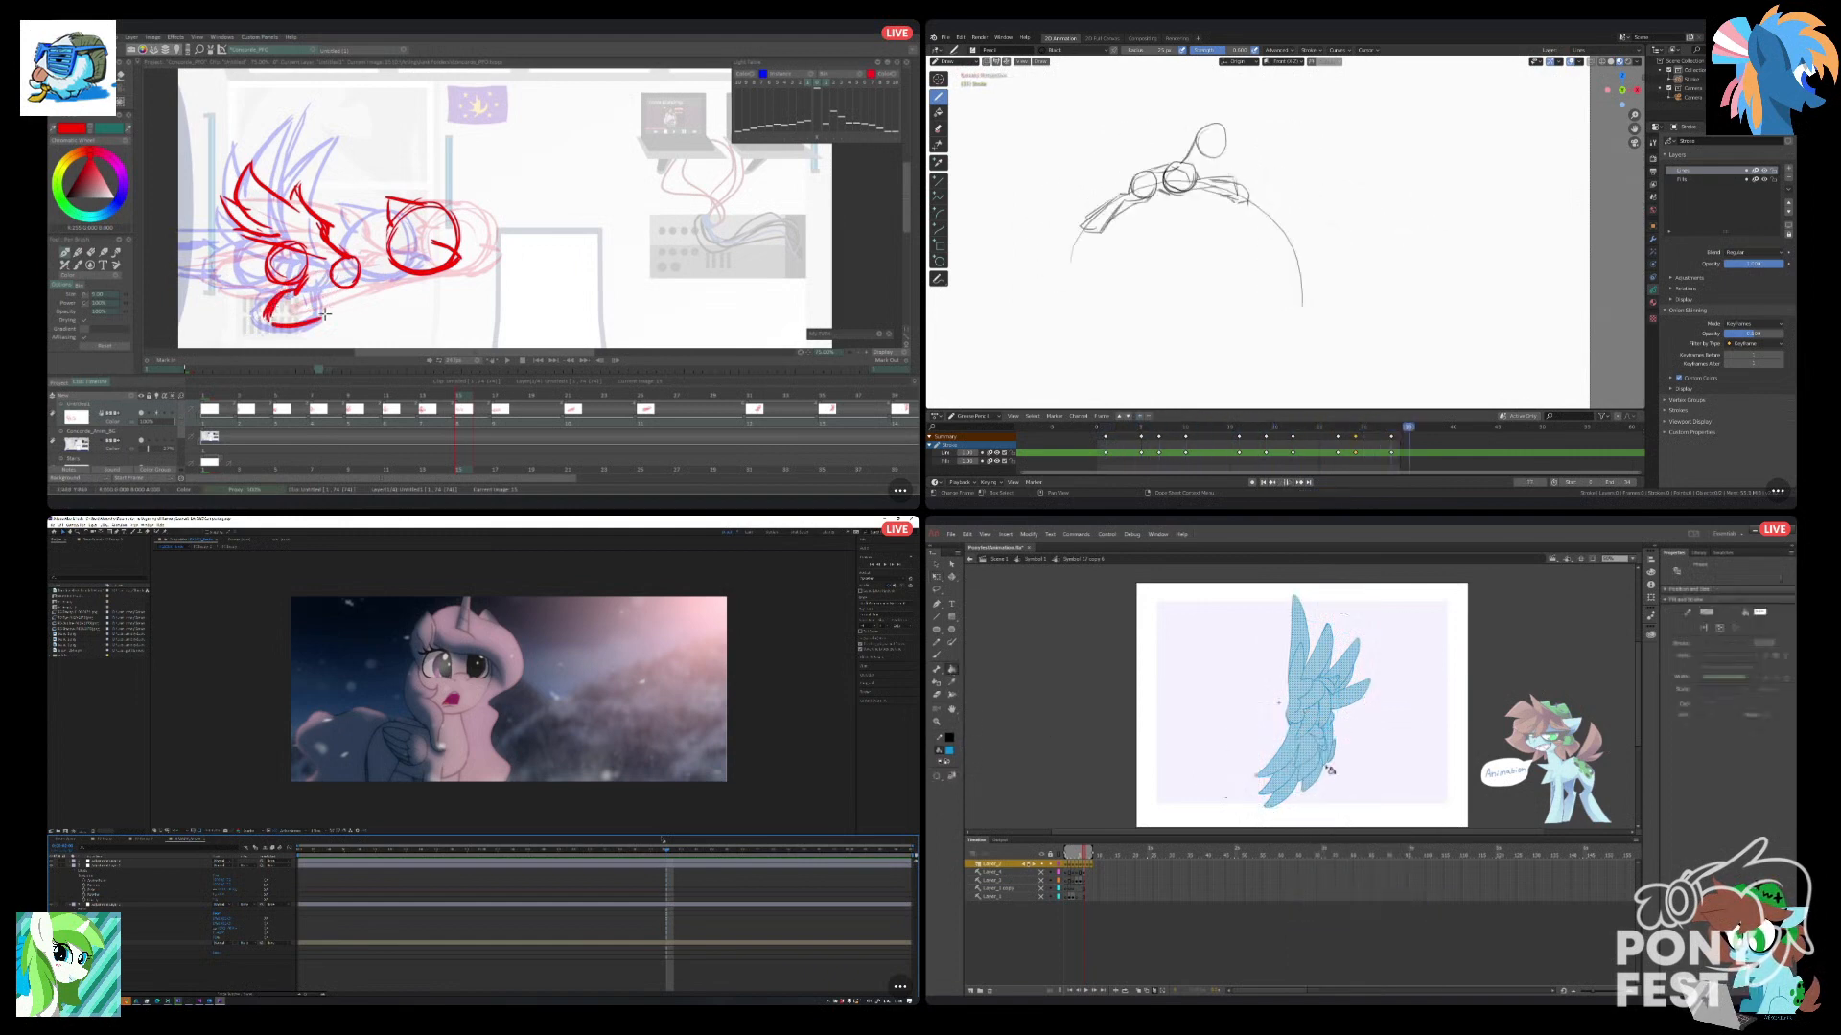
click(1309, 733)
click(969, 559)
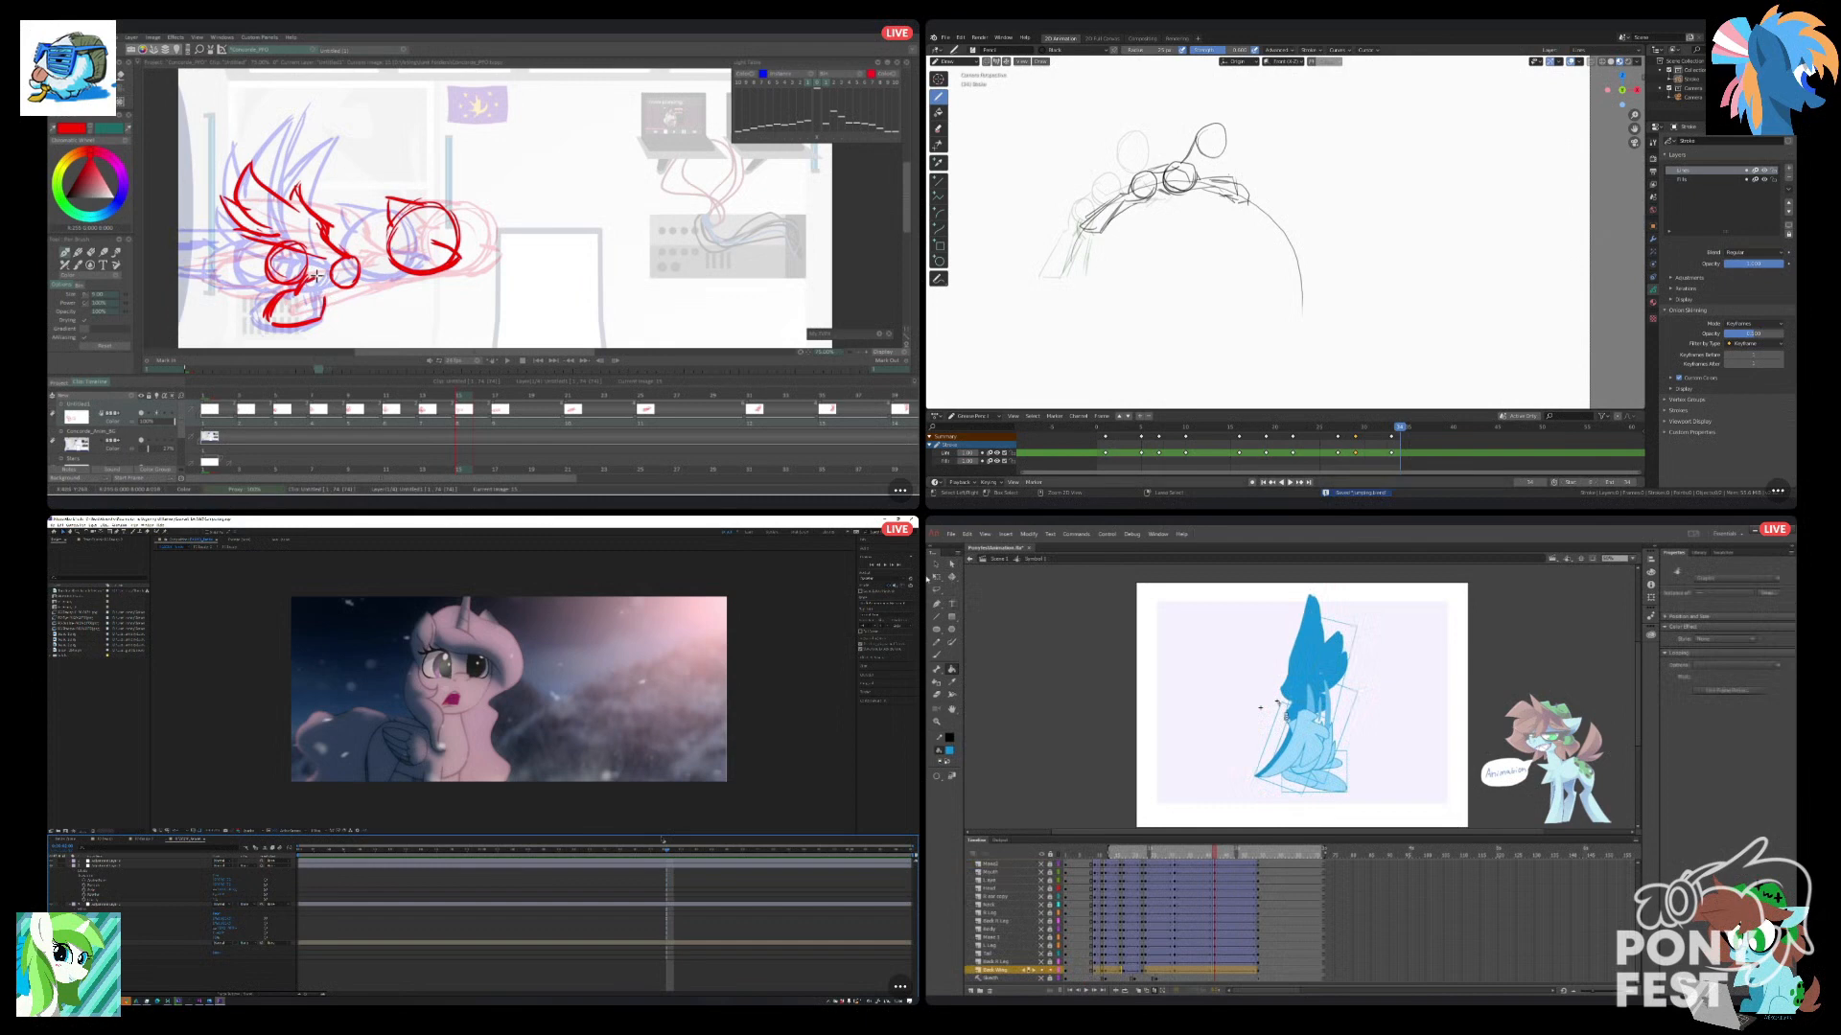
click(937, 577)
click(1260, 707)
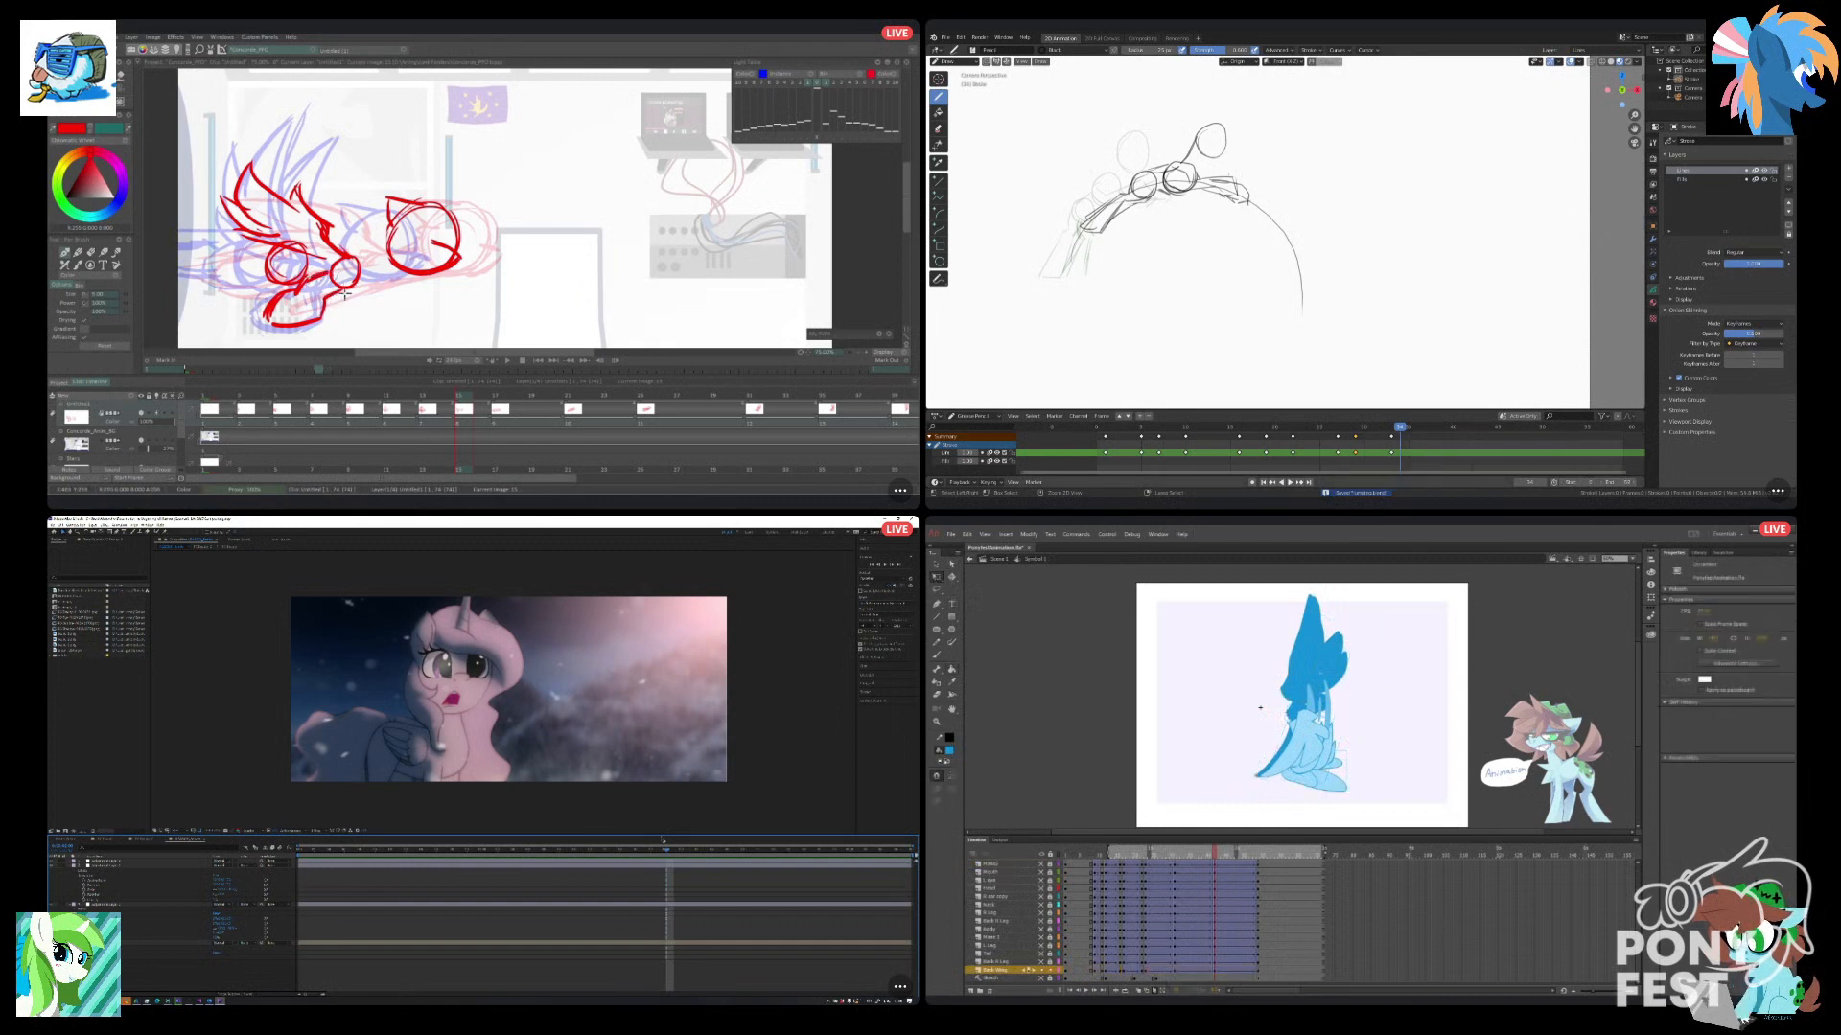
Turn off onion skinning, check the far wing's end frame, return to the main scene's first frame, and save.
click(1155, 990)
drag(1220, 854, 1258, 854)
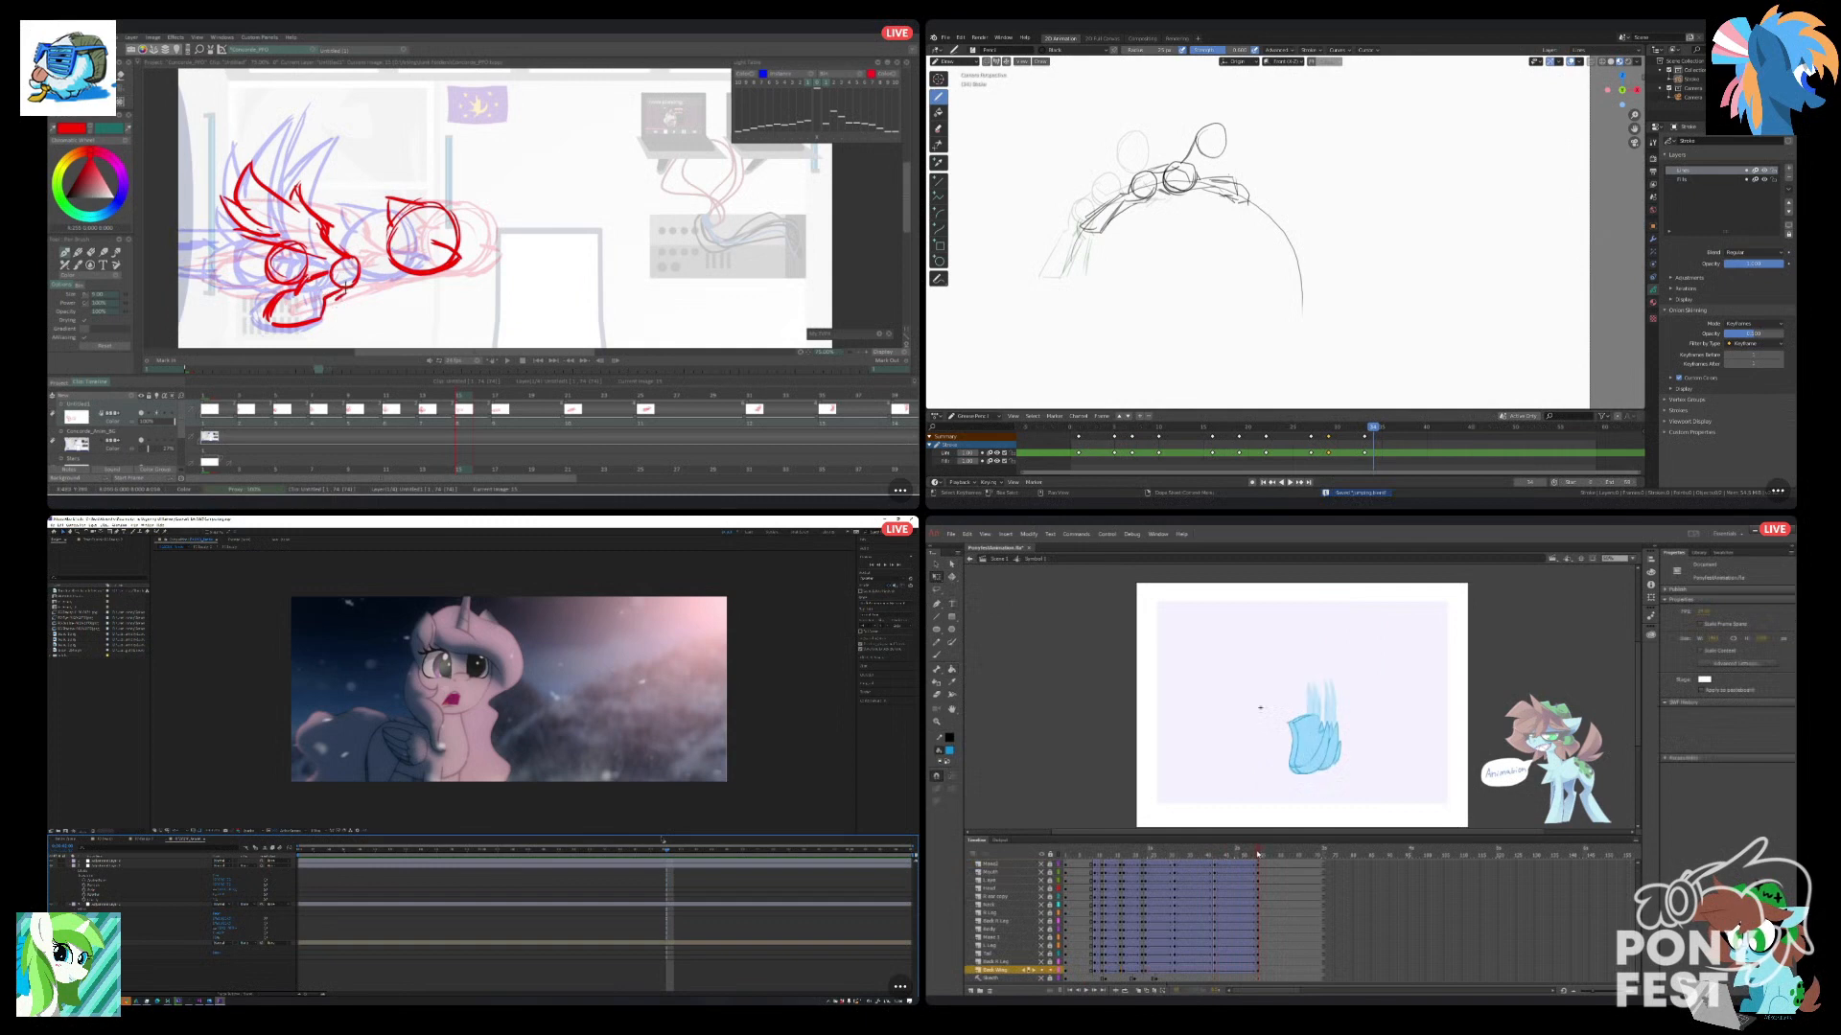
key(e)
click(970, 564)
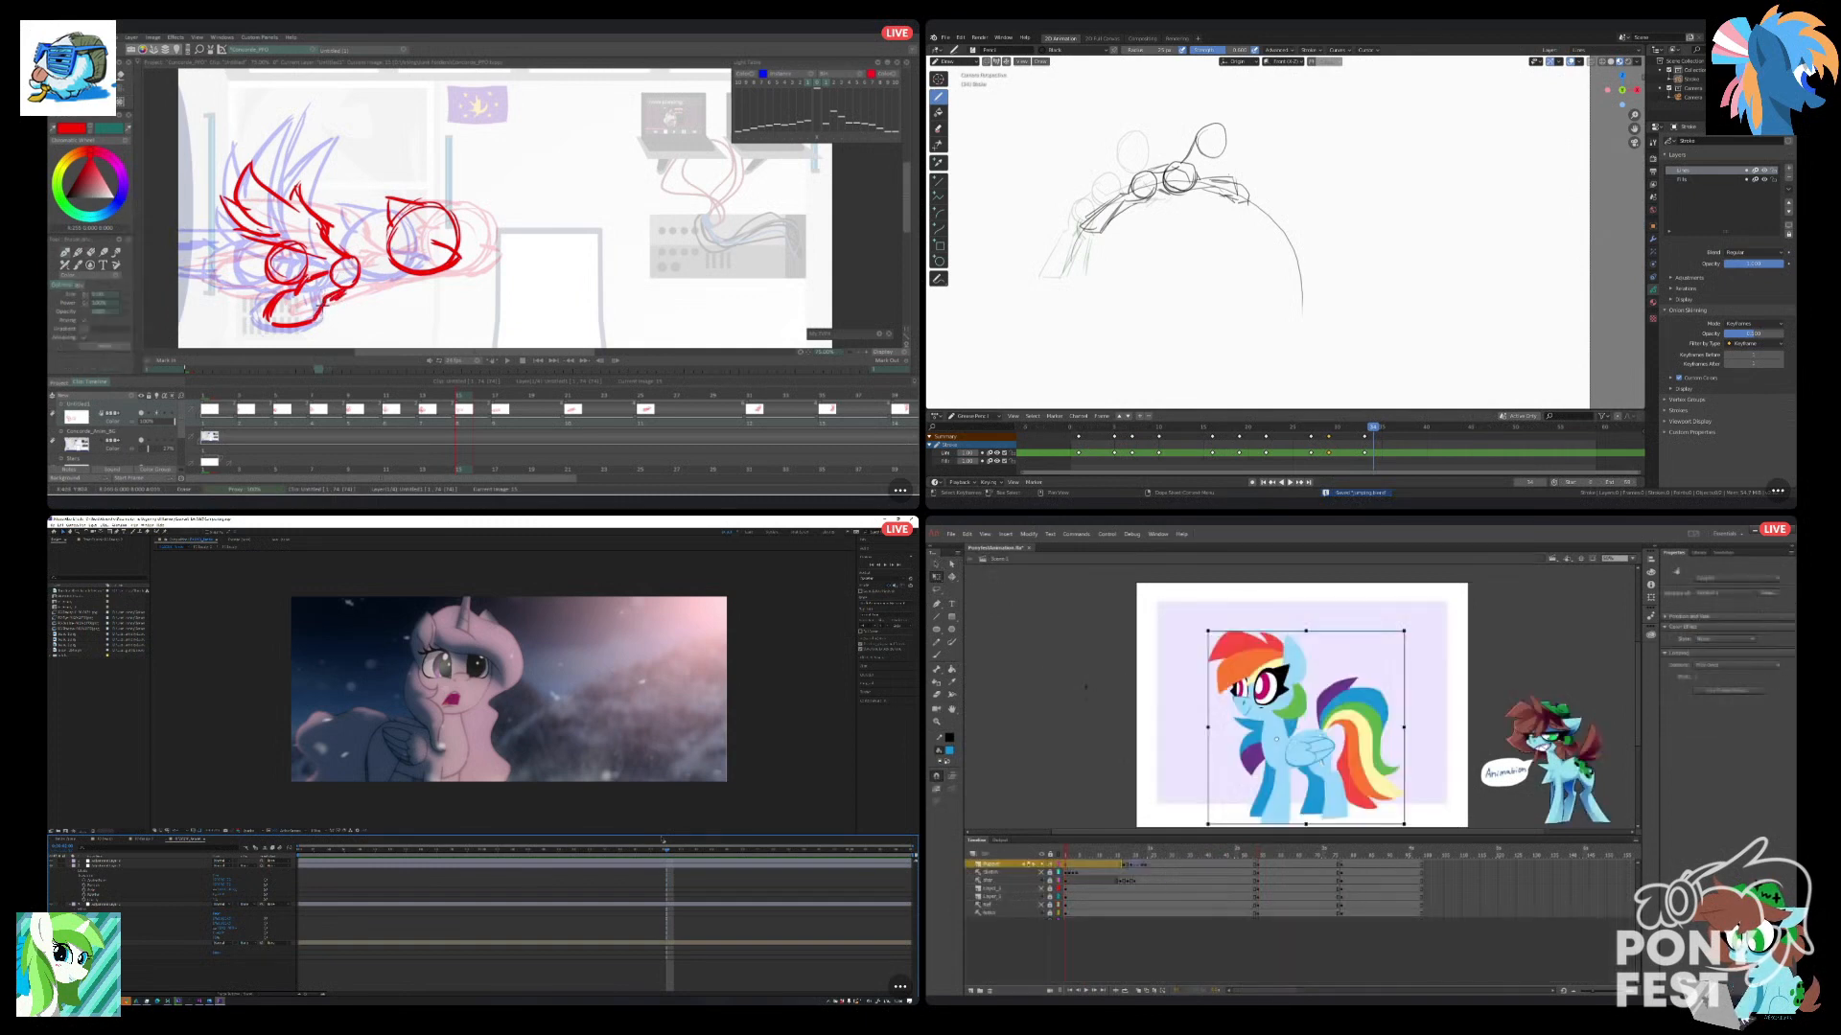
mouse_move(1066, 853)
mouse_down()
mouse_move(1199, 842)
mouse_move(1337, 795)
mouse_move(1064, 847)
mouse_up()
key(b)
key(ctrl+s)
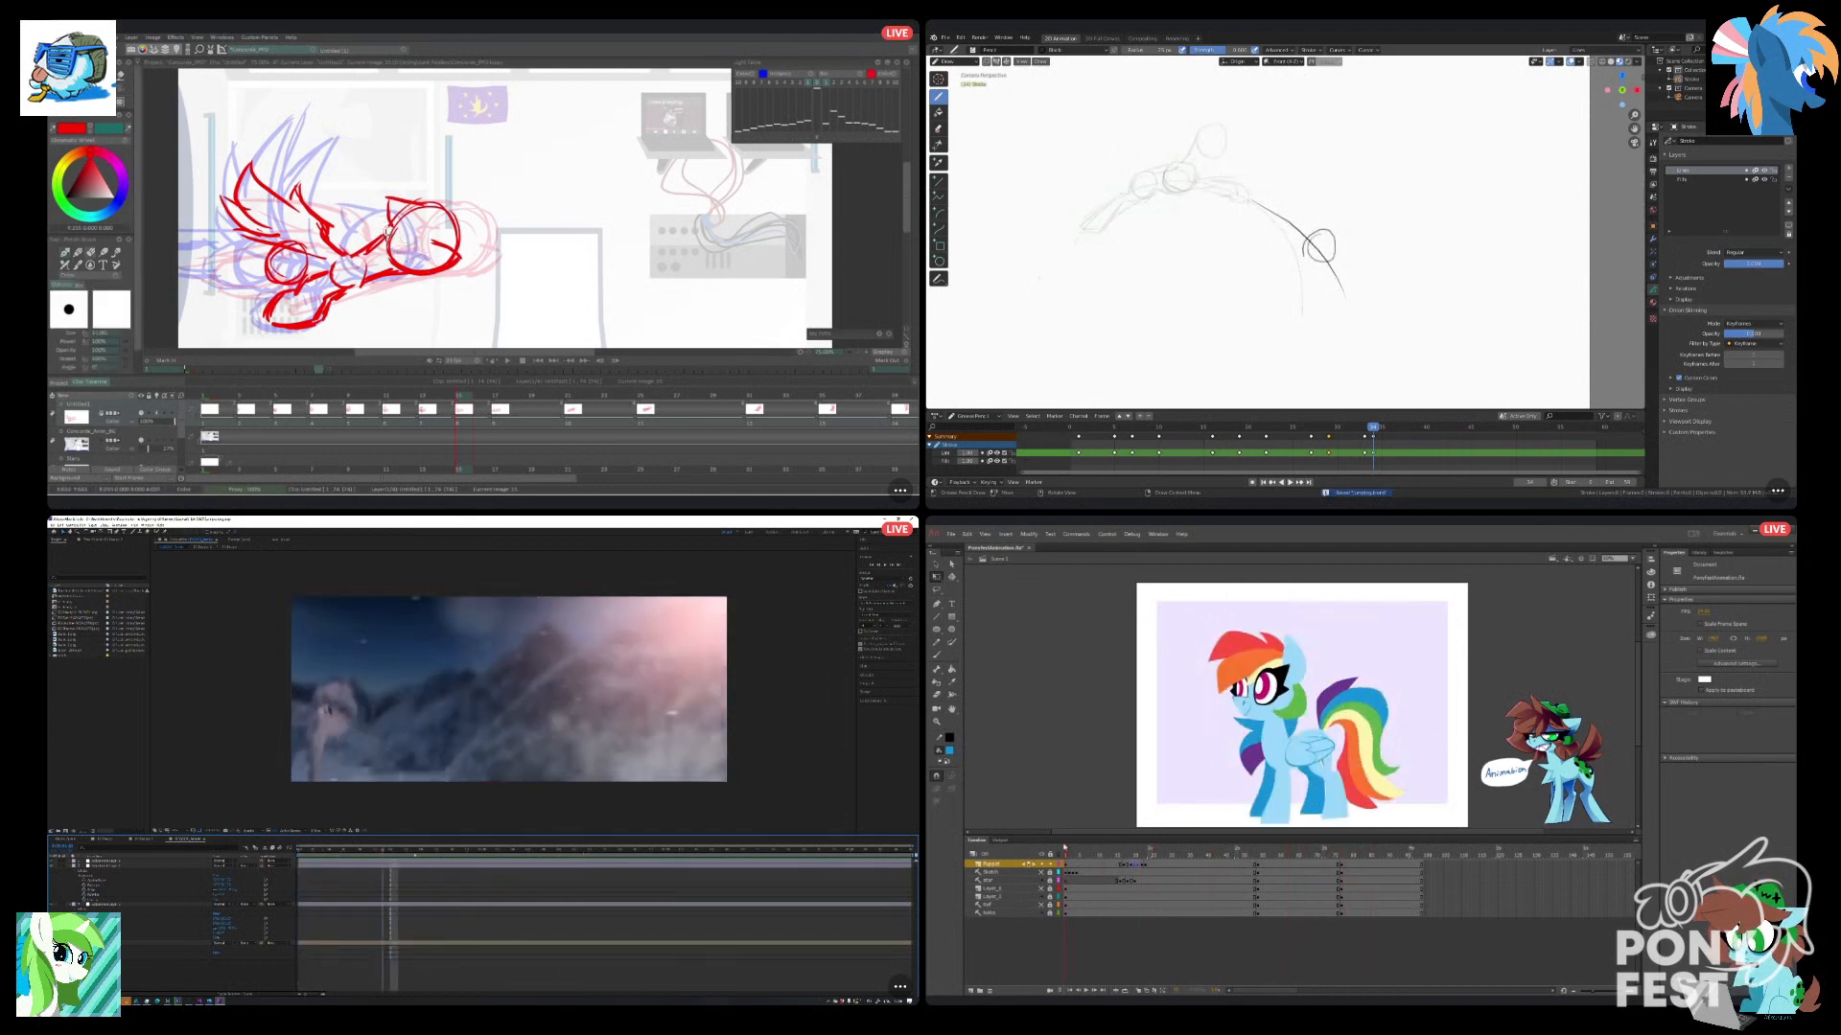
Try a head circle above the landing pony's body circle in Blender, and save the Animate file.
drag(1352, 191, 1356, 187)
click(955, 534)
click(1004, 627)
key(ctrl+z)
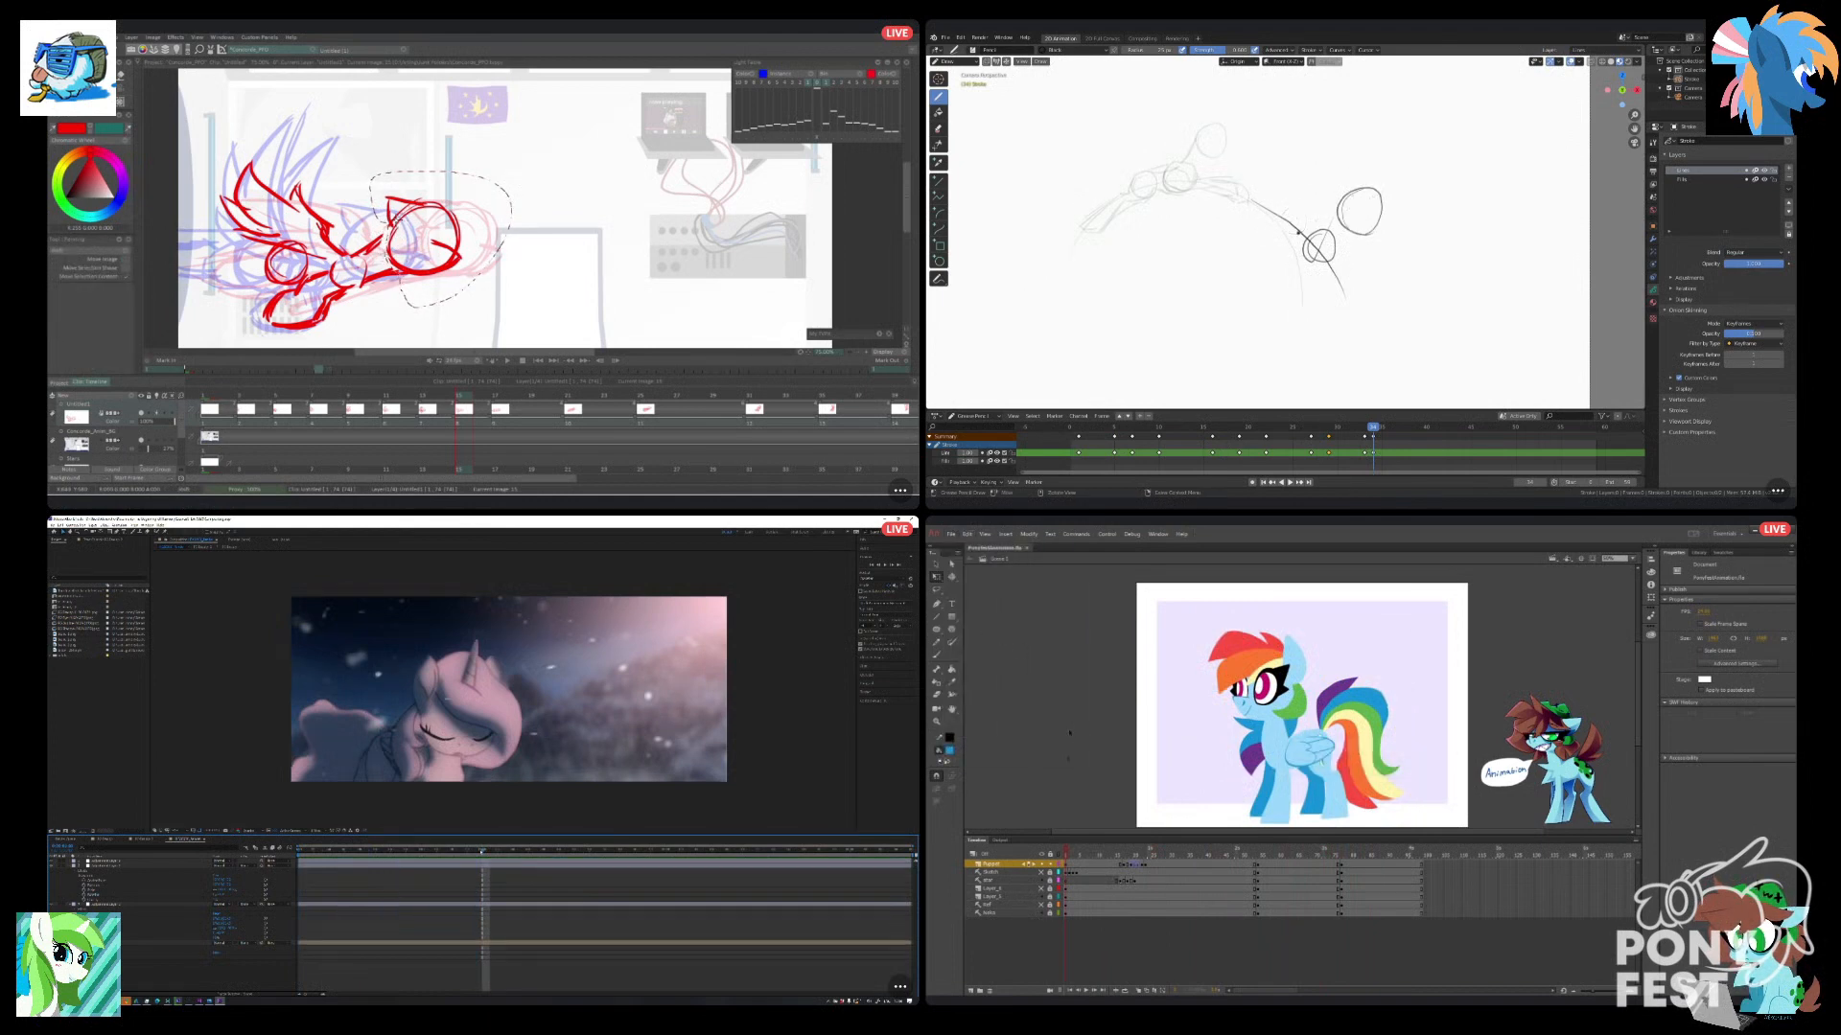
Undo the head circle strokes in Blender, and return the After Effects preview to the start of the timeline.
mouse_move(1081, 860)
mouse_down()
mouse_move(1067, 871)
mouse_move(1196, 895)
mouse_up()
click(392, 852)
key(ctrl+z)
key(ctrl+z)
click(299, 852)
Sketch a leg and foot beneath the landing pony's body circle in Blender while watching the After Effects and Animate playback.
drag(1333, 270, 1356, 301)
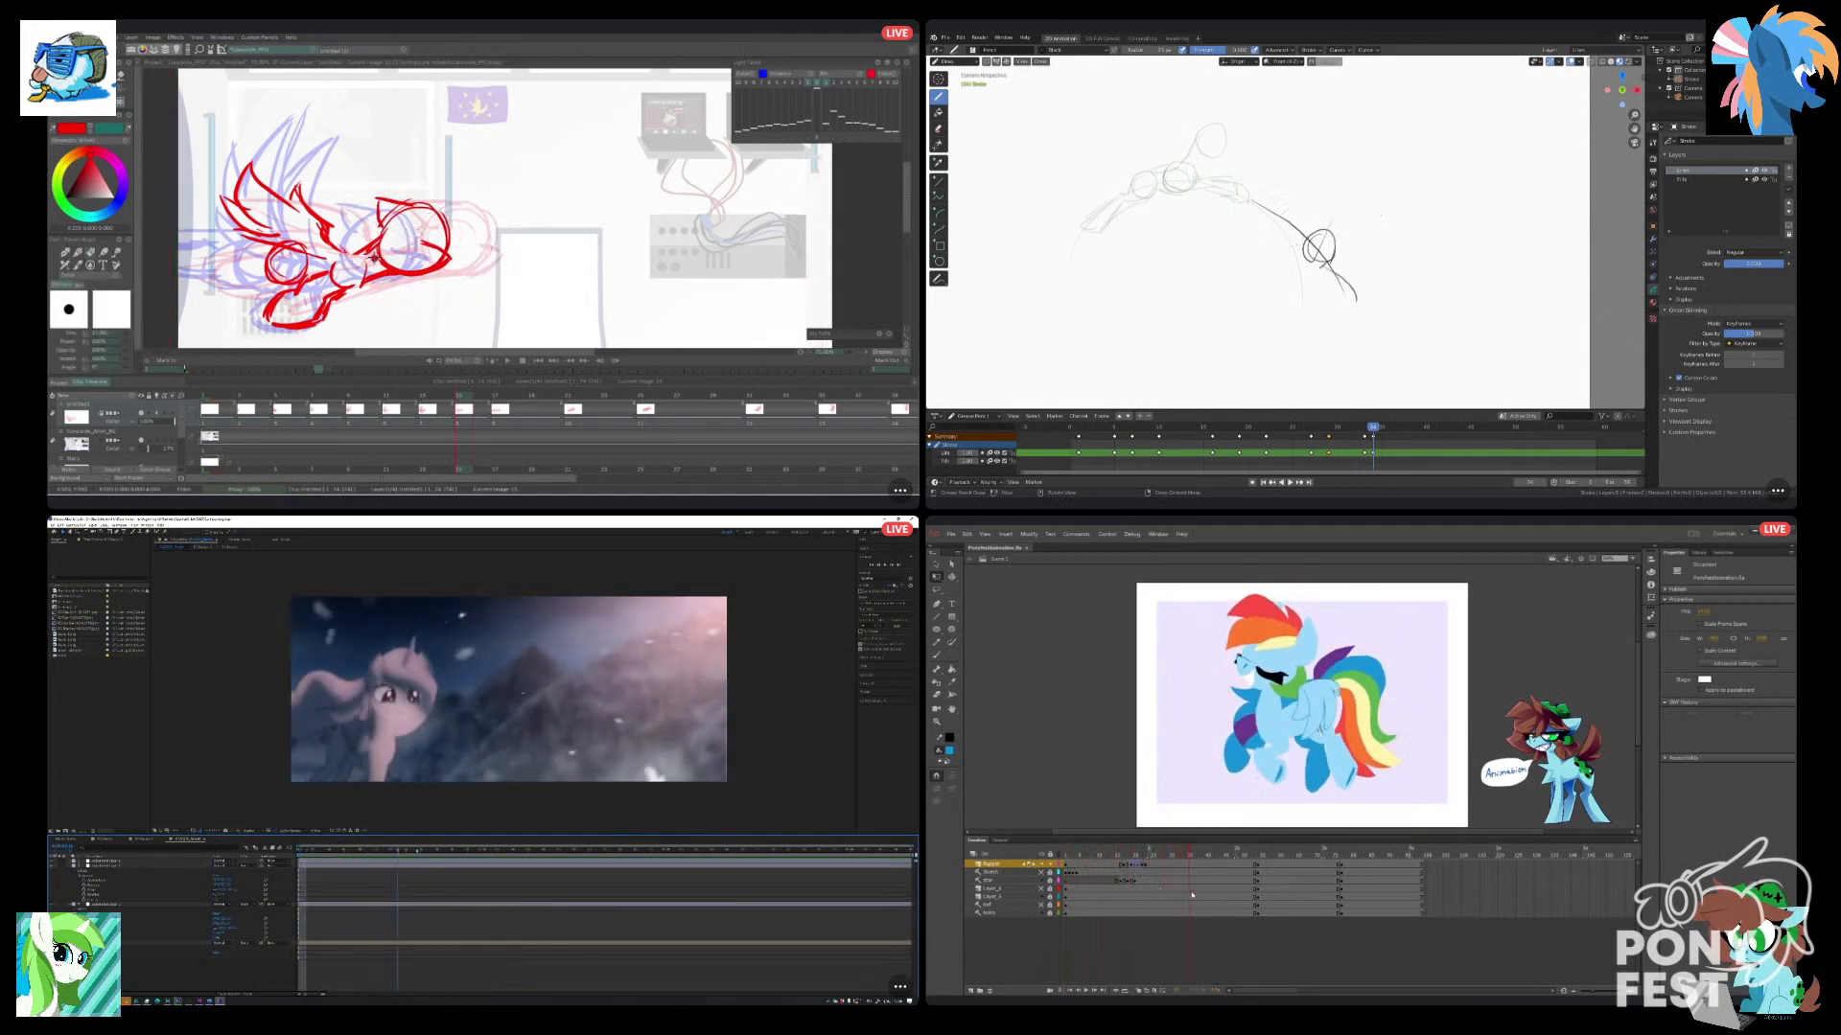
drag(1196, 896, 1207, 896)
drag(1356, 301, 1332, 302)
drag(1207, 895, 1222, 895)
drag(420, 863, 436, 865)
drag(1221, 895, 1234, 895)
drag(436, 866, 458, 868)
drag(1316, 265, 1344, 290)
drag(458, 868, 521, 870)
drag(1304, 268, 1309, 301)
drag(521, 870, 530, 869)
drag(1310, 301, 1334, 303)
Draw a new head circle above the body circle in Blender, and move the After Effects preview to the bowed-head frame.
click(1086, 991)
drag(530, 870, 558, 869)
drag(1340, 180, 1339, 181)
click(1330, 192)
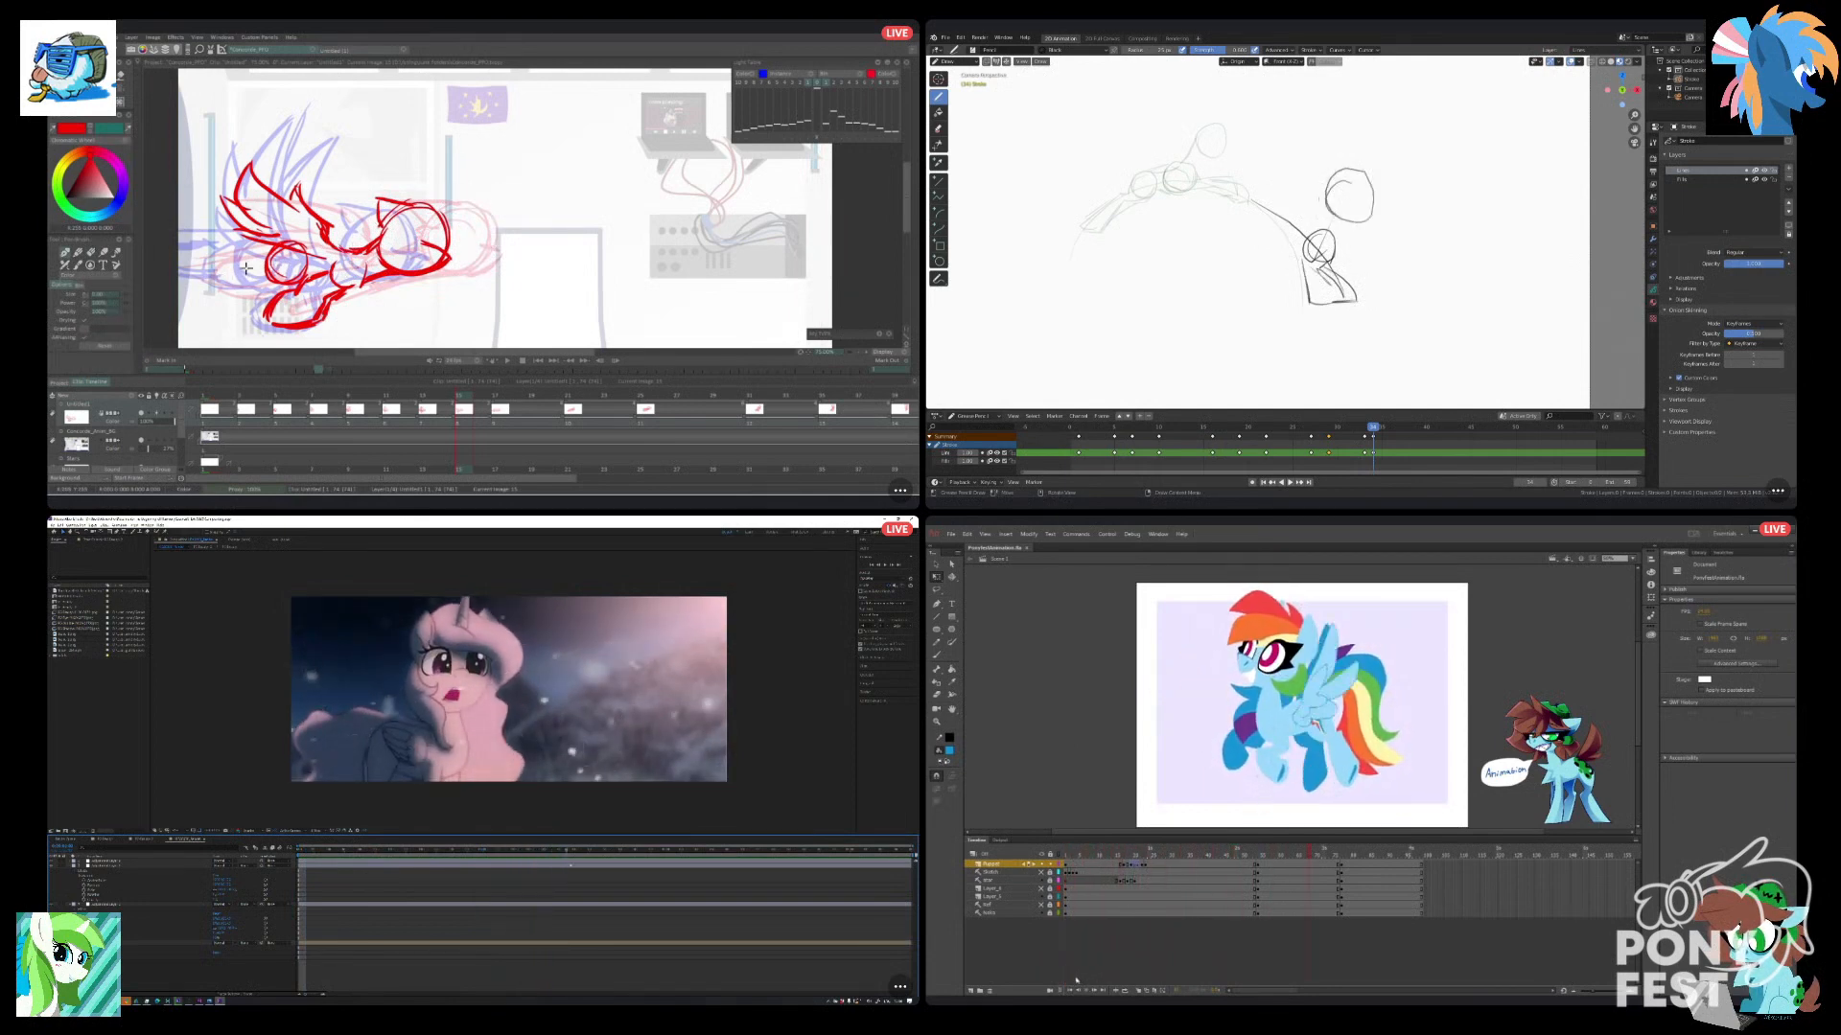
drag(570, 866, 576, 864)
click(482, 853)
Sketch a second body circle beside the first in Blender, undo the stray strokes, and inspect the leaping pony frame in Animate.
mouse_move(1278, 224)
mouse_down()
mouse_move(1290, 204)
mouse_move(1320, 225)
mouse_up()
key(ctrl+z)
click(1256, 896)
key(ctrl+z)
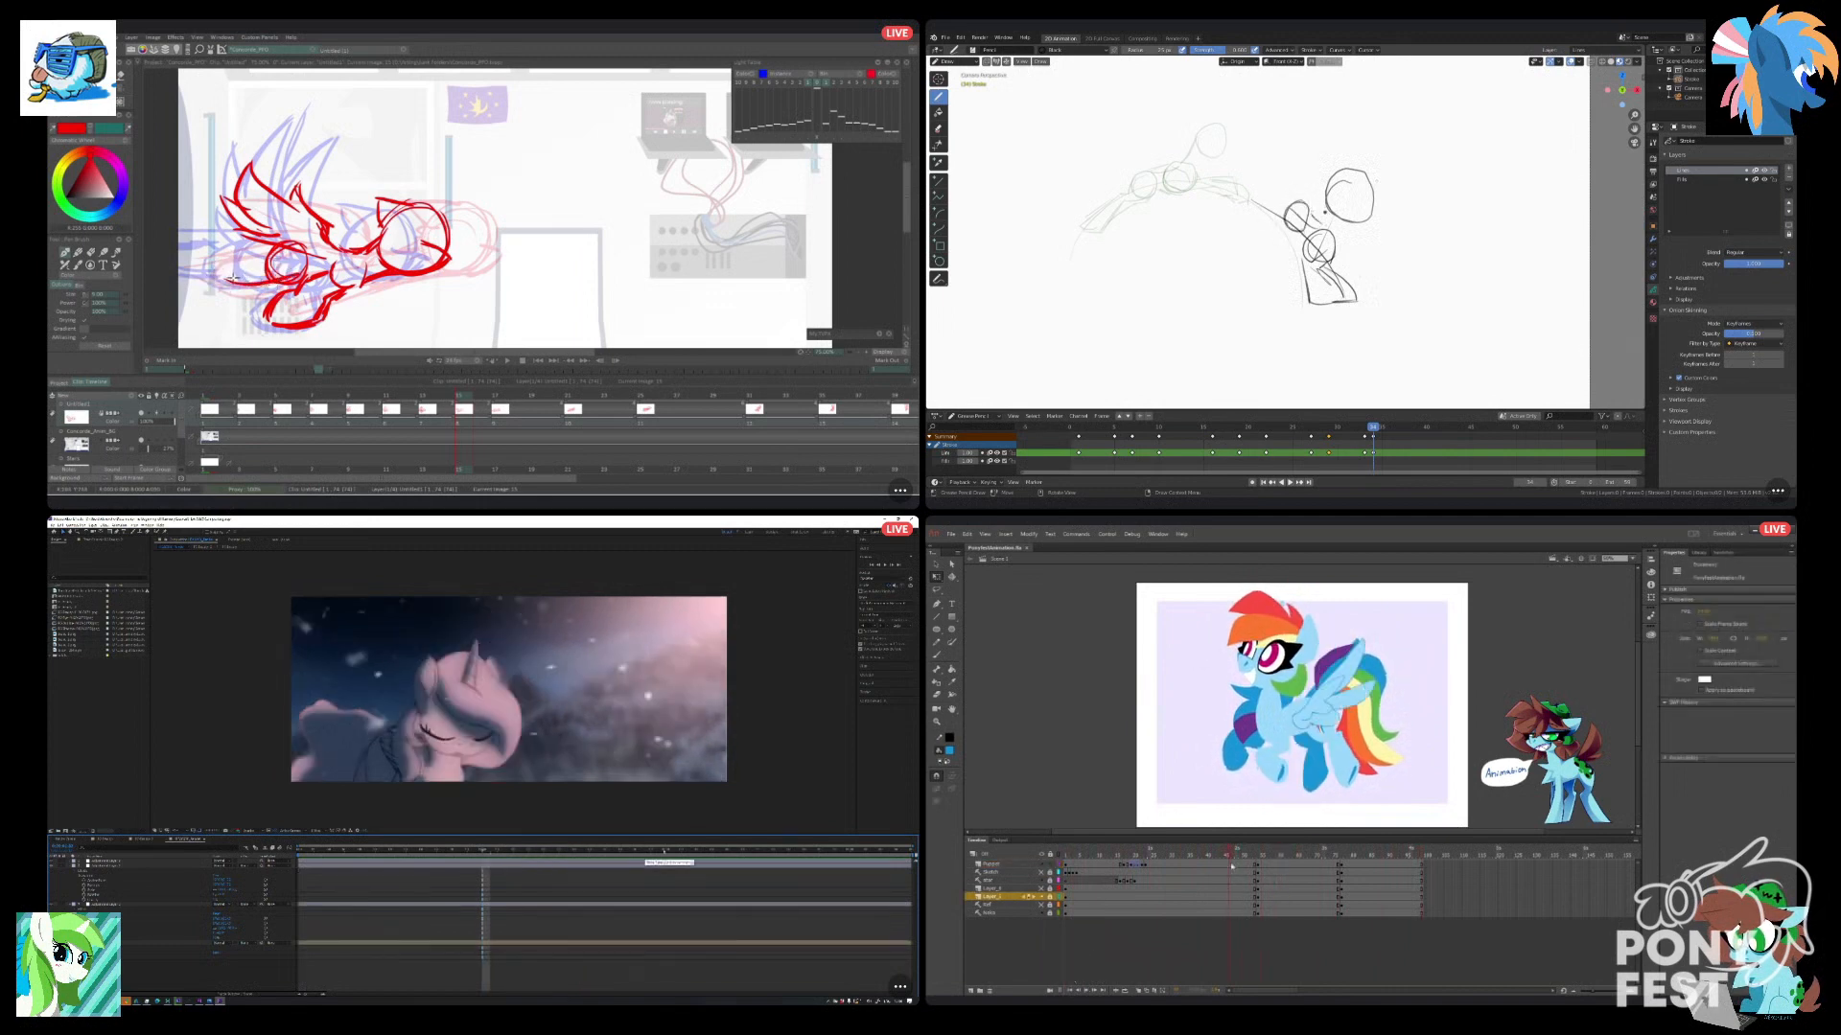
Compare neighbouring flying-pony frames in TVPaint, the talking and bowed-head frames in After Effects, and the leap frames in Animate.
click(667, 851)
click(431, 396)
drag(1248, 865, 1252, 866)
click(462, 396)
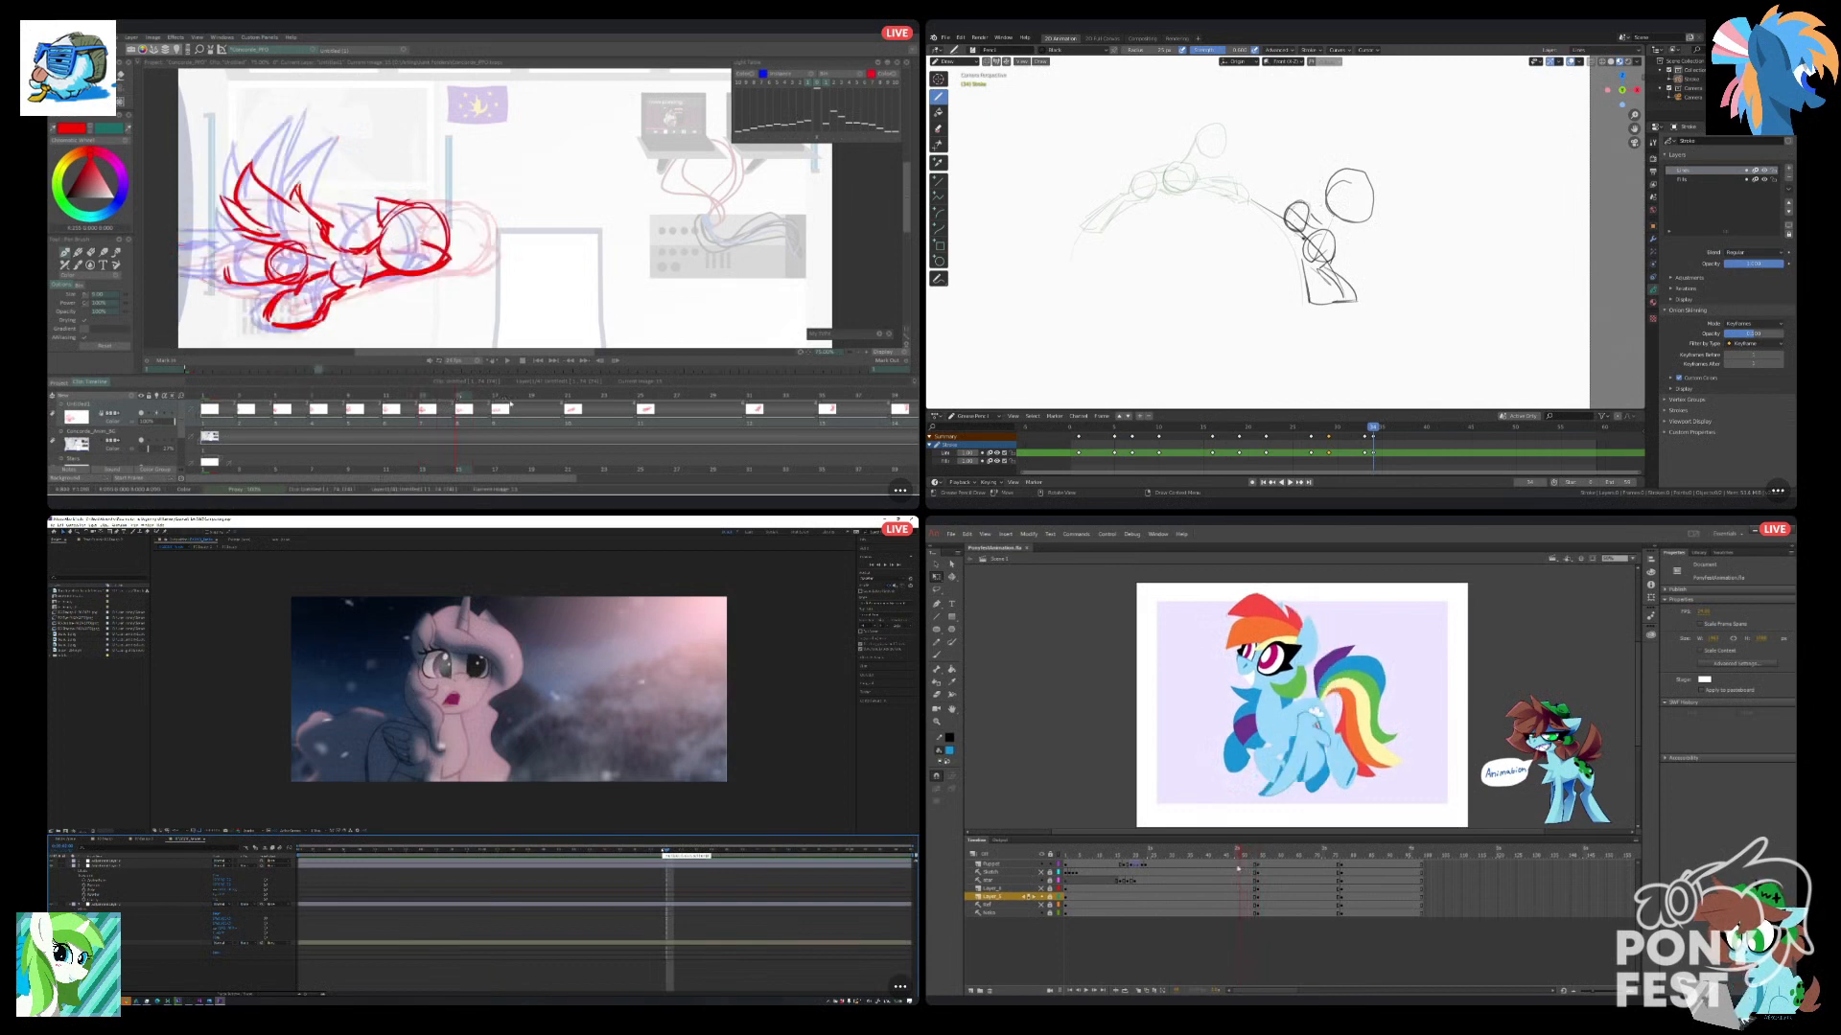
click(501, 396)
click(463, 396)
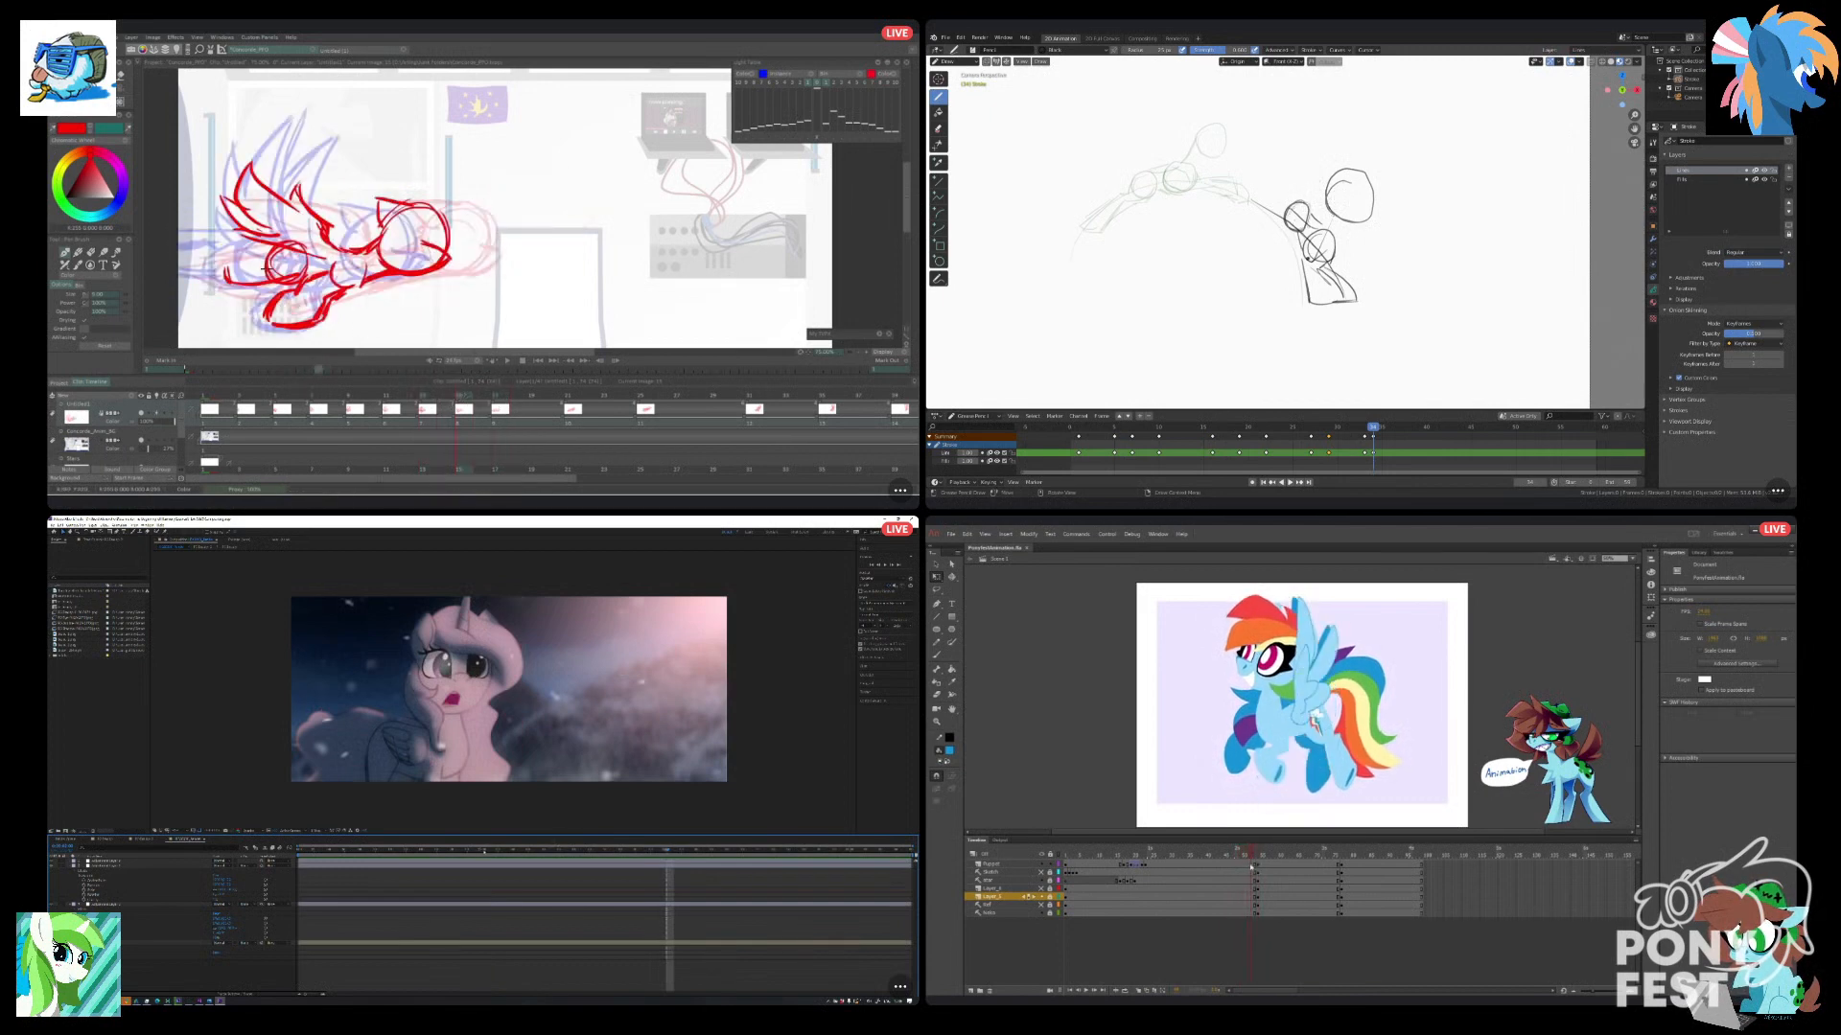
mouse_move(1255, 866)
mouse_down()
mouse_move(1345, 897)
mouse_move(1259, 906)
mouse_up()
click(483, 851)
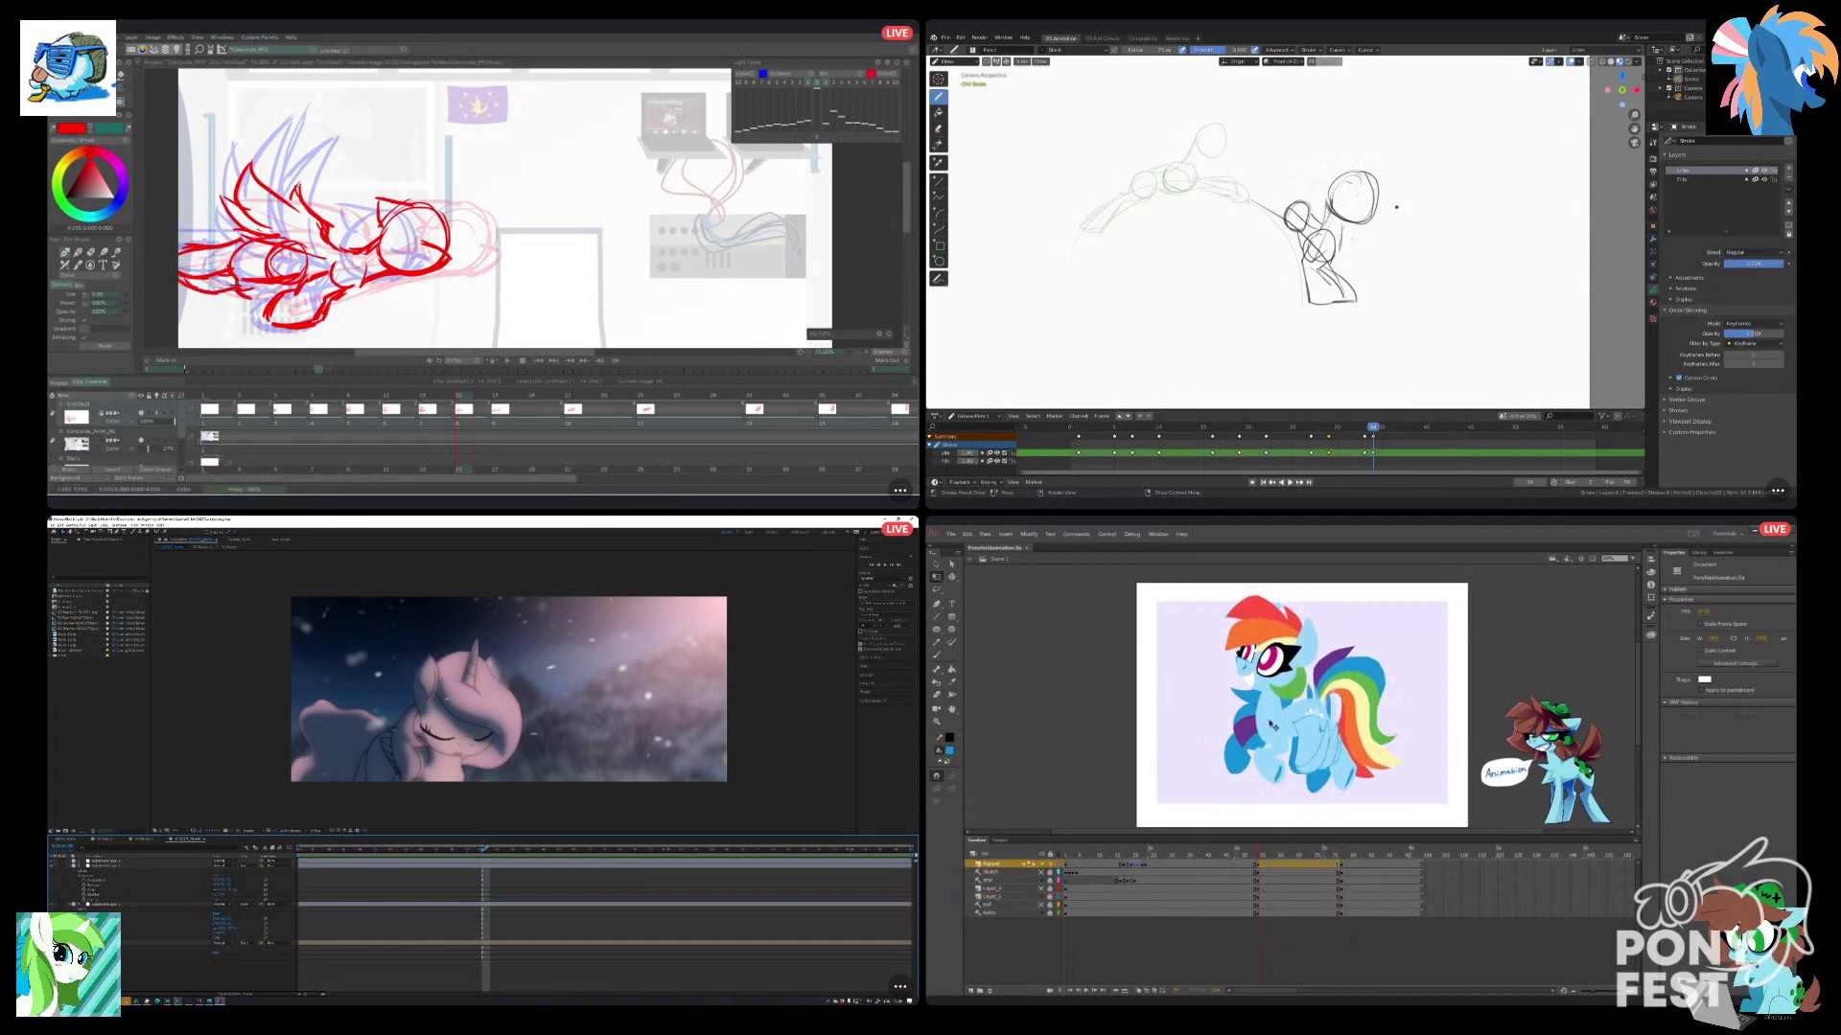
Convert the wing layer inside Animate's pony symbol to a guide layer, and return to the main scene.
double_click(1259, 707)
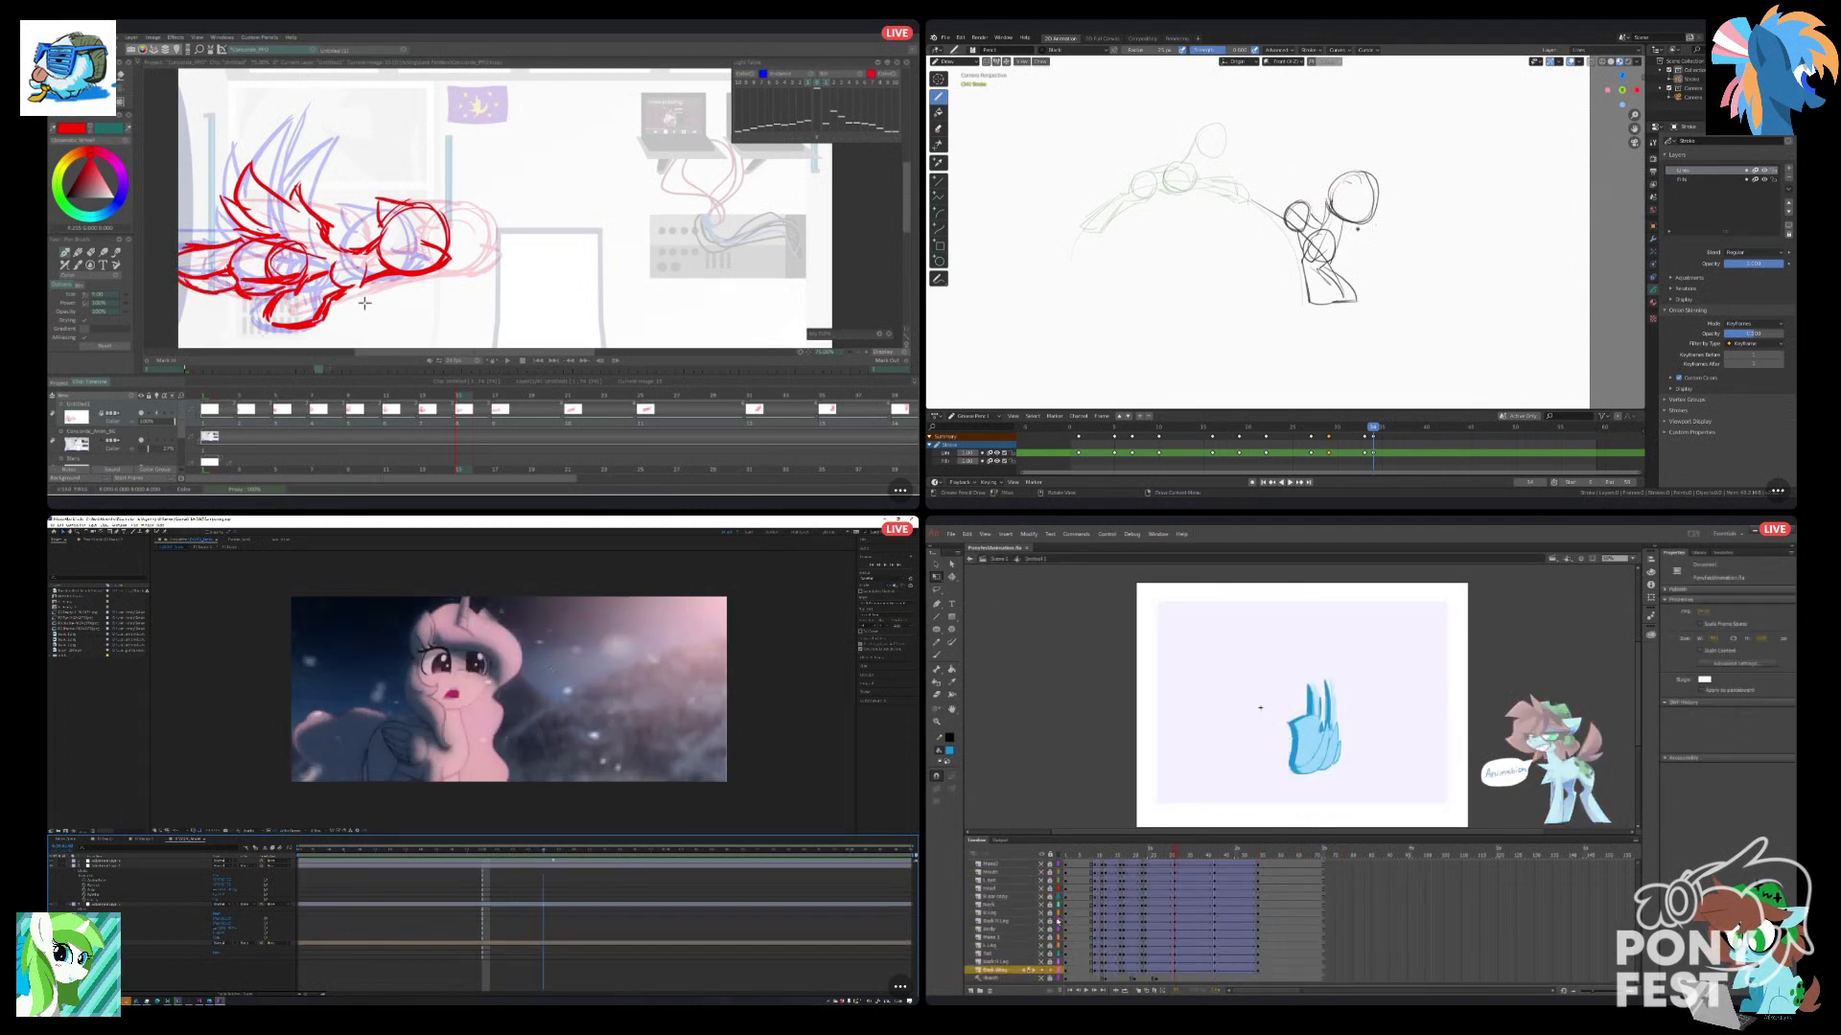
right_click(998, 971)
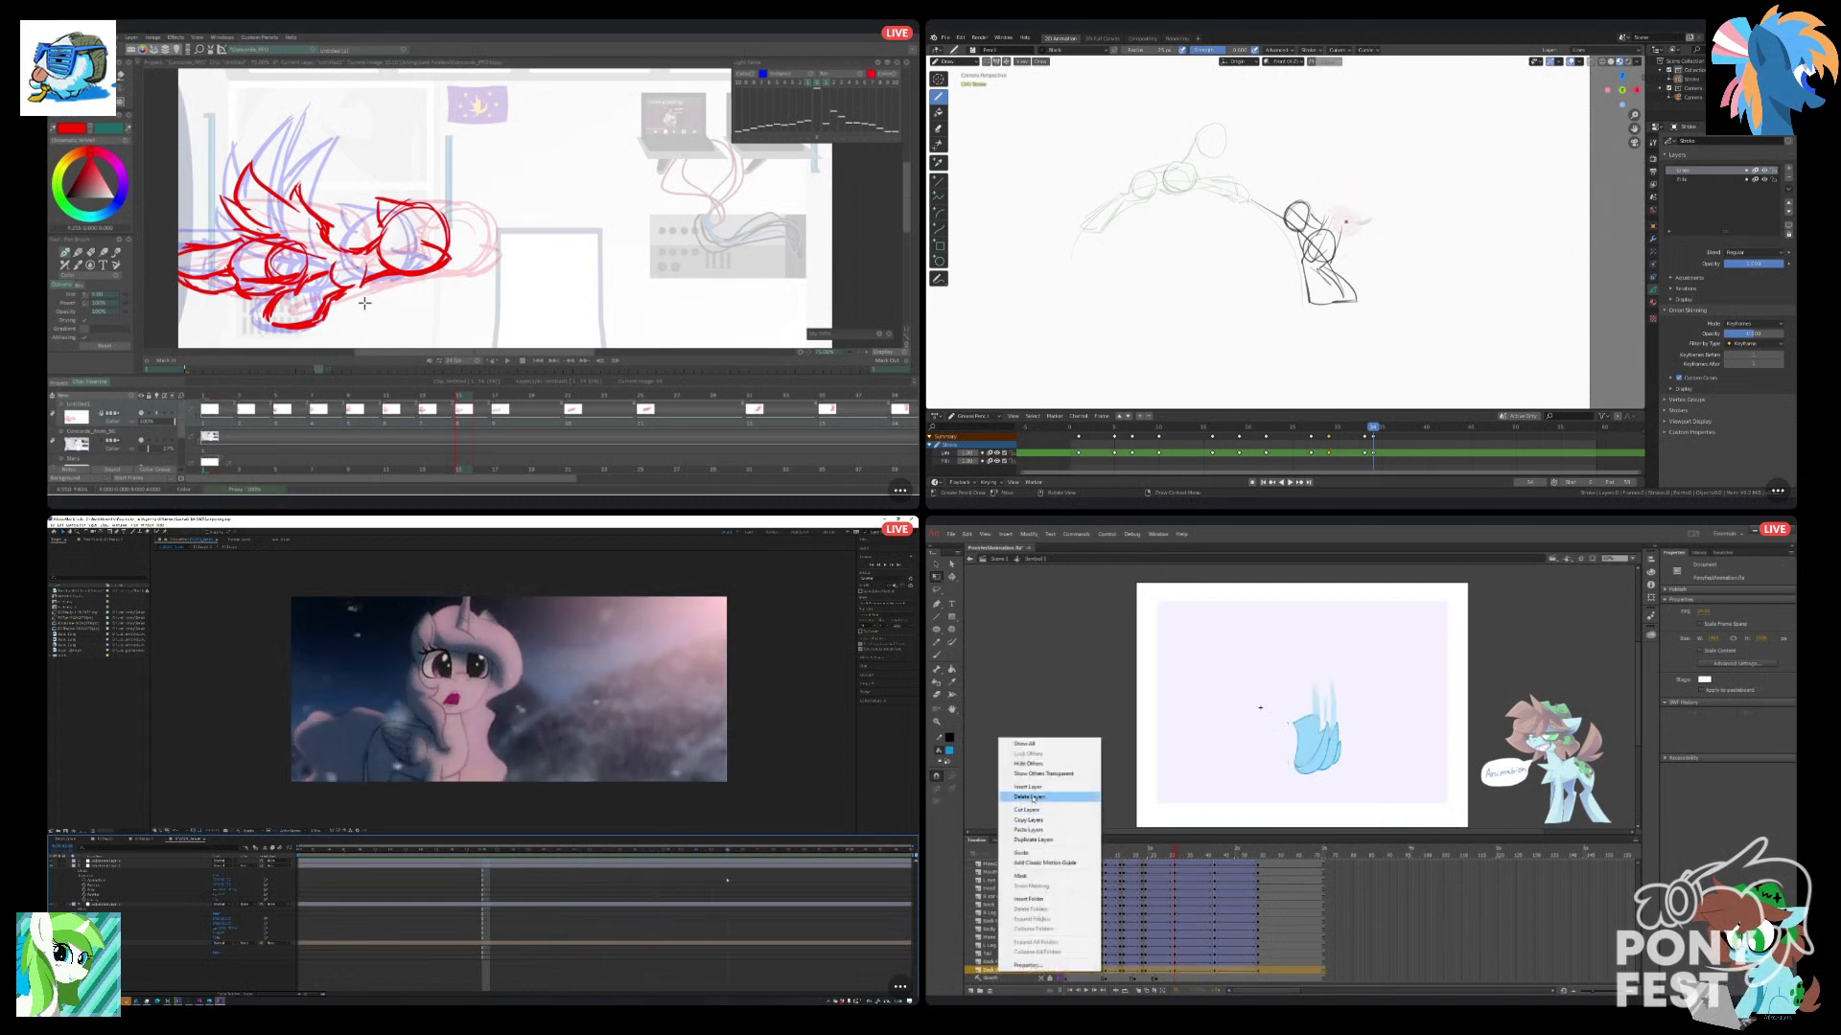
click(1028, 853)
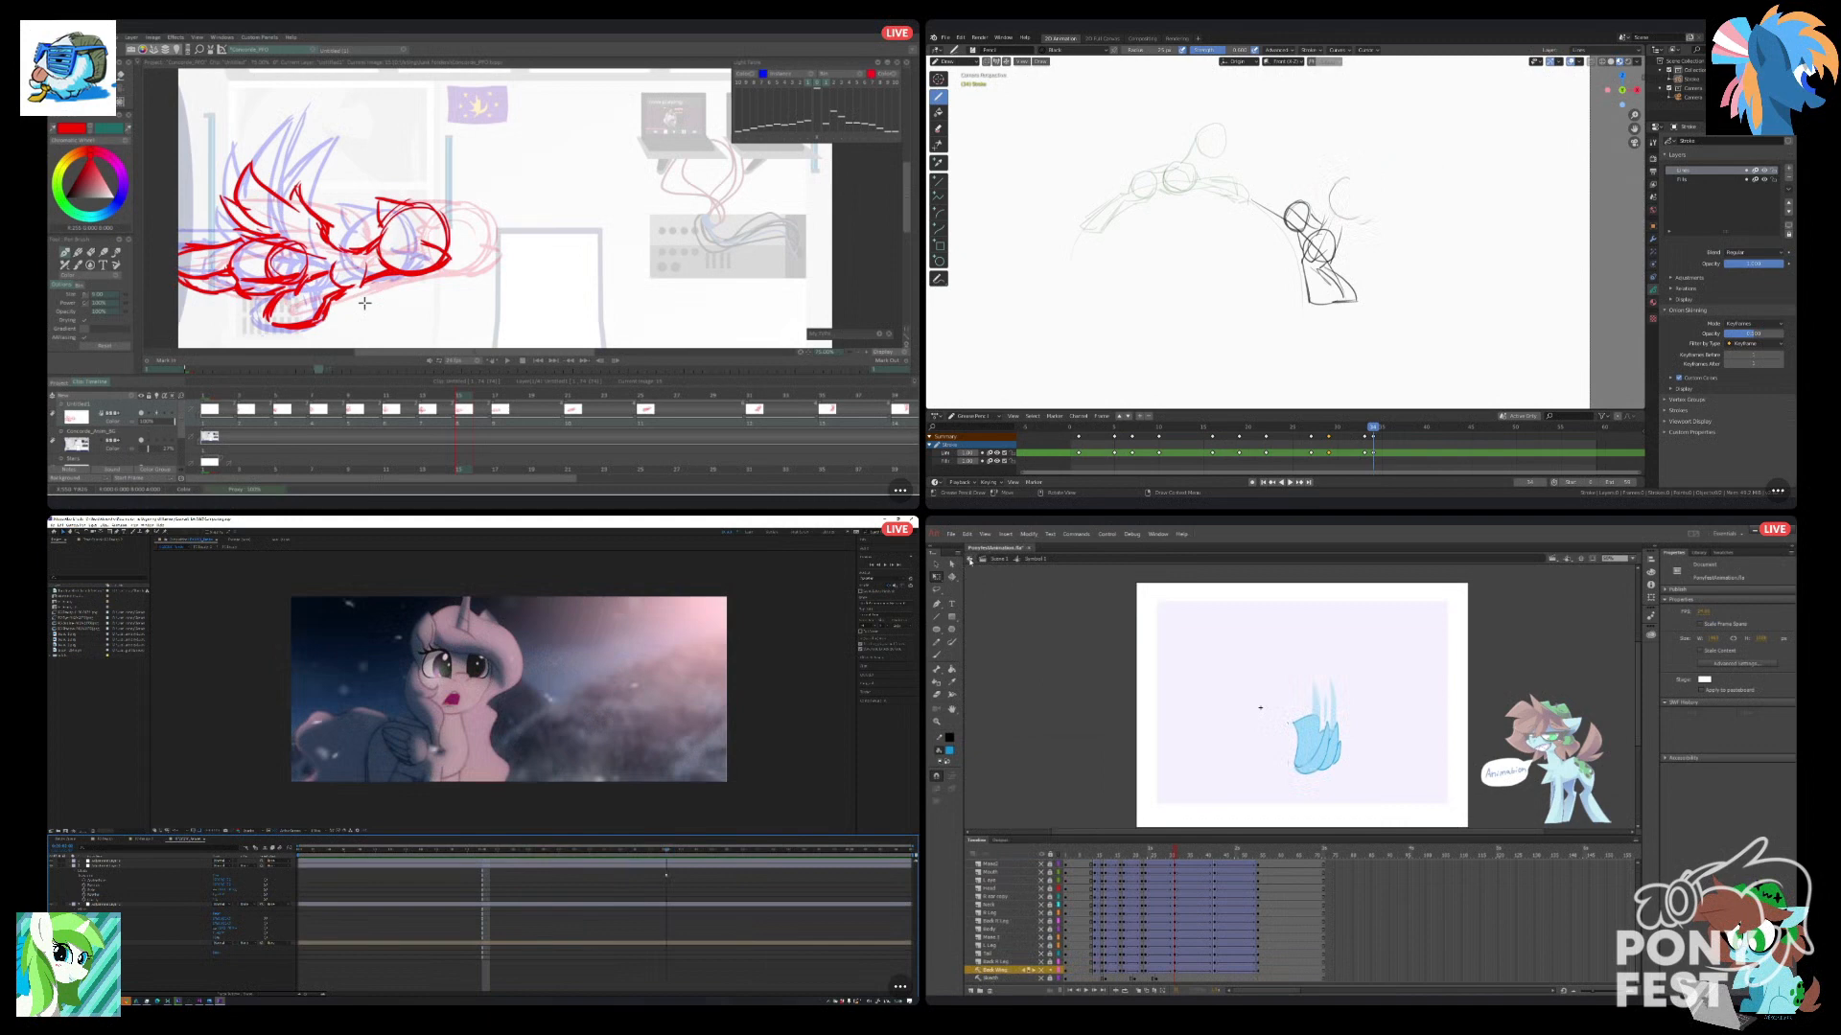
click(970, 559)
click(1147, 686)
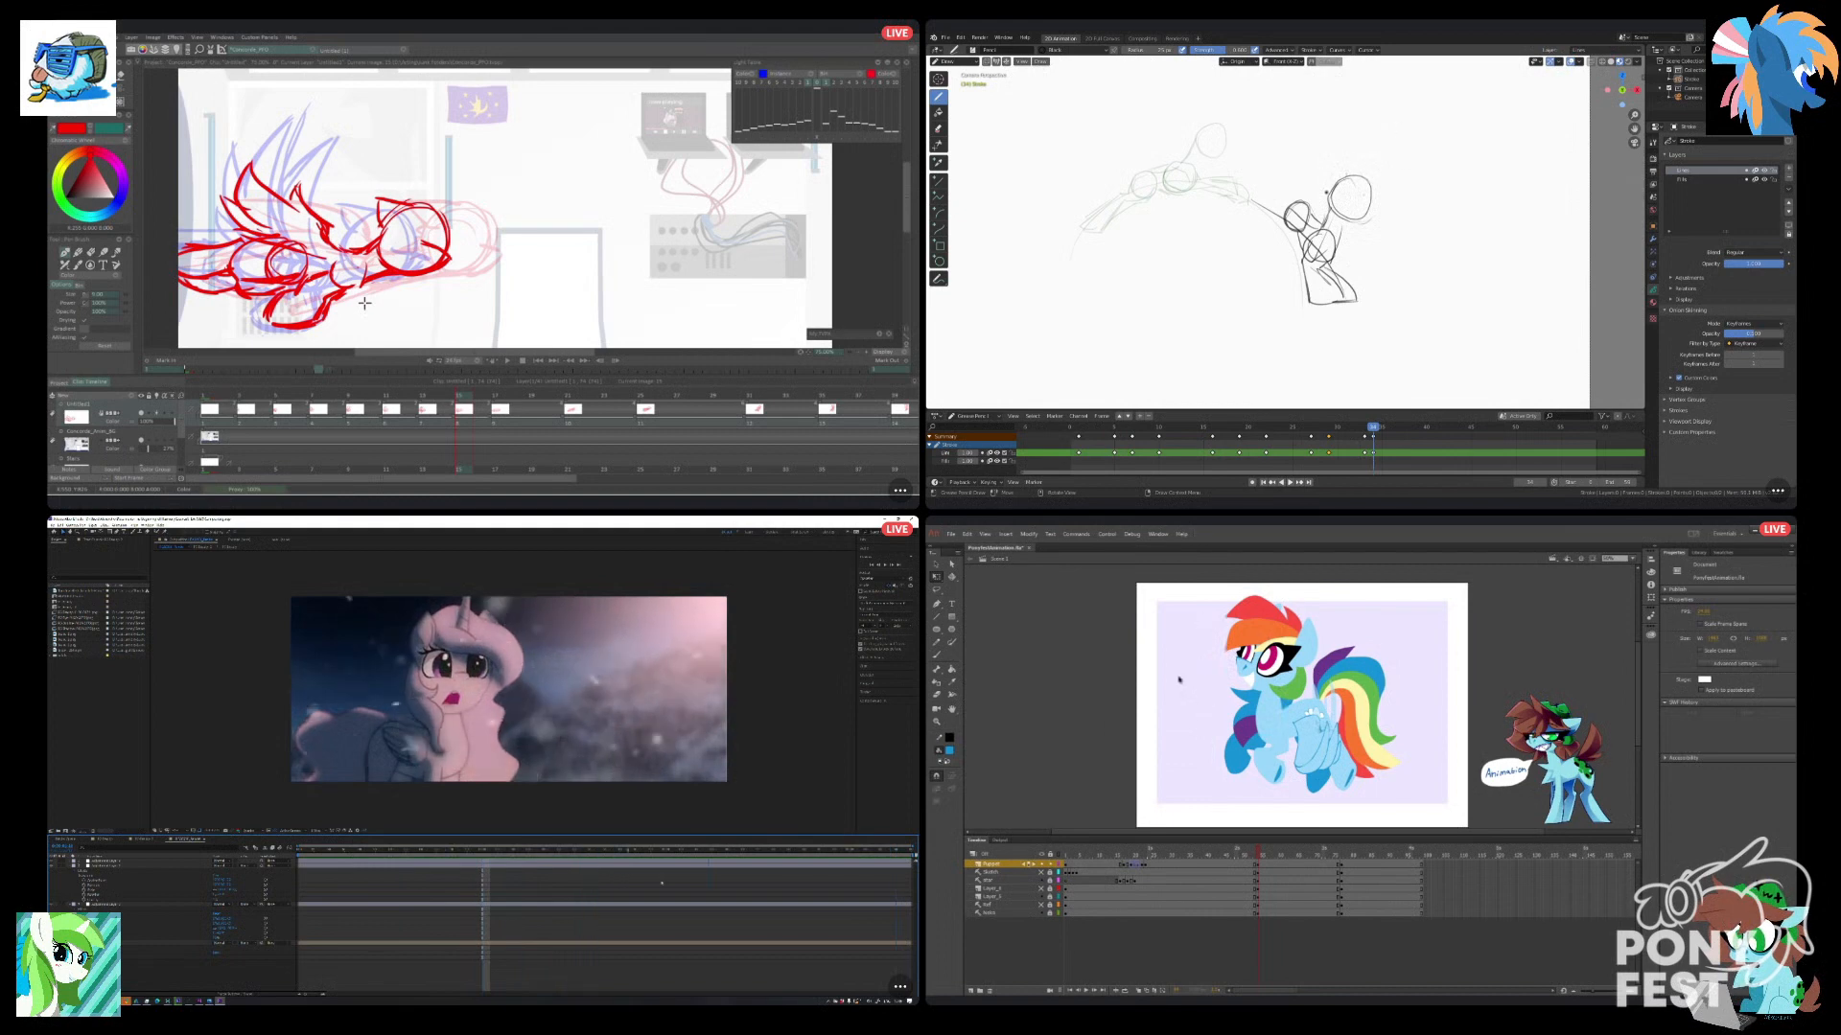
Play the pony animation from the start in Animate, and scrub through the leap and blink frames.
click(1073, 897)
click(1069, 898)
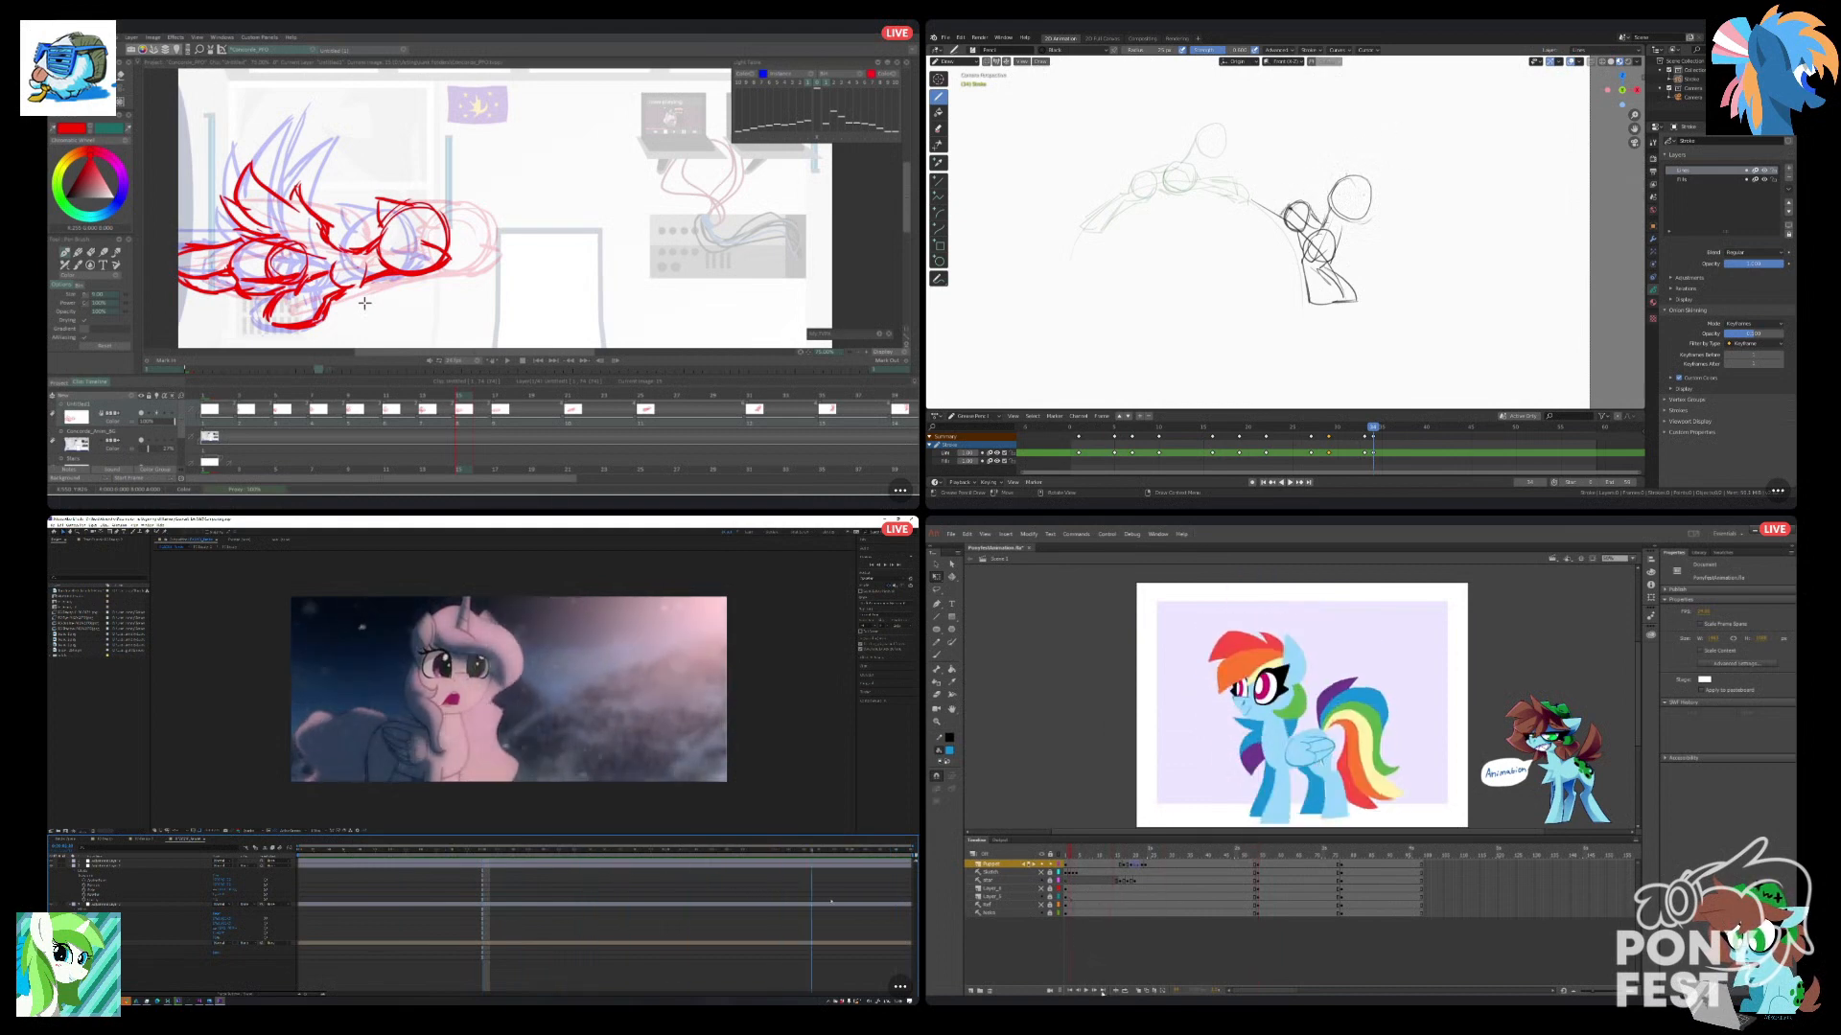
key(Return)
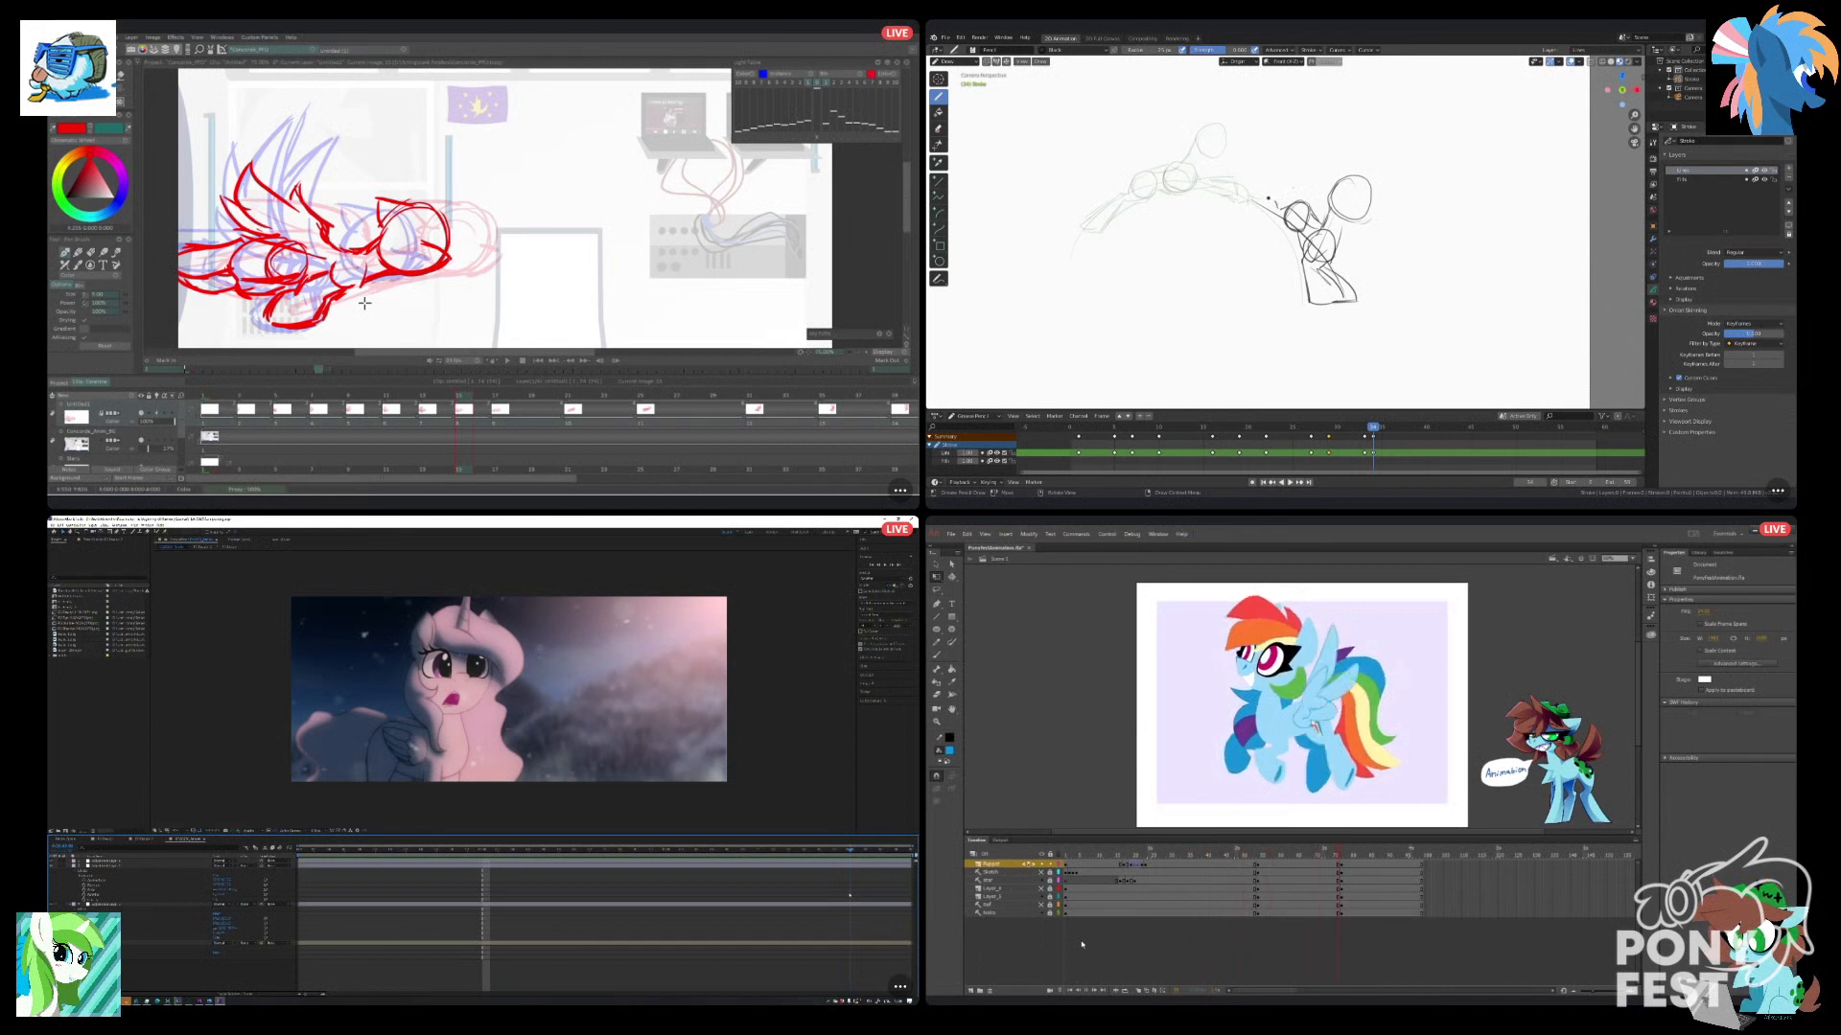
click(1174, 907)
drag(1174, 851, 1168, 851)
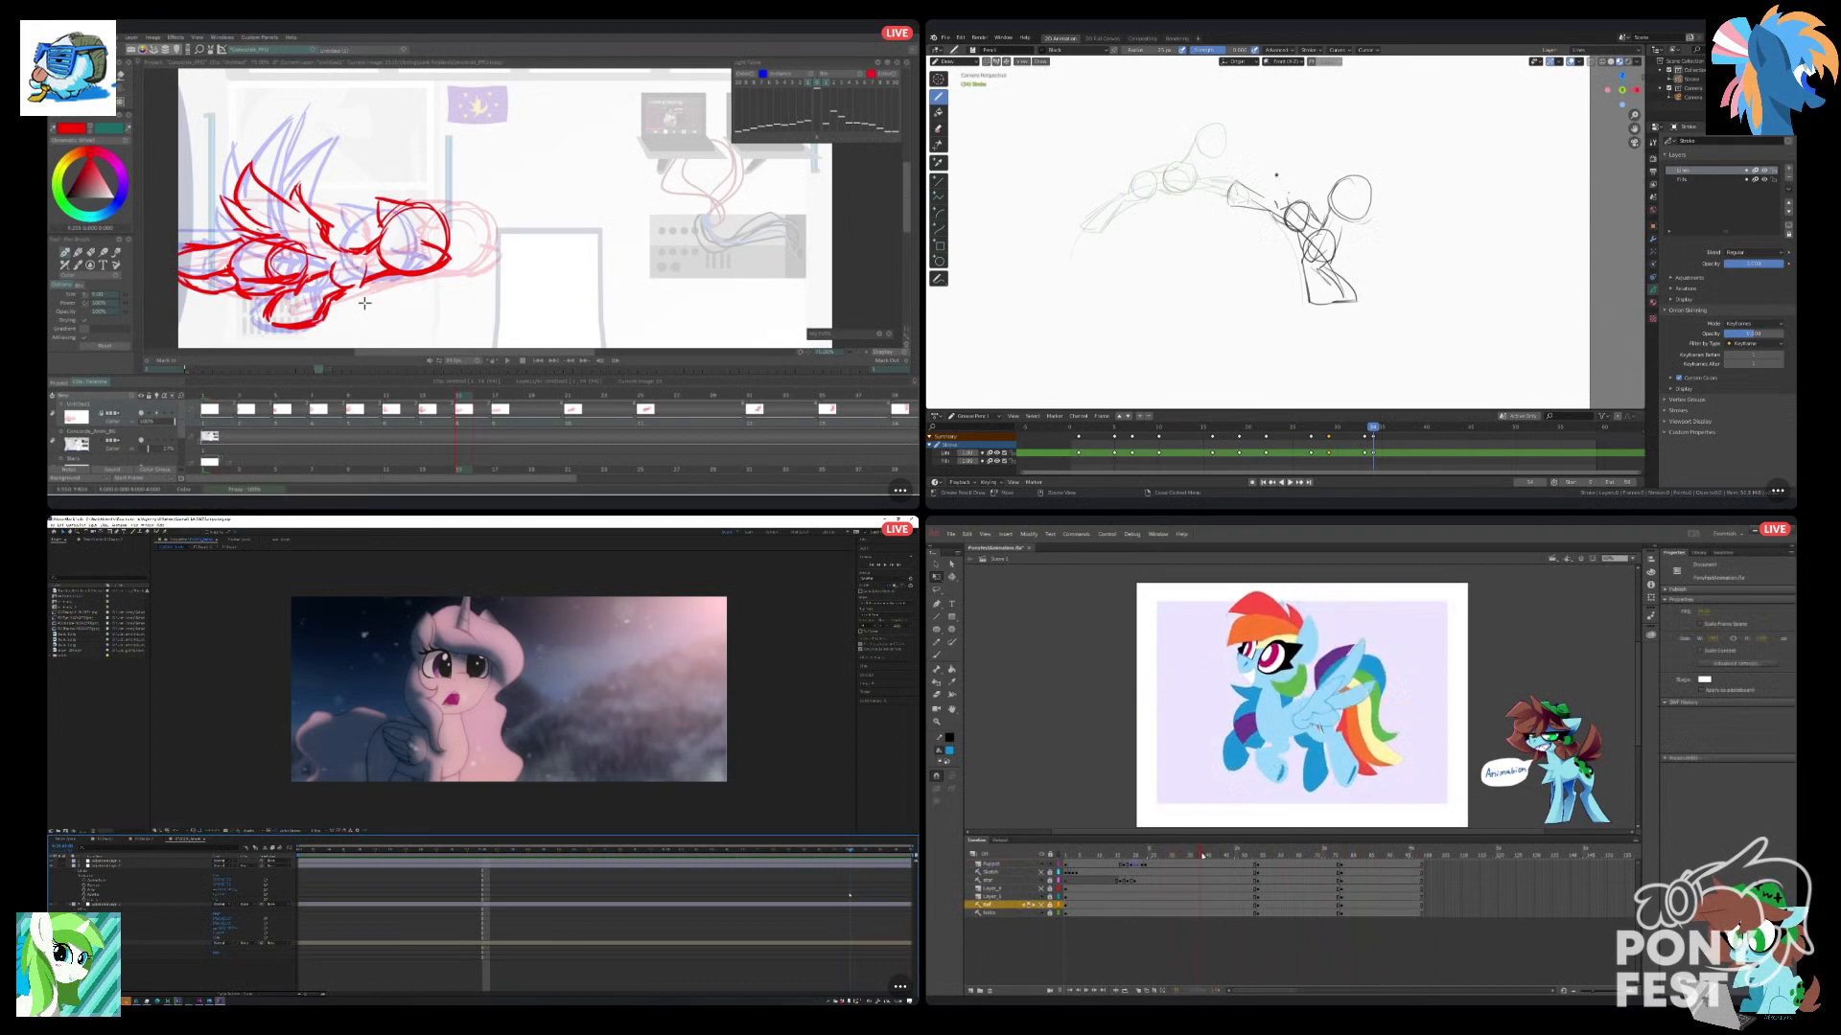
mouse_move(1220, 856)
mouse_down()
mouse_move(1205, 862)
mouse_move(1226, 865)
mouse_up()
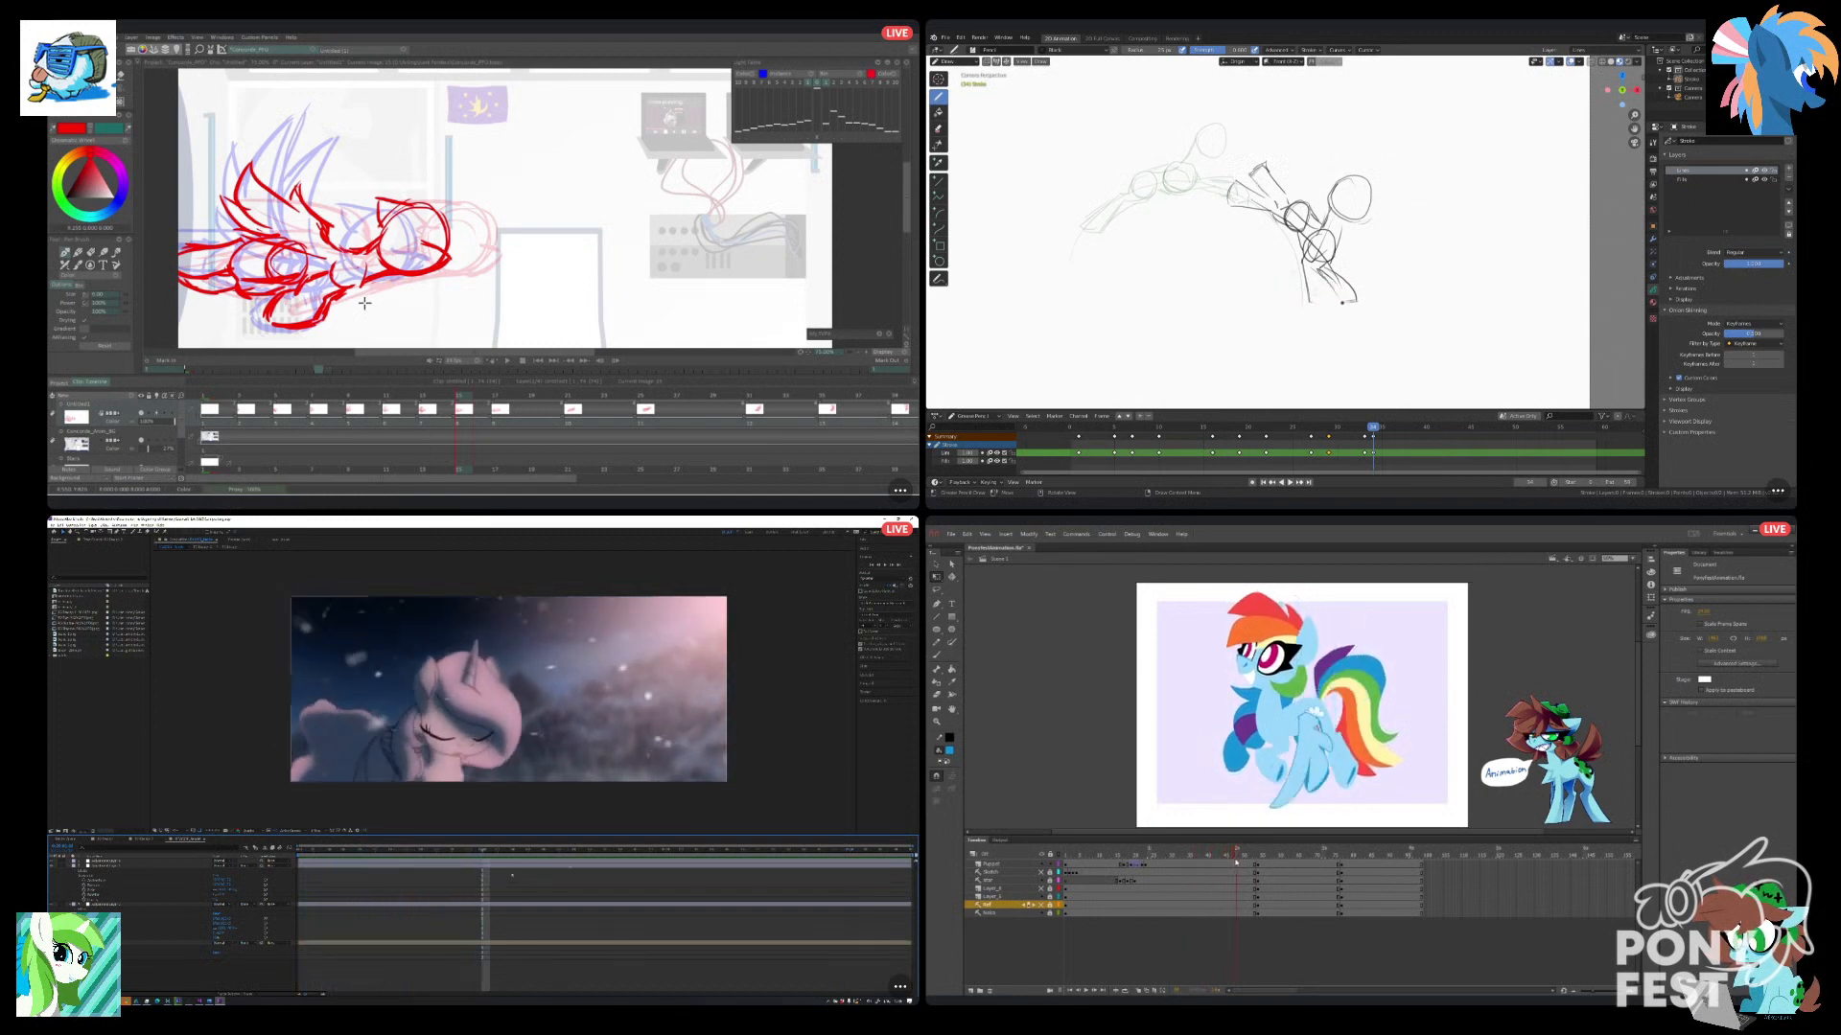
drag(1244, 862, 1265, 858)
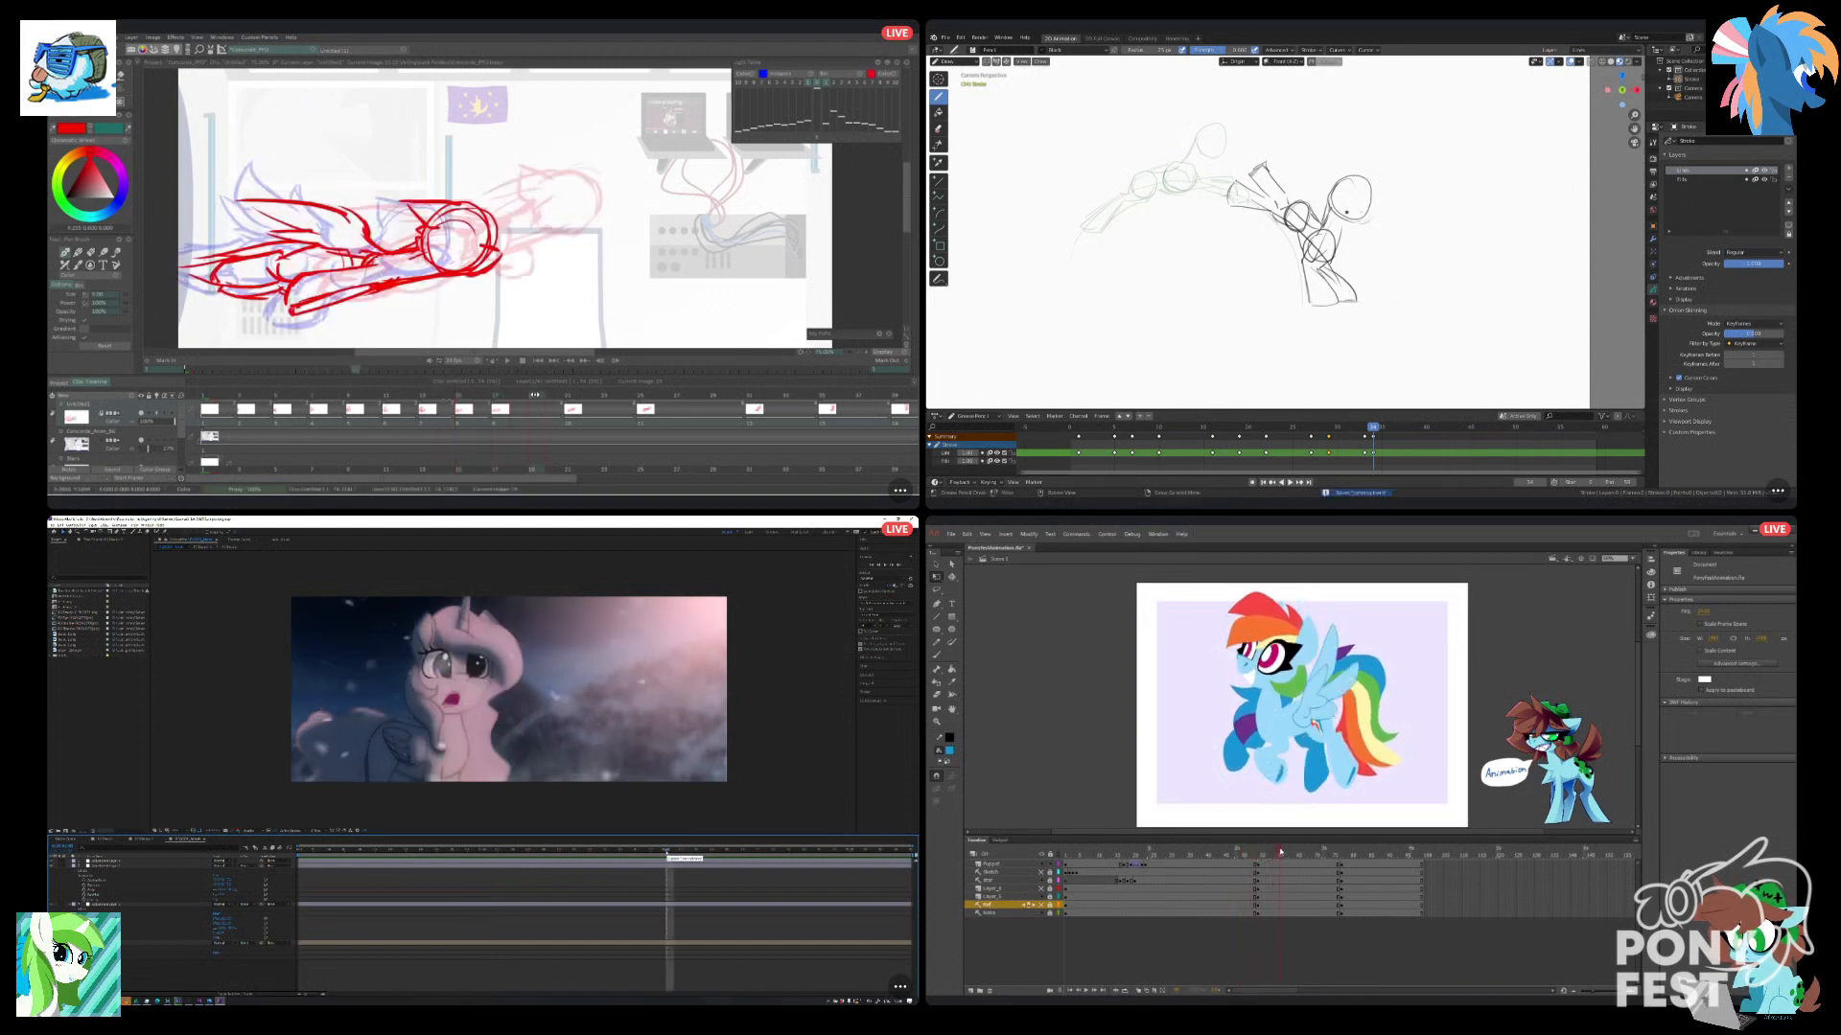
click(1201, 865)
drag(1208, 854, 1182, 858)
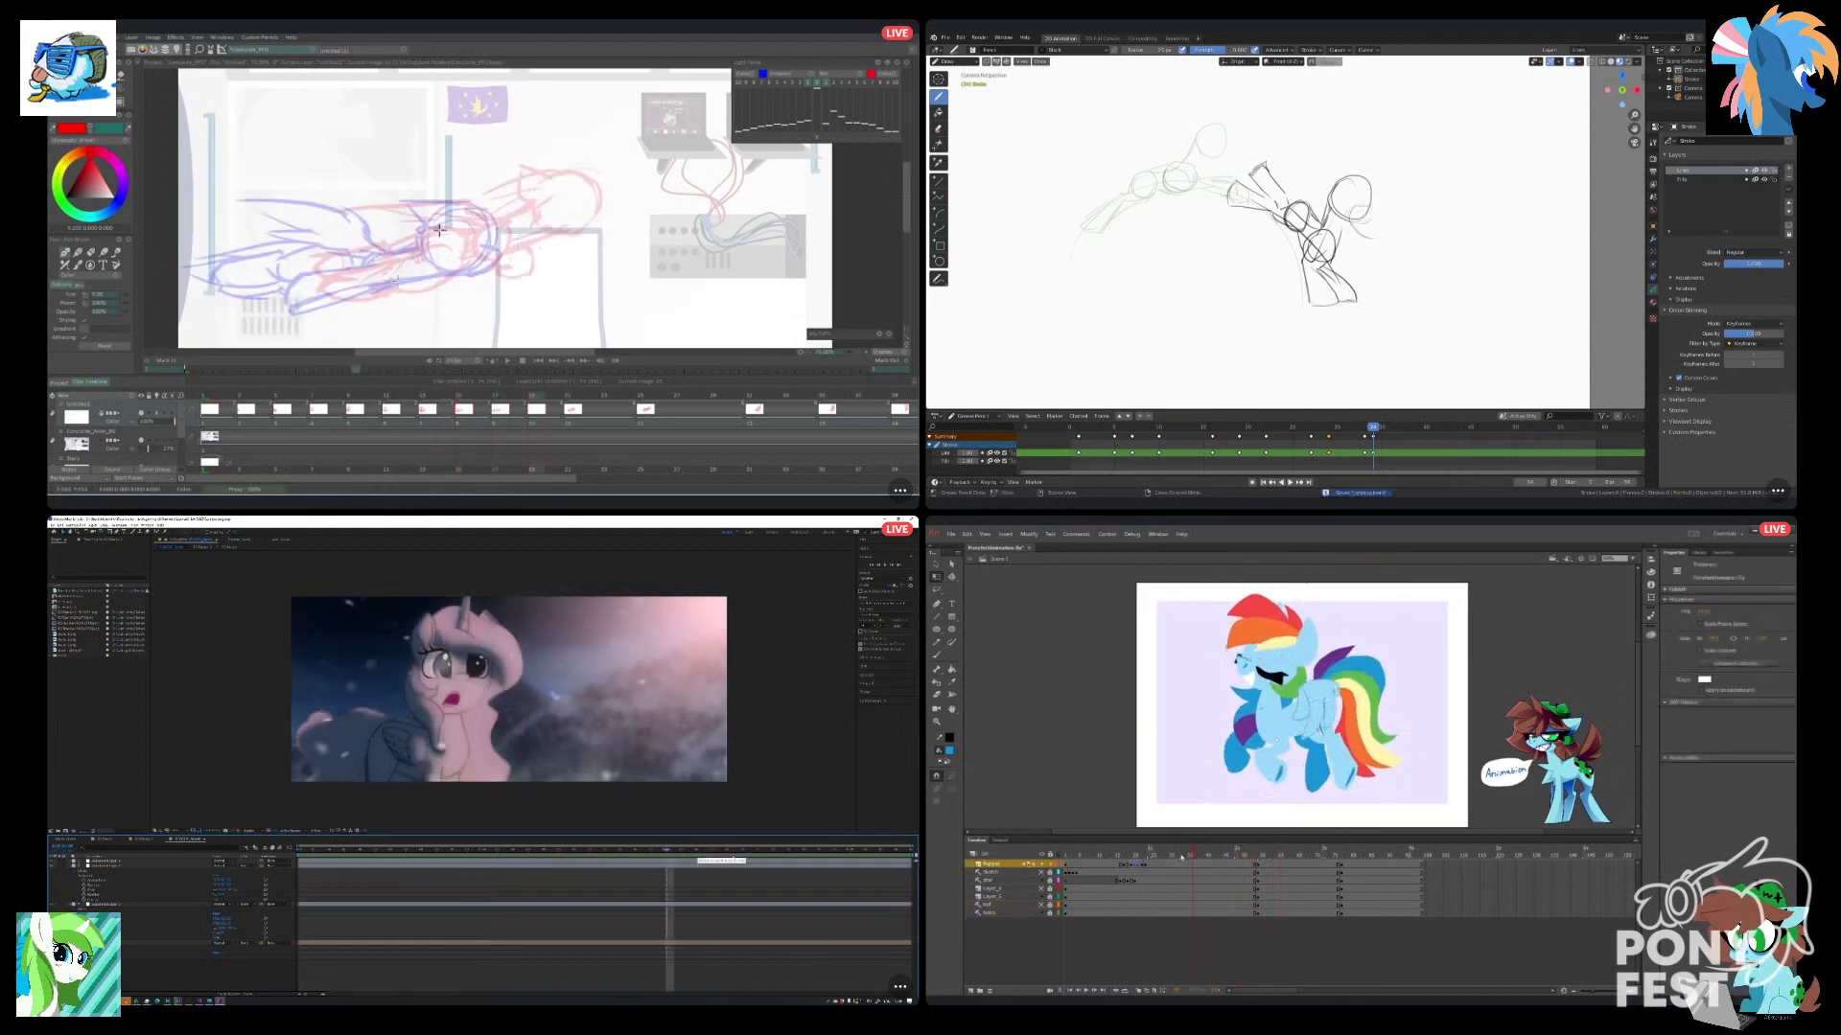
Draw the head circle on the new TVPaint frame, erase the old Blender head circle, and return After Effects to the bowed-head frame.
click(850, 850)
drag(518, 180, 540, 220)
drag(1337, 183, 1349, 186)
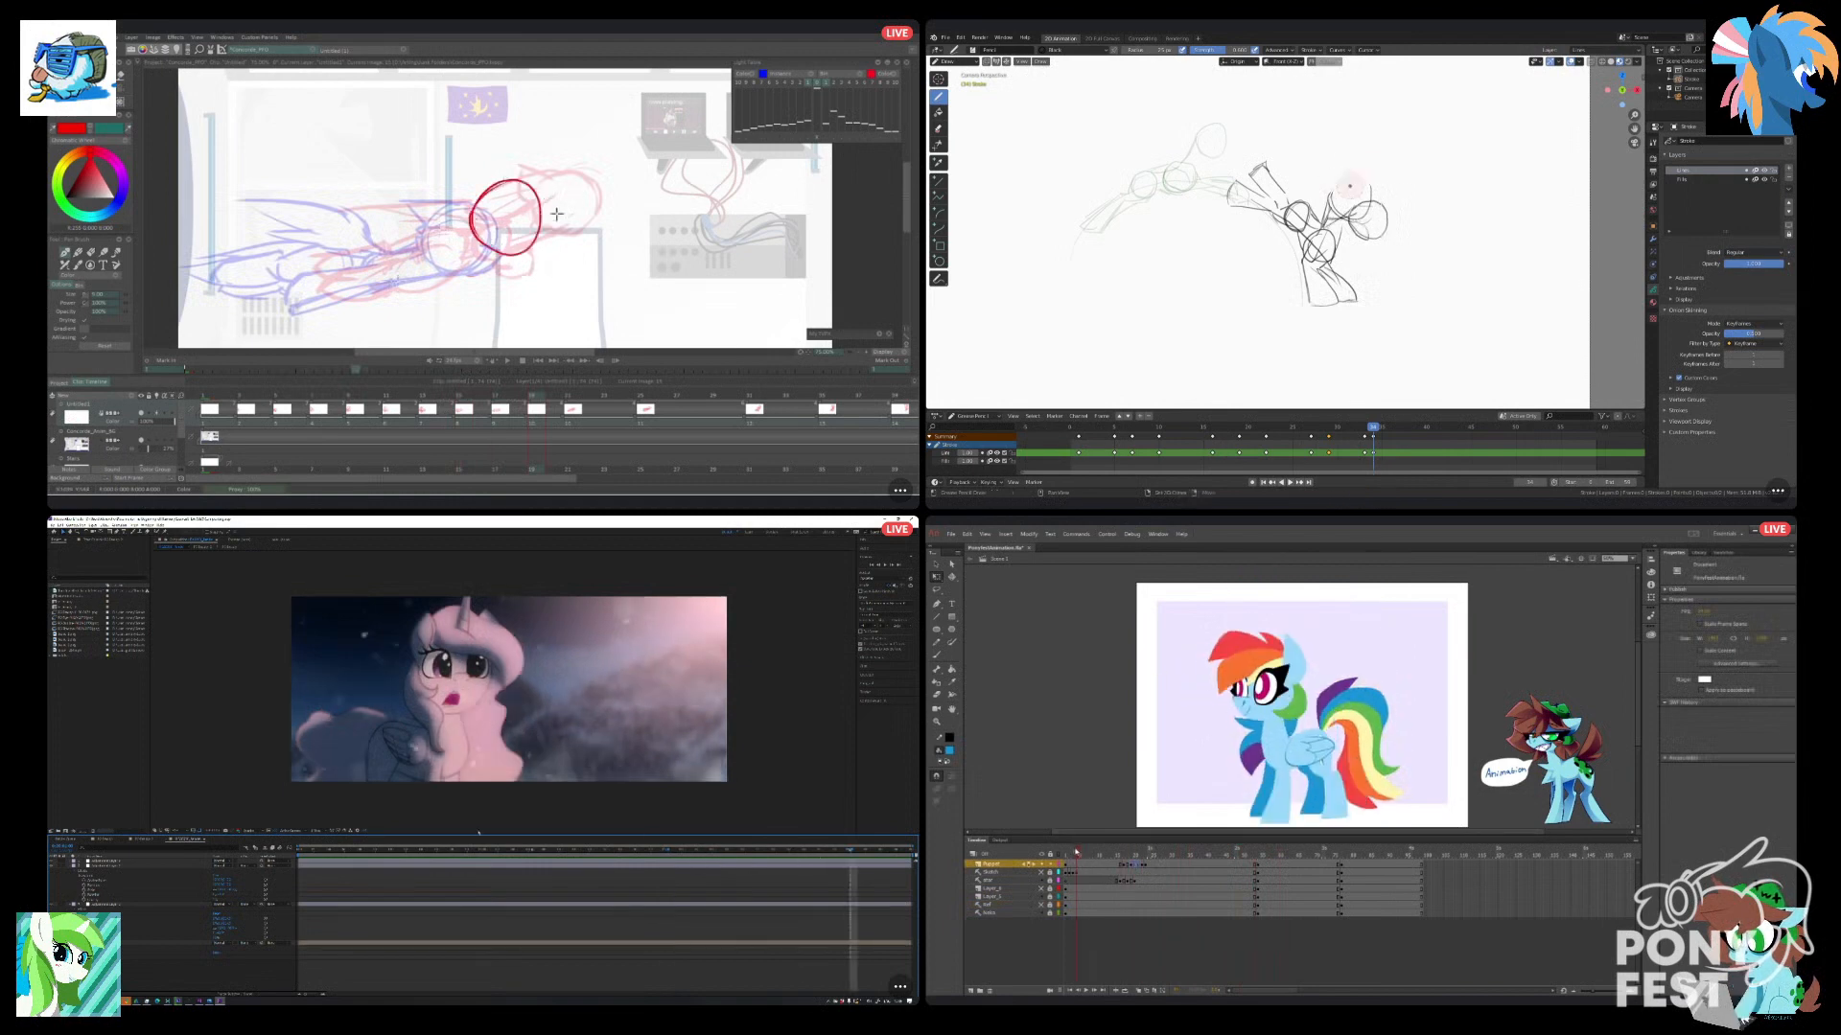
click(484, 852)
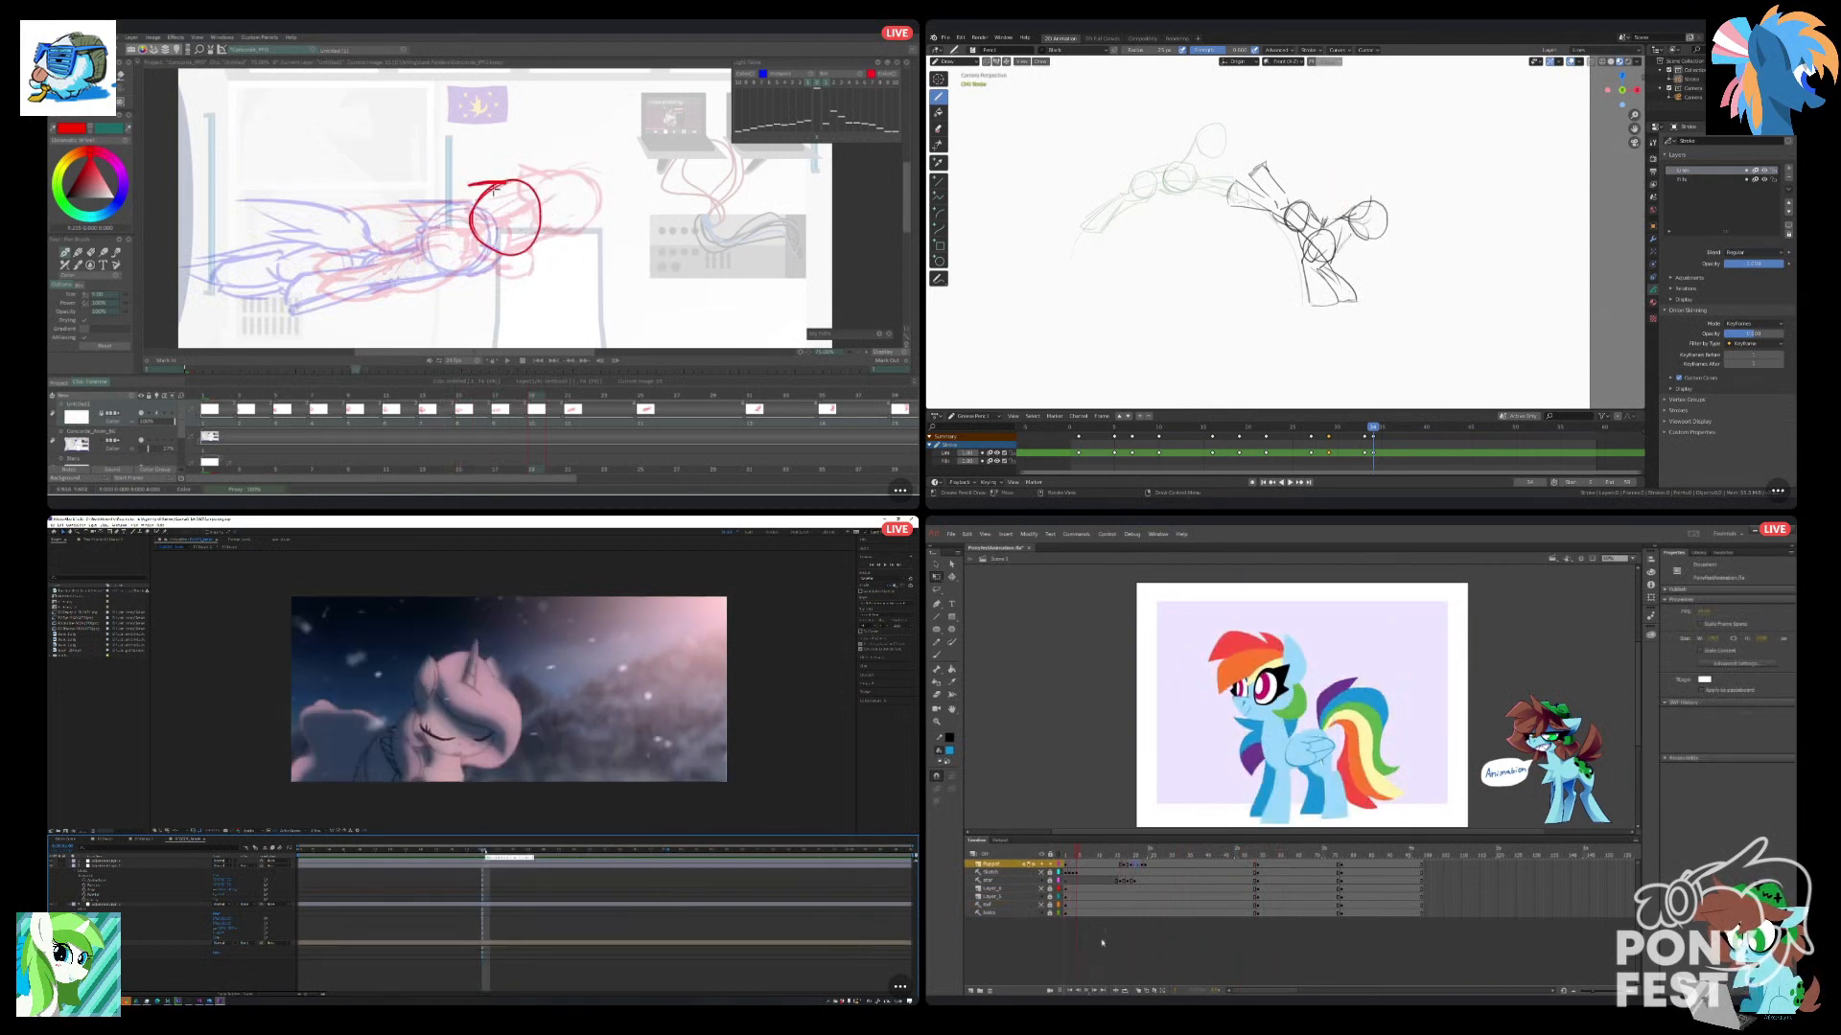
mouse_move(473, 214)
mouse_down()
mouse_move(511, 212)
mouse_move(507, 247)
mouse_up()
Sketch two body circles behind the head in TVPaint while adjusting the strokes around the landing pony's head in Blender.
click(1101, 888)
drag(1369, 201, 1379, 230)
drag(1101, 859, 1142, 878)
drag(1361, 197, 1366, 196)
mouse_move(1142, 878)
mouse_down()
mouse_move(1164, 881)
mouse_move(1100, 884)
mouse_up()
drag(485, 242, 433, 263)
drag(1101, 884, 1131, 885)
drag(447, 253, 441, 270)
drag(1361, 192, 1381, 206)
mouse_move(1131, 885)
mouse_down()
mouse_move(1182, 886)
mouse_move(1131, 886)
mouse_up()
drag(1366, 200, 1381, 206)
drag(1131, 886, 1066, 888)
drag(1354, 222, 1372, 228)
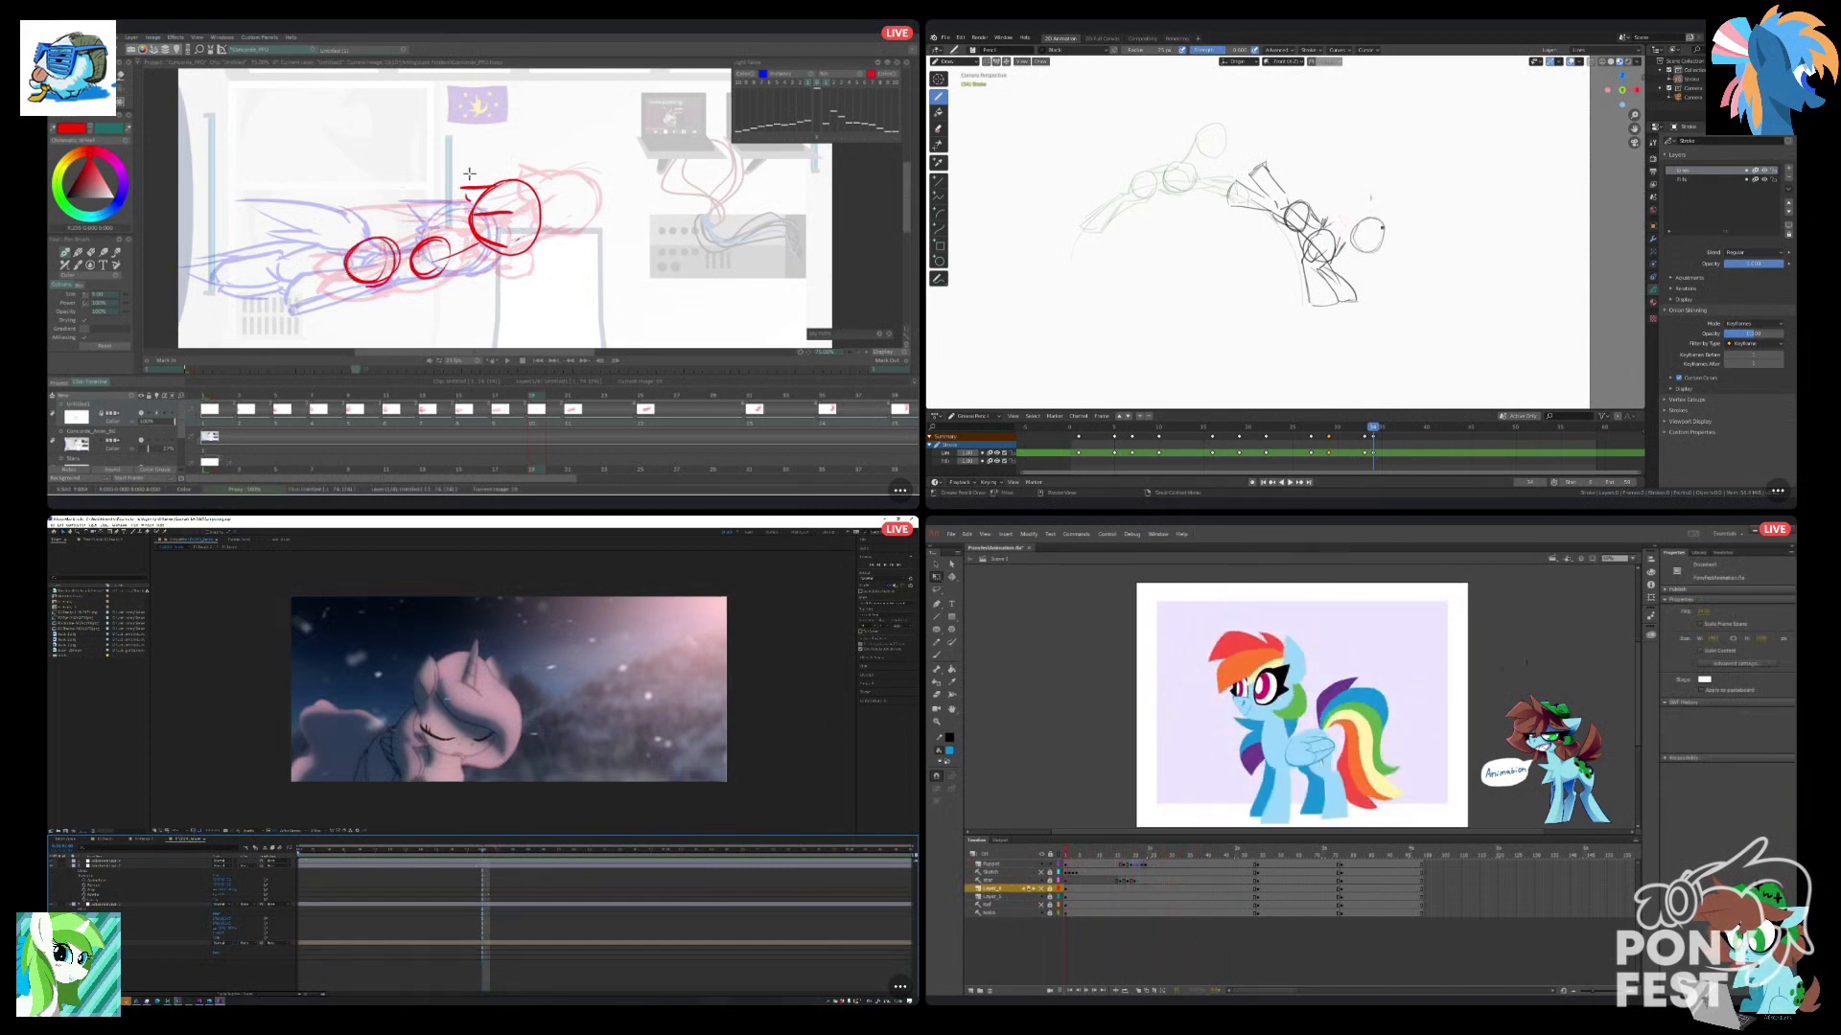
Sketch the neck between the body and head circles in Blender while scrubbing After Effects, and save the file.
drag(303, 853, 311, 855)
drag(1354, 222, 1376, 221)
drag(312, 855, 359, 863)
drag(1638, 673, 1638, 677)
drag(360, 863, 486, 877)
drag(1327, 222, 1354, 219)
drag(486, 878, 544, 878)
key(ctrl+s)
Move the last Blender keyframe later in the timeline, play the sketch animation, and open the pony symbol in Animate.
drag(1373, 427, 1355, 428)
drag(543, 879, 562, 880)
drag(1356, 428, 1381, 427)
double_click(1259, 696)
drag(562, 880, 586, 884)
drag(1373, 452, 1391, 453)
drag(586, 884, 665, 885)
key(shift+Left)
key(space)
Inspect the pony symbol's layers and scrub its crouch and leap frames in Animate while checking the Blender sketch playback.
click(1041, 854)
click(1041, 853)
drag(1174, 854, 1065, 853)
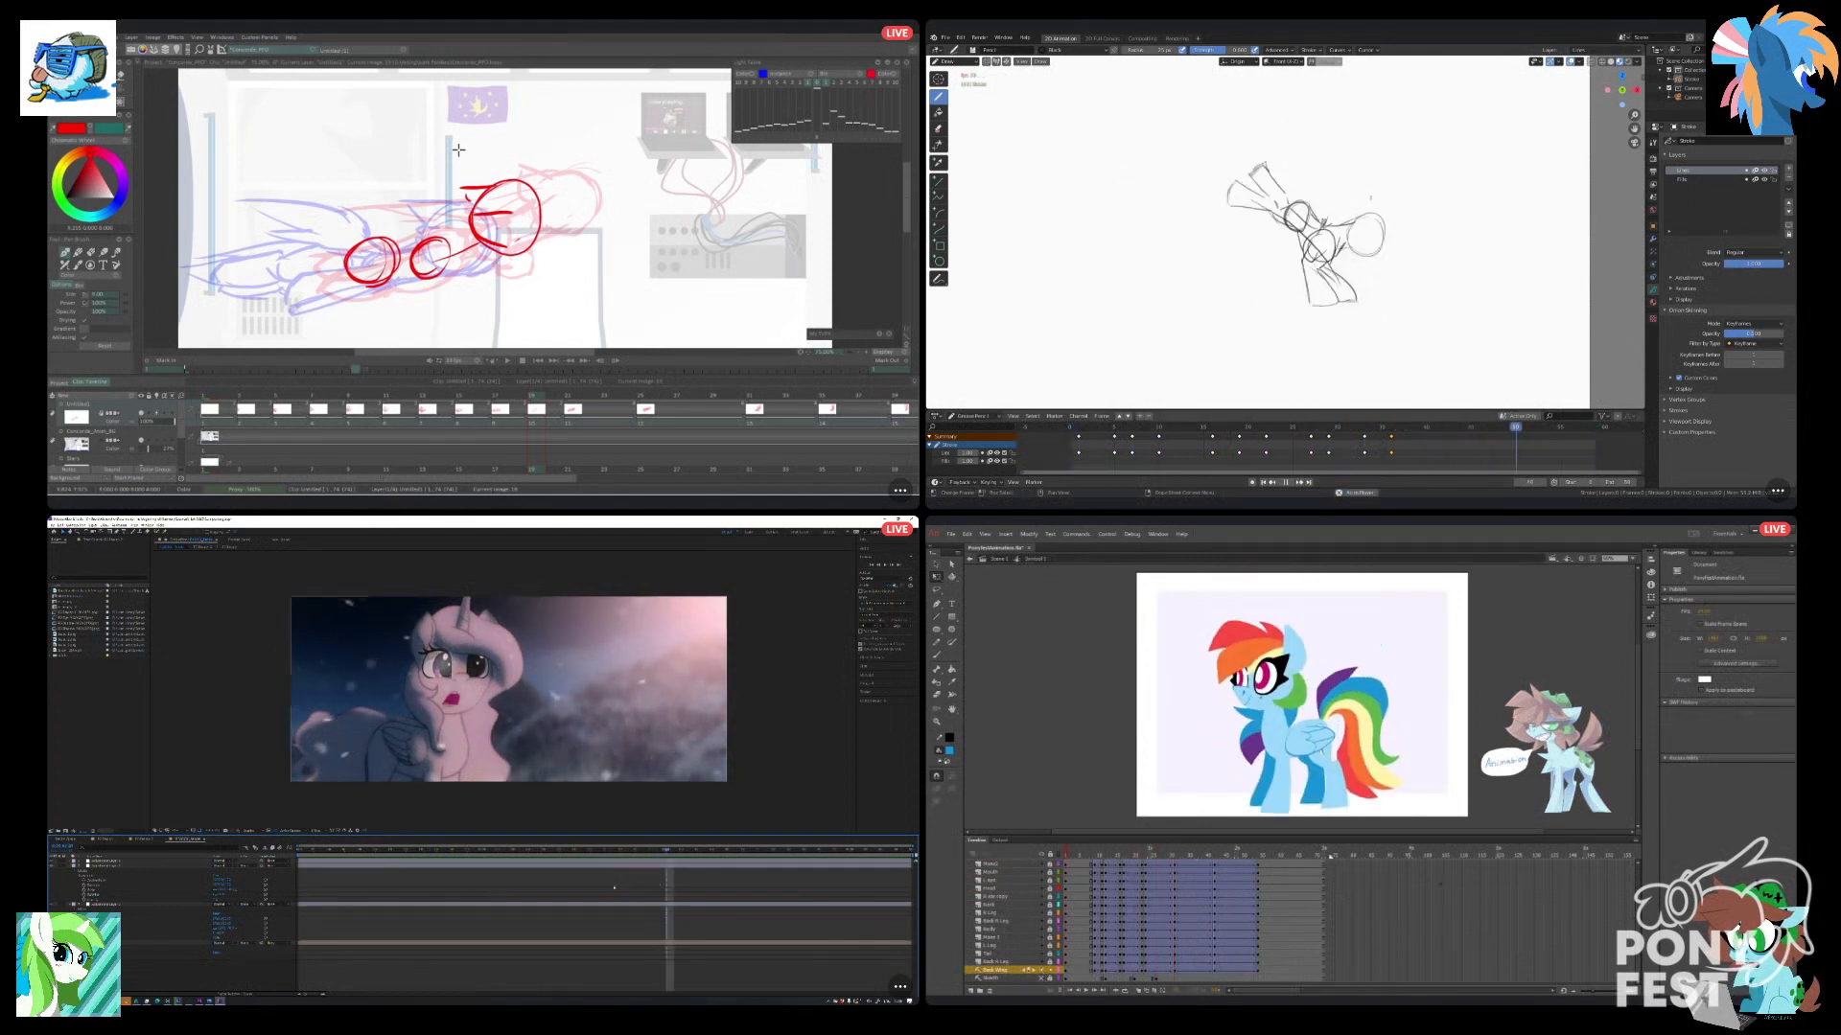
key(Left)
drag(1638, 887, 1605, 818)
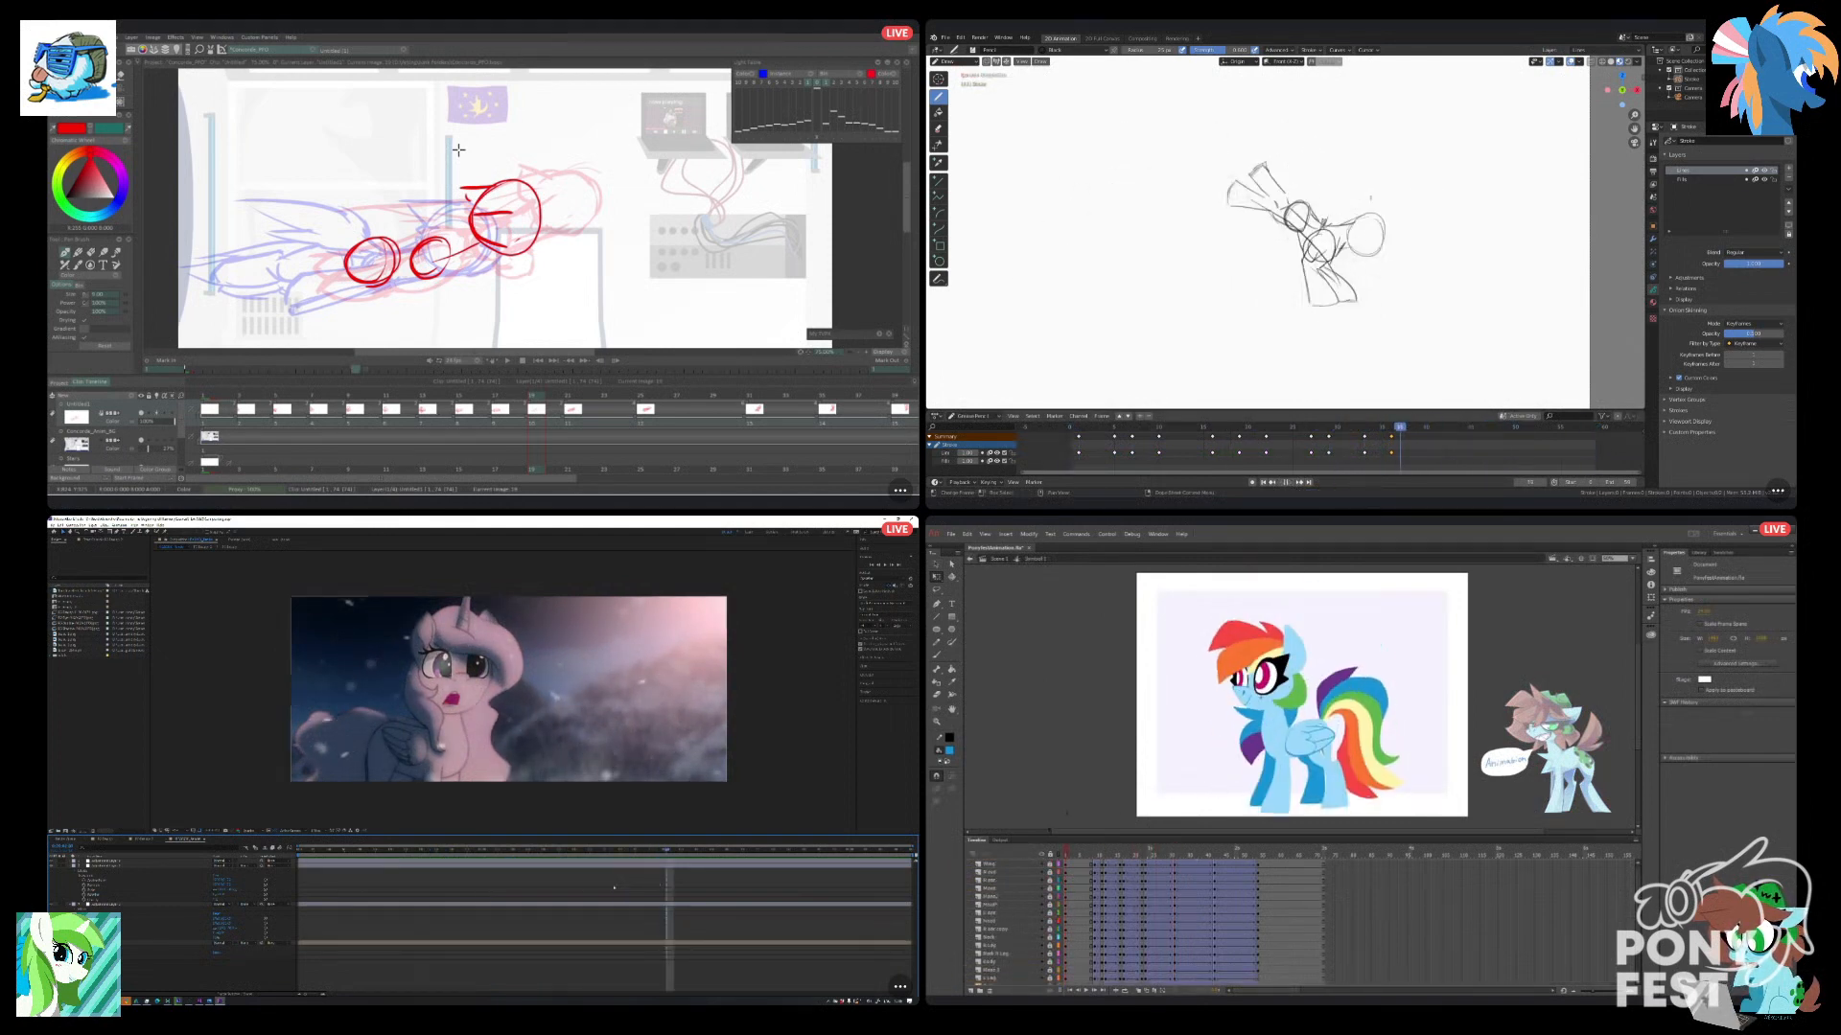
key(space)
mouse_move(1066, 853)
mouse_down()
mouse_move(1142, 865)
mouse_move(1121, 865)
mouse_up()
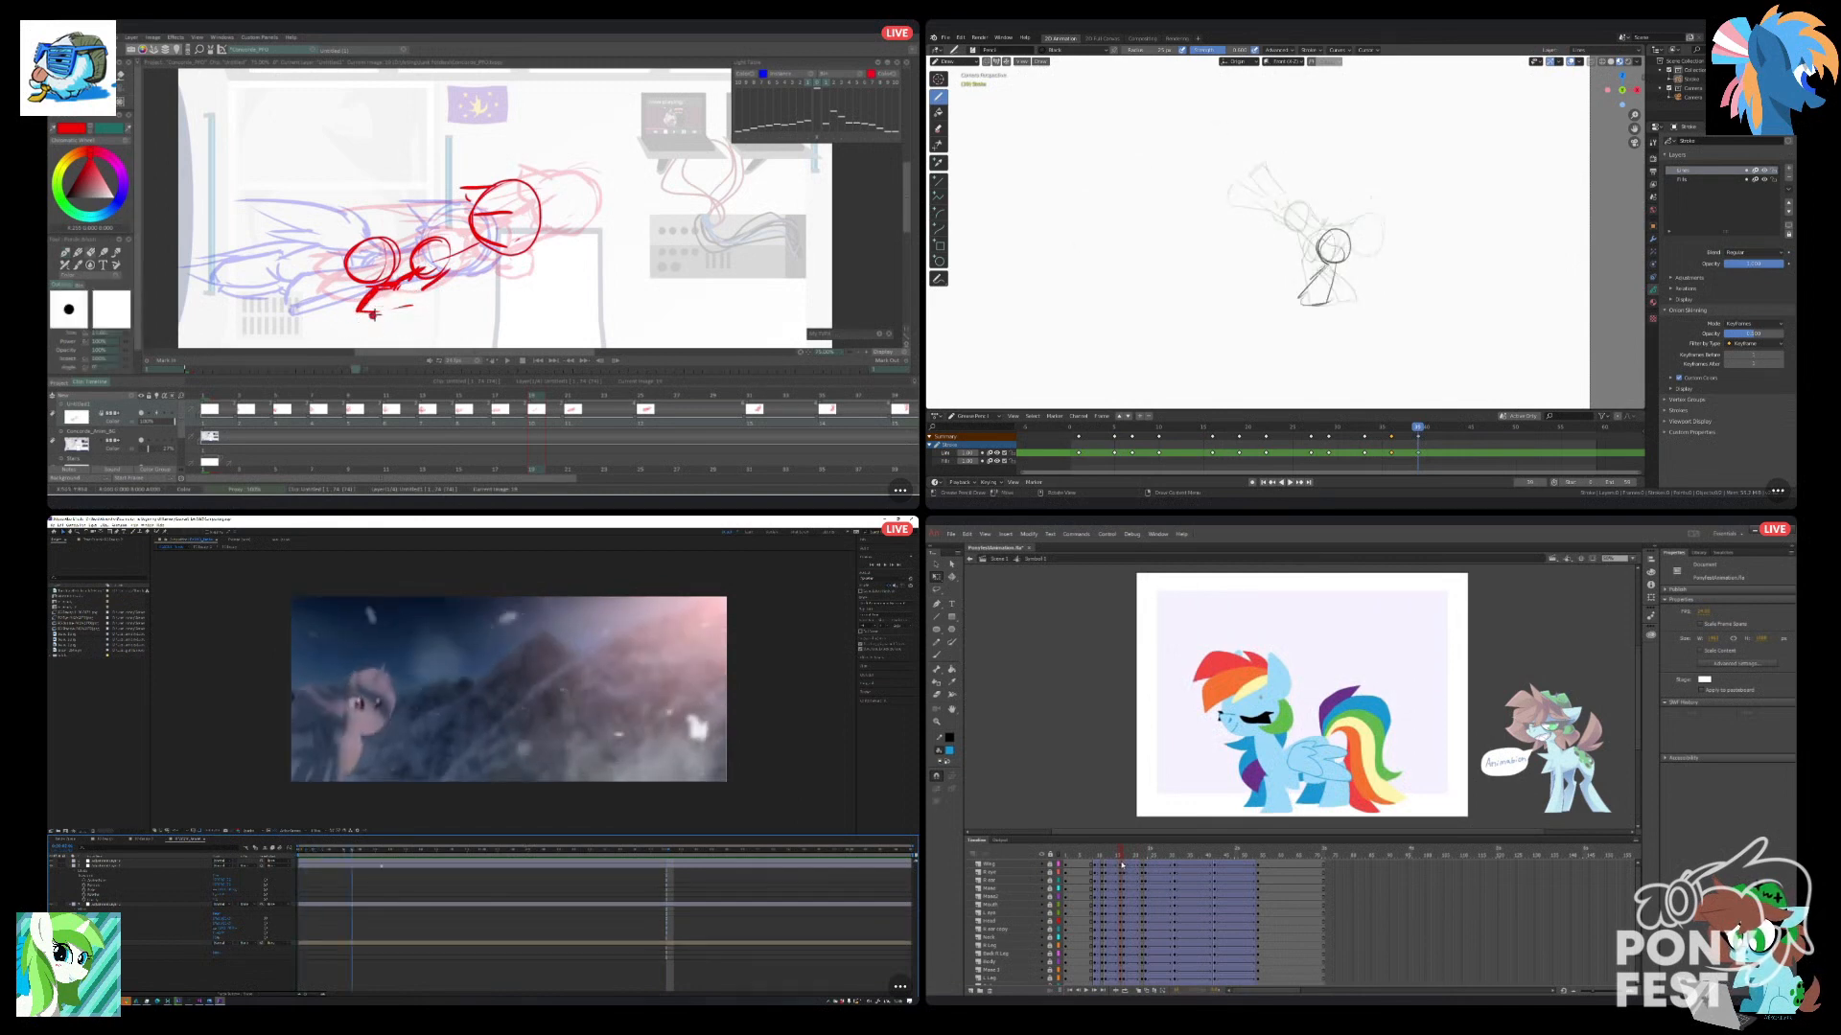
drag(1122, 865, 1125, 870)
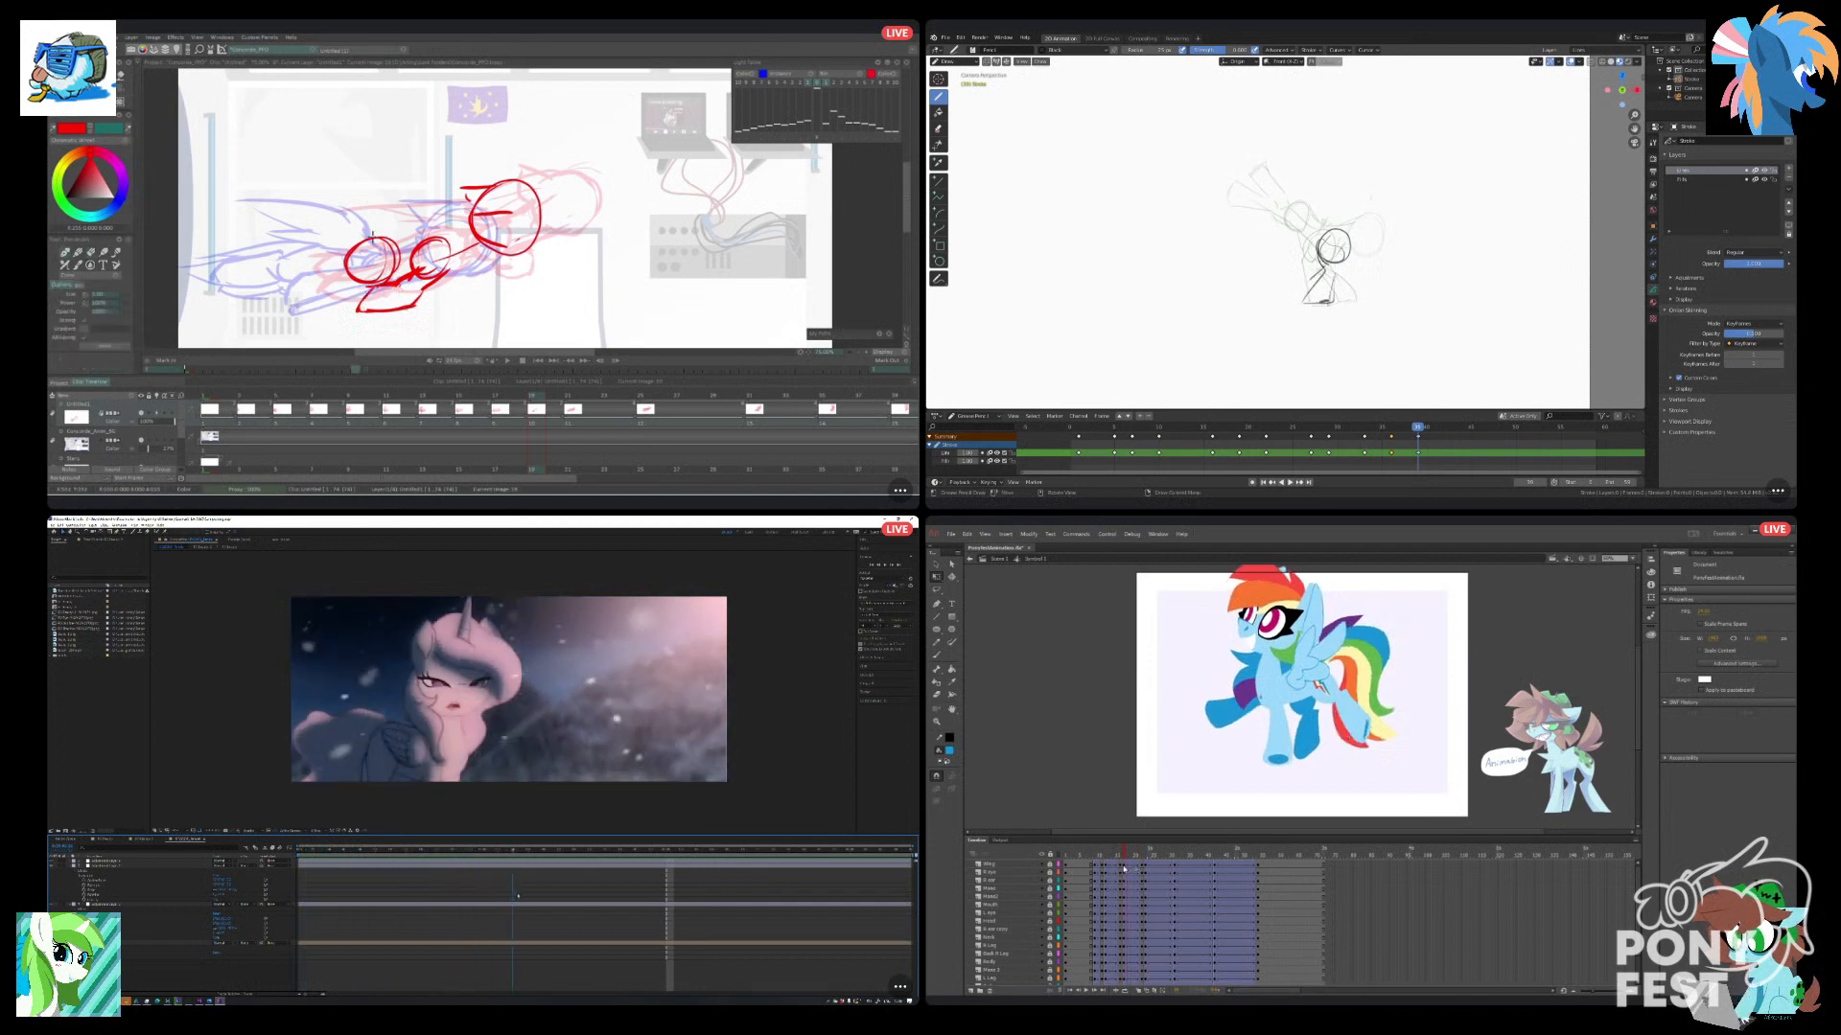
scroll(1125, 869, down, 1)
drag(1641, 879, 1640, 870)
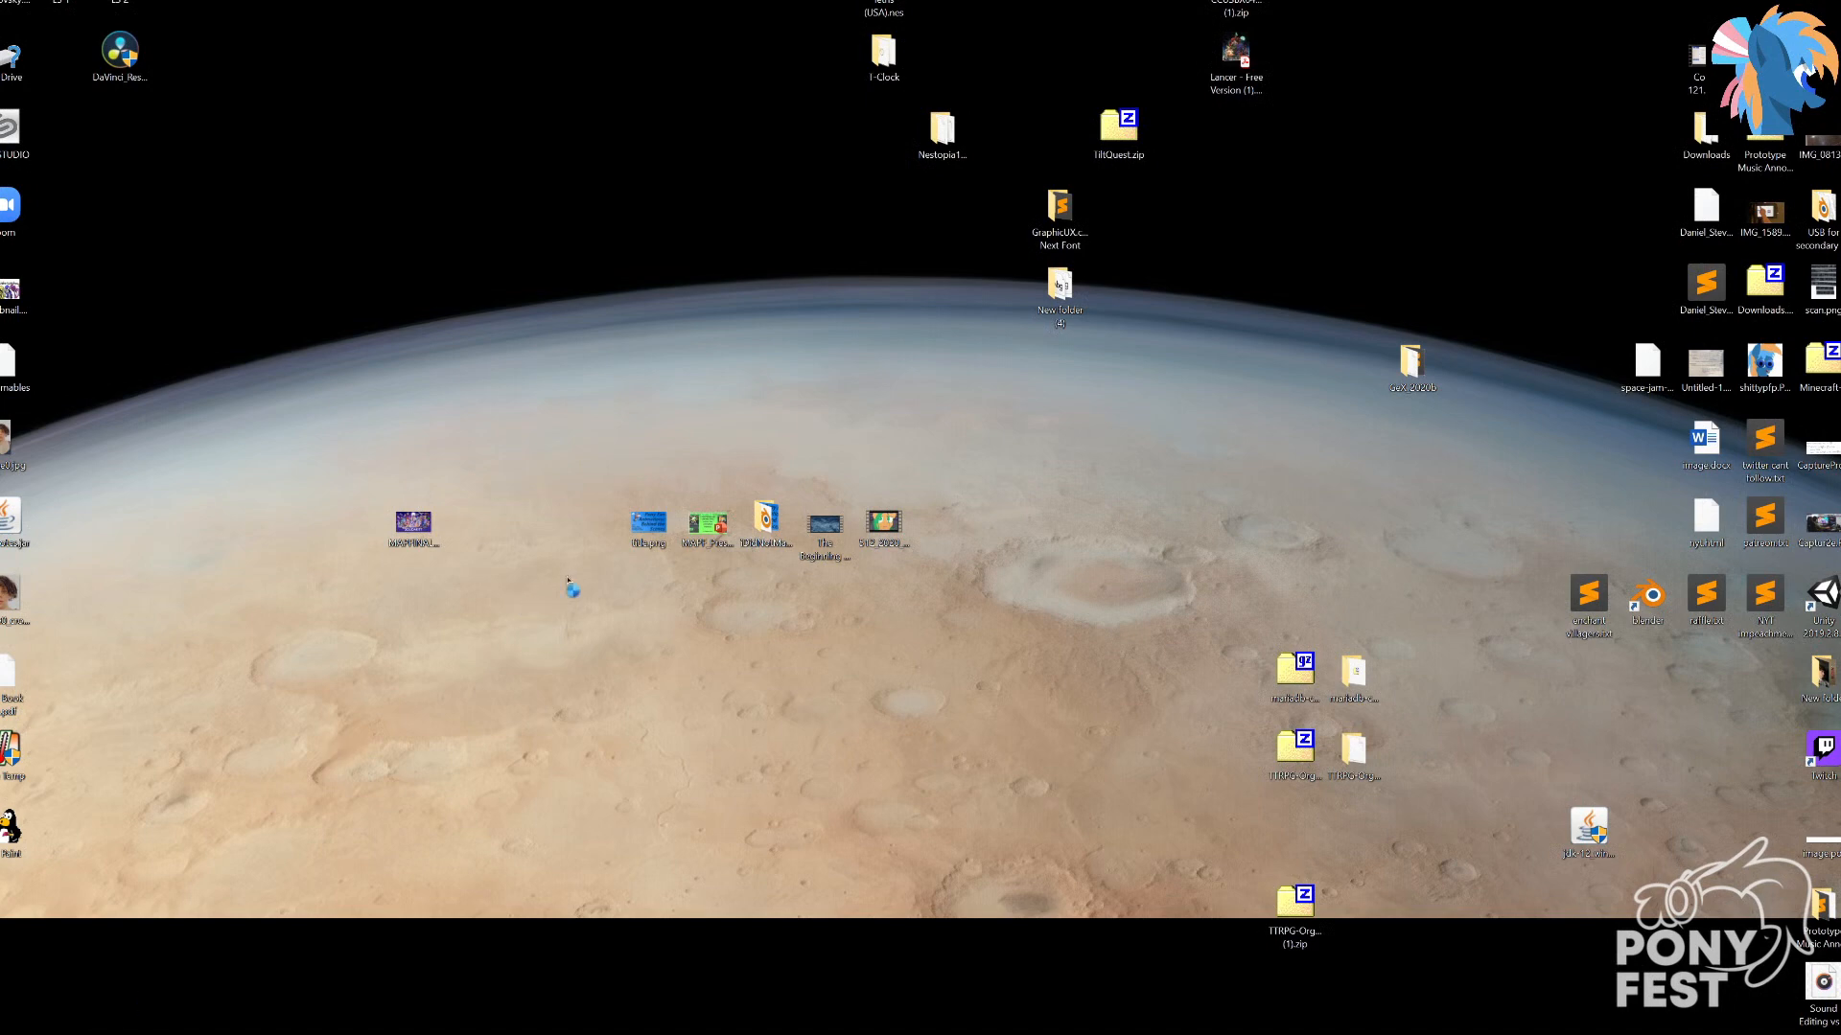
Switch from the desktop through the open windows back to the Discord view of the four shared screens.
key(super+Tab)
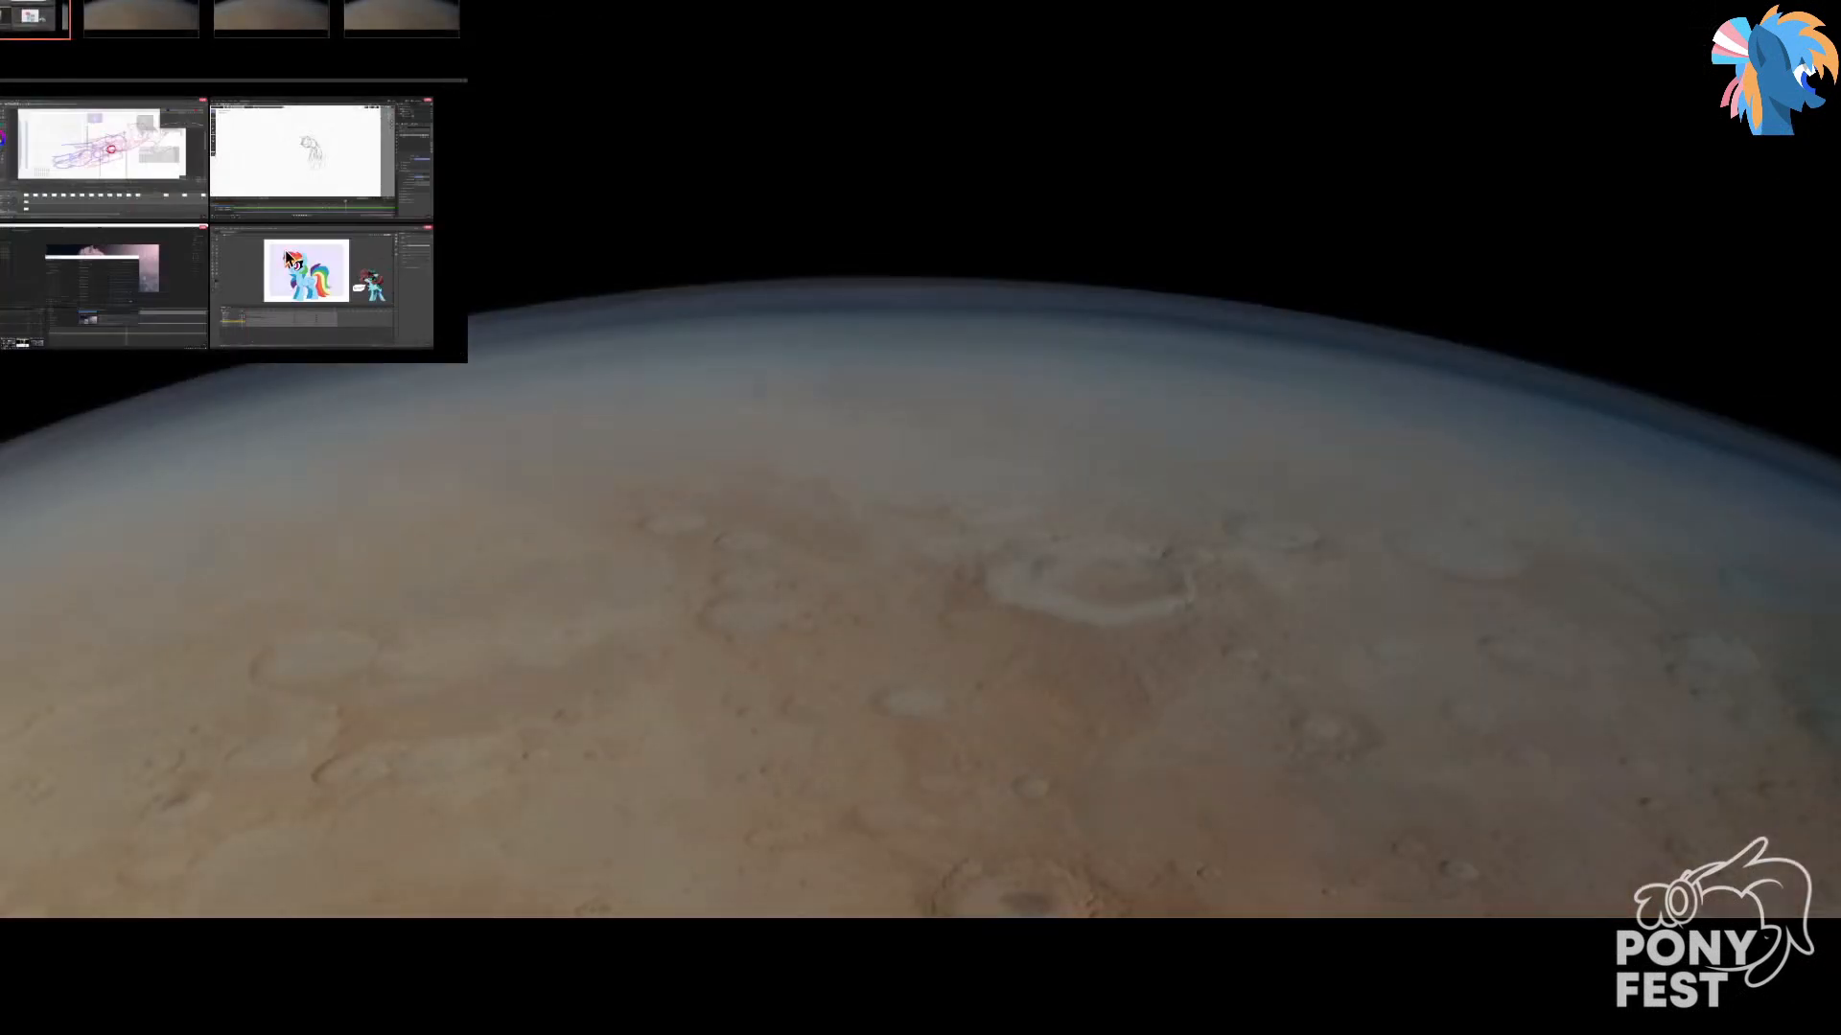
click(11, 14)
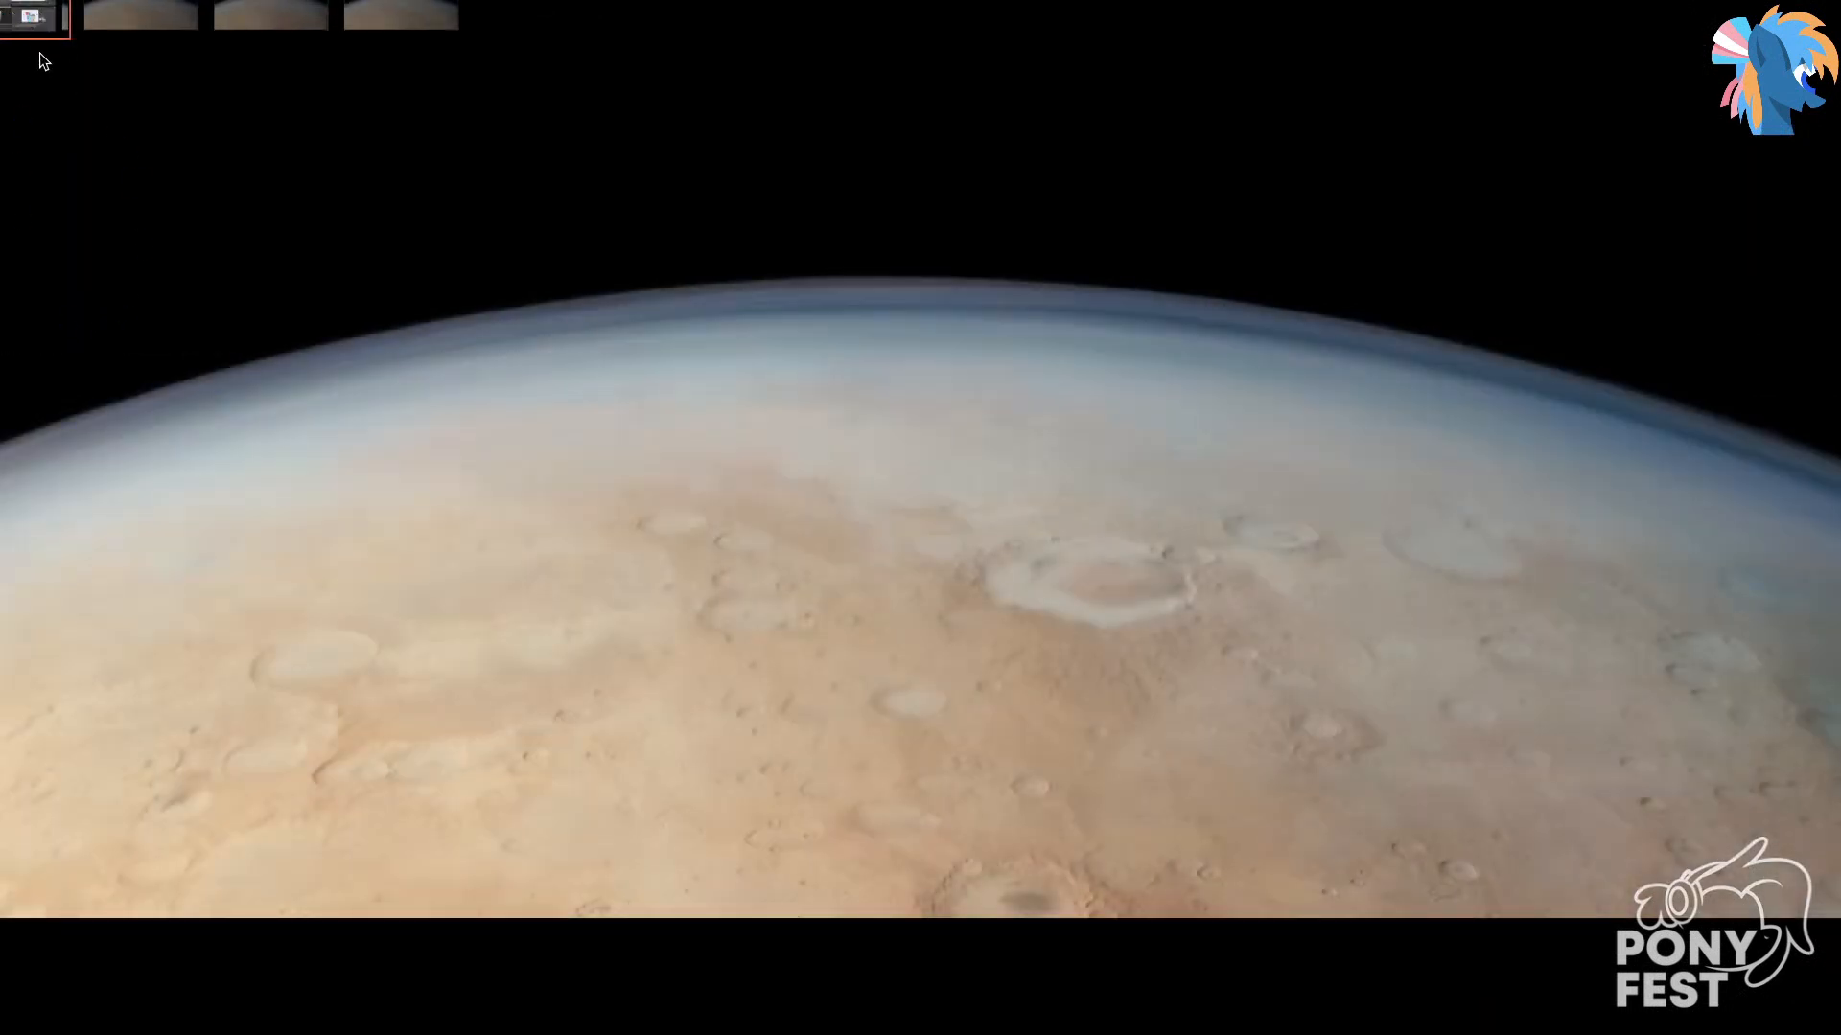
click(182, 322)
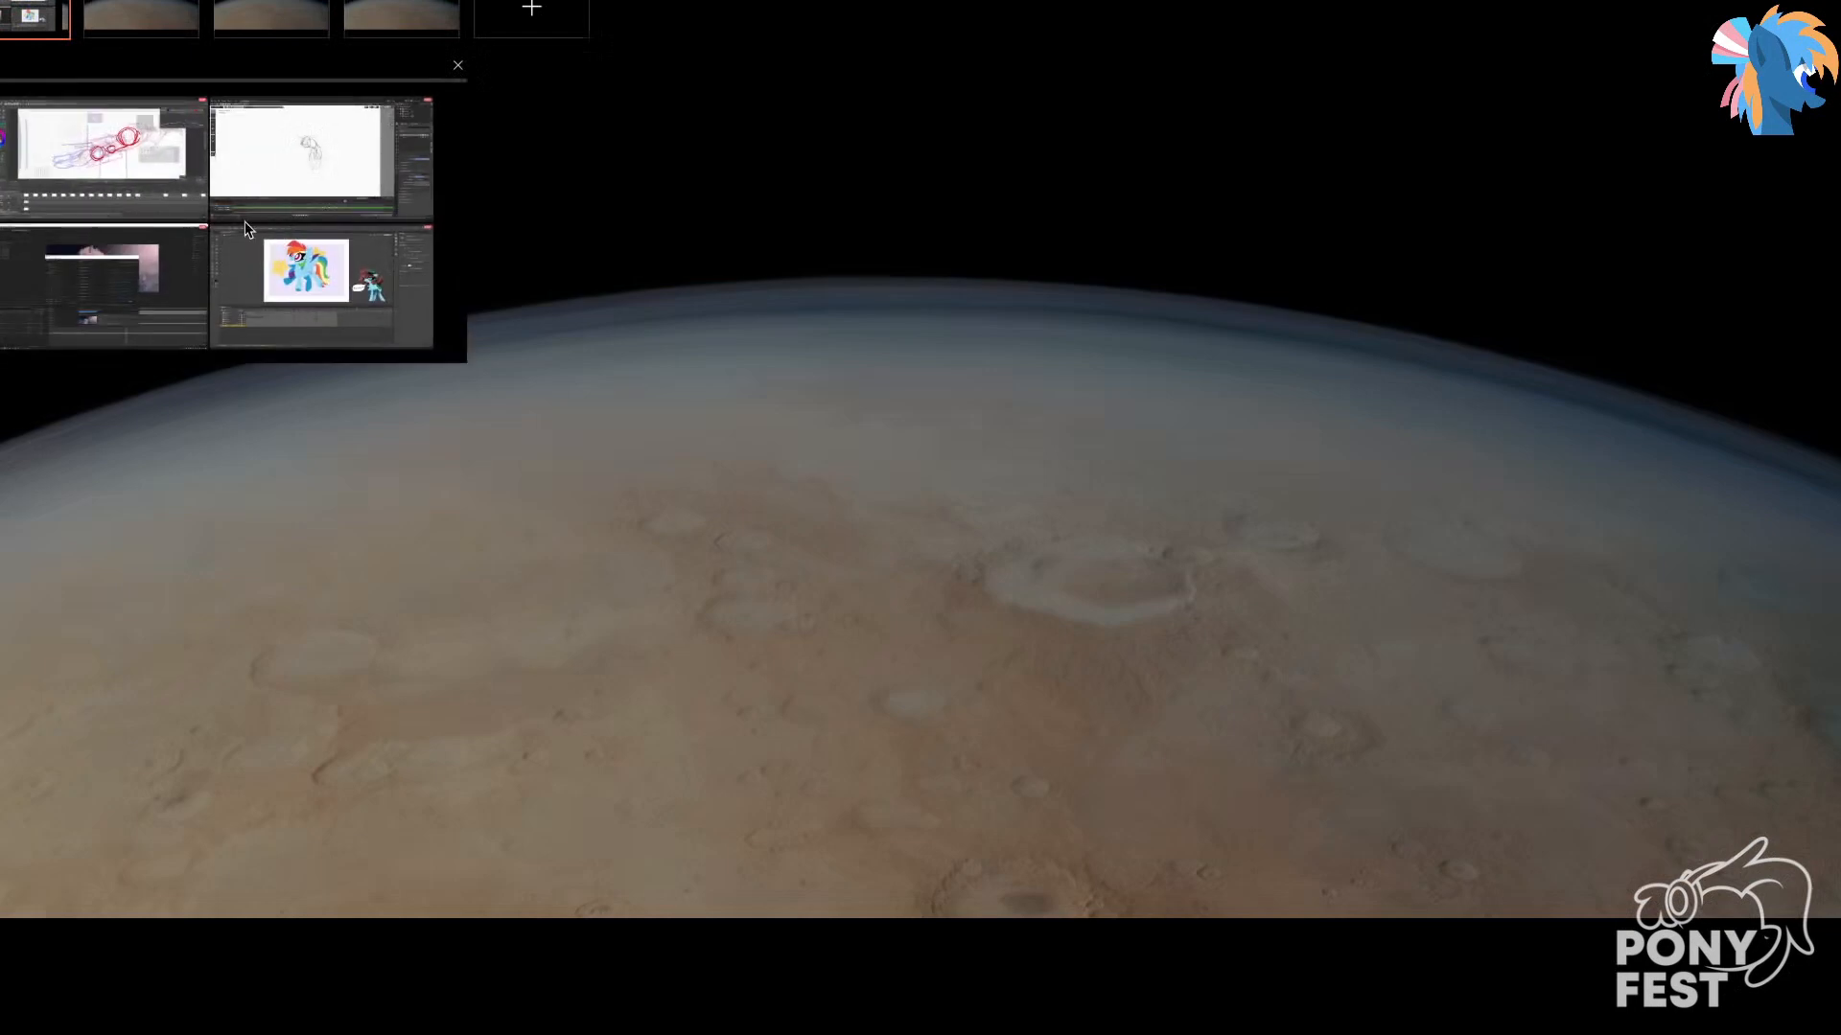
key(super+Tab)
key(super+Tab)
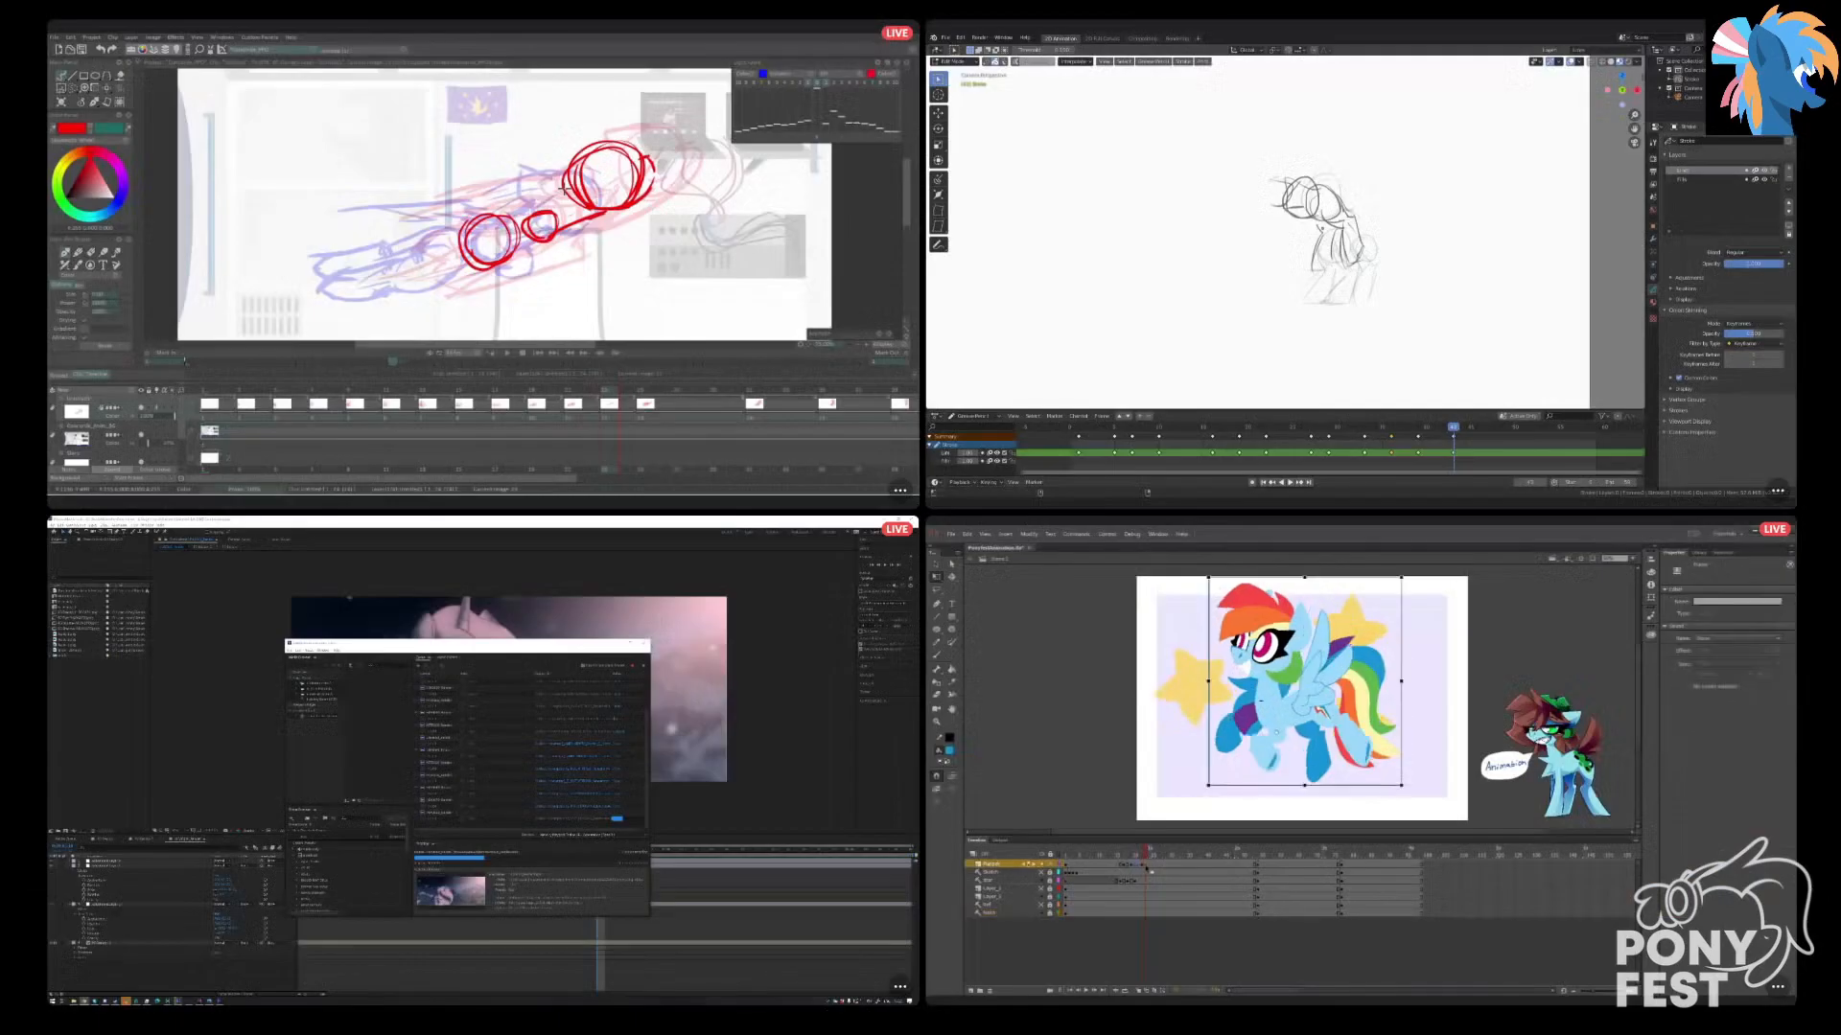